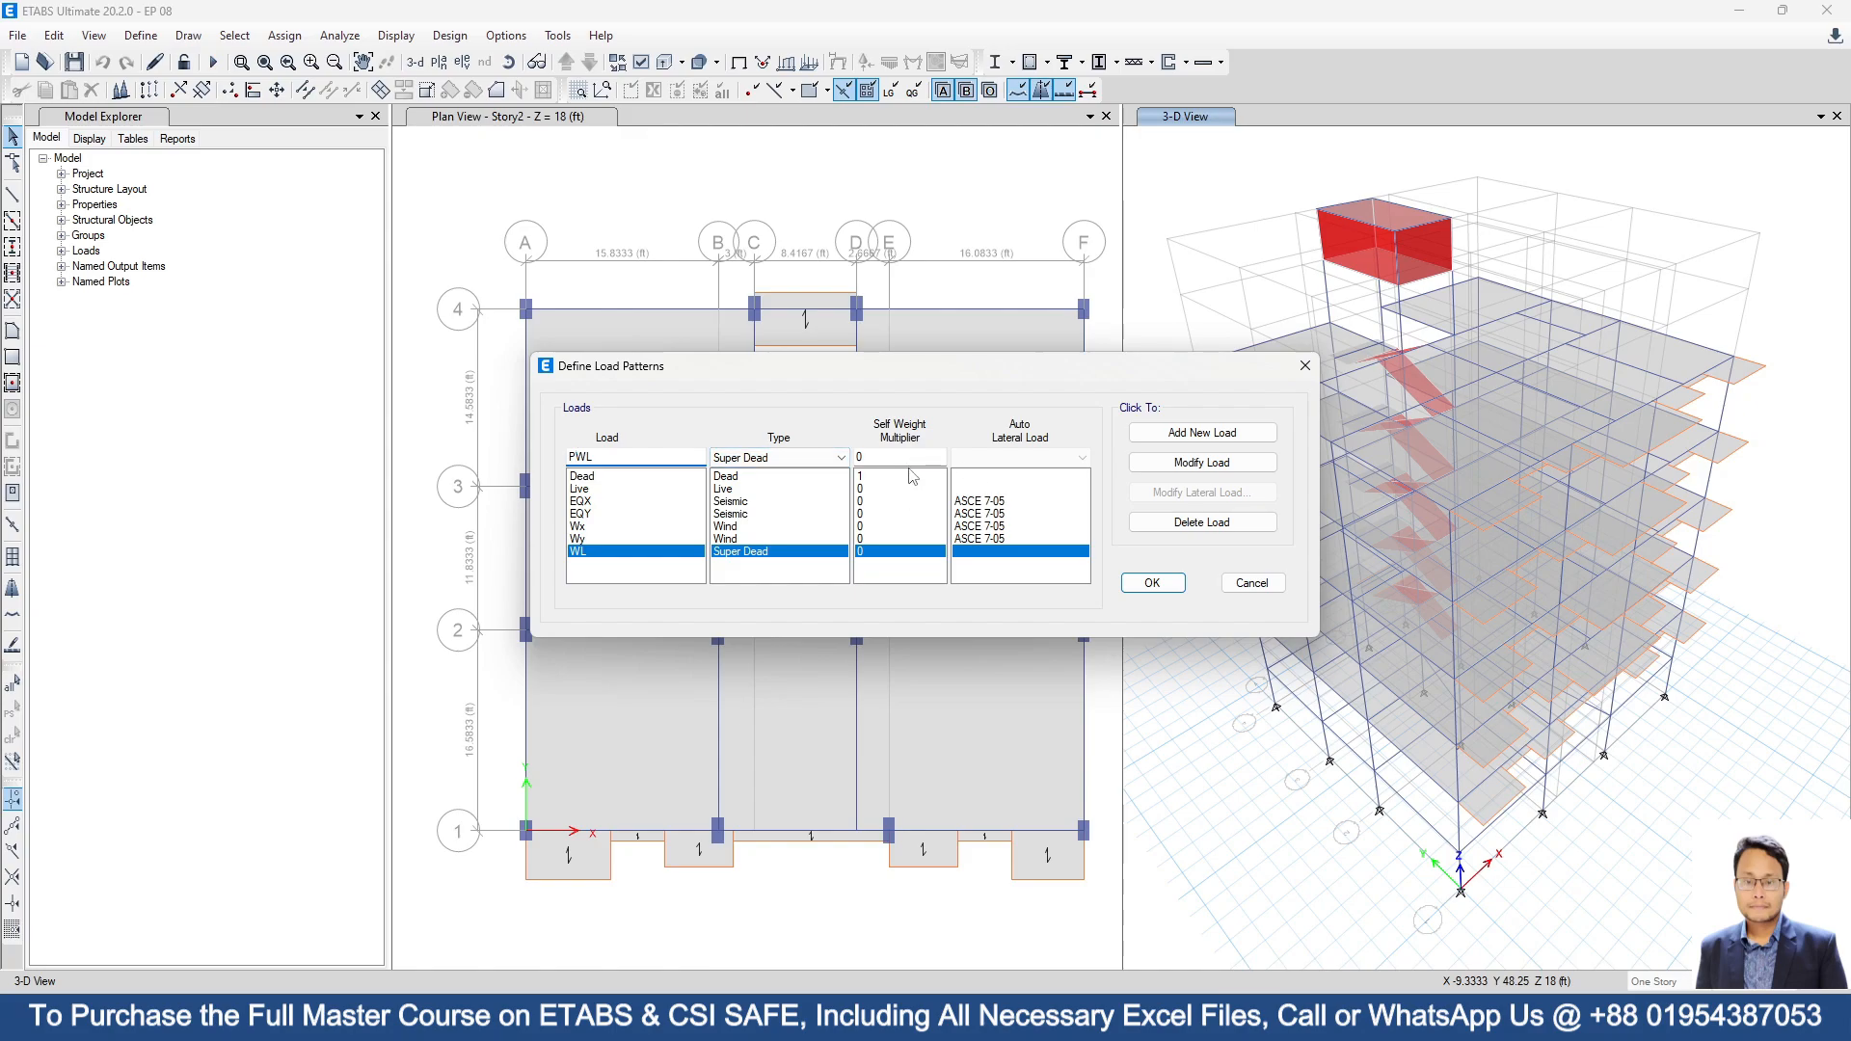
# Add two Super Dead load patterns, PWL and FF, each with a self weight multiplier of 0.
pyautogui.click(1201, 433)
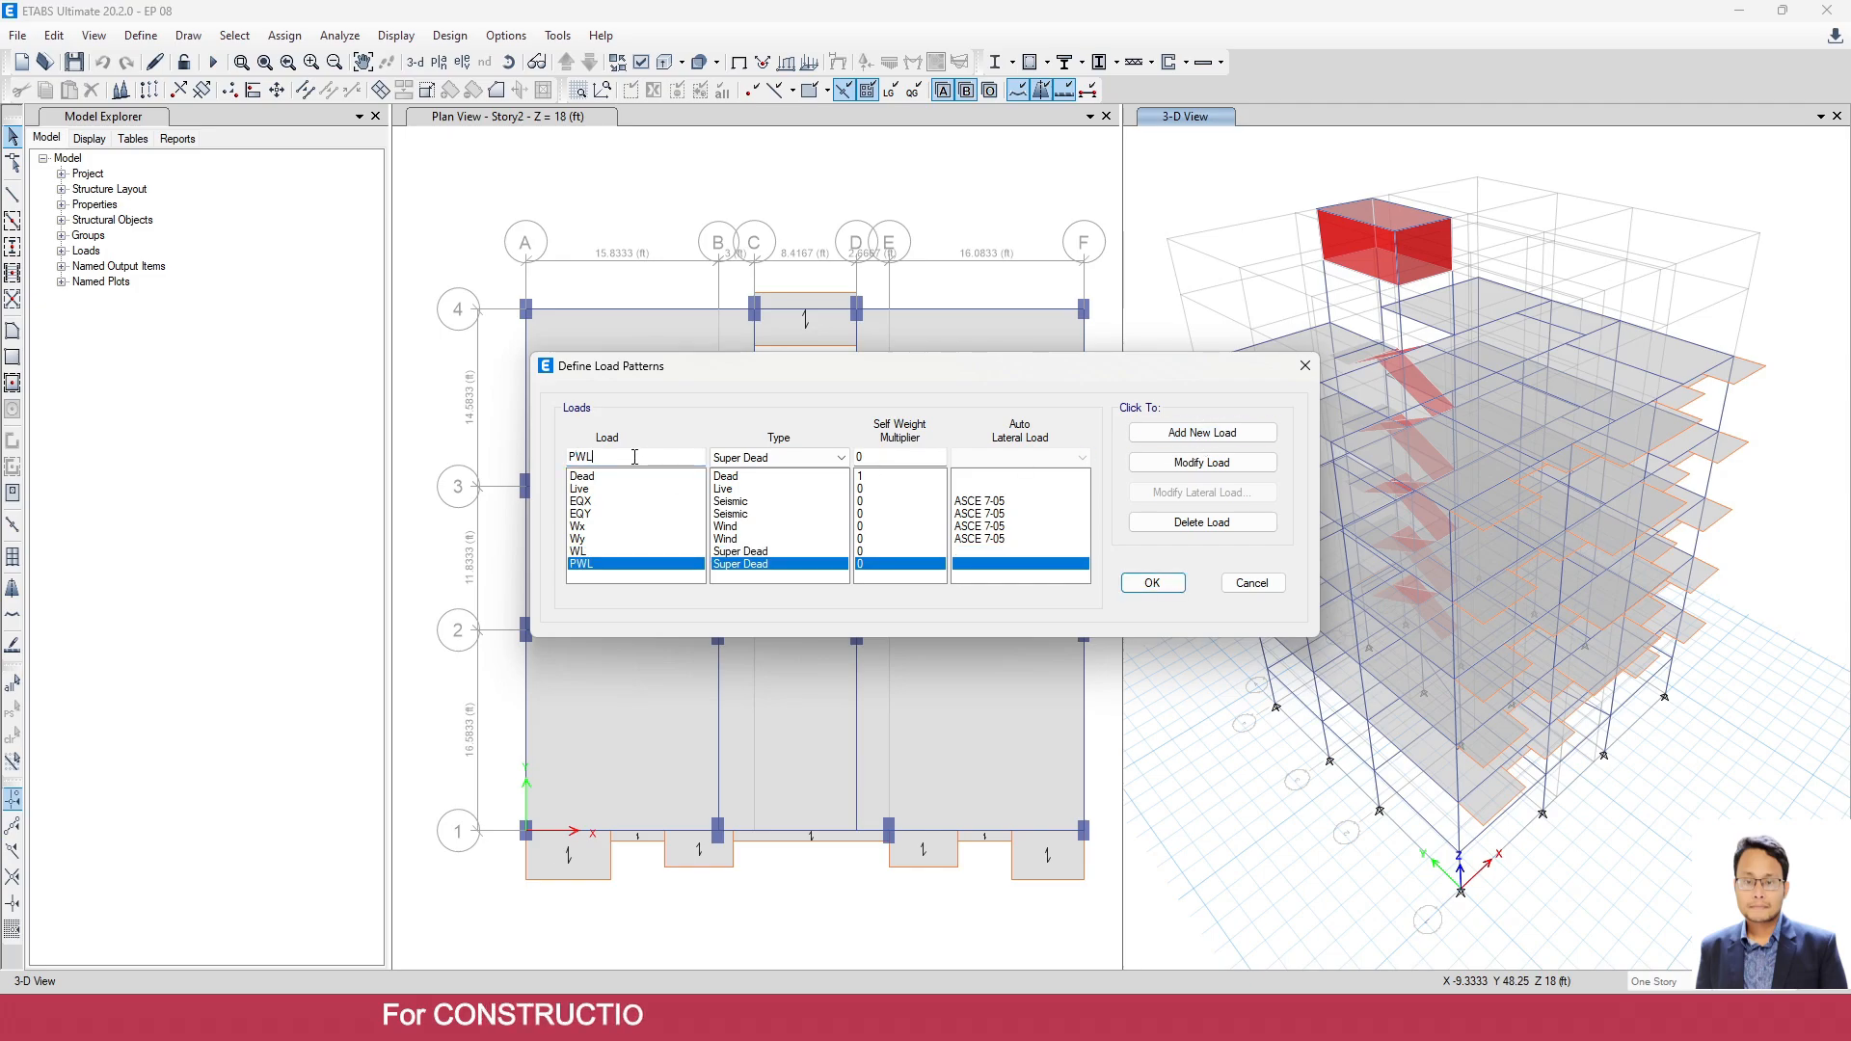
pyautogui.moveTo(634, 457); pyautogui.dragTo(453, 464)
pyautogui.write('FF')
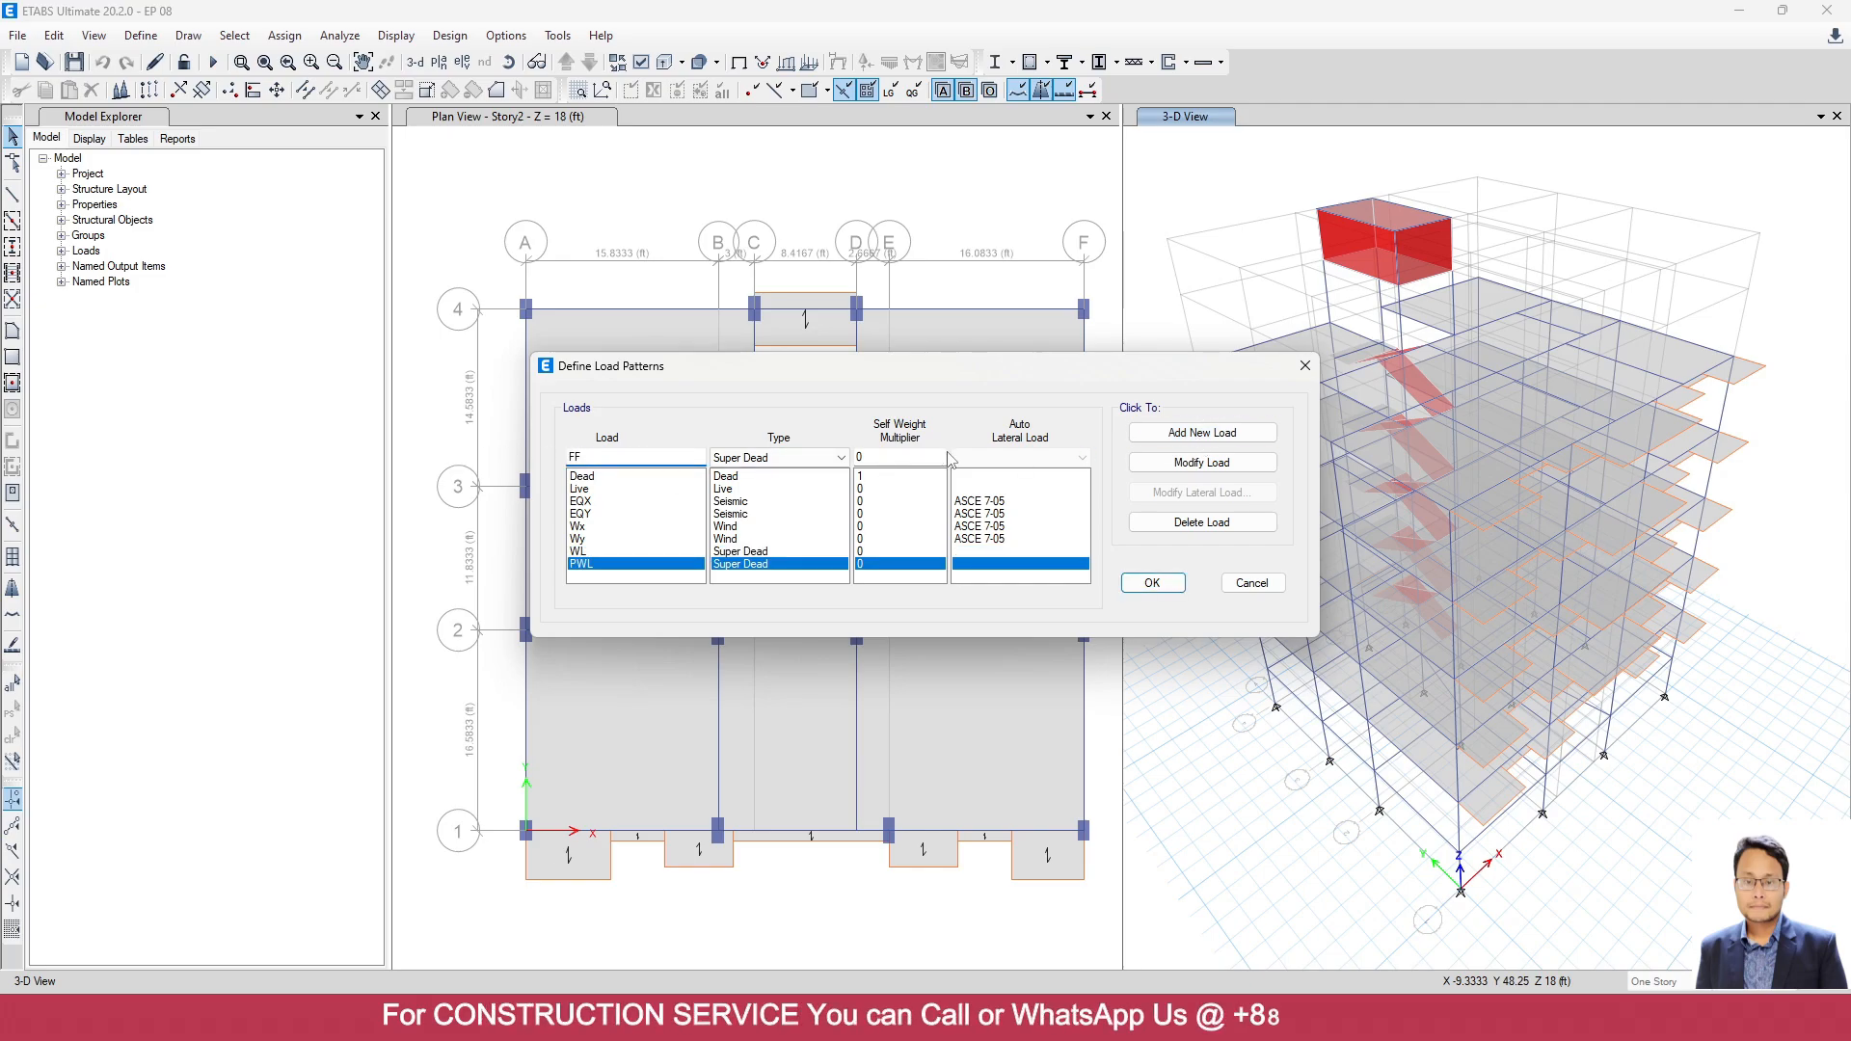
pyautogui.click(1230, 434)
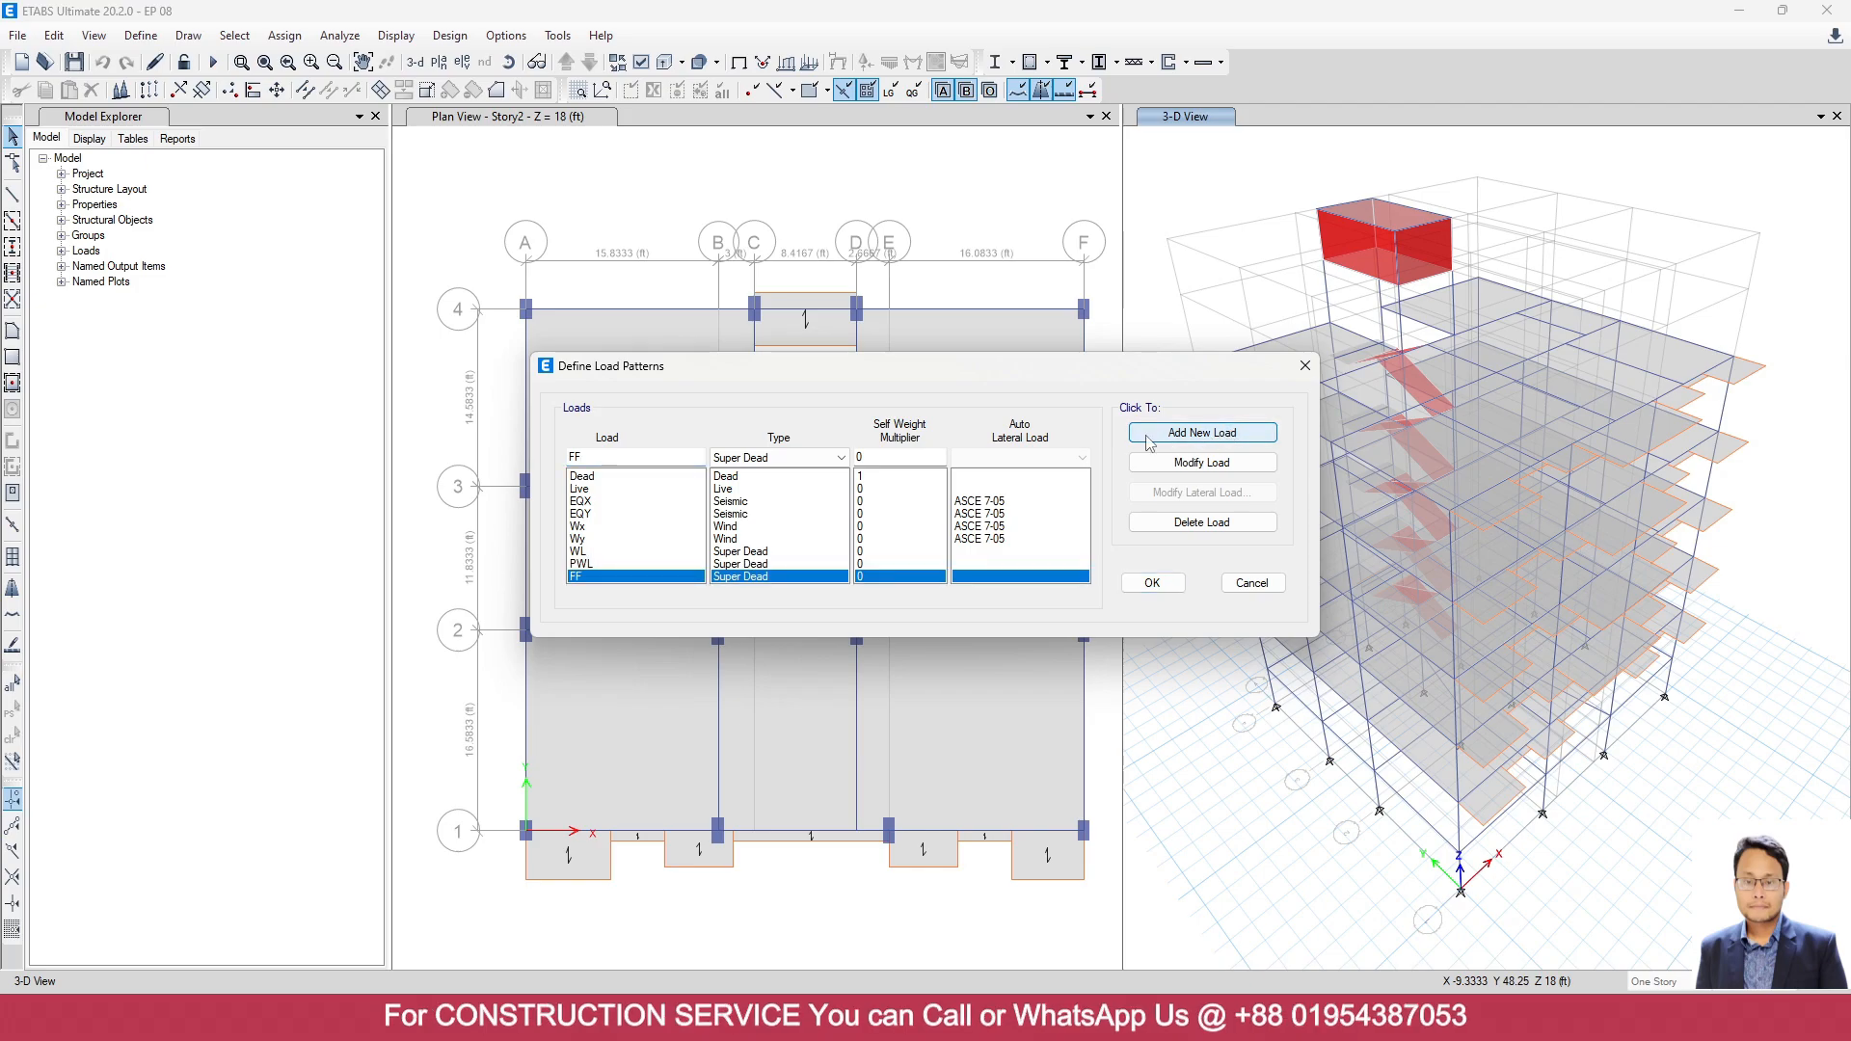
# Add a Live-type load pattern named Live 2 based on the Live pattern, and accept the load pattern definitions.
pyautogui.click(579, 491)
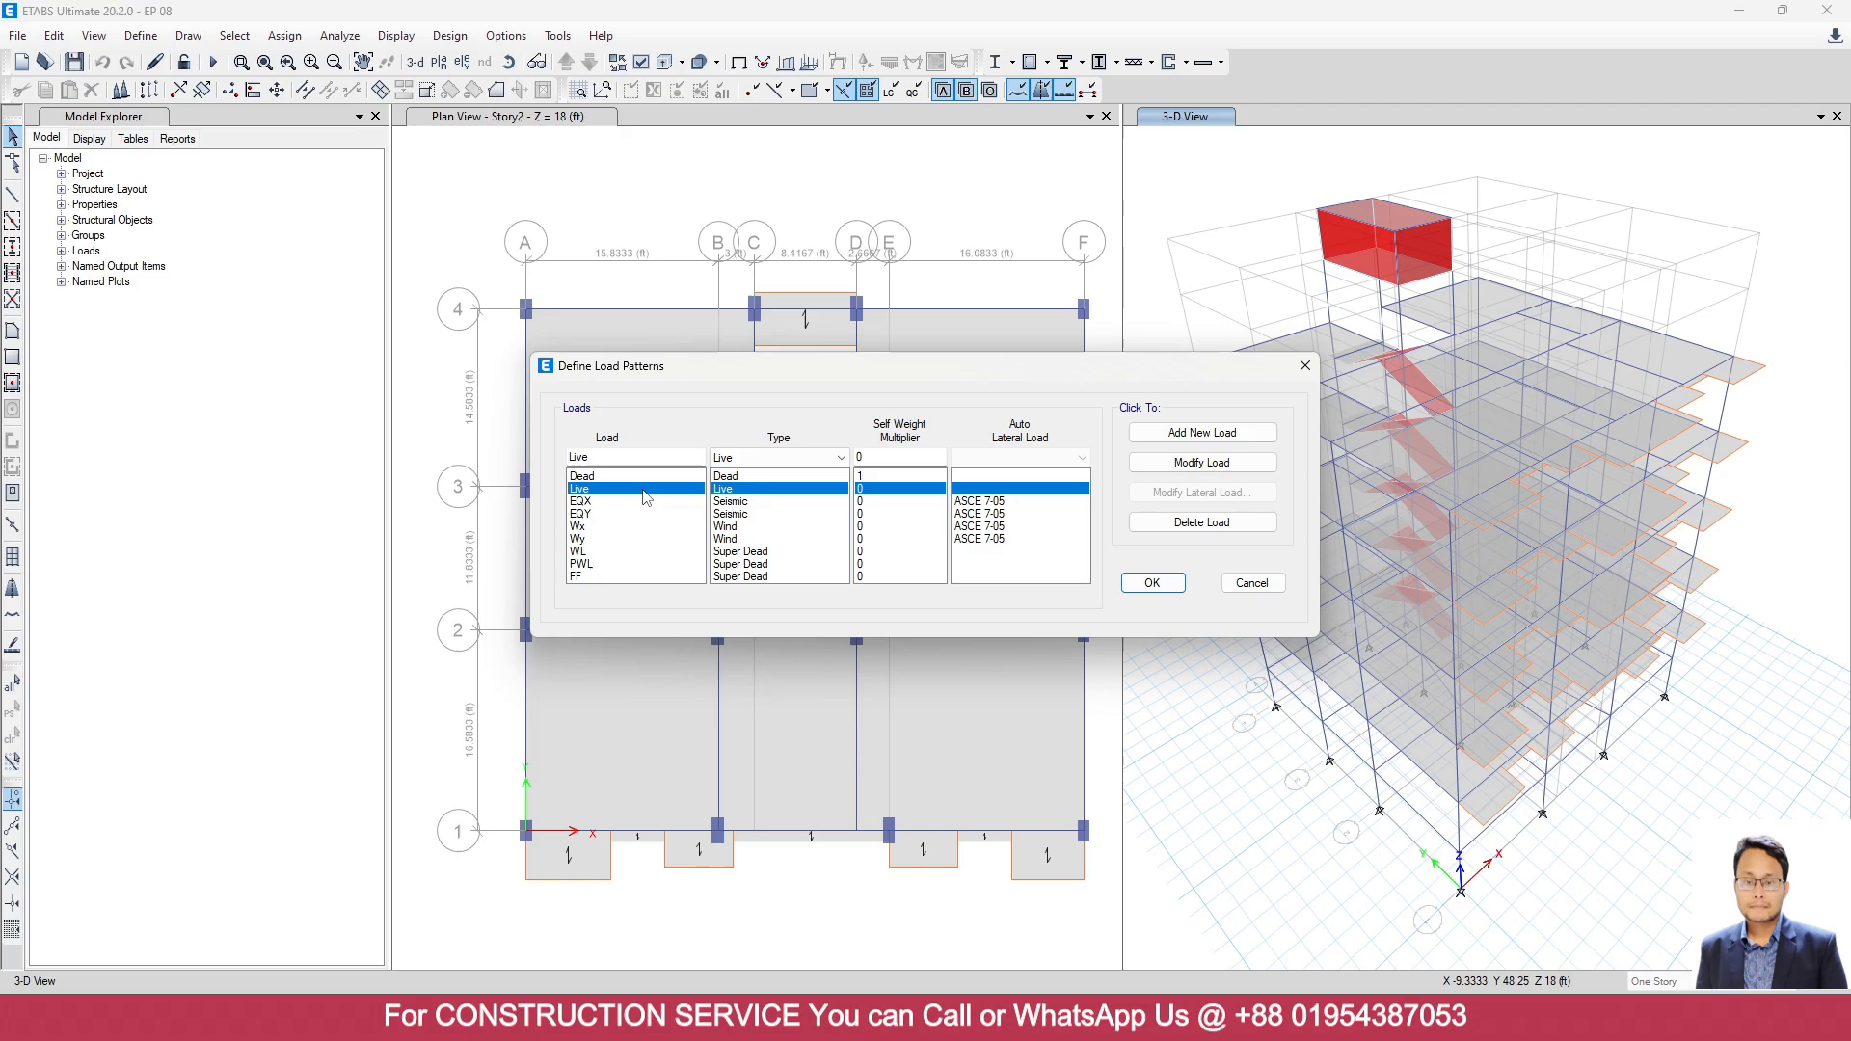
pyautogui.click(615, 458)
pyautogui.click(614, 455)
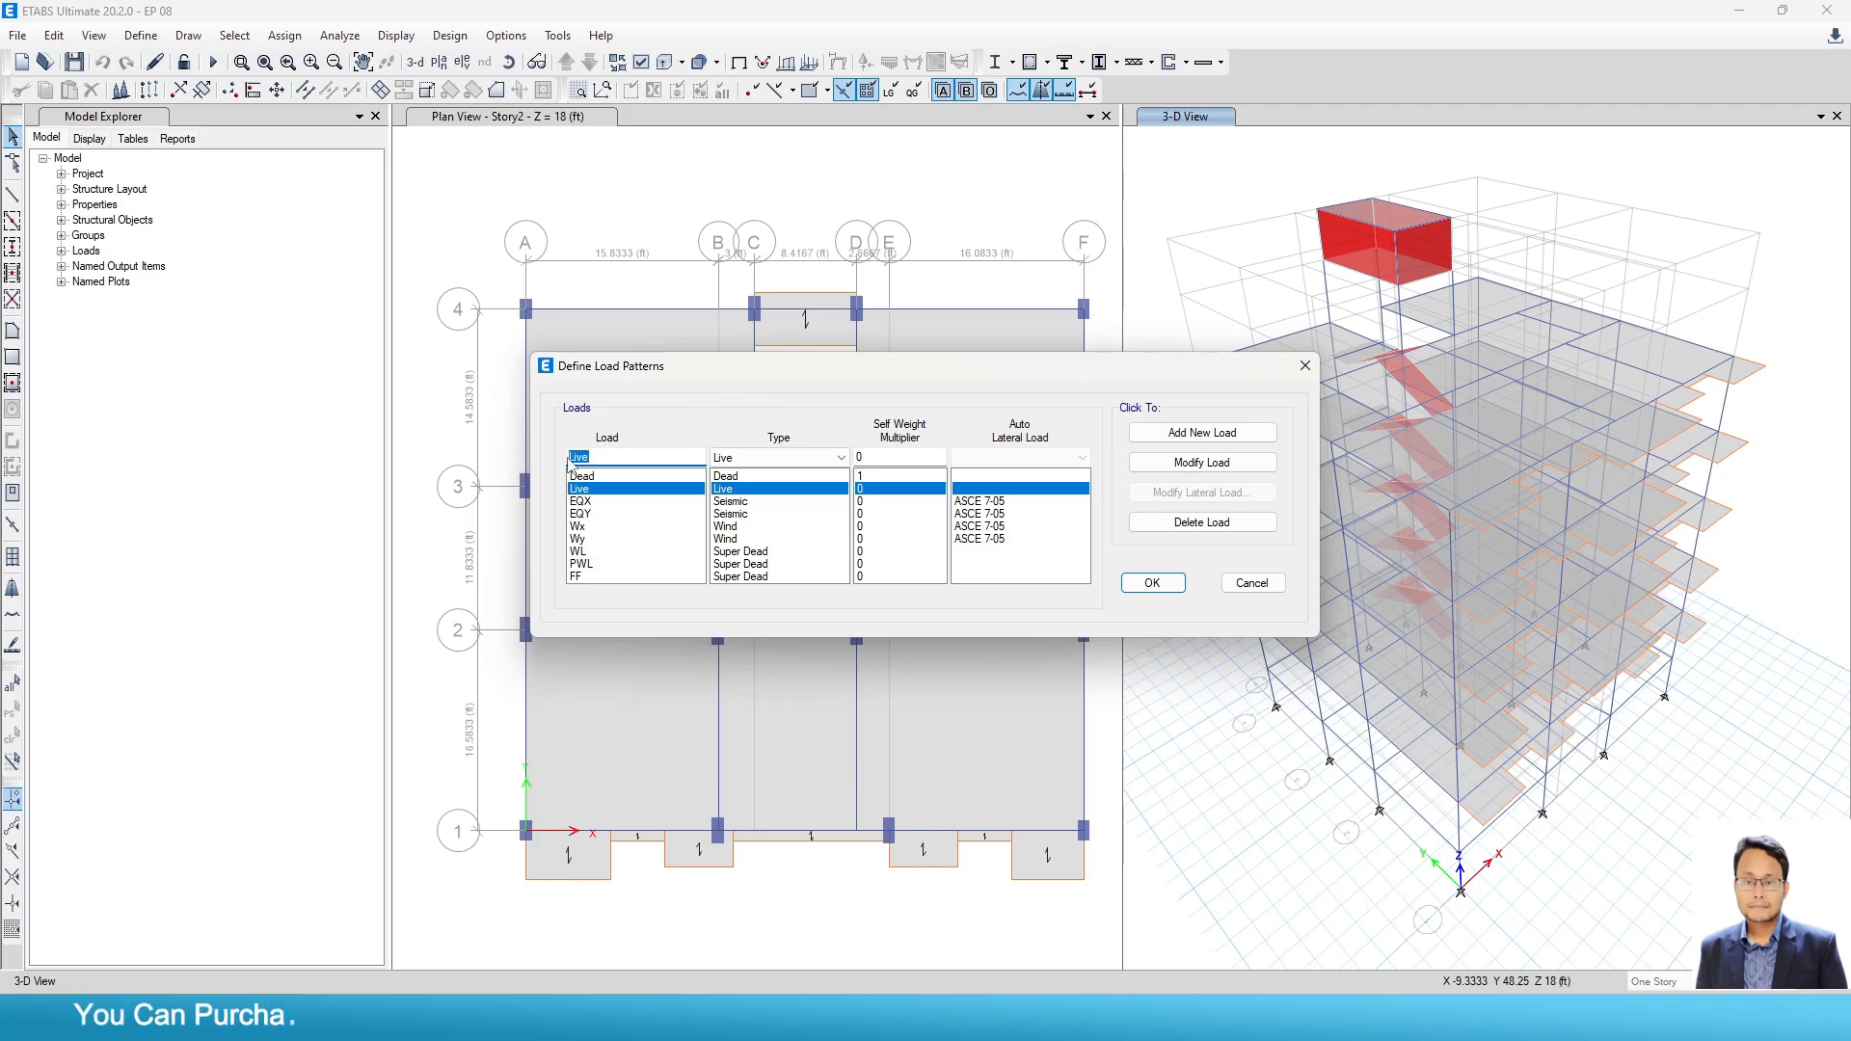
pyautogui.write('2')
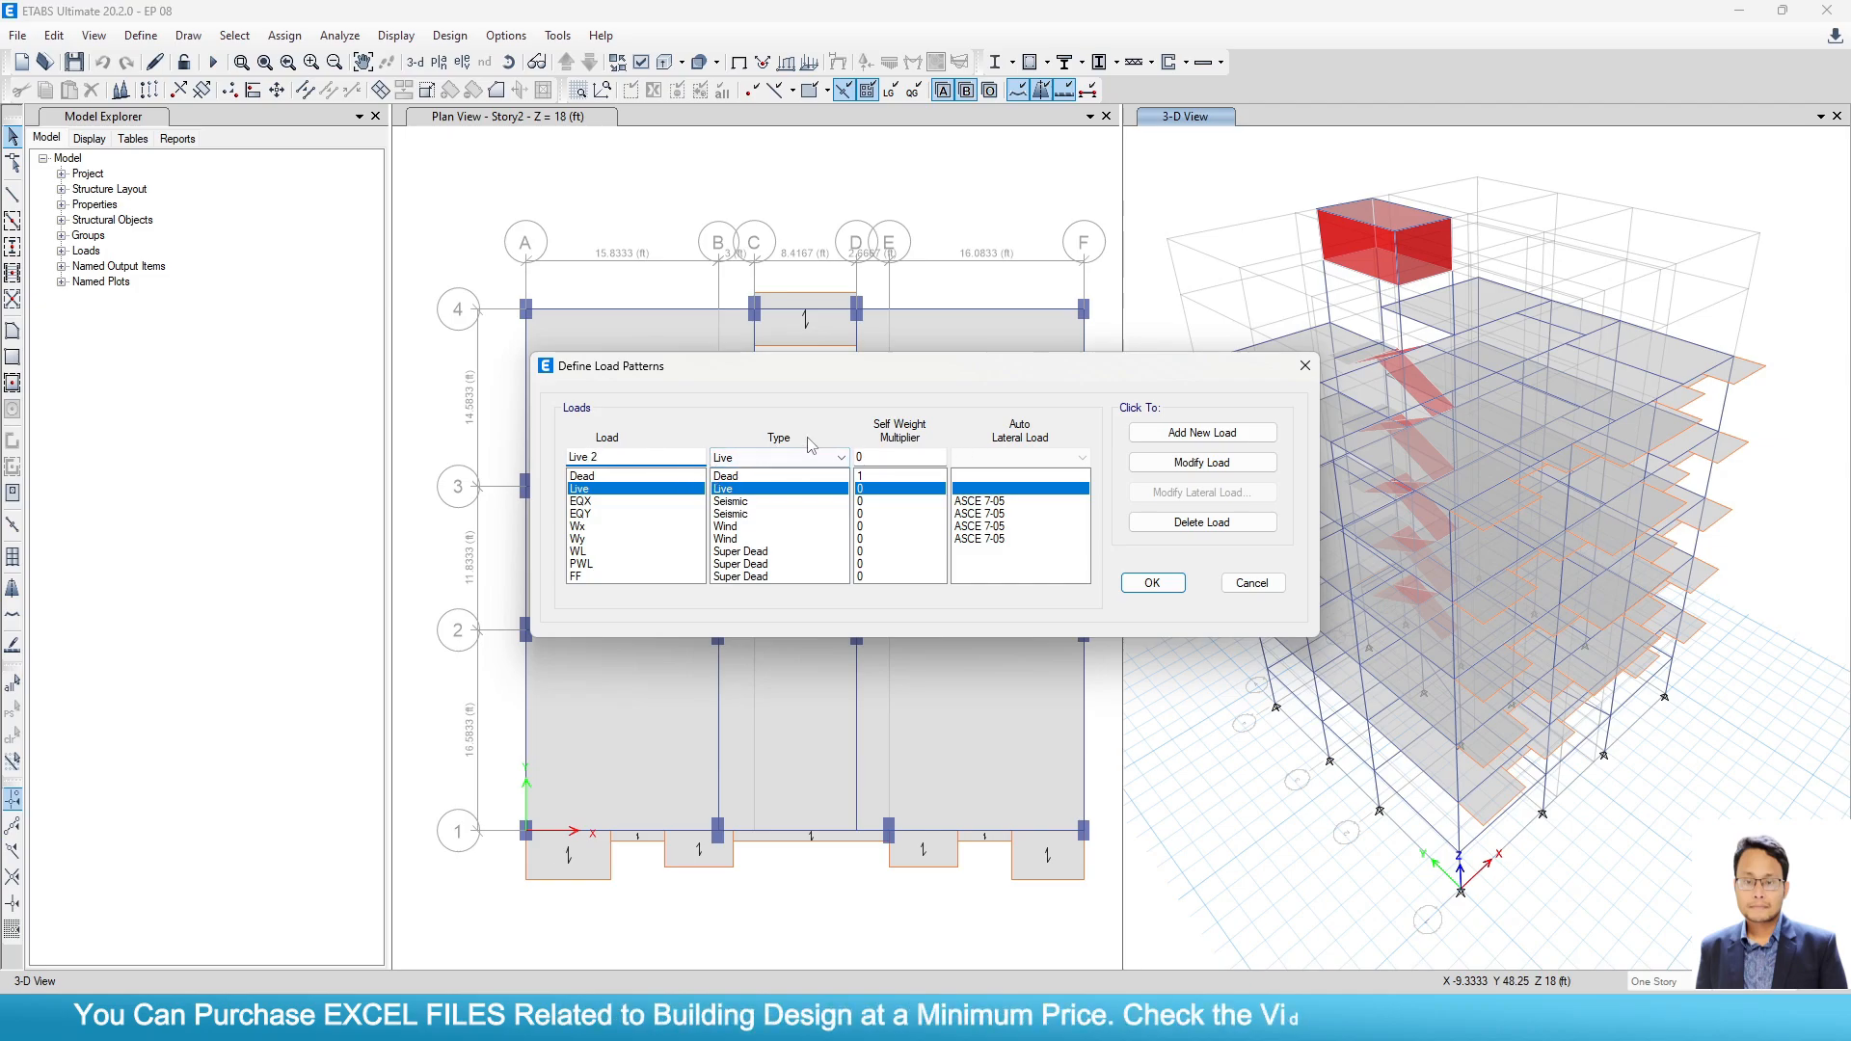
pyautogui.click(1196, 444)
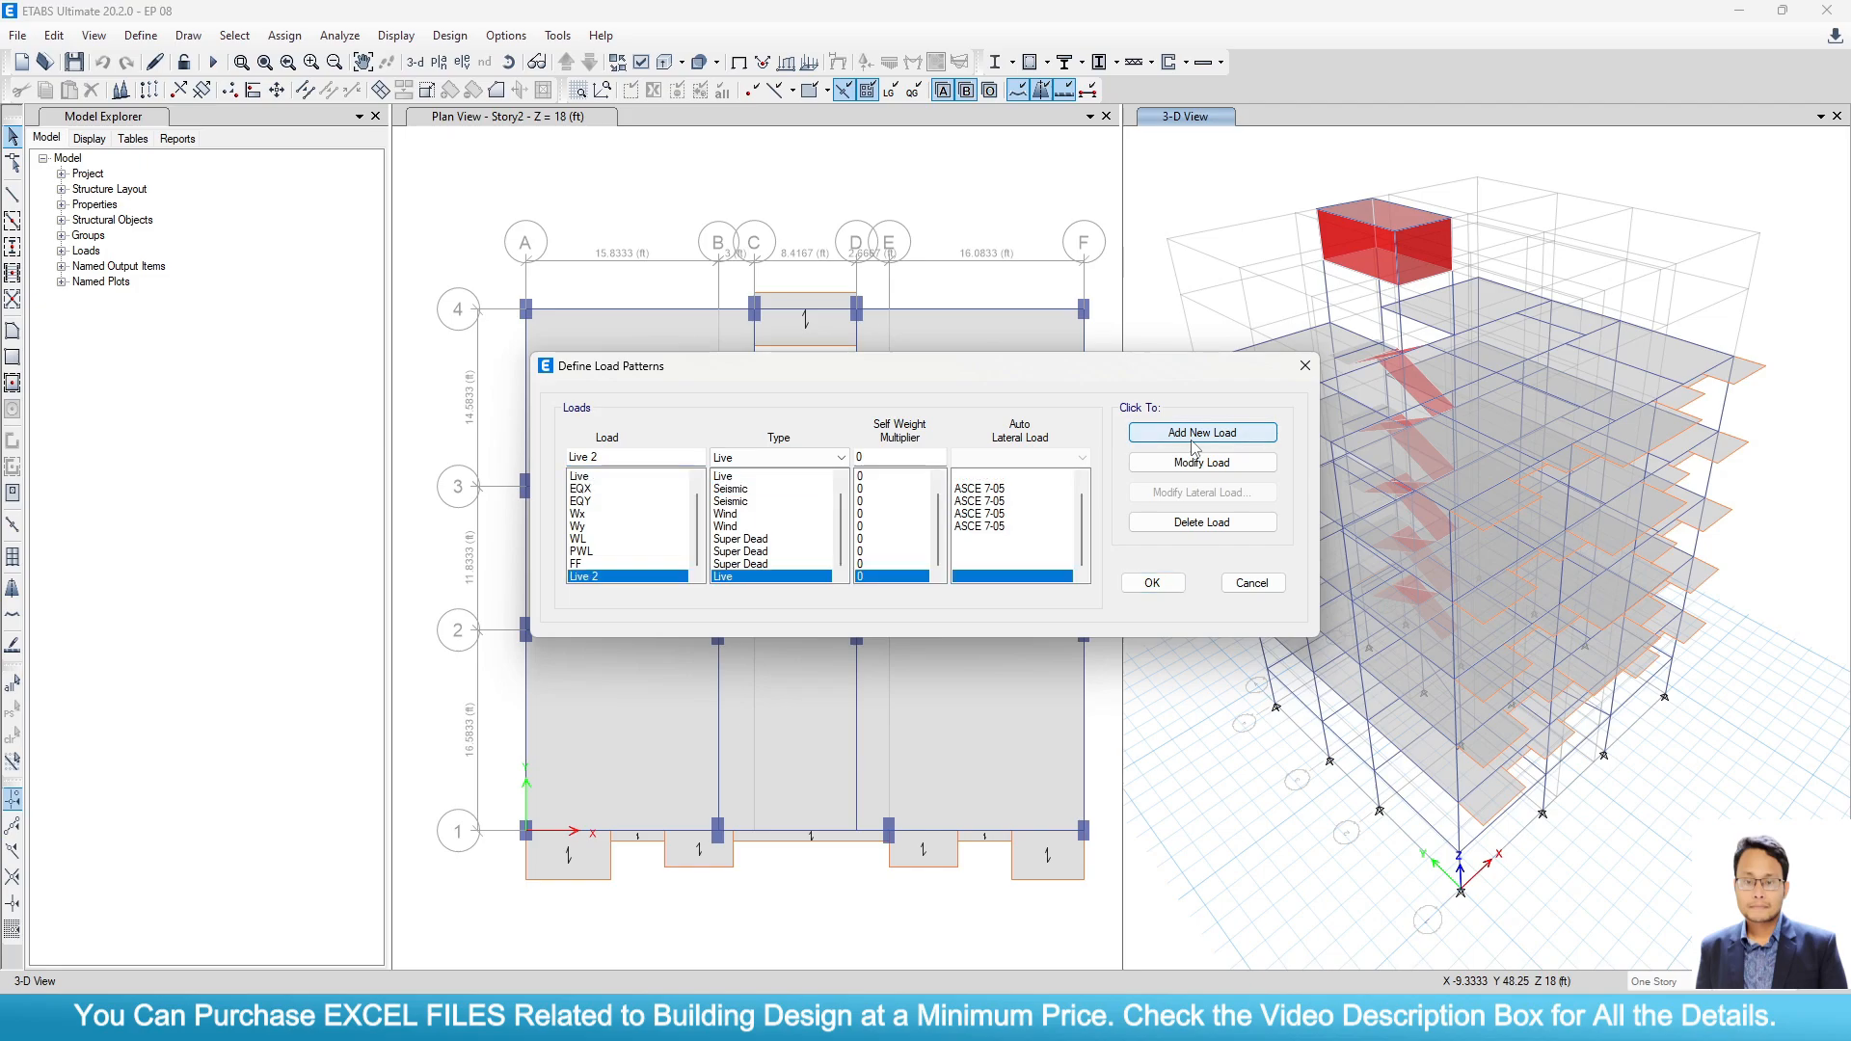
pyautogui.click(1152, 583)
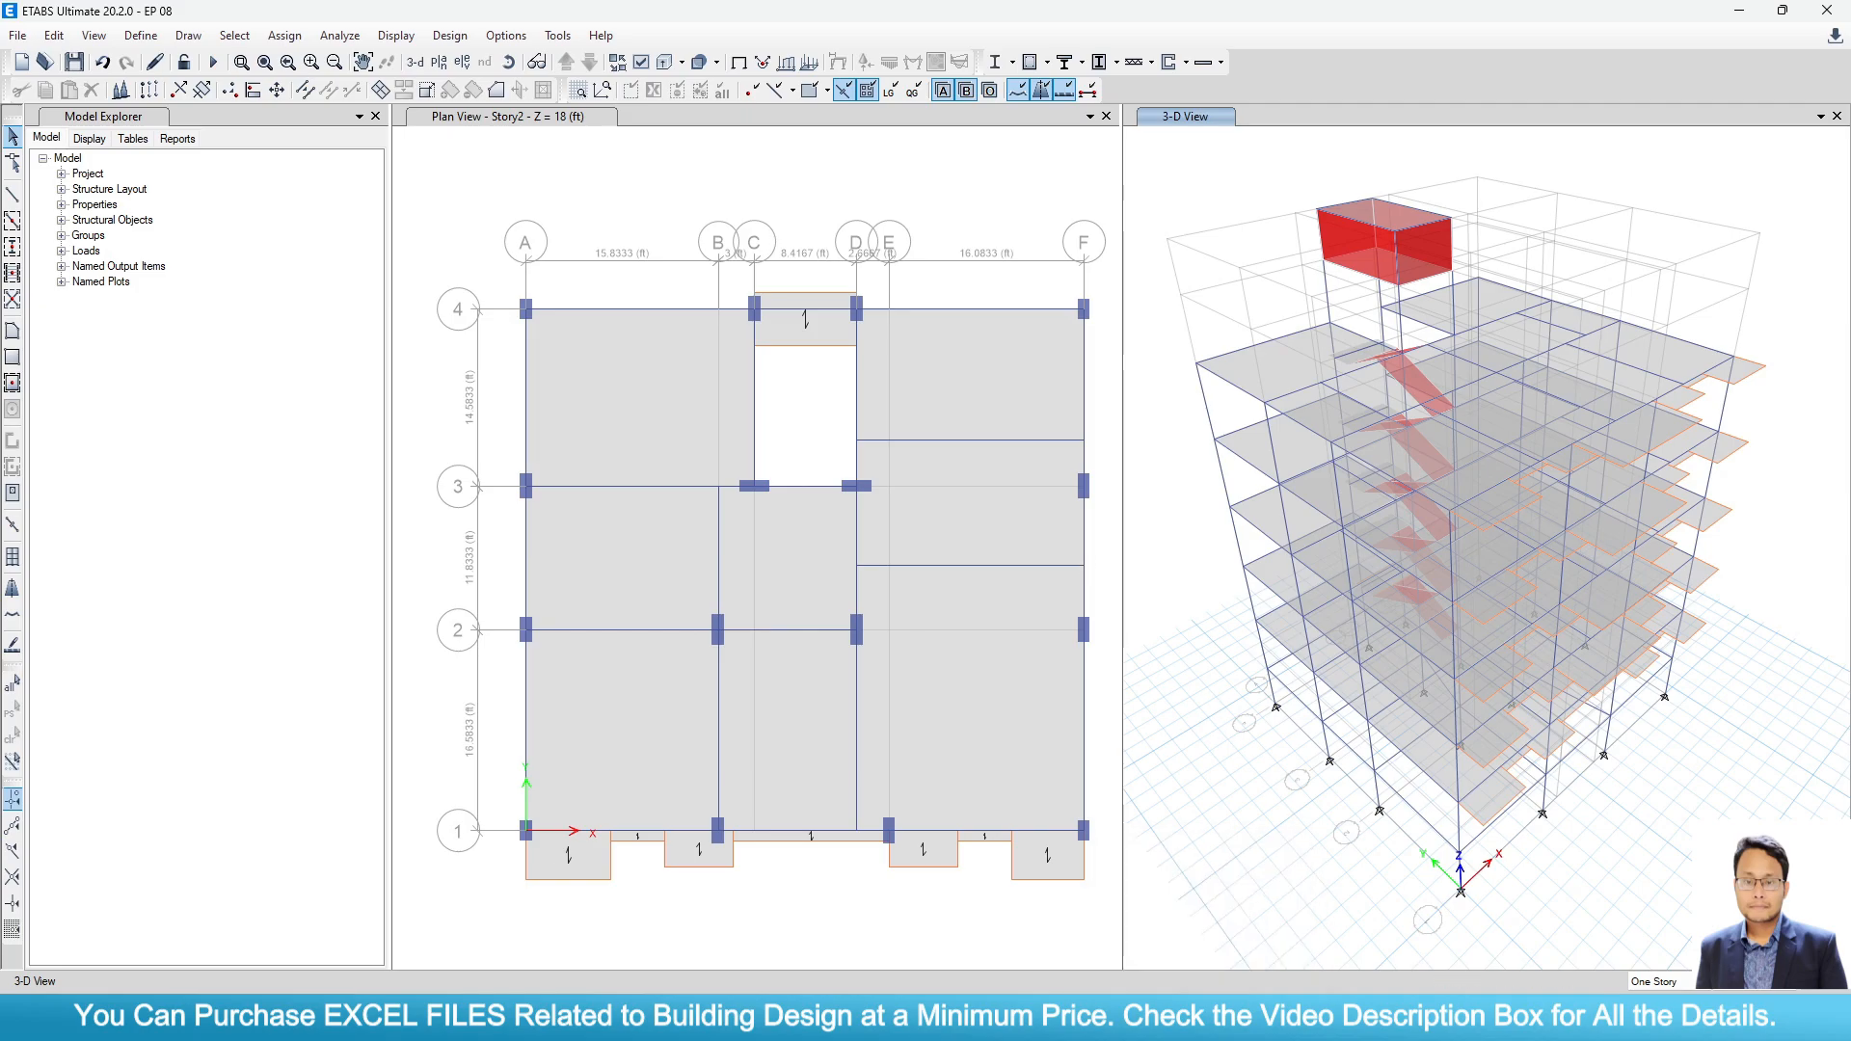
# Switch to AutoCAD and examine the beams and white partition walls in the ground floor roof beam layout plan.
pyautogui.click(1161, 1018)
pyautogui.moveTo(1094, 717); pyautogui.dragTo(1046, 627, button='middle')
pyautogui.scroll(2, 776, 308)
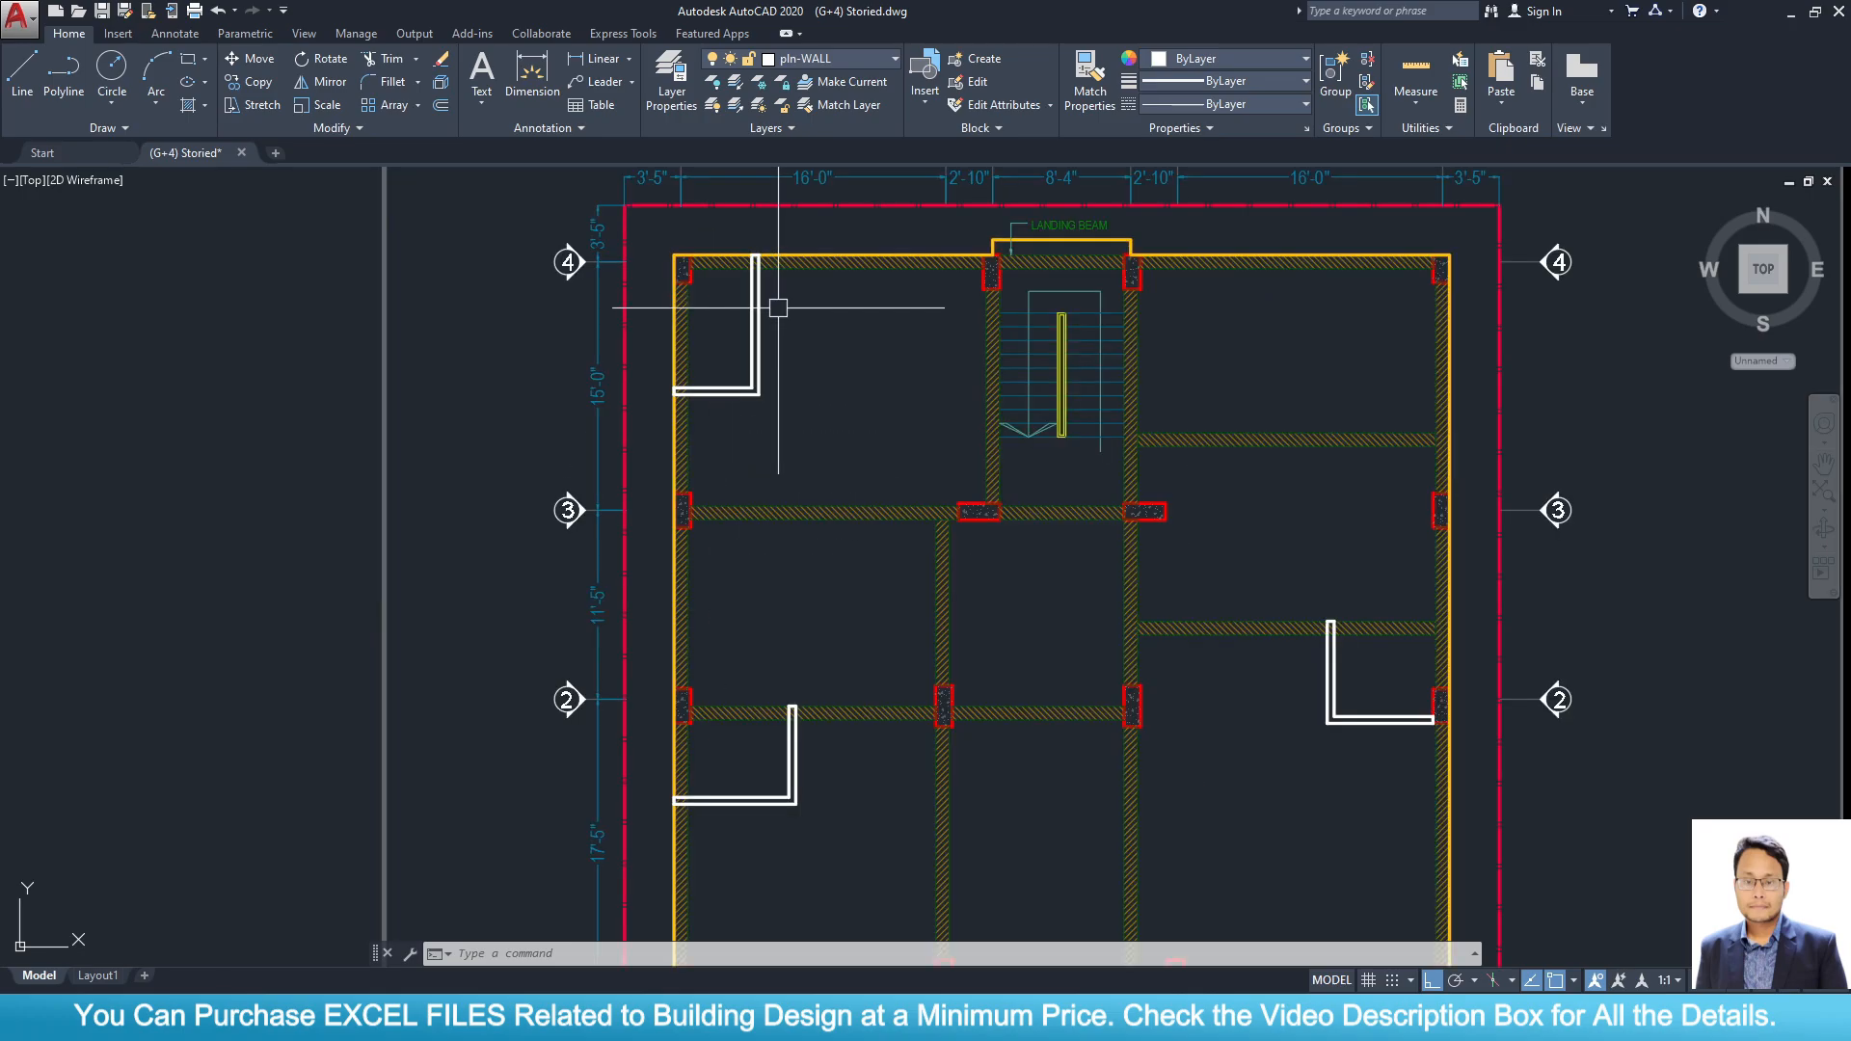
pyautogui.moveTo(764, 380); pyautogui.dragTo(650, 458, button='middle')
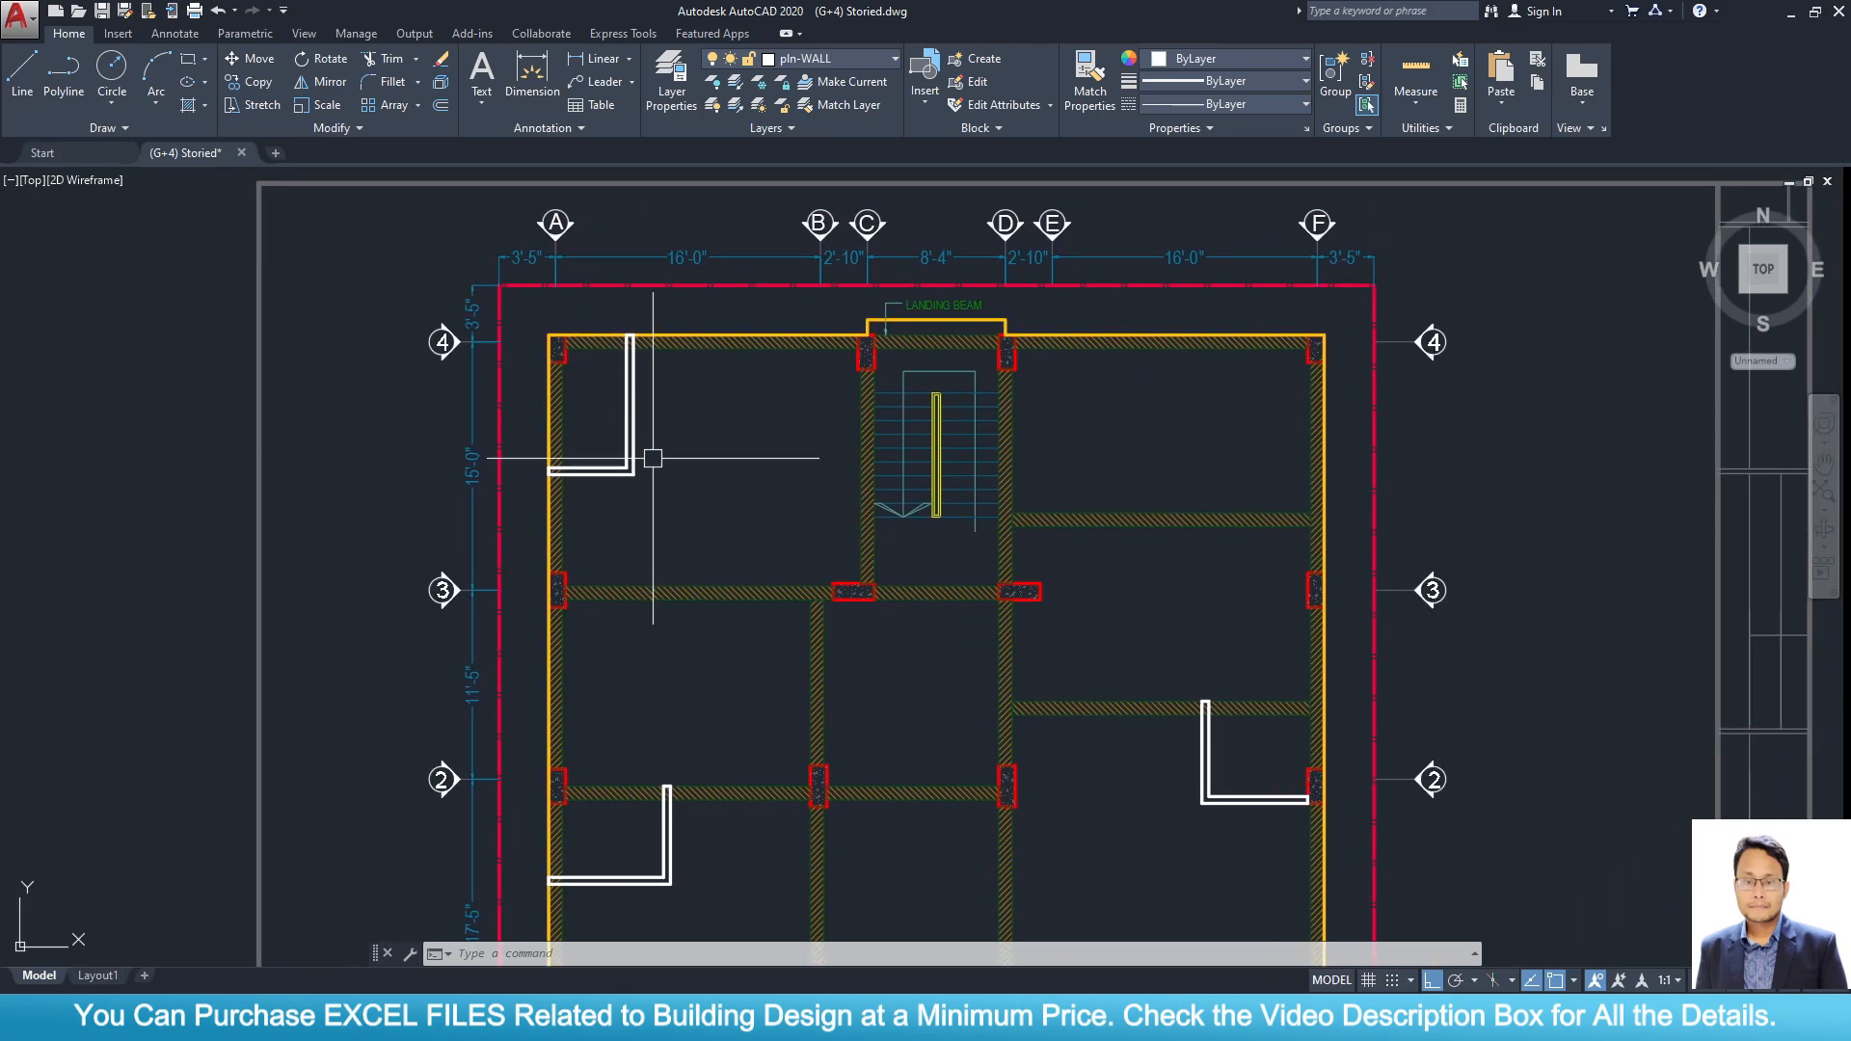
pyautogui.scroll(-3, 818, 454)
pyautogui.moveTo(819, 454); pyautogui.dragTo(807, 406, button='middle')
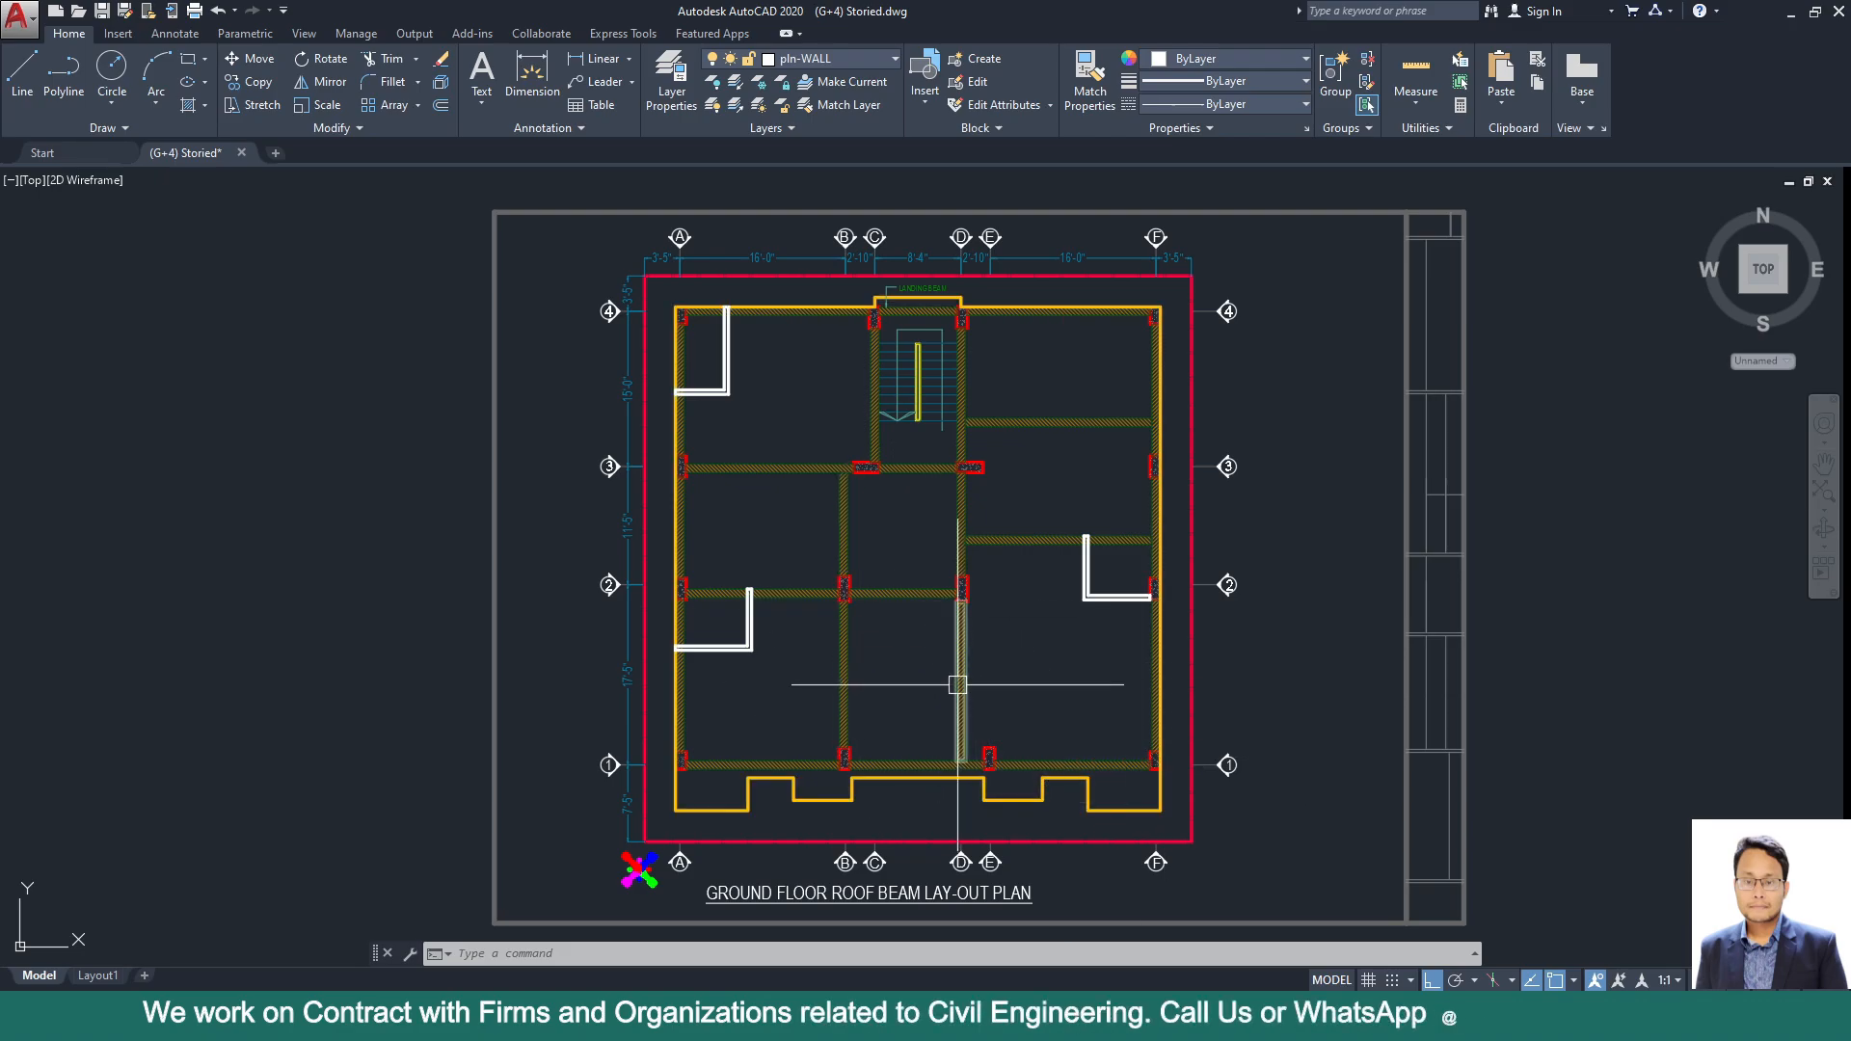
pyautogui.scroll(2, 782, 656)
pyautogui.scroll(-2, 782, 655)
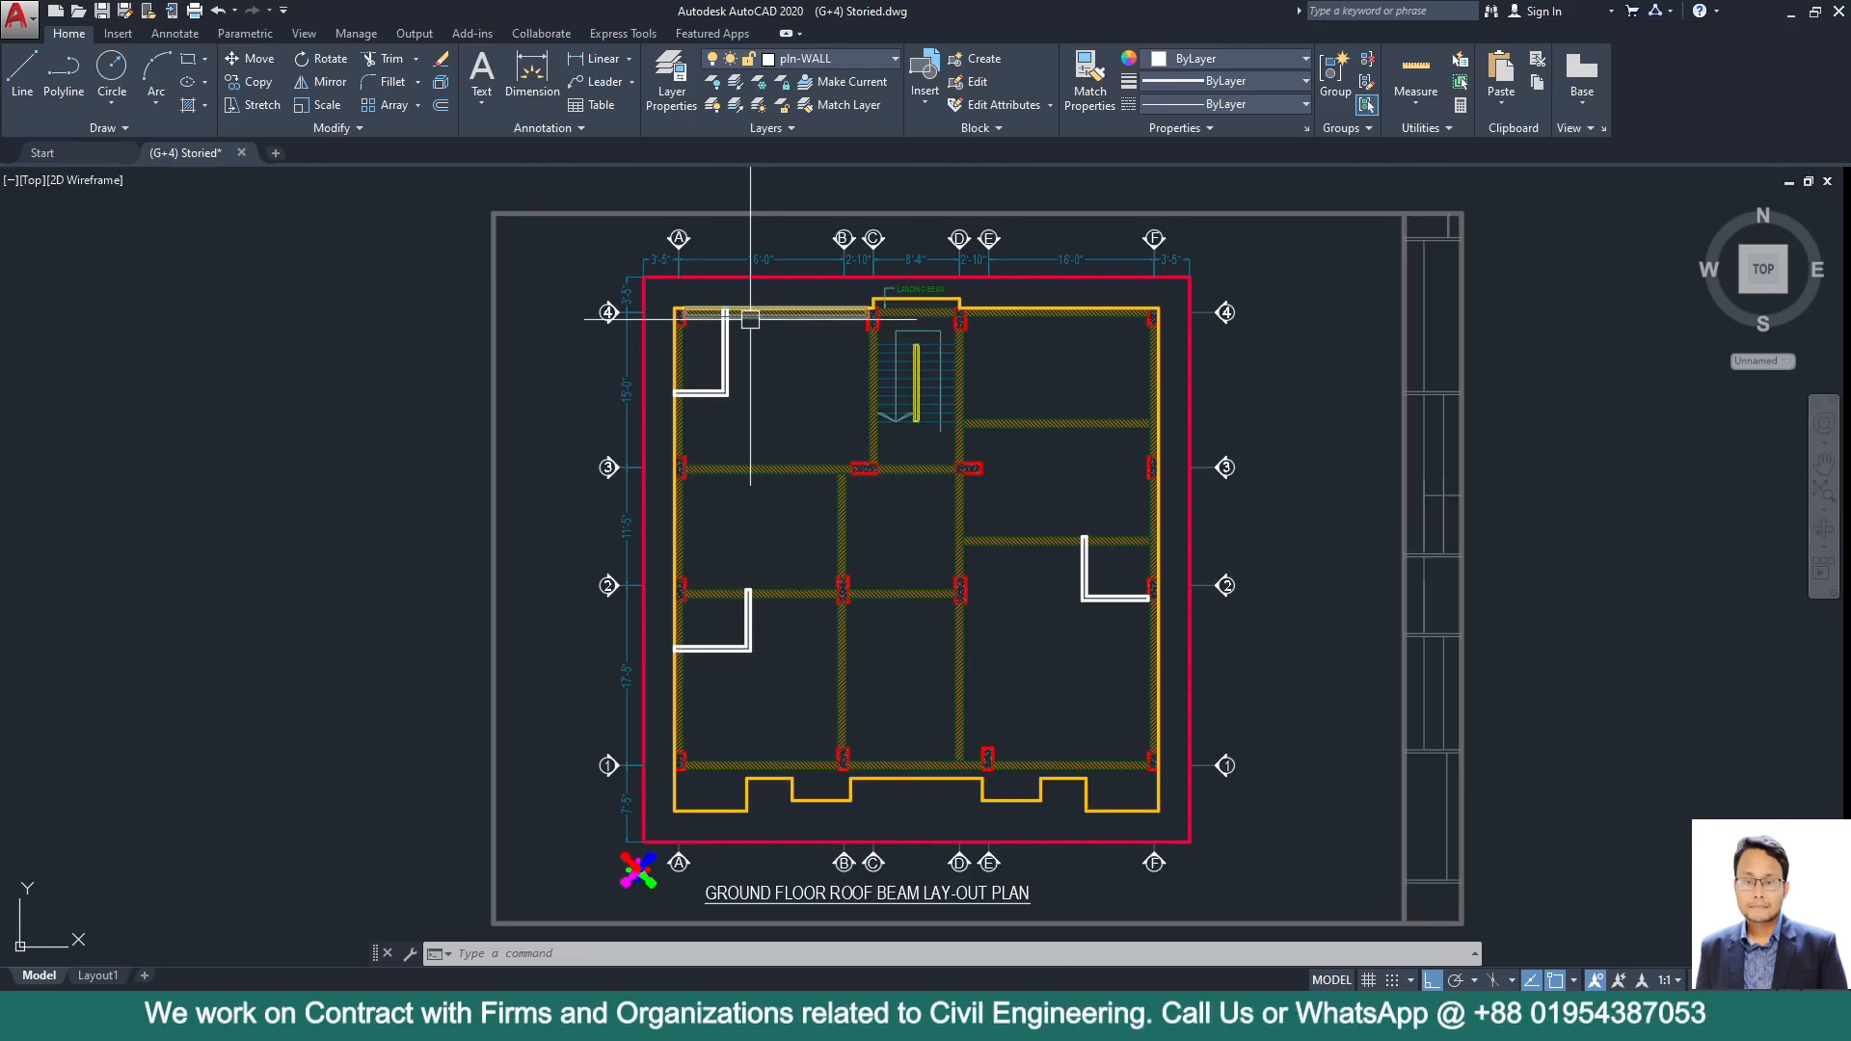
# Select the three L-shaped partition walls near grids A-4, A-2 and F-2 in the beam layout plan.
pyautogui.scroll(2, 750, 328)
pyautogui.click(782, 453)
pyautogui.click(662, 322)
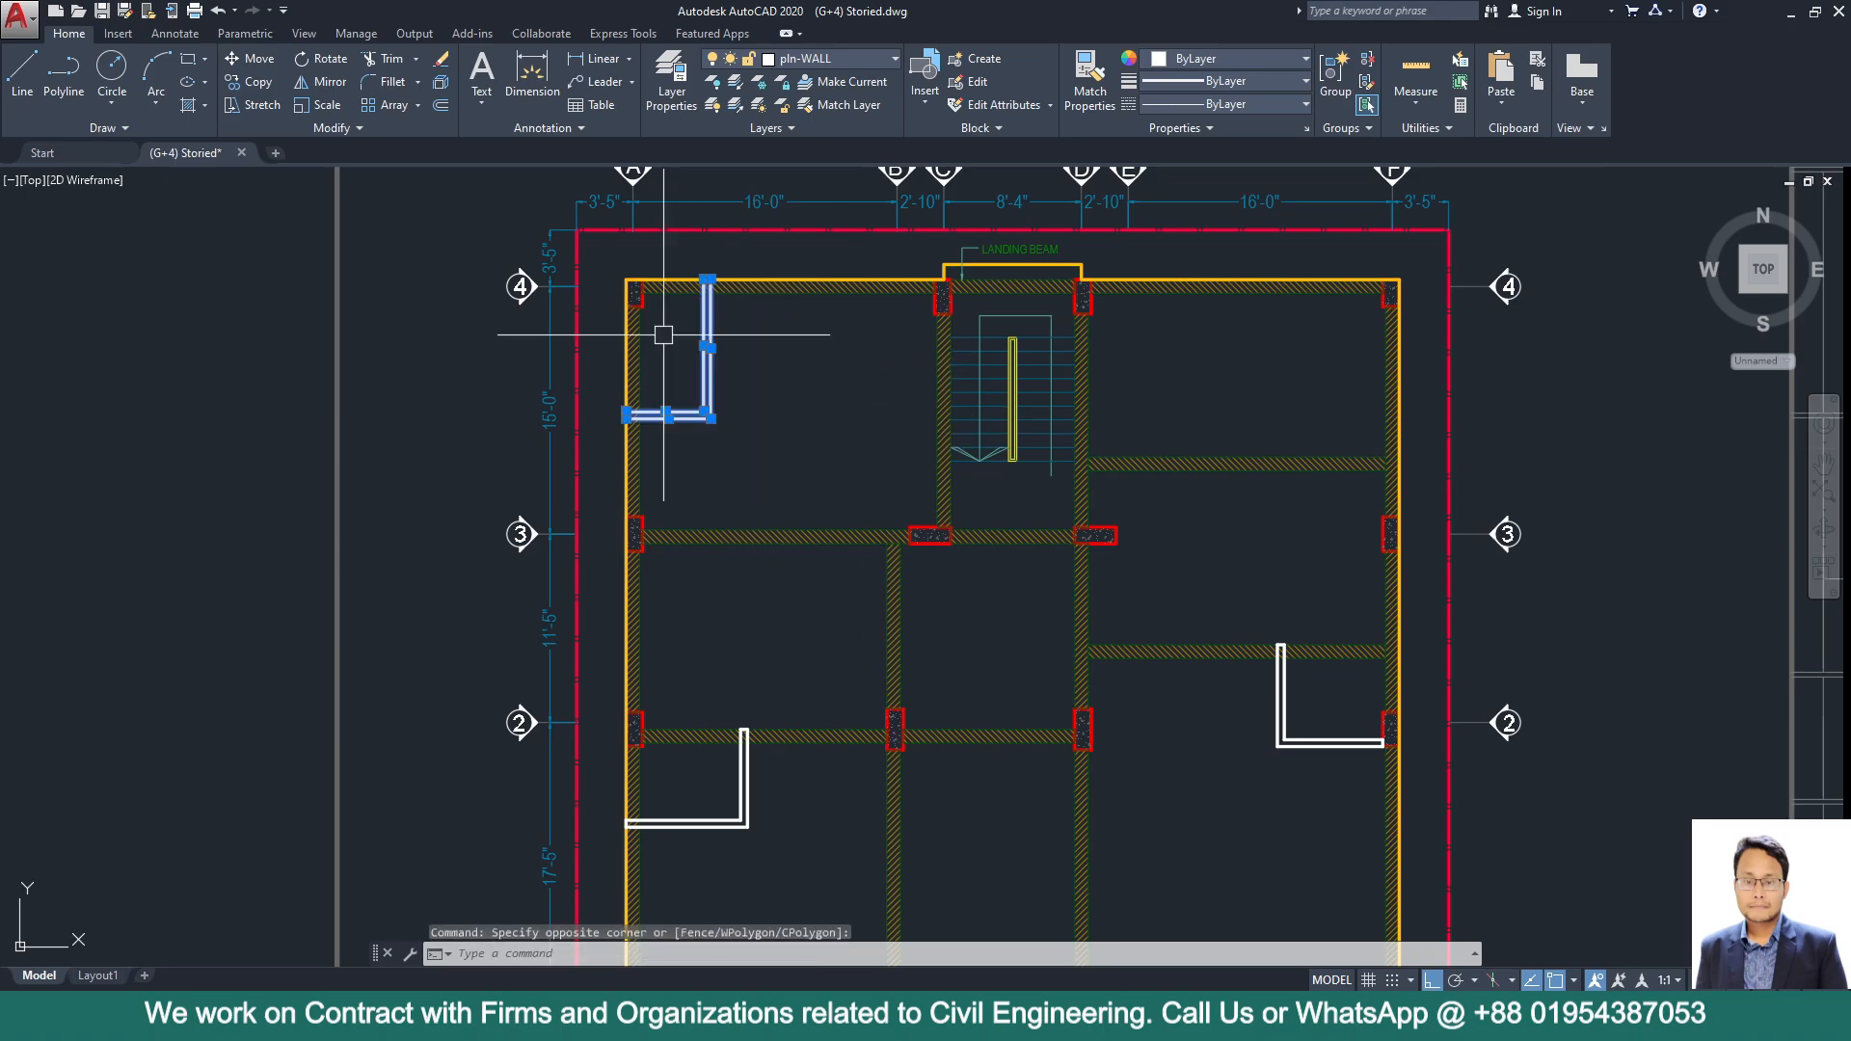
pyautogui.moveTo(855, 756); pyautogui.dragTo(876, 538, button='middle')
pyautogui.click(796, 639)
pyautogui.click(706, 527)
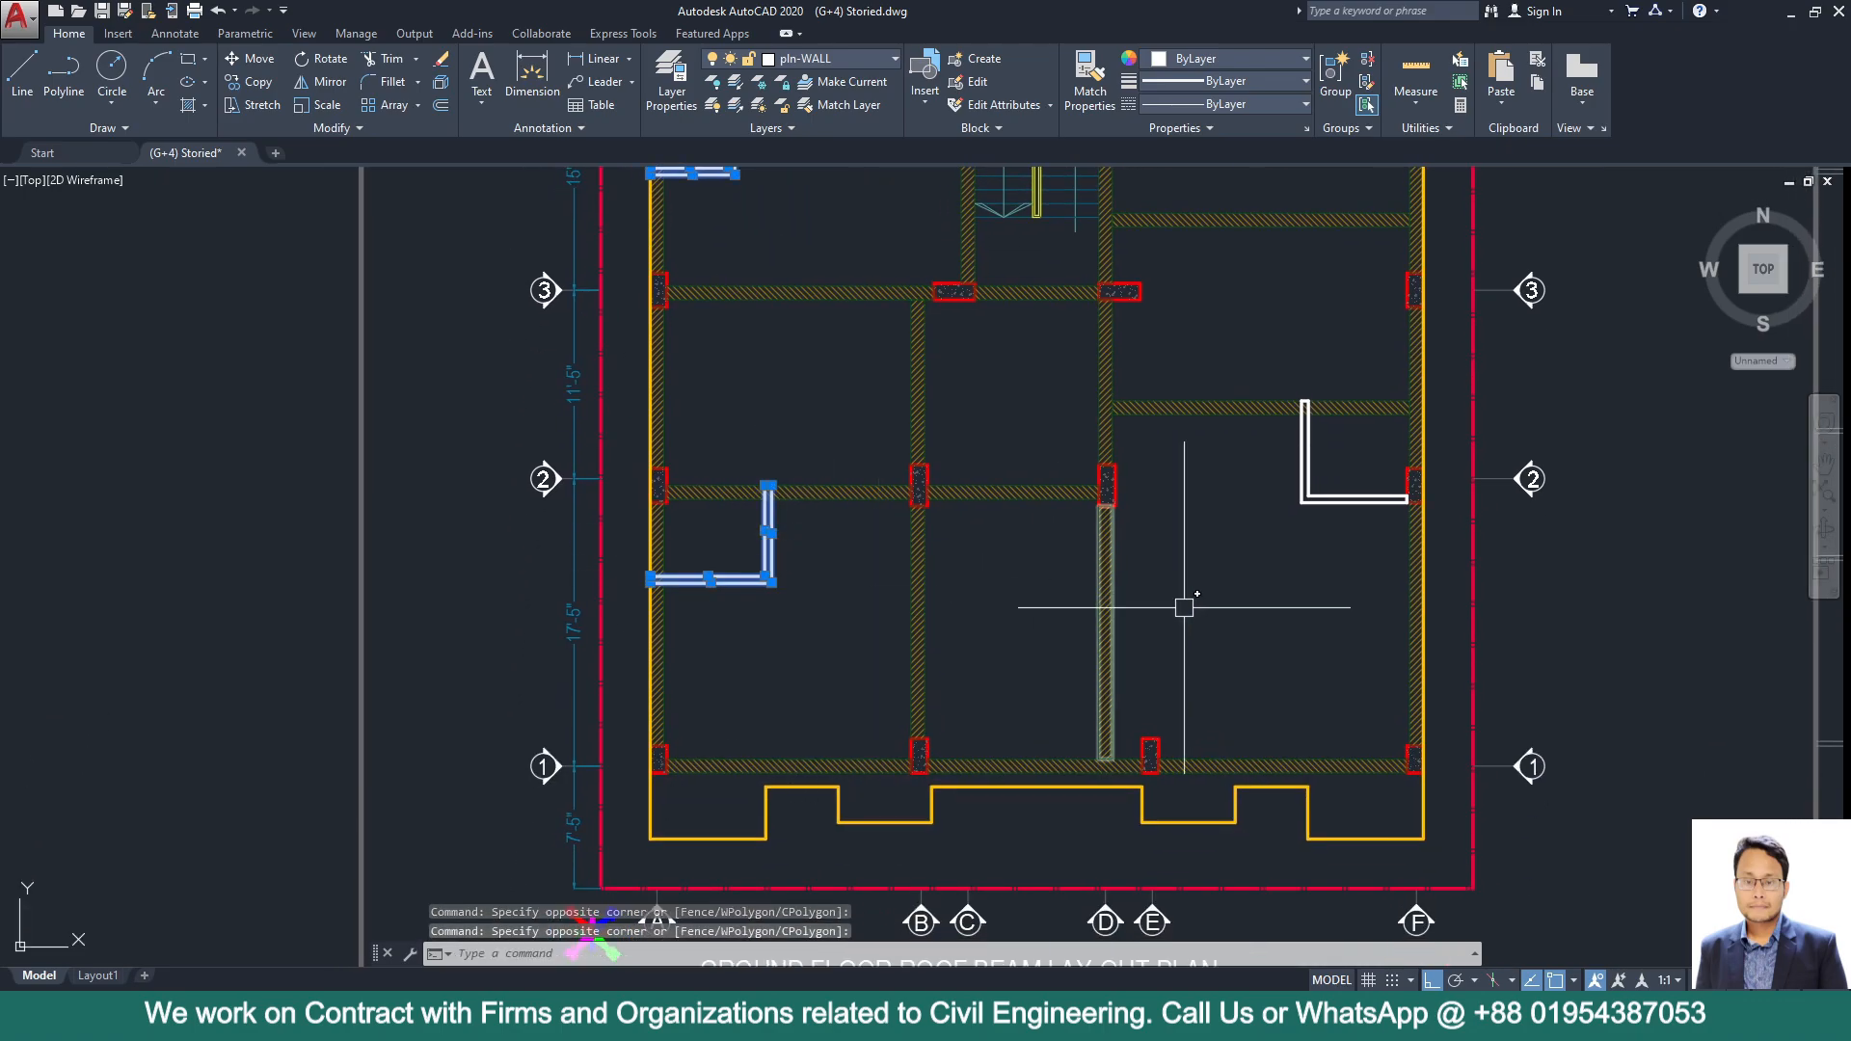
pyautogui.click(1333, 532)
pyautogui.click(1275, 455)
pyautogui.scroll(-3, 1184, 562)
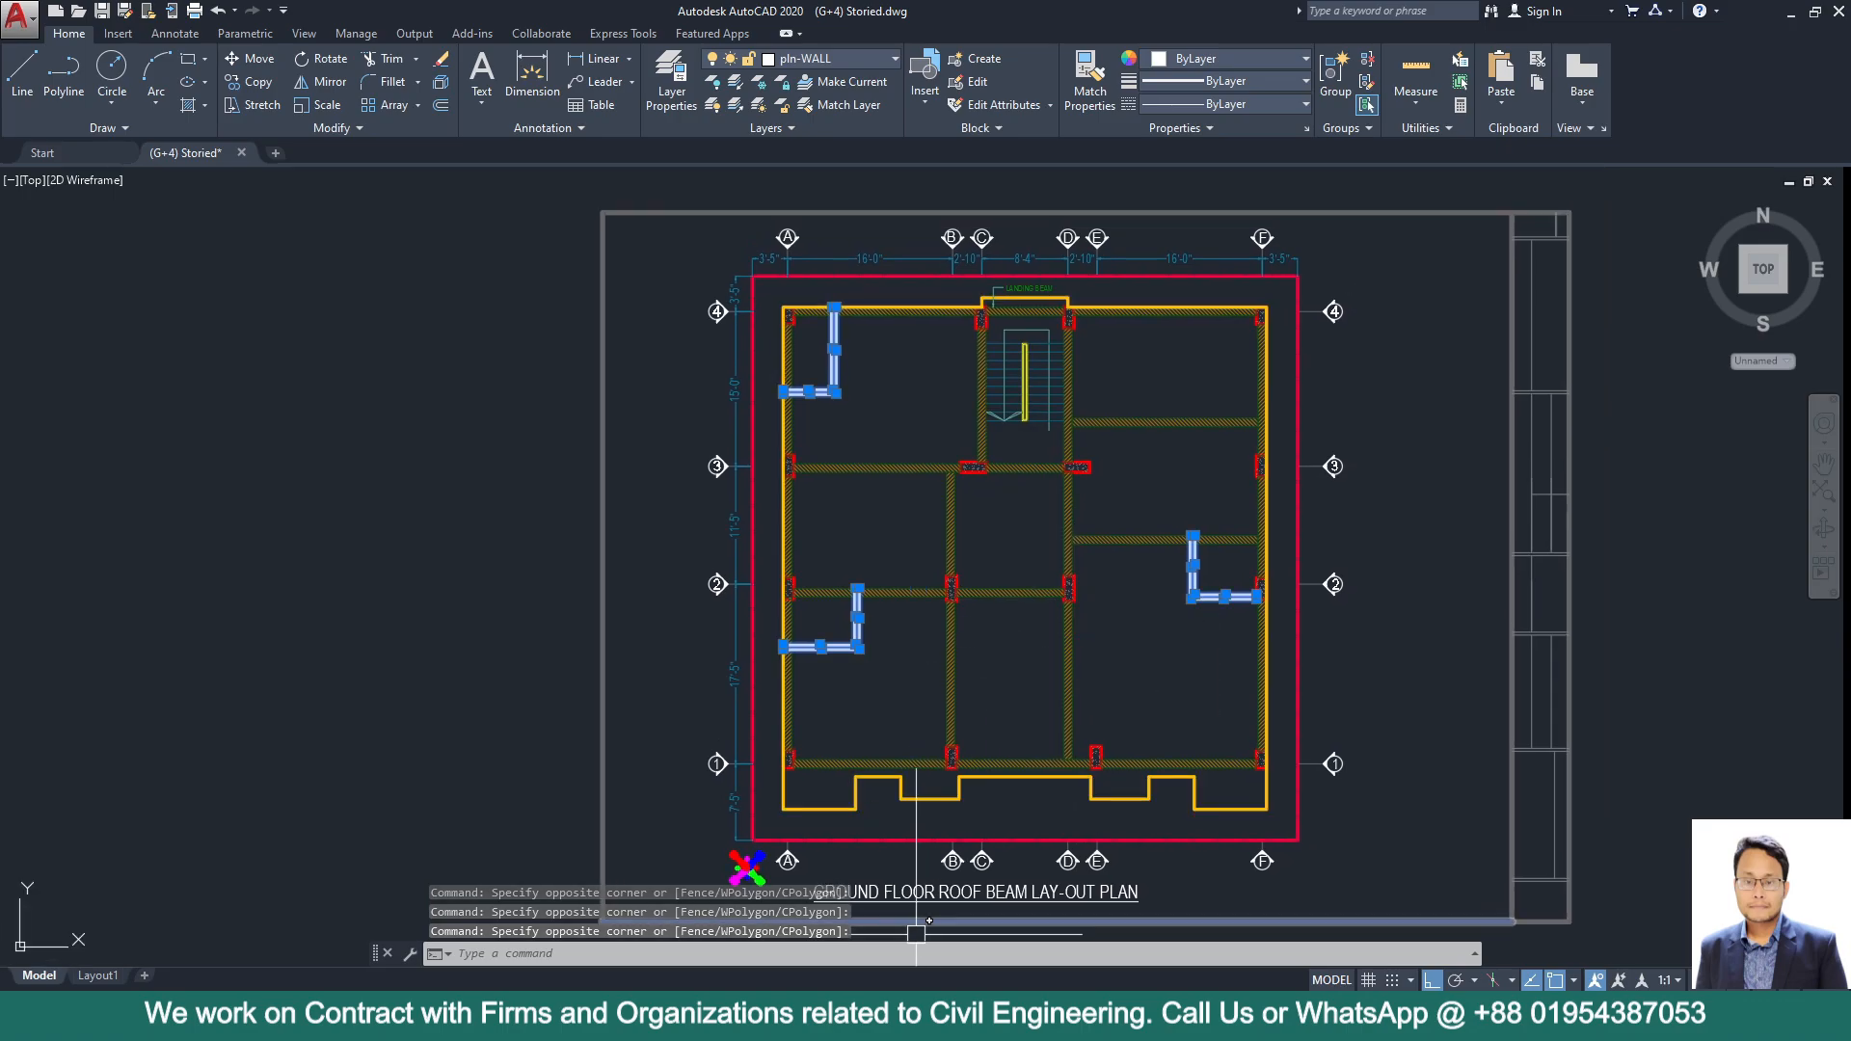
# Switch to SUPERDEAD _ LIVELOAD.pdf in the browser and highlight the wall load formula, unit weight of brick × height × thickness.
pyautogui.click(921, 1019)
pyautogui.click(128, 16)
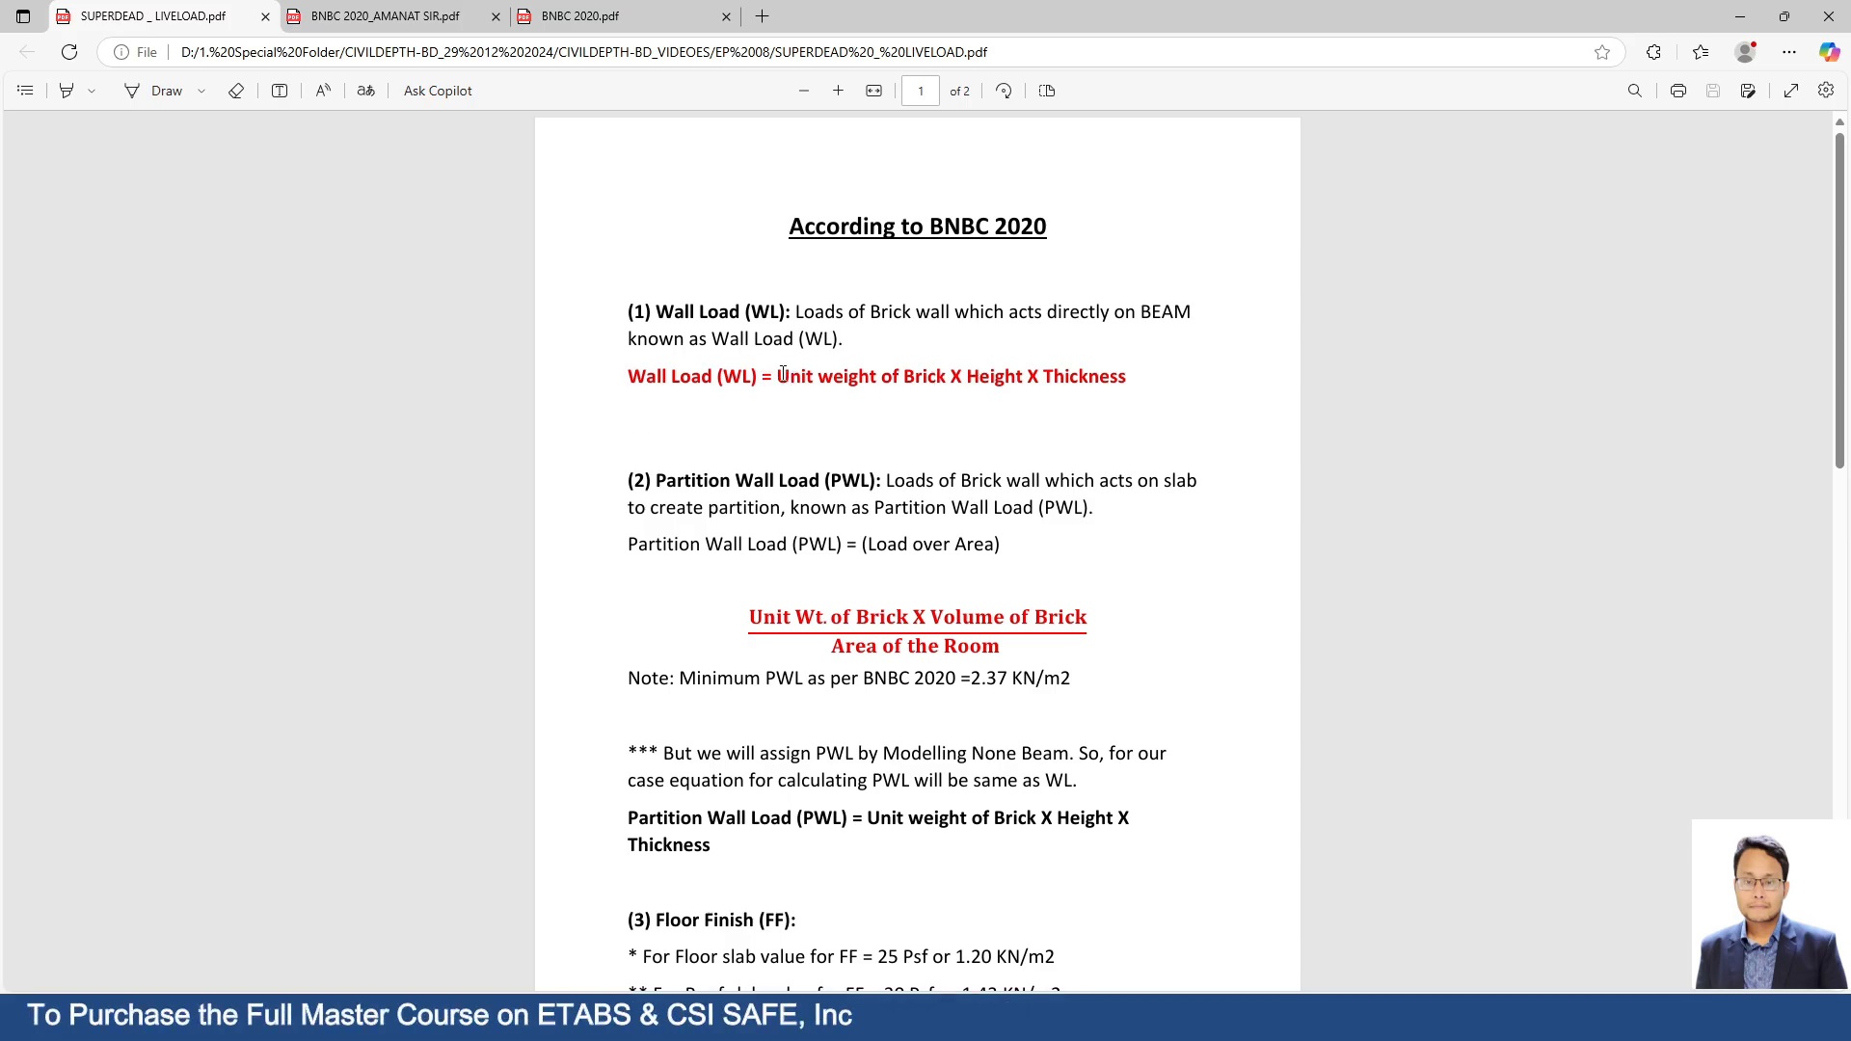
pyautogui.moveTo(777, 376); pyautogui.dragTo(1137, 378)
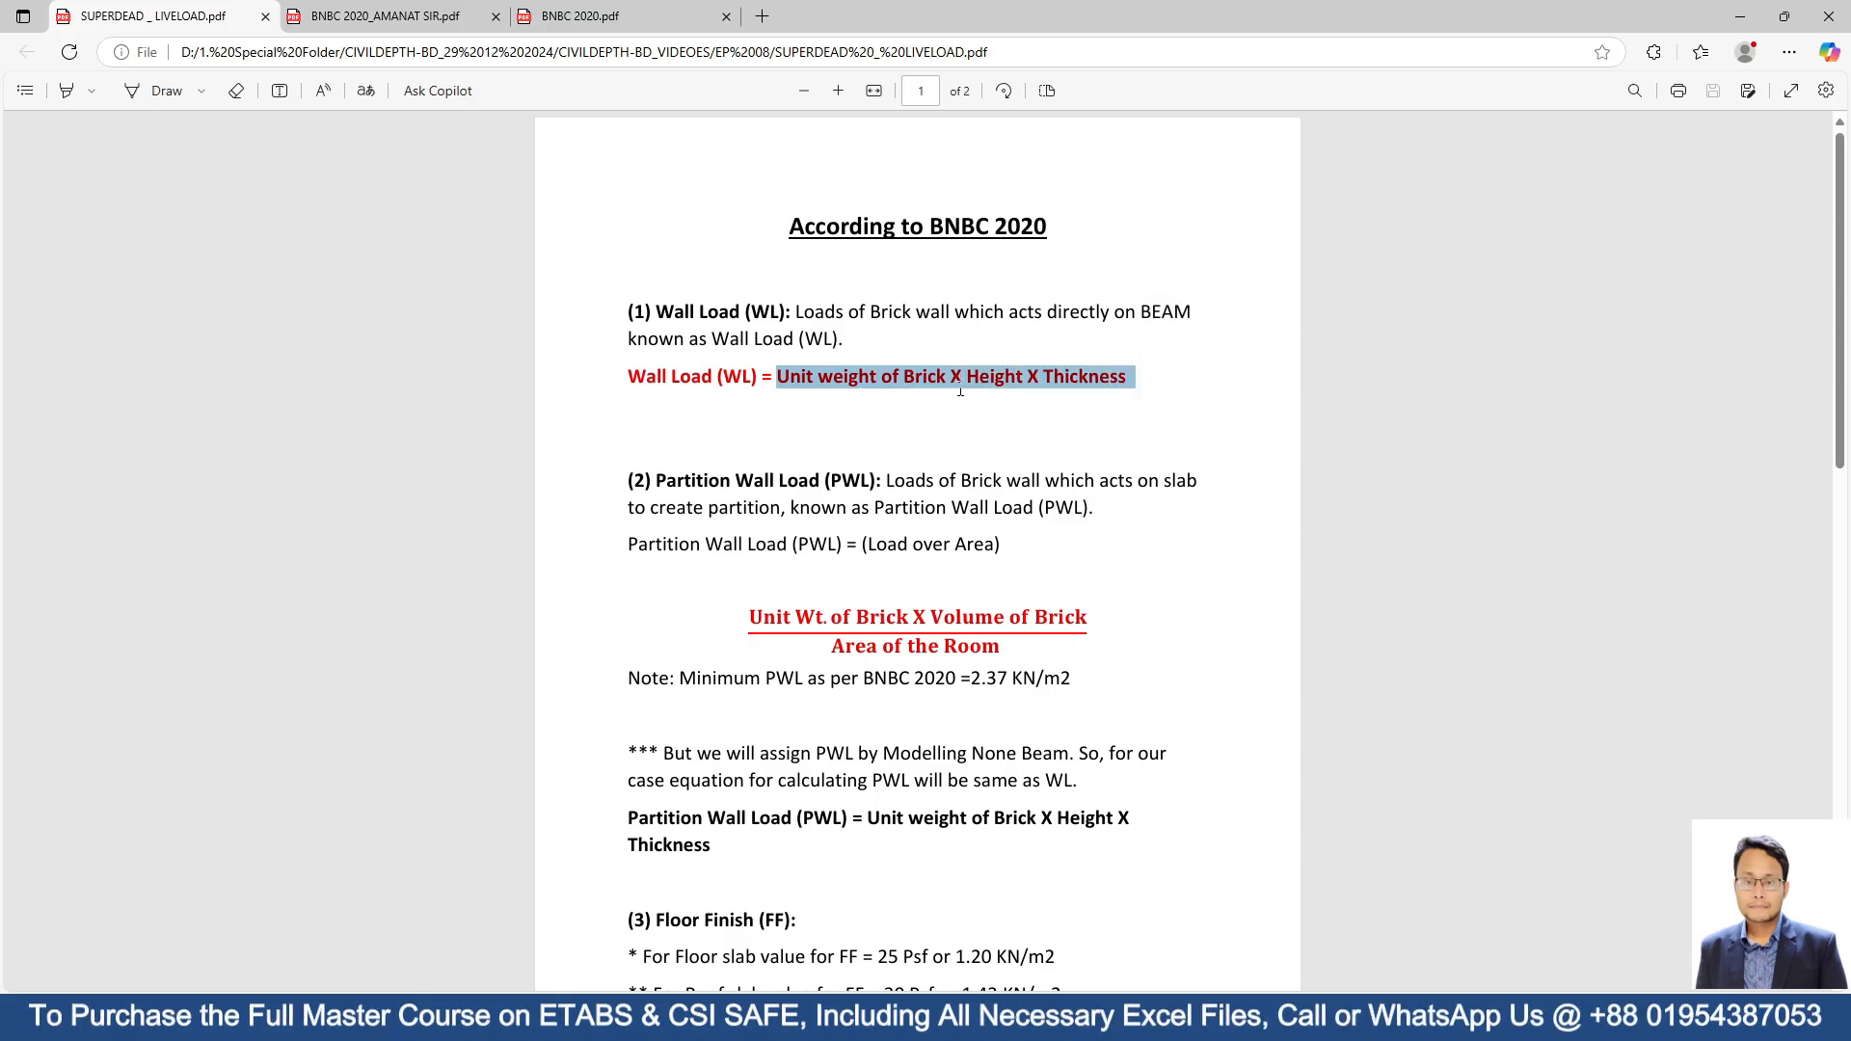
# Look up the unit weight of brick in Table 6.2.1 of the BNBC 2020_AMANAT SIR.pdf document and highlight its row.
pyautogui.click(401, 18)
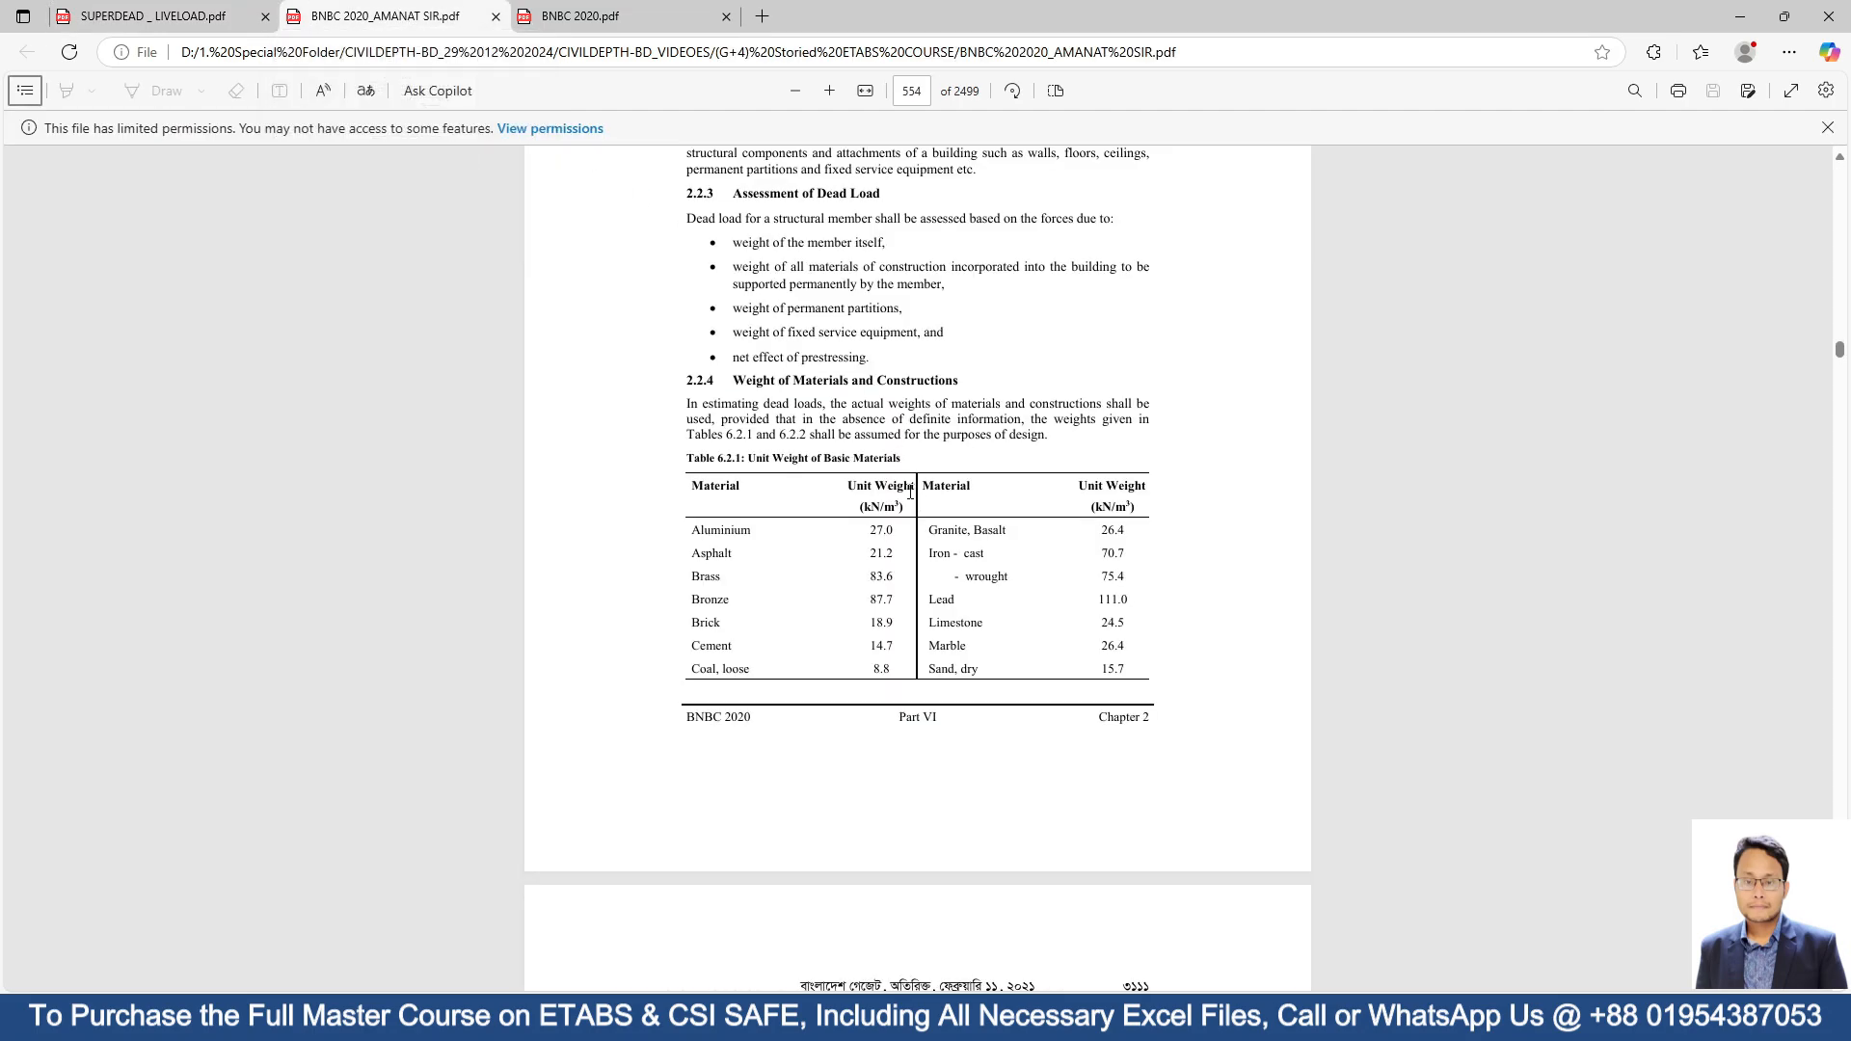
pyautogui.scroll(2, 911, 493)
pyautogui.scroll(1, 919, 466)
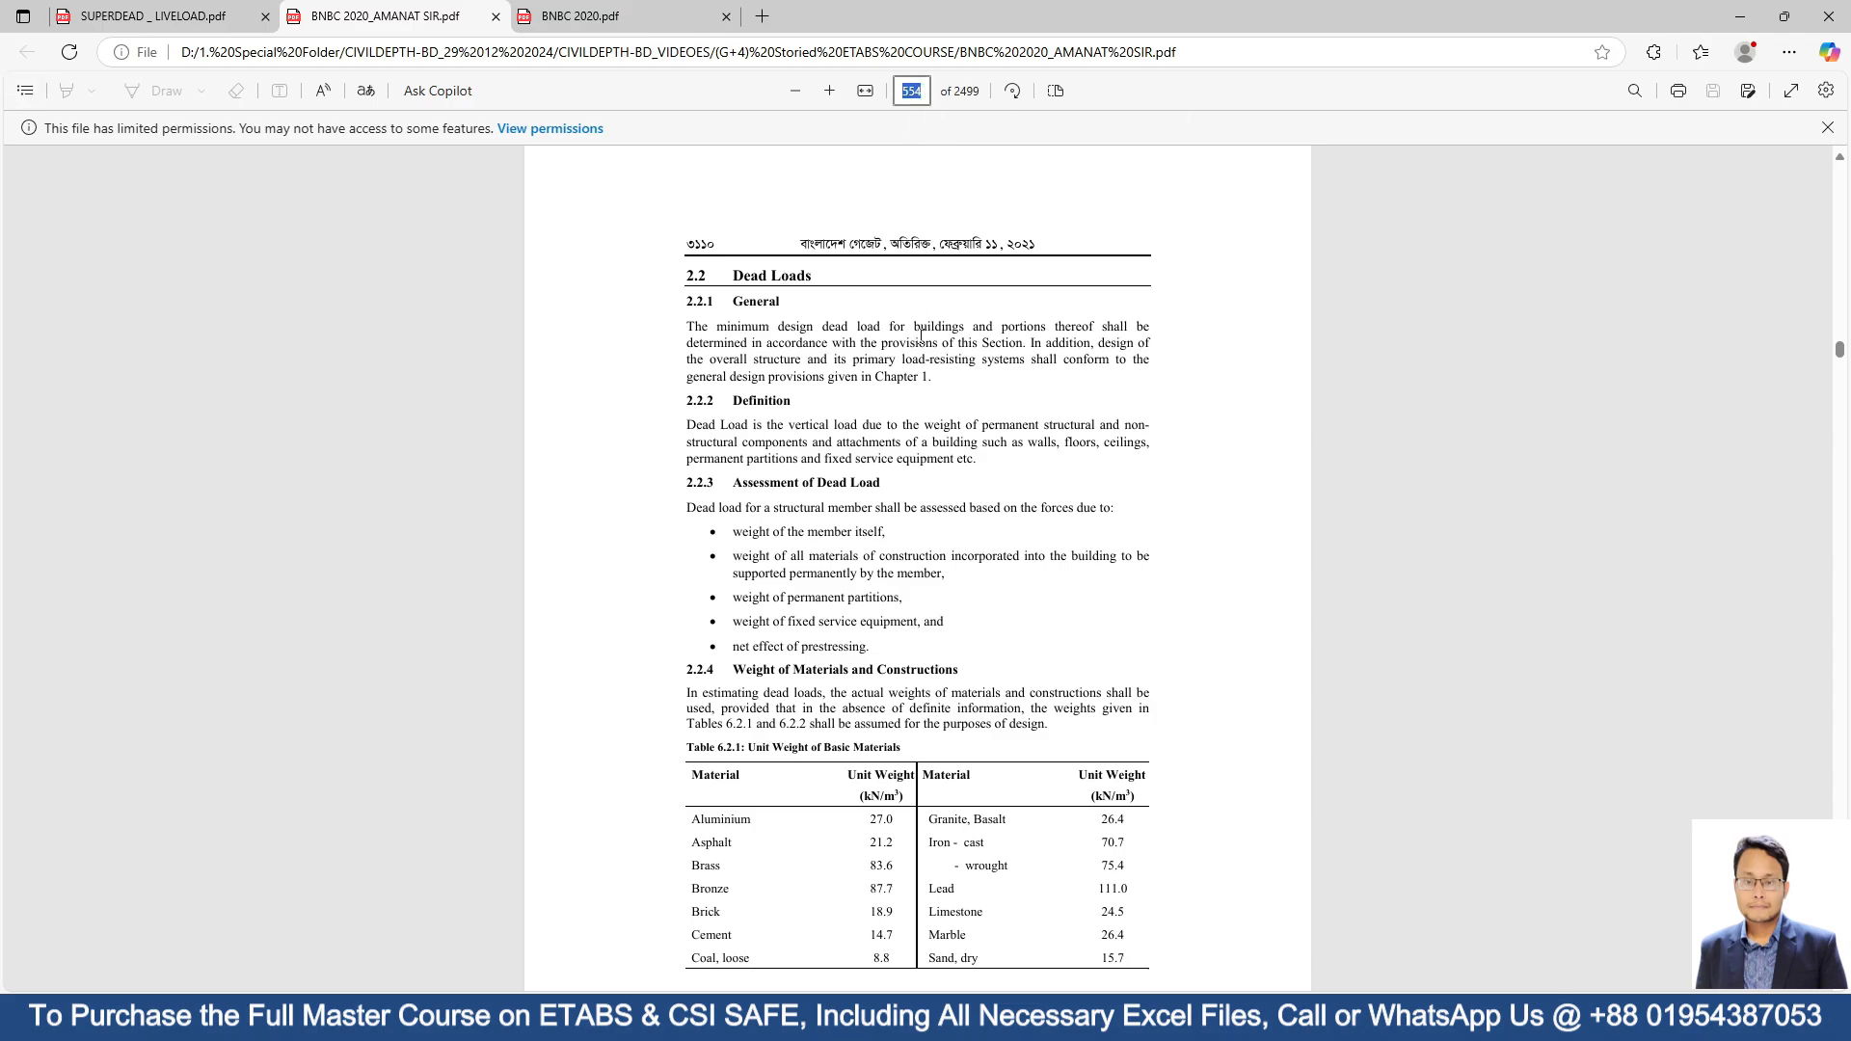
pyautogui.scroll(-3, 931, 355)
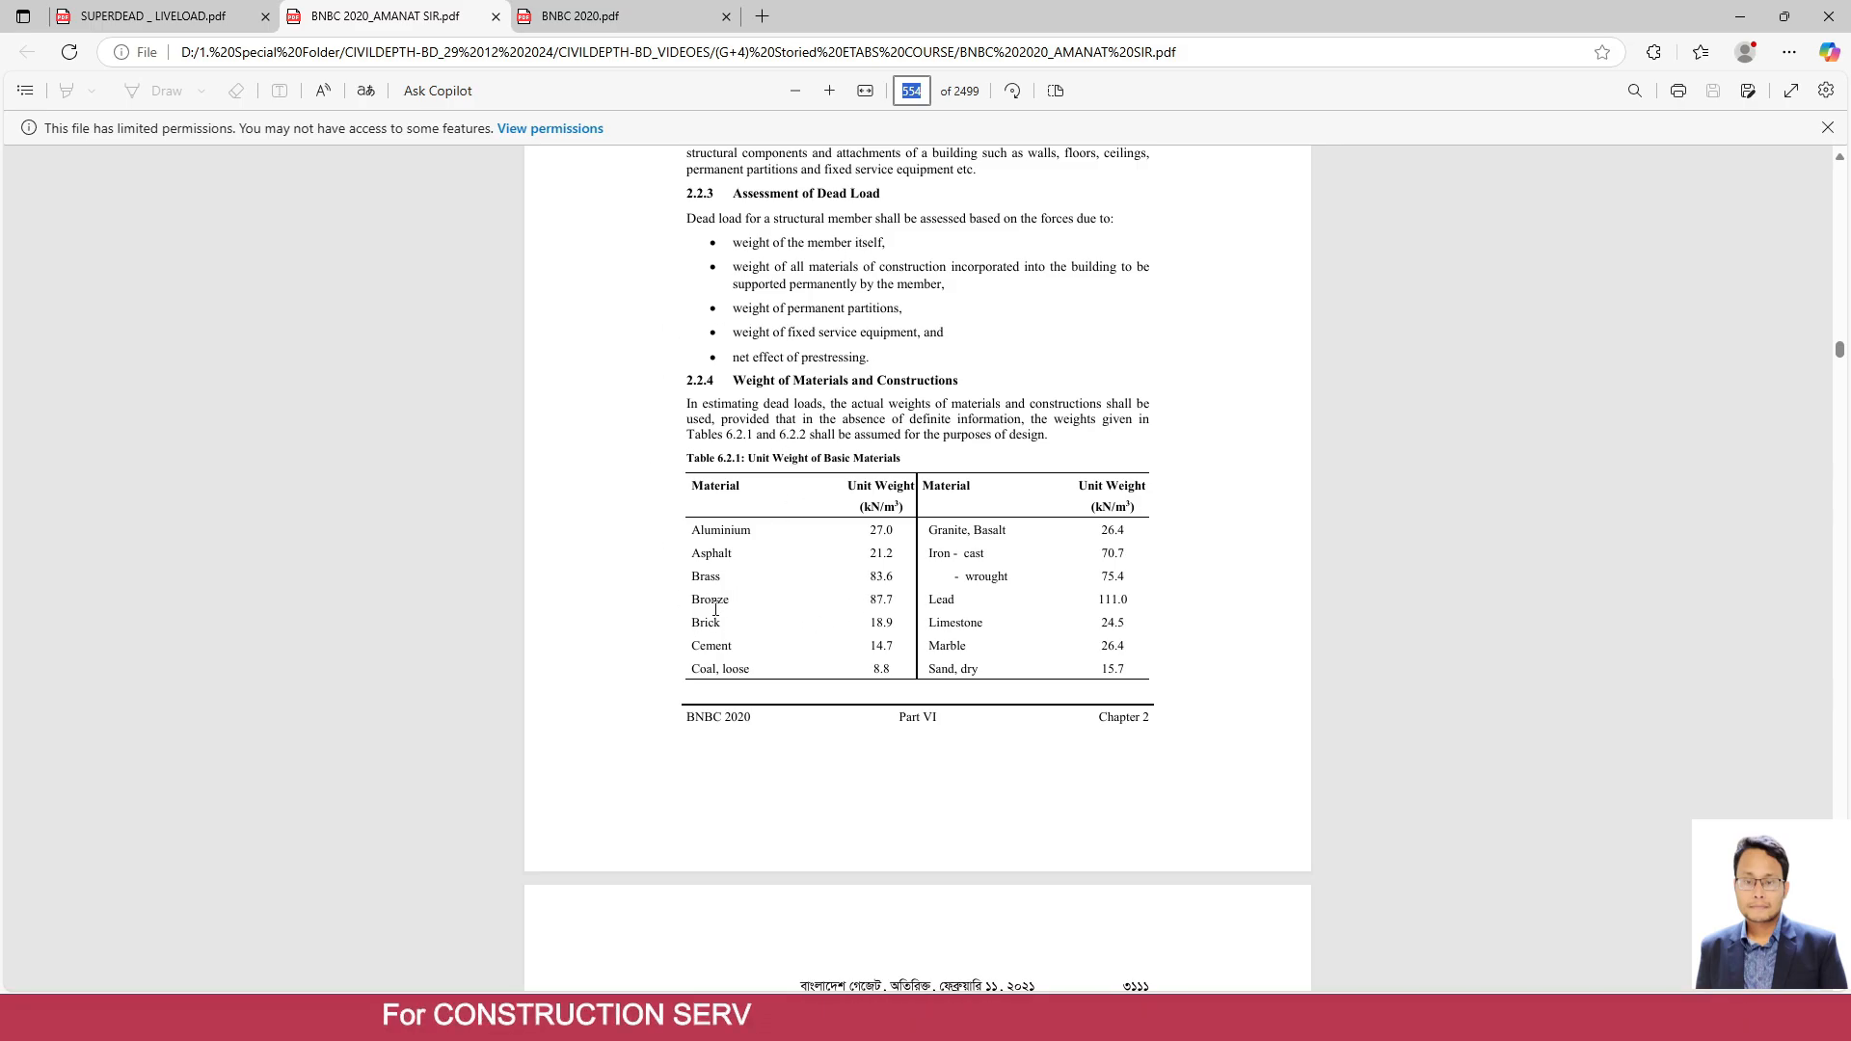
pyautogui.moveTo(693, 623); pyautogui.dragTo(892, 620)
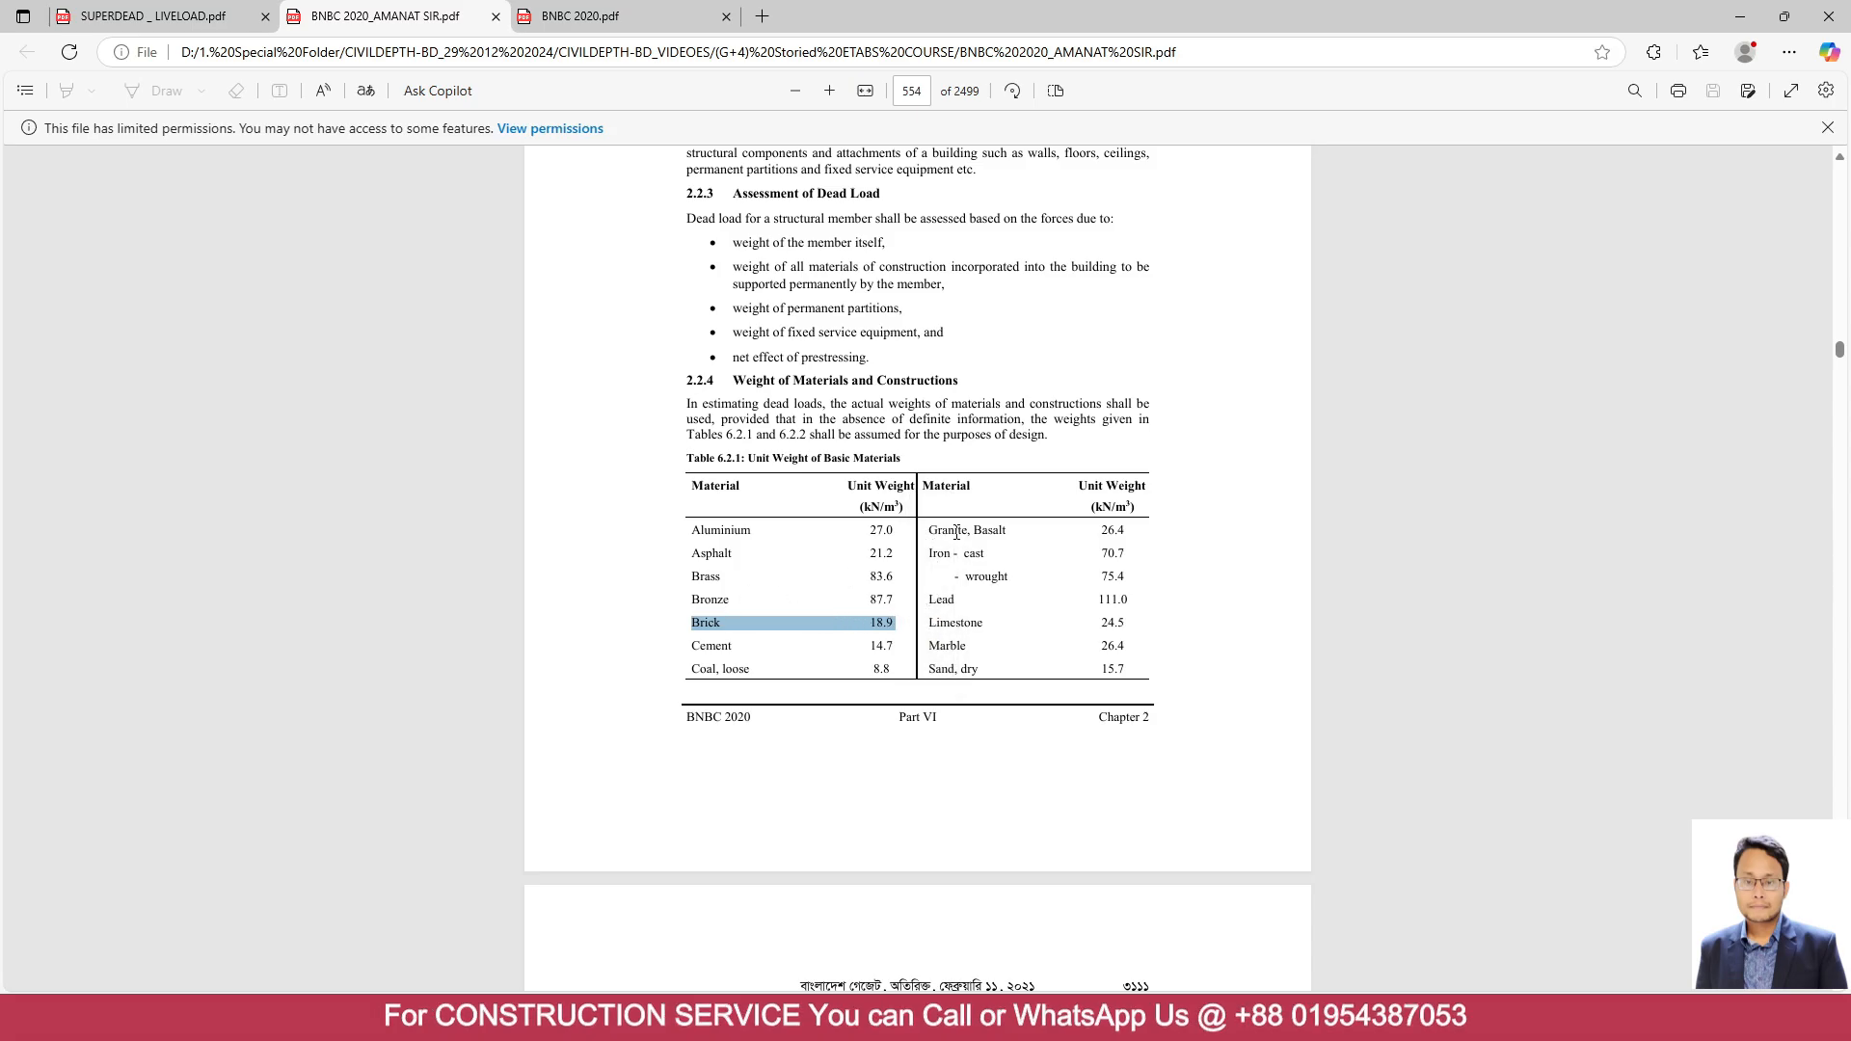
# Return to the AutoCAD beam layout plan and review which walls rest on beams and which on slabs.
pyautogui.click(1741, 16)
pyautogui.scroll(5, 876, 409)
pyautogui.moveTo(873, 405); pyautogui.dragTo(799, 547, button='middle')
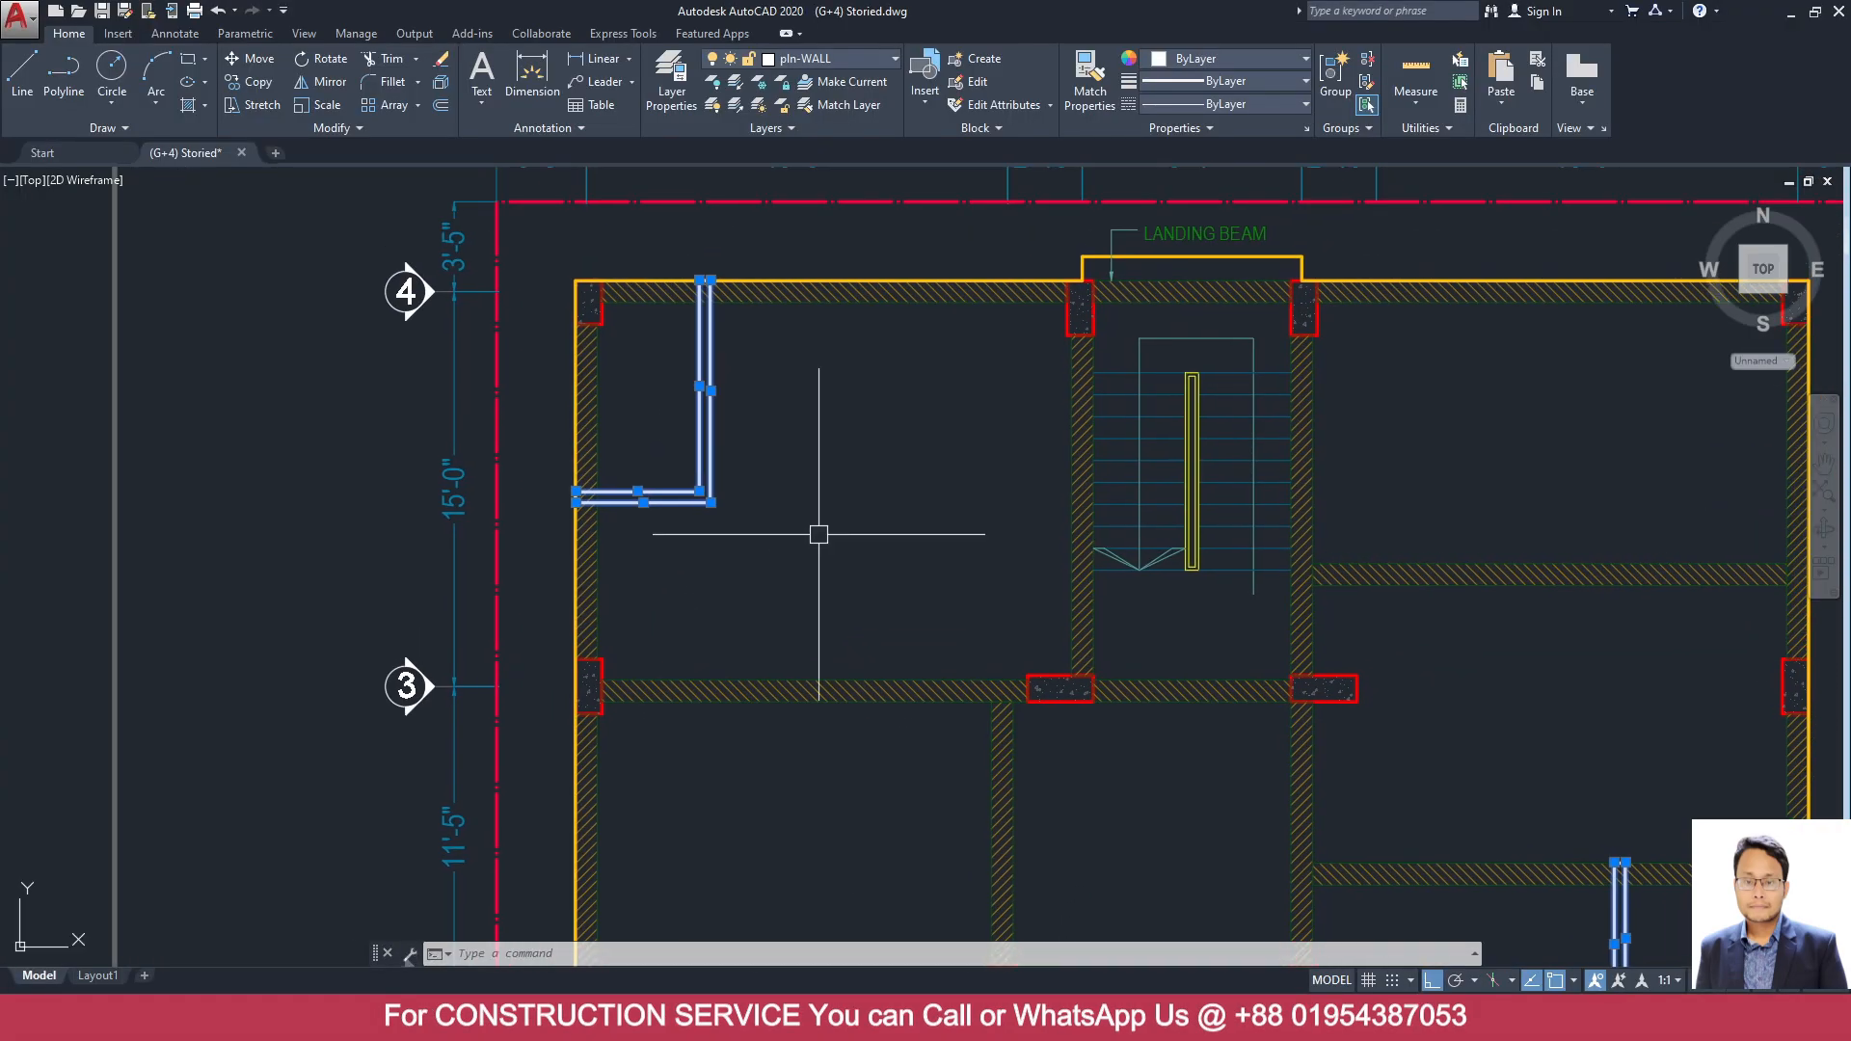
pyautogui.scroll(-4, 819, 534)
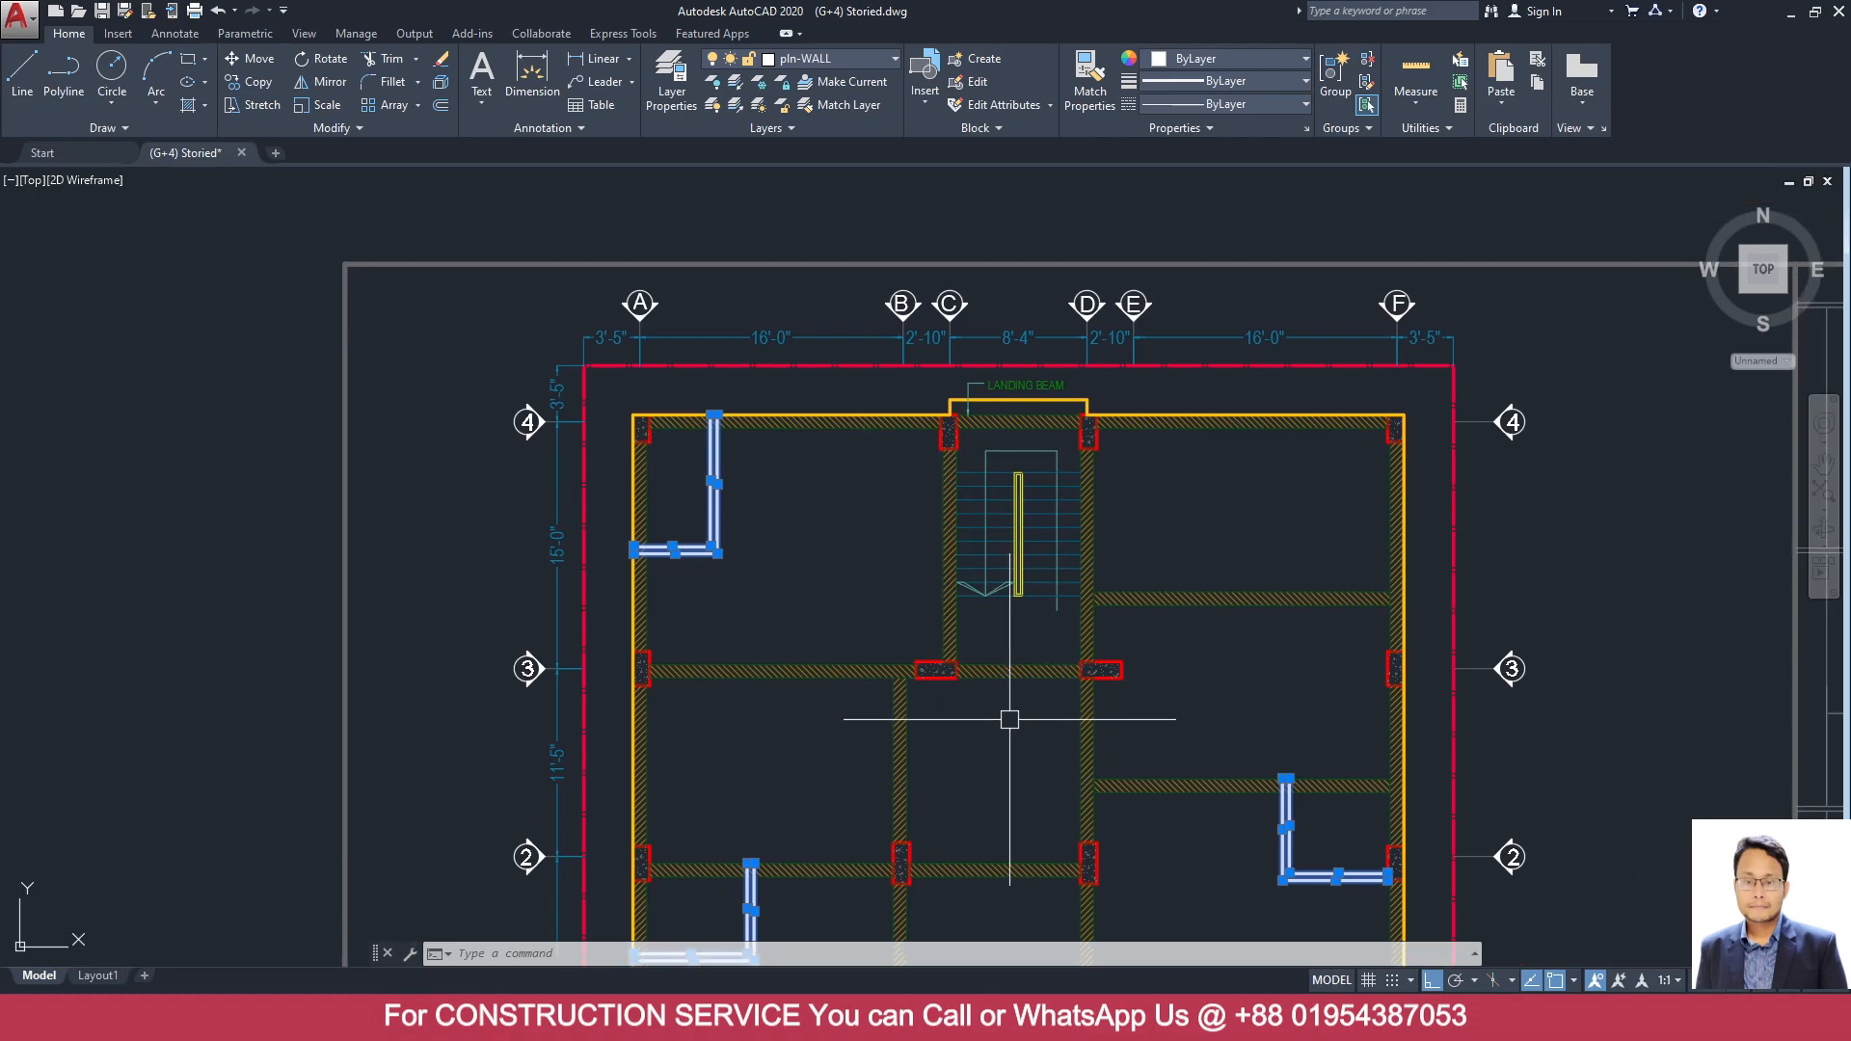
pyautogui.scroll(-2, 1009, 720)
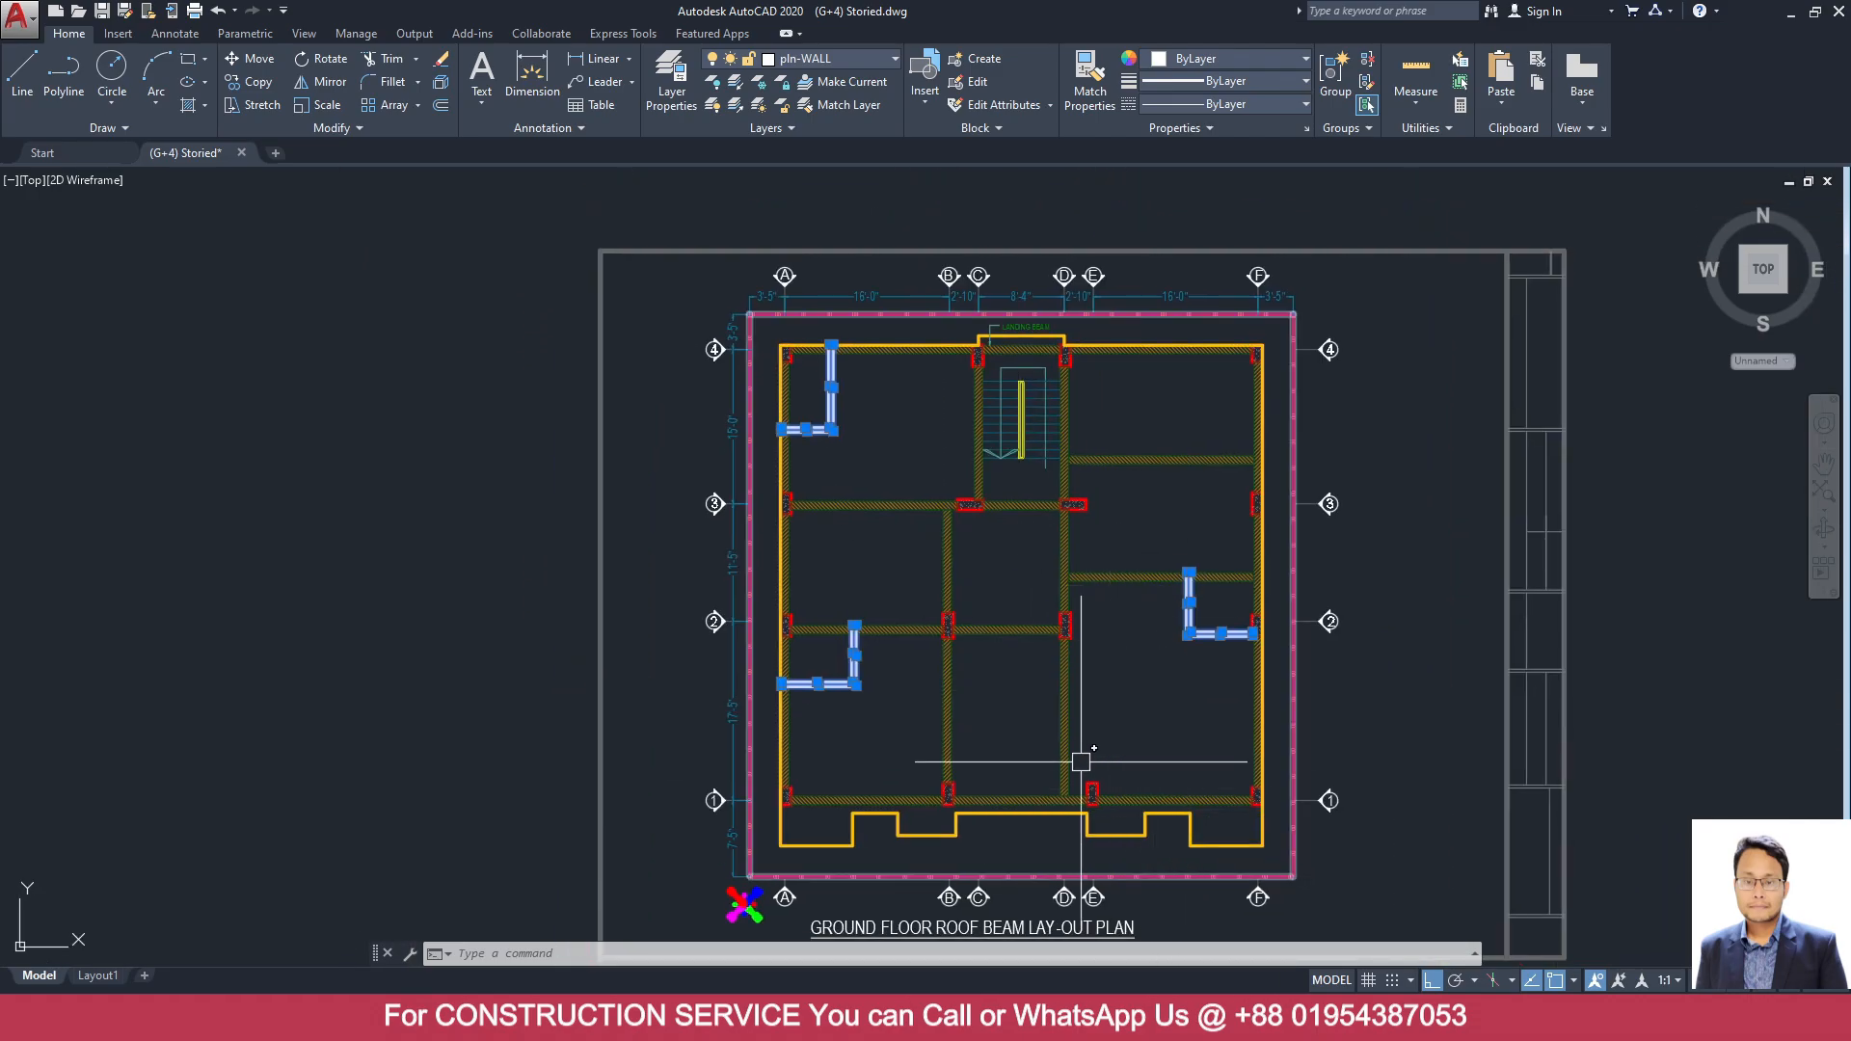
pyautogui.scroll(2, 994, 546)
pyautogui.moveTo(1013, 477); pyautogui.dragTo(1054, 564, button='middle')
pyautogui.scroll(-2, 1058, 559)
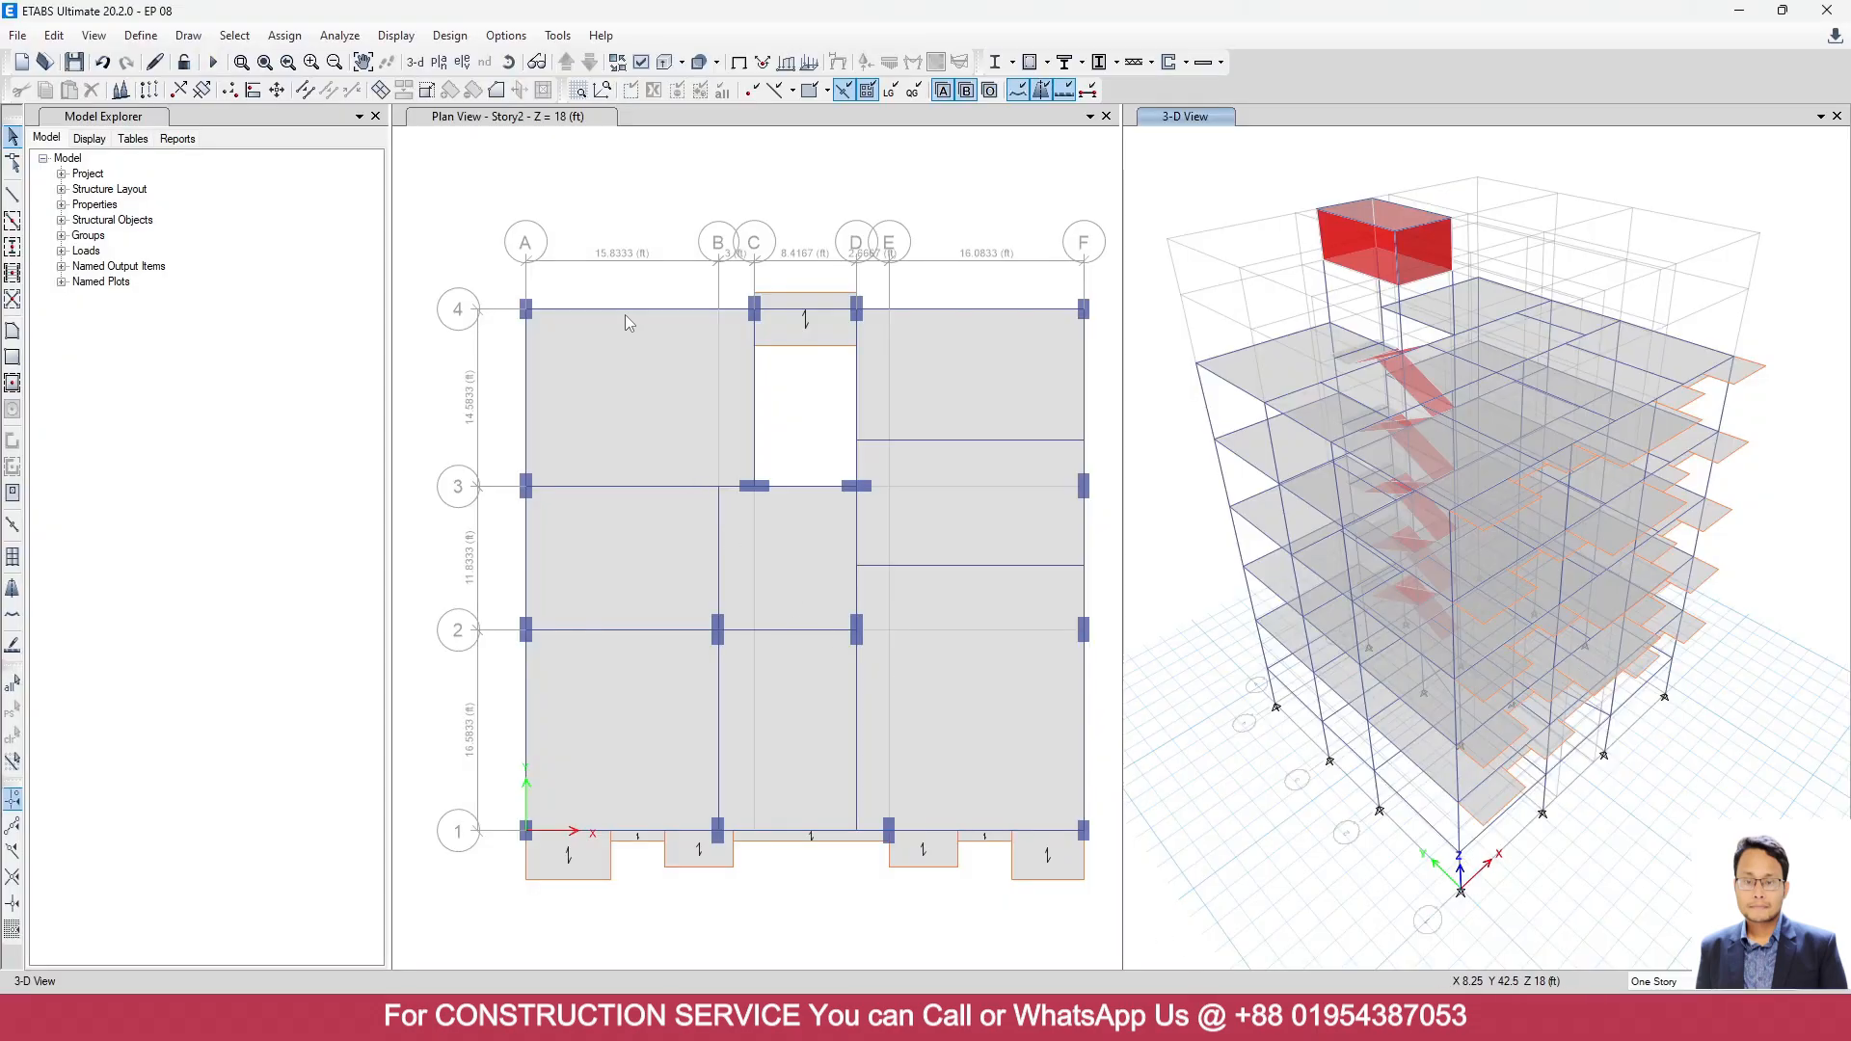
# Inspect the section property of the Story2 beam along grid 4 starting at grid A in ETABS, then clear the selection.
pyautogui.rightClick(623, 309)
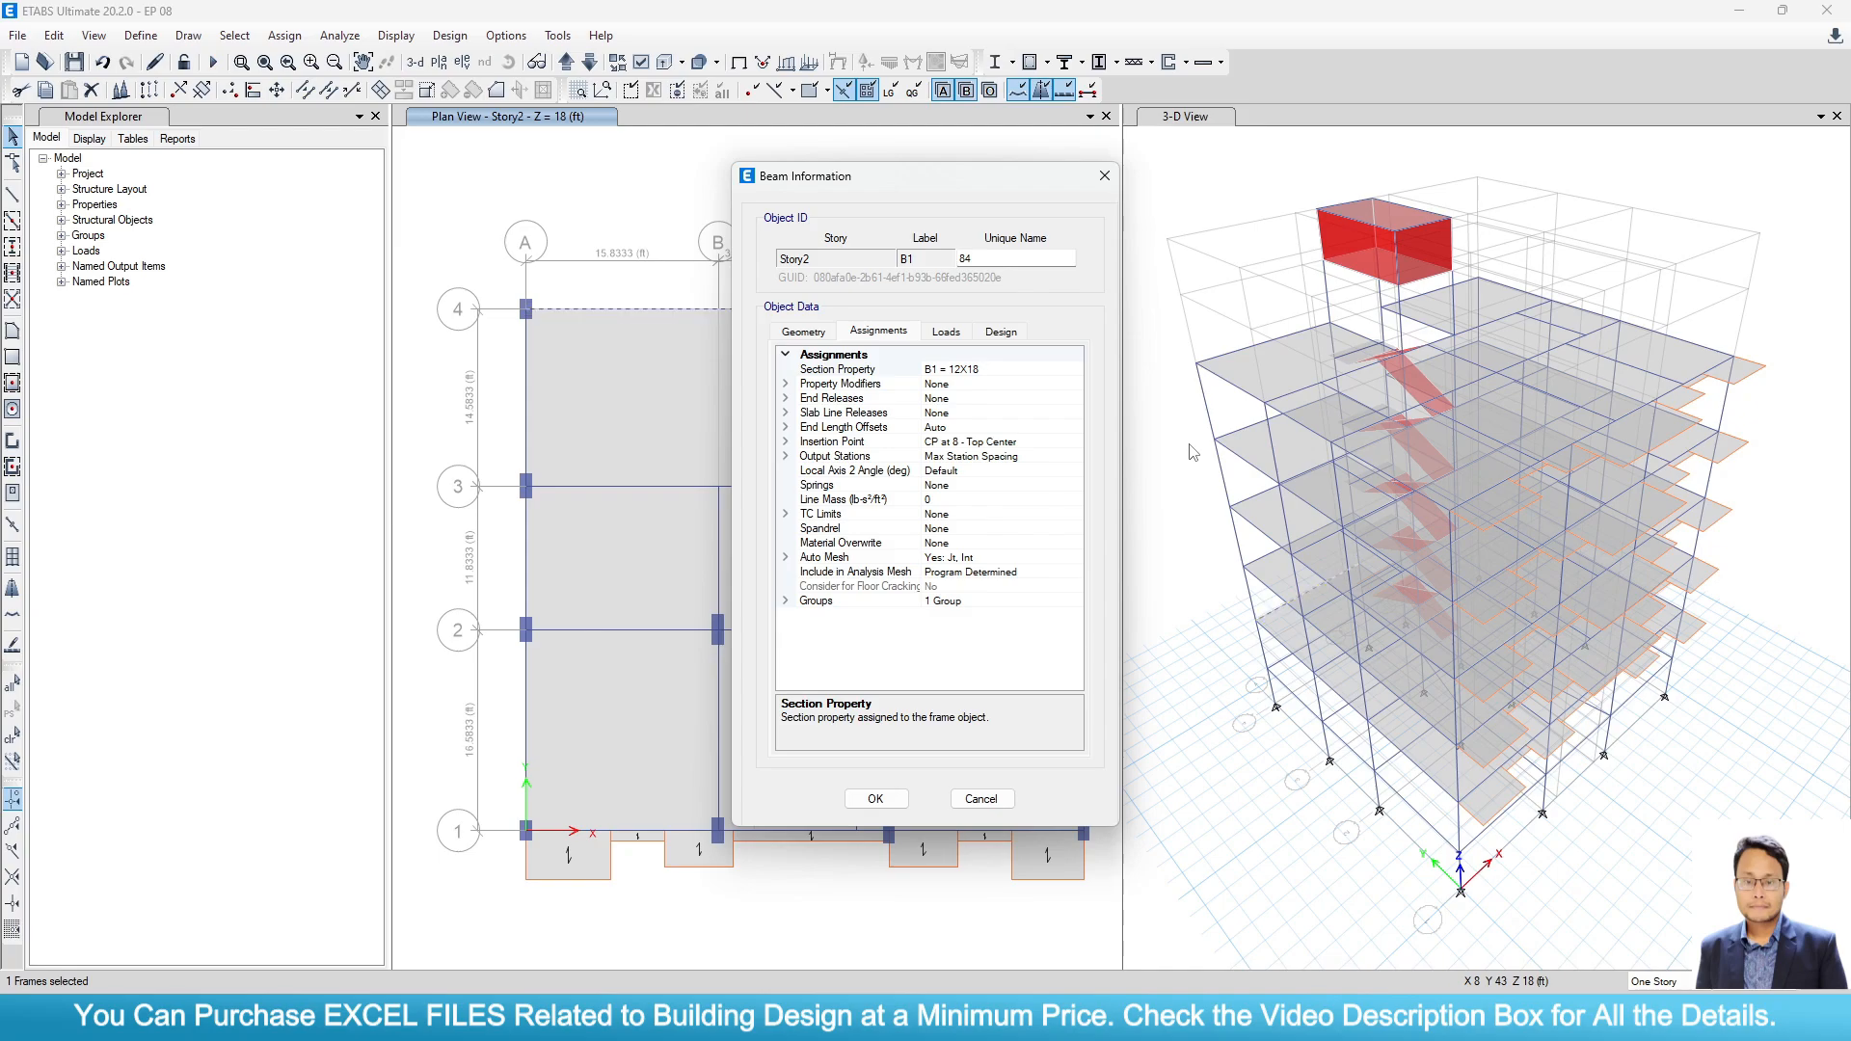
pyautogui.press('Escape')
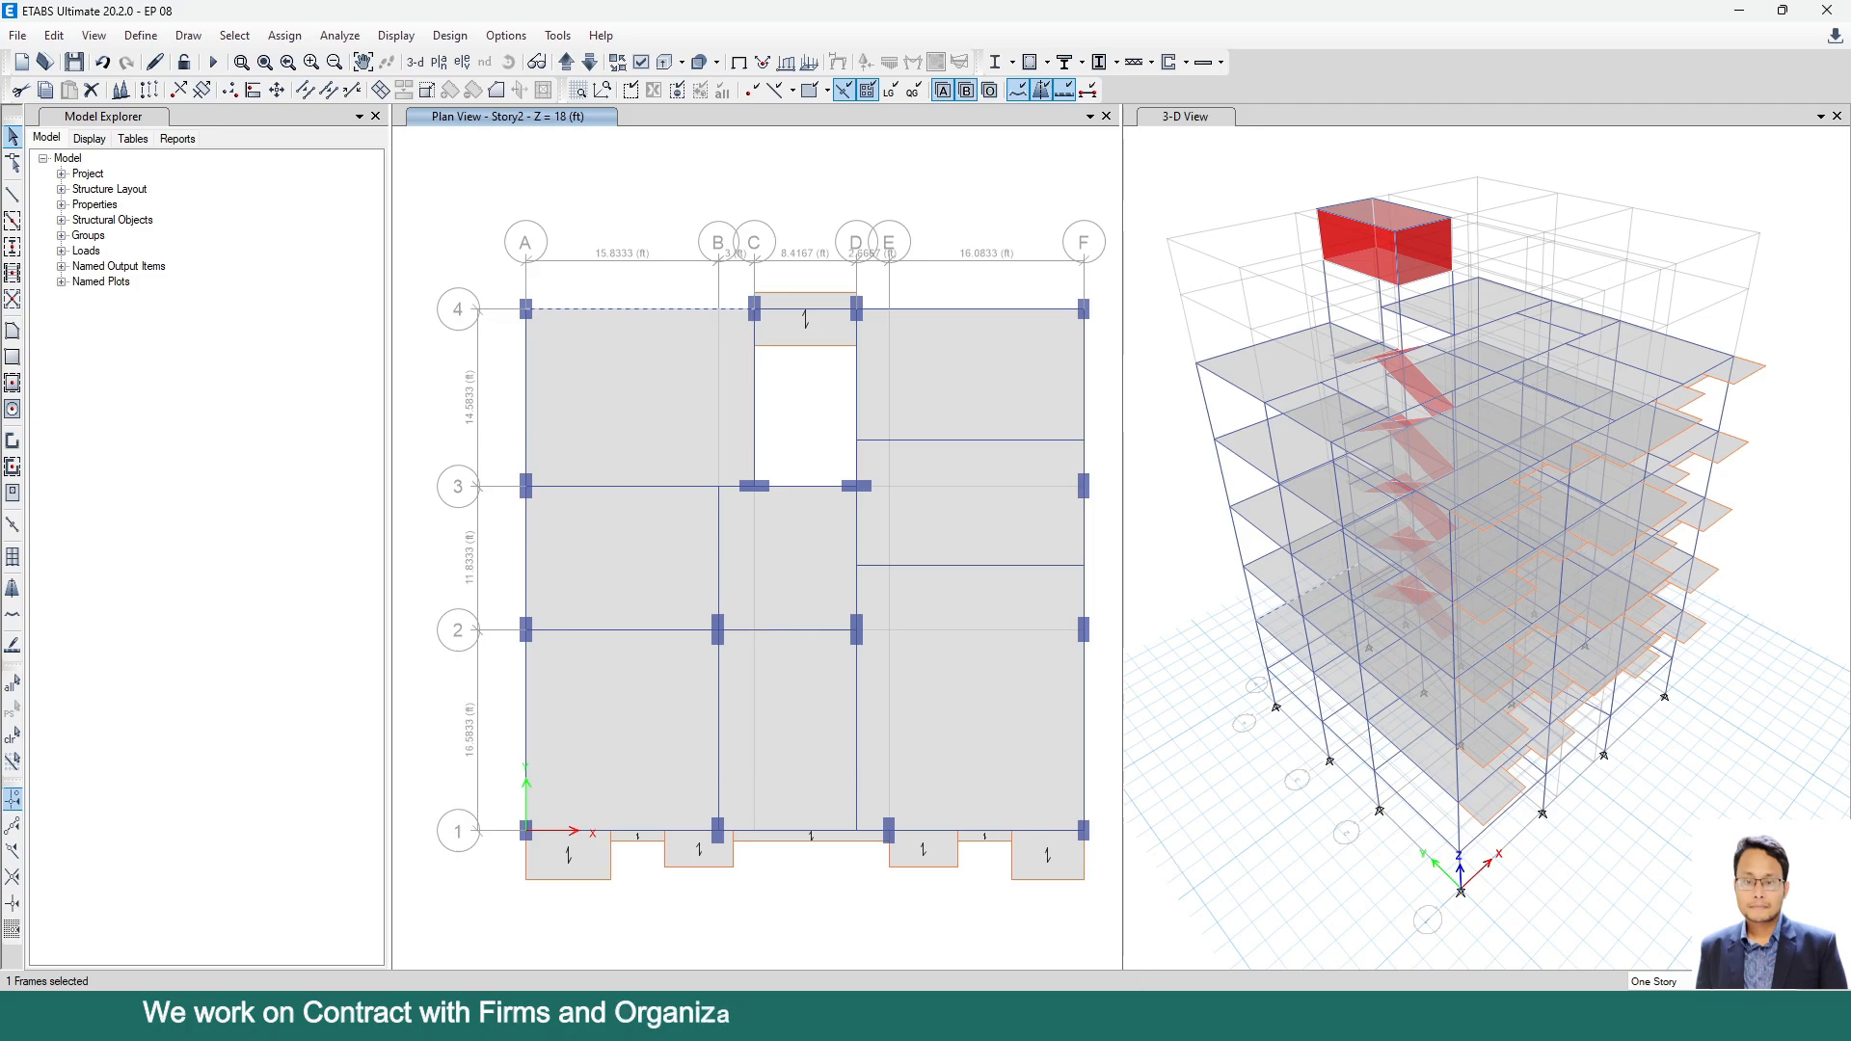
pyautogui.press('Escape')
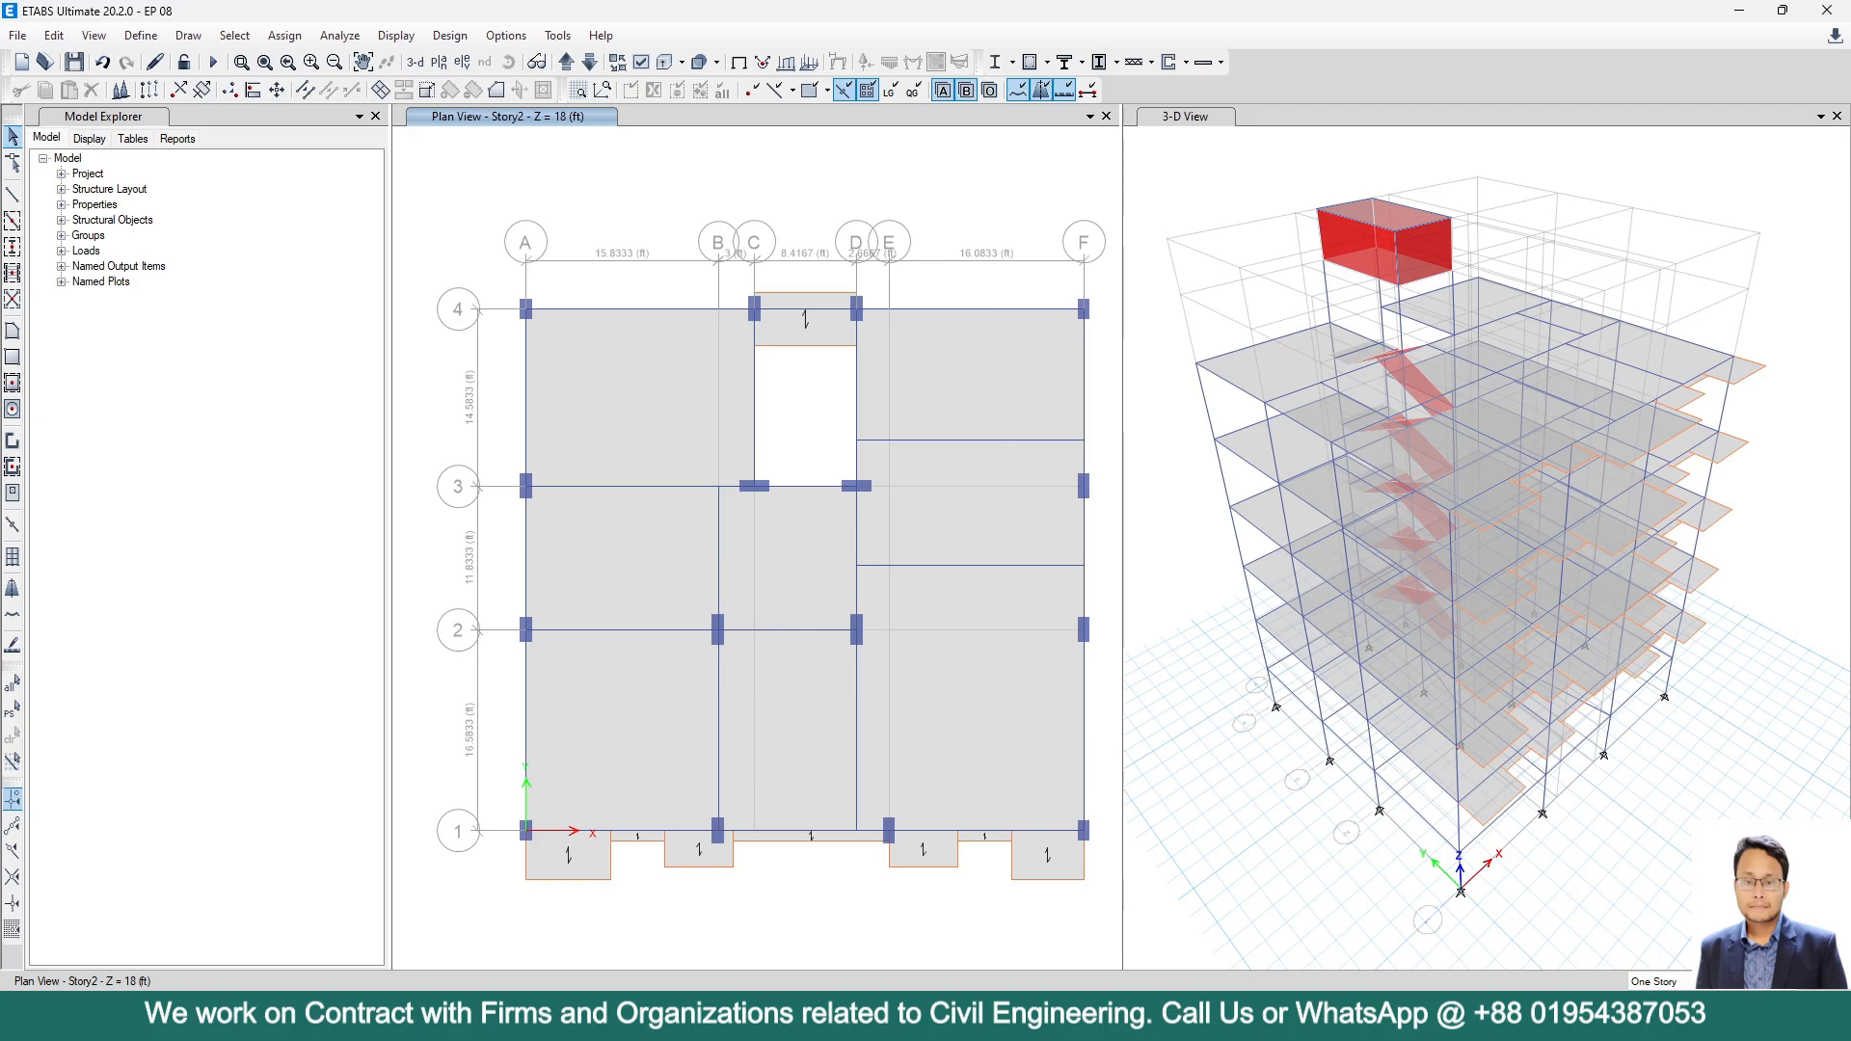
# Switch to the BNBC 2020 unit weight table in the browser and open the fx-991ES calculator beside it.
pyautogui.click(945, 1016)
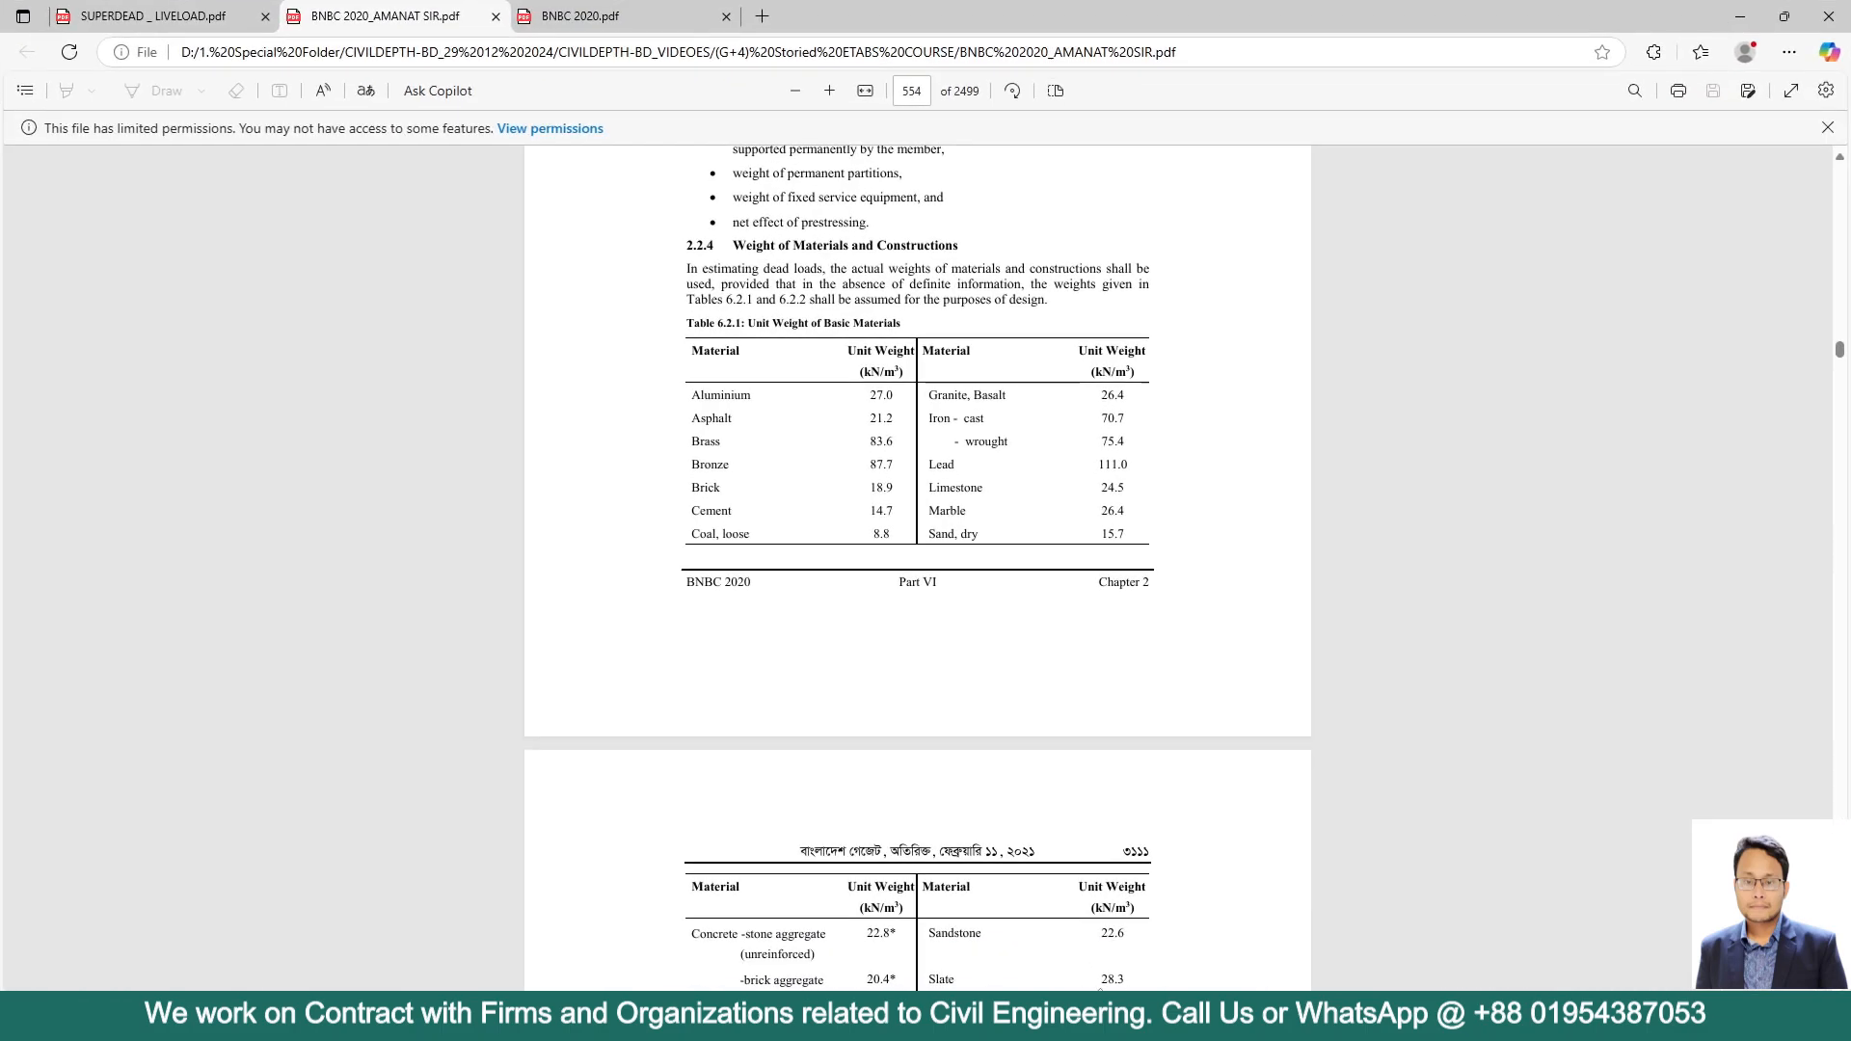
pyautogui.click(1071, 1016)
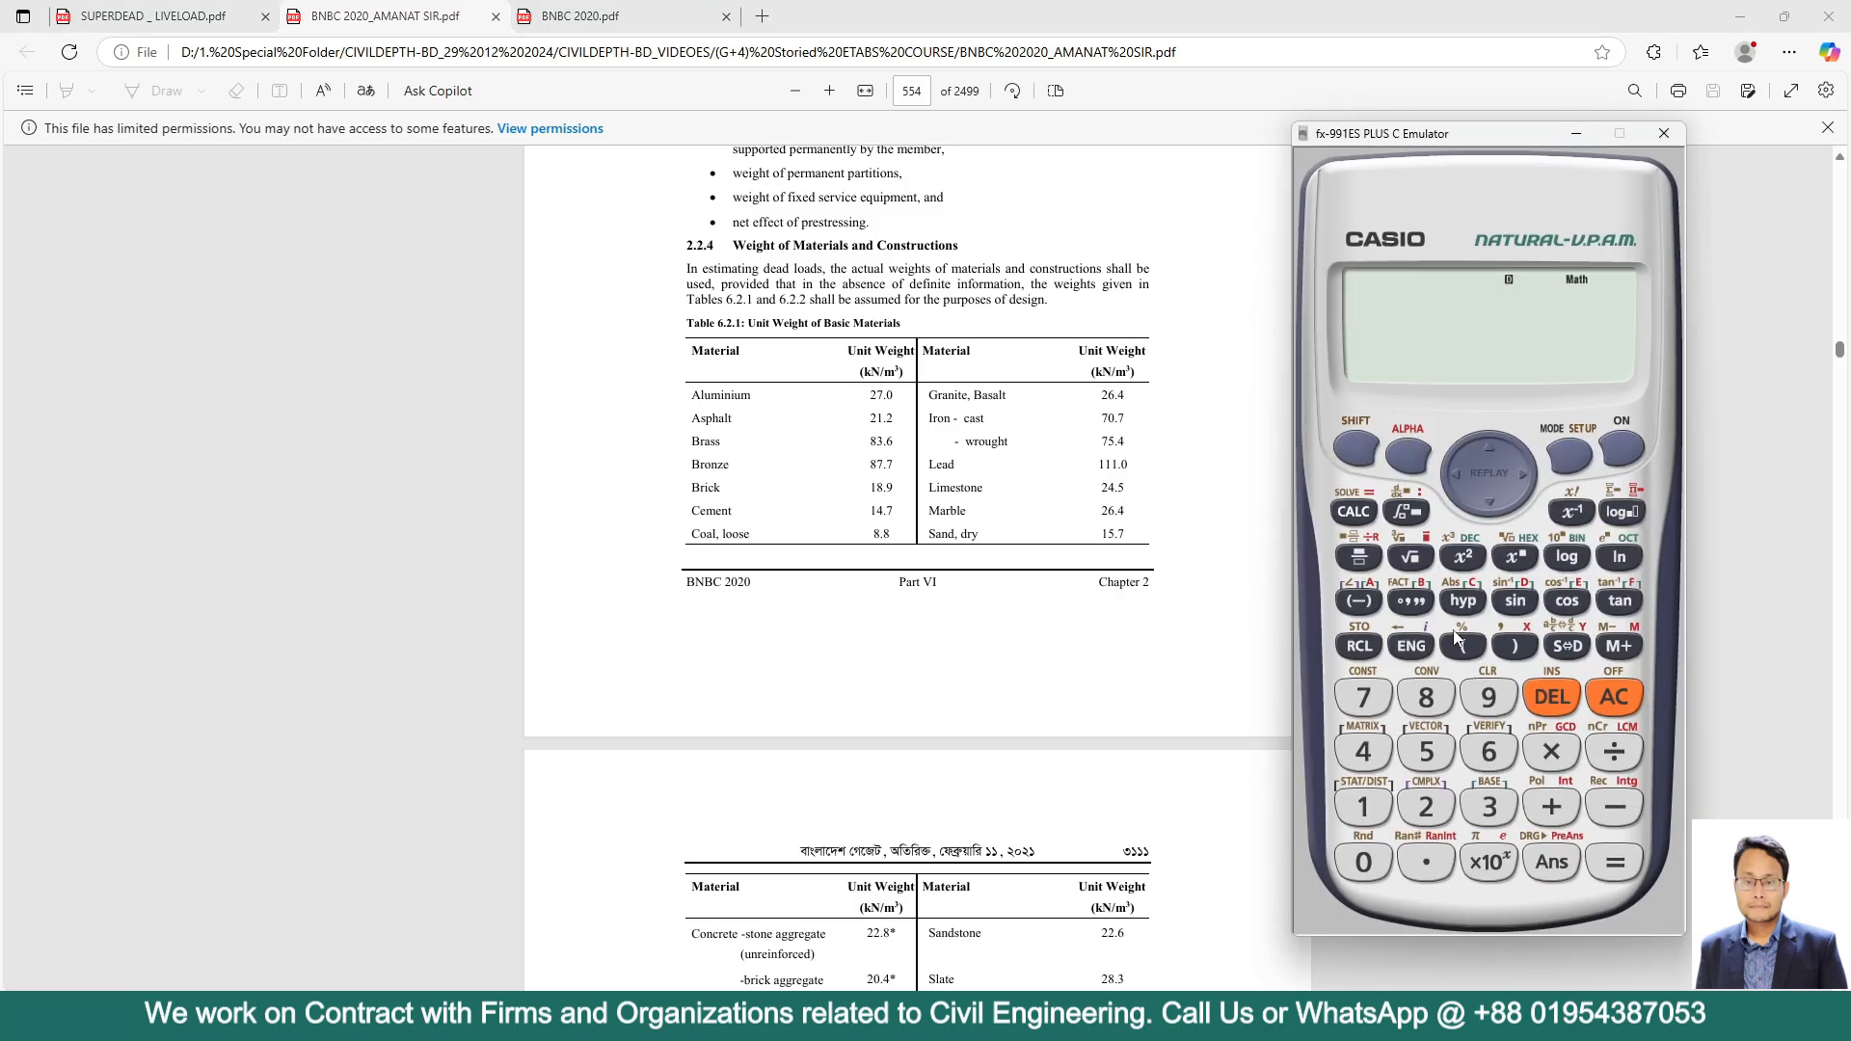
pyautogui.click(1461, 645)
pyautogui.click(1364, 808)
pyautogui.click(1613, 696)
# Following the wall load formula in SUPERDEAD _ LIVELOAD.pdf, enter brick unit weight times wall height in the calculator as 18.9×(8.5÷3.28).
pyautogui.click(1363, 808)
pyautogui.click(145, 16)
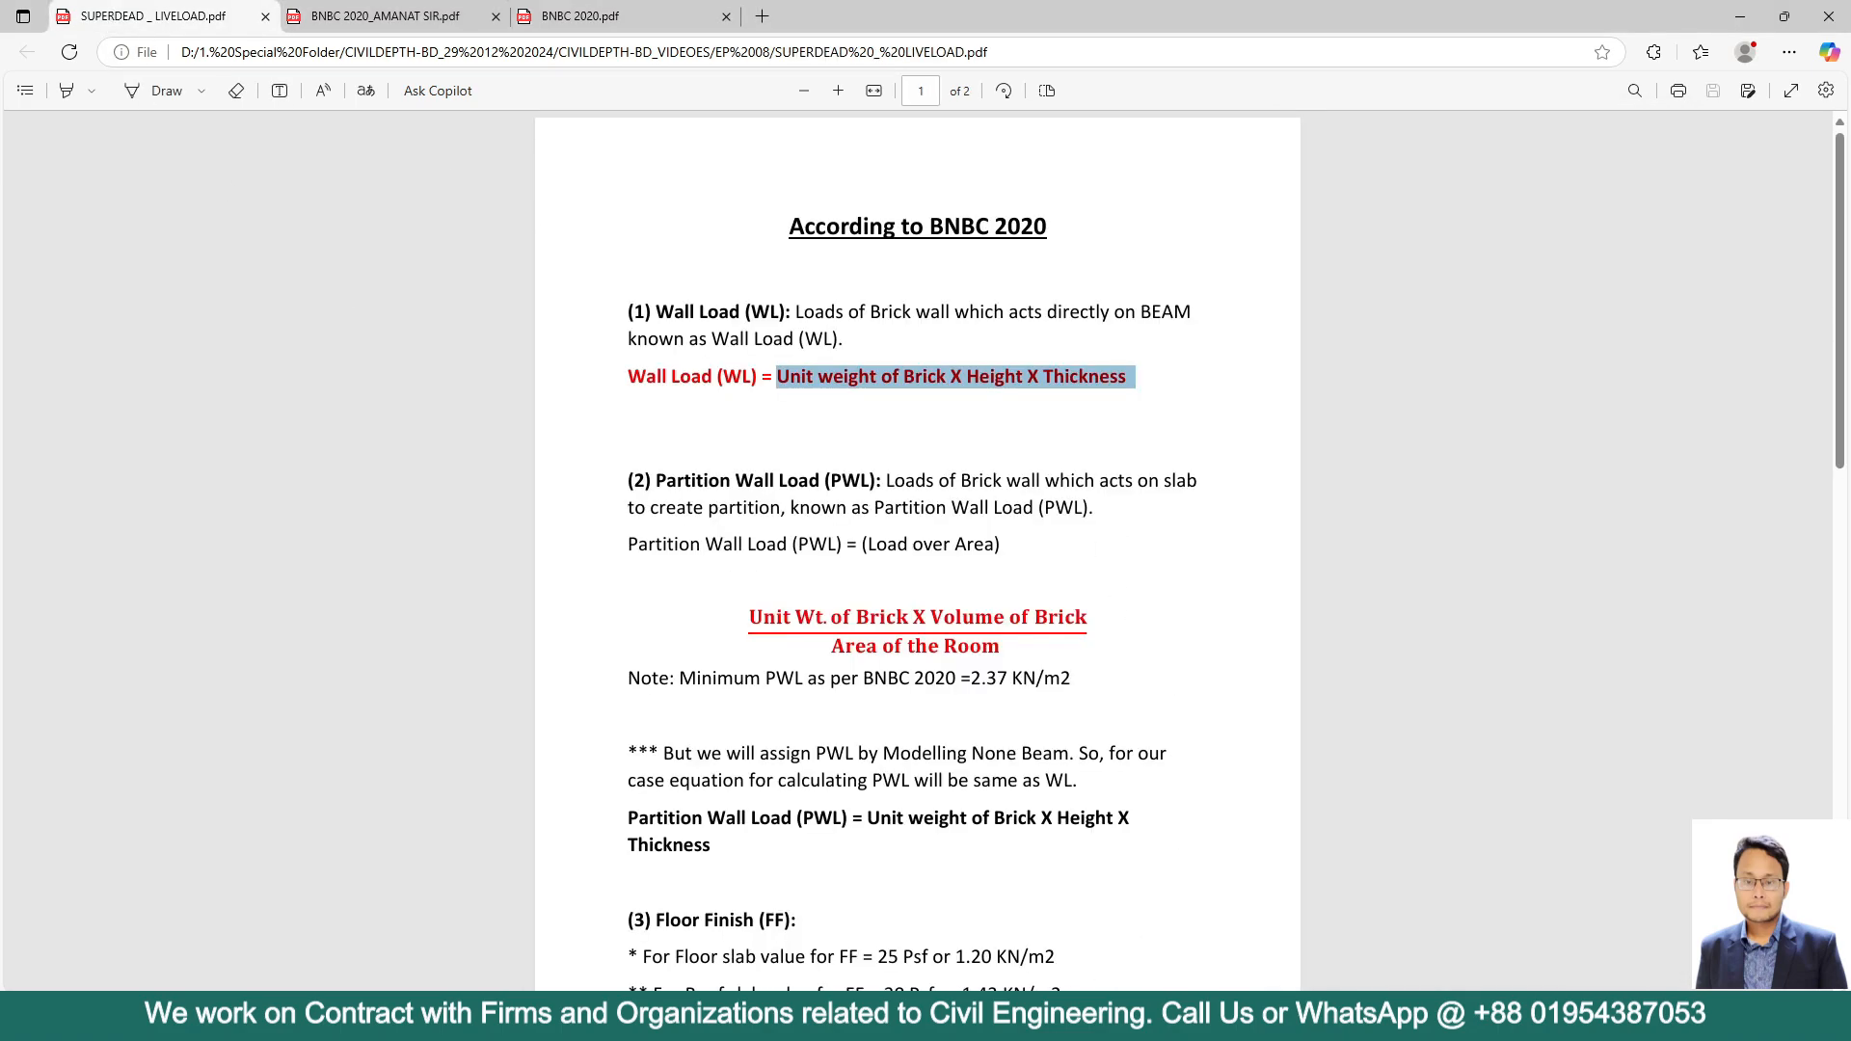
pyautogui.click(1109, 1017)
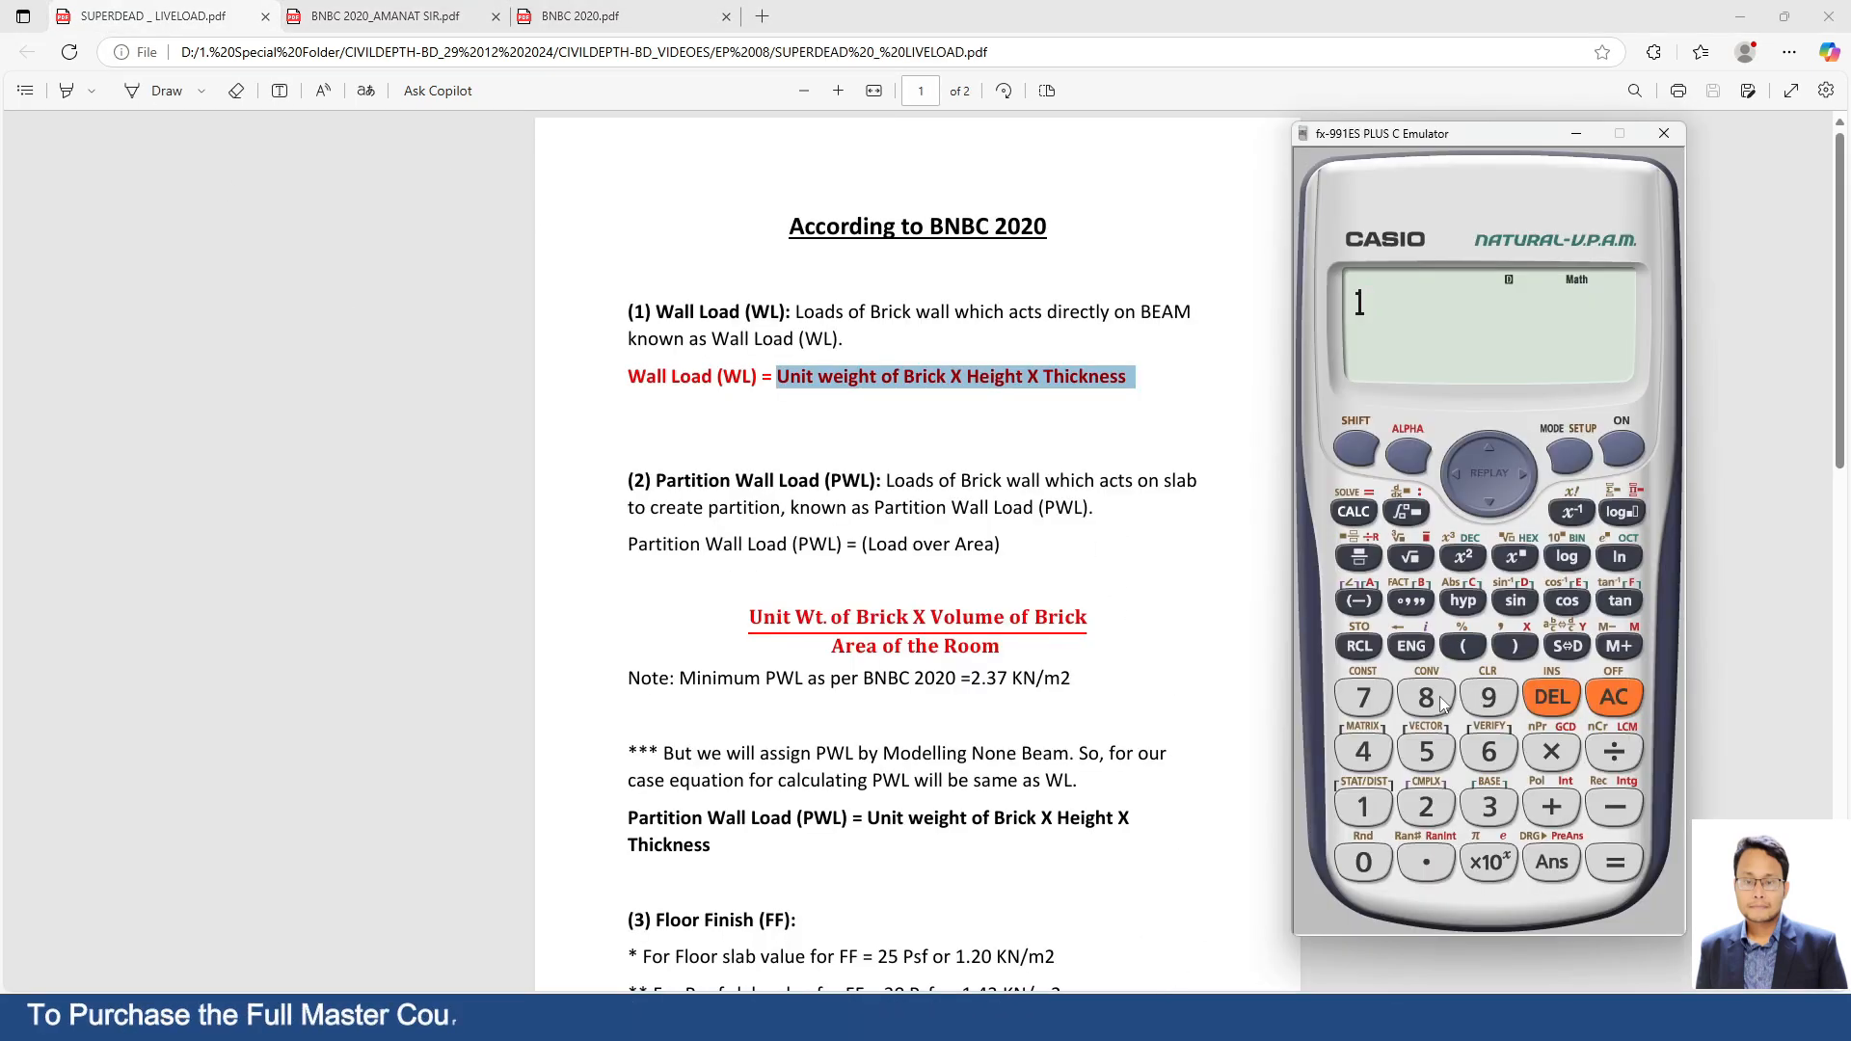
pyautogui.write('8.9*')
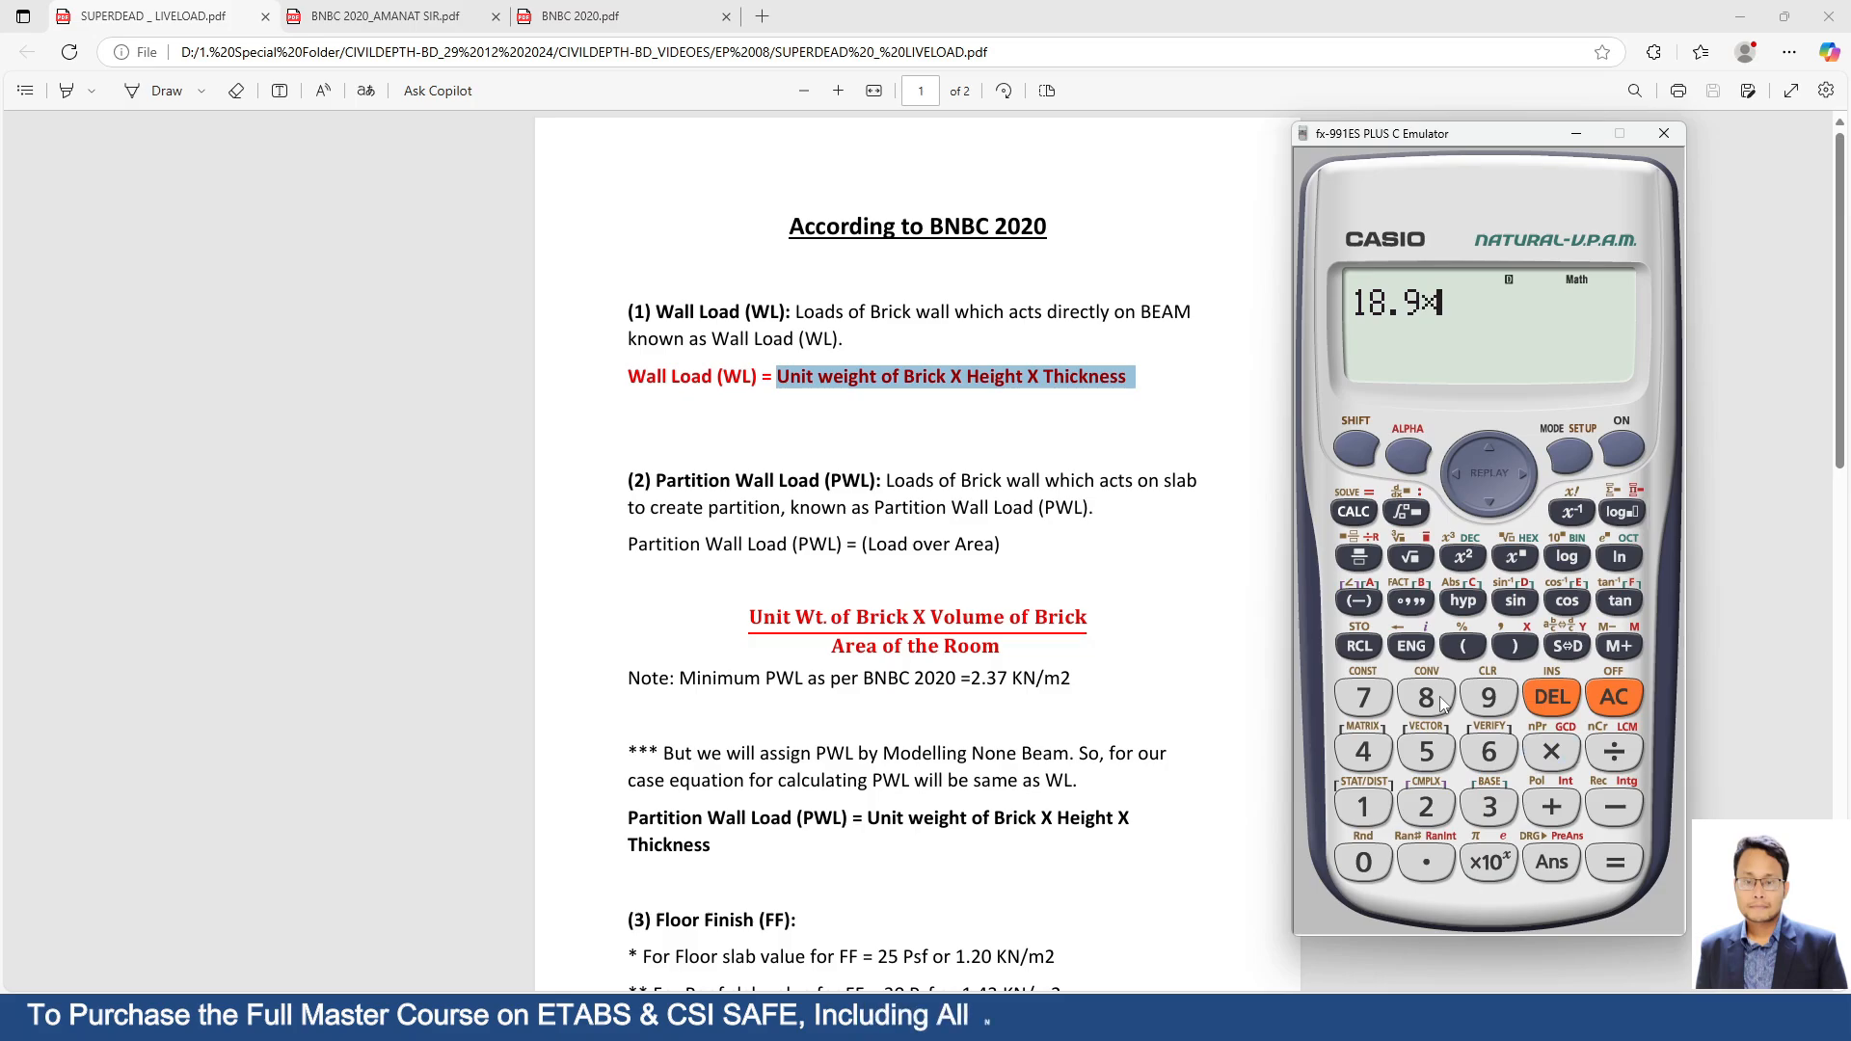
pyautogui.write('(')
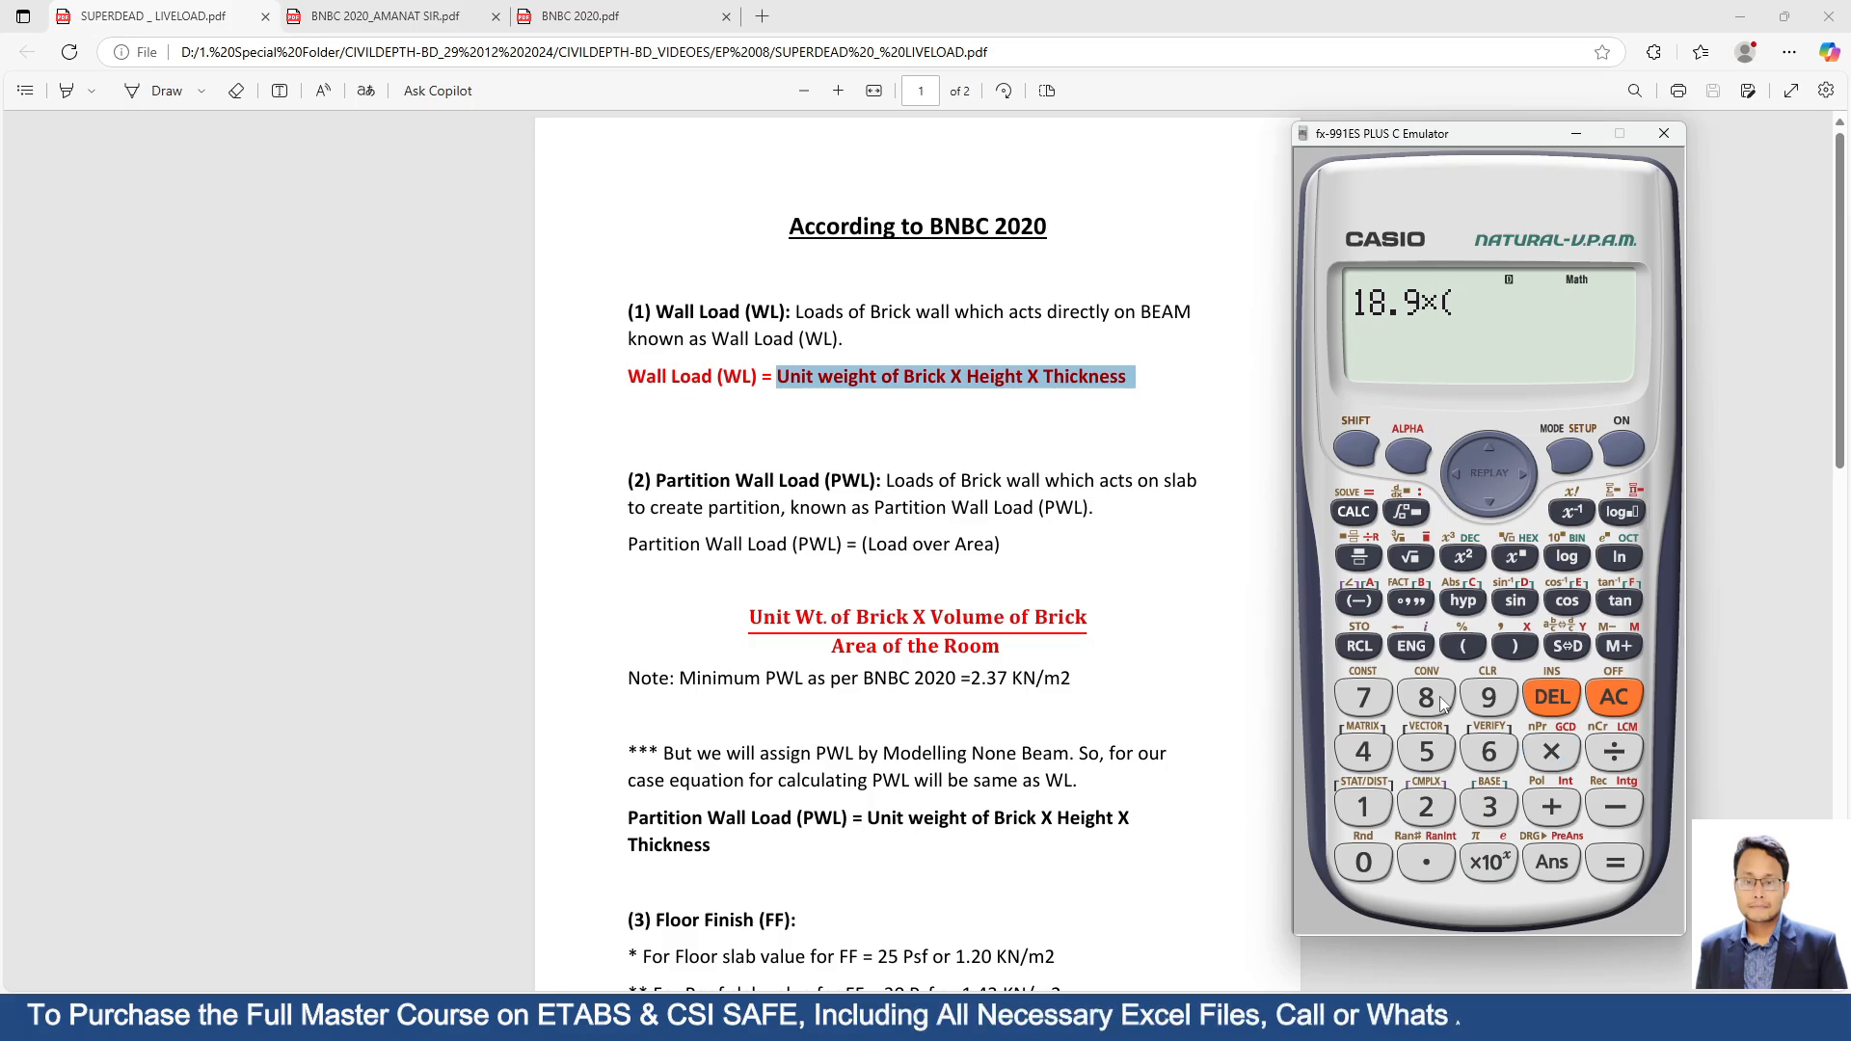
pyautogui.write('8.5')
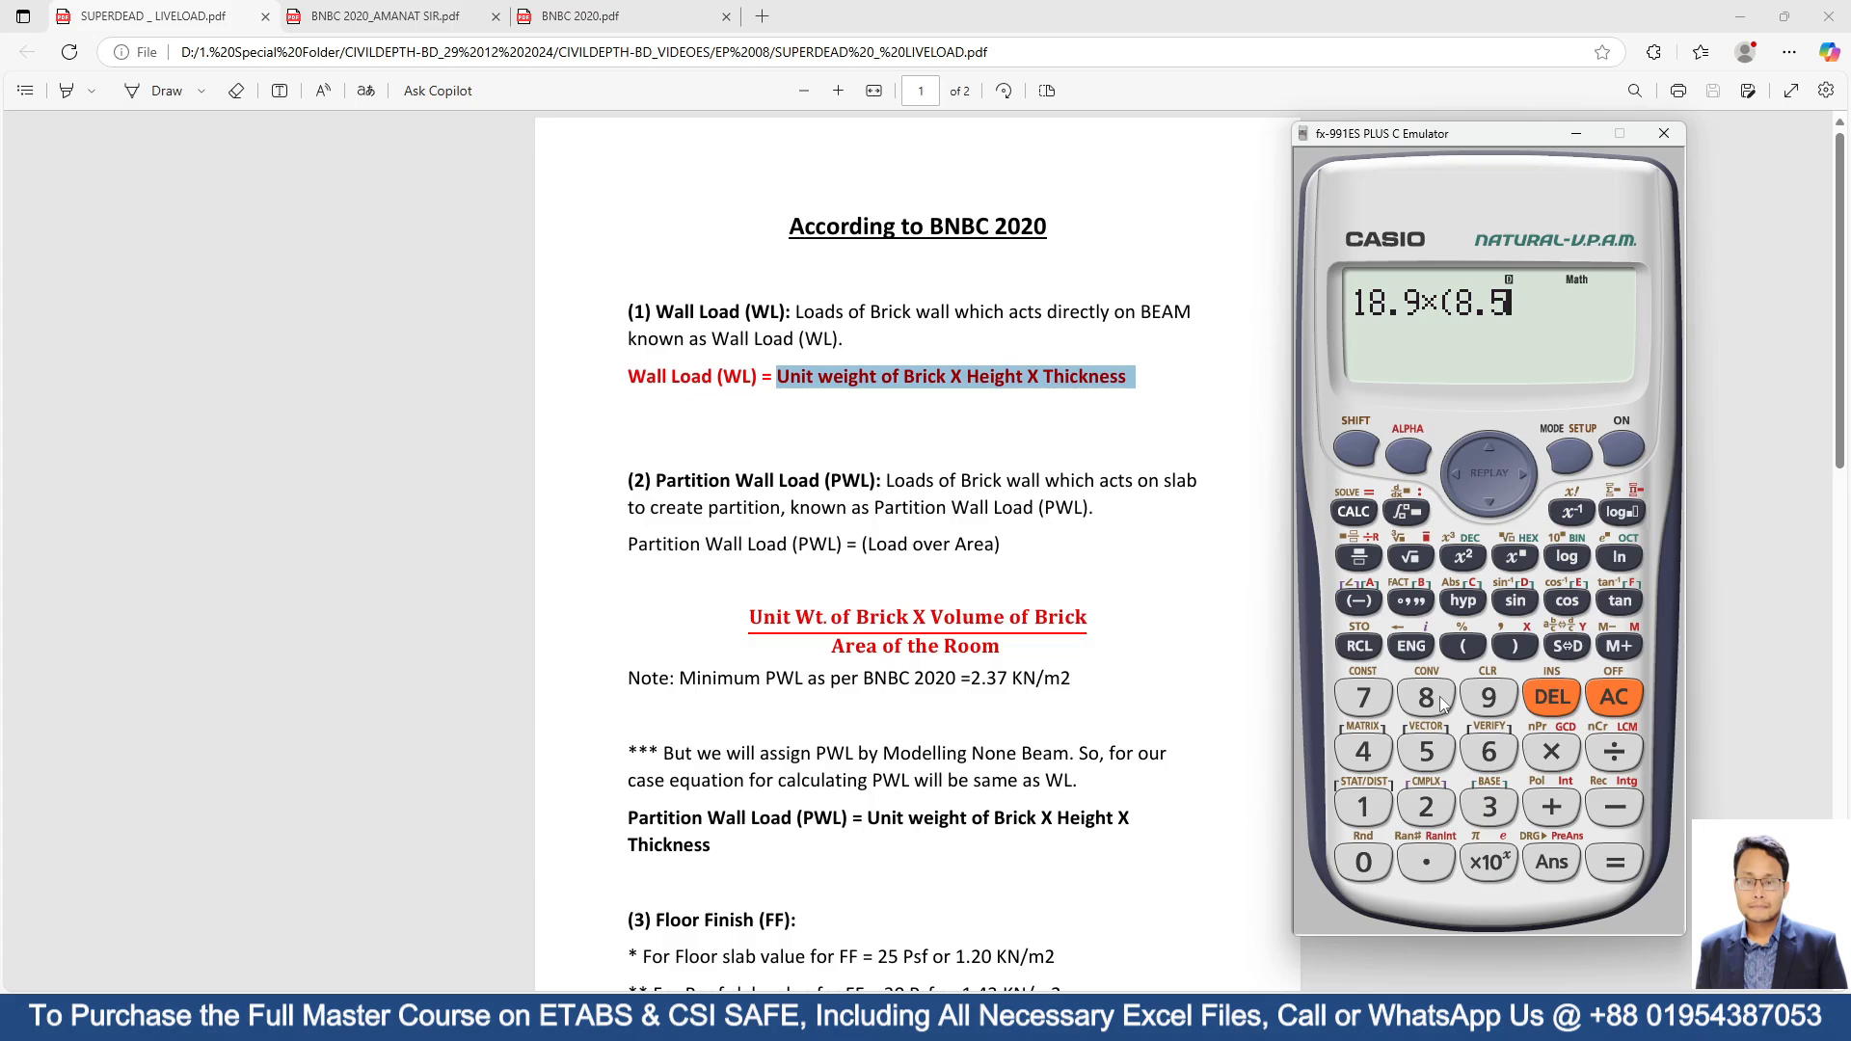
pyautogui.write('/3.28')
pyautogui.write('*')
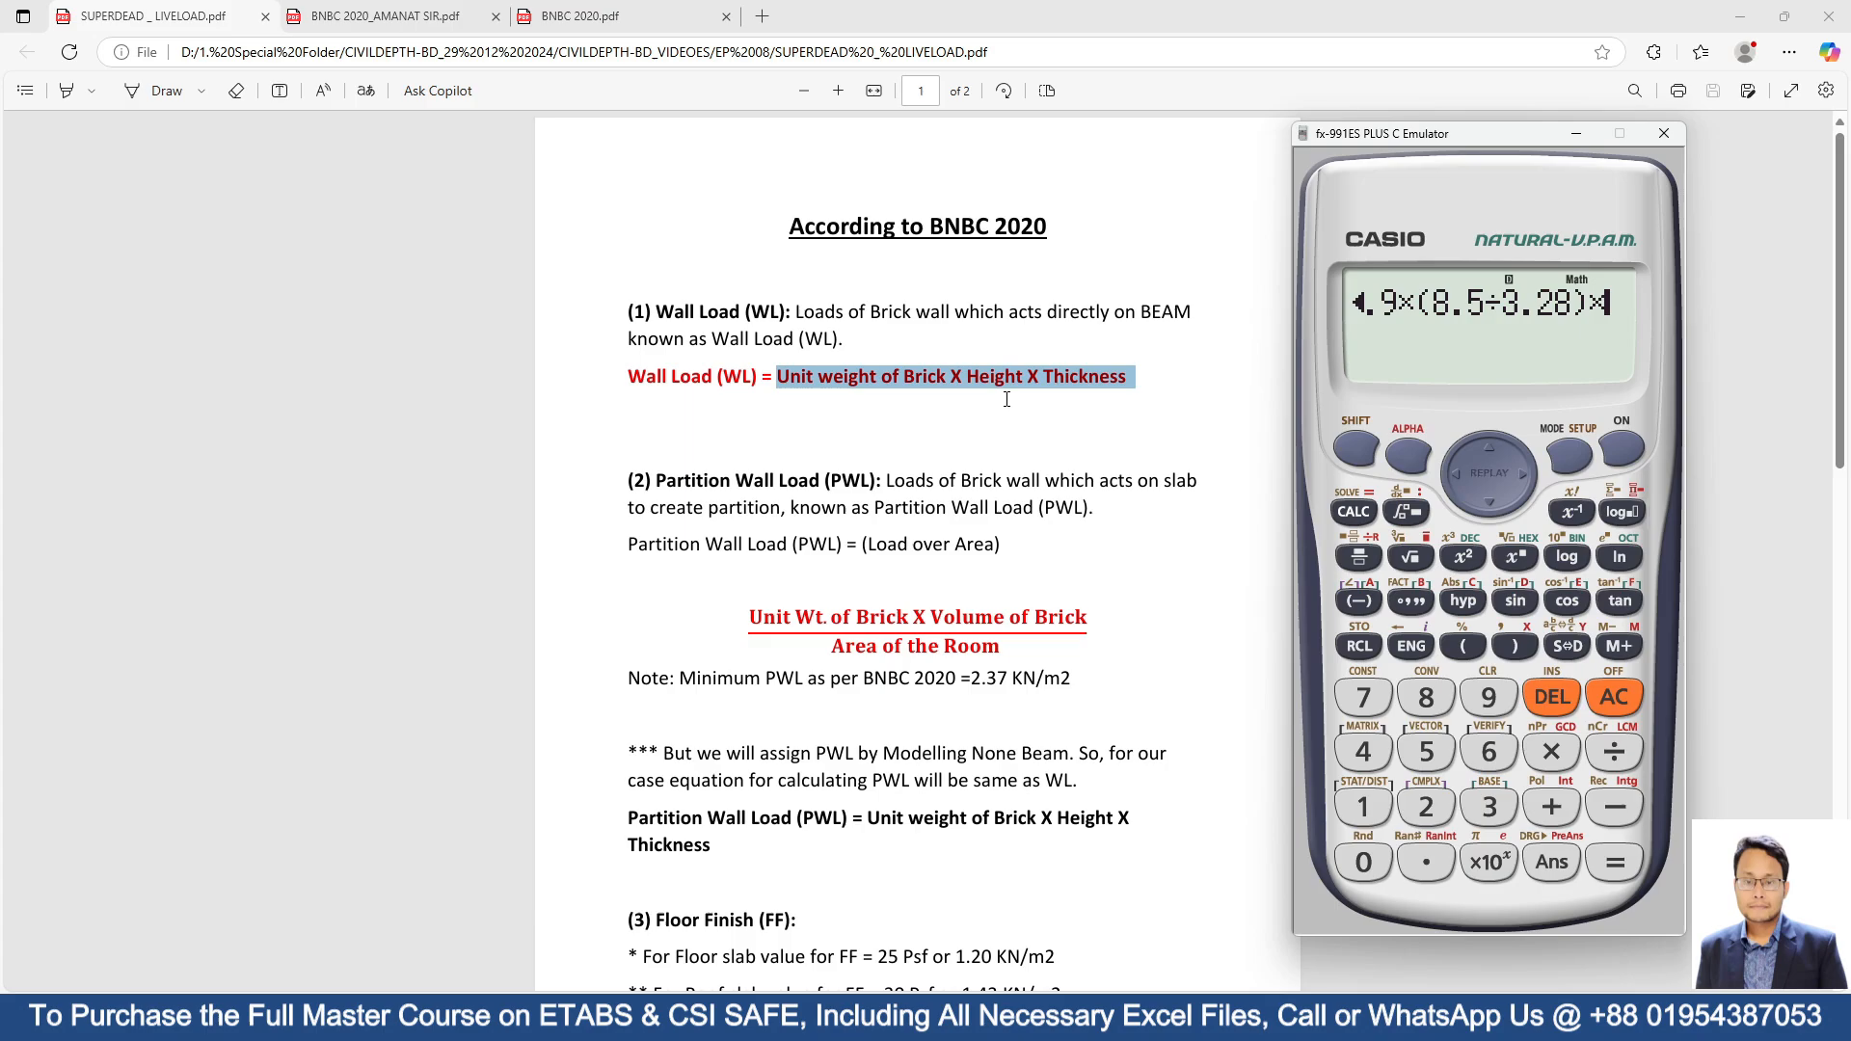
# Complete the wall load calculation by multiplying by the wall thickness (.5÷3.28) and evaluate it.
pyautogui.write('(')
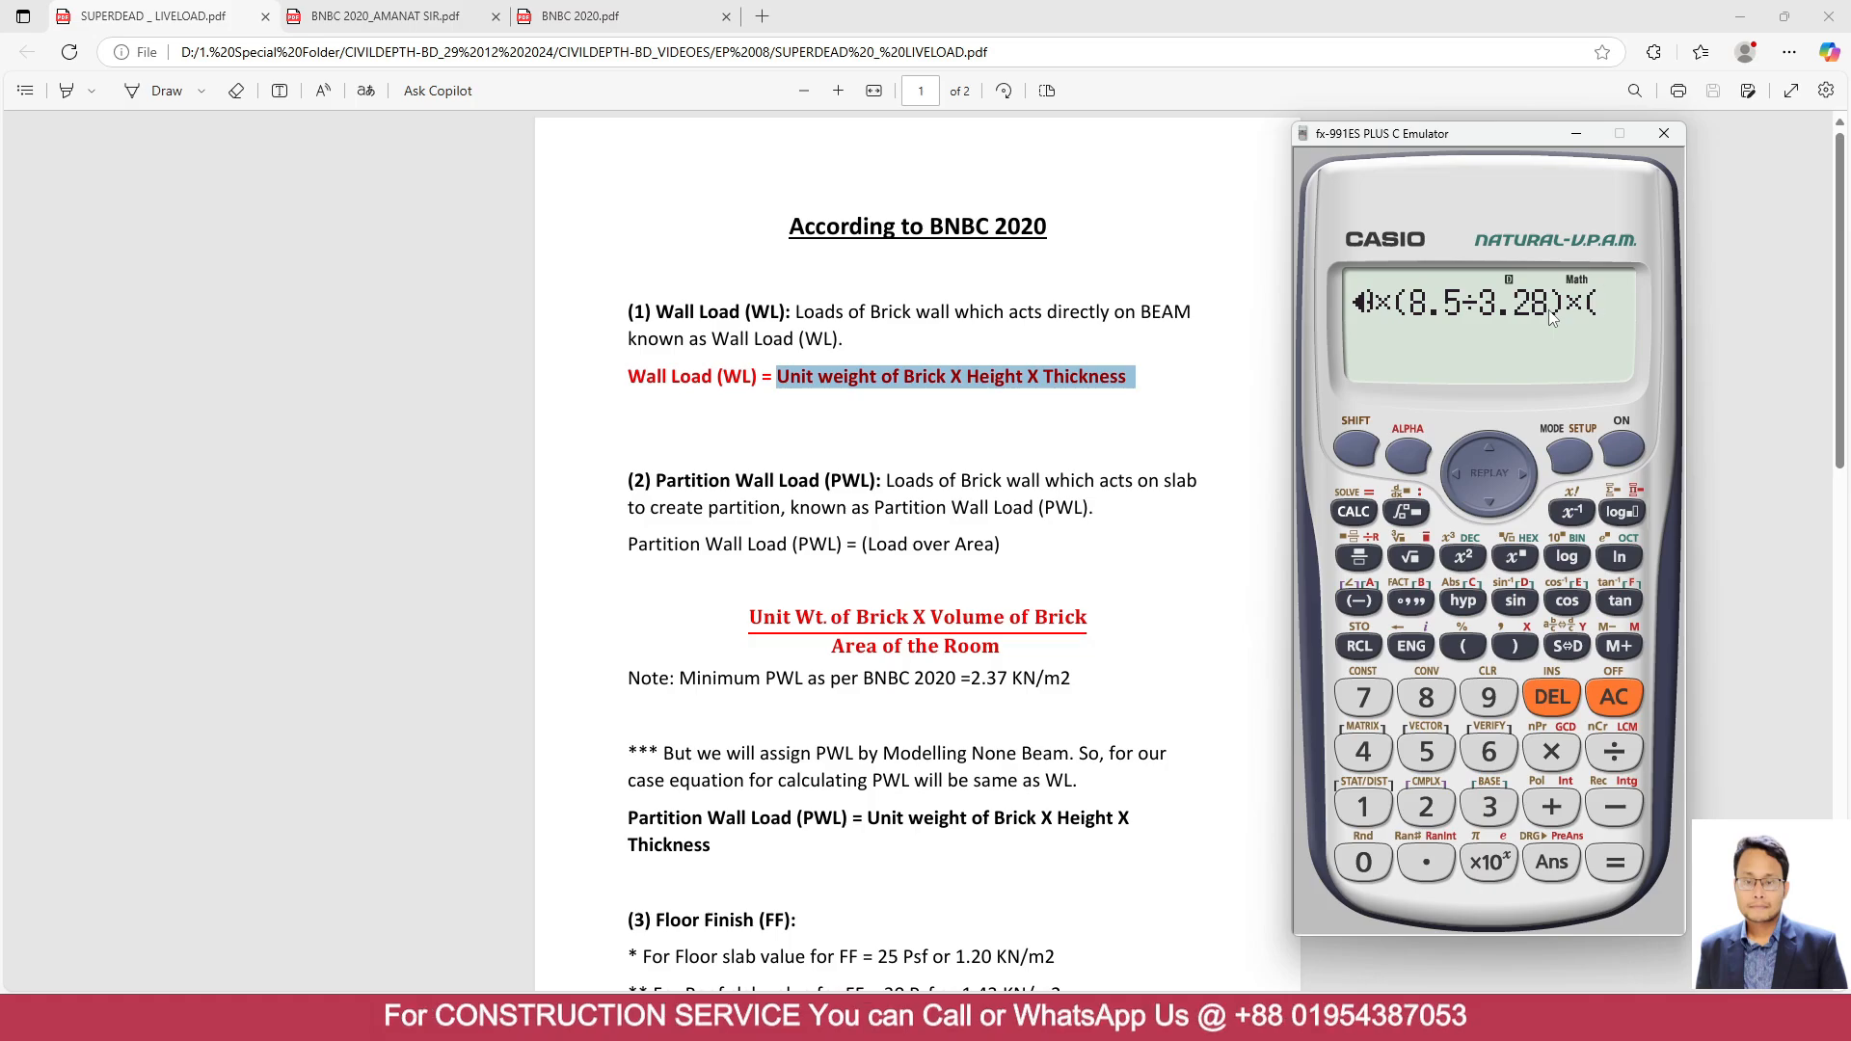
pyautogui.write('.5')
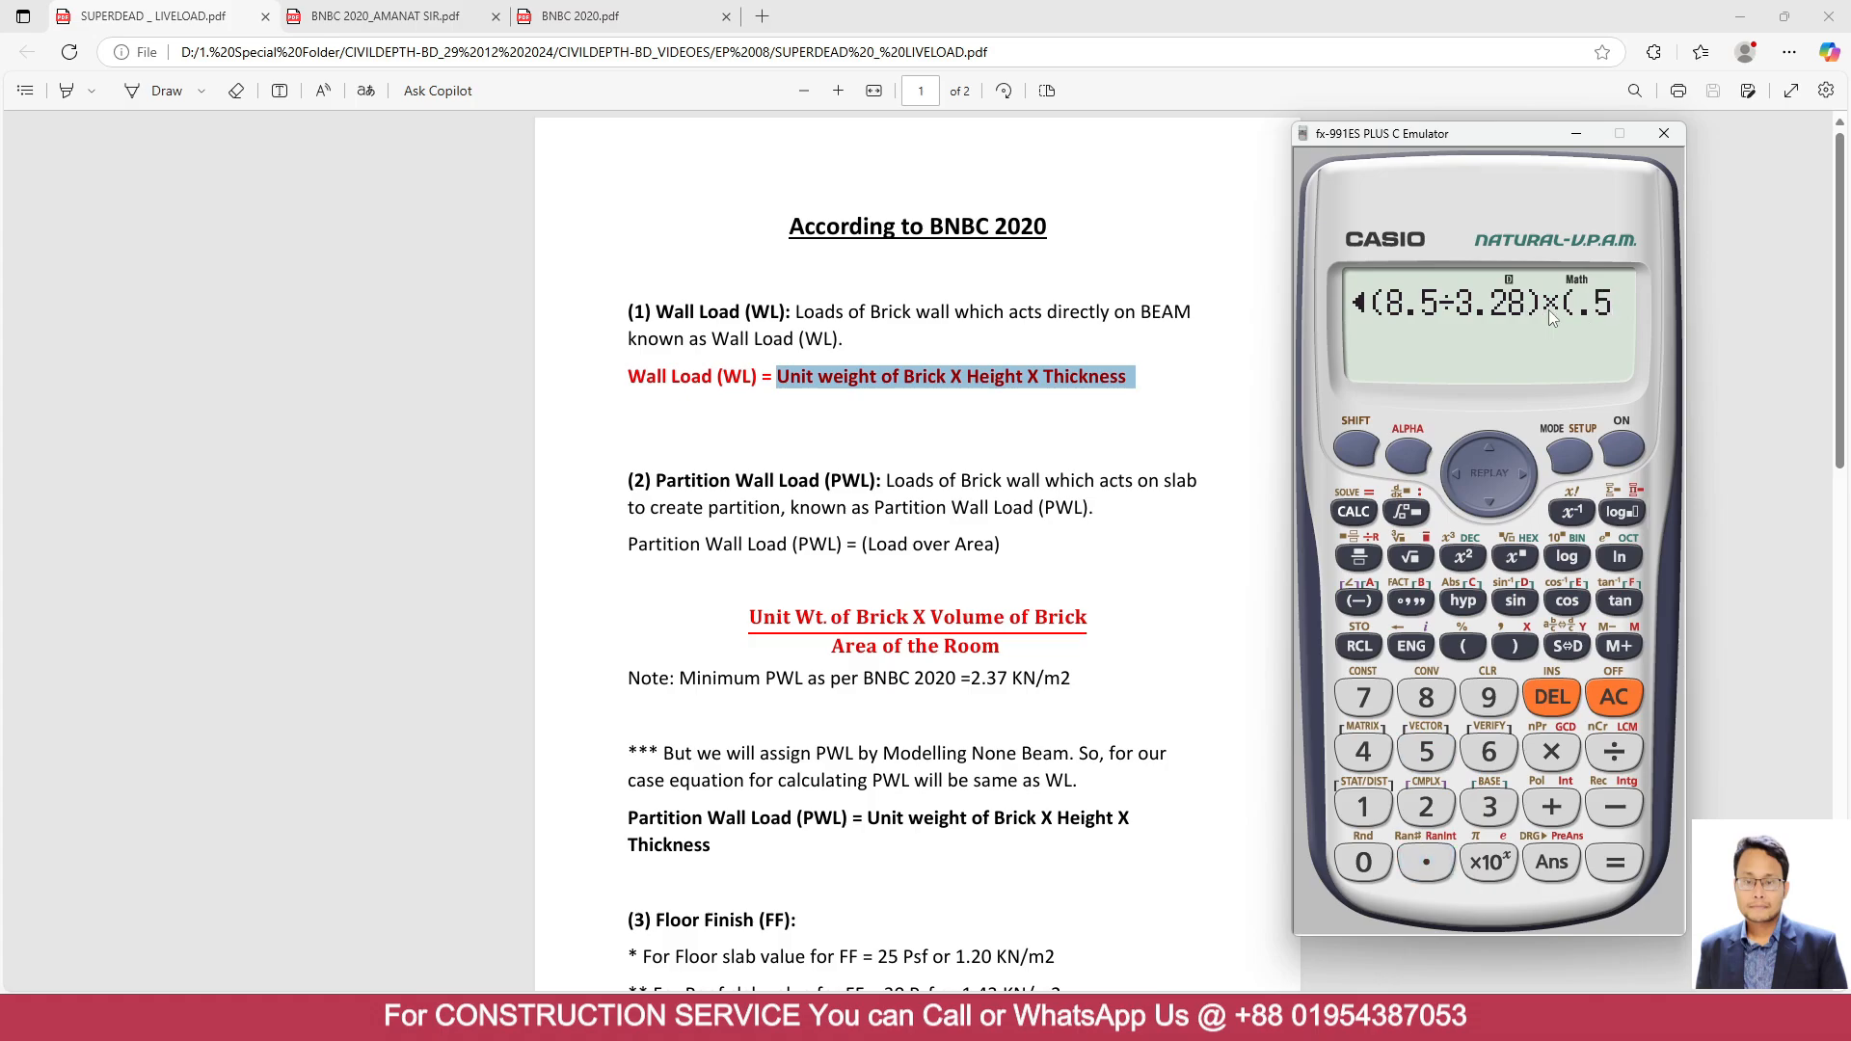
pyautogui.write('/')
pyautogui.write('3.28')
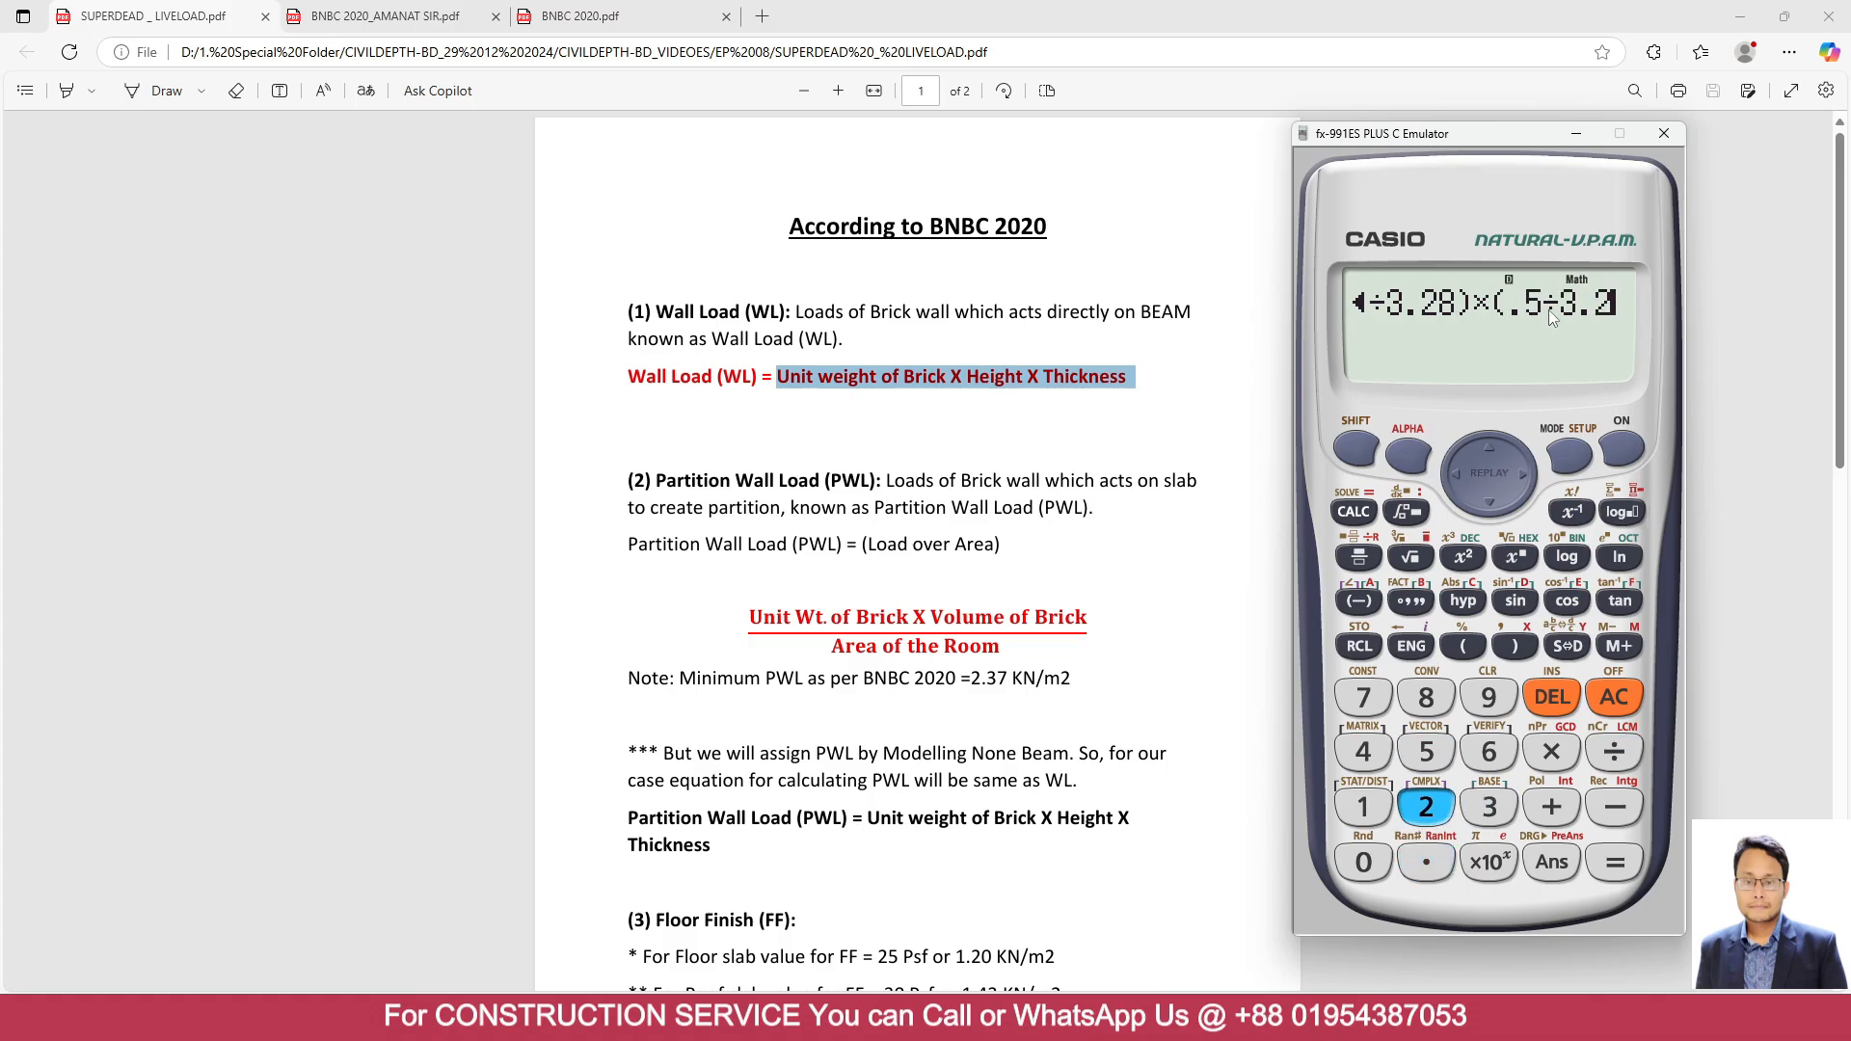
pyautogui.write(')')
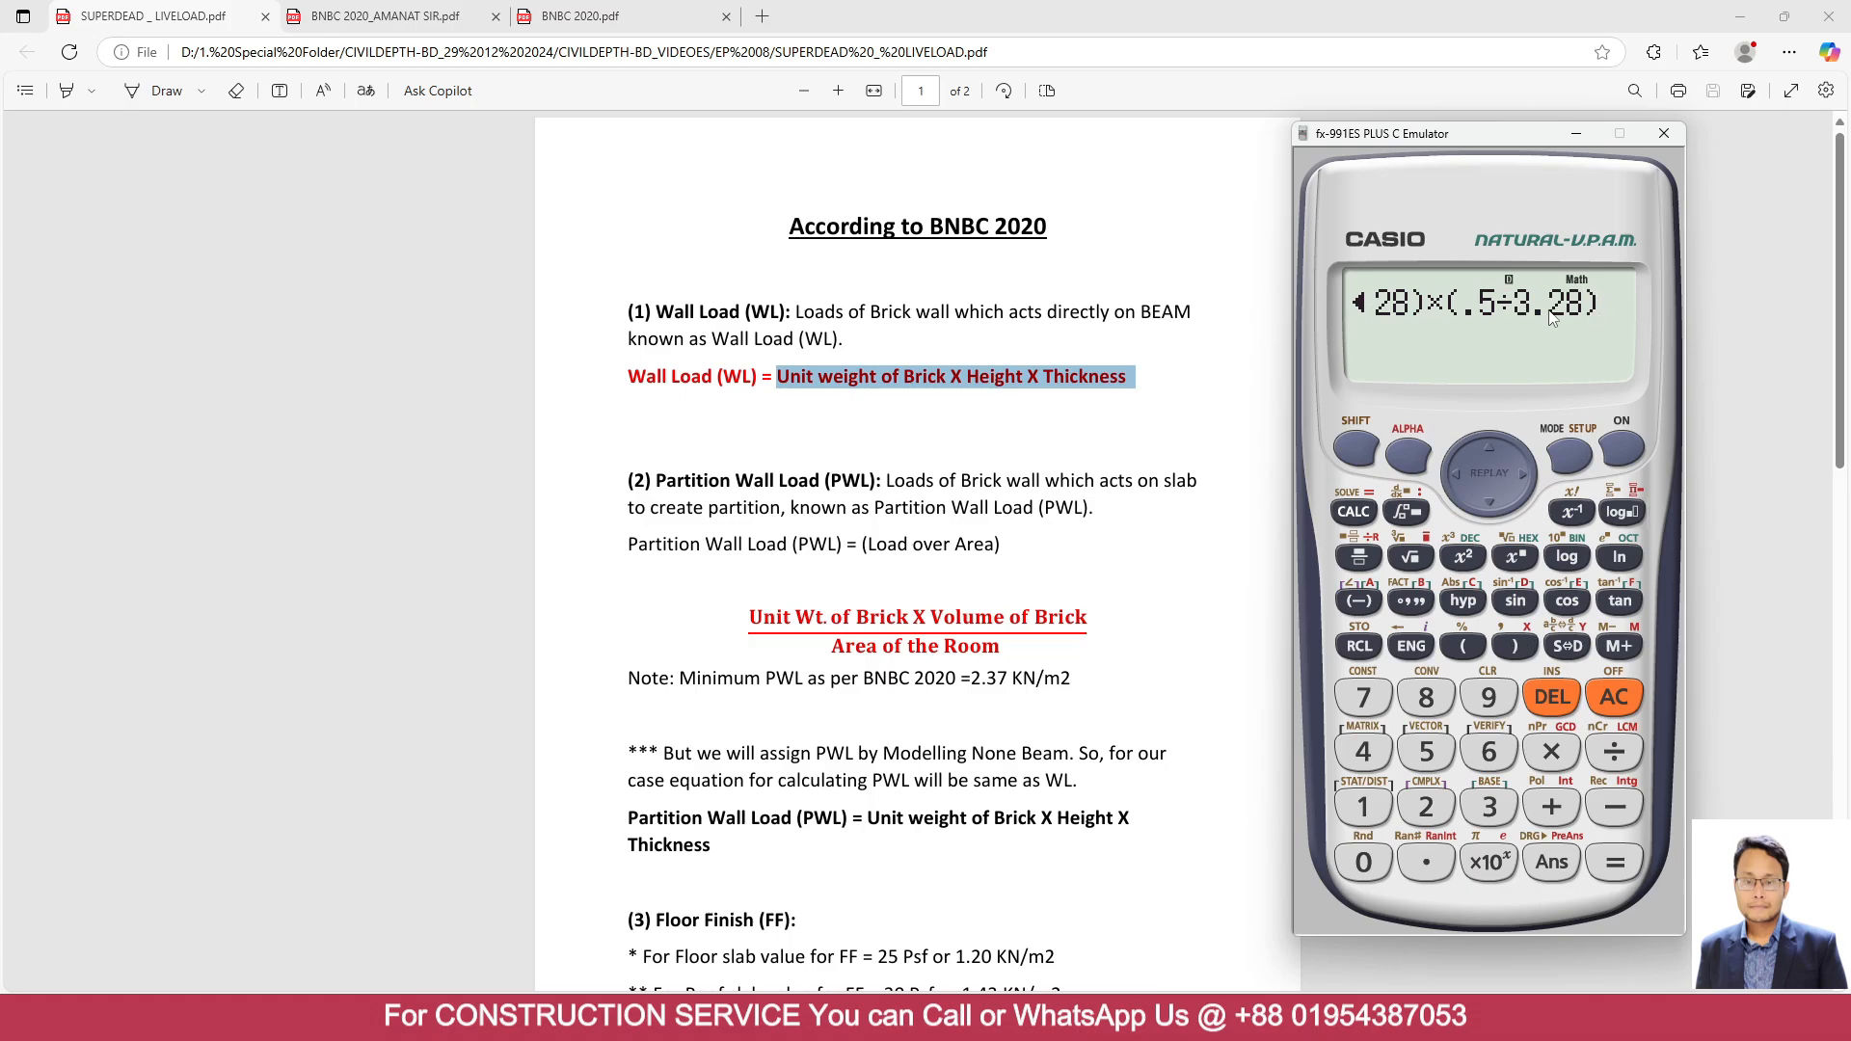
pyautogui.press('Return')
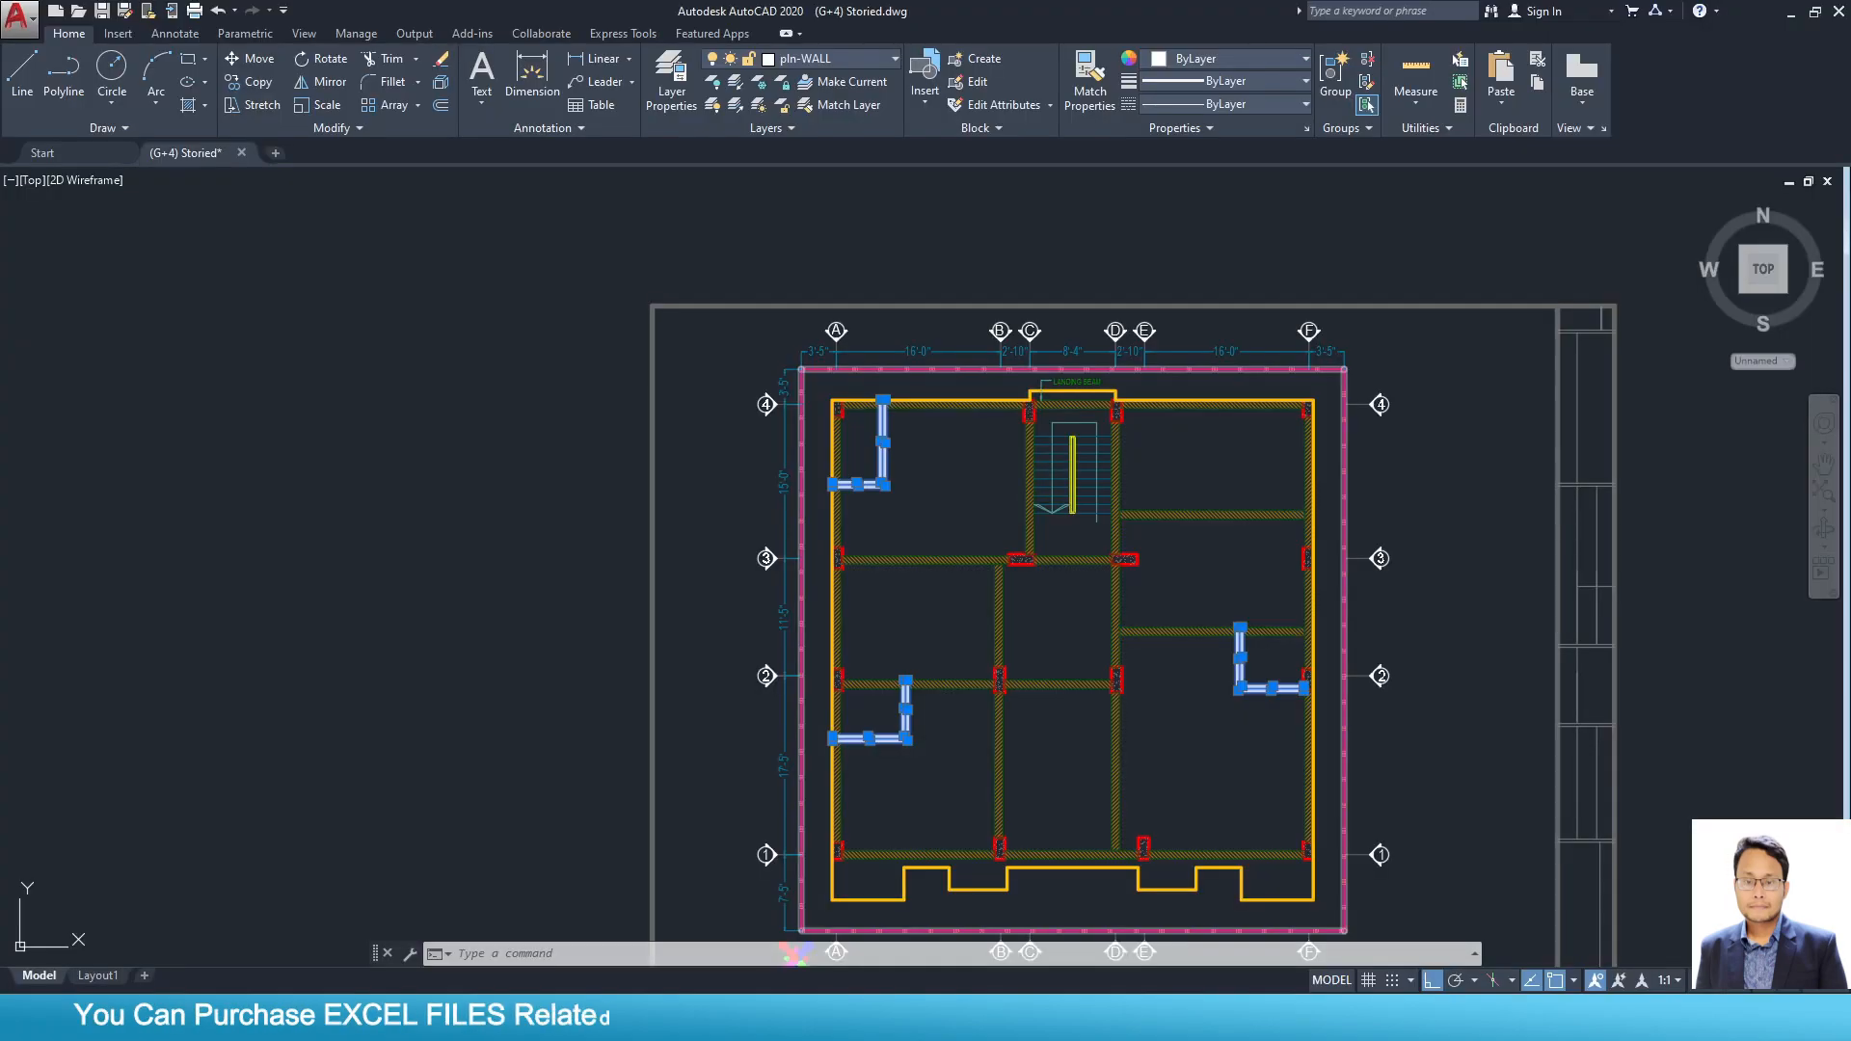
# Review the beams on the ground floor roof beam layout plan in AutoCAD, then bring up the calculated wall load.
pyautogui.scroll(-2, 918, 495)
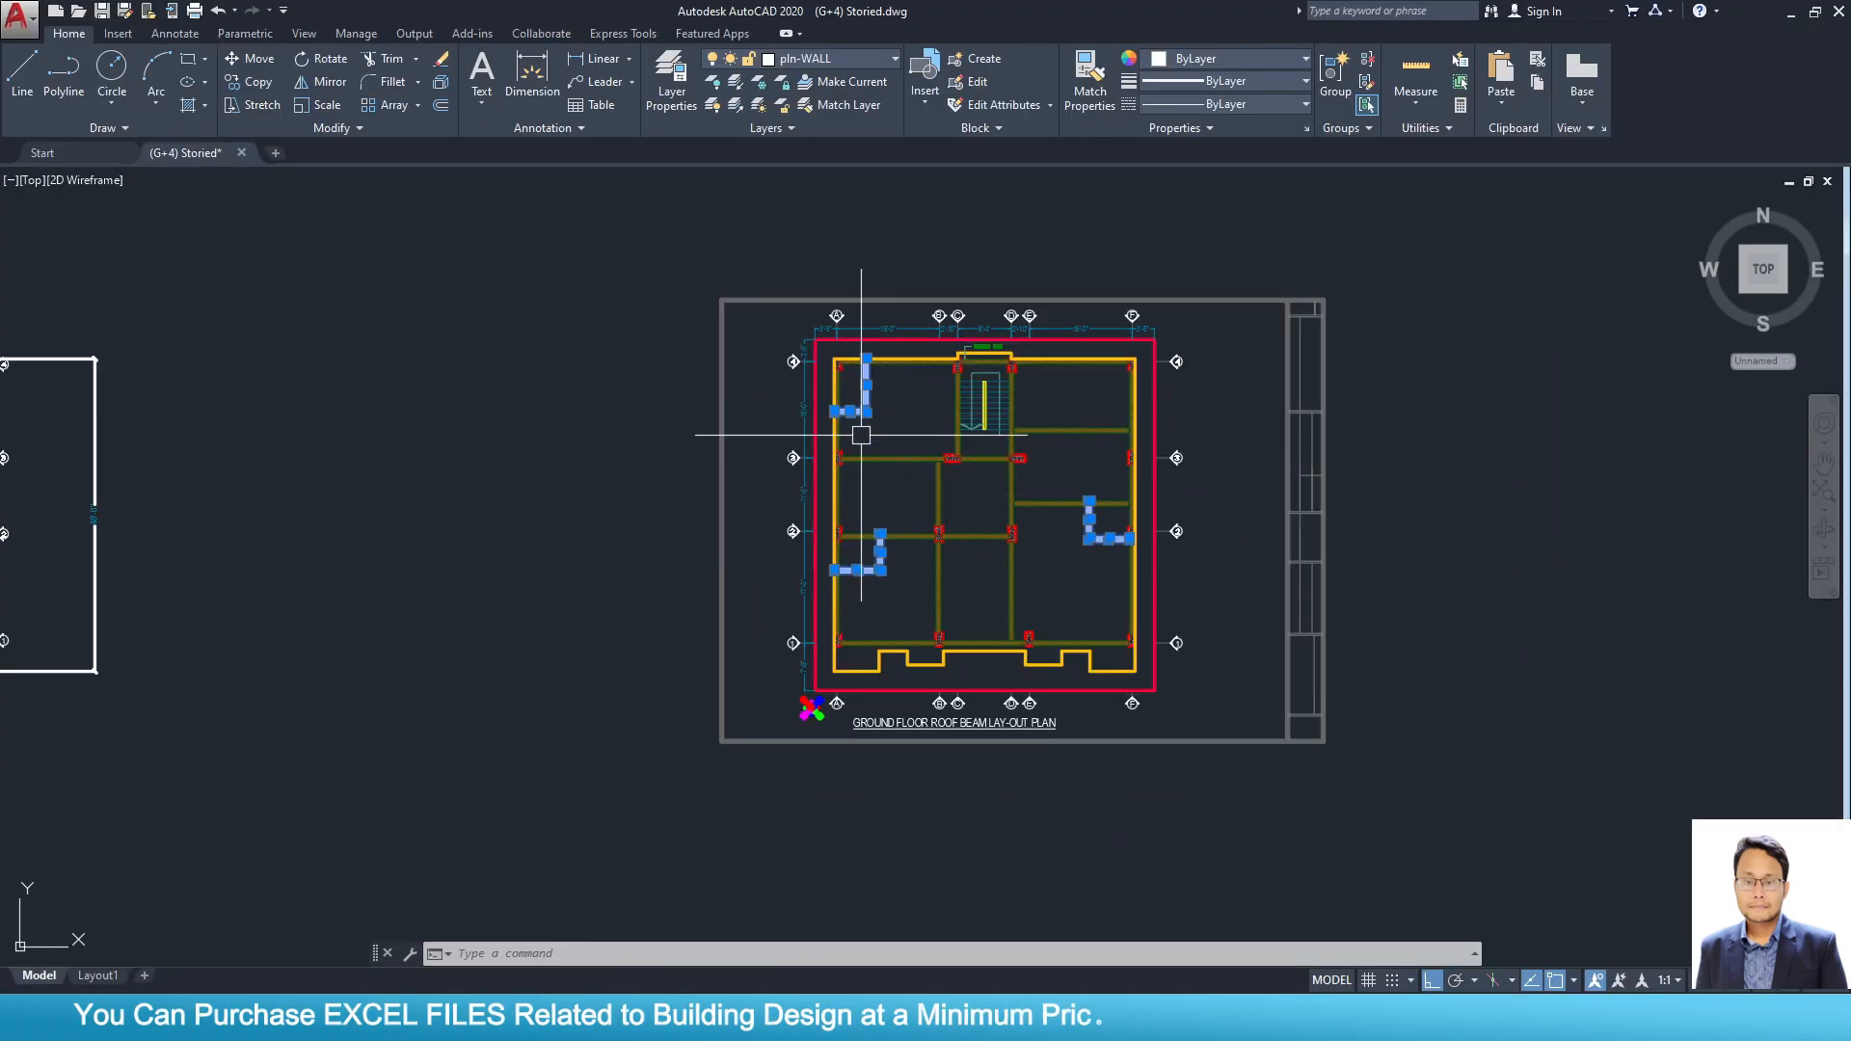
pyautogui.scroll(4, 918, 494)
pyautogui.scroll(2, 785, 508)
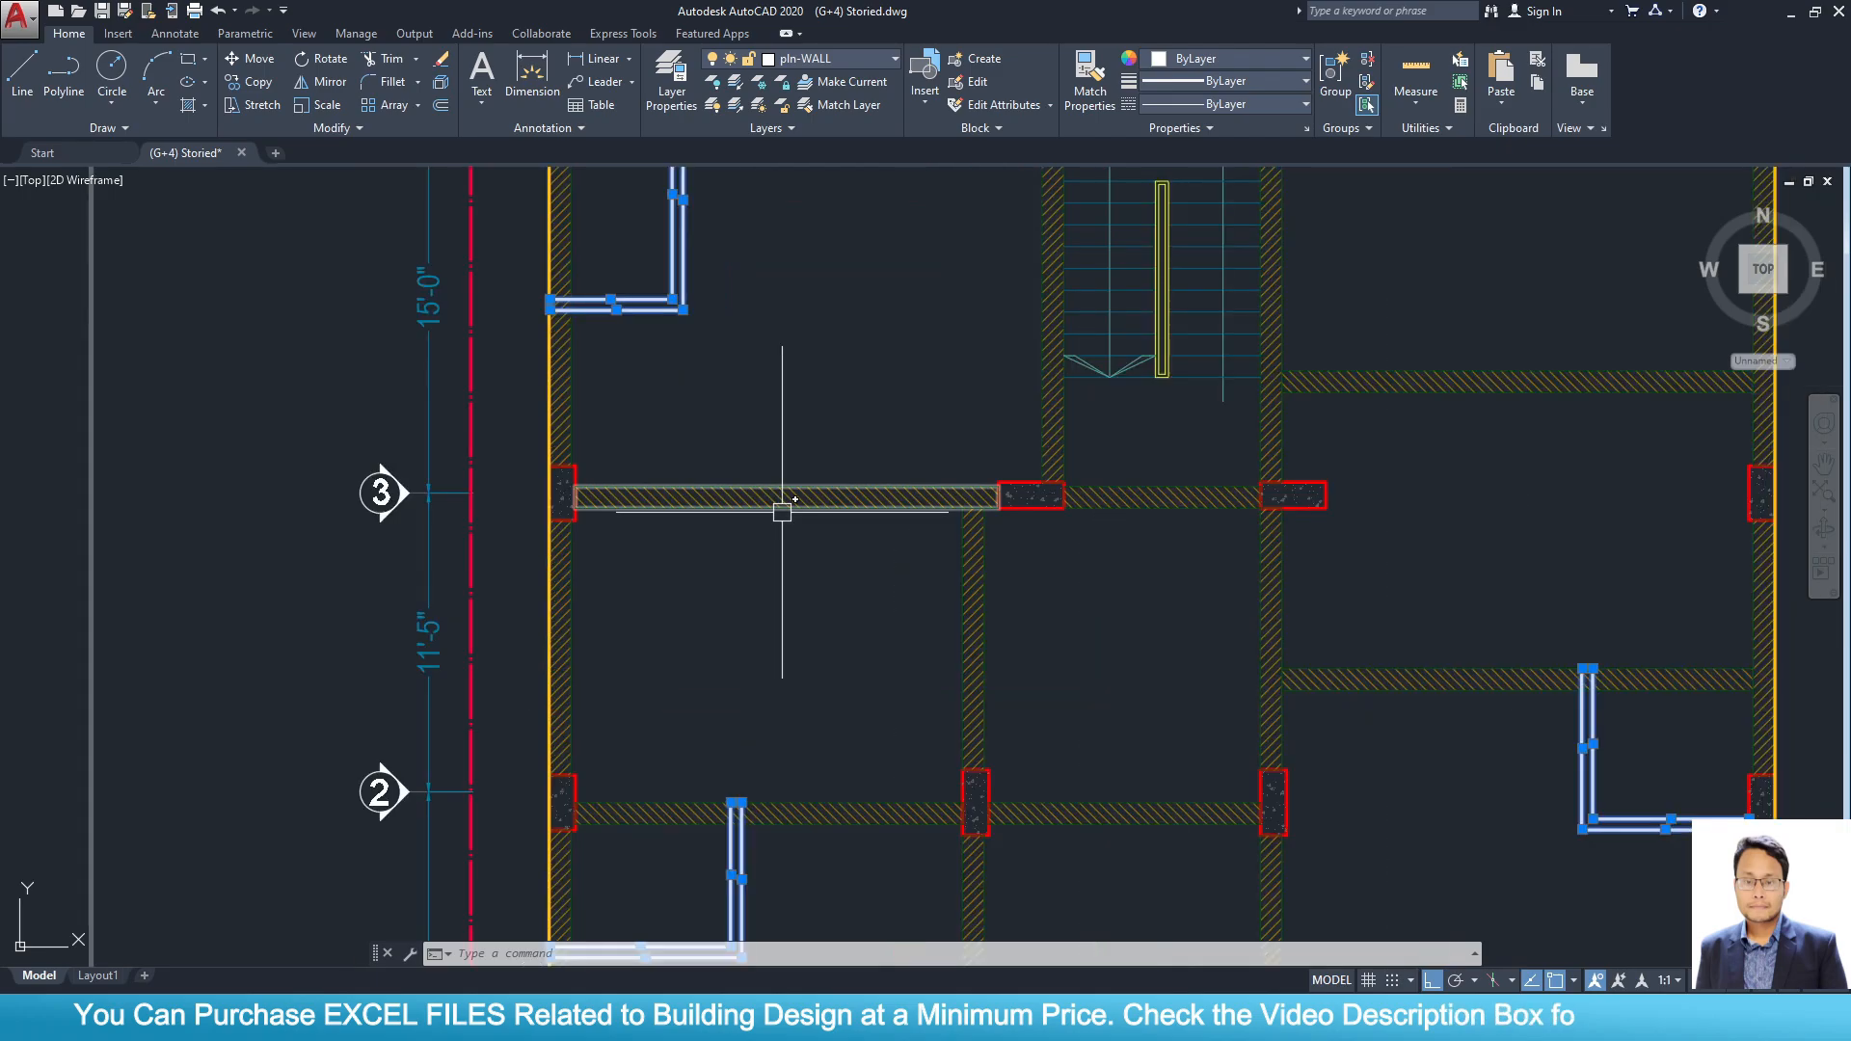
pyautogui.scroll(-2, 852, 534)
pyautogui.moveTo(851, 533); pyautogui.dragTo(873, 534, button='middle')
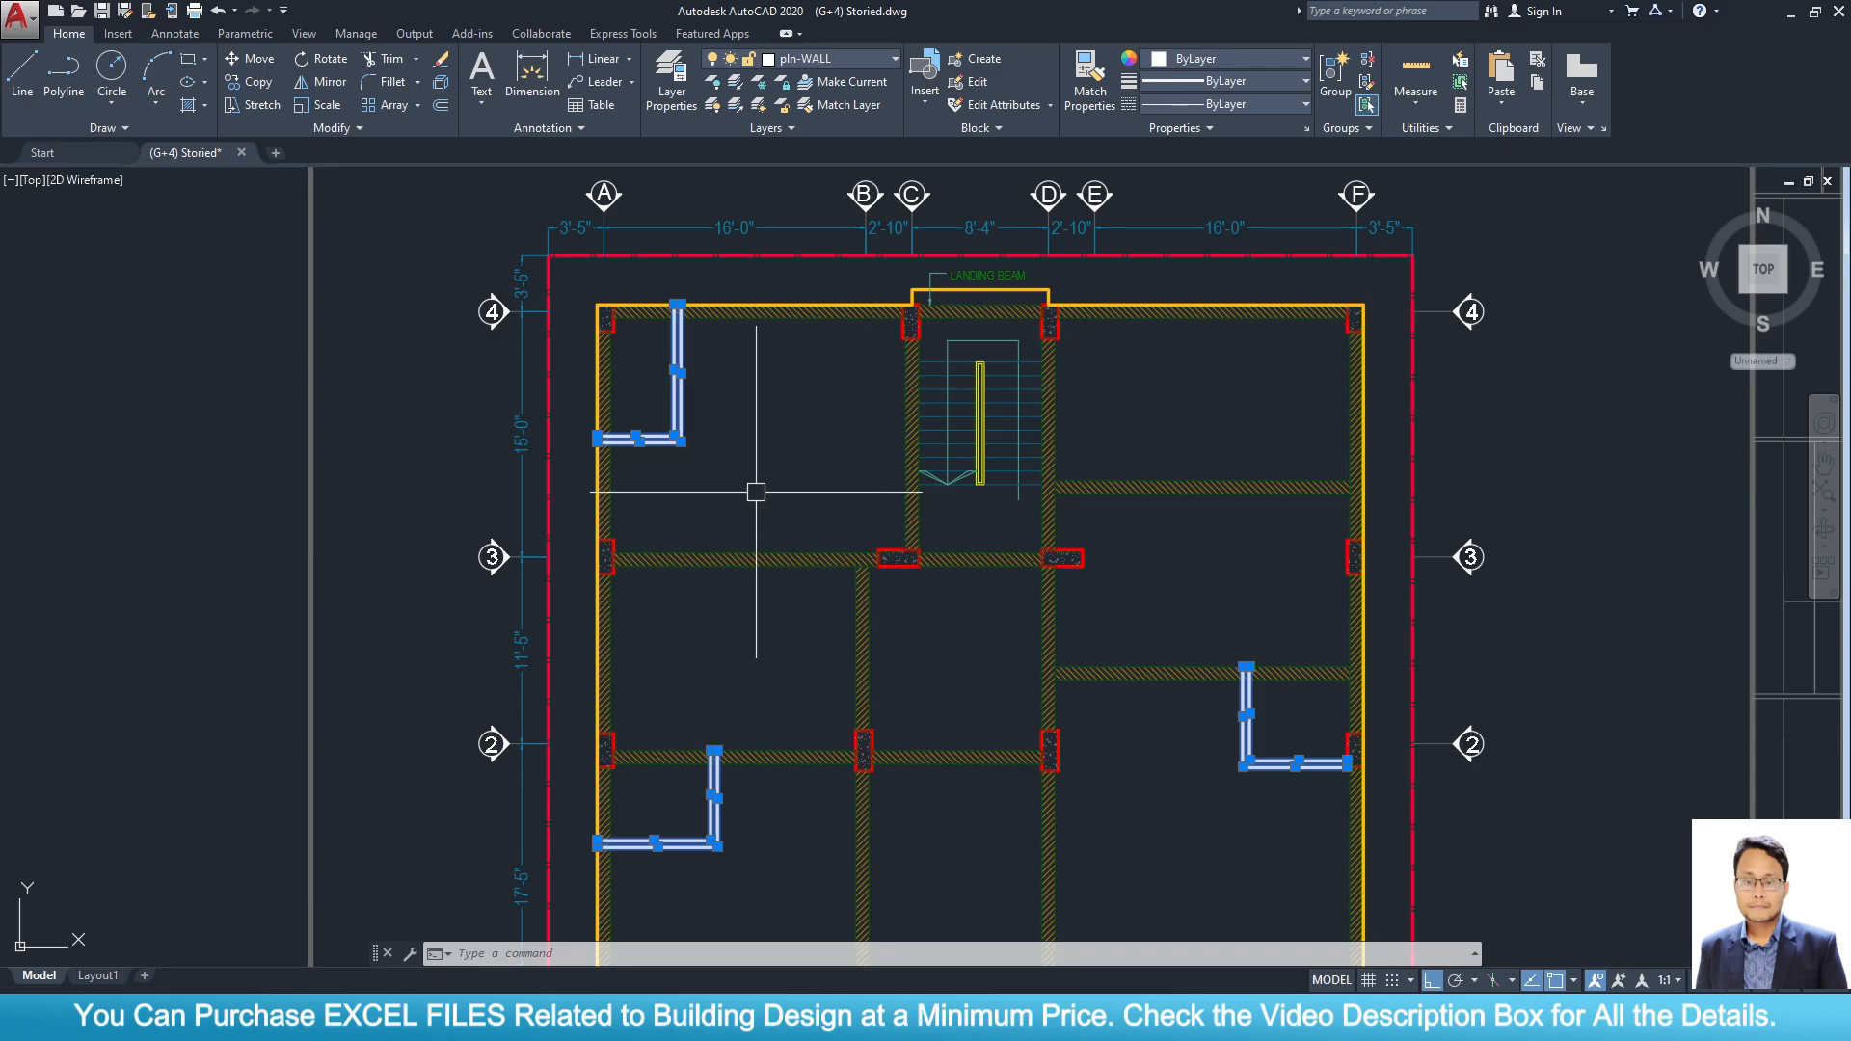
pyautogui.scroll(-3, 872, 504)
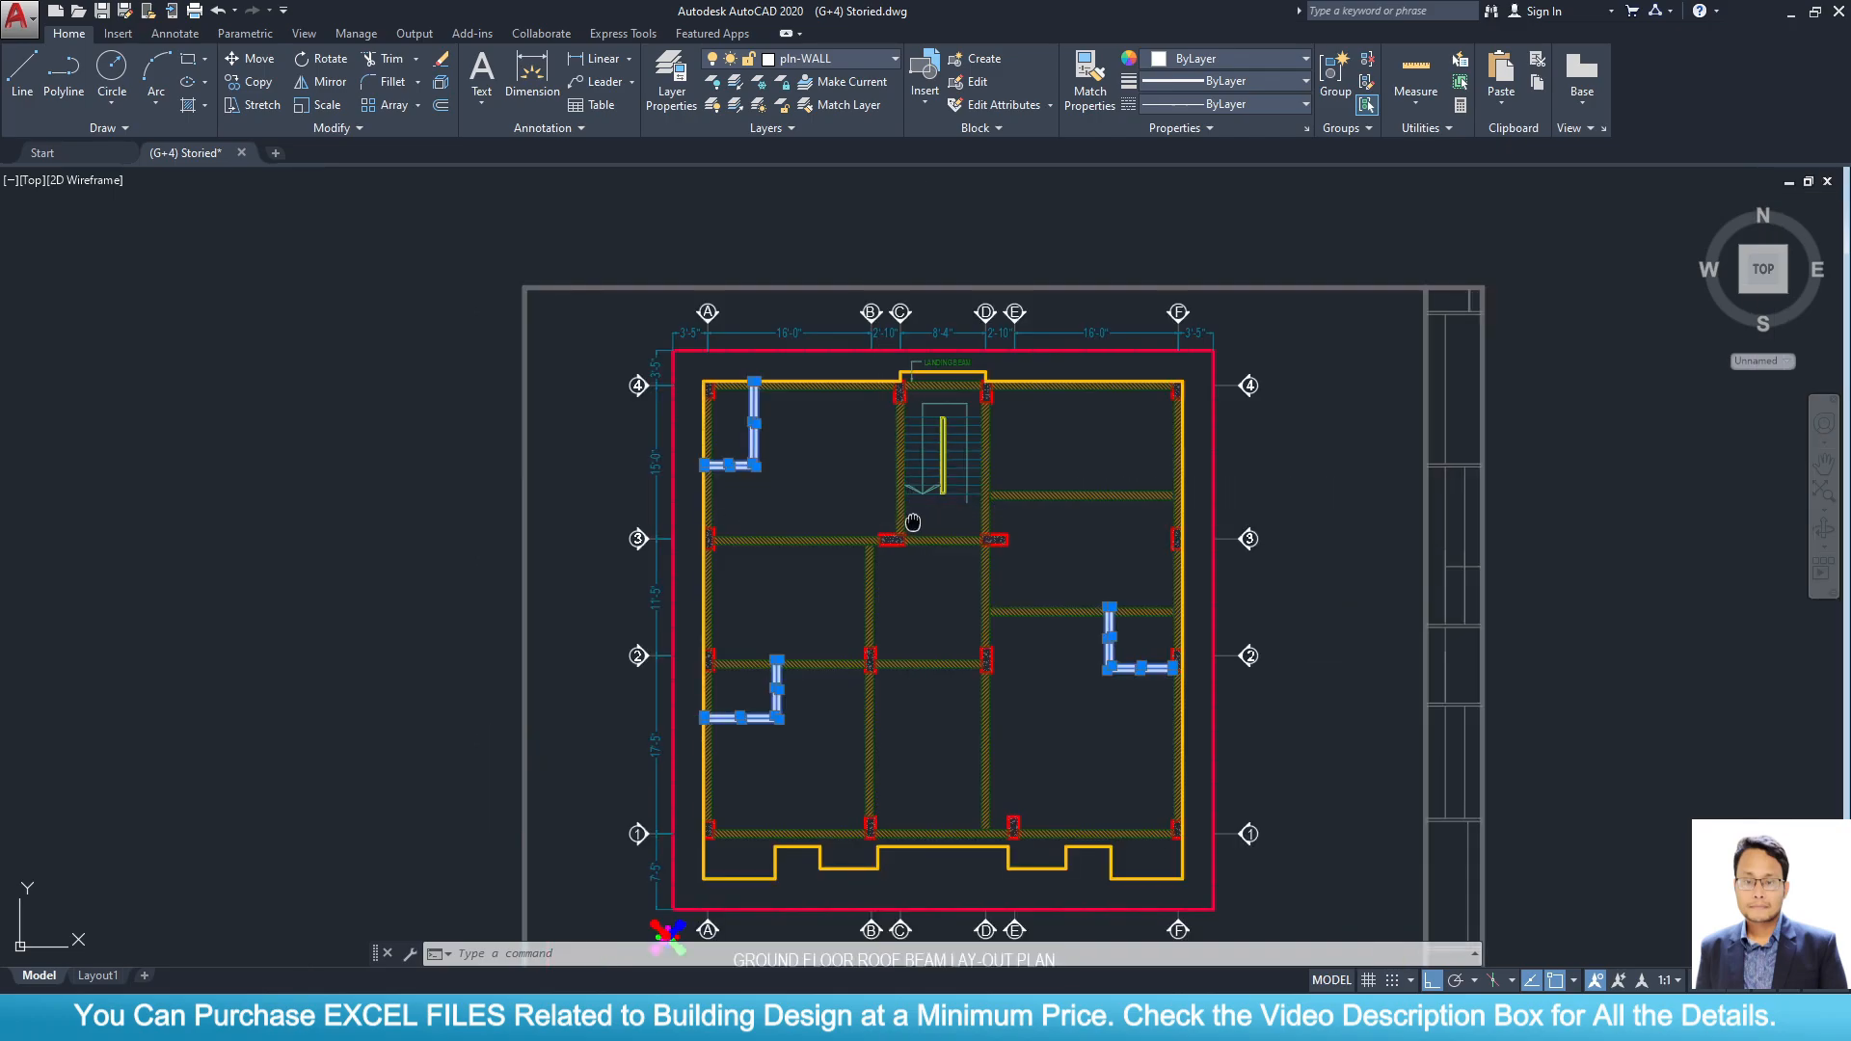
pyautogui.moveTo(909, 521); pyautogui.dragTo(945, 496, button='middle')
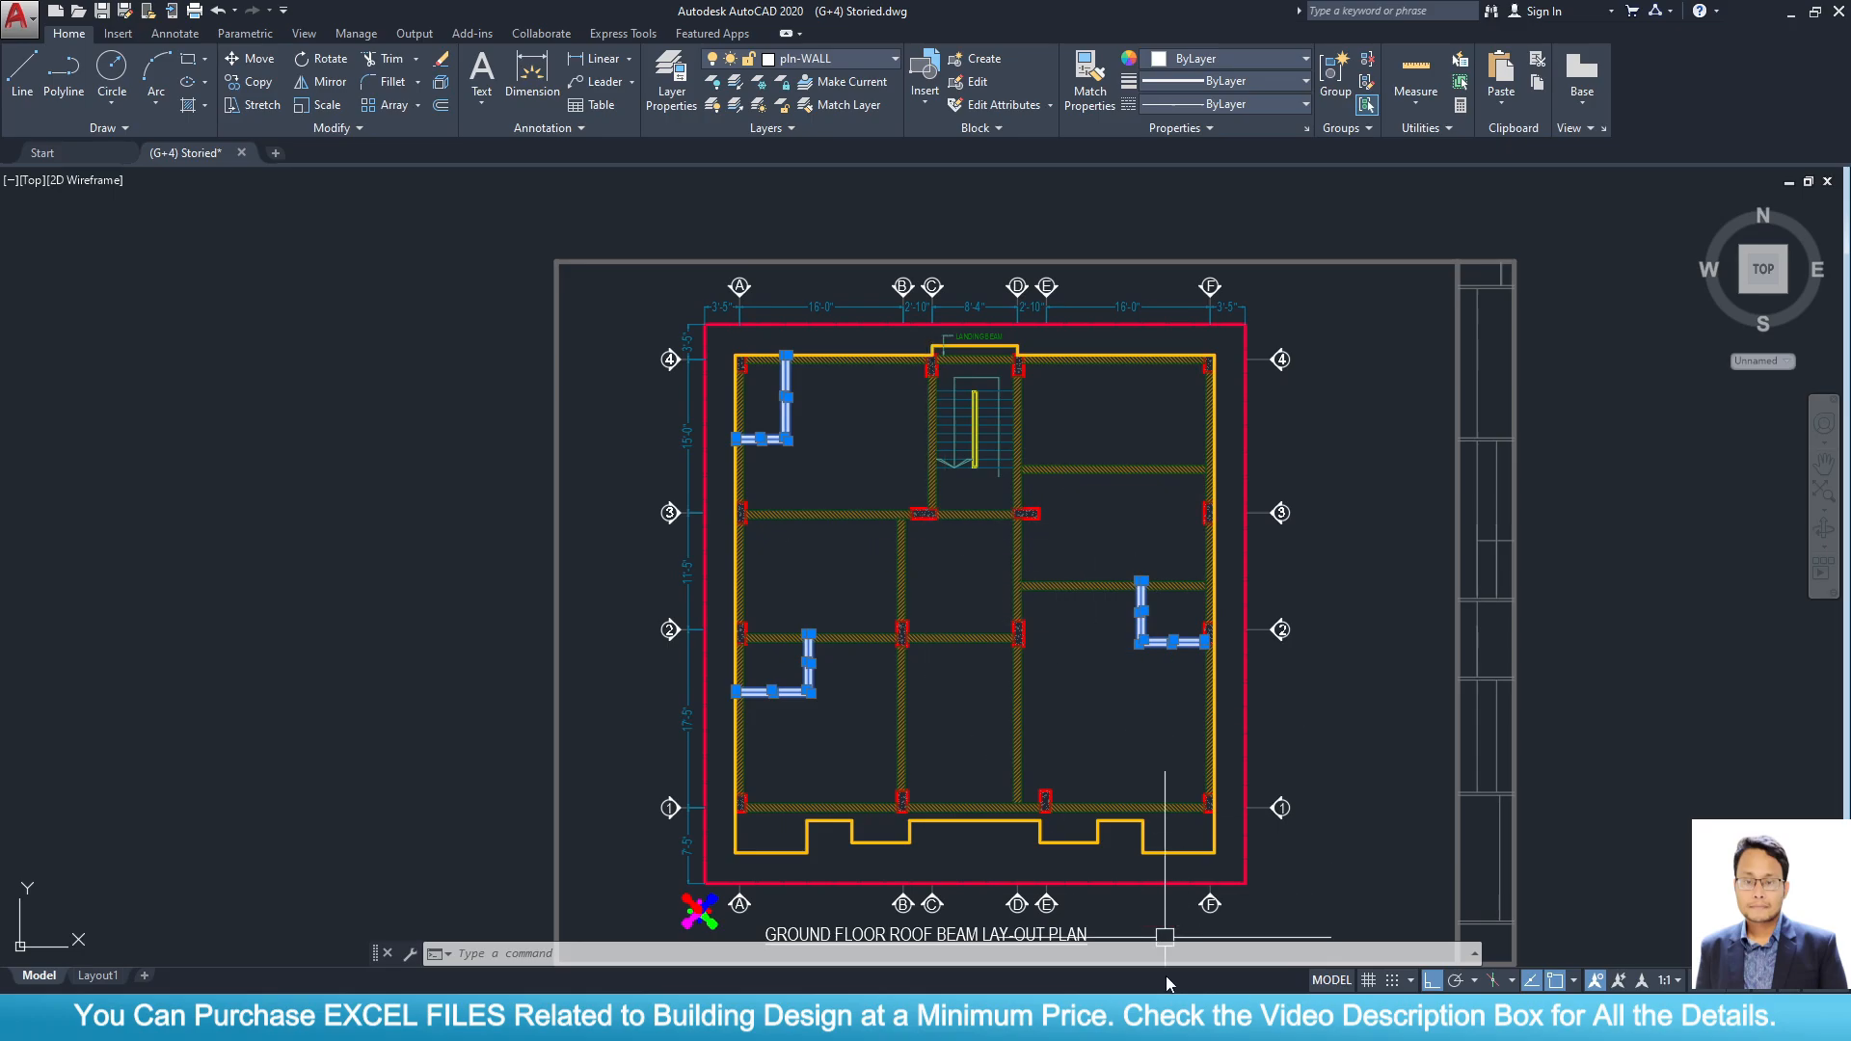
pyautogui.click(1172, 1018)
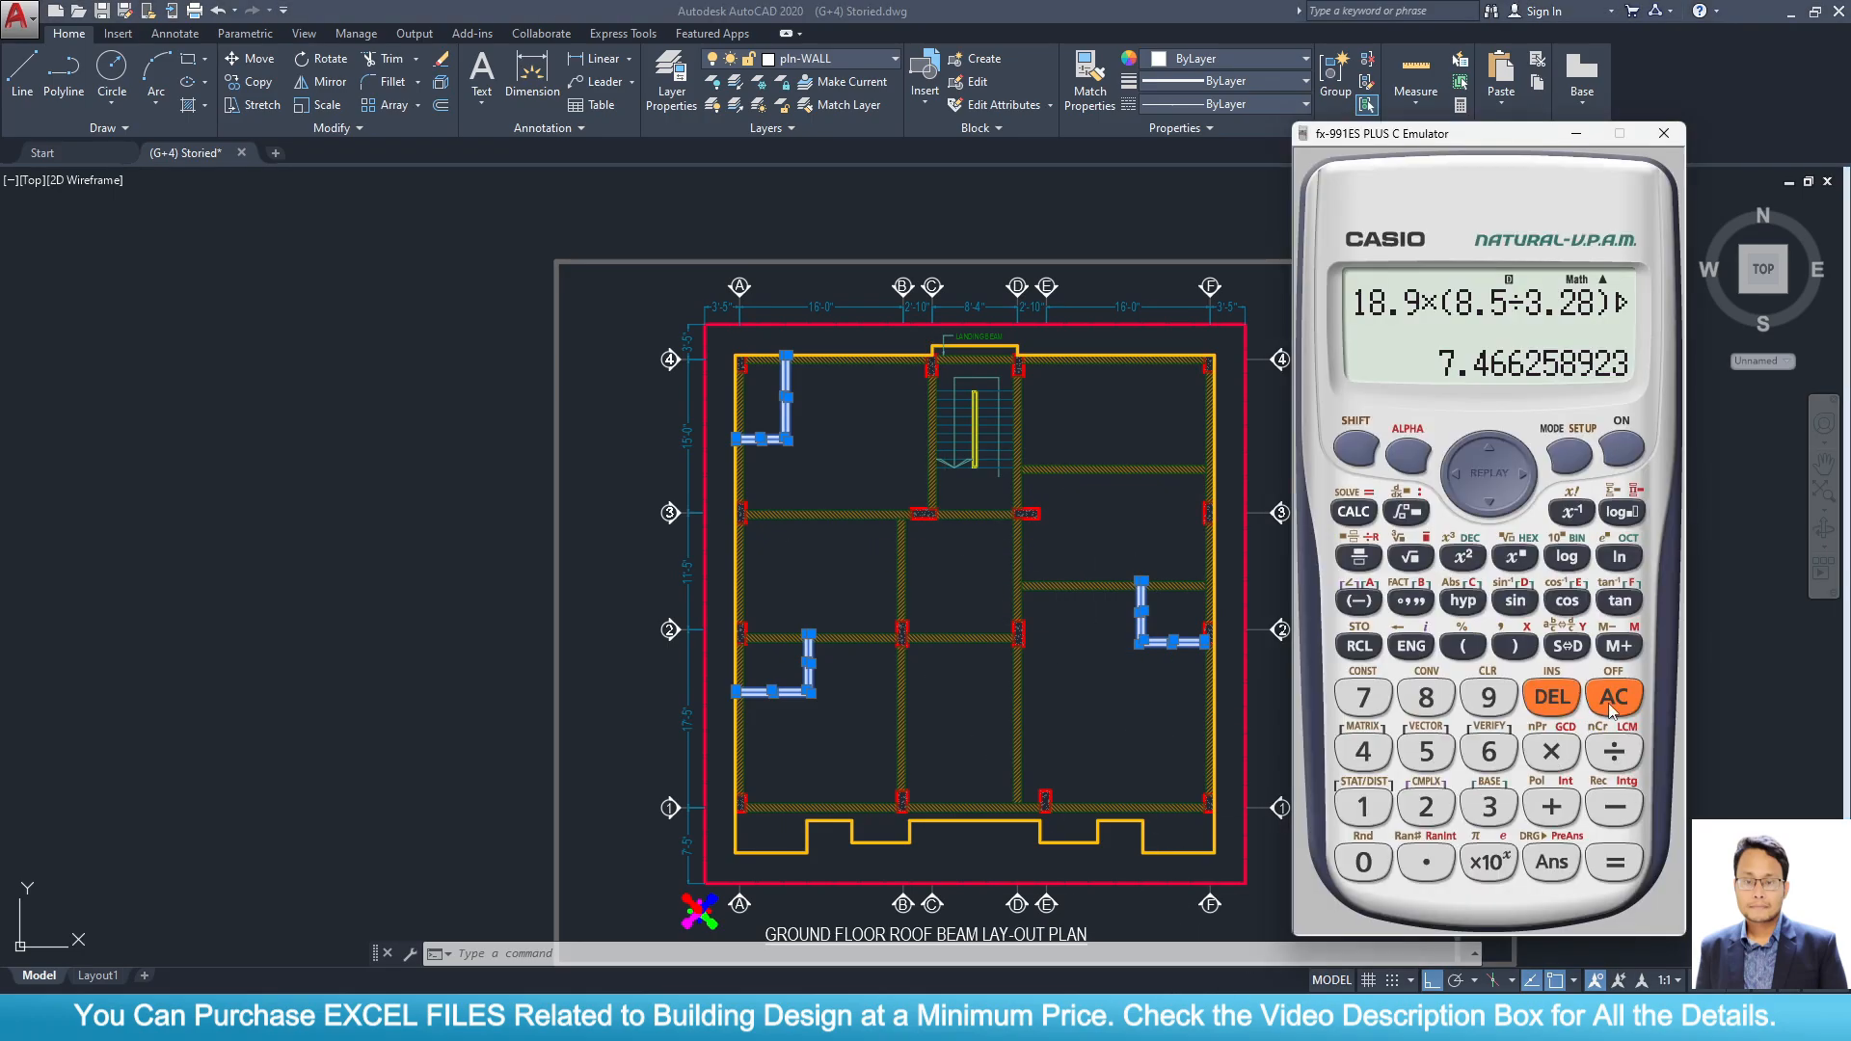
# Highlight the two beams beside the staircase, on grids C and D between grids 3 and 4, in the AutoCAD plan.
pyautogui.scroll(4, 1113, 541)
pyautogui.click(825, 482)
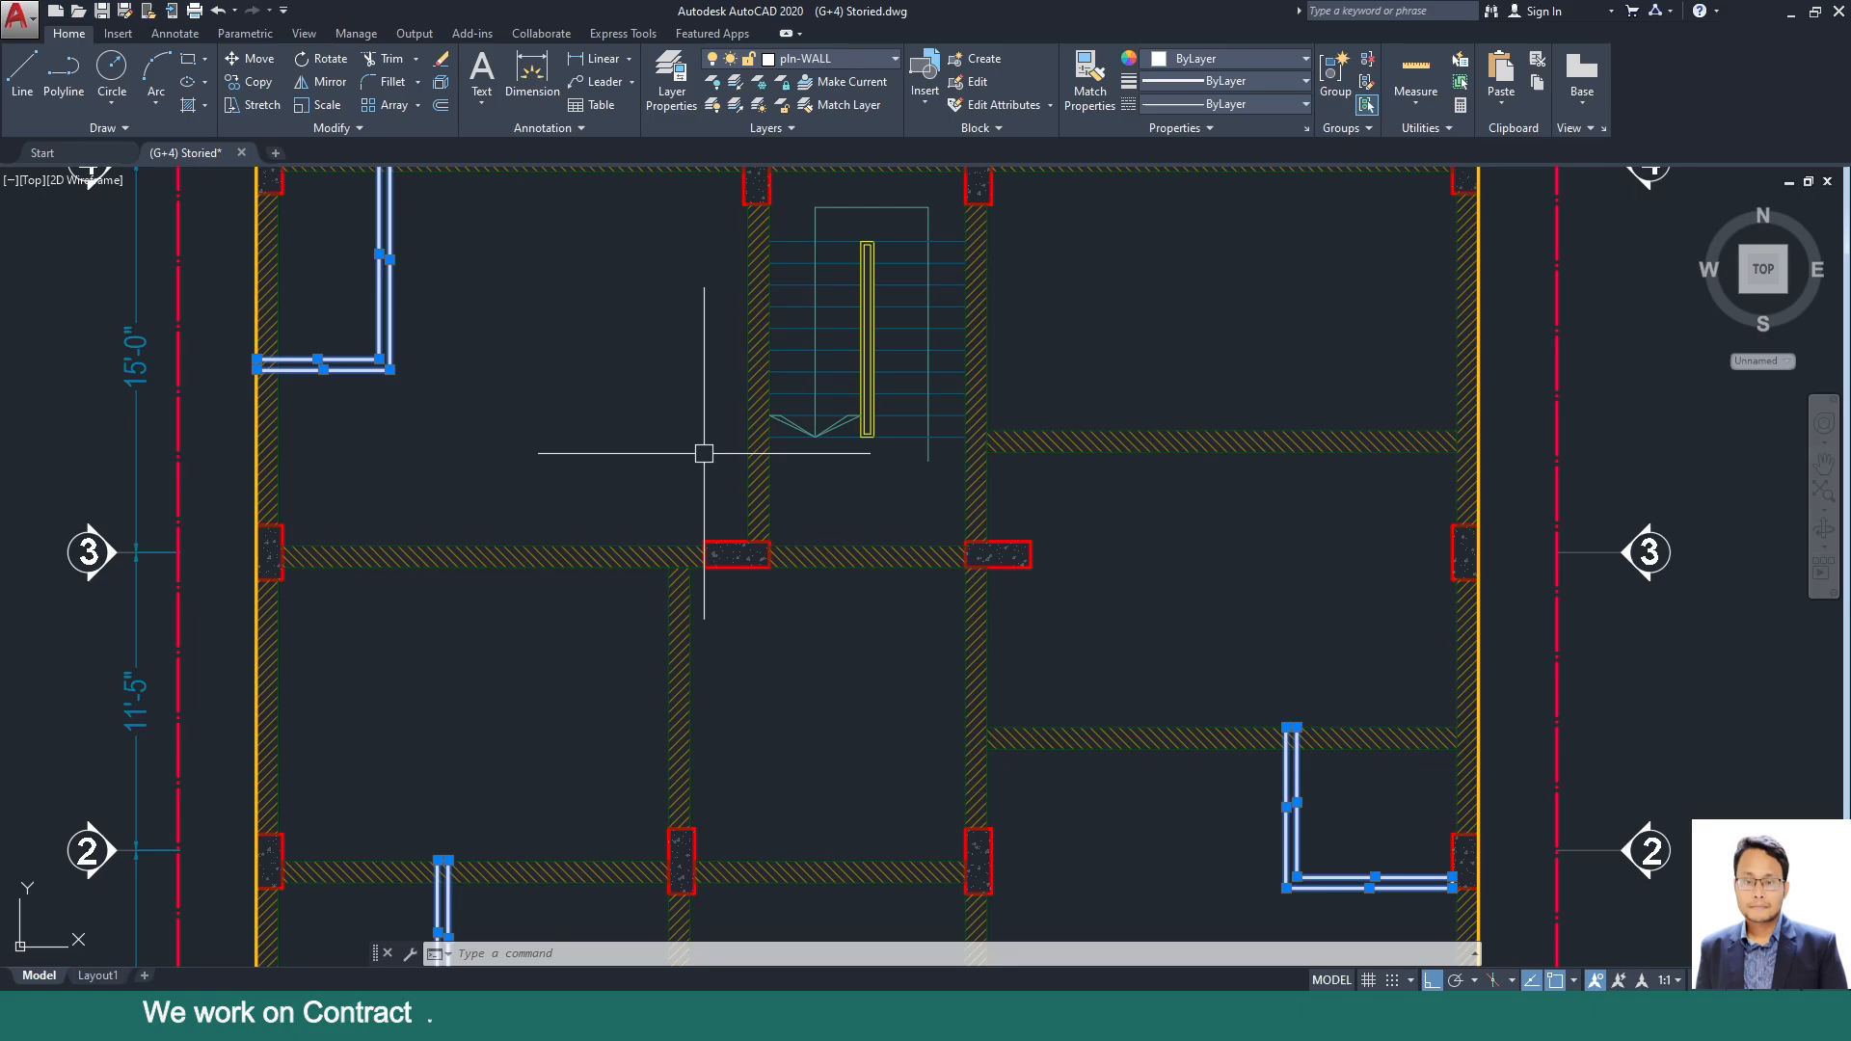
pyautogui.click(704, 467)
pyautogui.click(1029, 504)
pyautogui.click(917, 479)
pyautogui.scroll(-2, 1079, 578)
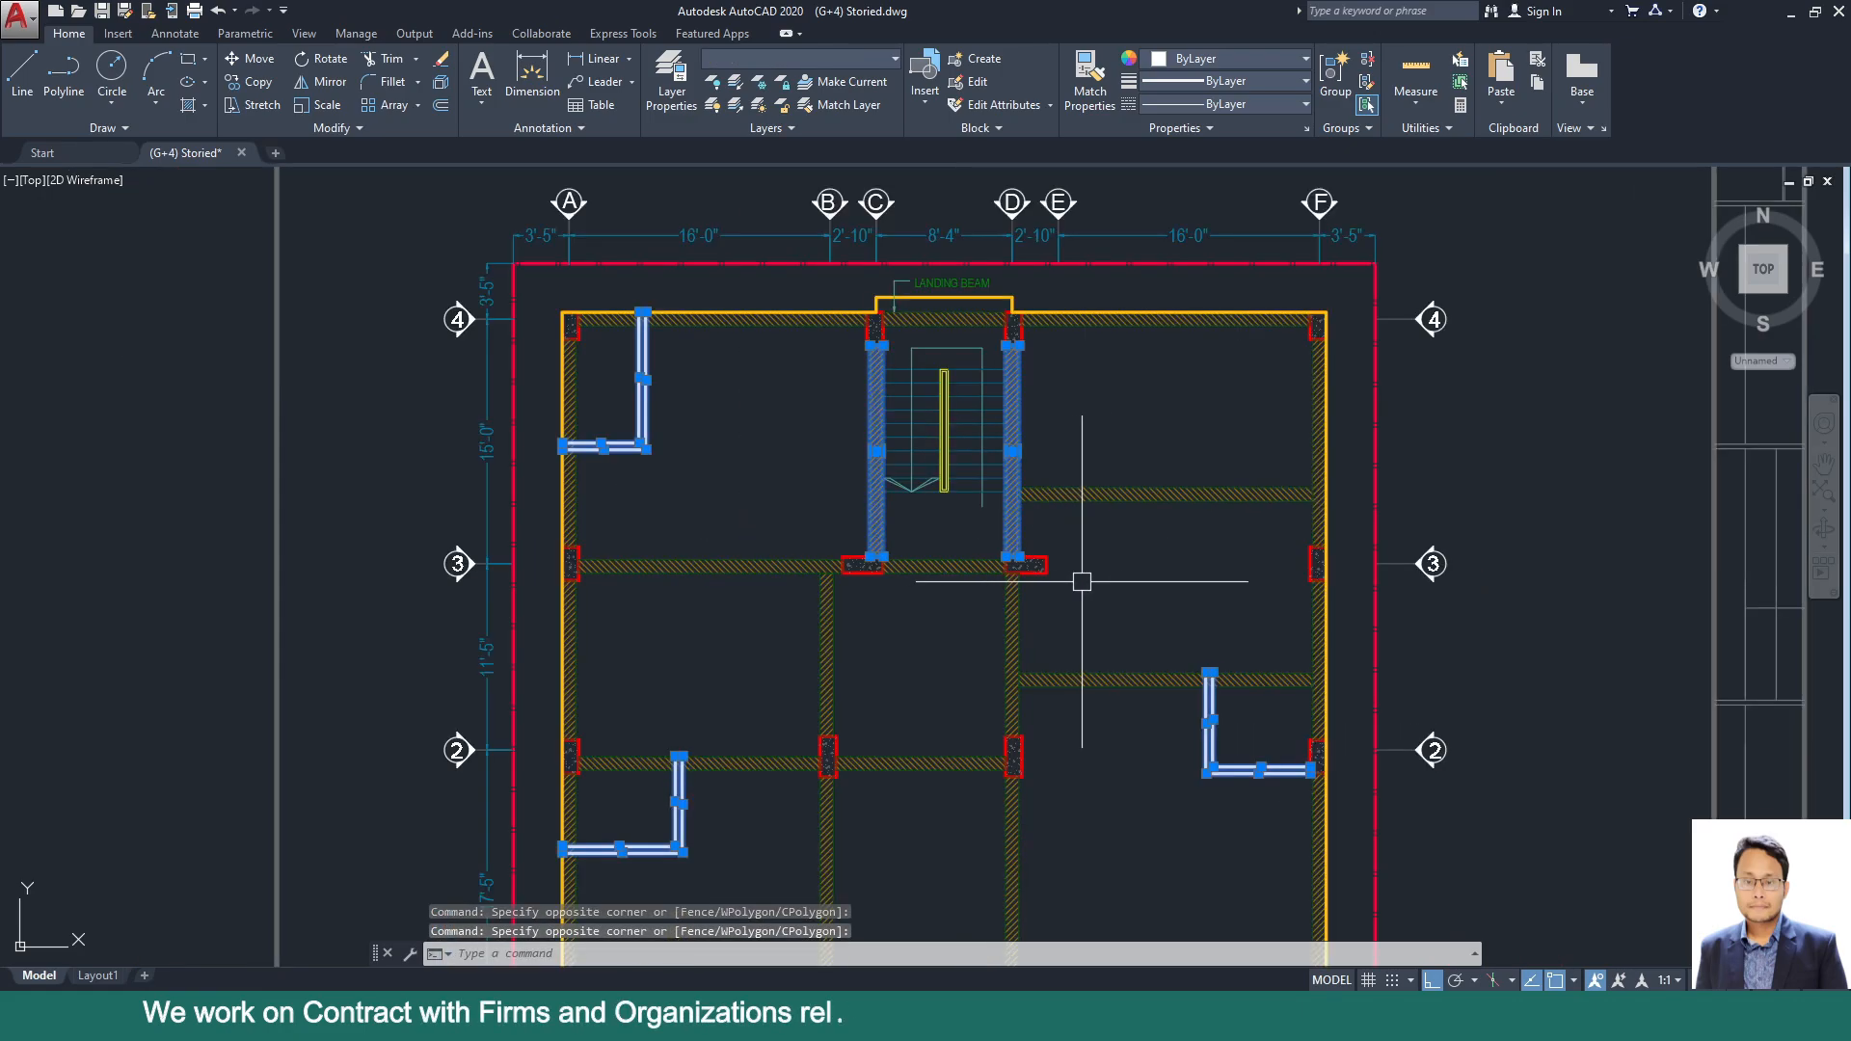
pyautogui.moveTo(1079, 578); pyautogui.dragTo(1063, 632, button='middle')
pyautogui.scroll(-2, 1061, 627)
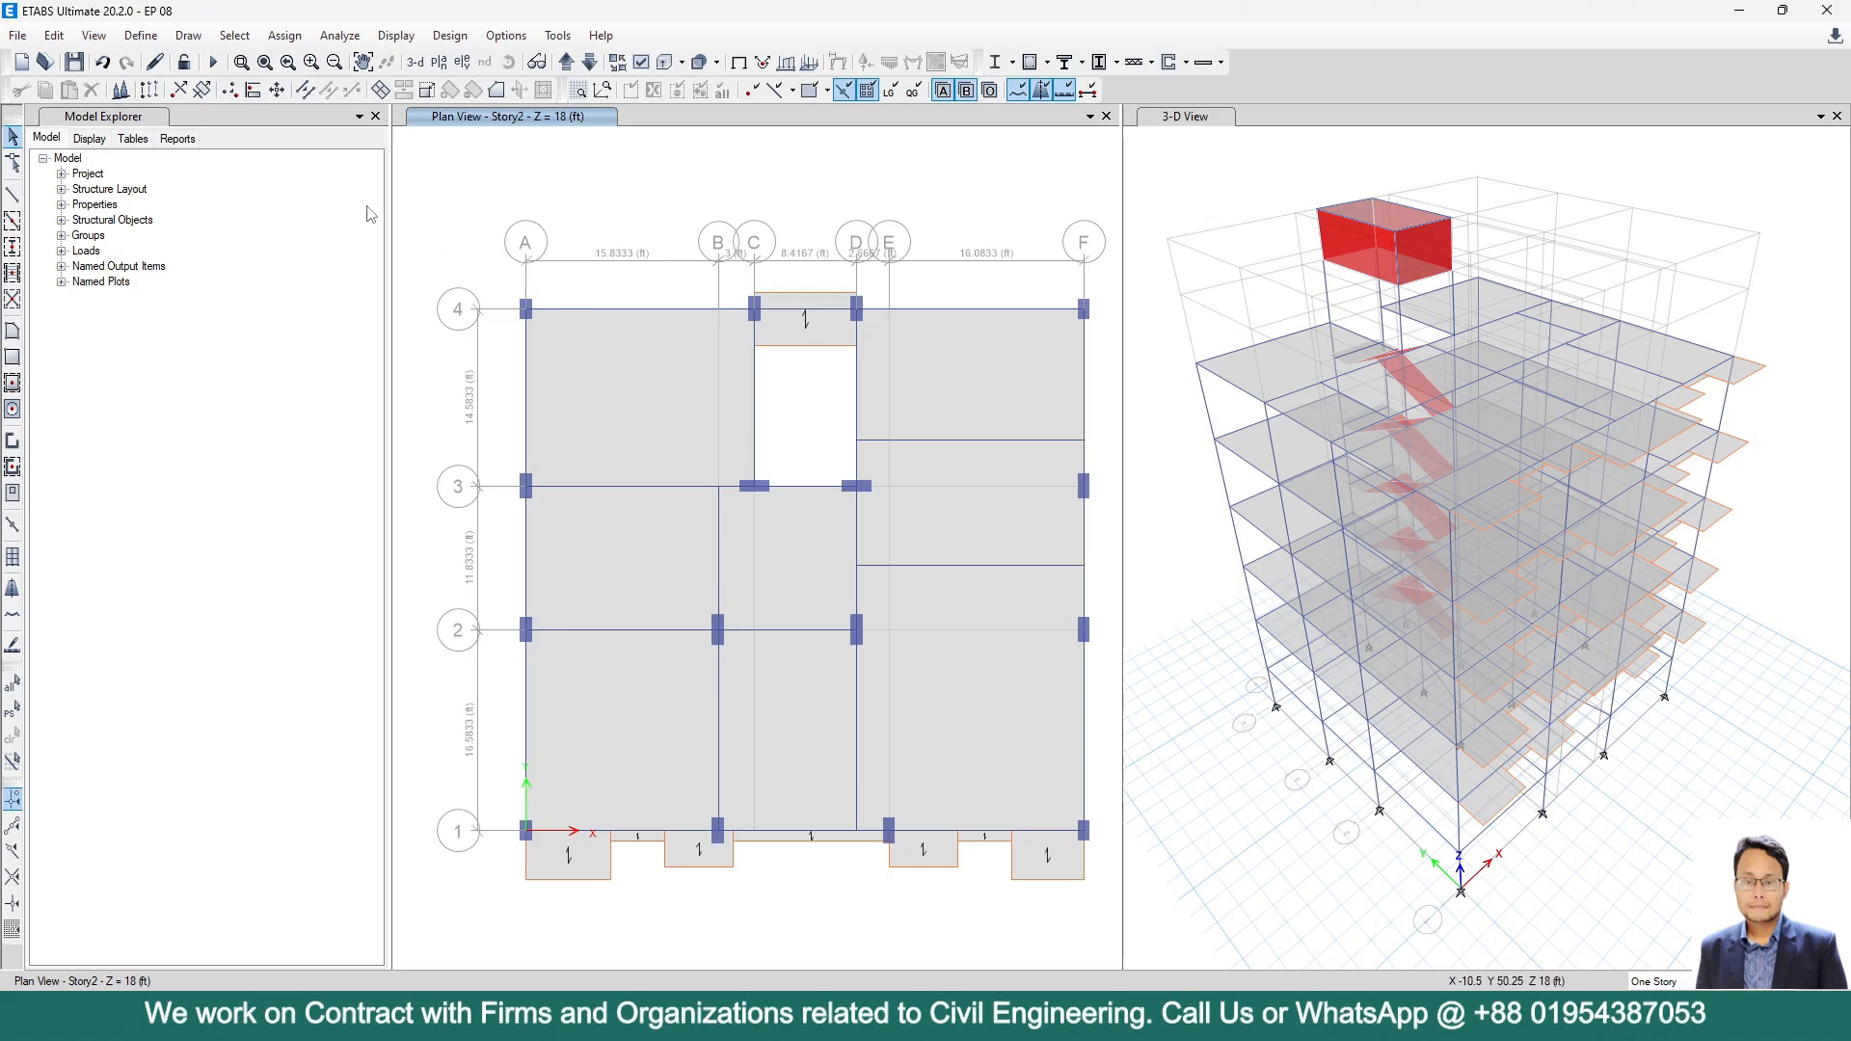
# Switch to ETABS and select all beams in the model by object type.
pyautogui.click(234, 36)
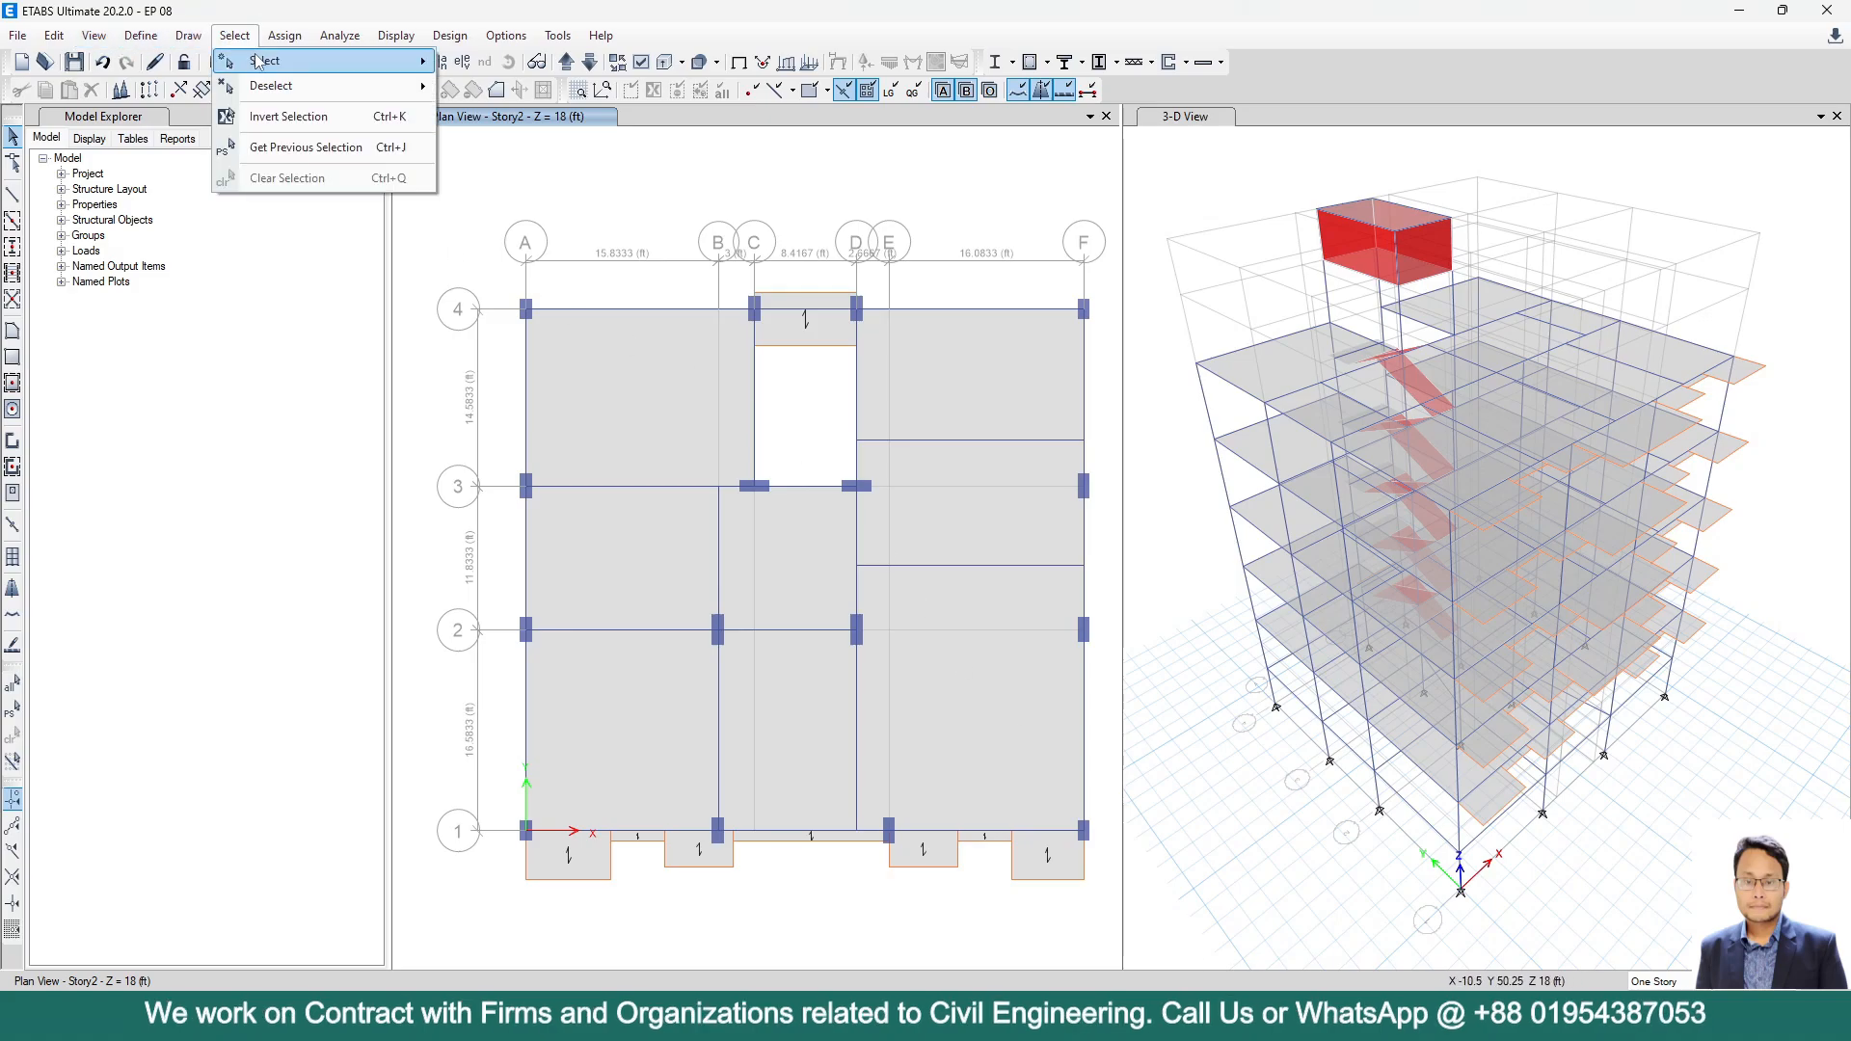
pyautogui.moveTo(260, 60)
pyautogui.click(510, 202)
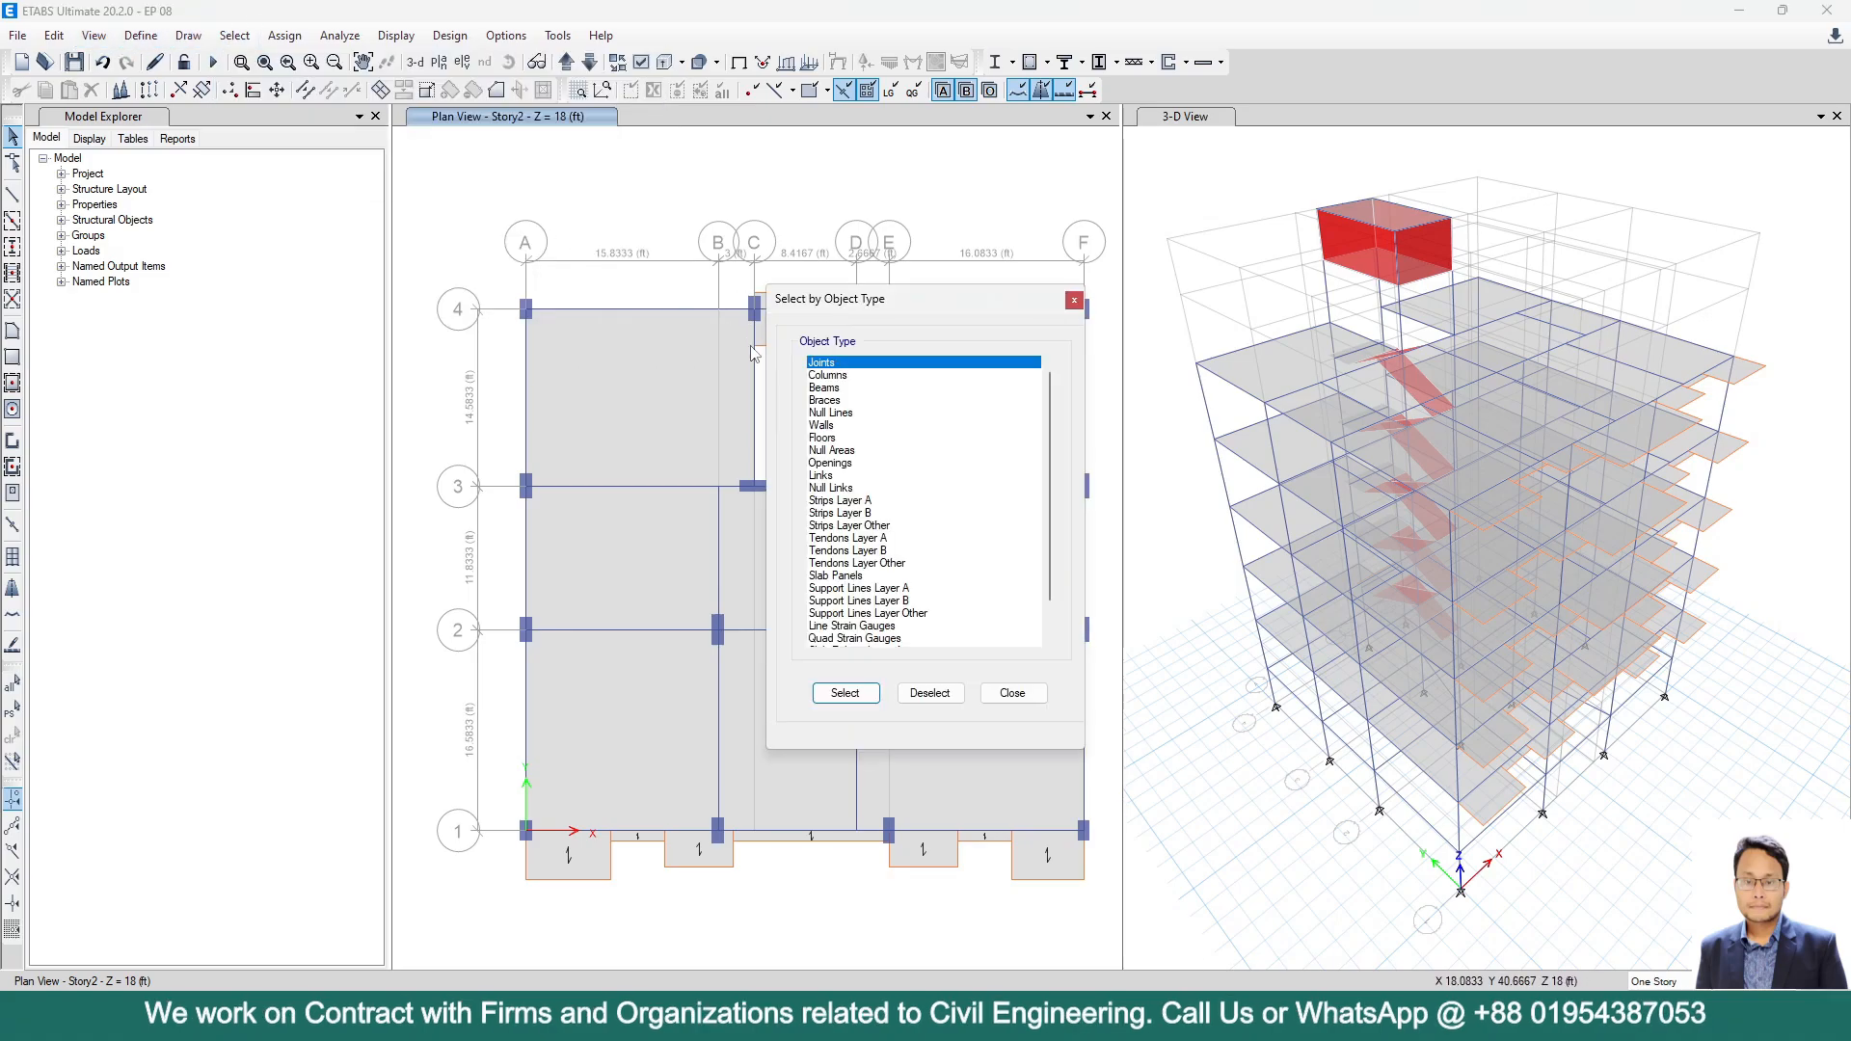
pyautogui.click(841, 388)
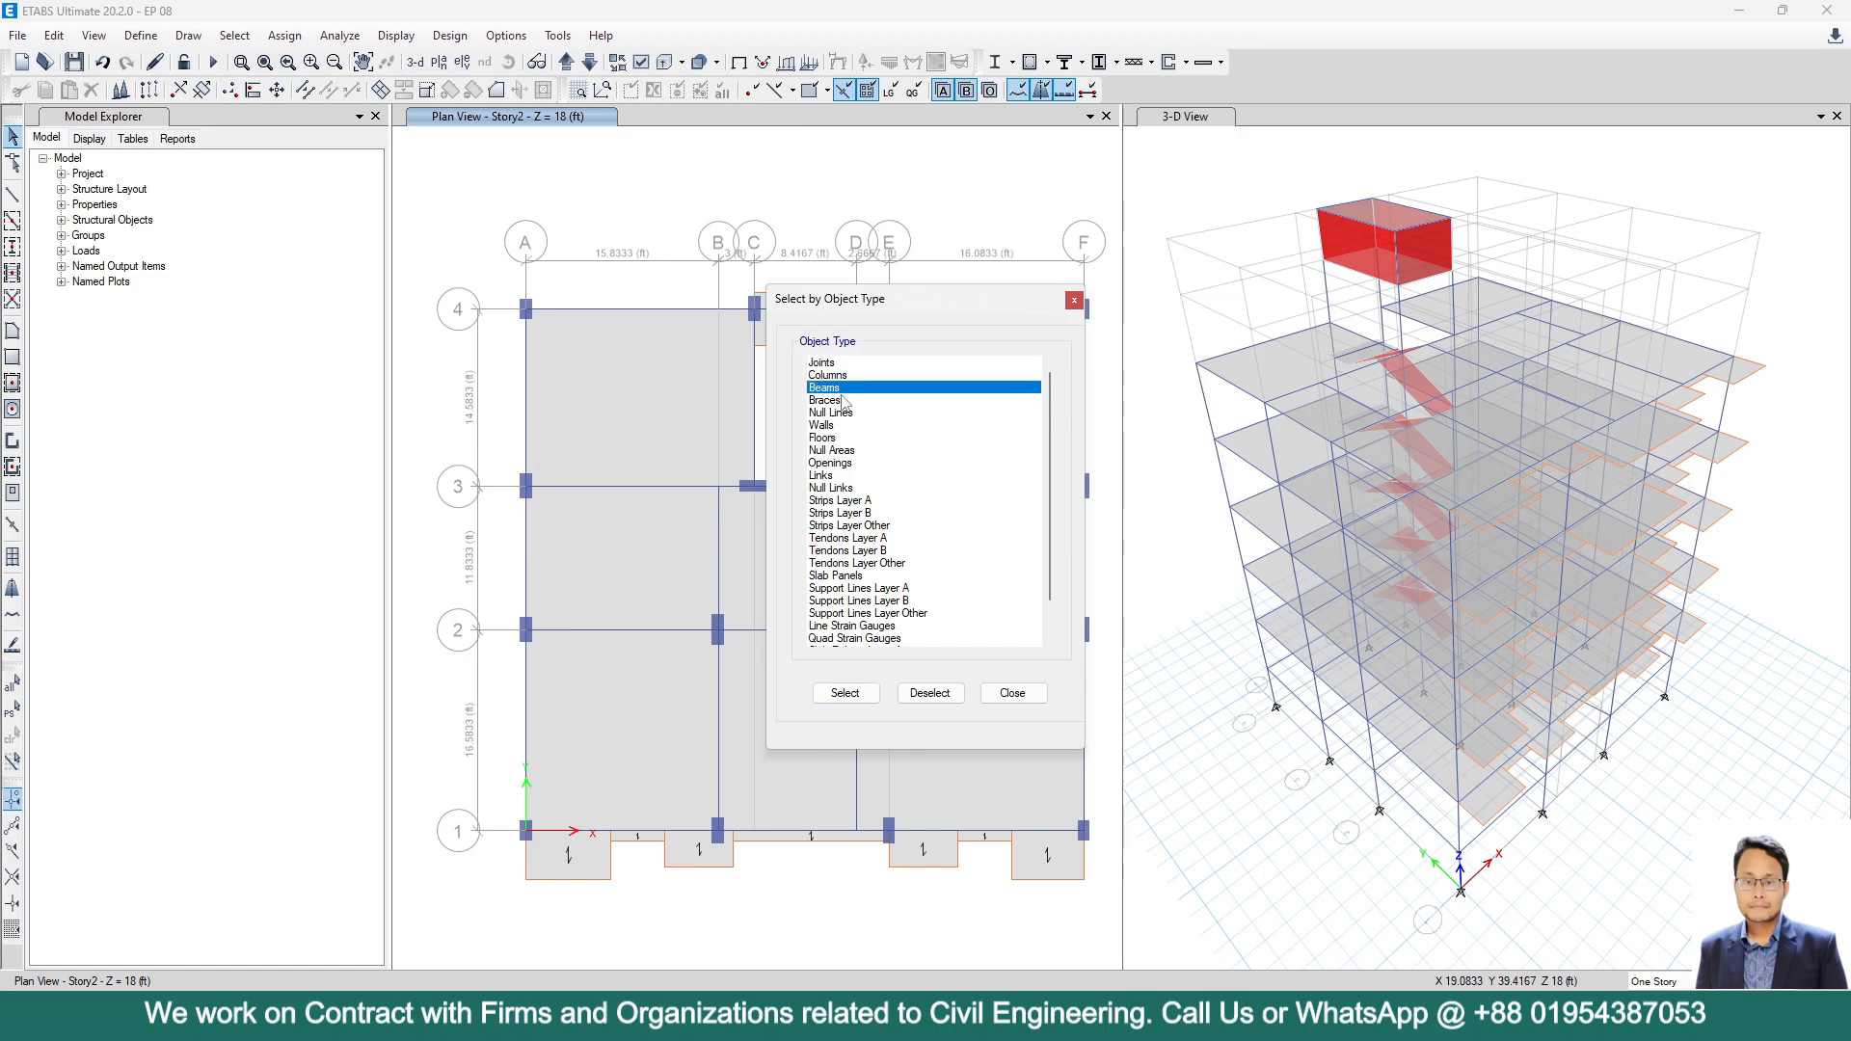
pyautogui.click(845, 693)
pyautogui.click(1012, 693)
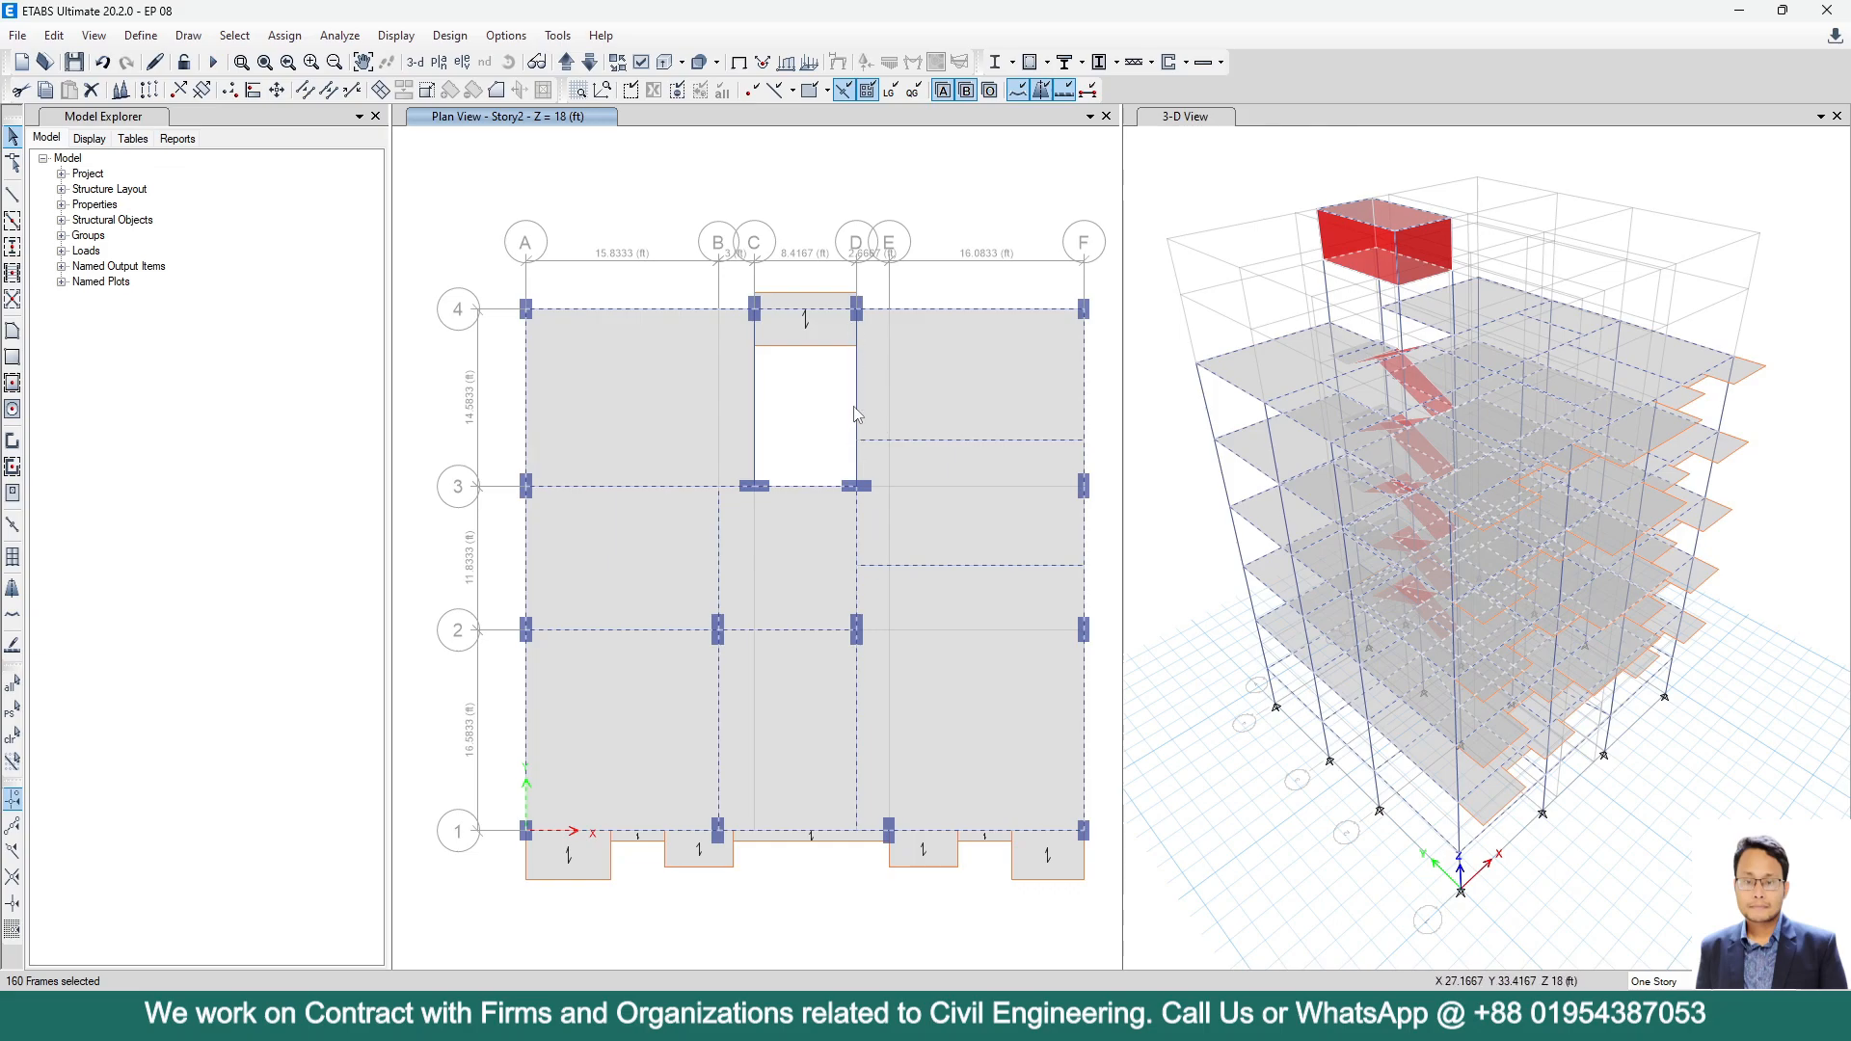
# Deselect the two stair-side beams on grids C and D between grids 3 and 4 on Story3, Story4 and Story5.
pyautogui.click(567, 62)
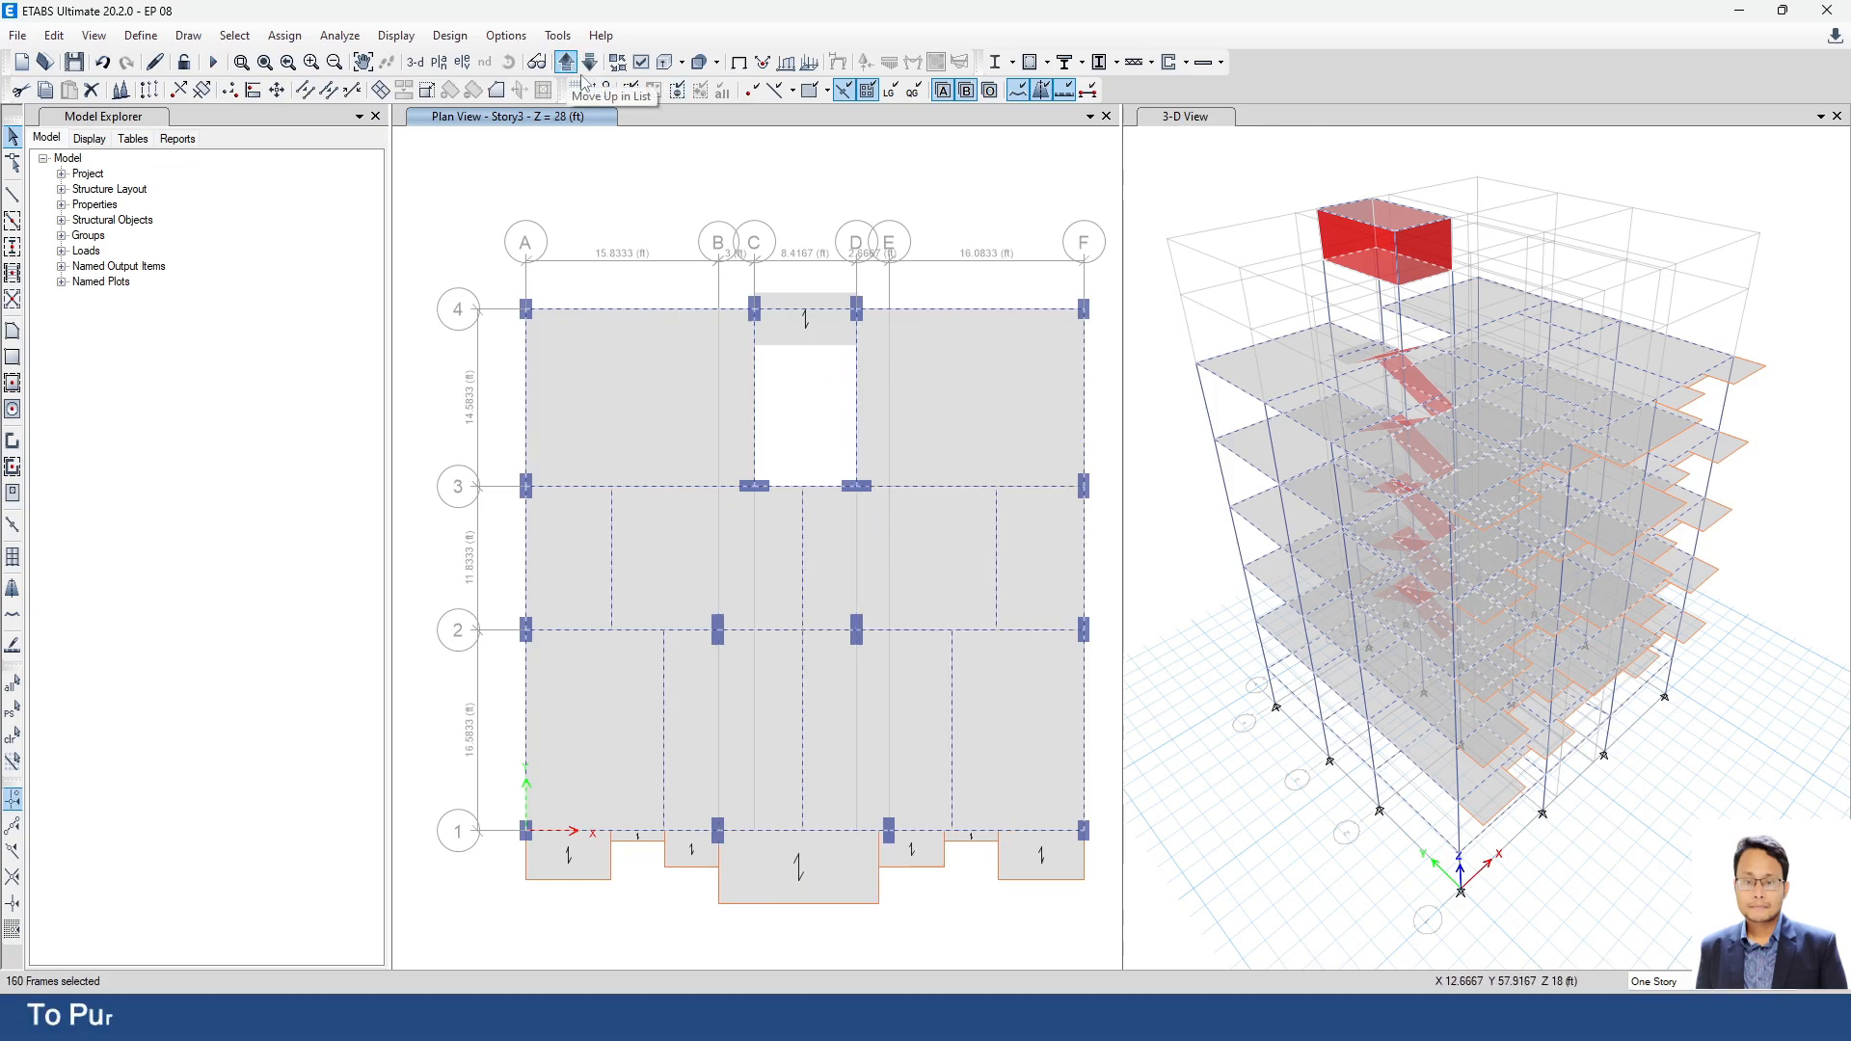
pyautogui.click(754, 414)
pyautogui.click(857, 419)
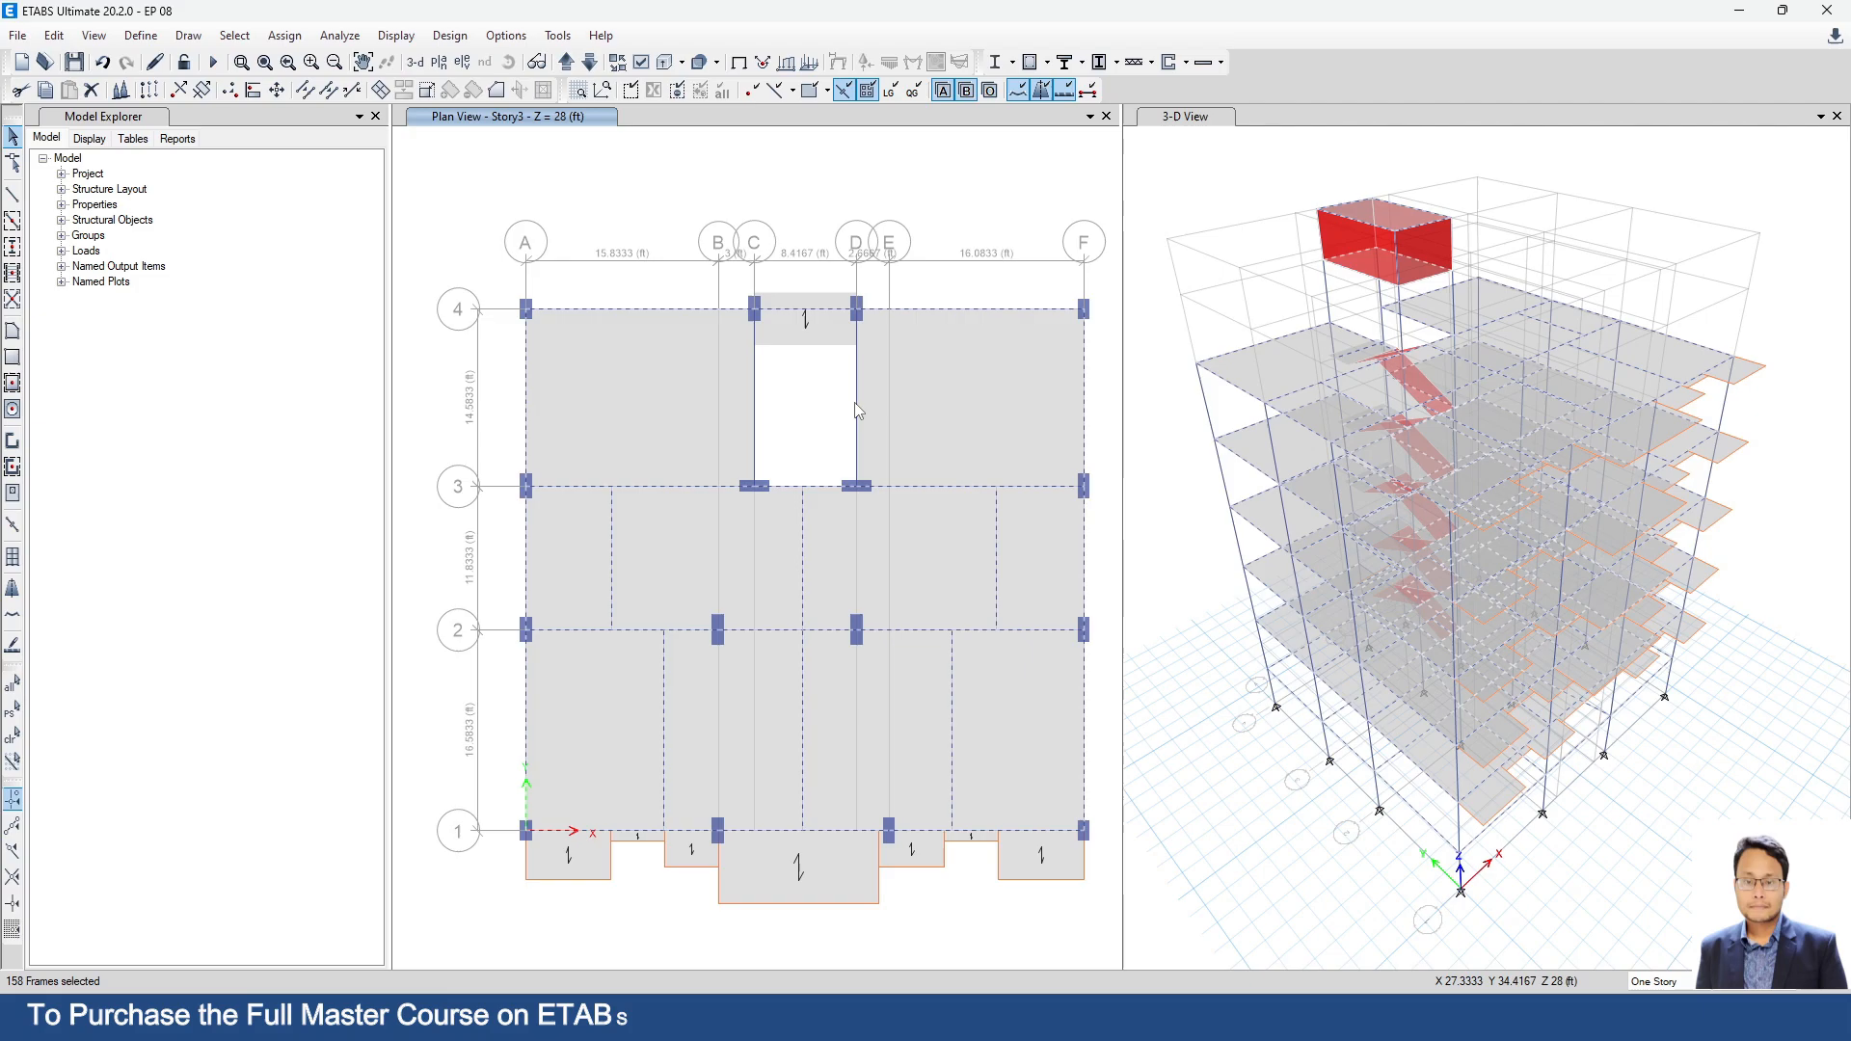
pyautogui.click(567, 62)
pyautogui.click(755, 403)
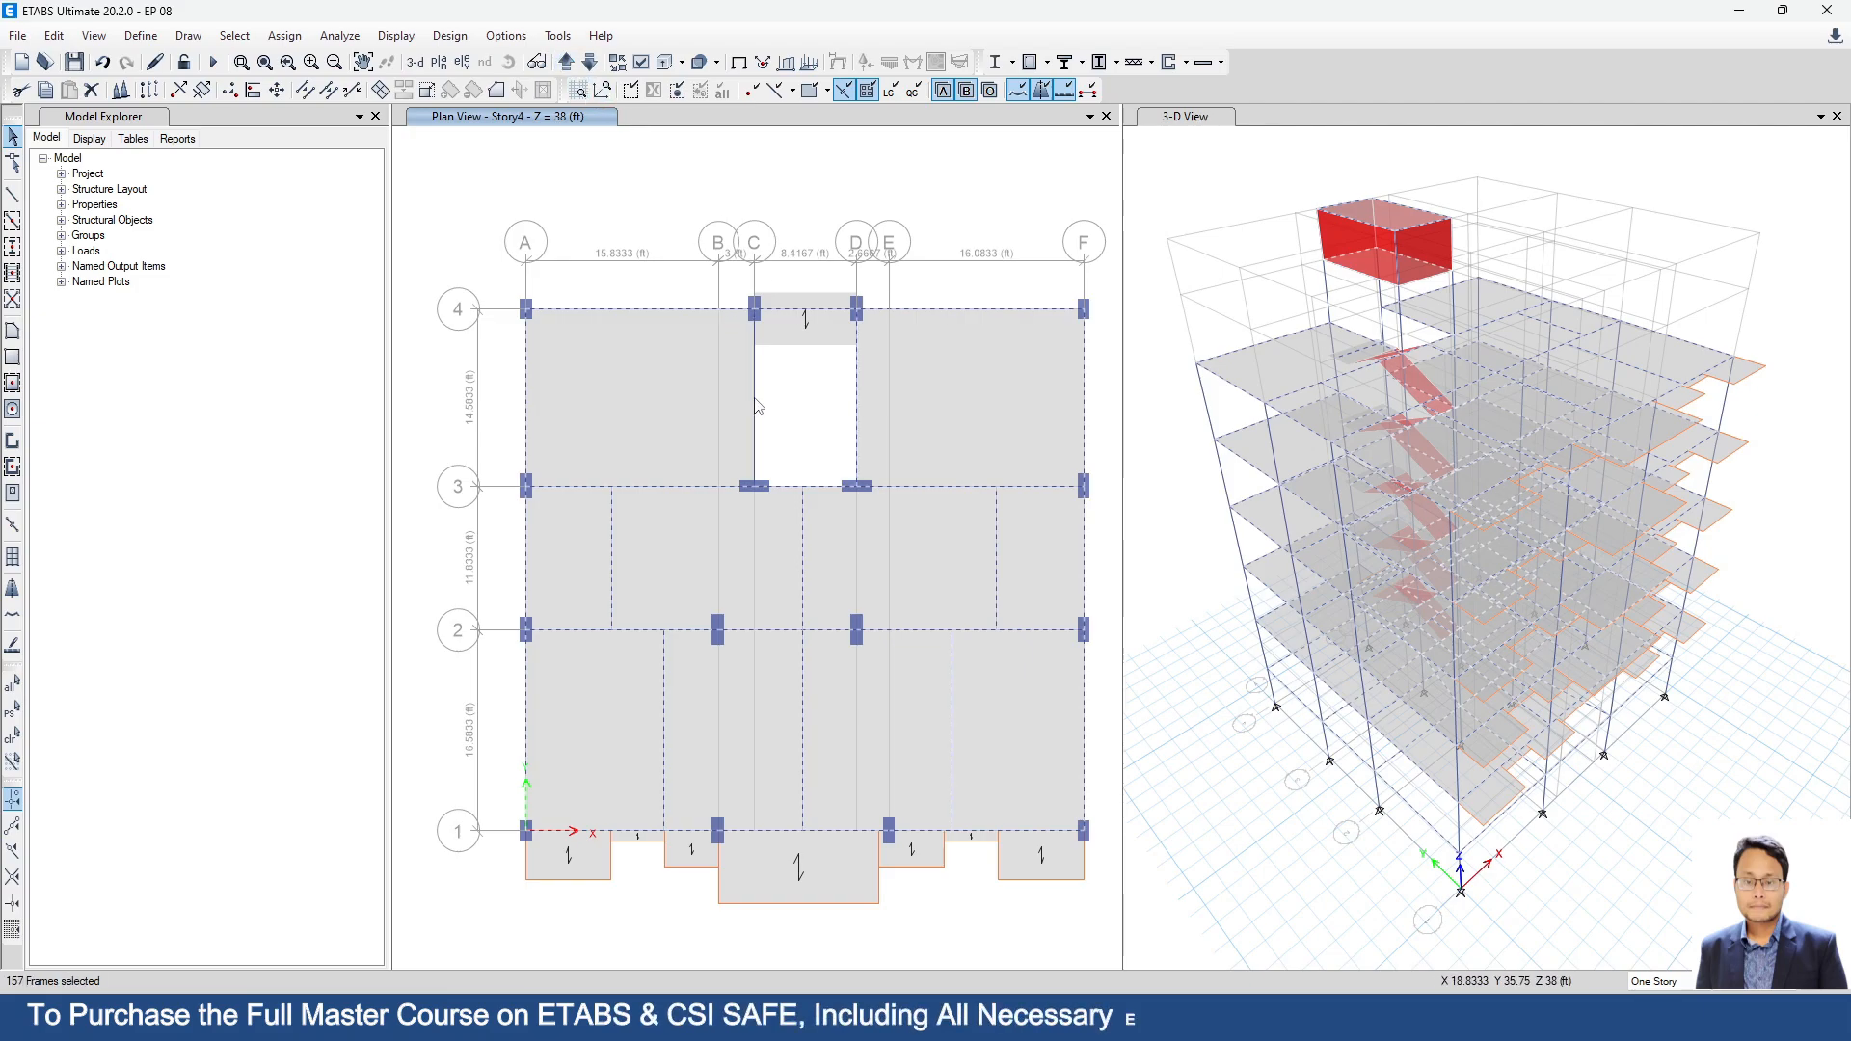
pyautogui.click(857, 418)
pyautogui.click(567, 62)
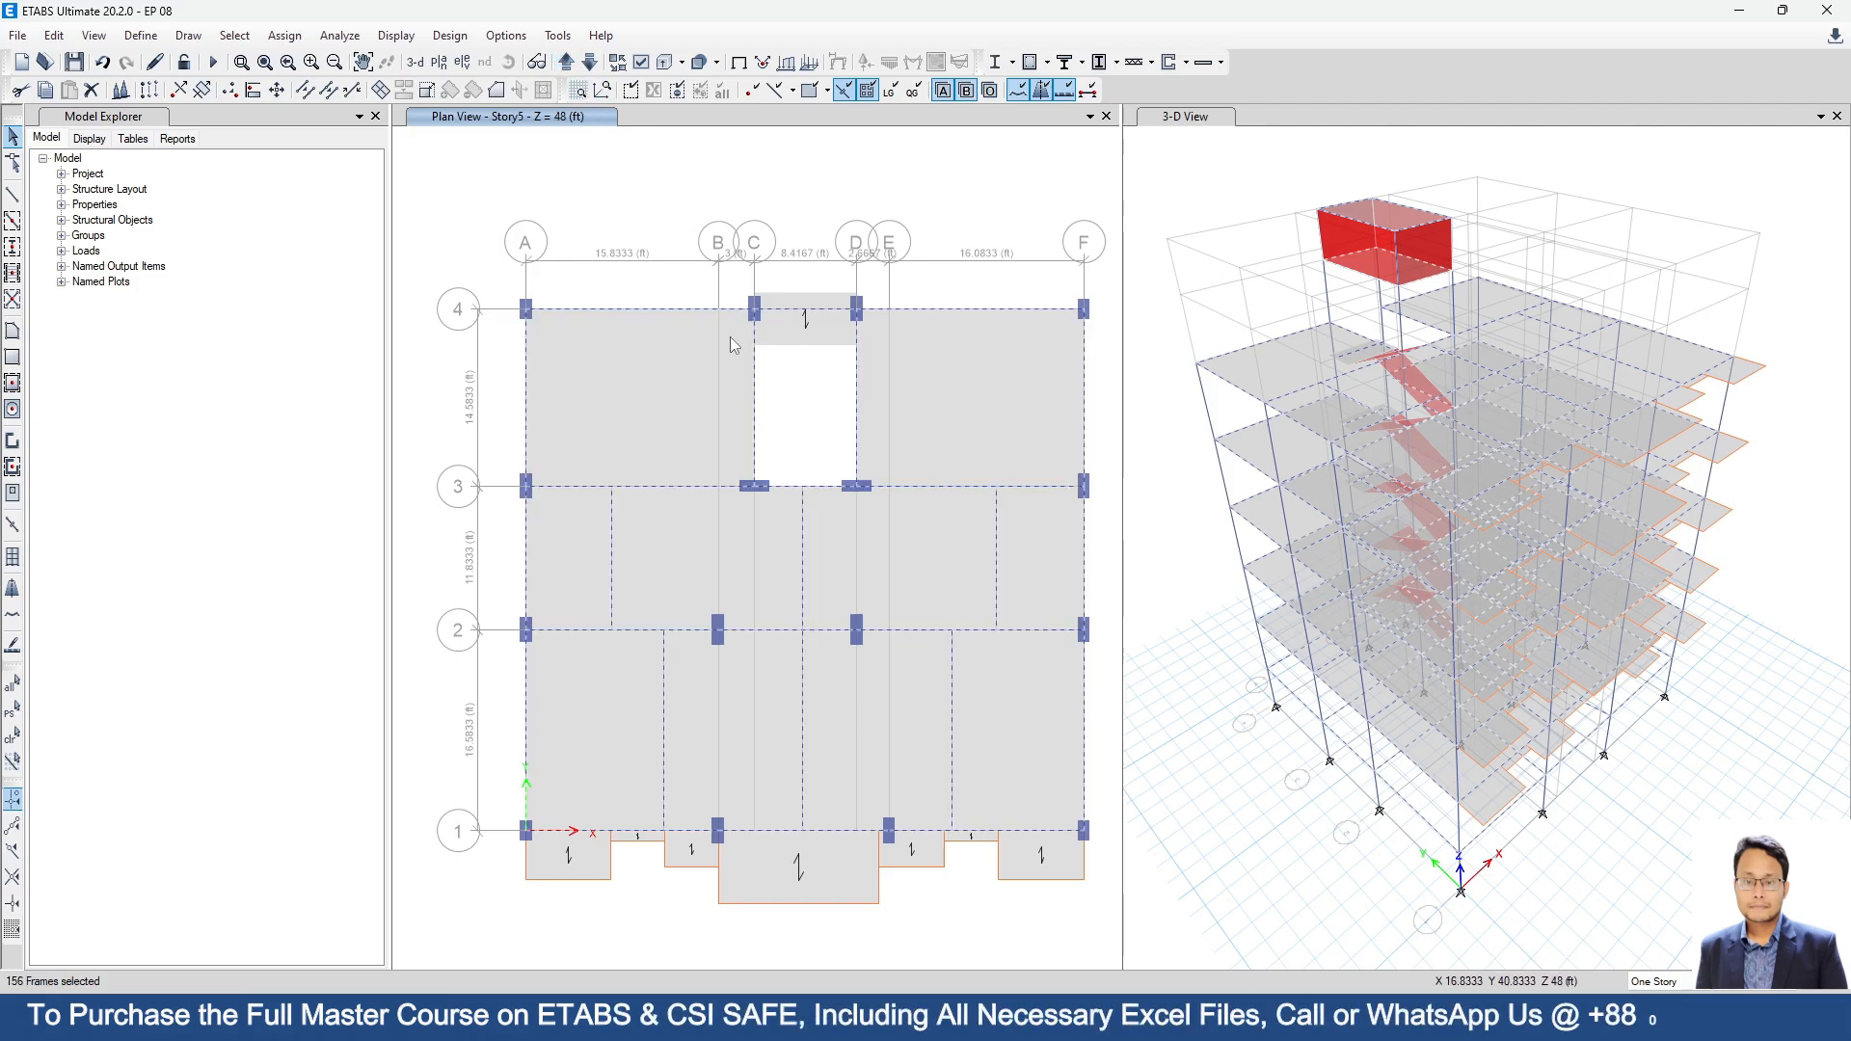
pyautogui.click(756, 387)
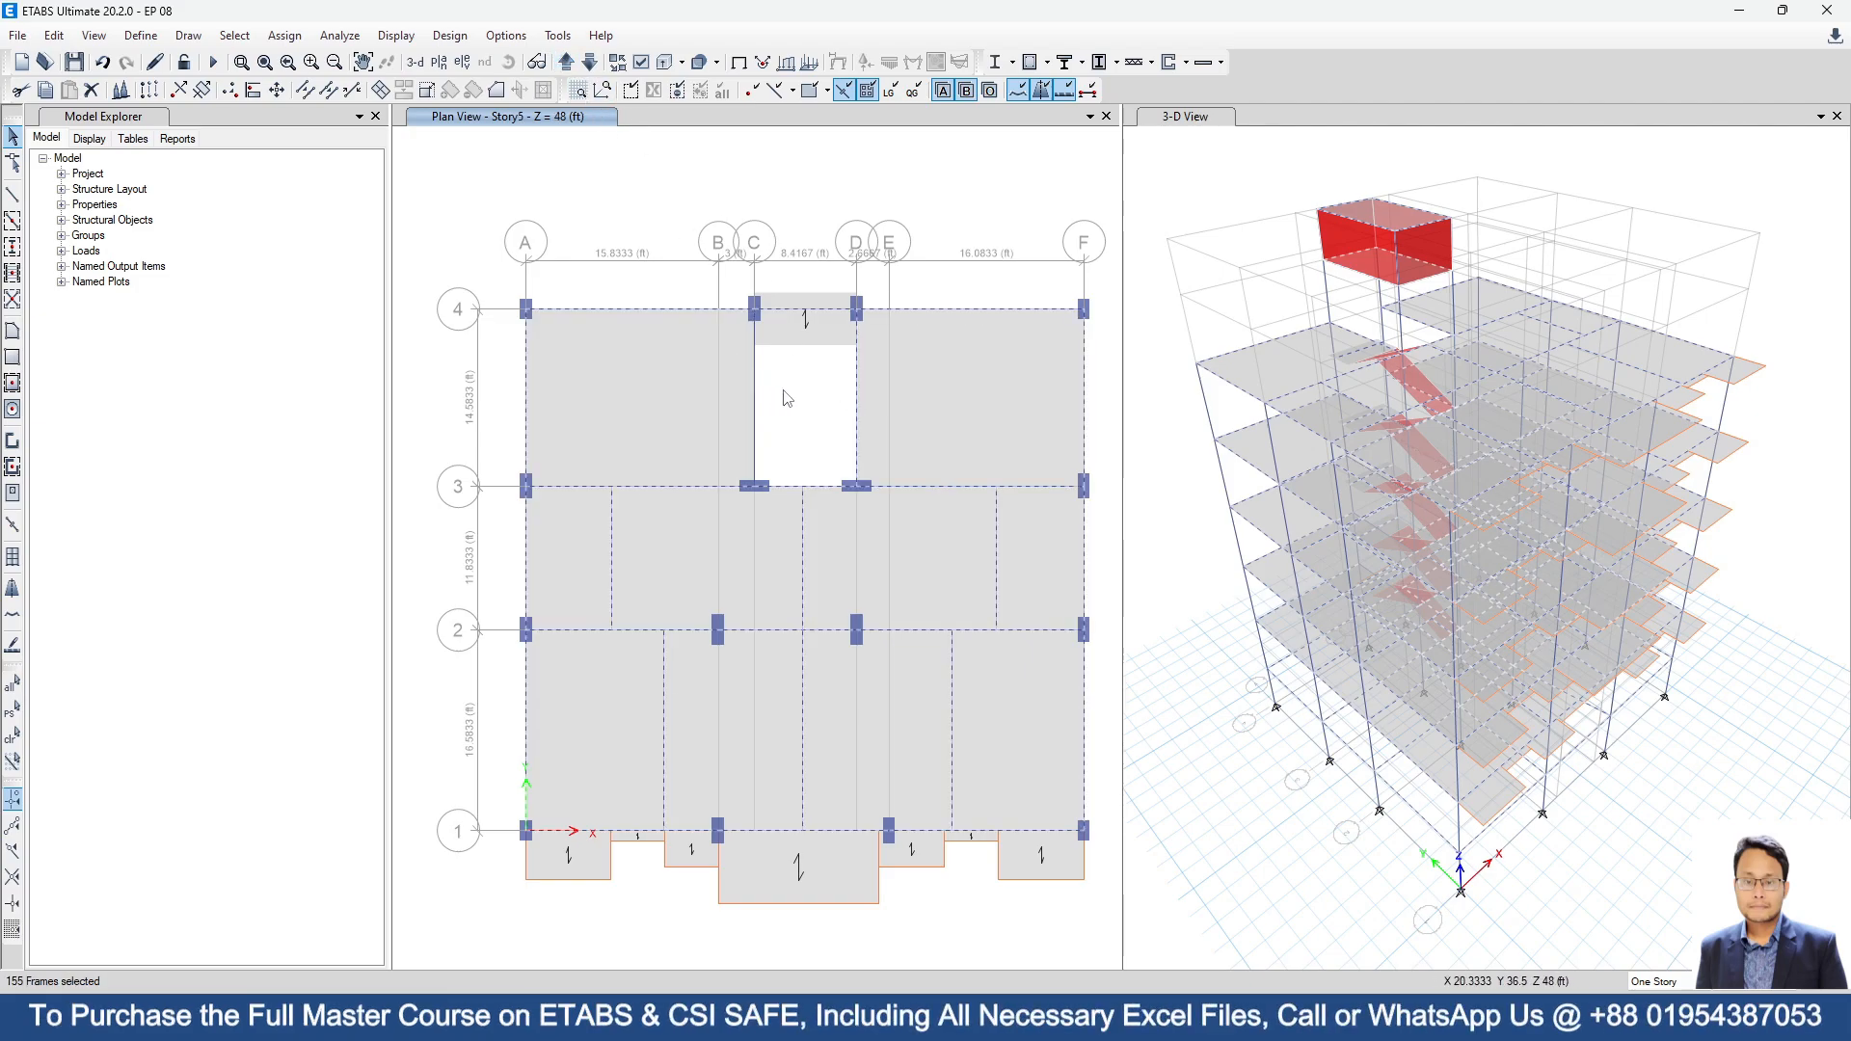
pyautogui.click(858, 399)
# On the ROOF level plan, deselect every beam except the one on grid 4 between grids C and D.
pyautogui.click(567, 62)
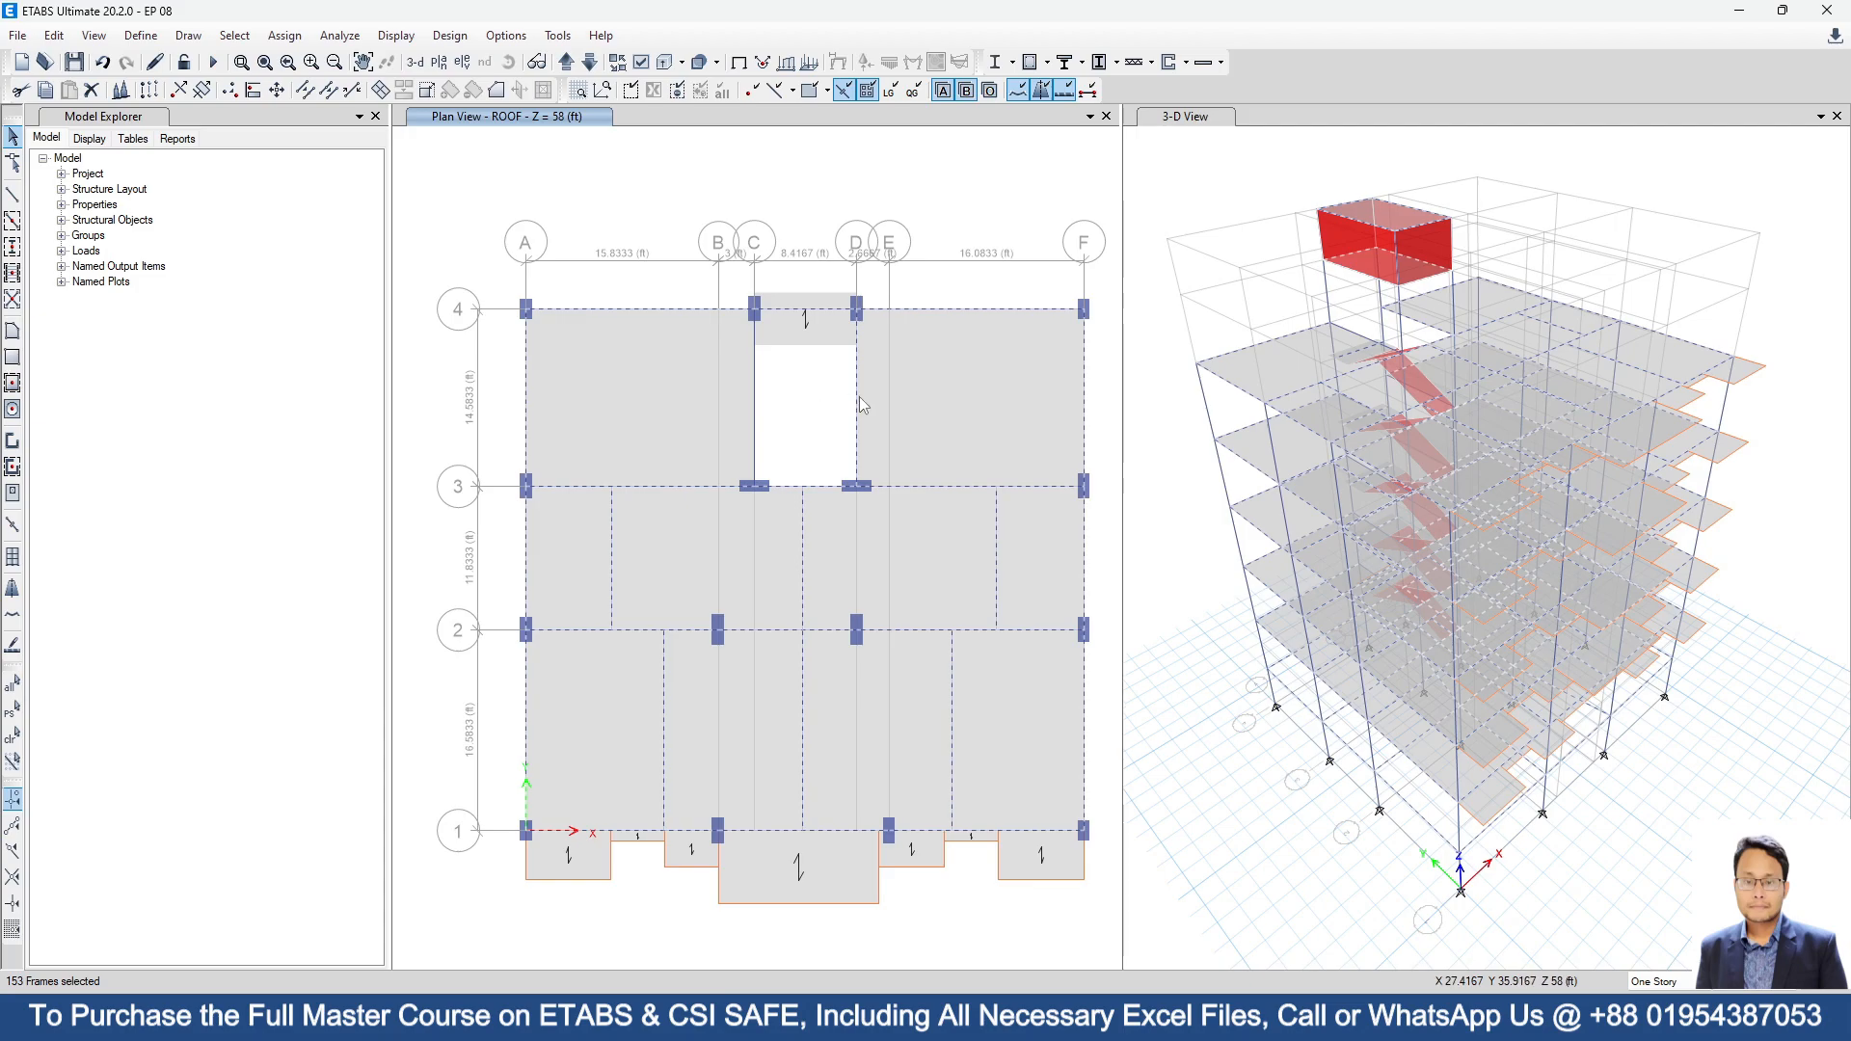
pyautogui.click(666, 311)
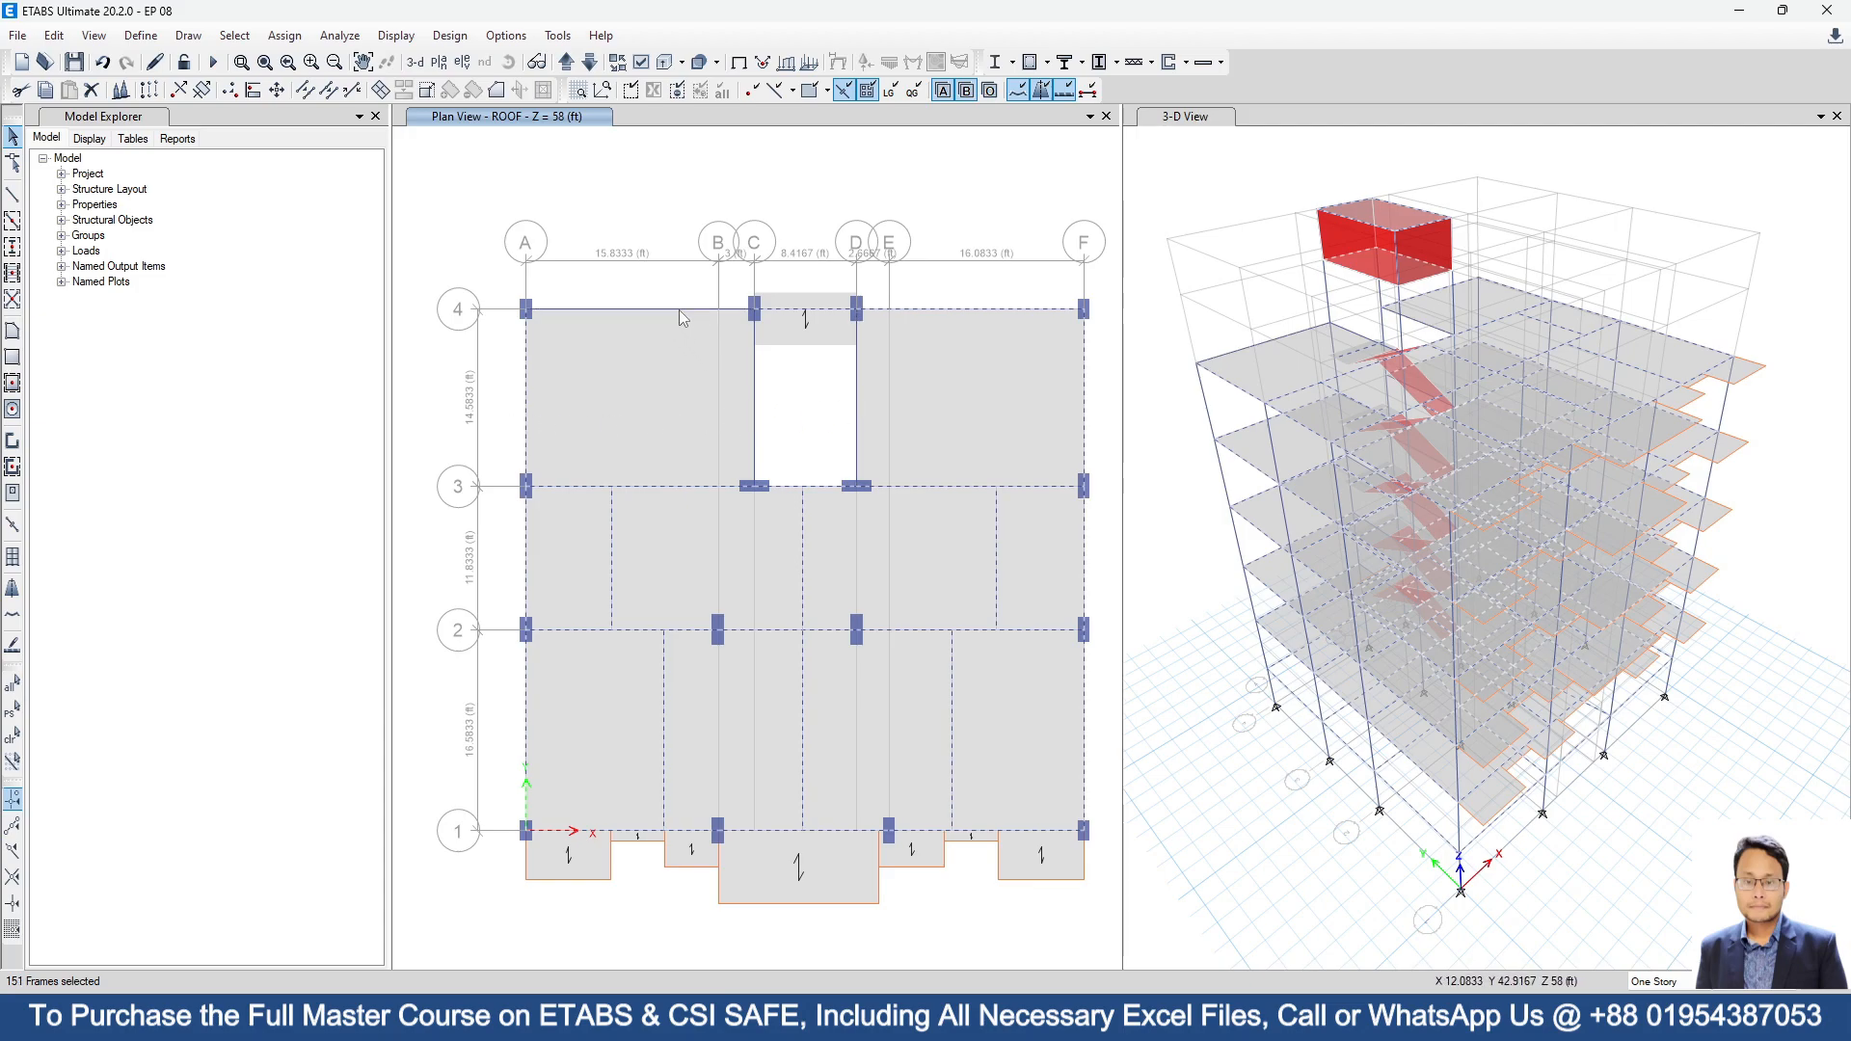
pyautogui.click(903, 309)
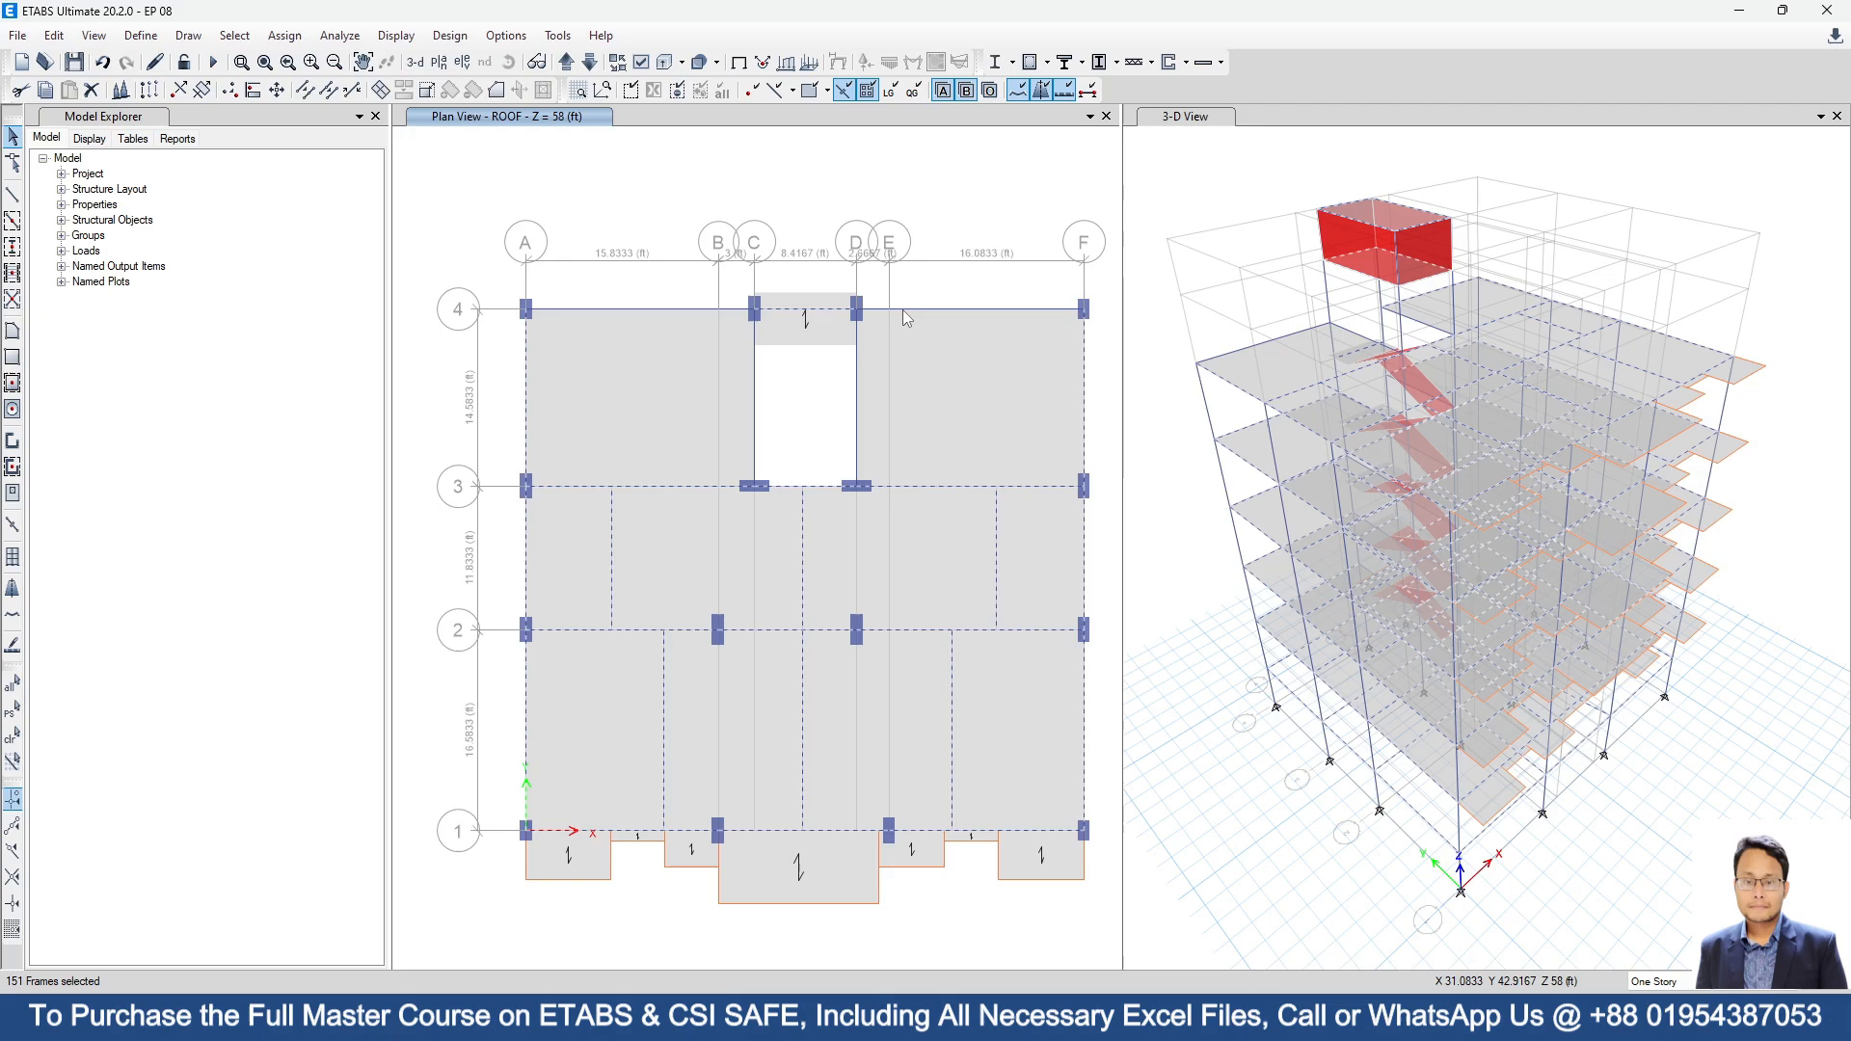
pyautogui.click(1087, 553)
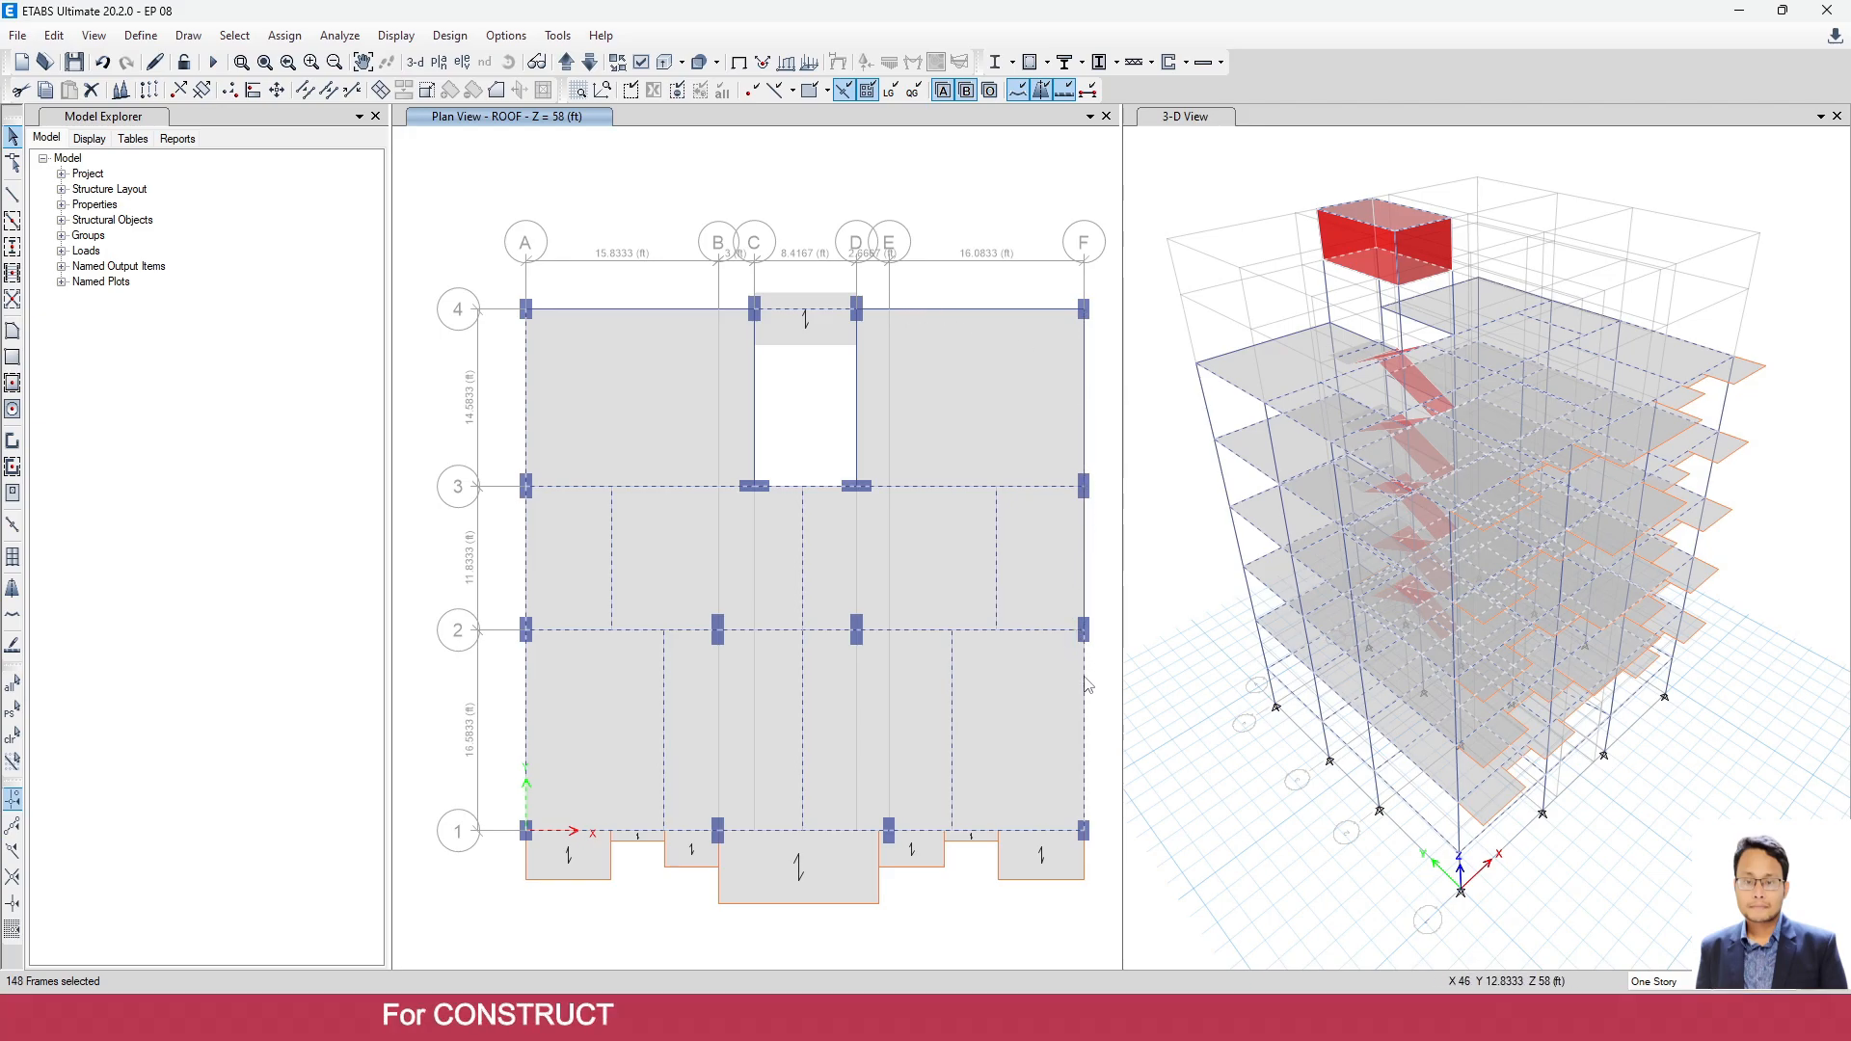
pyautogui.click(1087, 708)
pyautogui.click(1058, 828)
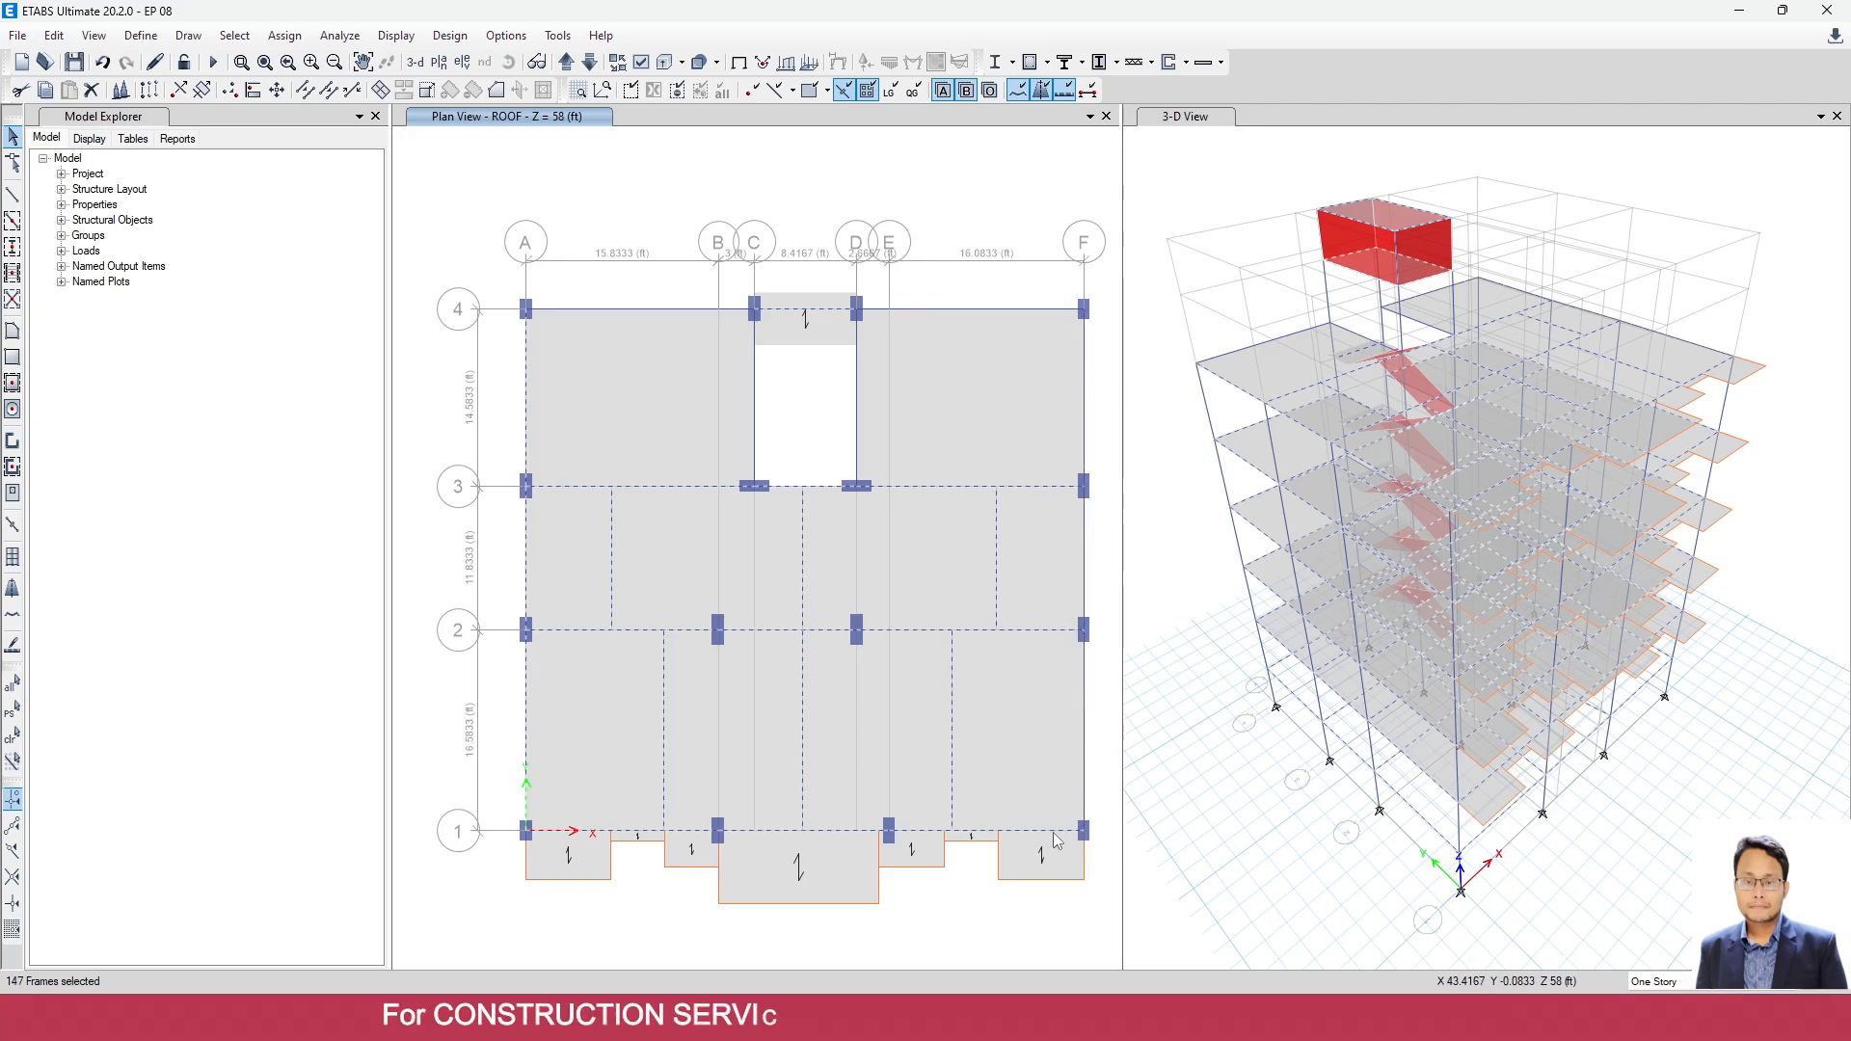
pyautogui.click(952, 715)
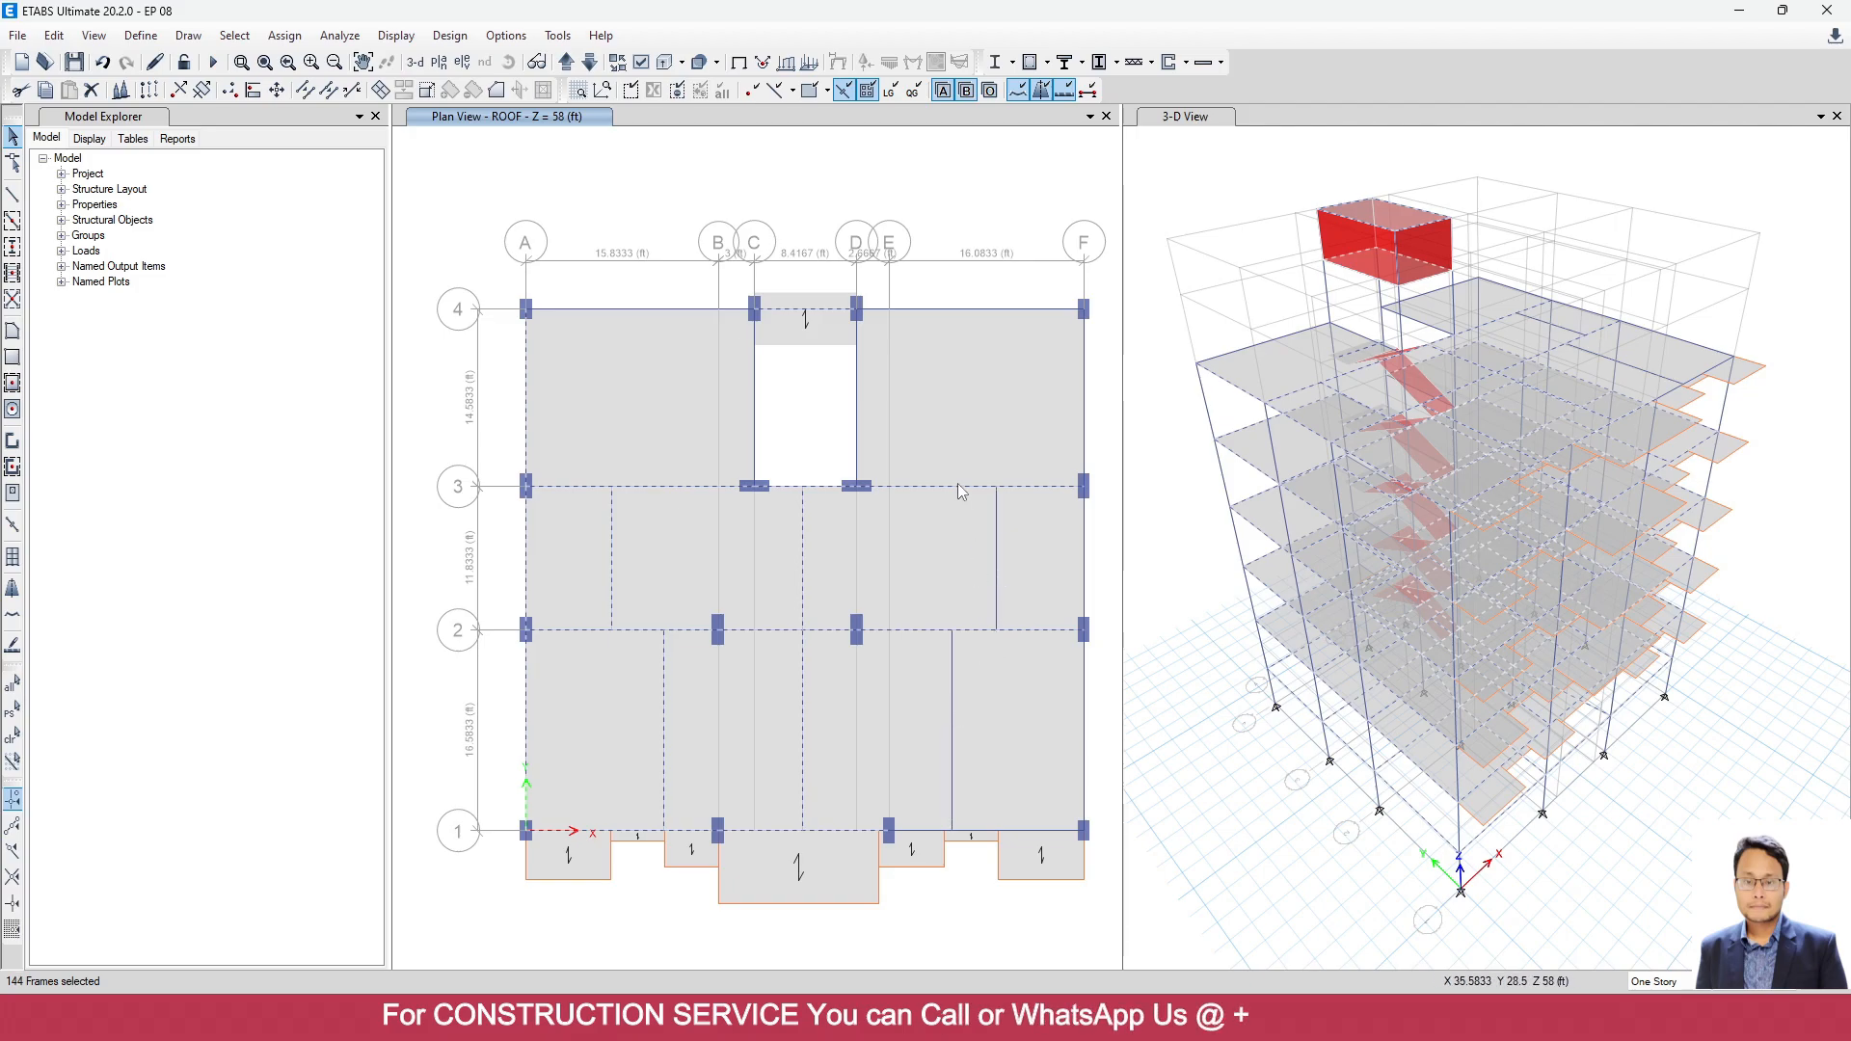
pyautogui.click(804, 554)
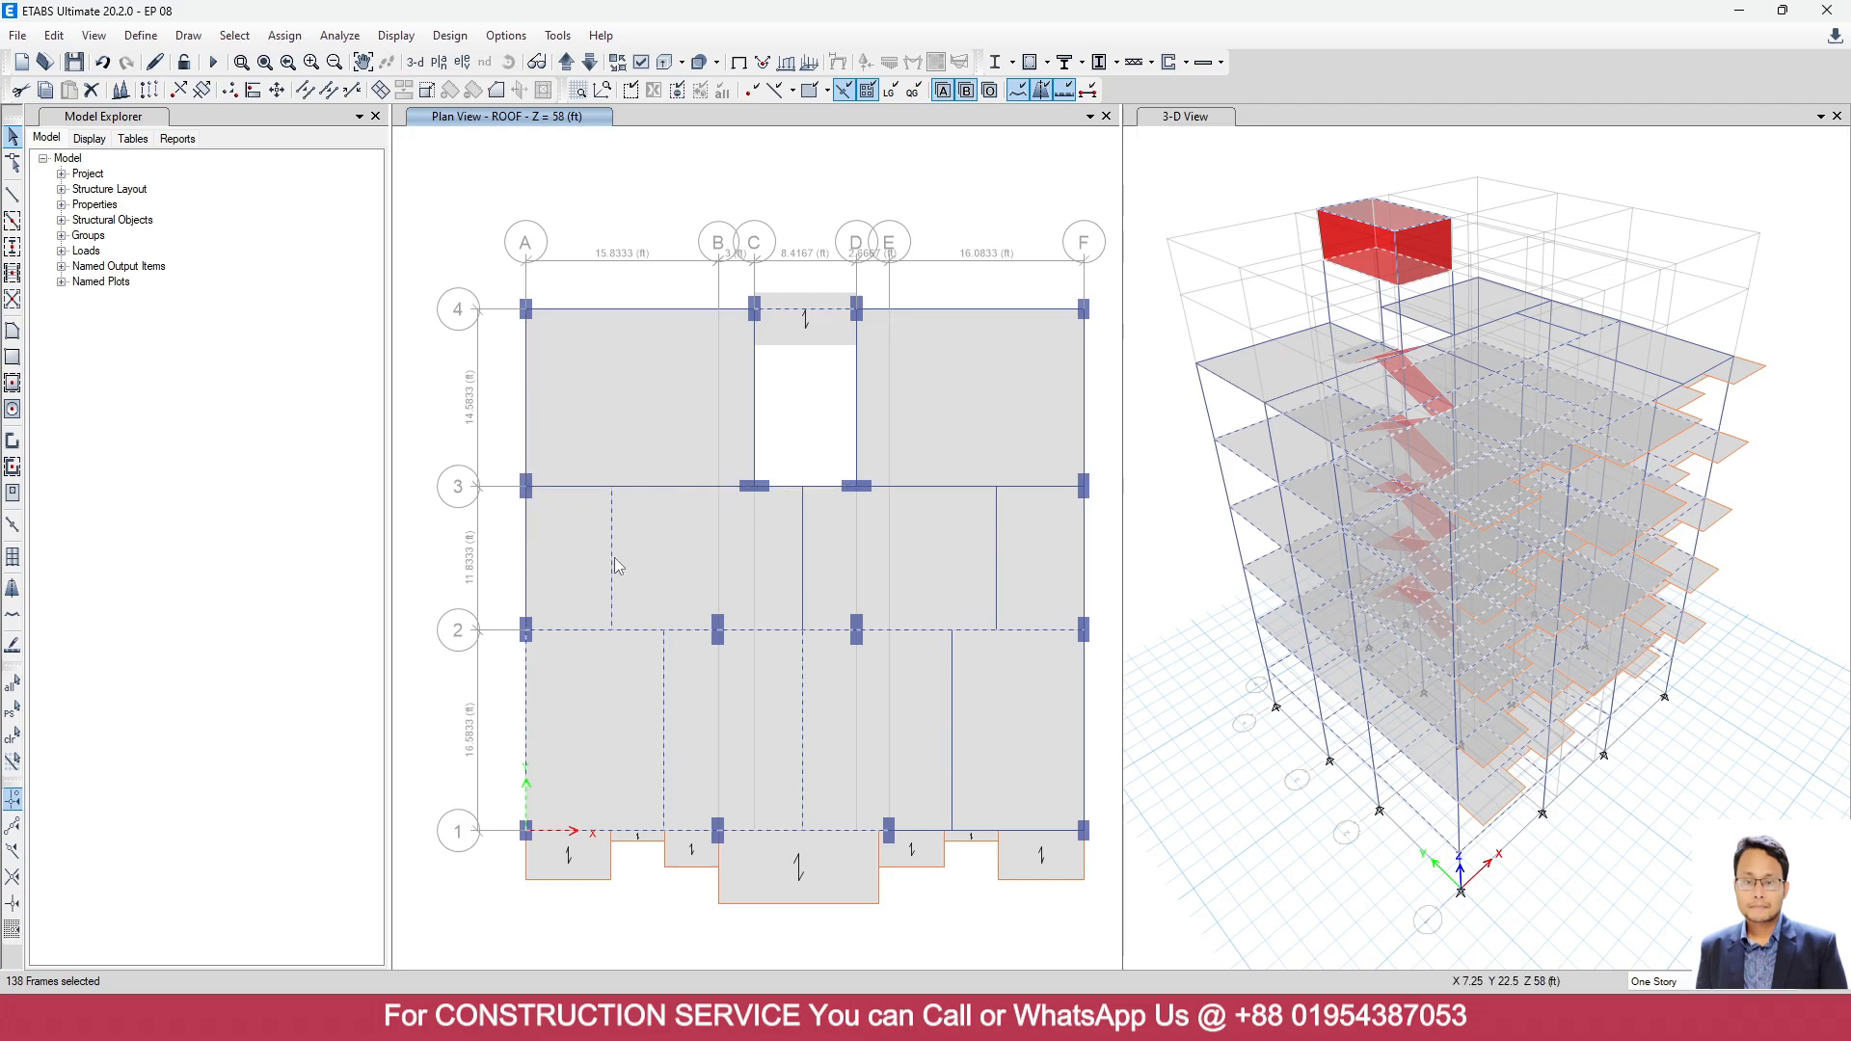
pyautogui.click(527, 698)
pyautogui.click(634, 631)
pyautogui.click(758, 631)
pyautogui.click(794, 631)
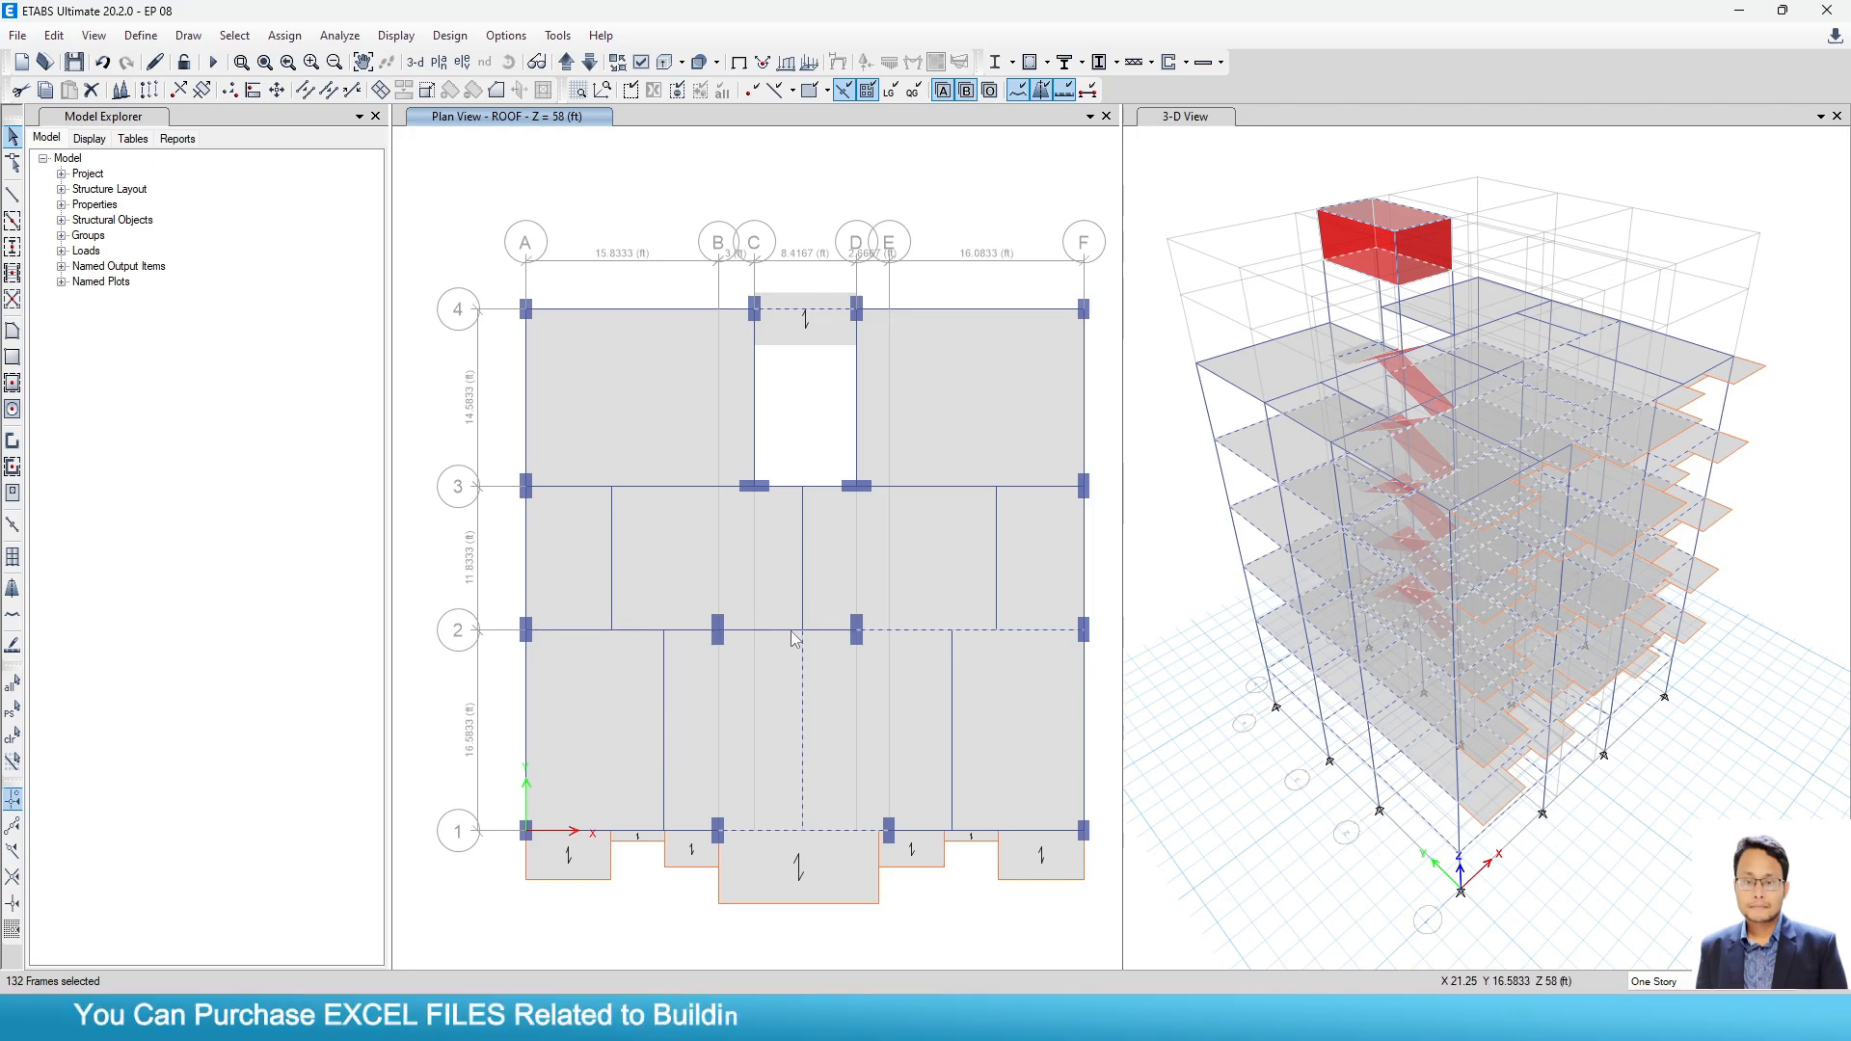
pyautogui.click(804, 669)
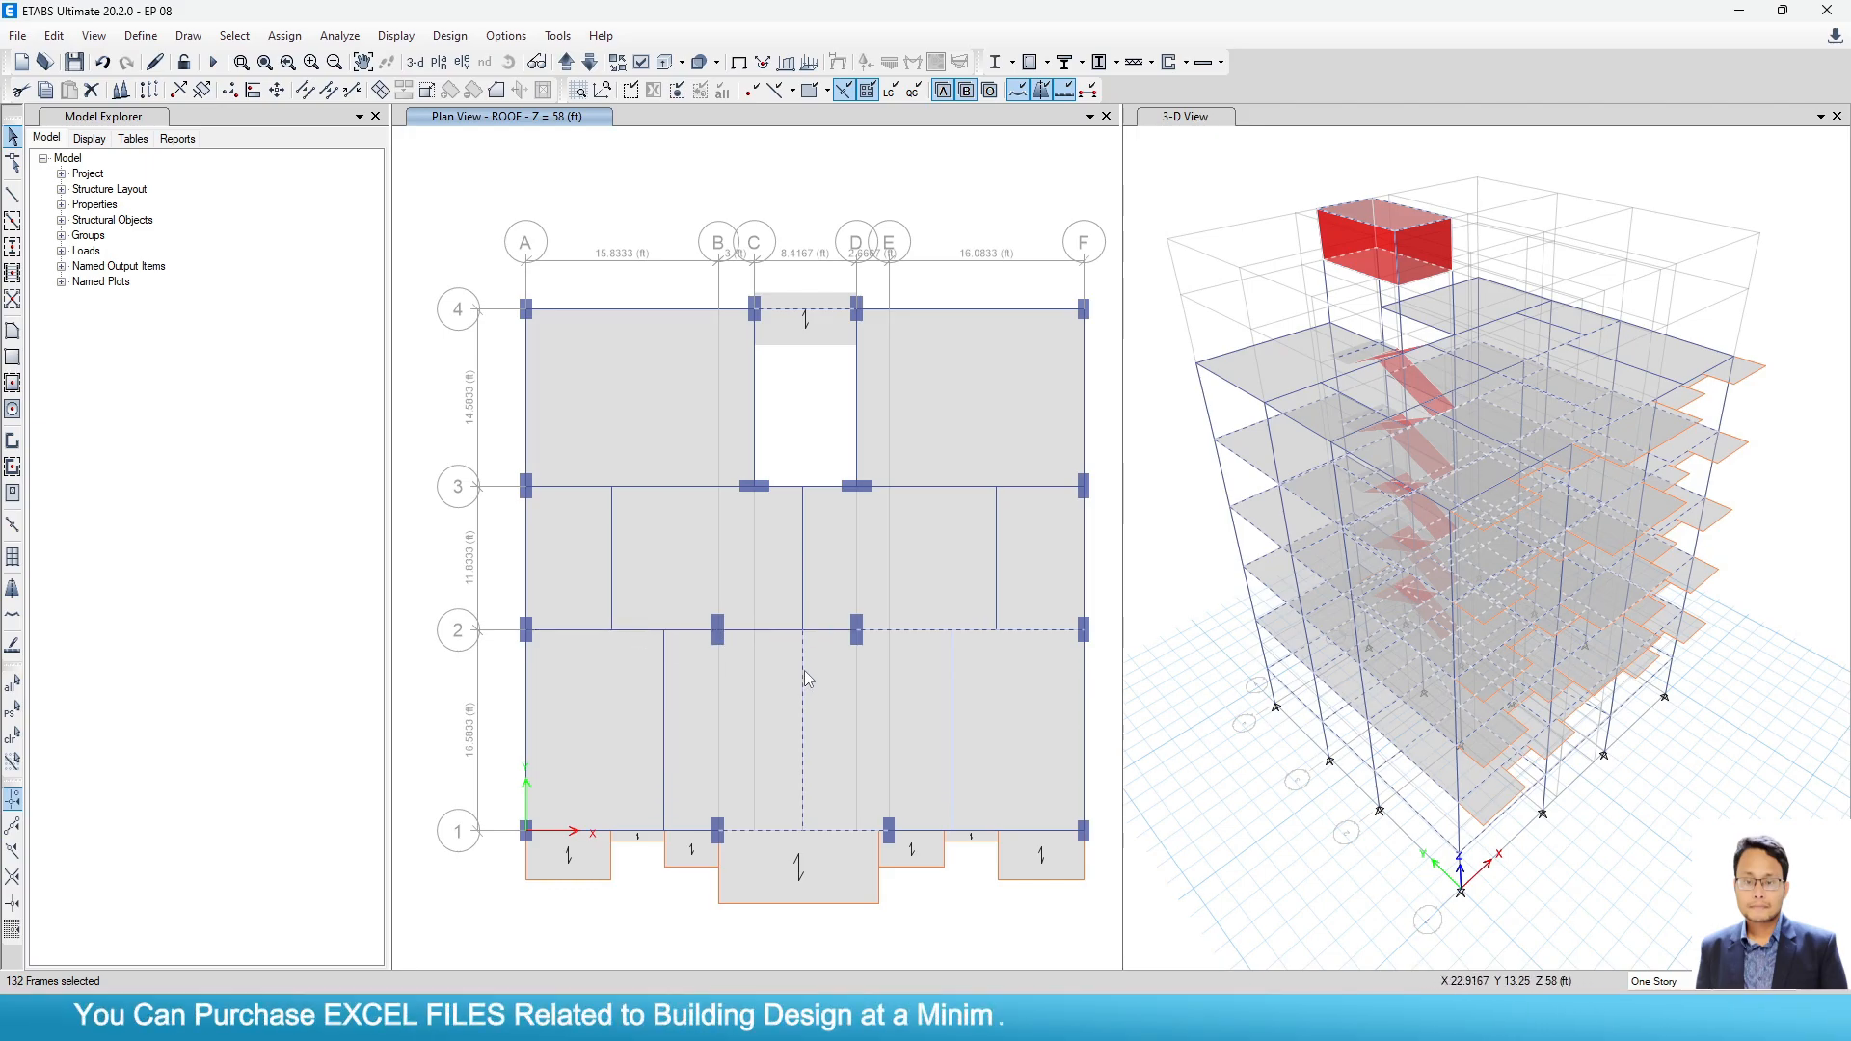
pyautogui.click(926, 630)
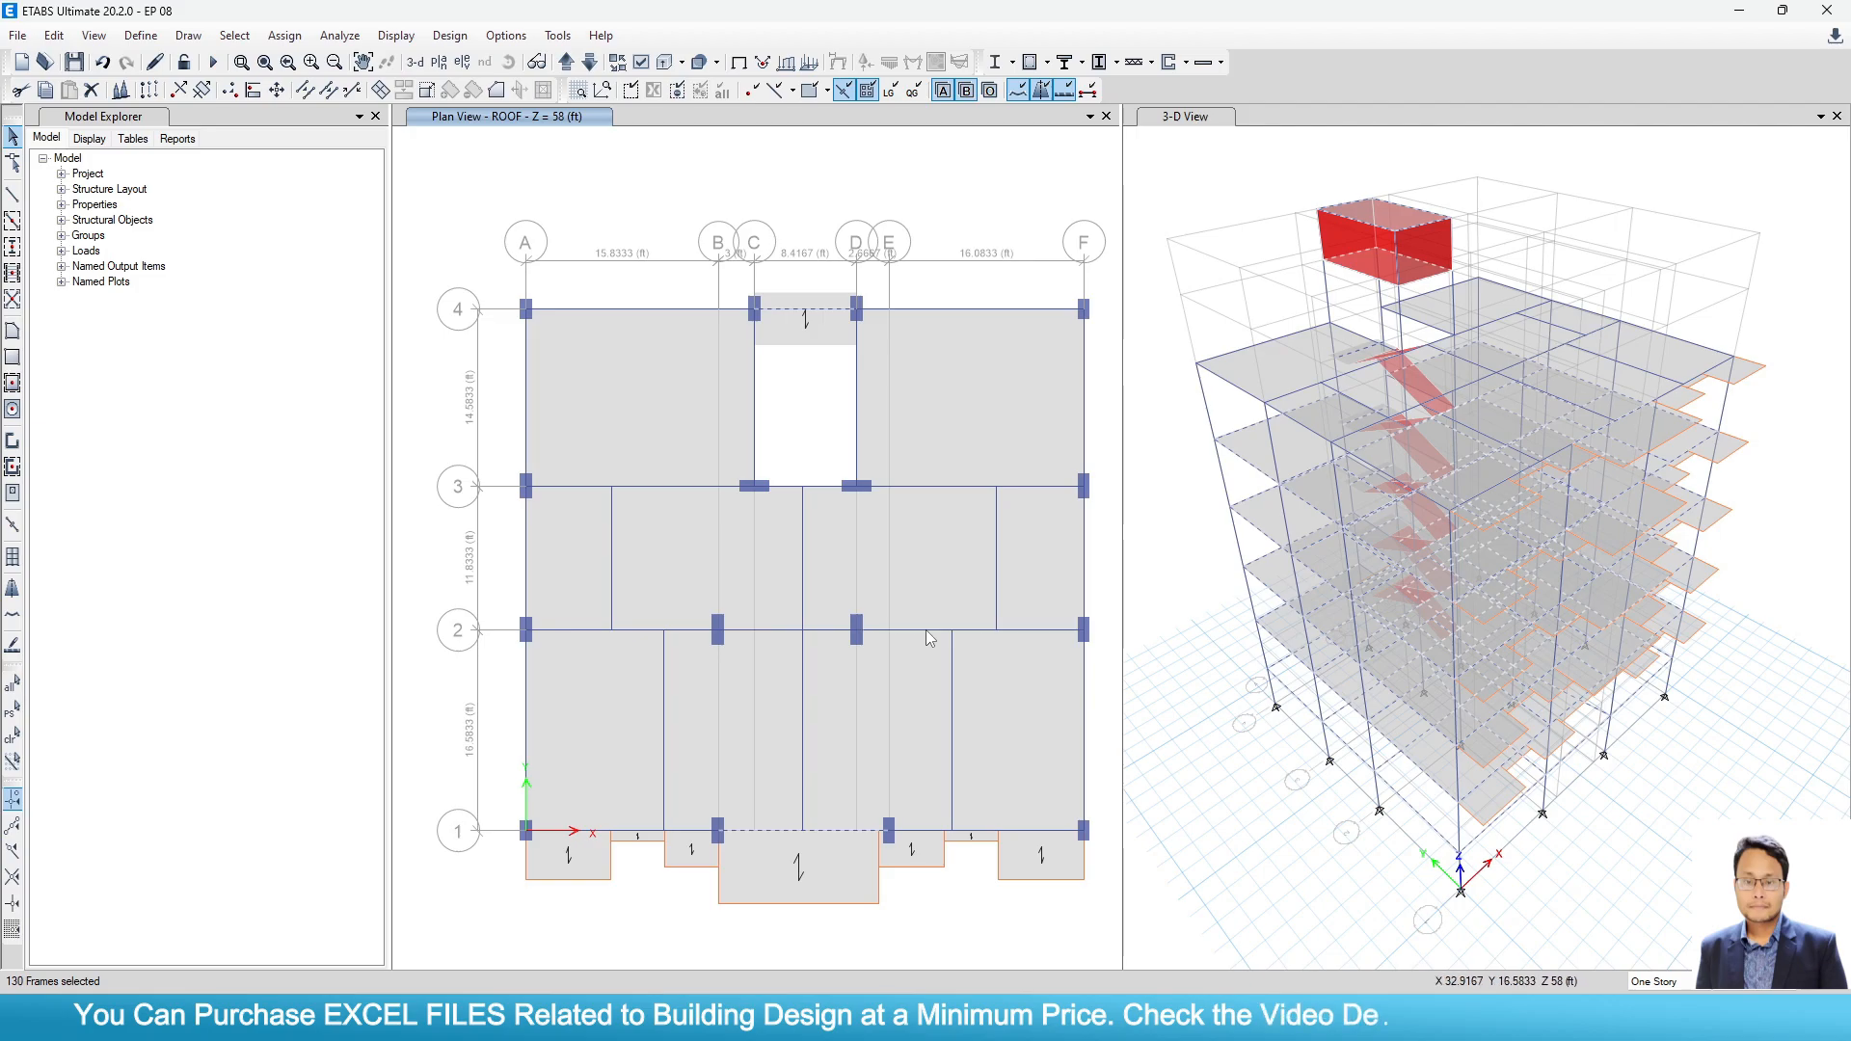
pyautogui.click(824, 831)
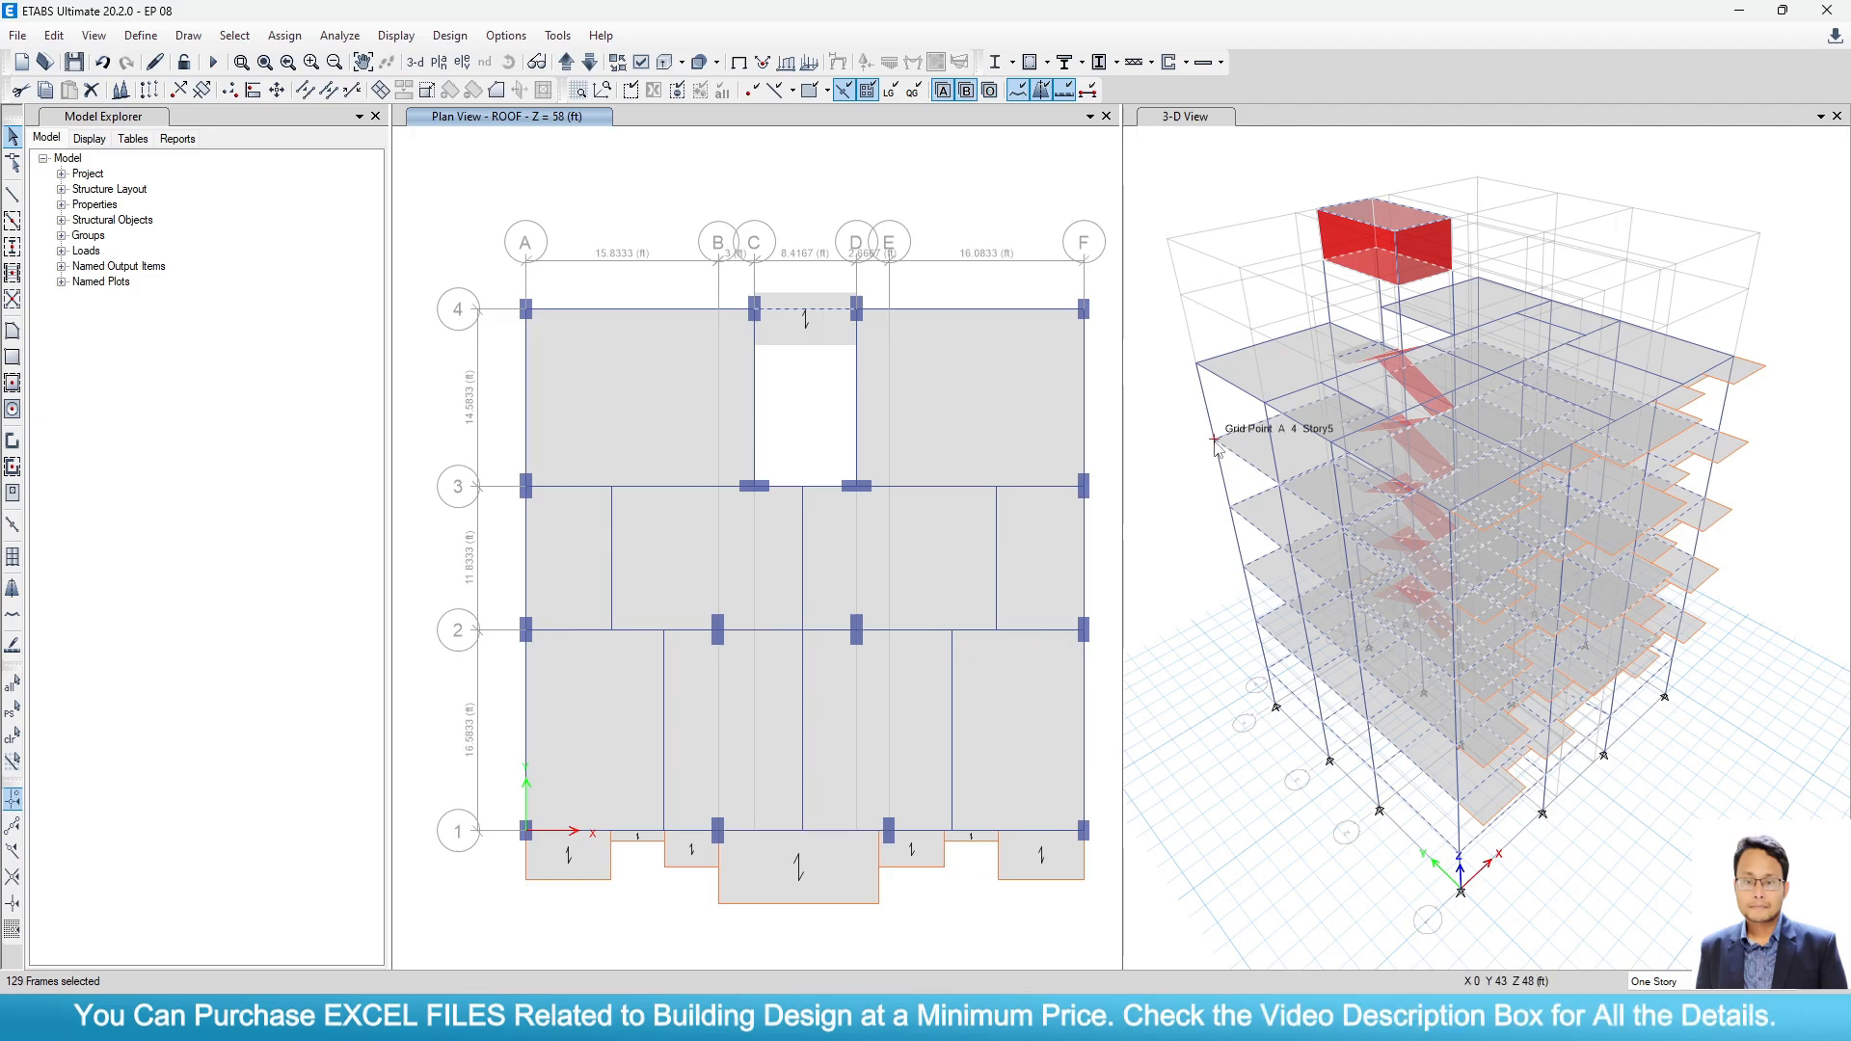
# Start a distributed frame load assignment for the selected beams and choose the WL load pattern.
pyautogui.click(286, 36)
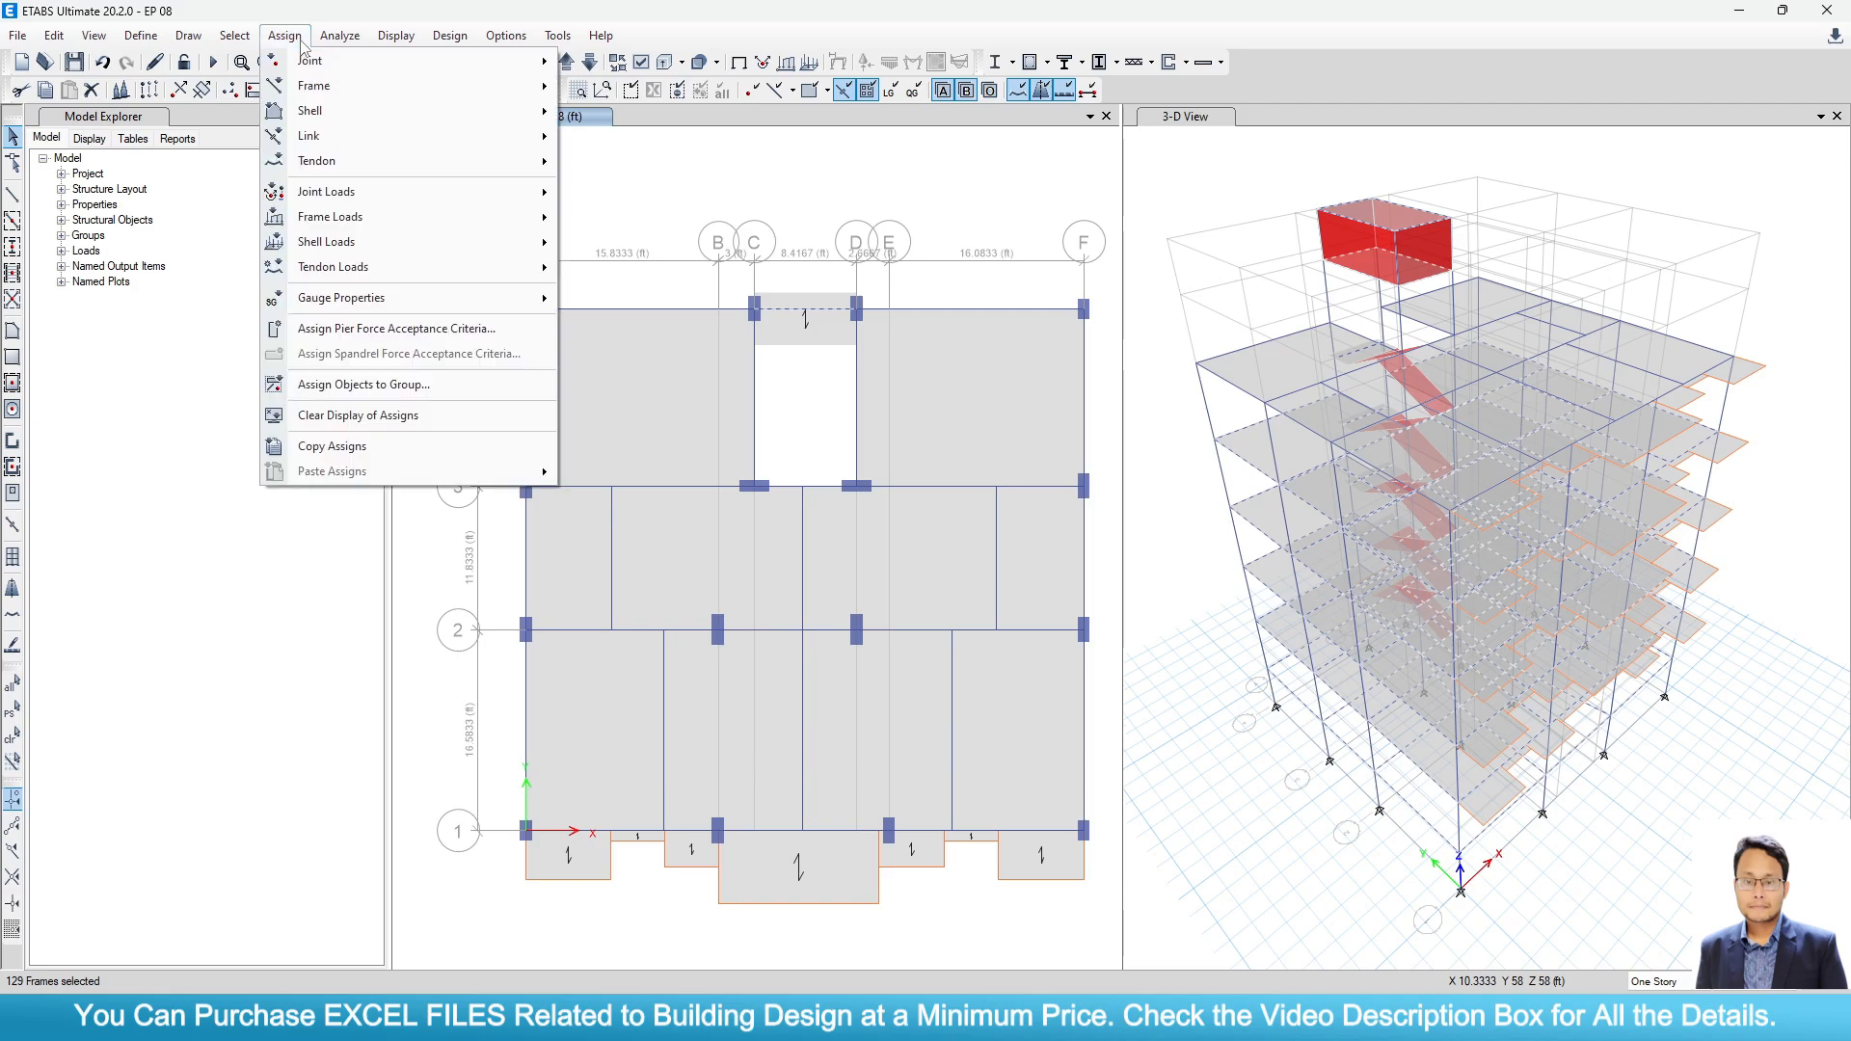
pyautogui.moveTo(335, 219)
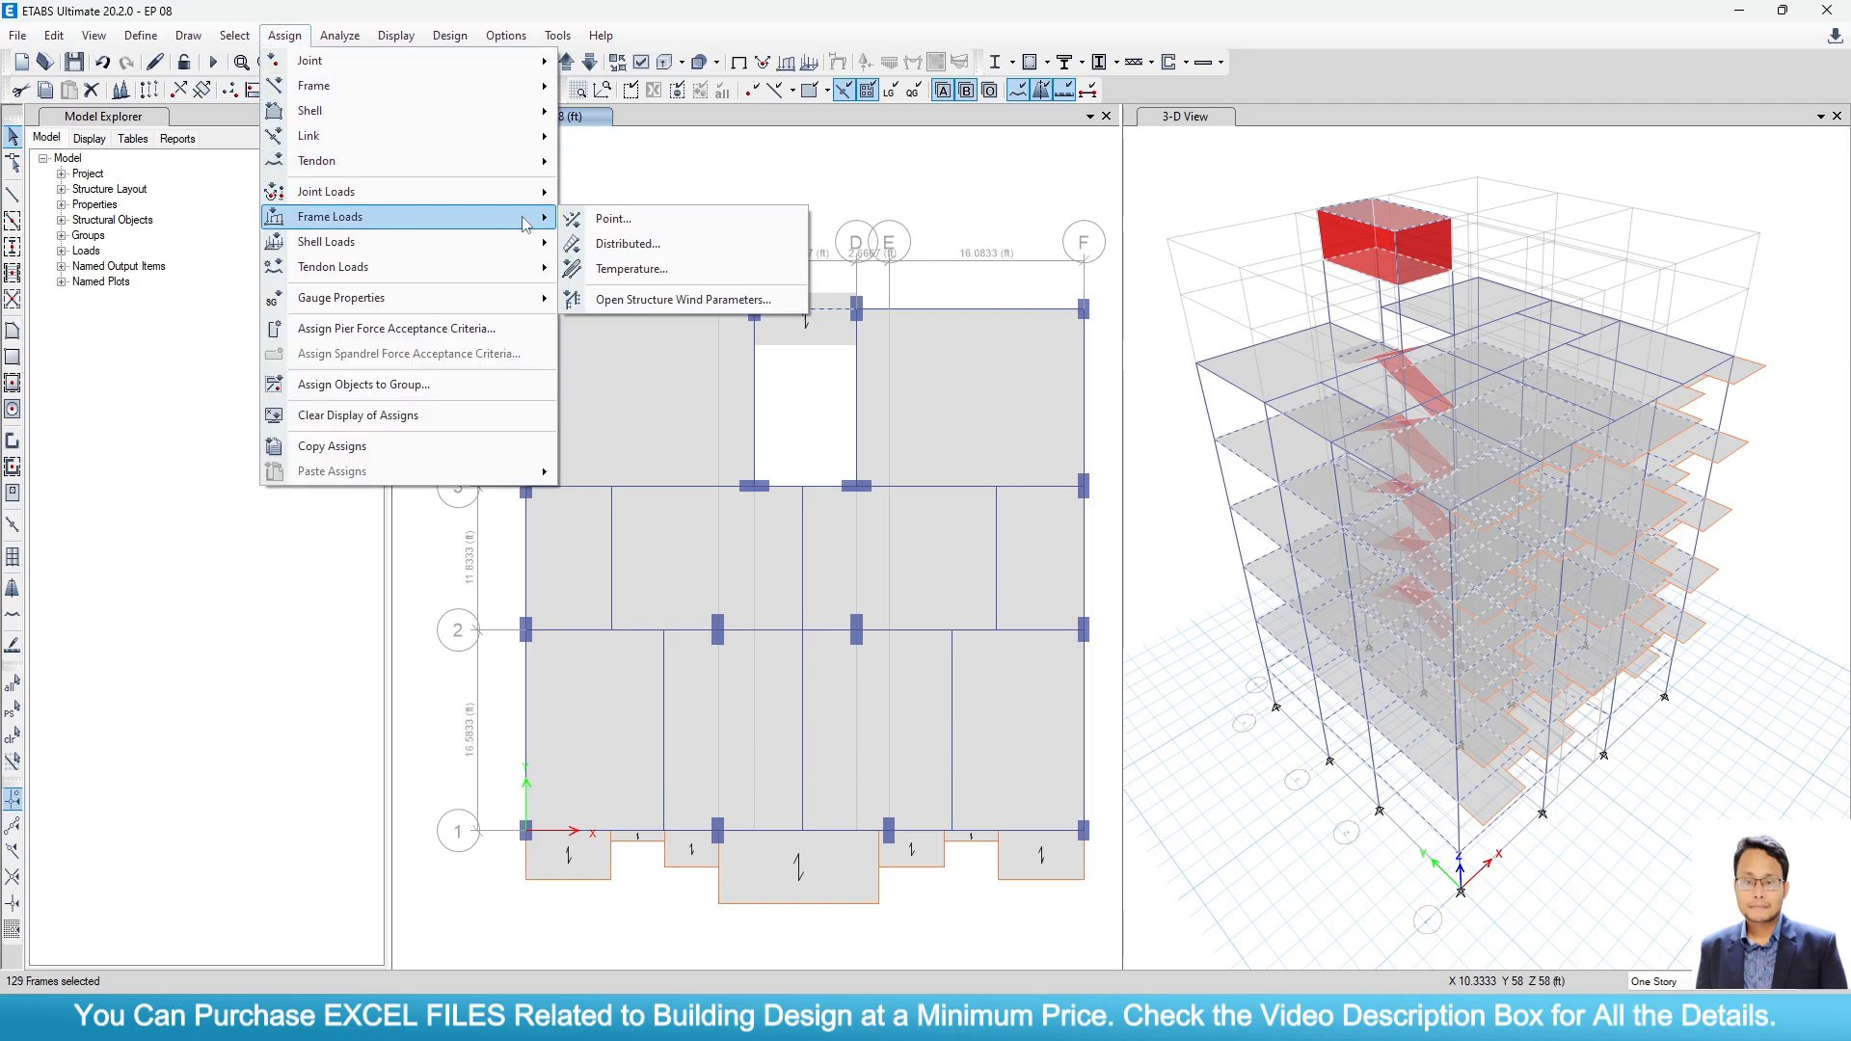
pyautogui.click(613, 244)
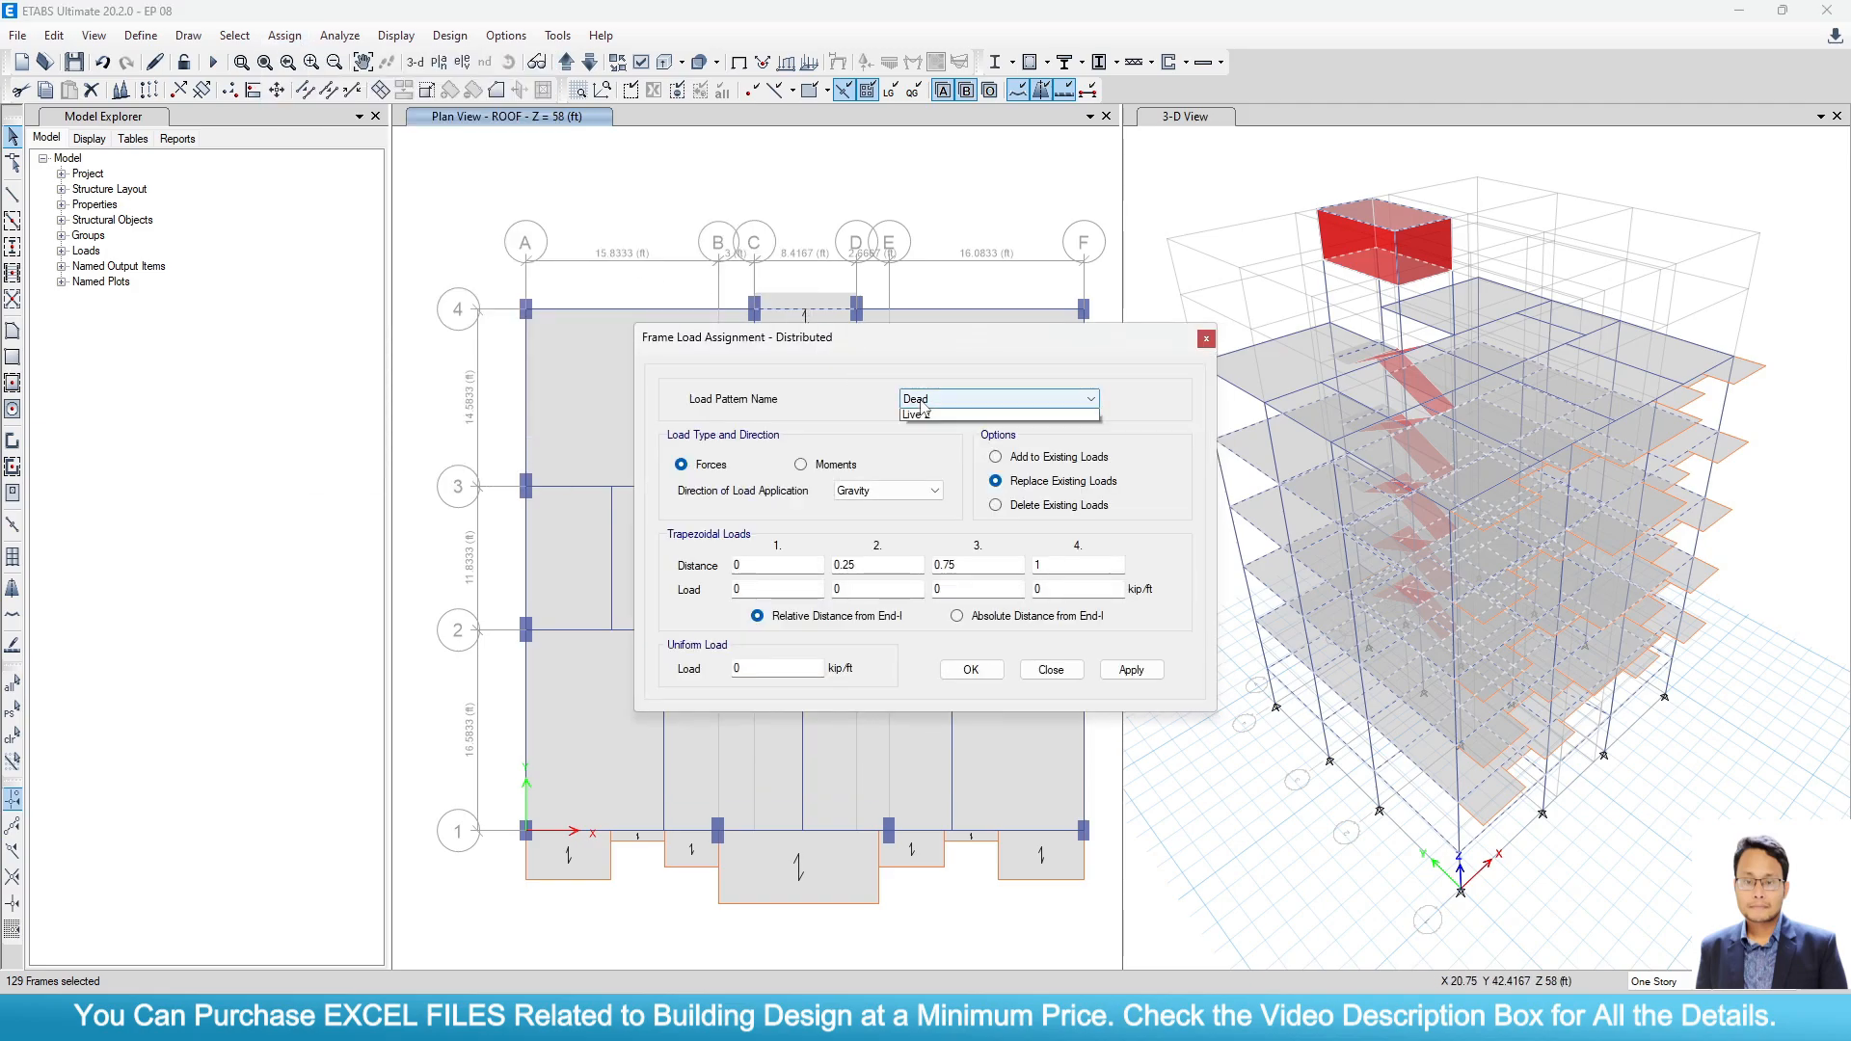
pyautogui.click(917, 399)
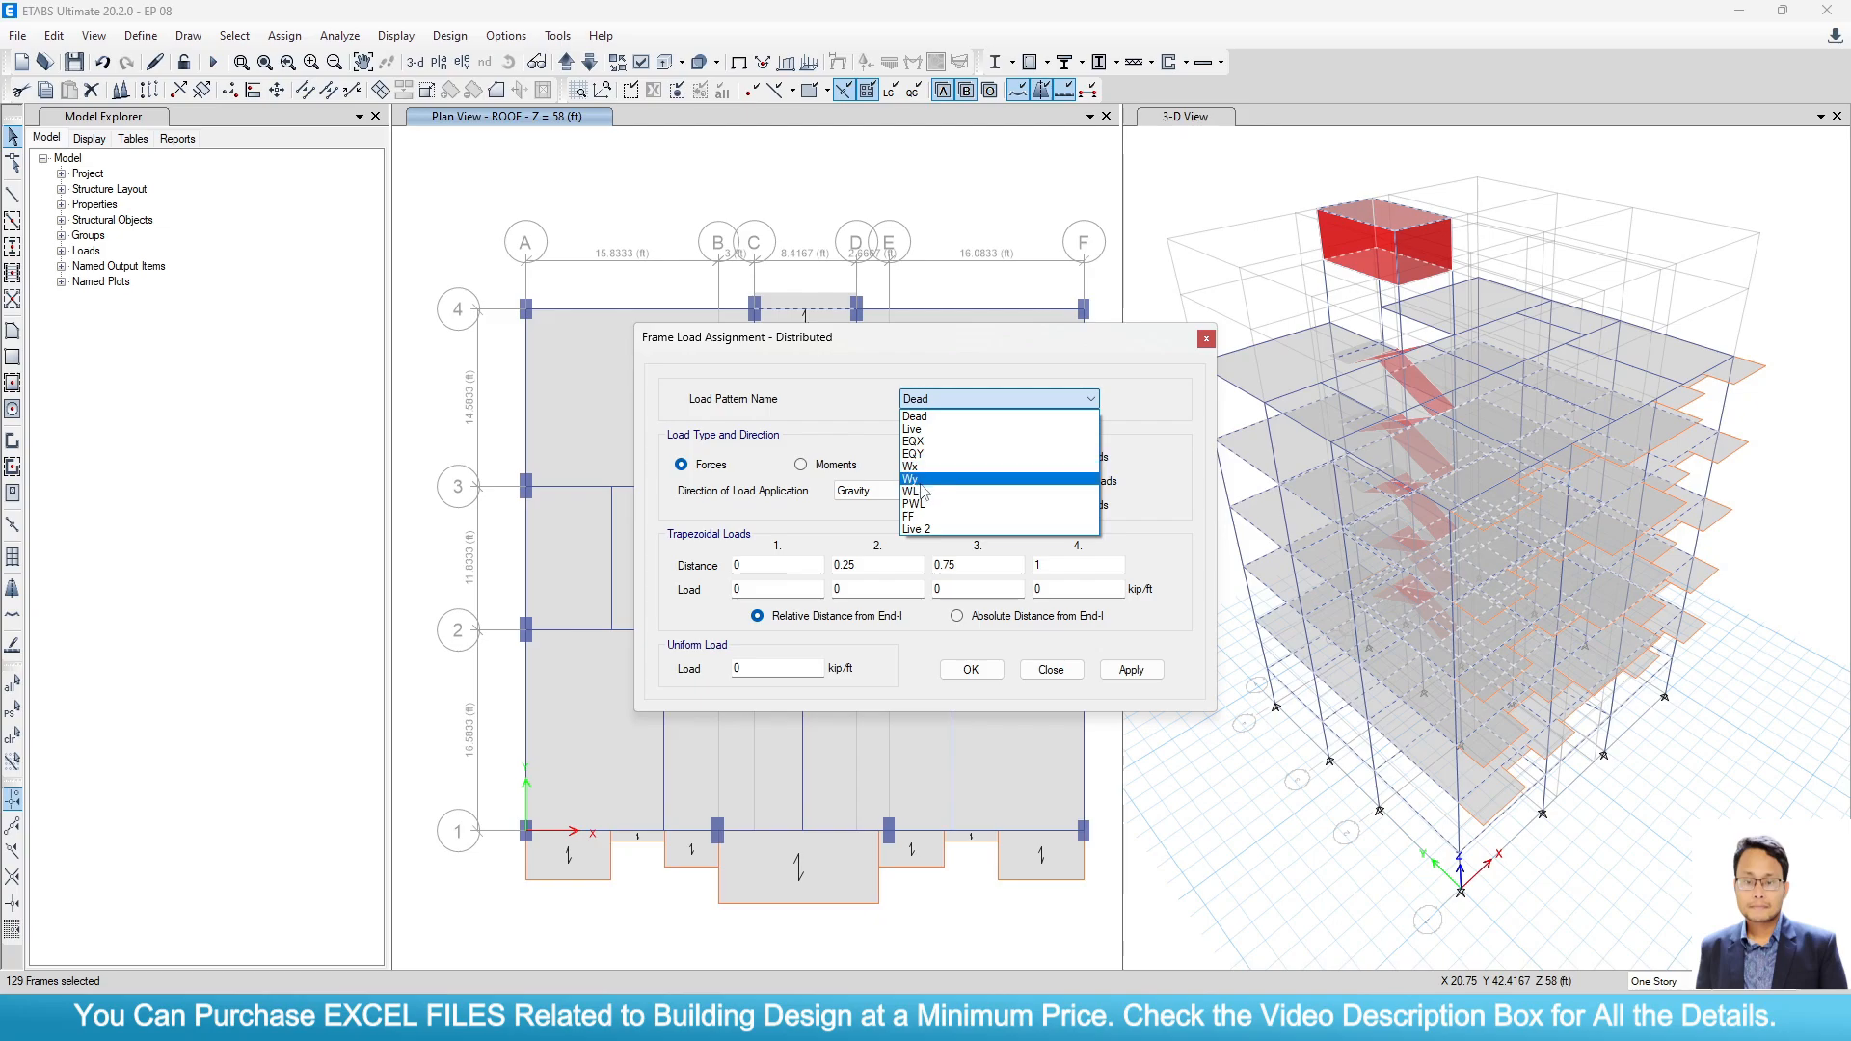
pyautogui.click(926, 491)
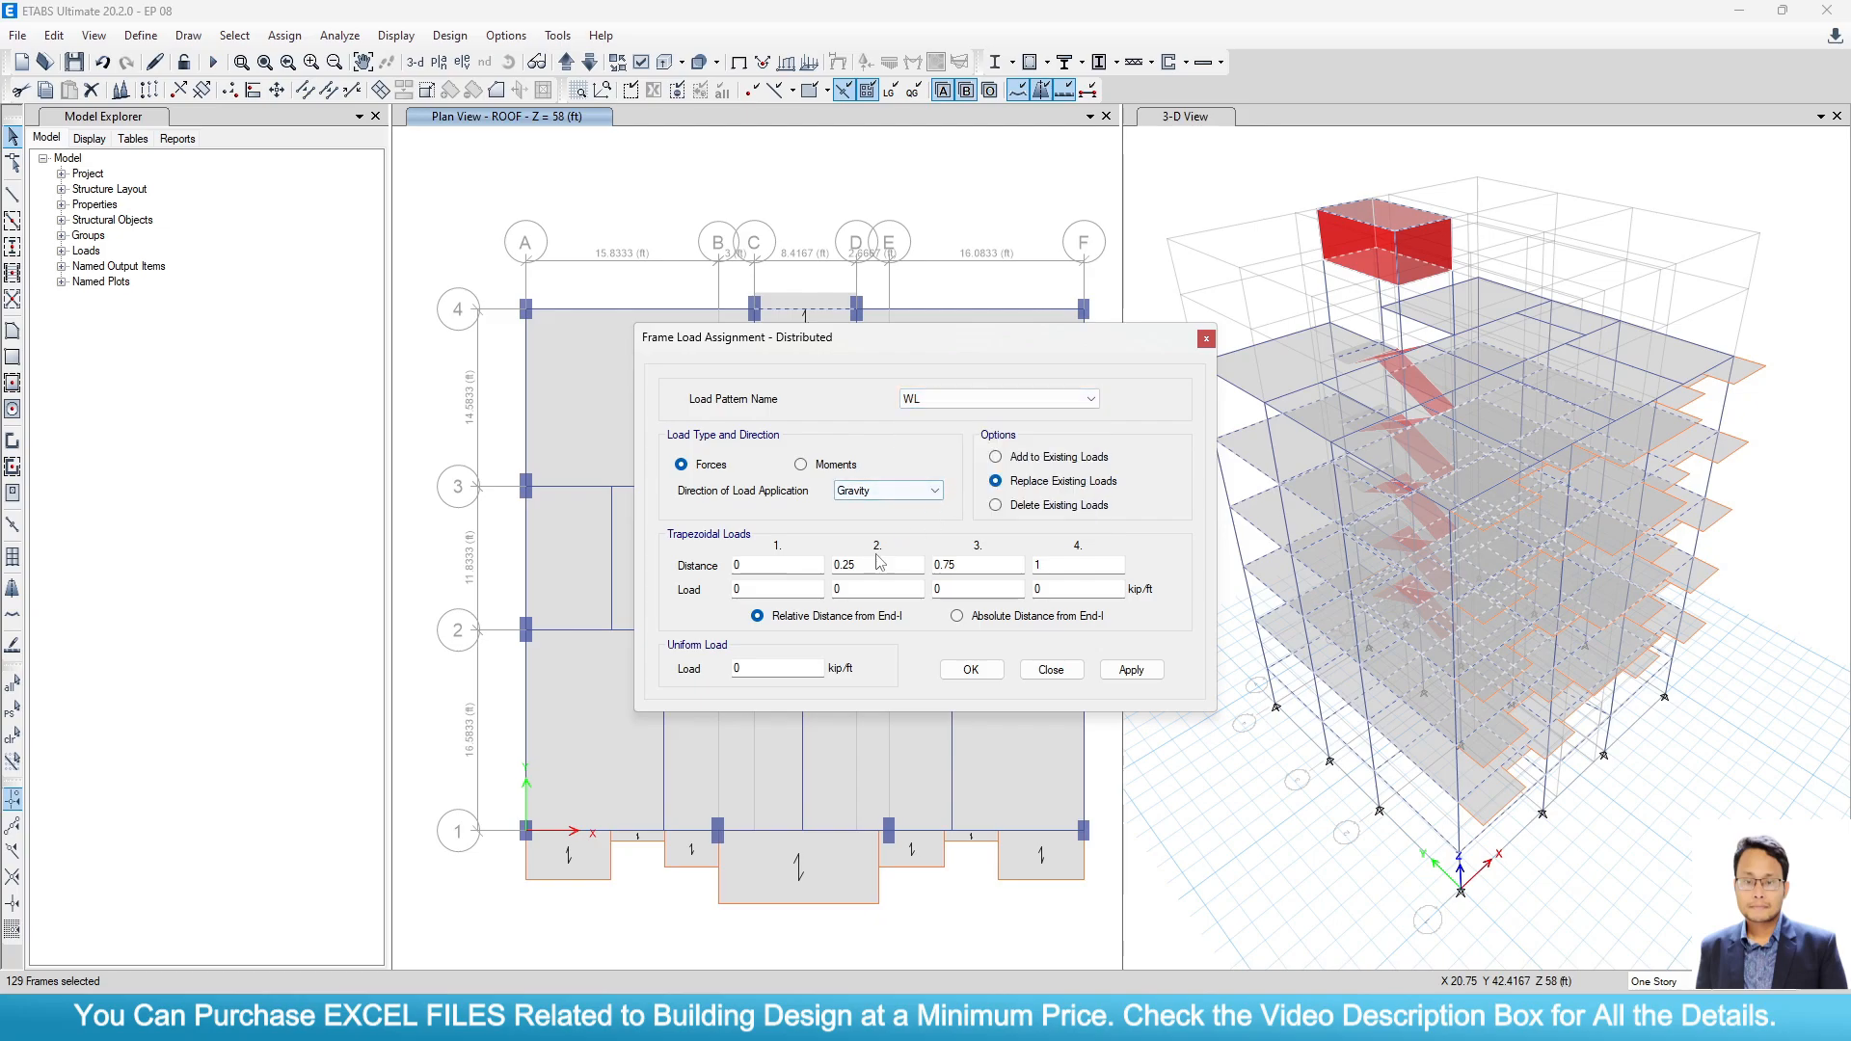
# Switch the model's display units to metric so loads are entered in kN/m.
pyautogui.click(1822, 982)
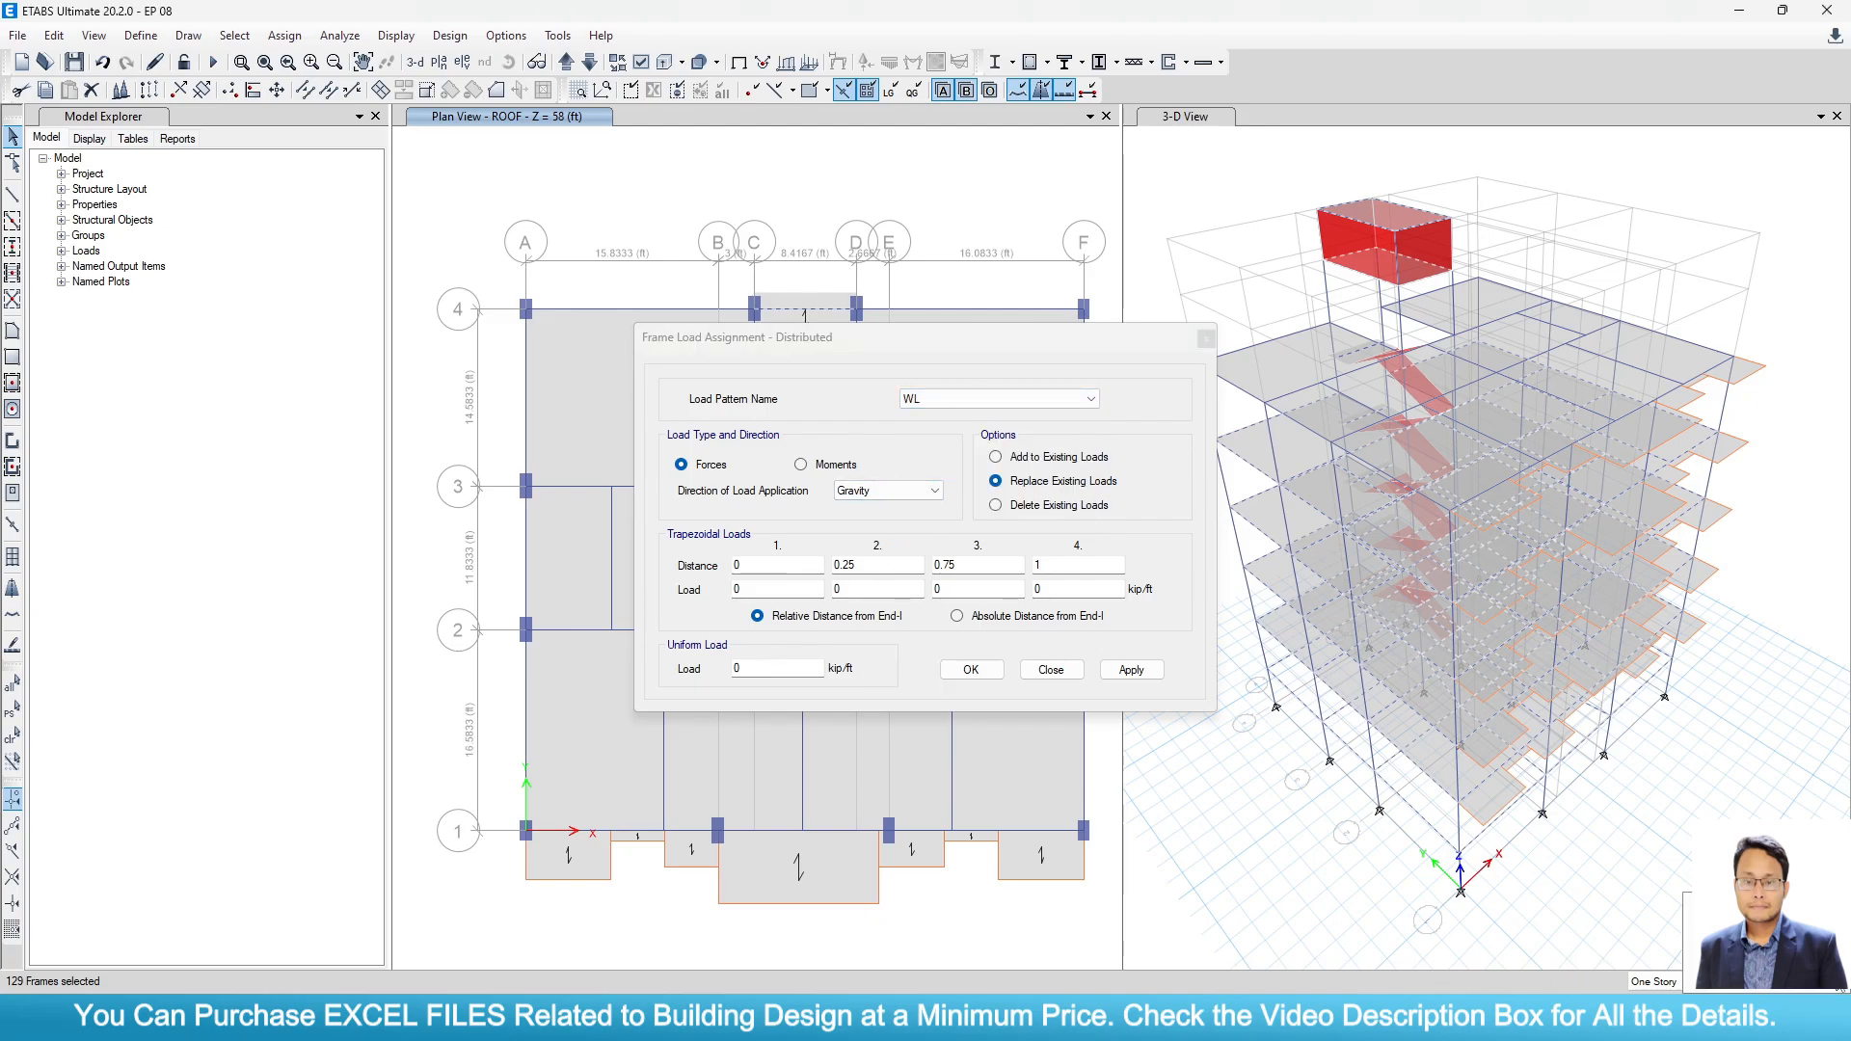
pyautogui.click(1764, 924)
pyautogui.click(963, 343)
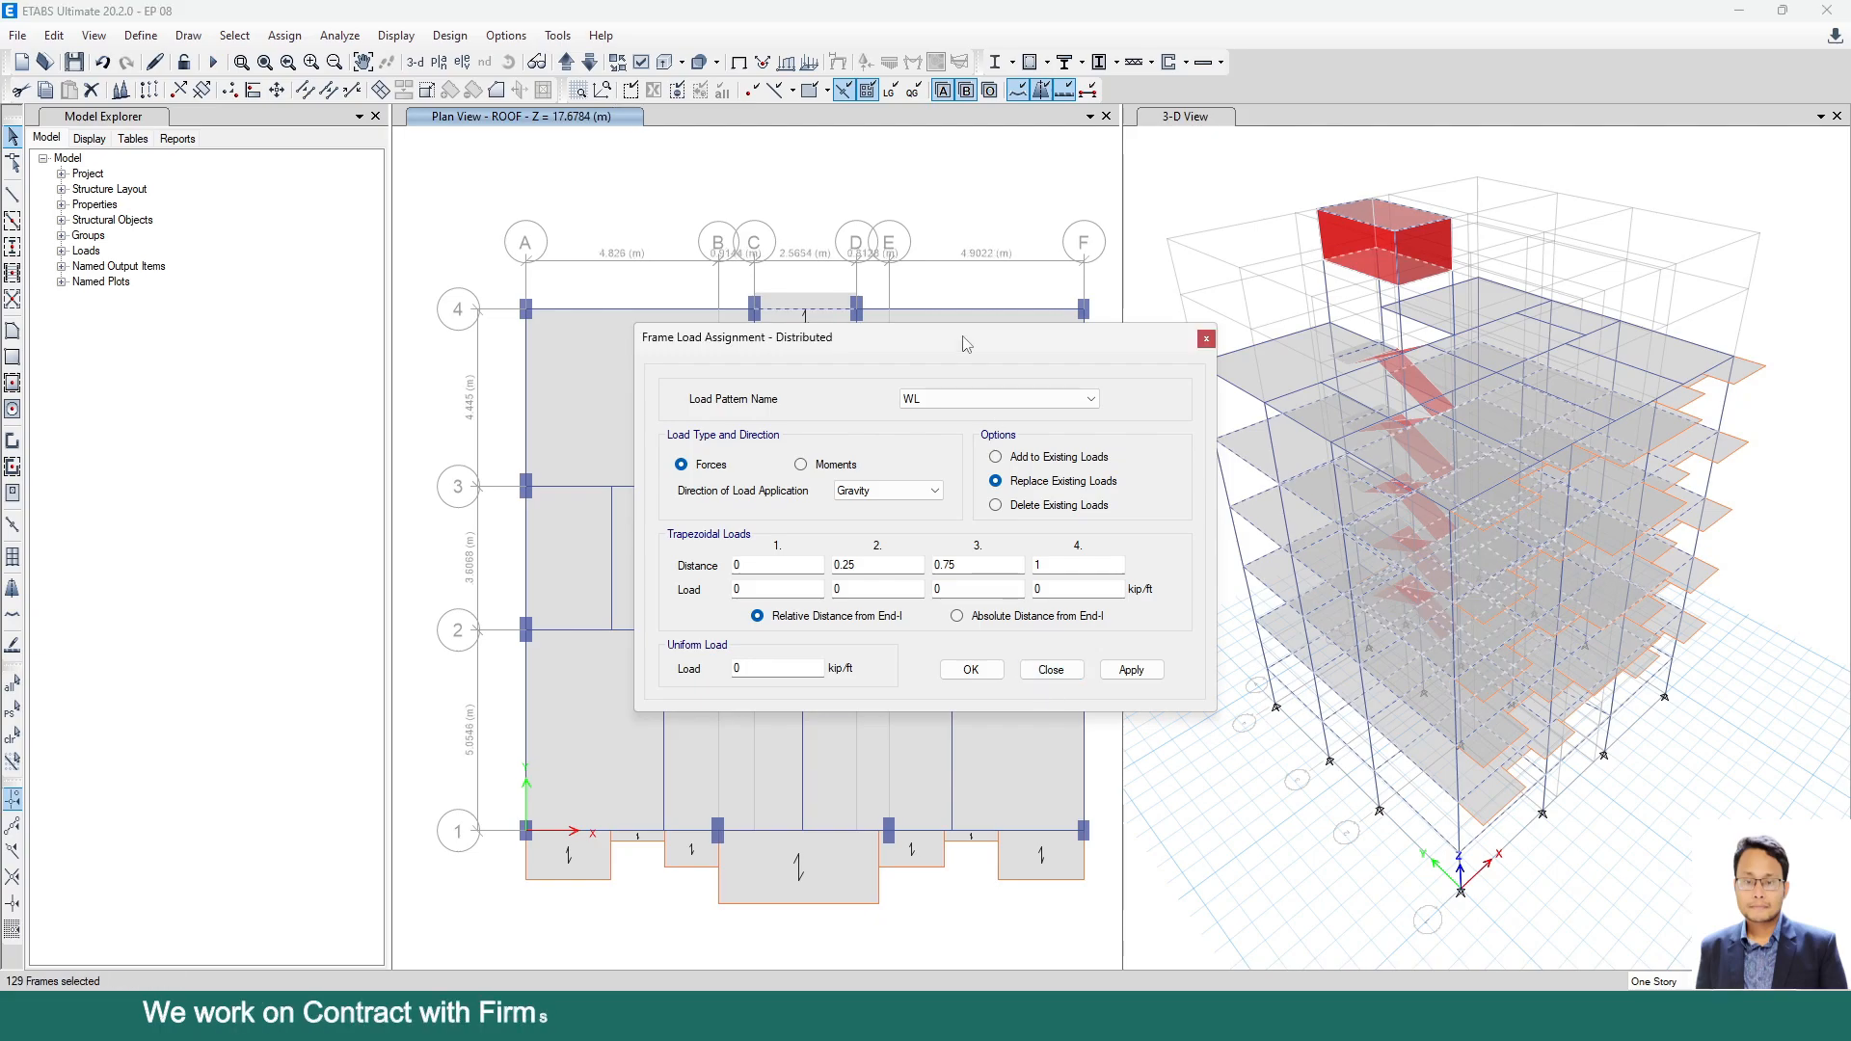
# Switch to the calculator and multiply the previously calculated wall load by 0.8.
pyautogui.click(1287, 1018)
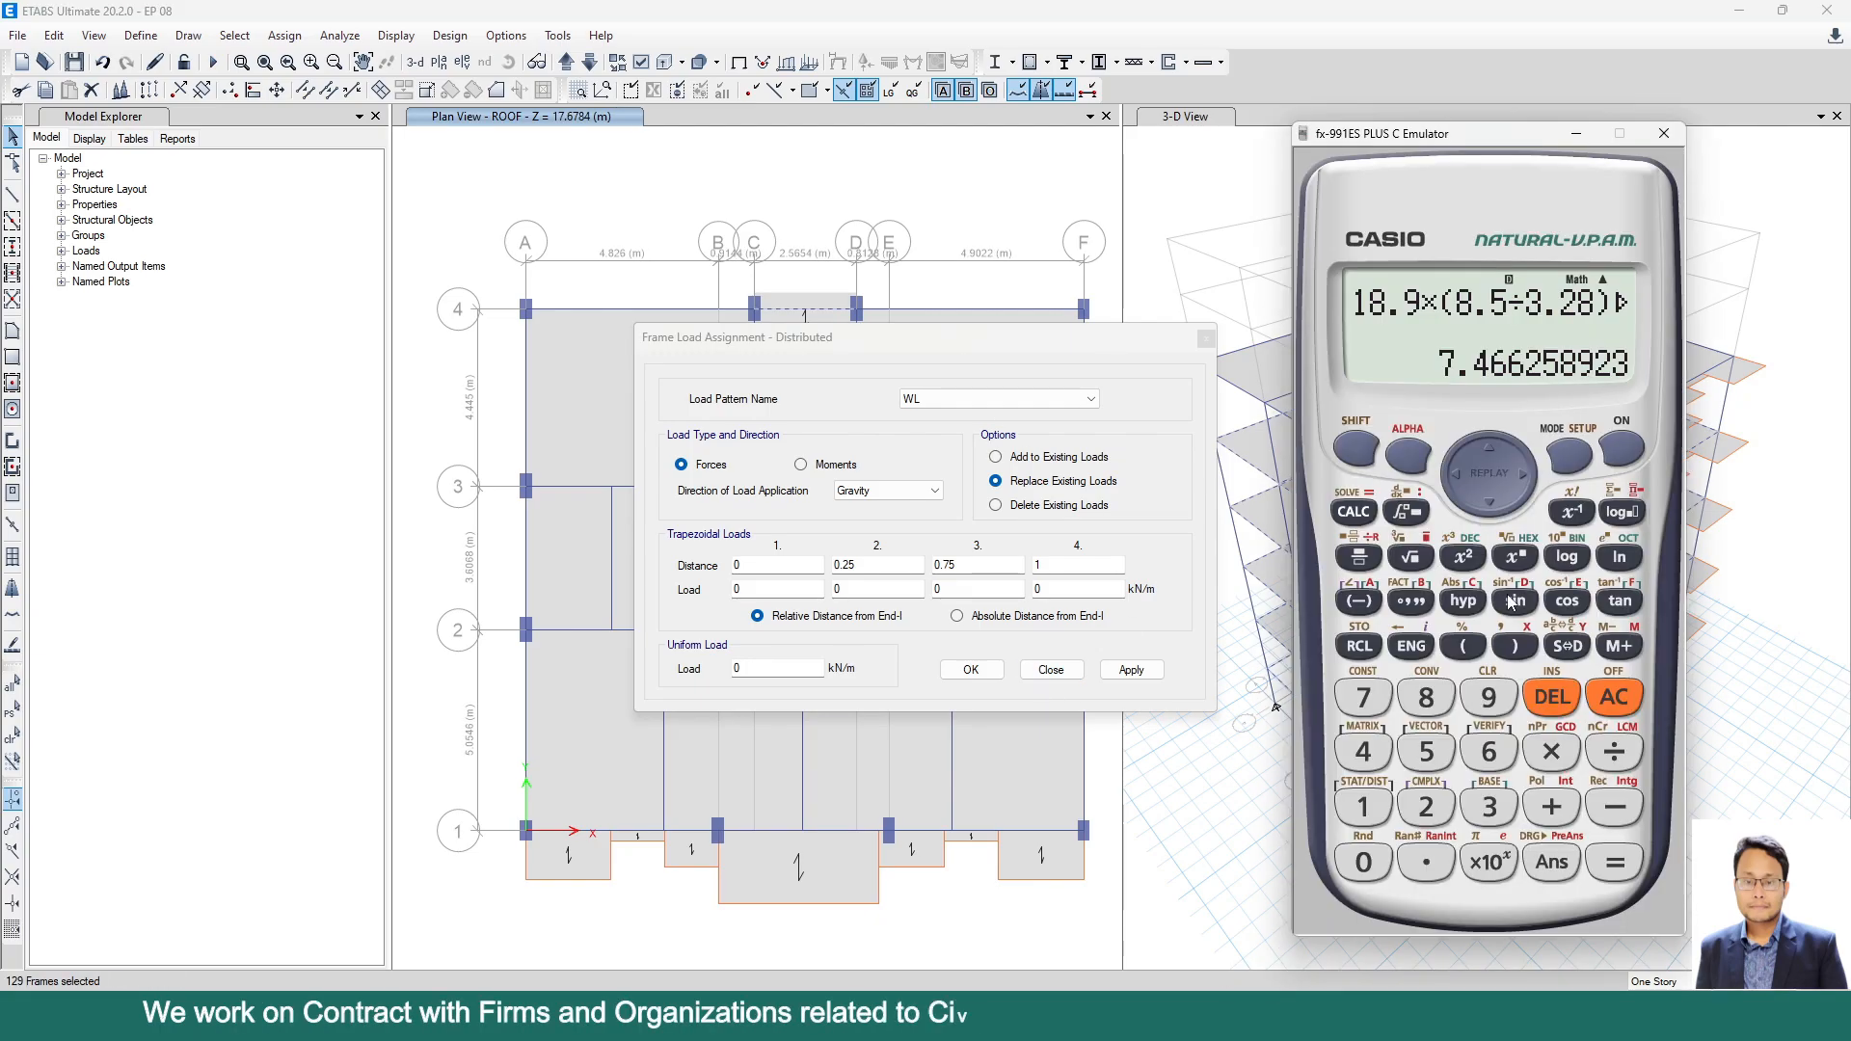
pyautogui.click(1551, 751)
pyautogui.click(1426, 861)
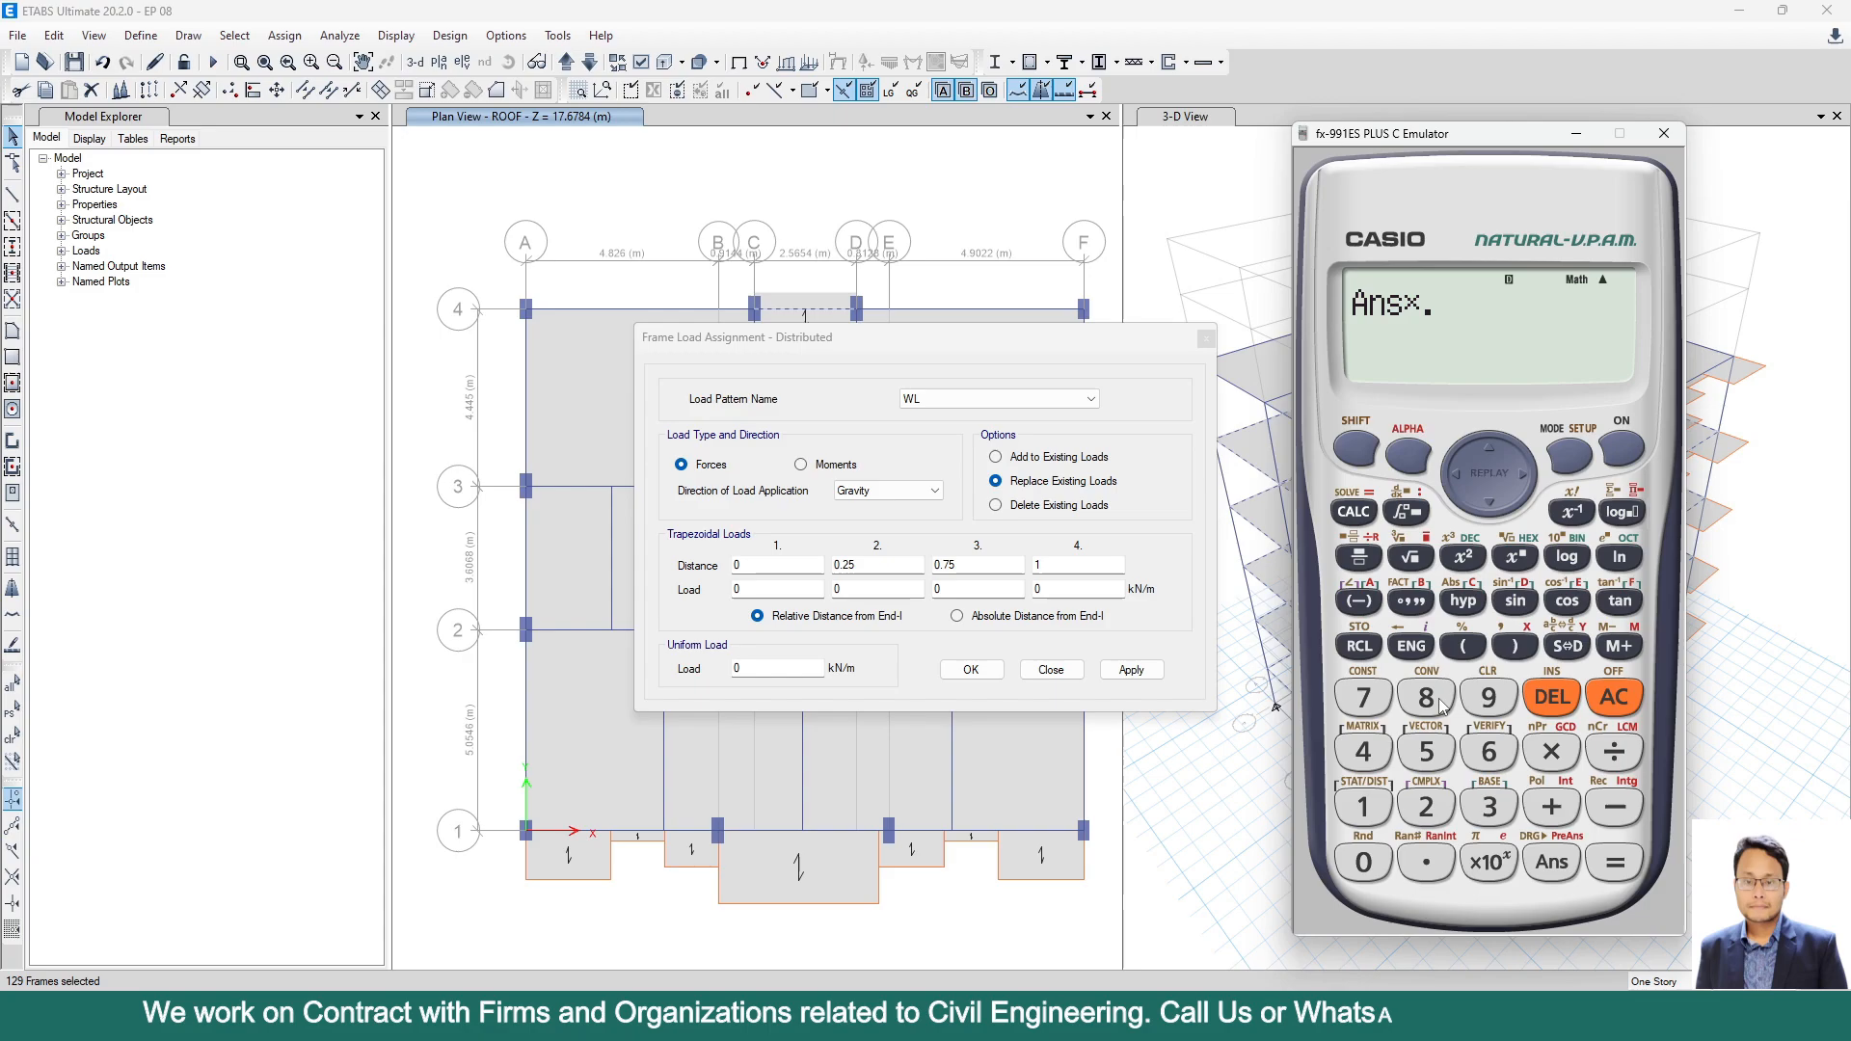
pyautogui.click(1437, 699)
pyautogui.press('Return')
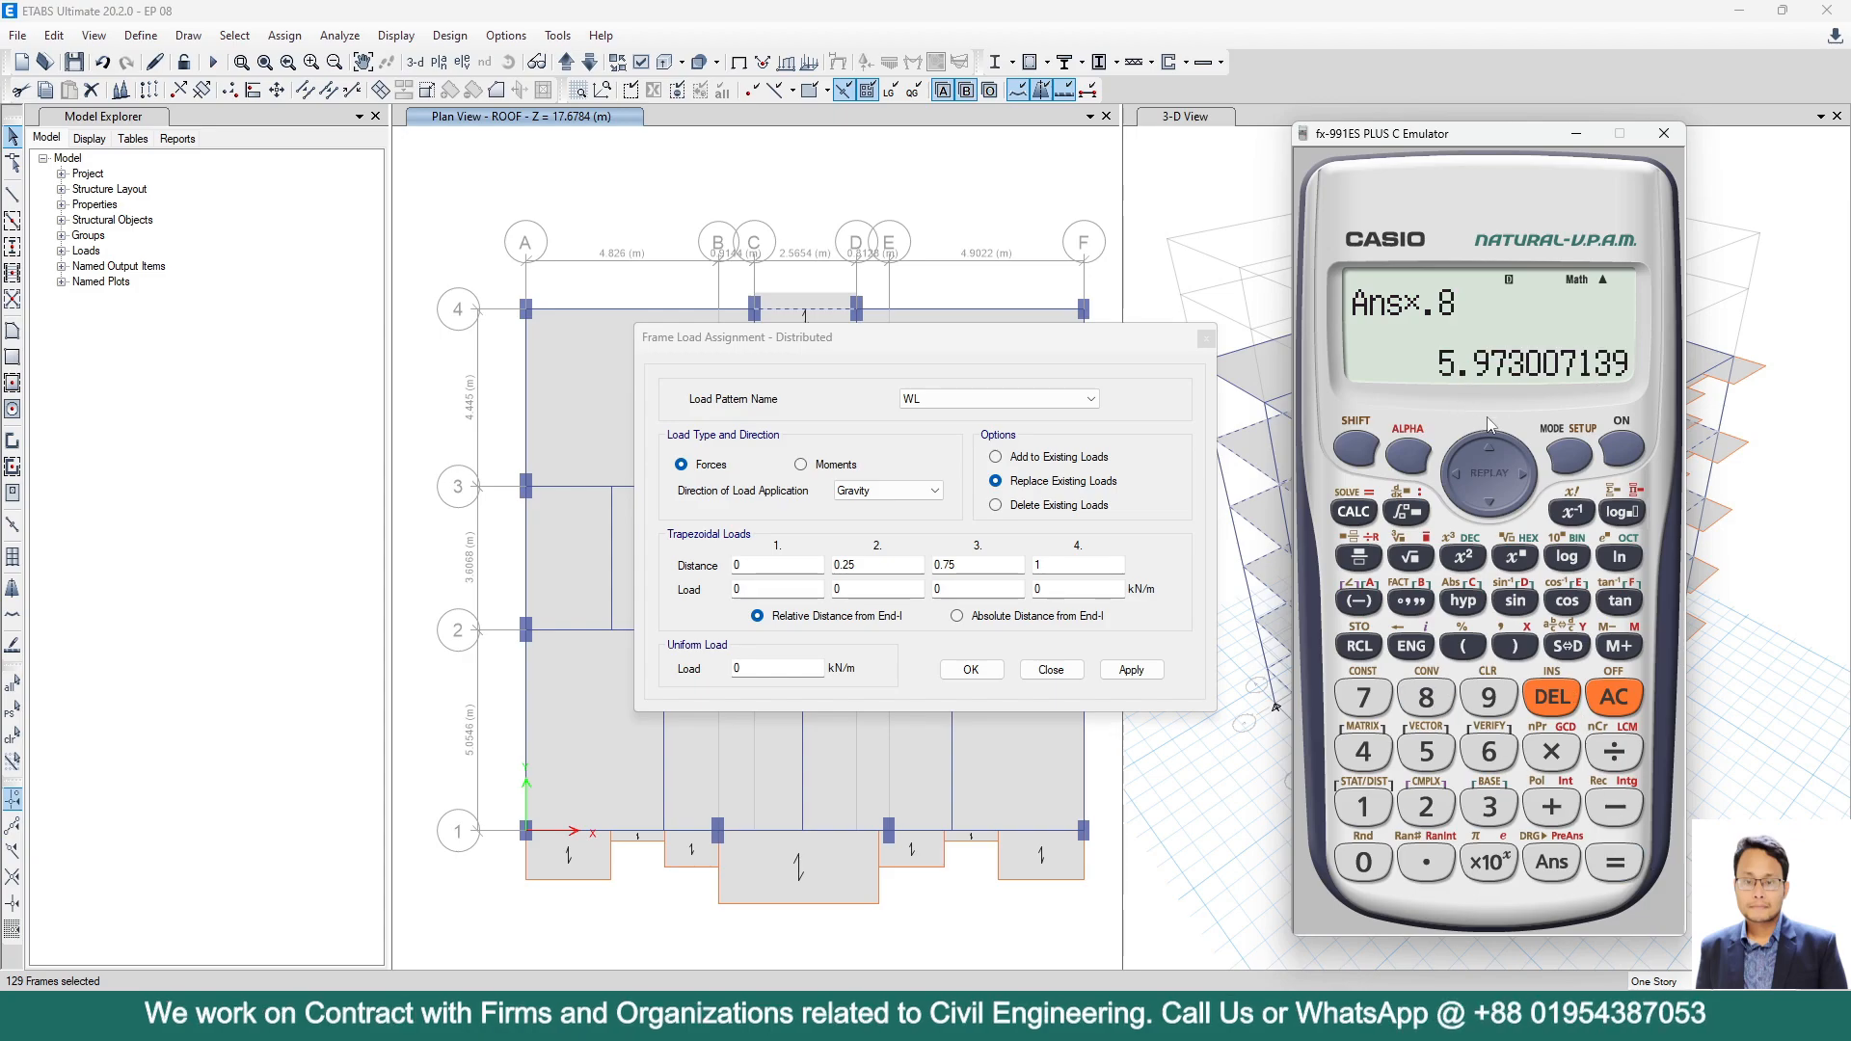
# Back in ETABS, apply a uniform gravity load of 6 kN/m to the selected beams, replacing existing WL loads.
pyautogui.doubleClick(763, 665)
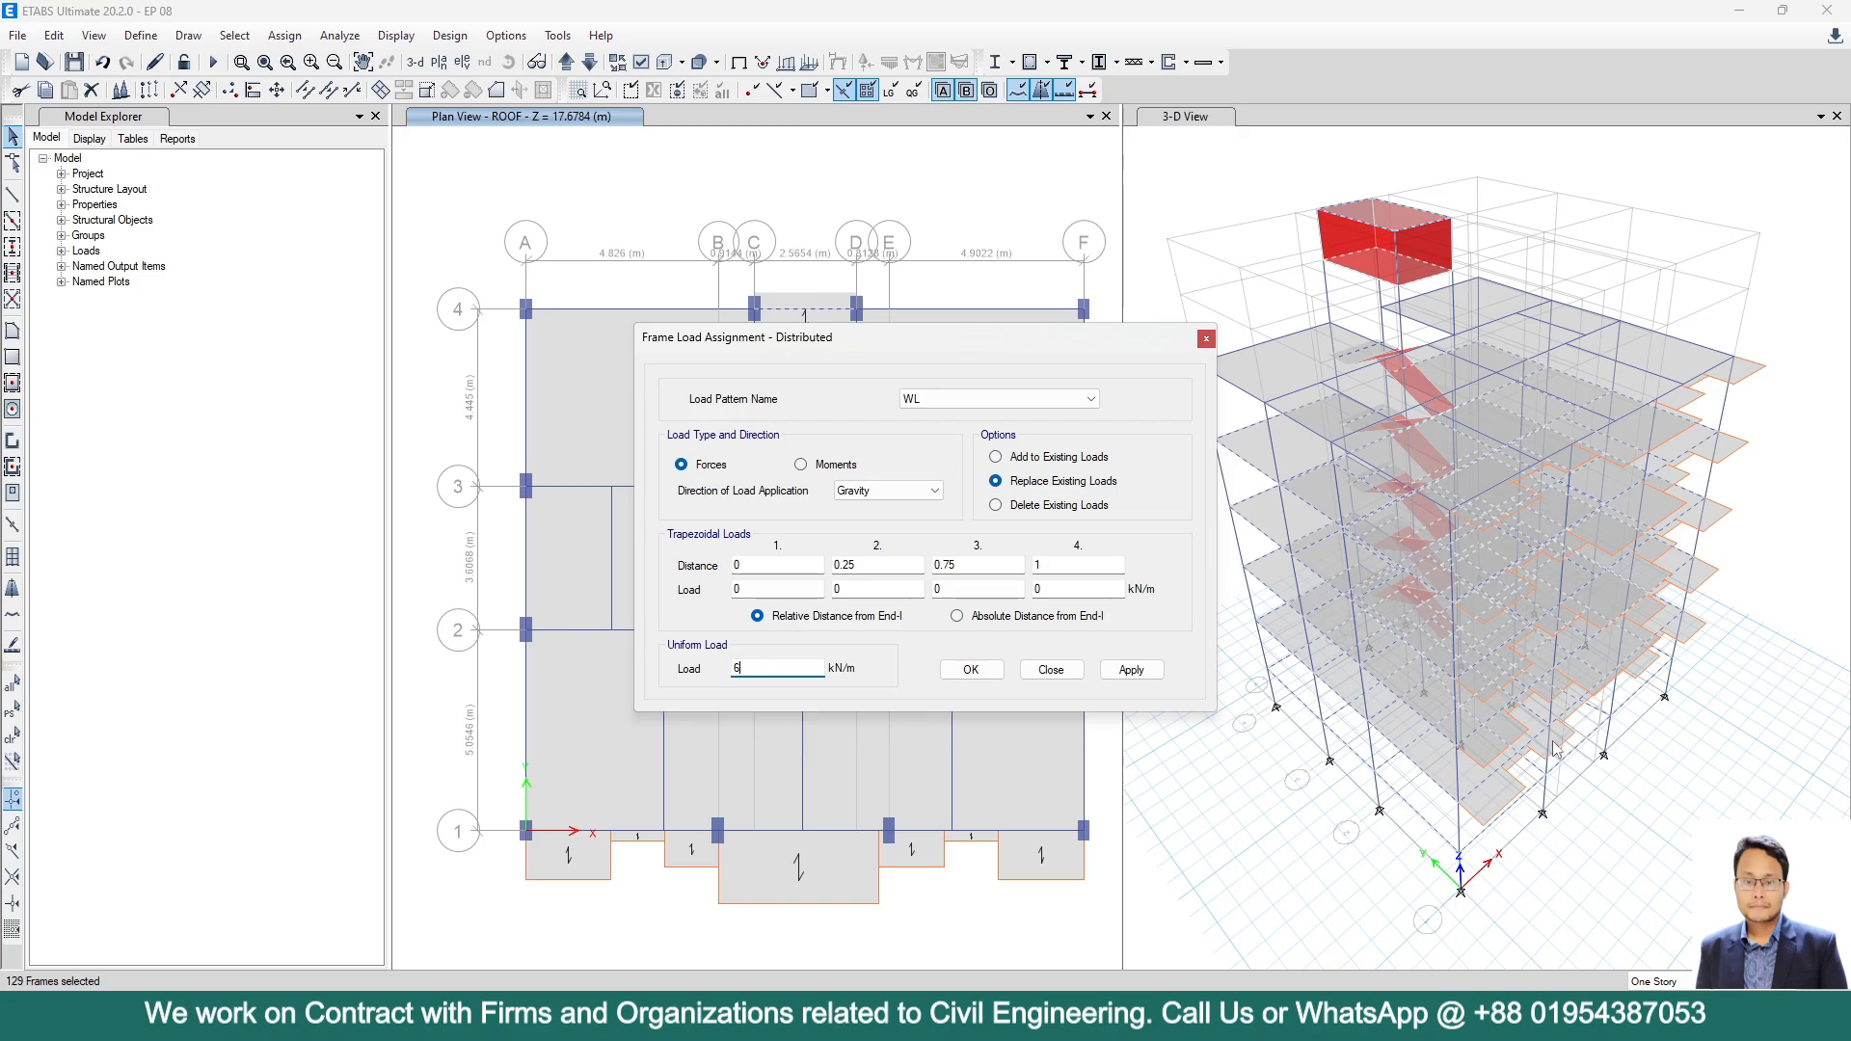
pyautogui.click(1132, 670)
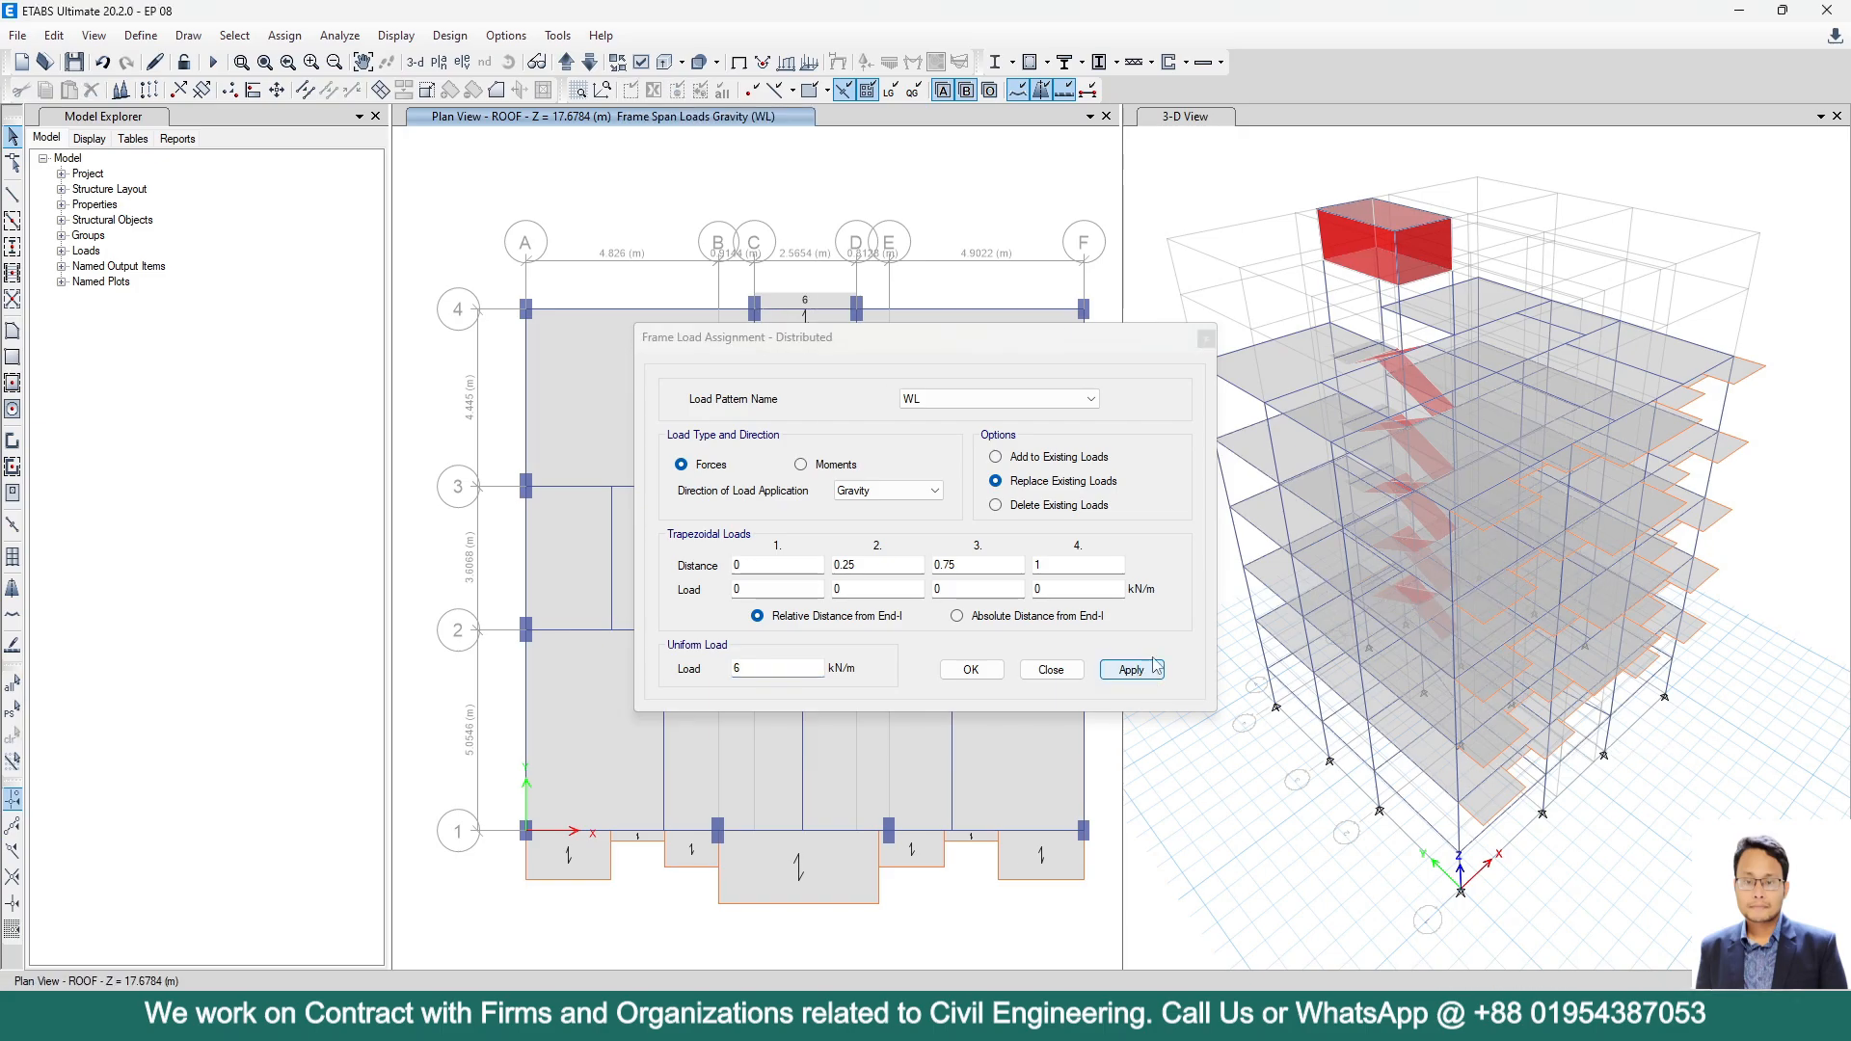
pyautogui.moveTo(950, 356); pyautogui.dragTo(1136, 363)
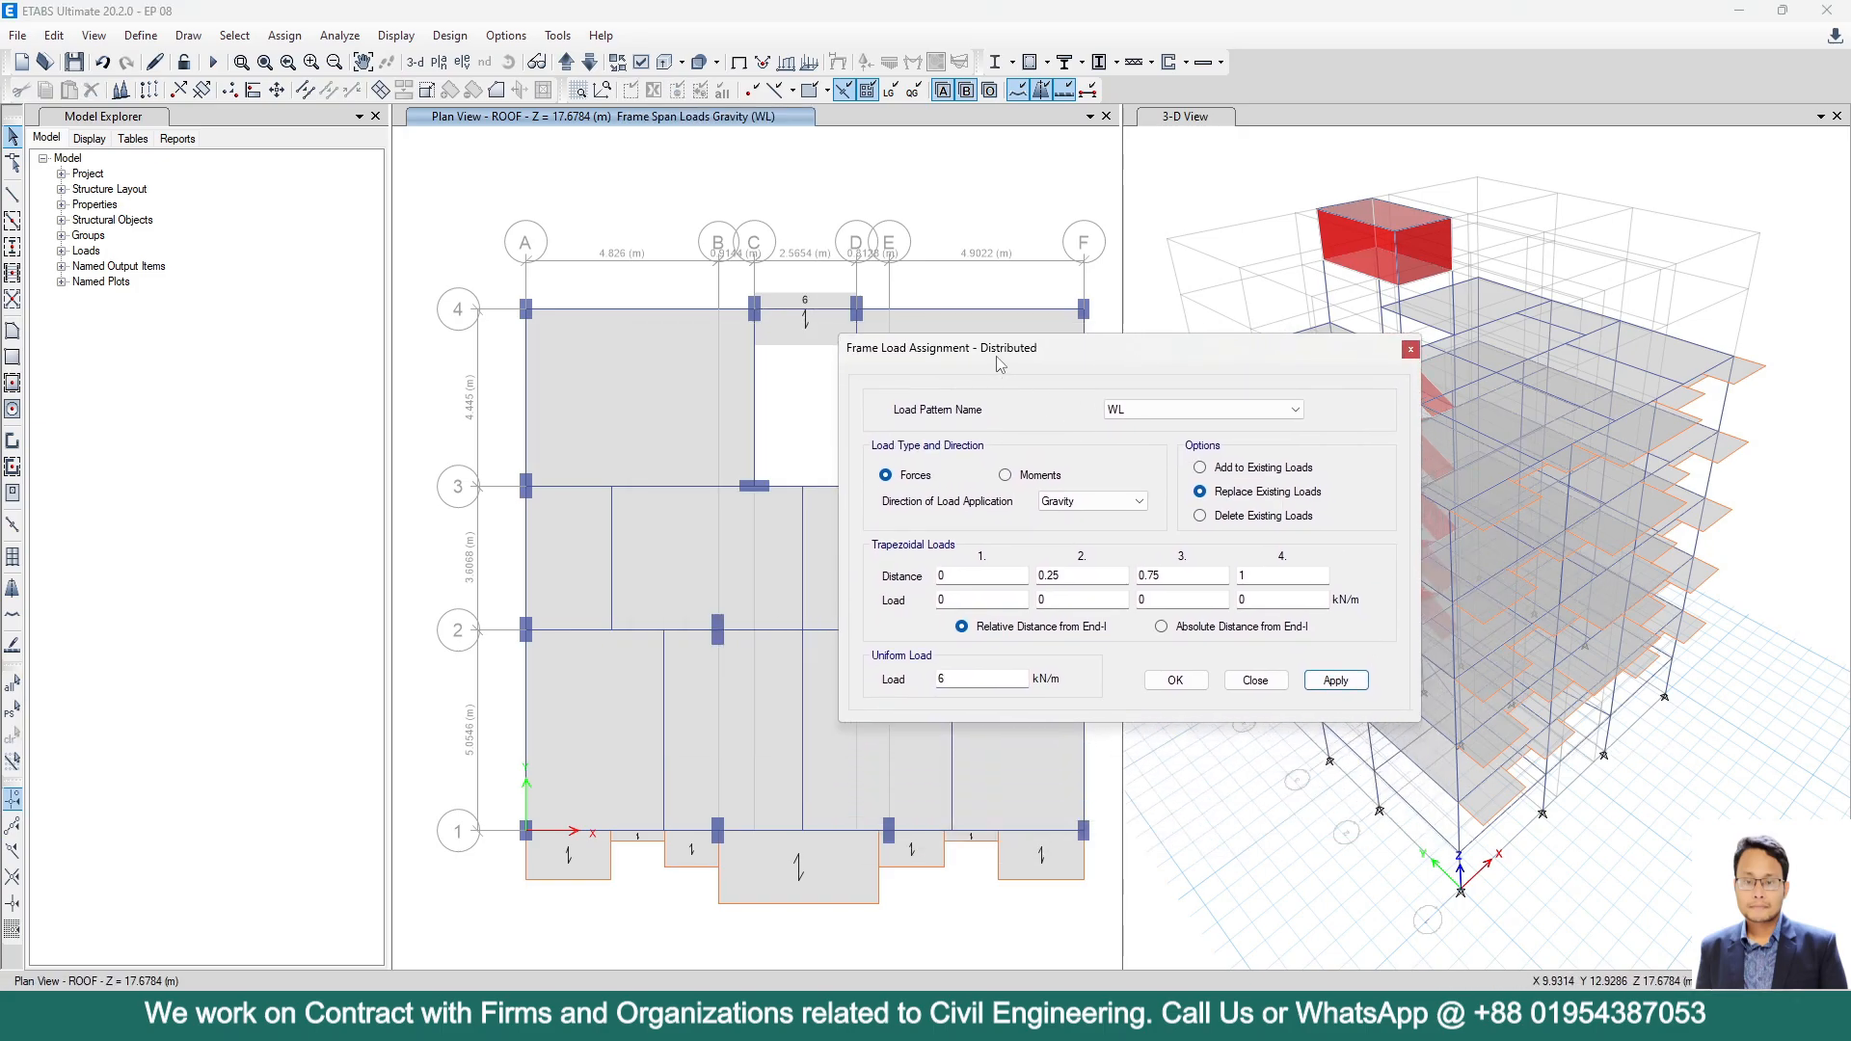
pyautogui.moveTo(999, 364); pyautogui.dragTo(1190, 334)
# Set the plan scope to All Stories and select the stair-side beams on grids C and D between grids 3 and 4.
pyautogui.click(1564, 899)
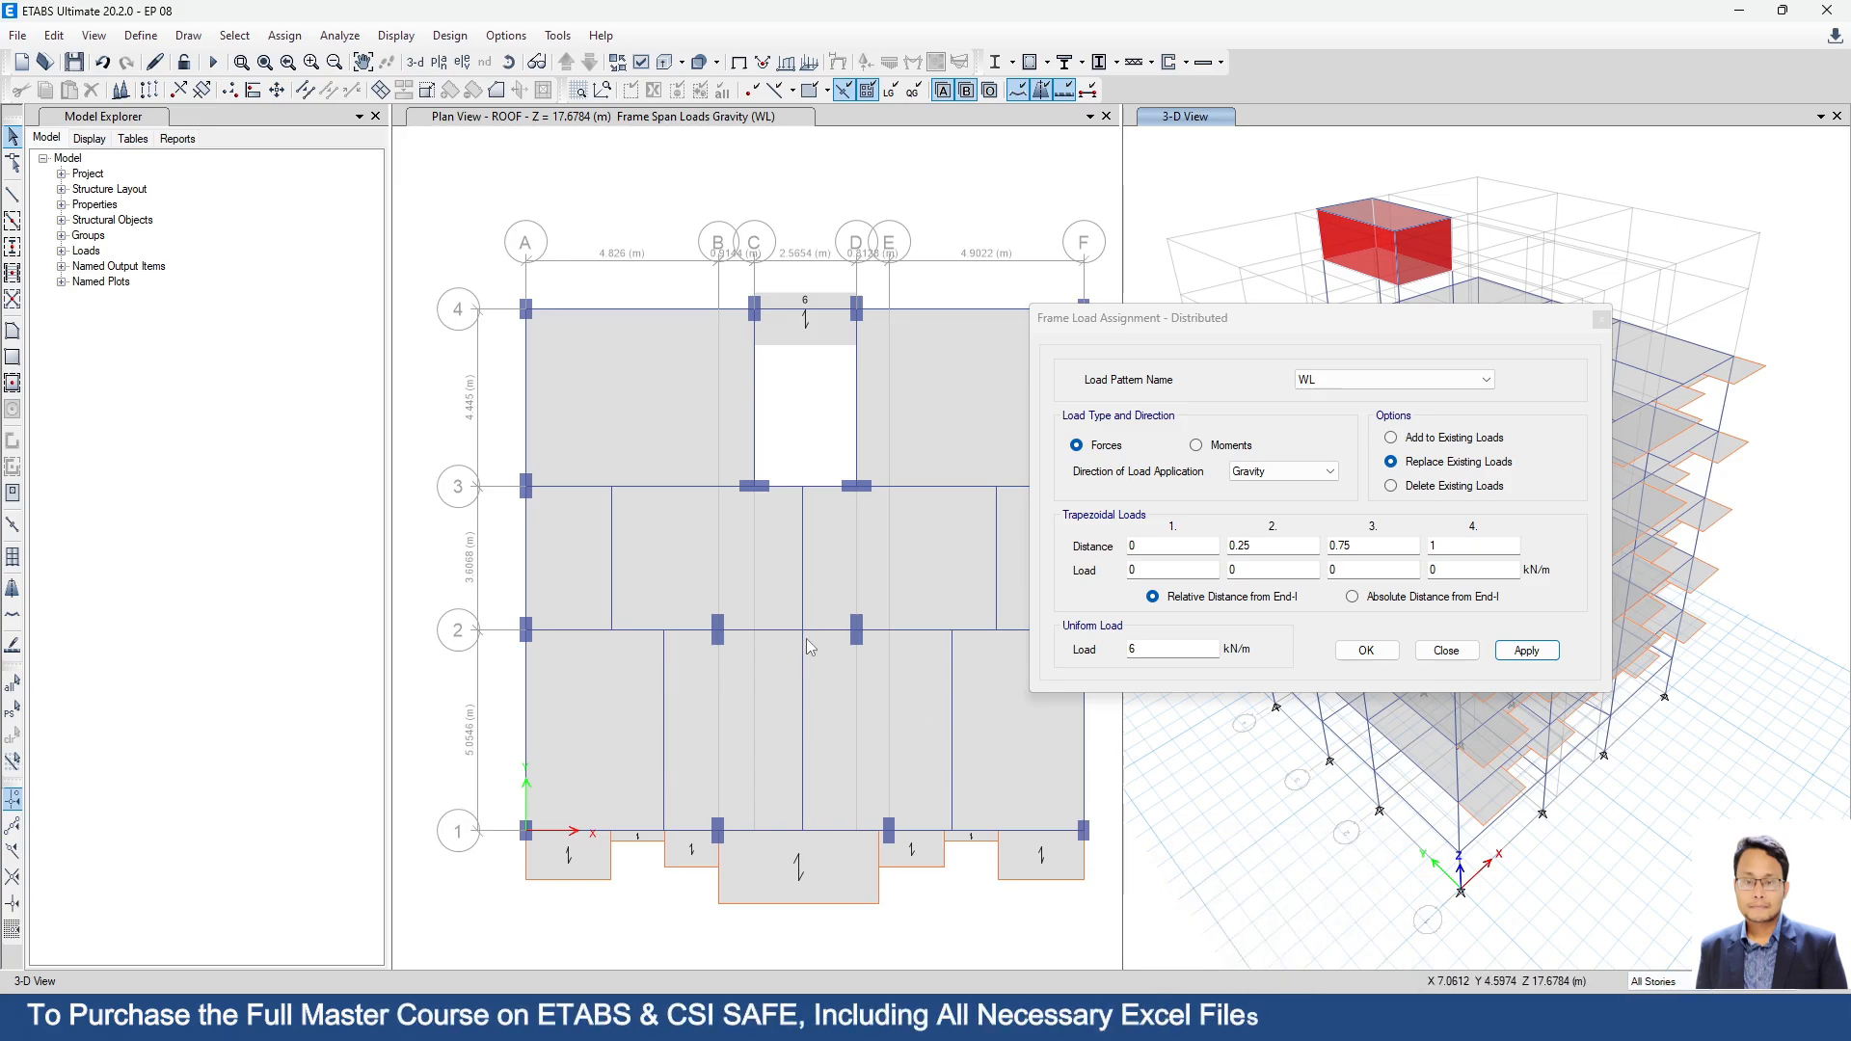
pyautogui.click(857, 405)
pyautogui.moveTo(1240, 342); pyautogui.dragTo(155, 306)
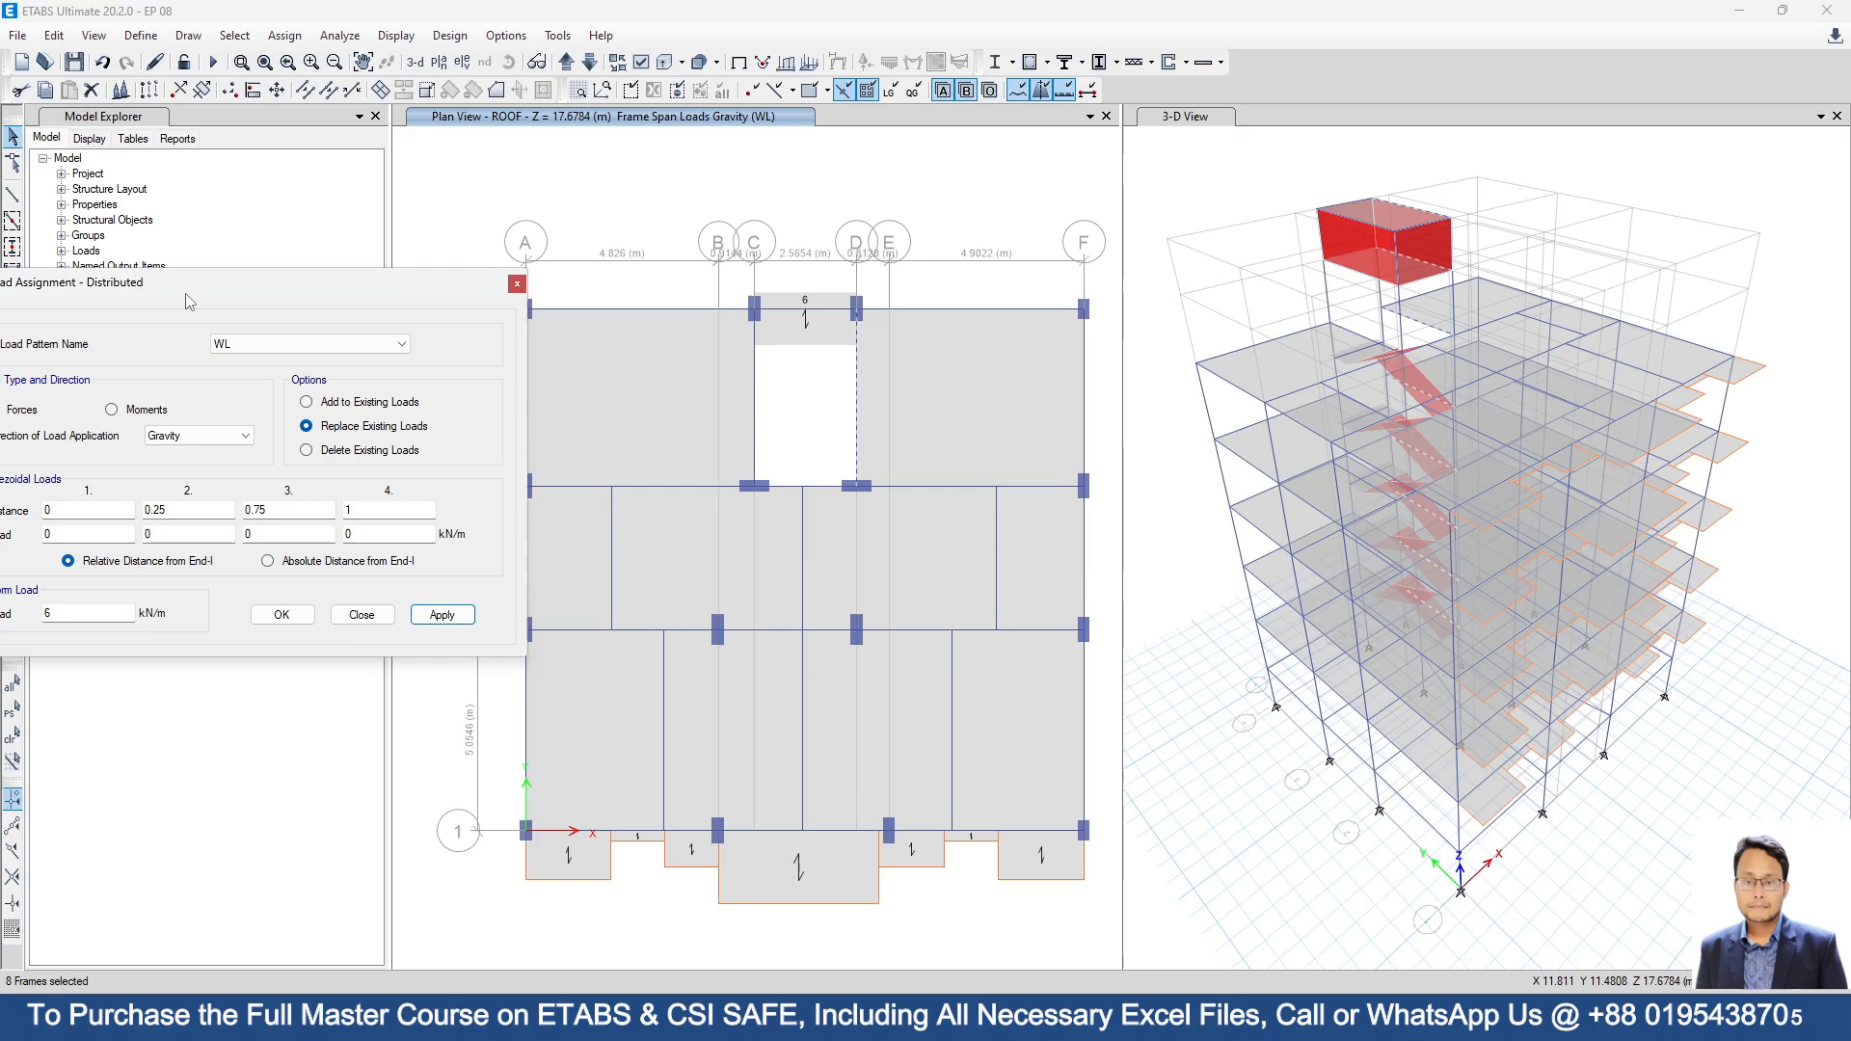
pyautogui.click(756, 392)
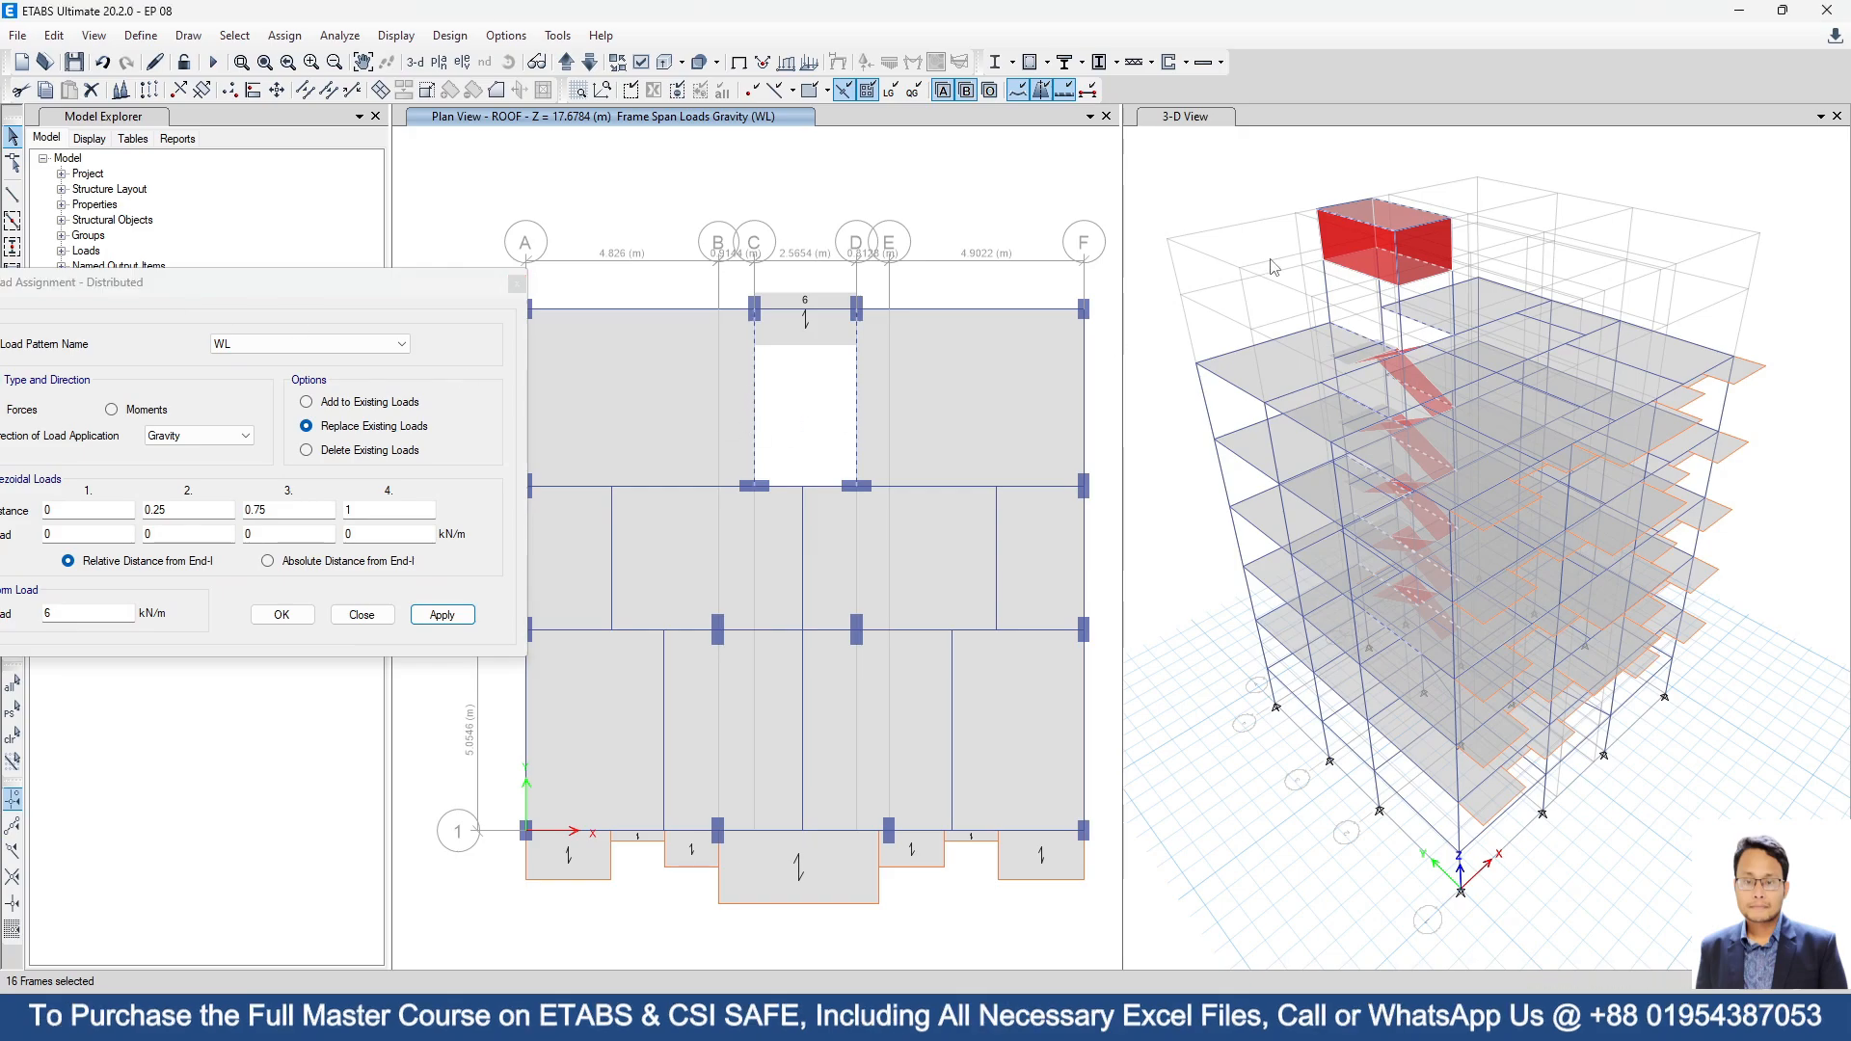
# Bring up the WT BS level plan and deselect its beams on grids C and D between grids 3 and 4.
pyautogui.scroll(5, 1346, 218)
pyautogui.scroll(-4, 758, 421)
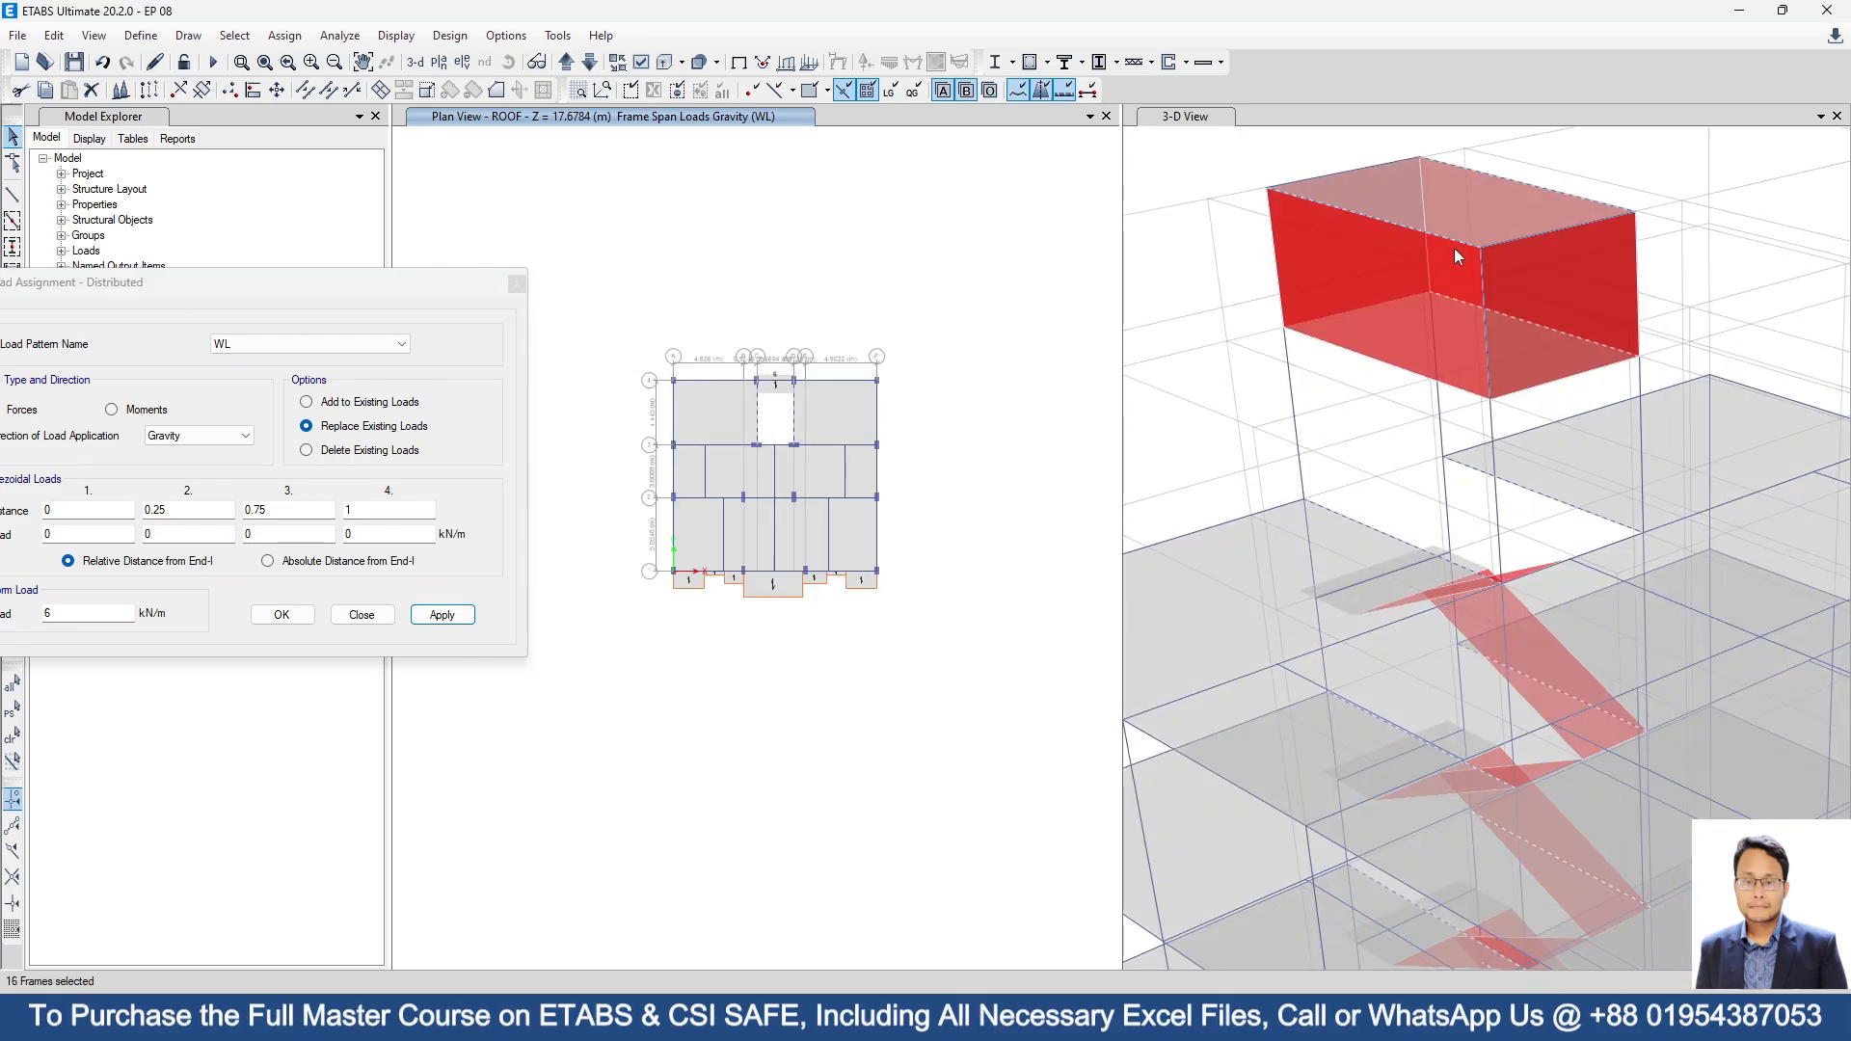
pyautogui.scroll(3, 1416, 226)
pyautogui.scroll(-3, 1398, 299)
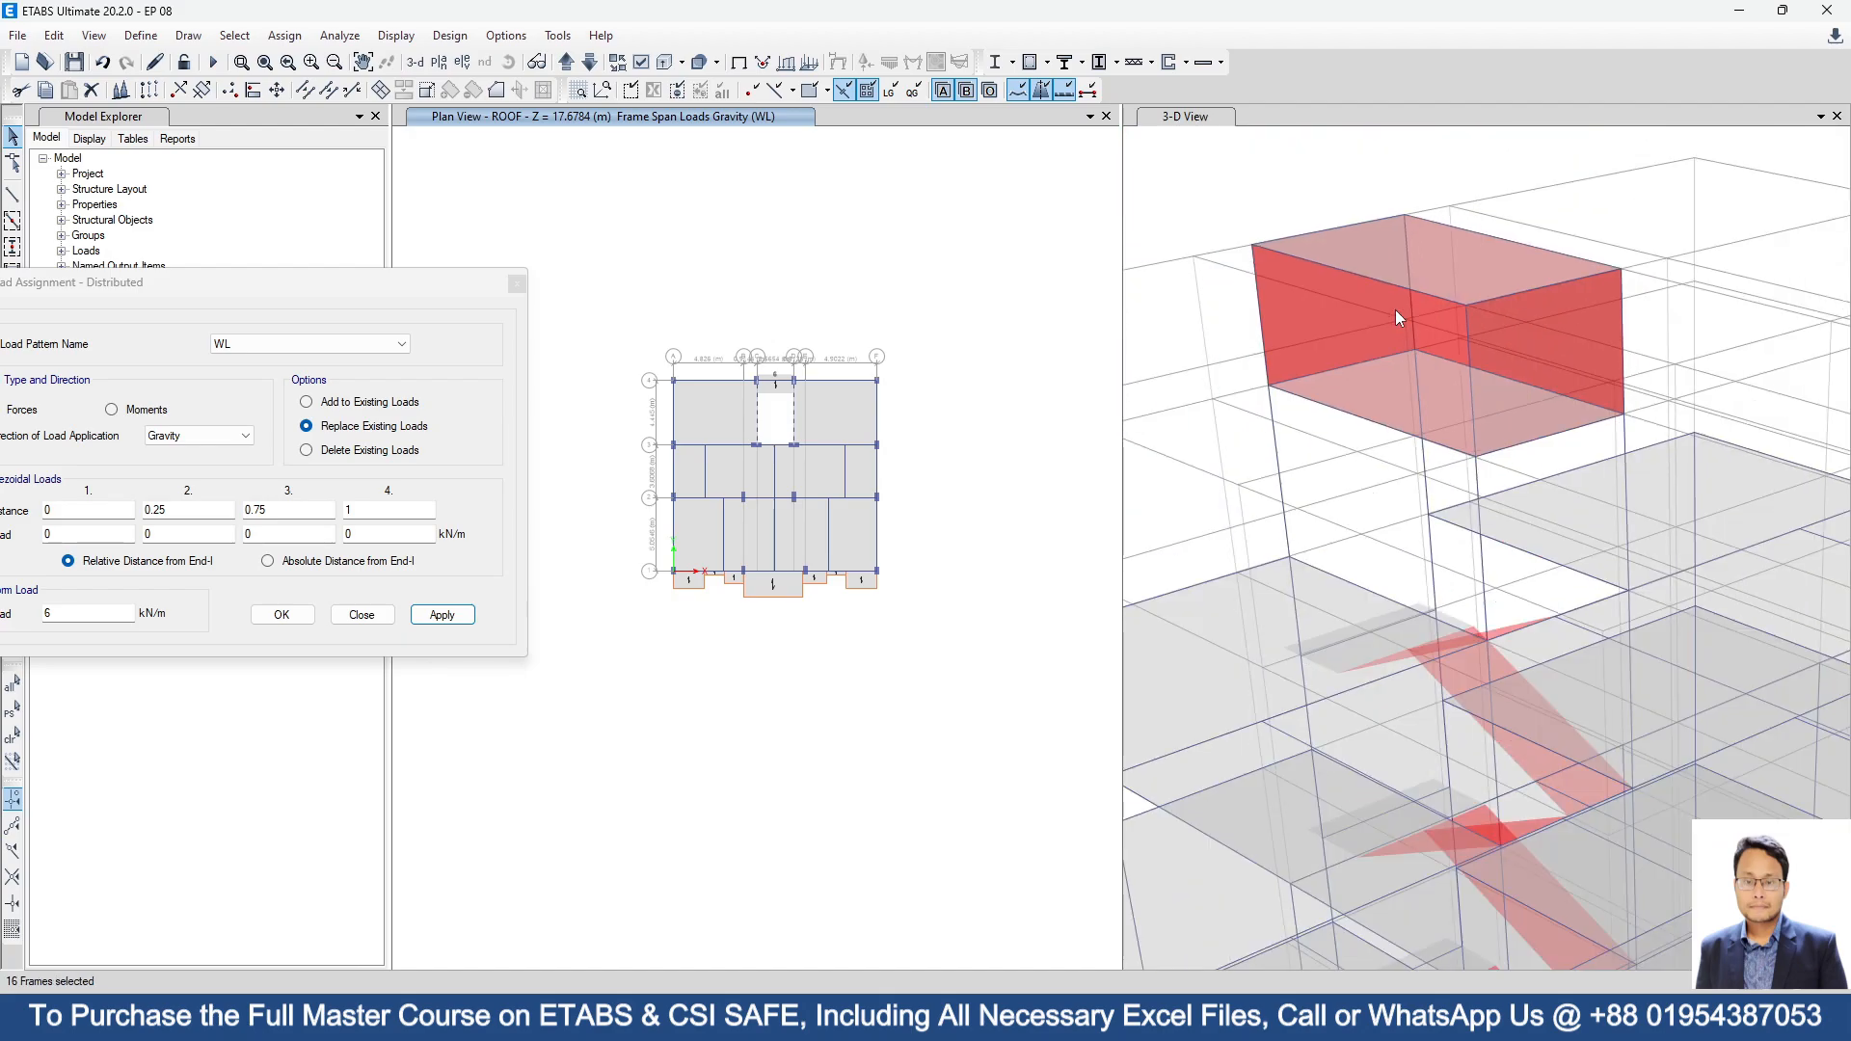
pyautogui.click(567, 62)
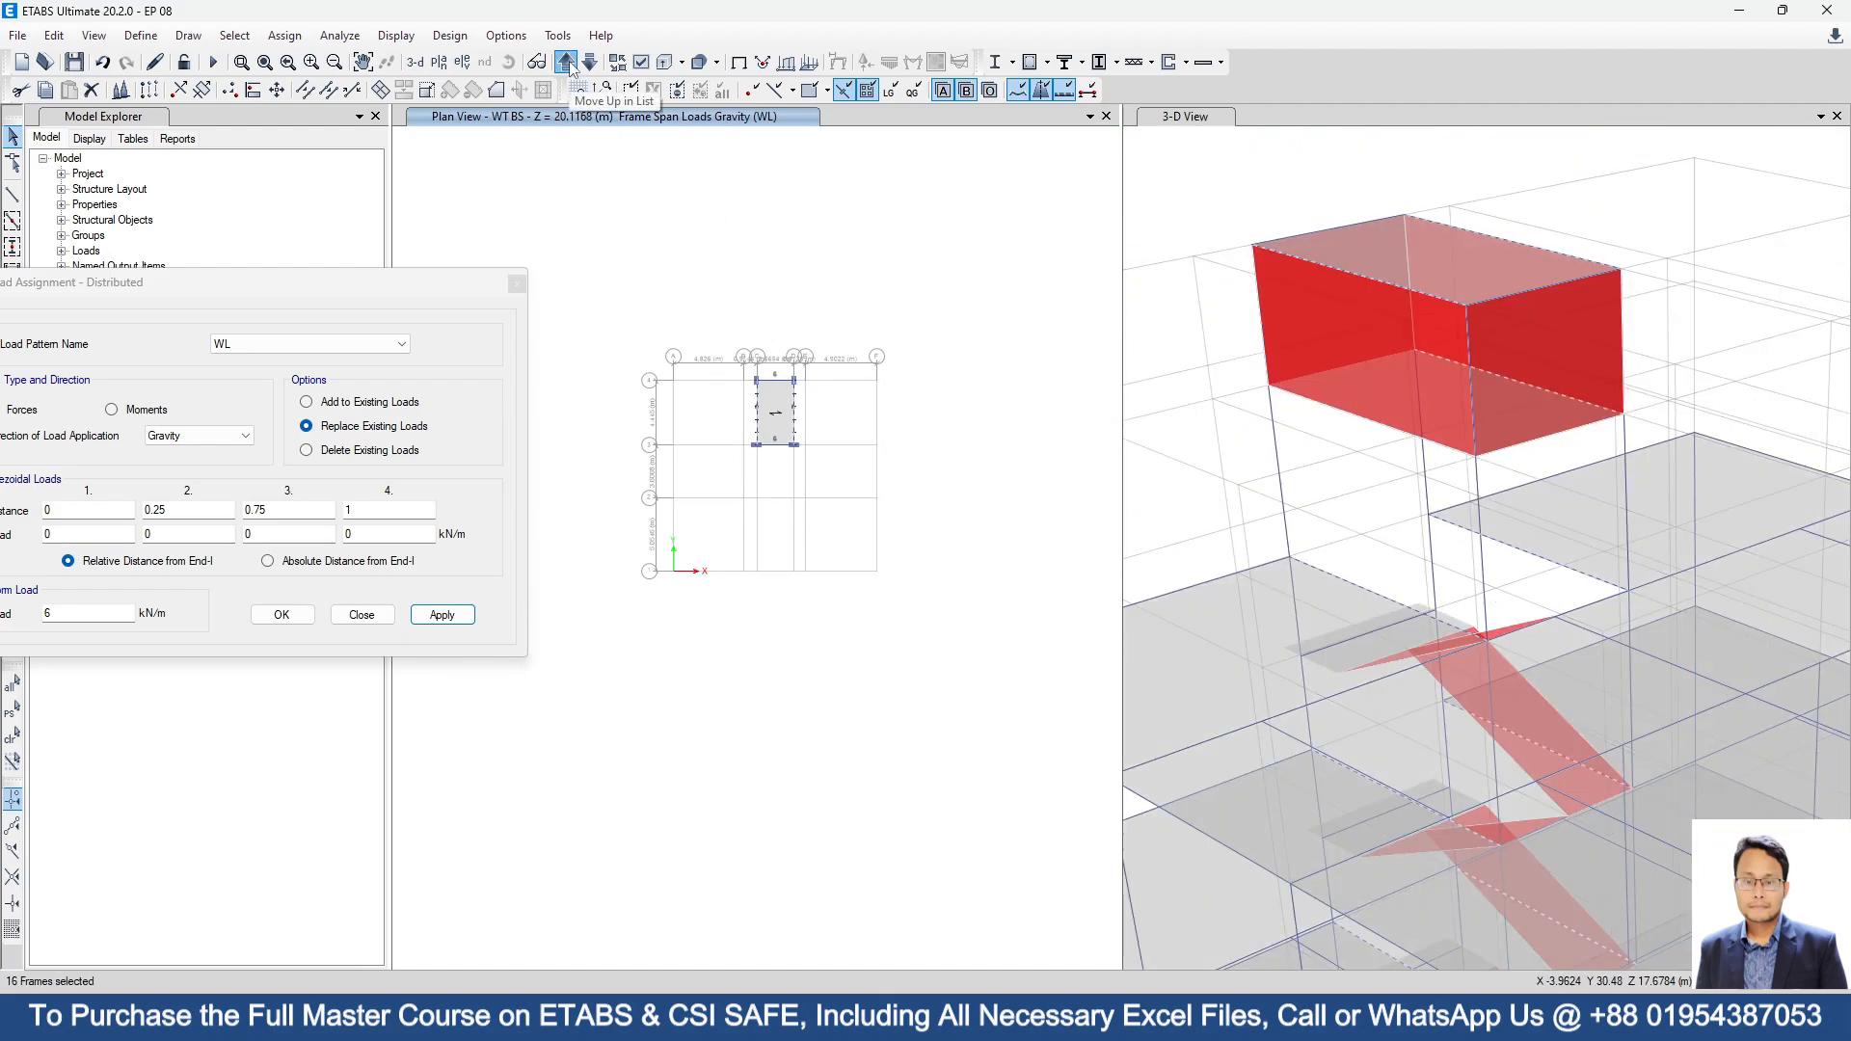
pyautogui.click(589, 61)
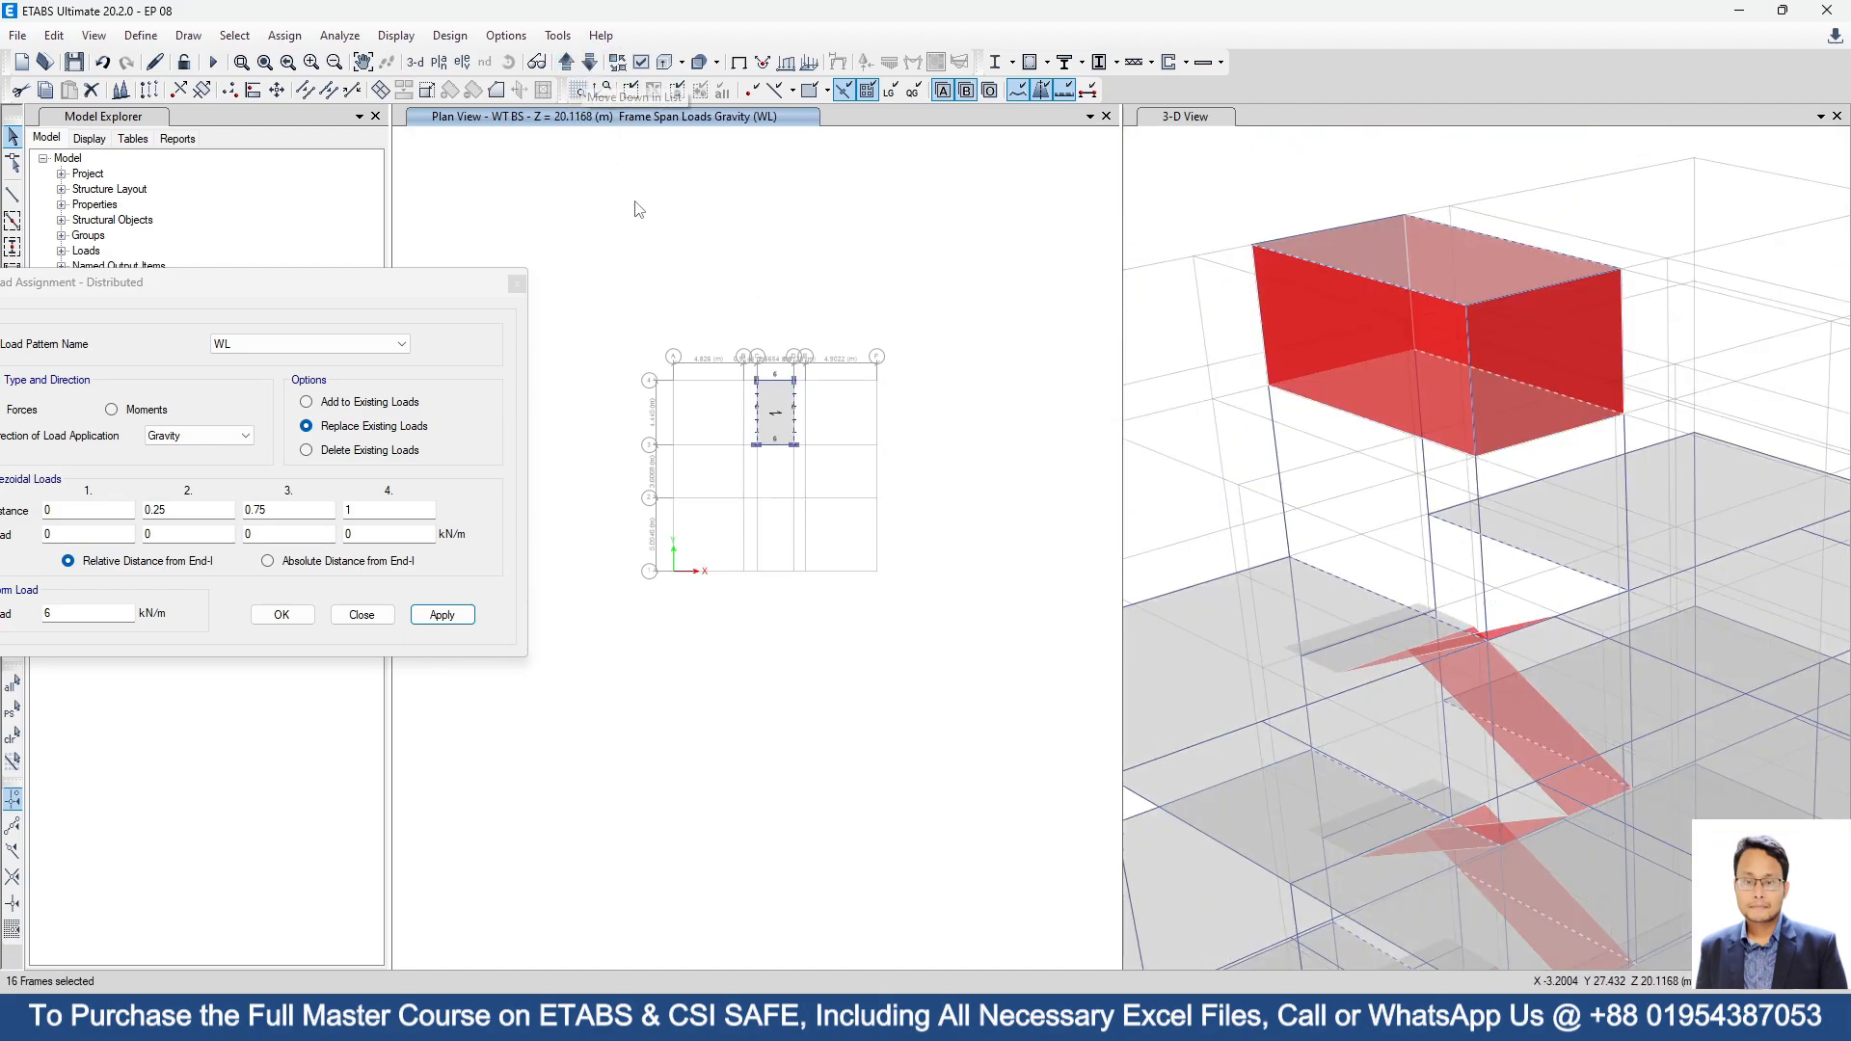
pyautogui.scroll(3, 770, 391)
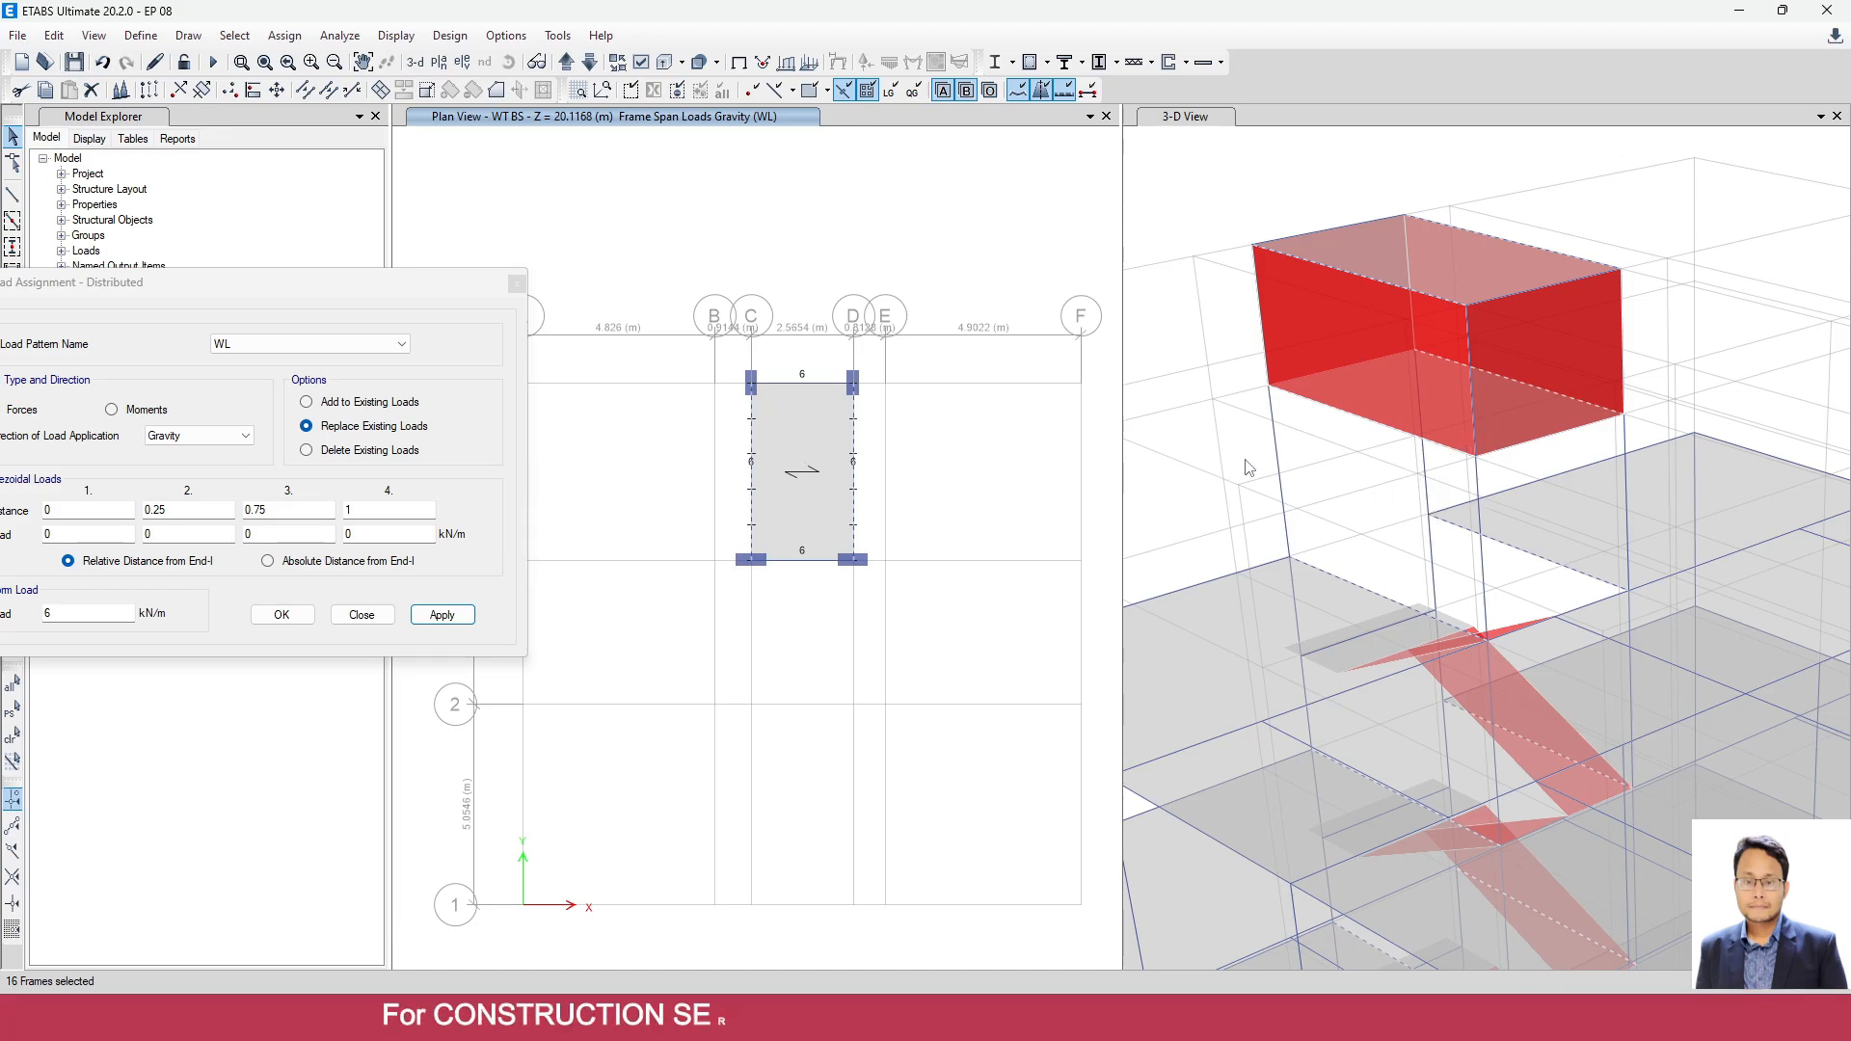
pyautogui.click(753, 448)
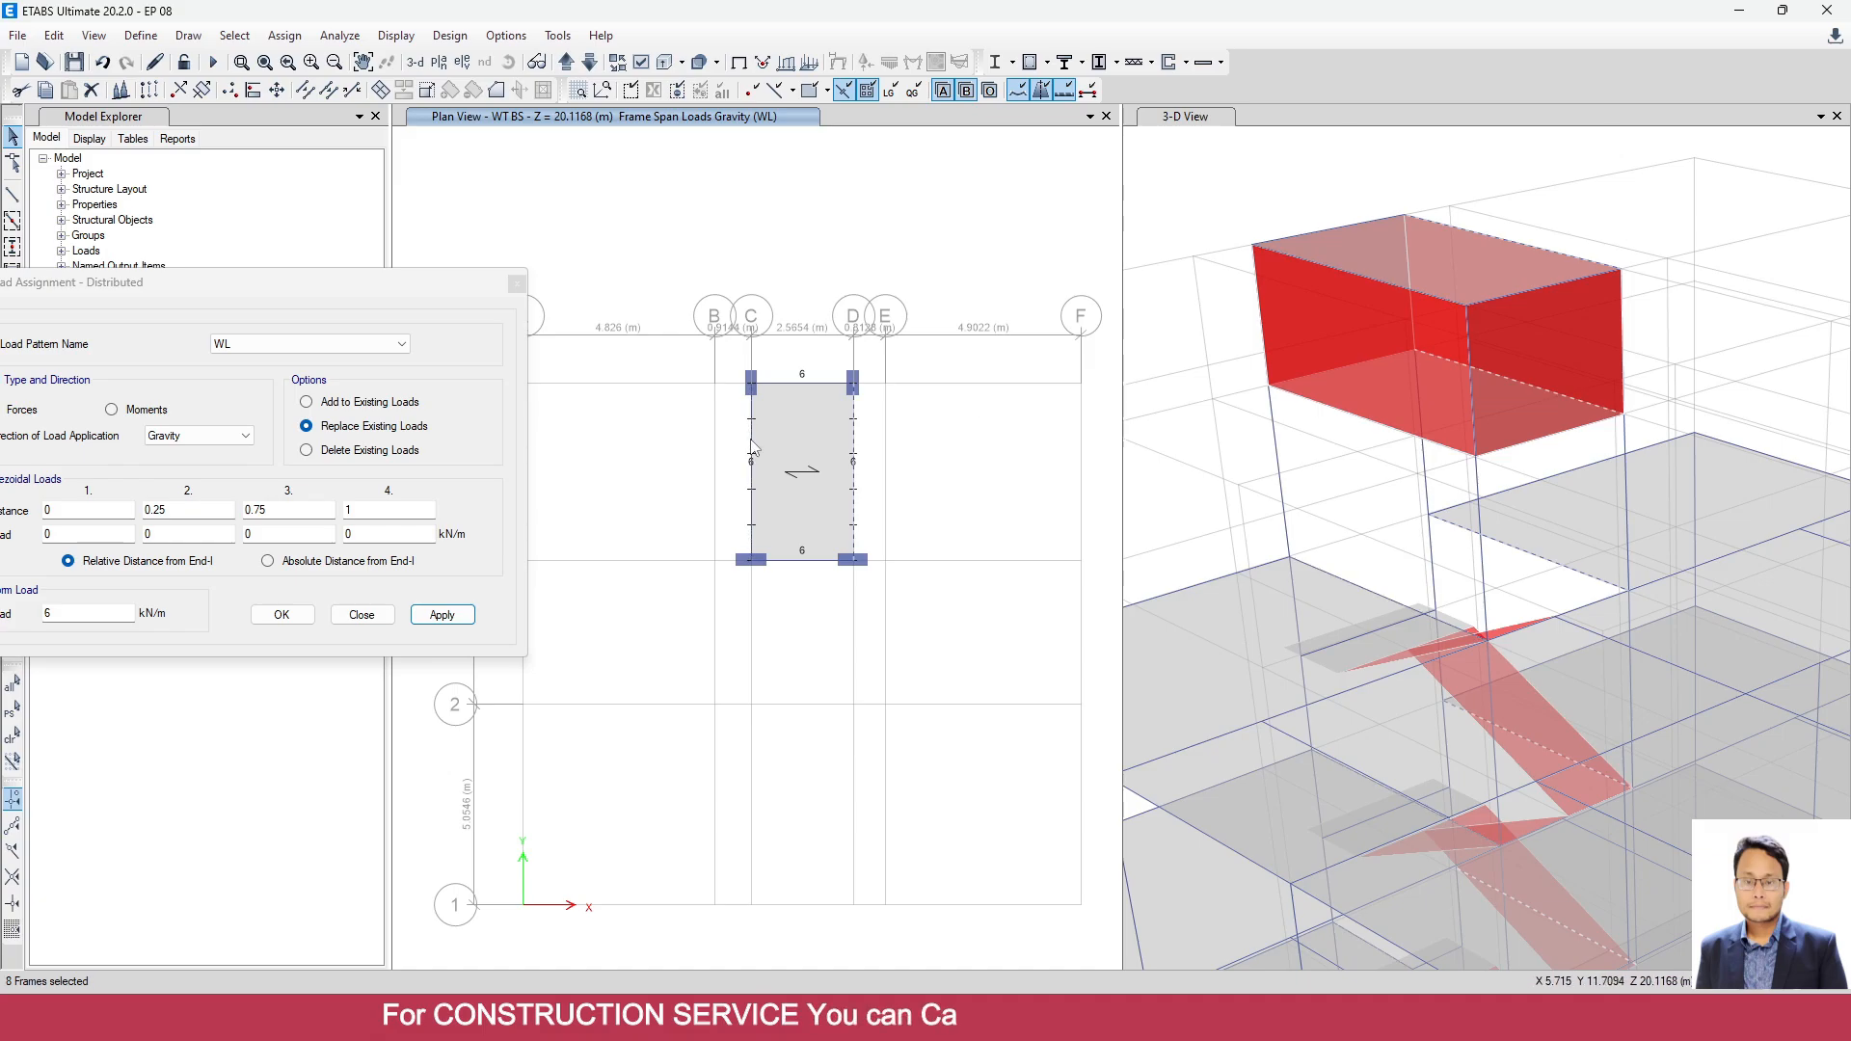
pyautogui.click(855, 448)
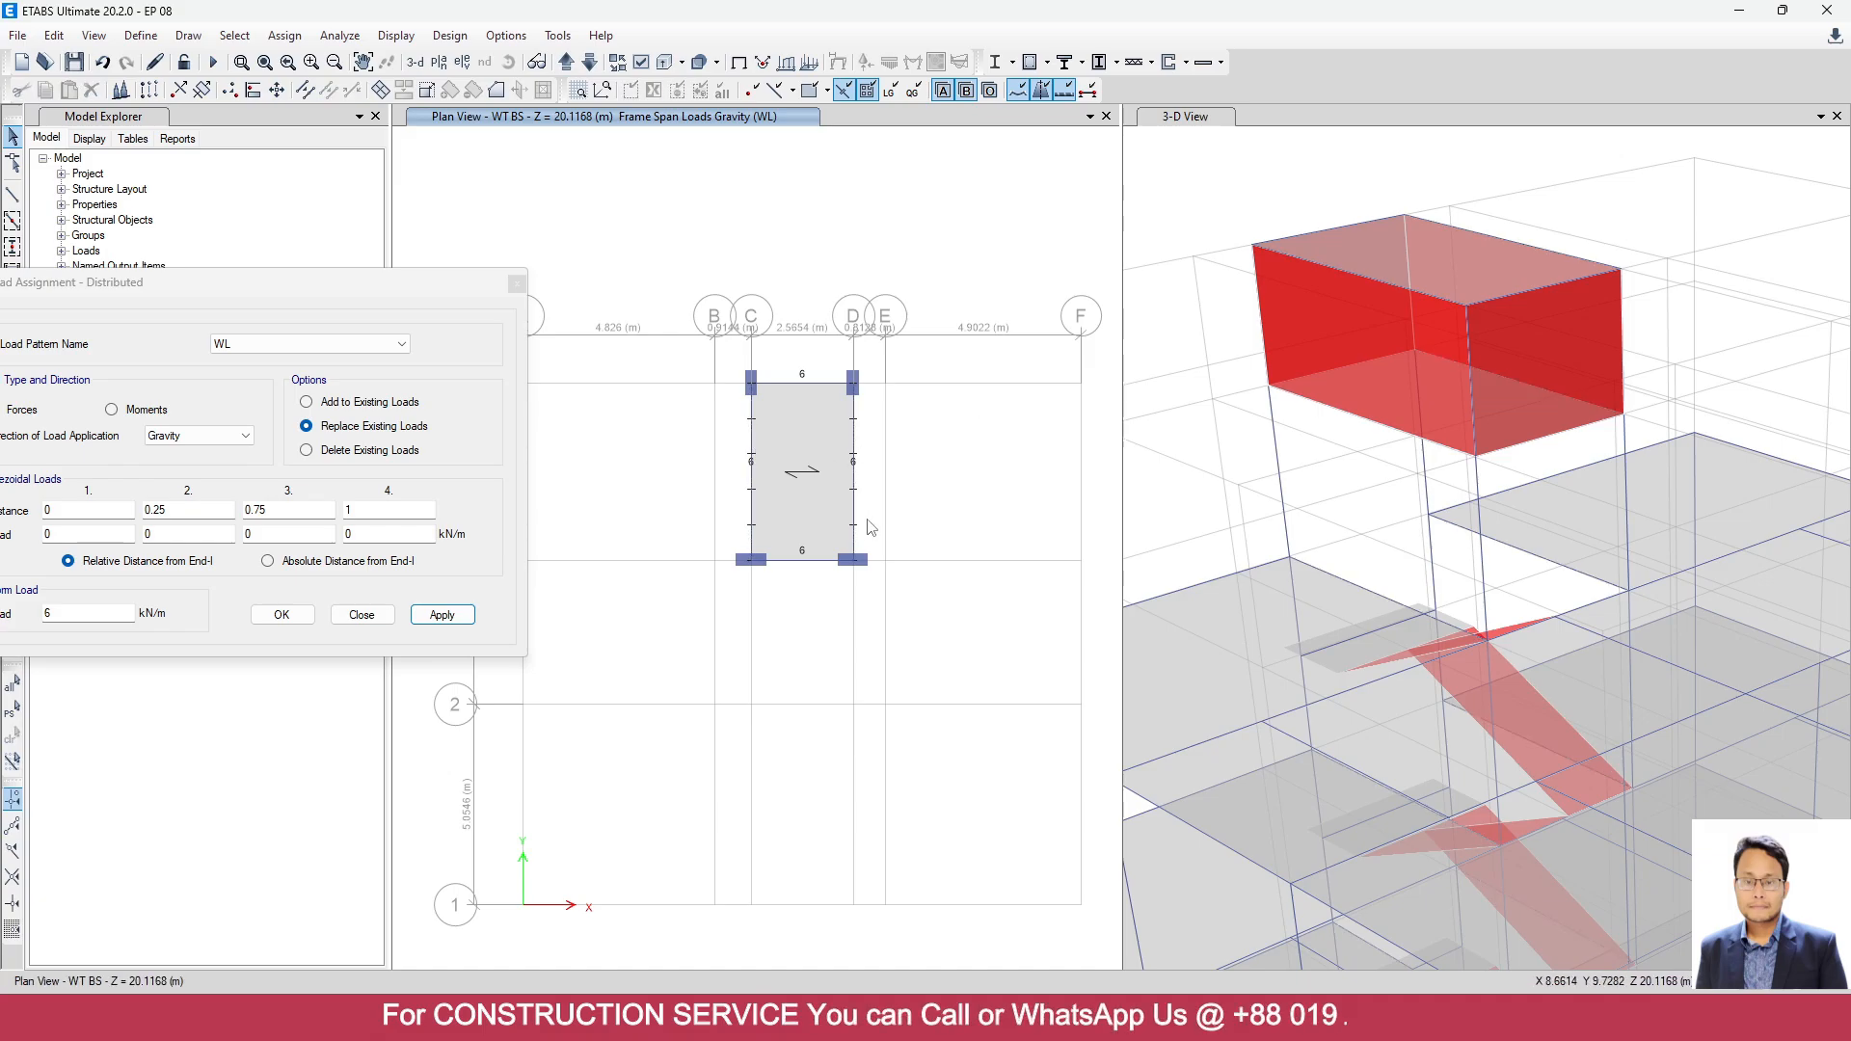
pyautogui.click(566, 61)
pyautogui.scroll(5, 818, 386)
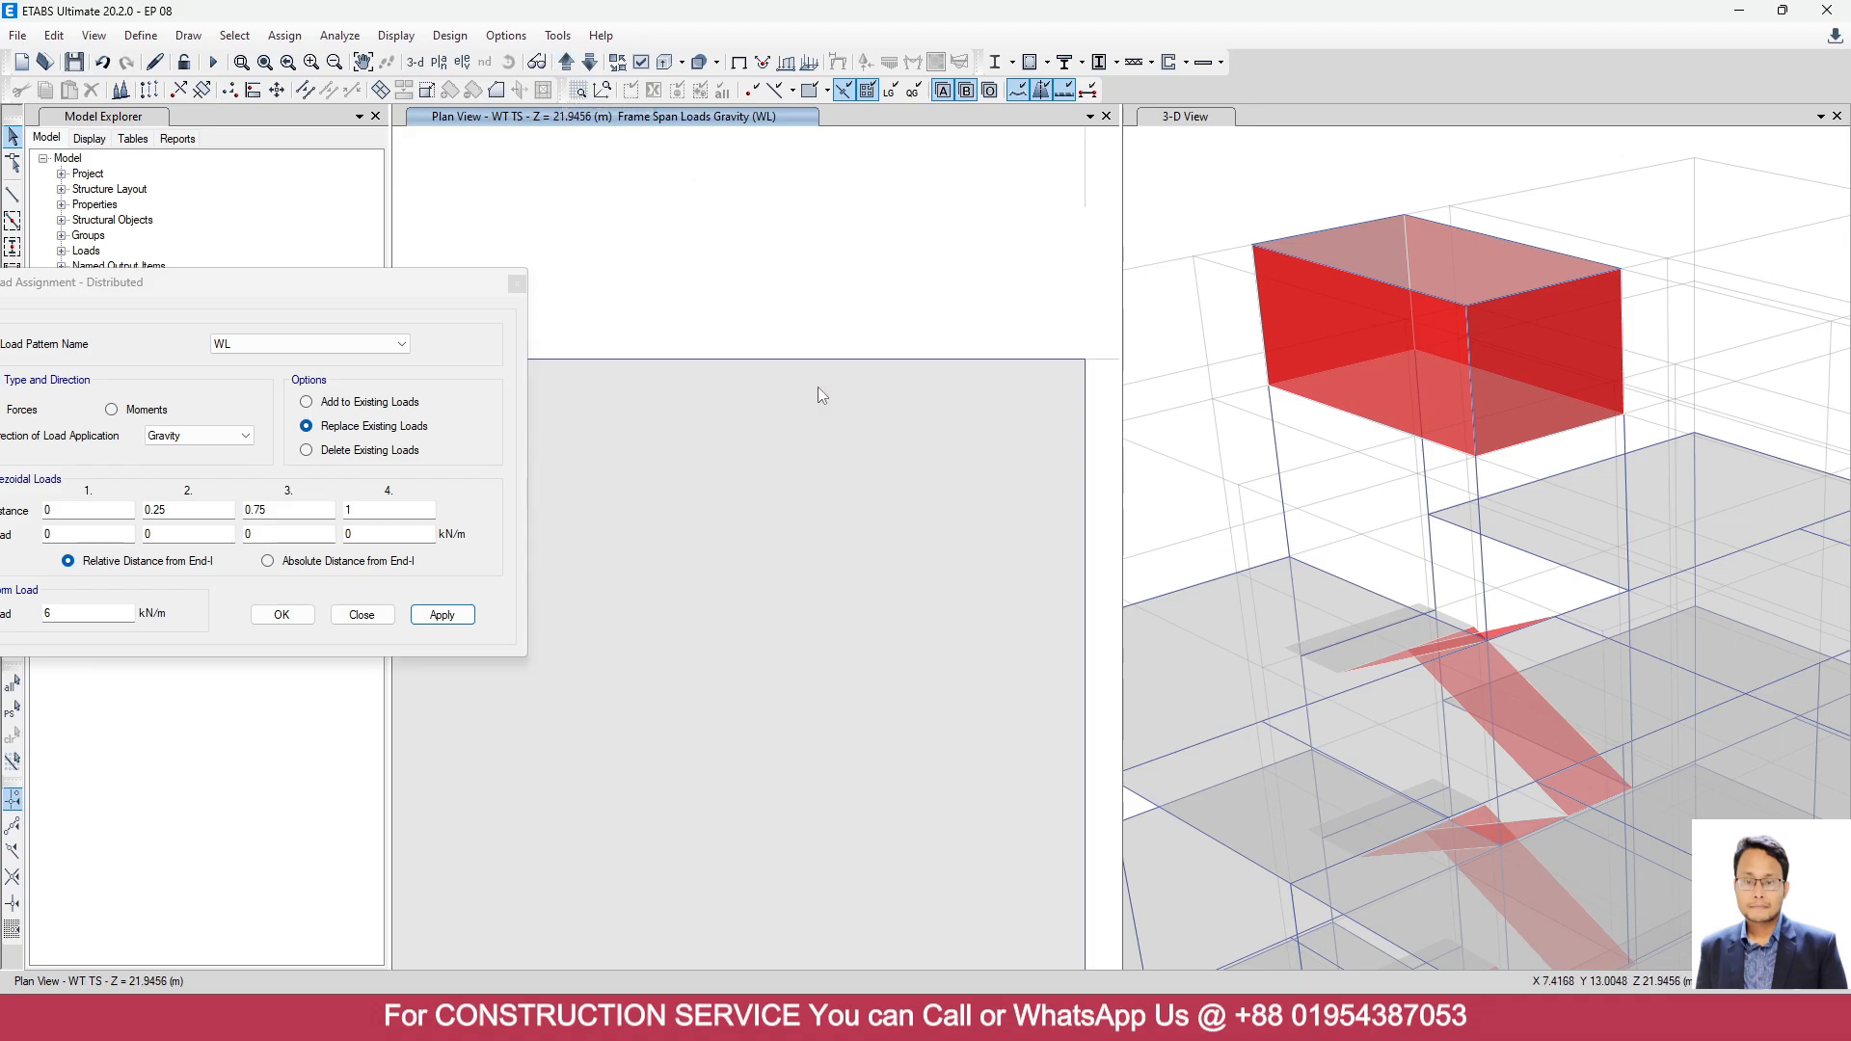
pyautogui.click(808, 357)
pyautogui.scroll(-3, 870, 427)
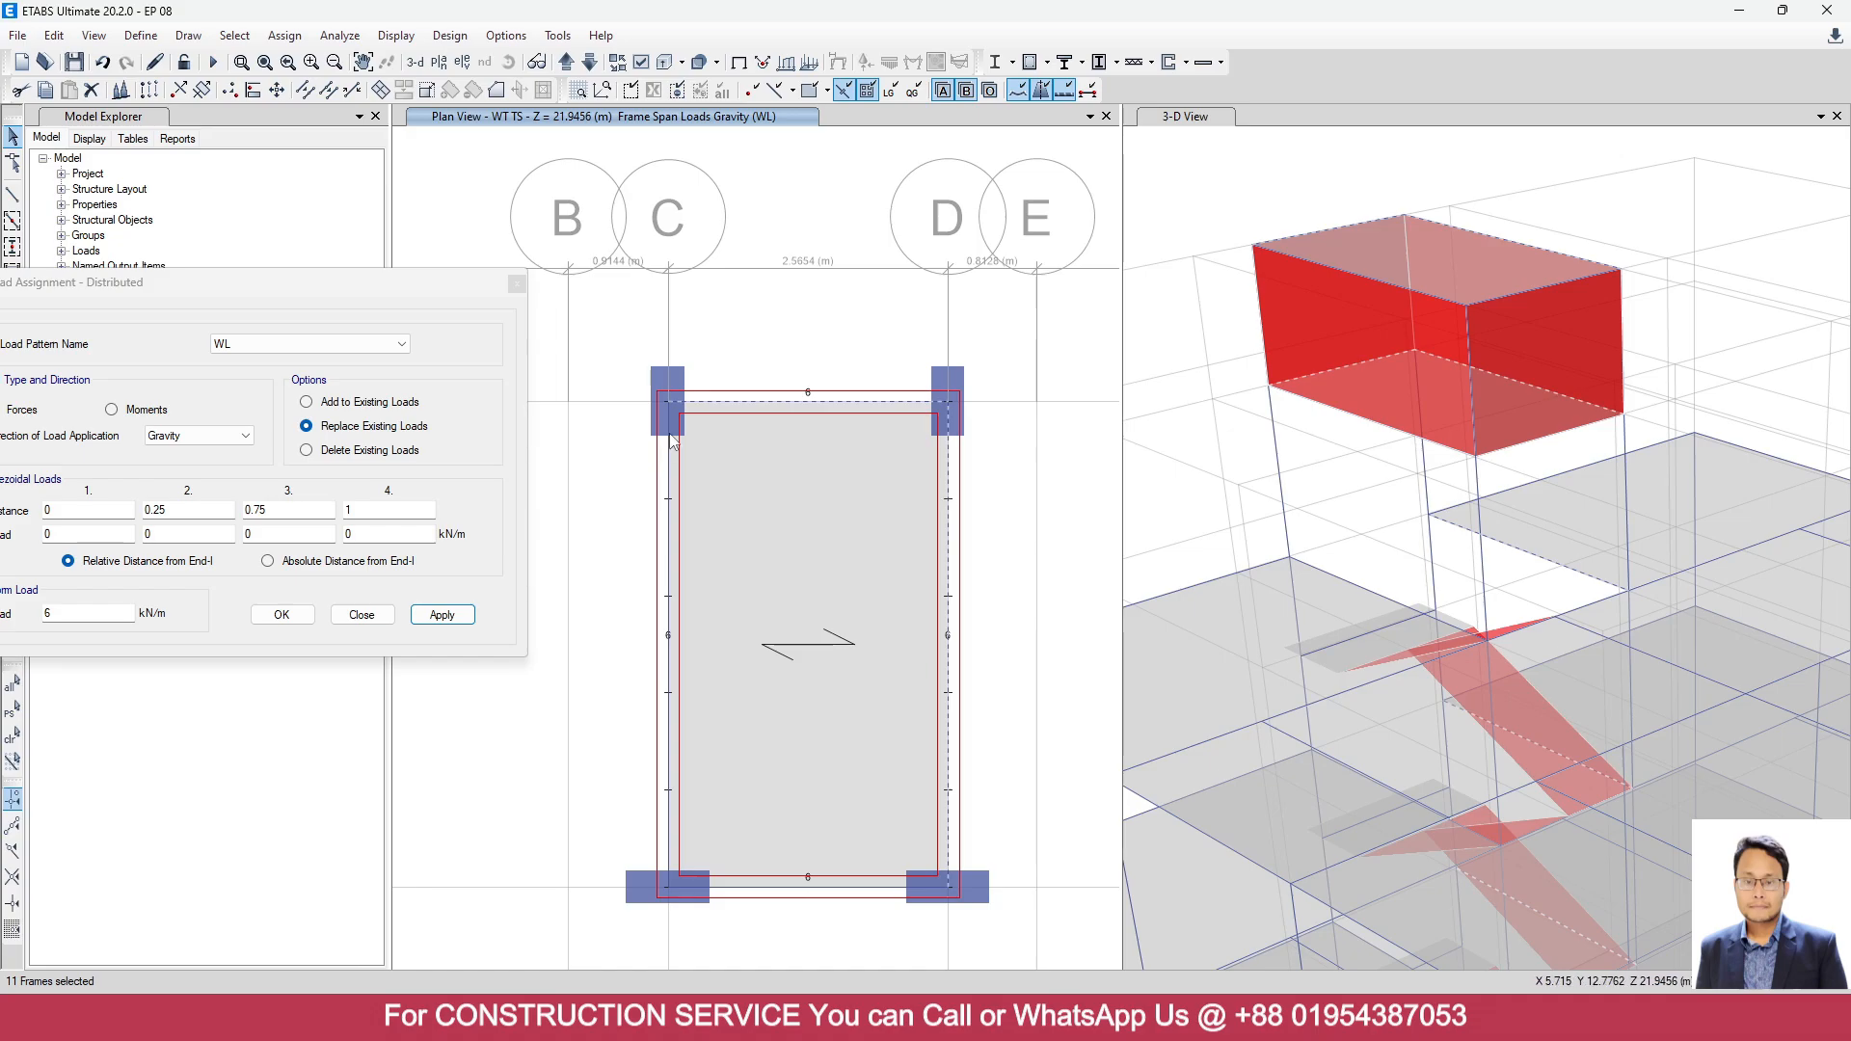
pyautogui.click(517, 285)
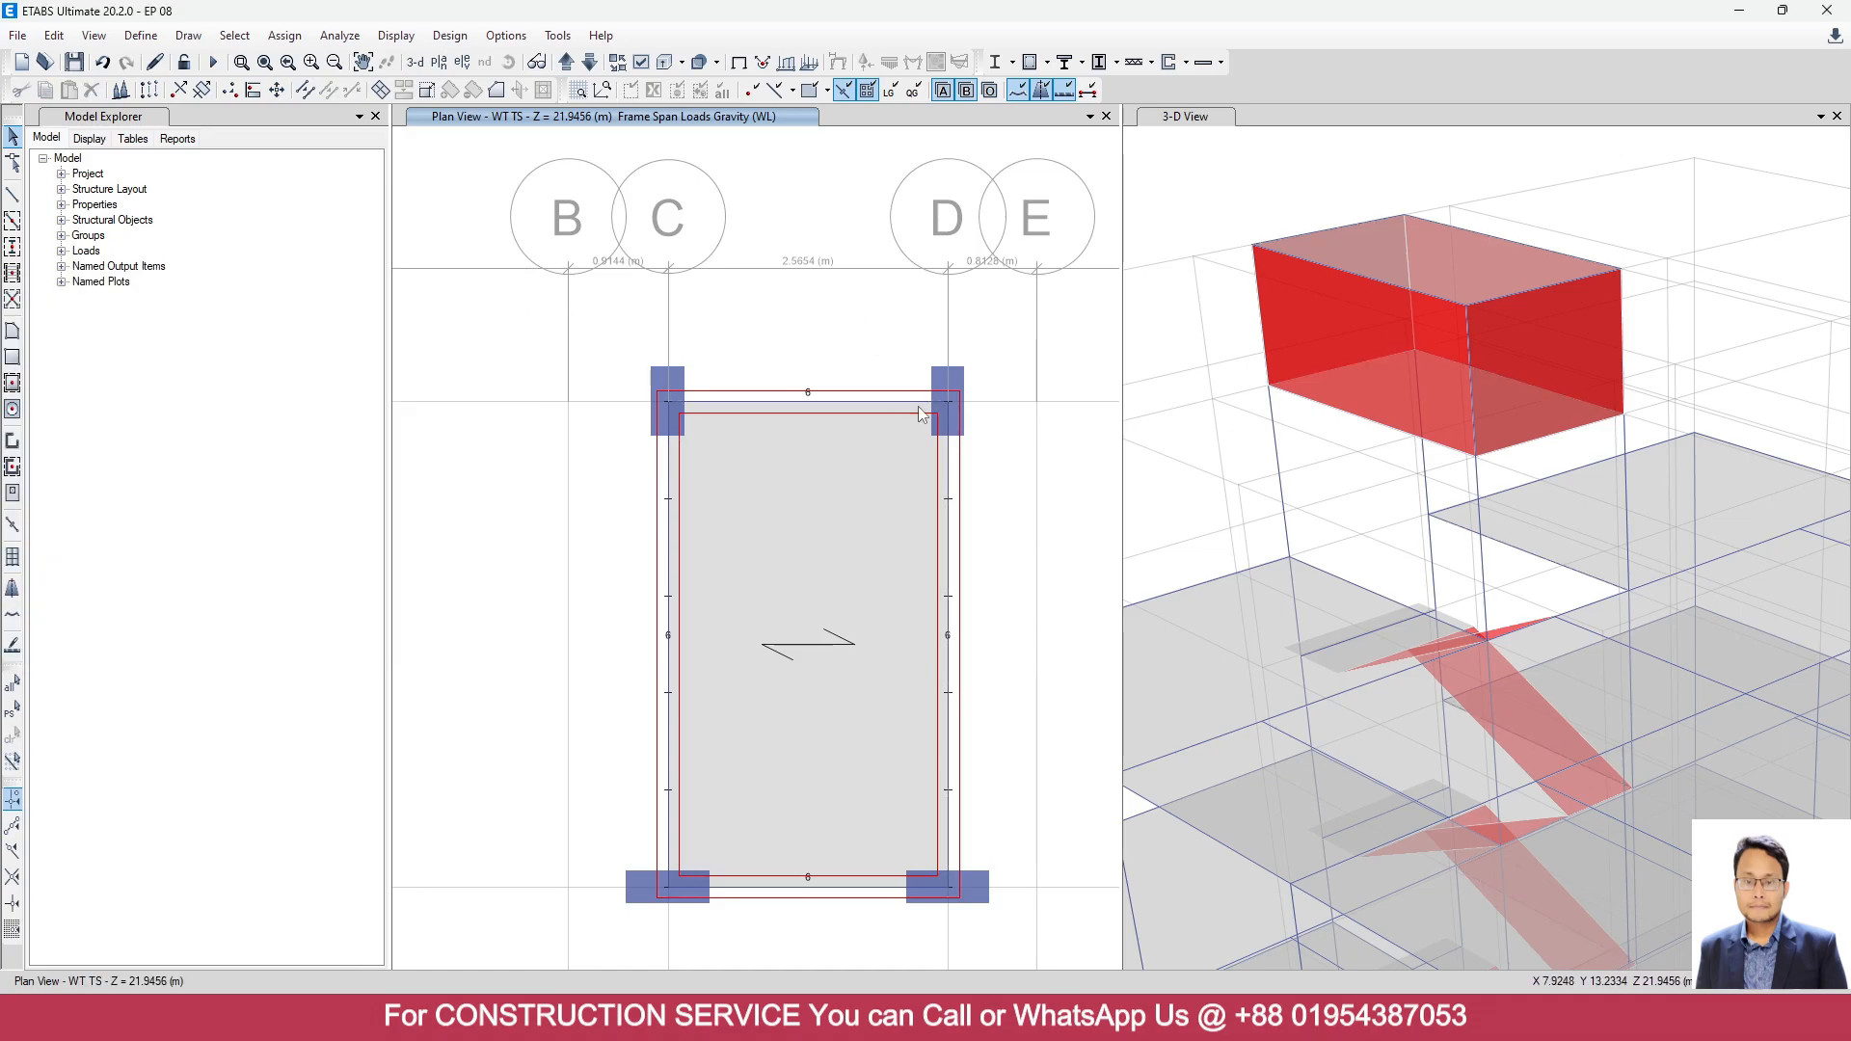
pyautogui.click(950, 537)
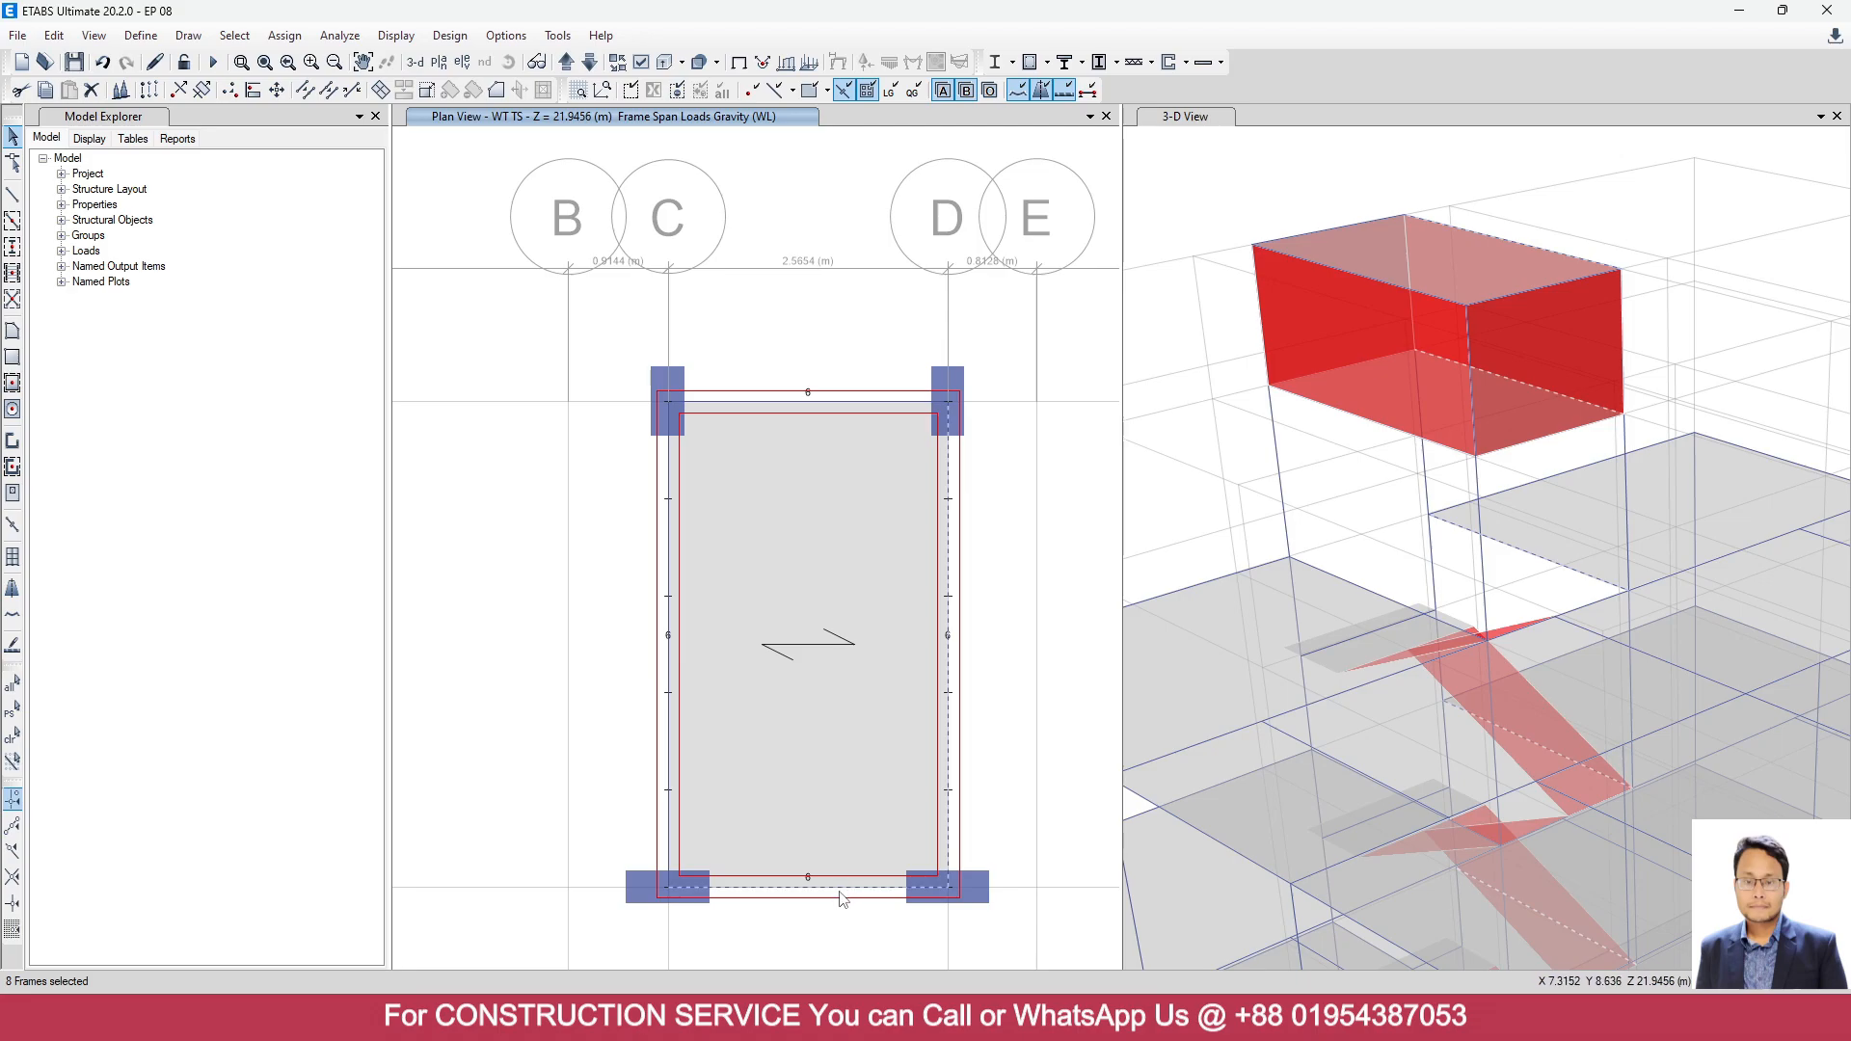
pyautogui.click(667, 664)
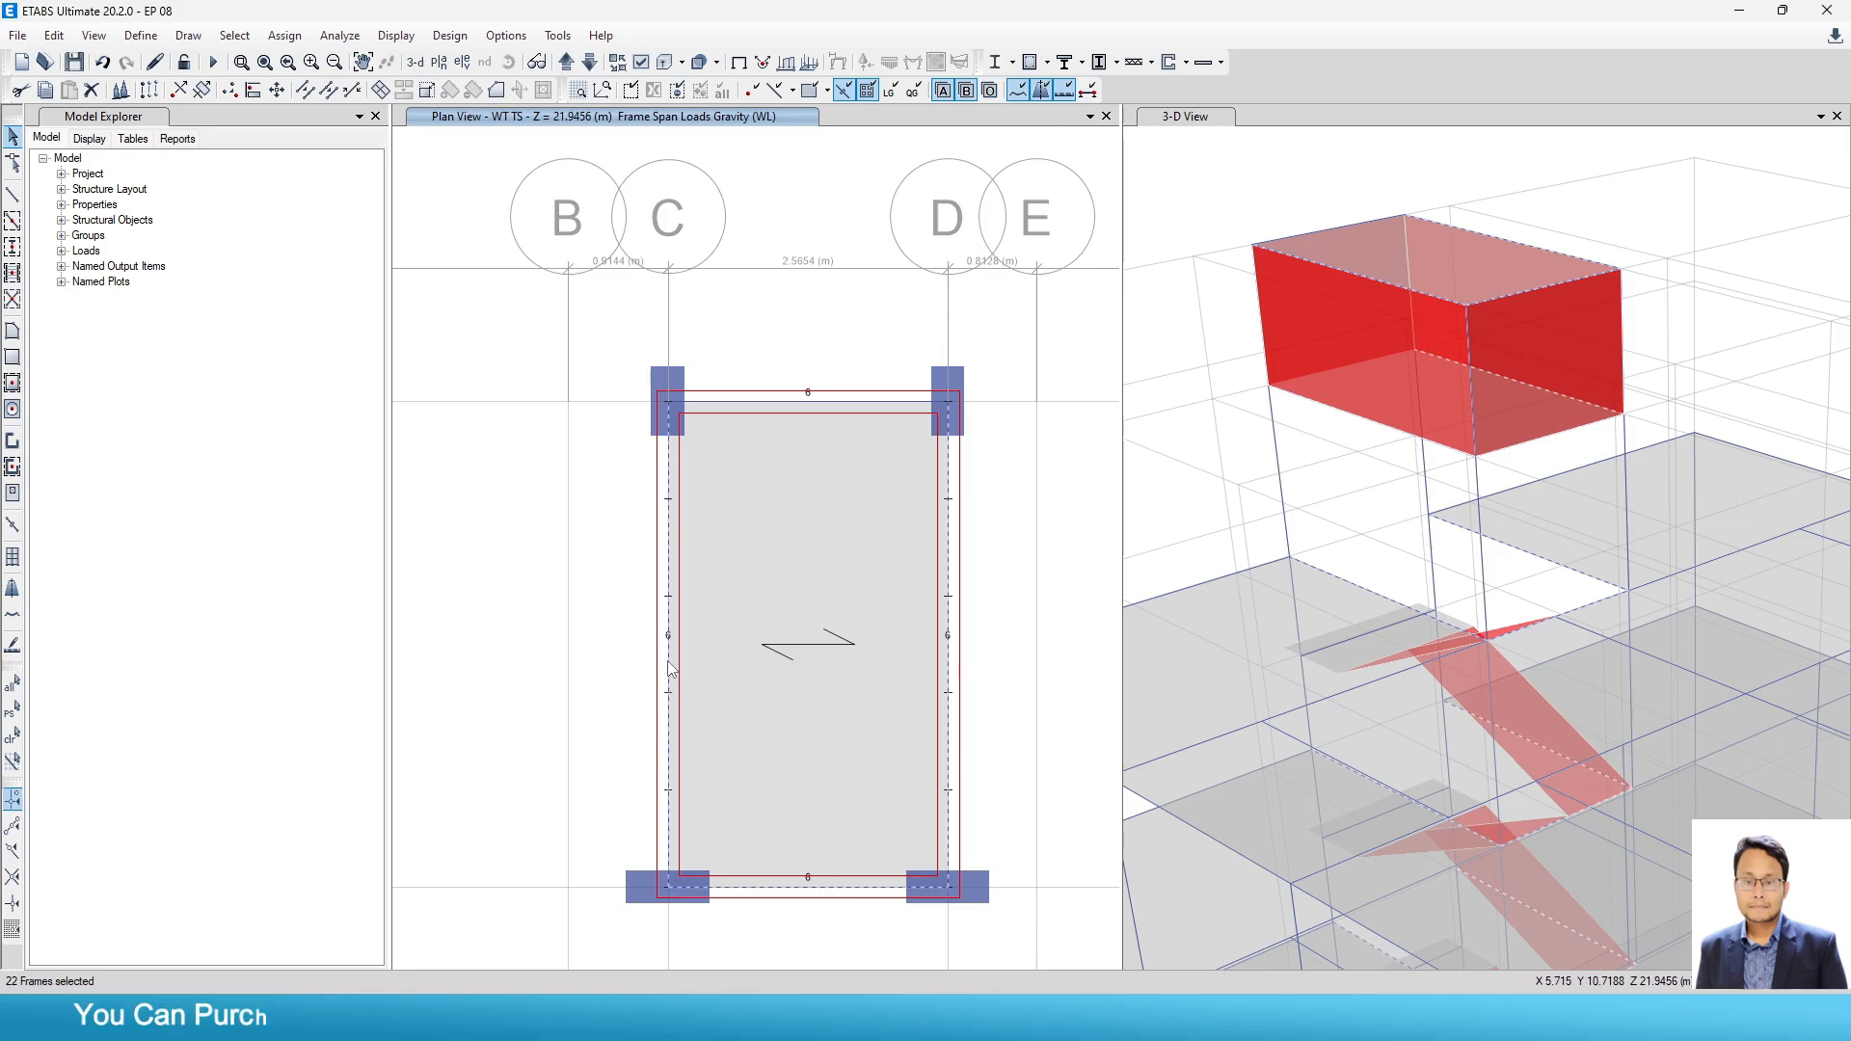
pyautogui.click(740, 403)
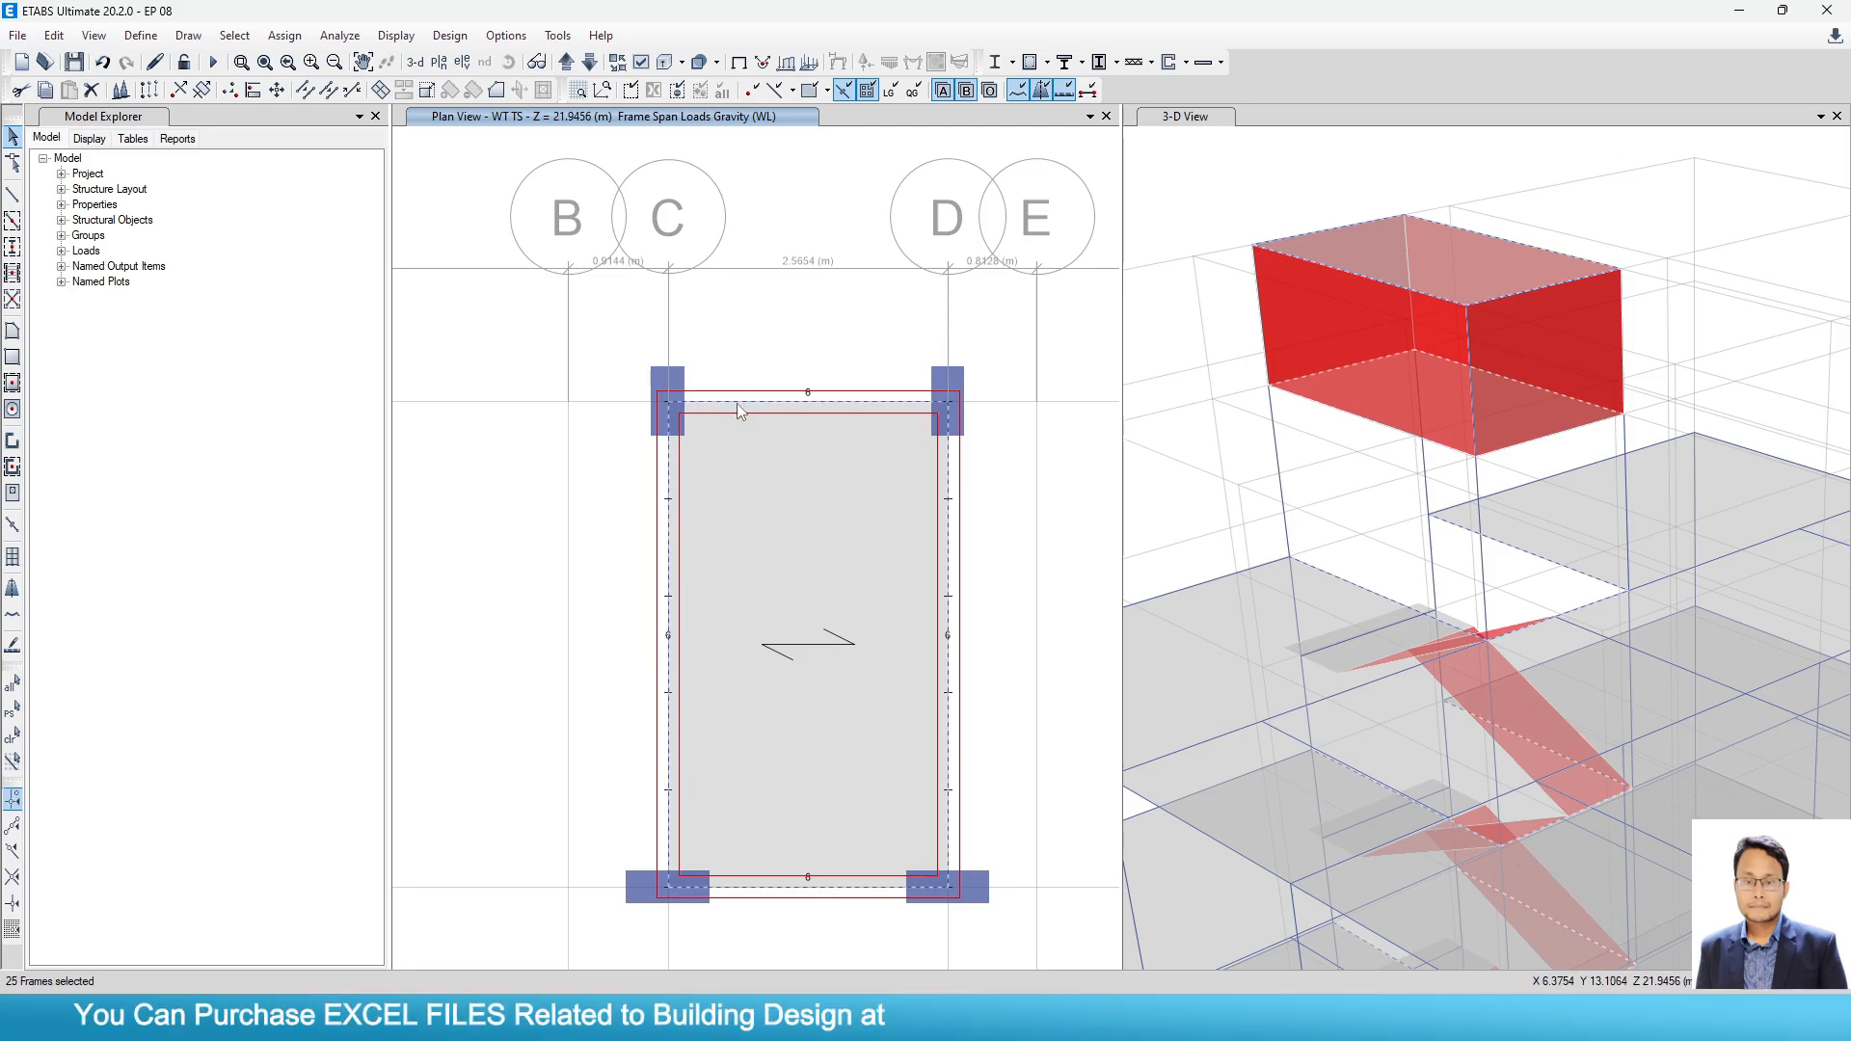
pyautogui.scroll(-3, 855, 522)
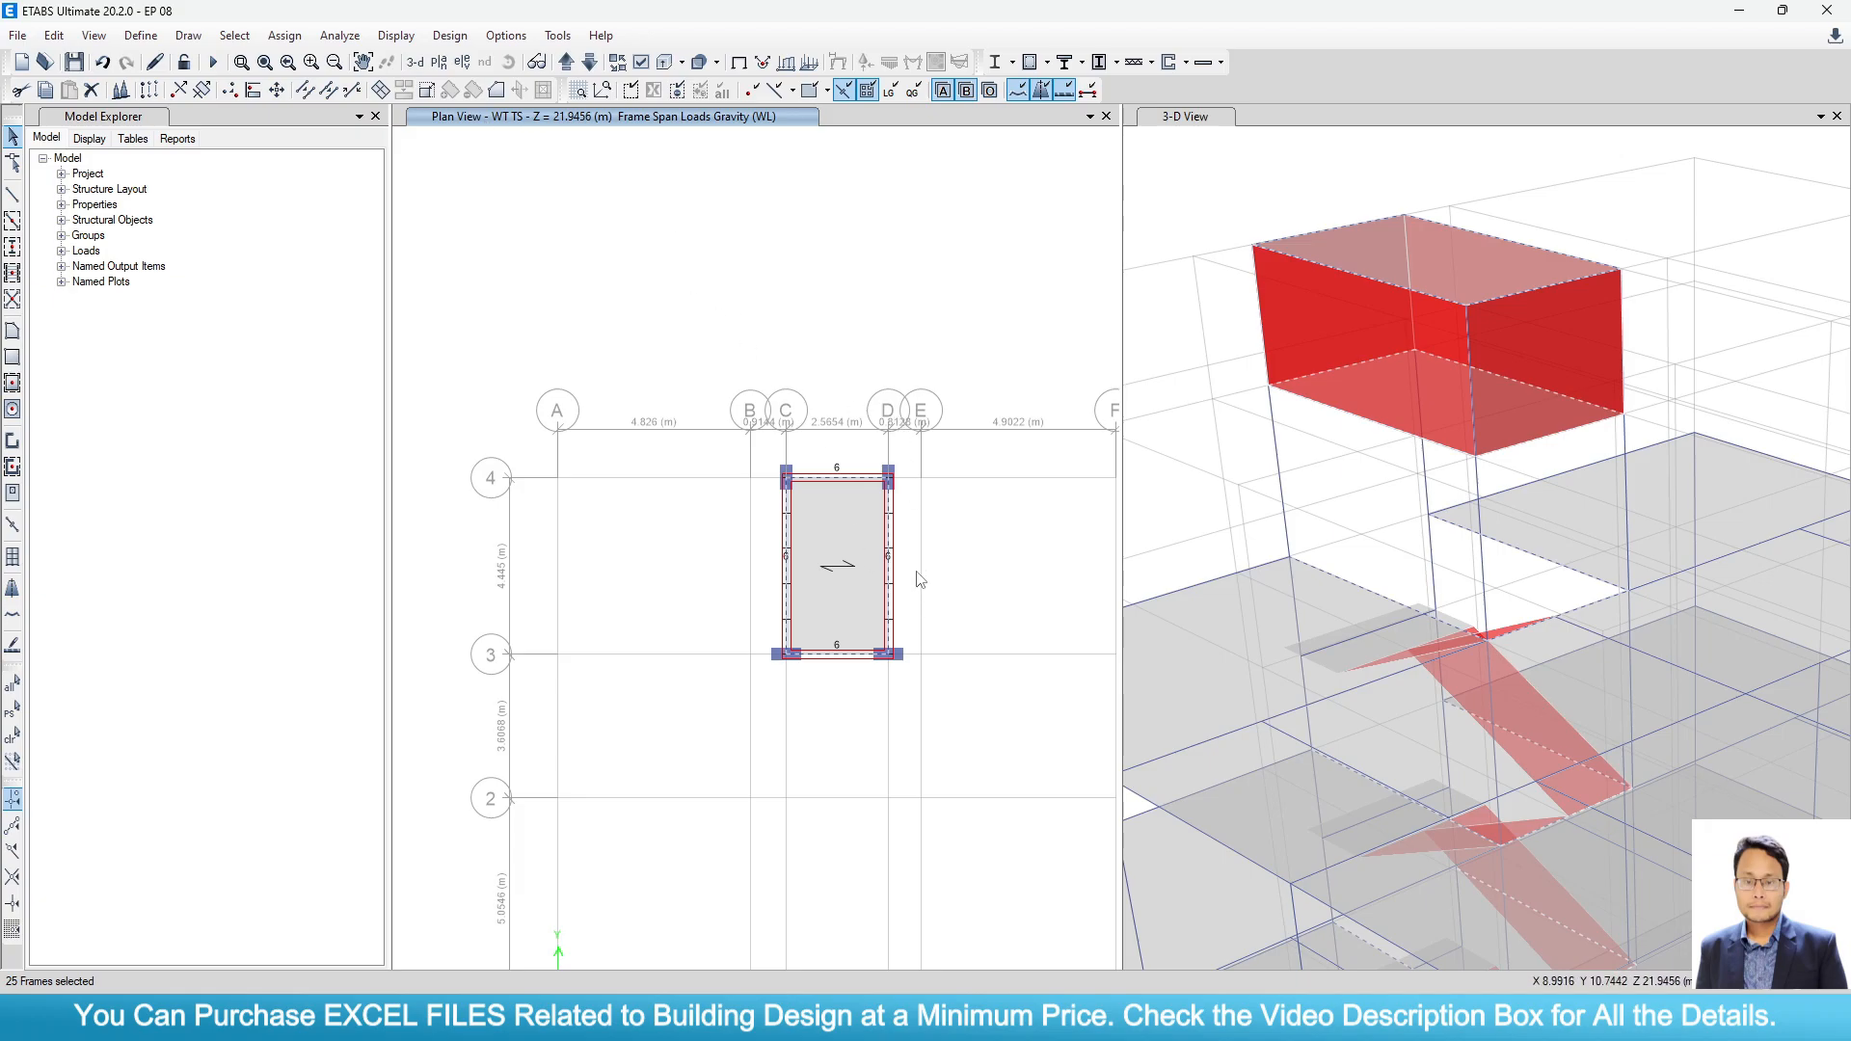
pyautogui.press('Escape')
# Bring up the WT BS level plan and clear the trial selection of the grid D beam.
pyautogui.moveTo(921, 584); pyautogui.dragTo(868, 573, button='middle')
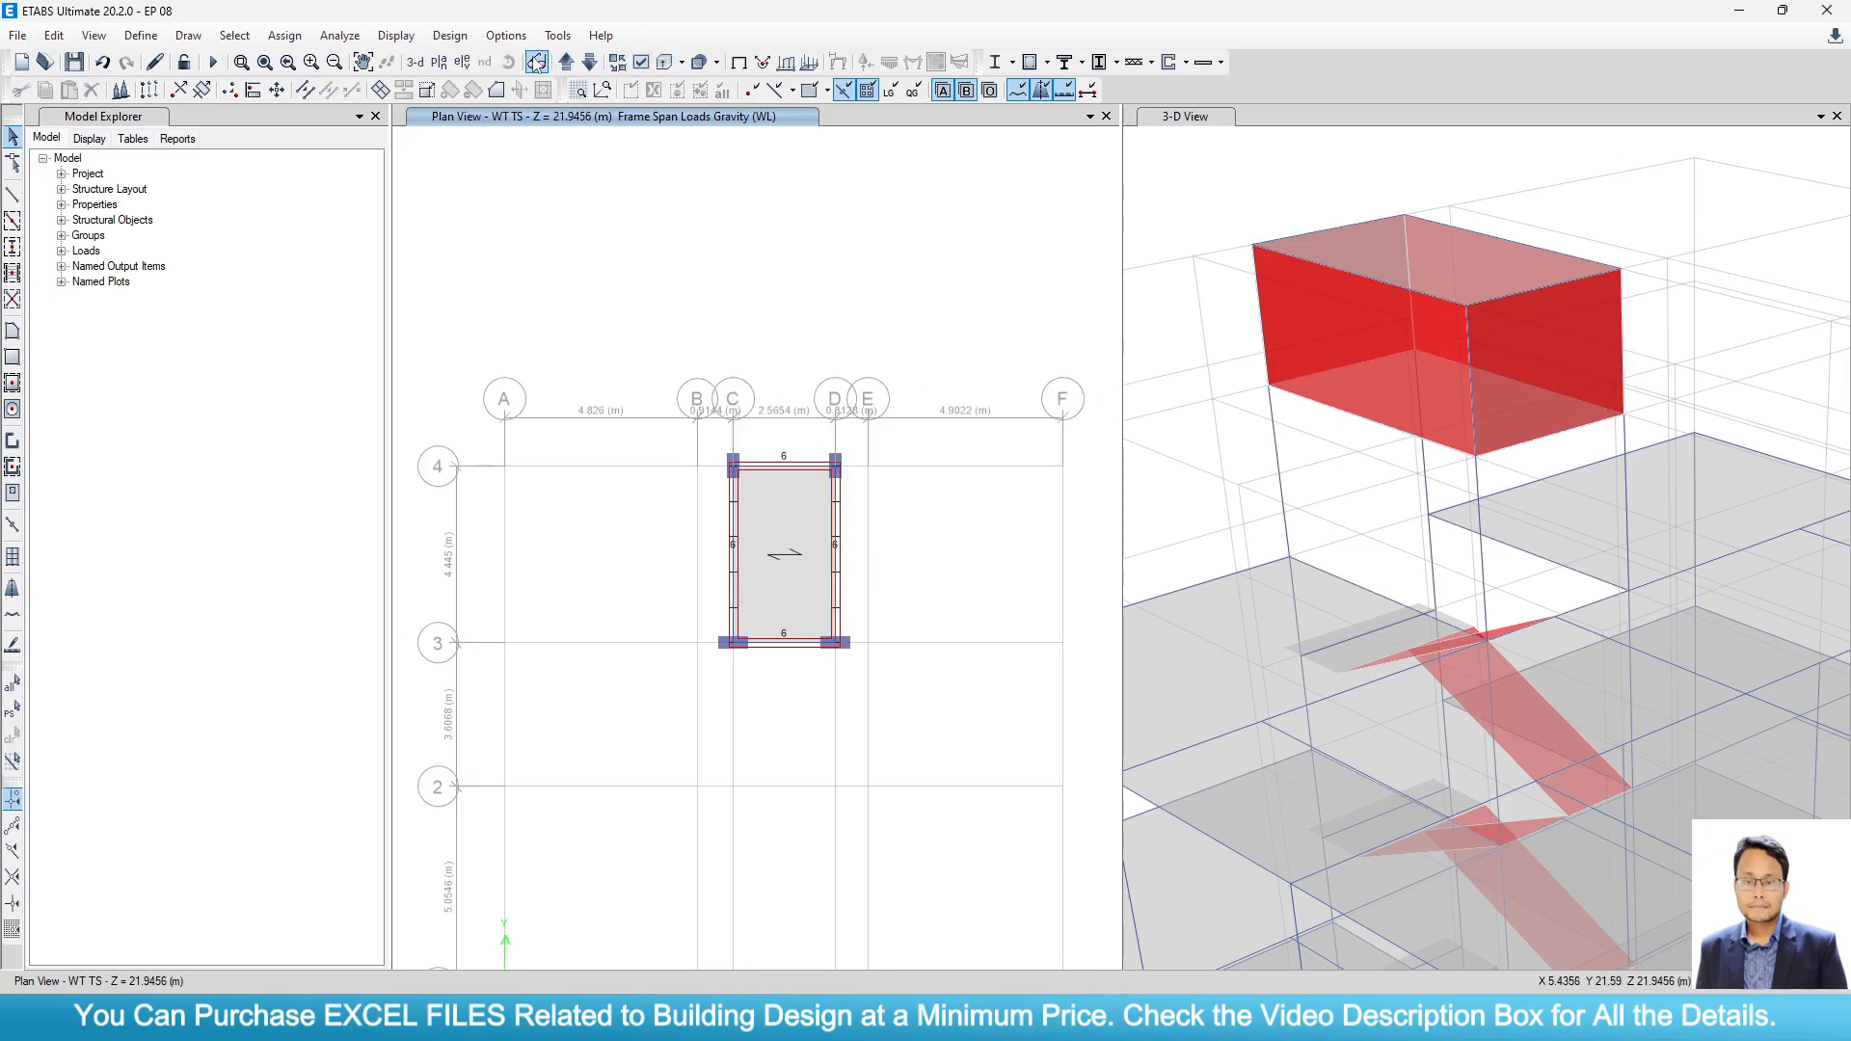
pyautogui.click(567, 63)
pyautogui.click(589, 63)
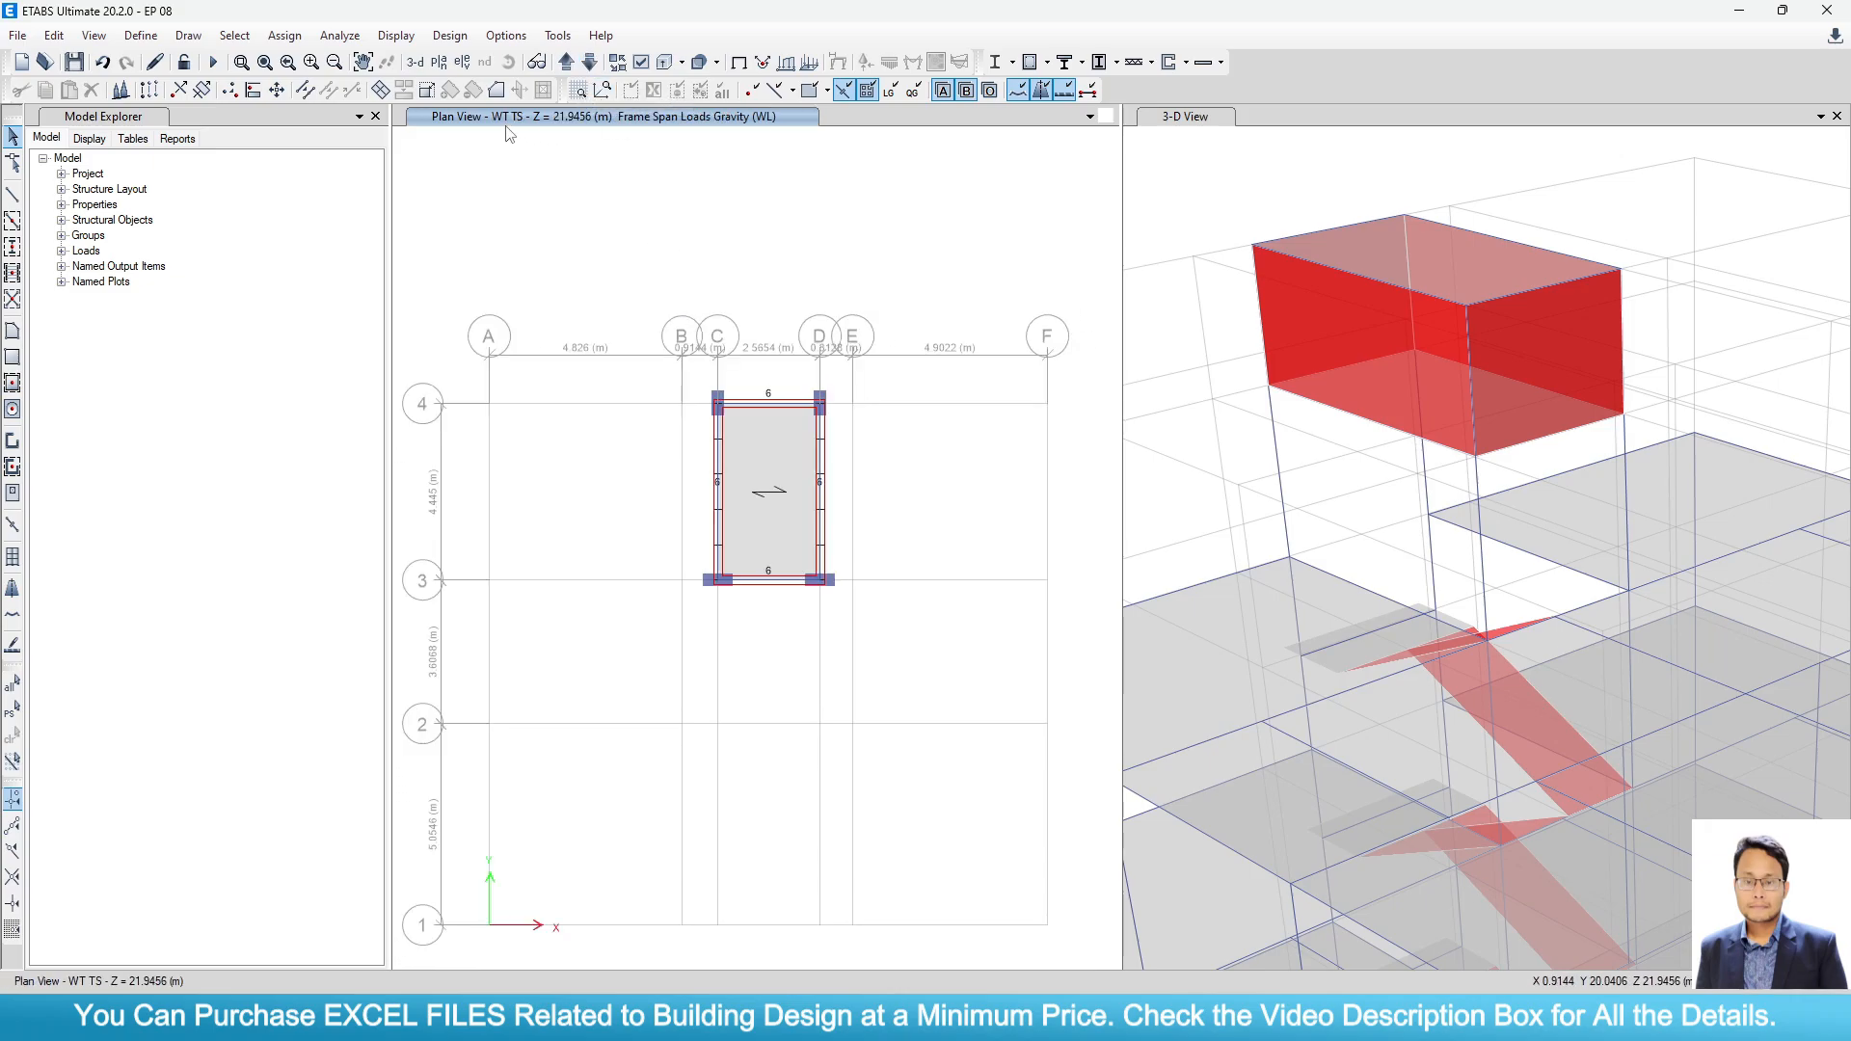
pyautogui.click(590, 62)
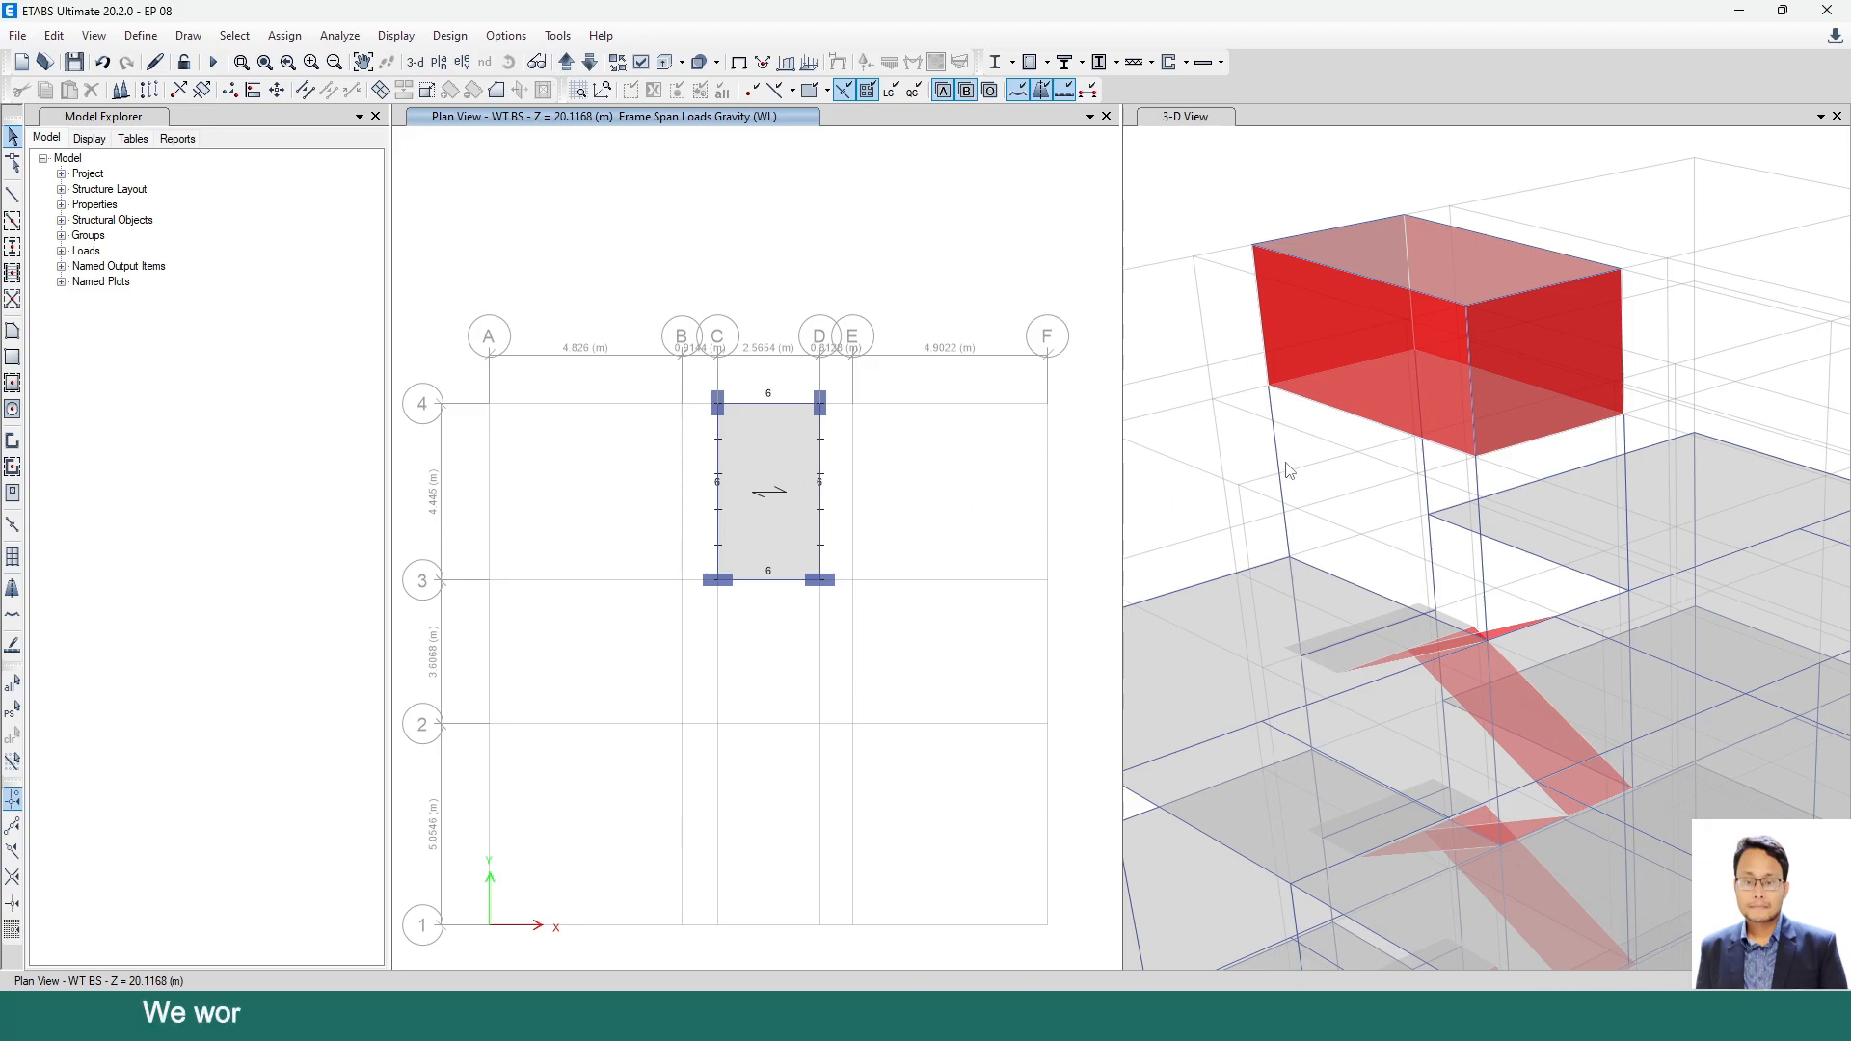
pyautogui.click(821, 461)
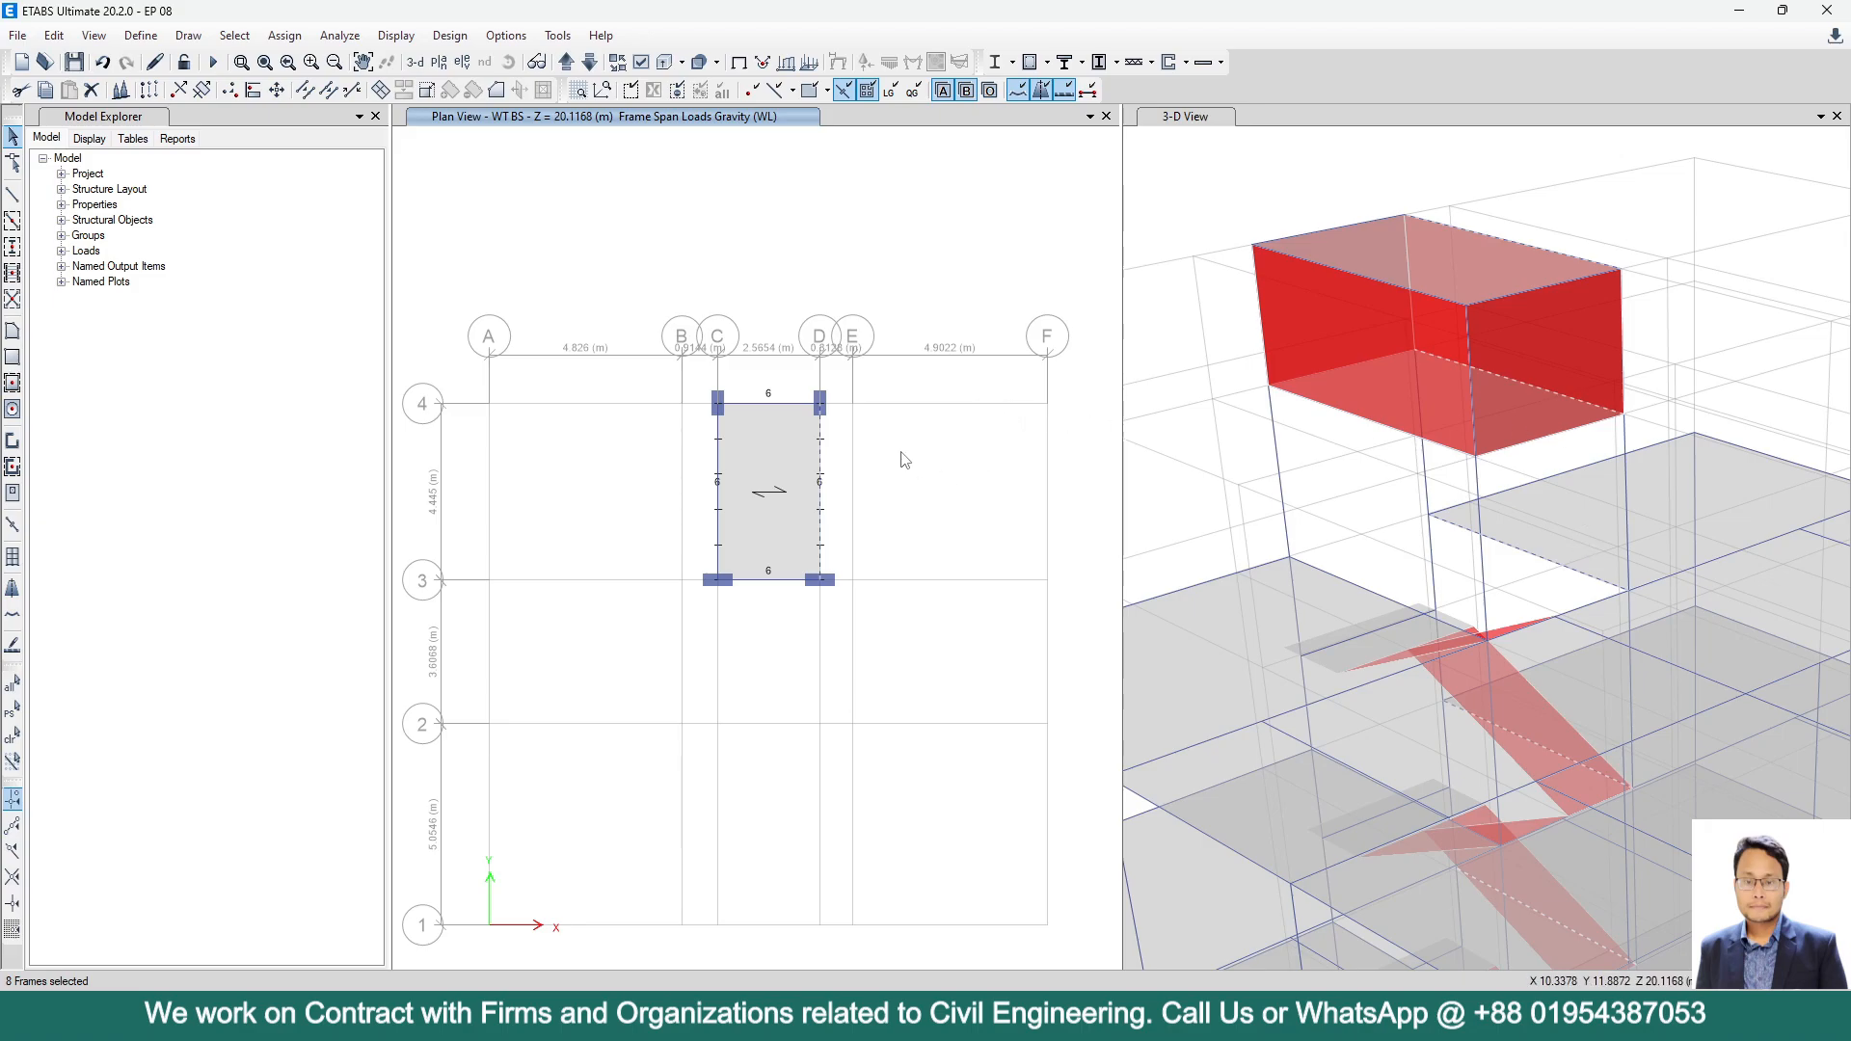
pyautogui.press('Escape')
# Select the beams enclosing the bay between grids C–D and 3–4 on the WT BS plan and delete their distributed WL loads.
pyautogui.click(821, 460)
pyautogui.click(789, 403)
pyautogui.click(720, 457)
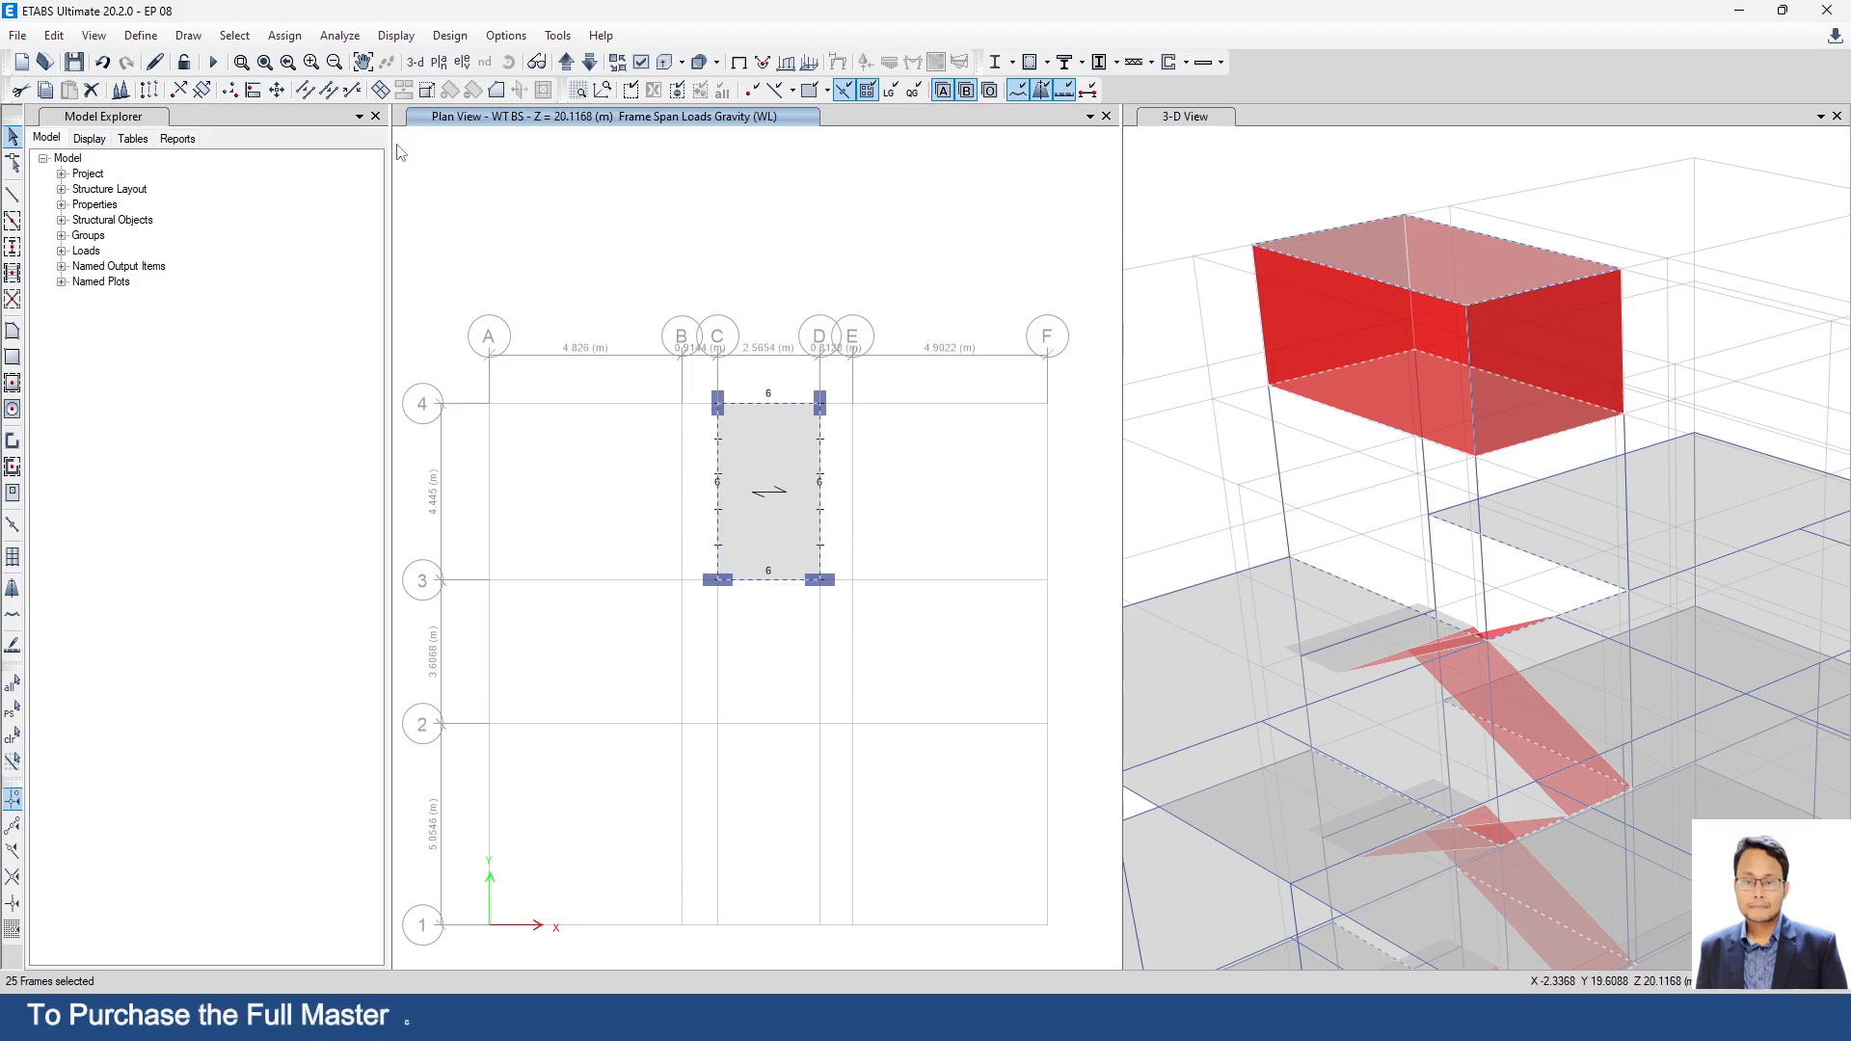
pyautogui.click(283, 37)
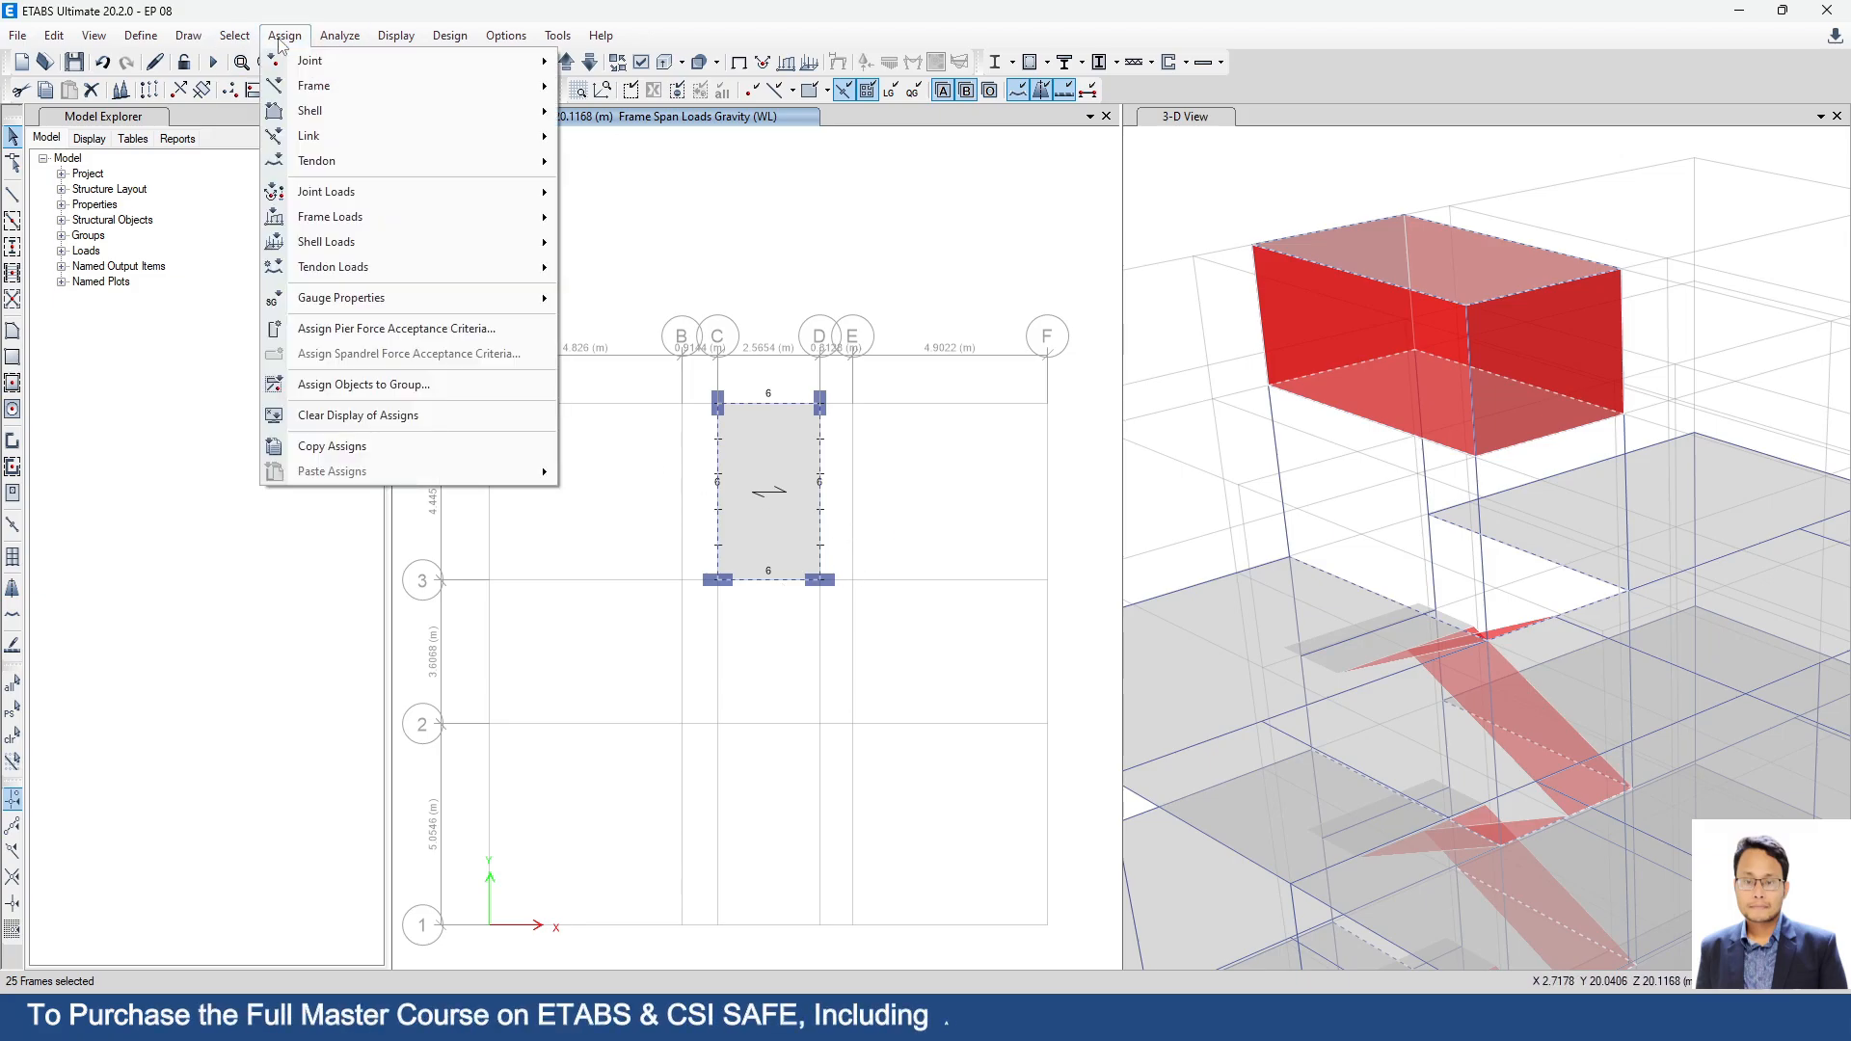
pyautogui.moveTo(378, 225)
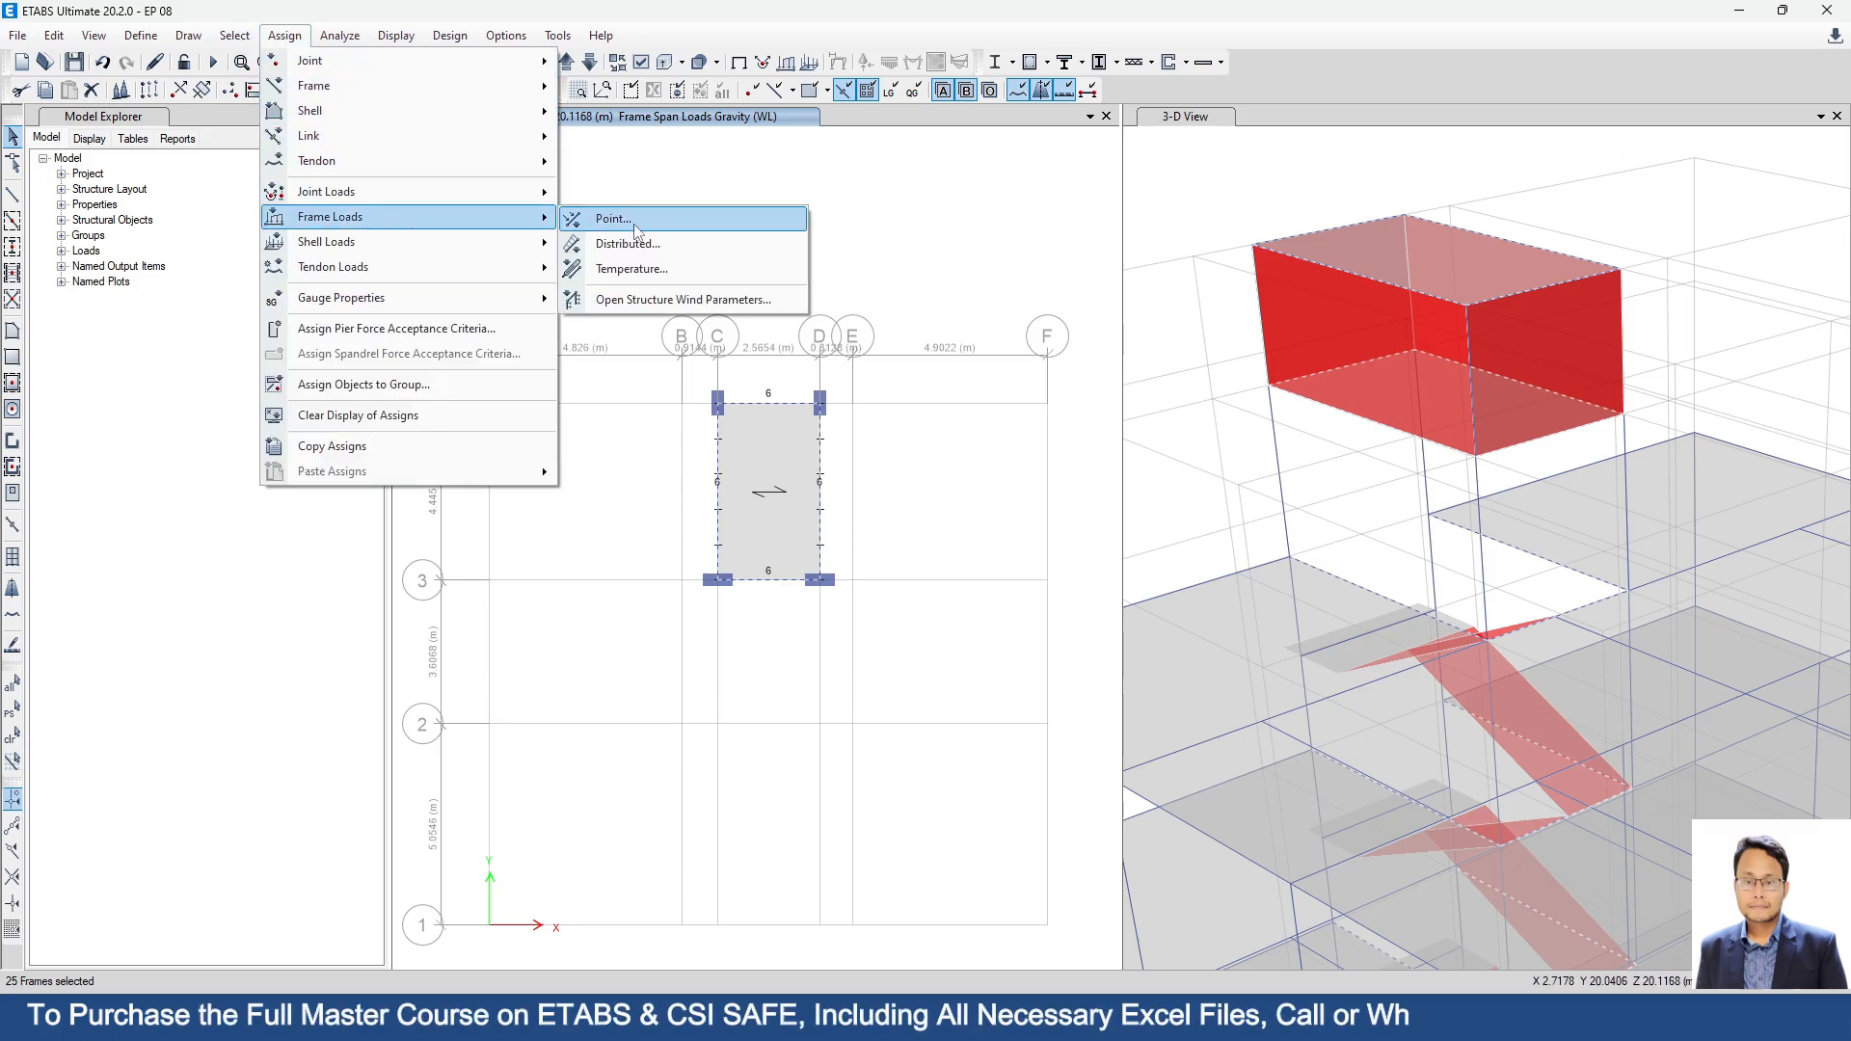
pyautogui.click(752, 242)
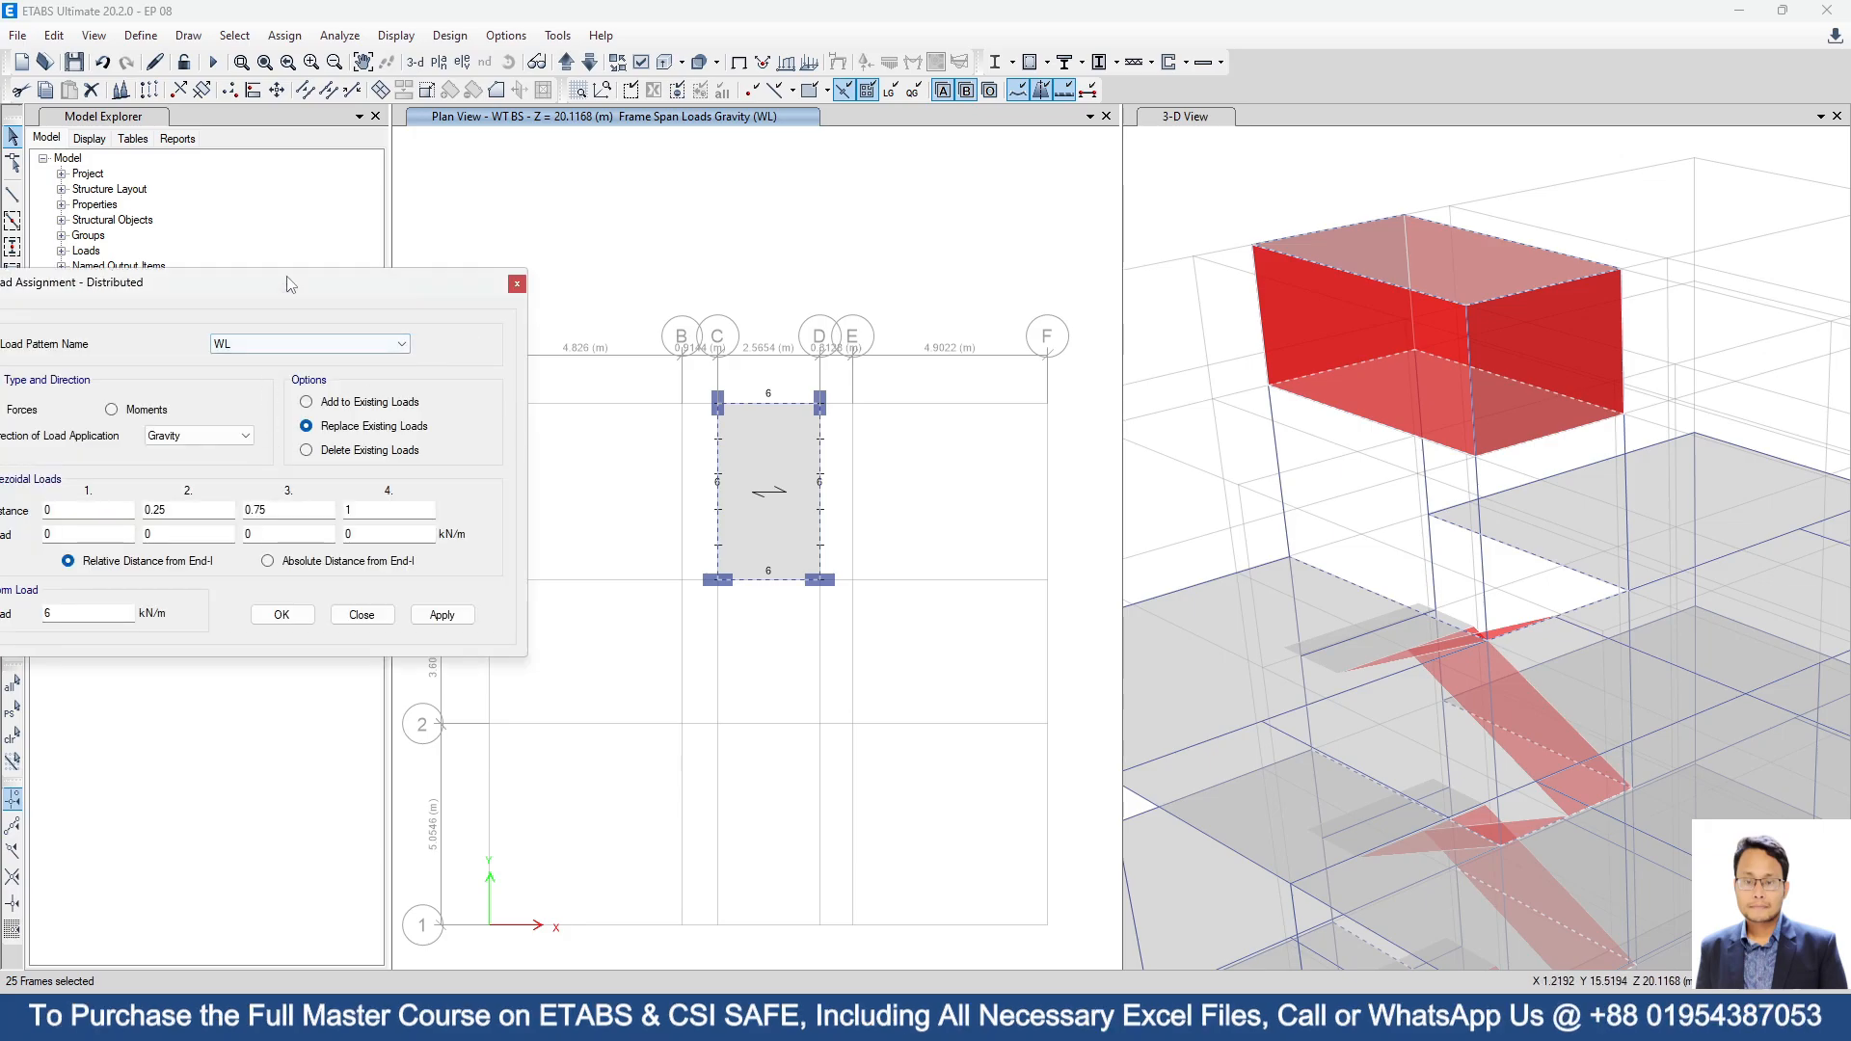
pyautogui.moveTo(287, 280); pyautogui.dragTo(490, 182)
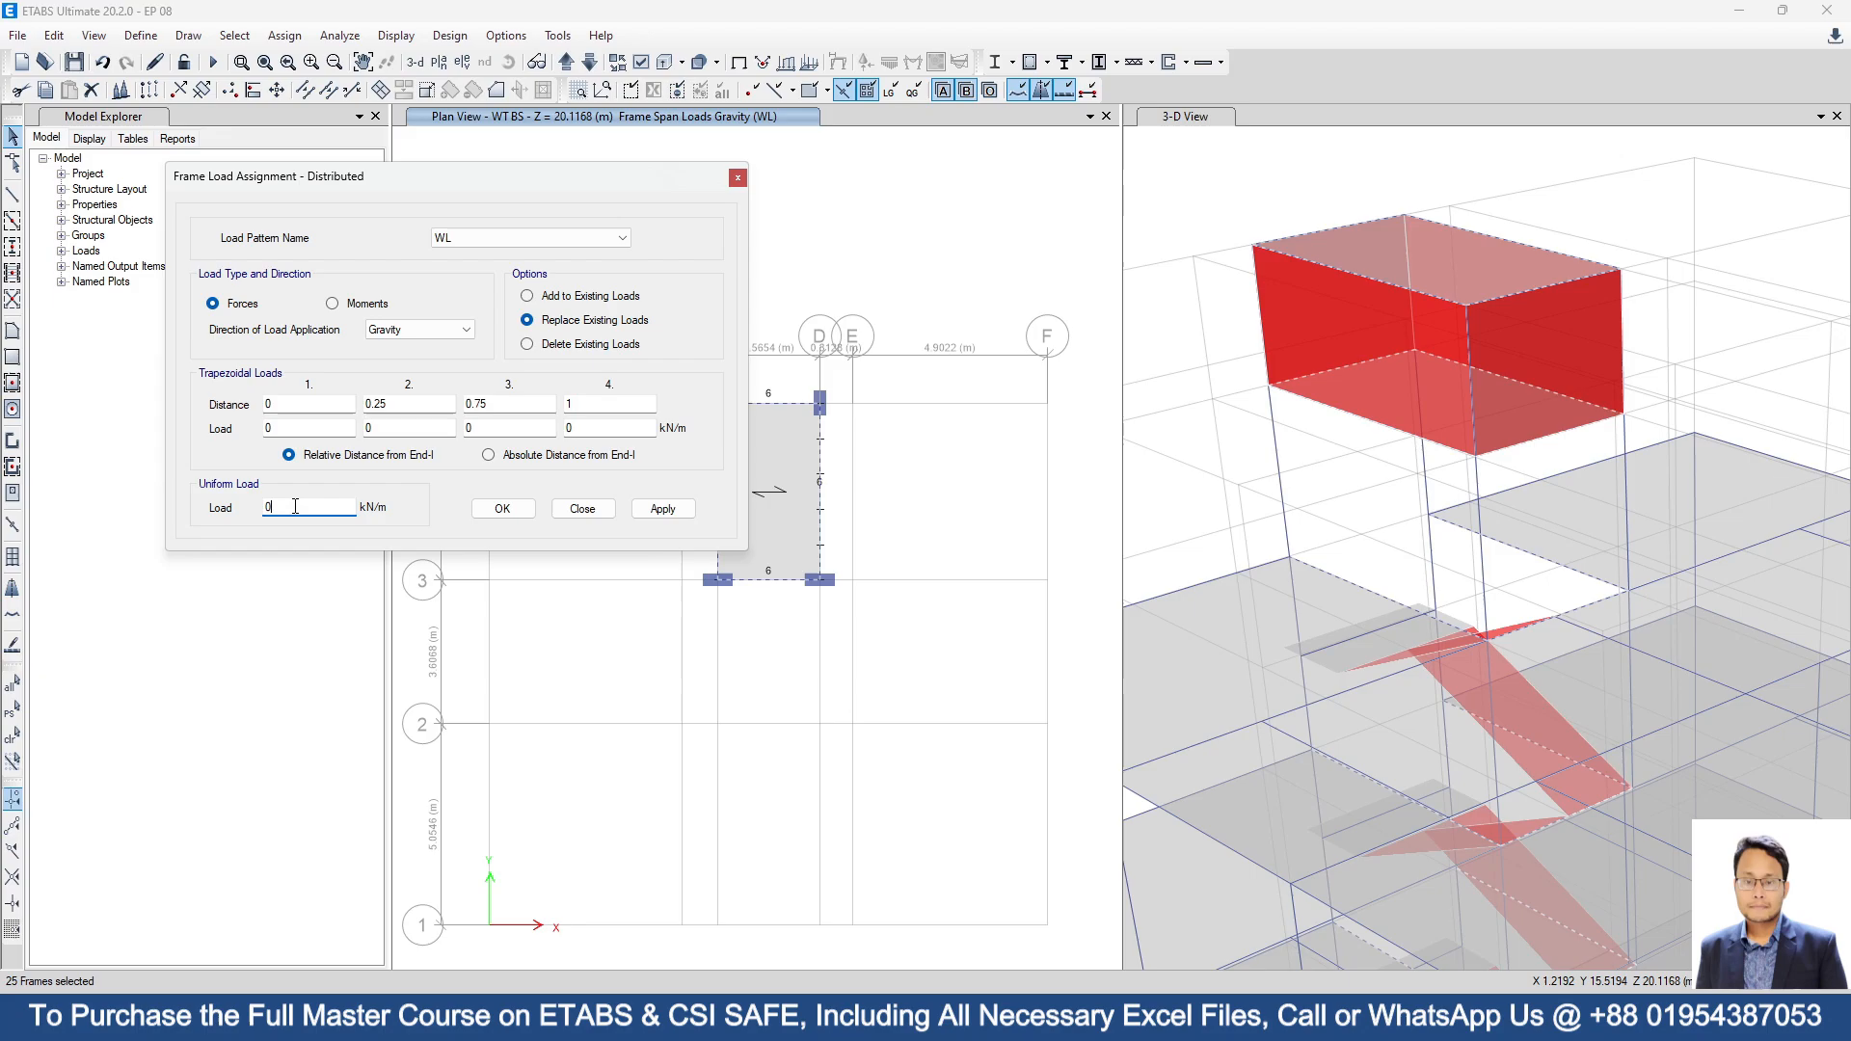
pyautogui.click(553, 346)
pyautogui.click(663, 509)
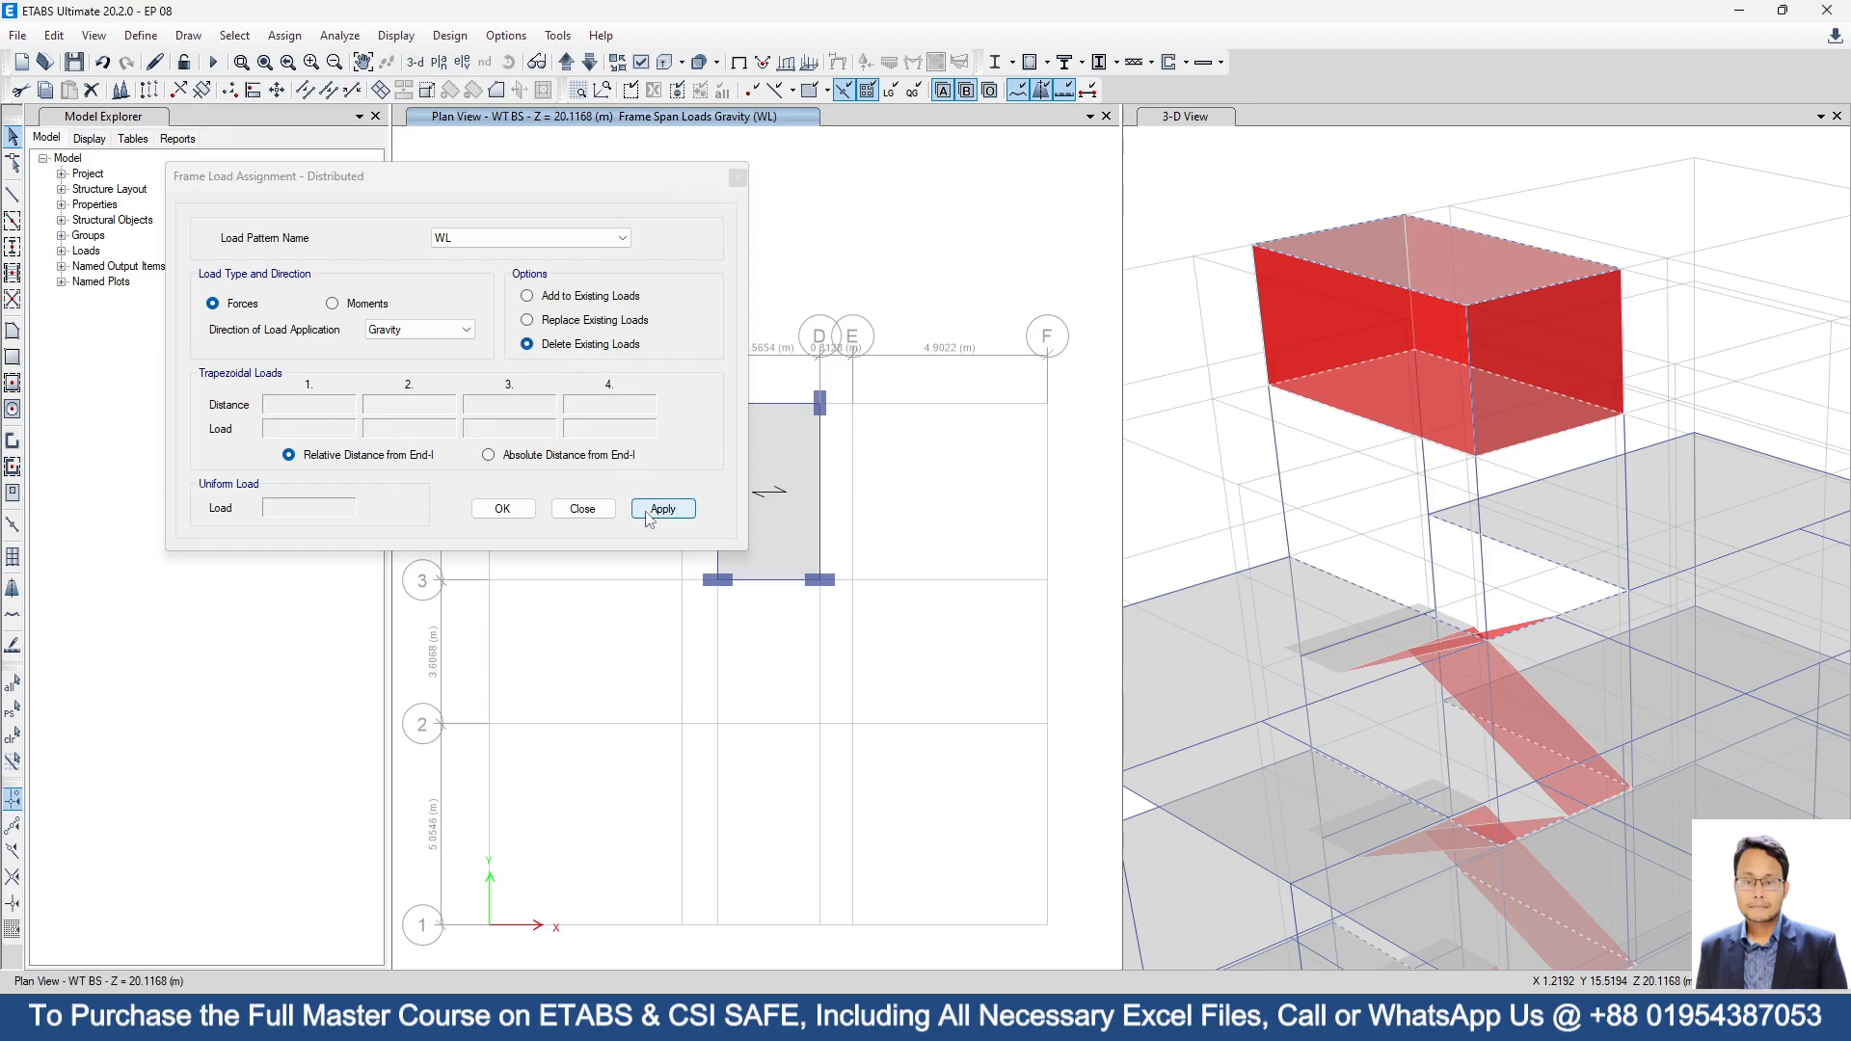
# On the WT TS level plan, select the beams around the bay between grids C–D and 3–4, delete their WL loads and finish the assignment.
pyautogui.moveTo(595, 183); pyautogui.dragTo(411, 172)
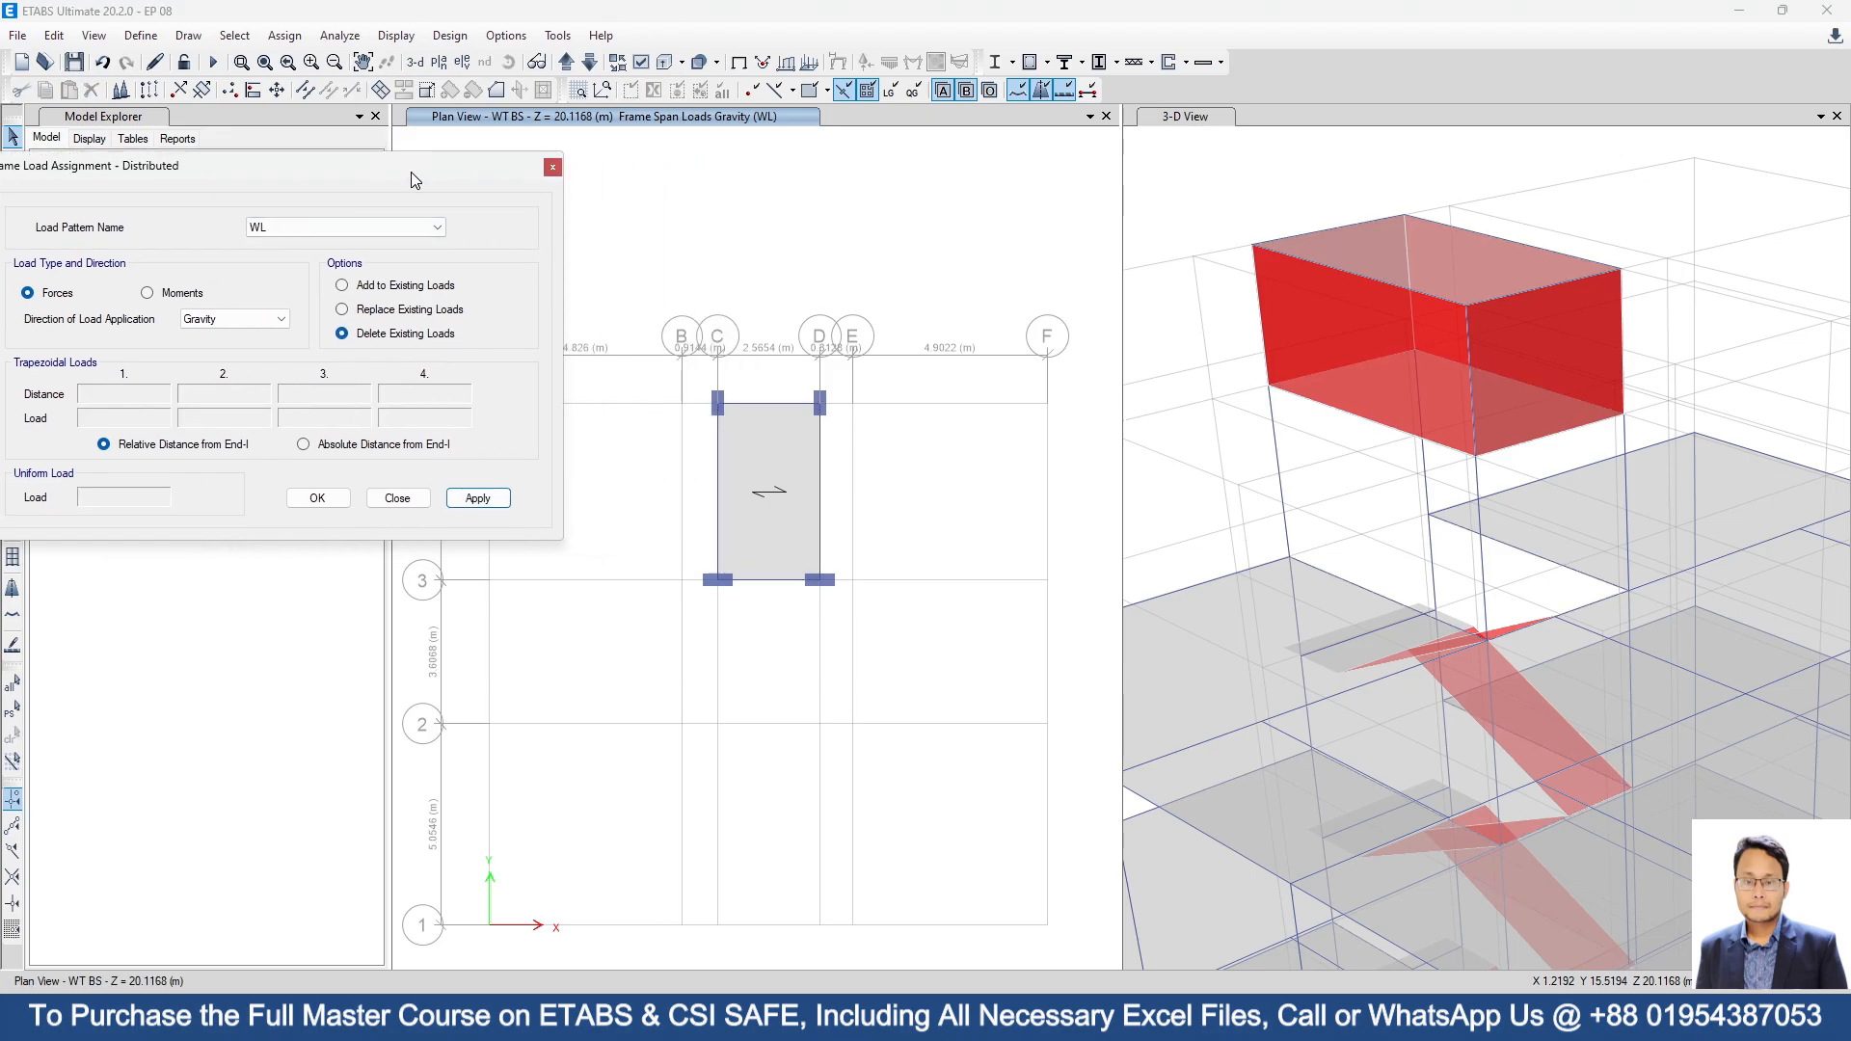
pyautogui.click(568, 63)
pyautogui.scroll(5, 726, 446)
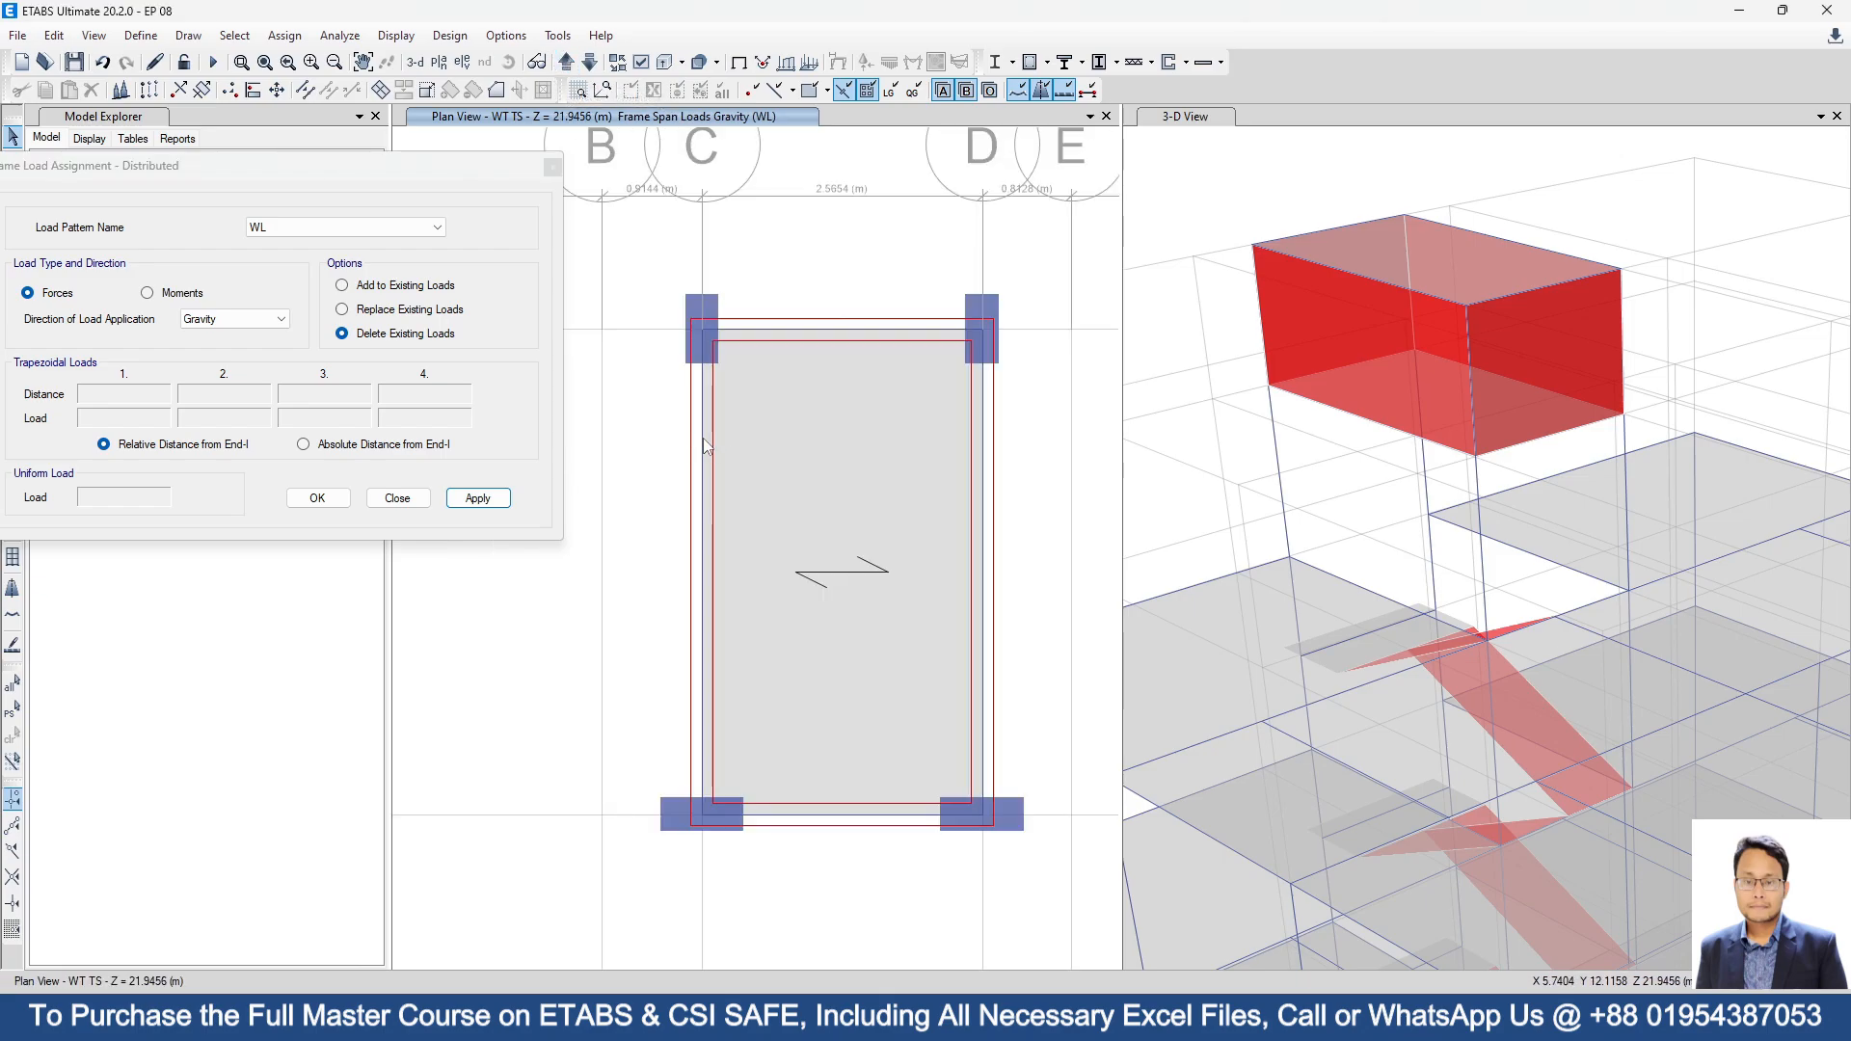
pyautogui.click(704, 445)
pyautogui.click(784, 331)
pyautogui.click(983, 451)
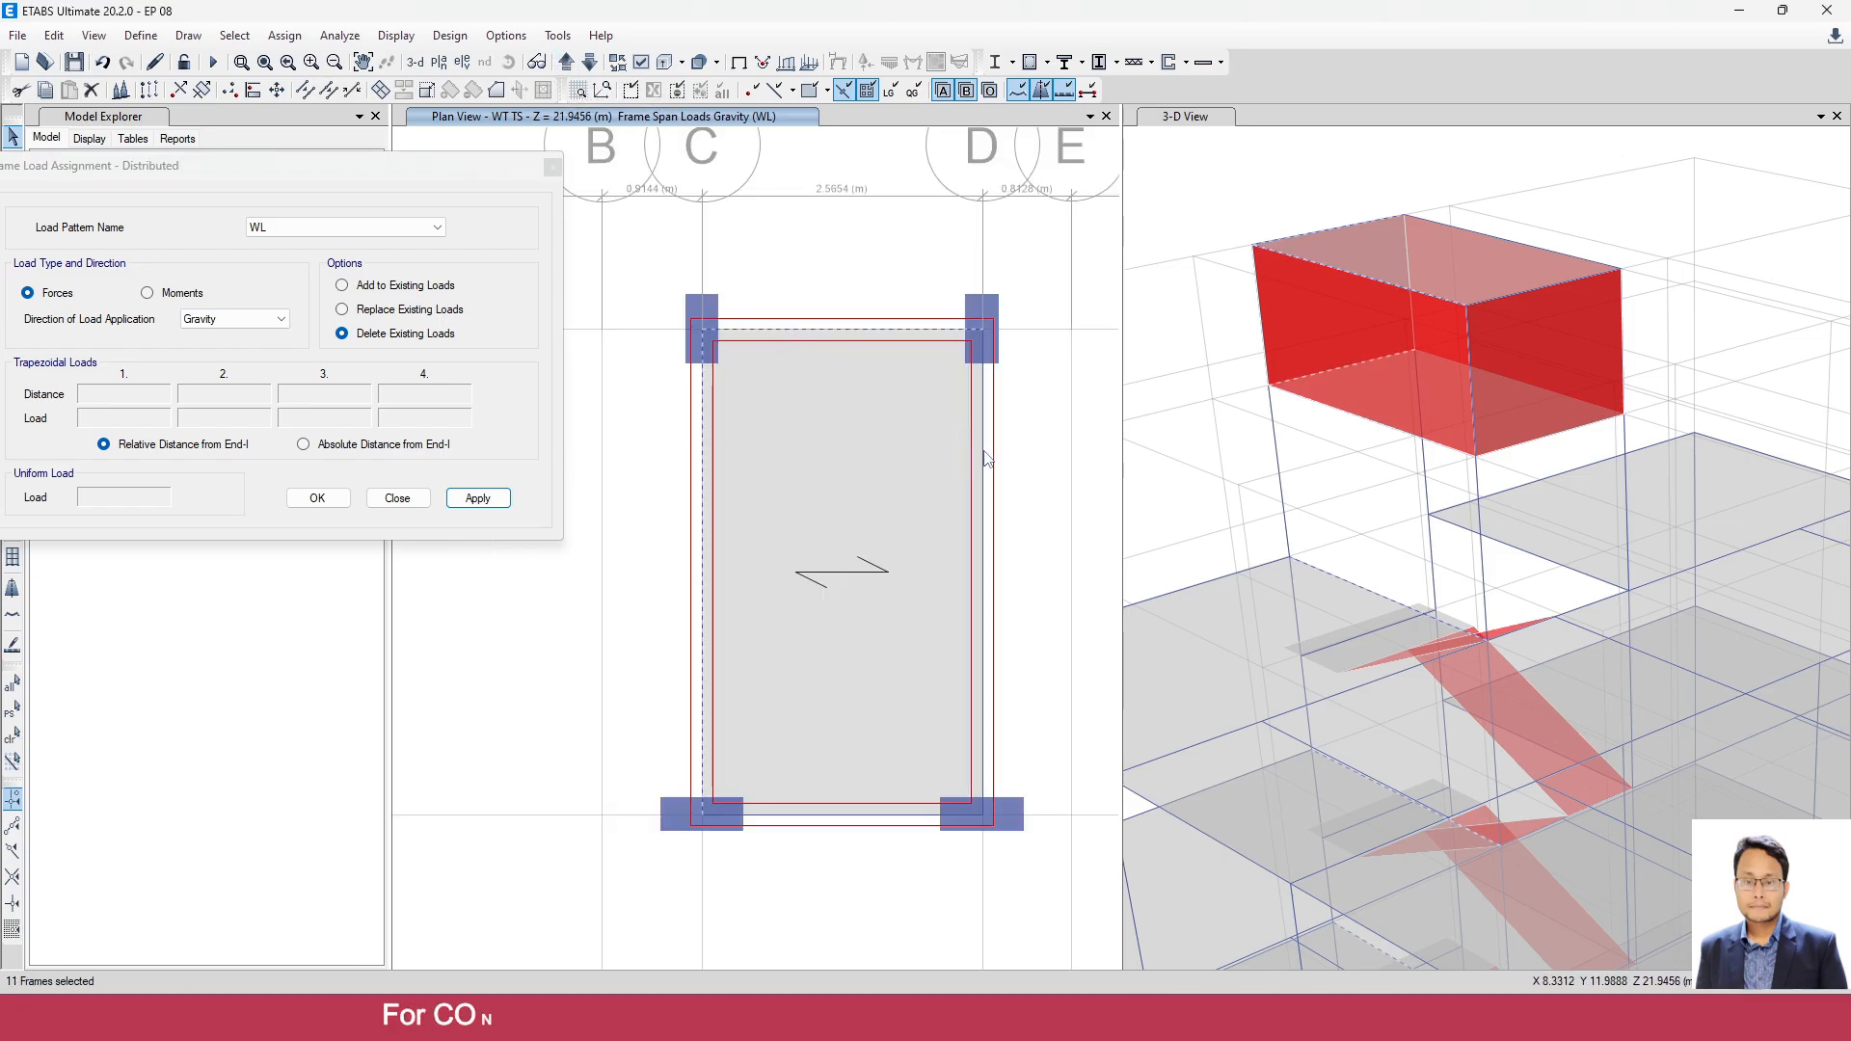
pyautogui.click(864, 821)
pyautogui.click(713, 718)
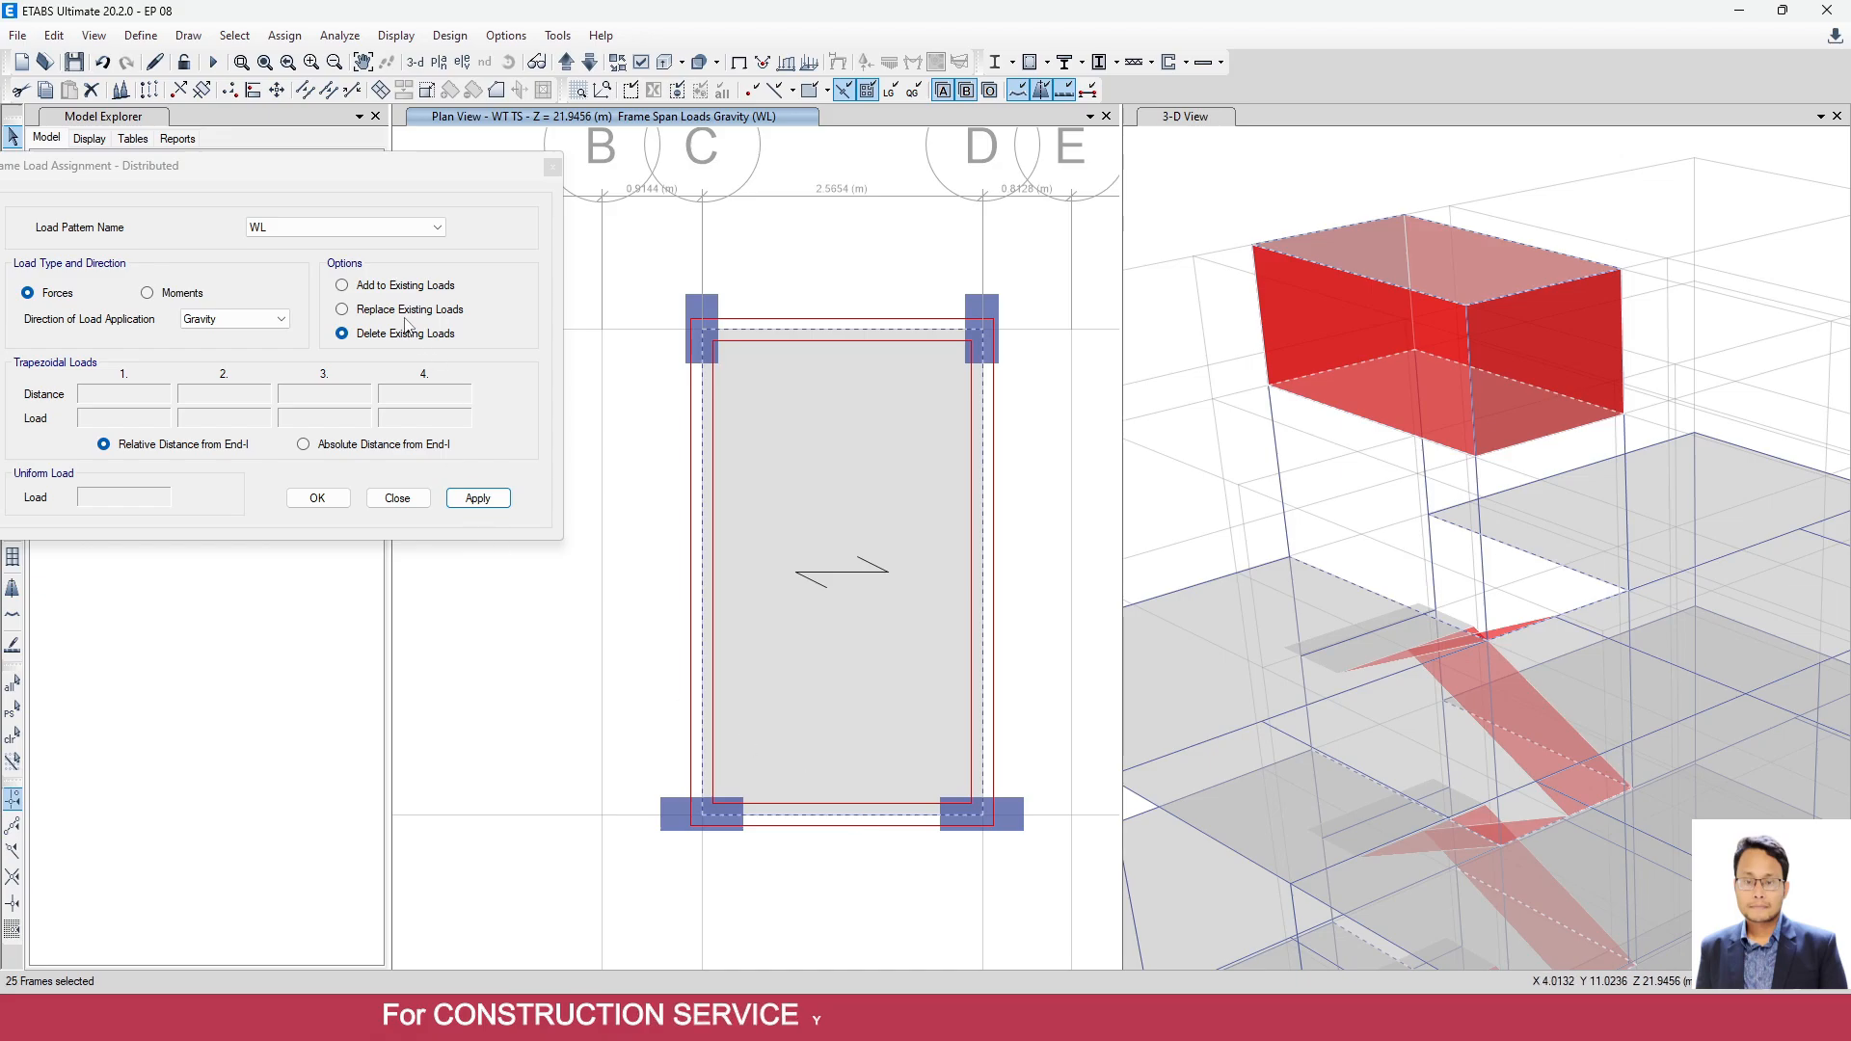
pyautogui.click(477, 498)
pyautogui.click(317, 498)
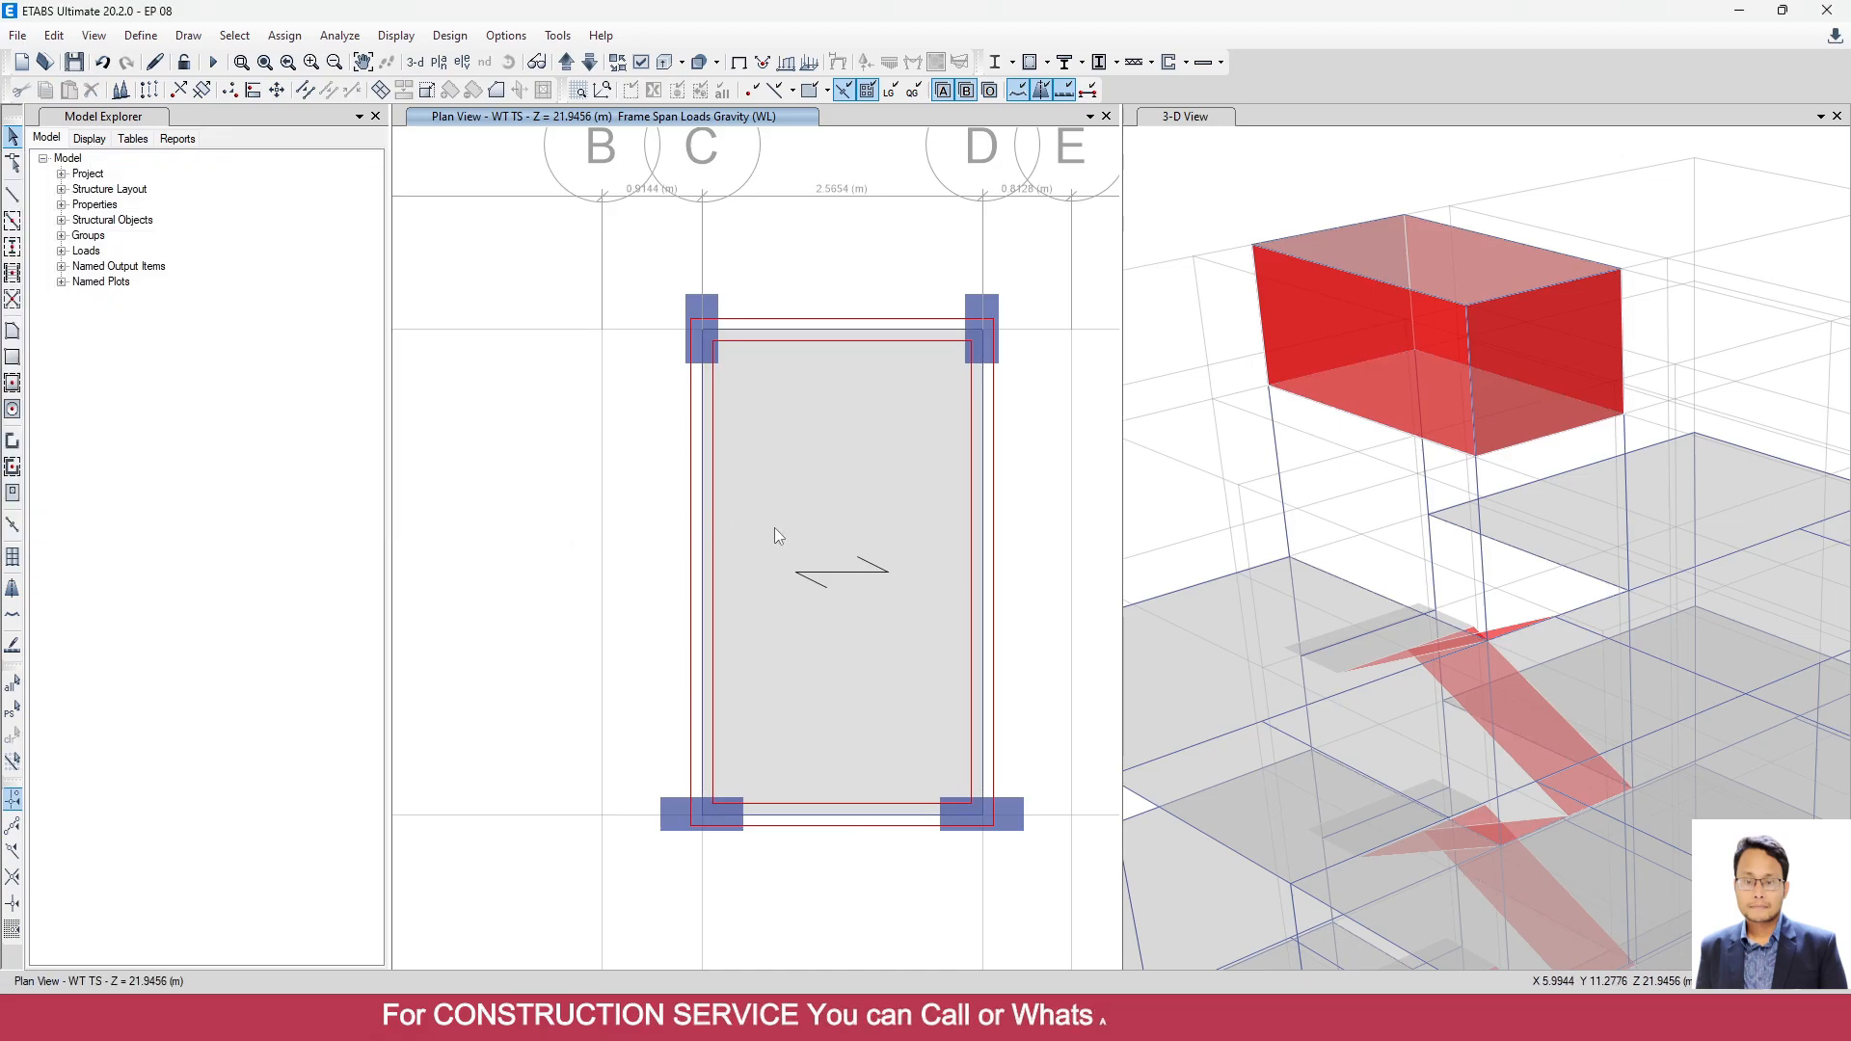
# Bring up the ROOF level plan and select the stair-side beams on grids C and D between grids 3 and 4 across all stories.
pyautogui.scroll(-3, 774, 528)
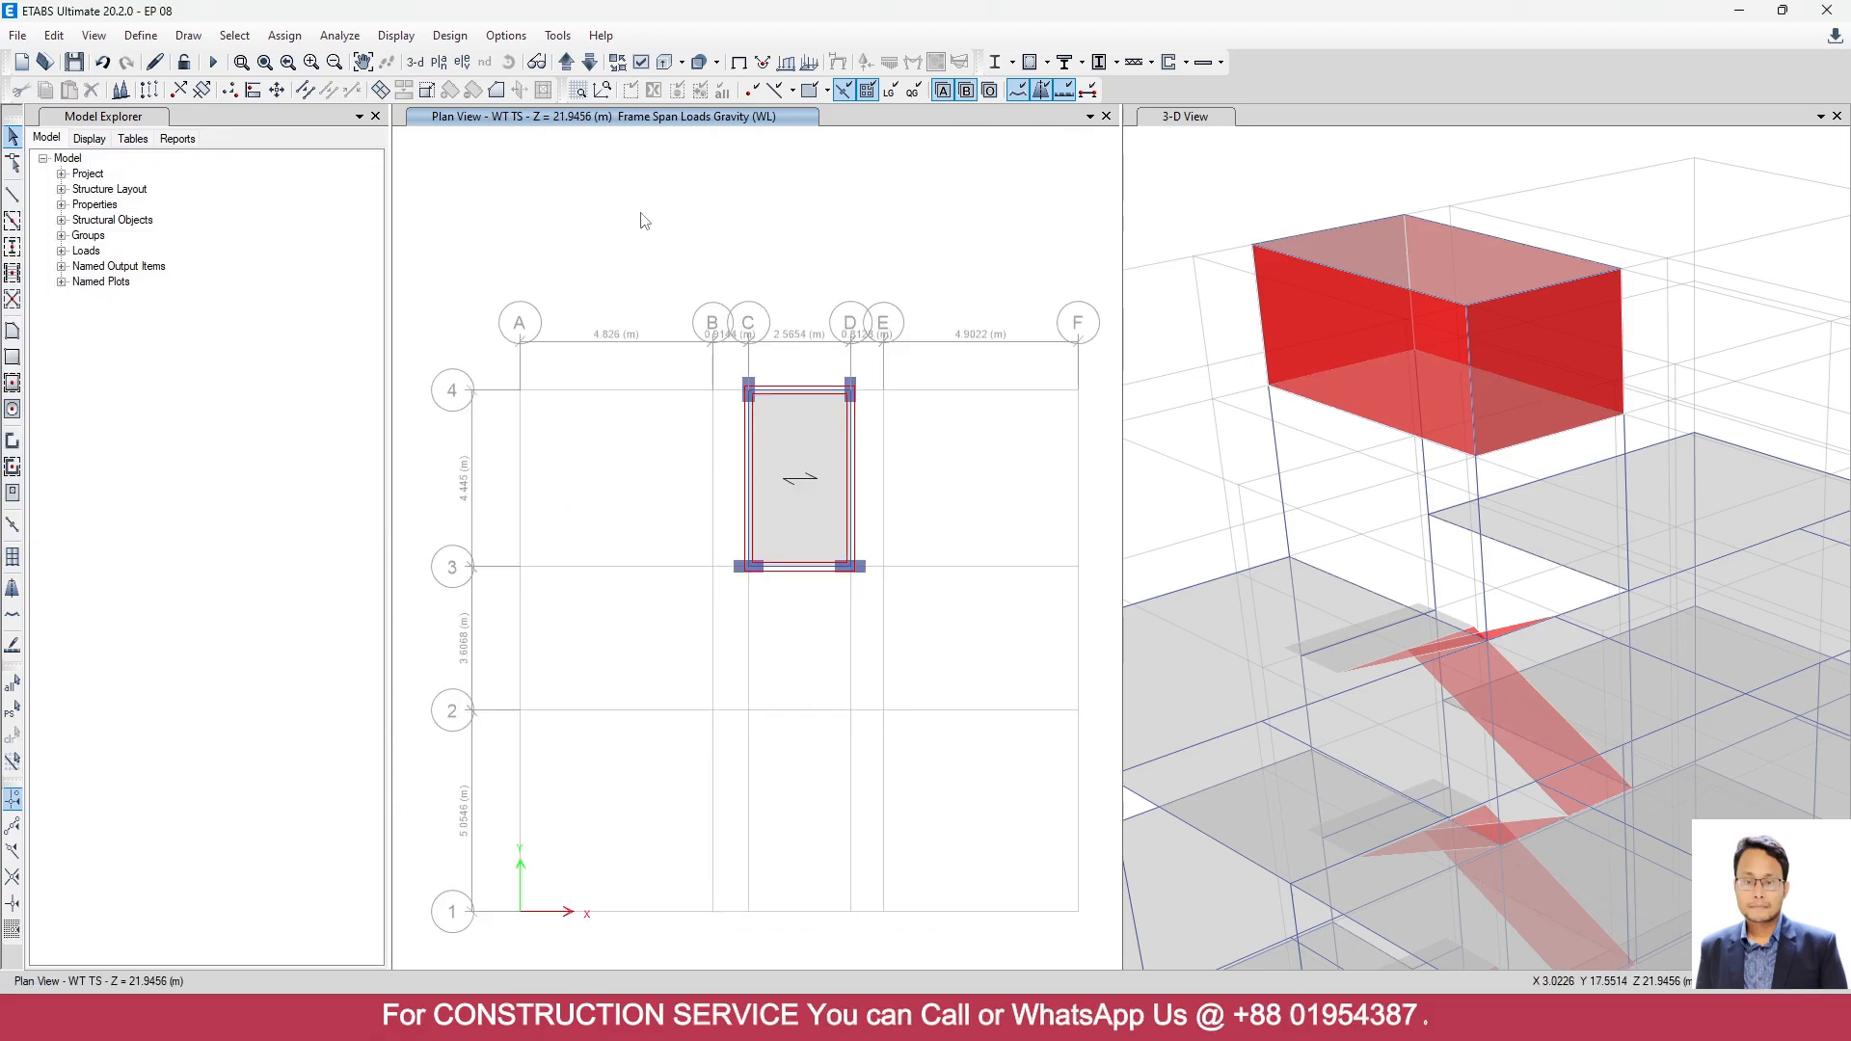
pyautogui.click(588, 63)
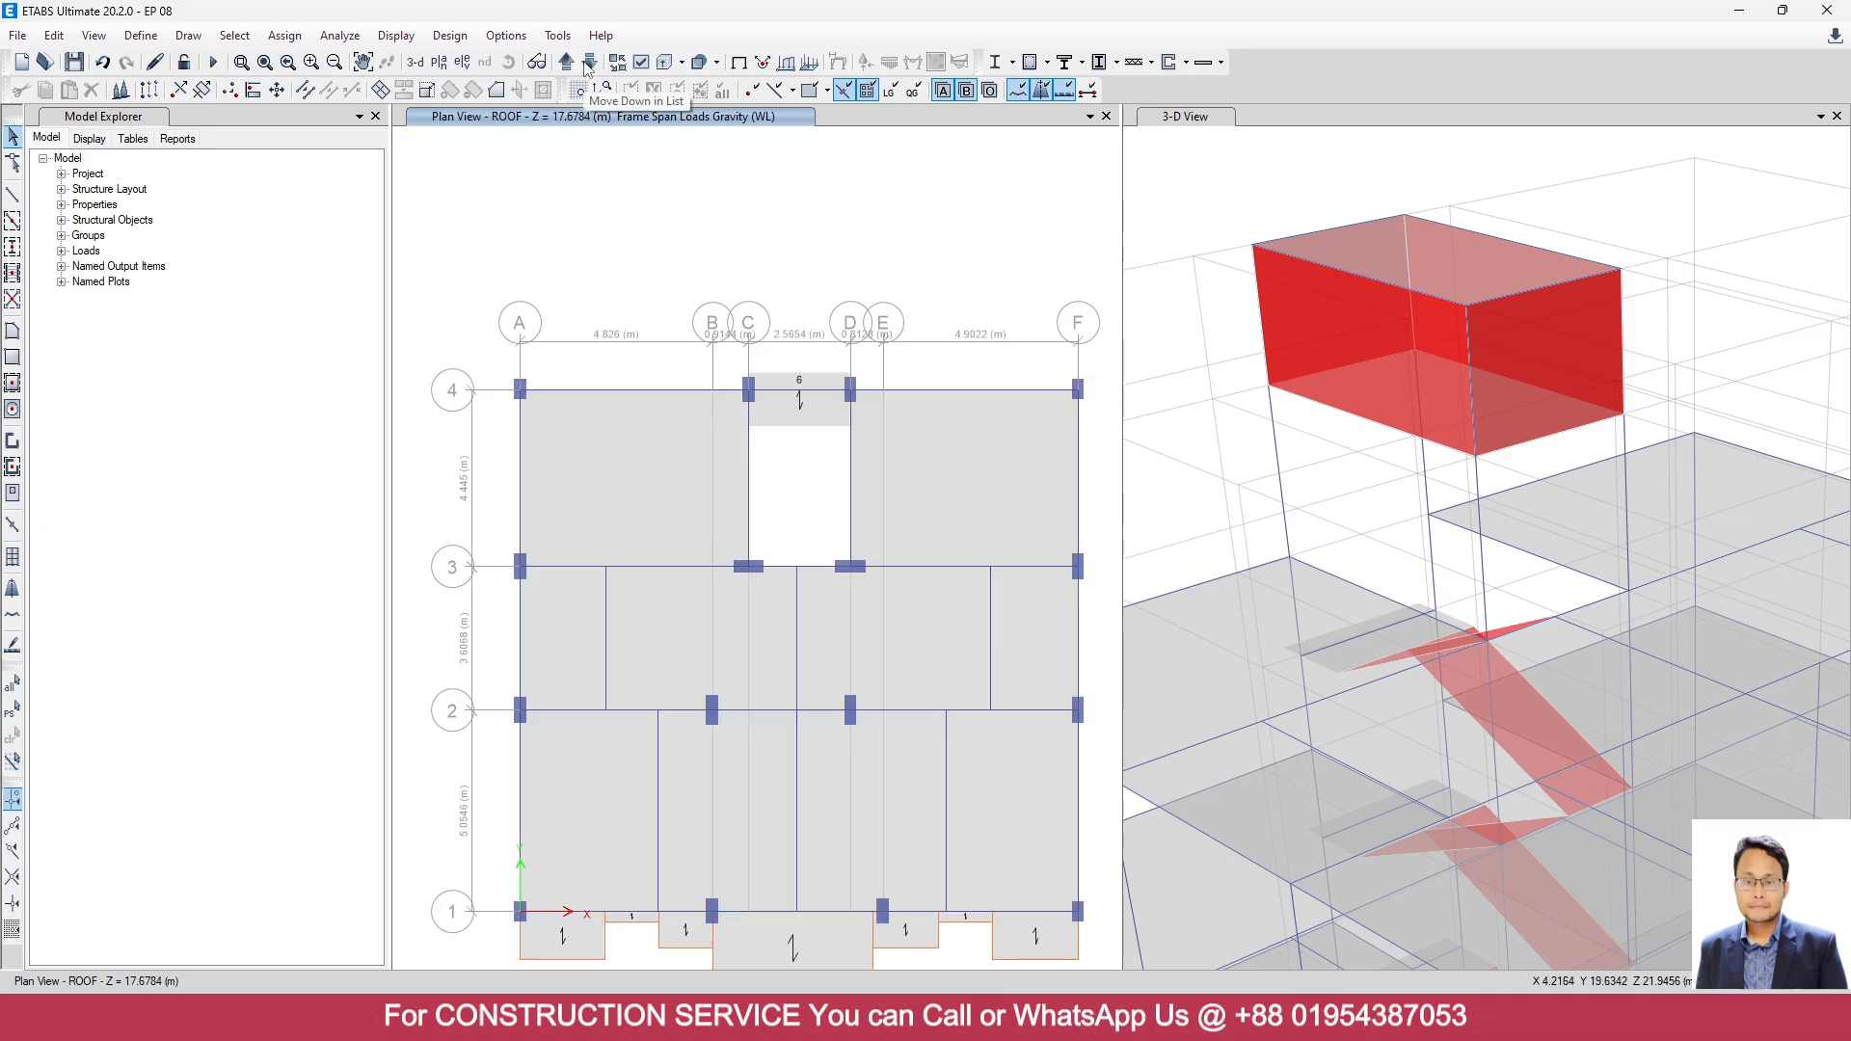
pyautogui.scroll(-6, 1545, 270)
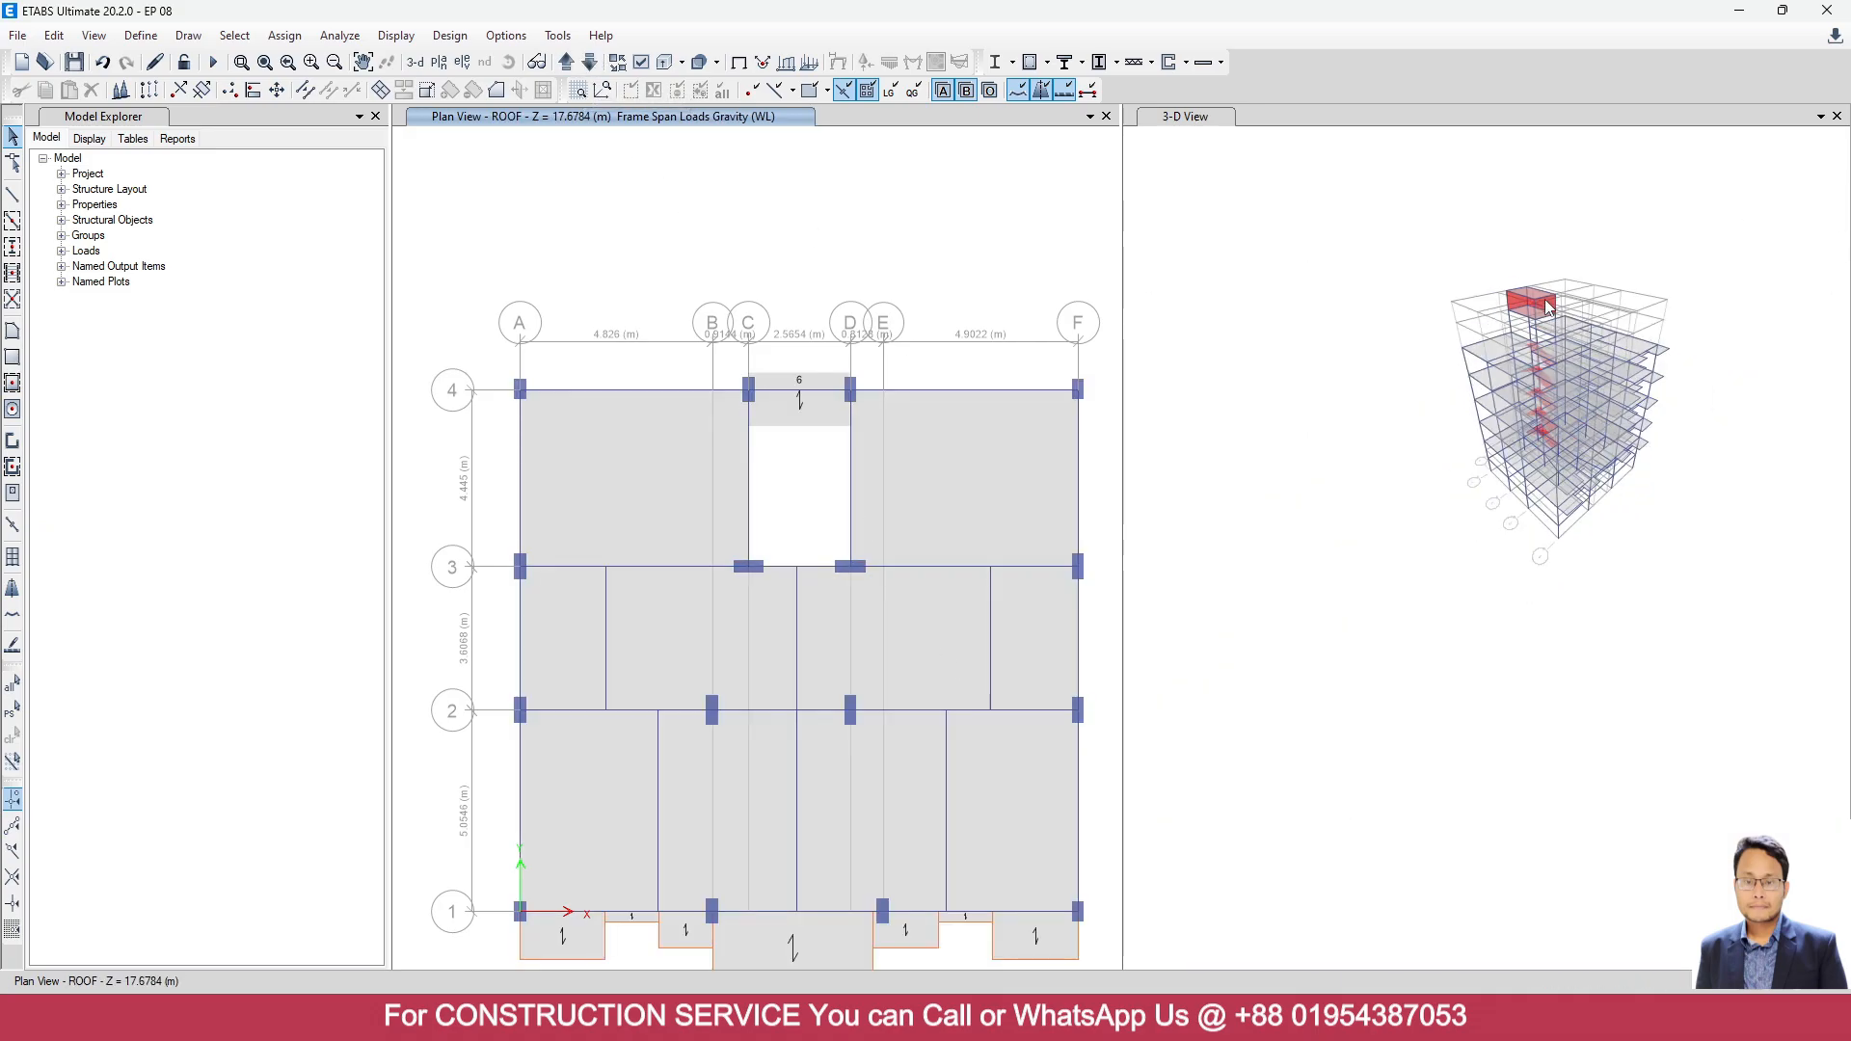
pyautogui.click(1516, 461)
pyautogui.scroll(3, 807, 552)
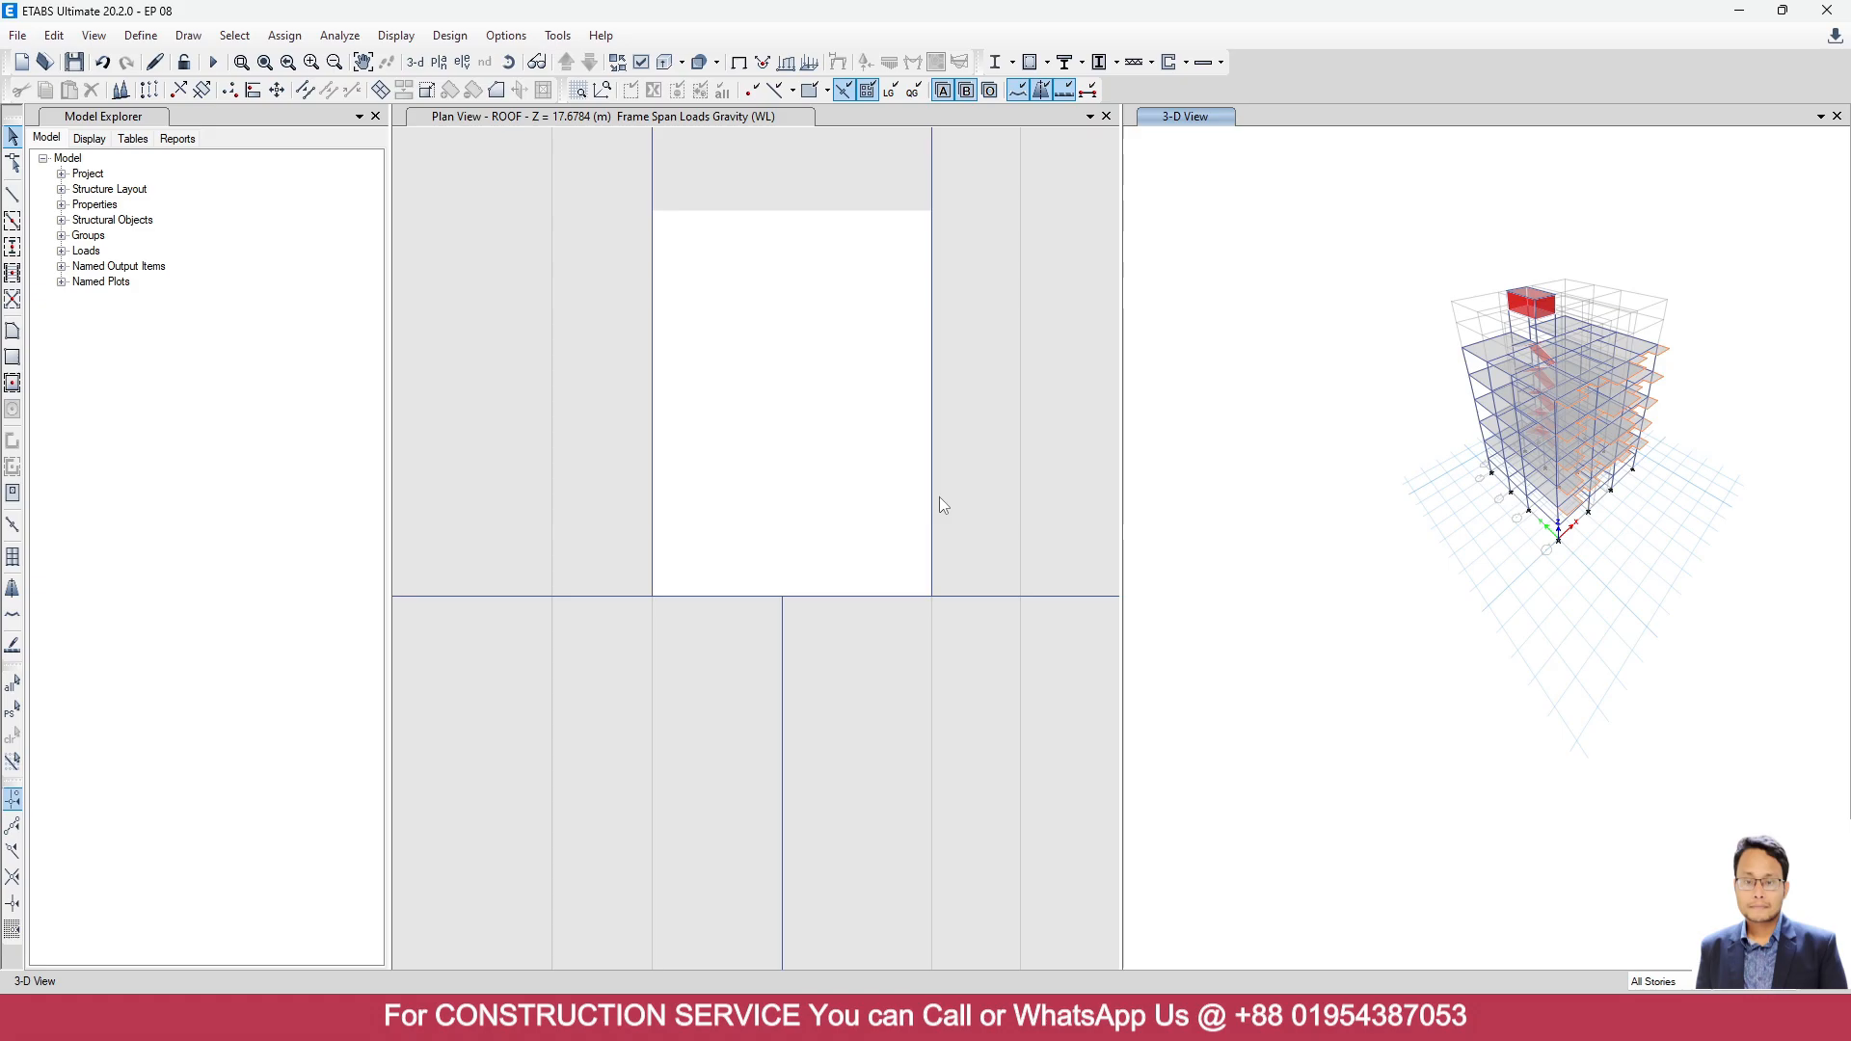
pyautogui.moveTo(1540, 494); pyautogui.dragTo(1506, 626, button='middle')
pyautogui.scroll(-3, 853, 421)
pyautogui.click(853, 429)
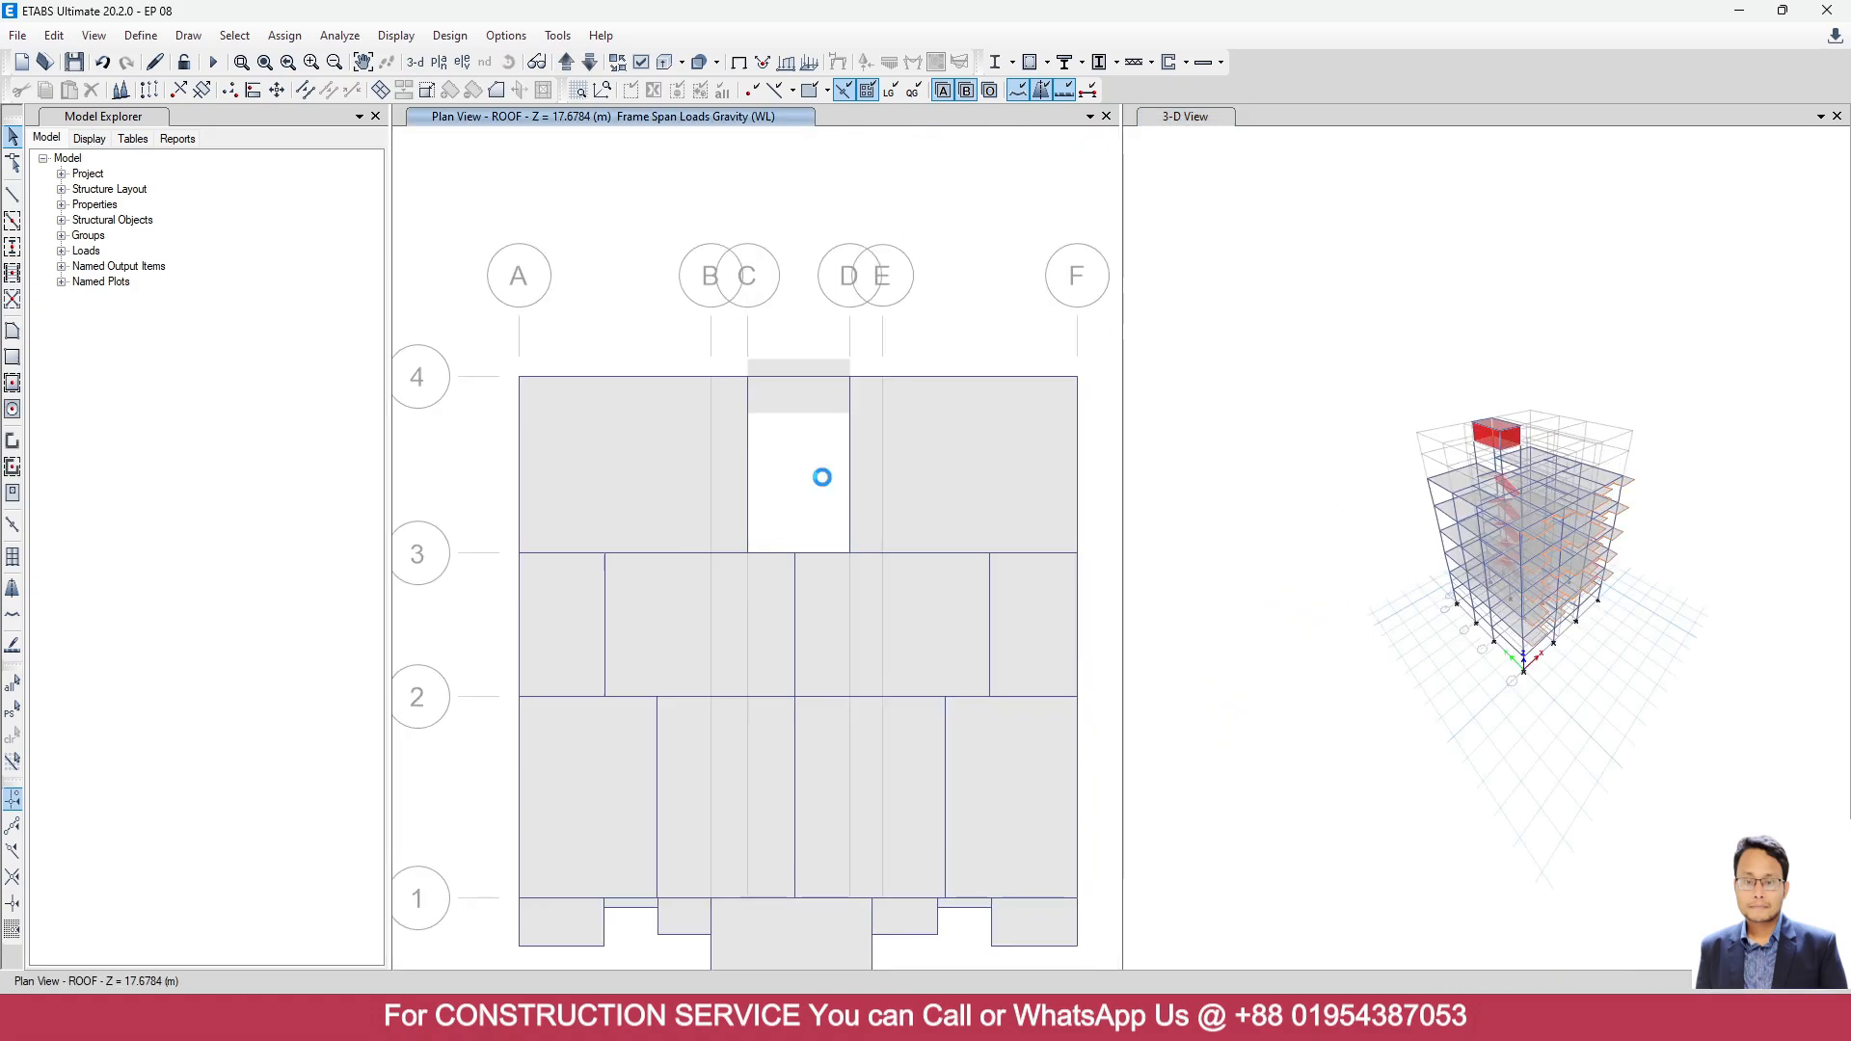
pyautogui.click(852, 455)
pyautogui.click(753, 480)
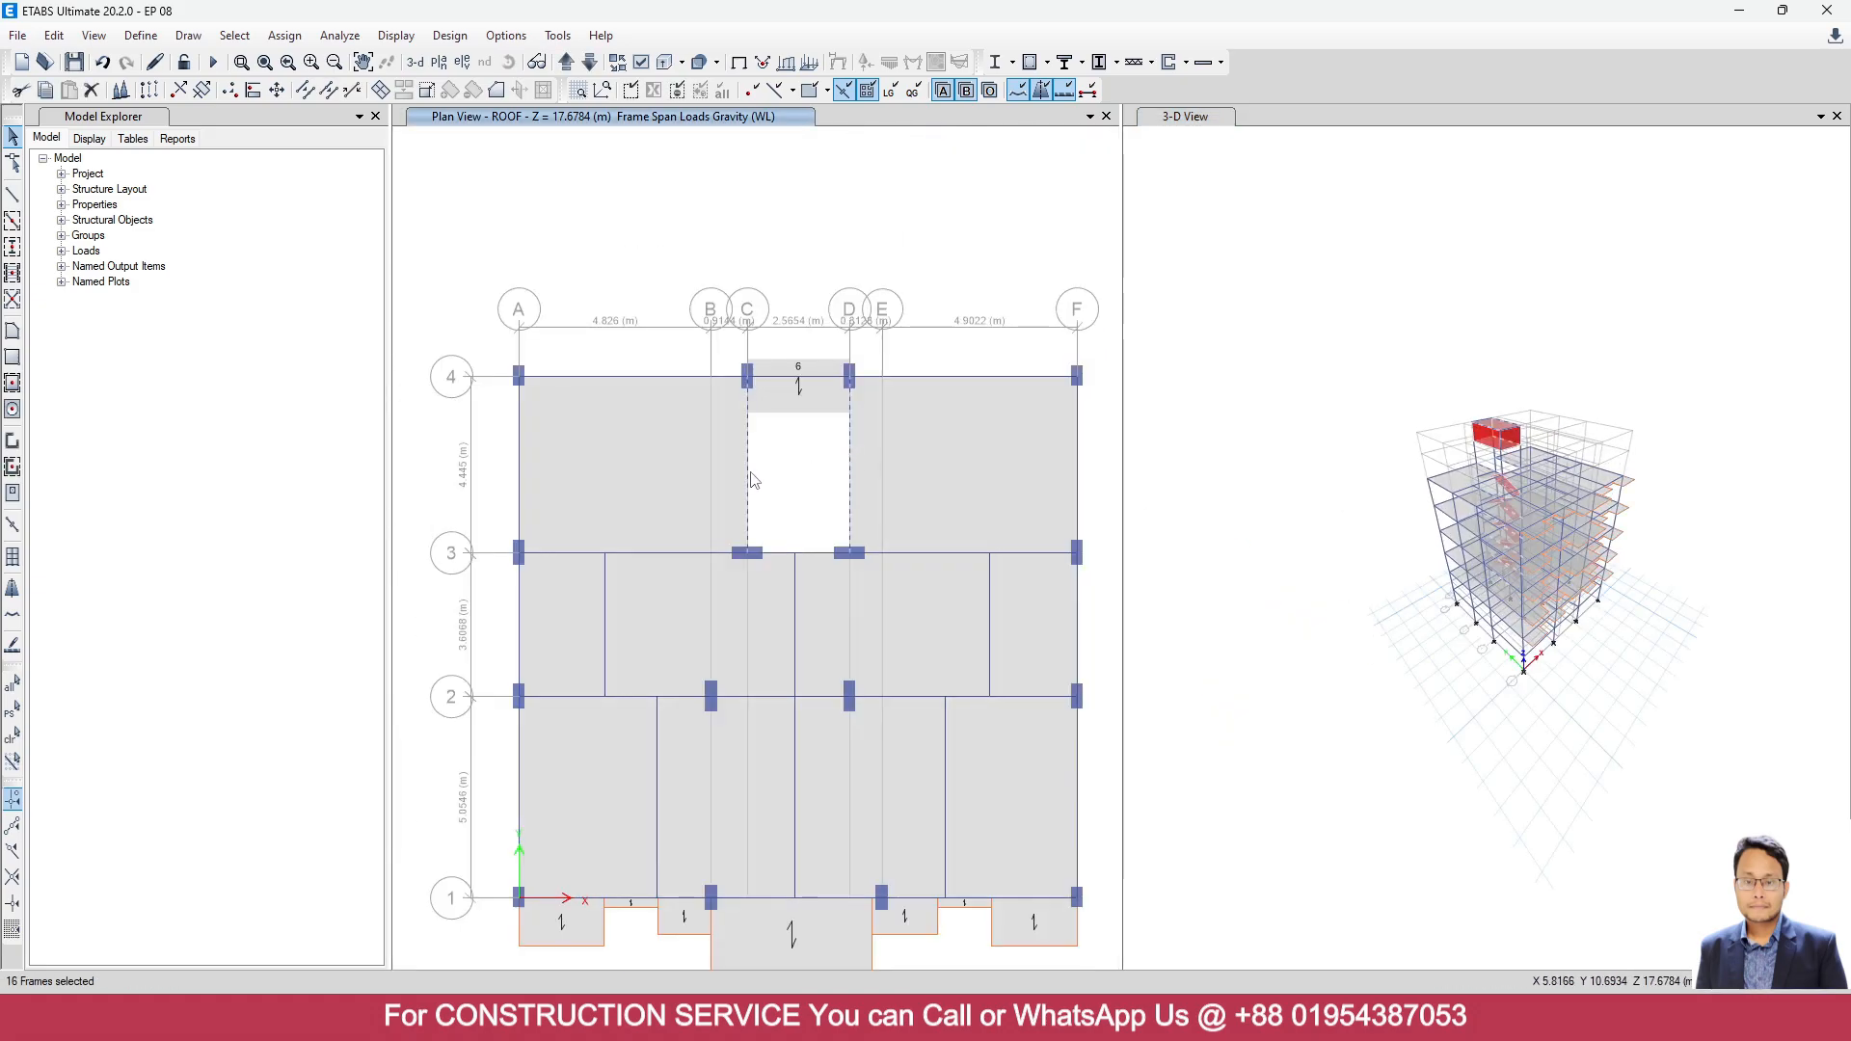
# Set the plan scope to One Story and deselect the grid C and D beams on the WT BS and WT TS levels.
pyautogui.scroll(2, 1482, 437)
pyautogui.scroll(4, 1482, 436)
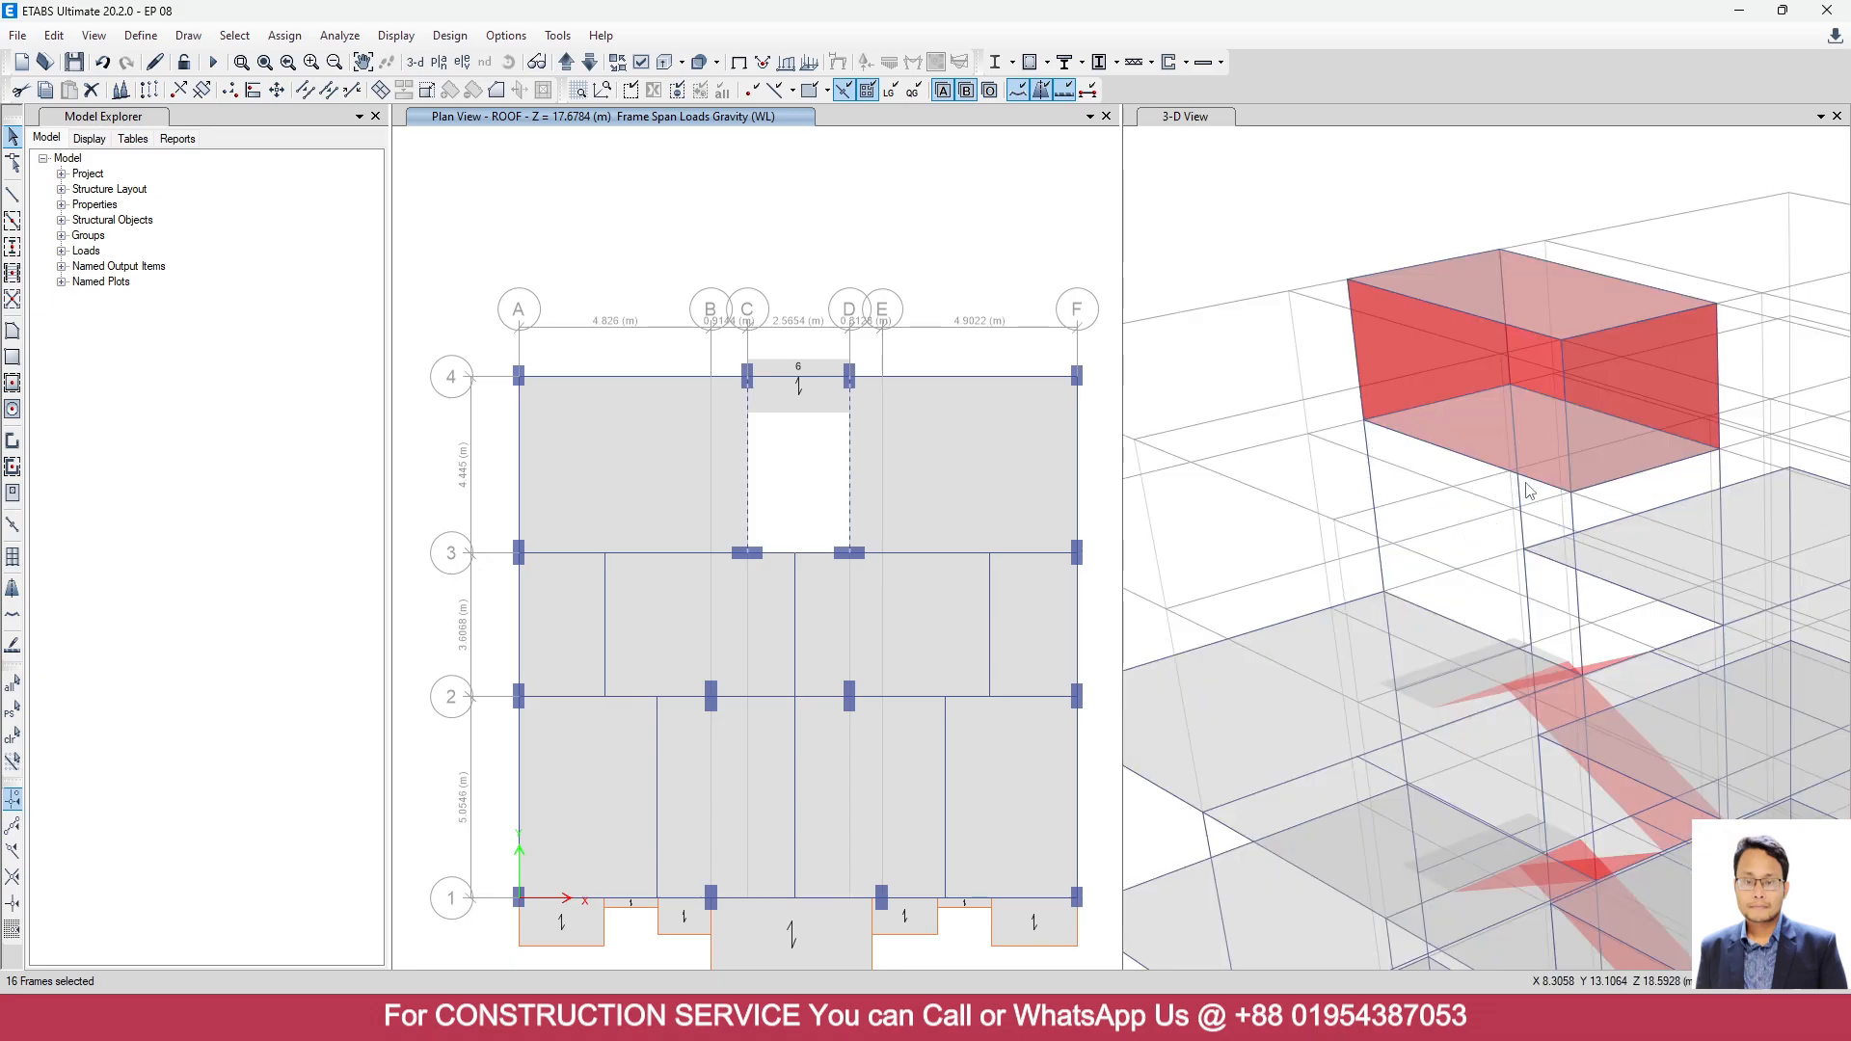
pyautogui.scroll(-4, 810, 439)
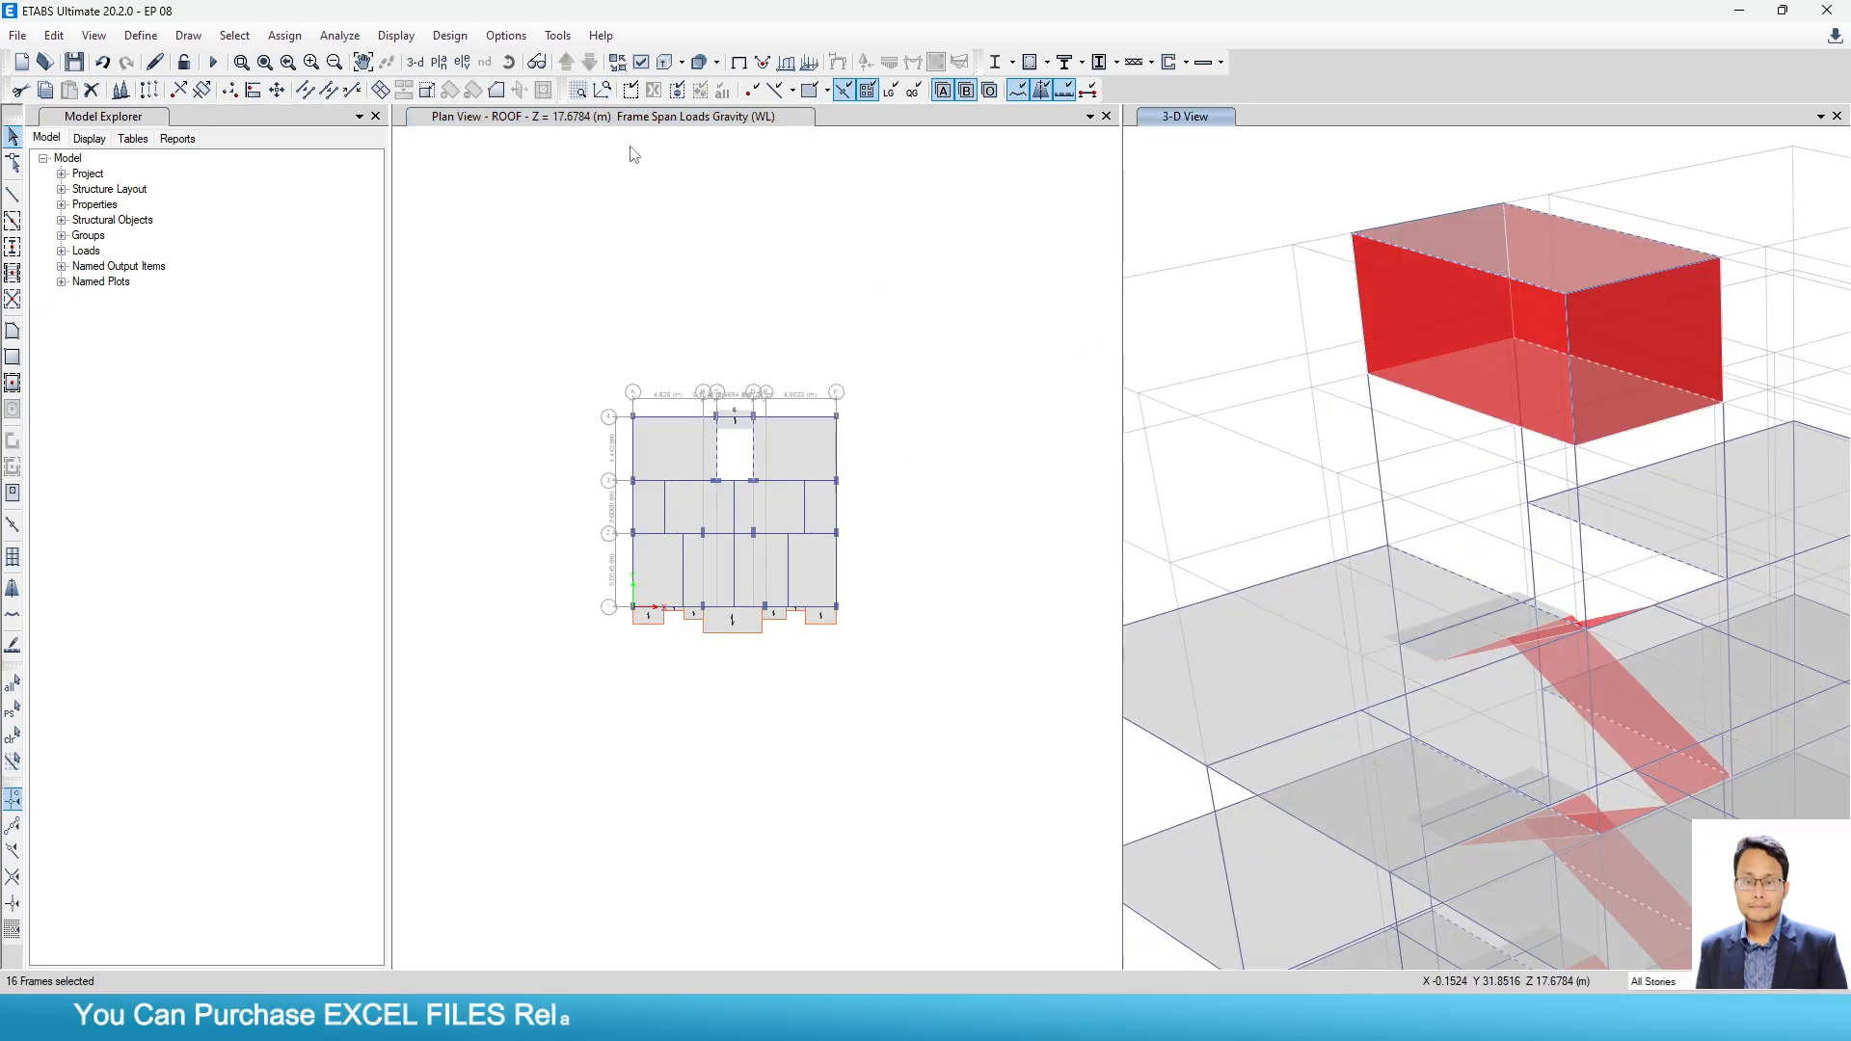
pyautogui.click(656, 152)
pyautogui.click(566, 62)
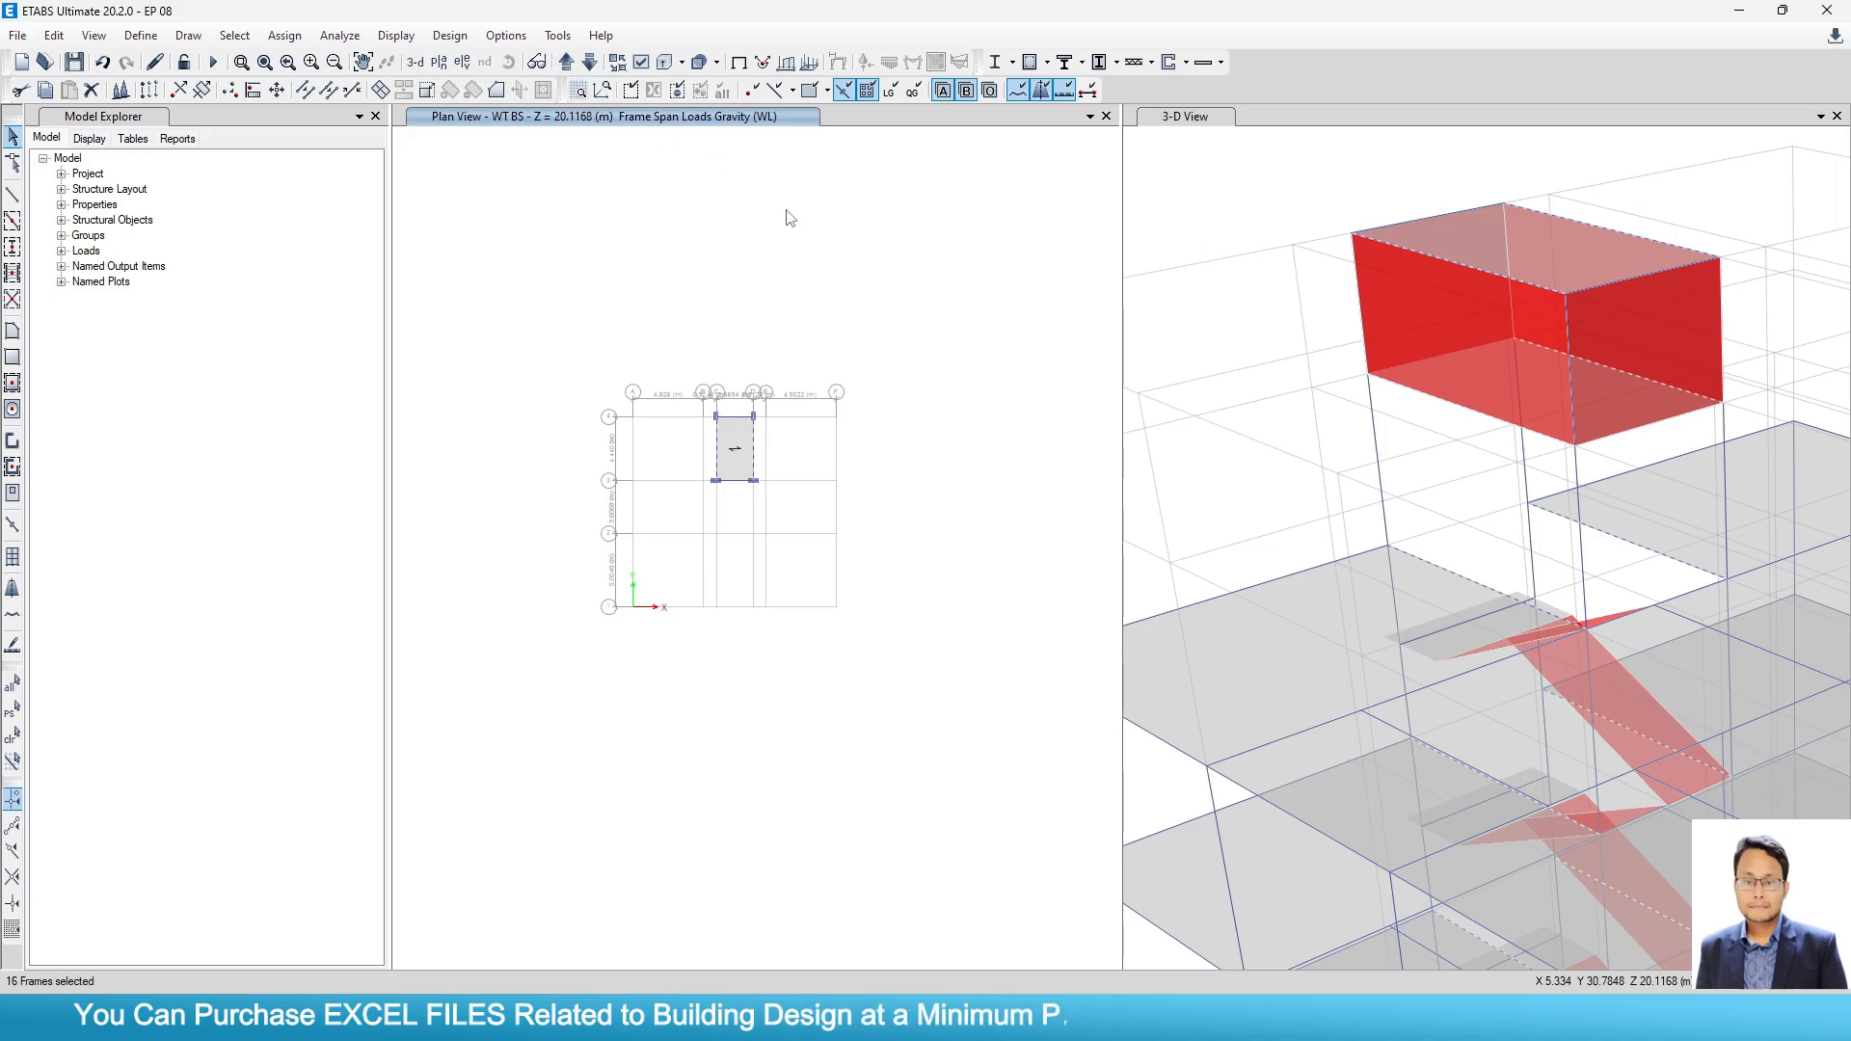
pyautogui.click(1187, 256)
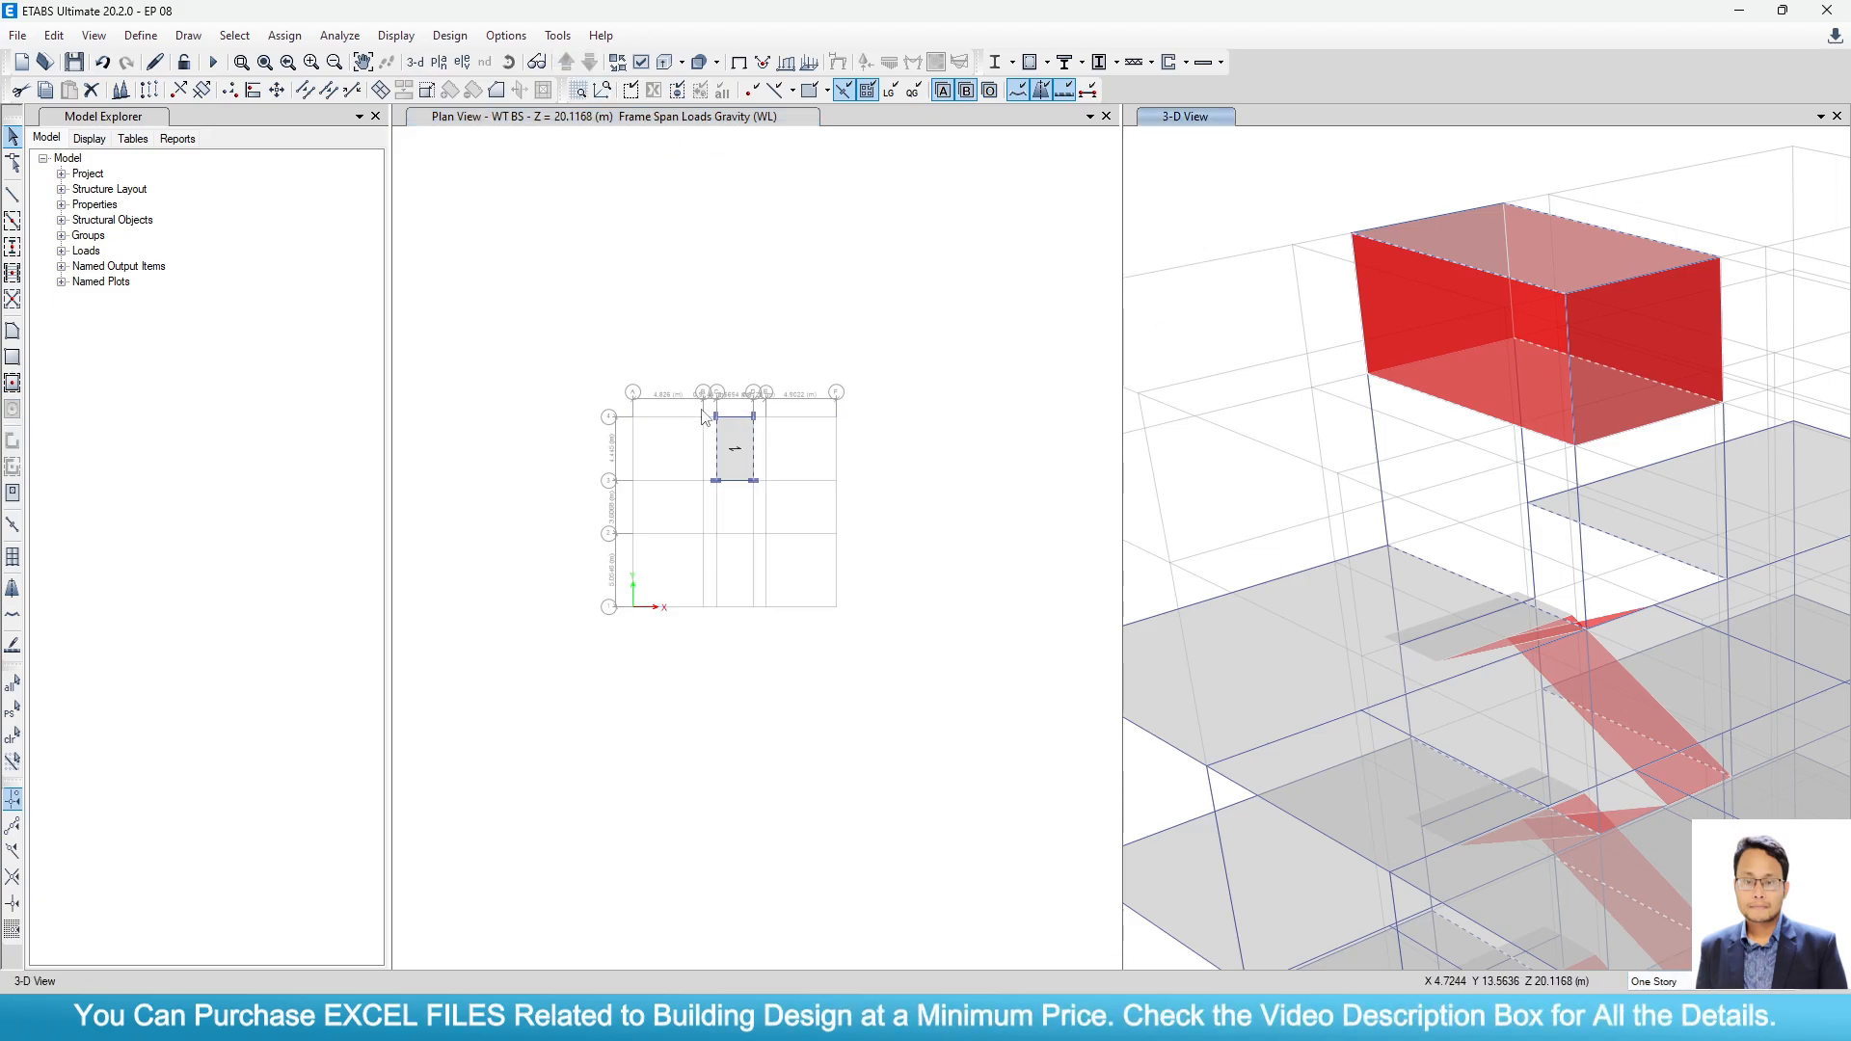
pyautogui.scroll(3, 762, 424)
pyautogui.click(697, 449)
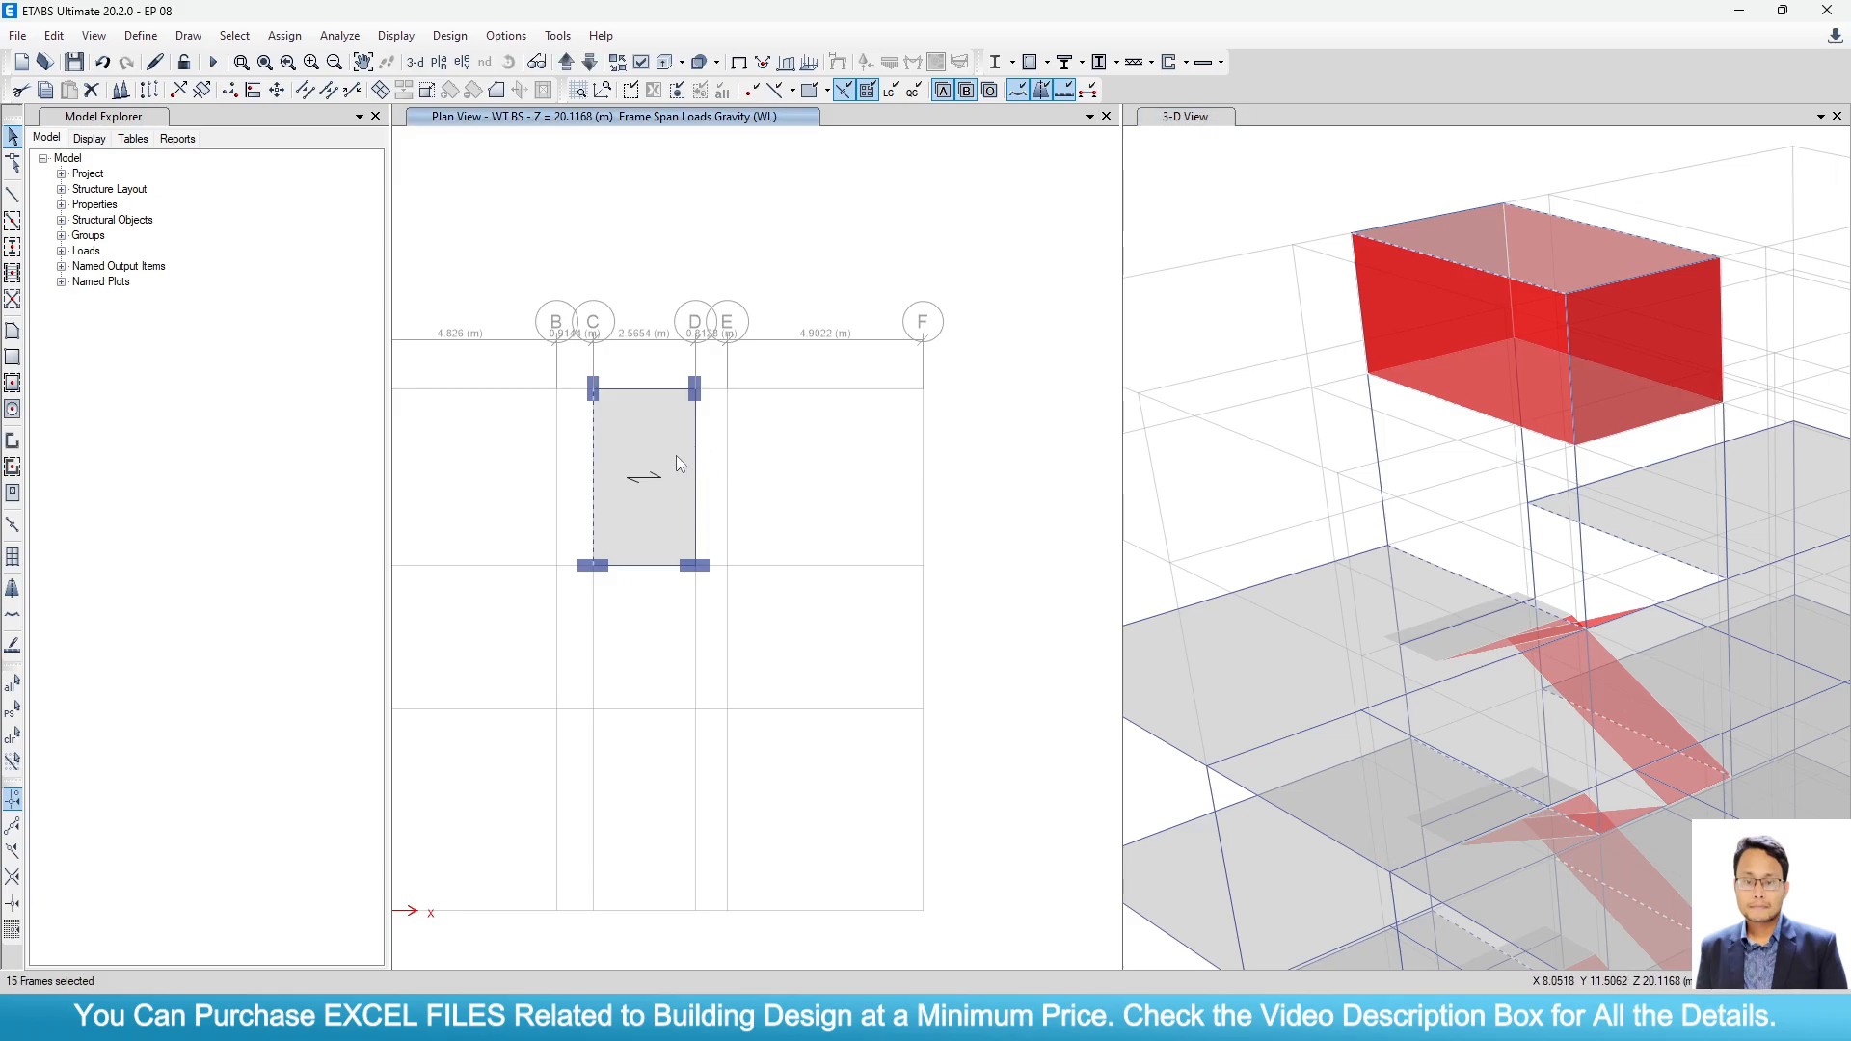
pyautogui.click(568, 61)
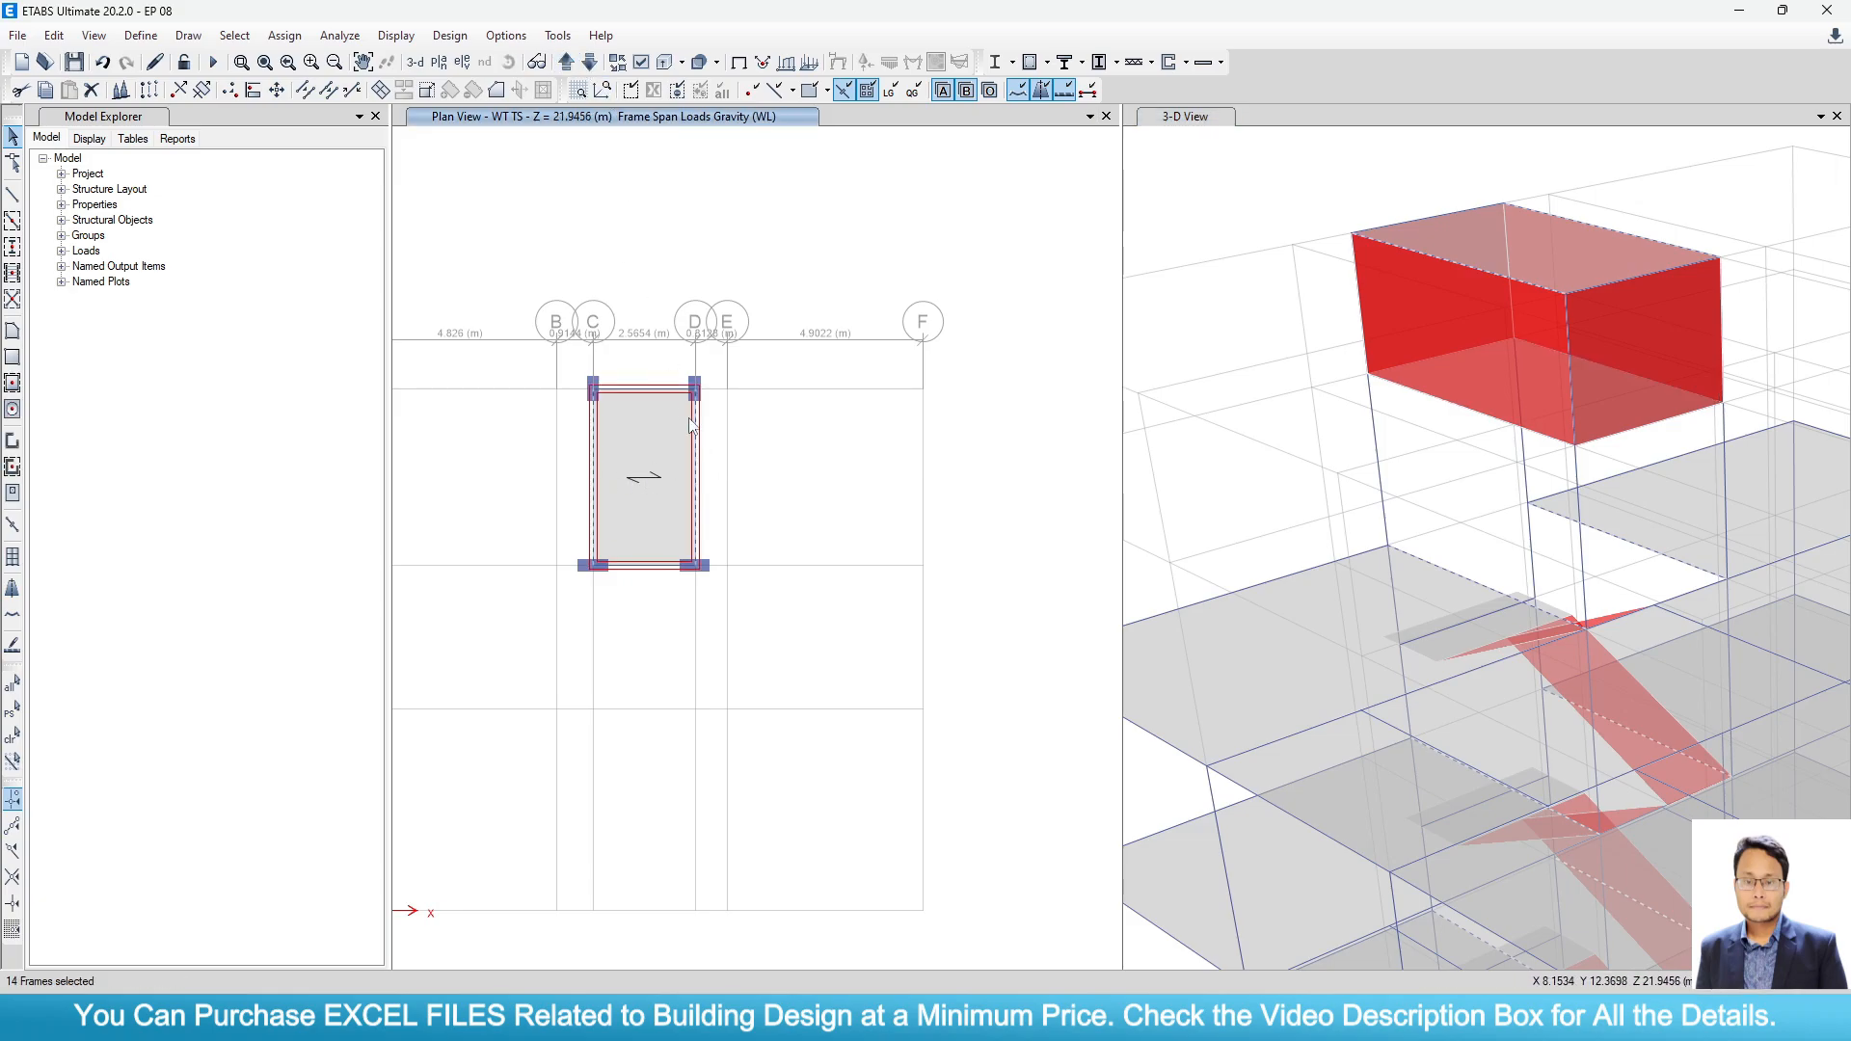
pyautogui.click(595, 463)
pyautogui.scroll(-3, 1250, 525)
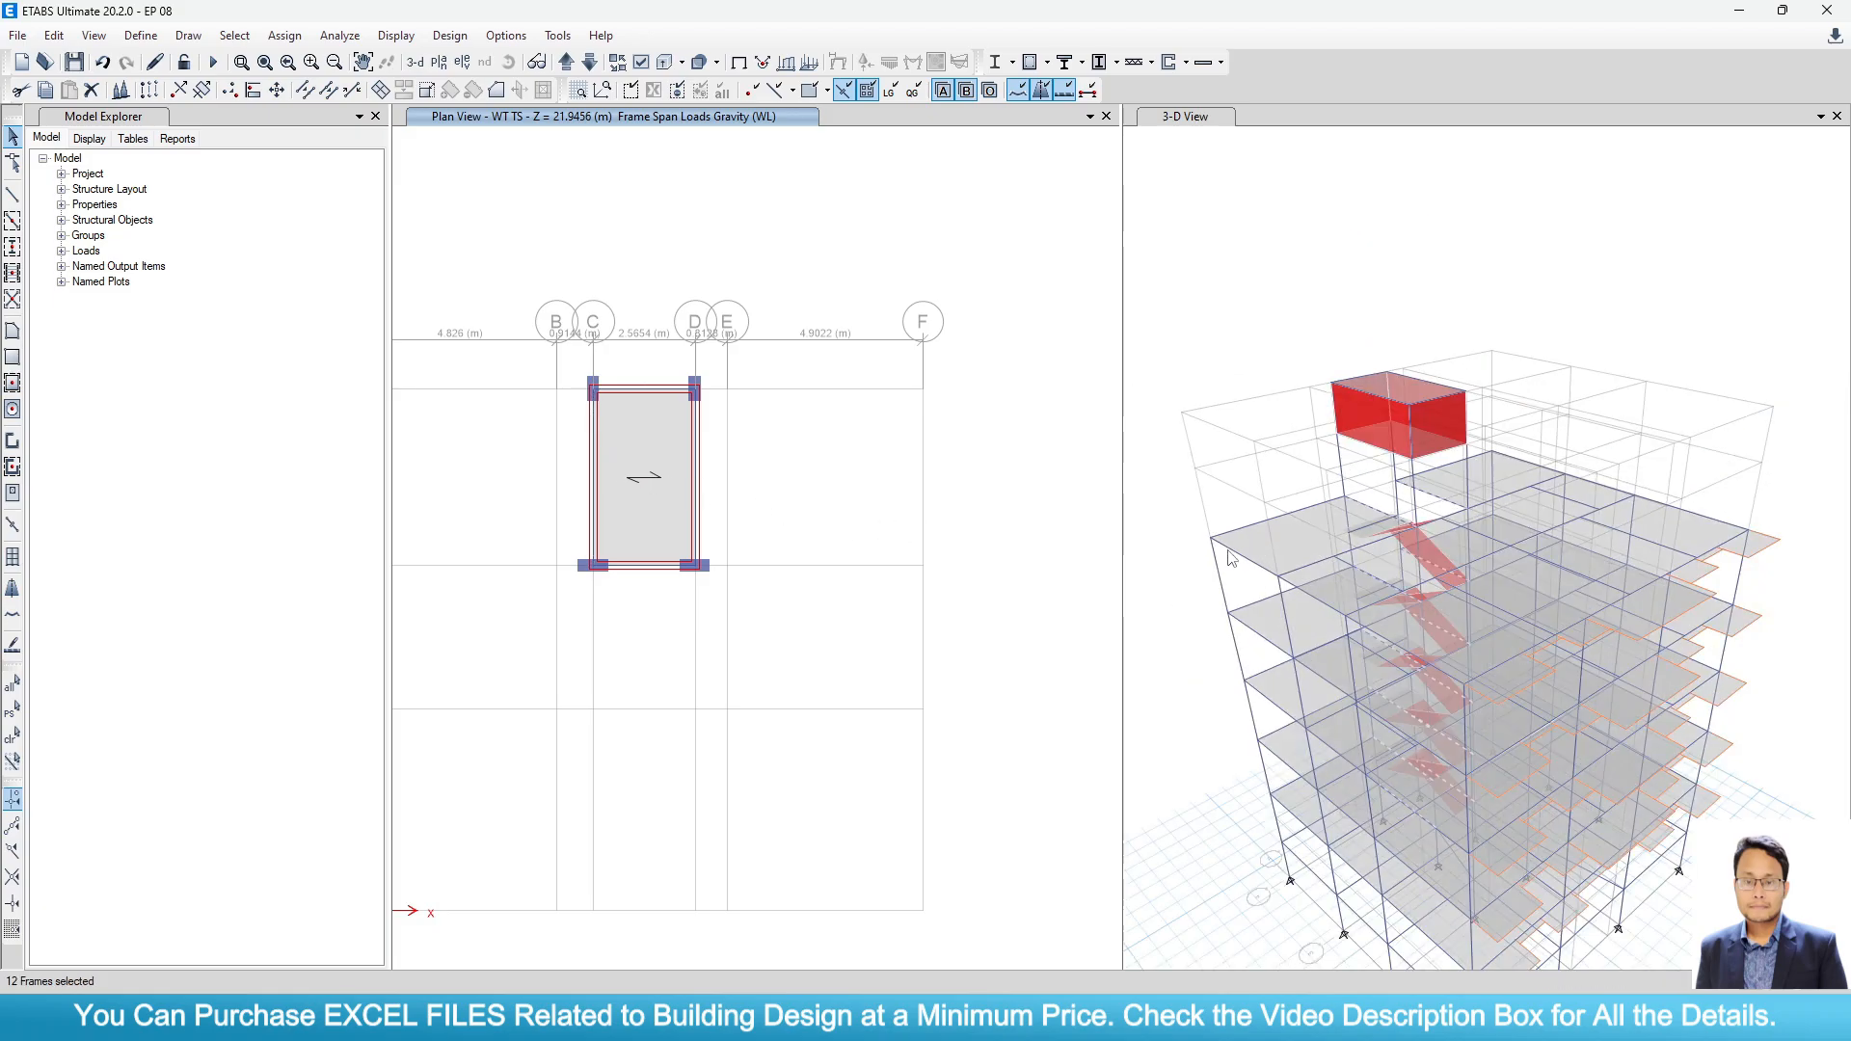
# Assign a 7.46 kN/m uniform gravity WL load to the selected stair-side beams, replacing existing loads, with the Story2 plan displayed.
pyautogui.moveTo(1229, 560); pyautogui.dragTo(1281, 495, button='middle')
pyautogui.scroll(-3, 969, 436)
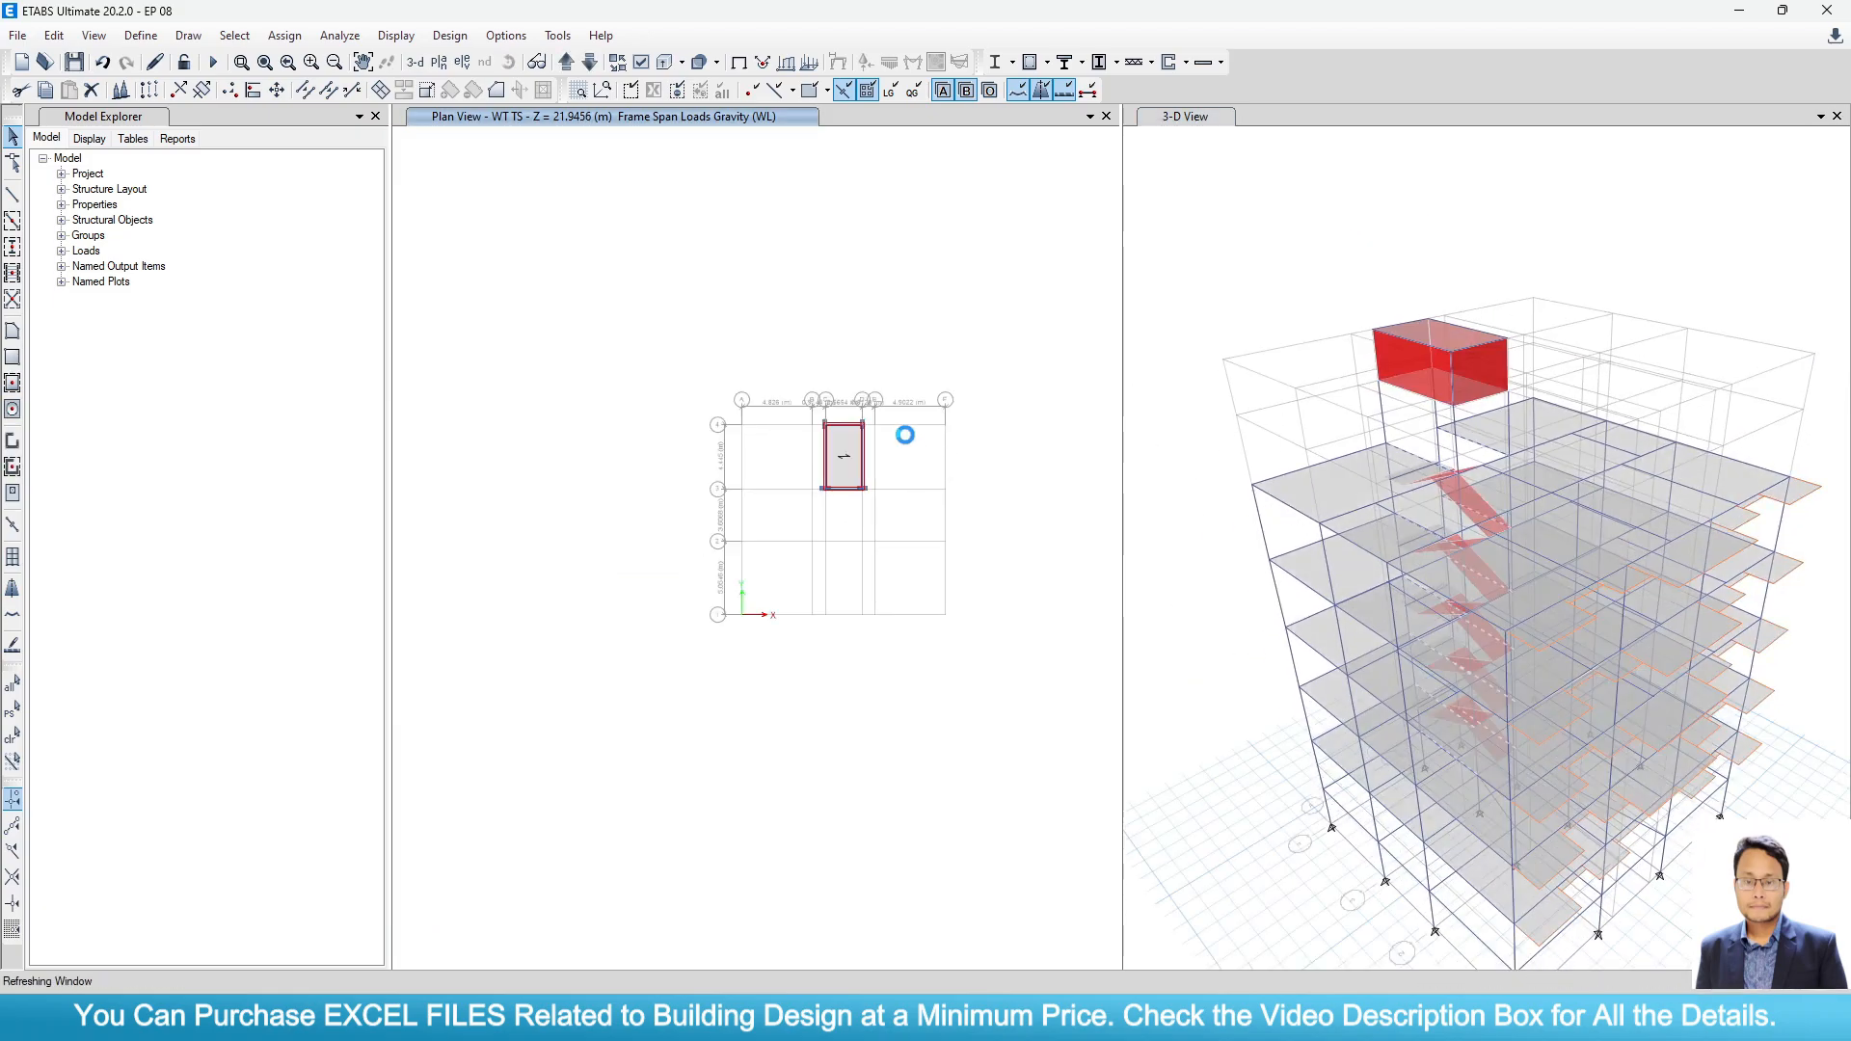
pyautogui.click(566, 62)
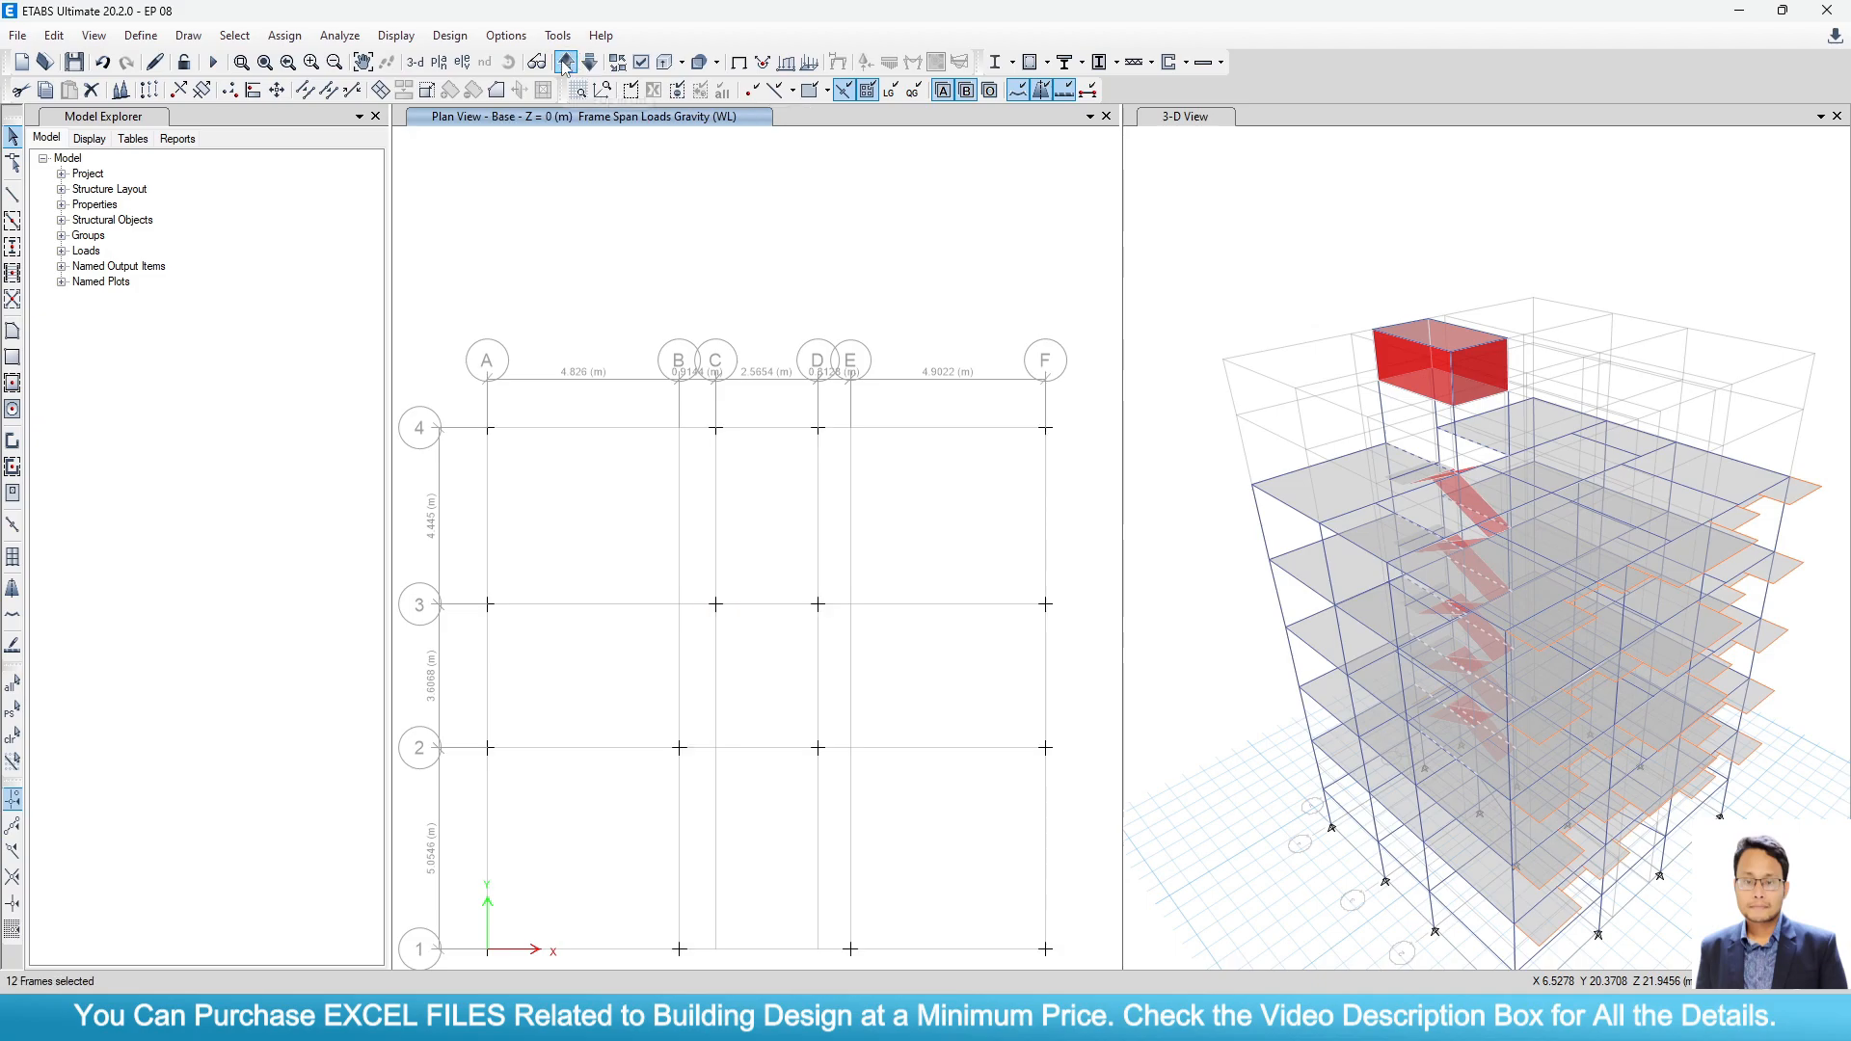
pyautogui.click(566, 62)
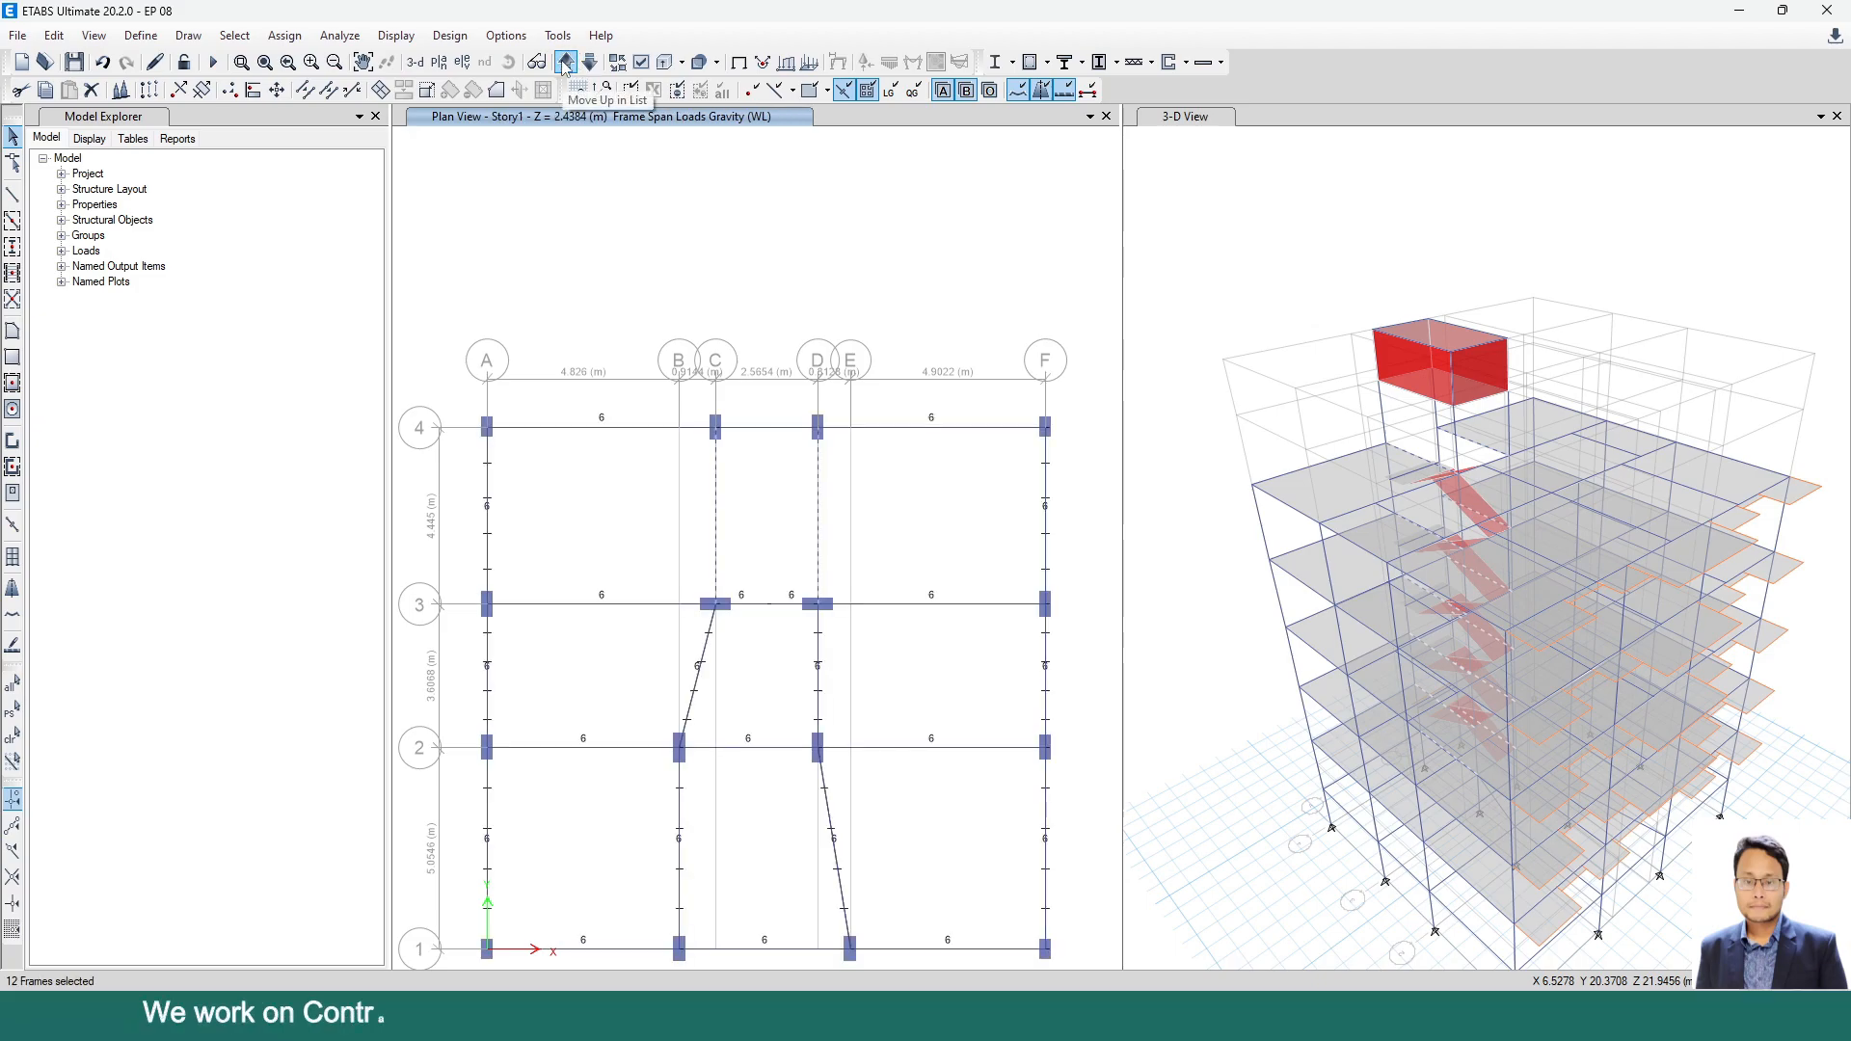
pyautogui.click(566, 62)
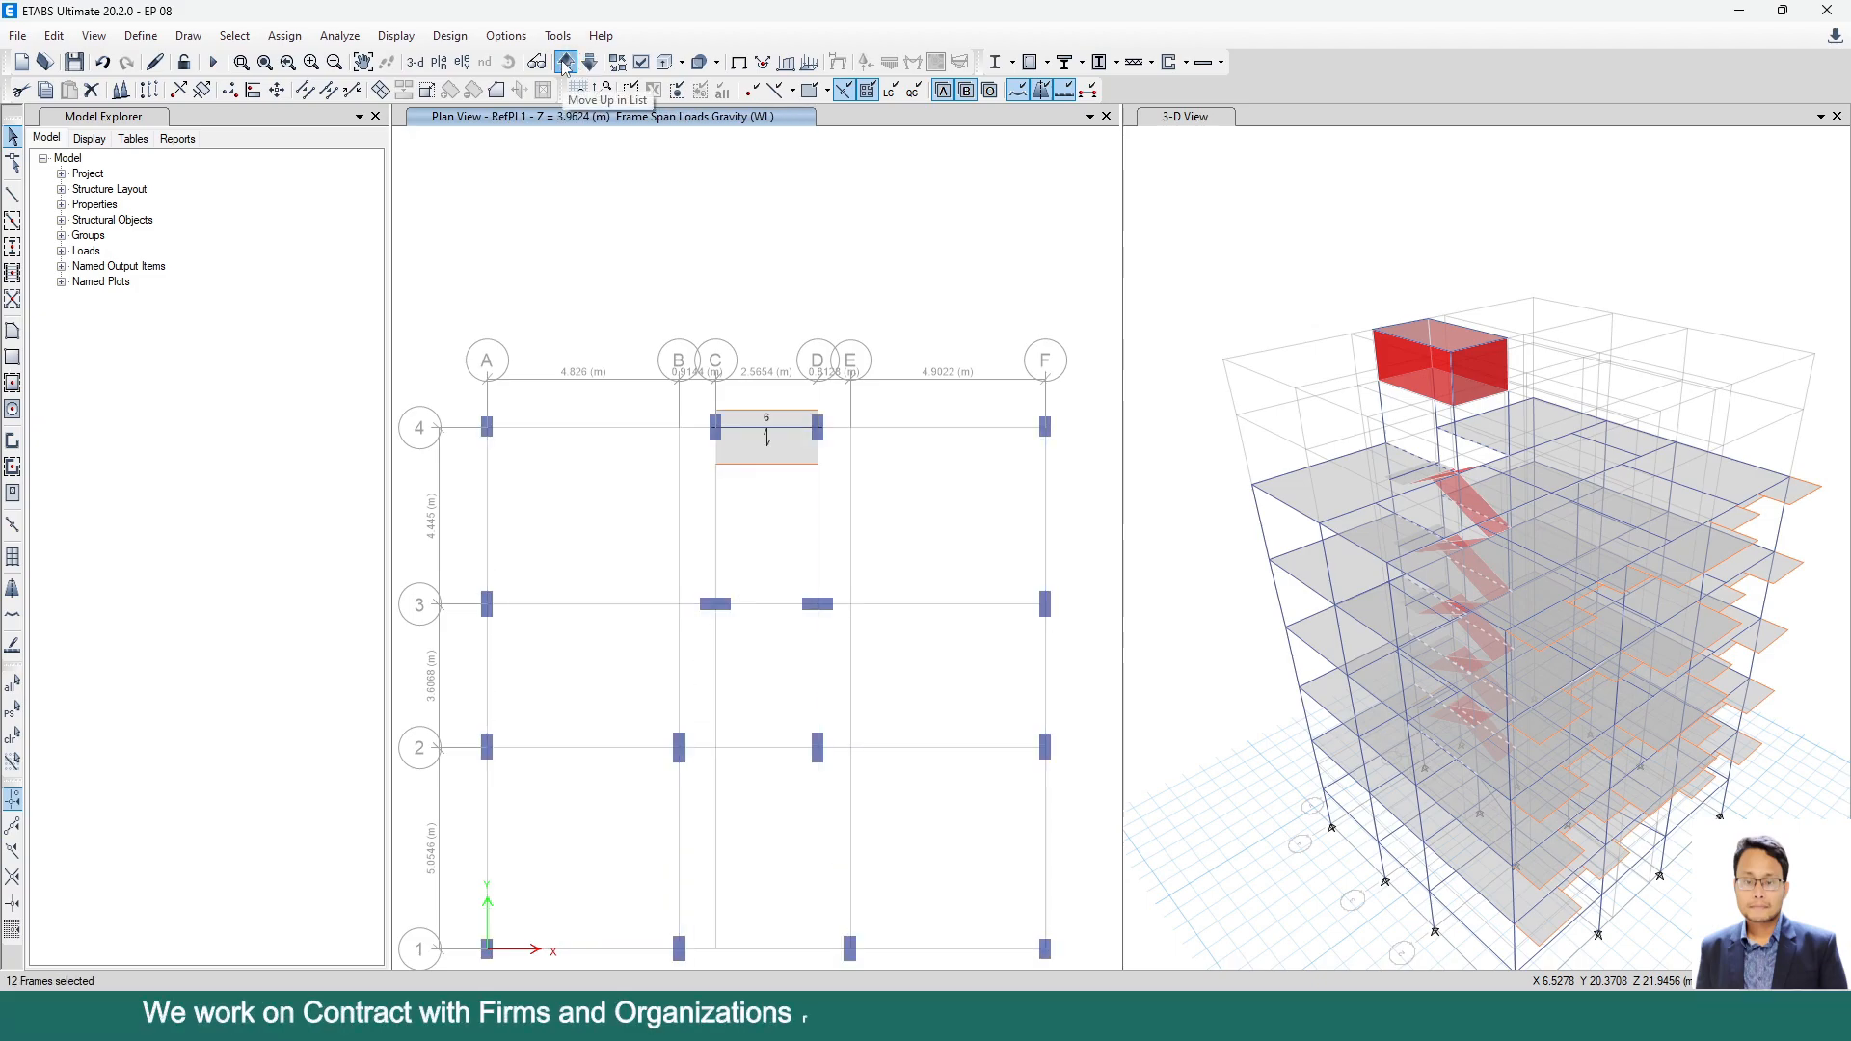
pyautogui.click(566, 62)
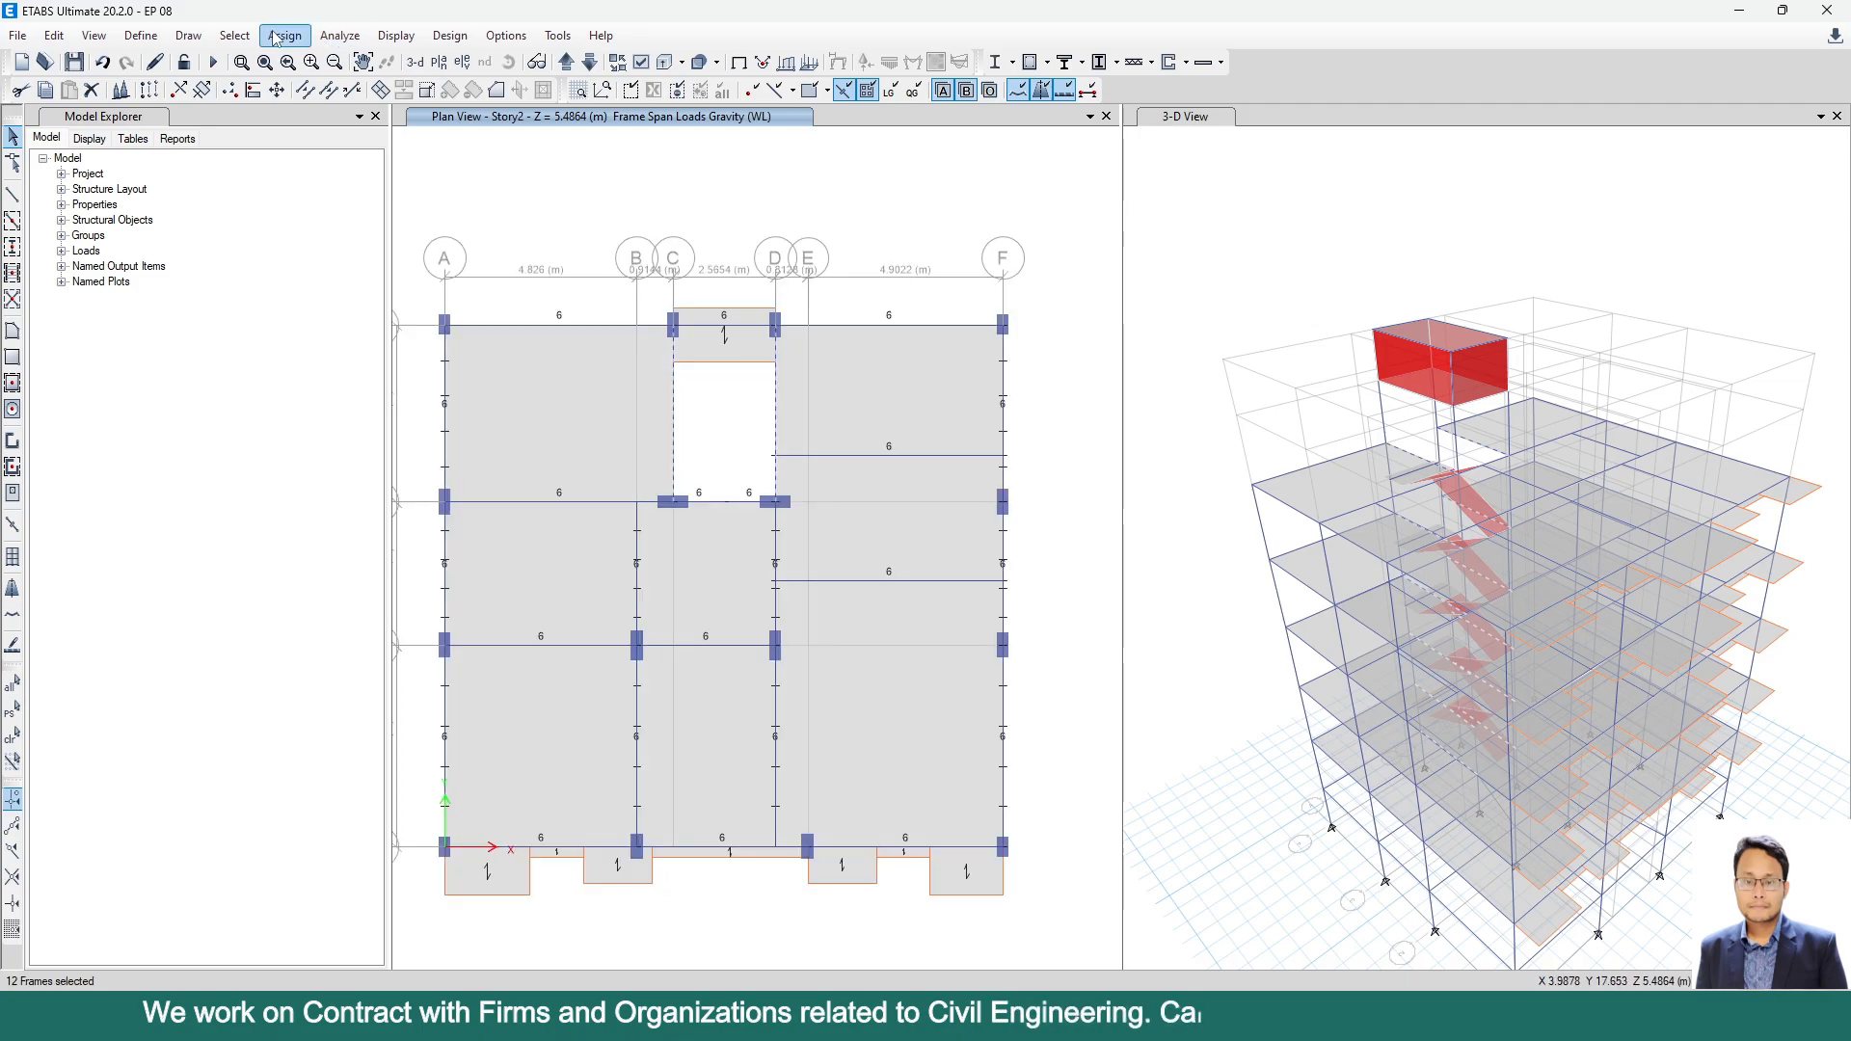
pyautogui.click(277, 37)
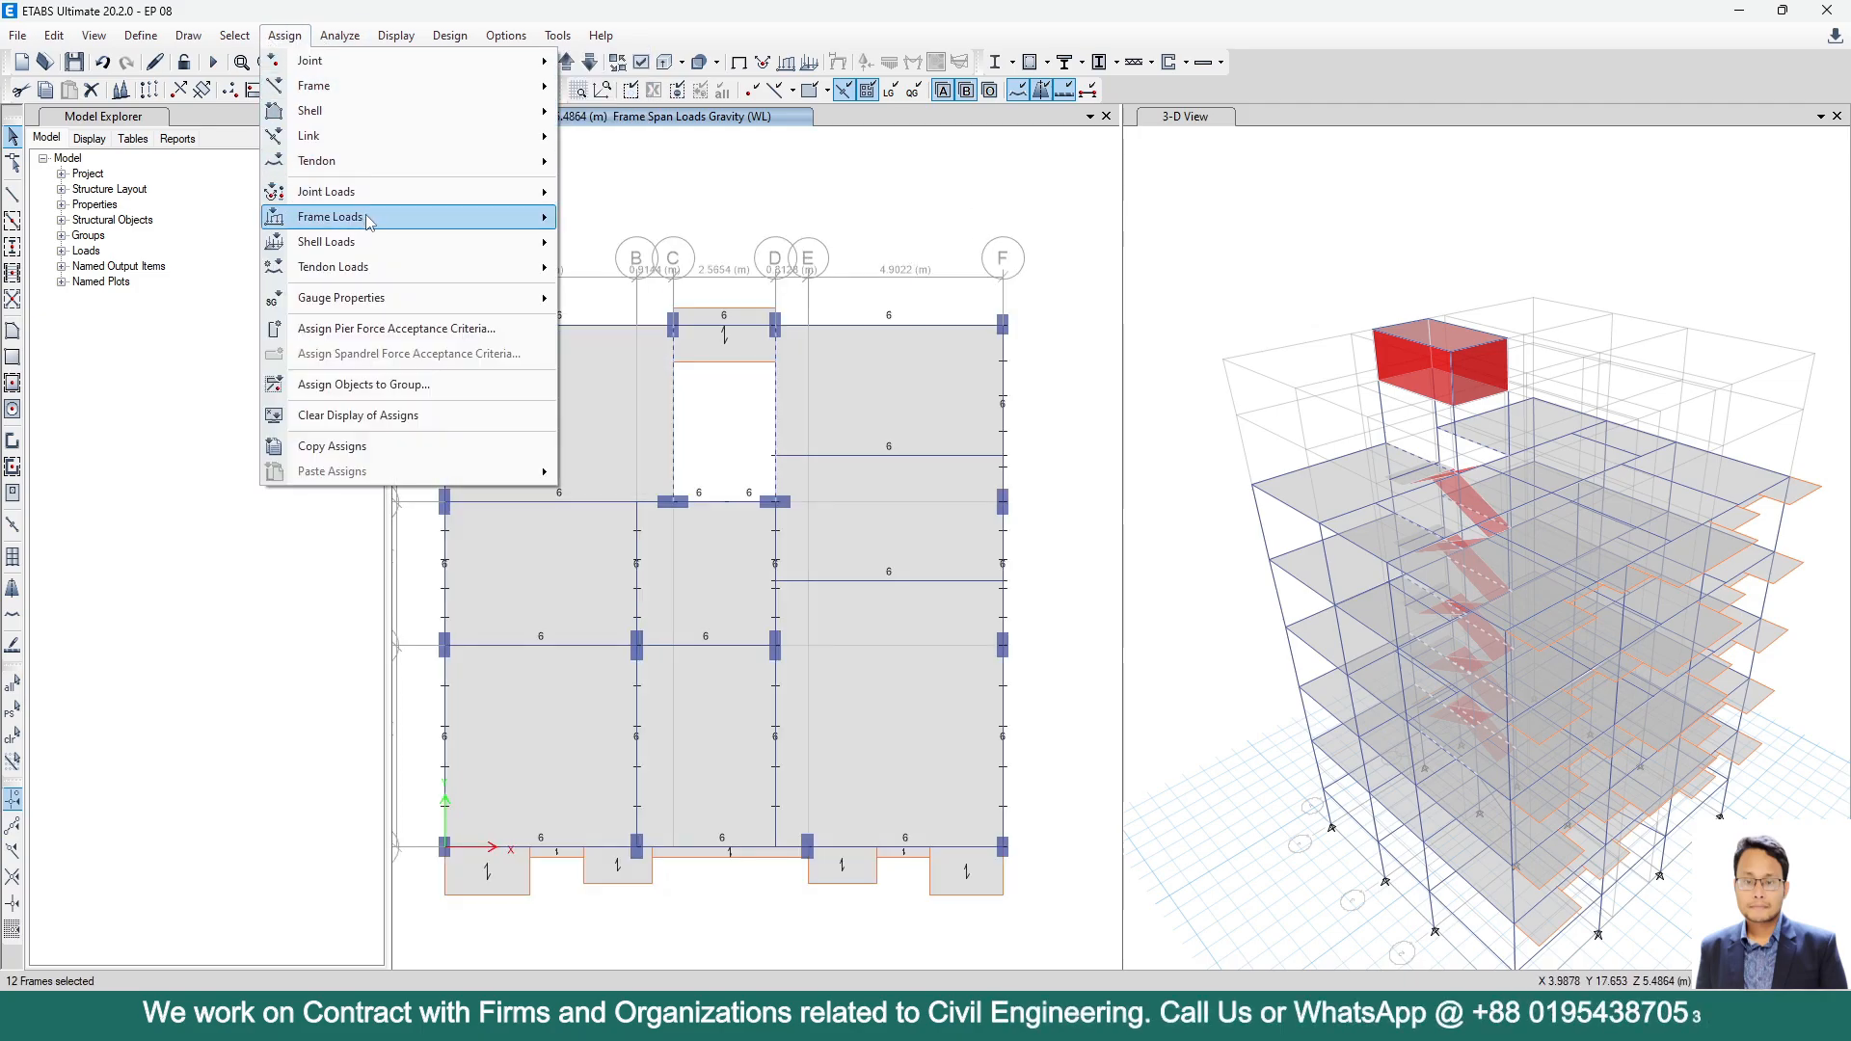
pyautogui.moveTo(367, 222)
pyautogui.click(656, 244)
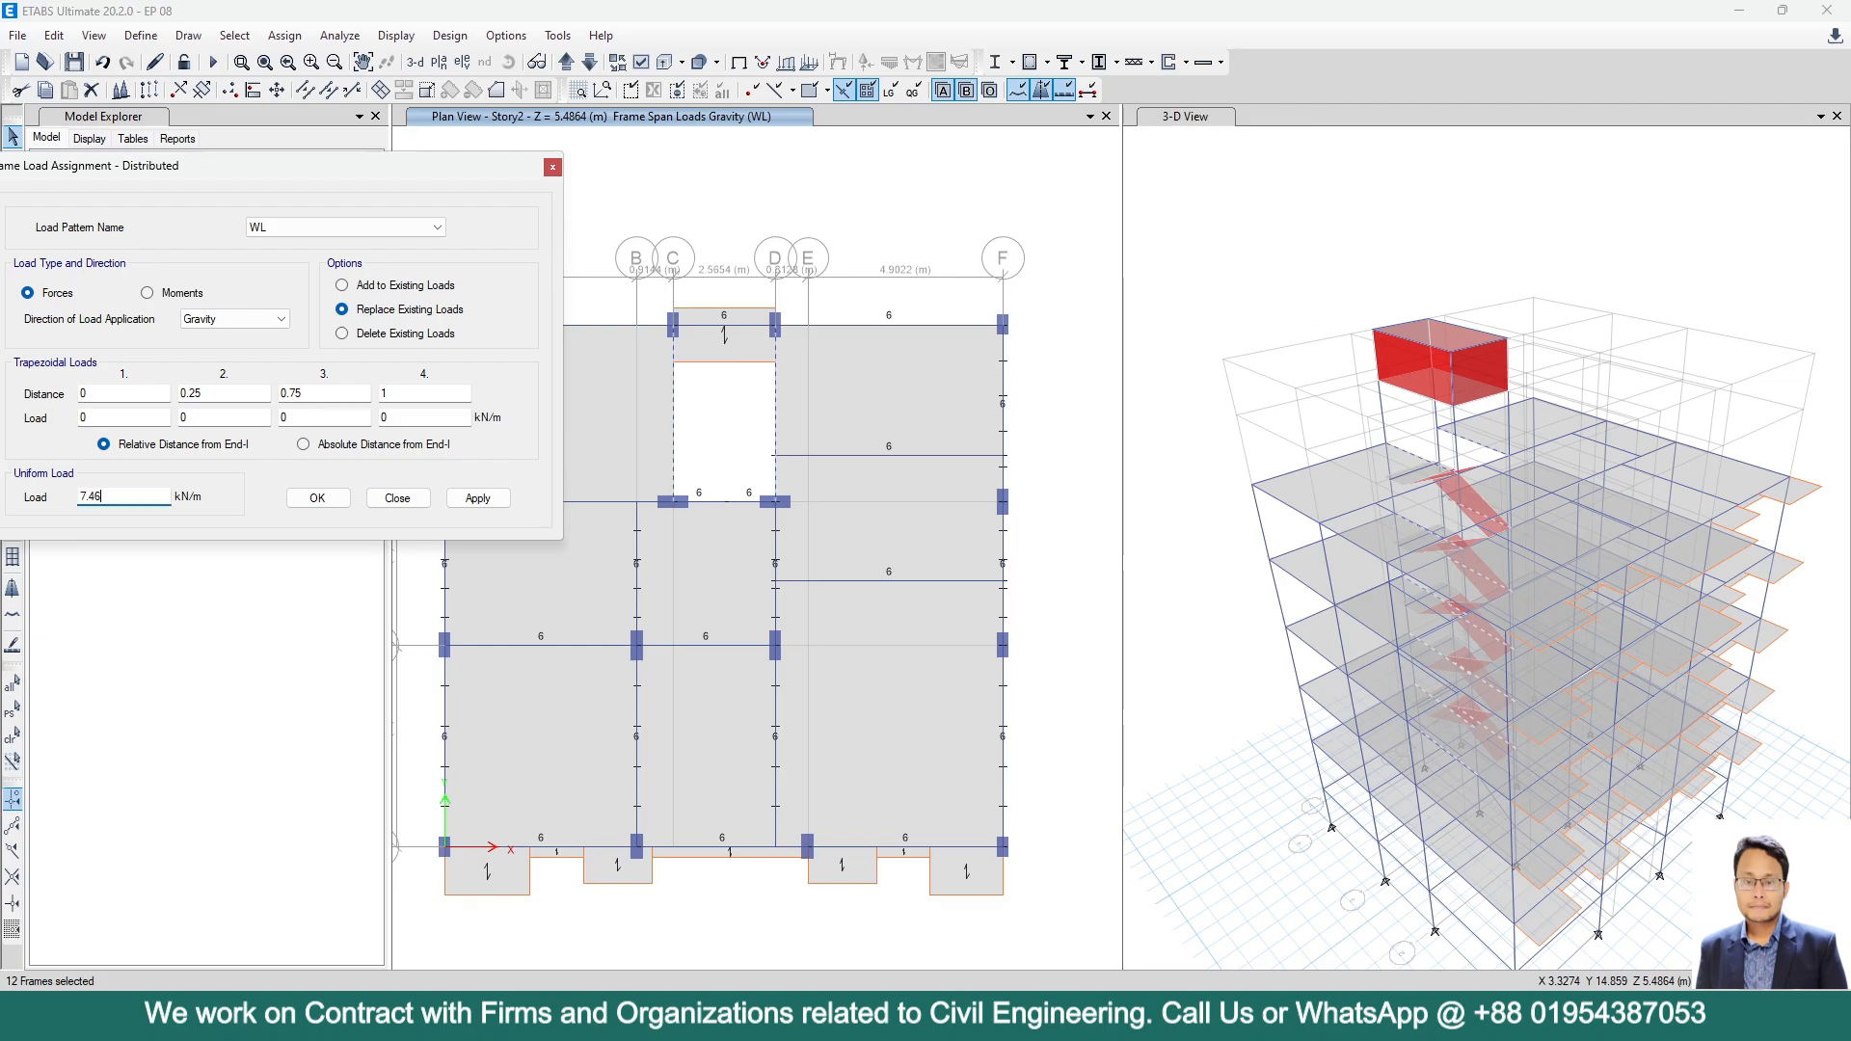
pyautogui.click(478, 498)
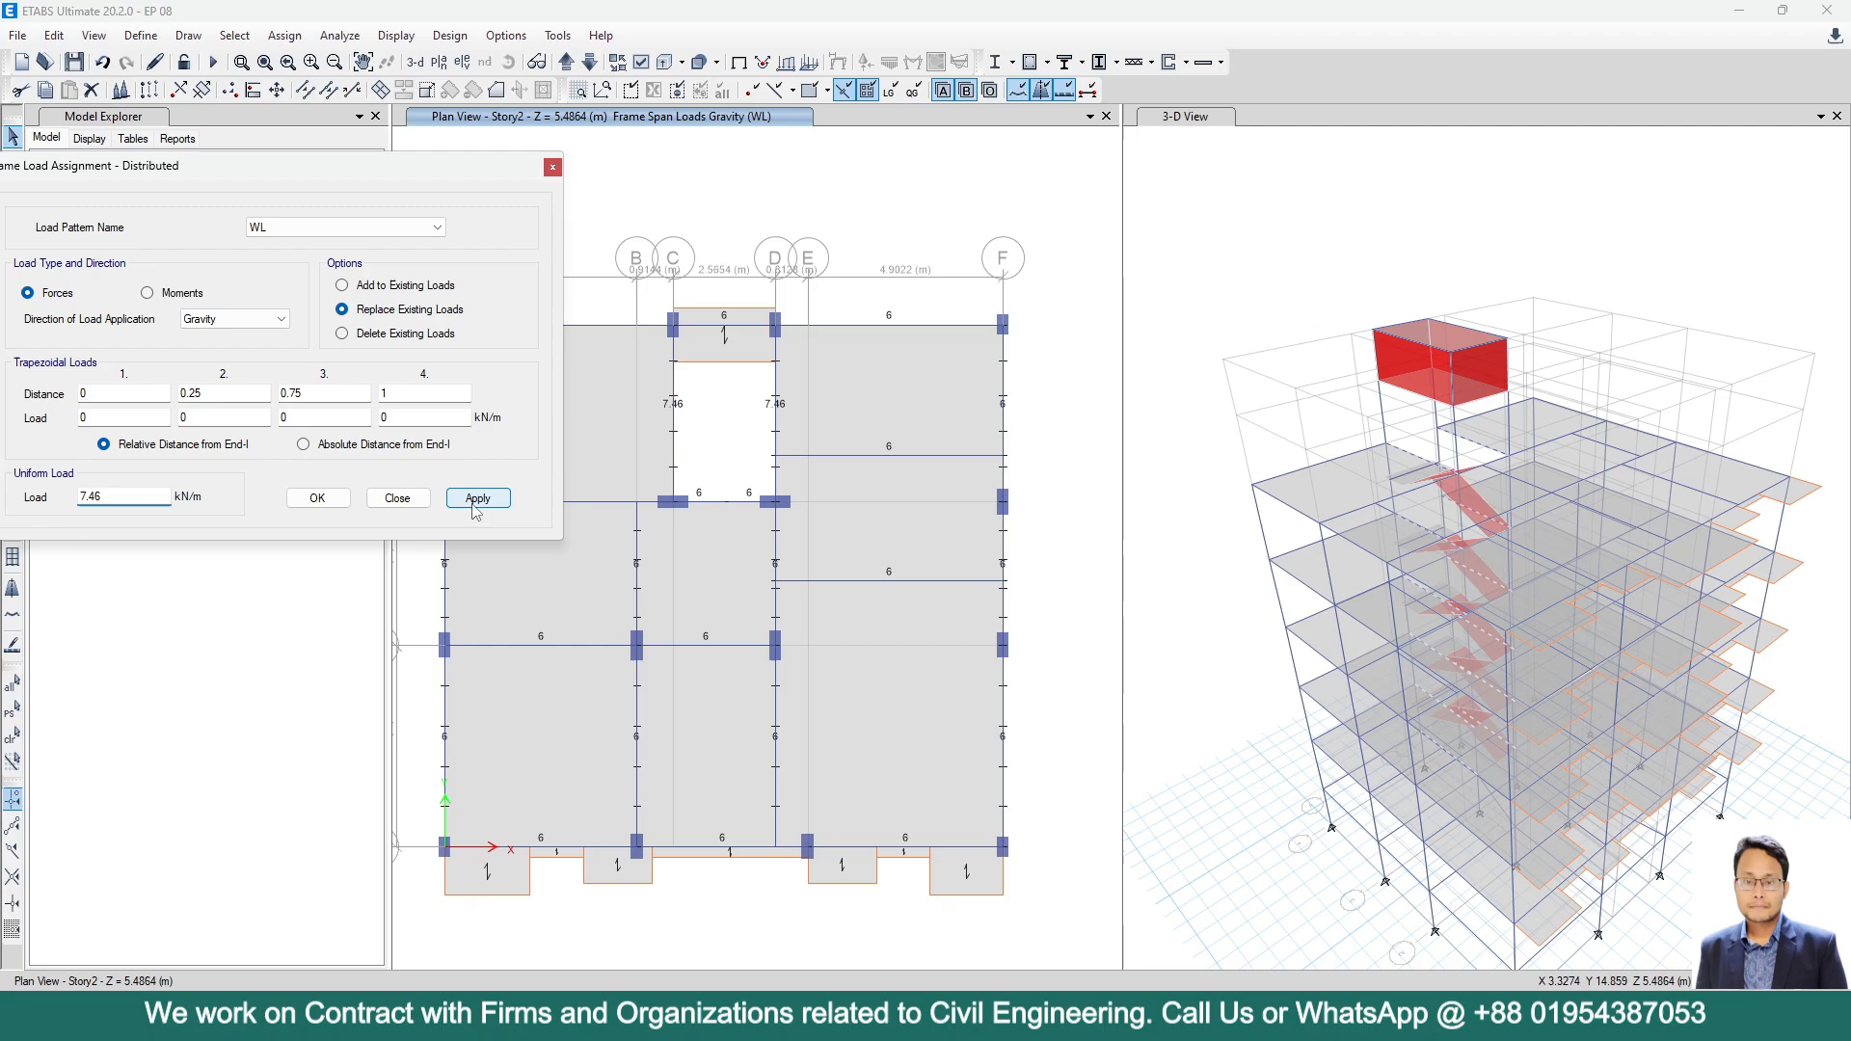
pyautogui.click(317, 499)
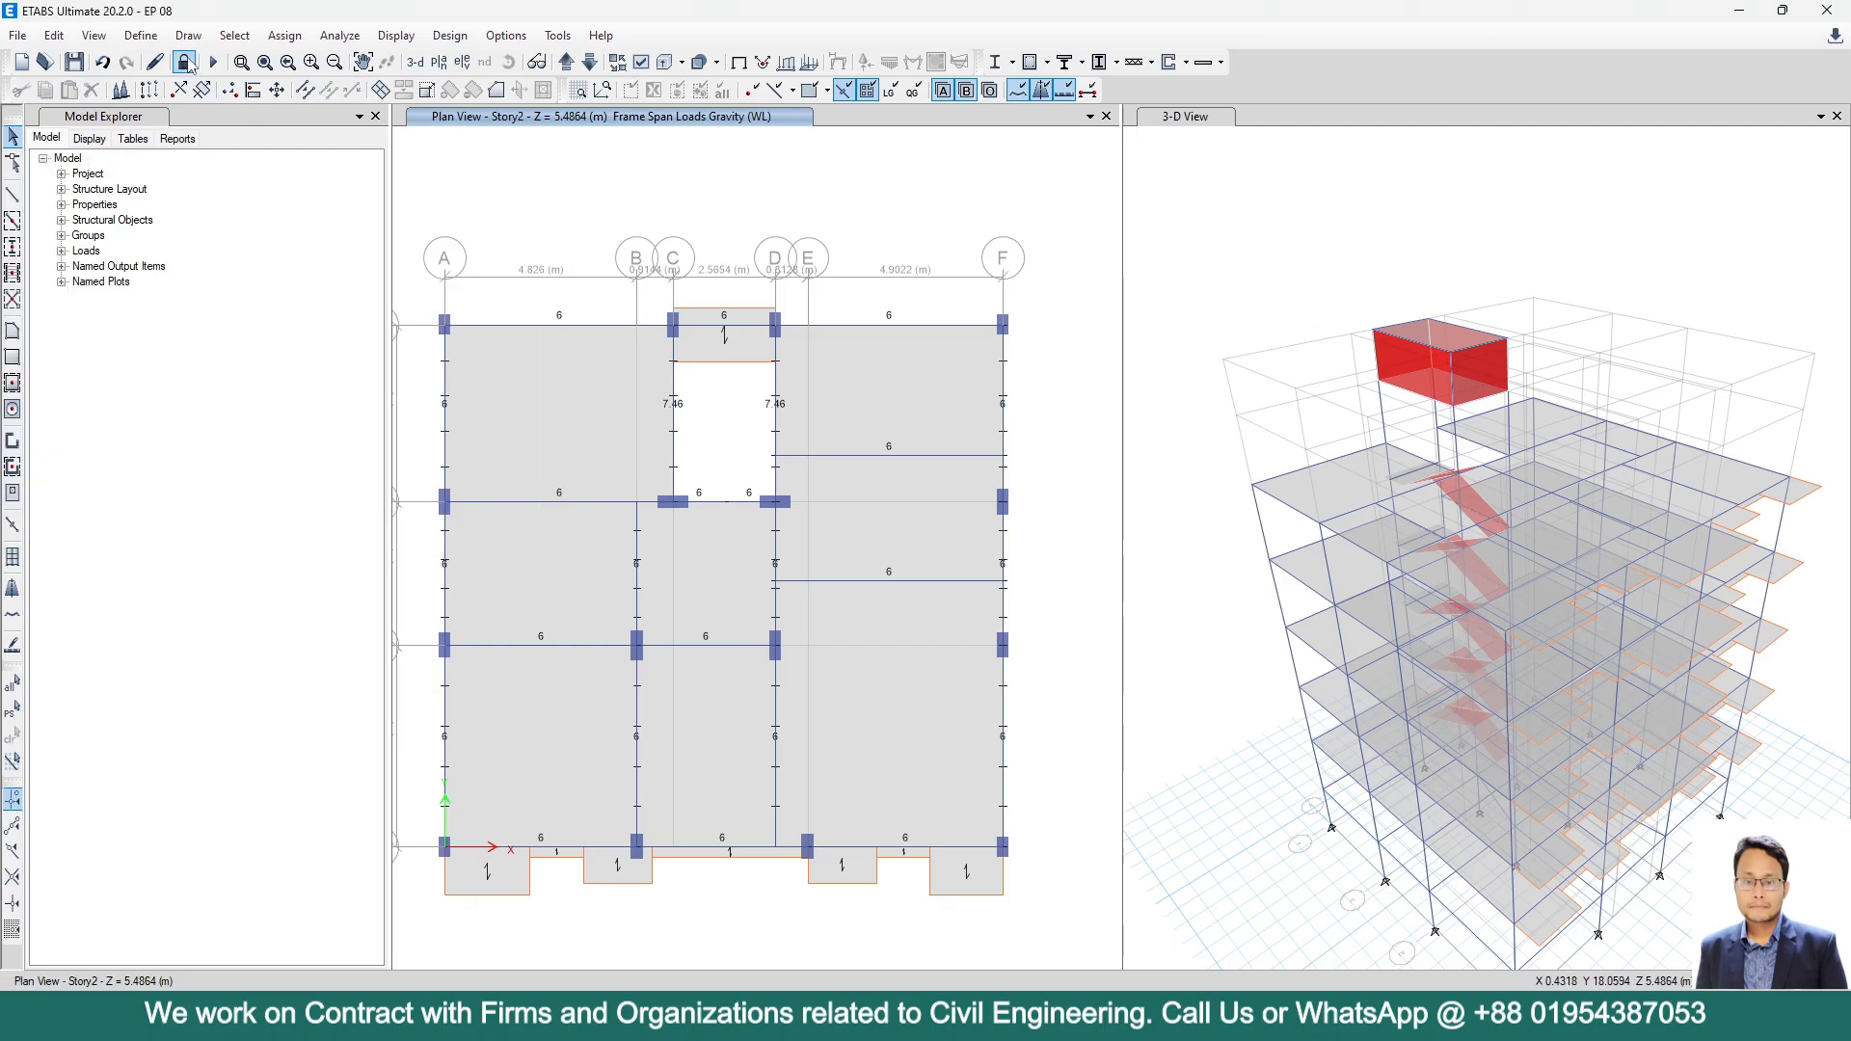
# Clear the frame load display from the Story2 plan and bring the whole building into the 3-D view.
pyautogui.click(185, 63)
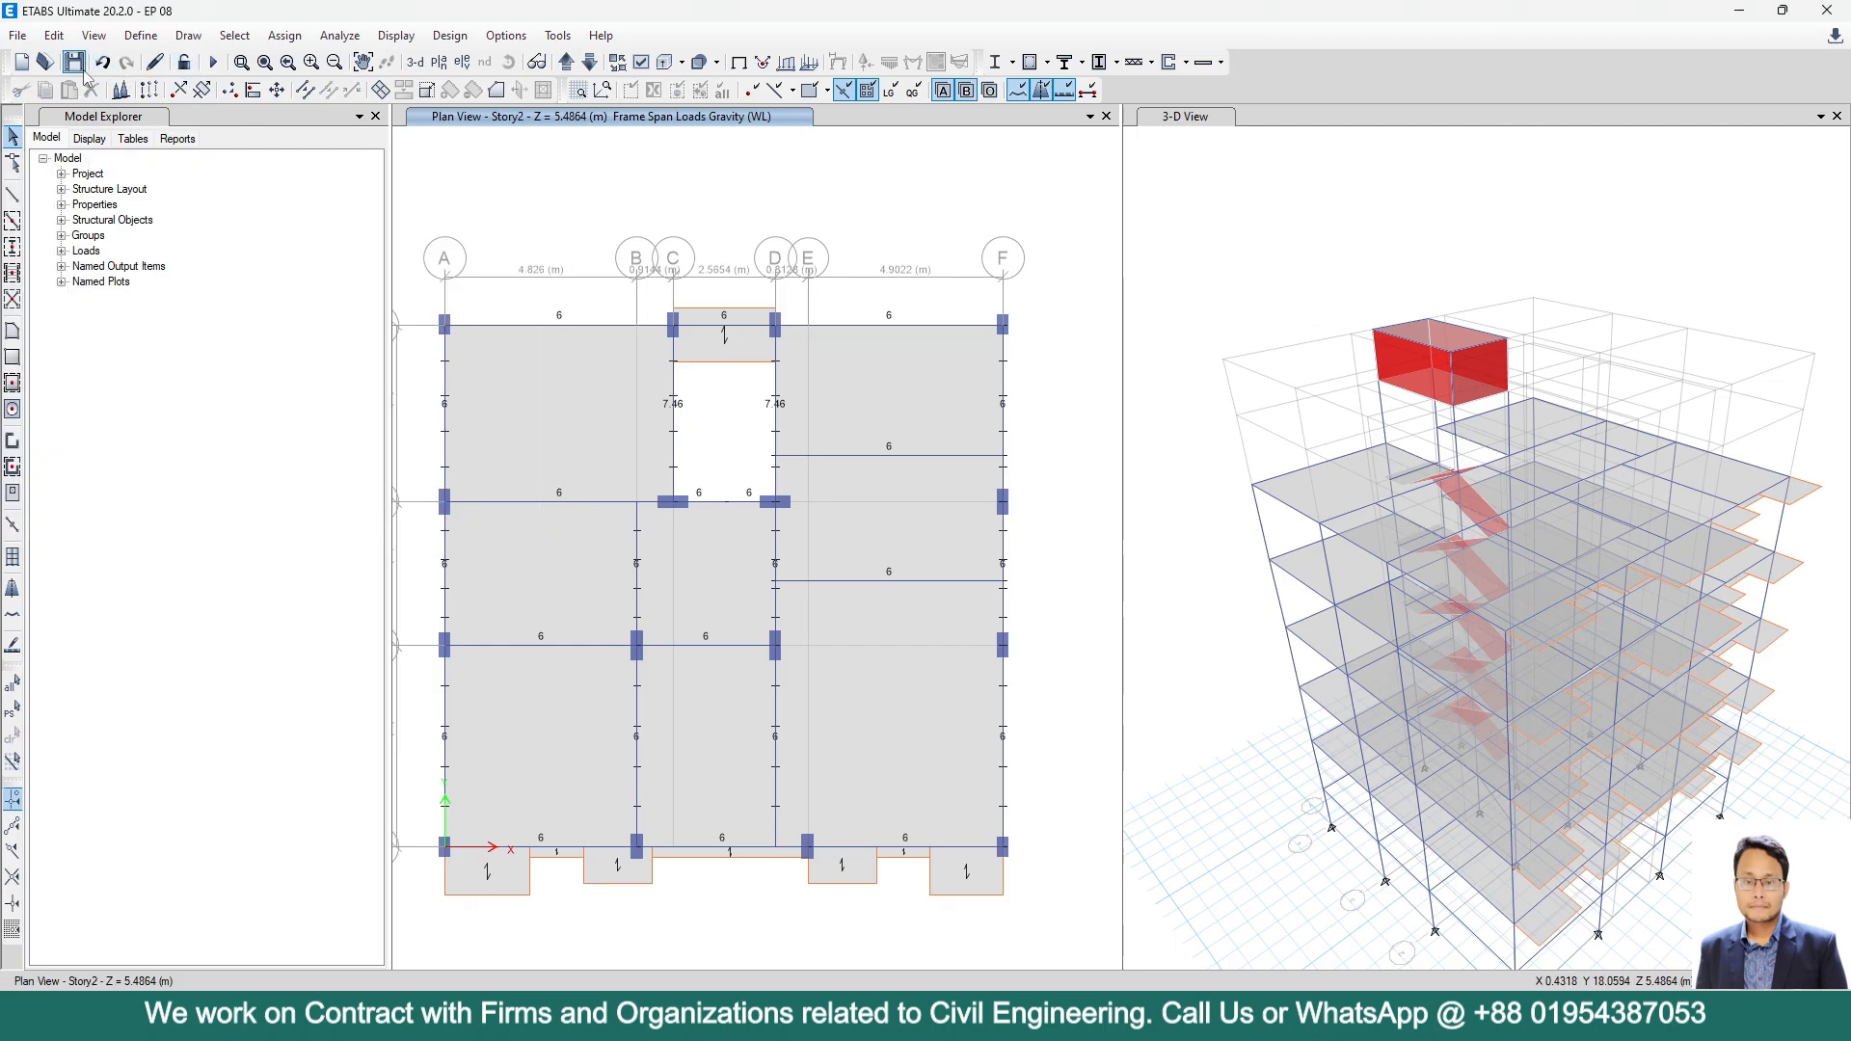
pyautogui.click(746, 65)
pyautogui.click(1341, 405)
pyautogui.scroll(-5, 1375, 366)
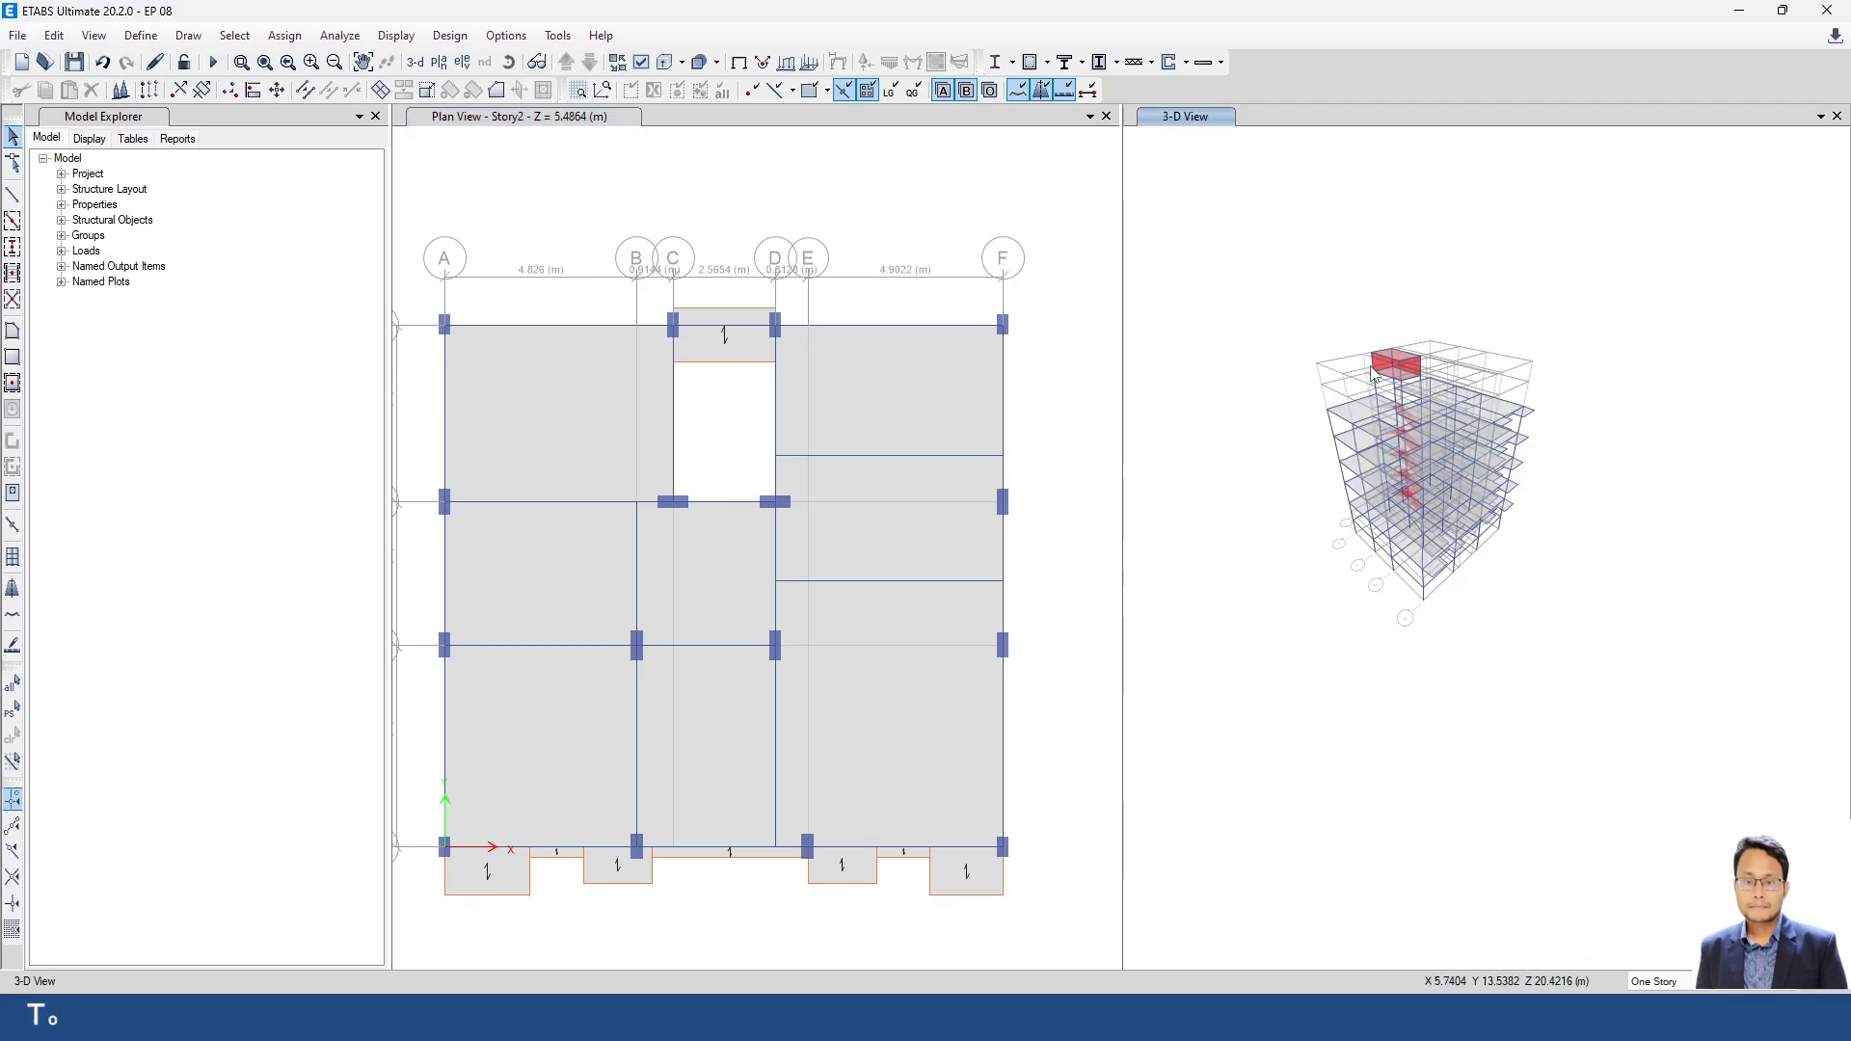
pyautogui.scroll(5, 1385, 390)
pyautogui.moveTo(1389, 414); pyautogui.dragTo(1367, 367, button='middle')
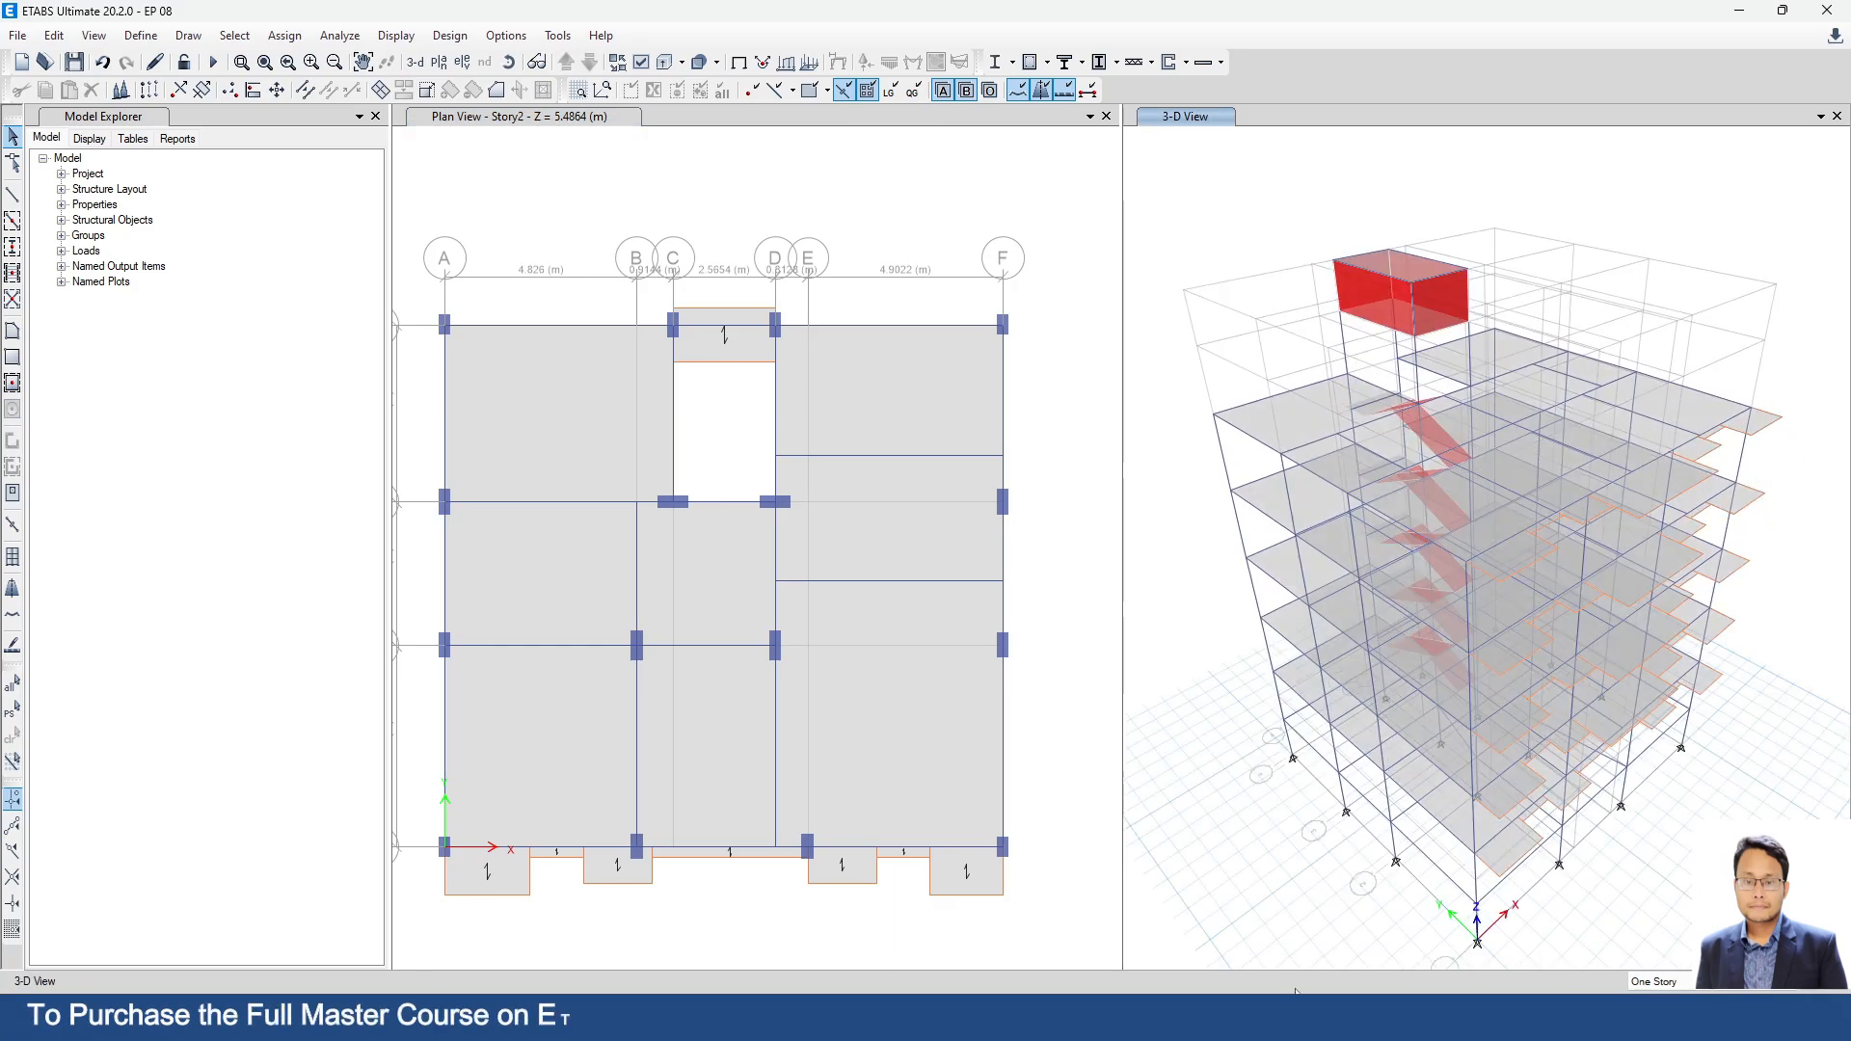
# Switch to SUPERDEAD _ LIVELOAD.pdf in the browser and examine the BNBC 2020 Partition Wall Load (PWL) formula.
pyautogui.moveTo(1161, 1018)
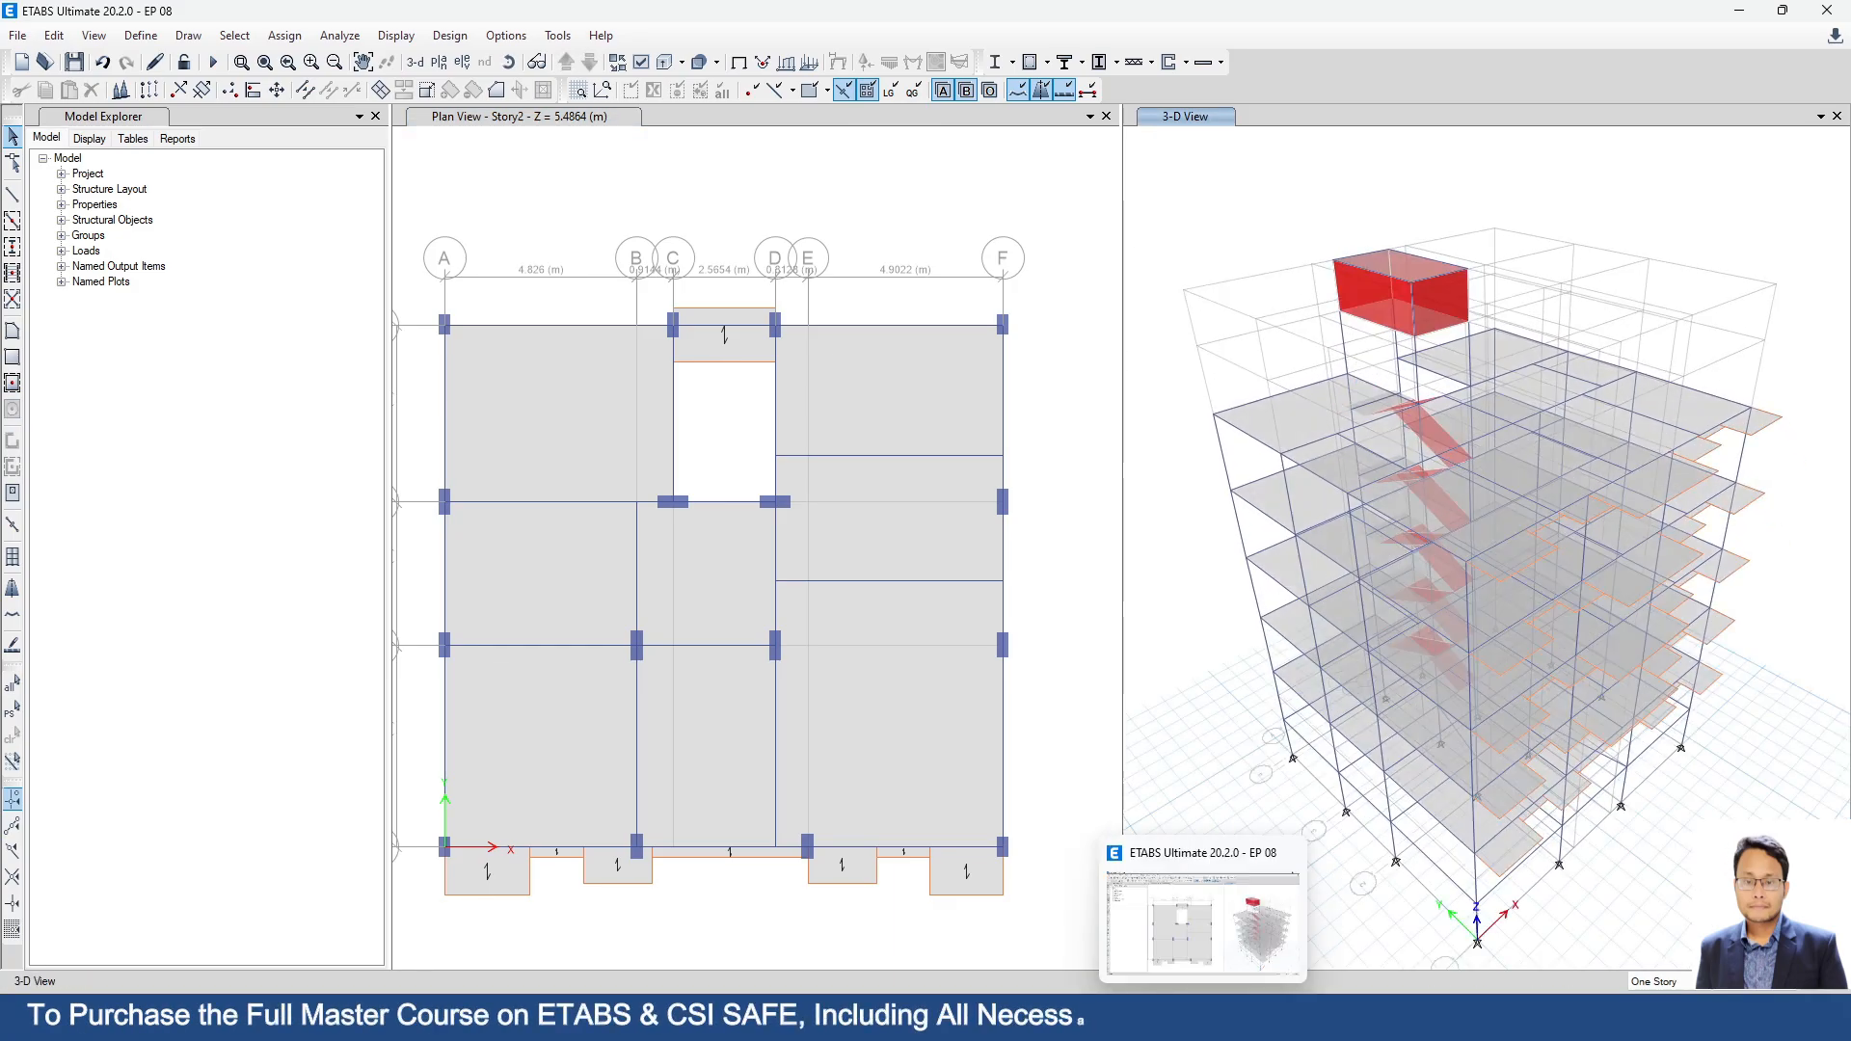
pyautogui.click(1115, 1018)
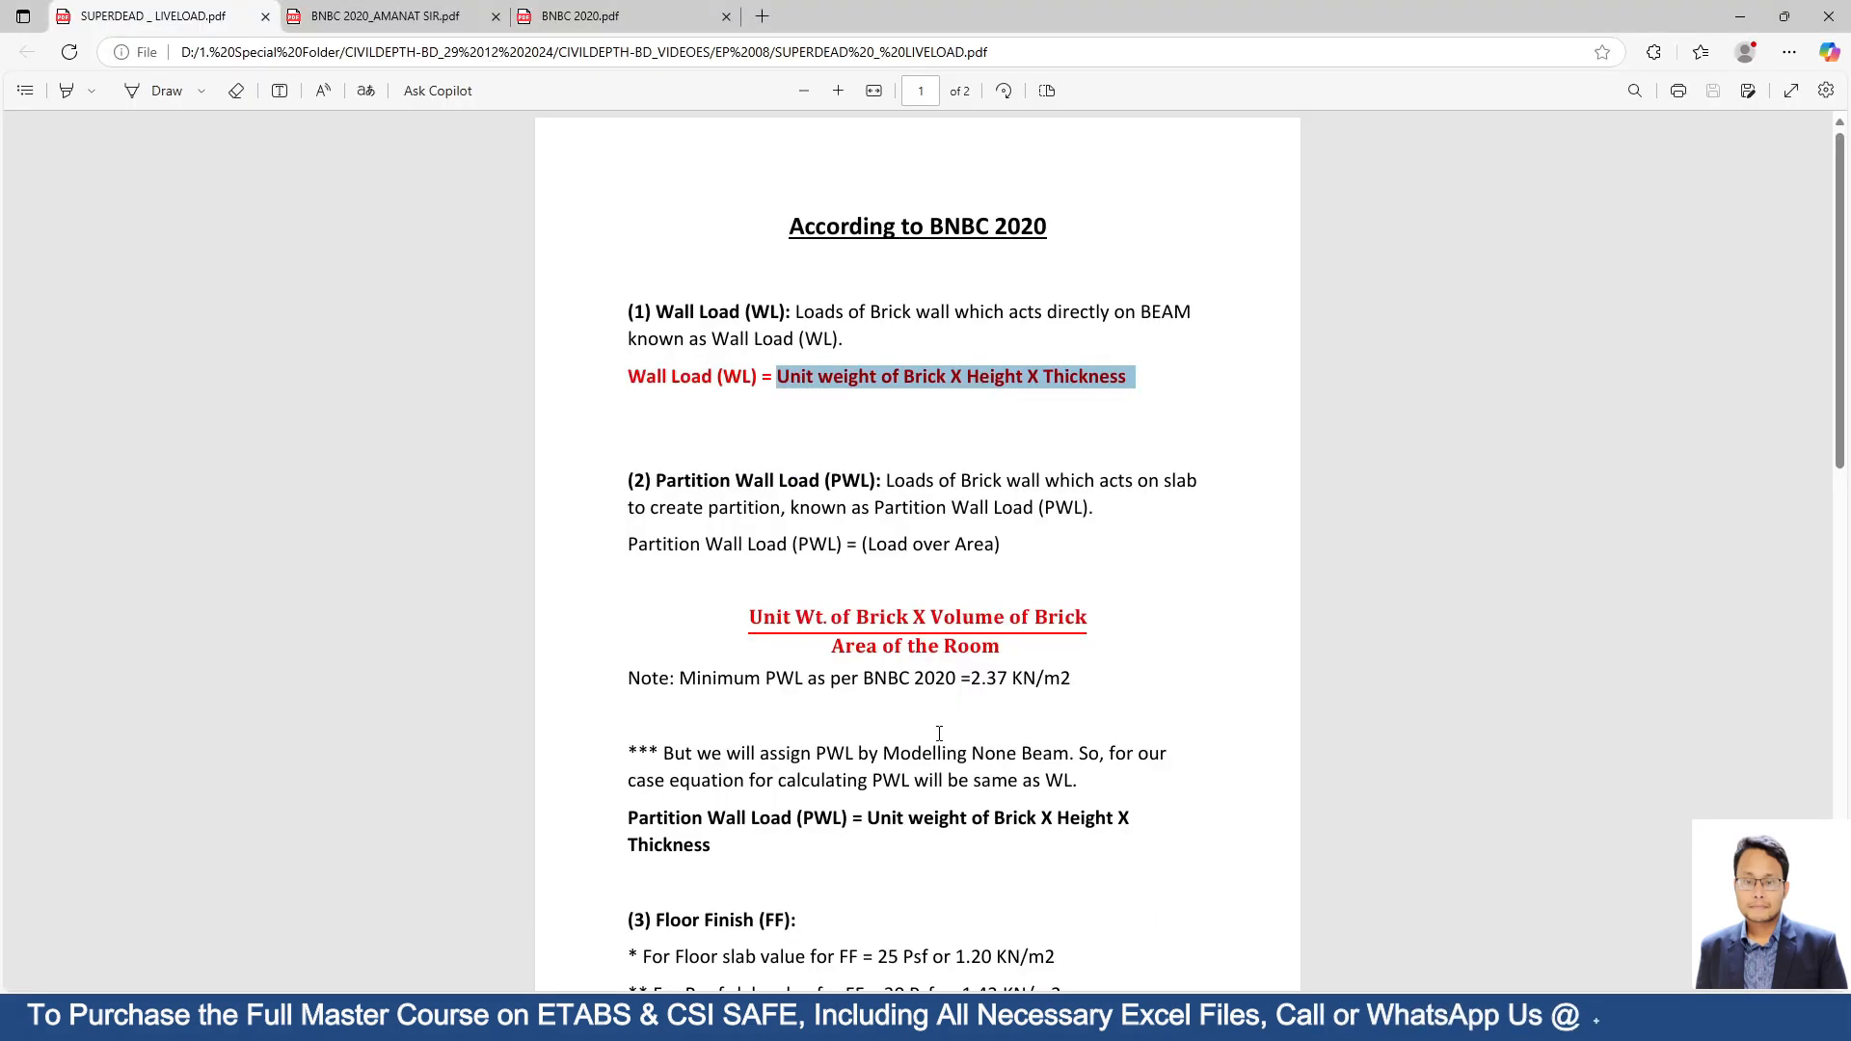
pyautogui.scroll(-1, 754, 514)
pyautogui.click(754, 514)
pyautogui.moveTo(754, 514); pyautogui.dragTo(1089, 533)
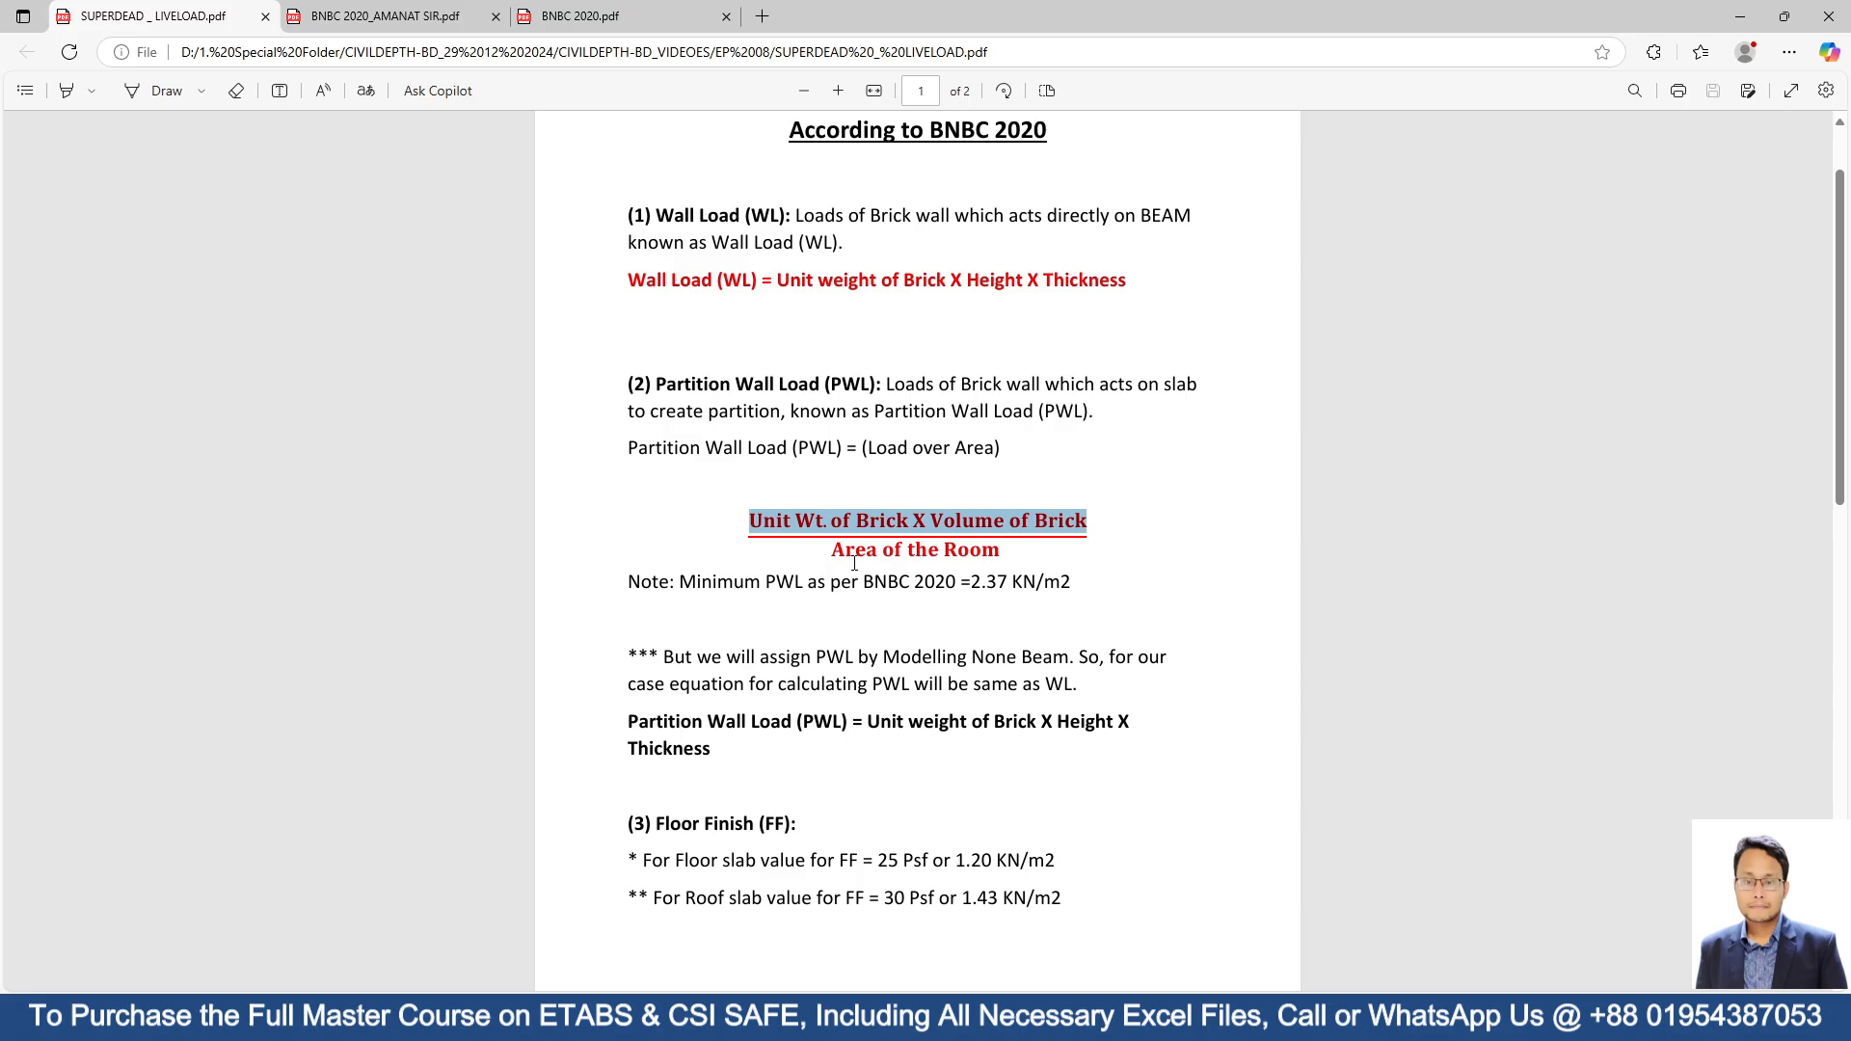
pyautogui.click(1121, 528)
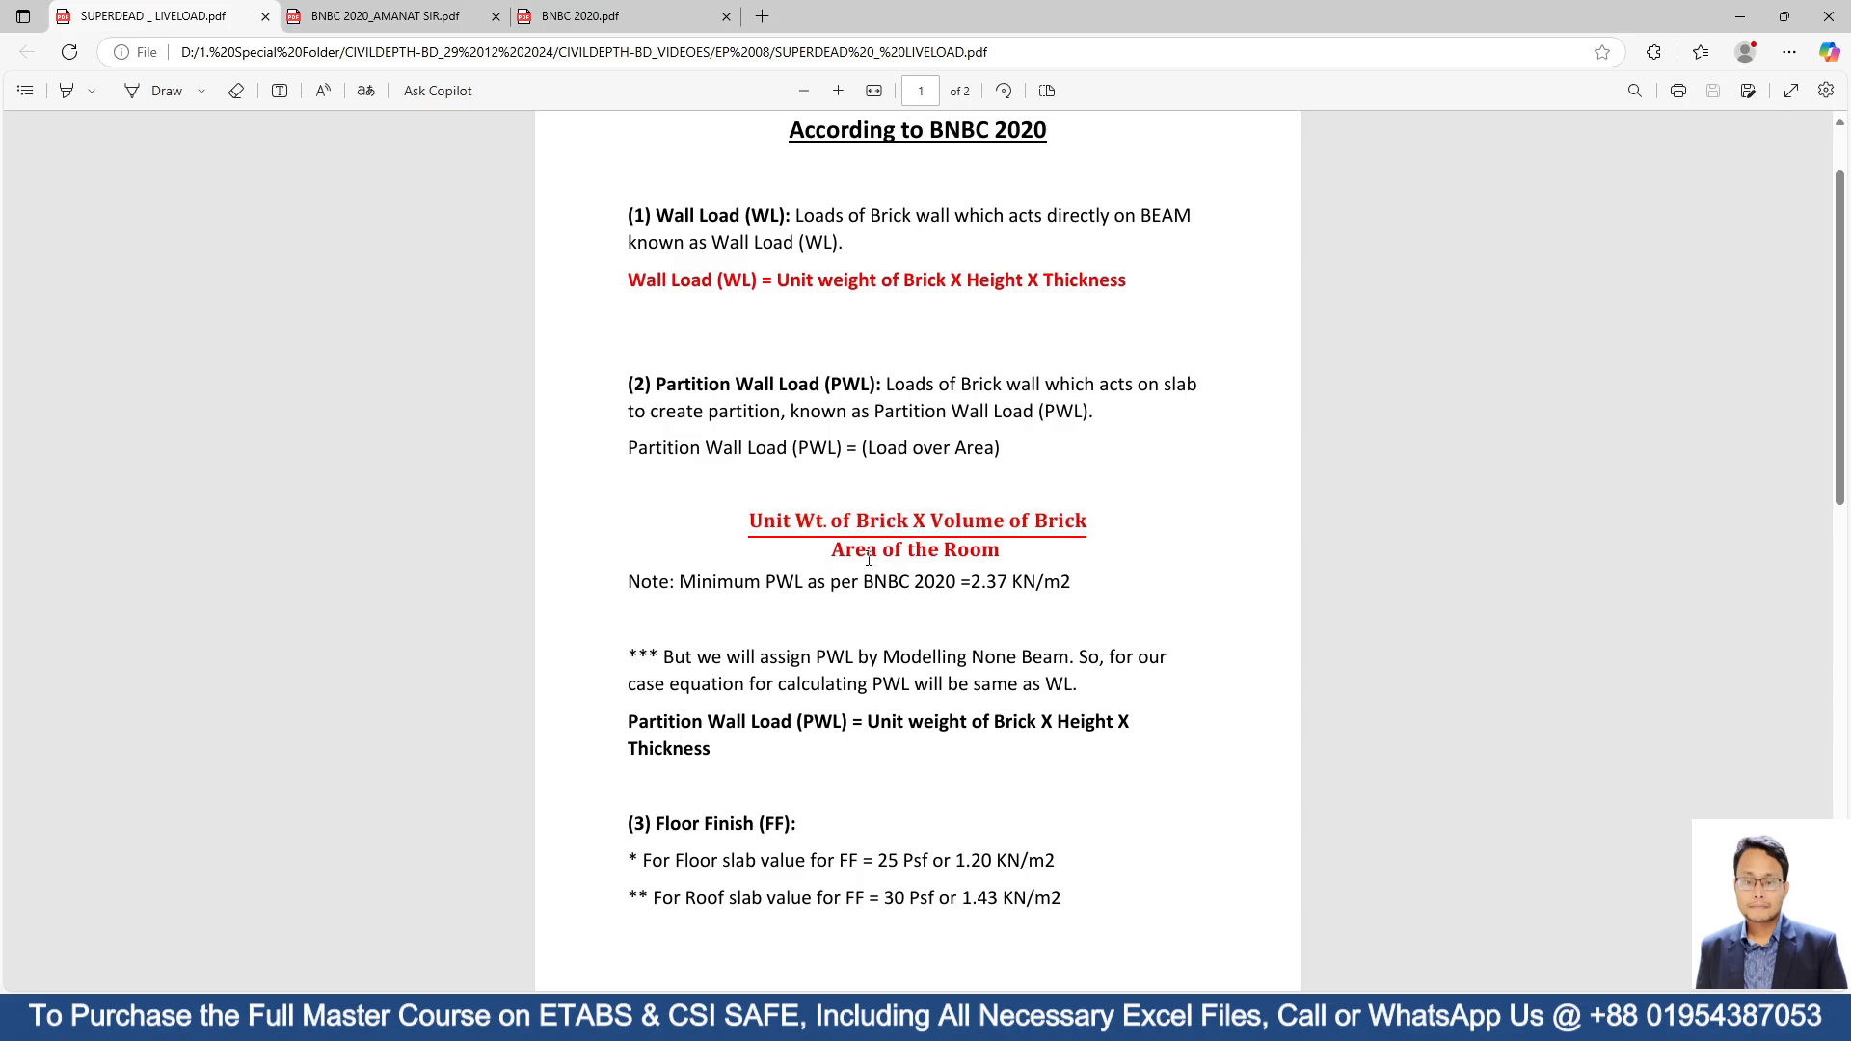
pyautogui.moveTo(909, 518); pyautogui.dragTo(749, 521)
pyautogui.rightClick(750, 521)
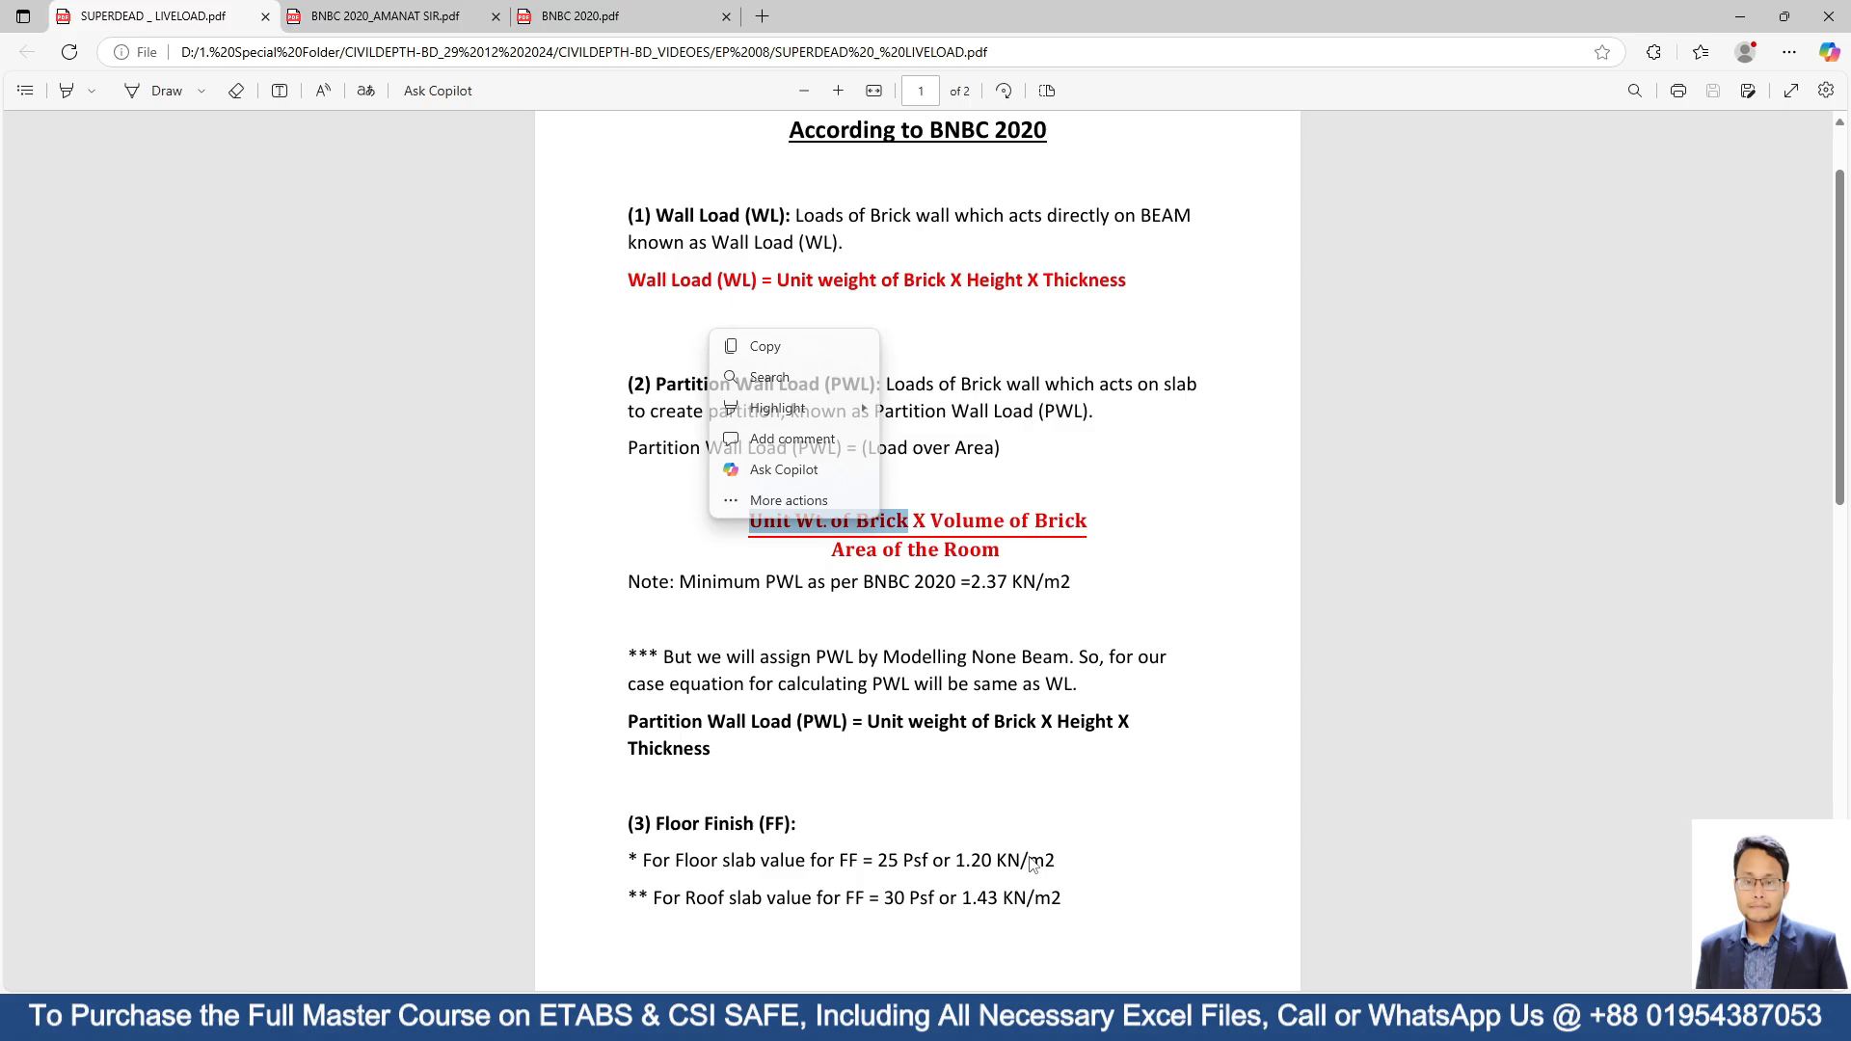
pyautogui.click(734, 349)
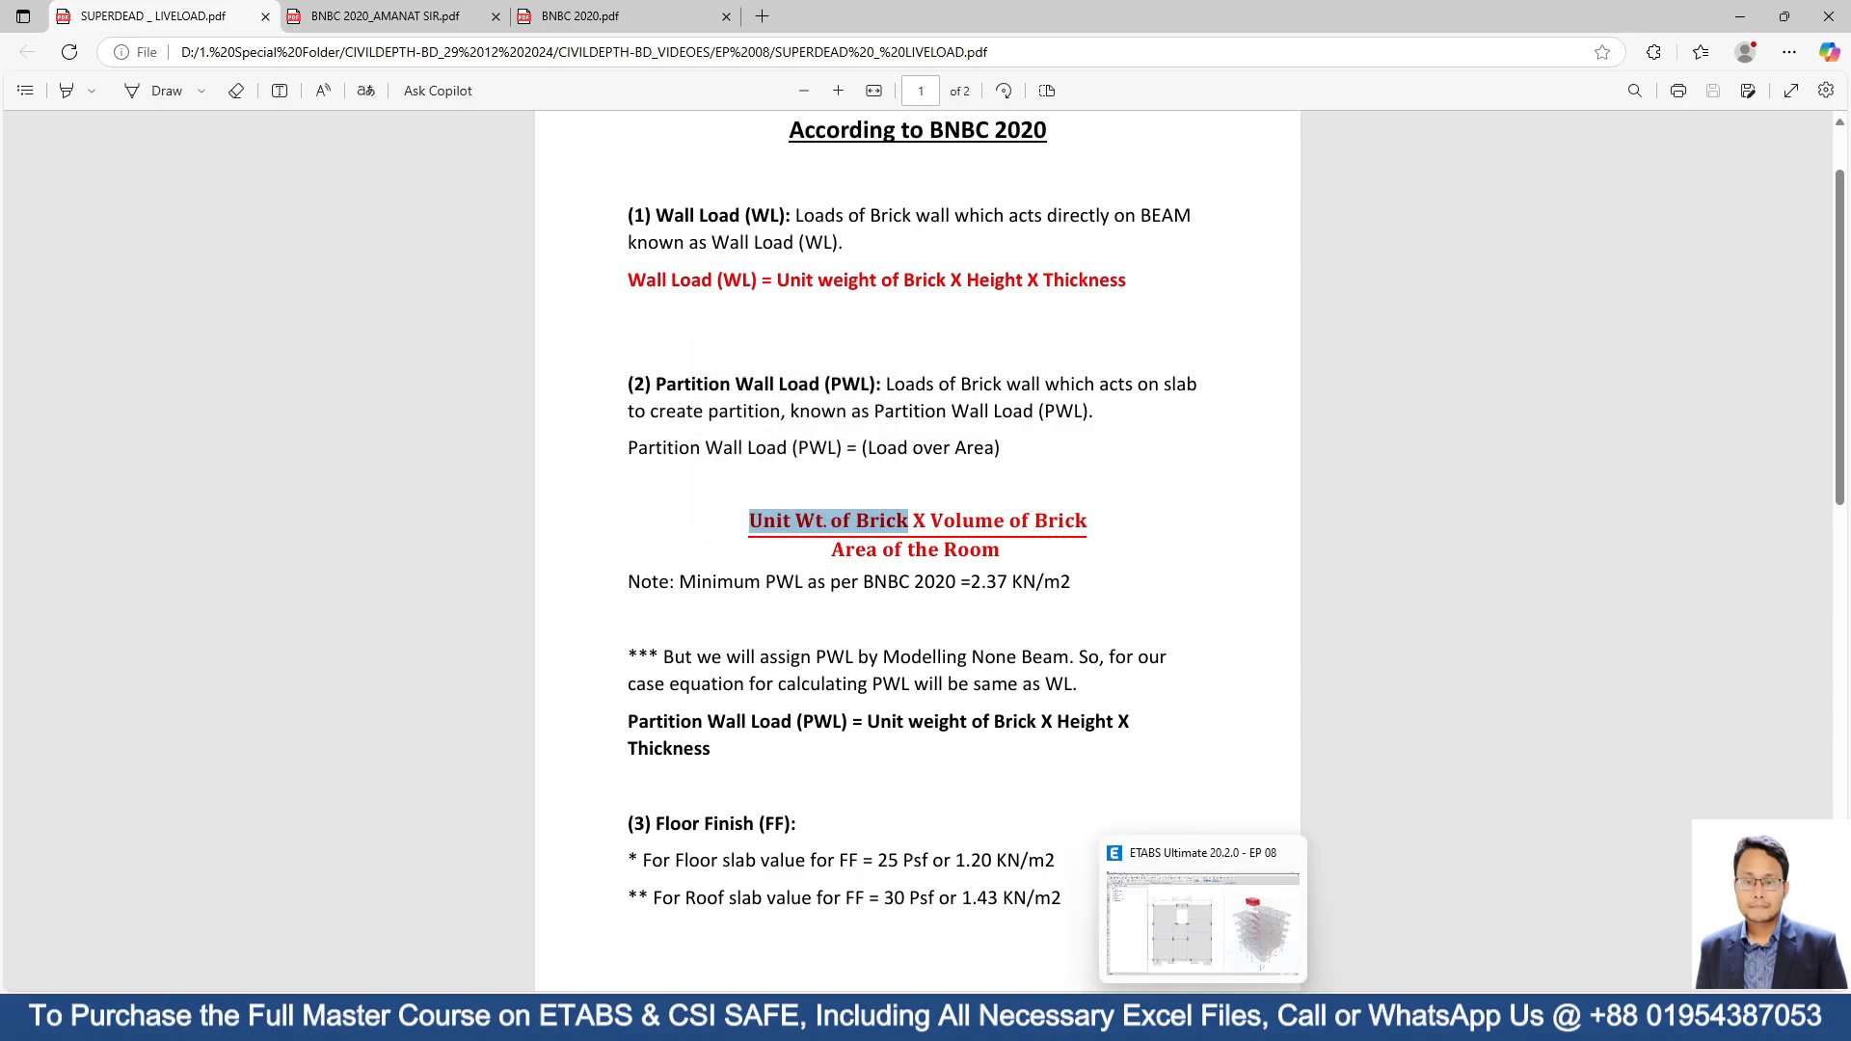
# Switch to AutoCAD and add a linear dimension to the horizontal leg of the L-shaped partition wall between grids 3 and 4.
pyautogui.click(1246, 1018)
pyautogui.scroll(4, 895, 511)
pyautogui.moveTo(1104, 566); pyautogui.dragTo(1050, 449, button='middle')
pyautogui.scroll(4, 800, 325)
pyautogui.moveTo(862, 333)
pyautogui.mouseDown(button='middle')
pyautogui.moveTo(864, 505)
pyautogui.moveTo(900, 704)
pyautogui.mouseUp(button='middle')
pyautogui.press('Escape')
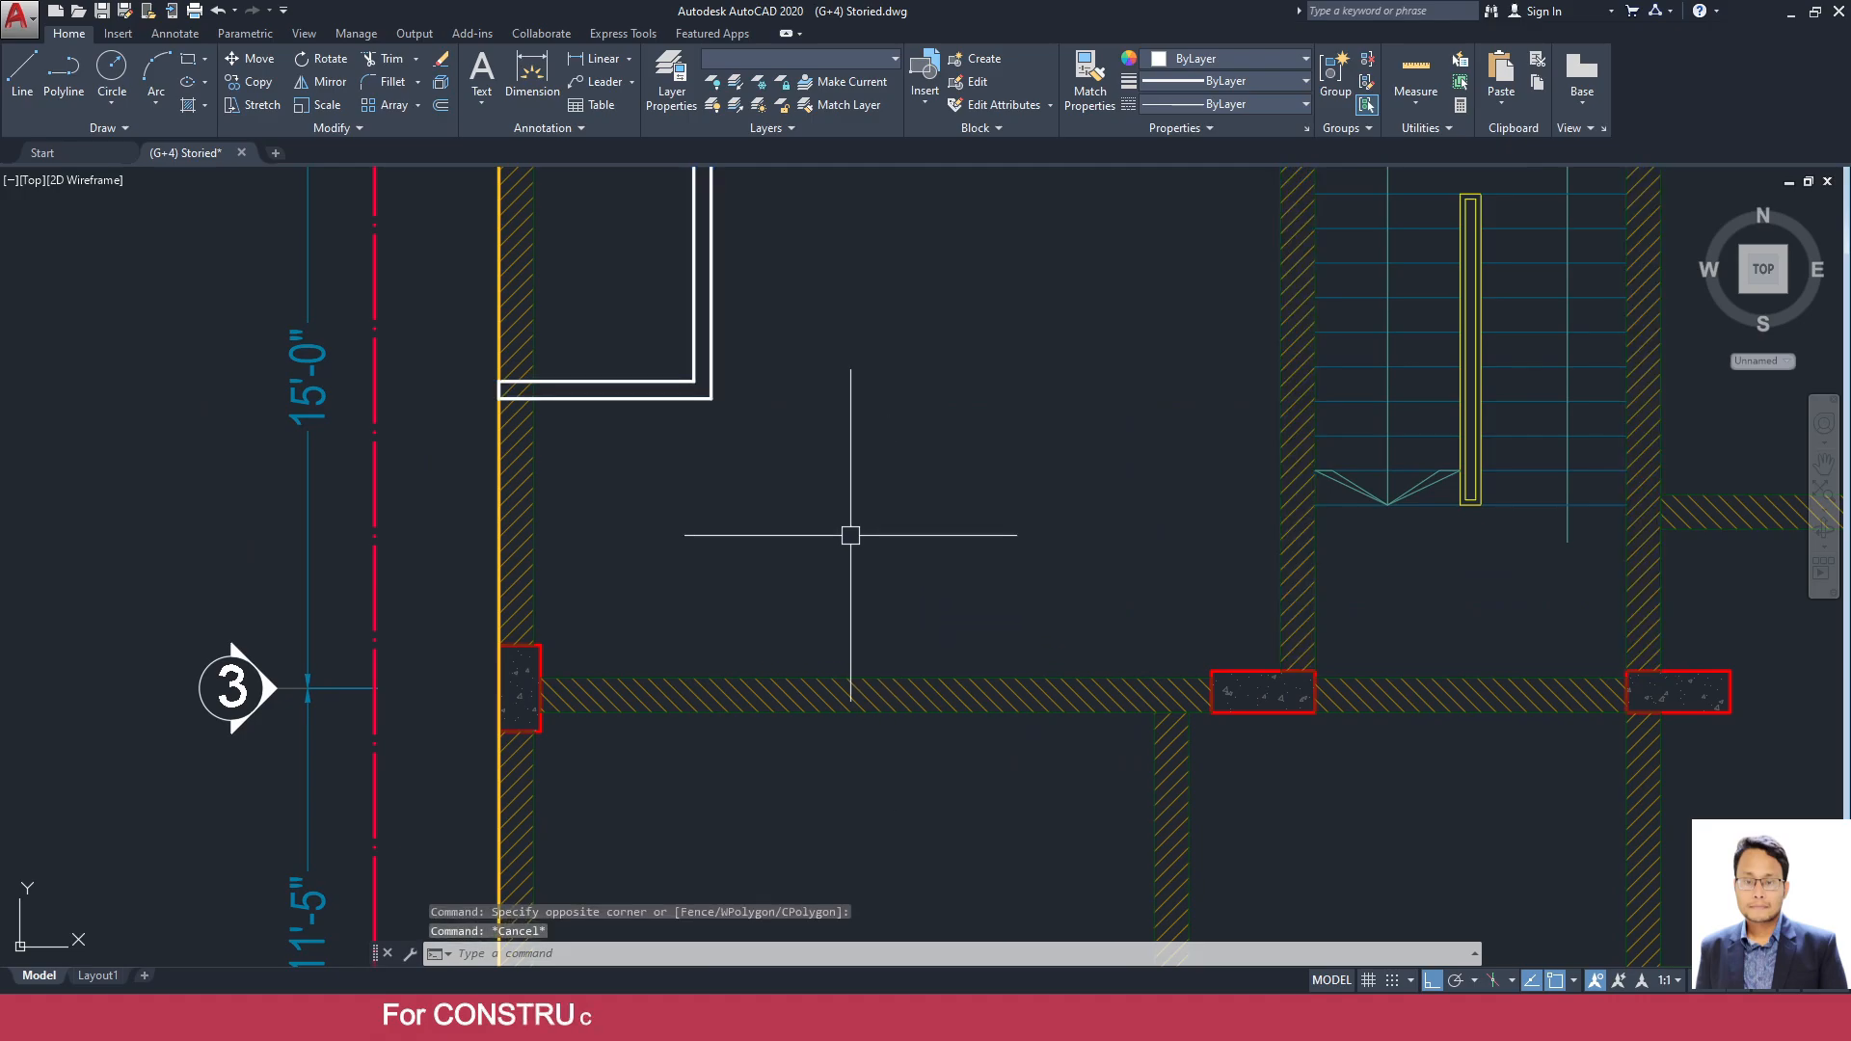
pyautogui.click(596, 57)
pyautogui.scroll(4, 540, 400)
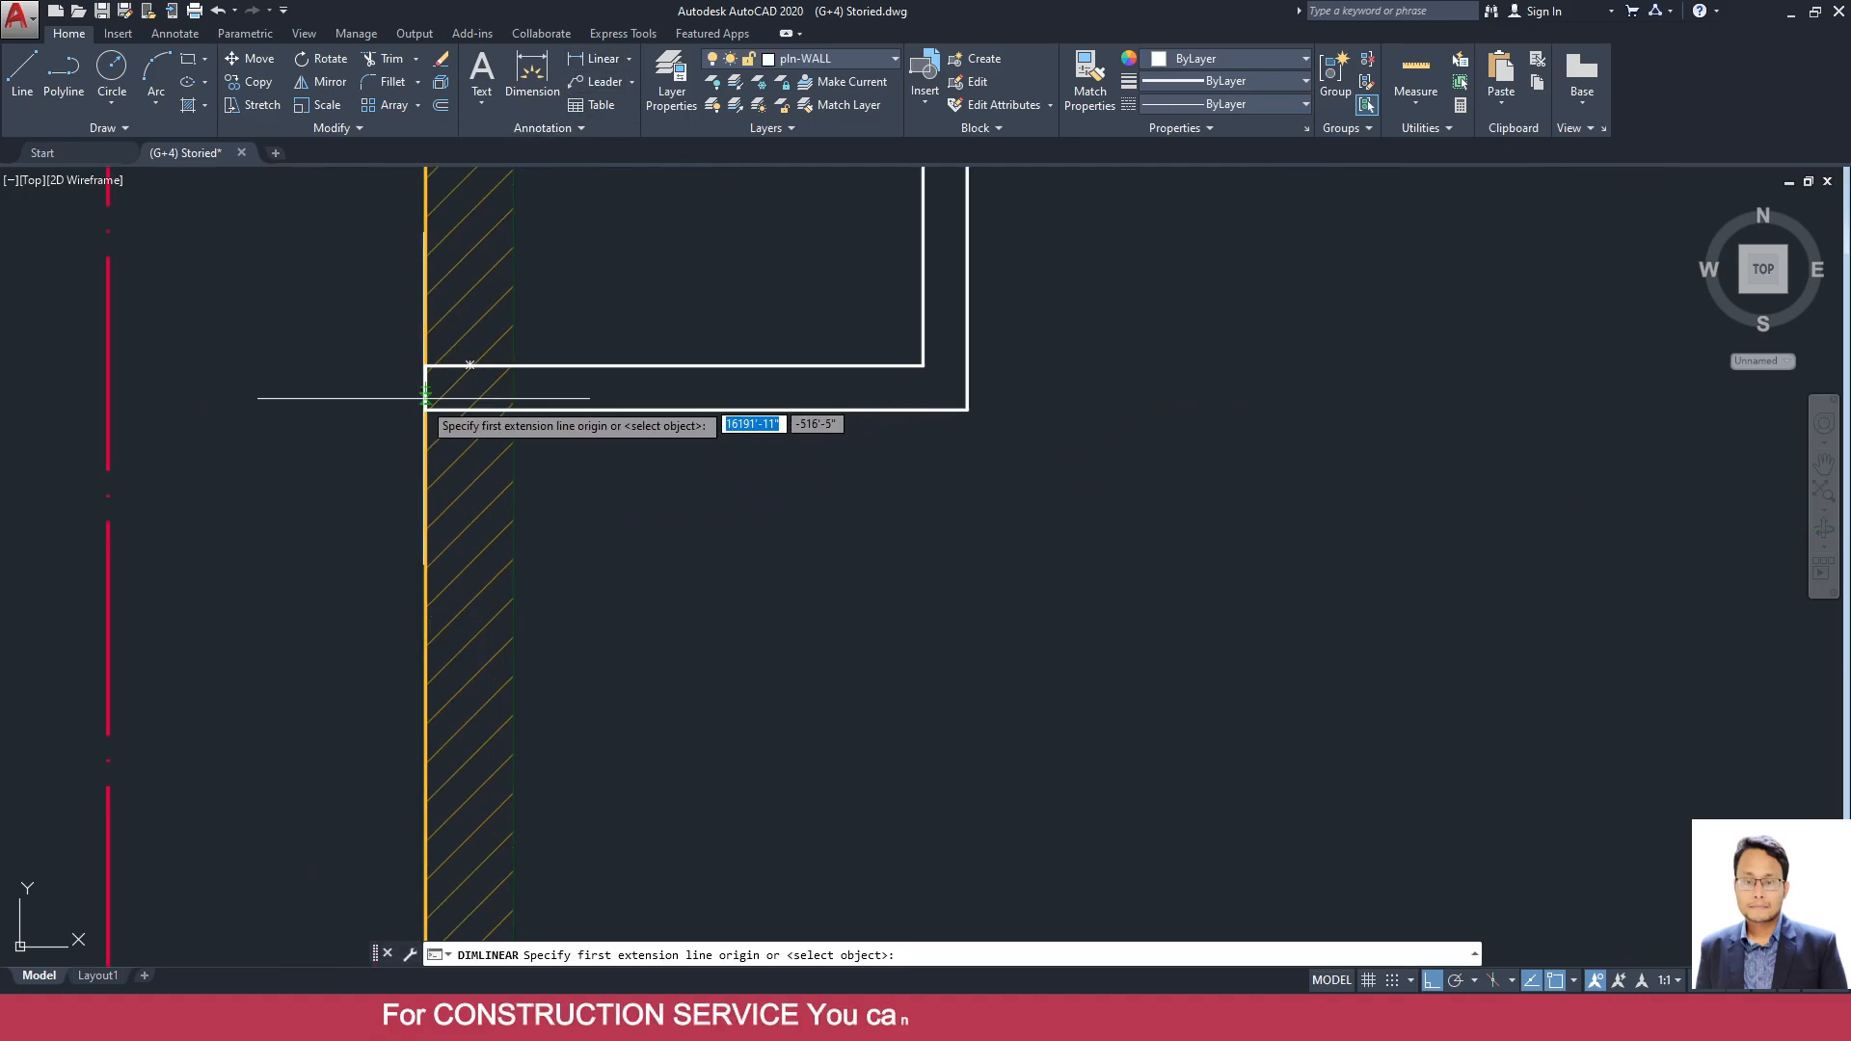
pyautogui.click(425, 409)
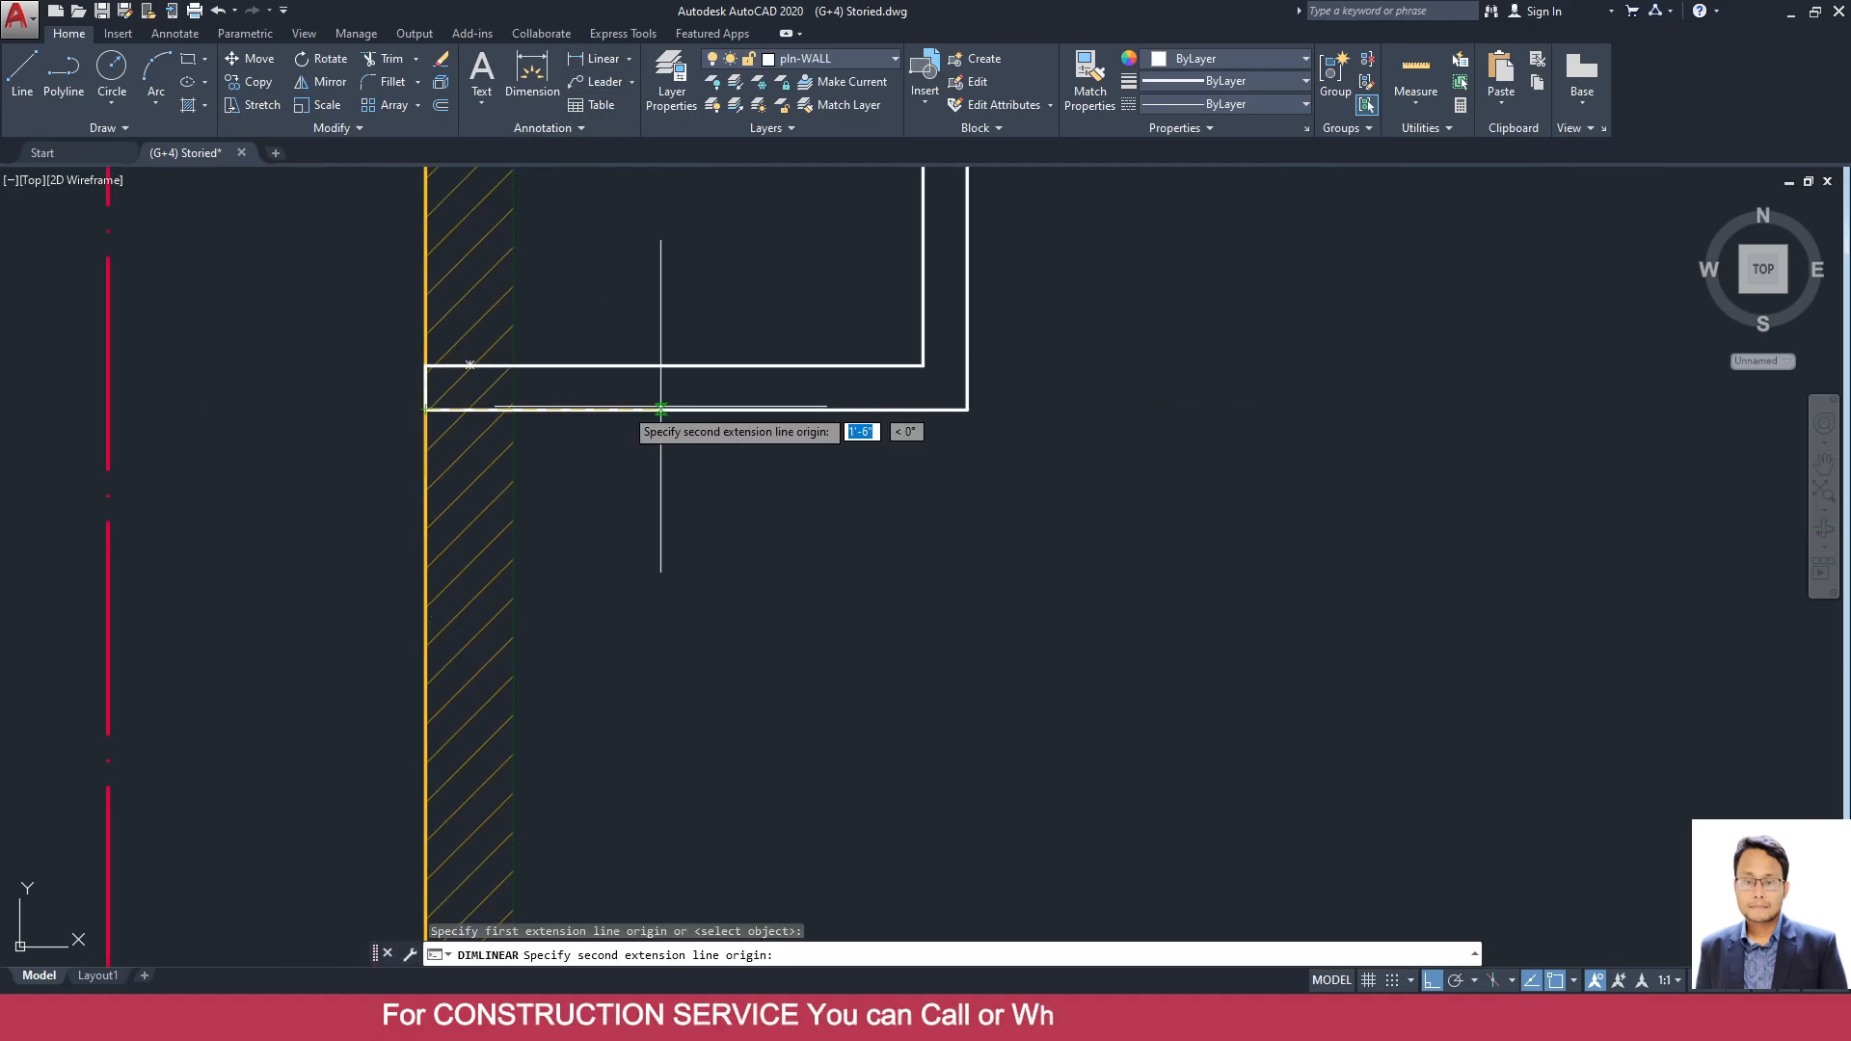
pyautogui.click(968, 409)
pyautogui.click(982, 528)
pyautogui.scroll(-4, 993, 599)
# Add a linear dimension to the full outer length of the partition wall's vertical leg.
pyautogui.press('Return')
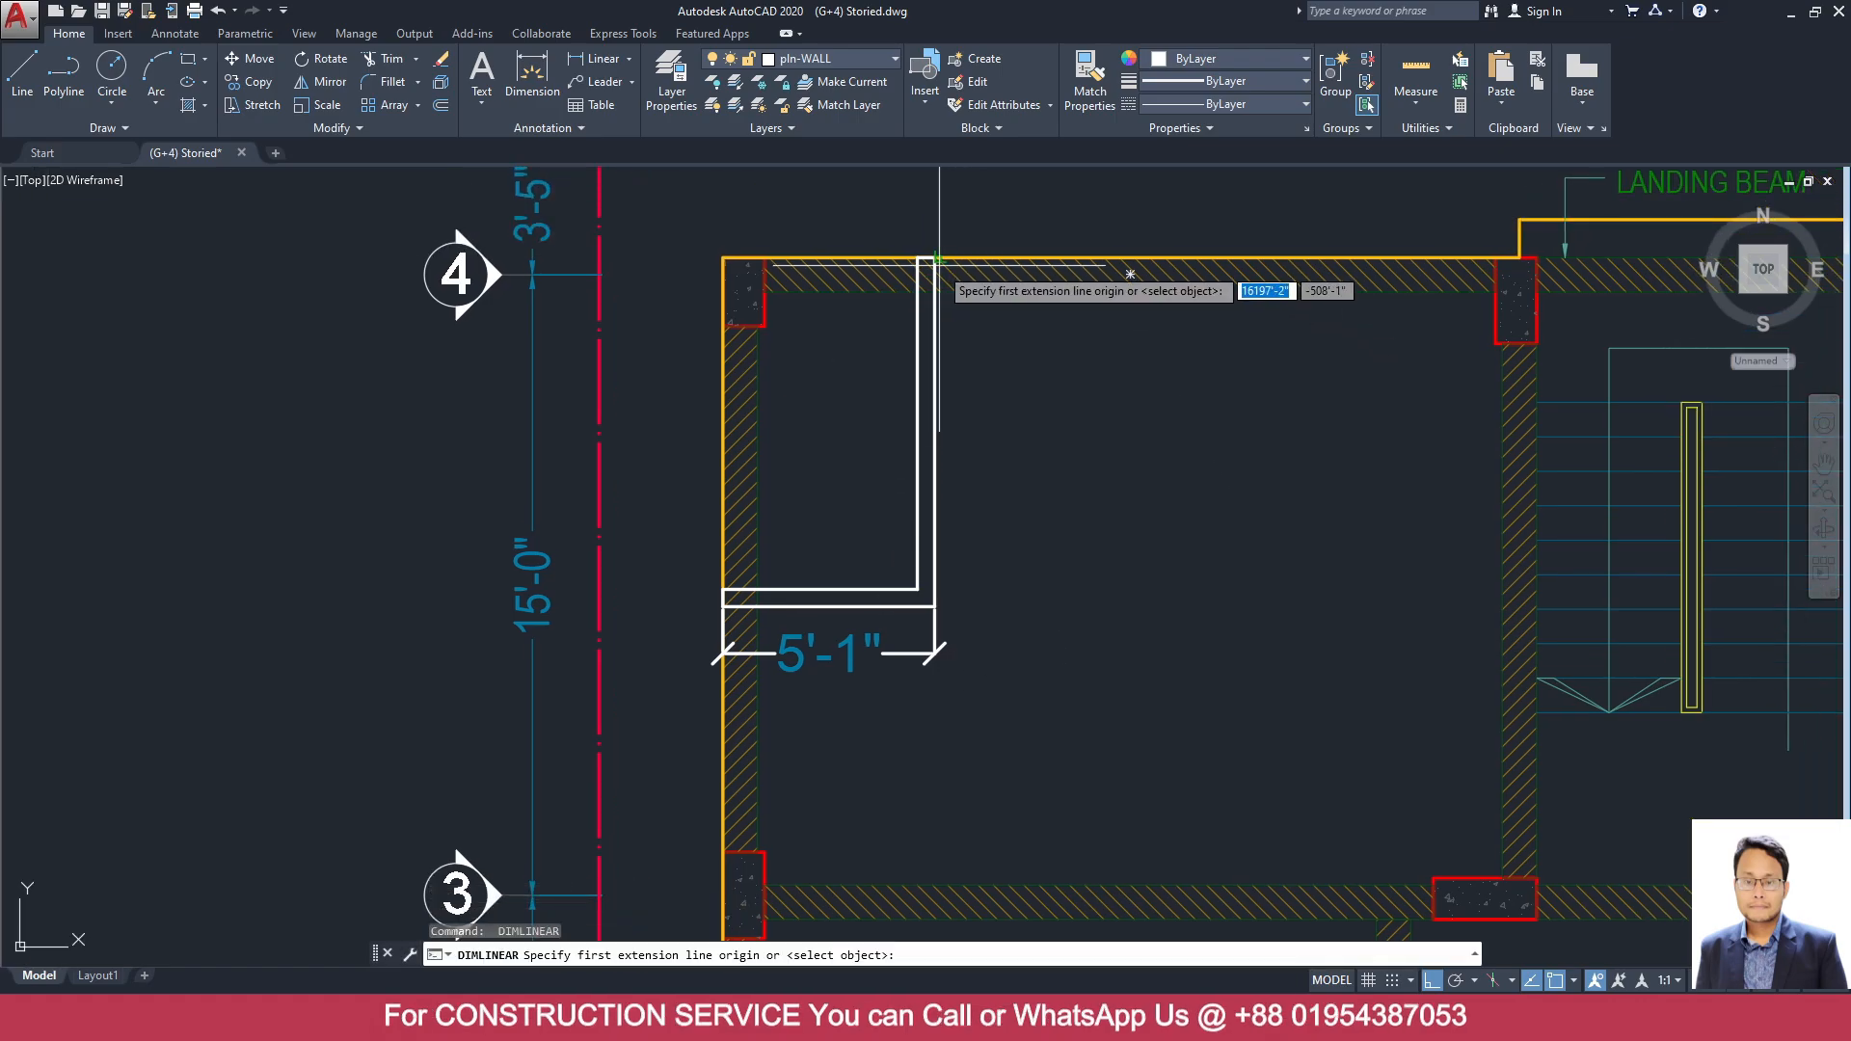
pyautogui.click(933, 258)
pyautogui.click(933, 605)
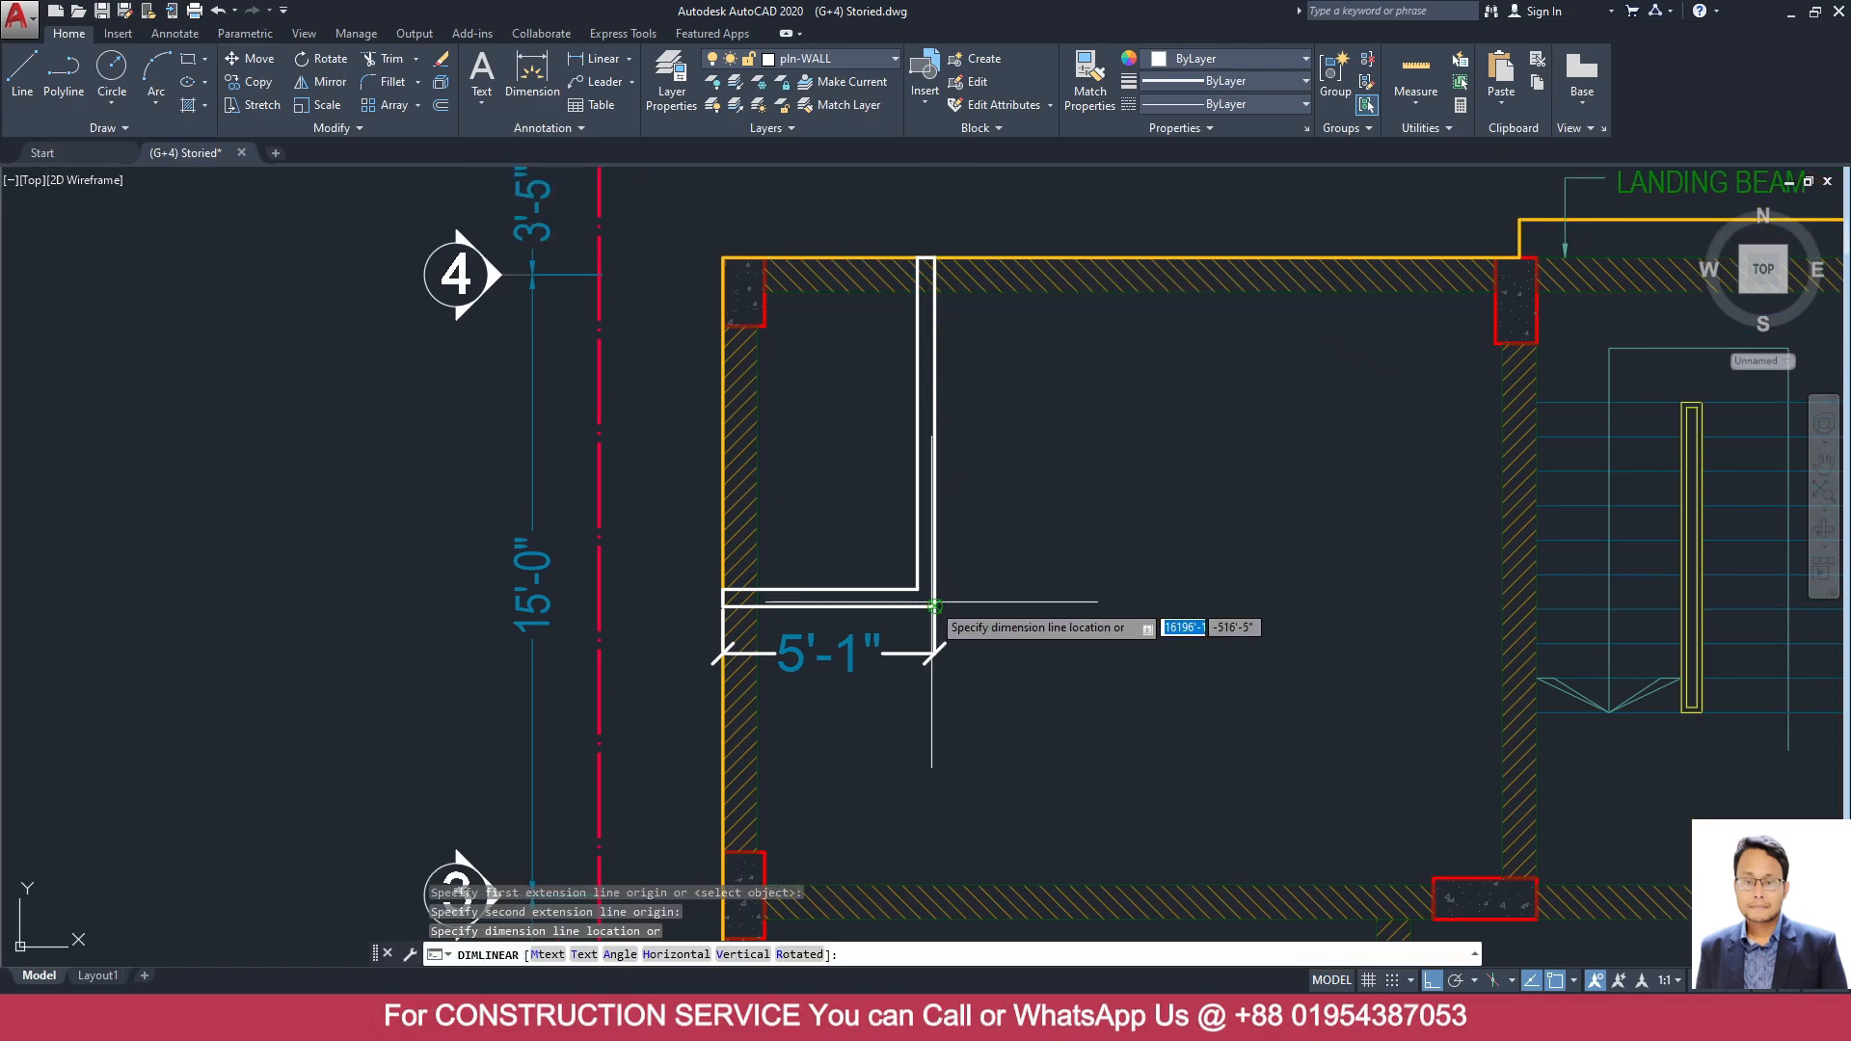
pyautogui.click(1062, 608)
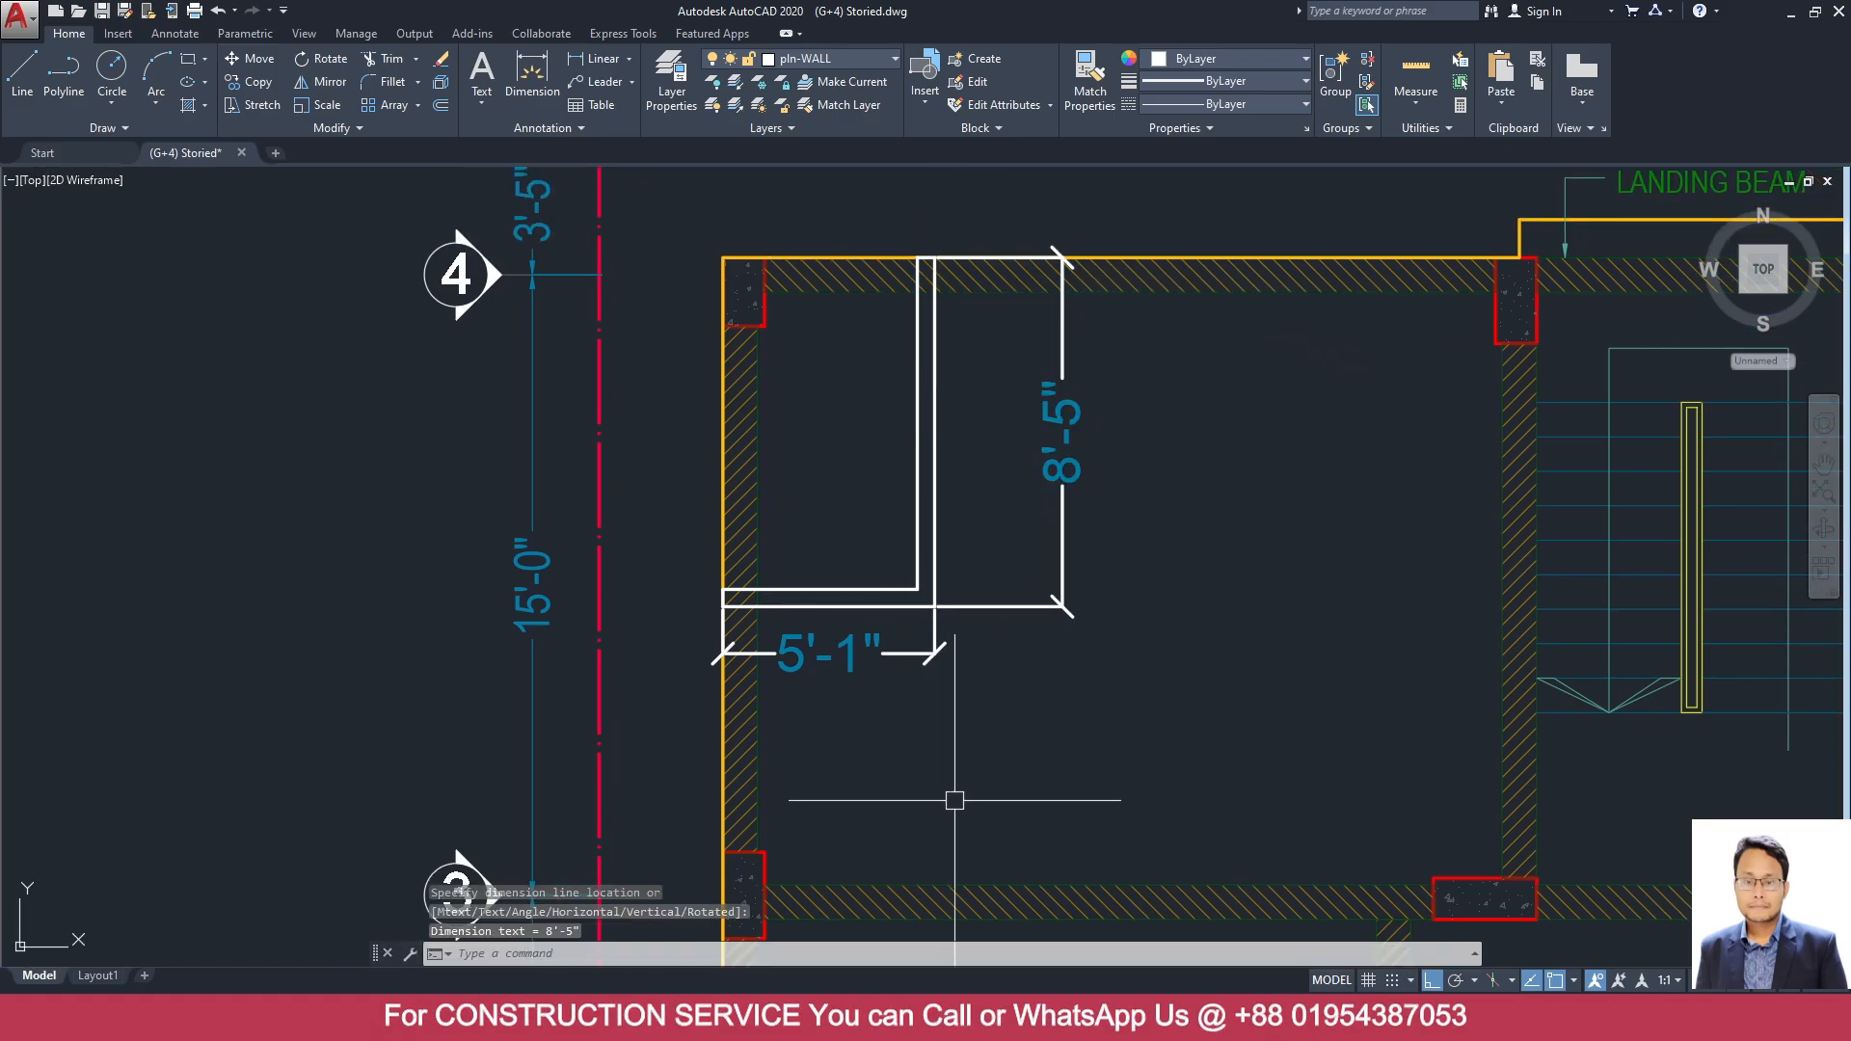
# Switch to the Casio calculator emulator, add the two wall lengths as 5.08+8.42 and convert the result to decimal.
pyautogui.moveTo(1160, 1017)
pyautogui.click(1160, 911)
pyautogui.click(1608, 694)
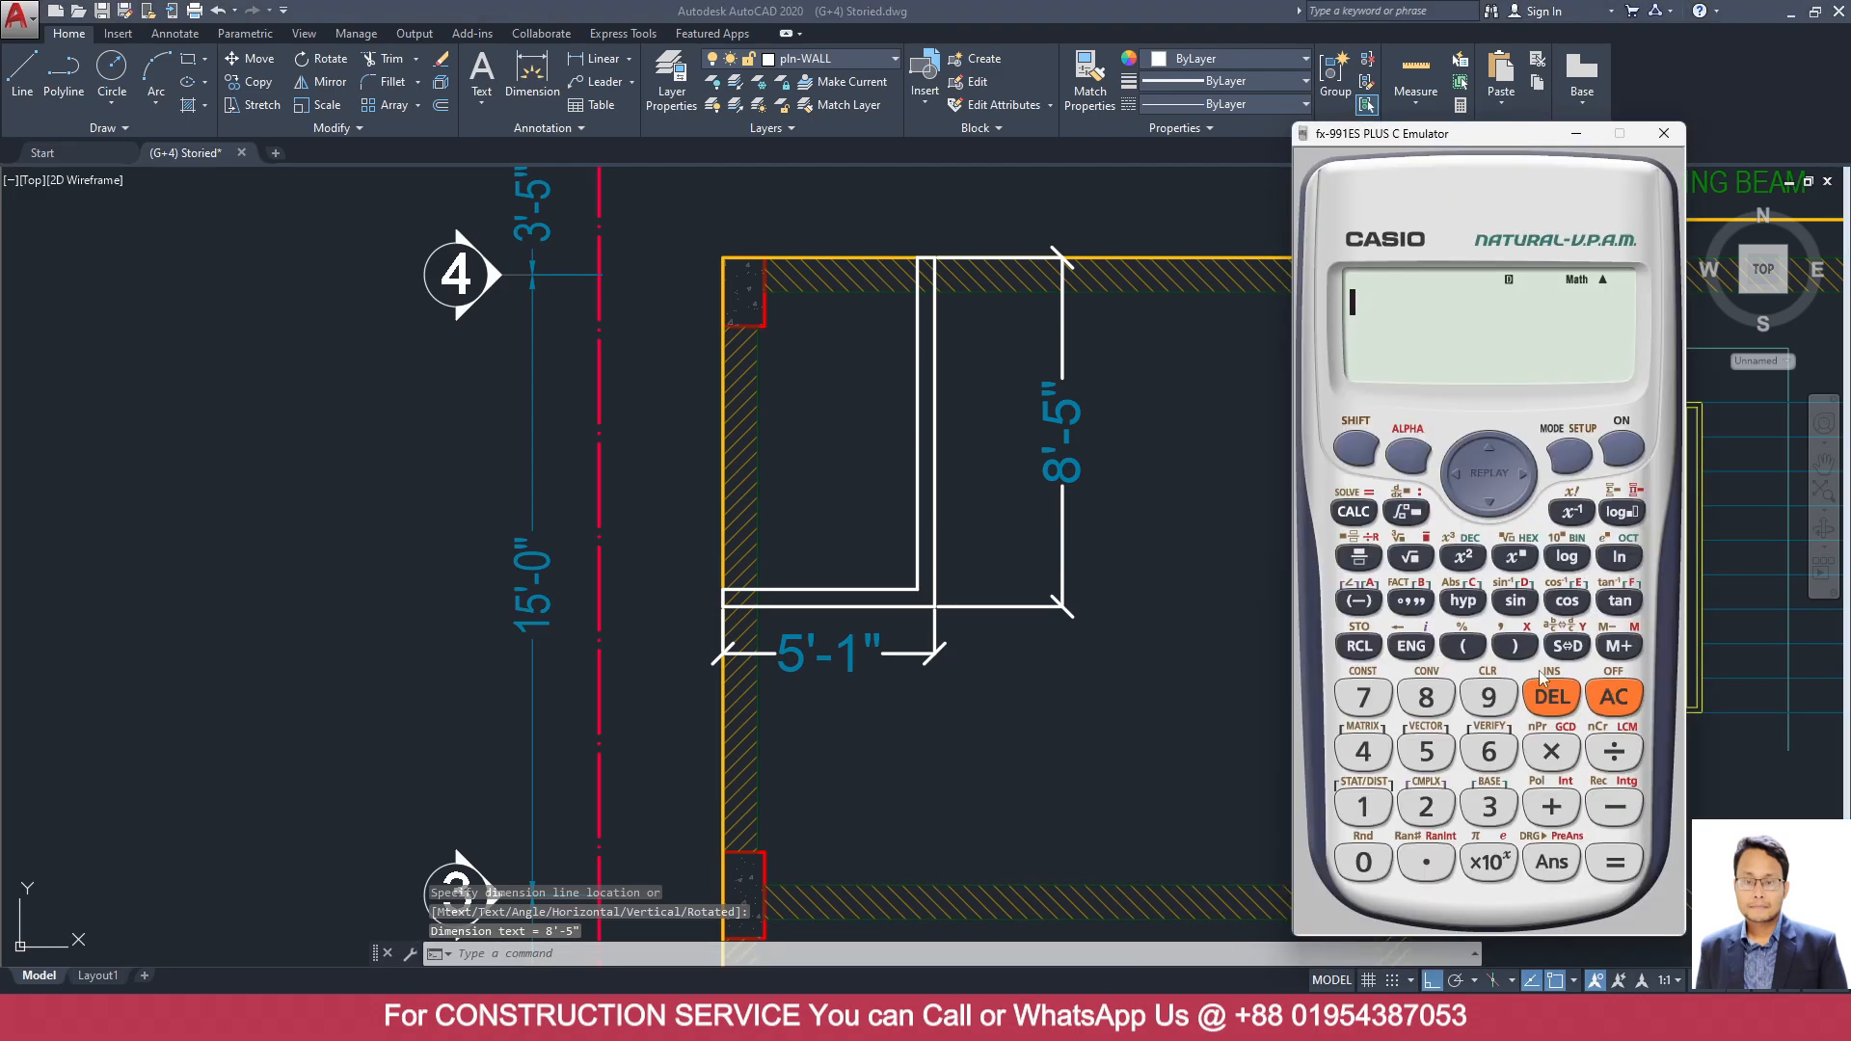
pyautogui.click(1463, 646)
pyautogui.click(1614, 698)
pyautogui.write('5.')
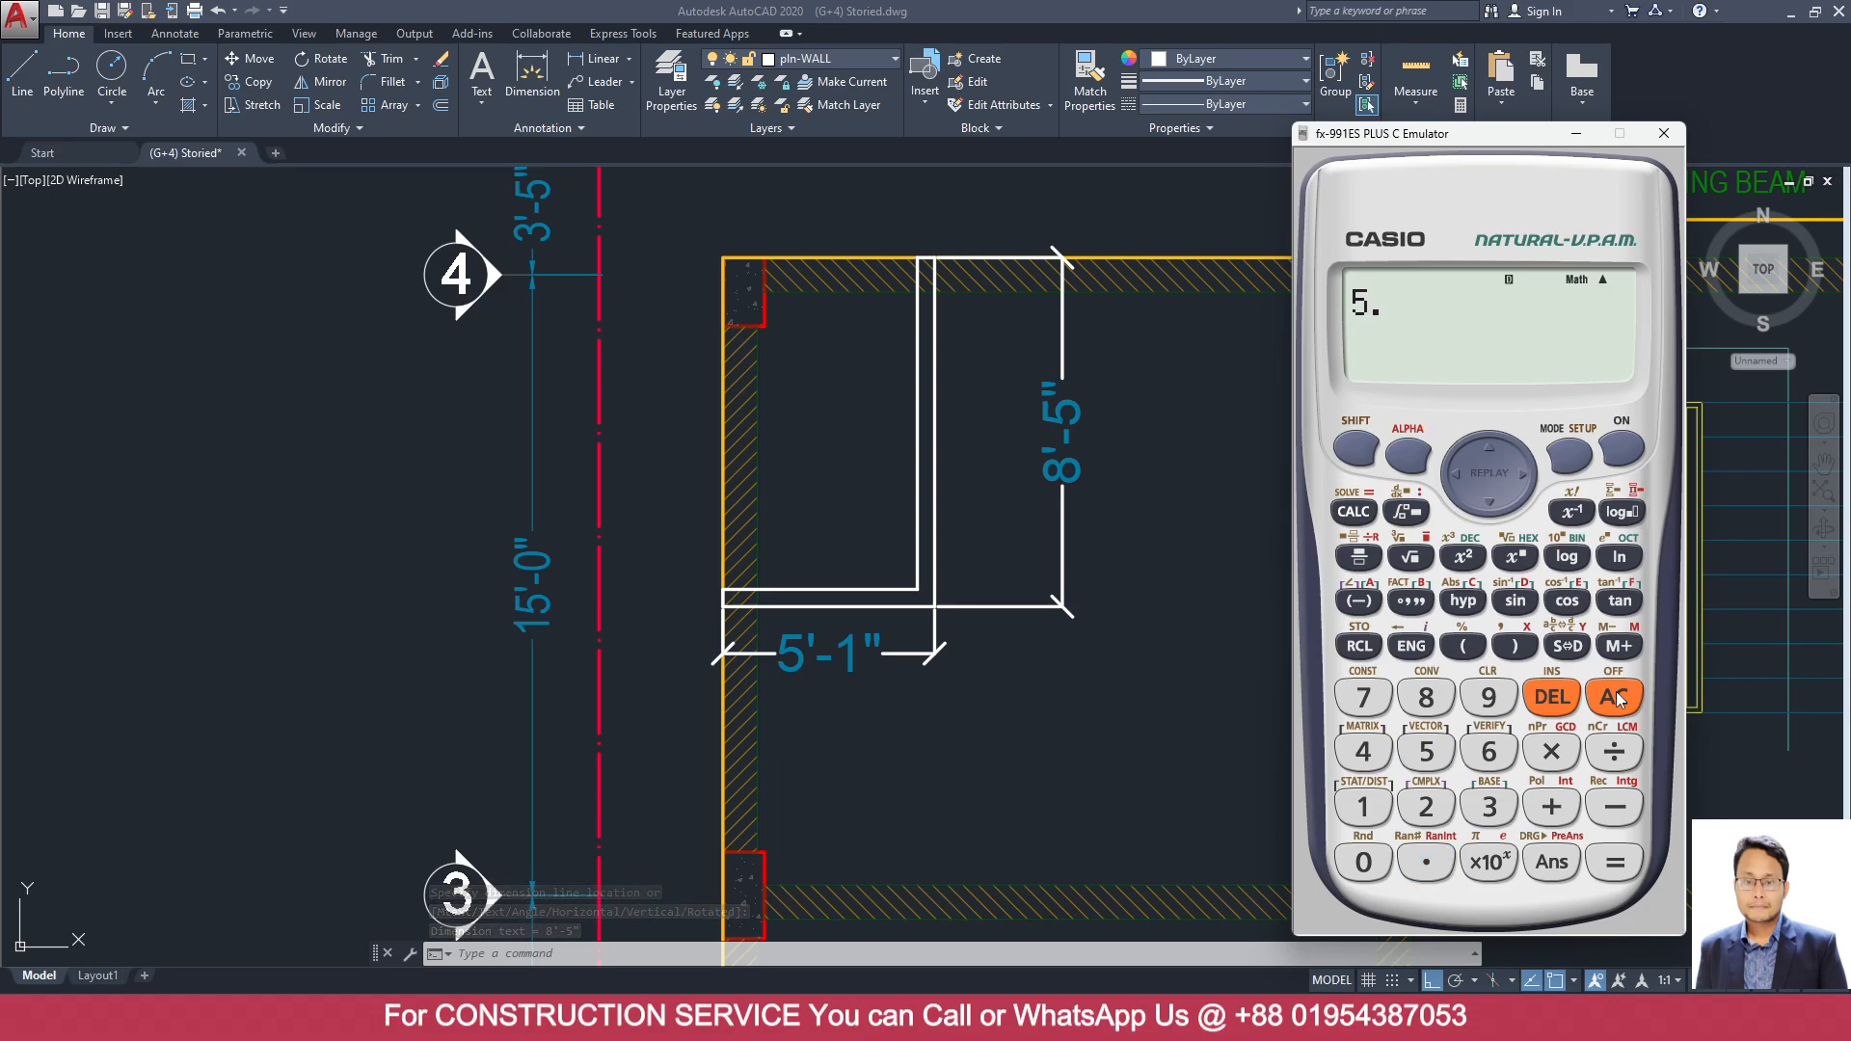
pyautogui.write('08+')
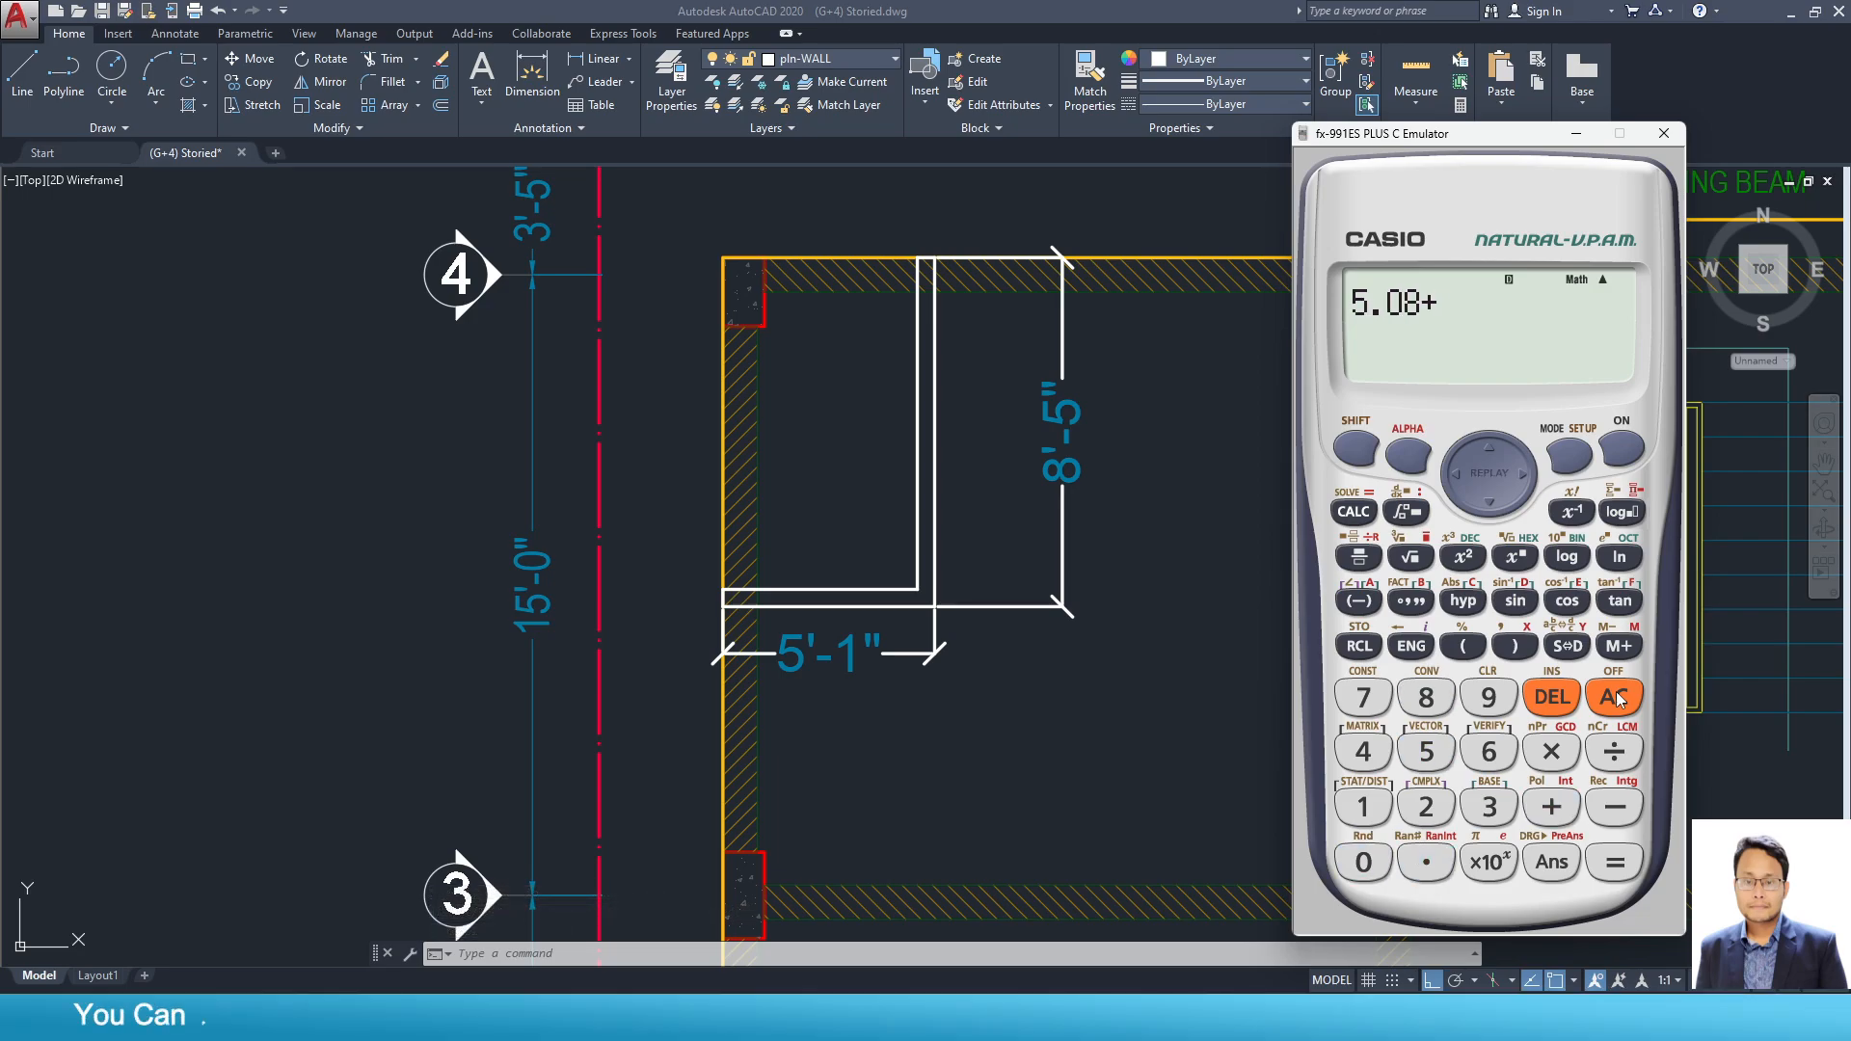
pyautogui.write('8.42')
pyautogui.press('Return')
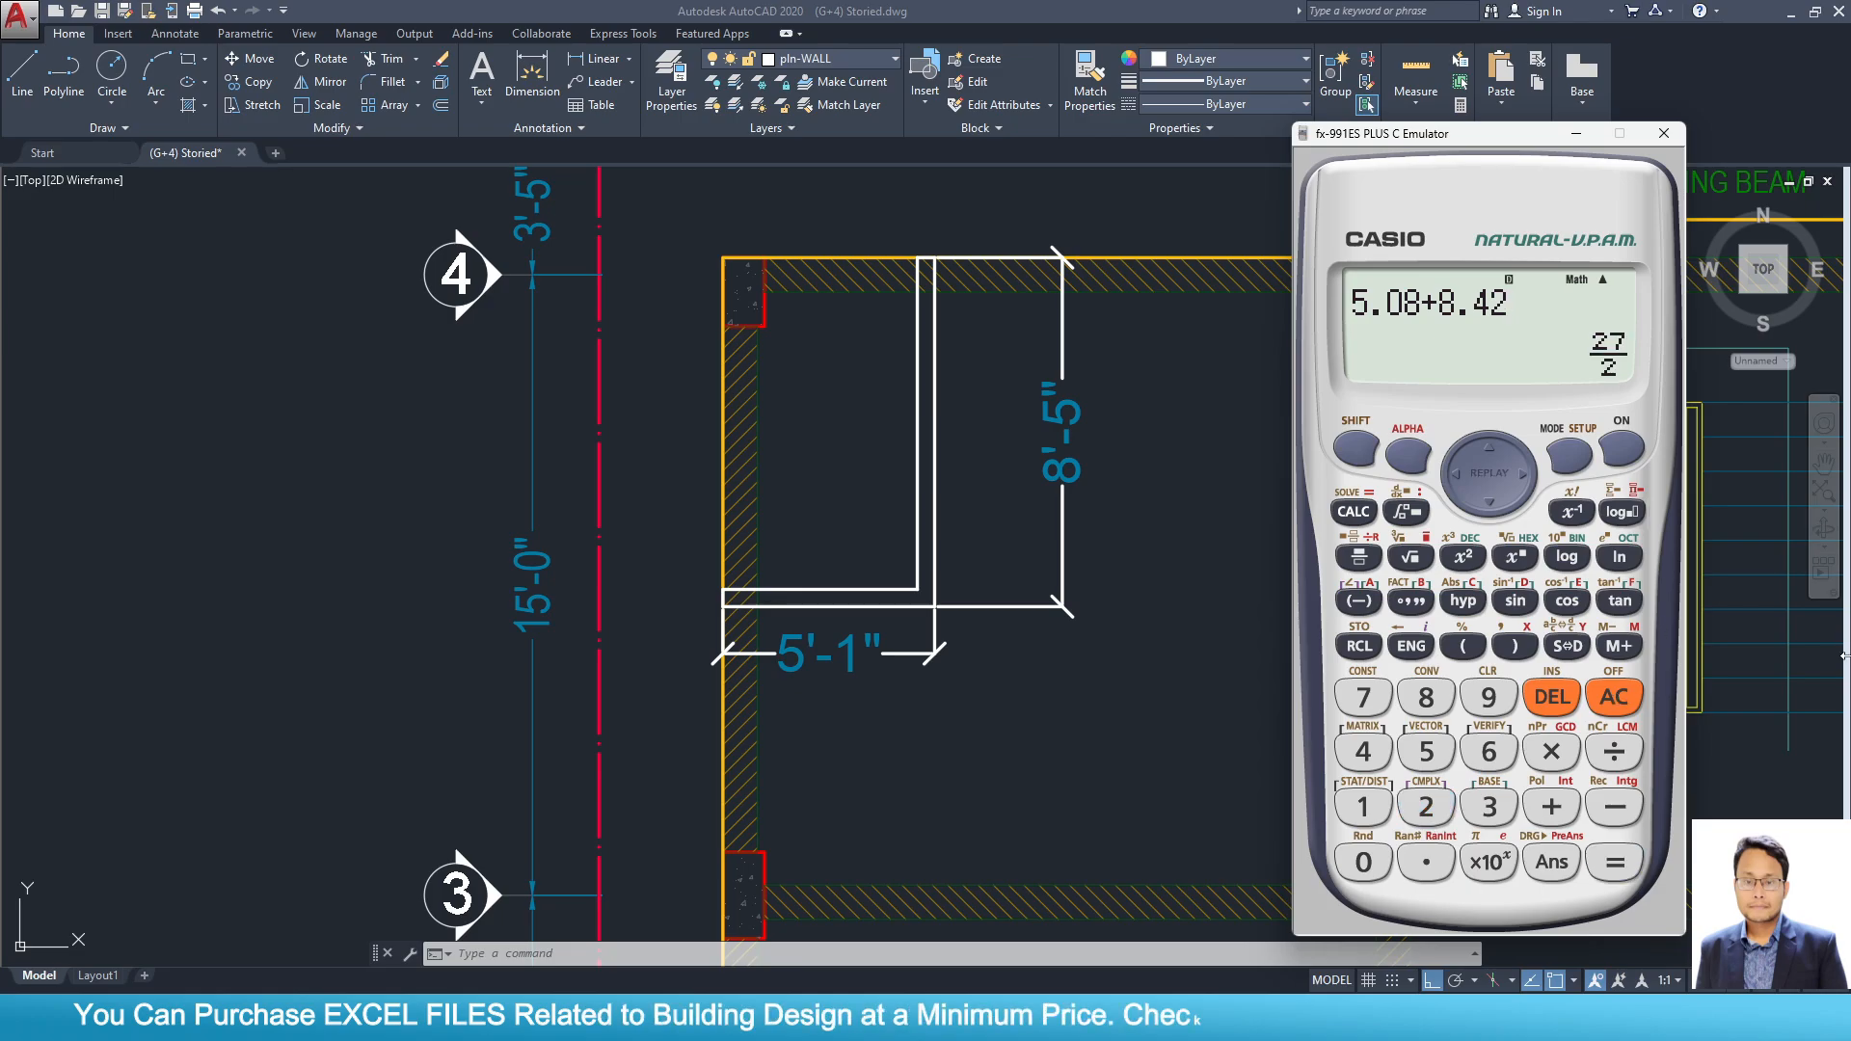
pyautogui.click(1586, 646)
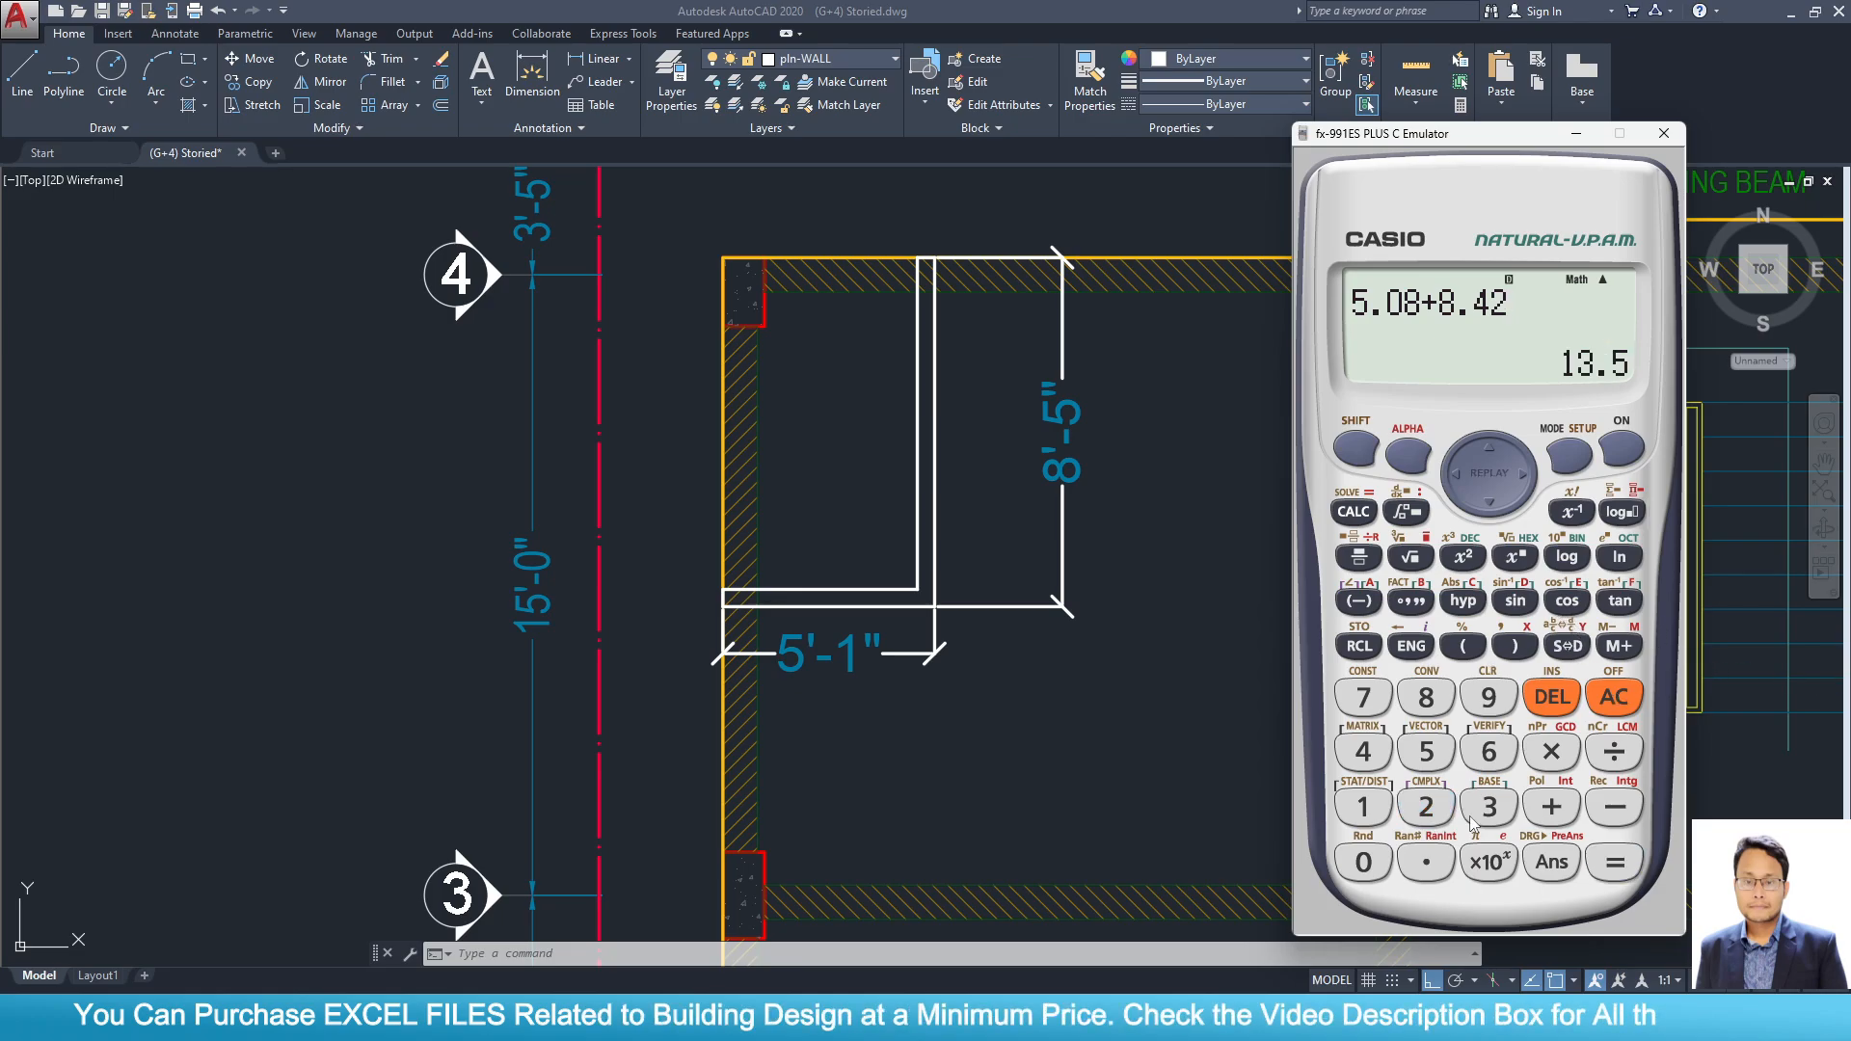
# Divide the total wall length by 3.28 to convert it to metres and show the result as a decimal.
pyautogui.click(1614, 757)
pyautogui.click(1467, 813)
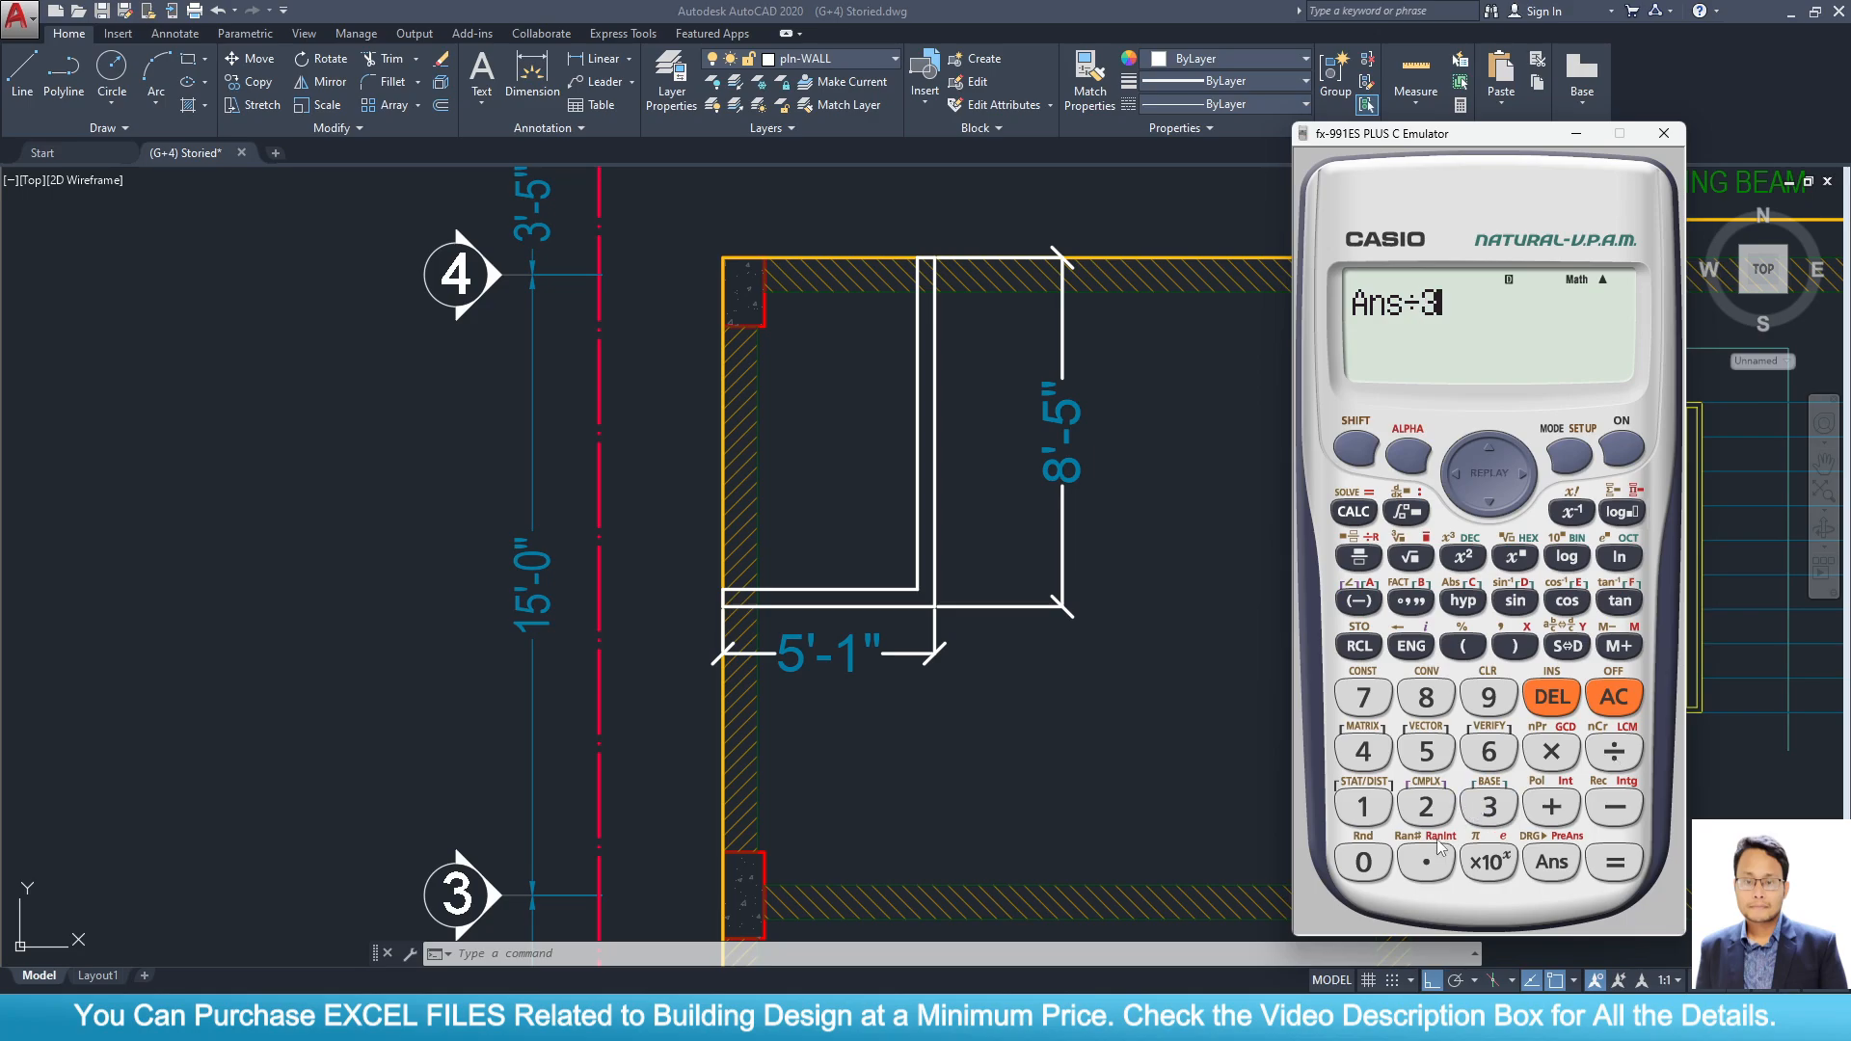
pyautogui.click(1439, 849)
pyautogui.click(1628, 877)
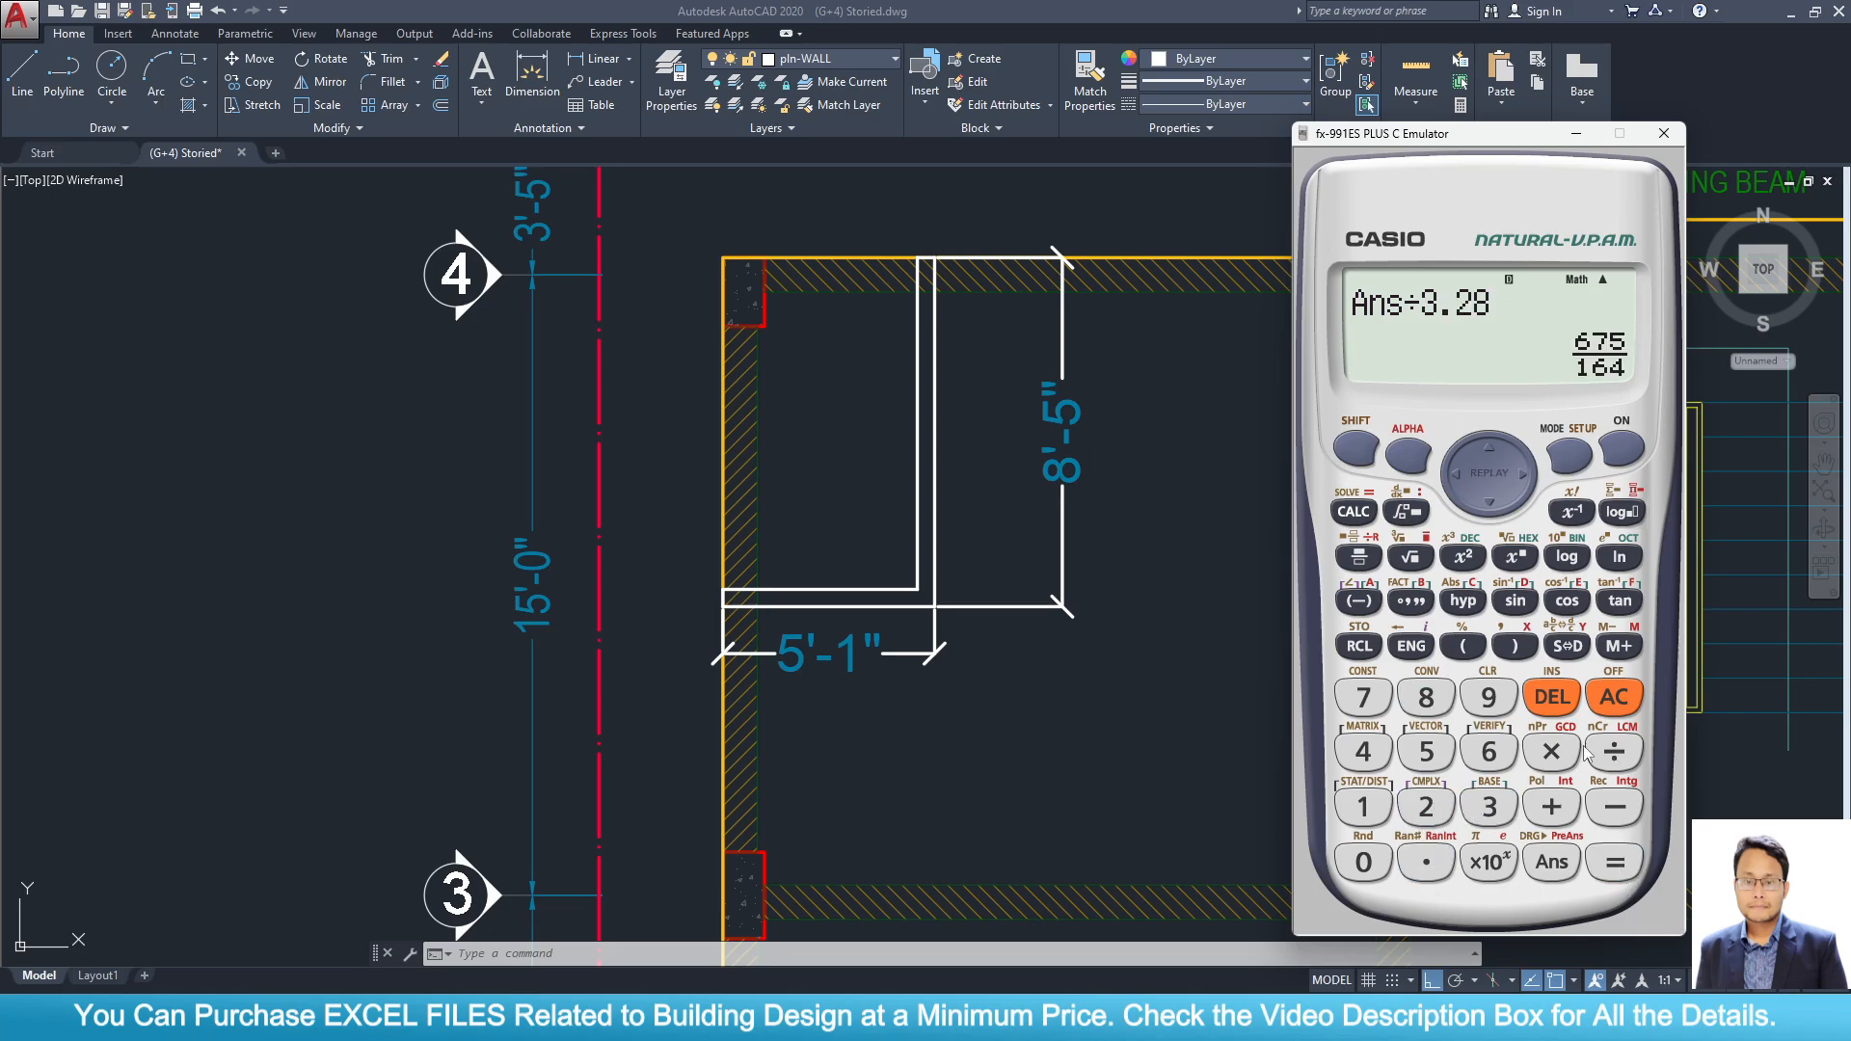
pyautogui.click(1557, 652)
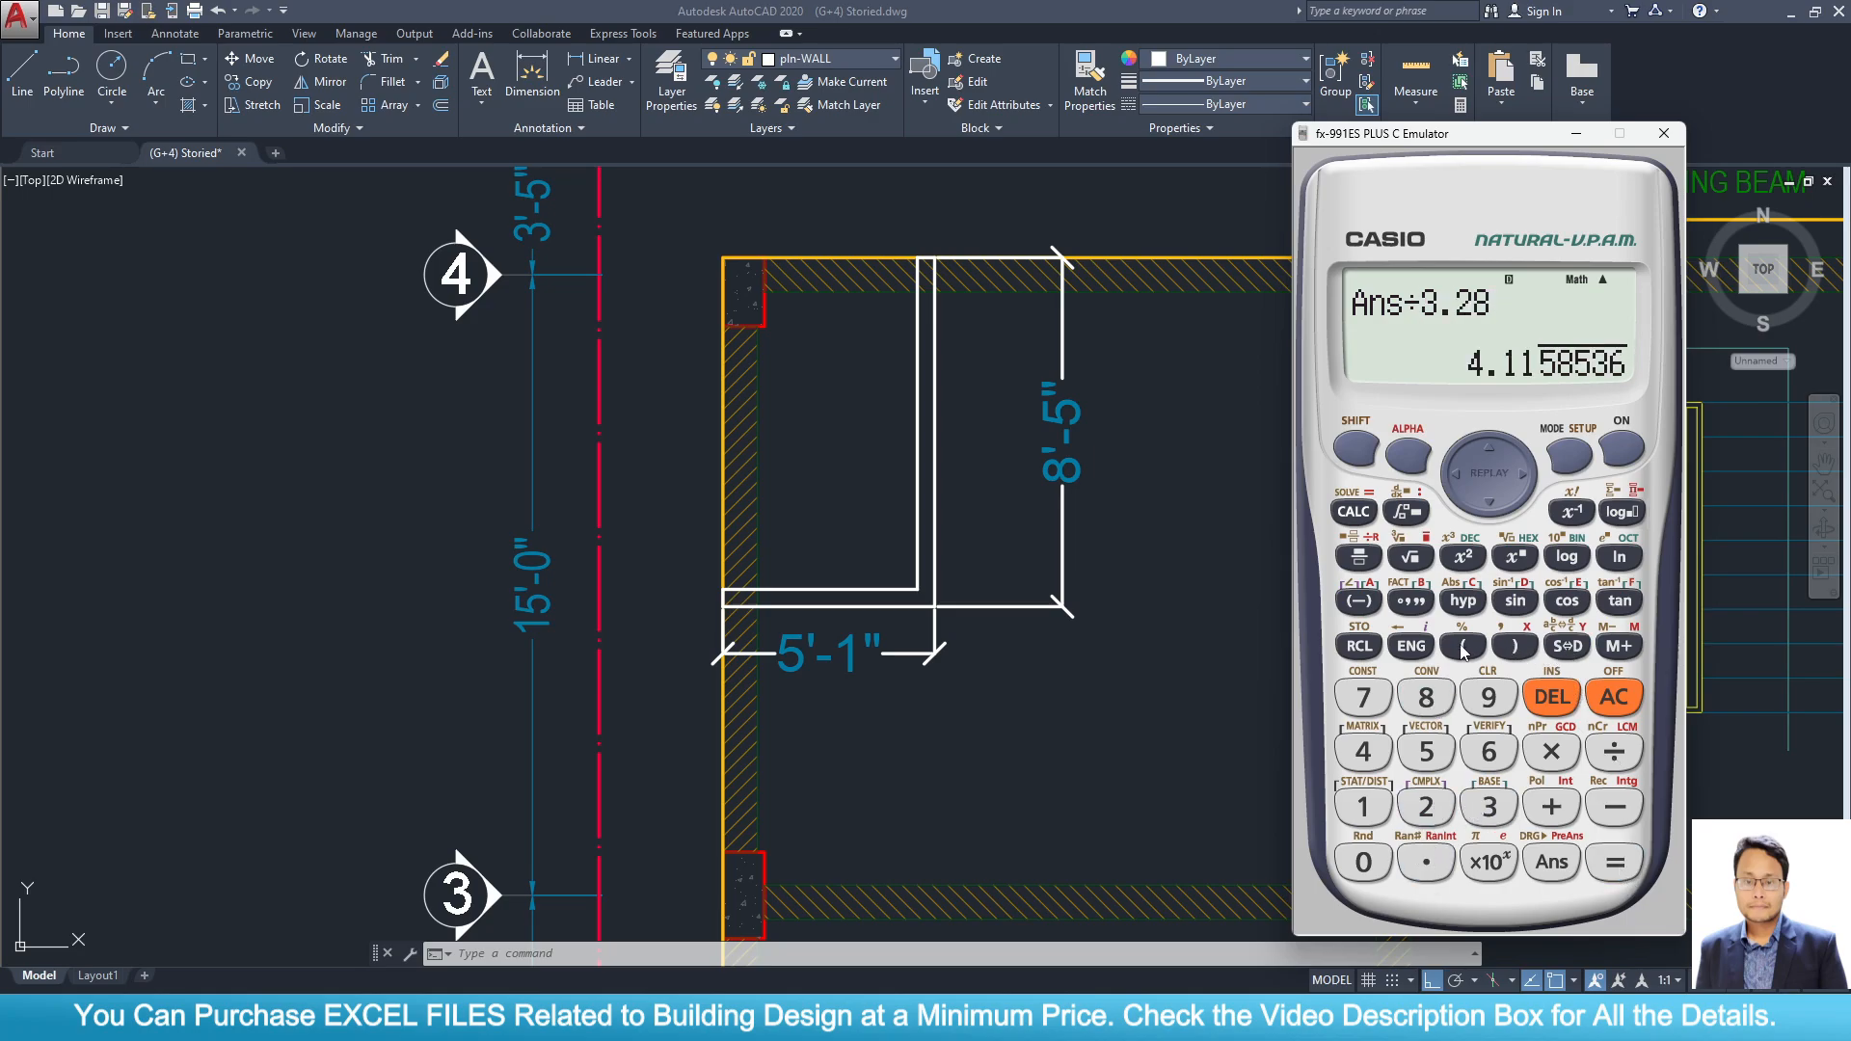
# Multiply the wall length by the height and thickness in metres, entered as (10÷3.28)×(.5÷3.28), to get the wall volume.
pyautogui.click(1553, 754)
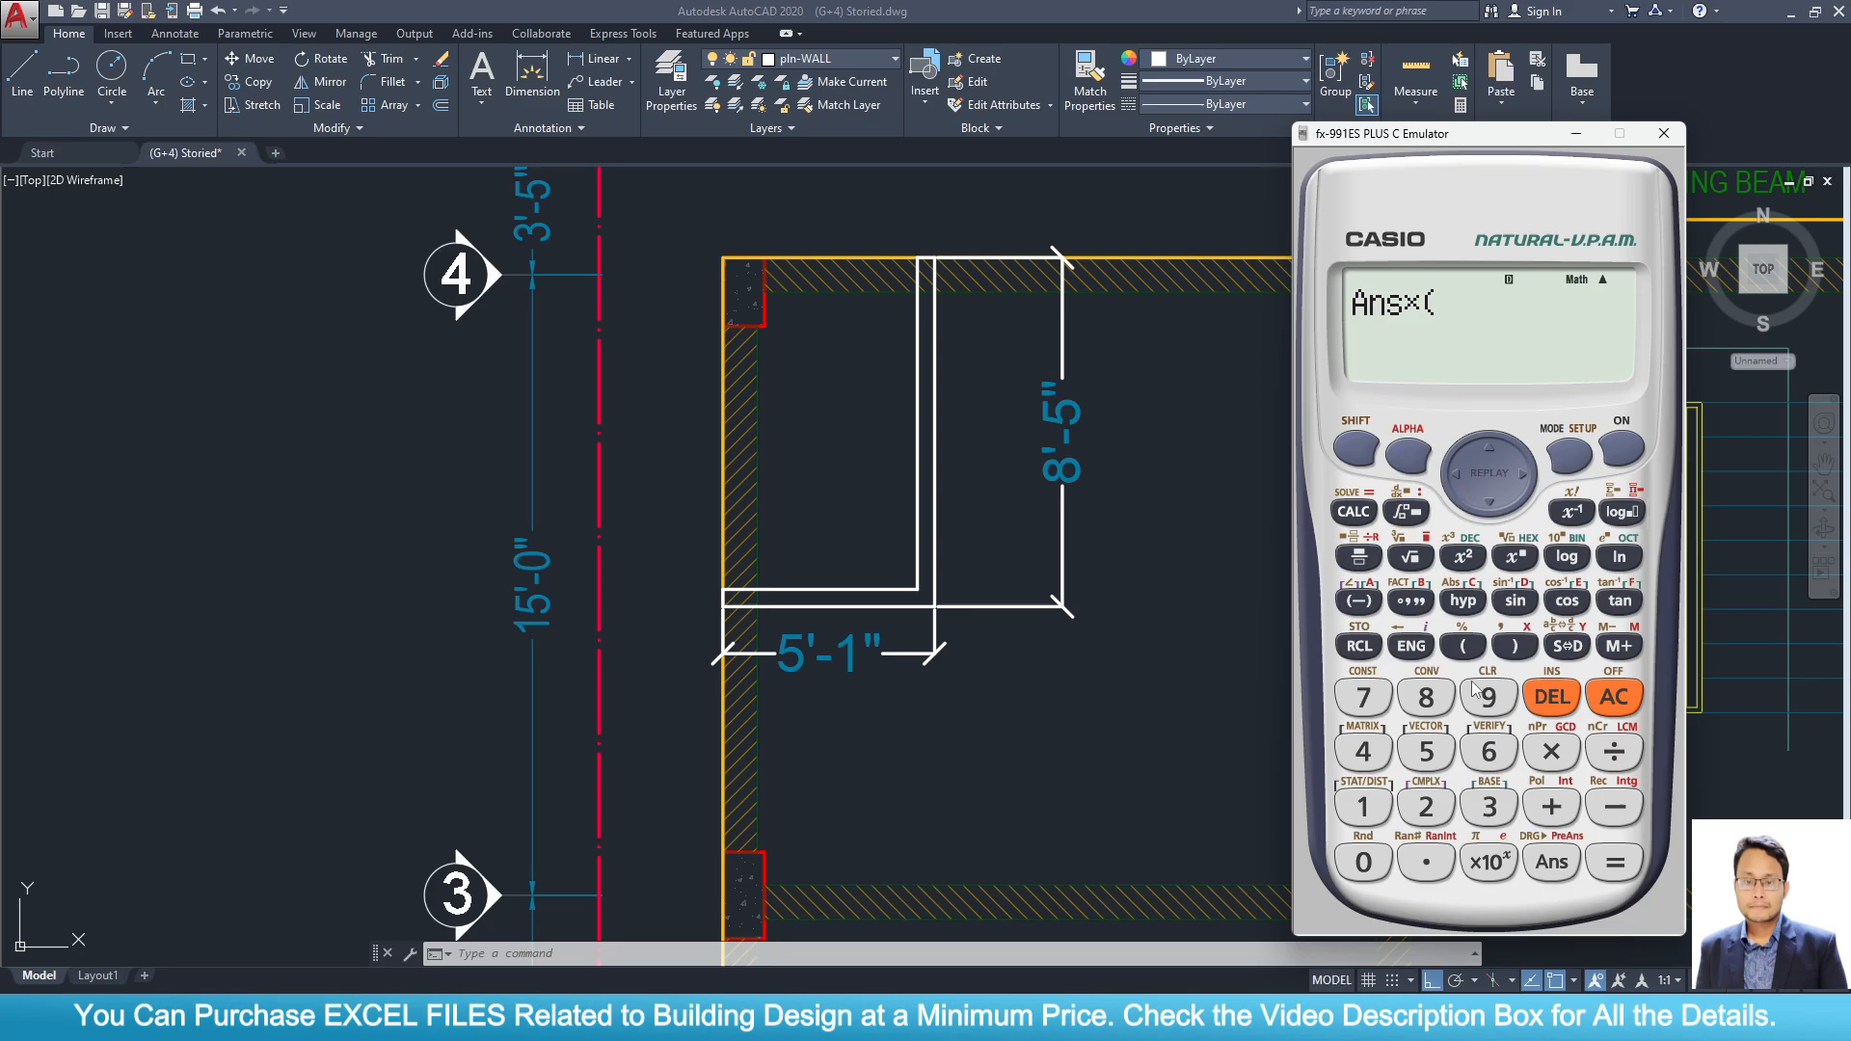
pyautogui.write('(10/3.2')
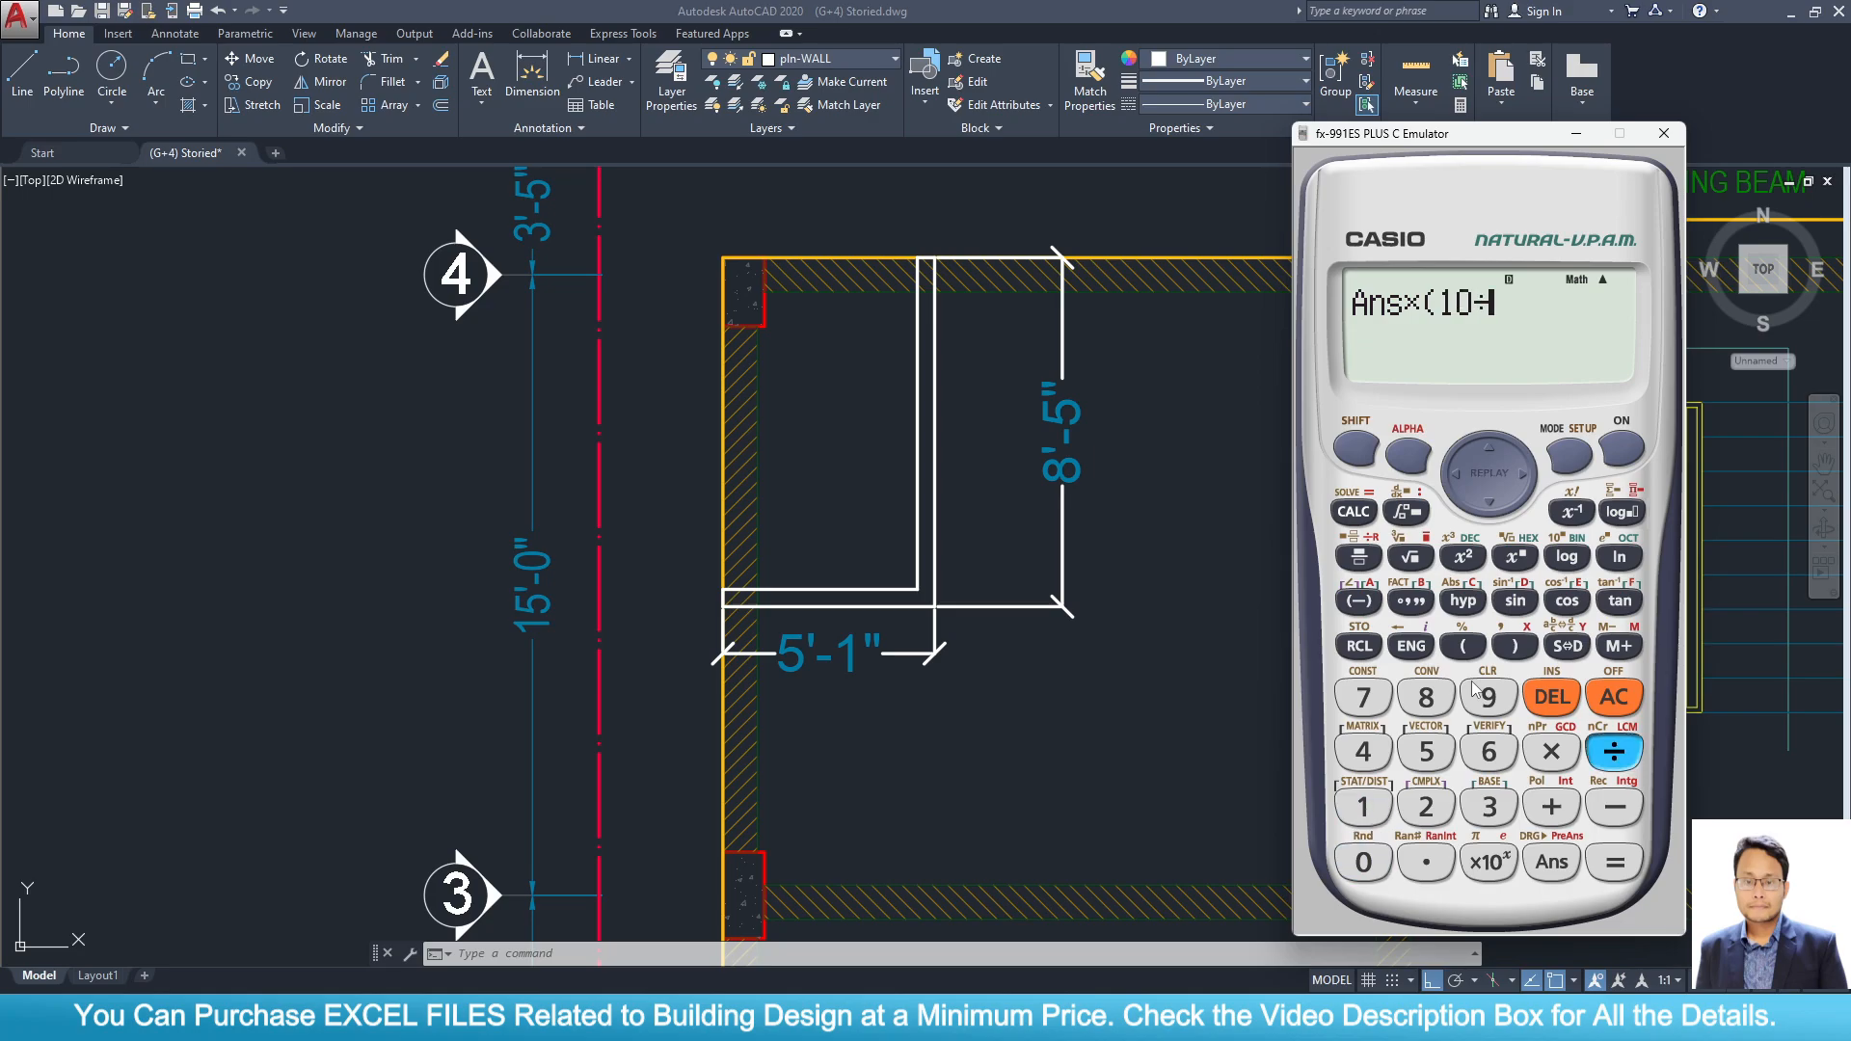
pyautogui.write('8')
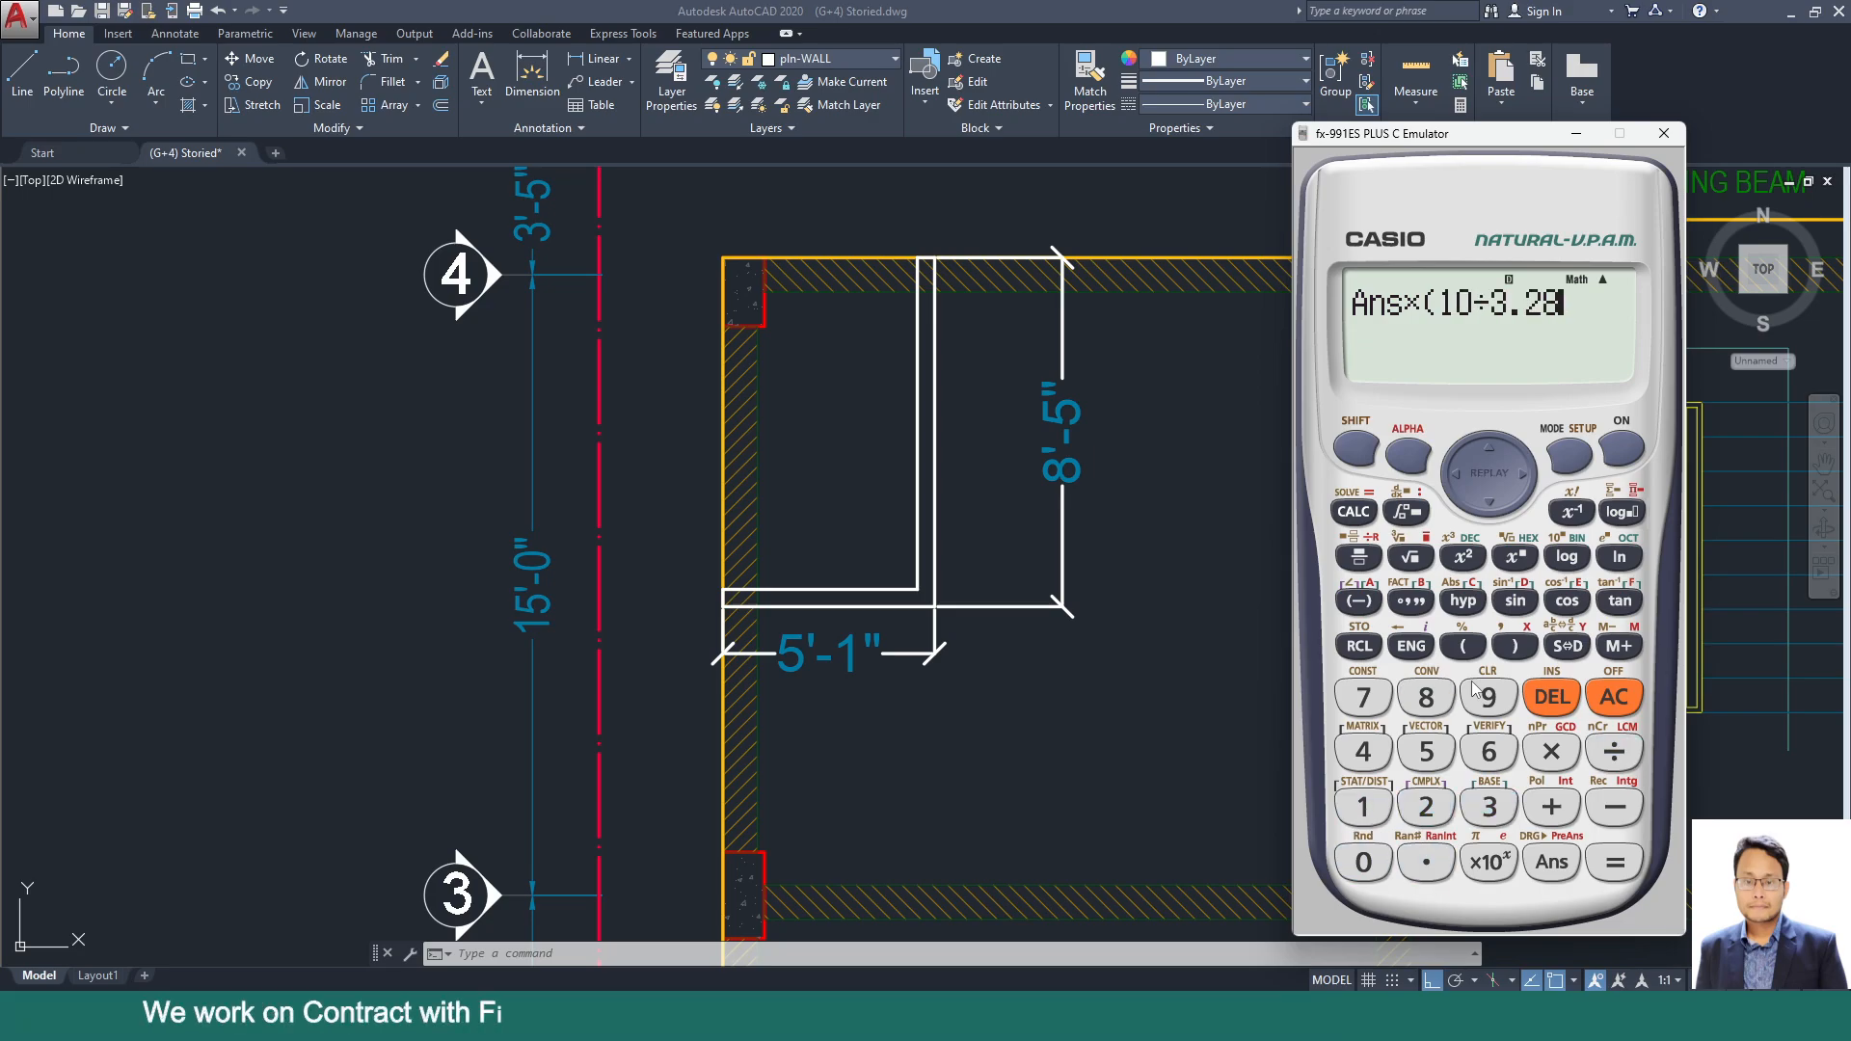
pyautogui.write(')')
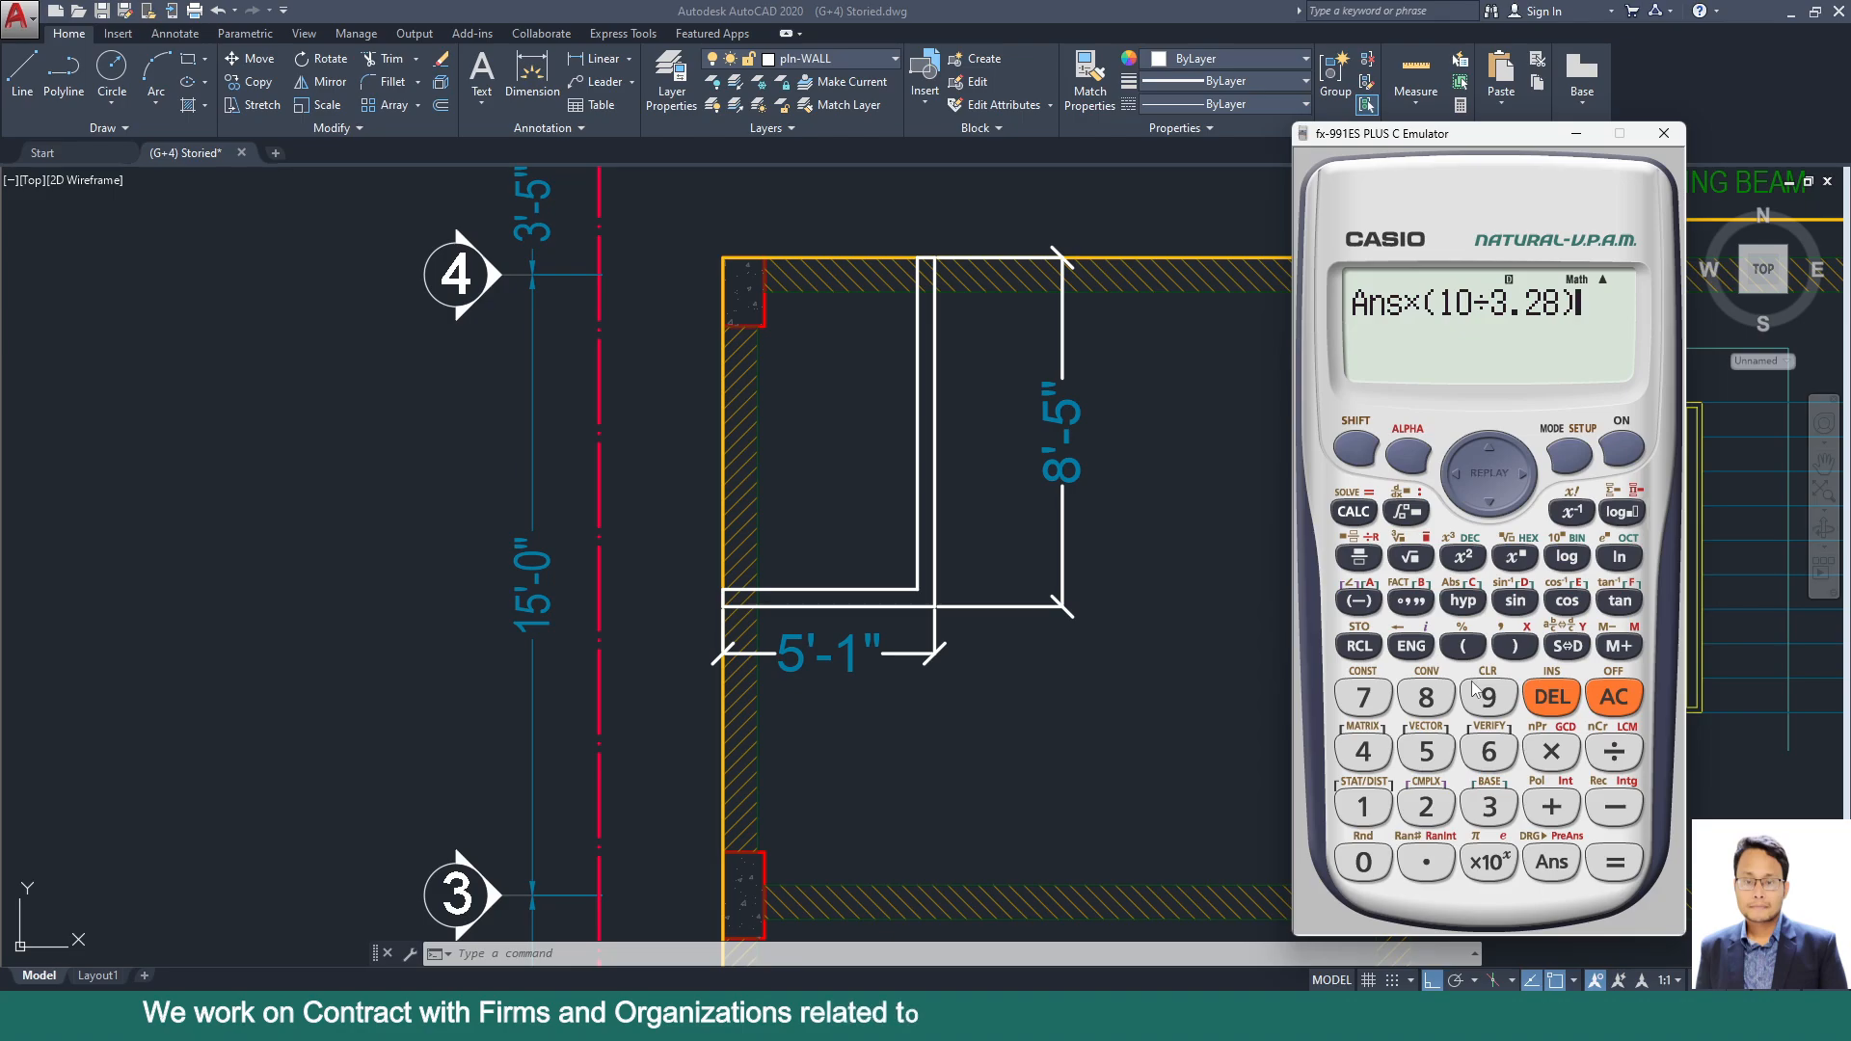
pyautogui.write('*')
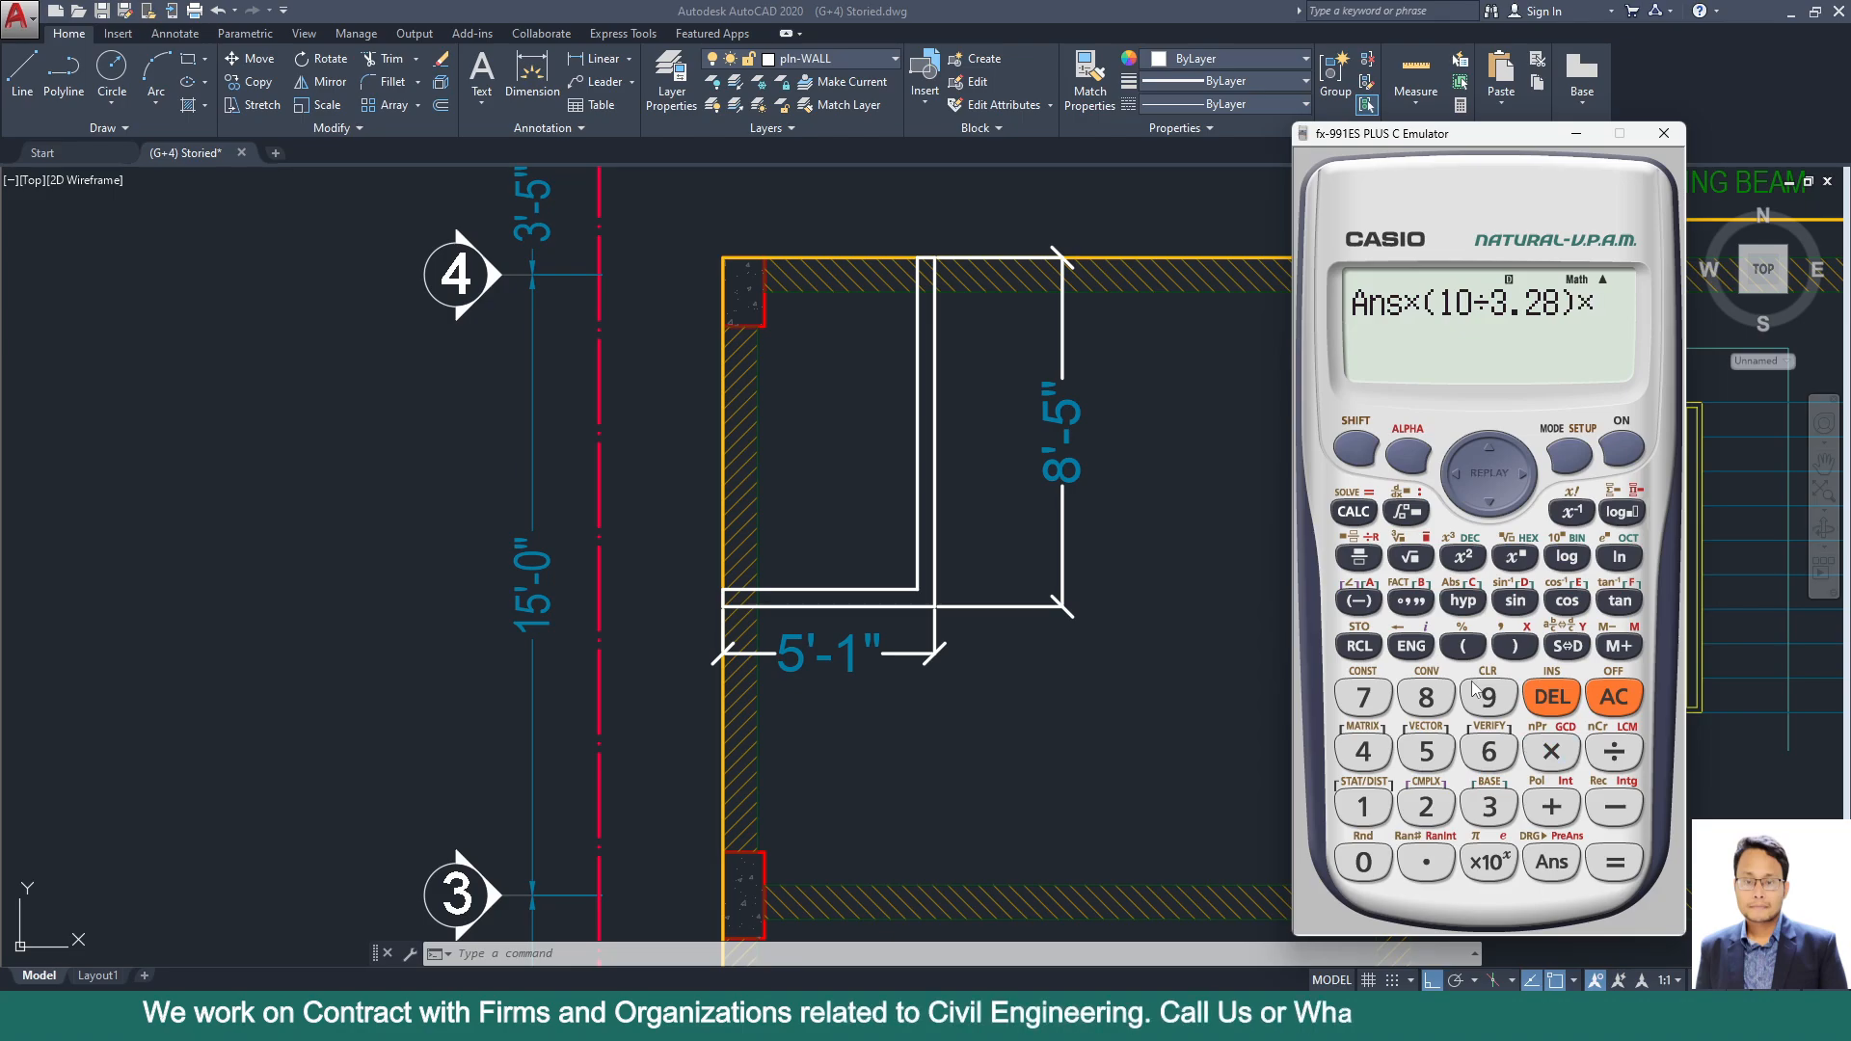
pyautogui.write('(')
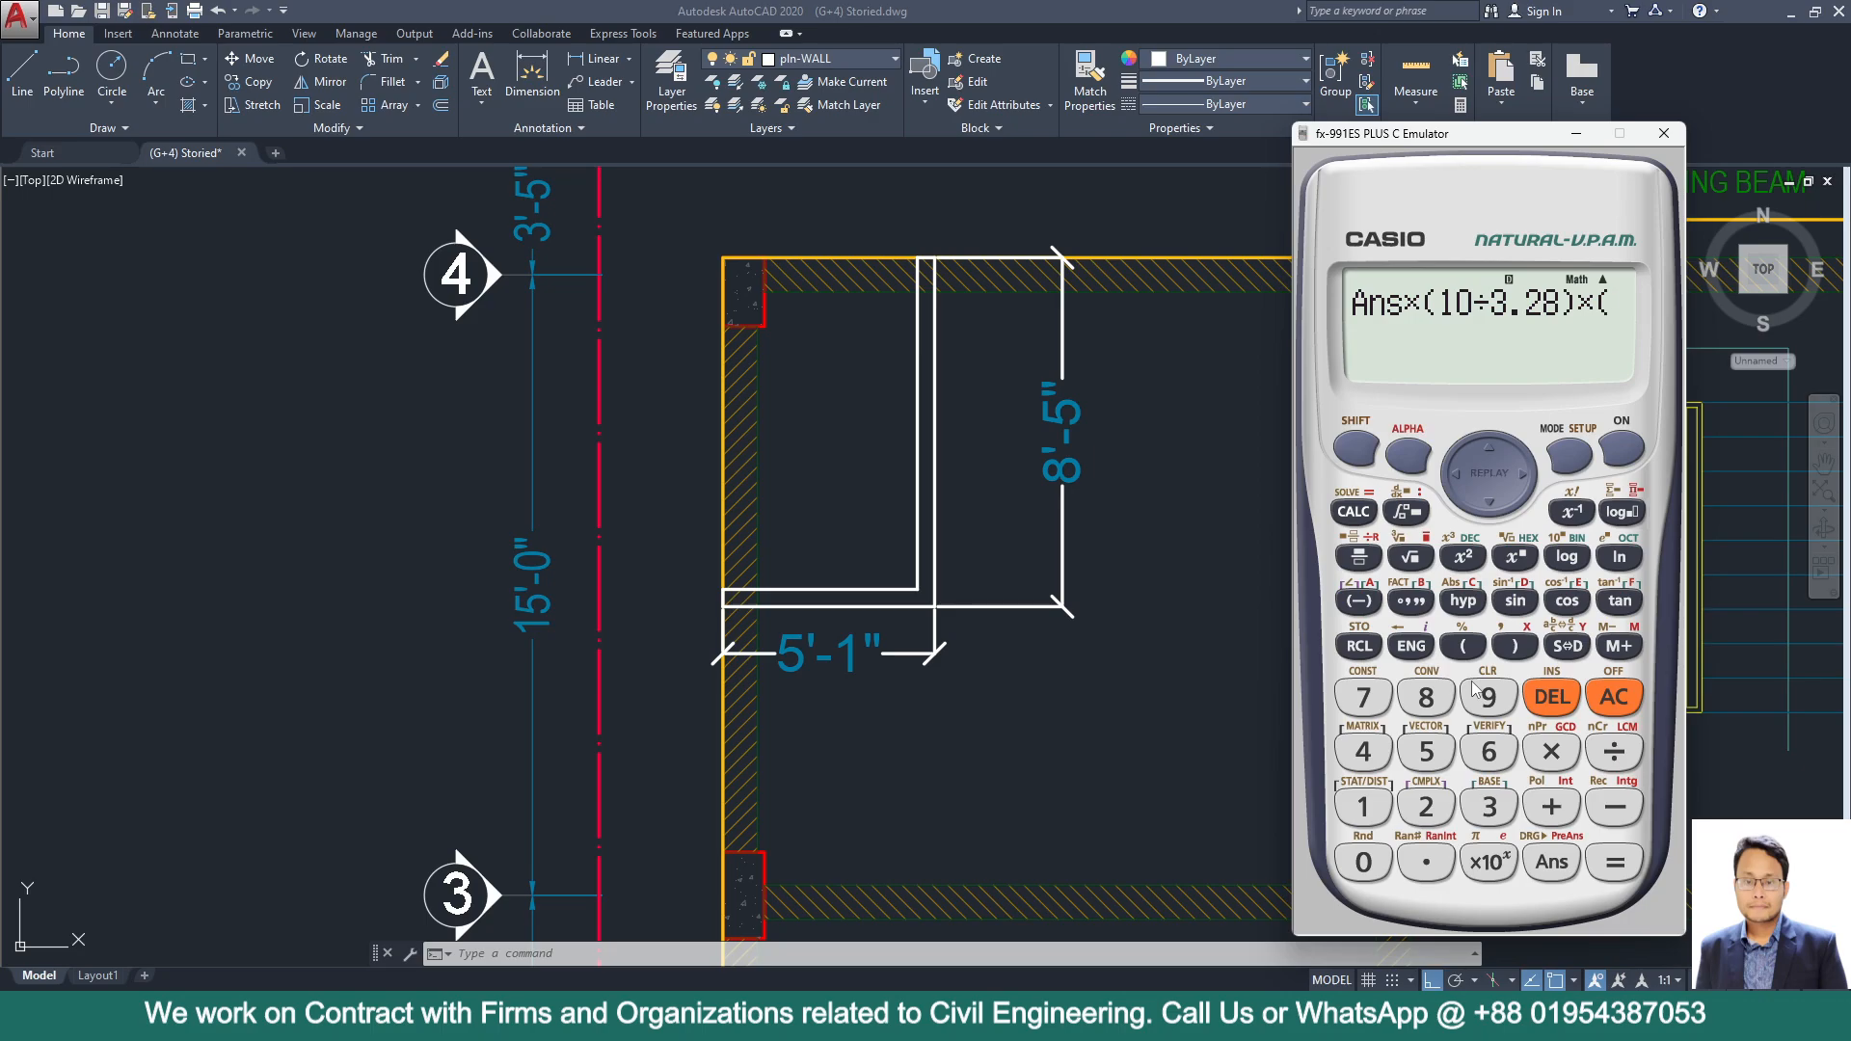
pyautogui.write('.5')
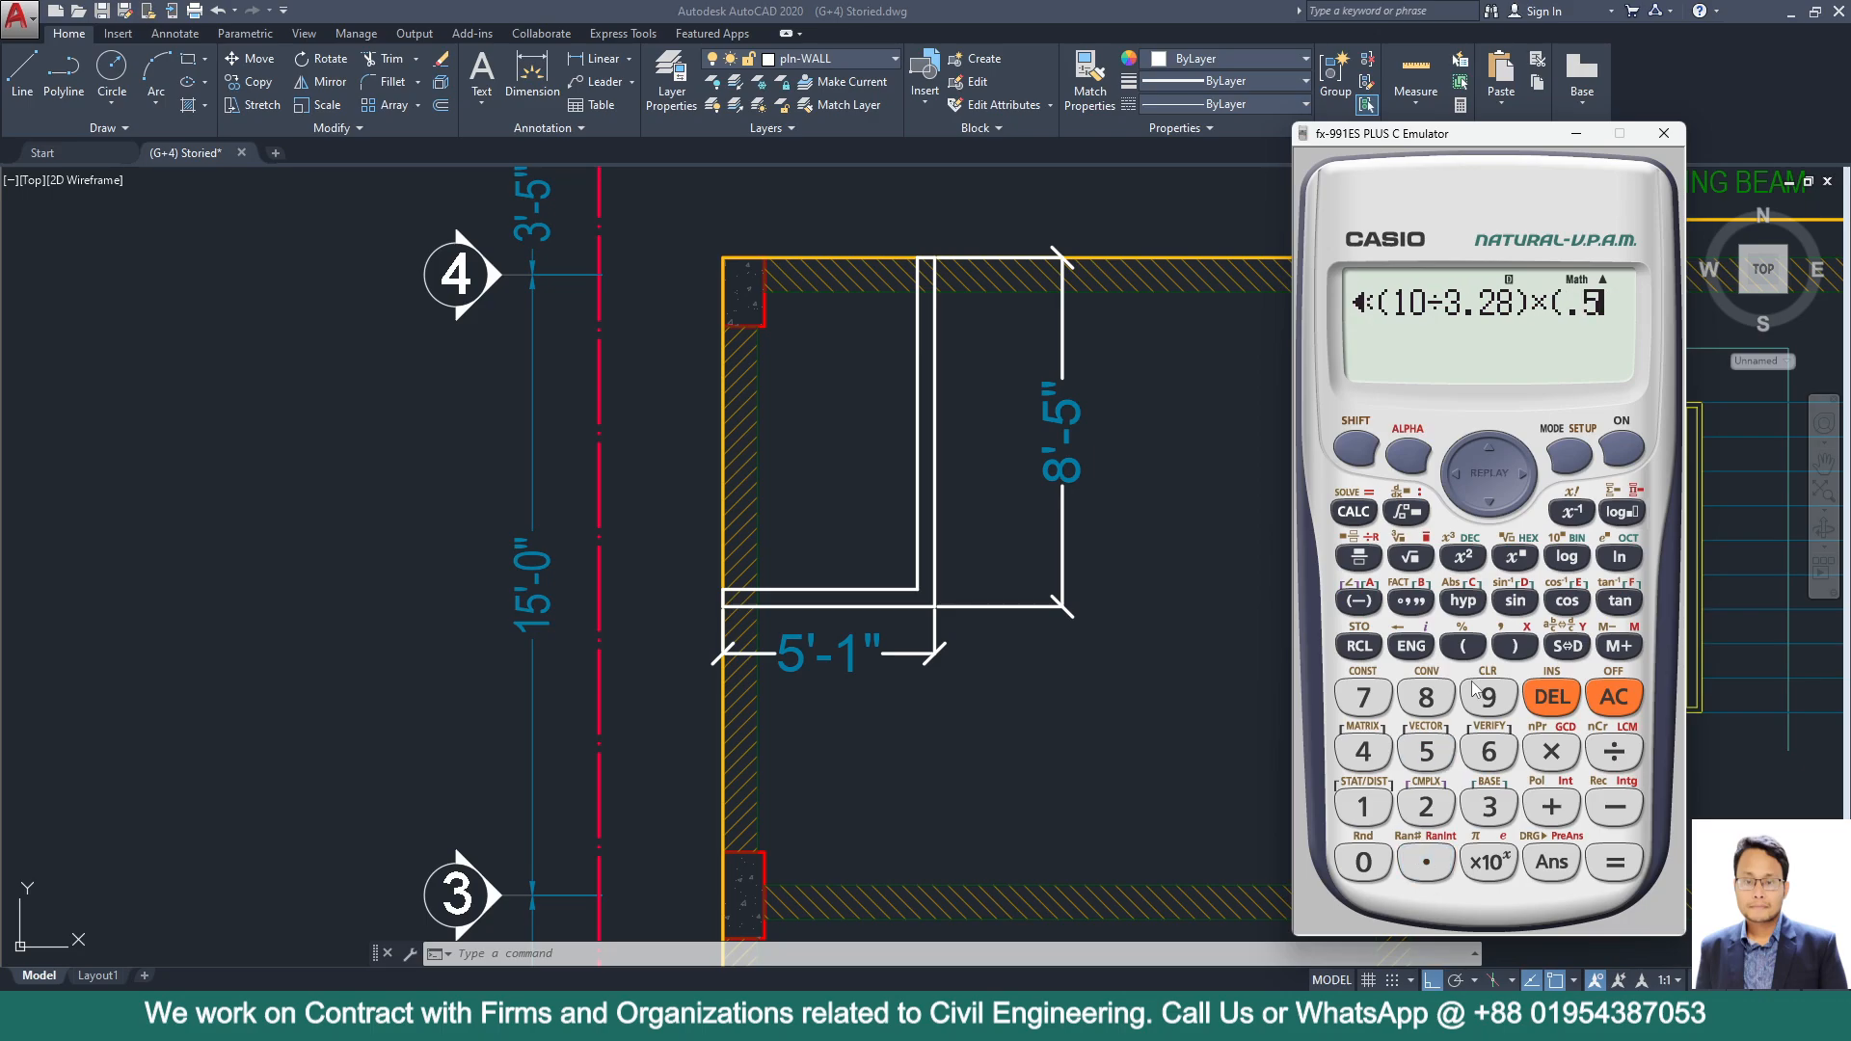
pyautogui.write('/')
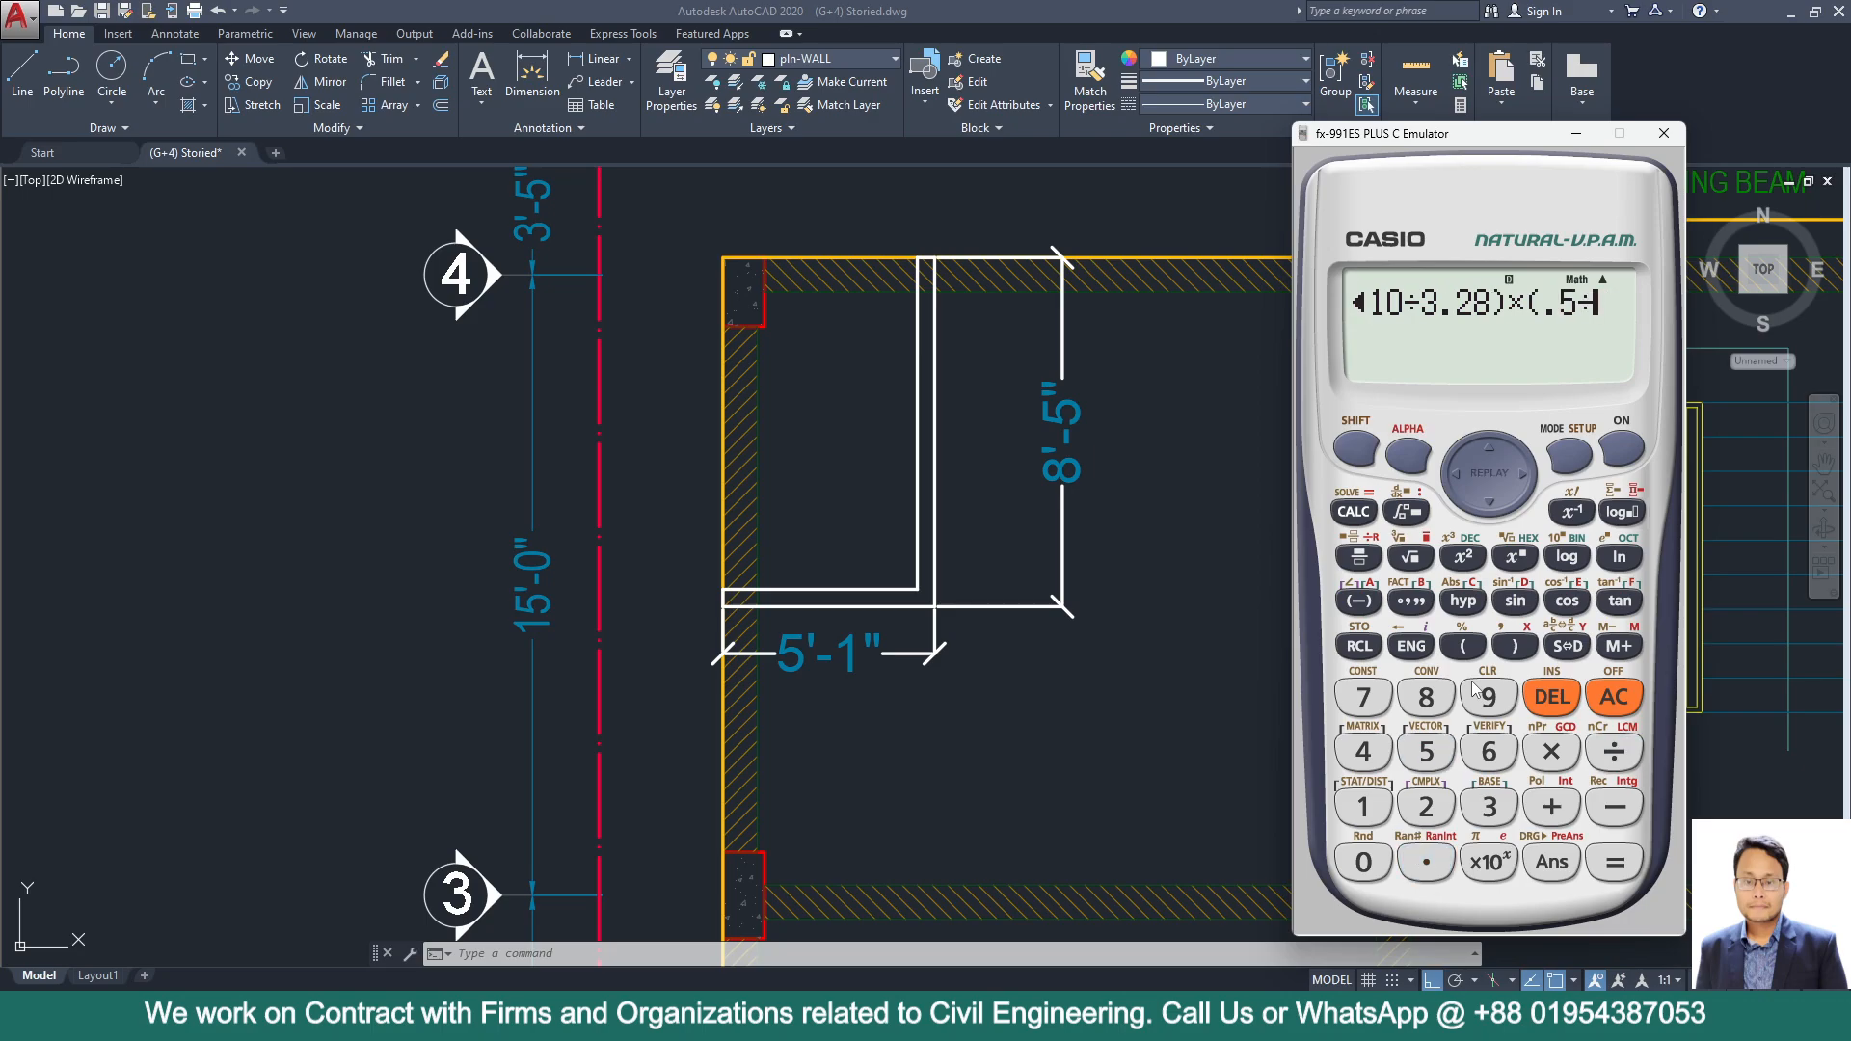
pyautogui.write('3.28')
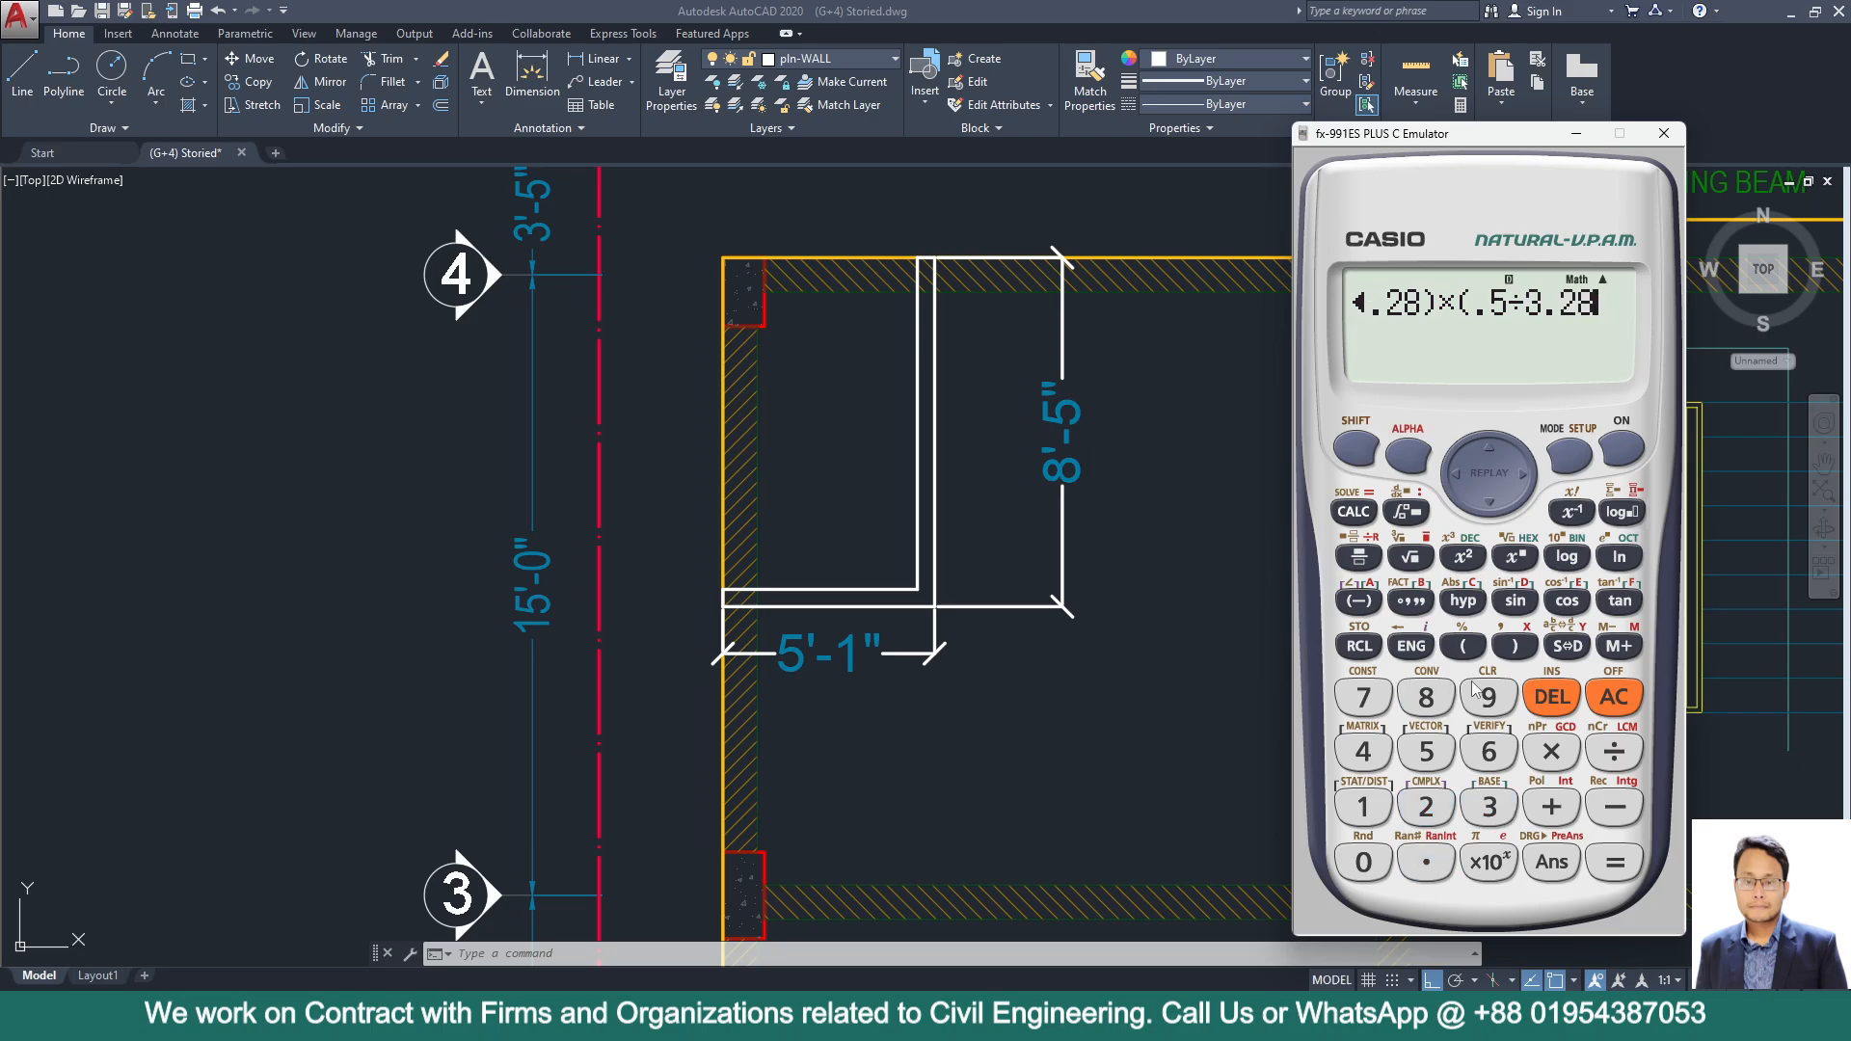
pyautogui.press('Return')
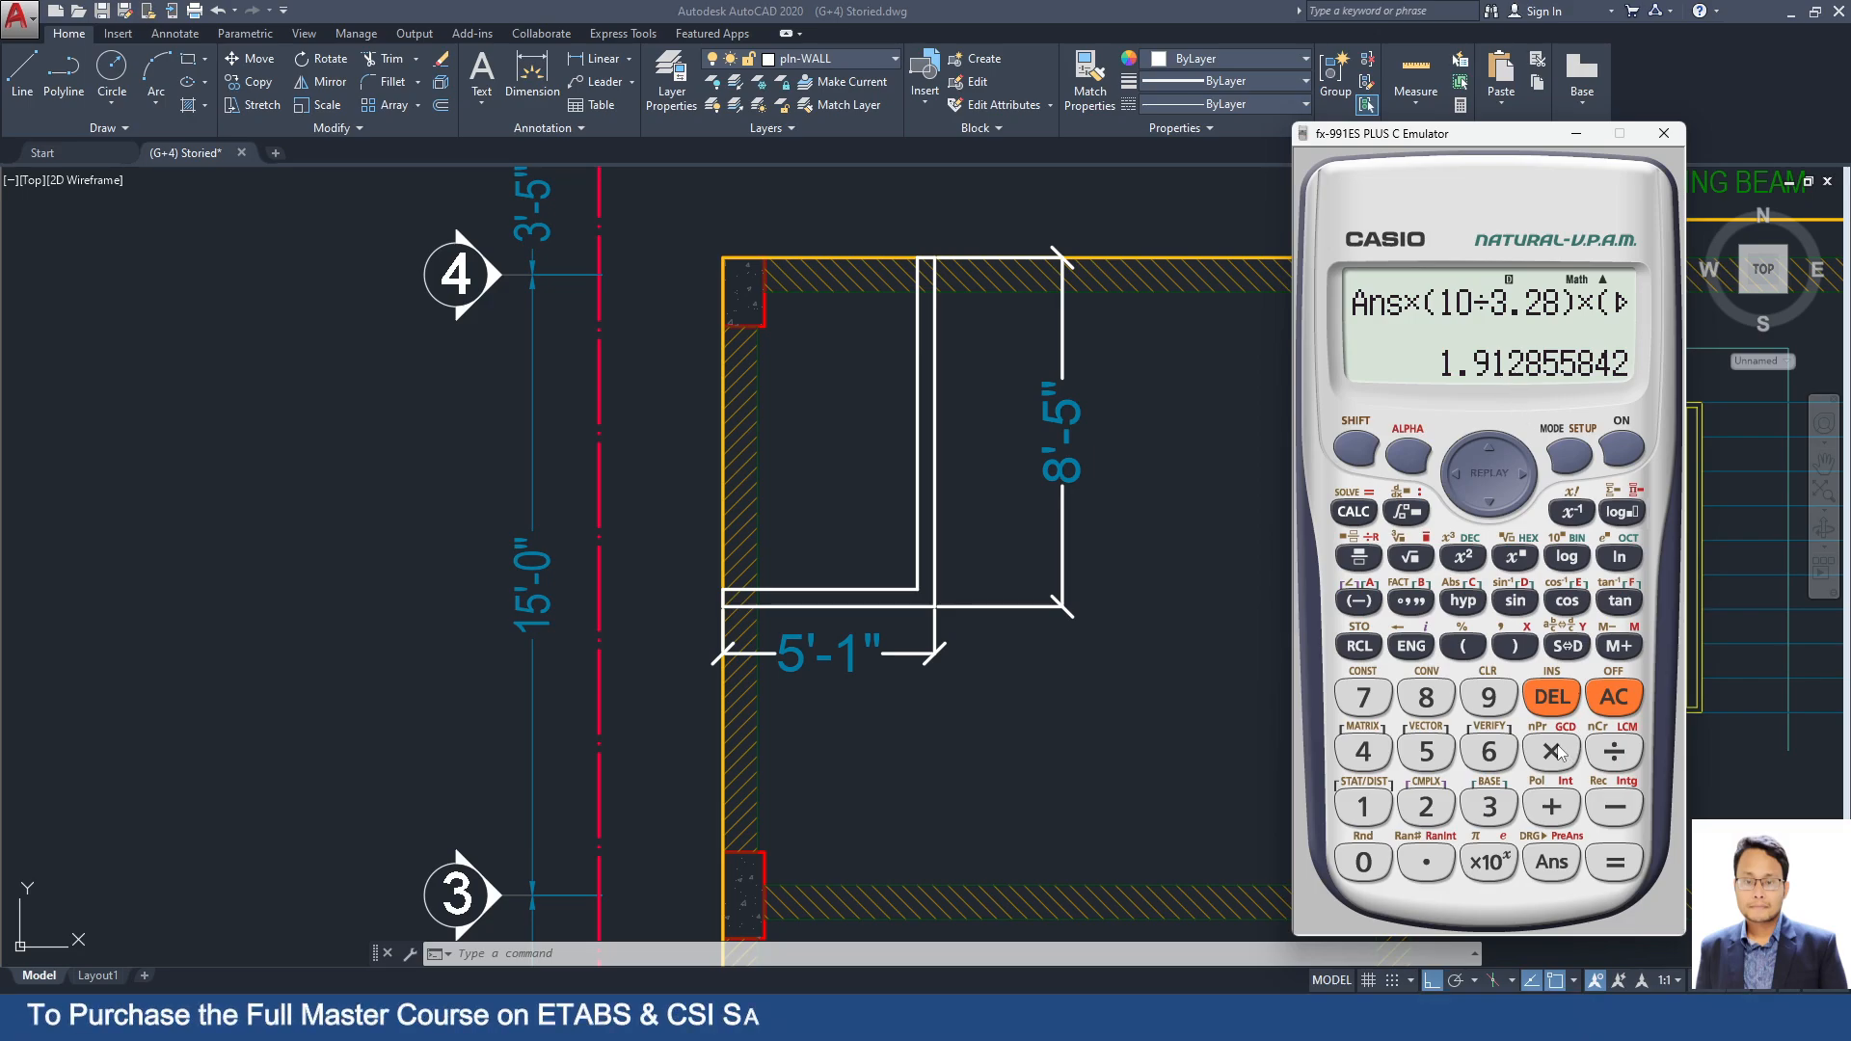
# Multiply the wall volume by the brick unit weight of 18.9 and start a bracketed division of the result.
pyautogui.press('*')
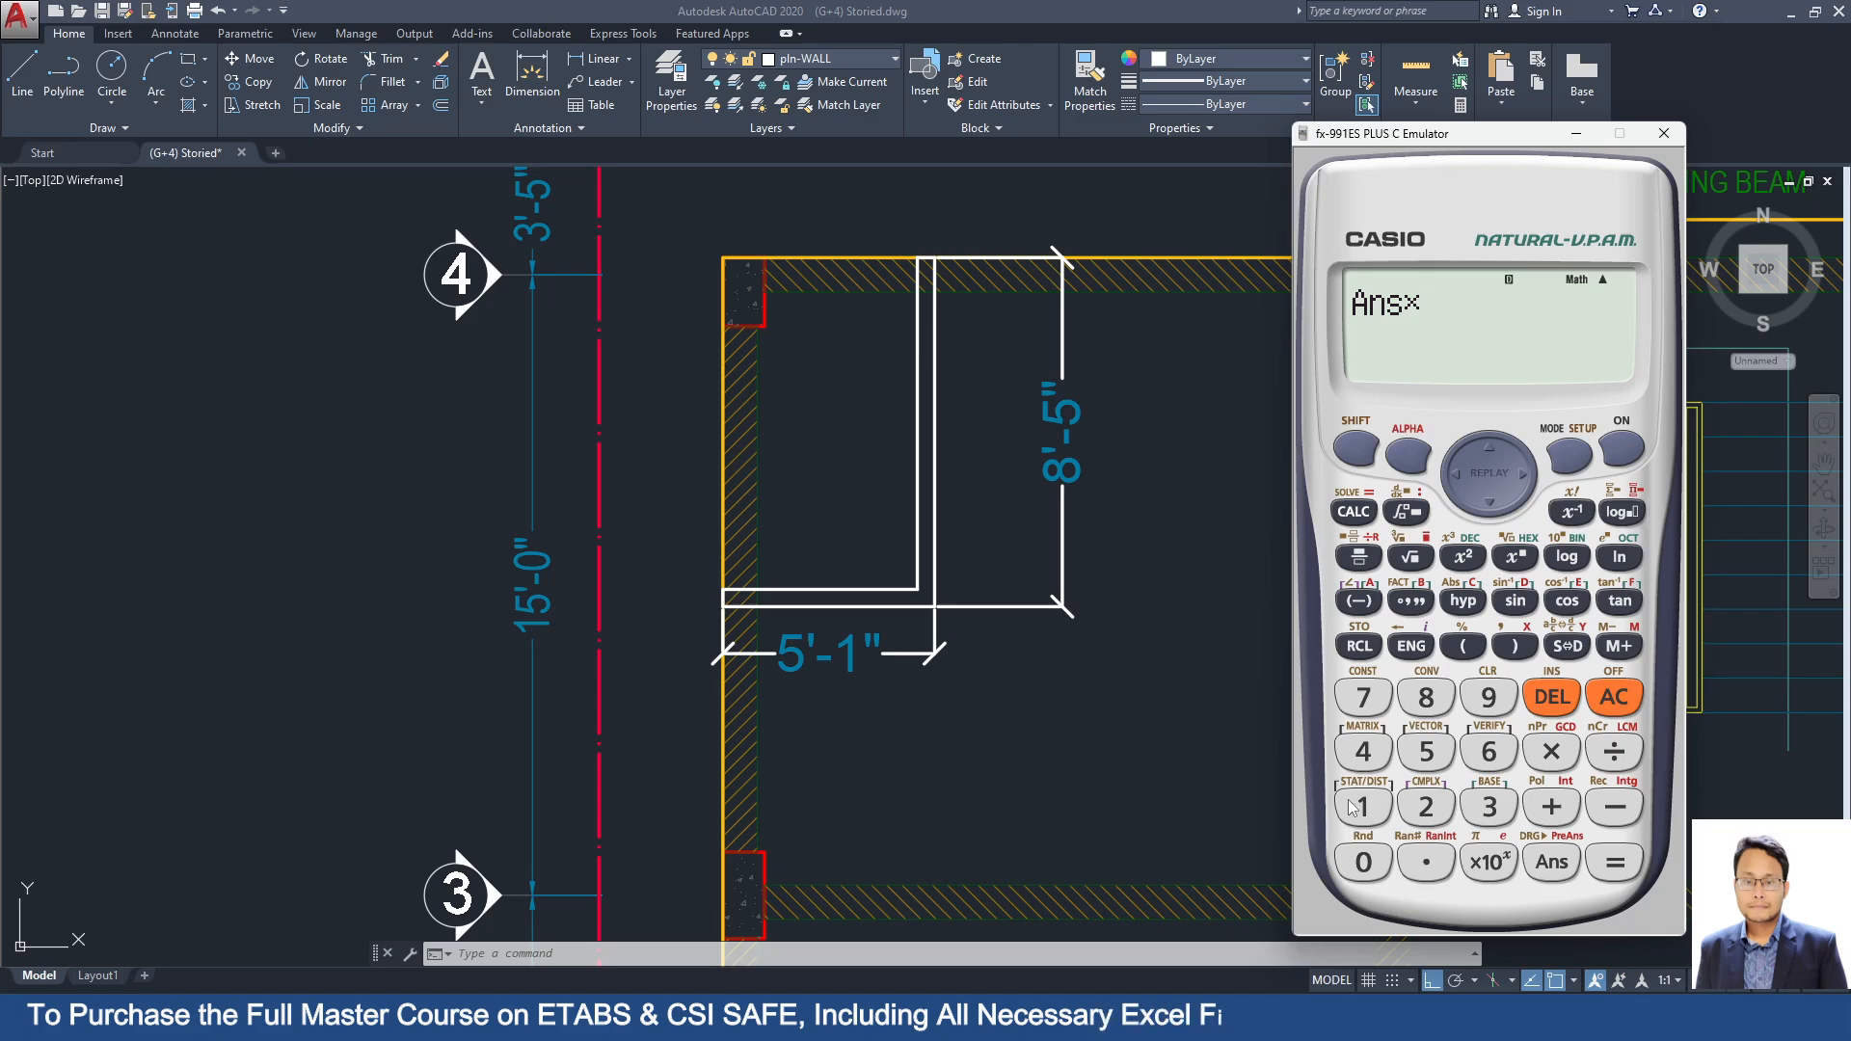
pyautogui.write('18.9')
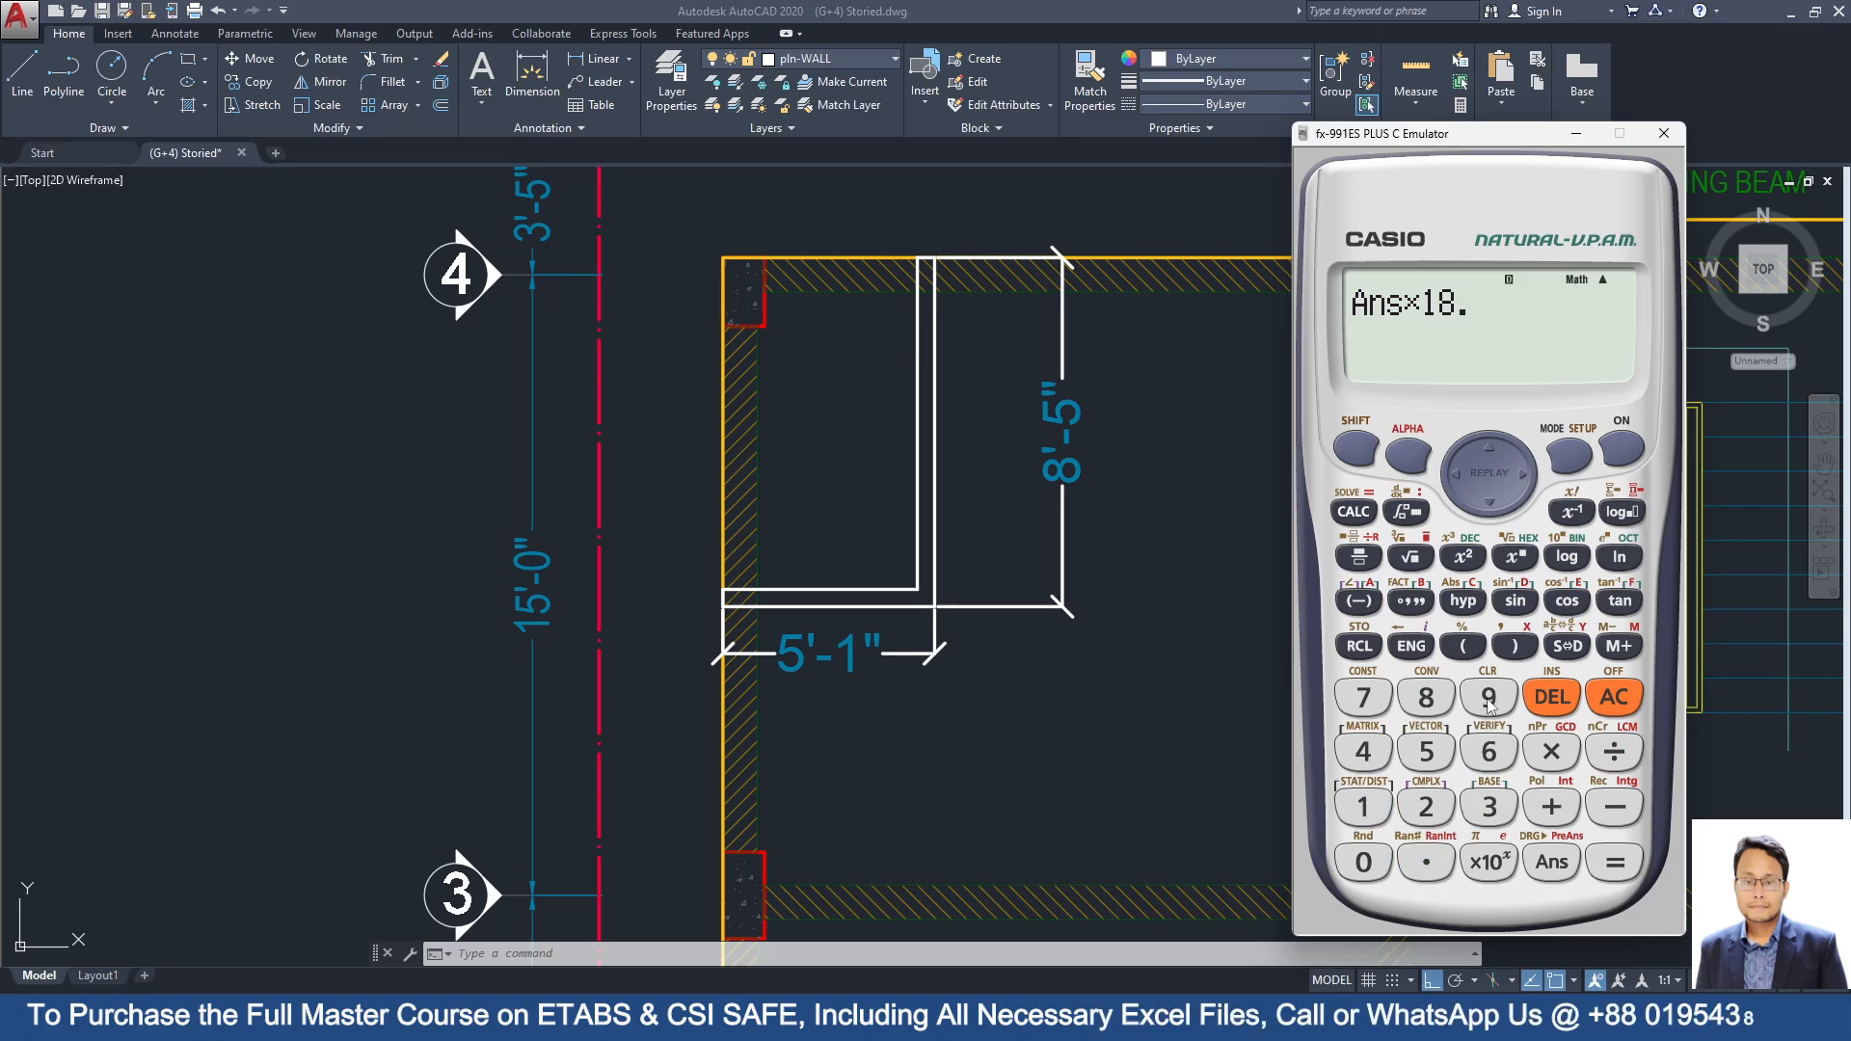
pyautogui.click(1623, 871)
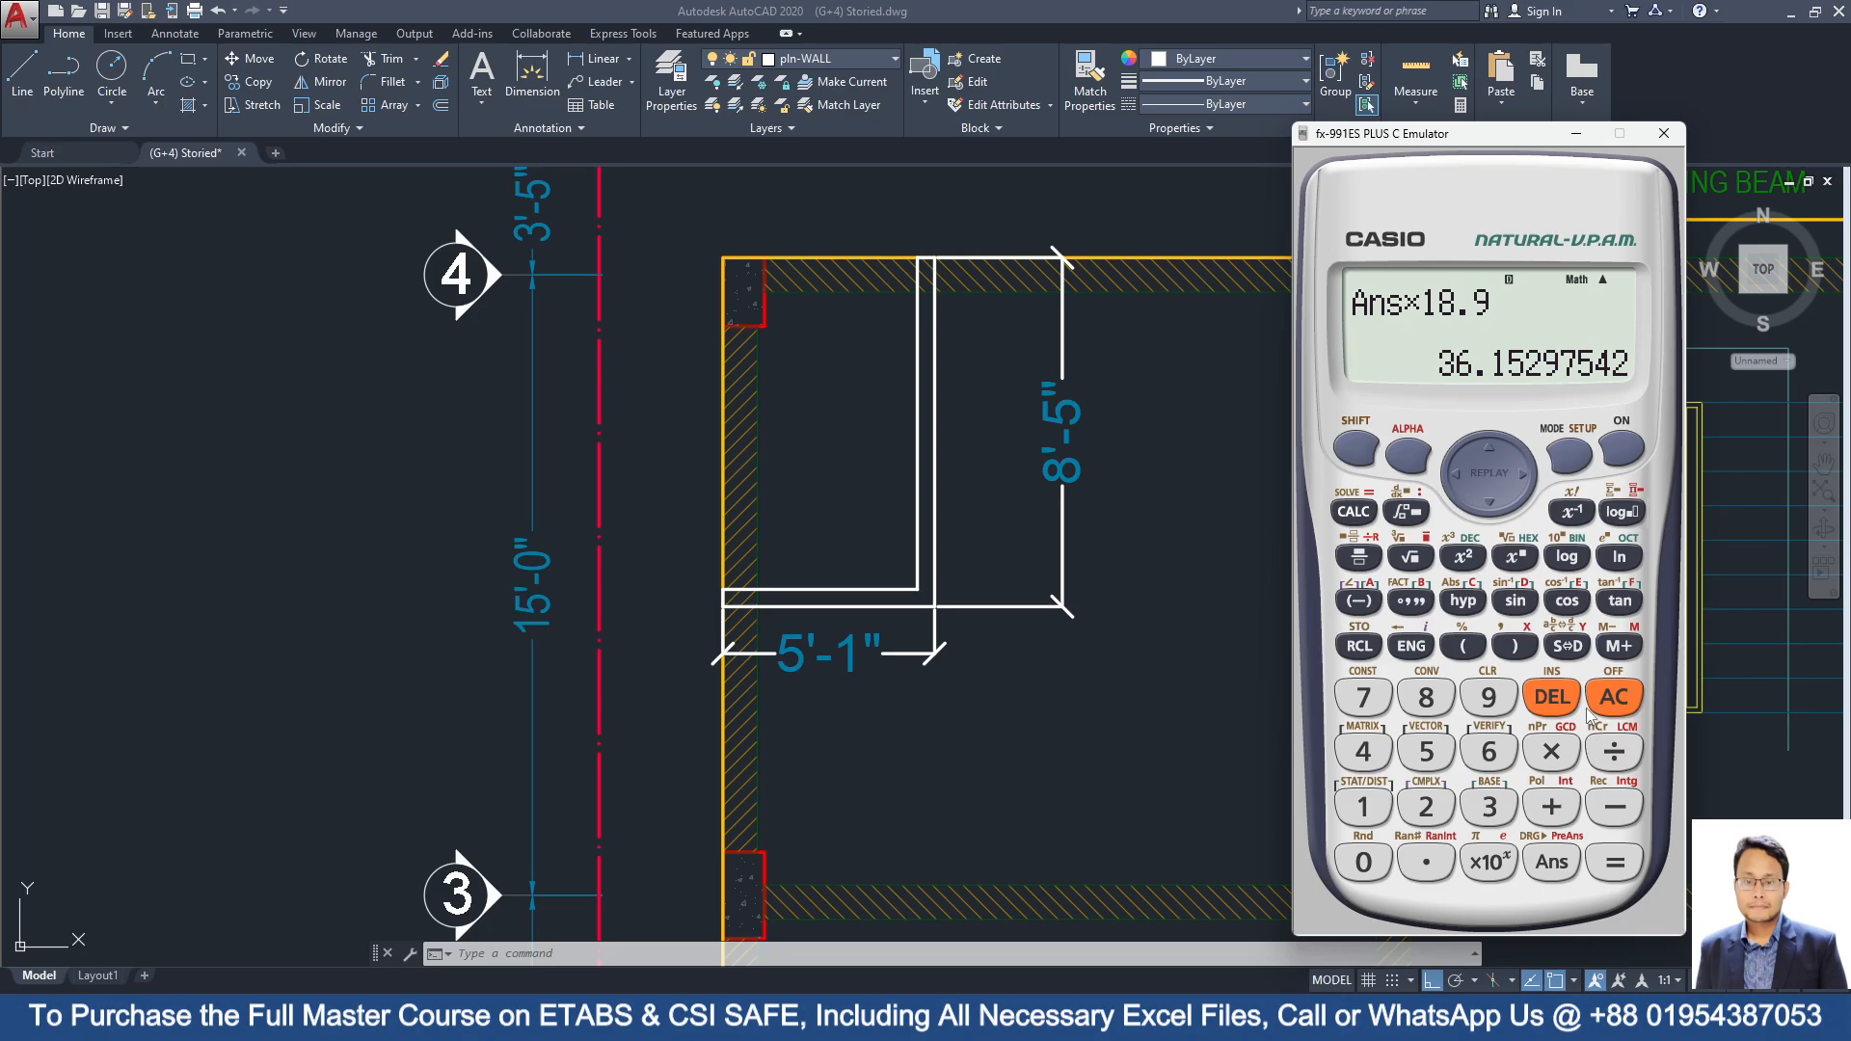
pyautogui.click(1618, 756)
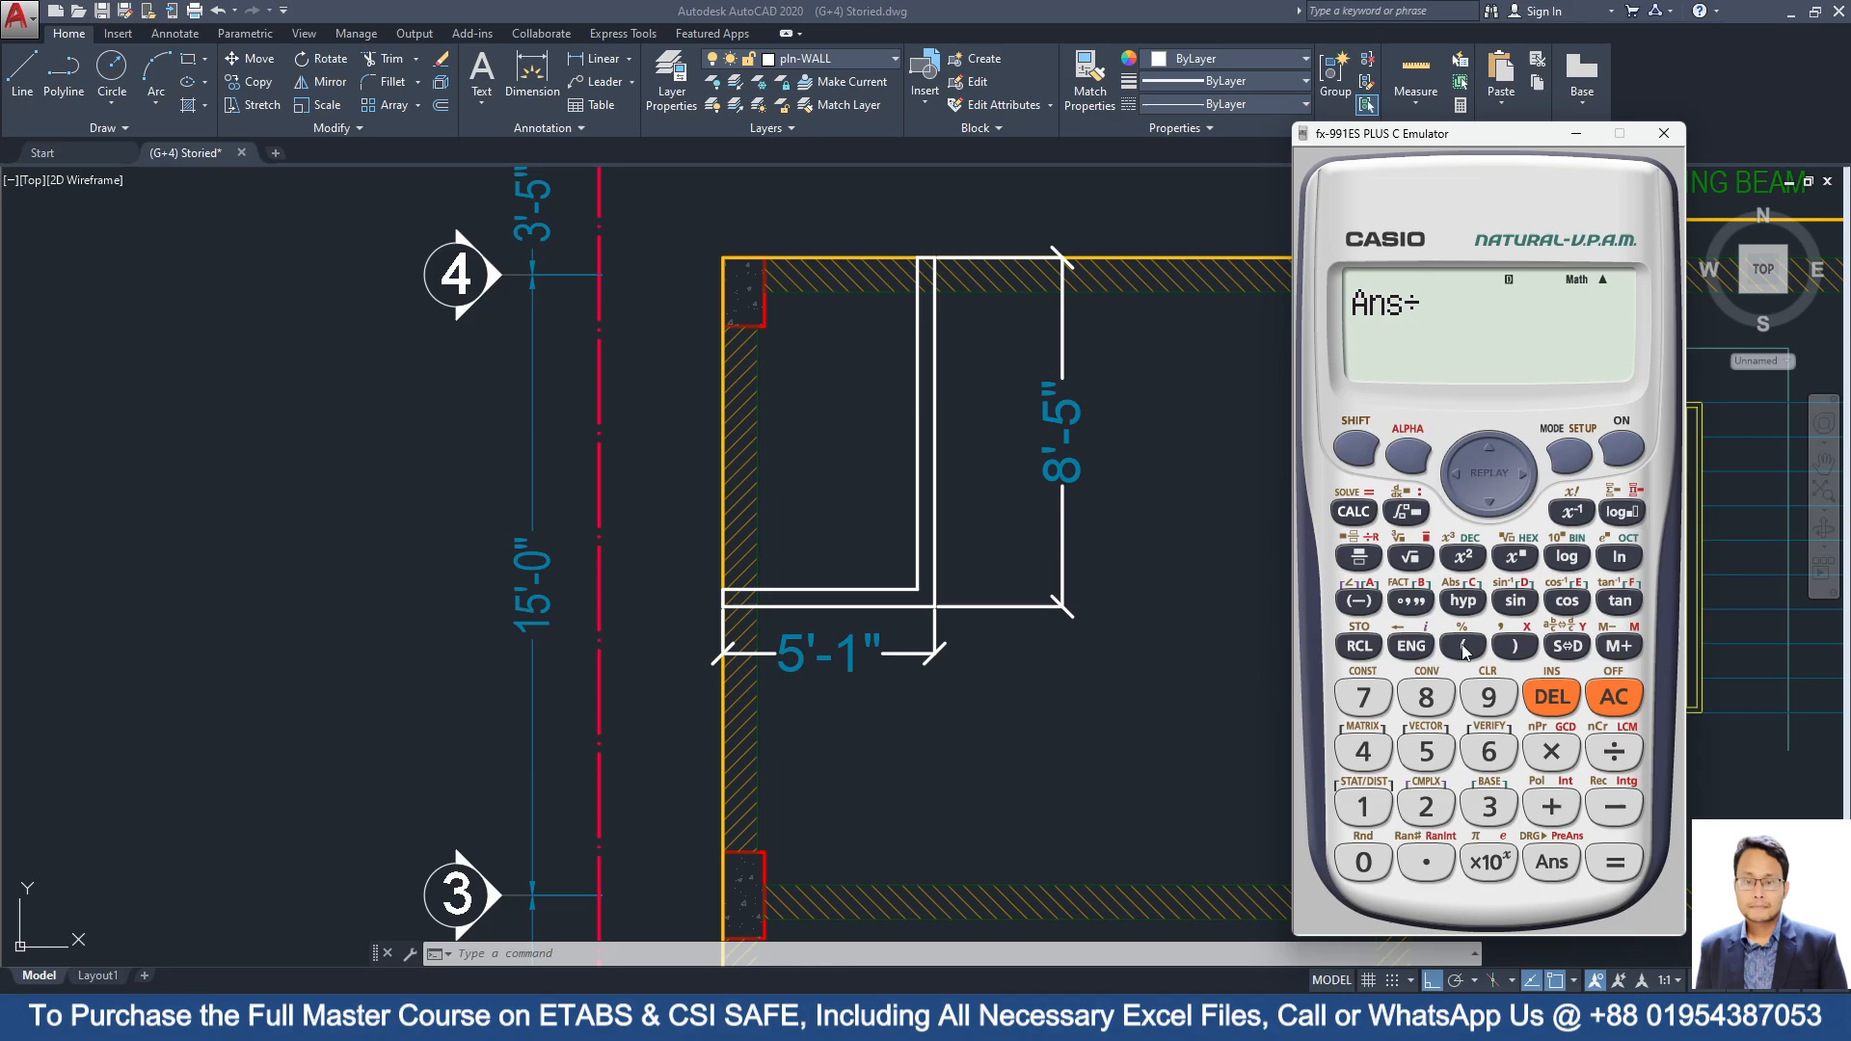
pyautogui.click(1465, 648)
# Switch to AutoCAD and add a horizontal linear dimension across the room's clear width between its two side beams, just above grid 3.
pyautogui.scroll(-2, 906, 448)
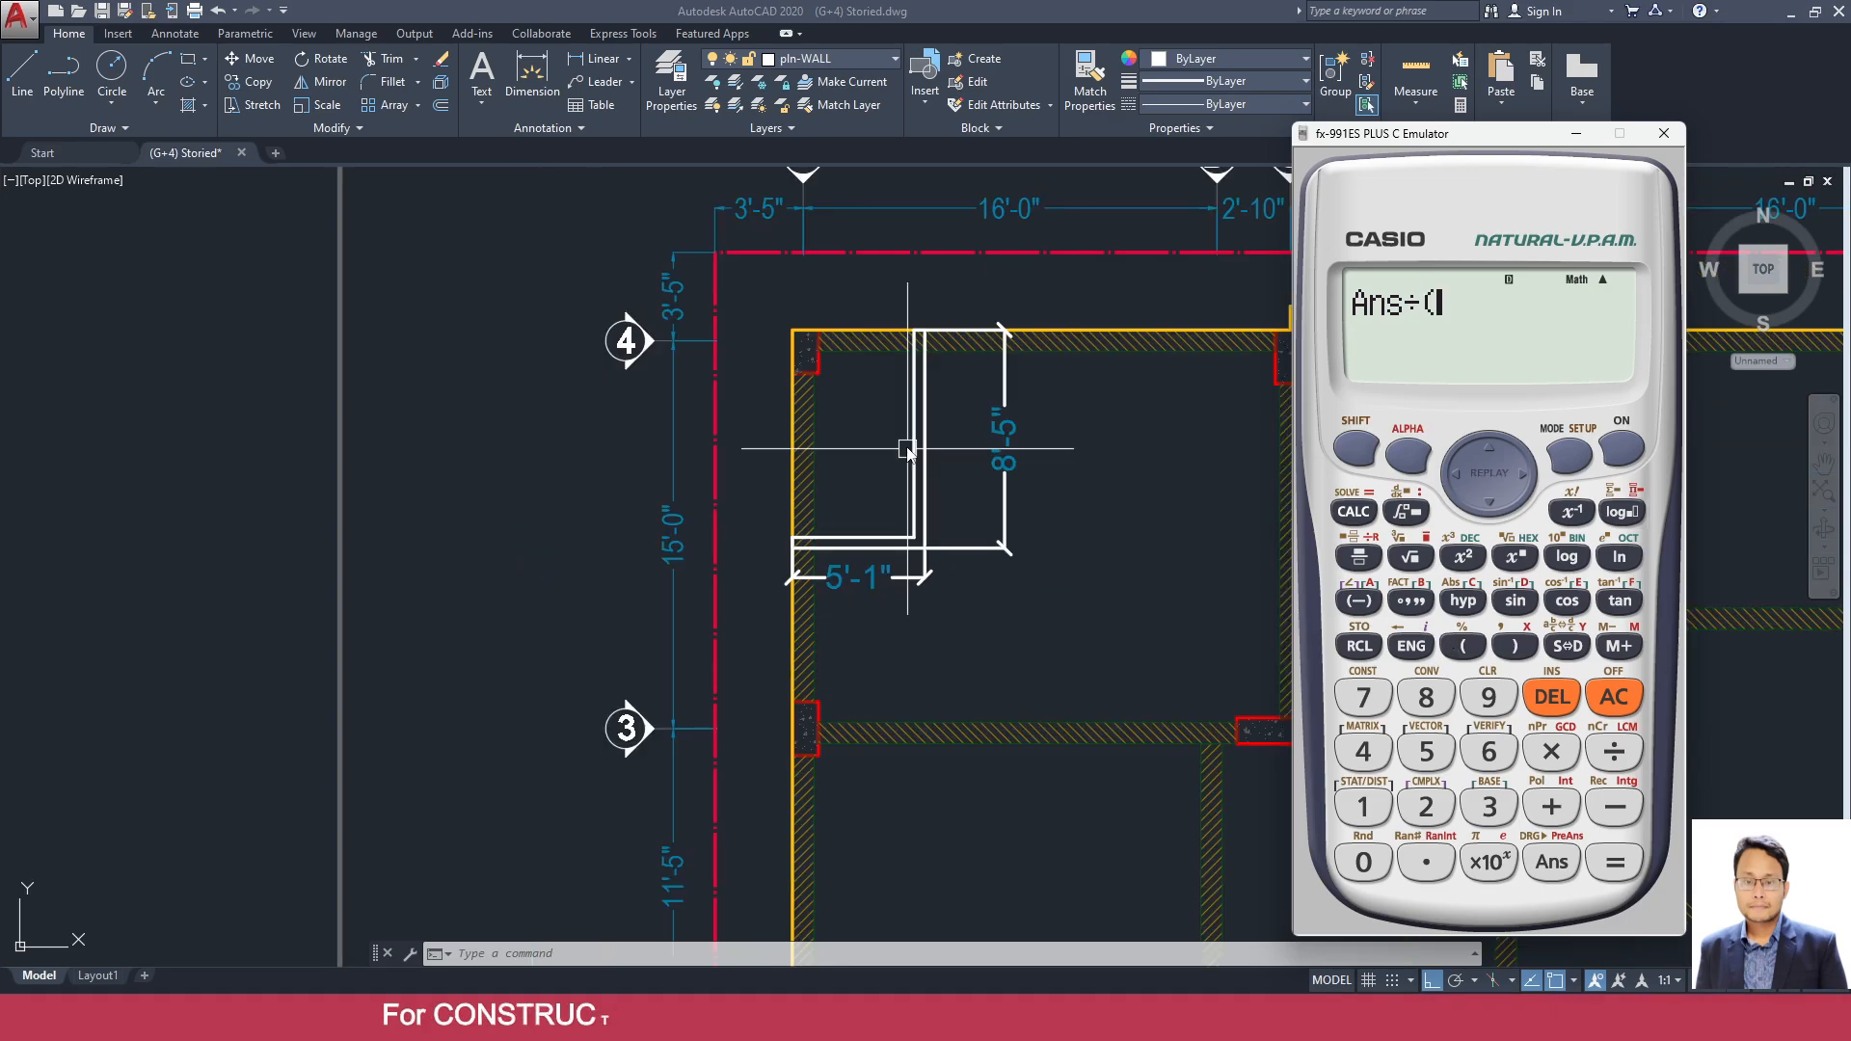
pyautogui.click(1186, 455)
pyautogui.click(596, 60)
pyautogui.scroll(2, 816, 705)
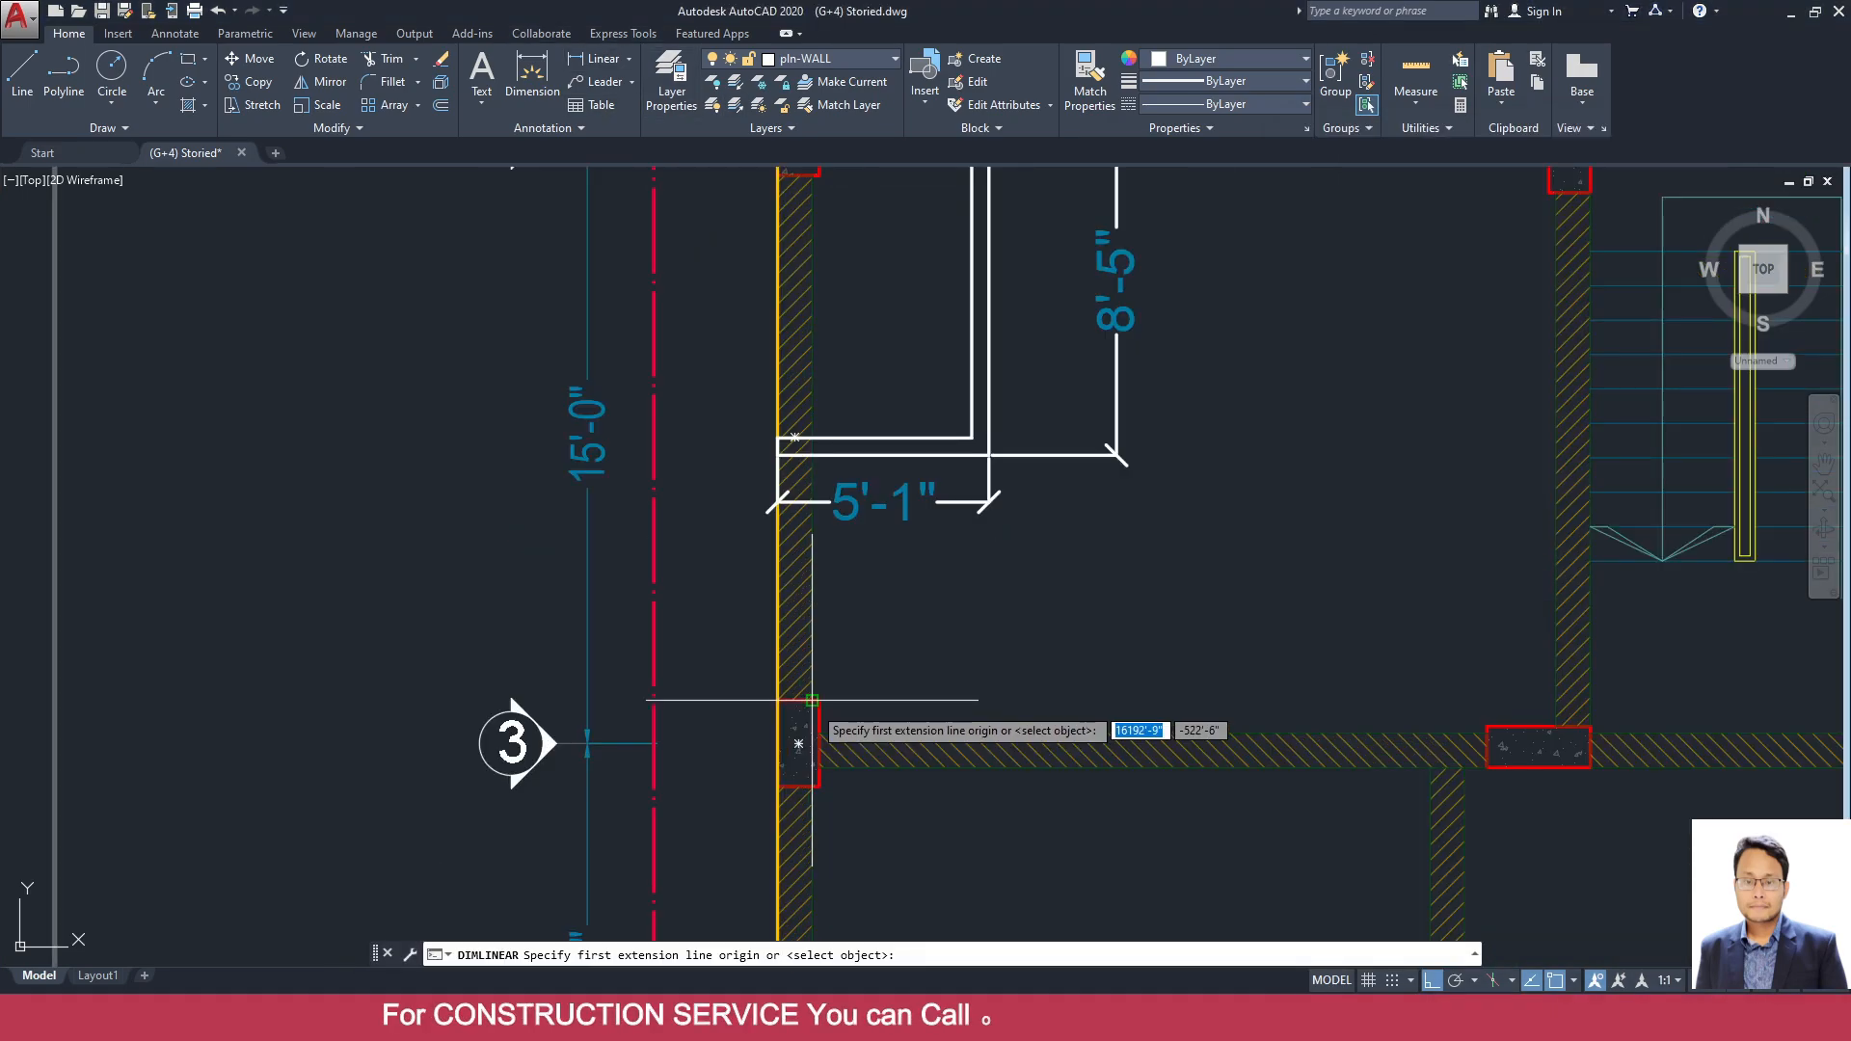
pyautogui.click(812, 702)
pyautogui.click(1558, 672)
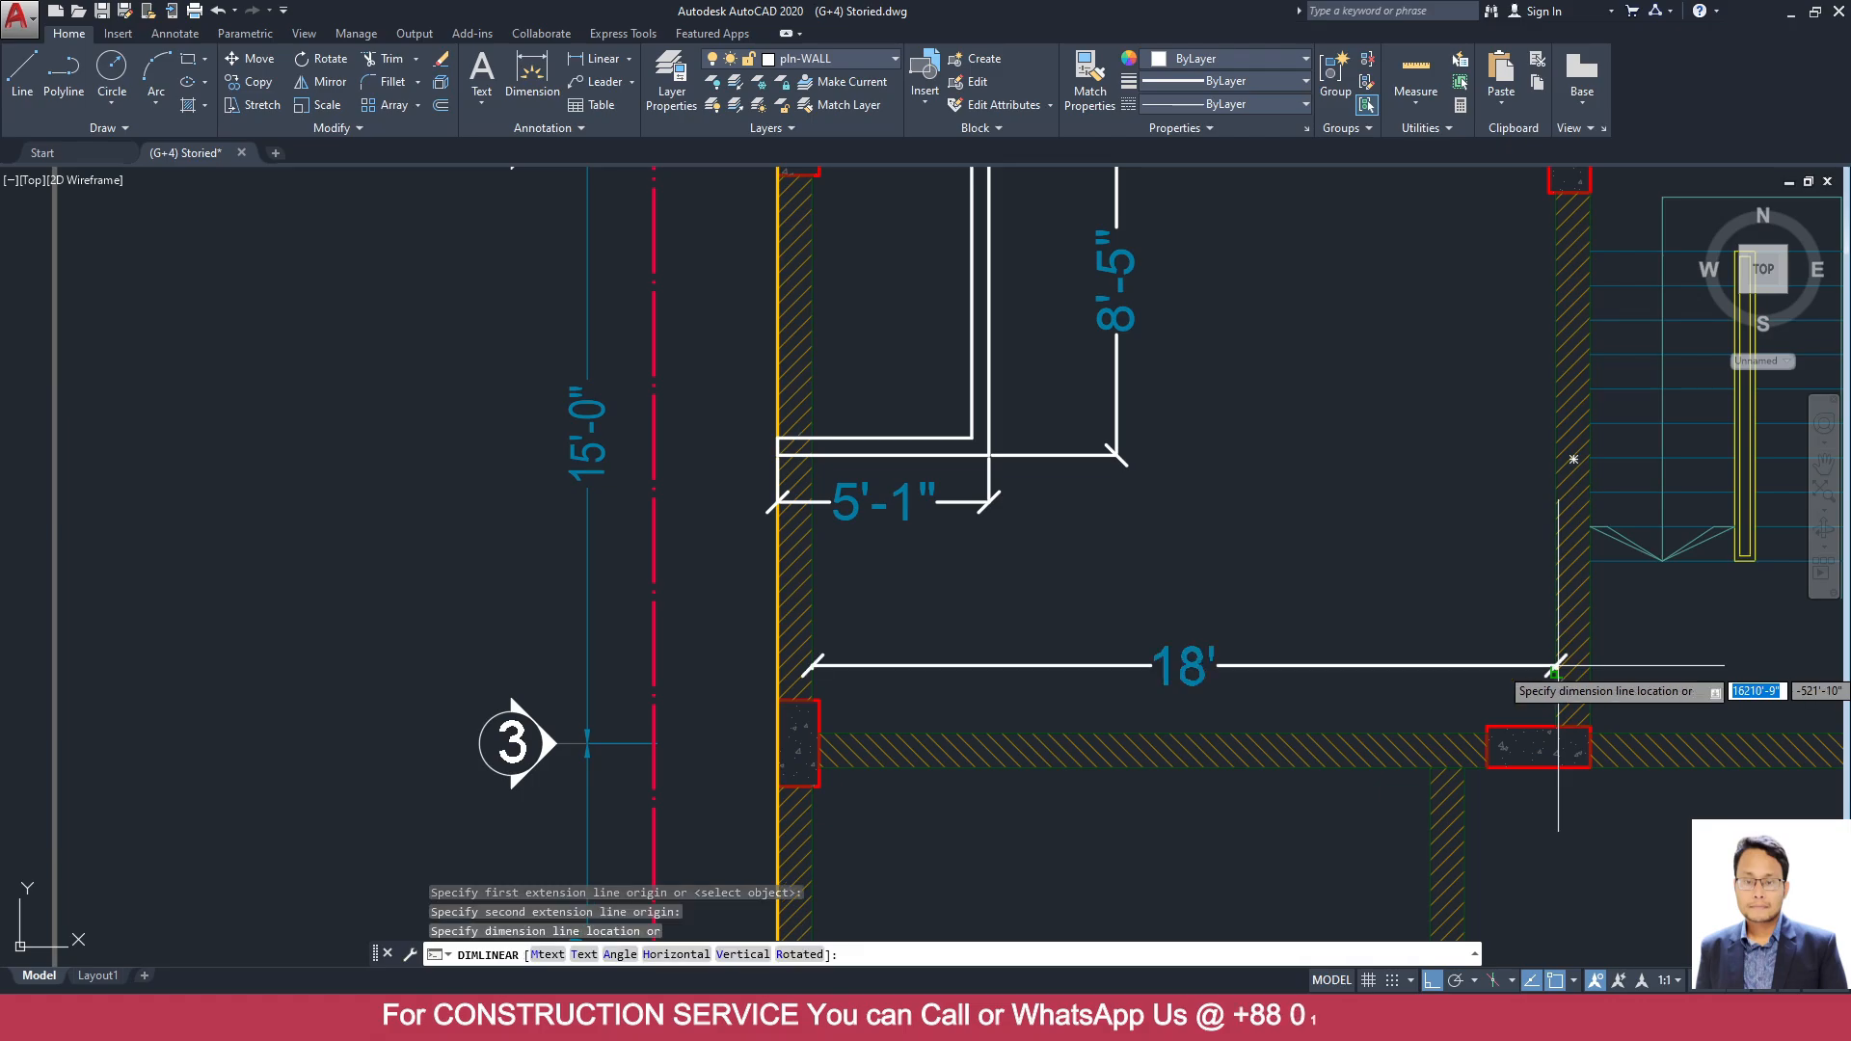
pyautogui.click(1465, 599)
# Add a vertical linear dimension from the outer edge at grid 4 to the lower edge of the grid 3 beam.
pyautogui.scroll(2, 1199, 710)
pyautogui.scroll(-4, 1198, 710)
pyautogui.press('Return')
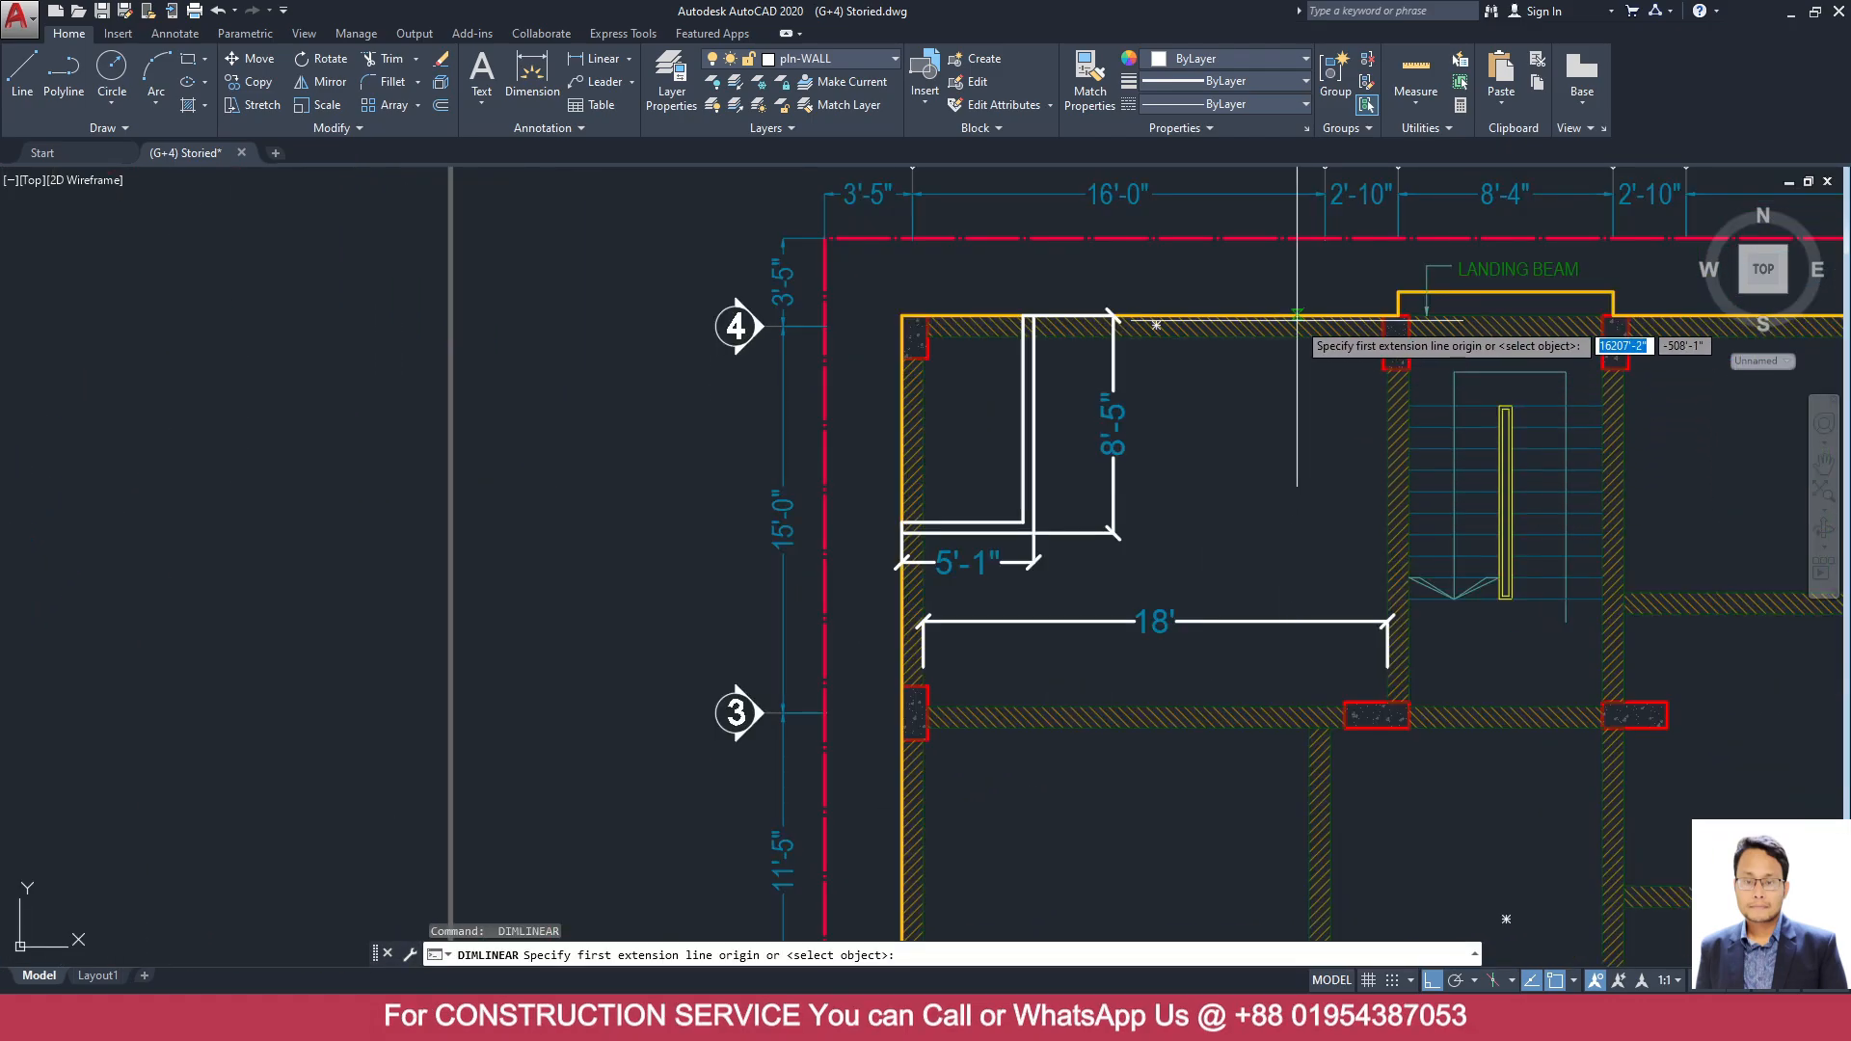
pyautogui.click(1297, 315)
pyautogui.click(1308, 728)
pyautogui.click(1239, 643)
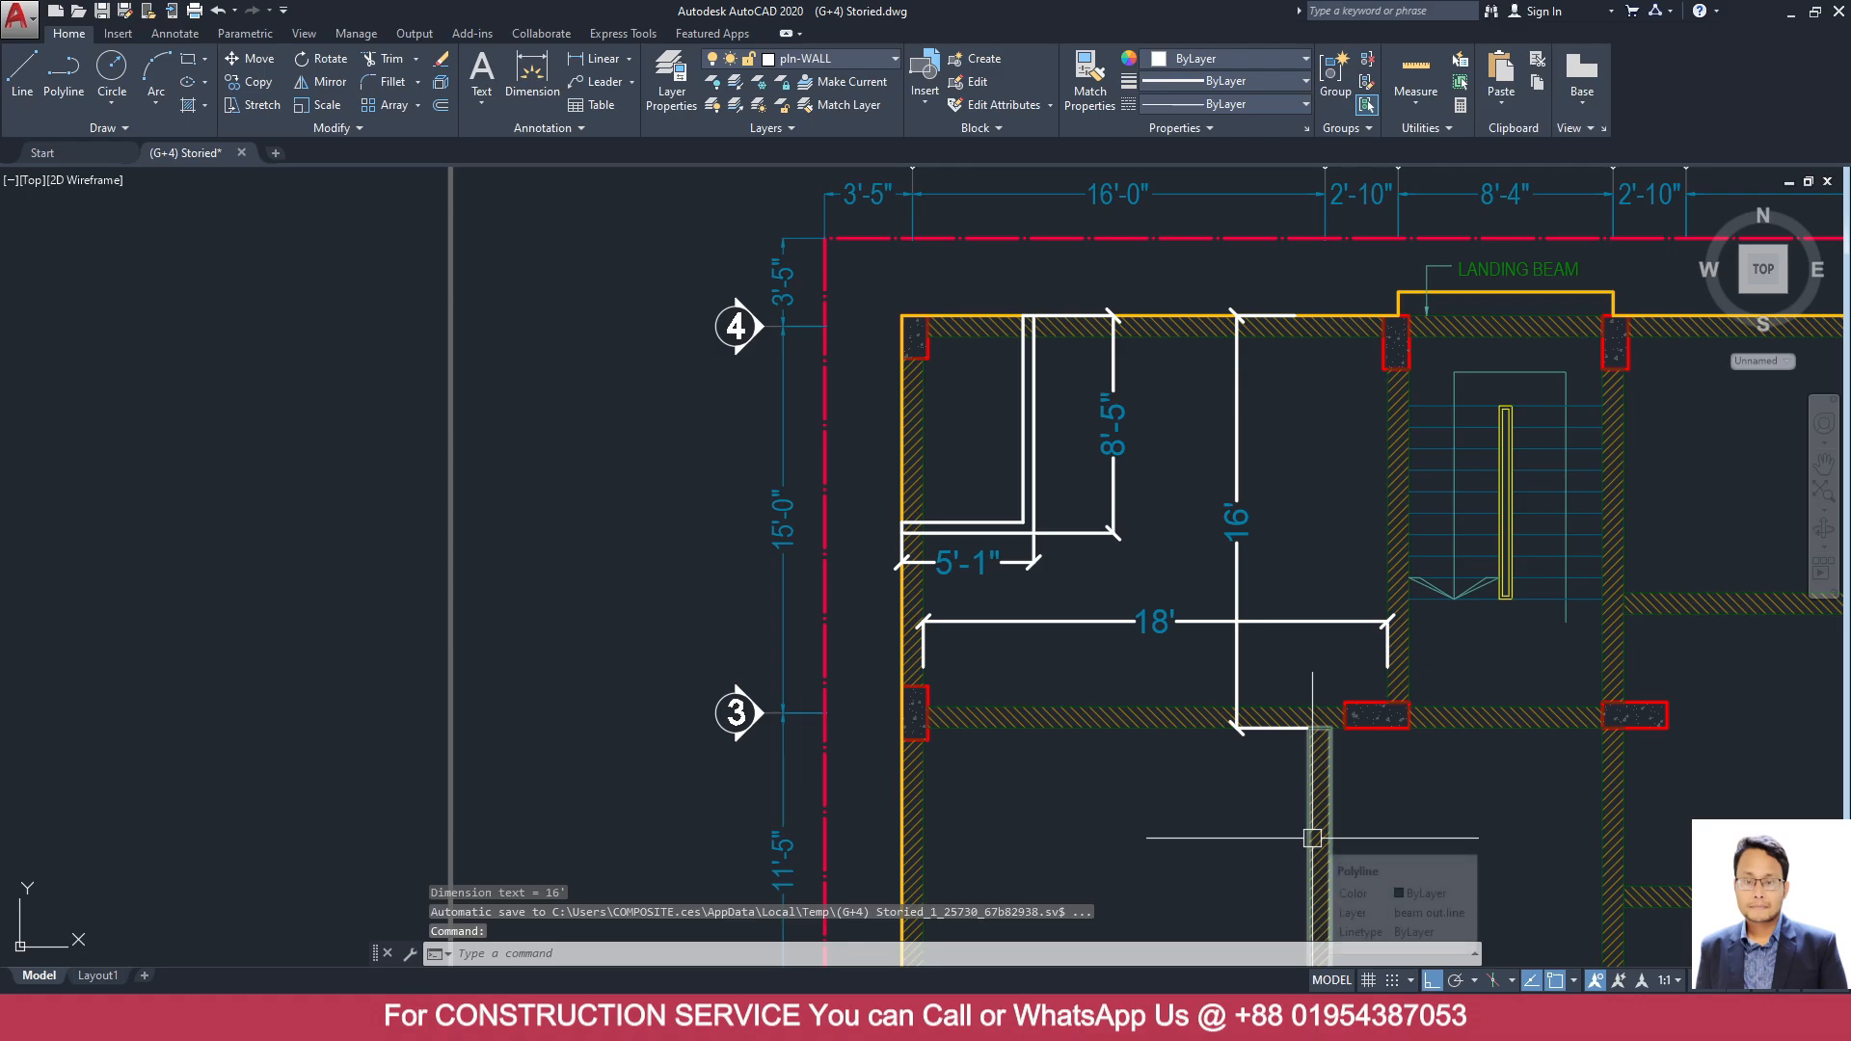
# Switch to the Casio calculator emulator, clear the unfinished division and recall the last answer.
pyautogui.click(1313, 1018)
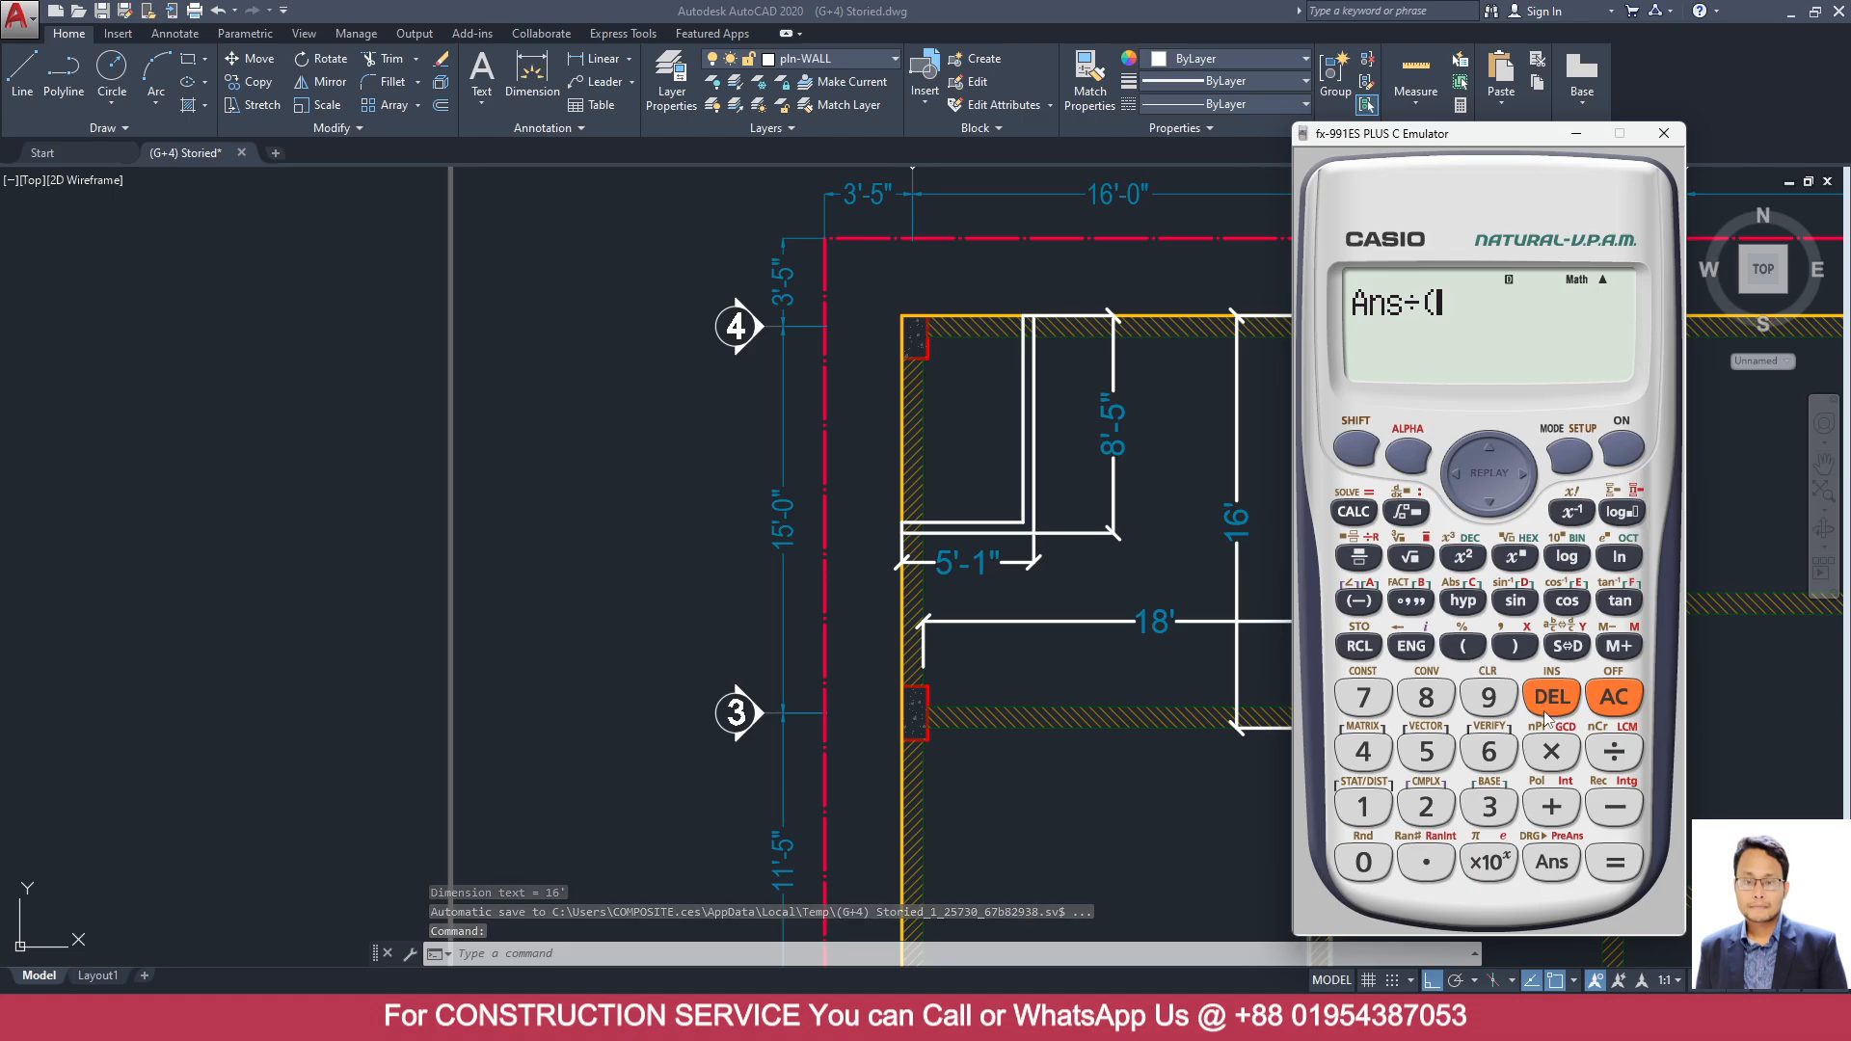
pyautogui.click(1609, 696)
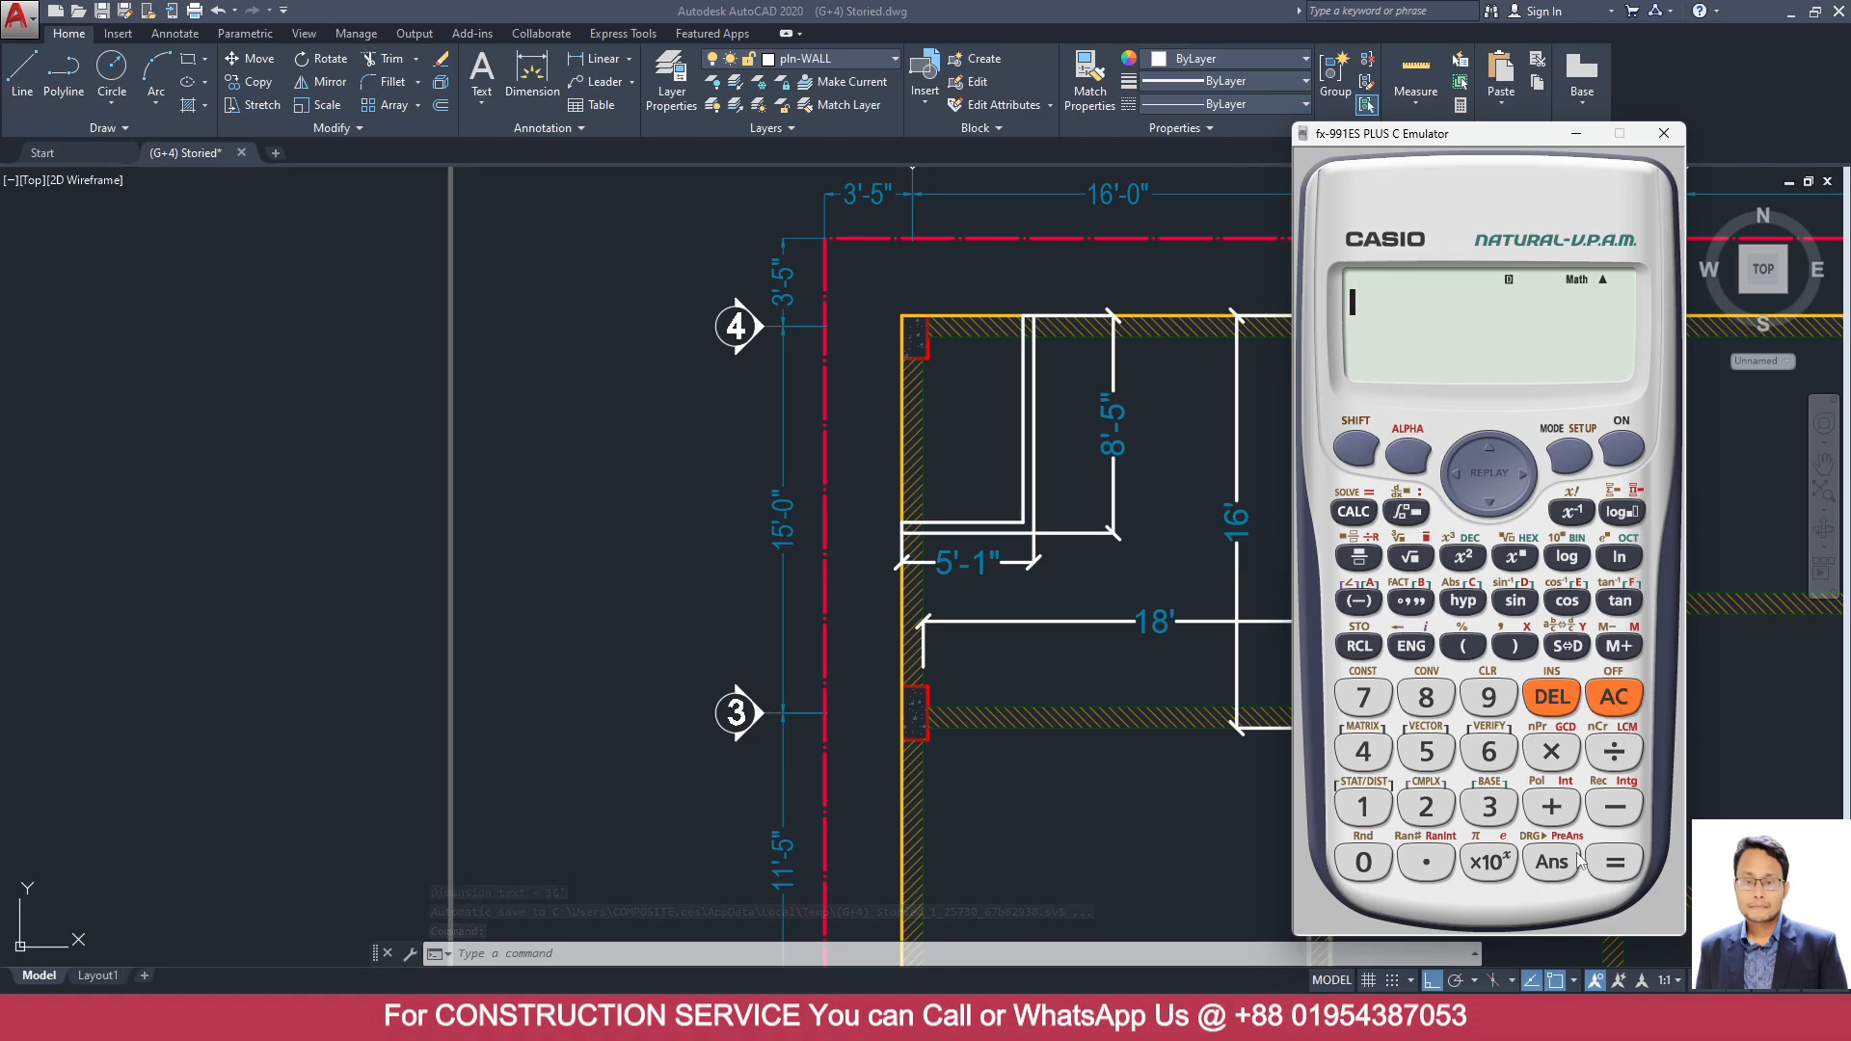
pyautogui.click(1551, 861)
pyautogui.click(1615, 861)
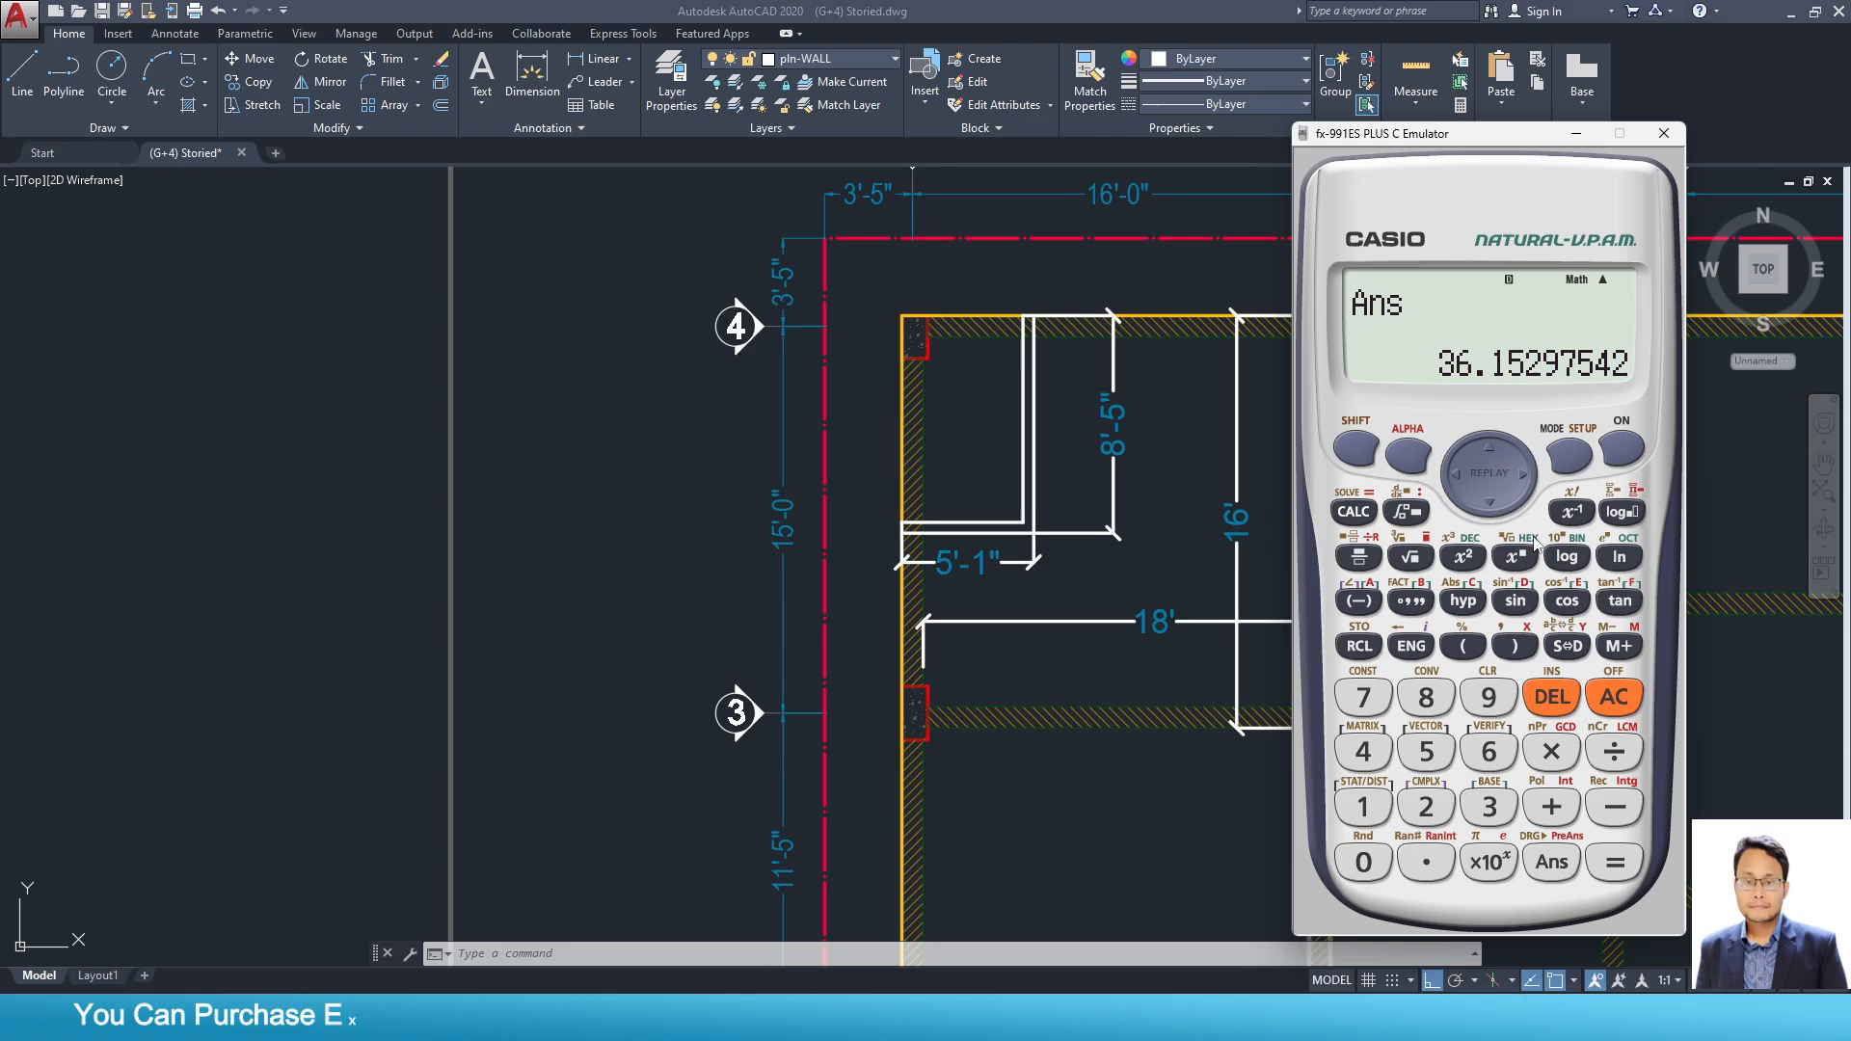
# Calculate the panel area in square metres as (18÷3.28)×(16÷3.28).
pyautogui.click(1624, 697)
pyautogui.click(1463, 646)
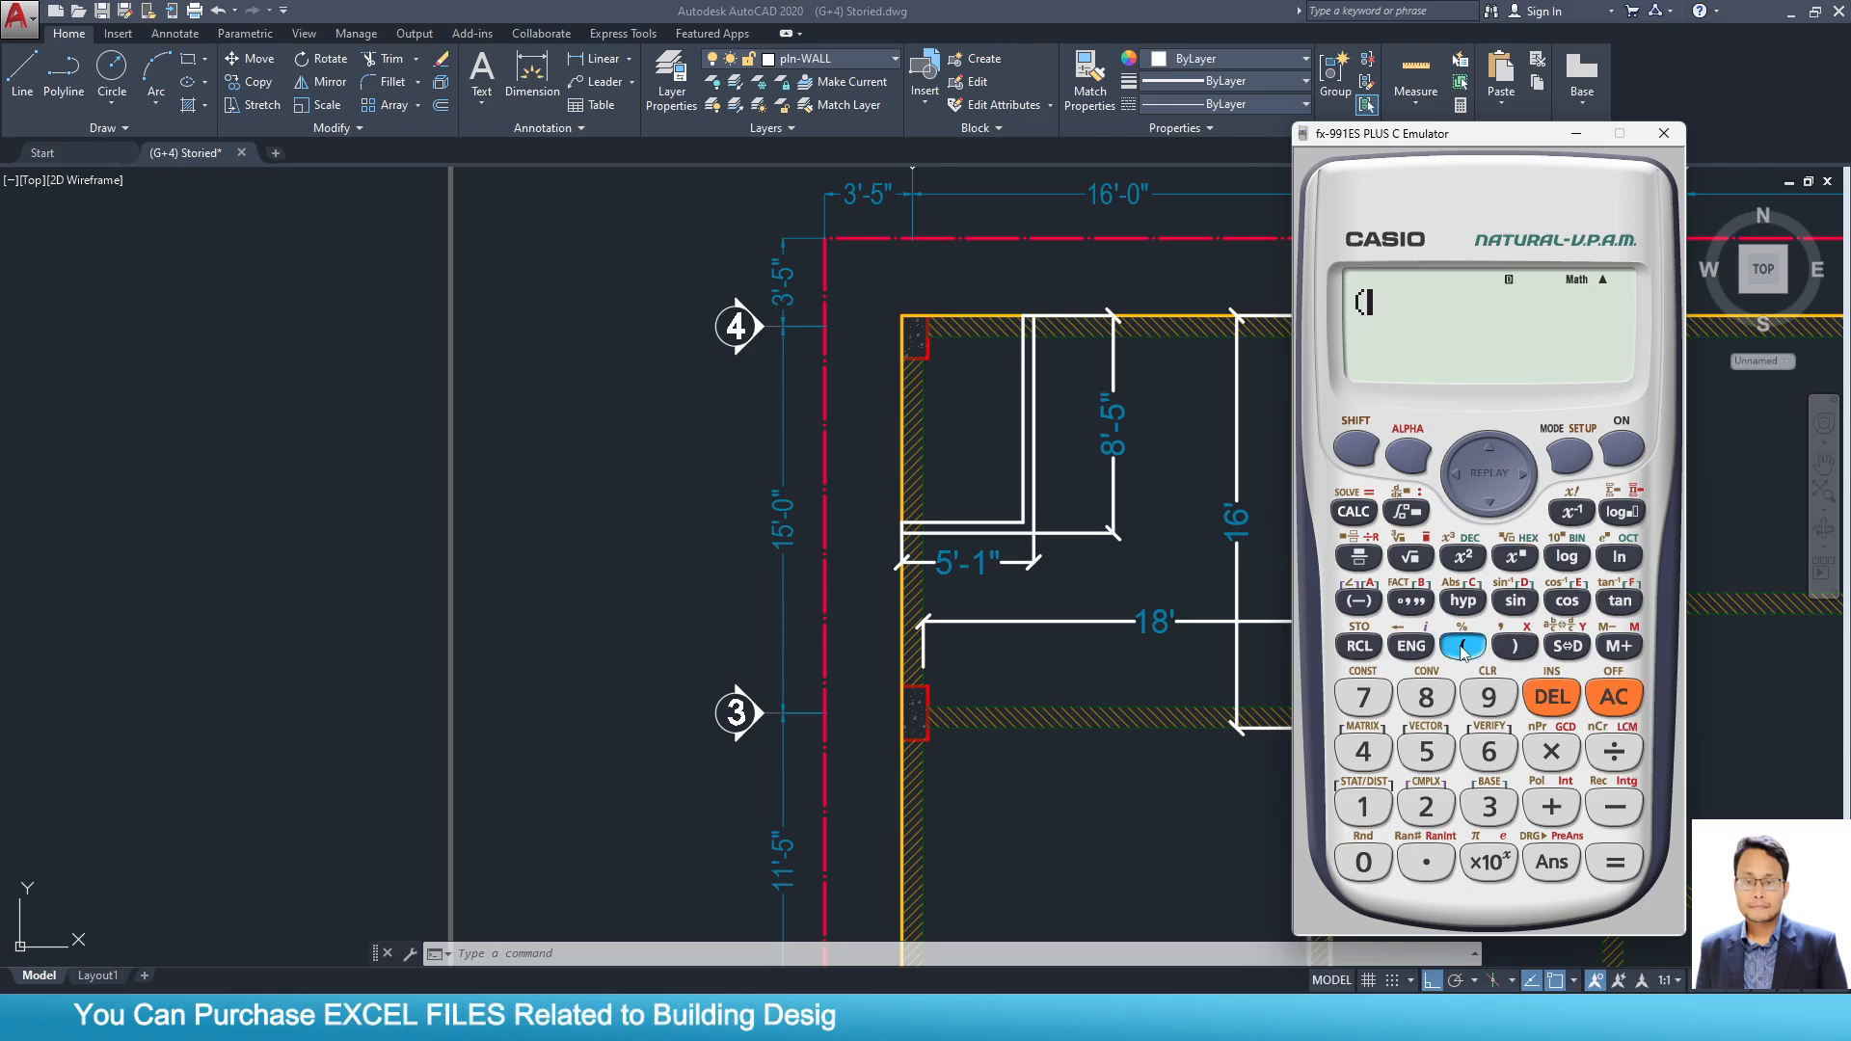
pyautogui.click(1362, 807)
pyautogui.click(1426, 696)
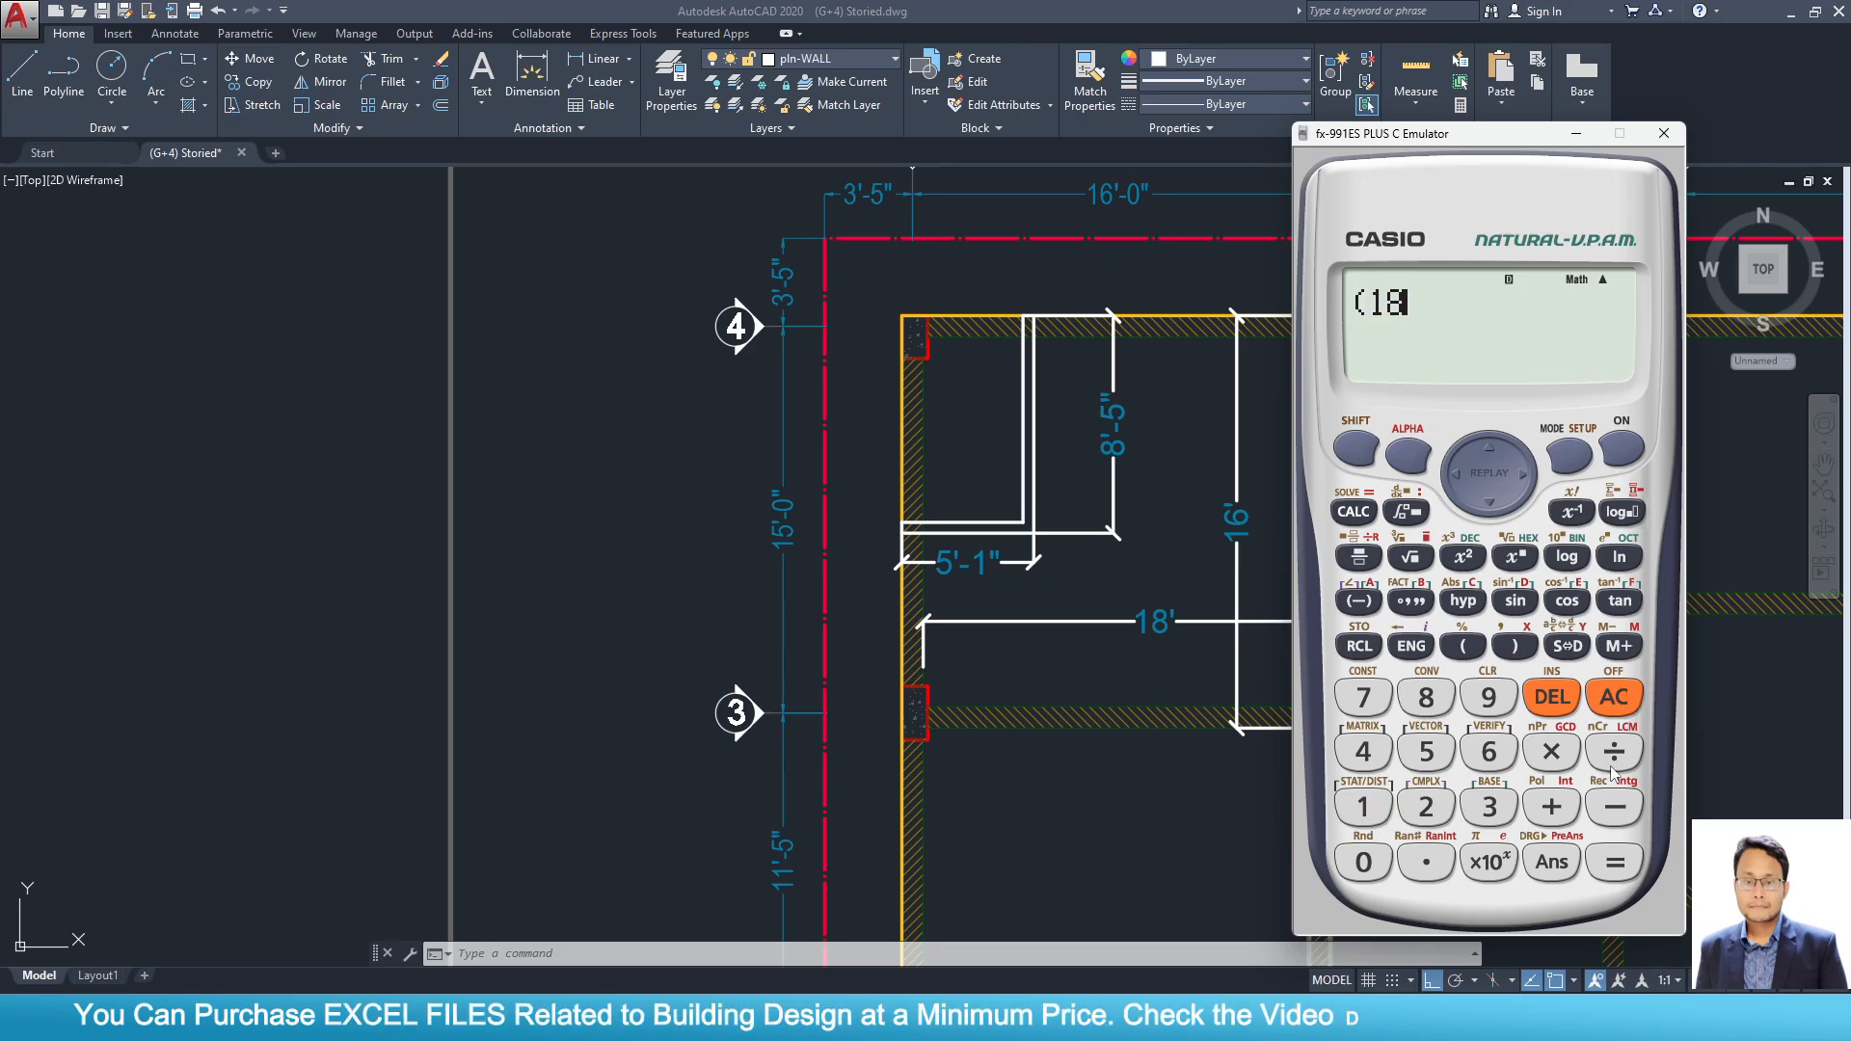
pyautogui.click(1614, 751)
pyautogui.click(1485, 808)
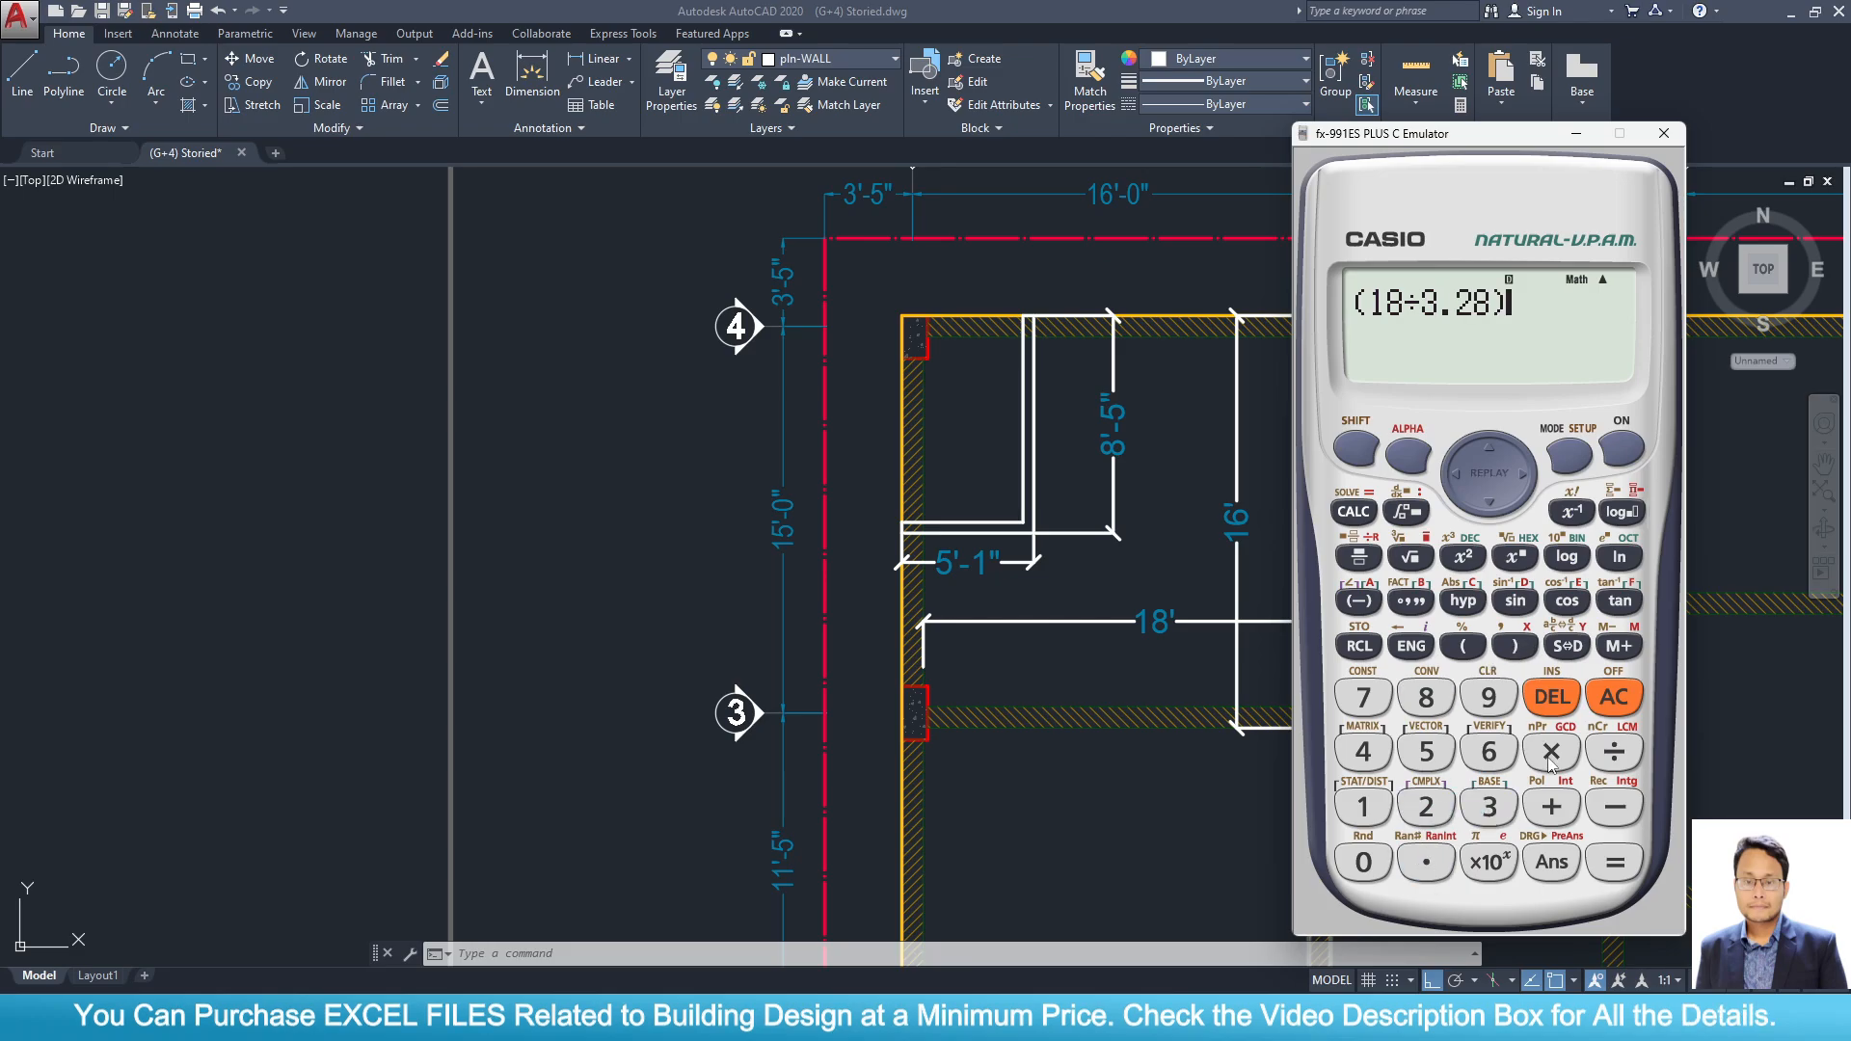
pyautogui.click(1462, 646)
pyautogui.click(1489, 807)
pyautogui.click(1426, 861)
pyautogui.click(1426, 806)
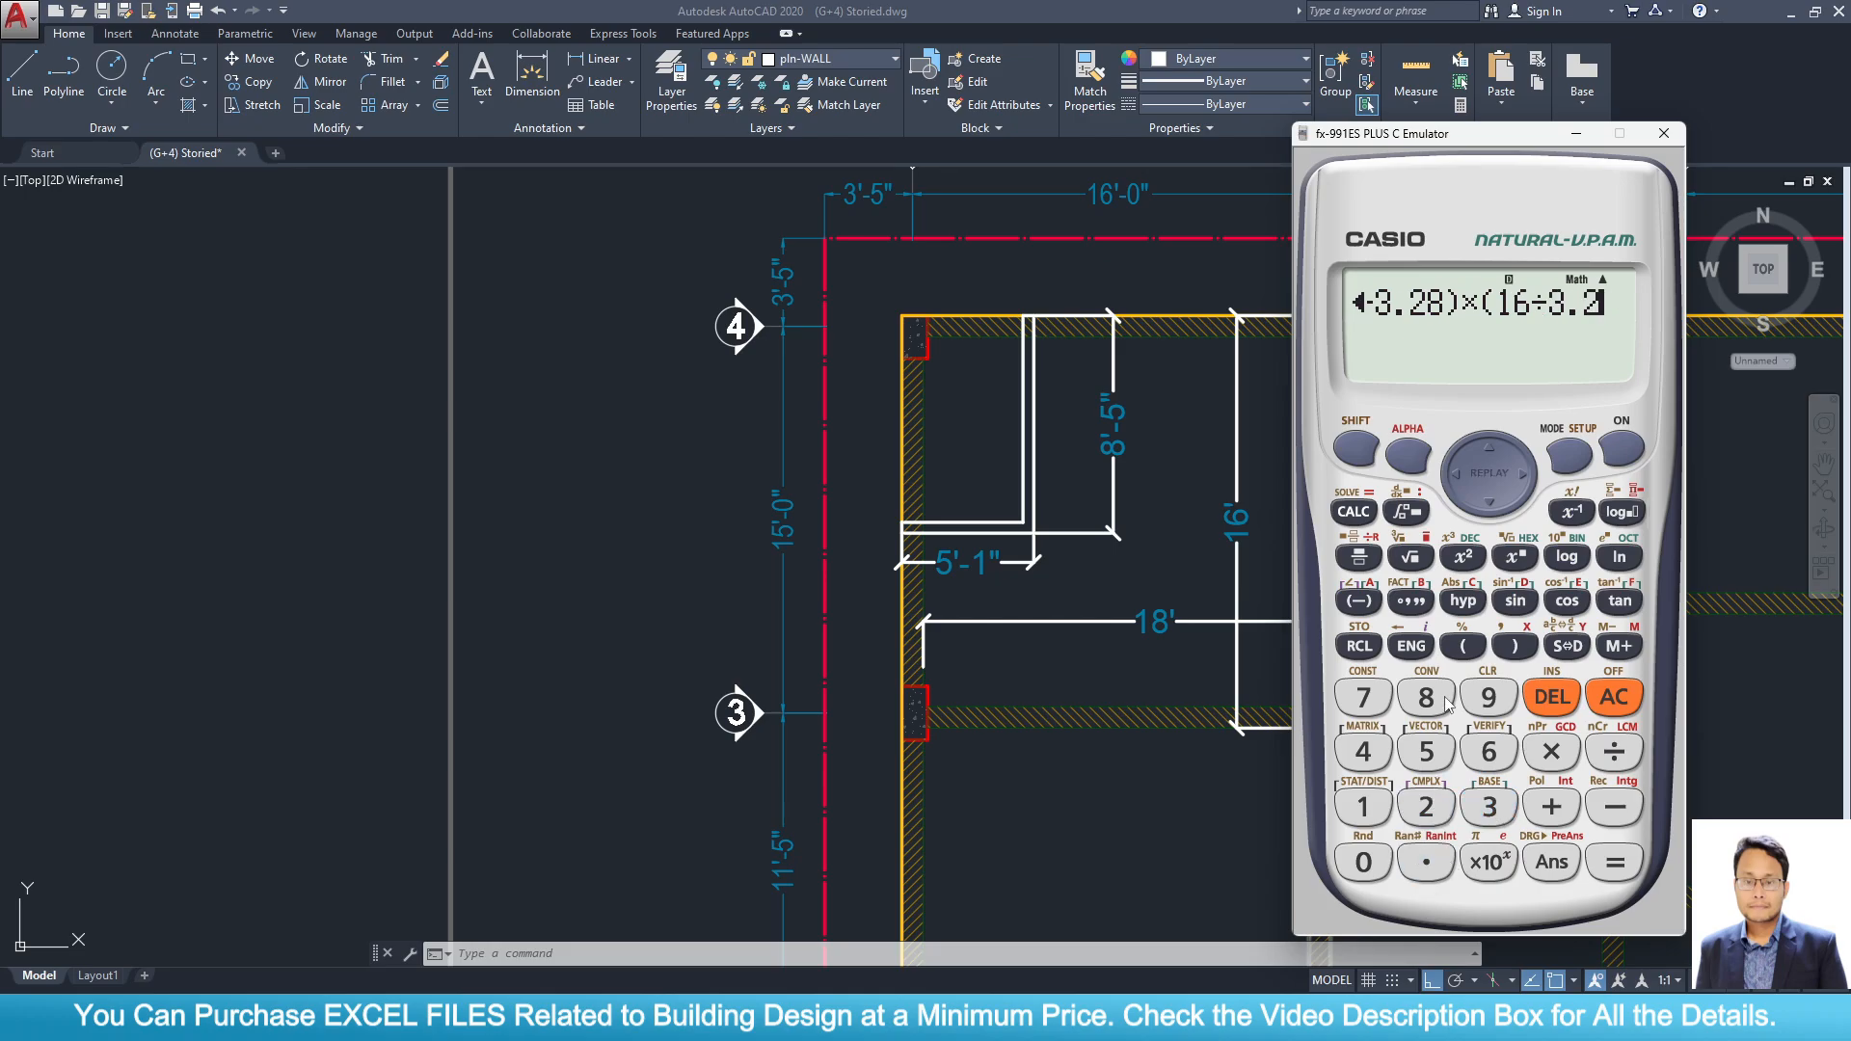
pyautogui.click(1426, 696)
pyautogui.click(1601, 872)
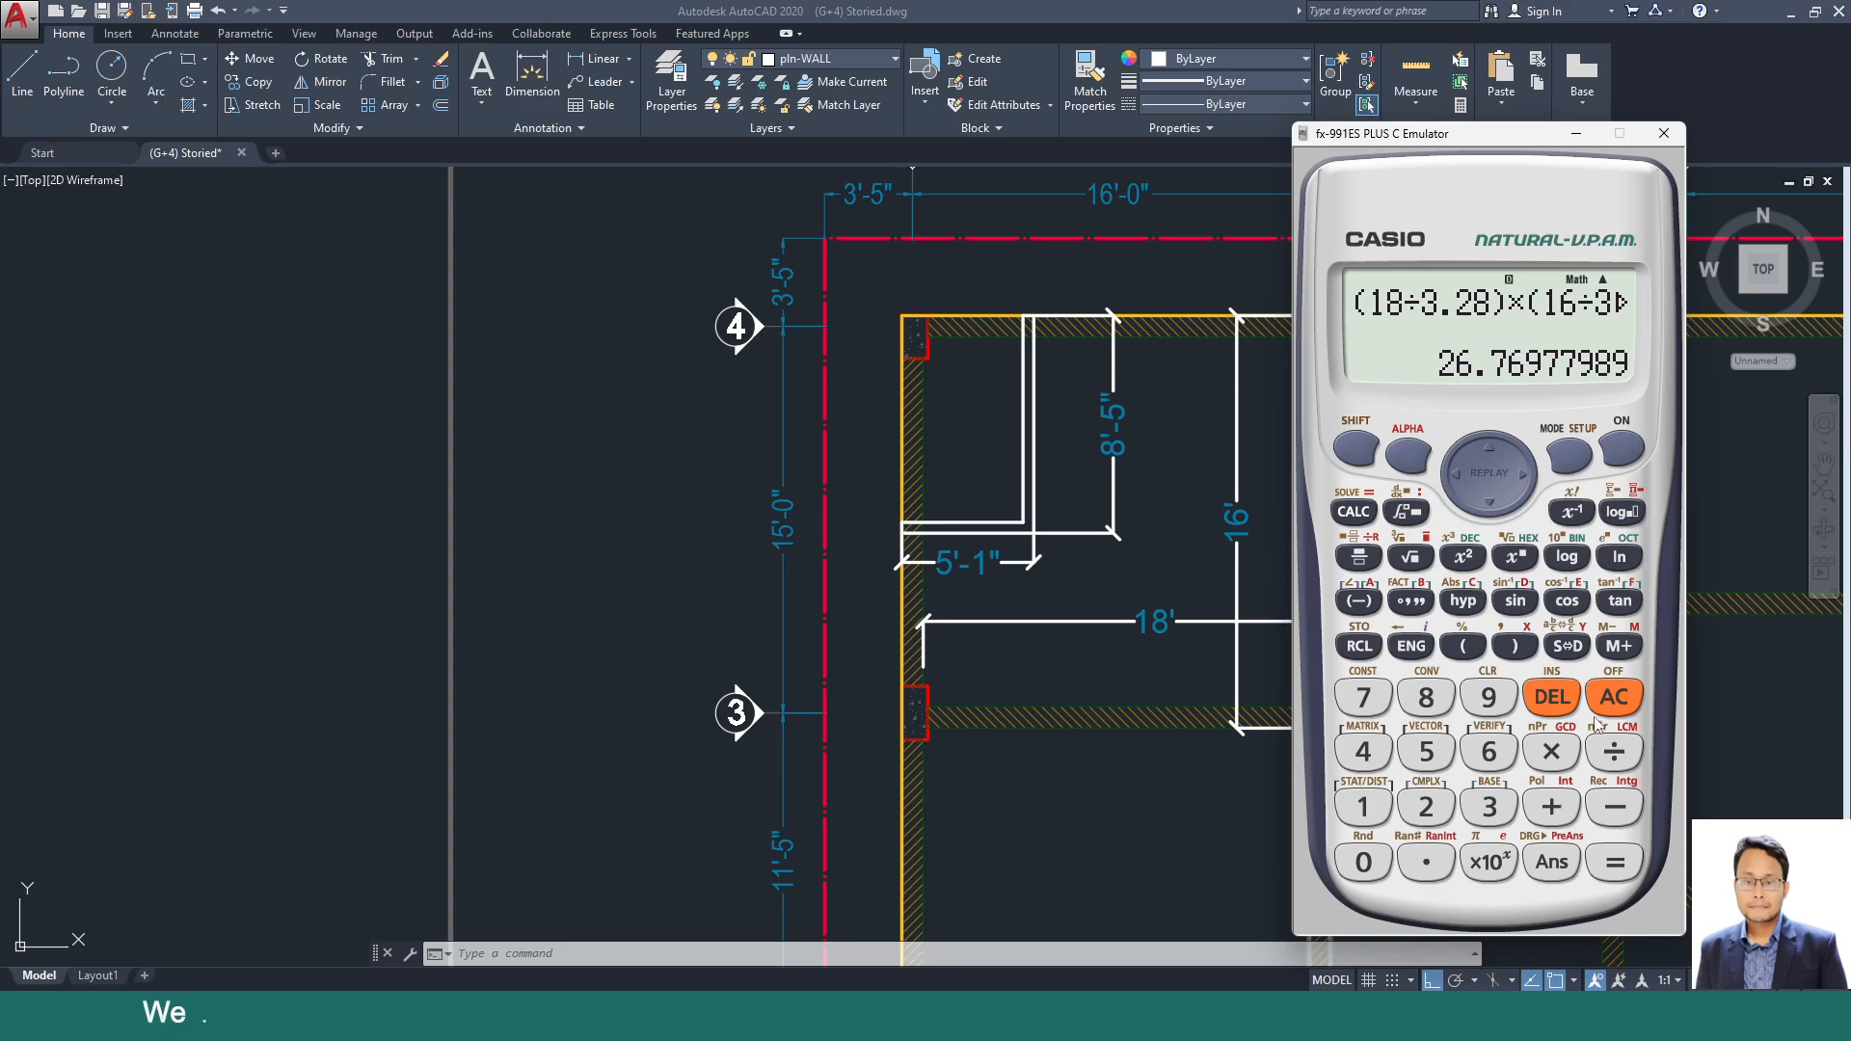
# Divide the wall load of 36.15 by the calculated panel area.
pyautogui.click(1615, 697)
pyautogui.click(1489, 806)
pyautogui.click(1490, 753)
pyautogui.click(1426, 861)
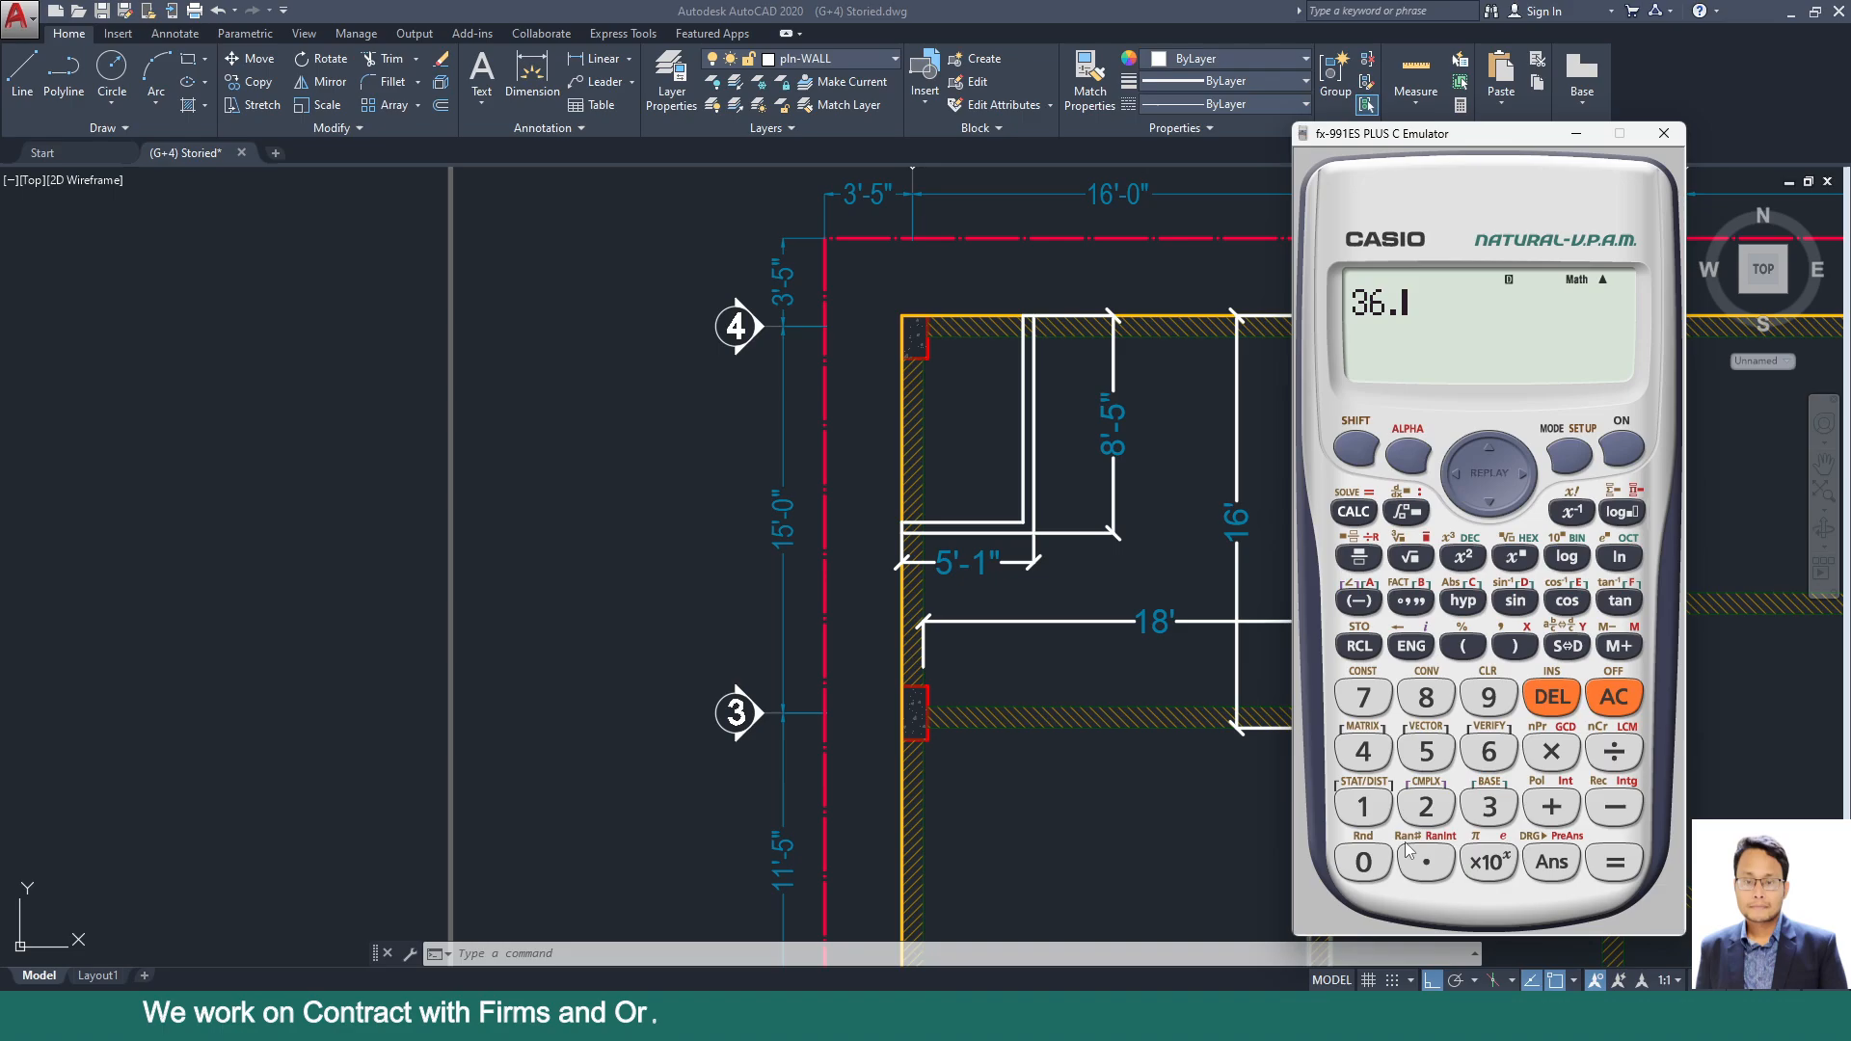
pyautogui.click(1362, 806)
pyautogui.click(1426, 751)
pyautogui.click(1614, 752)
pyautogui.click(1553, 863)
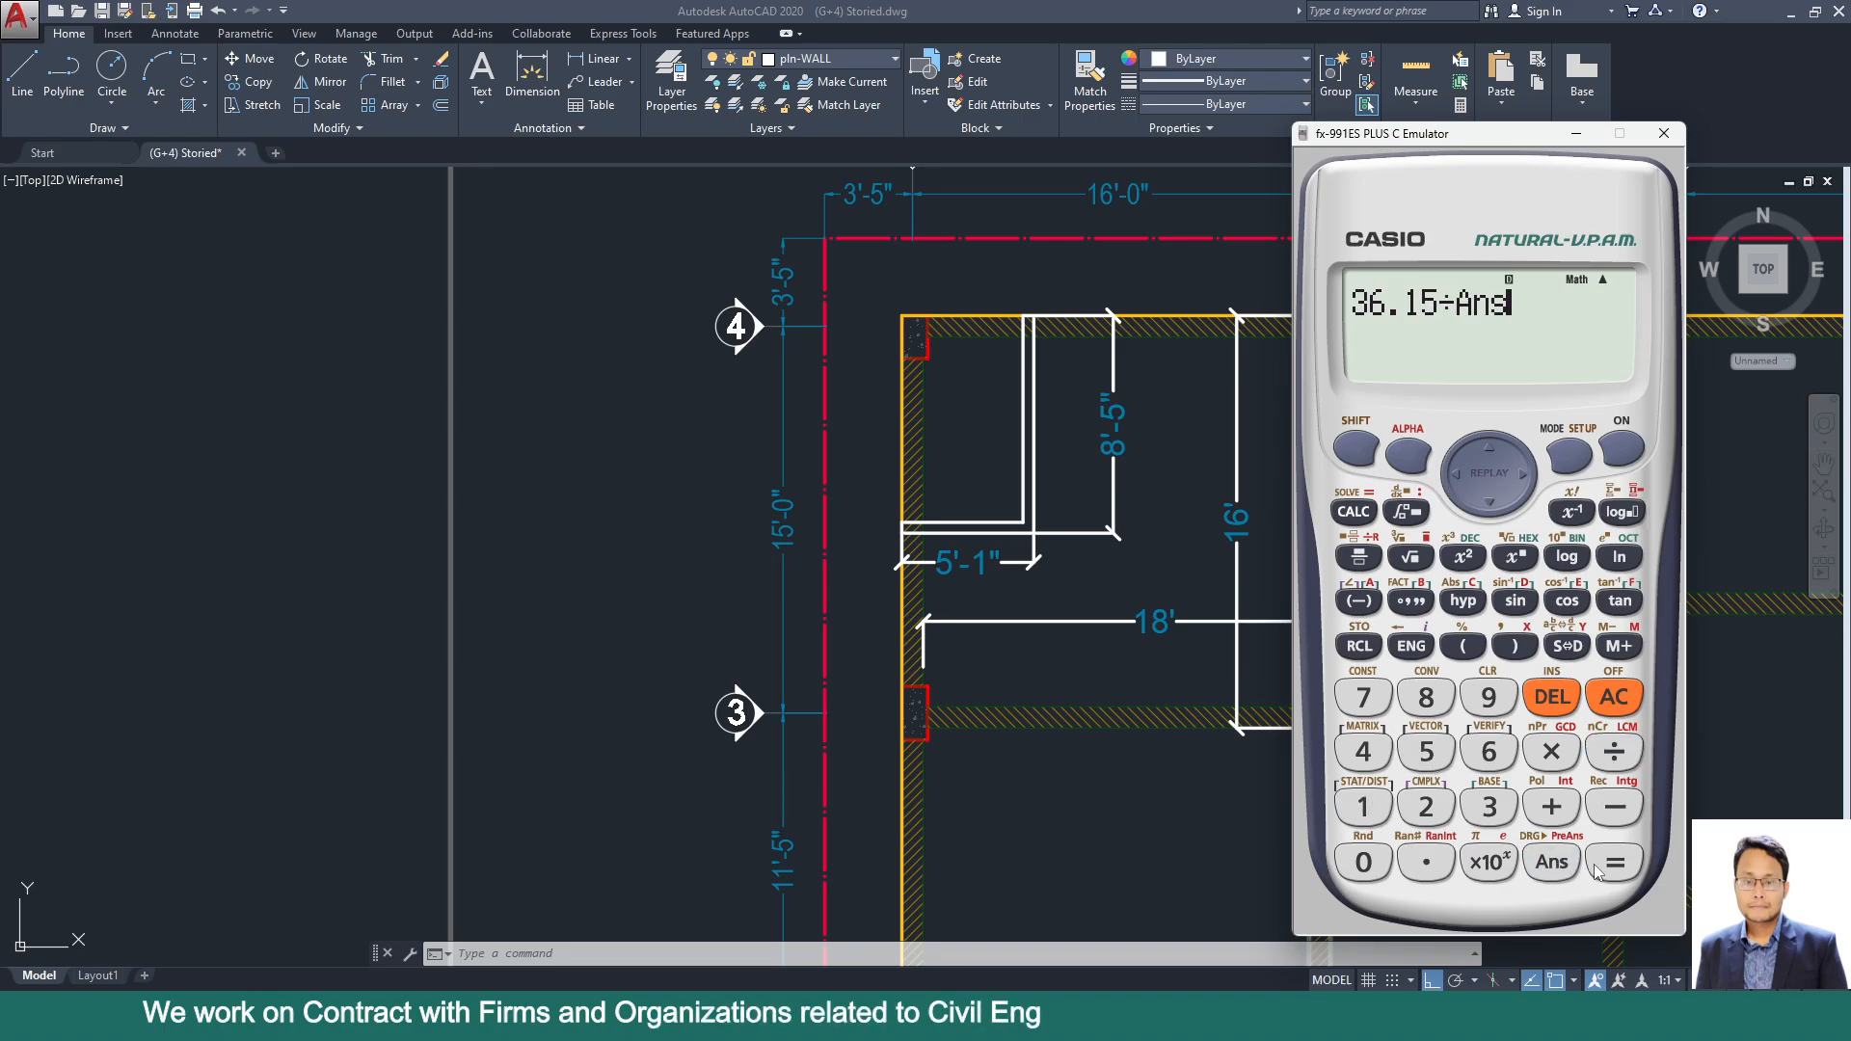
pyautogui.click(1615, 863)
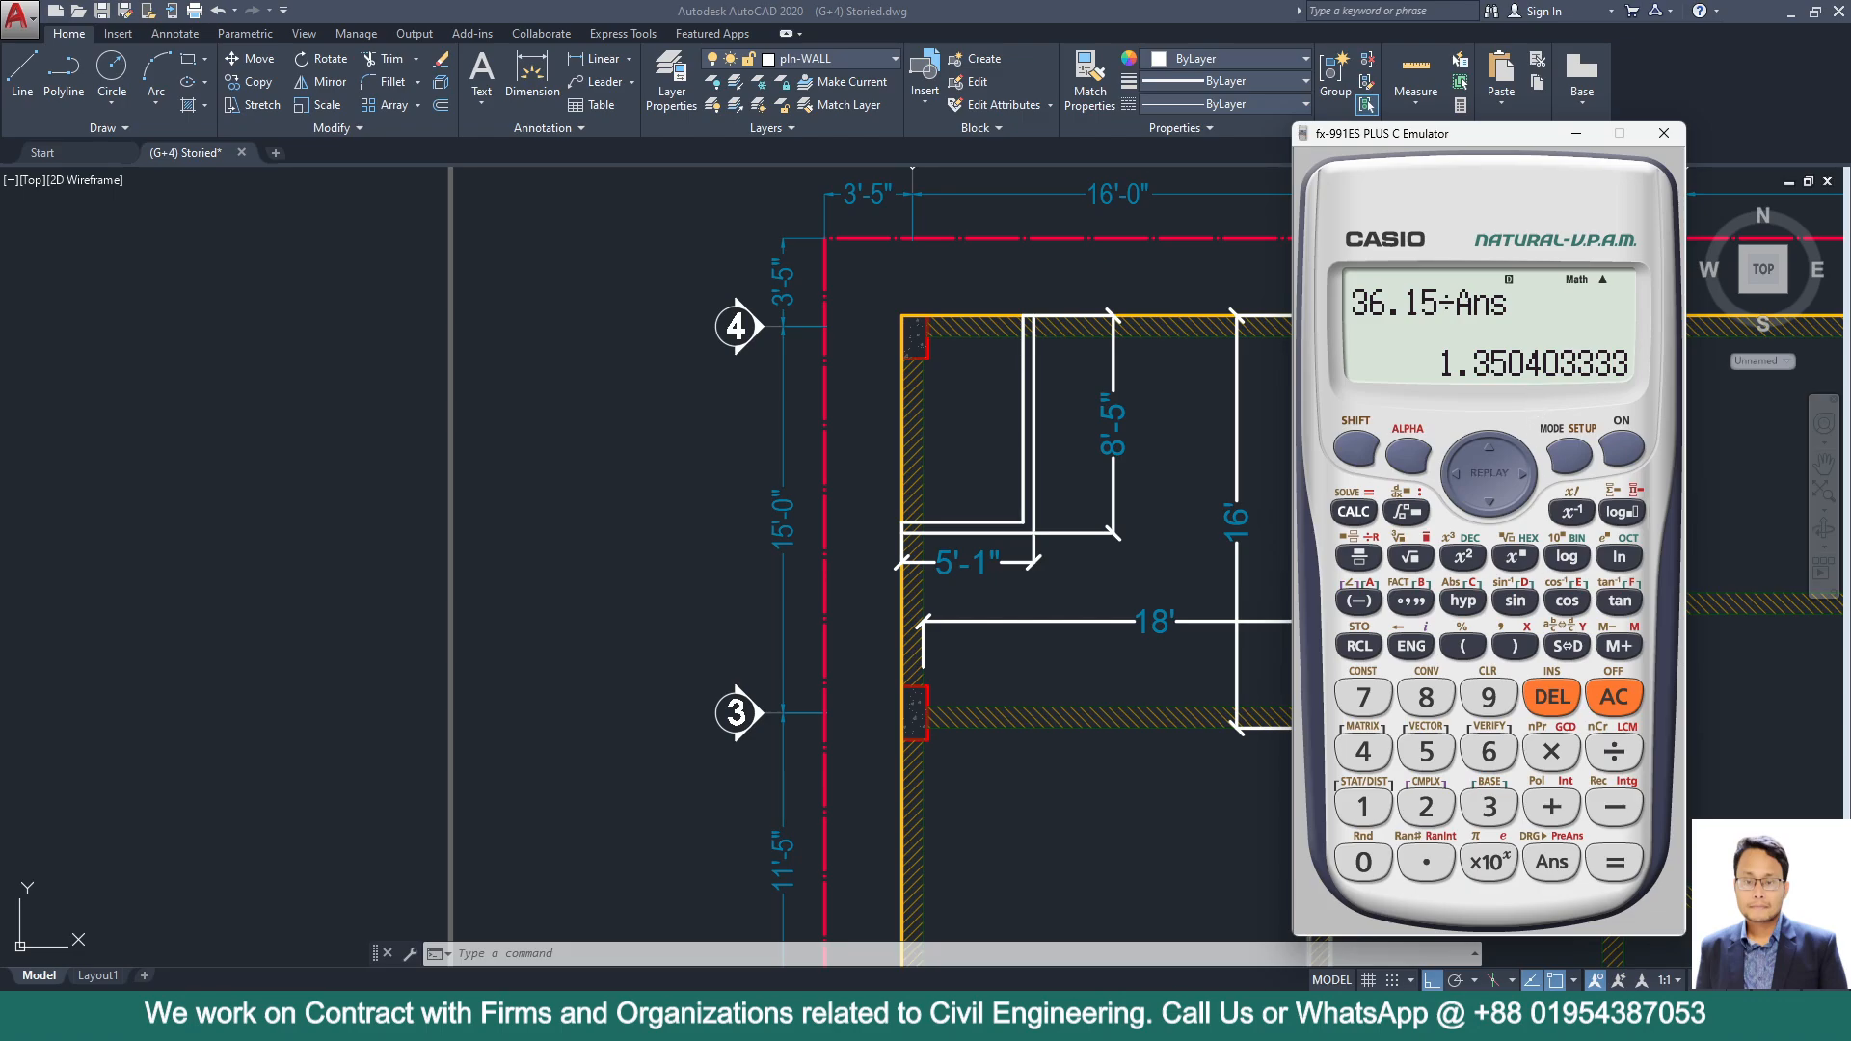
# Switch to the BNBC 2020_AMANAT SIR PDF and examine the brick masonry weights per unit area in Table 6.2.2.
pyautogui.hotkey('alt', 'Tab')
pyautogui.click(347, 11)
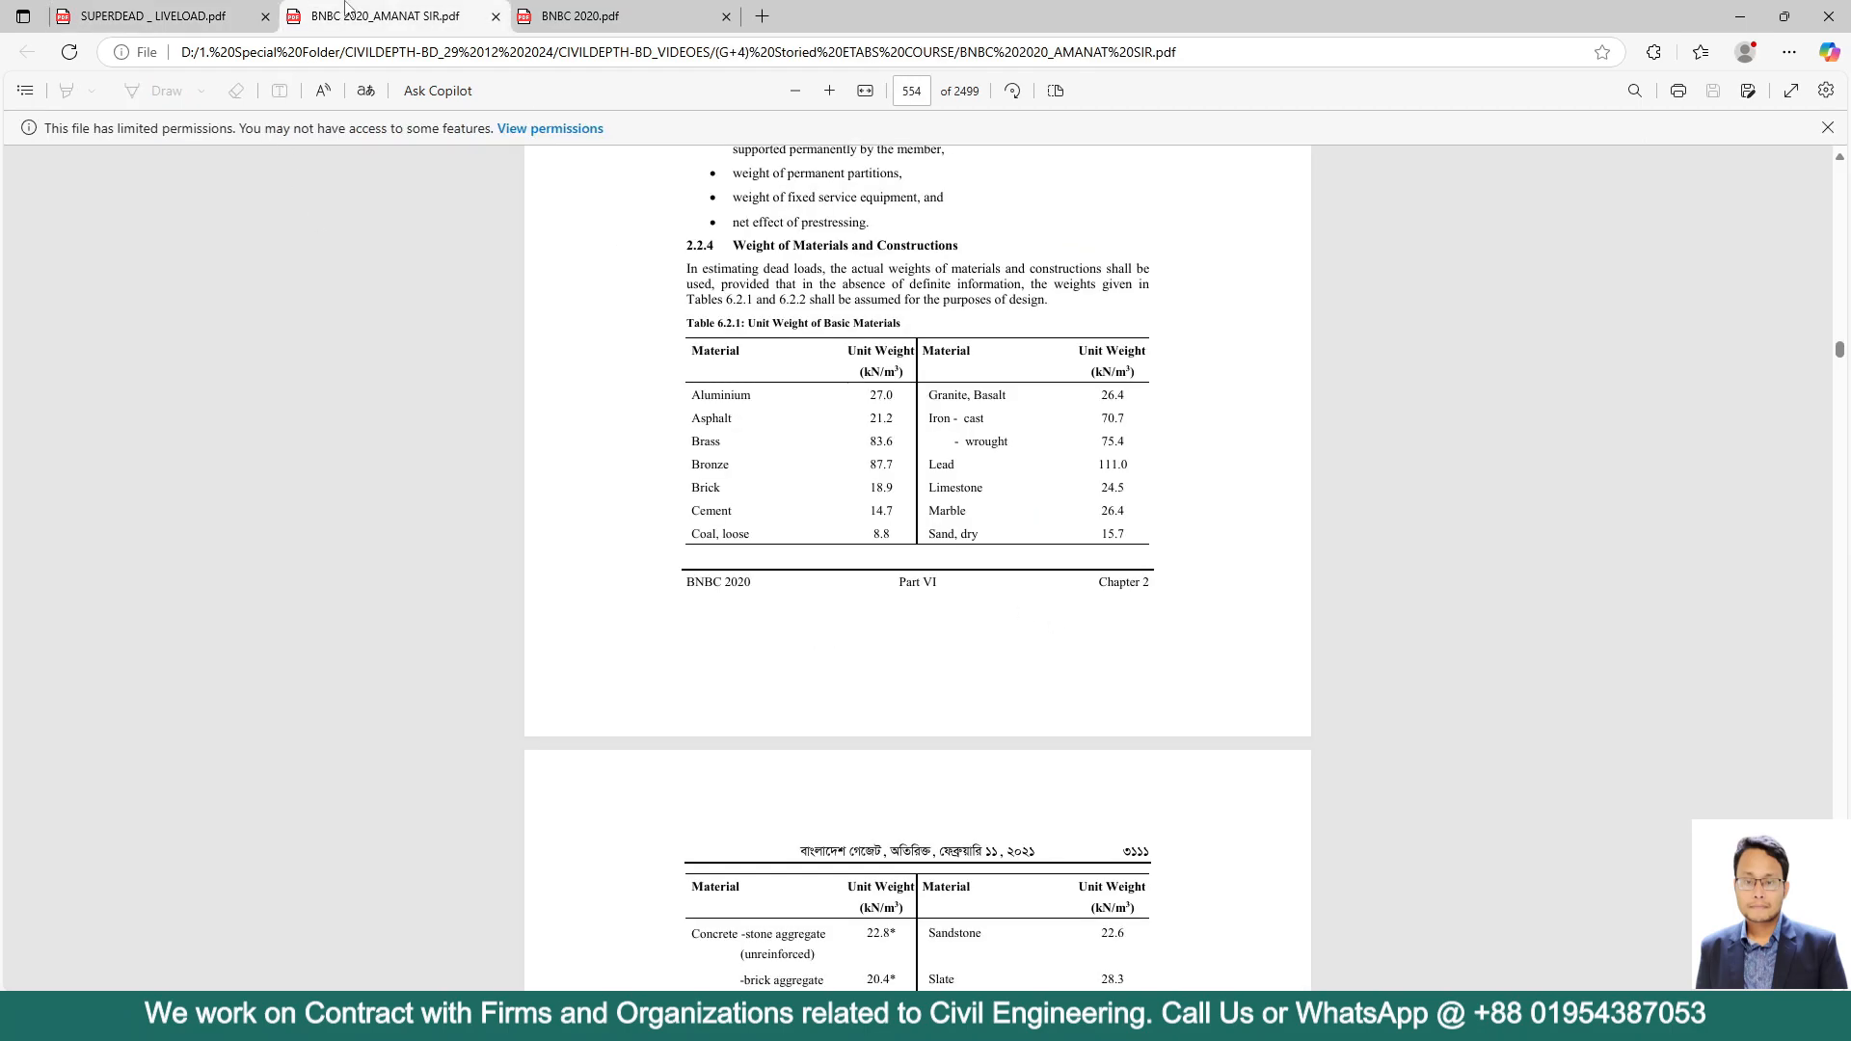
pyautogui.scroll(-10, 1112, 448)
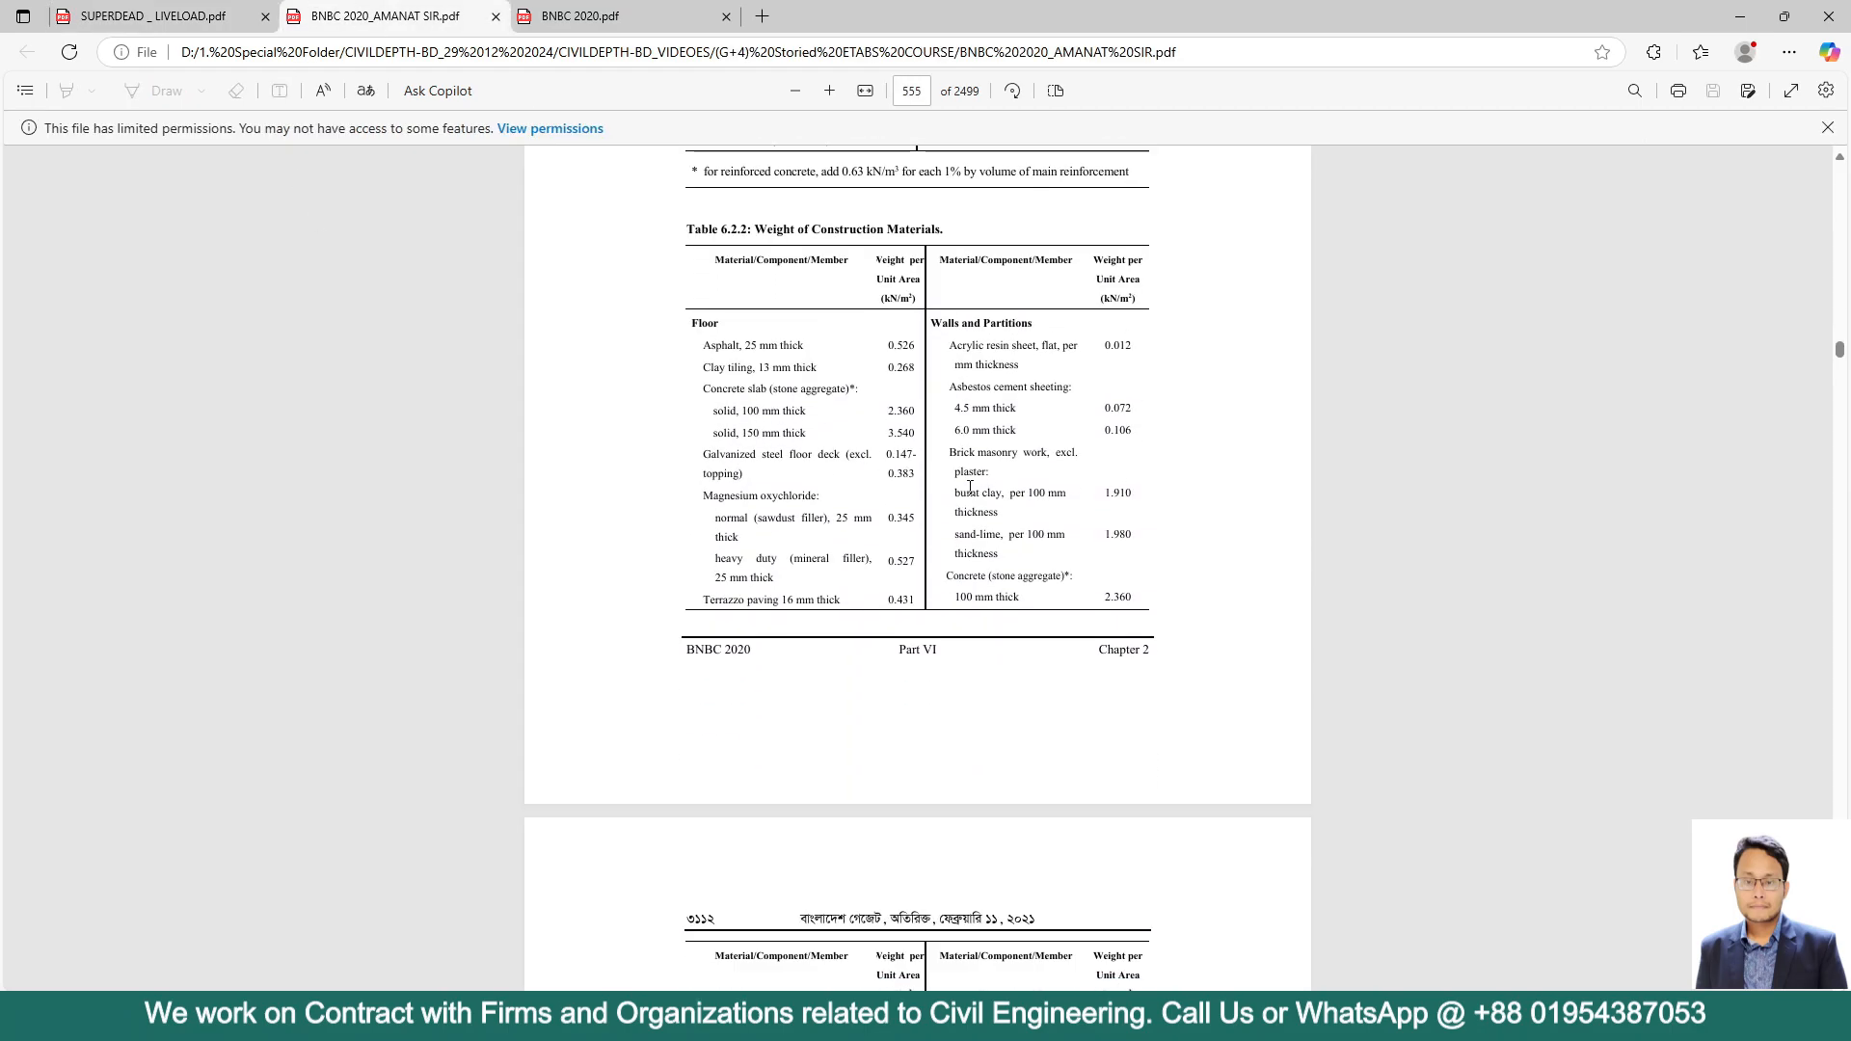
pyautogui.moveTo(981, 453); pyautogui.dragTo(1080, 453)
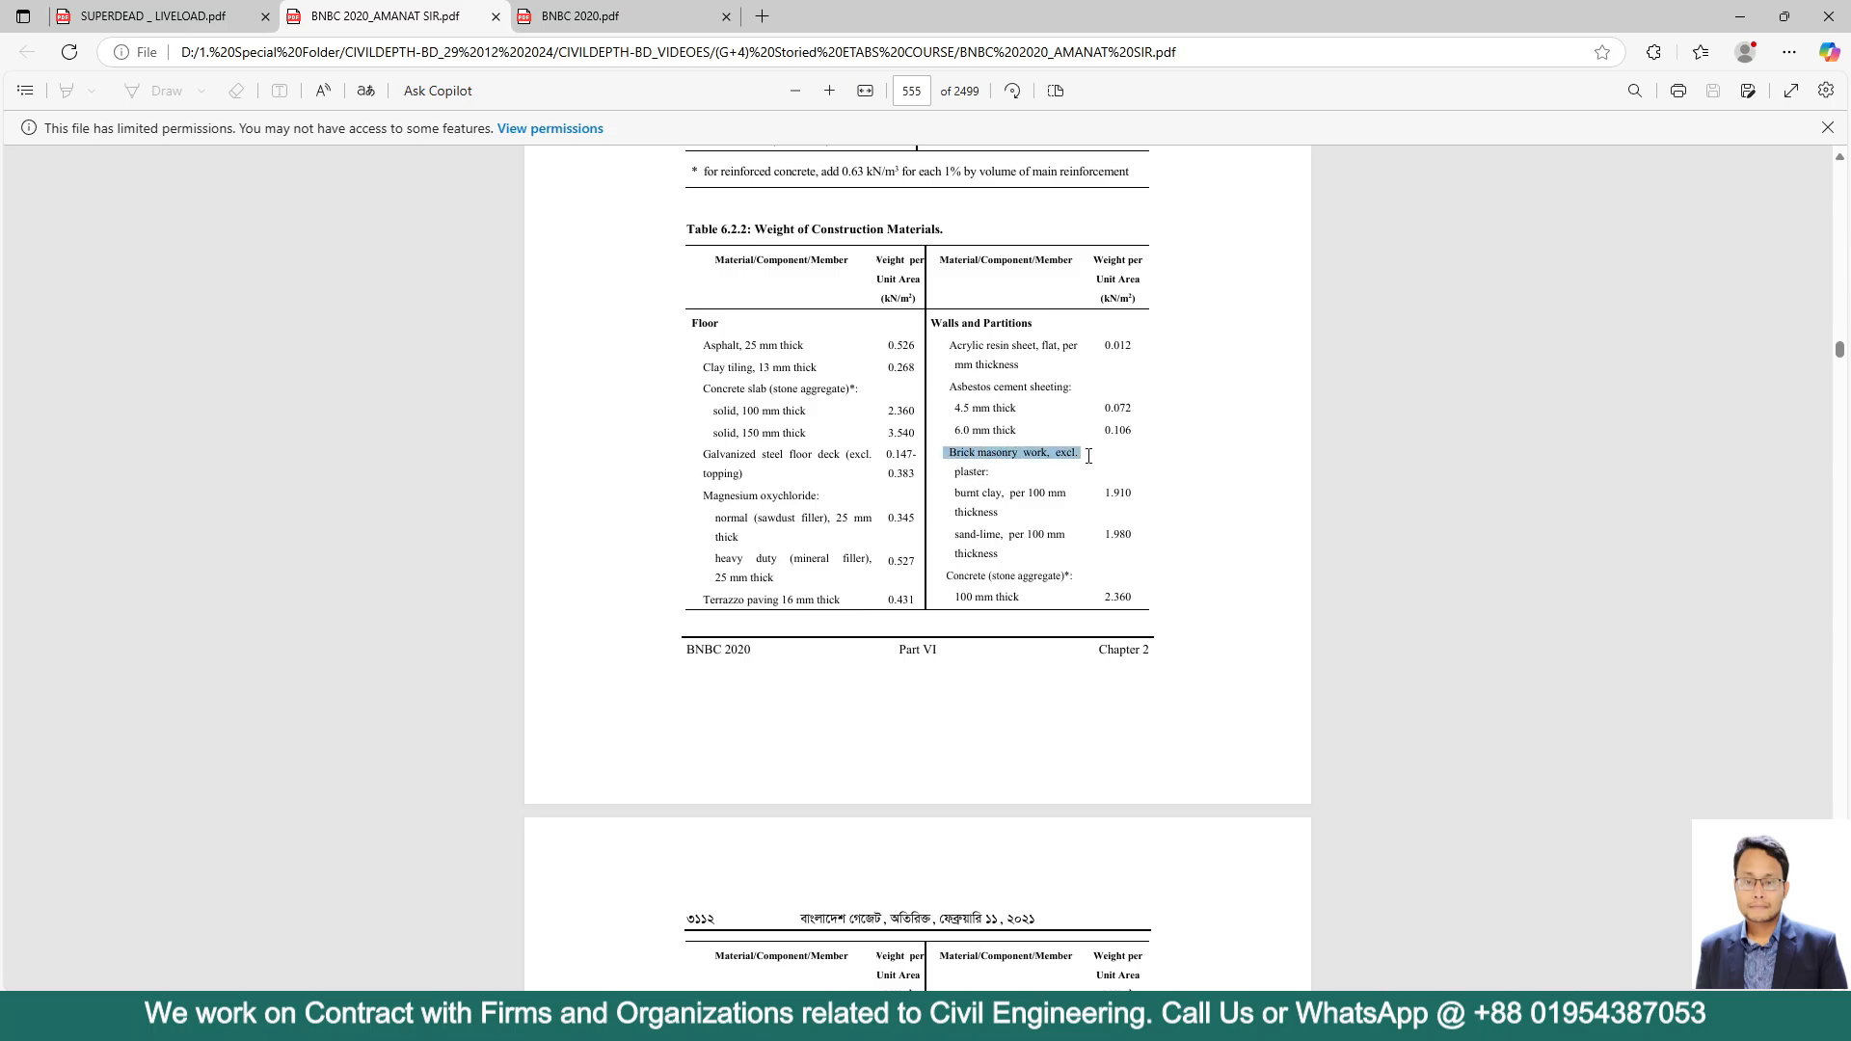
pyautogui.rightClick(1105, 501)
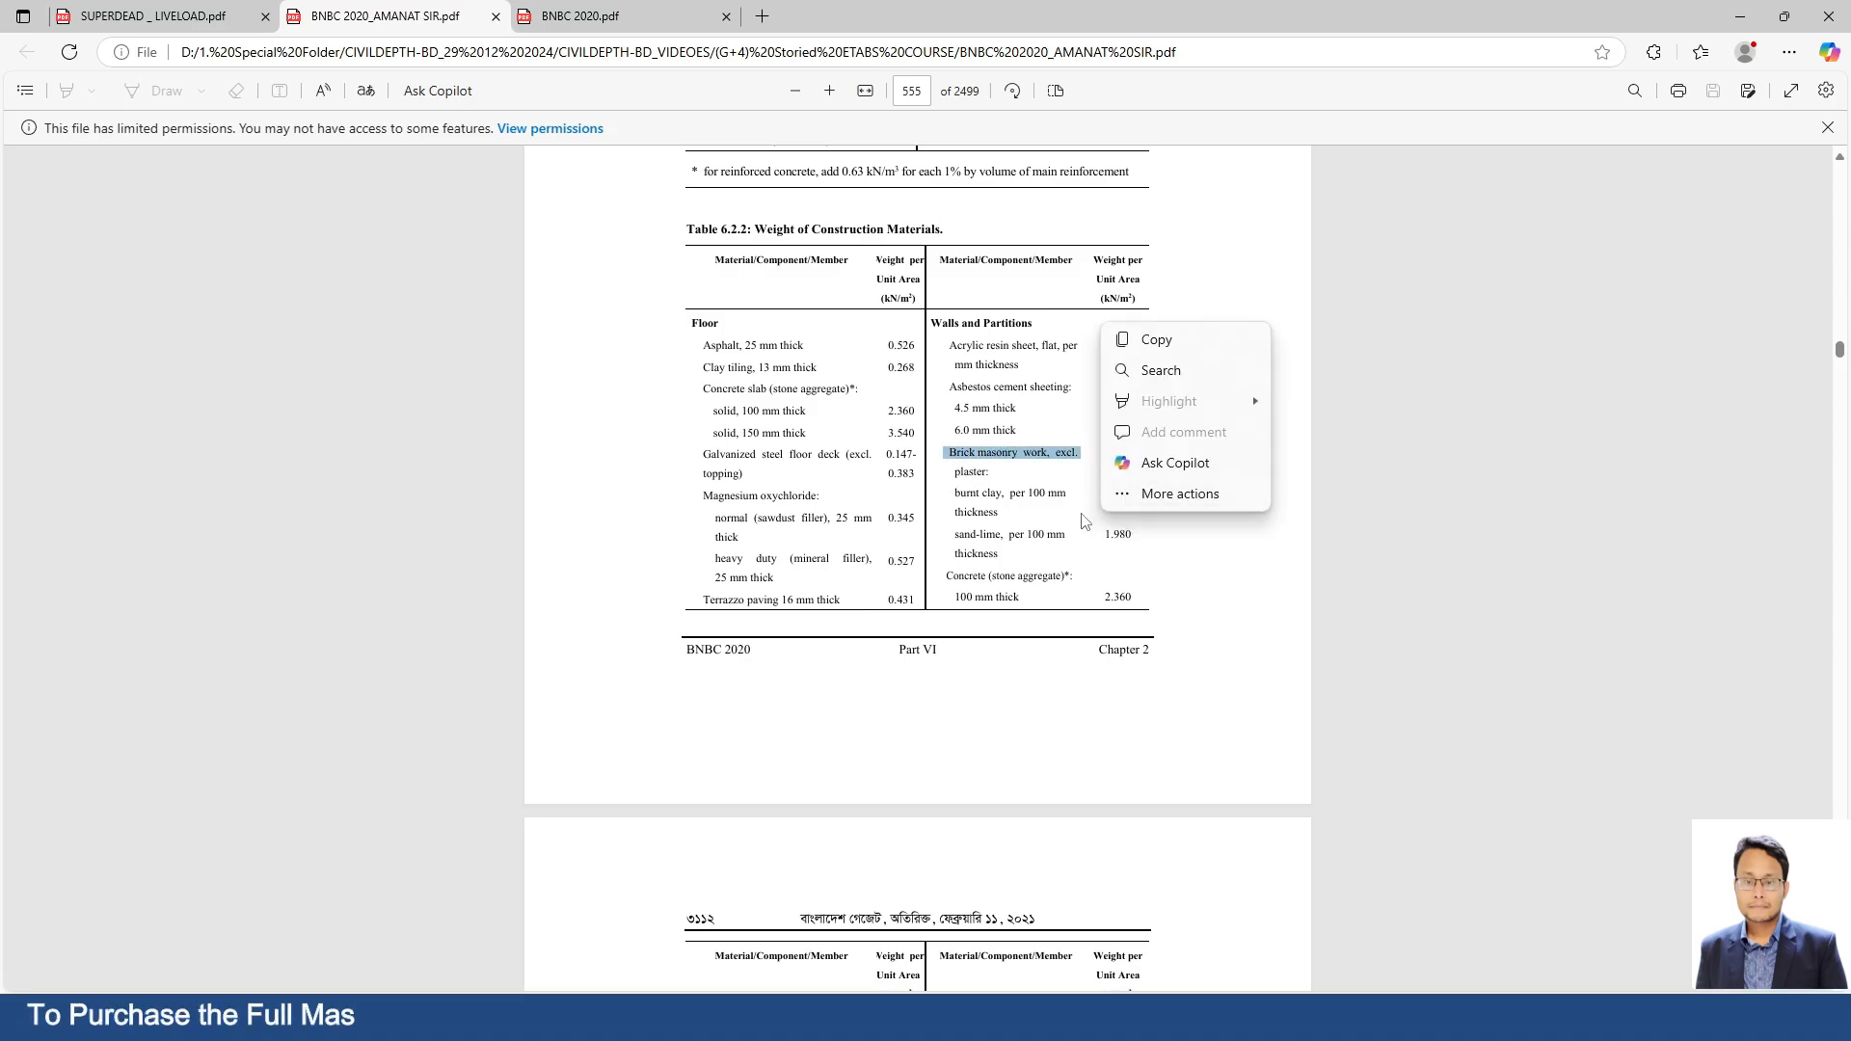
pyautogui.click(1097, 502)
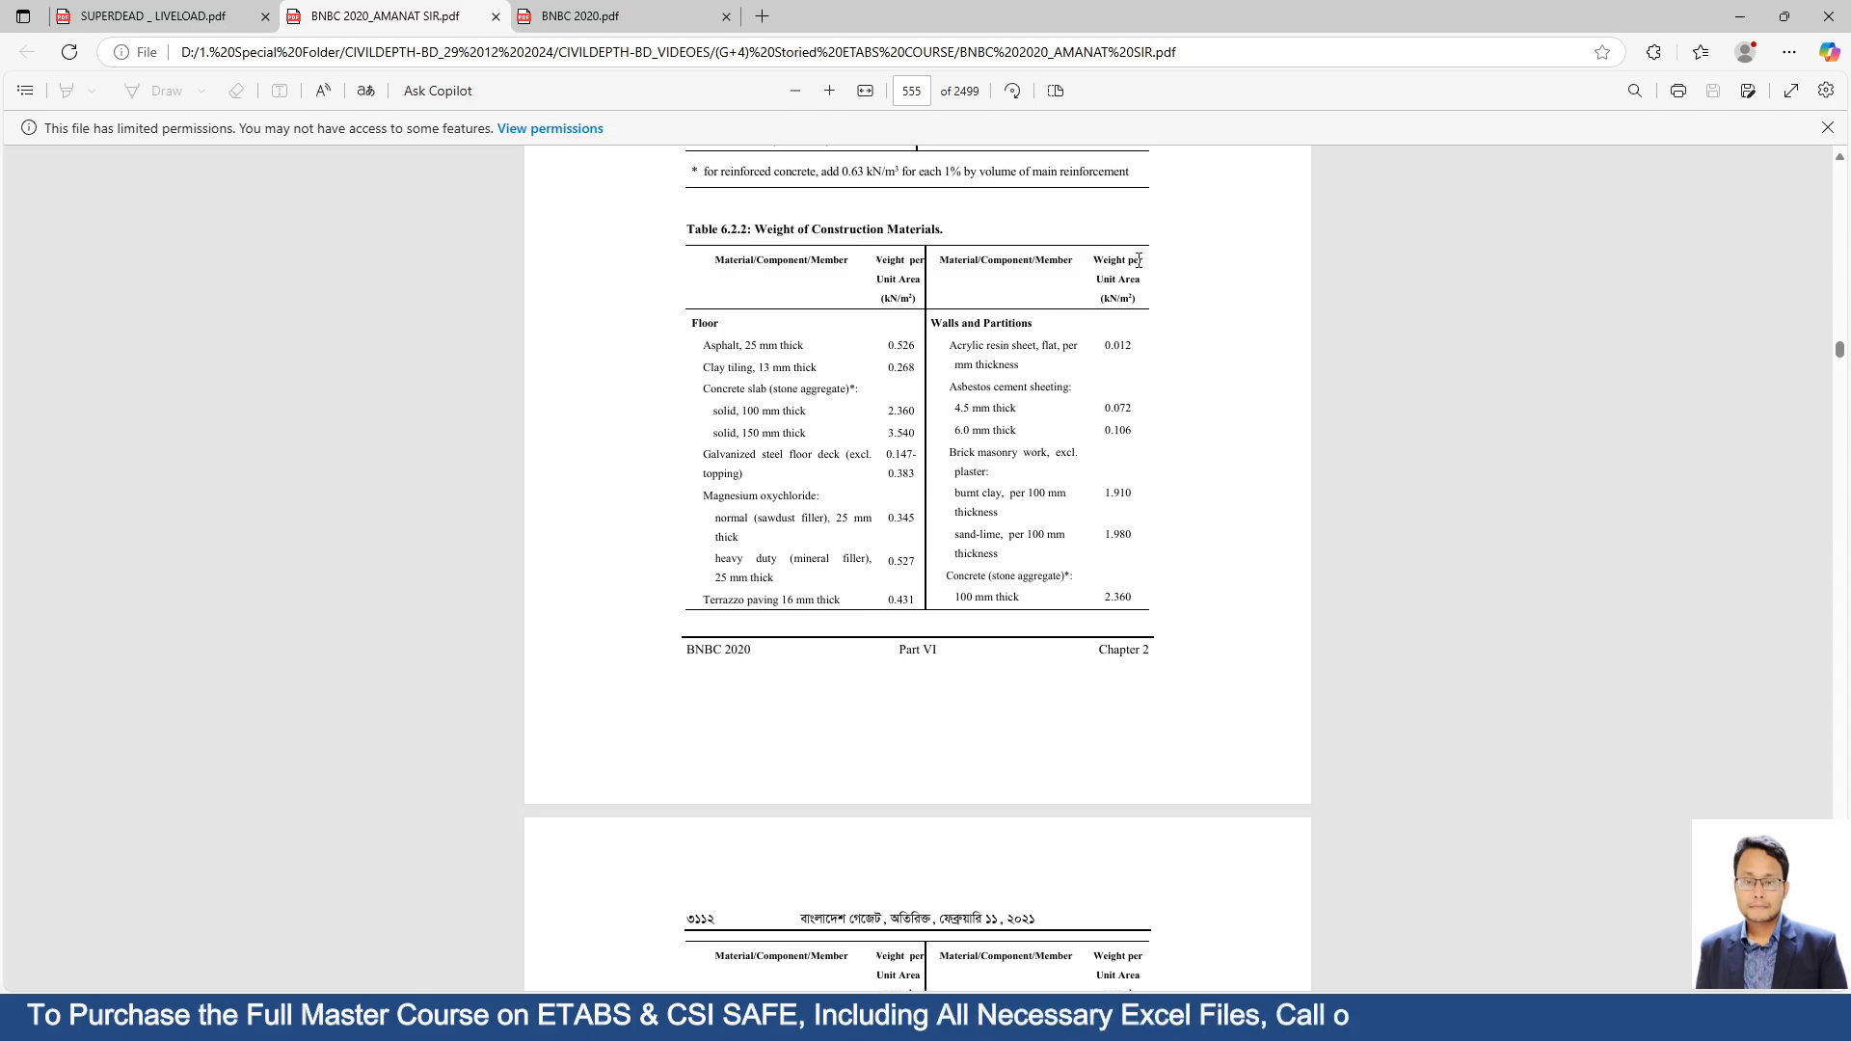
# Examine the burnt clay brick masonry and cement plaster weights per unit area in the BNBC table of construction materials.
pyautogui.doubleClick(1116, 492)
pyautogui.scroll(-3, 1099, 535)
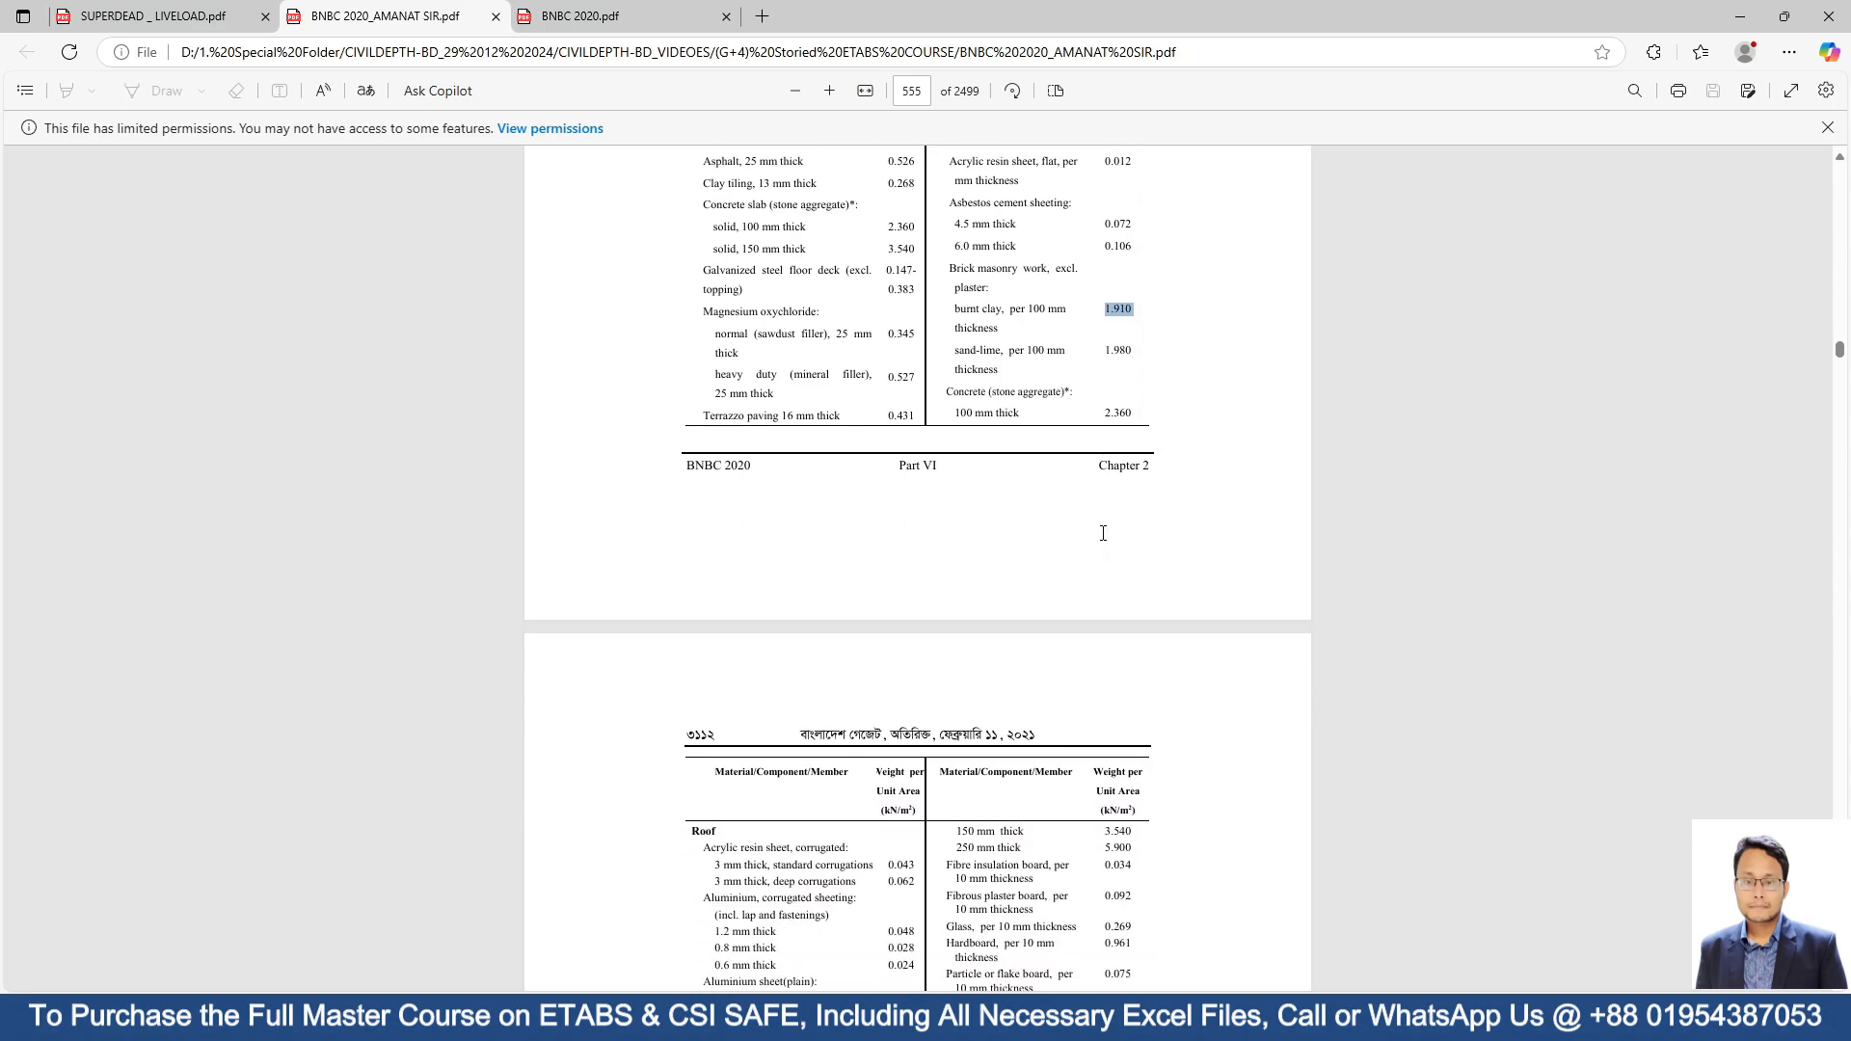
pyautogui.scroll(-4, 1084, 644)
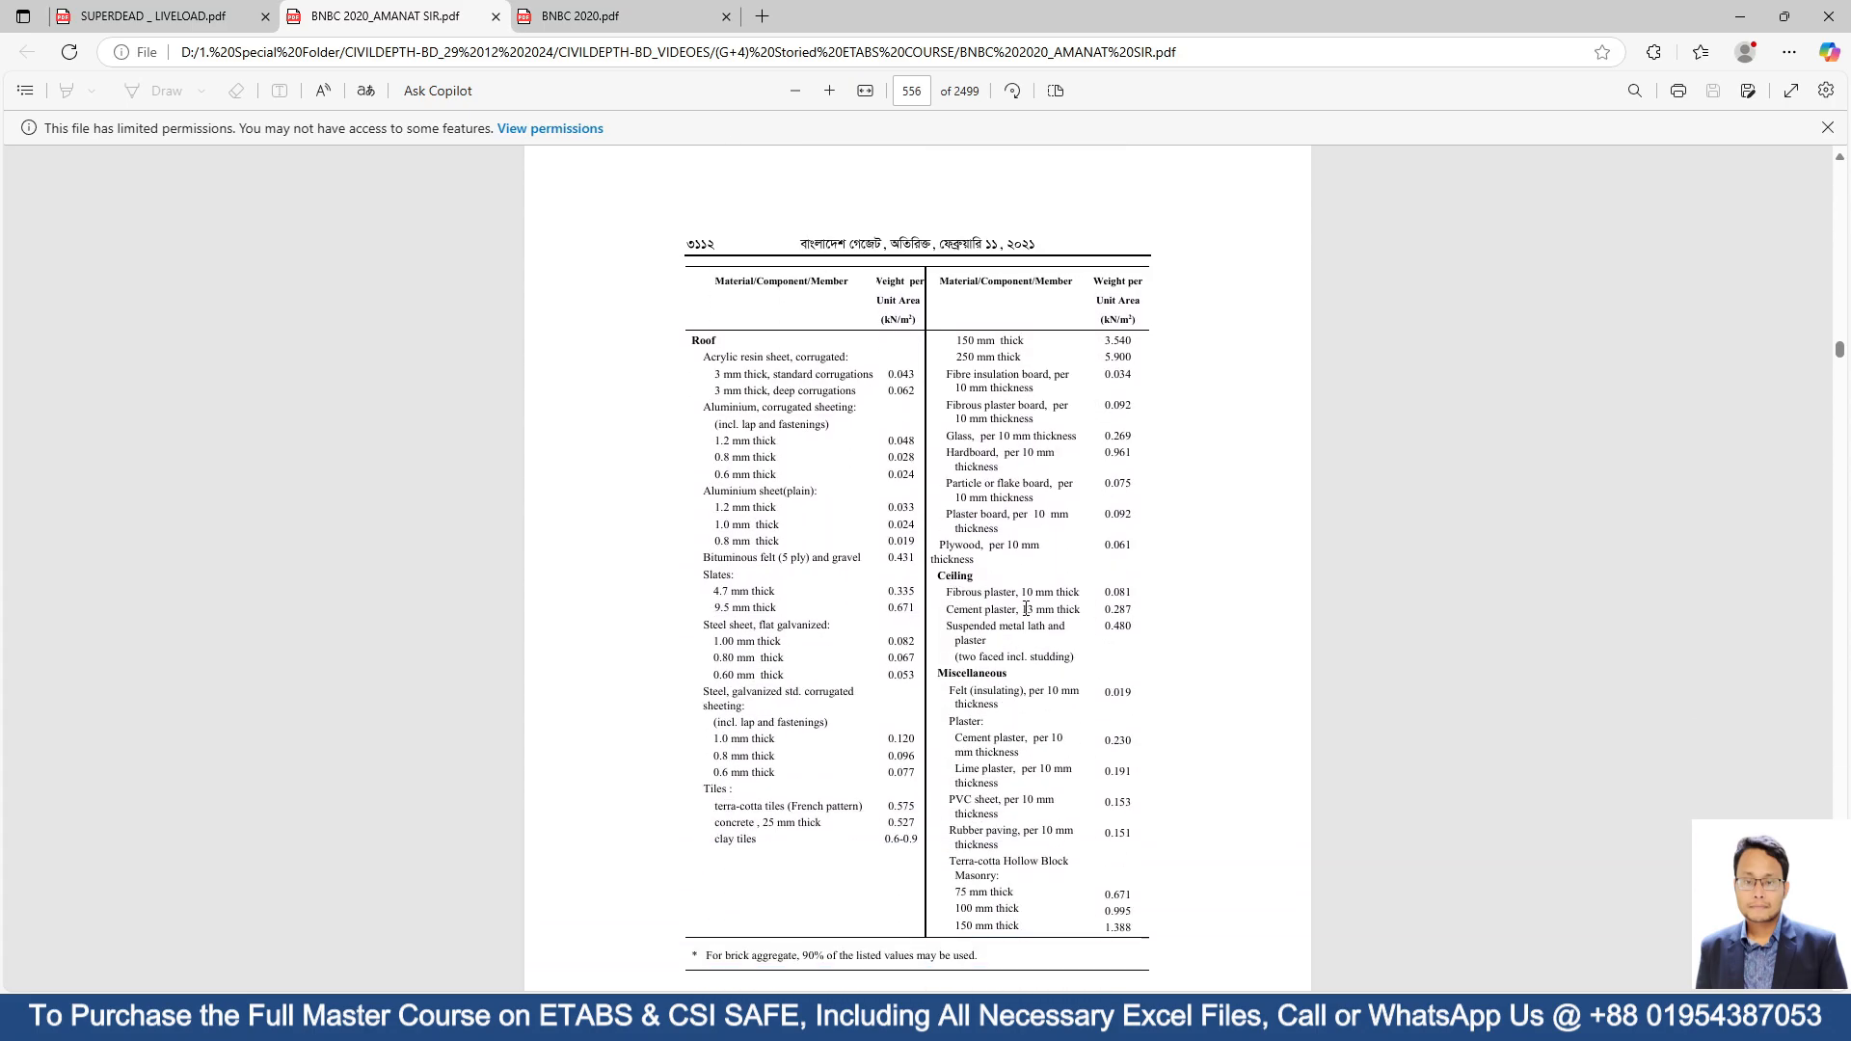
pyautogui.scroll(-2, 1027, 609)
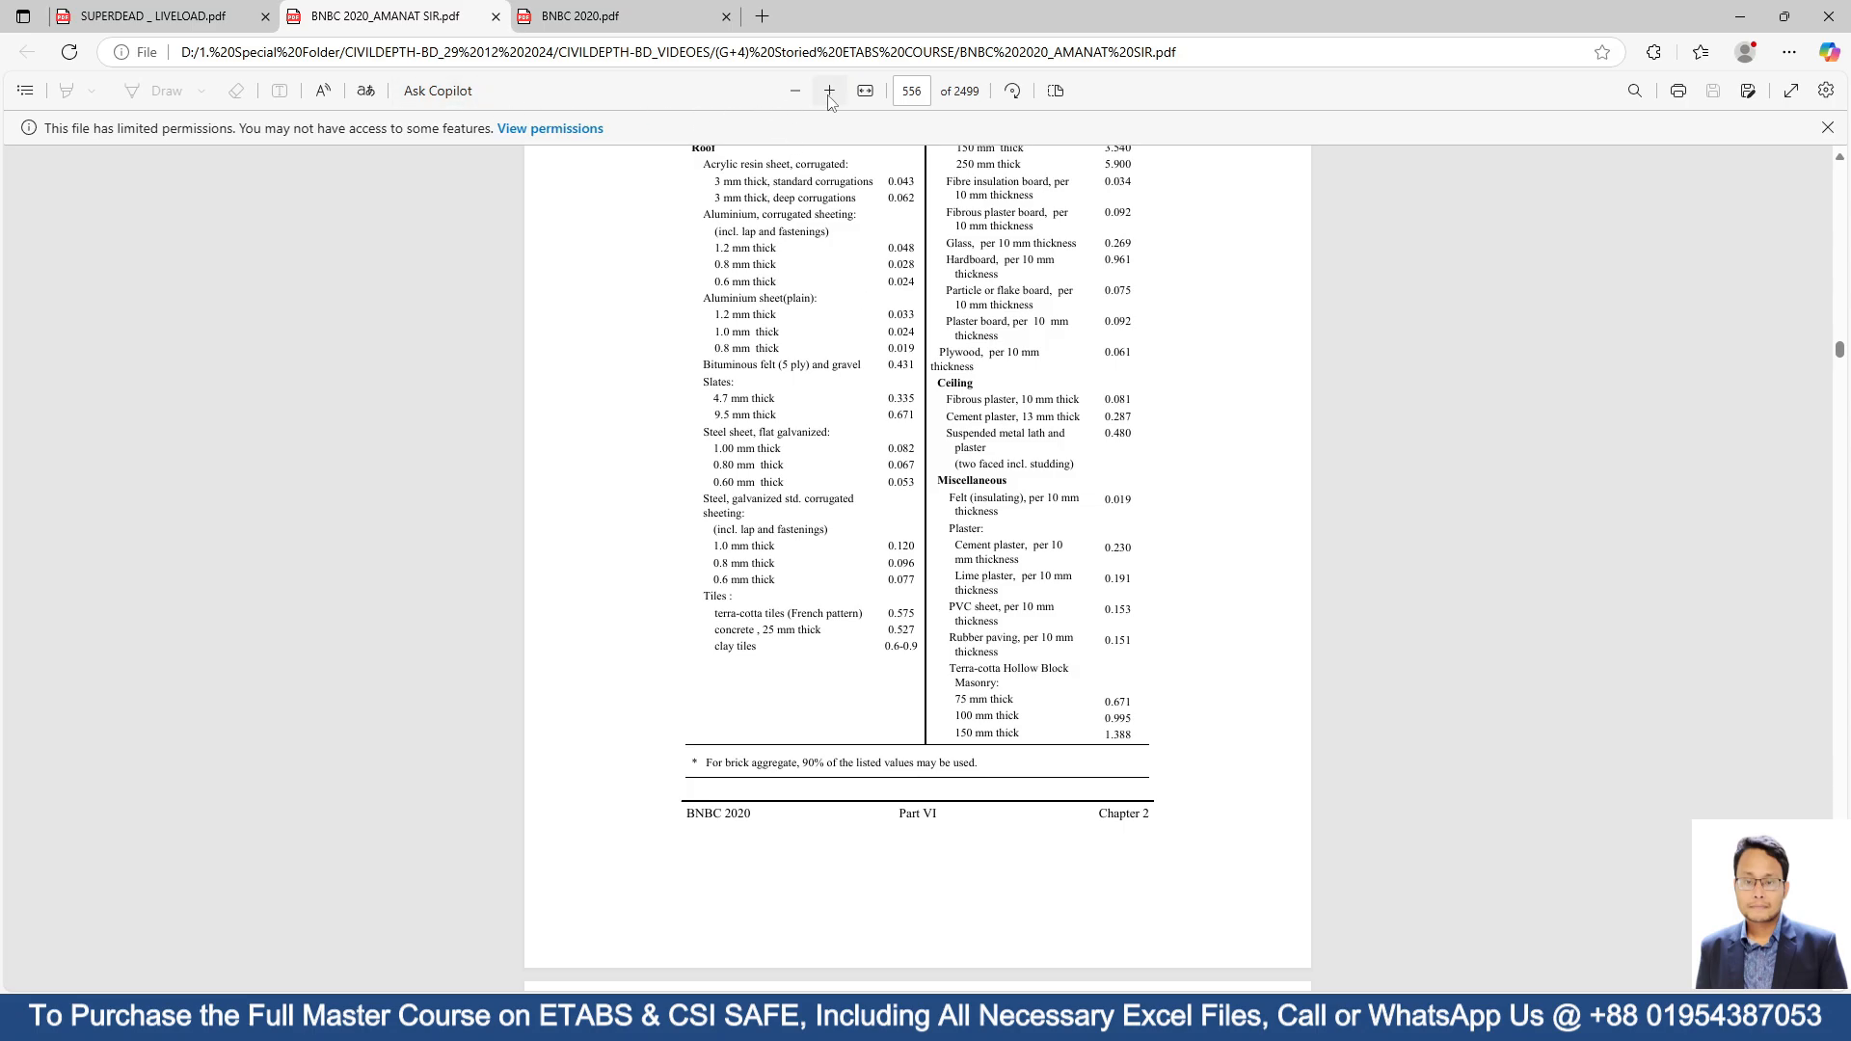
pyautogui.click(829, 91)
pyautogui.scroll(-2, 1119, 439)
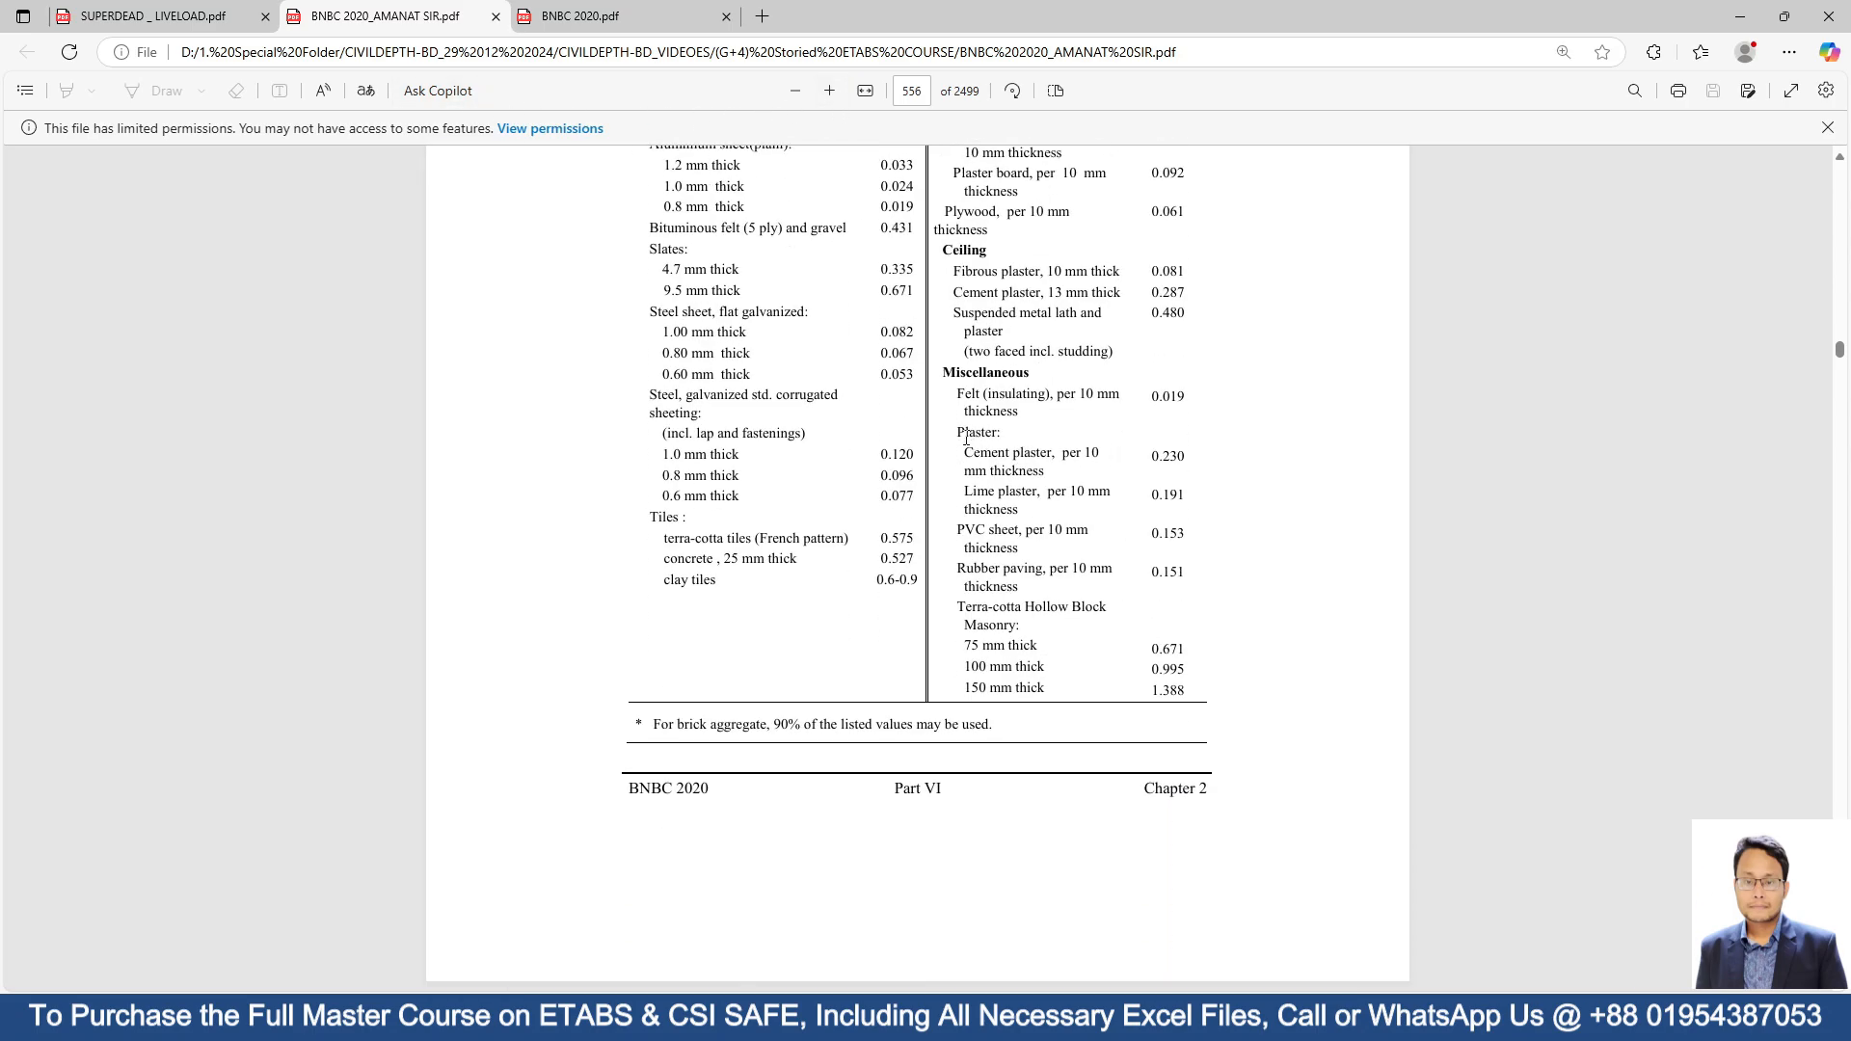
pyautogui.moveTo(1037, 428); pyautogui.dragTo(1058, 461)
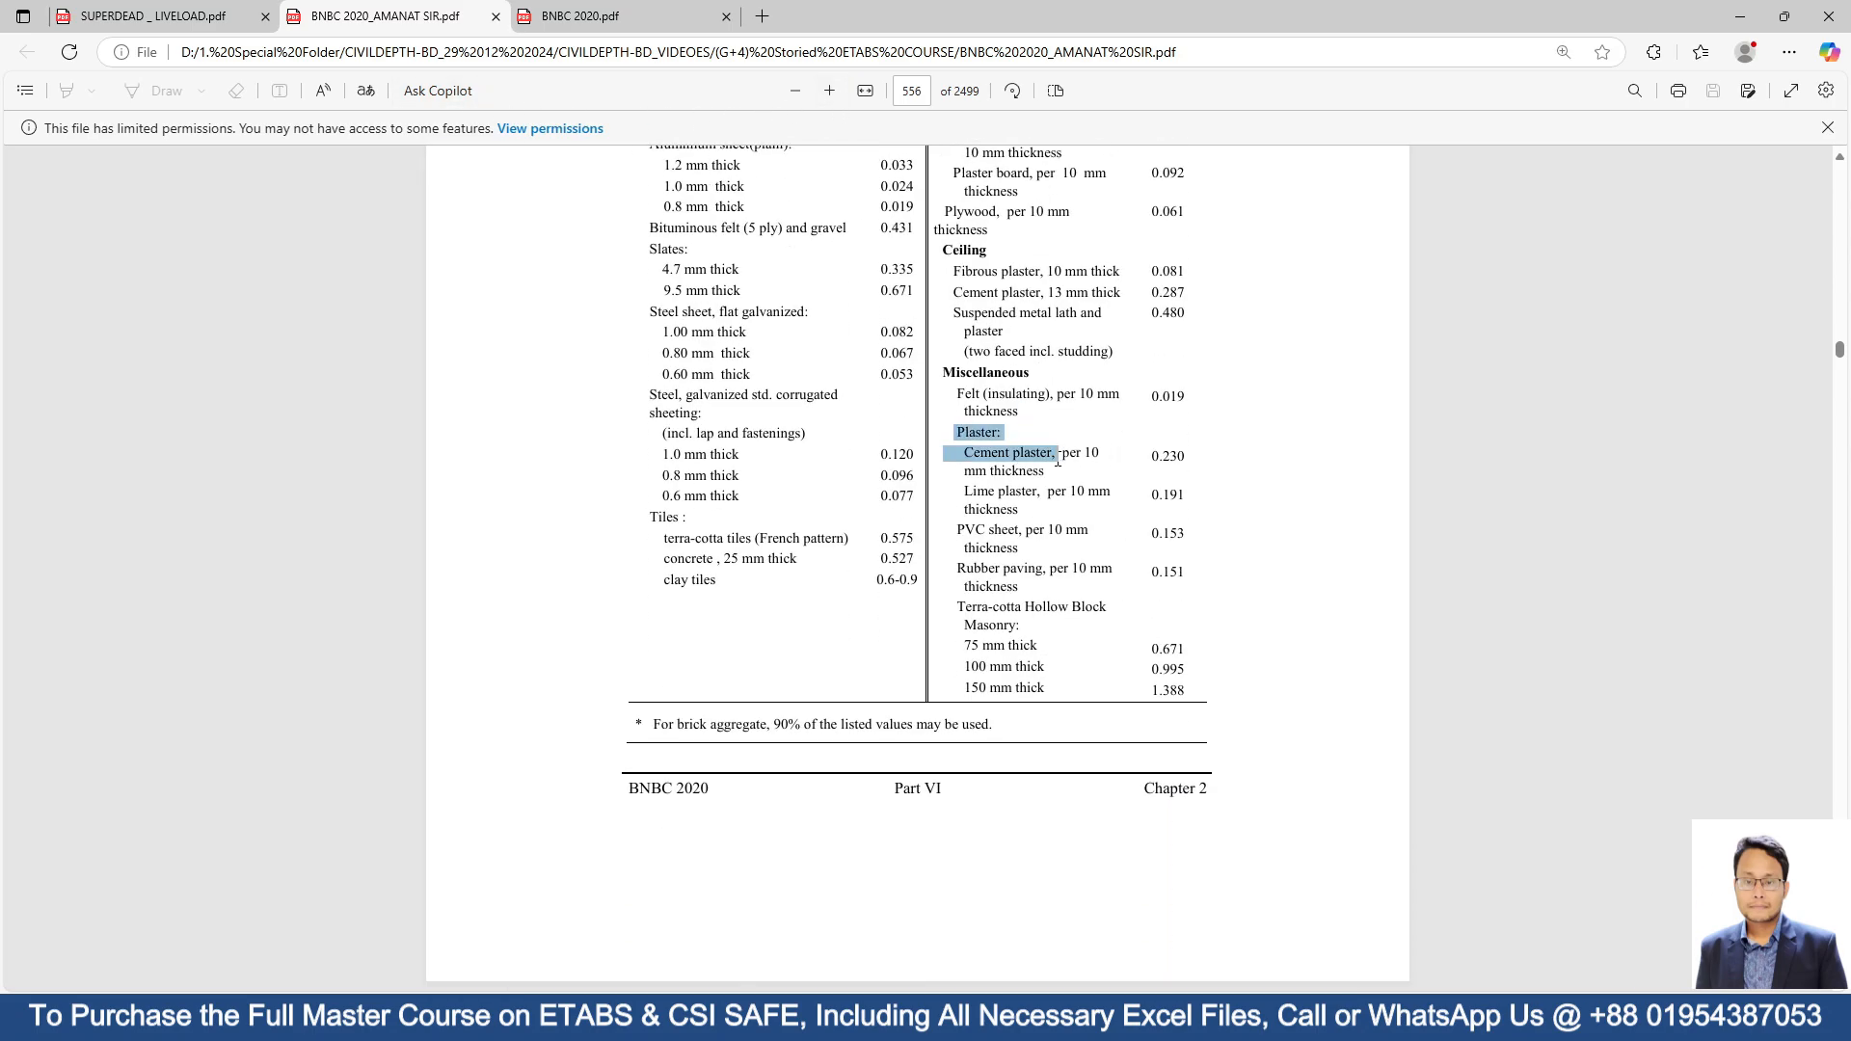
pyautogui.rightClick(1113, 466)
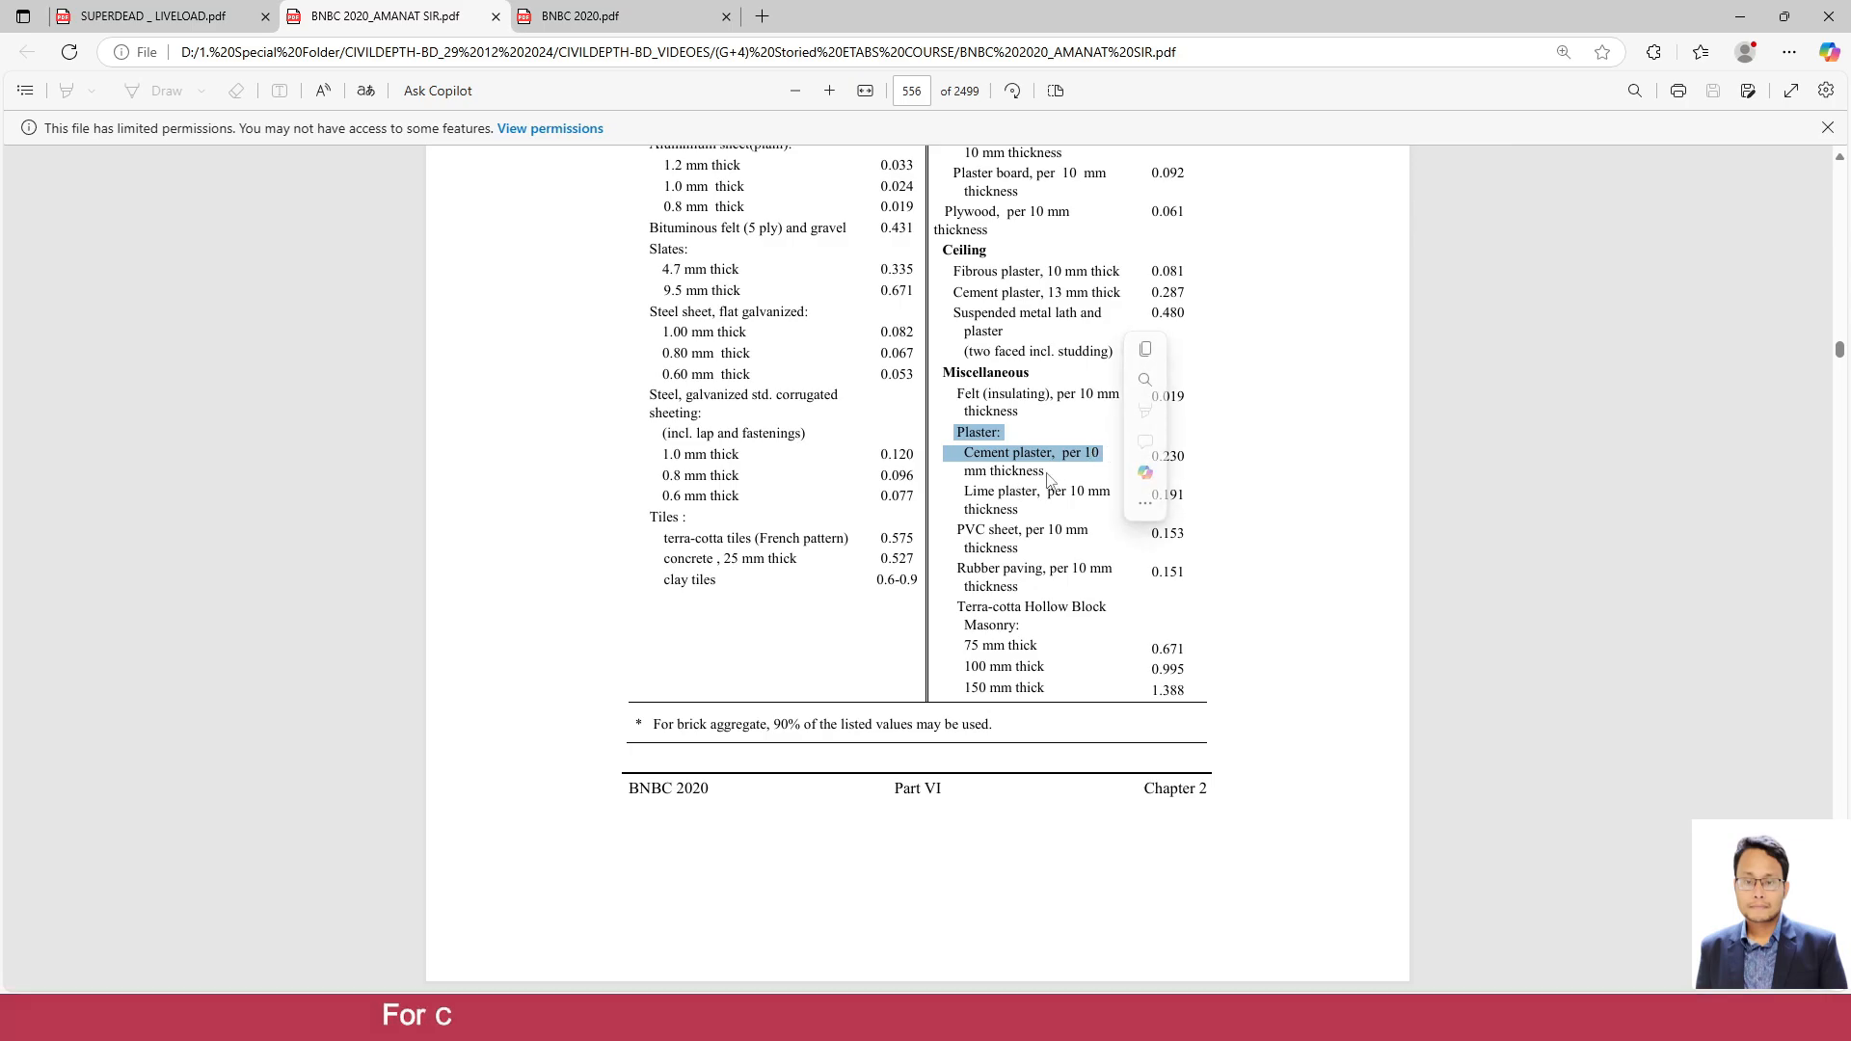
pyautogui.click(1223, 472)
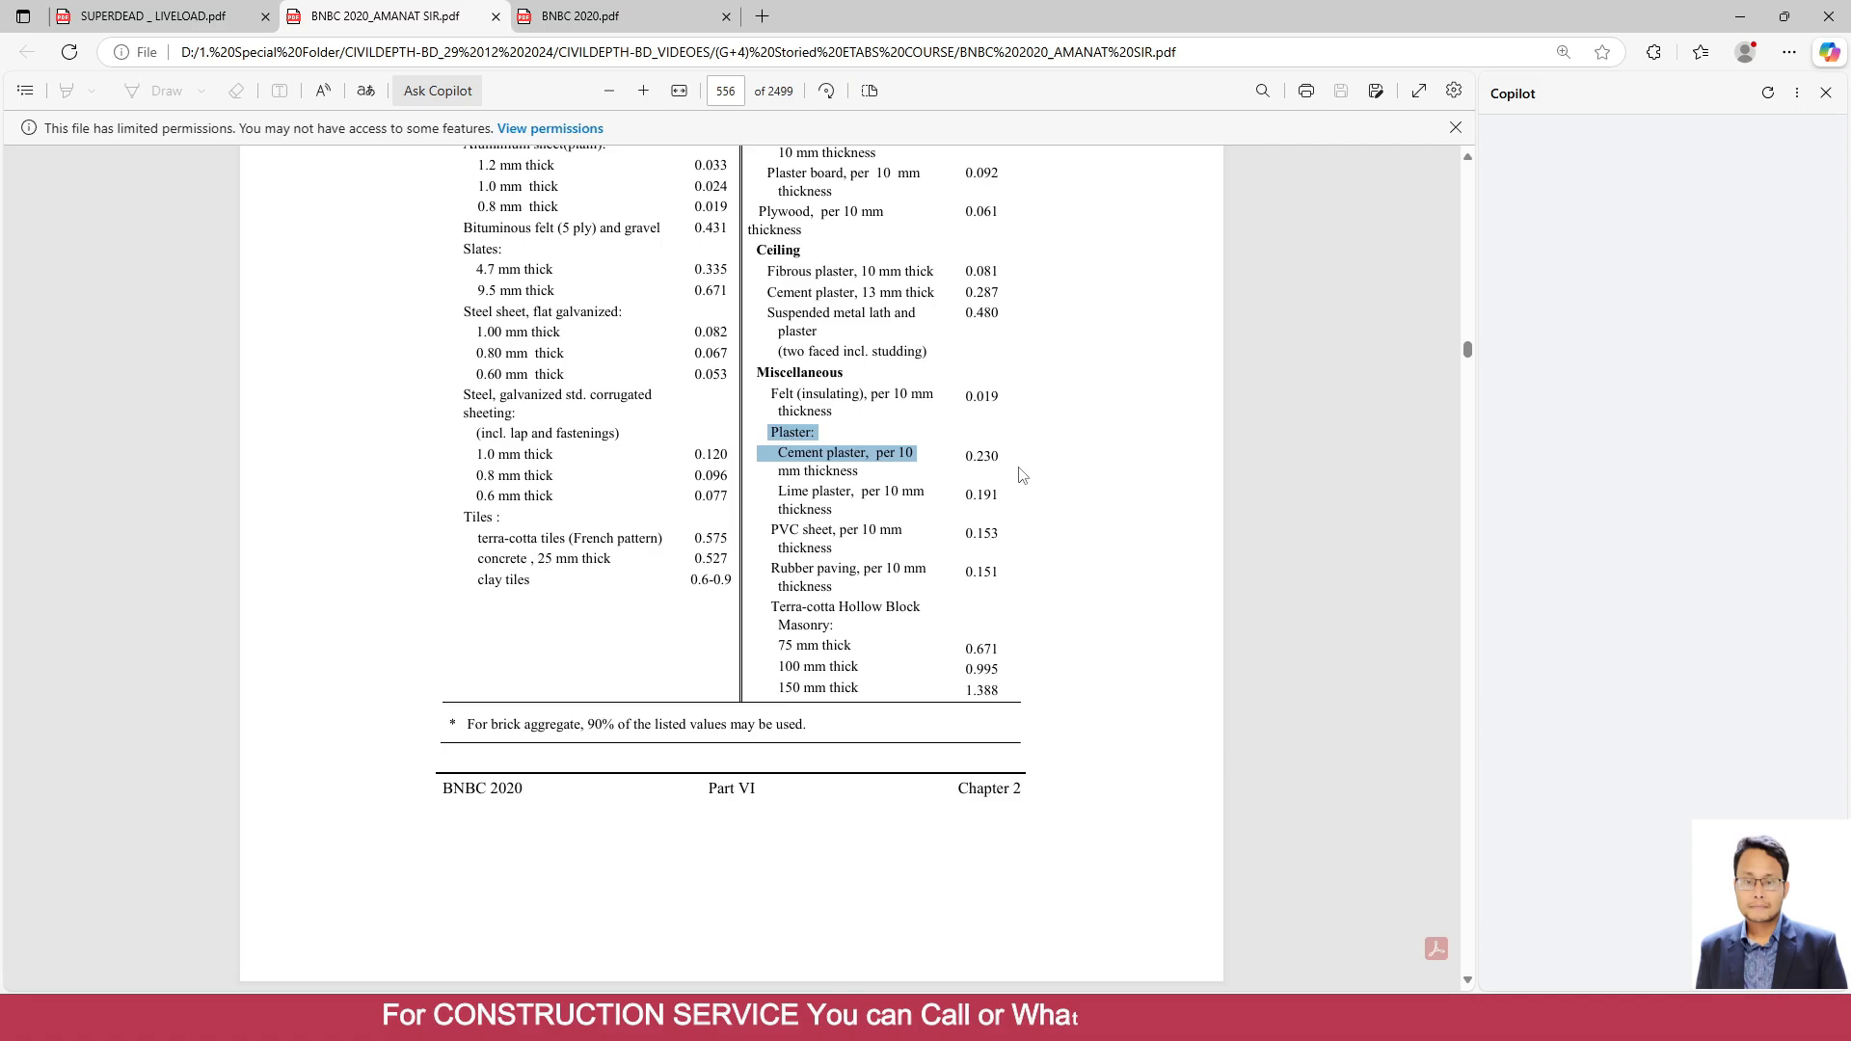
pyautogui.scroll(5, 1022, 475)
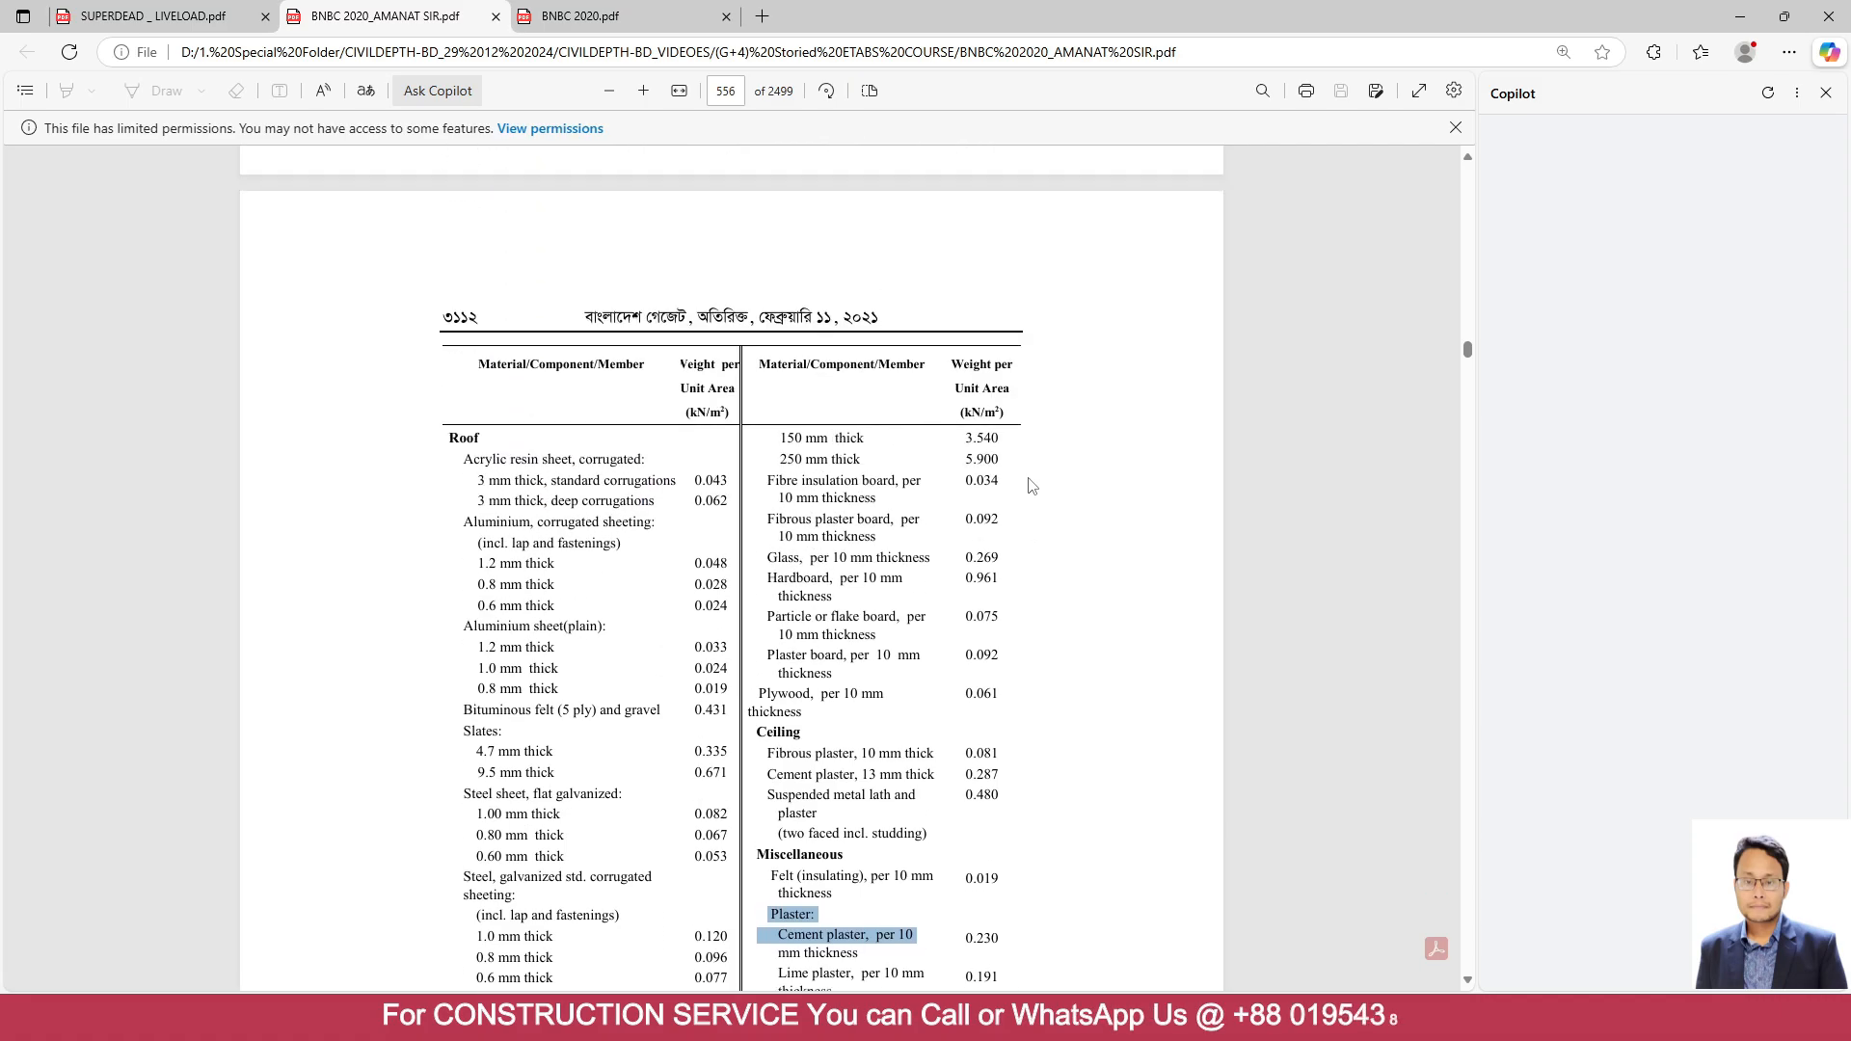
# Switch to the Casio calculator emulator, clear it and start a sum with the burnt clay brick weight of 1.91.
pyautogui.hotkey('alt', 'Tab')
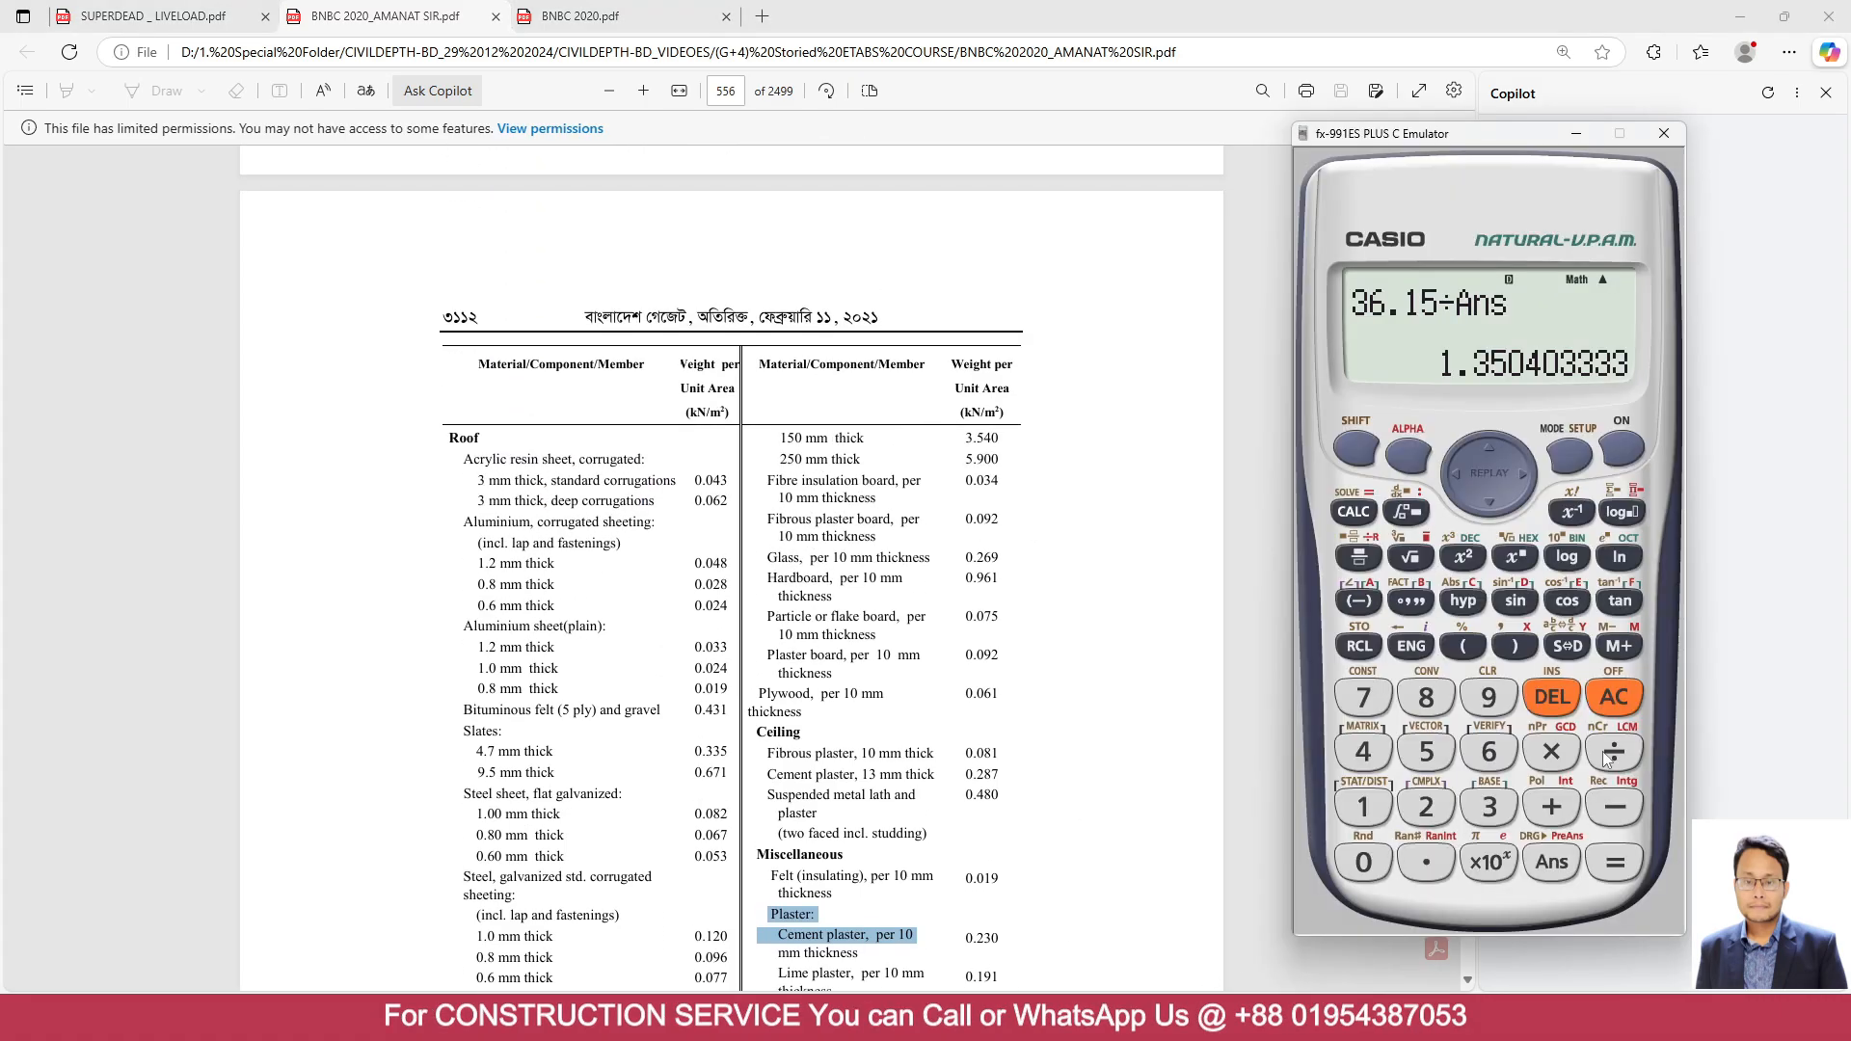
pyautogui.click(1614, 698)
pyautogui.click(1363, 815)
pyautogui.click(1426, 862)
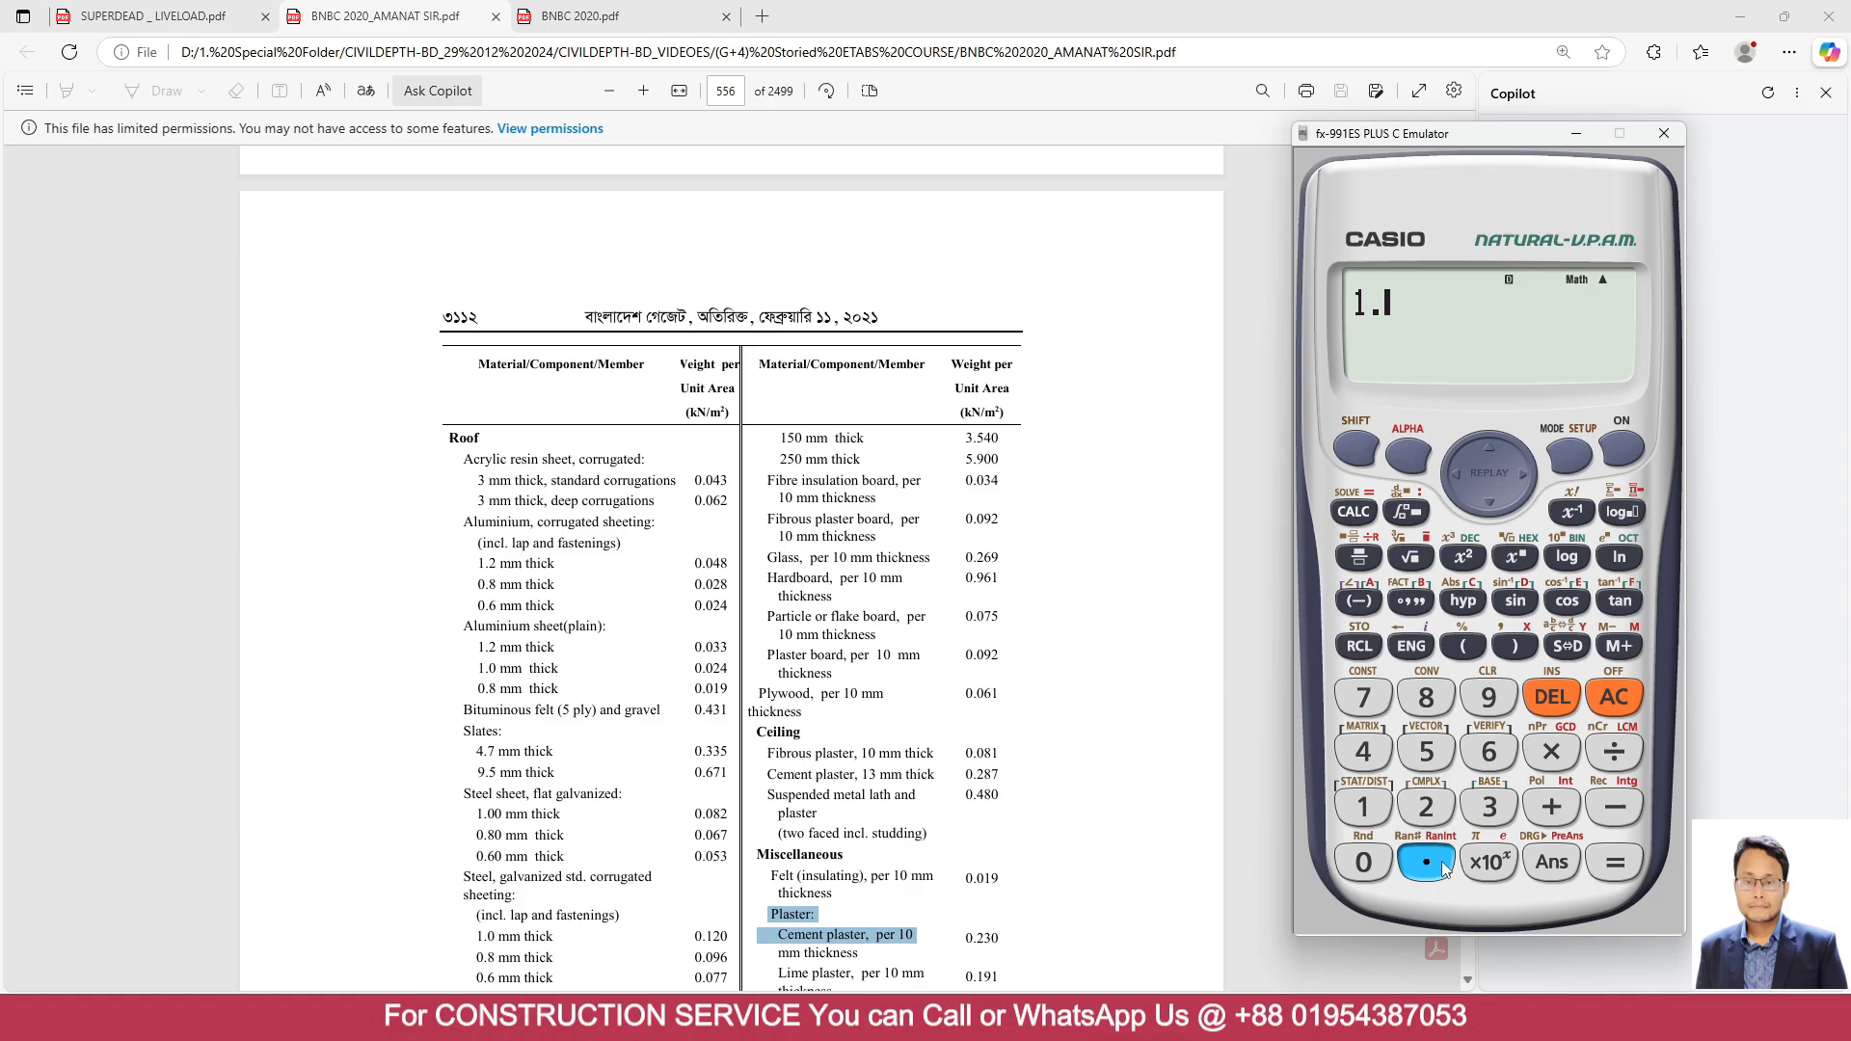
pyautogui.click(1489, 698)
pyautogui.scroll(5, 1001, 677)
pyautogui.scroll(2, 1001, 677)
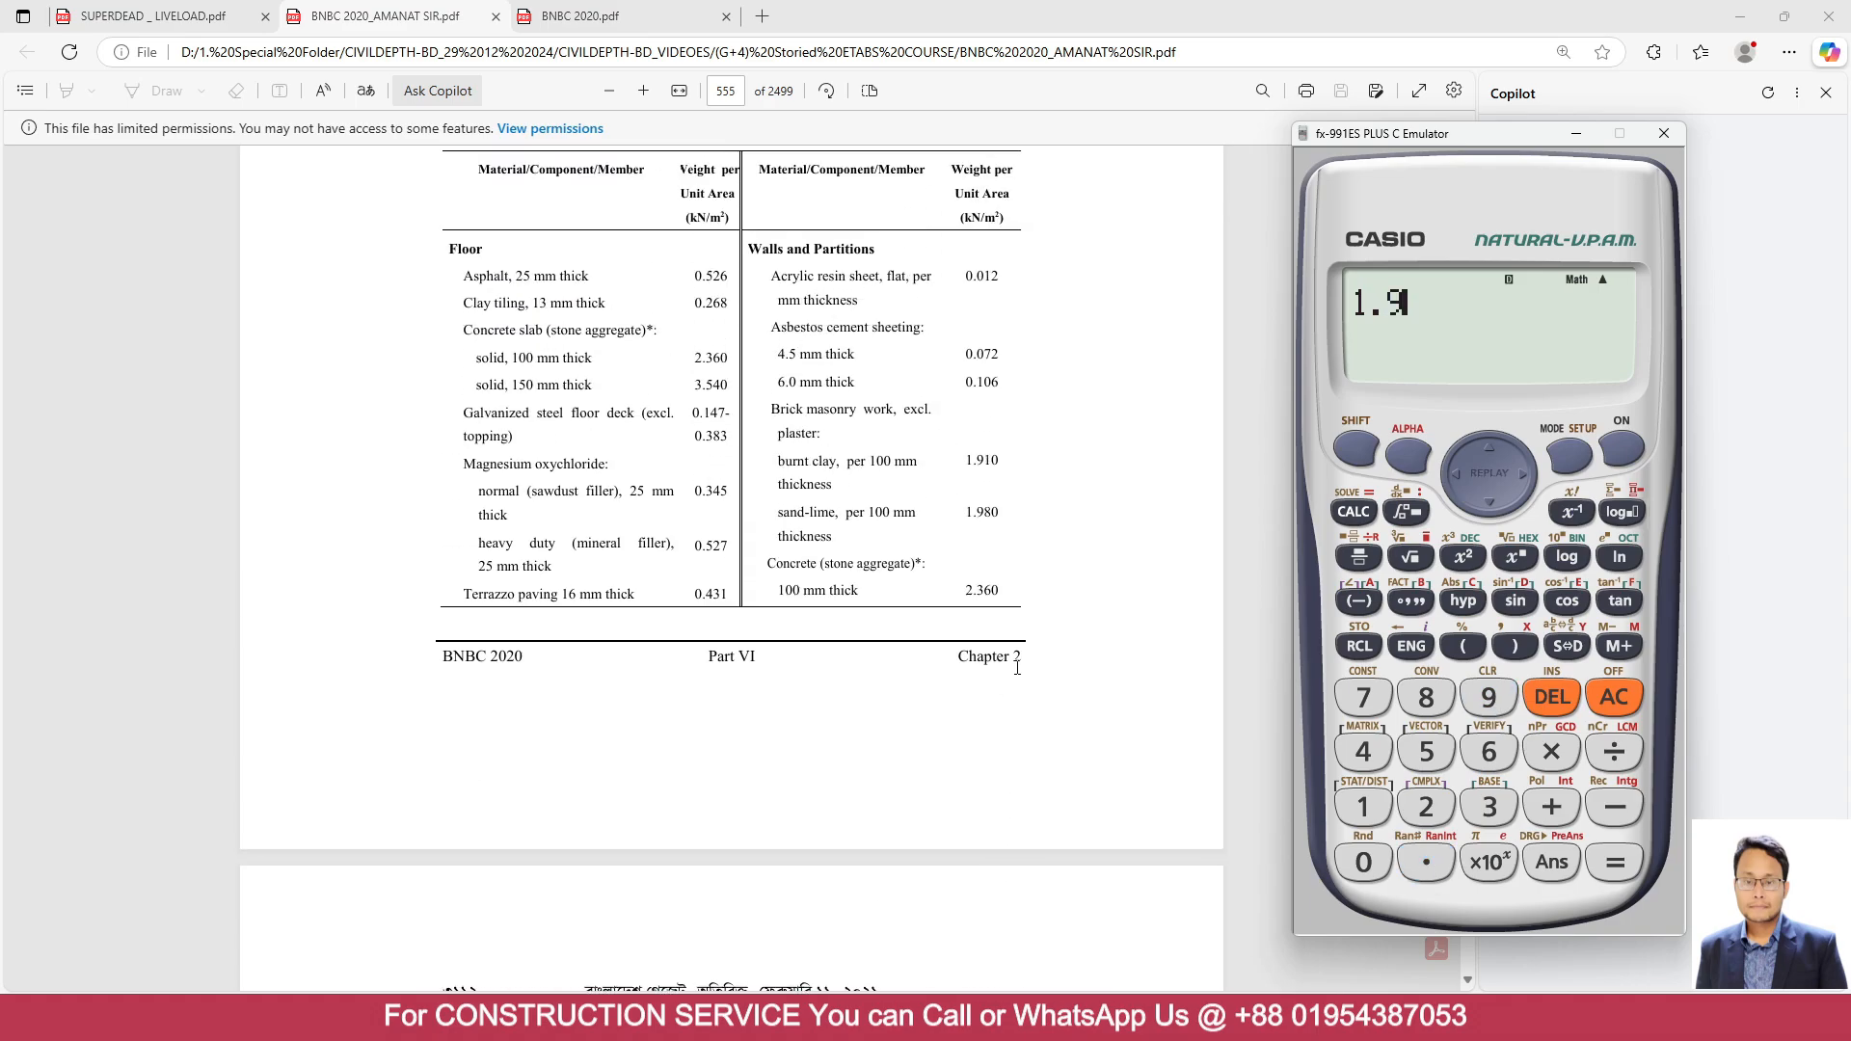
pyautogui.click(1553, 808)
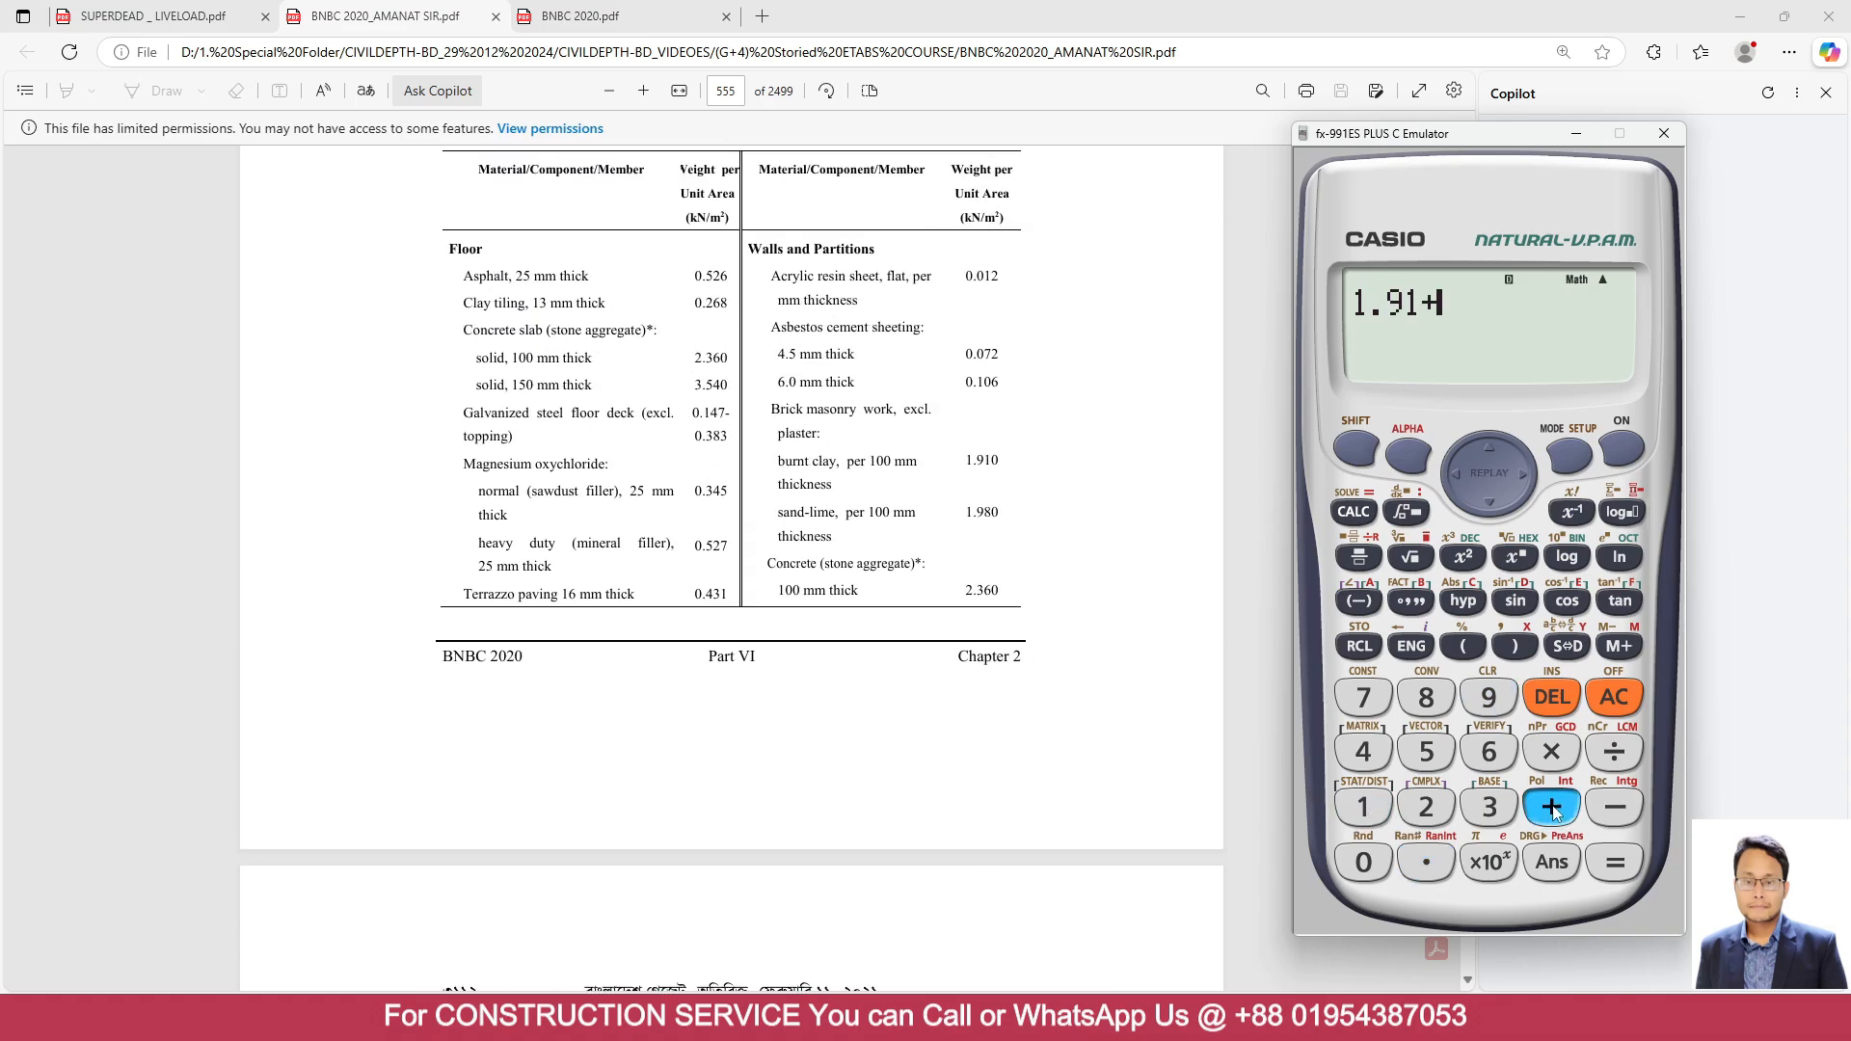
# Add the cement plaster on both wall faces as (2×.230), evaluate the sum and show it as a decimal.
pyautogui.click(1463, 646)
pyautogui.scroll(-6, 1071, 707)
pyautogui.scroll(-5, 1071, 707)
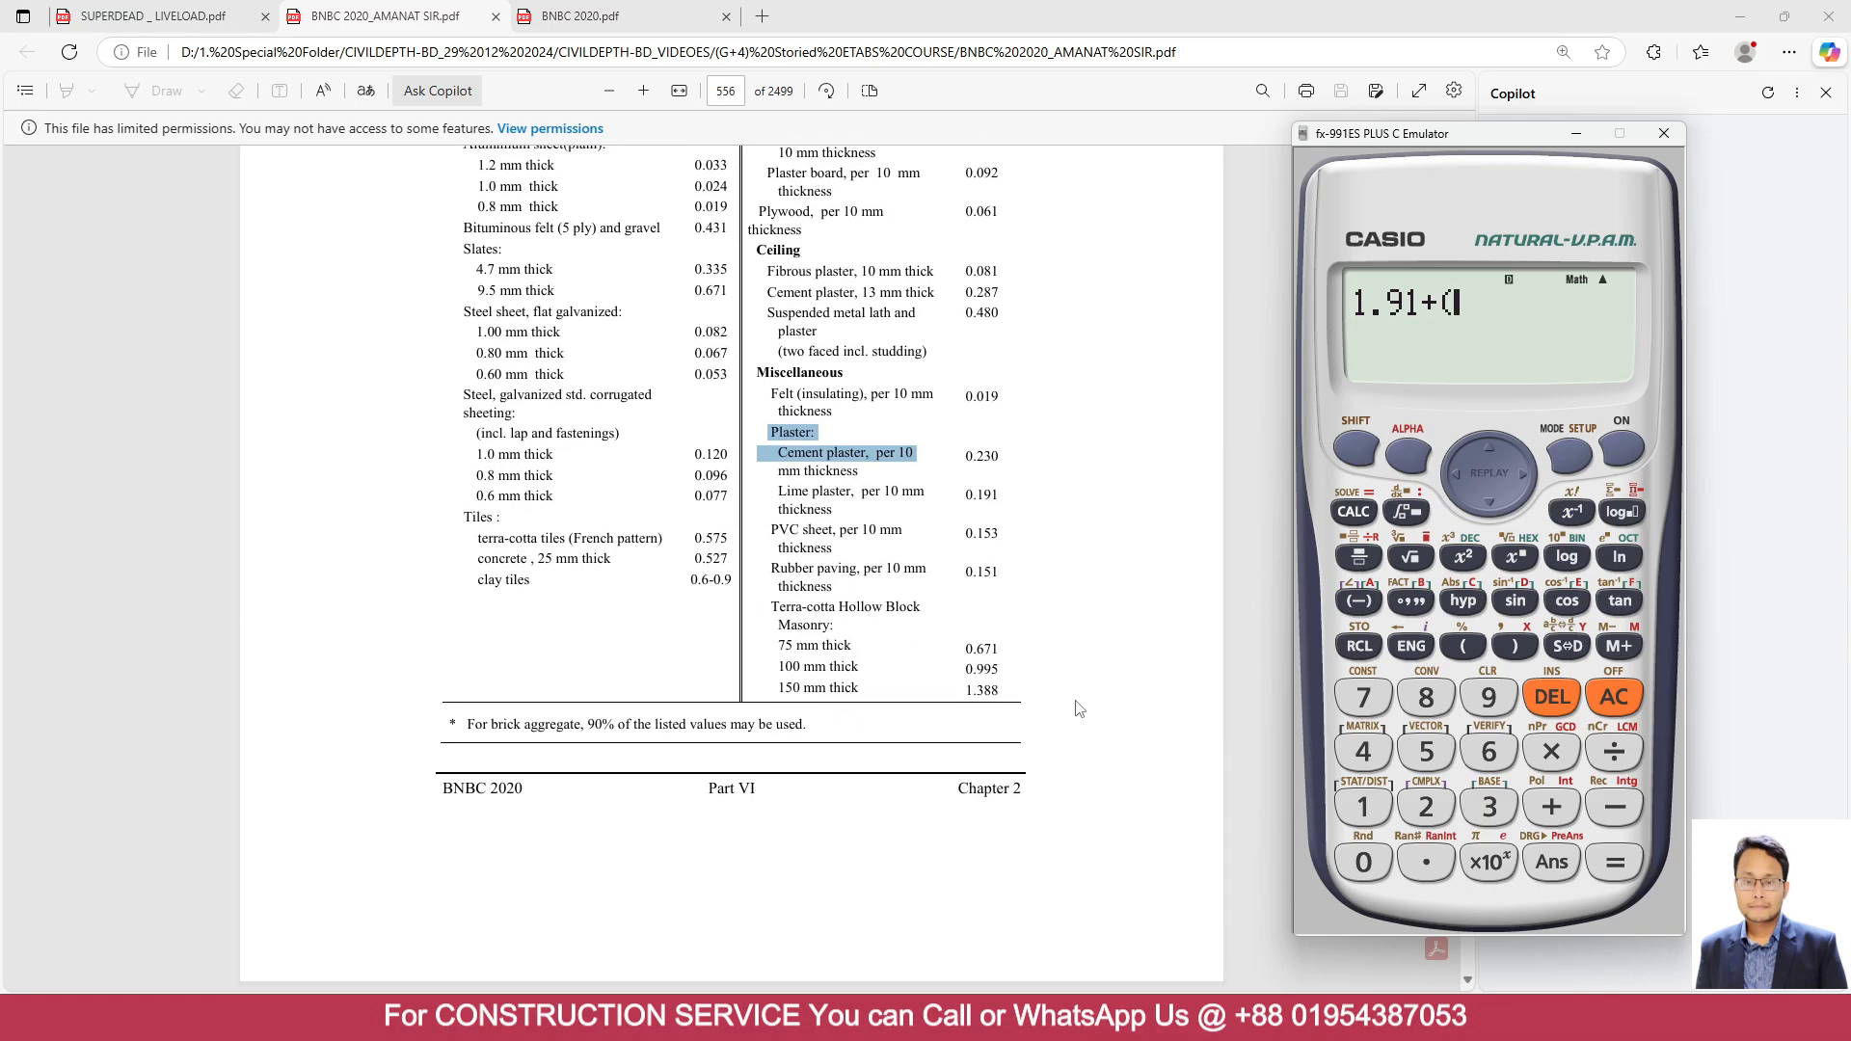
pyautogui.click(1427, 808)
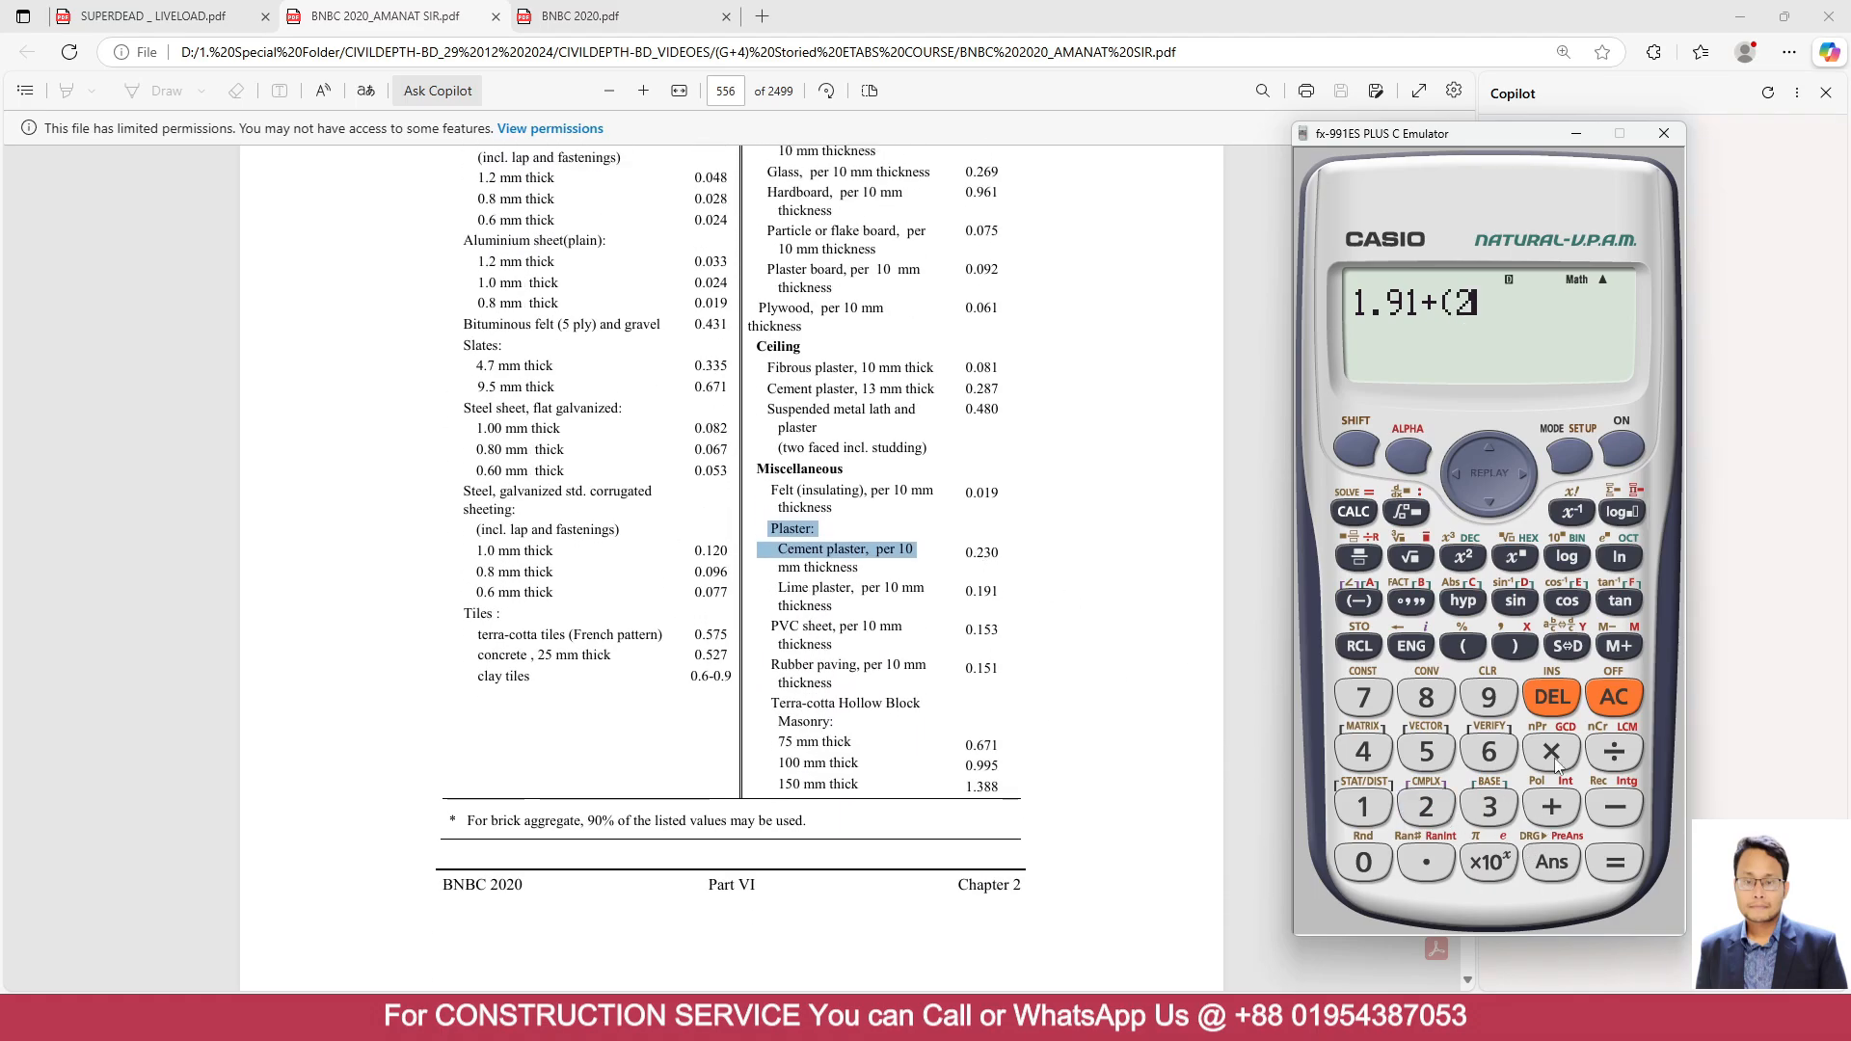
pyautogui.click(1552, 752)
pyautogui.click(1426, 808)
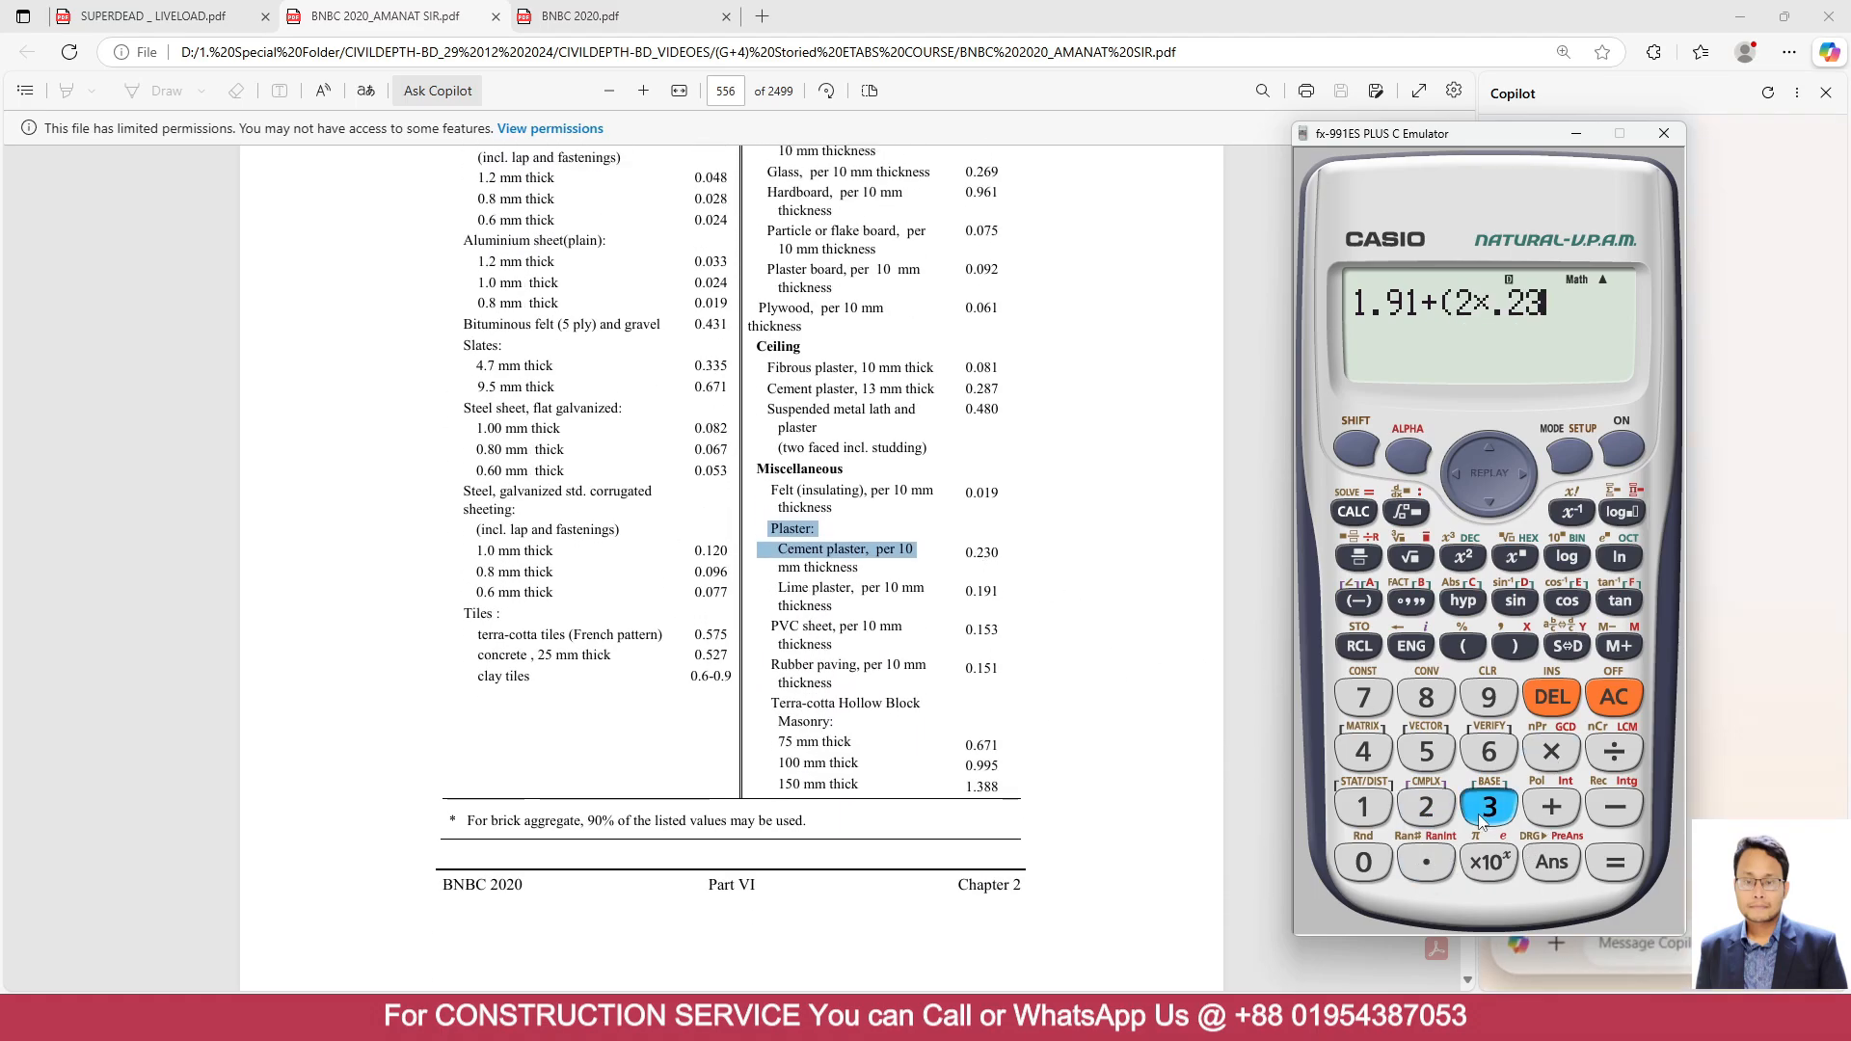
pyautogui.click(1490, 808)
pyautogui.click(1363, 863)
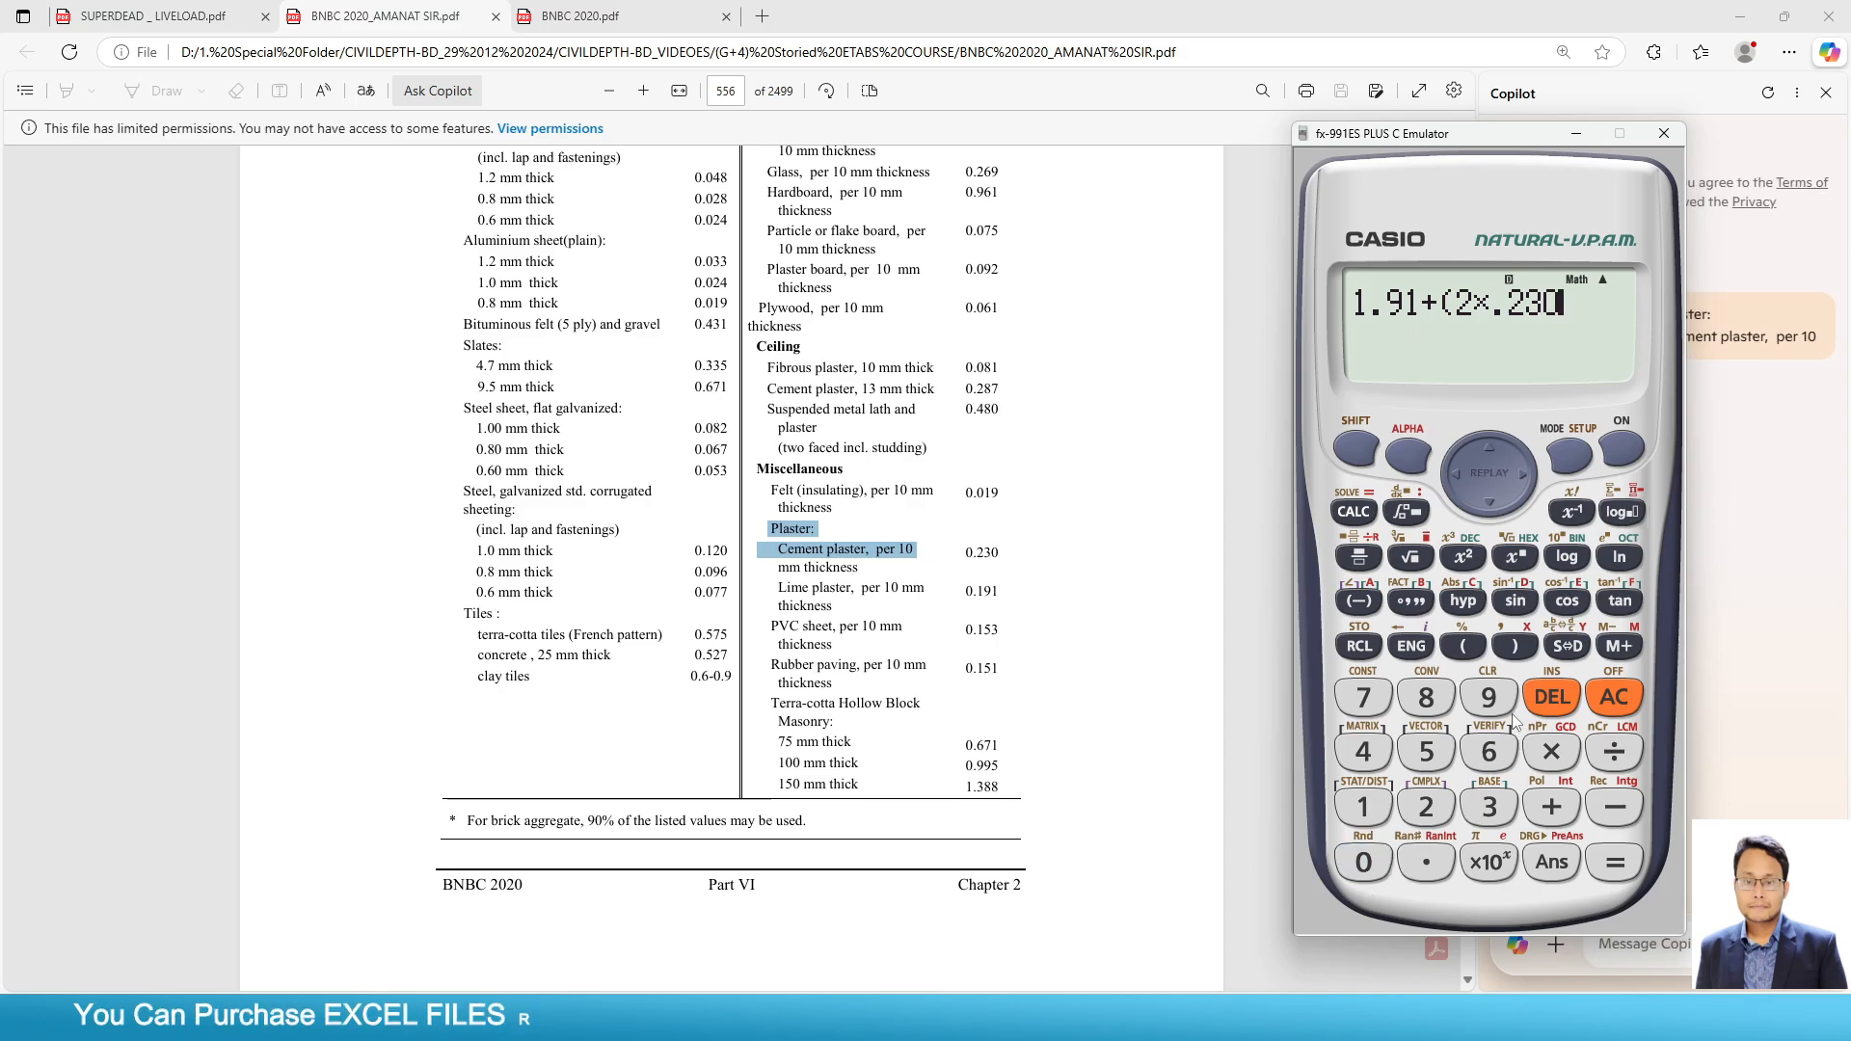
pyautogui.click(1515, 647)
pyautogui.click(1615, 863)
pyautogui.click(1555, 643)
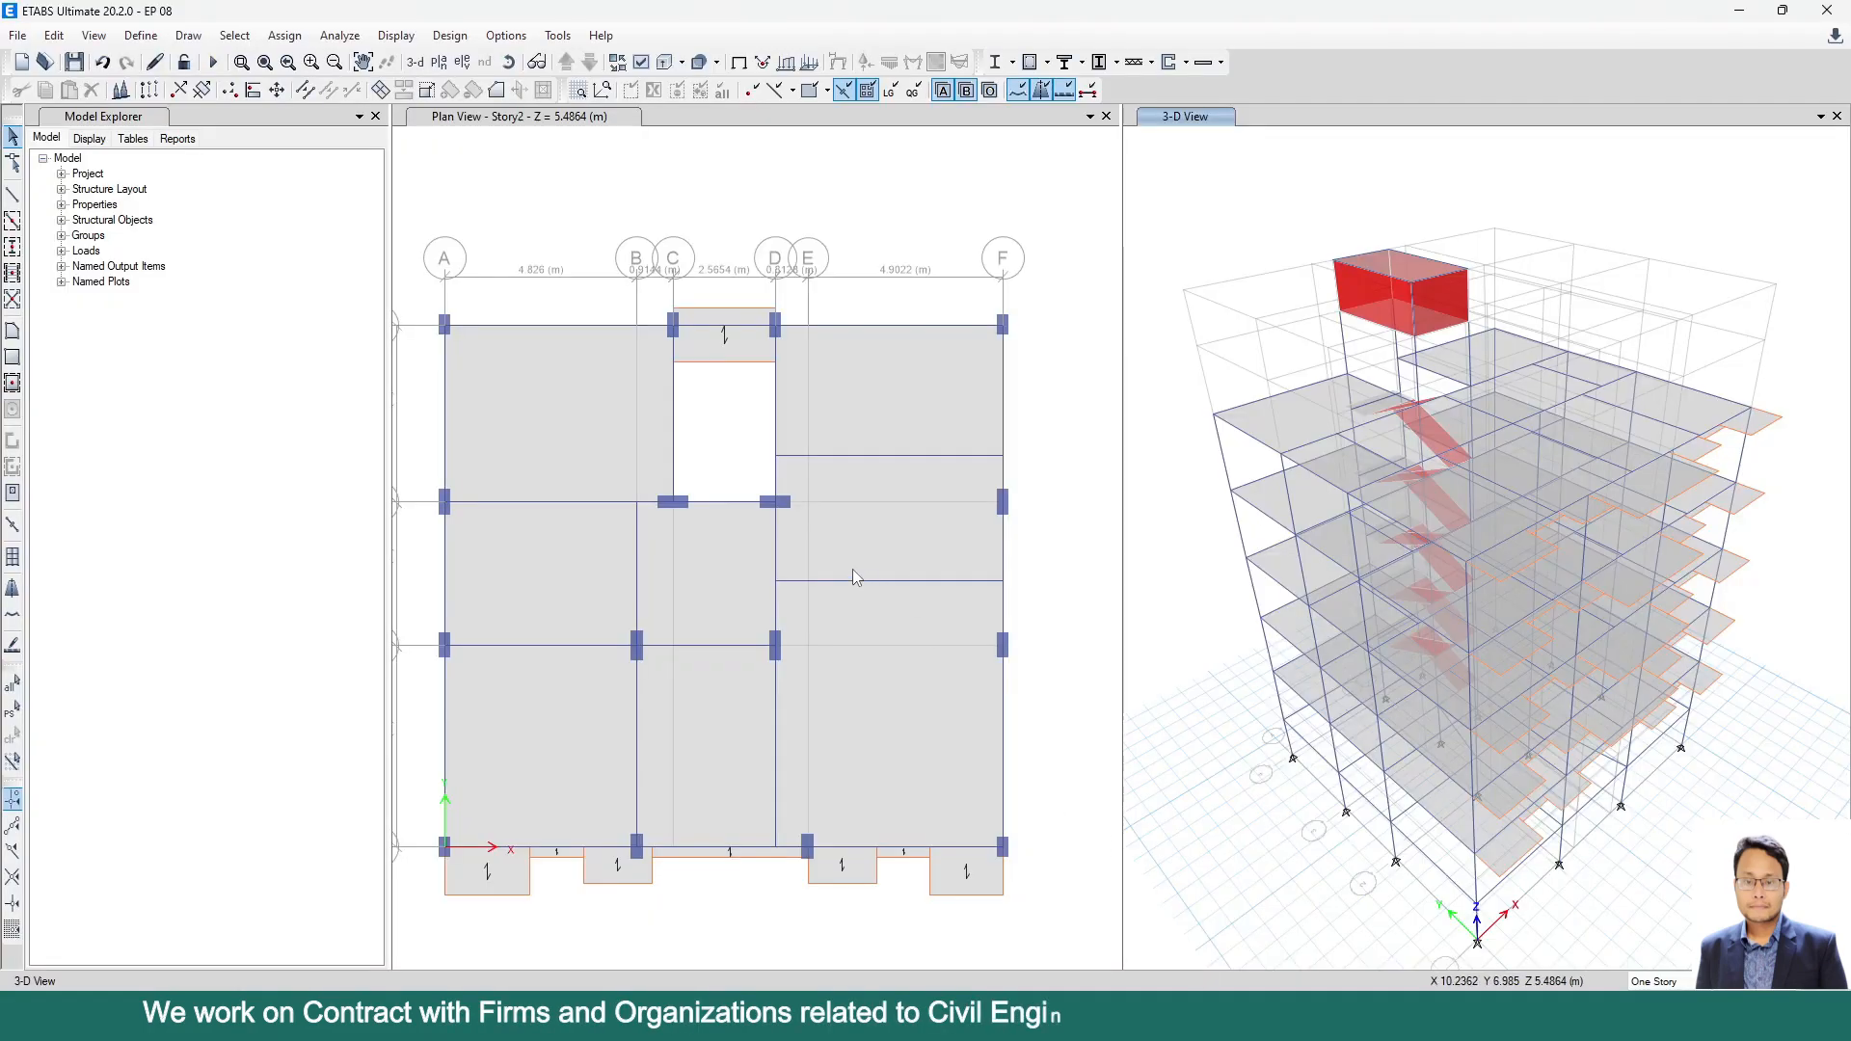
# Switch to AutoCAD and examine the partition walls in the ground floor roof beam layout to see which slab panels carry them.
pyautogui.click(581, 421)
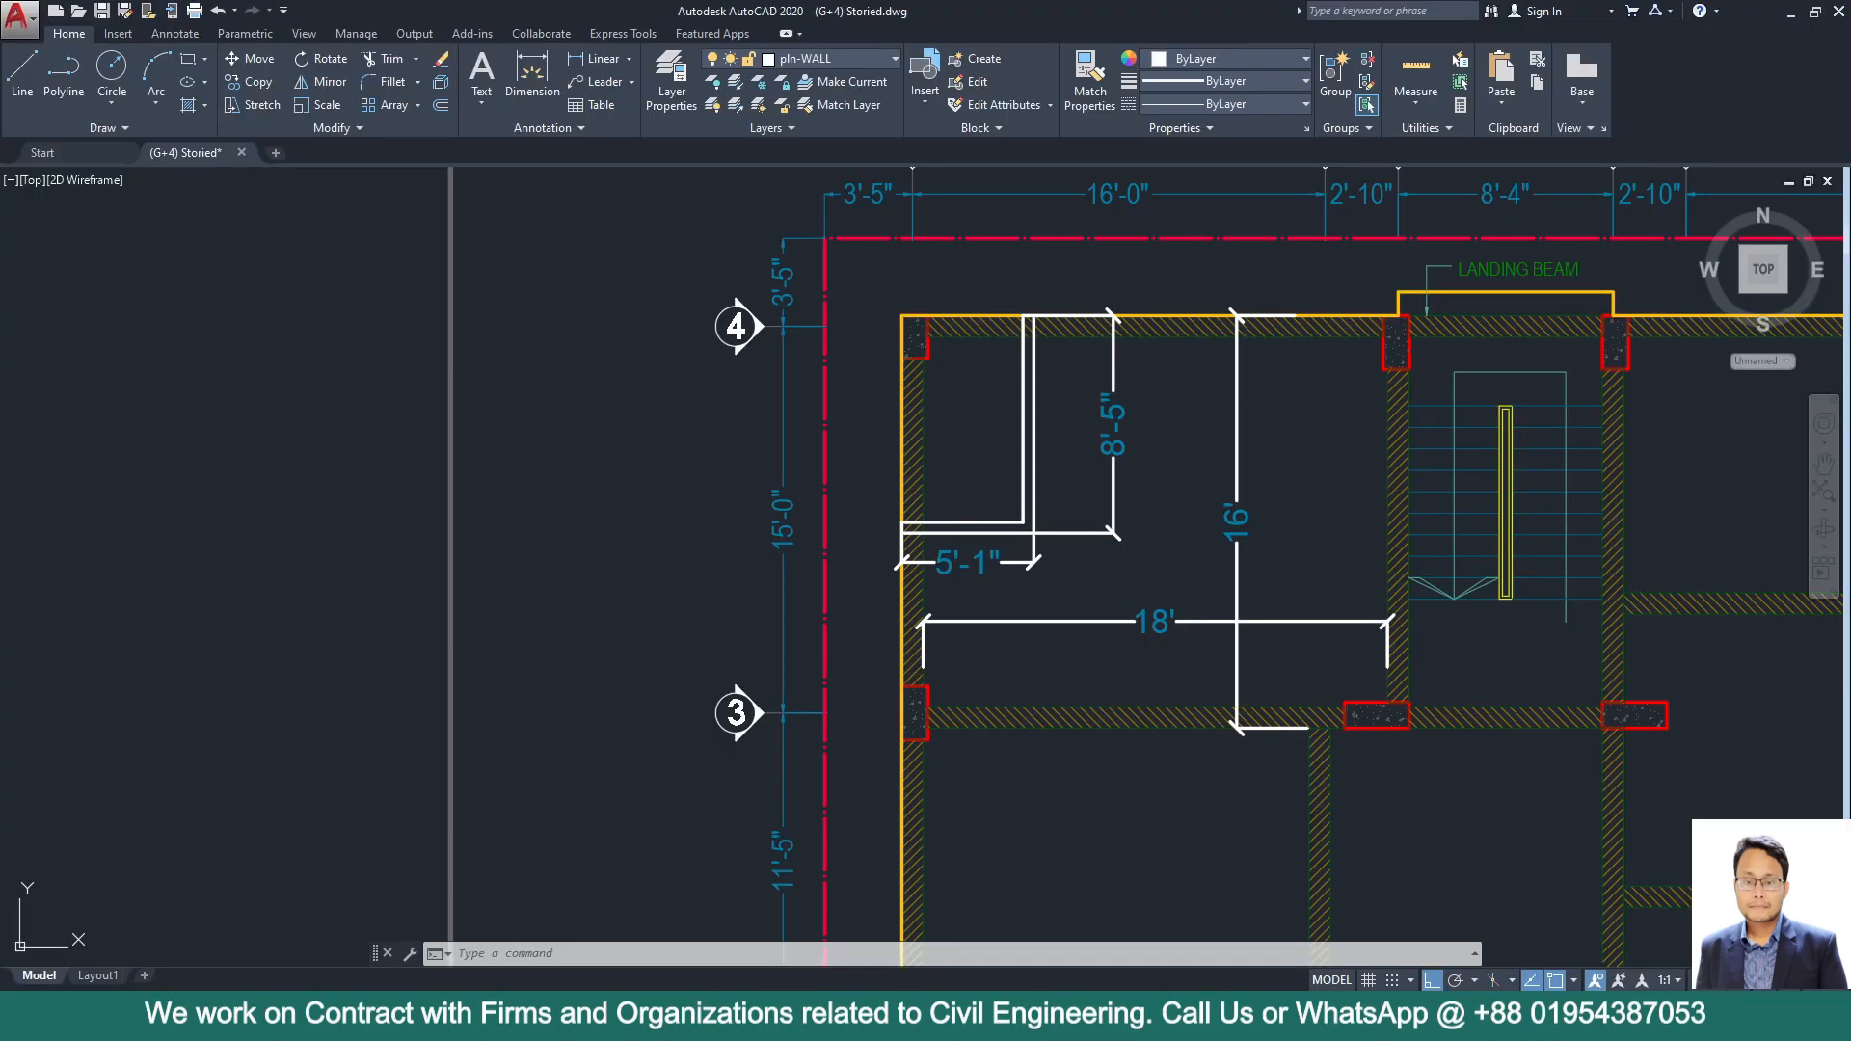
pyautogui.scroll(-5, 1109, 579)
pyautogui.scroll(7, 1109, 627)
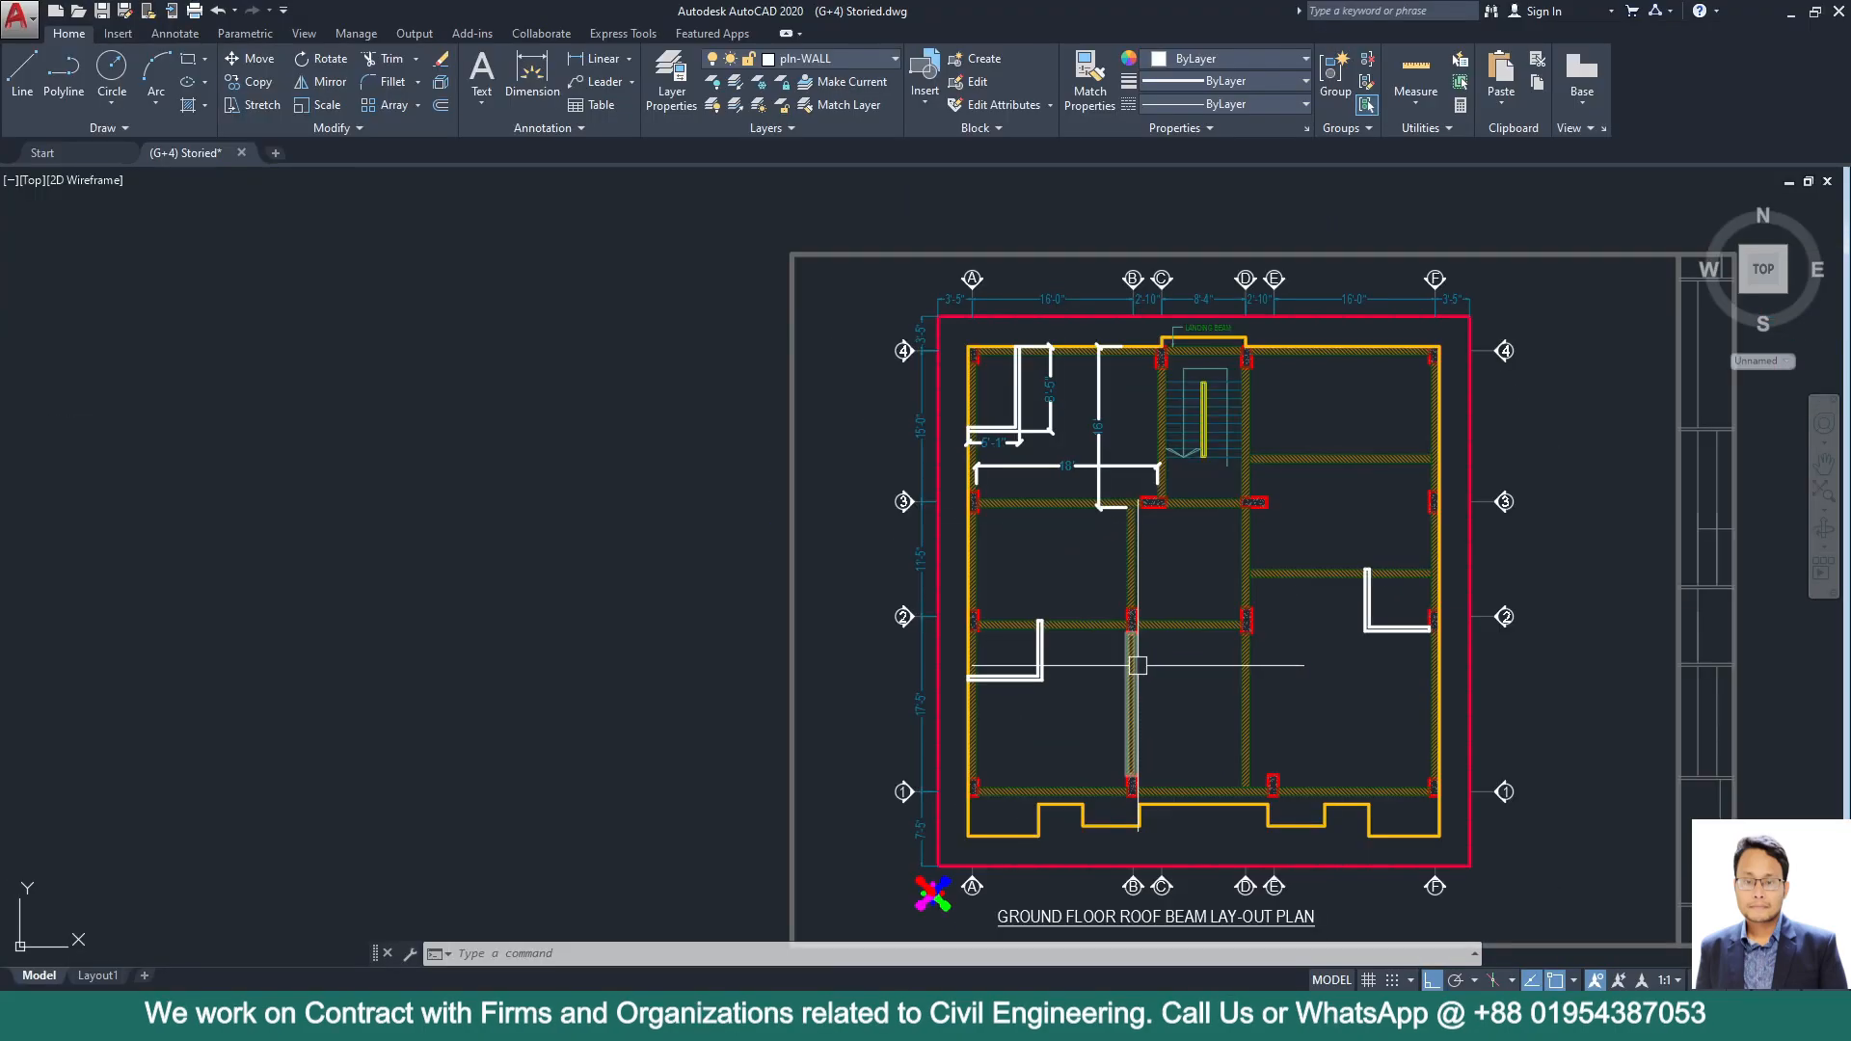
pyautogui.click(1321, 582)
pyautogui.click(1264, 497)
pyautogui.click(776, 681)
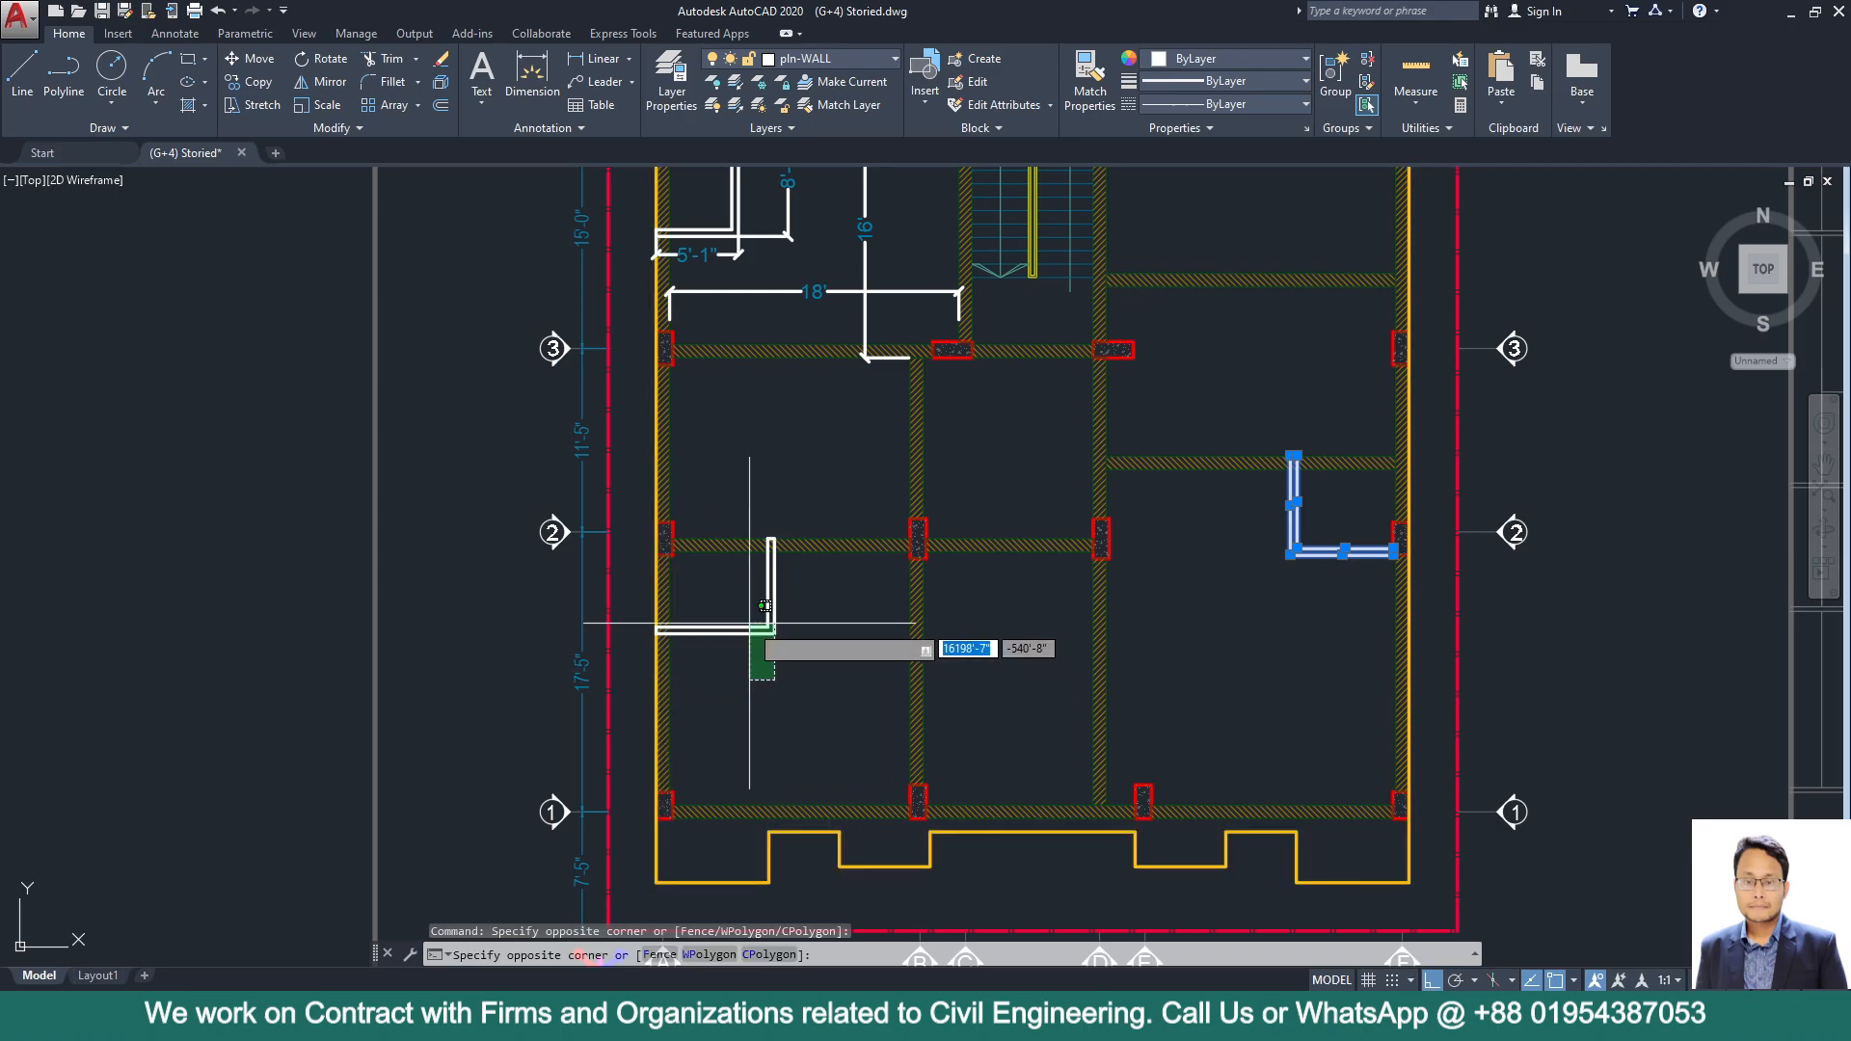
pyautogui.click(725, 595)
pyautogui.moveTo(903, 667); pyautogui.dragTo(904, 768, button='middle')
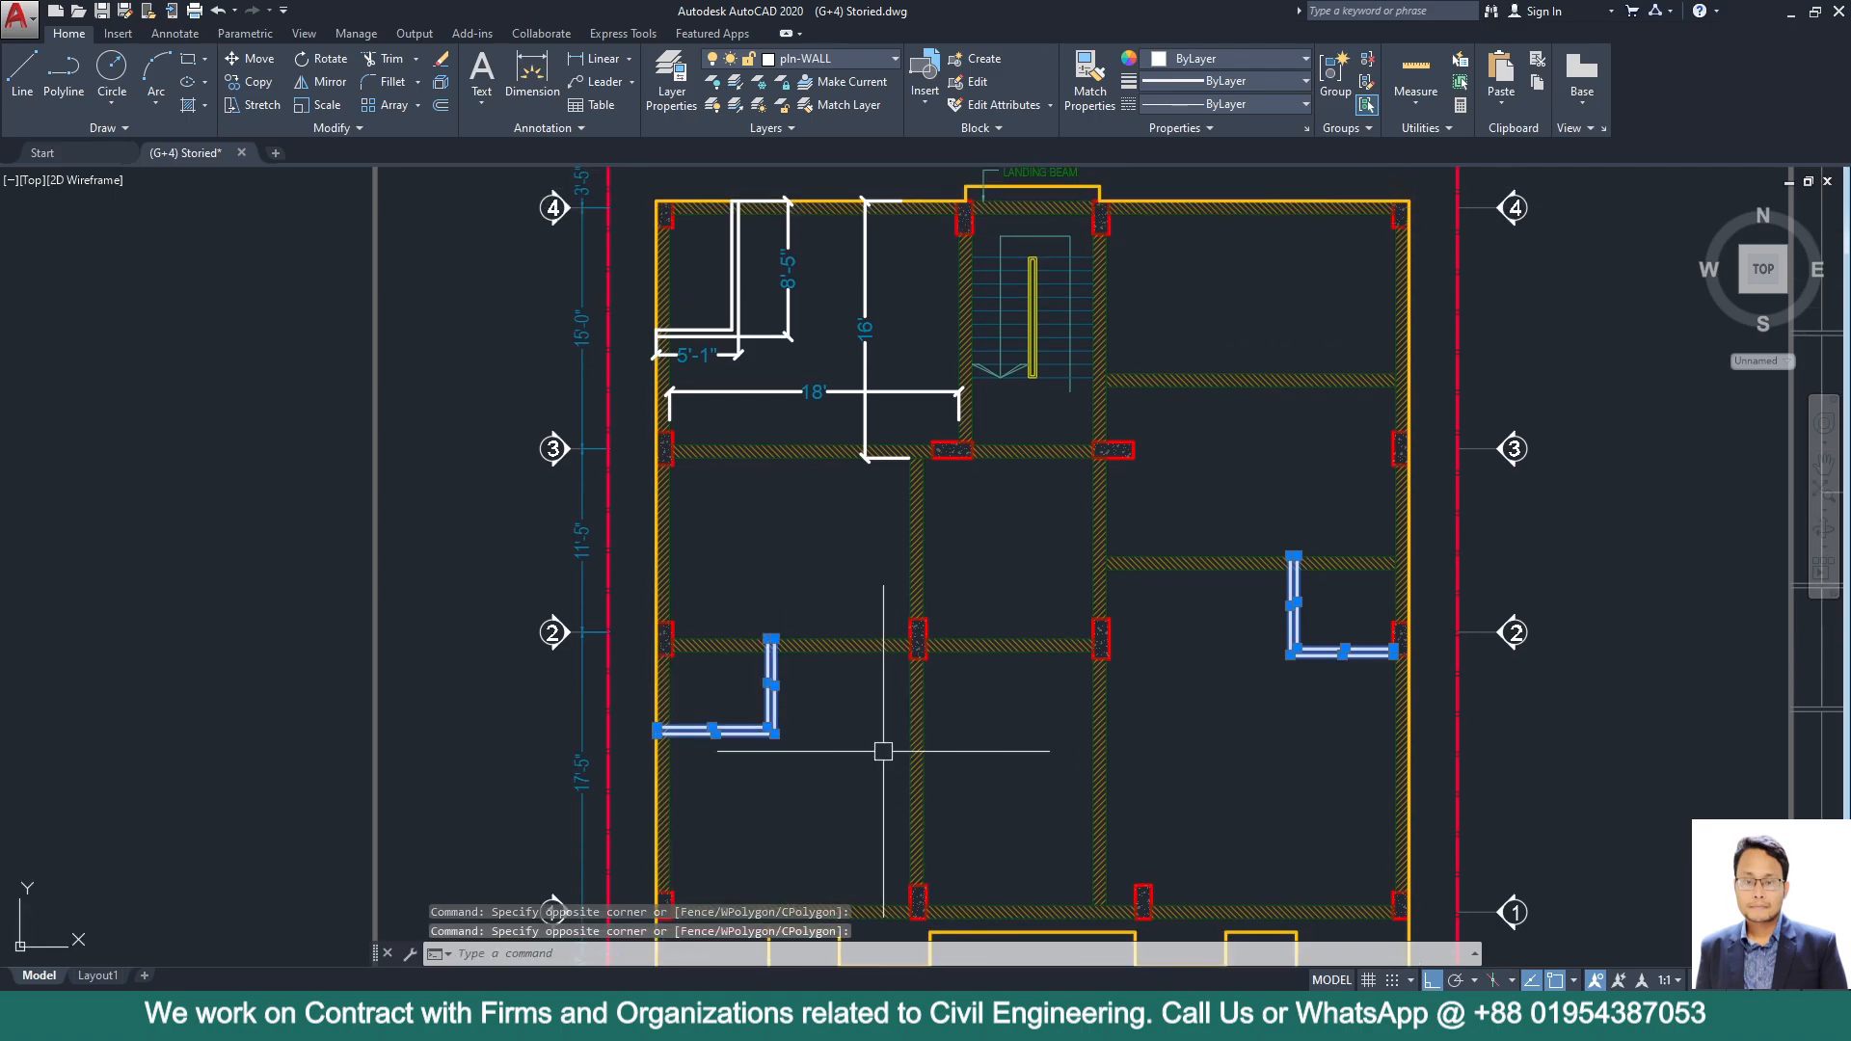
pyautogui.press('Escape')
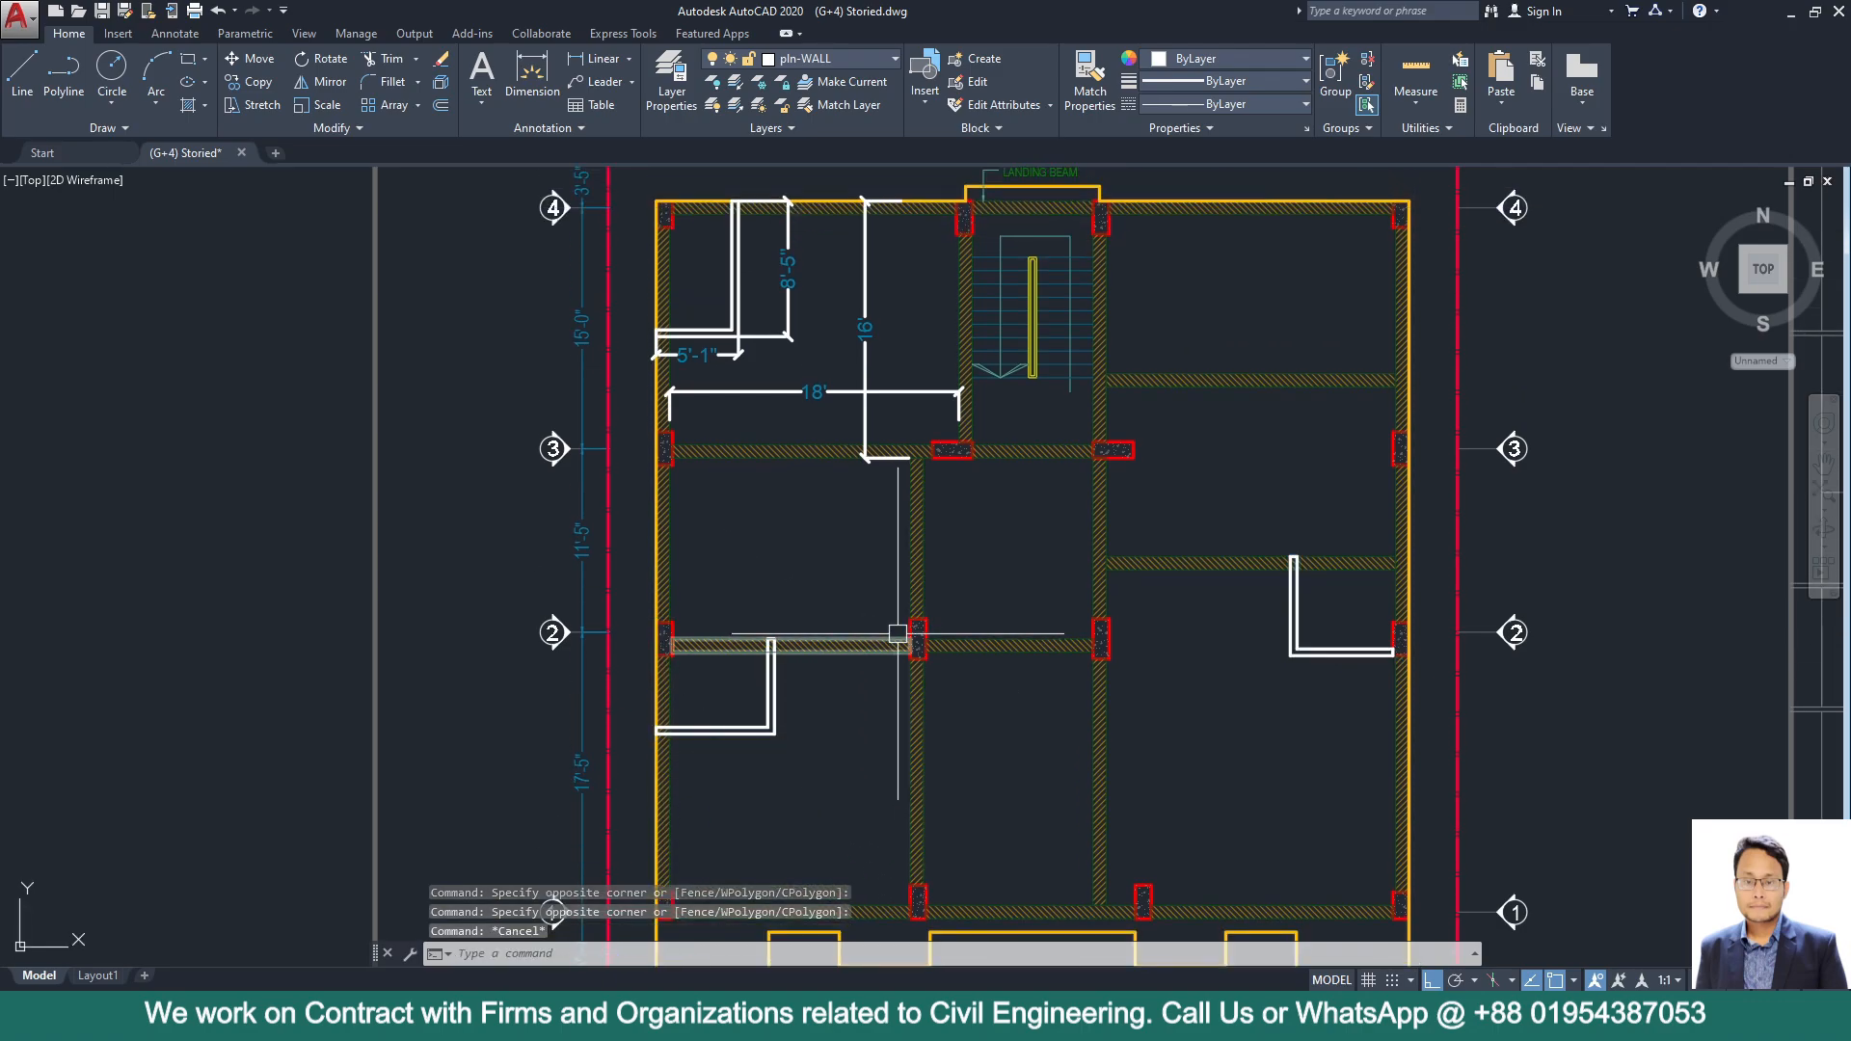
pyautogui.scroll(-2, 827, 538)
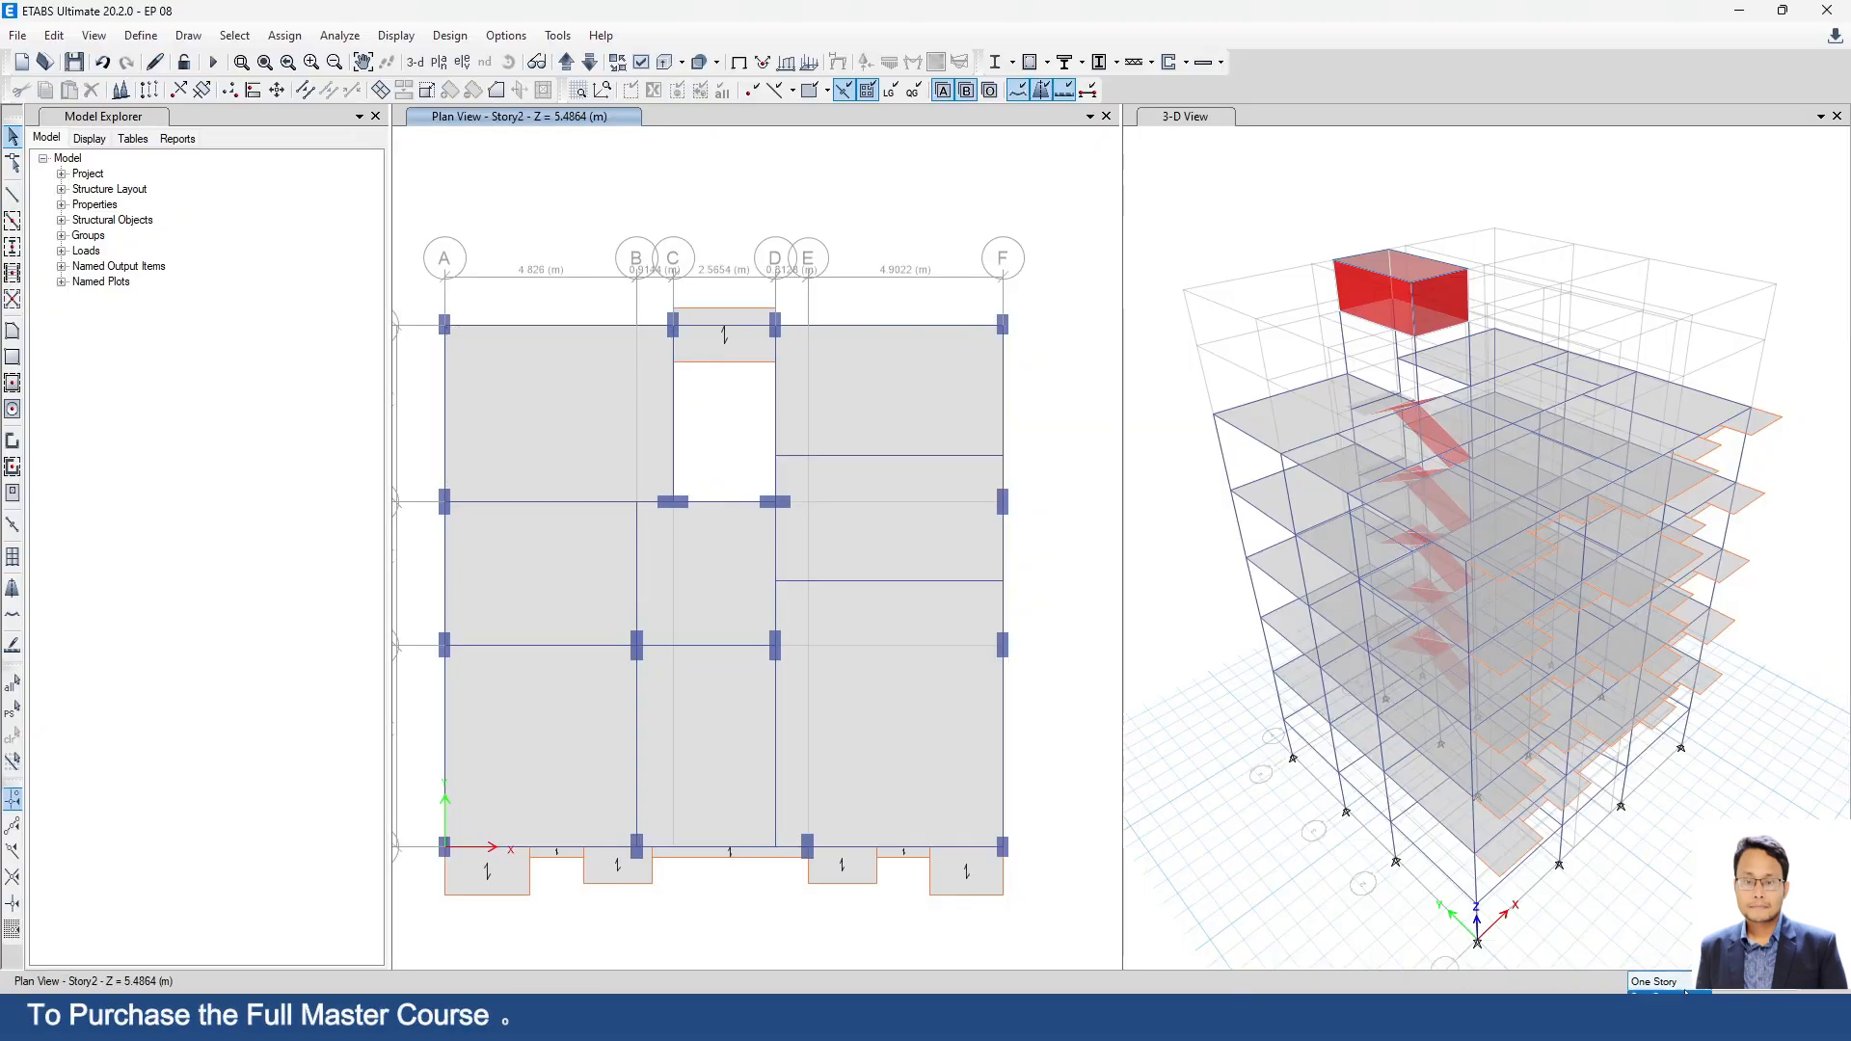
# Switch to ETABS and, with All Stories active, select the slab panels between grids A–C/3–4 and A–B/1–2.
pyautogui.click(565, 407)
pyautogui.click(585, 725)
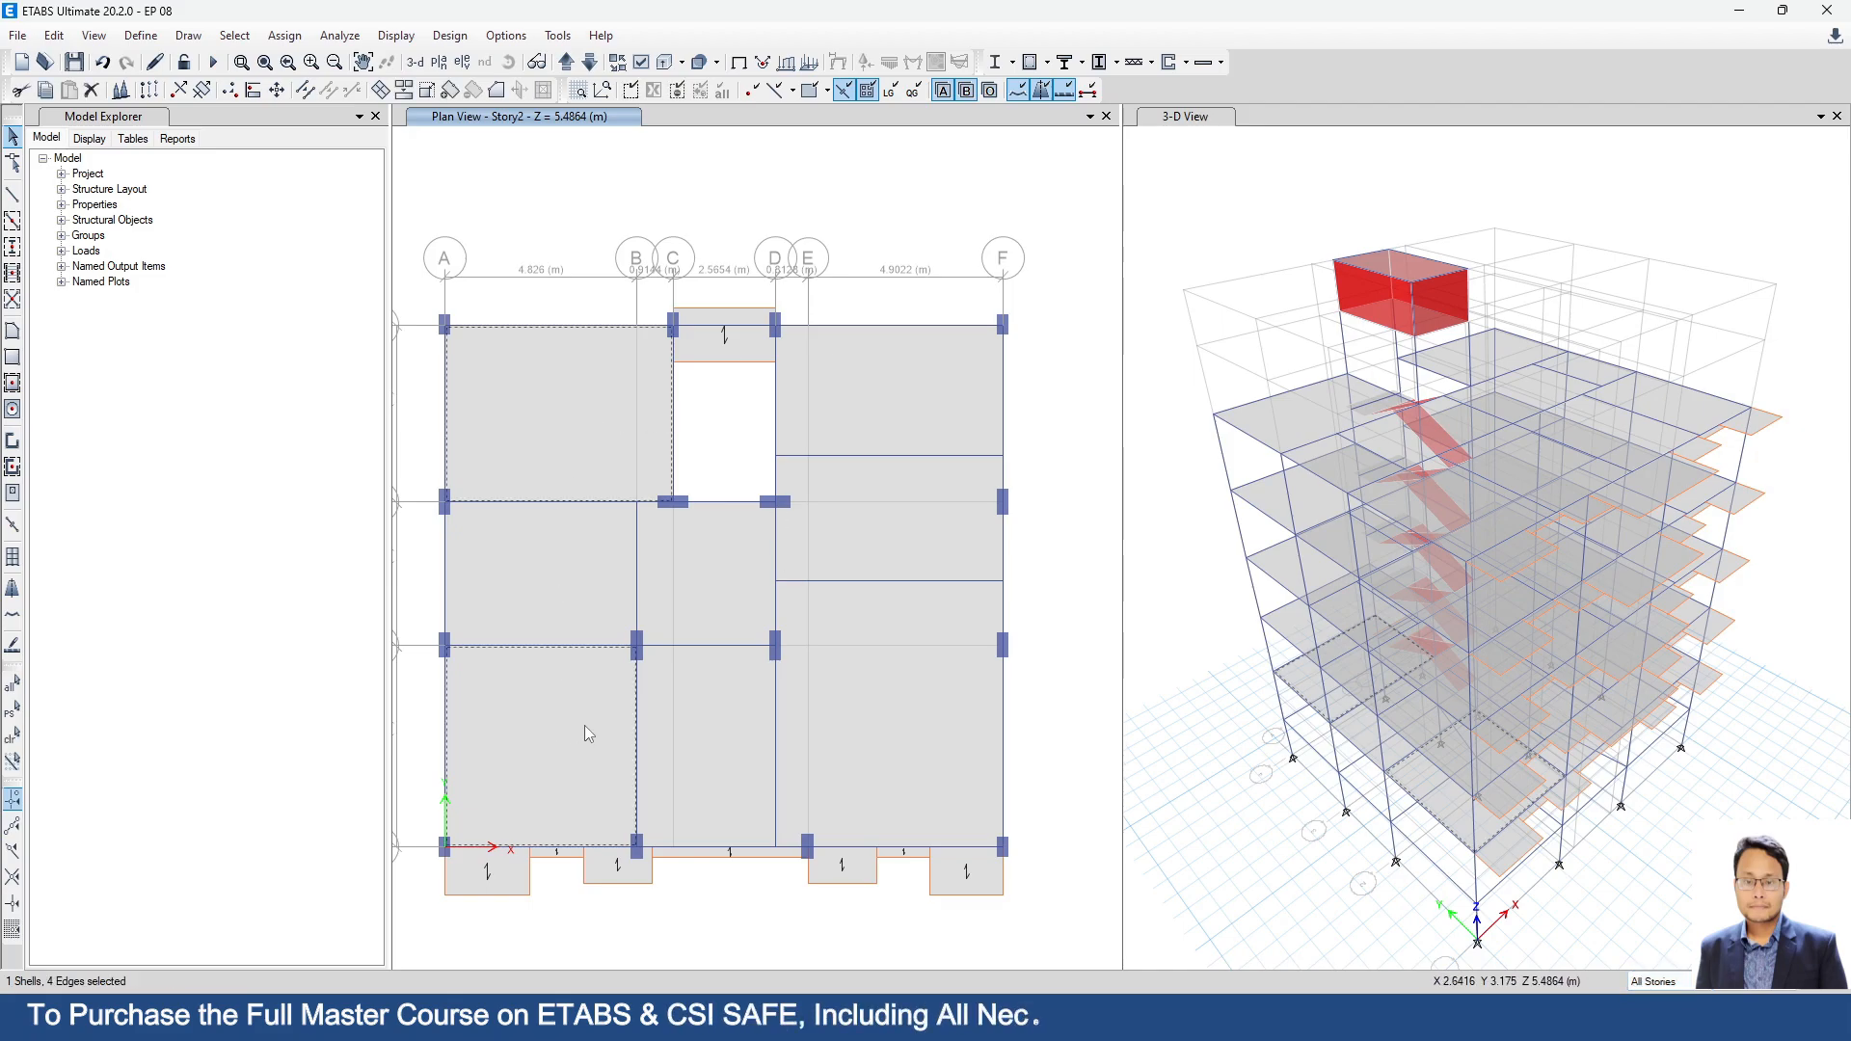
pyautogui.click(894, 729)
pyautogui.click(12, 736)
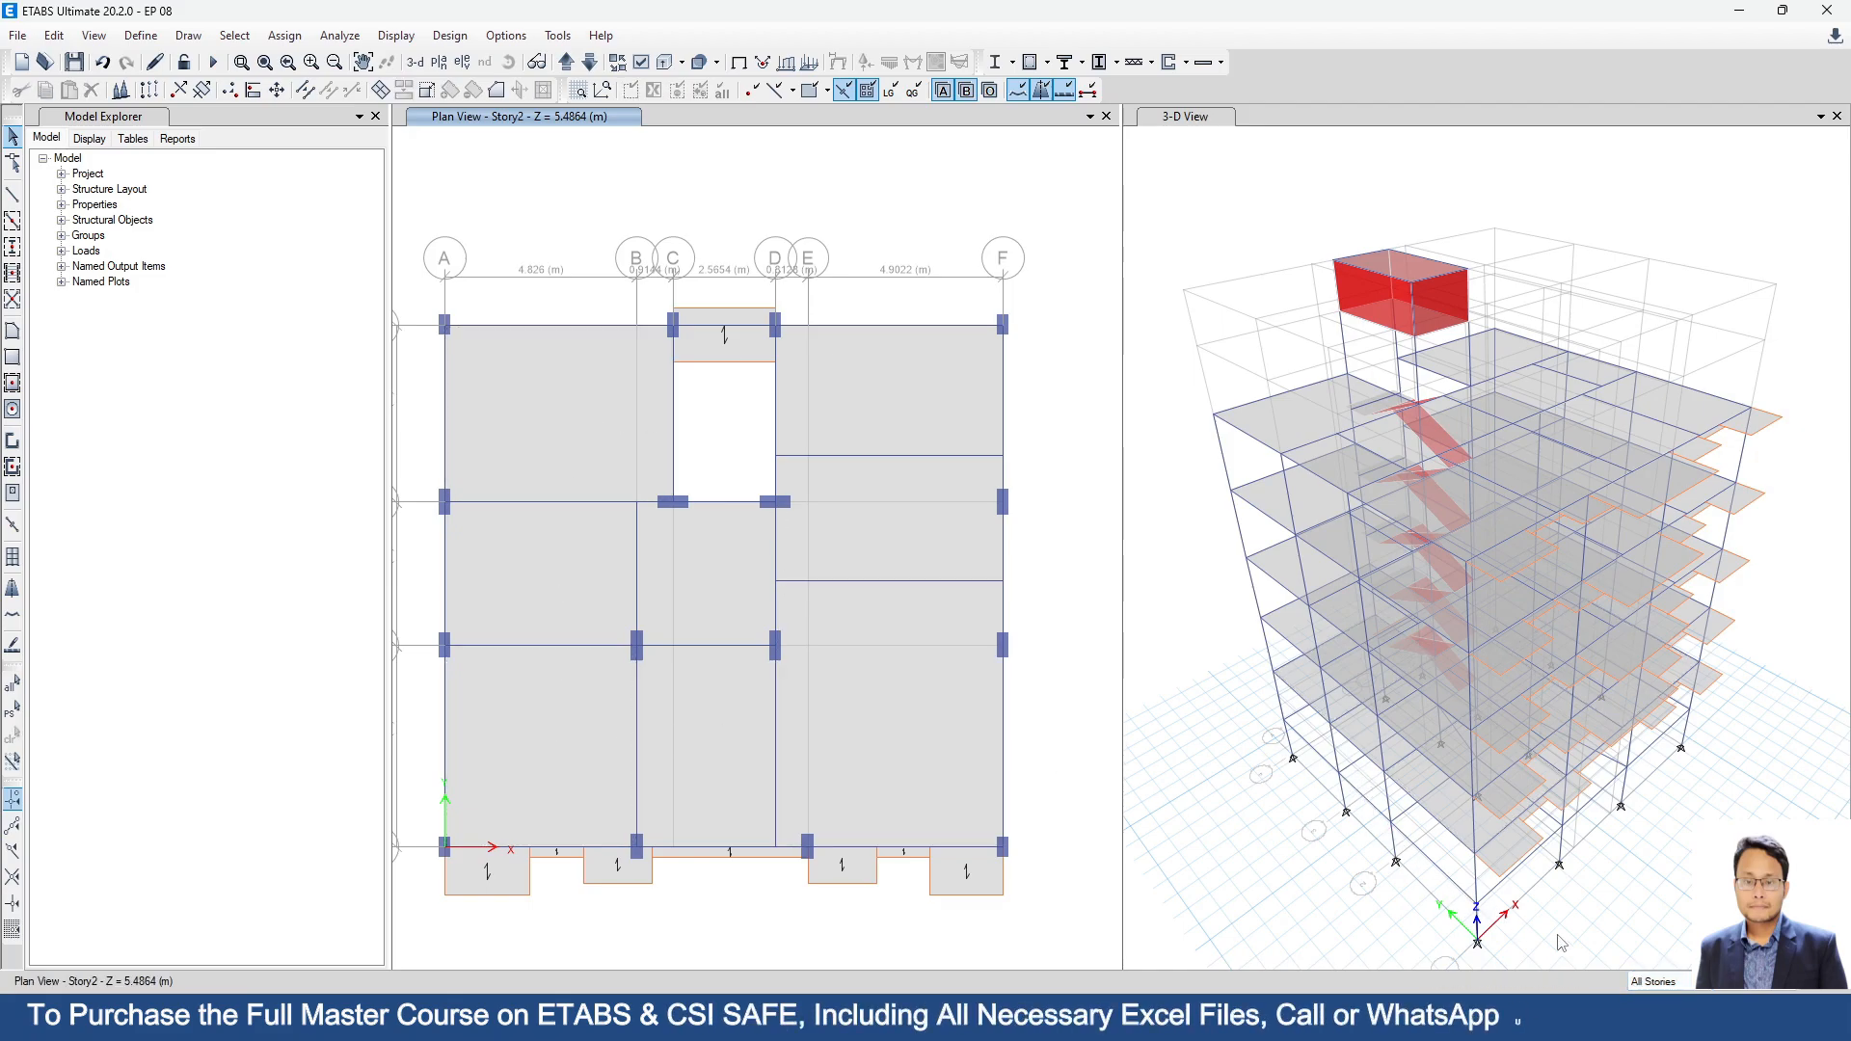
pyautogui.keyDown('shift'); pyautogui.moveTo(1278, 853); pyautogui.dragTo(1138, 854, button='middle'); pyautogui.keyUp('shift')
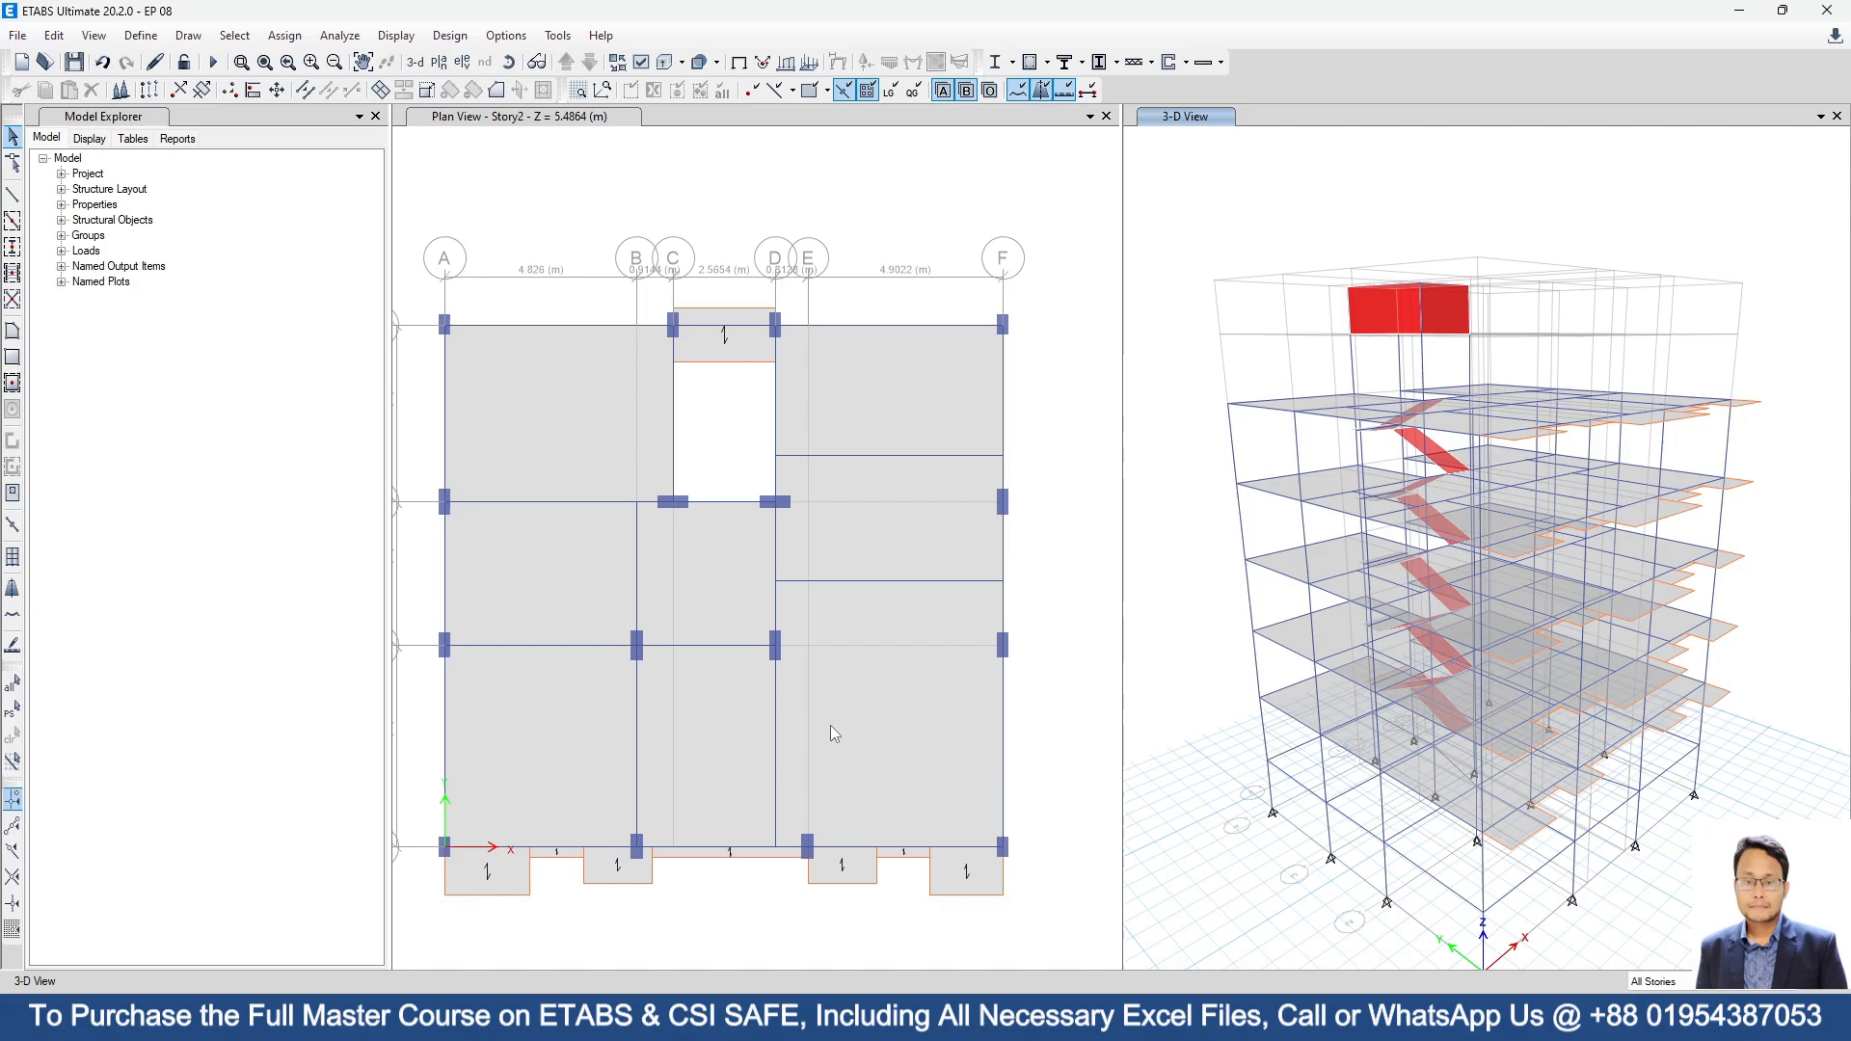
pyautogui.click(591, 483)
pyautogui.click(576, 685)
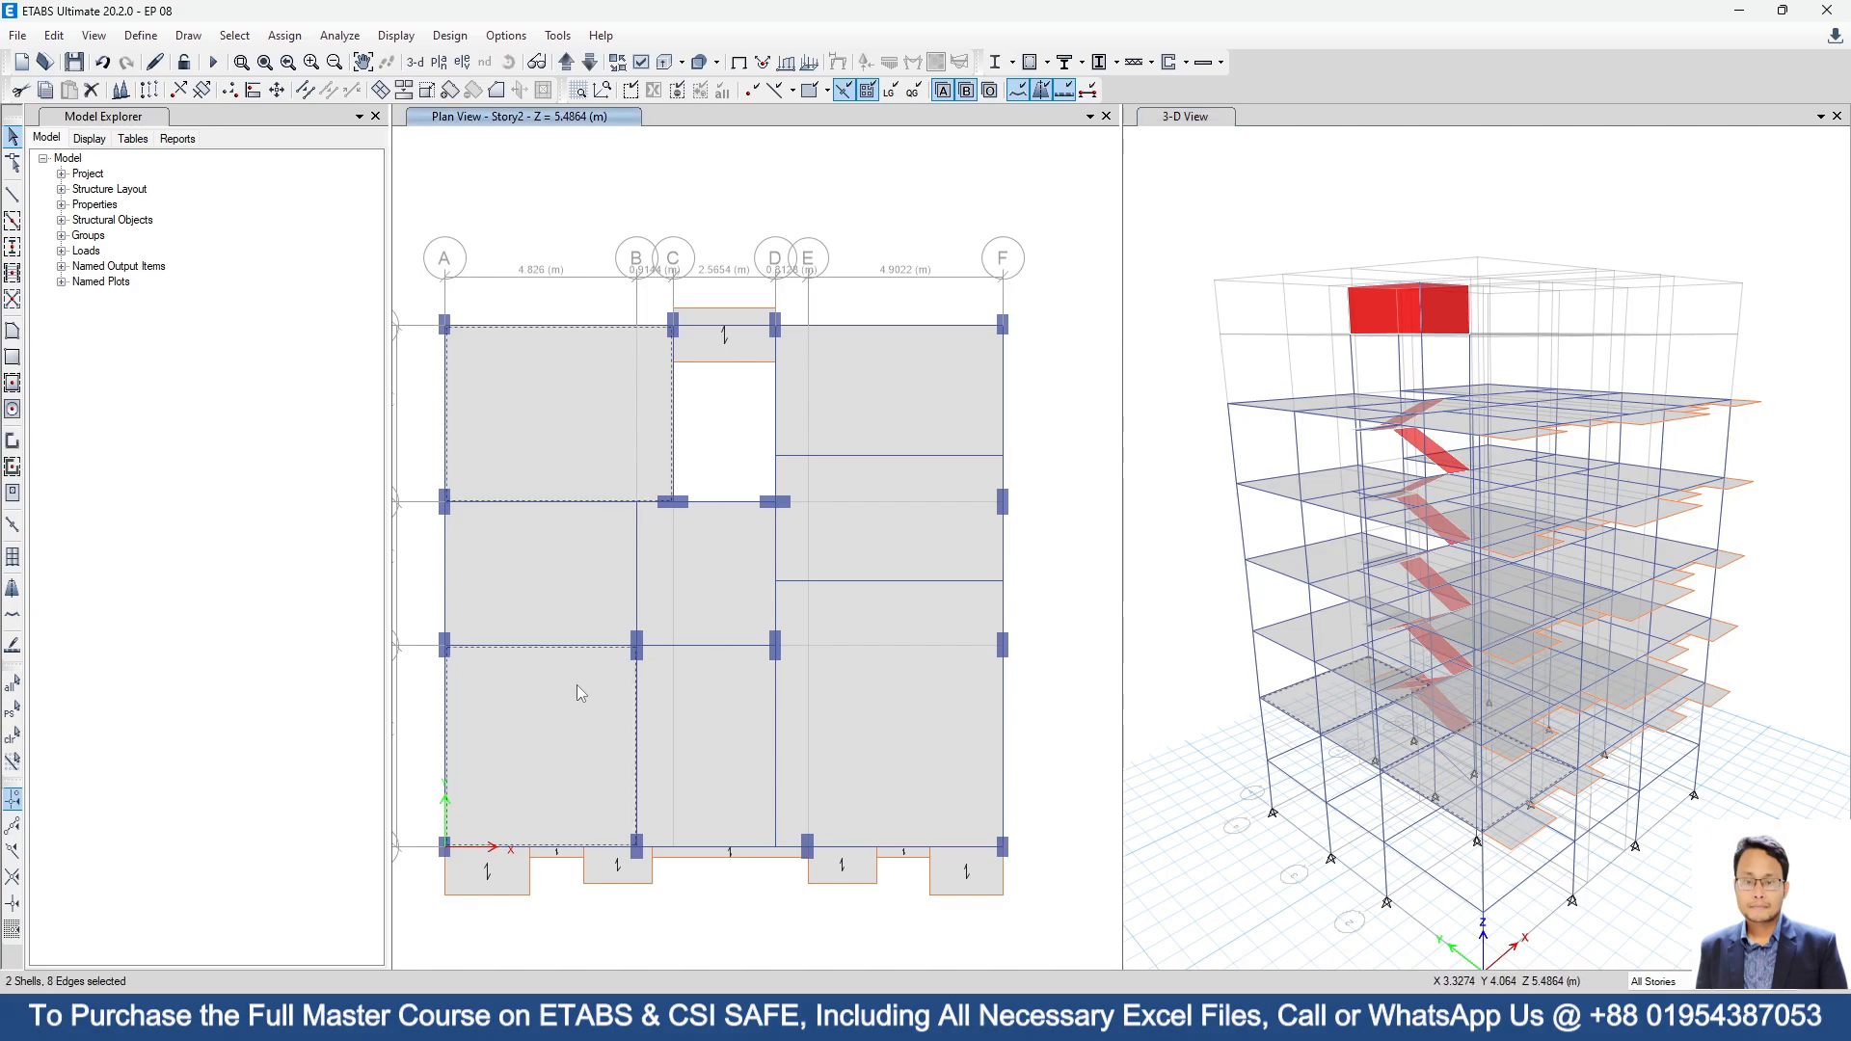
pyautogui.click(943, 742)
pyautogui.press('Escape')
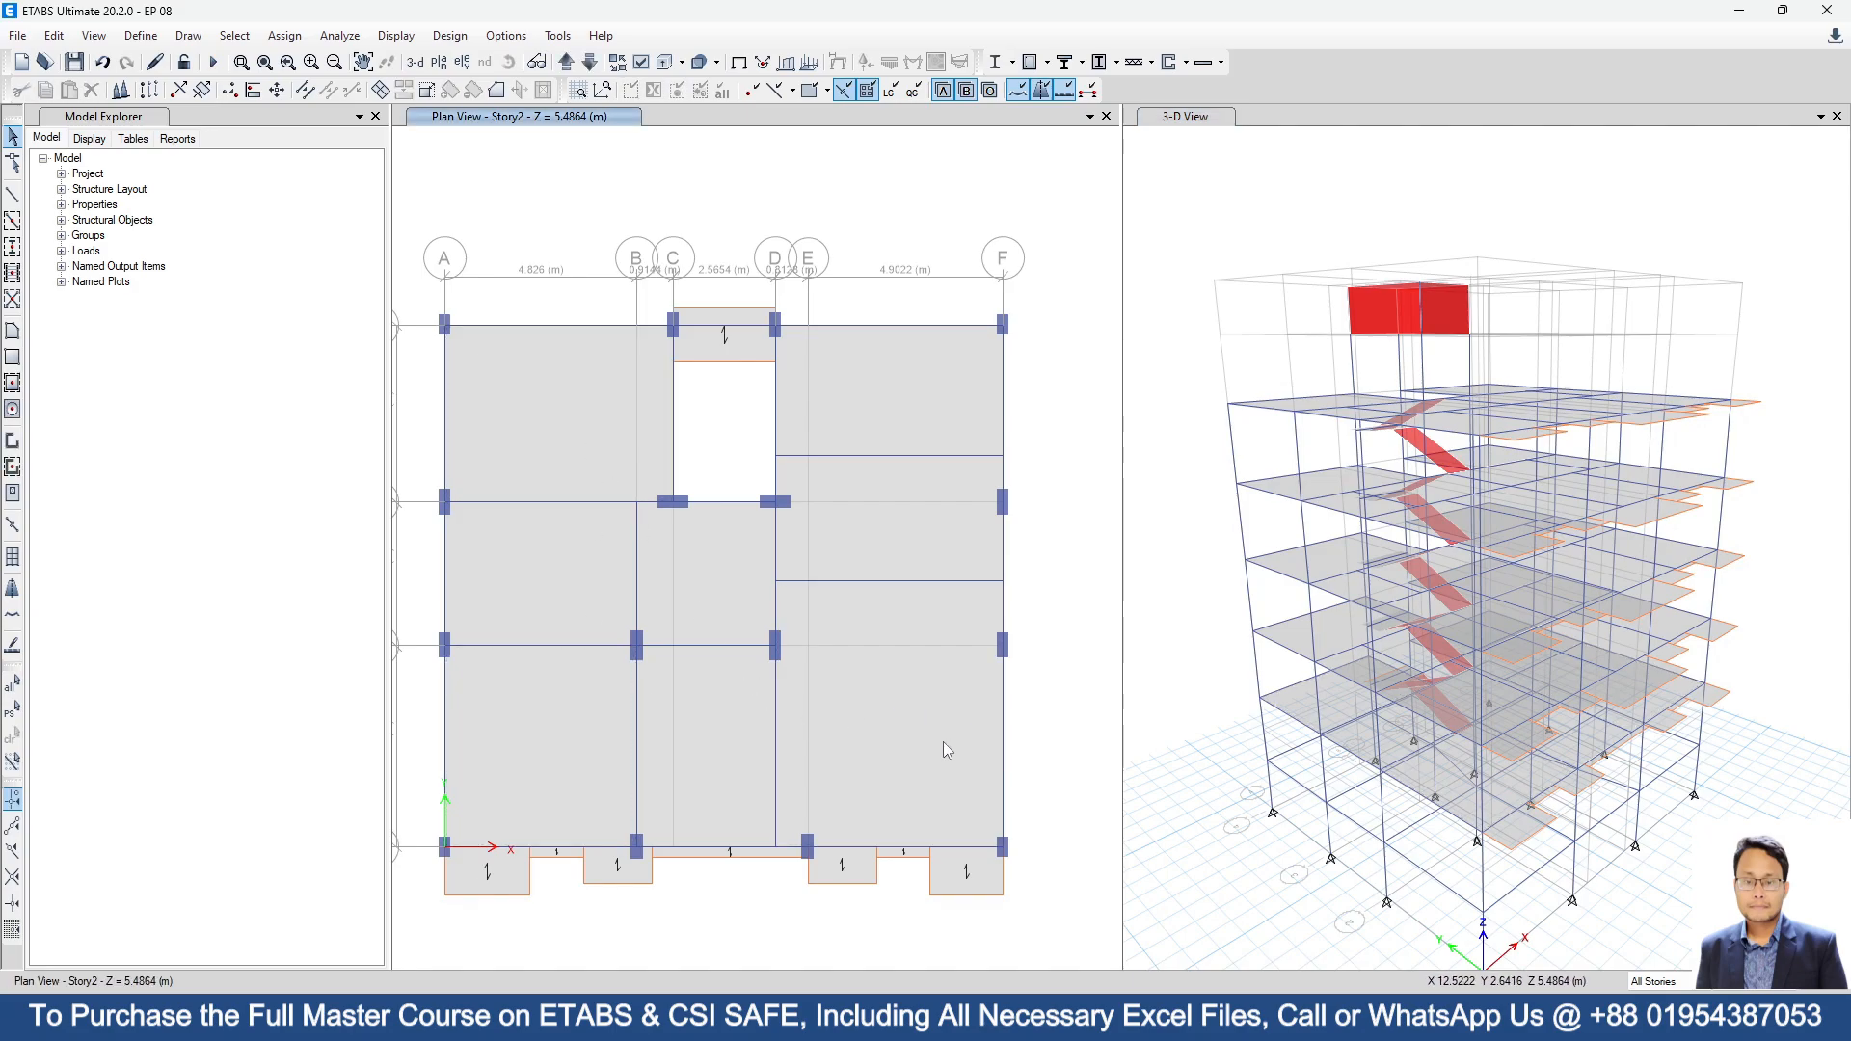
# Try selecting slab panels on the Story2 plan and across all stories from the Story3 plan, and clear the selection.
pyautogui.click(593, 400)
pyautogui.click(557, 658)
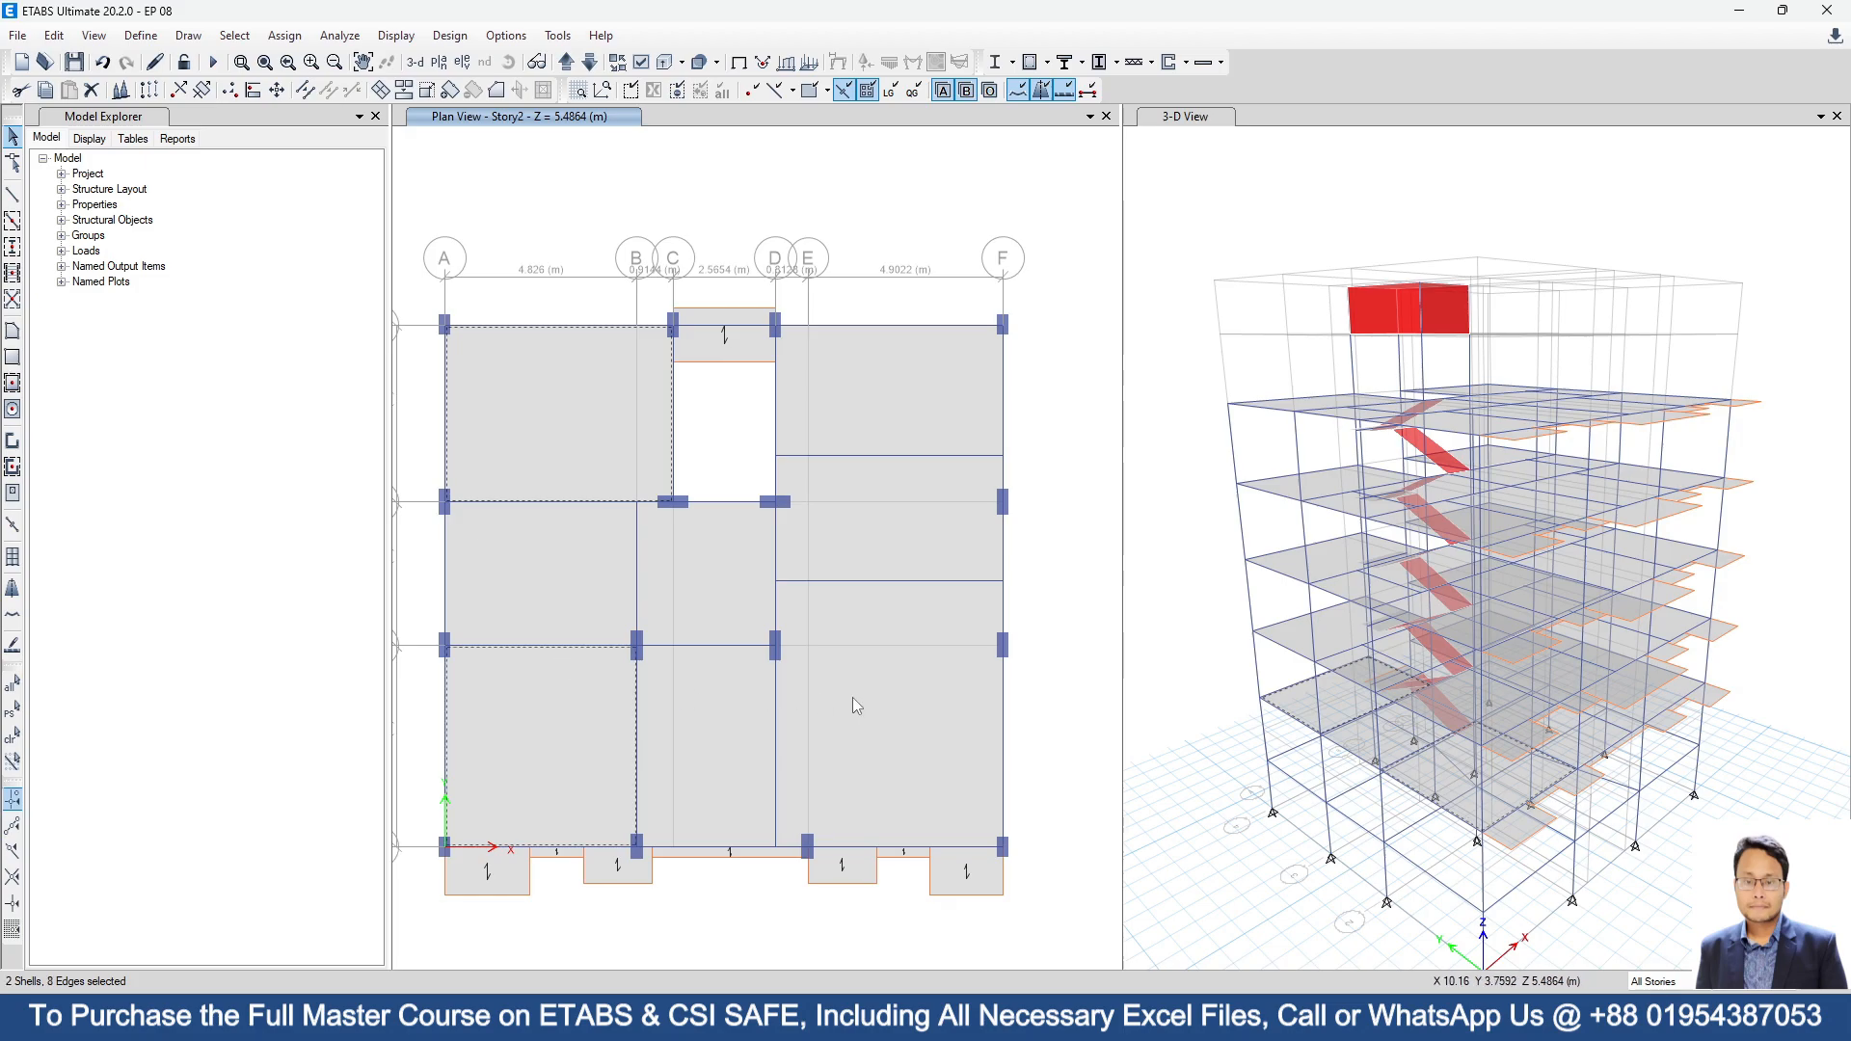
pyautogui.click(852, 697)
pyautogui.click(566, 61)
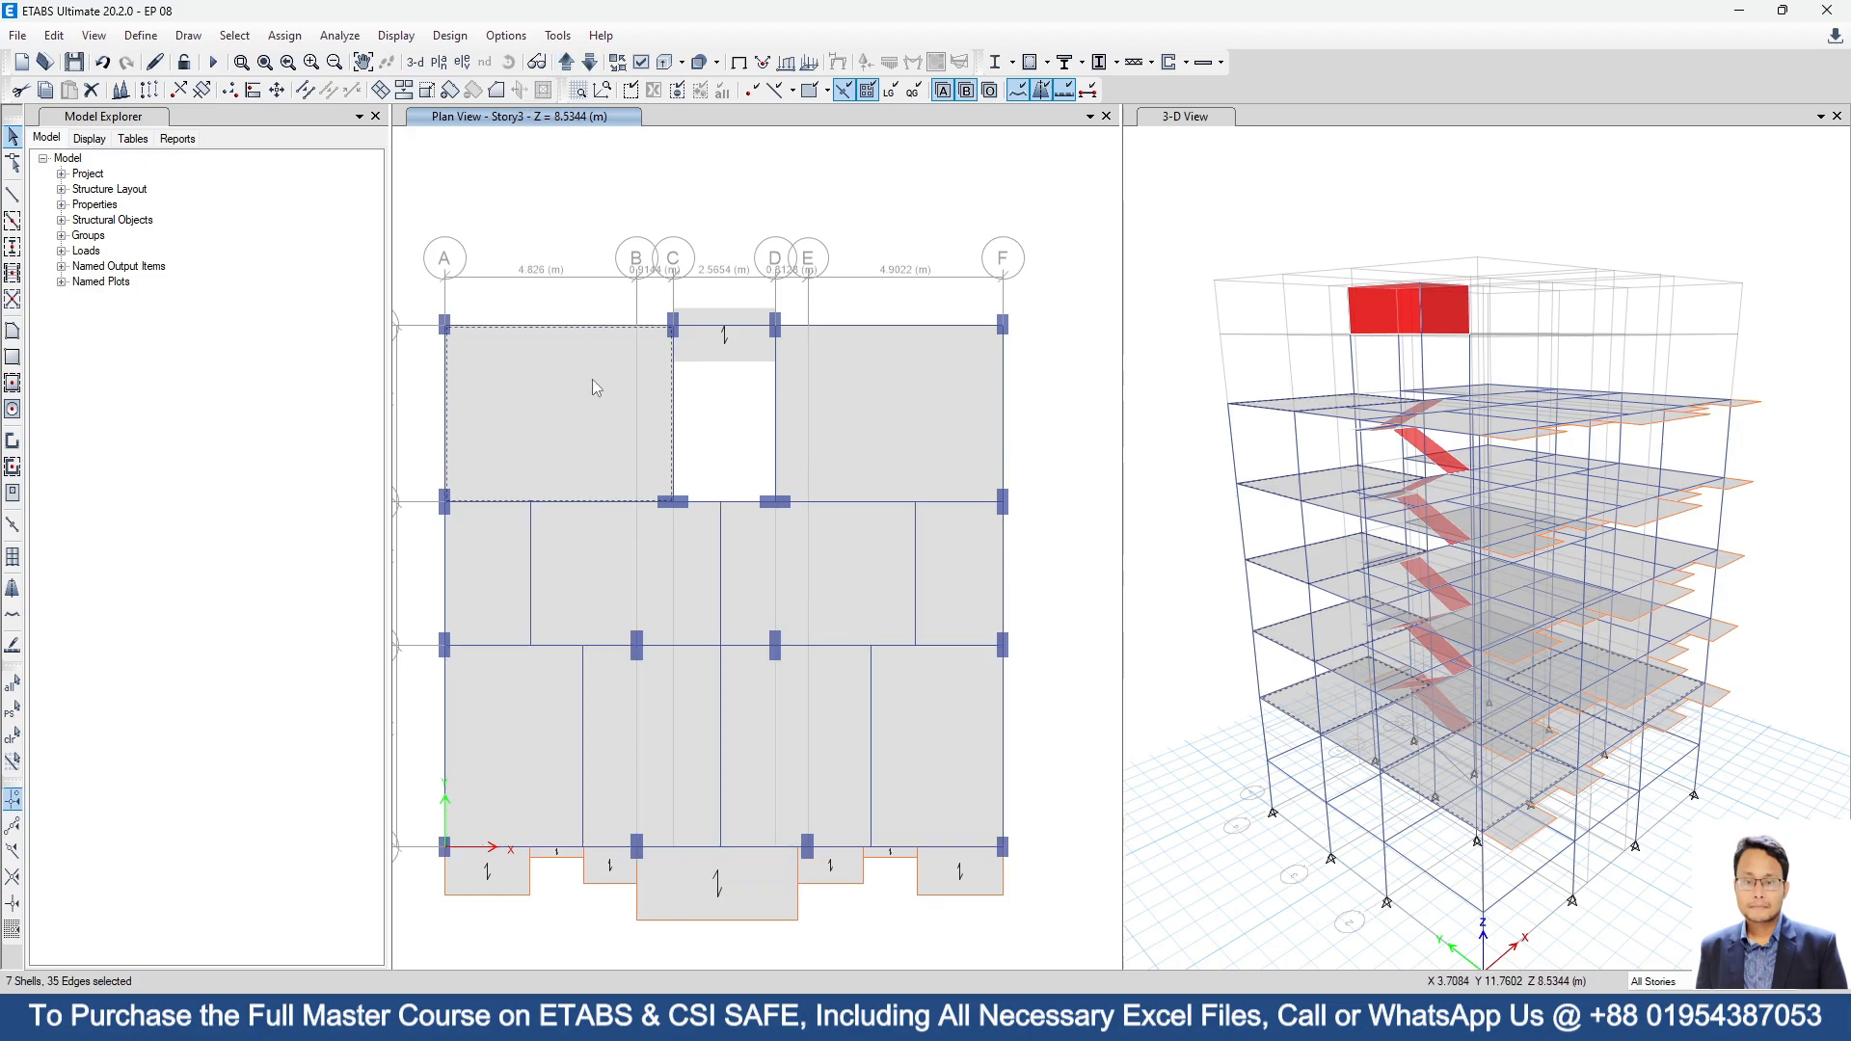
pyautogui.click(857, 729)
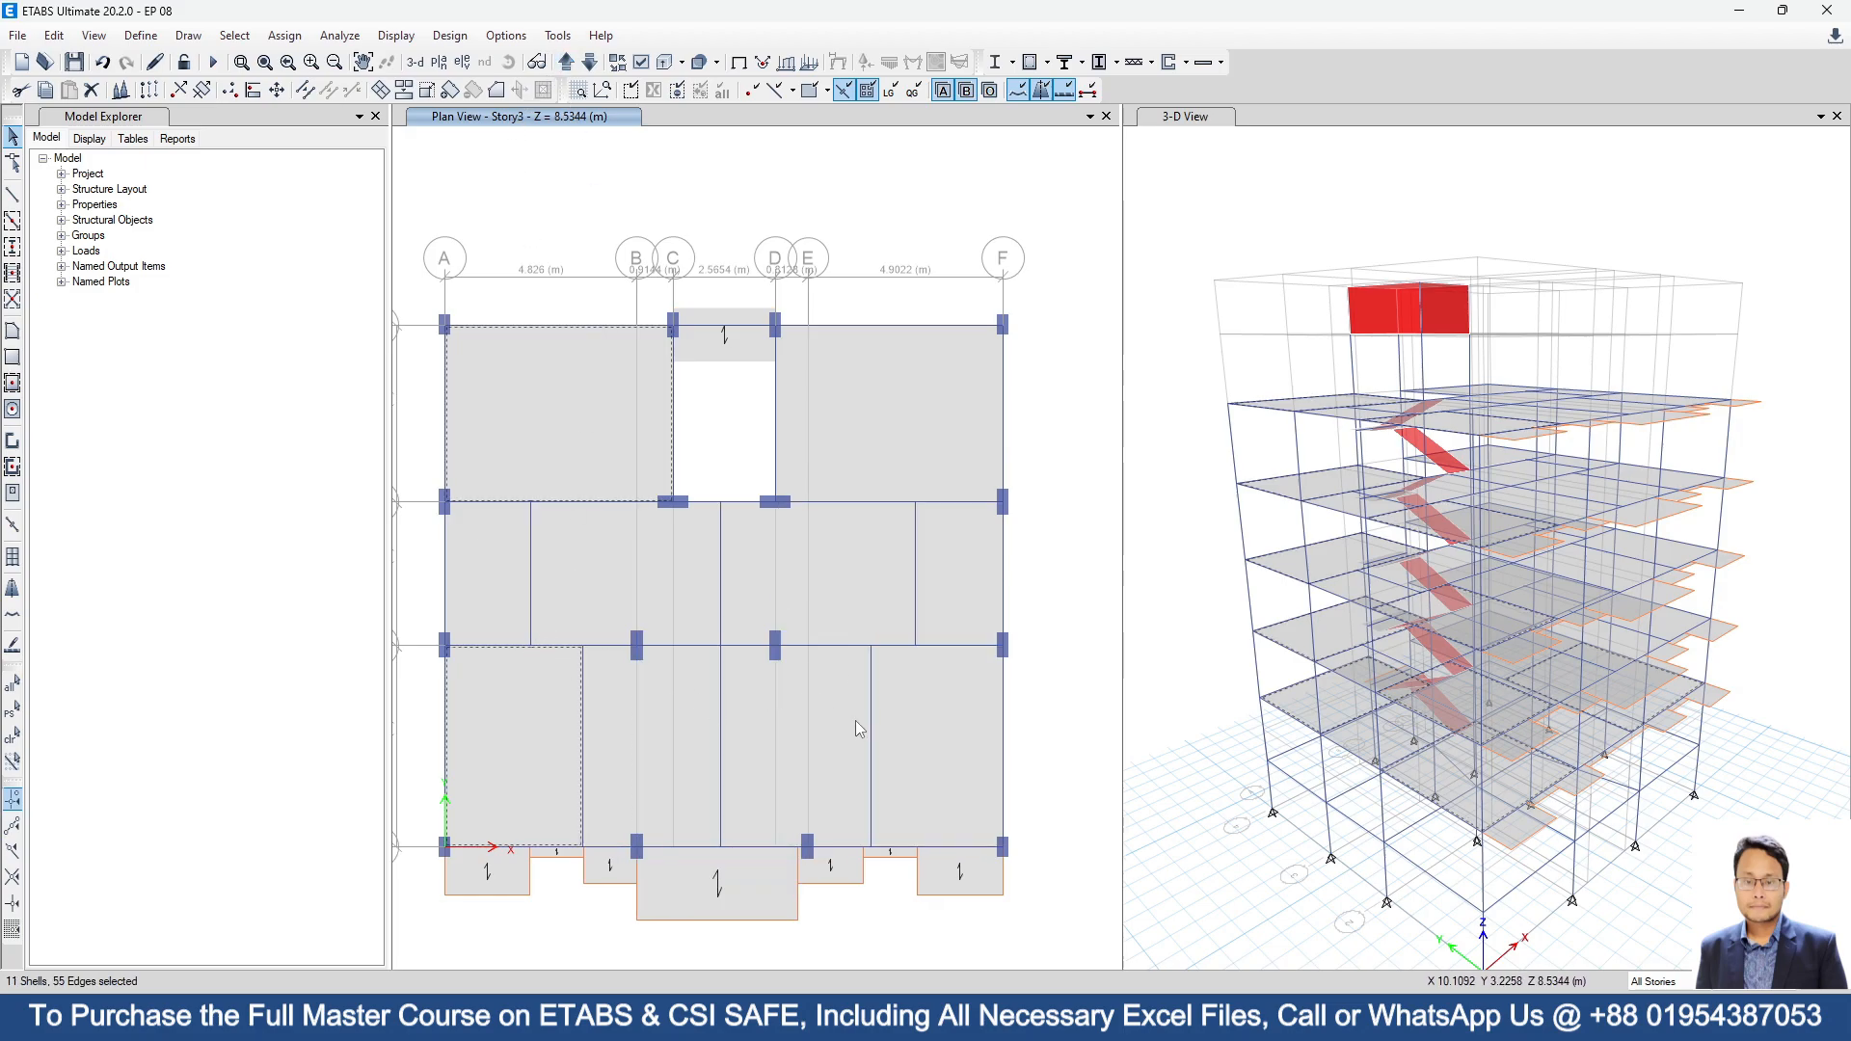
pyautogui.click(615, 735)
pyautogui.click(912, 735)
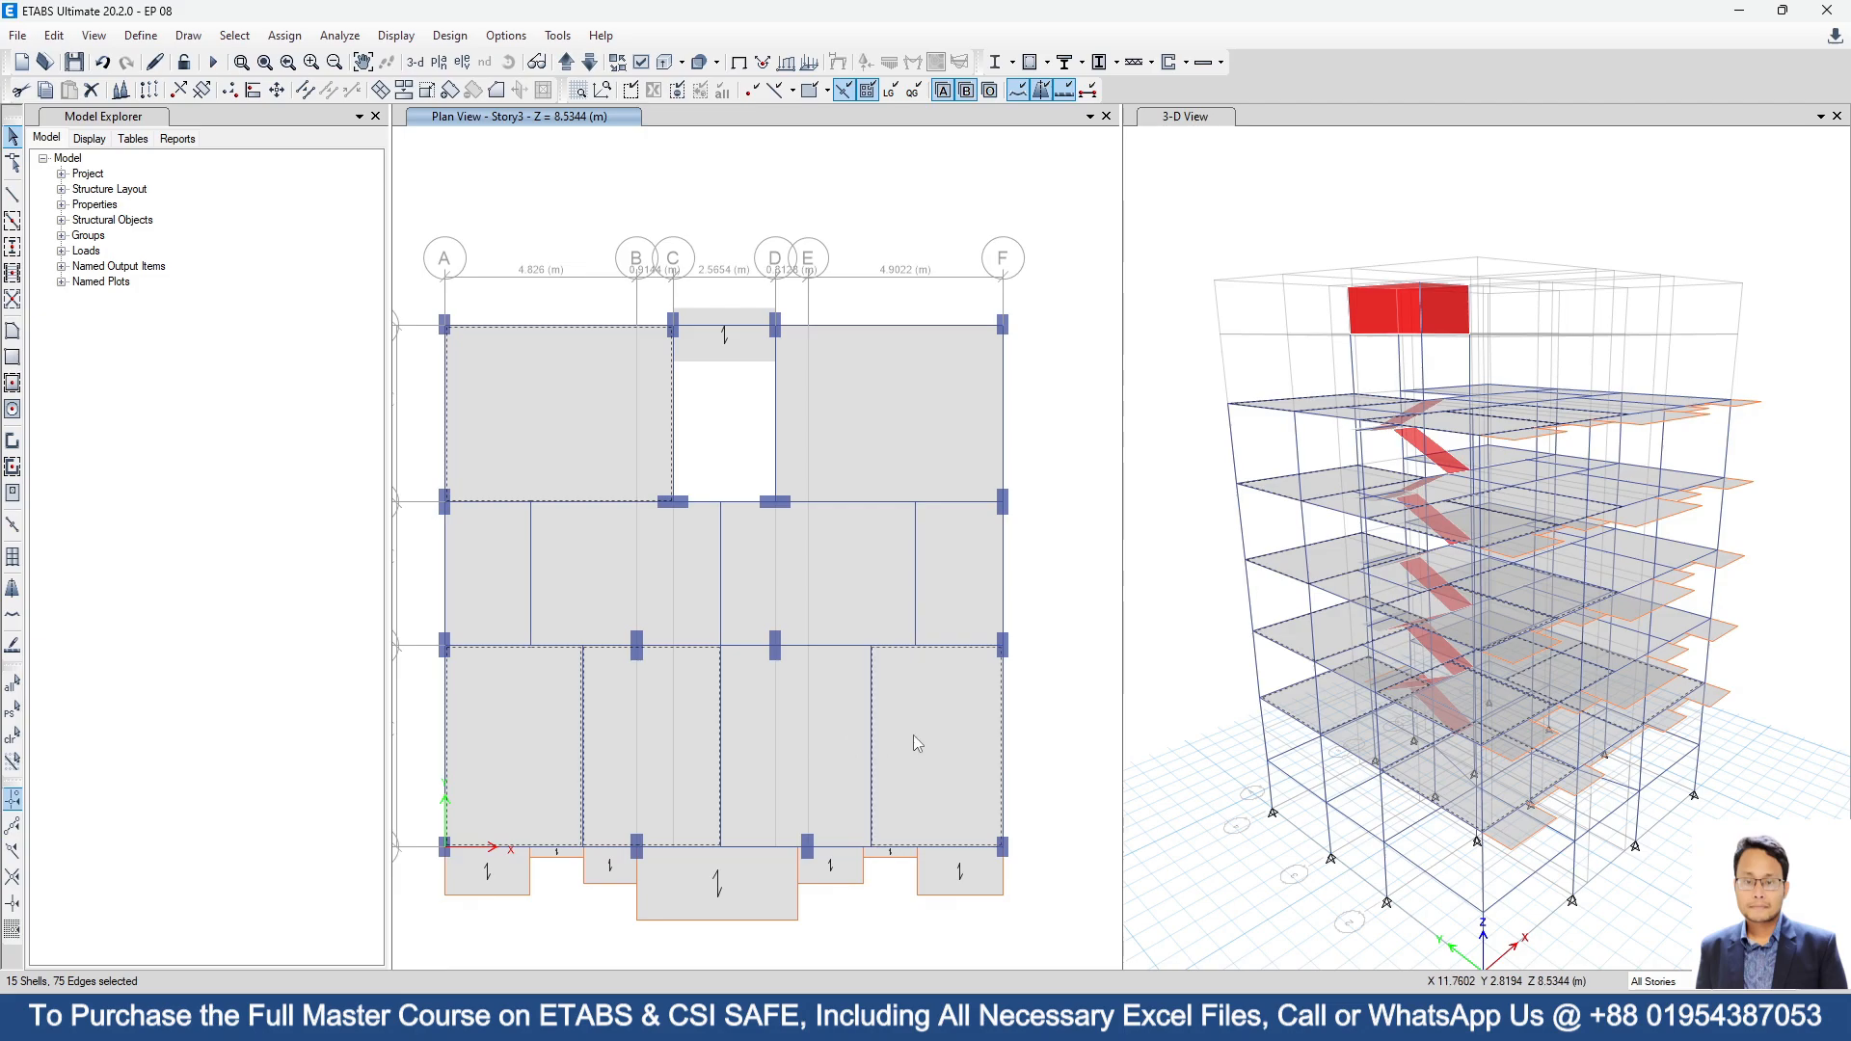
pyautogui.click(837, 739)
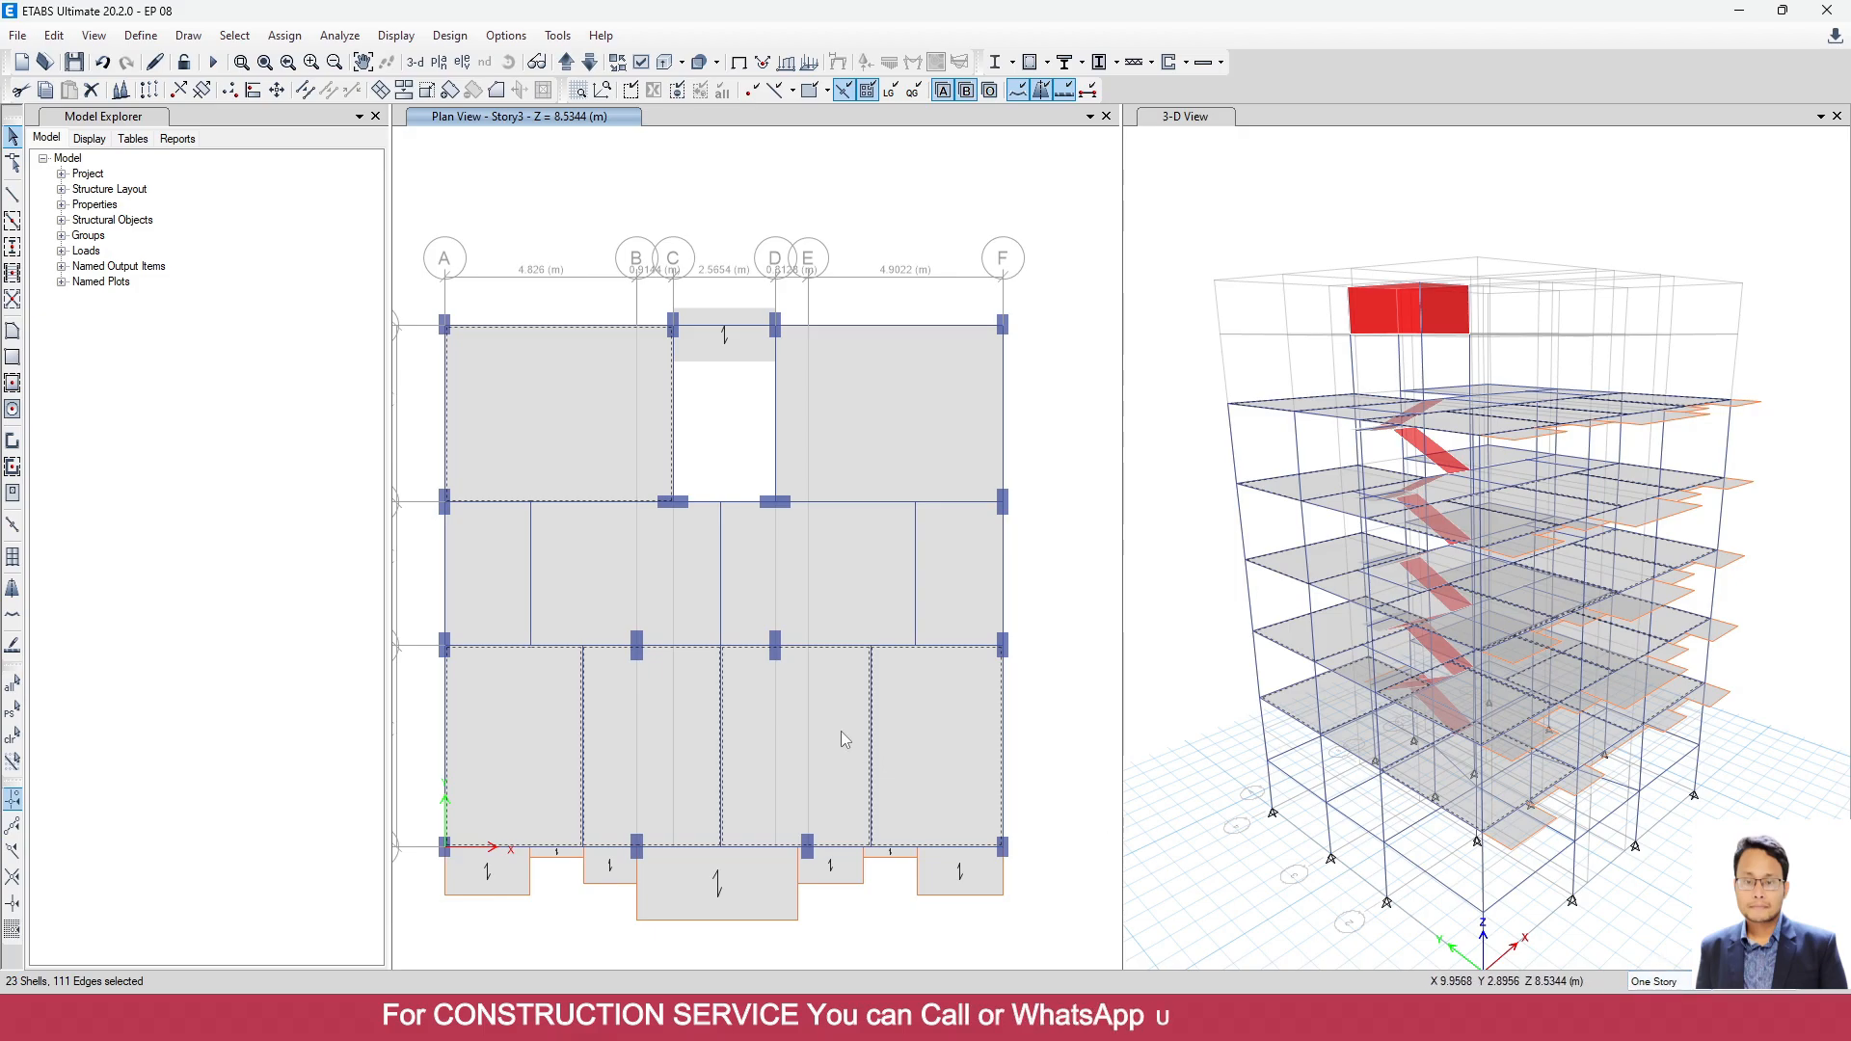
pyautogui.click(632, 91)
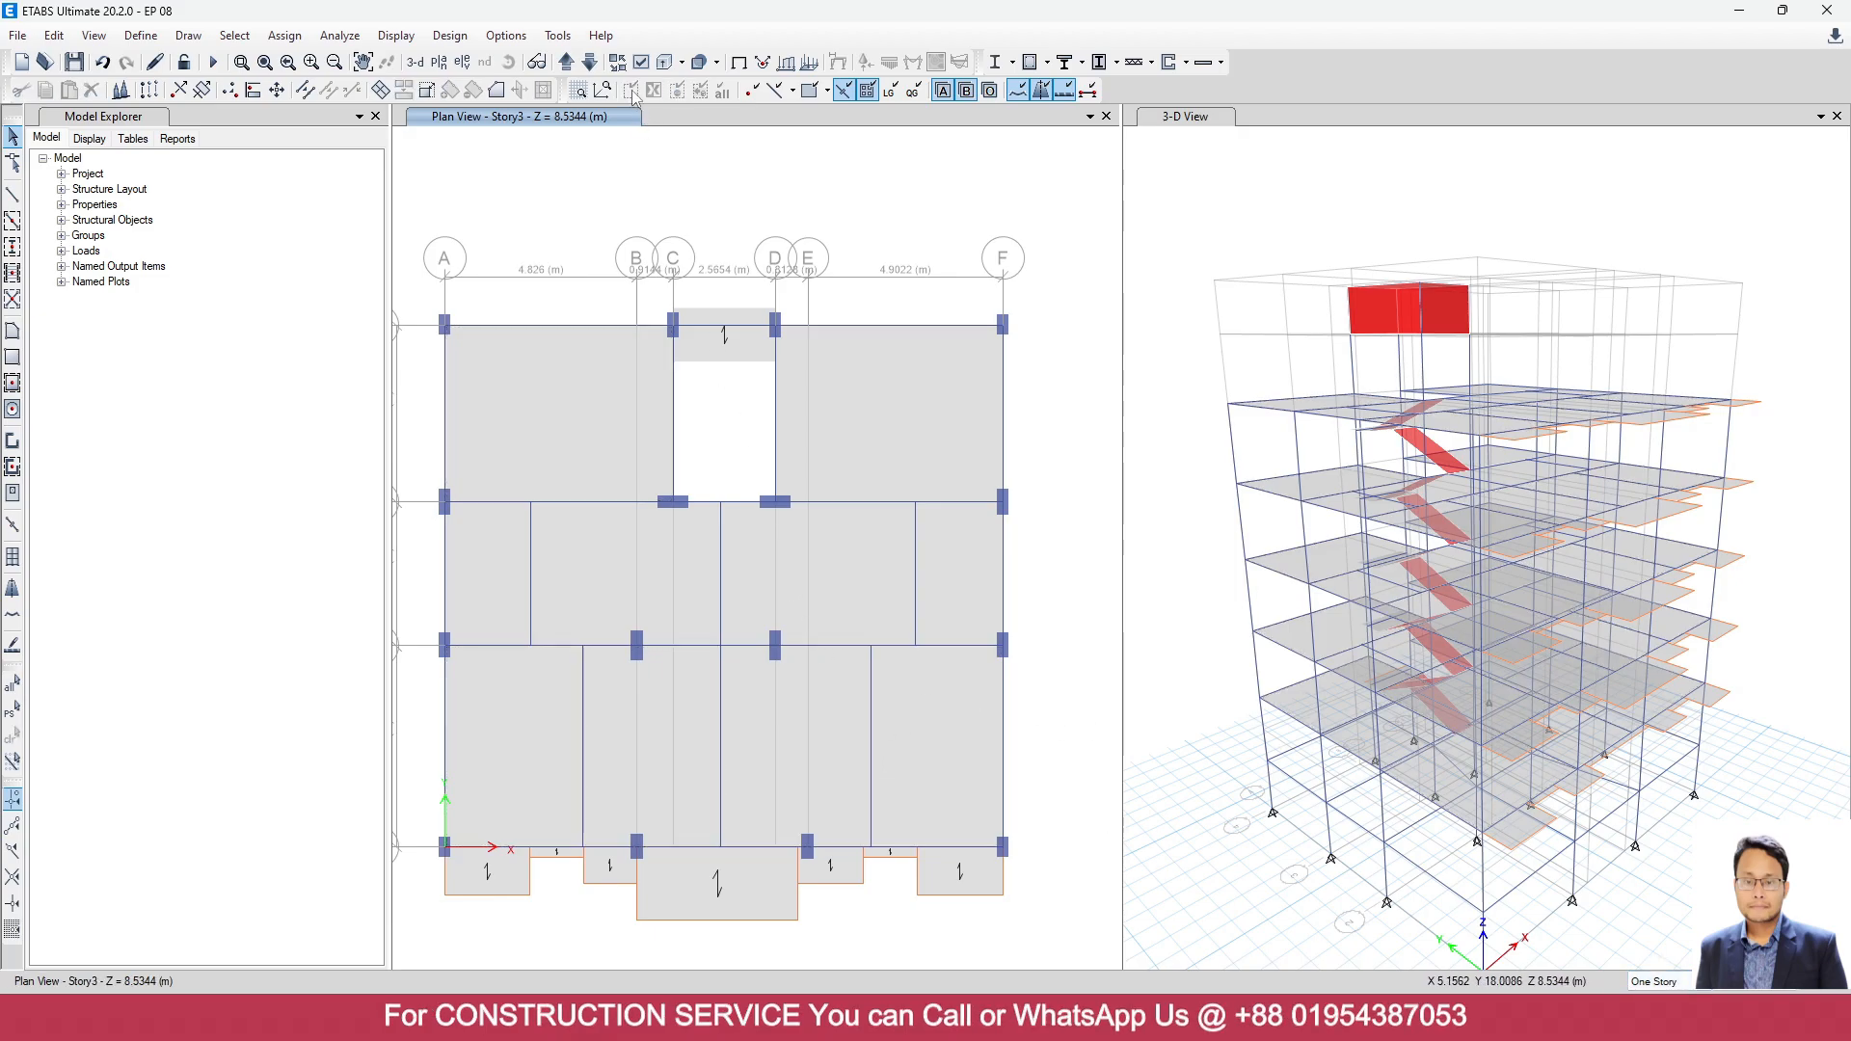
# Compare the ground floor roof beam layout plan in AutoCAD with the Story3 plan in ETABS.
pyautogui.click(1297, 1018)
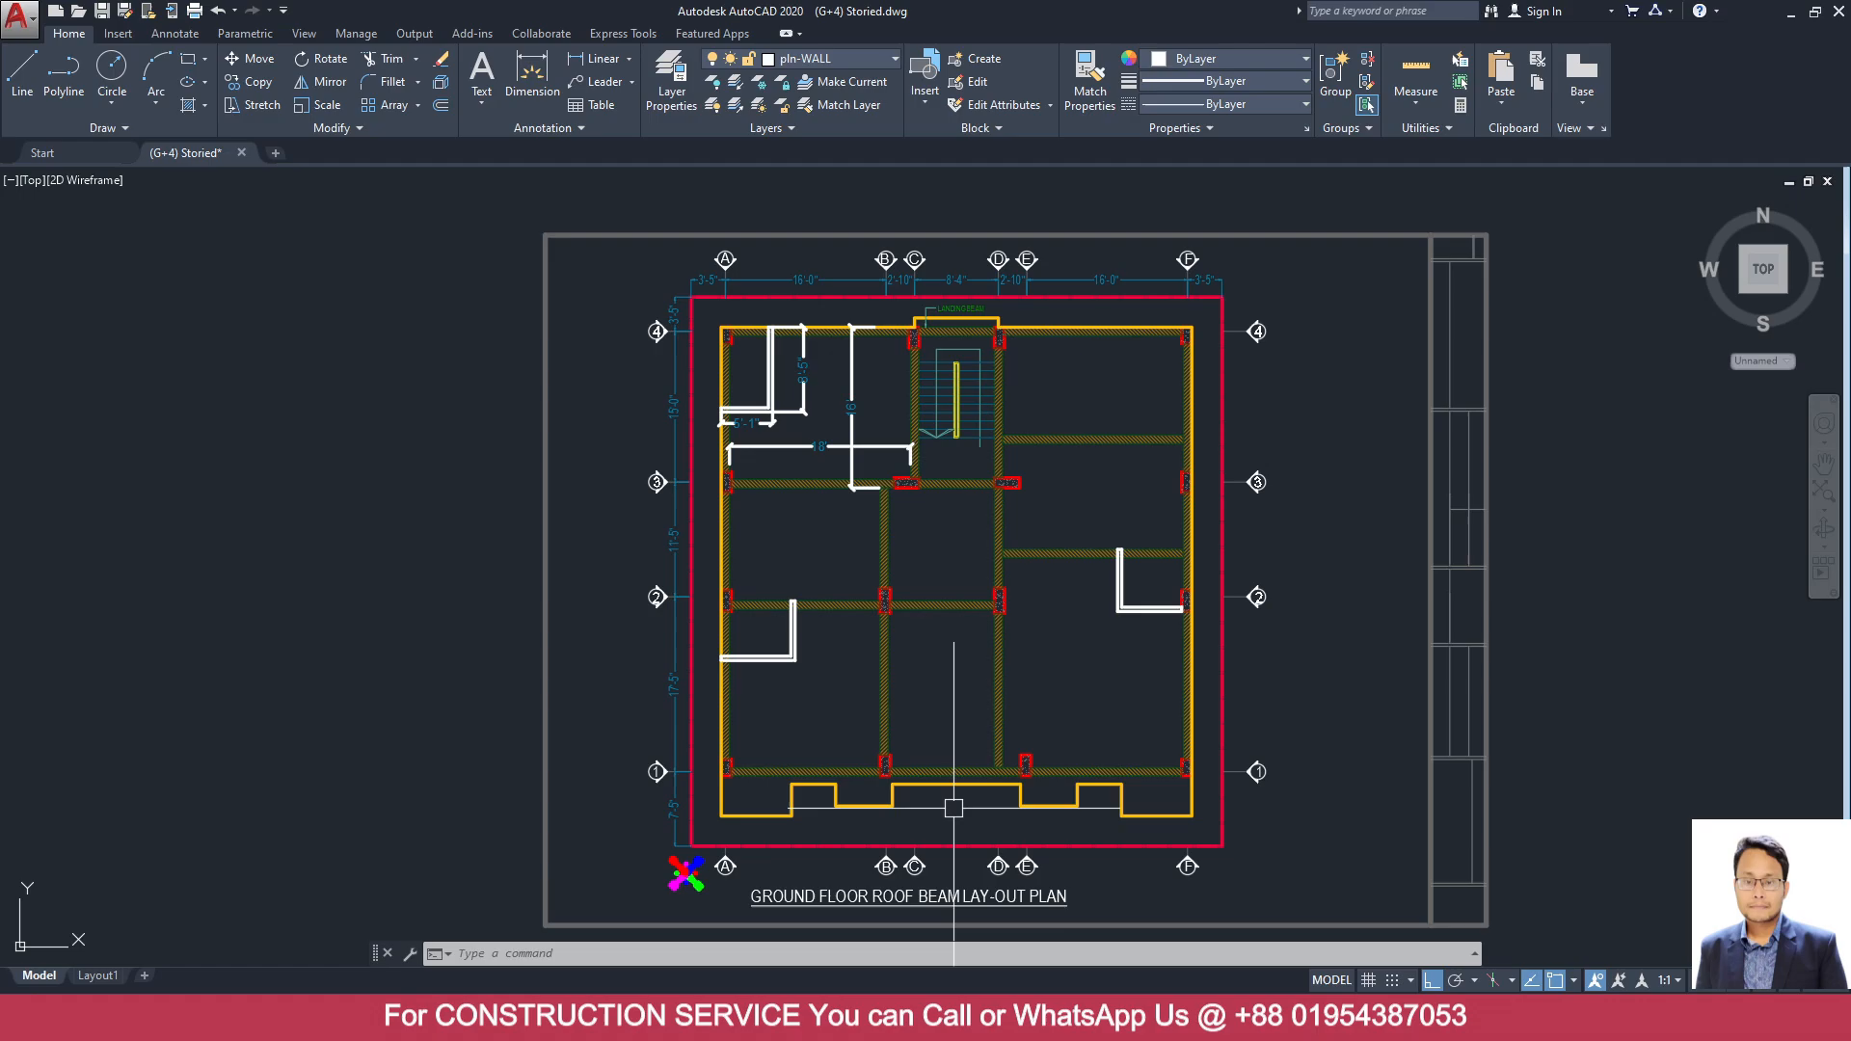
pyautogui.click(1250, 1018)
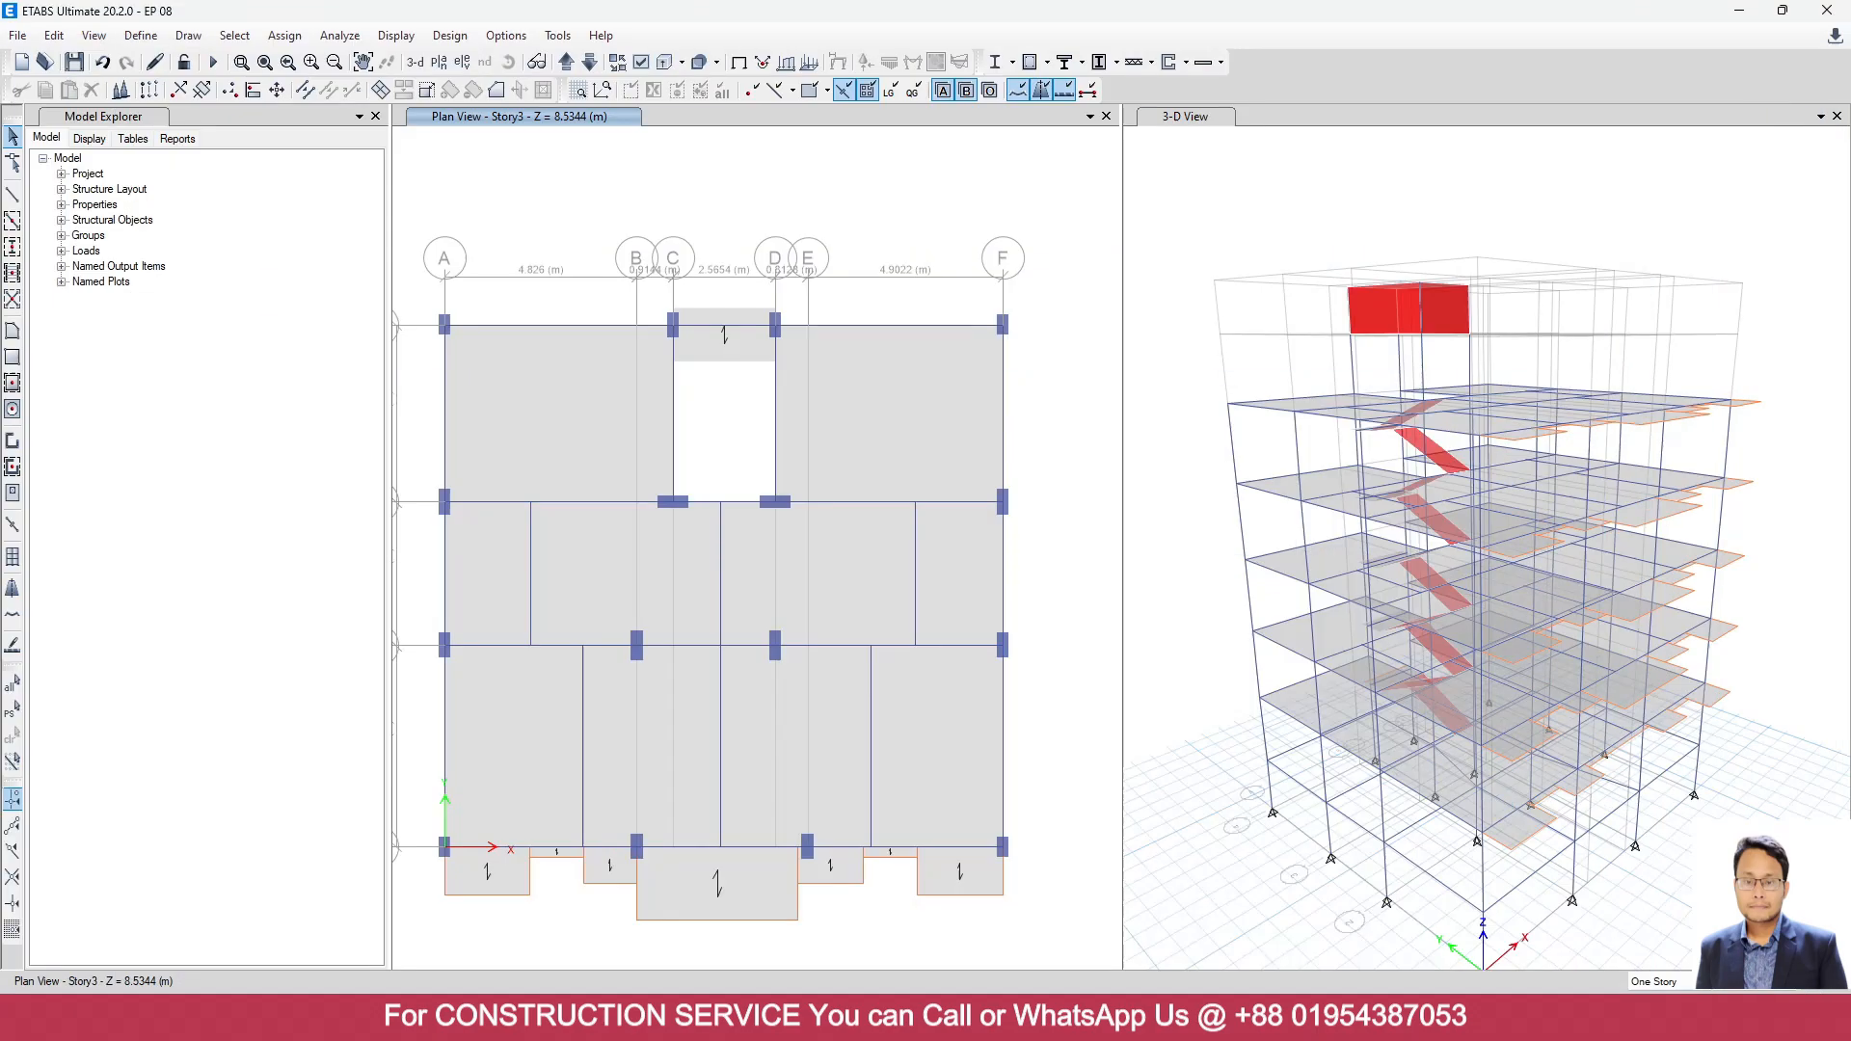
pyautogui.click(1297, 1018)
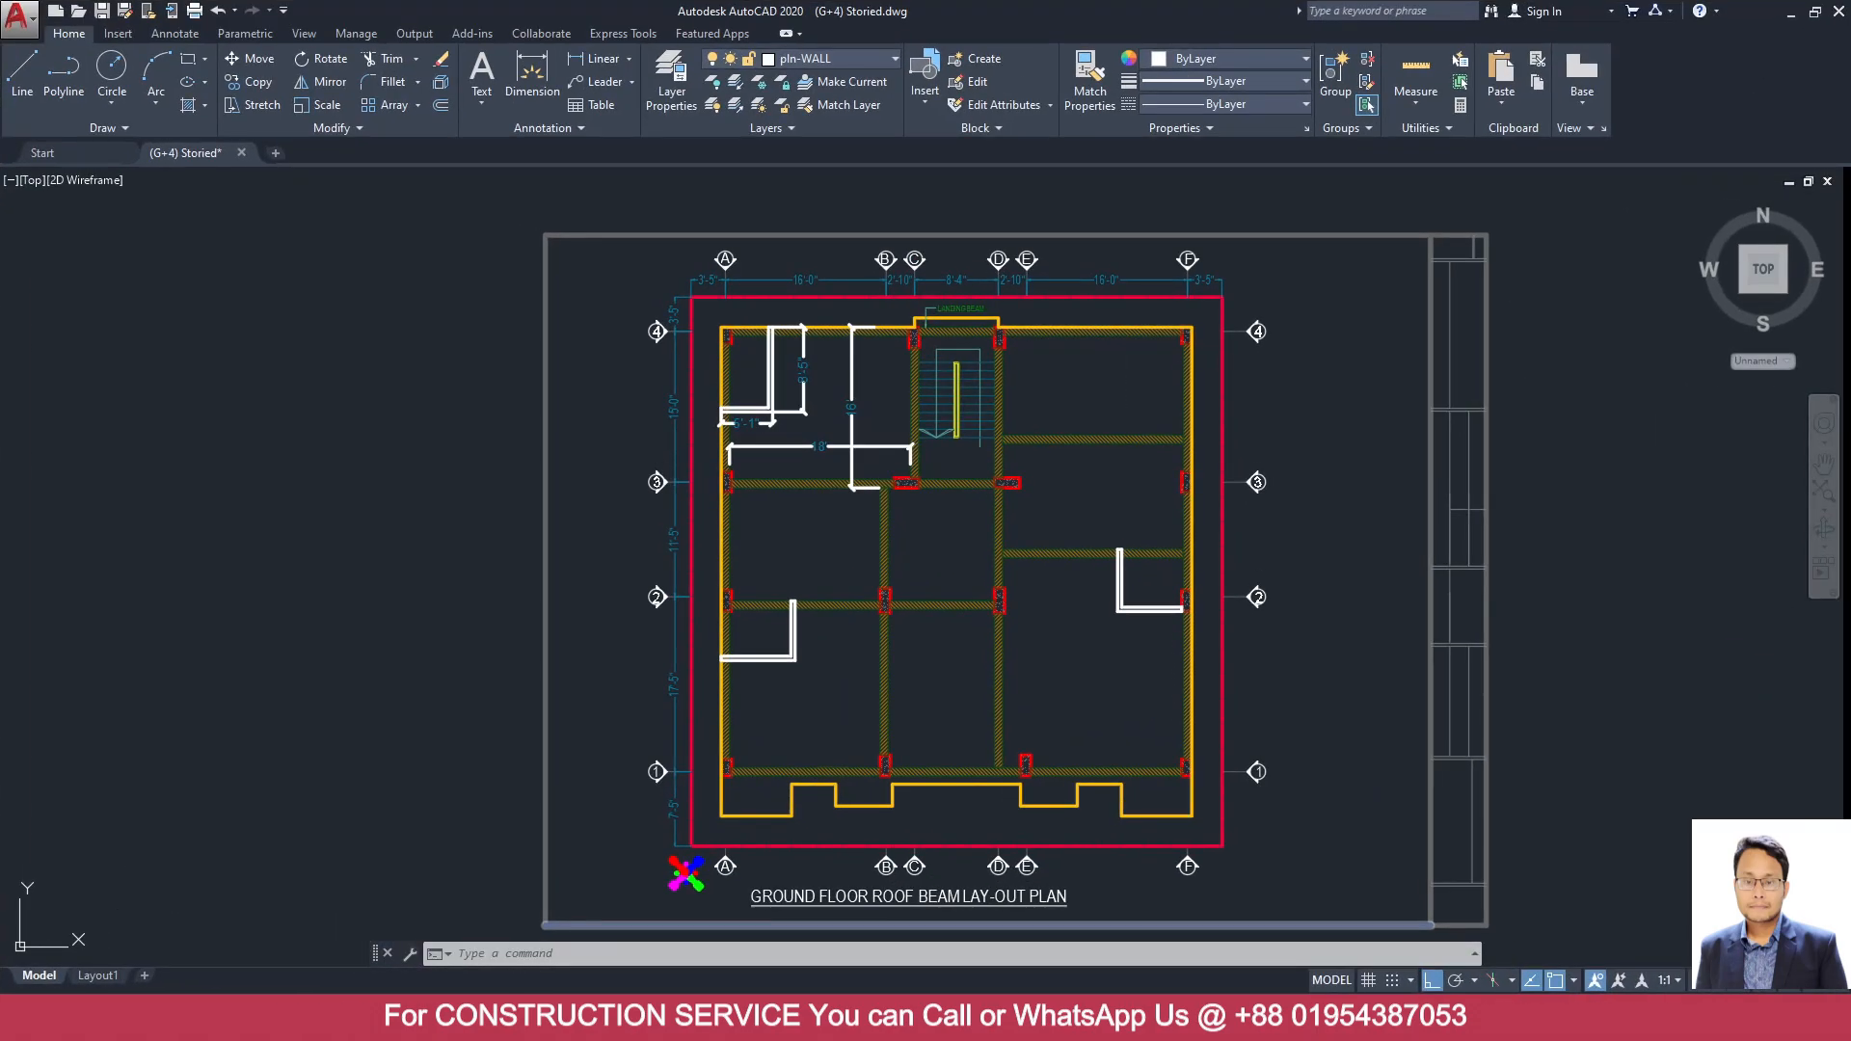
pyautogui.click(1250, 1018)
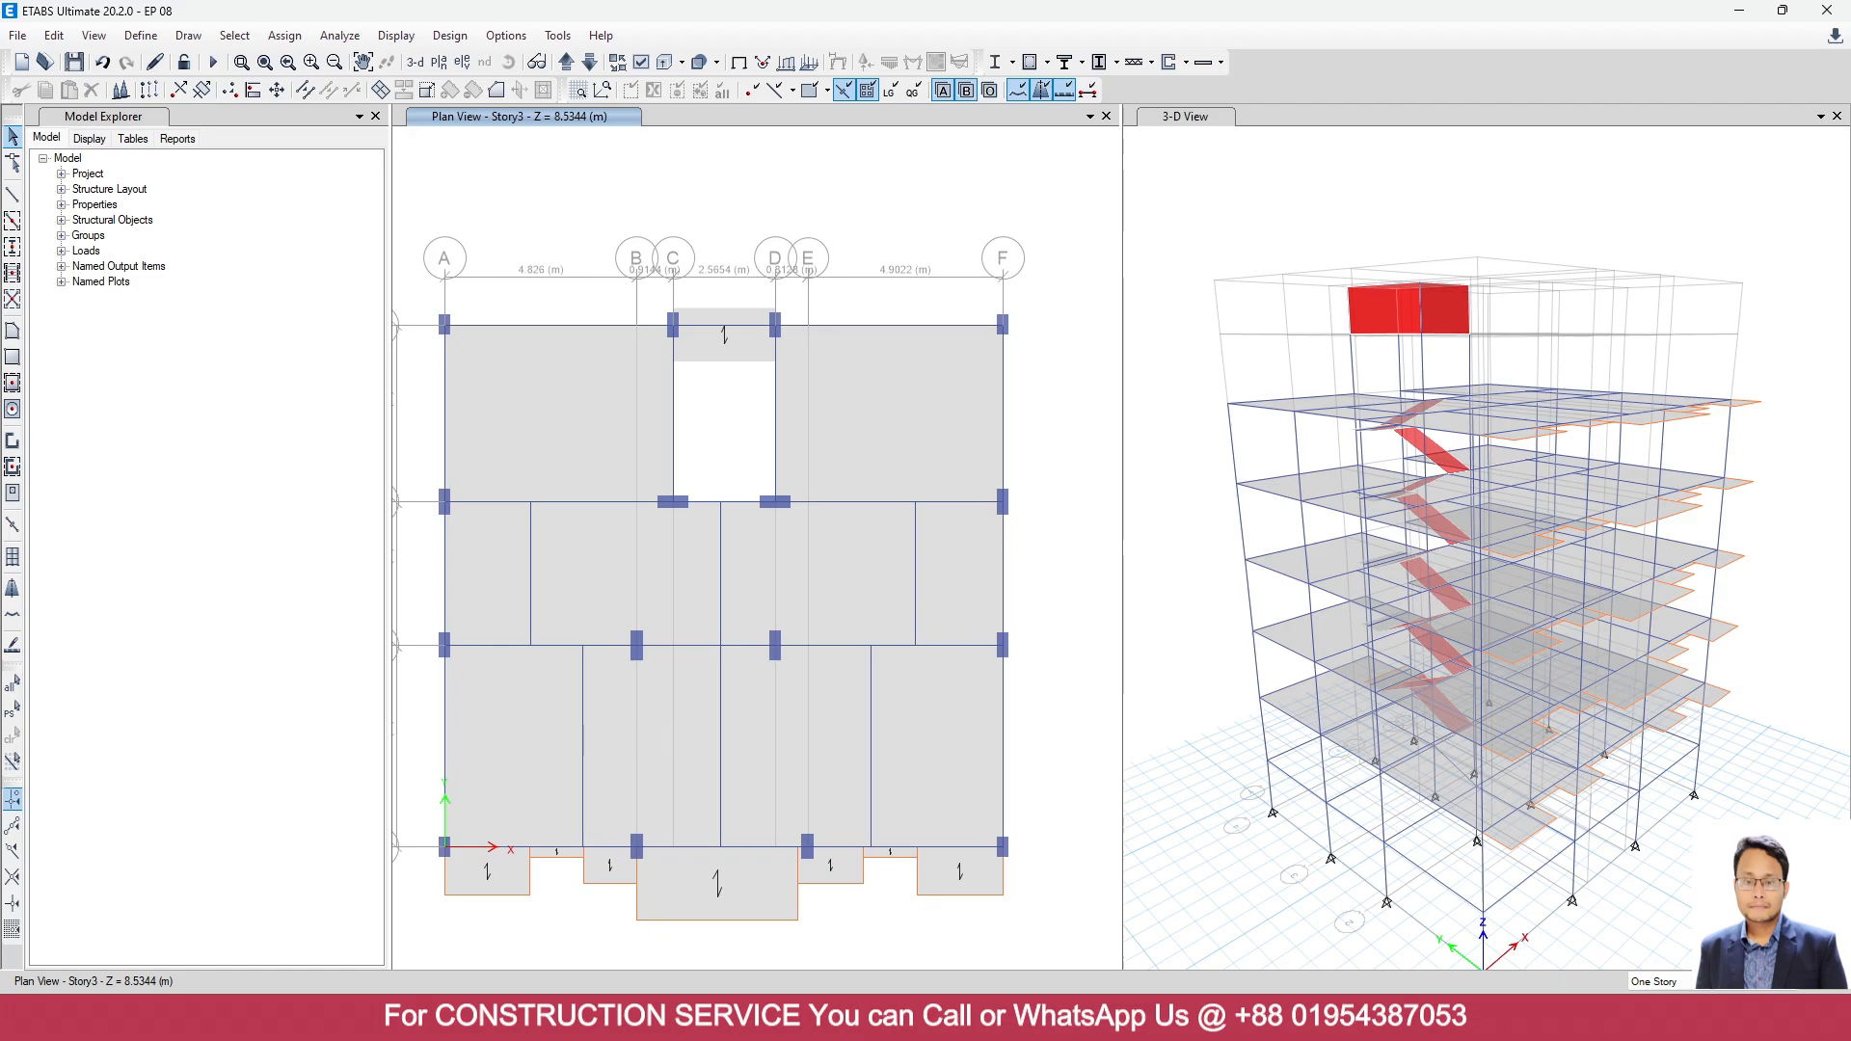
# Switch to AutoCAD, examine the typical floor roof beam layout plan beside the ground floor one, and return to ETABS.
pyautogui.click(1297, 1018)
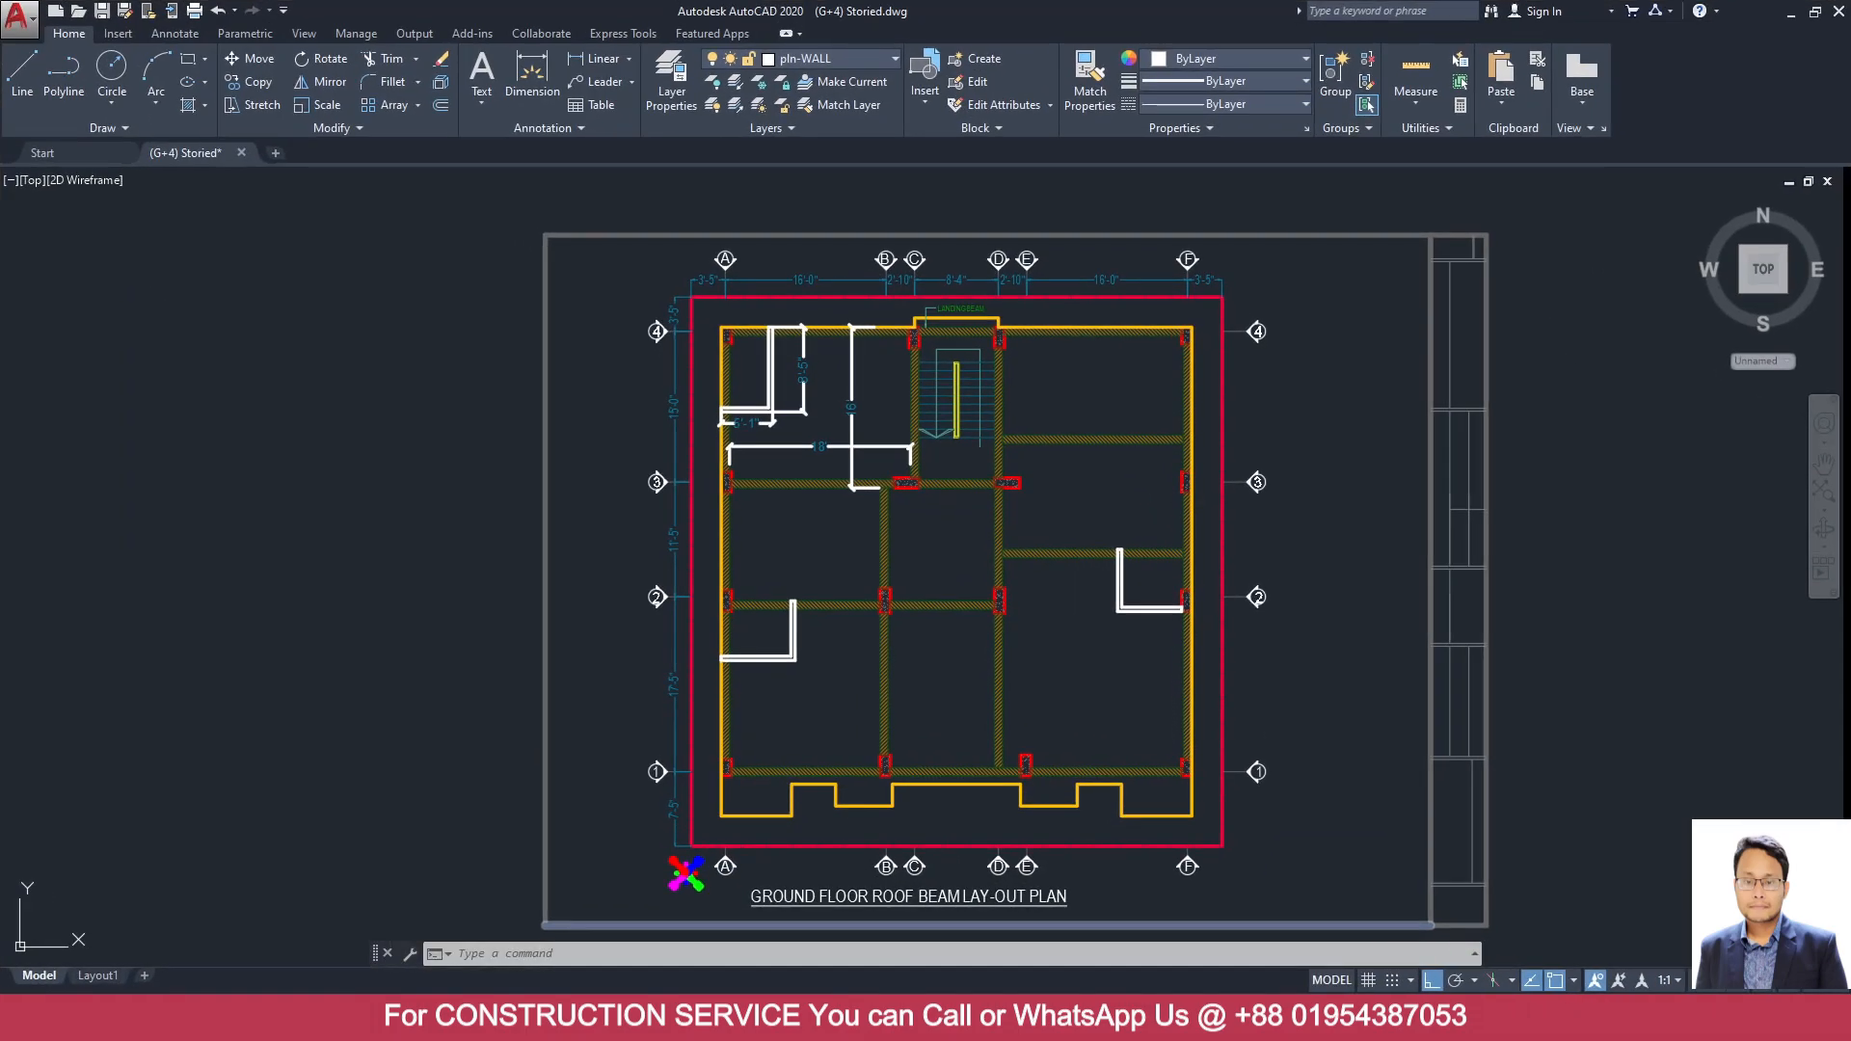
pyautogui.scroll(-9, 1383, 744)
pyautogui.scroll(7, 1107, 769)
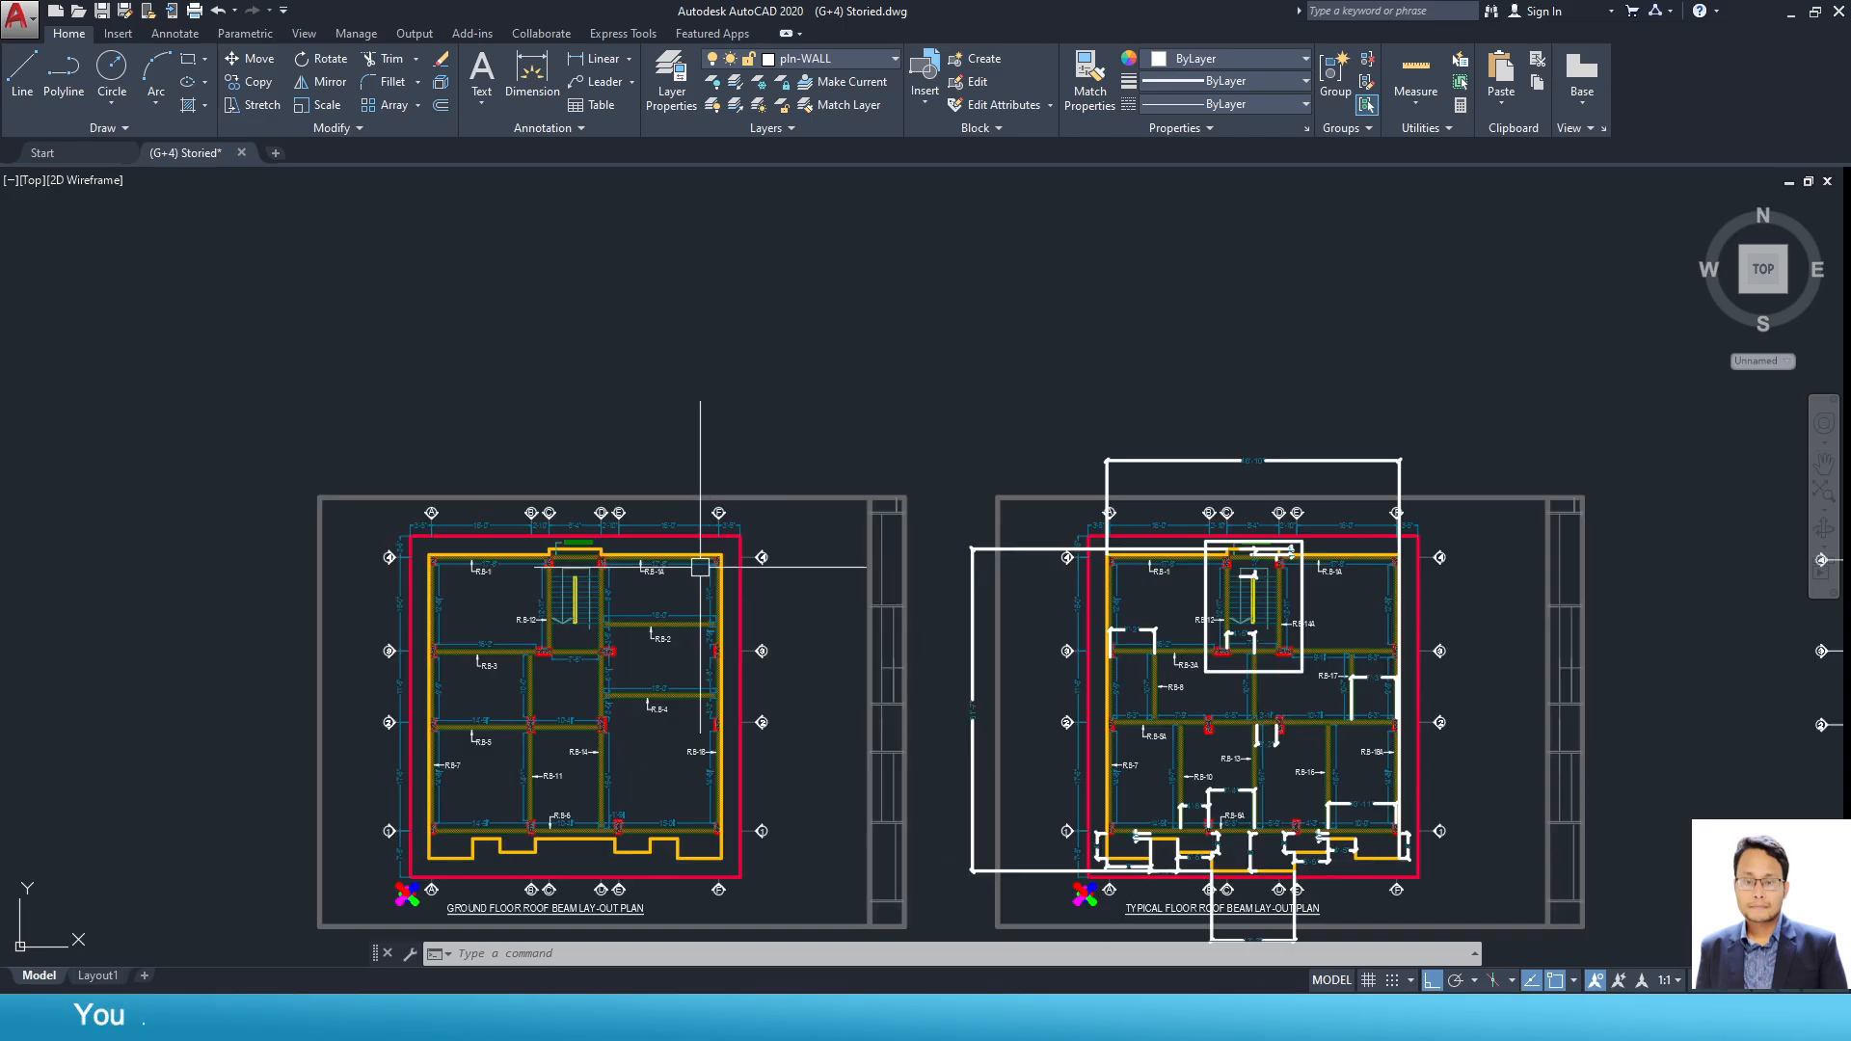
pyautogui.moveTo(1188, 713)
pyautogui.mouseDown(button='middle')
pyautogui.moveTo(1051, 583)
pyautogui.moveTo(1000, 607)
pyautogui.mouseUp(button='middle')
pyautogui.scroll(2, 1052, 583)
pyautogui.scroll(4, 1017, 562)
pyautogui.scroll(-4, 1018, 563)
pyautogui.moveTo(1145, 617); pyautogui.dragTo(1148, 391, button='middle')
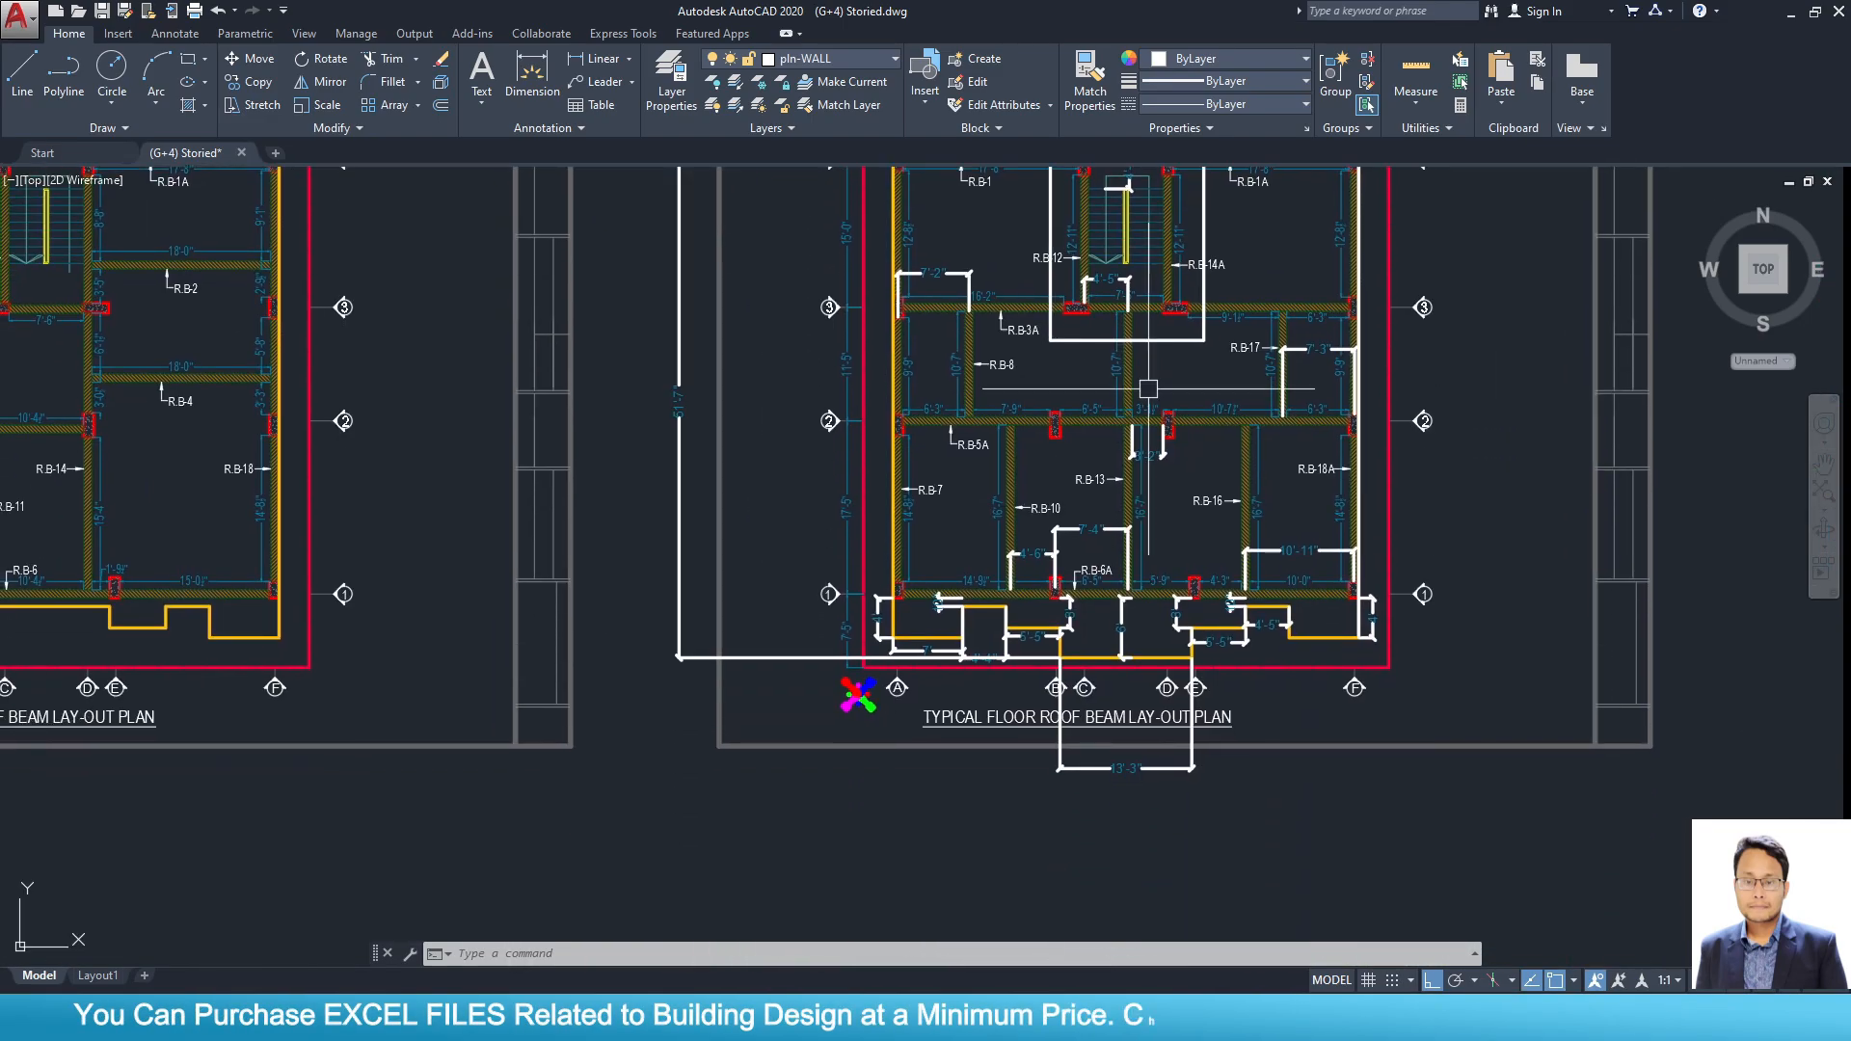
pyautogui.scroll(2, 1031, 726)
pyautogui.scroll(-5, 1034, 730)
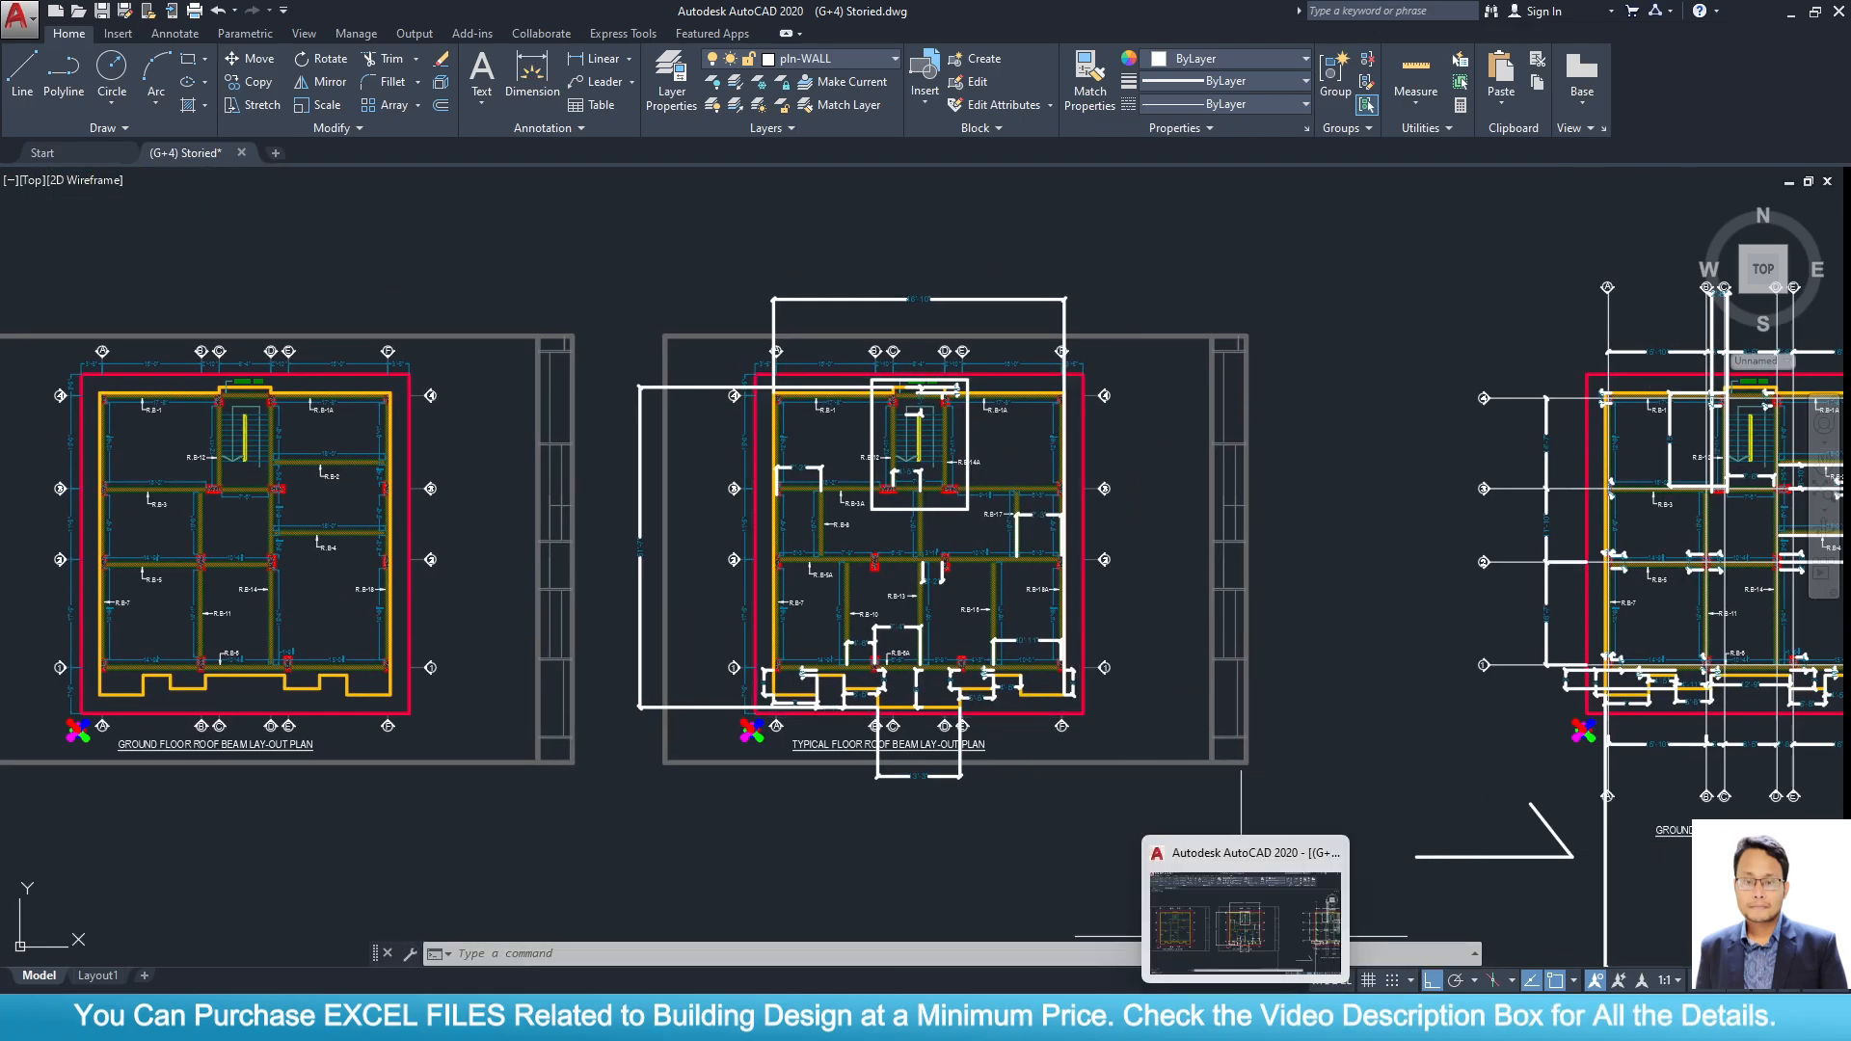
pyautogui.click(1199, 1018)
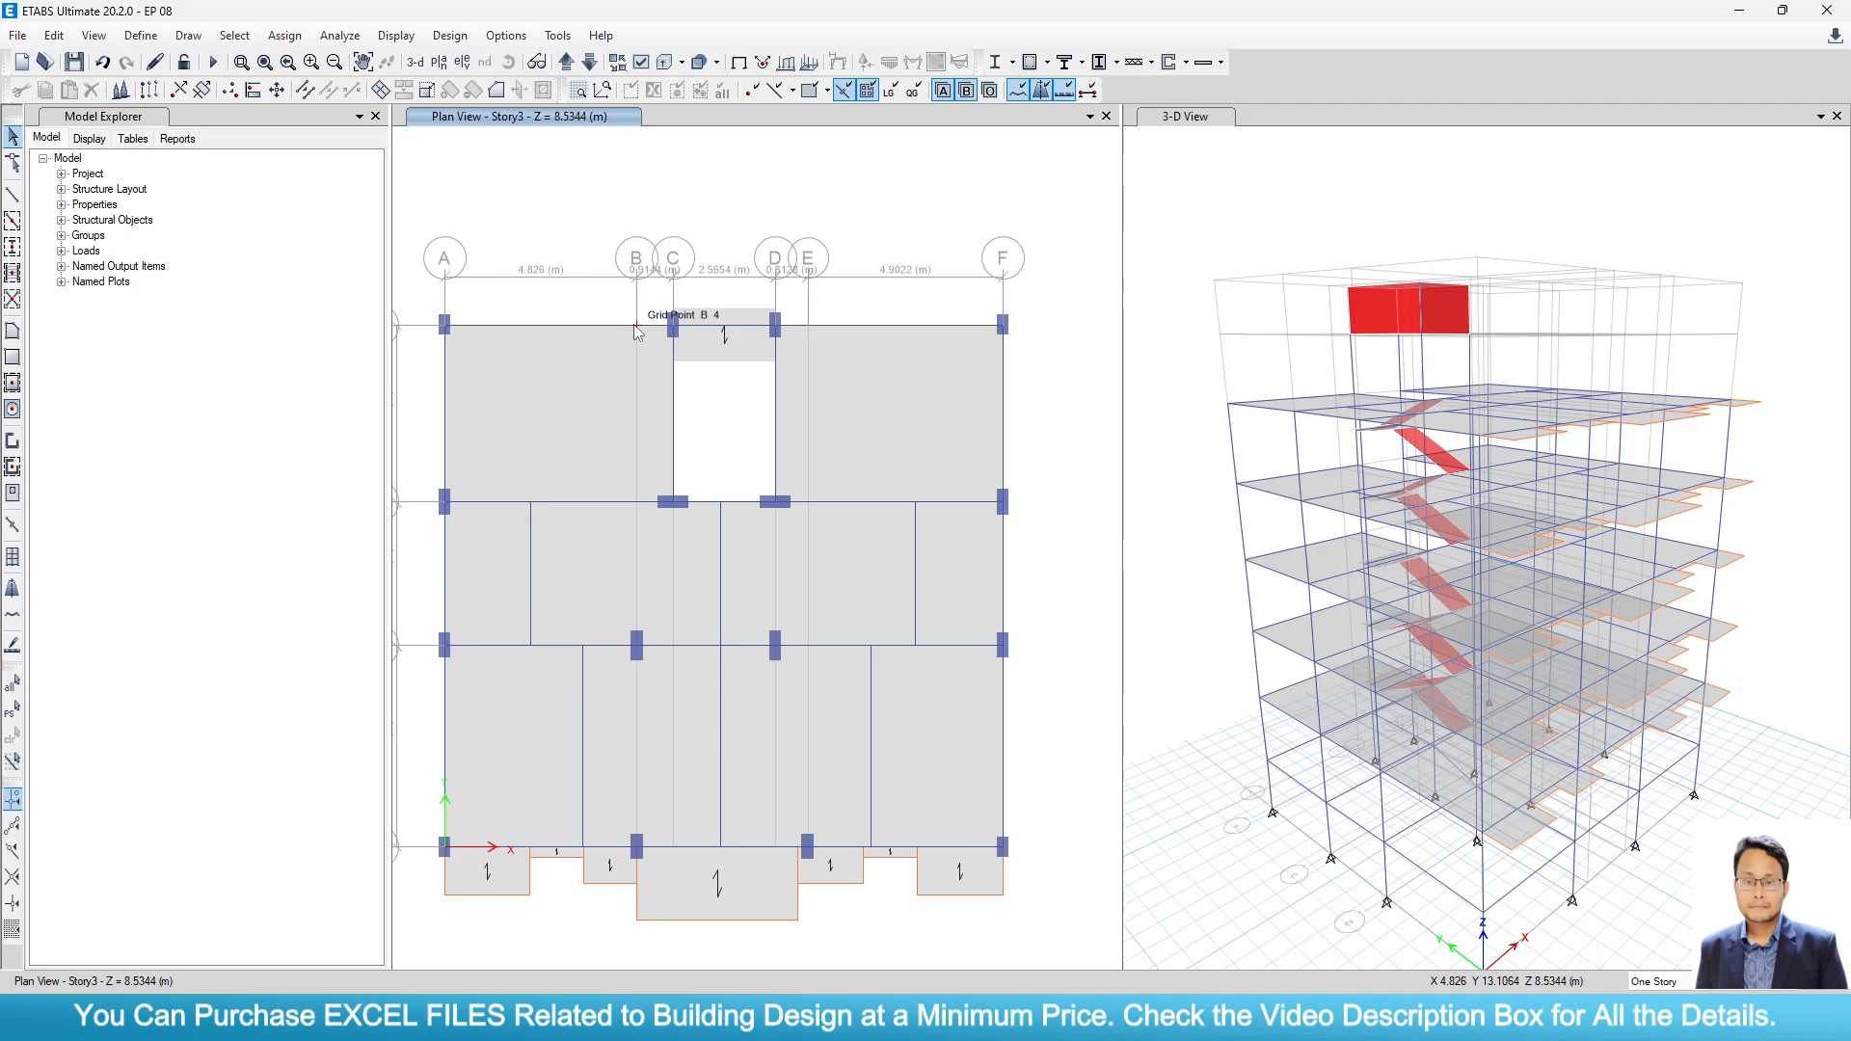
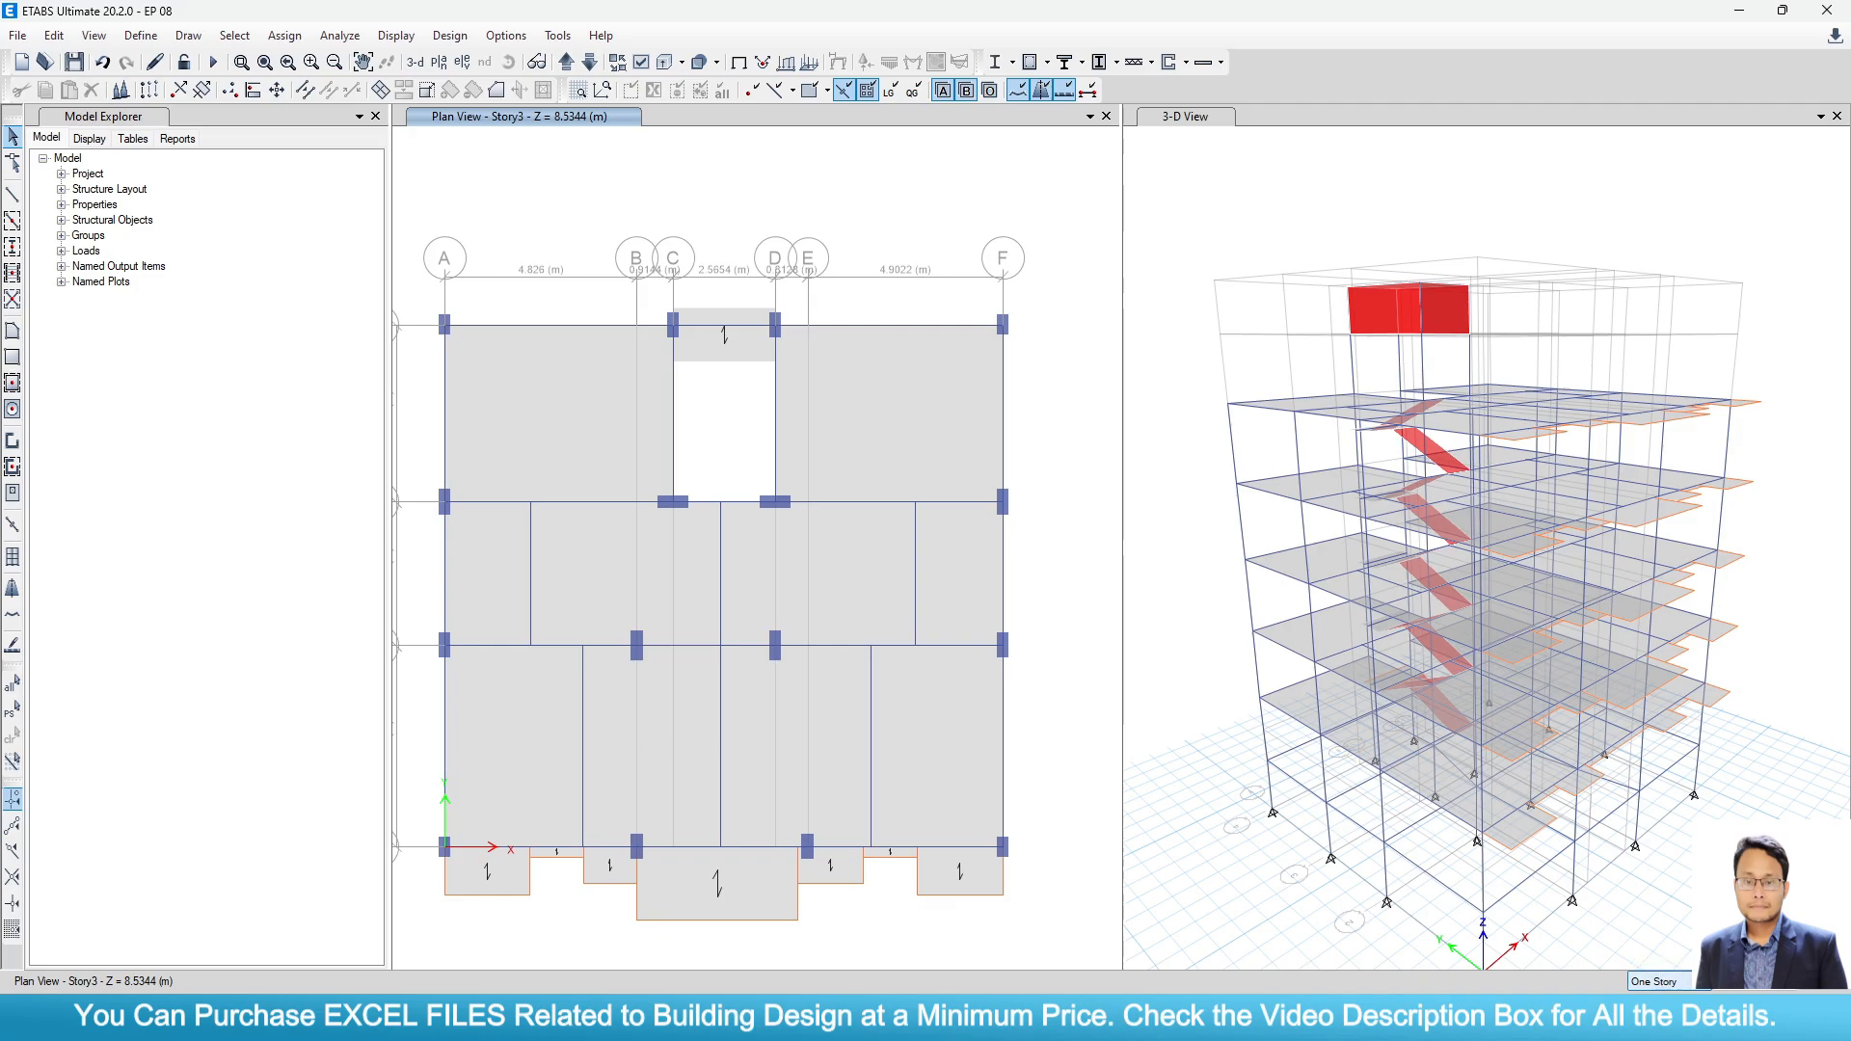
# With All Stories active, select the Story3 slab panels at grids A–C/3–4 and beside grids A and F between grids 1 and 2.
pyautogui.click(1684, 985)
pyautogui.click(1655, 965)
pyautogui.click(541, 360)
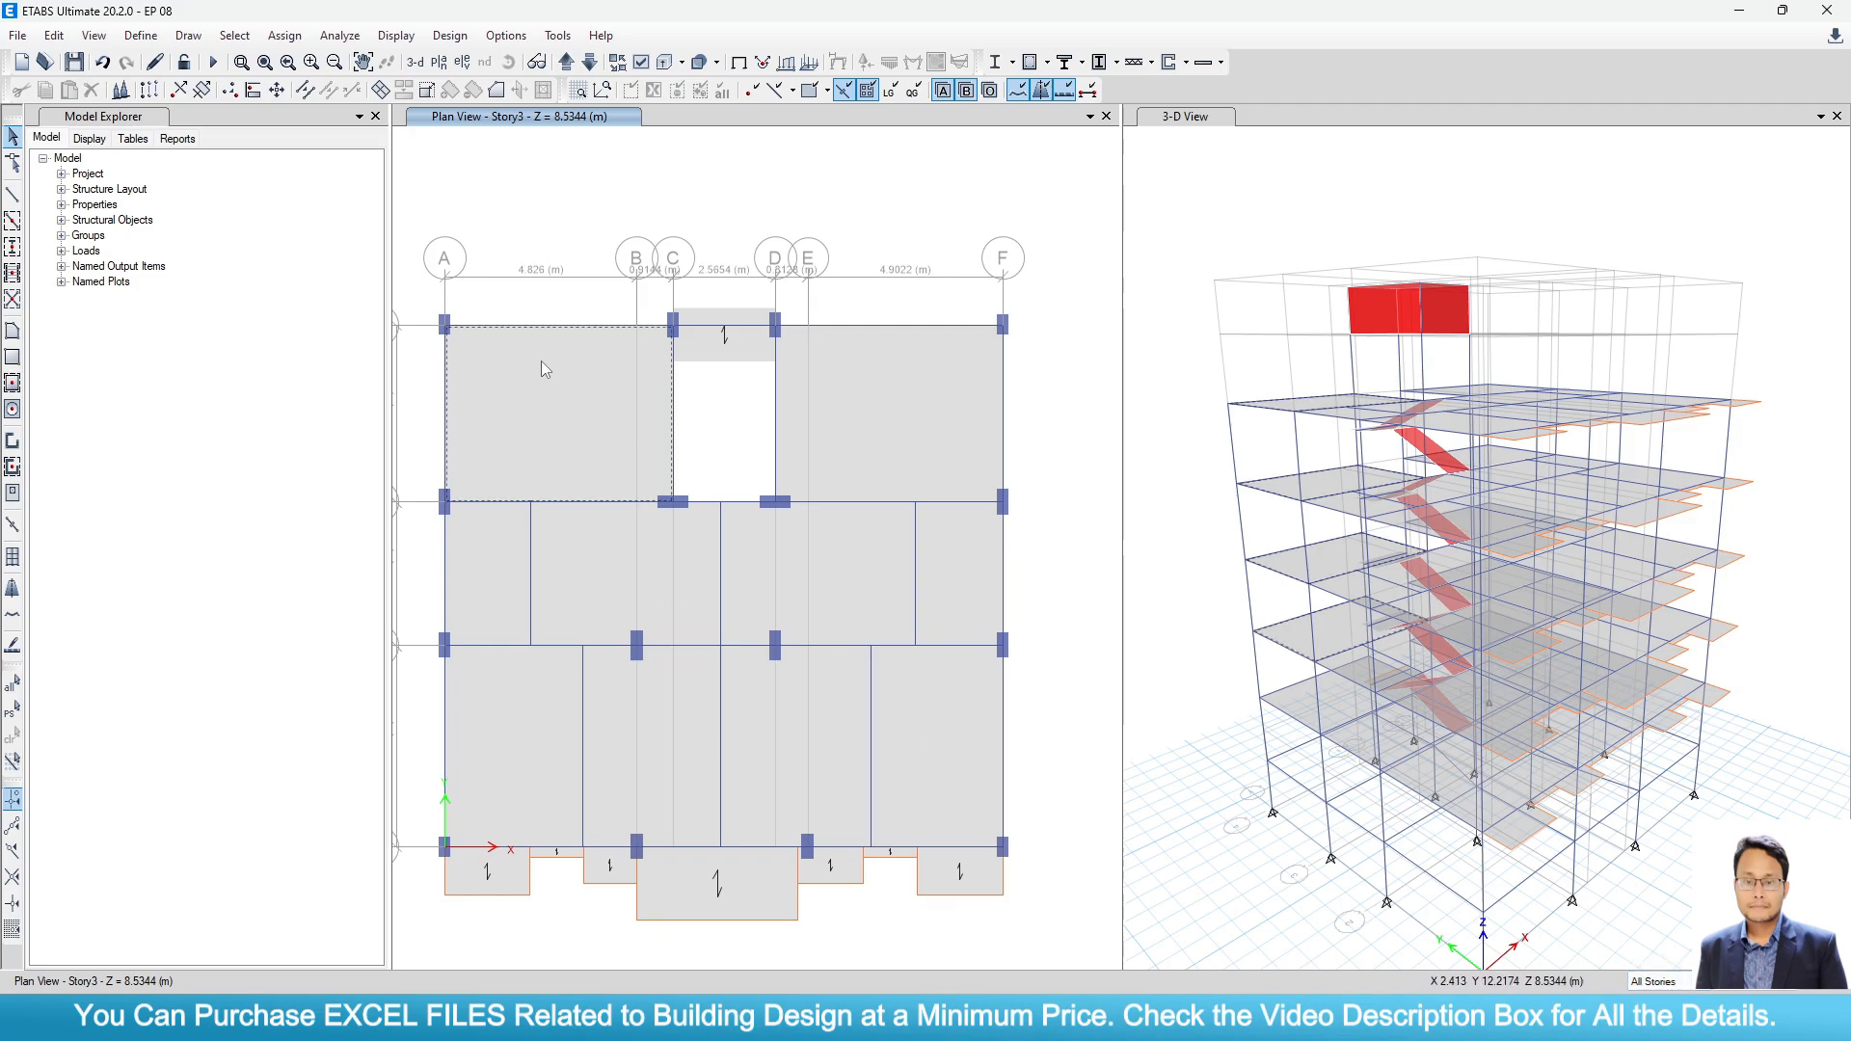
pyautogui.click(511, 743)
pyautogui.click(916, 736)
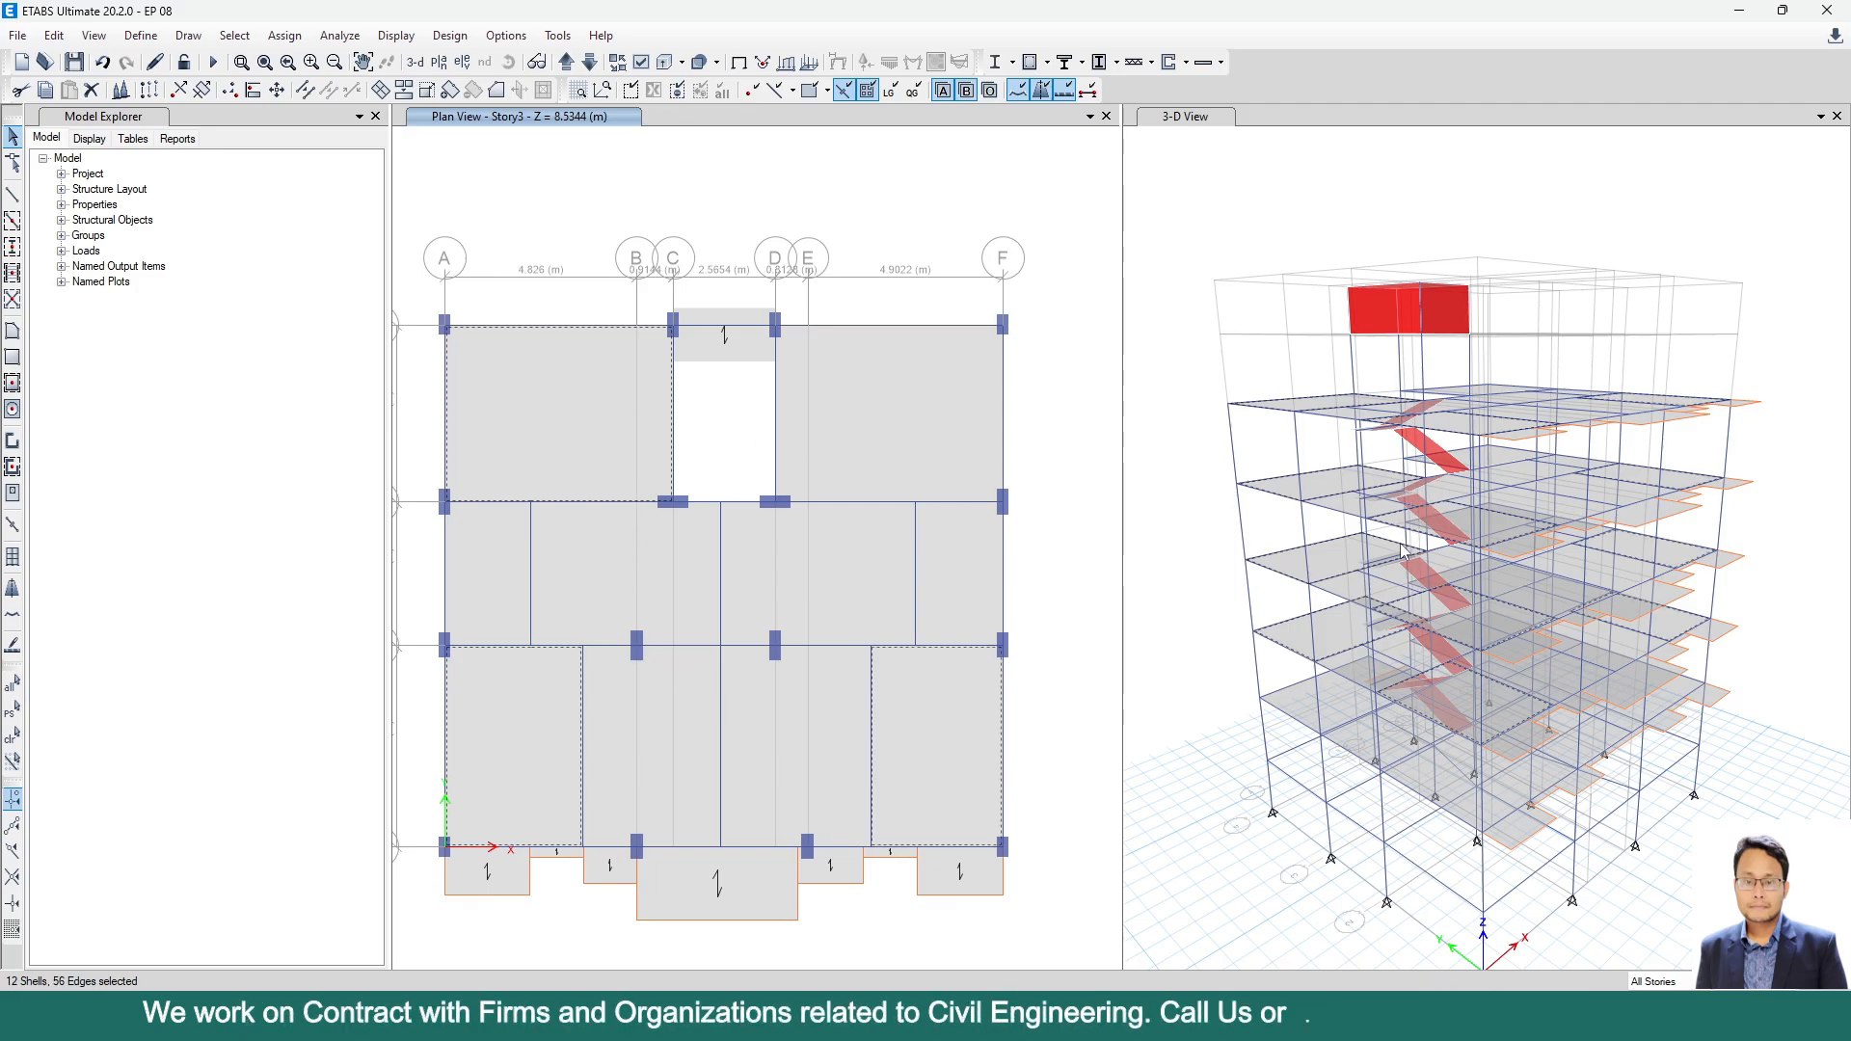
pyautogui.keyDown('shift'); pyautogui.moveTo(1401, 555); pyautogui.dragTo(1434, 625, button='middle'); pyautogui.keyUp('shift')
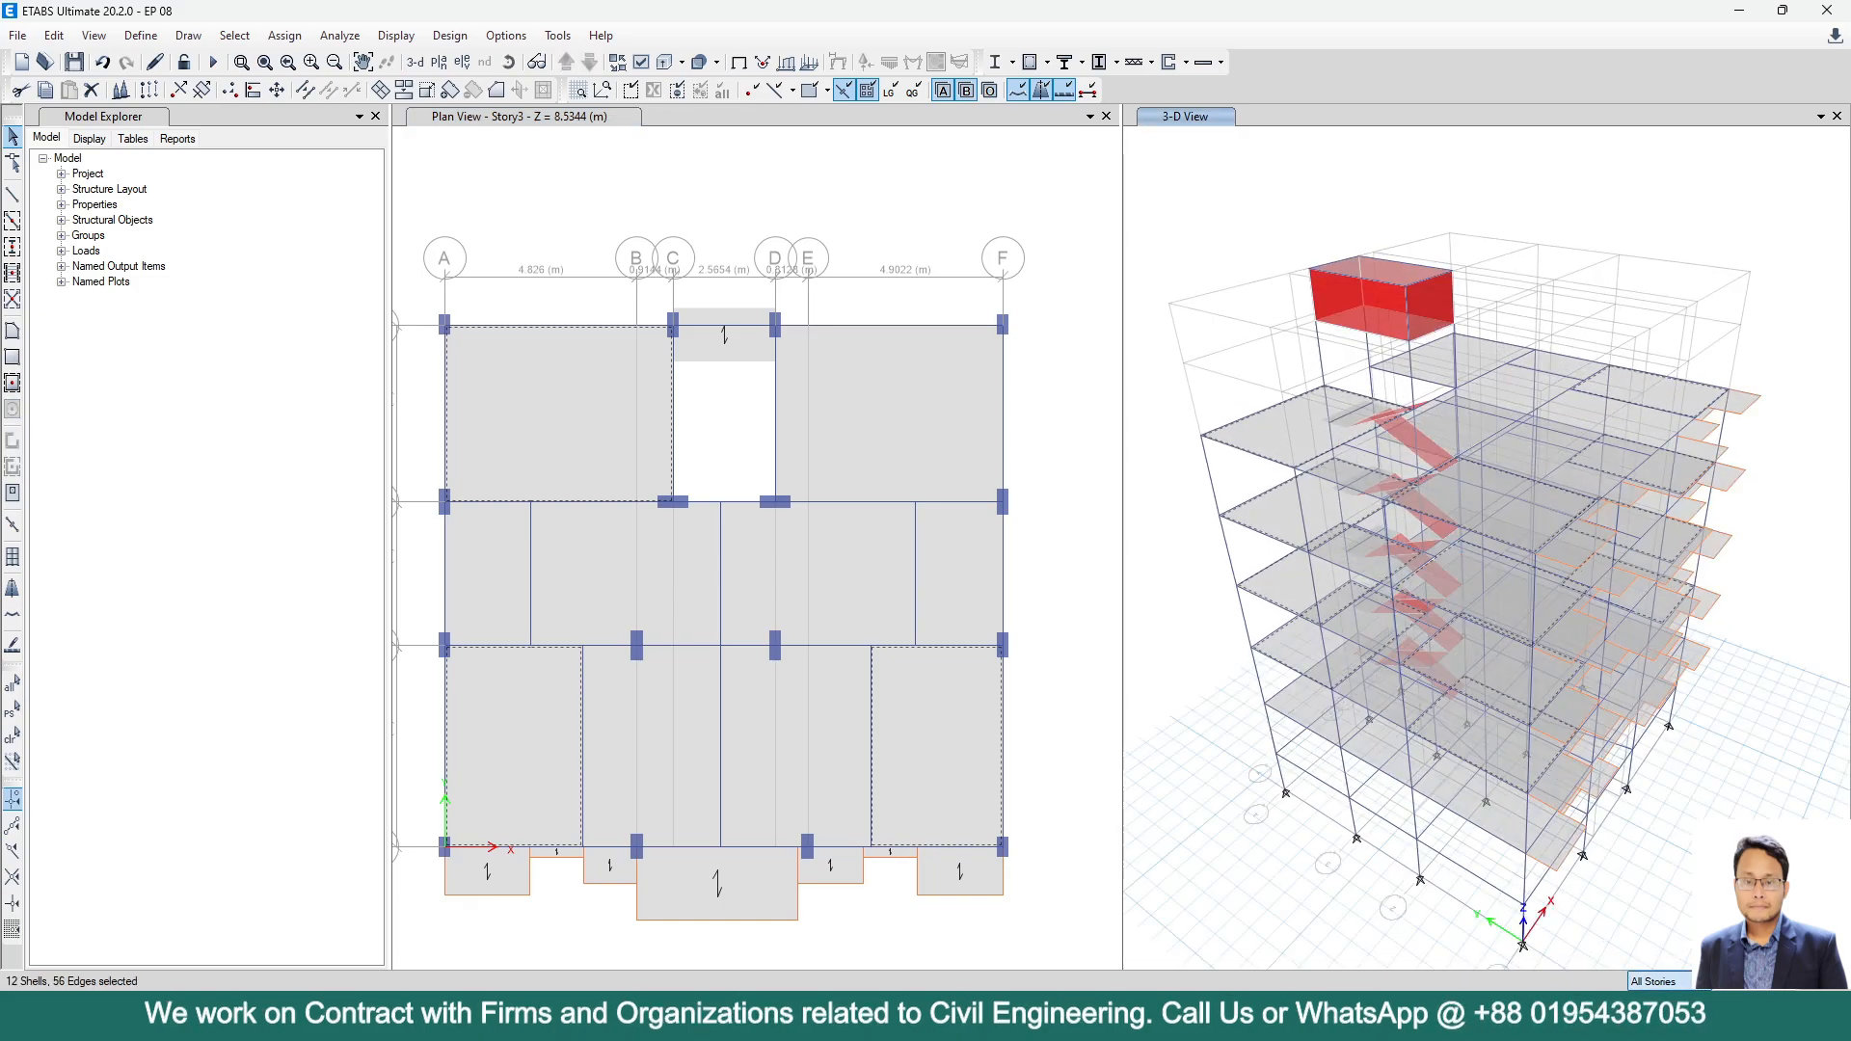
# Display the ROOF plan and deselect its three chosen slab panels with selection limited to One Story.
pyautogui.click(520, 116)
pyautogui.click(444, 62)
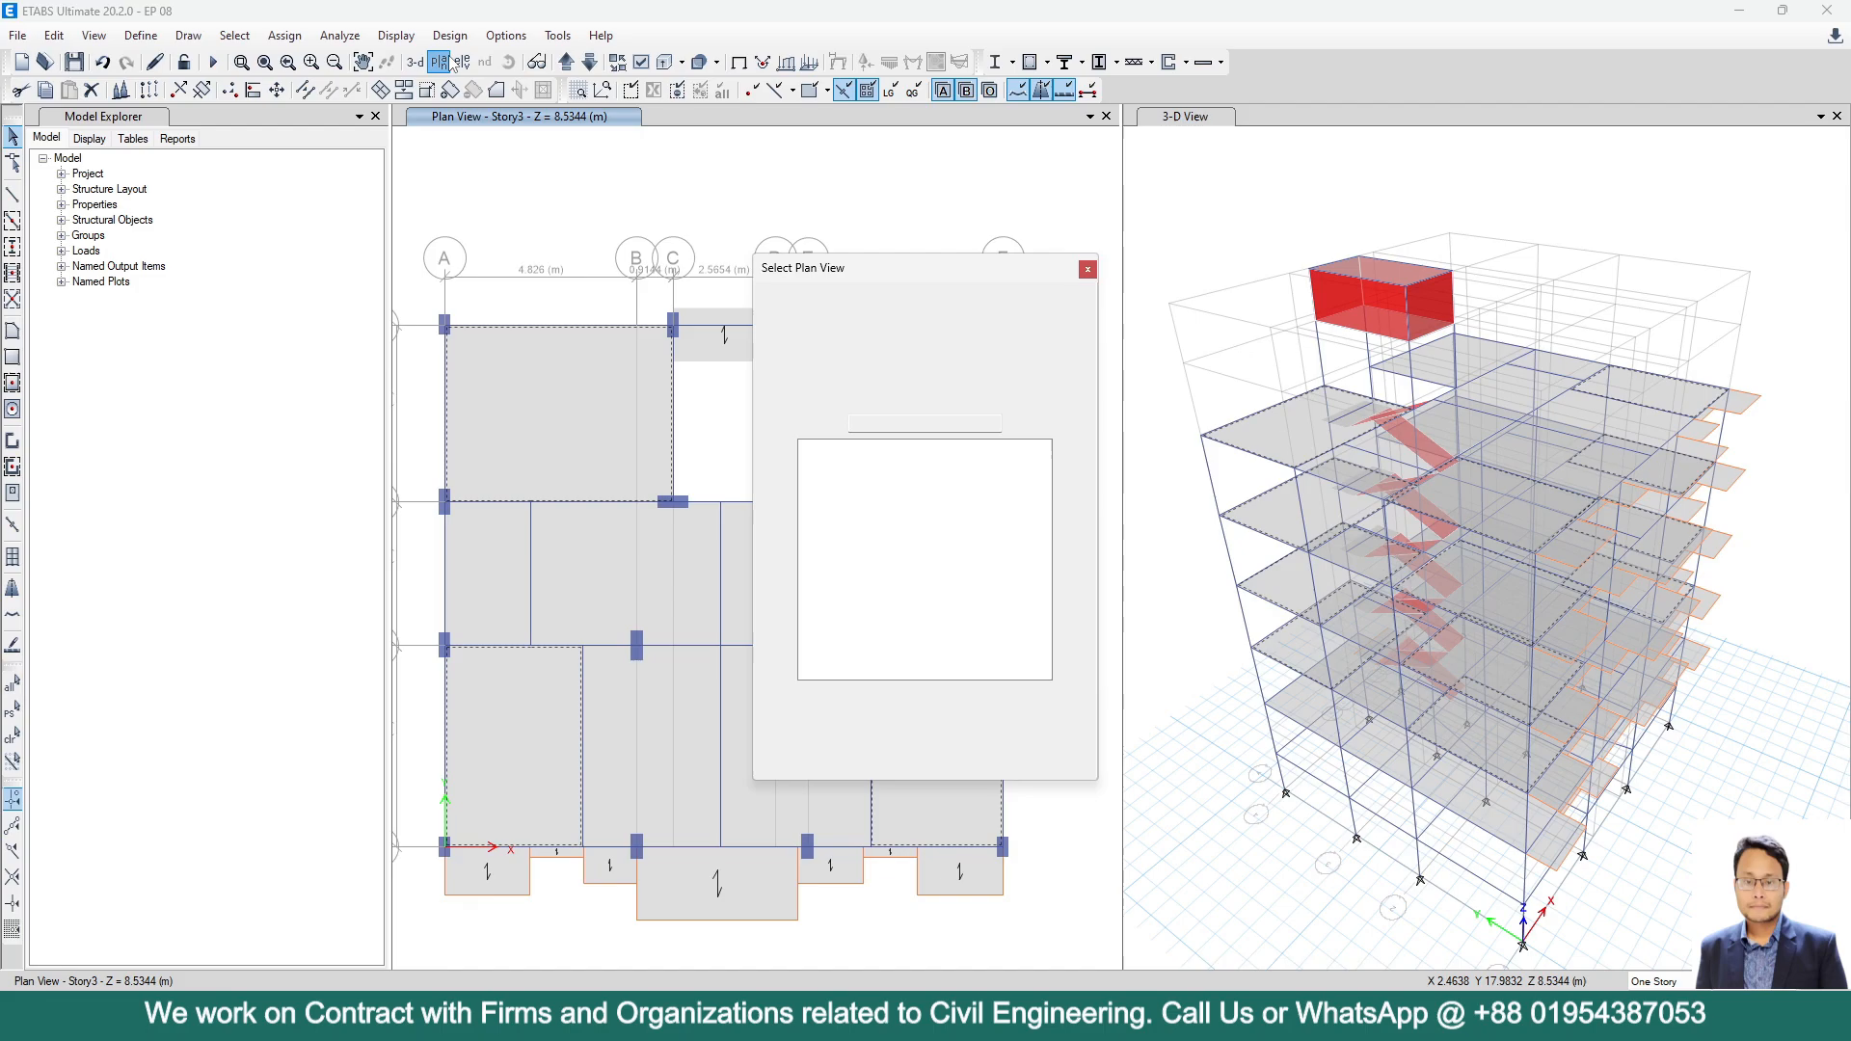
pyautogui.click(816, 474)
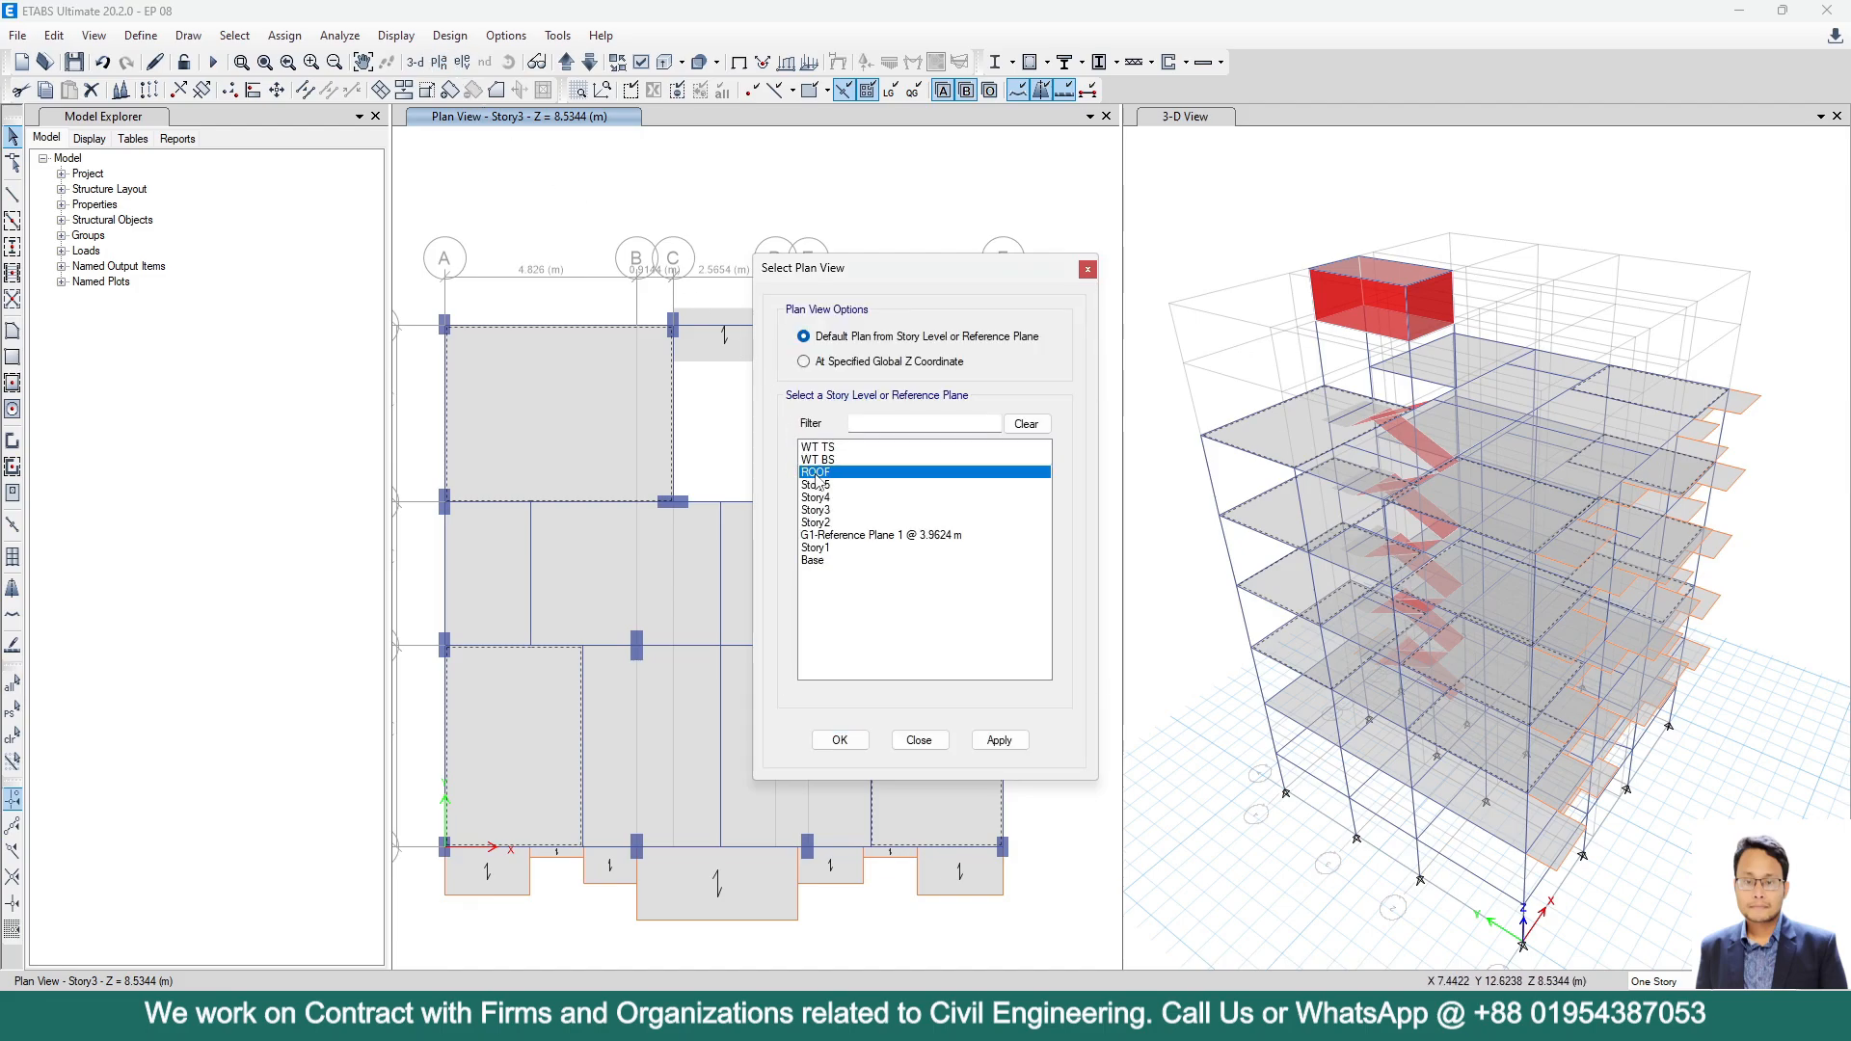
pyautogui.click(999, 739)
pyautogui.click(840, 740)
pyautogui.click(626, 702)
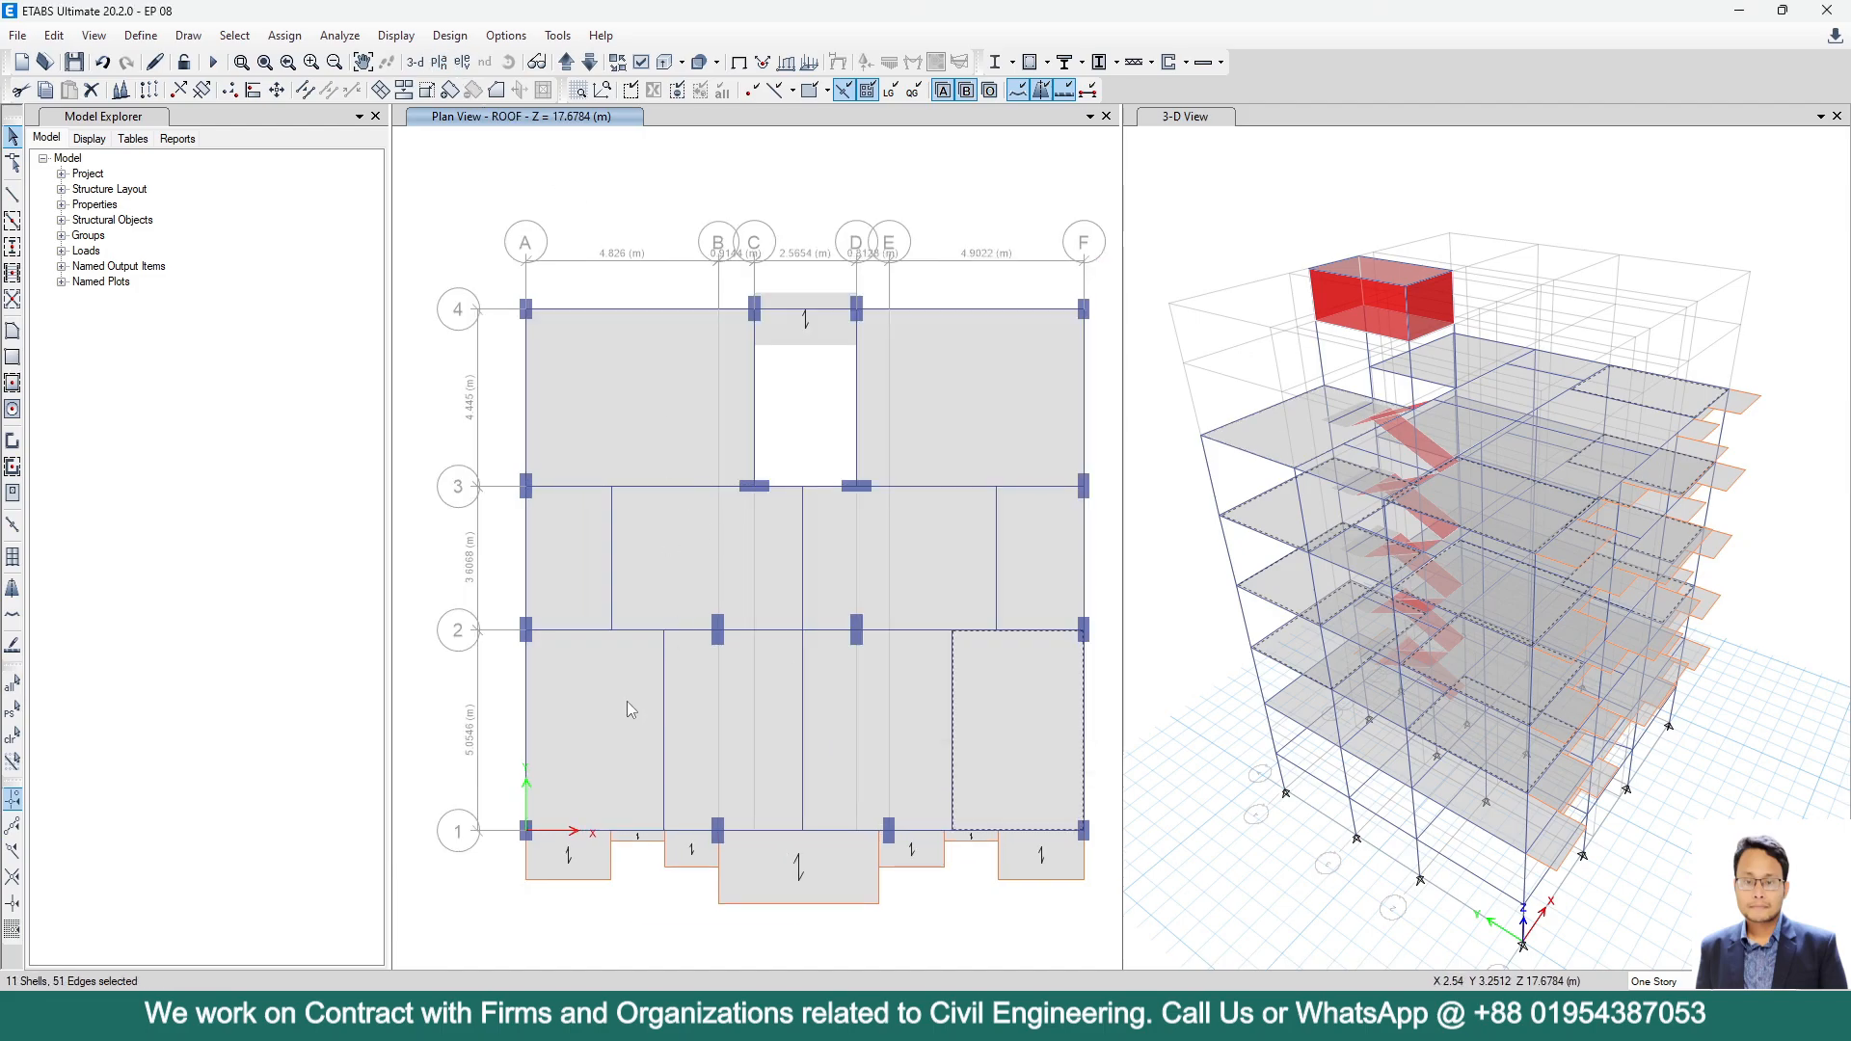
pyautogui.click(1026, 703)
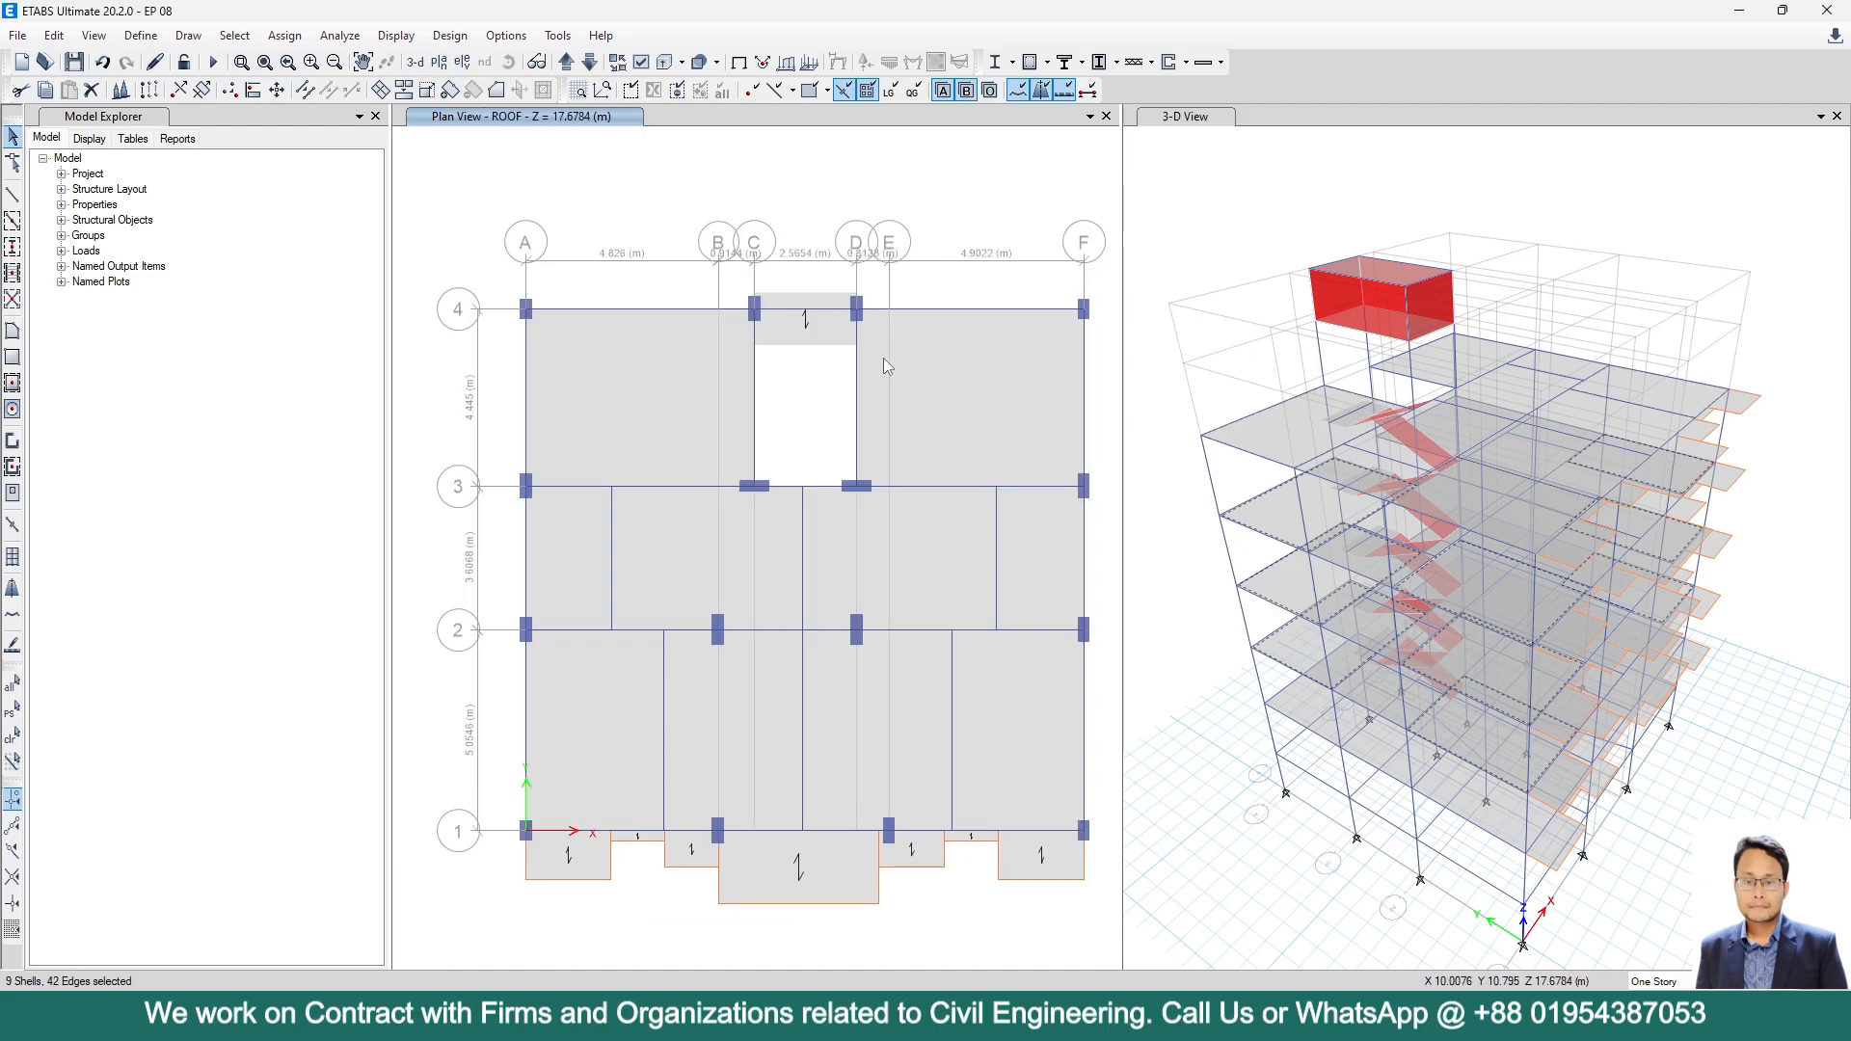
# Go down to the Story2 plan and add its slab panels at A–C/3–4, A–B/1–2 and the lower D–F bay to the selection.
pyautogui.click(588, 63)
pyautogui.click(588, 63)
pyautogui.click(588, 63)
pyautogui.click(588, 63)
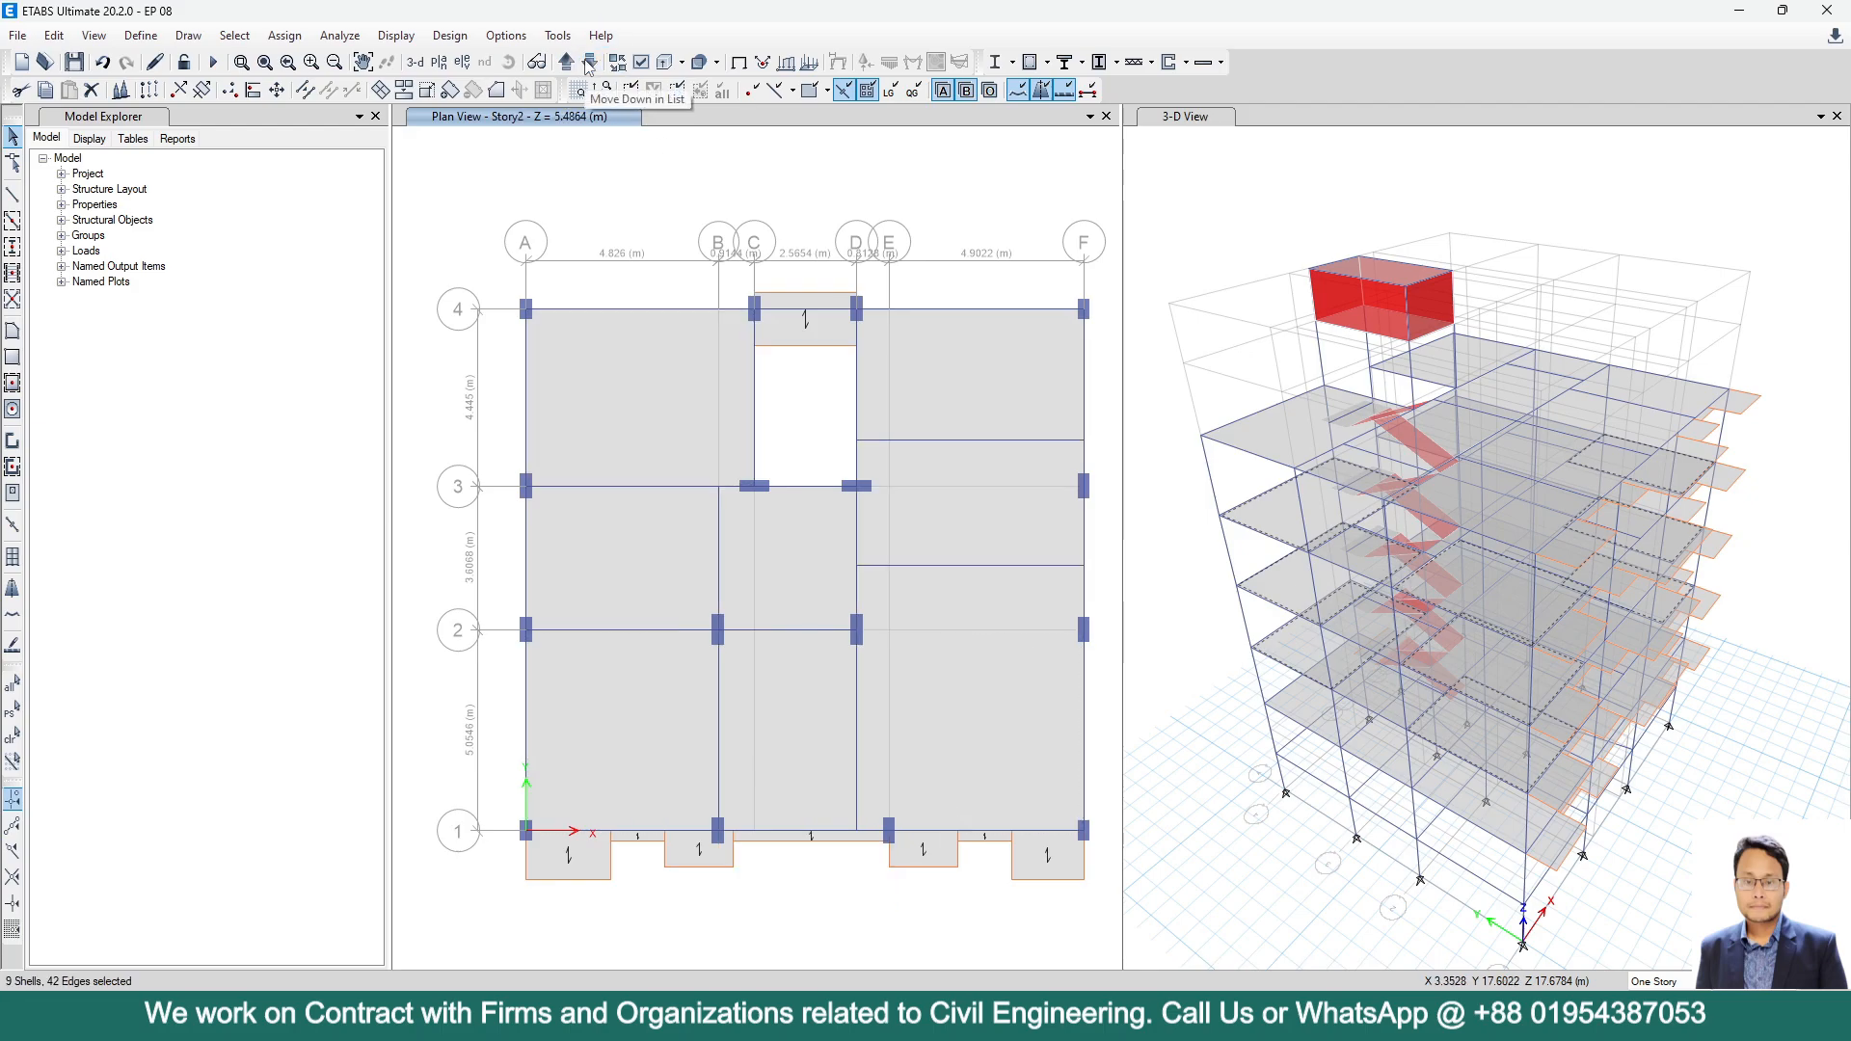
pyautogui.click(588, 63)
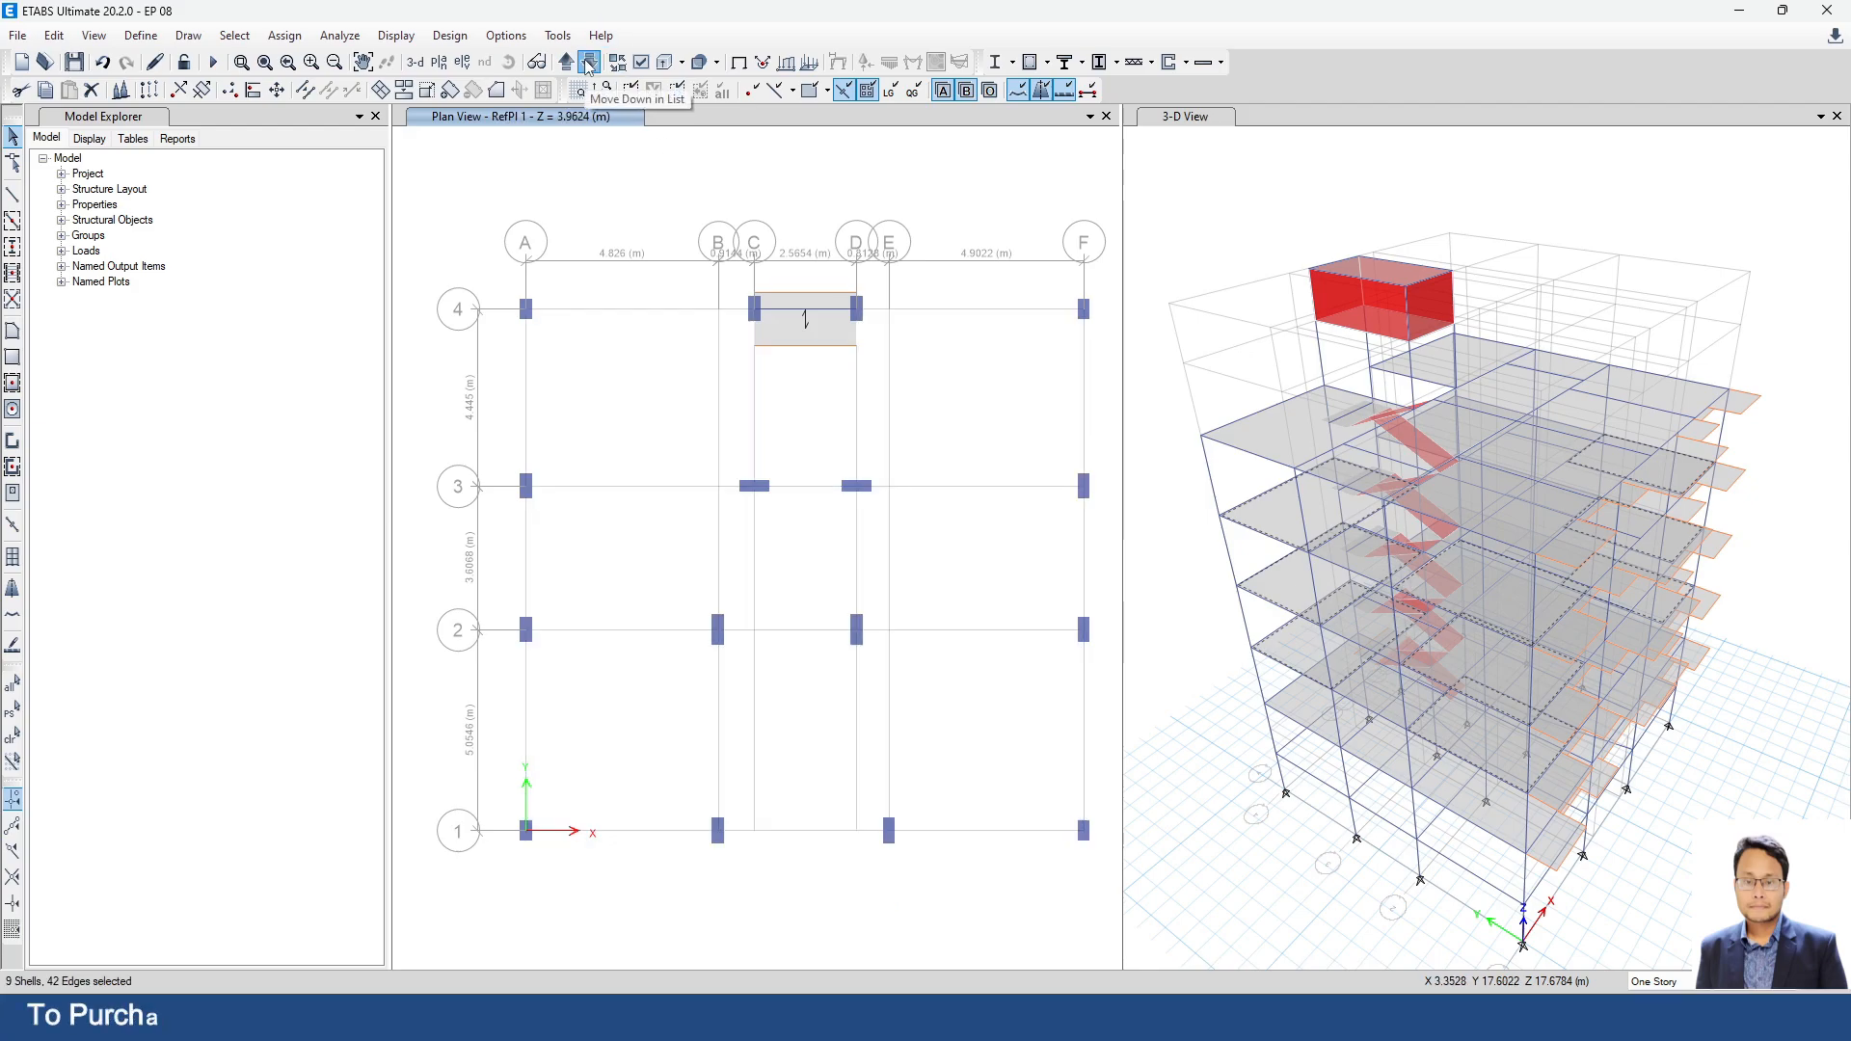
pyautogui.click(566, 63)
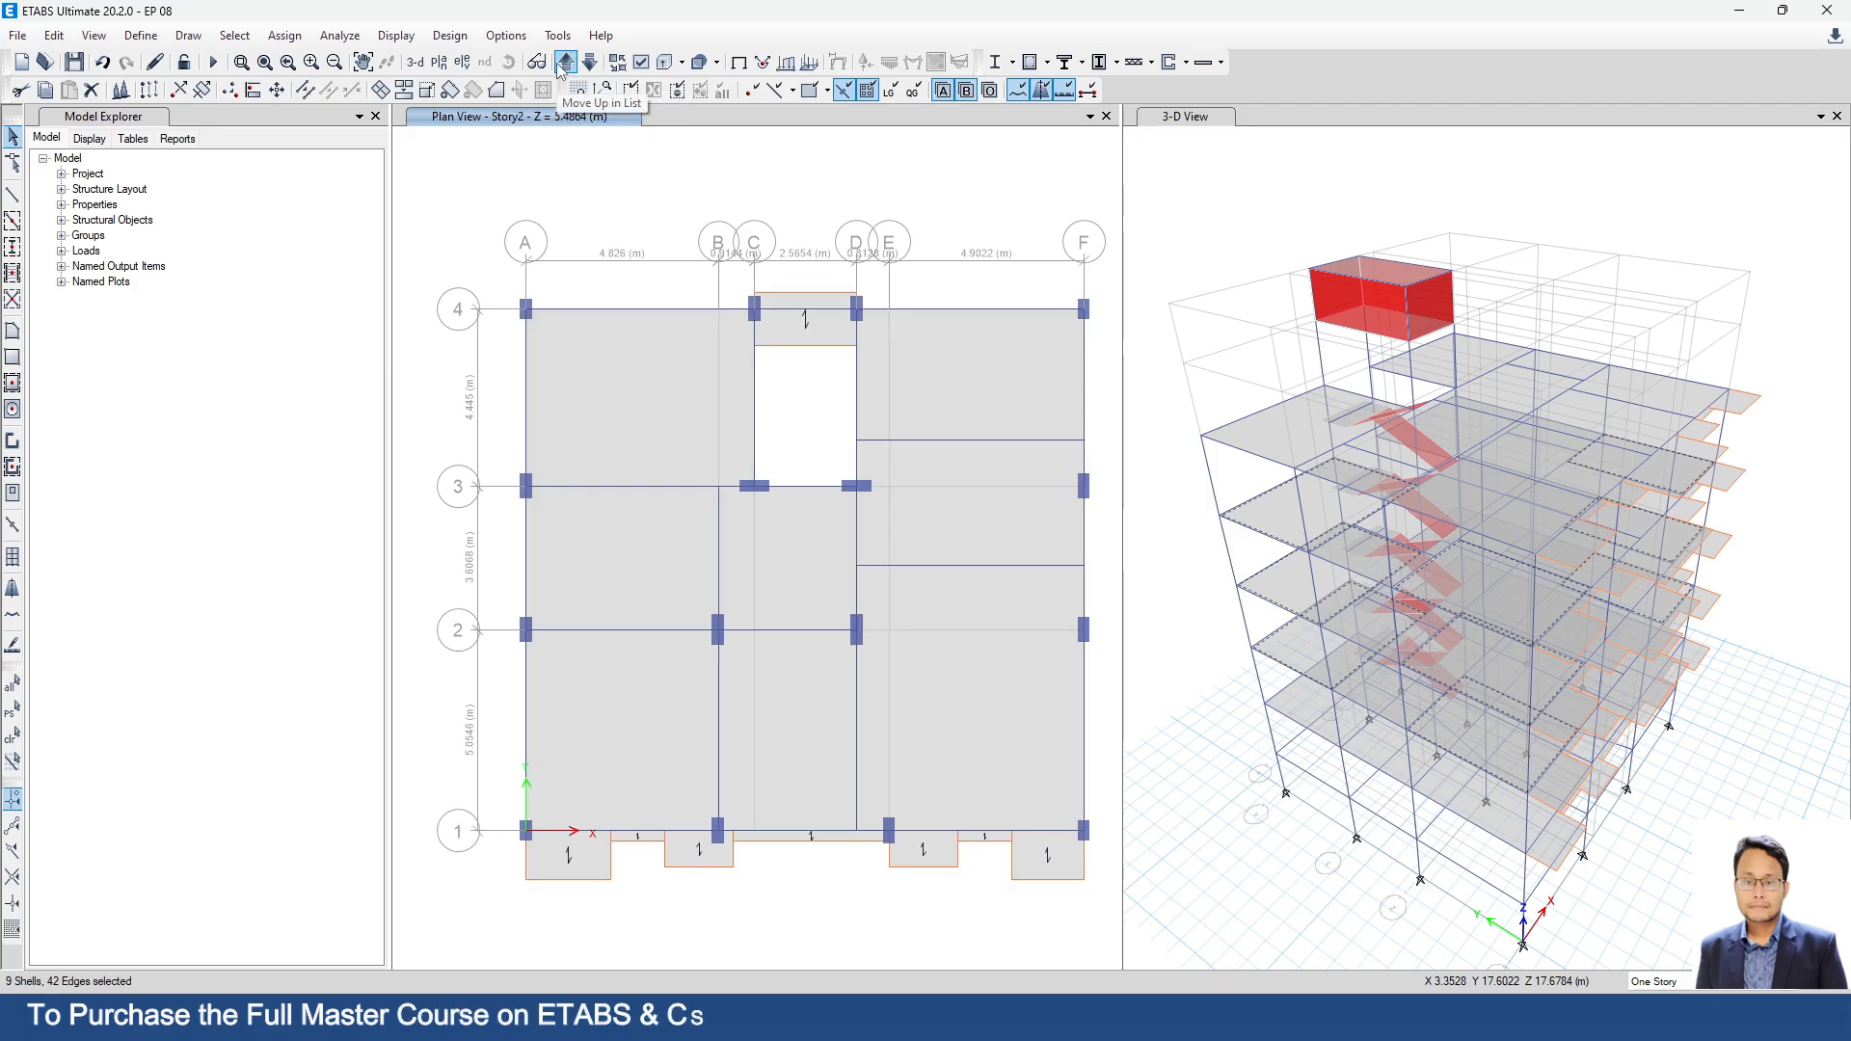
pyautogui.click(650, 783)
pyautogui.click(940, 762)
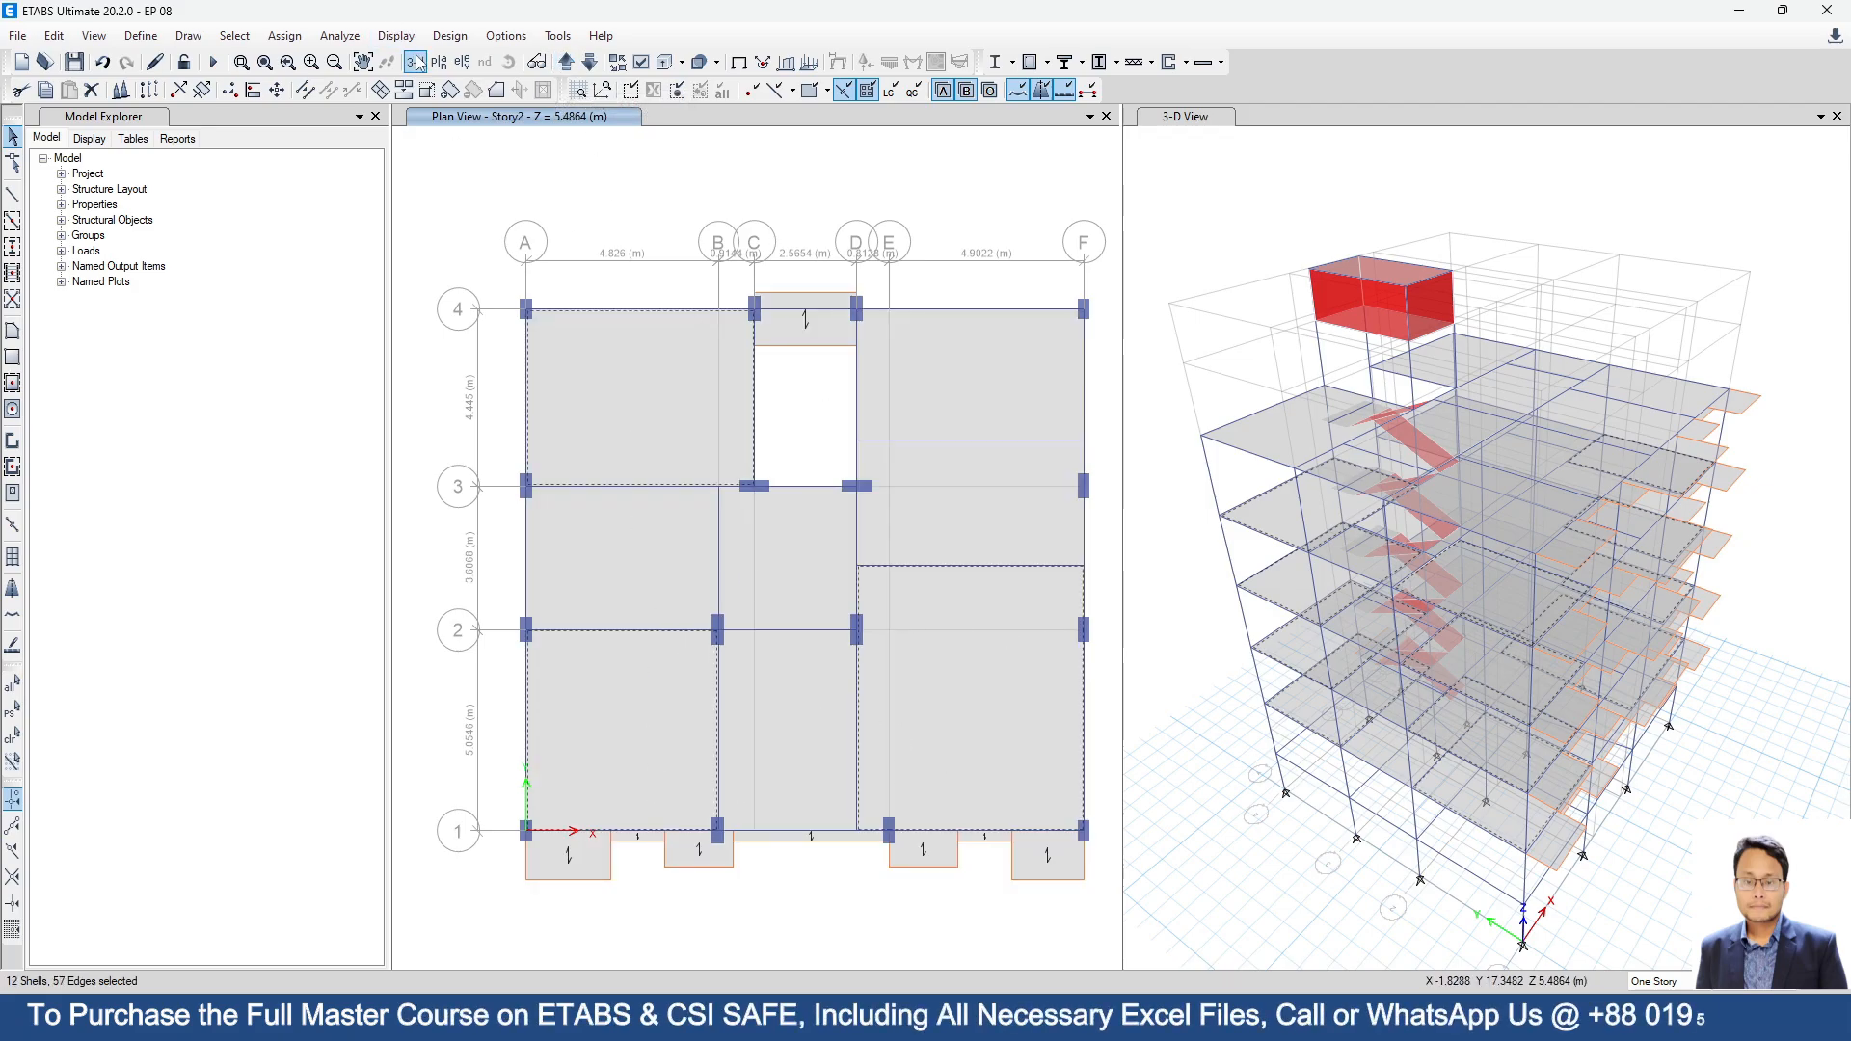
# Assign a uniform gravity load of 2.37 kN/m² under the PWL pattern to the selected slab panels, replacing existing loads.
pyautogui.click(285, 35)
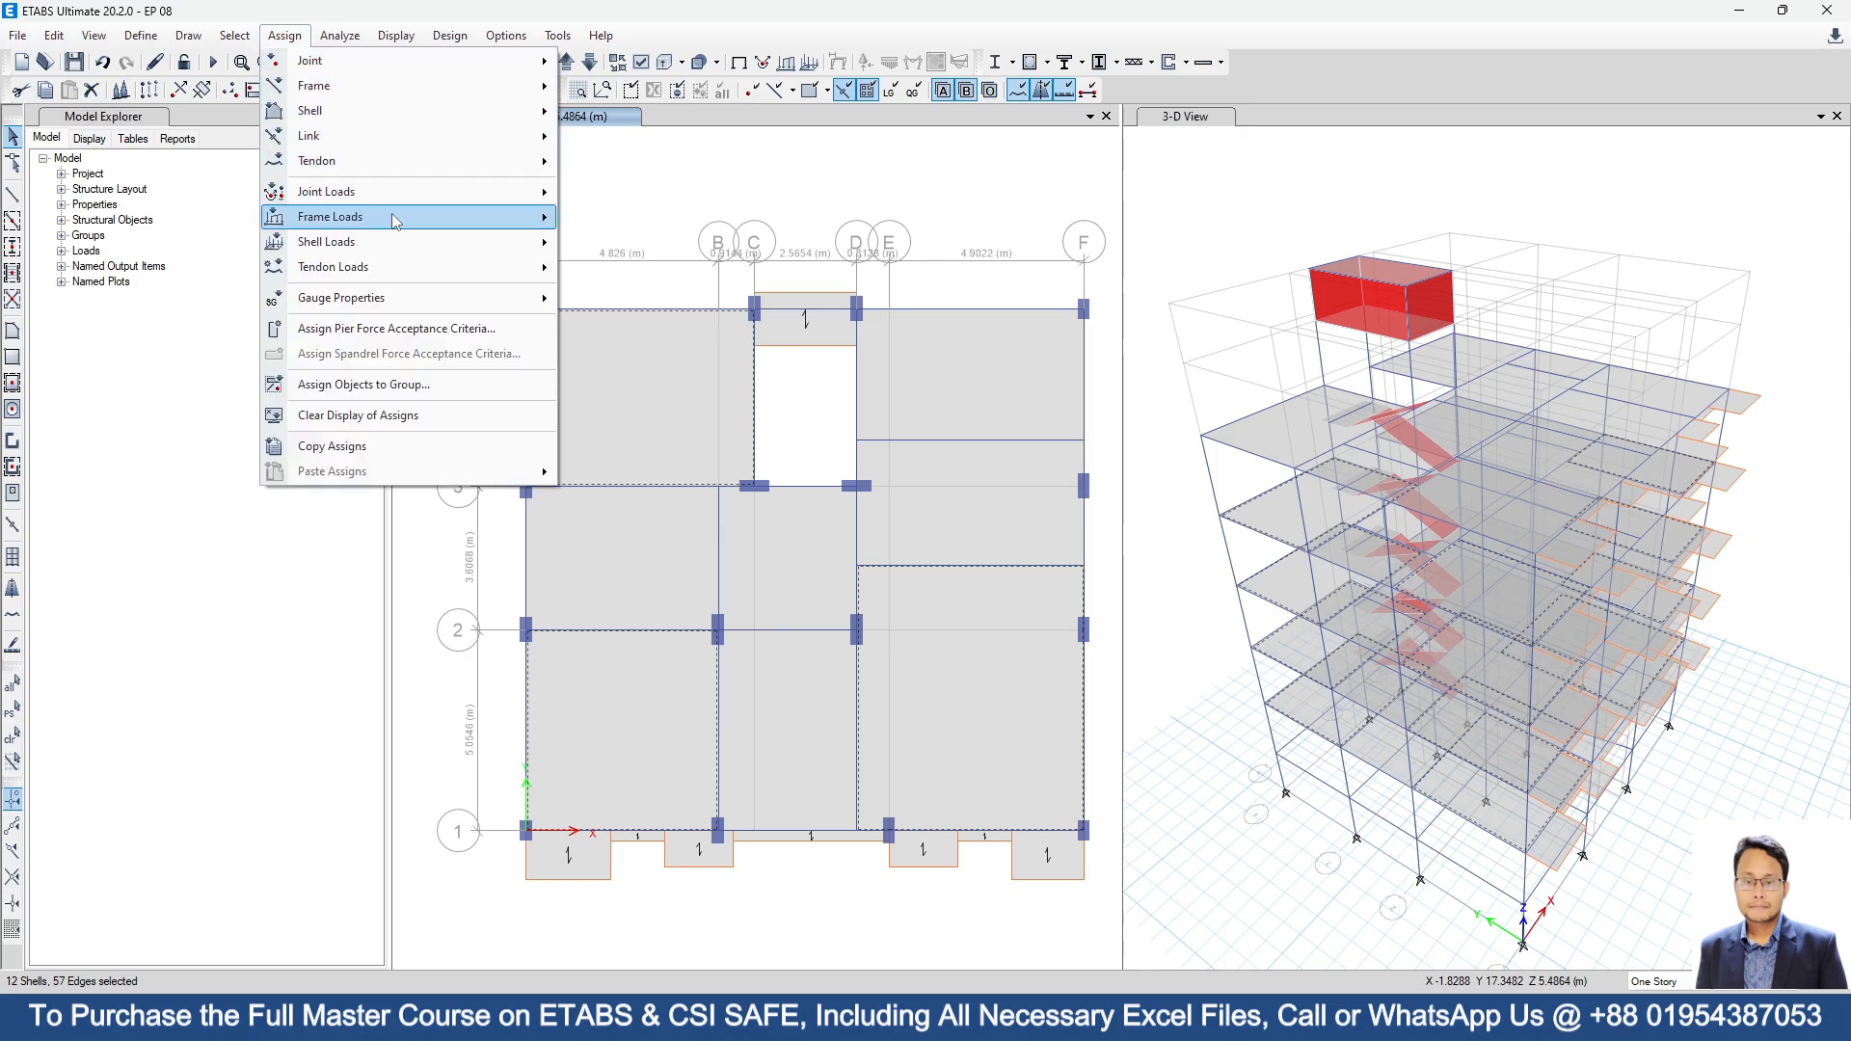
pyautogui.moveTo(395, 221)
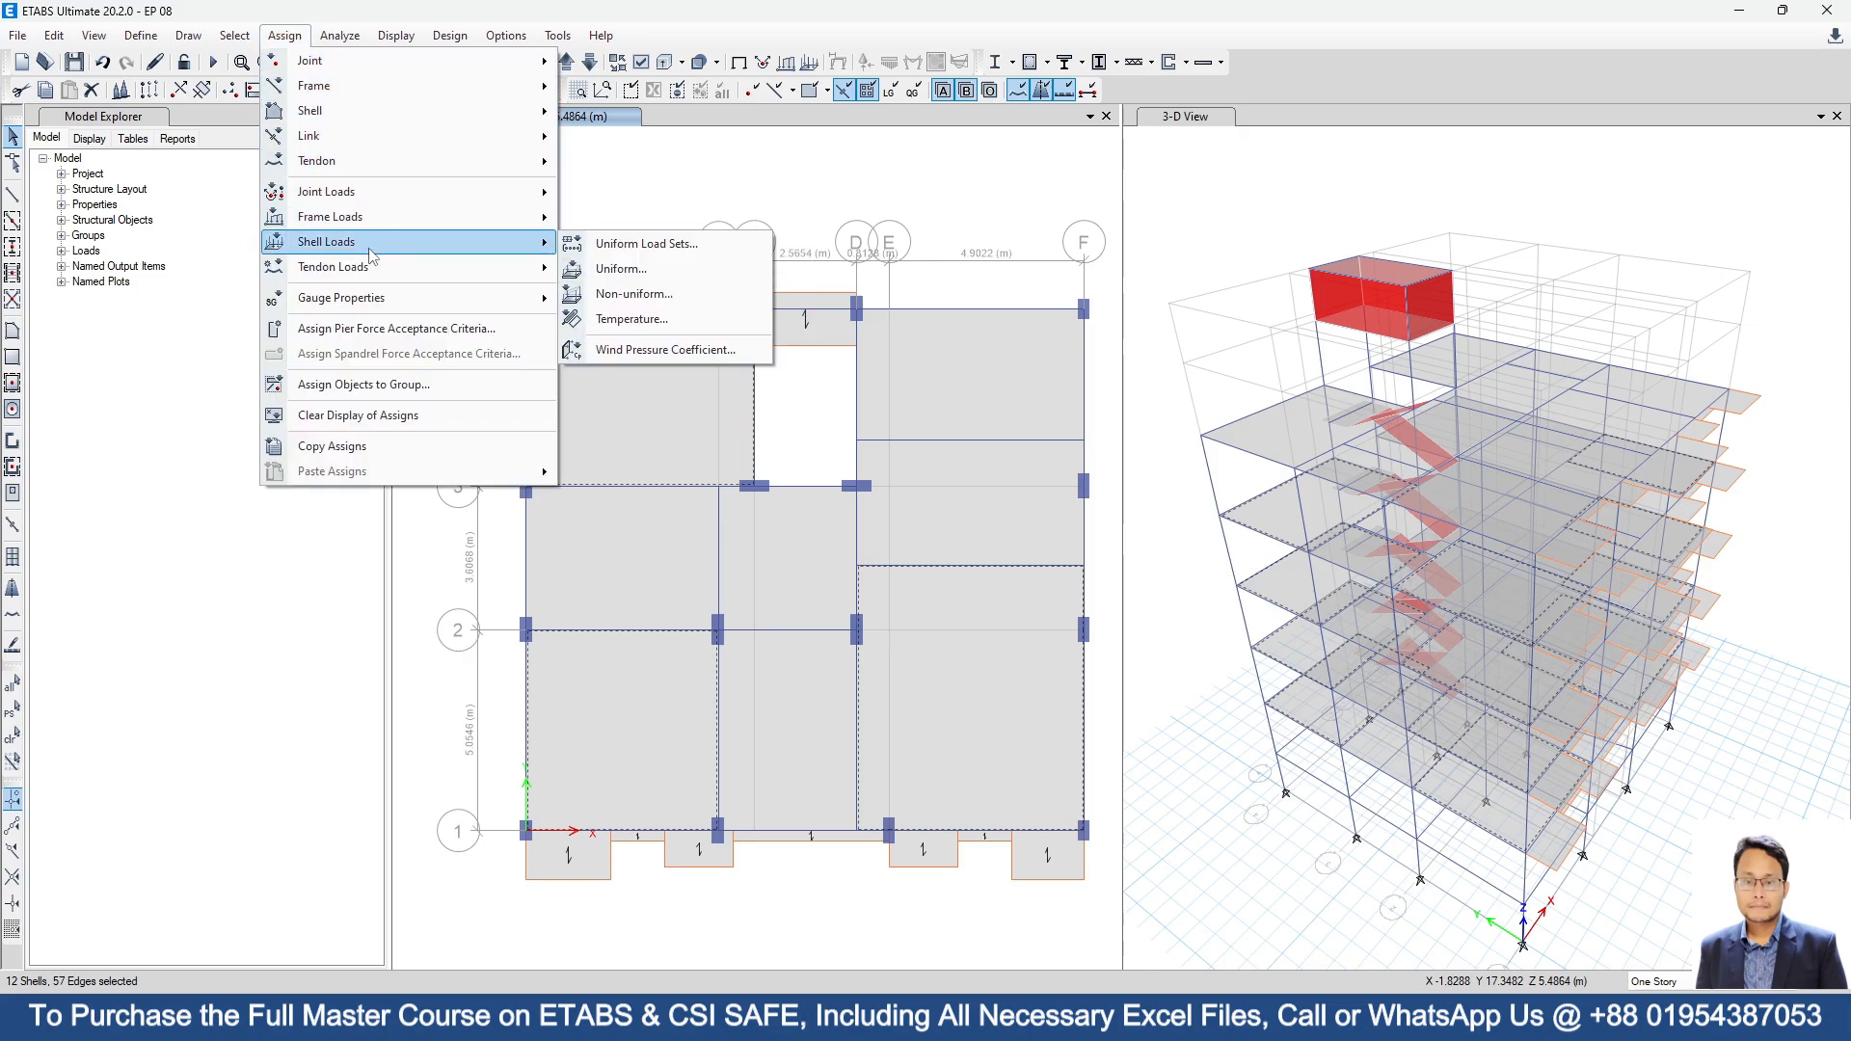
pyautogui.click(623, 271)
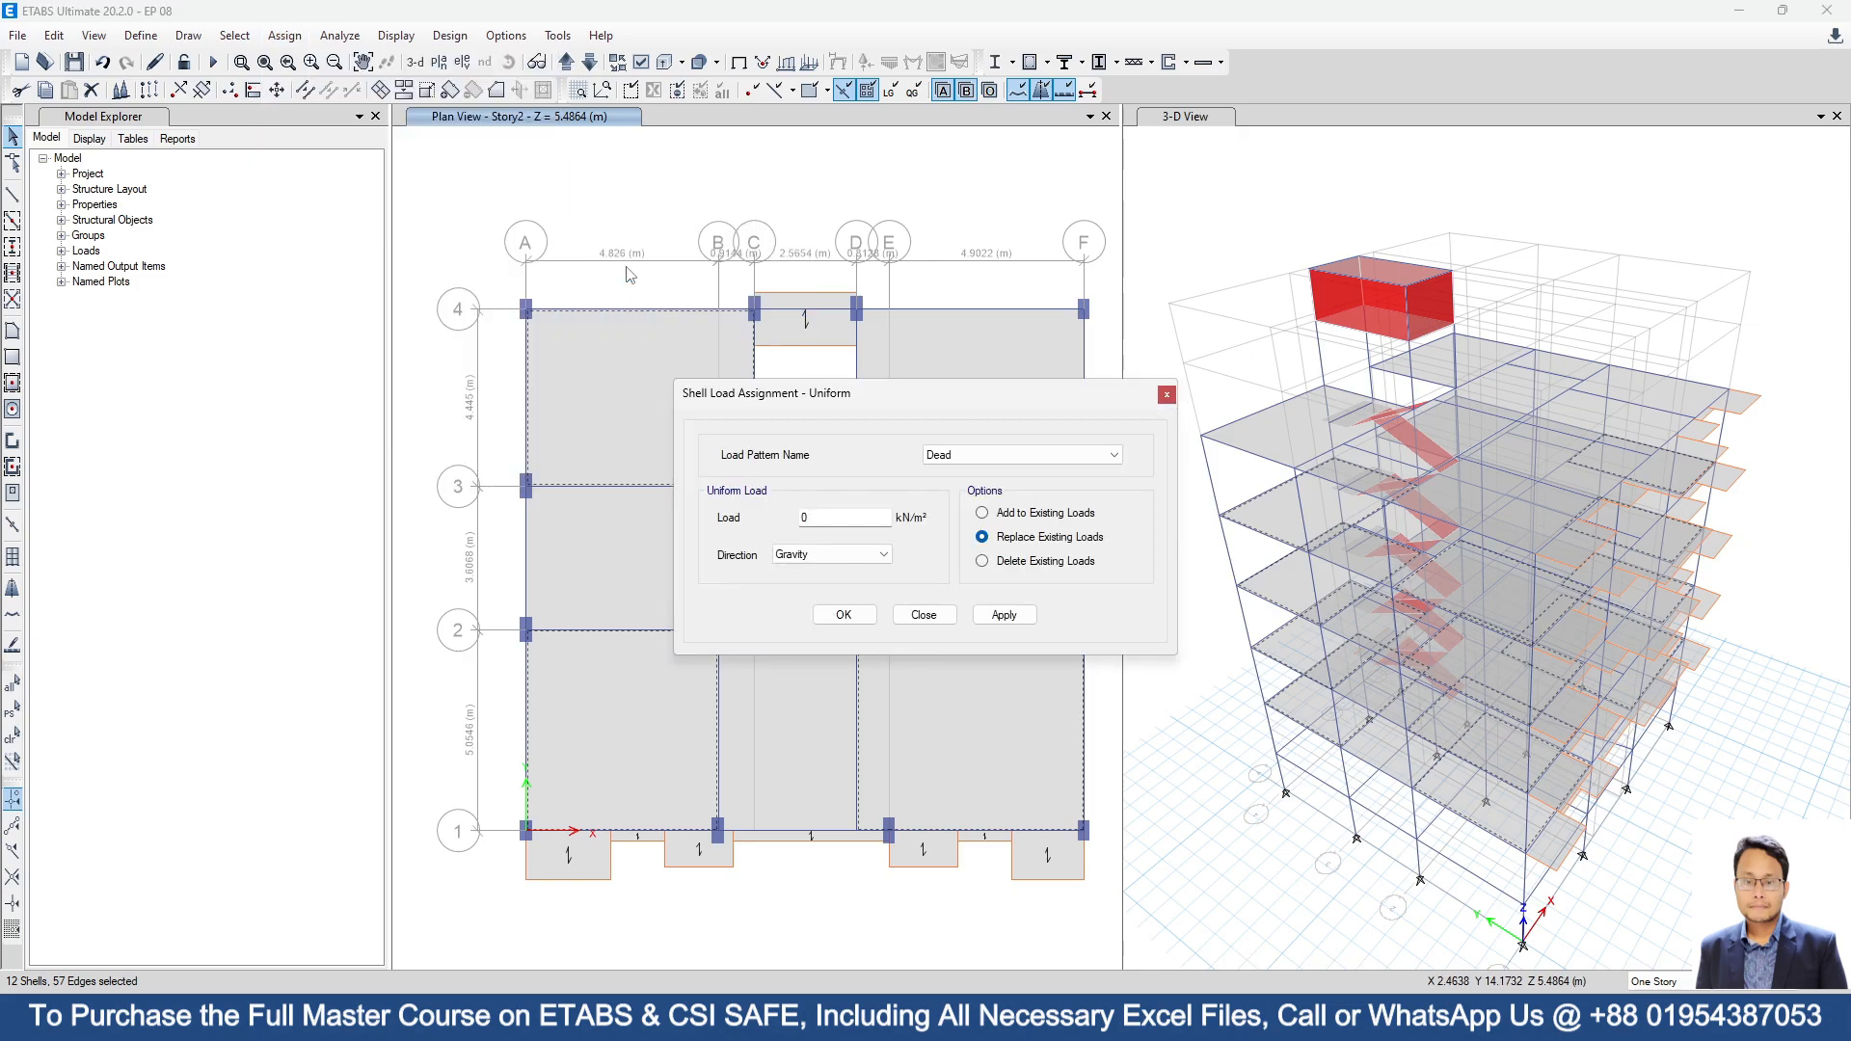
pyautogui.click(940, 470)
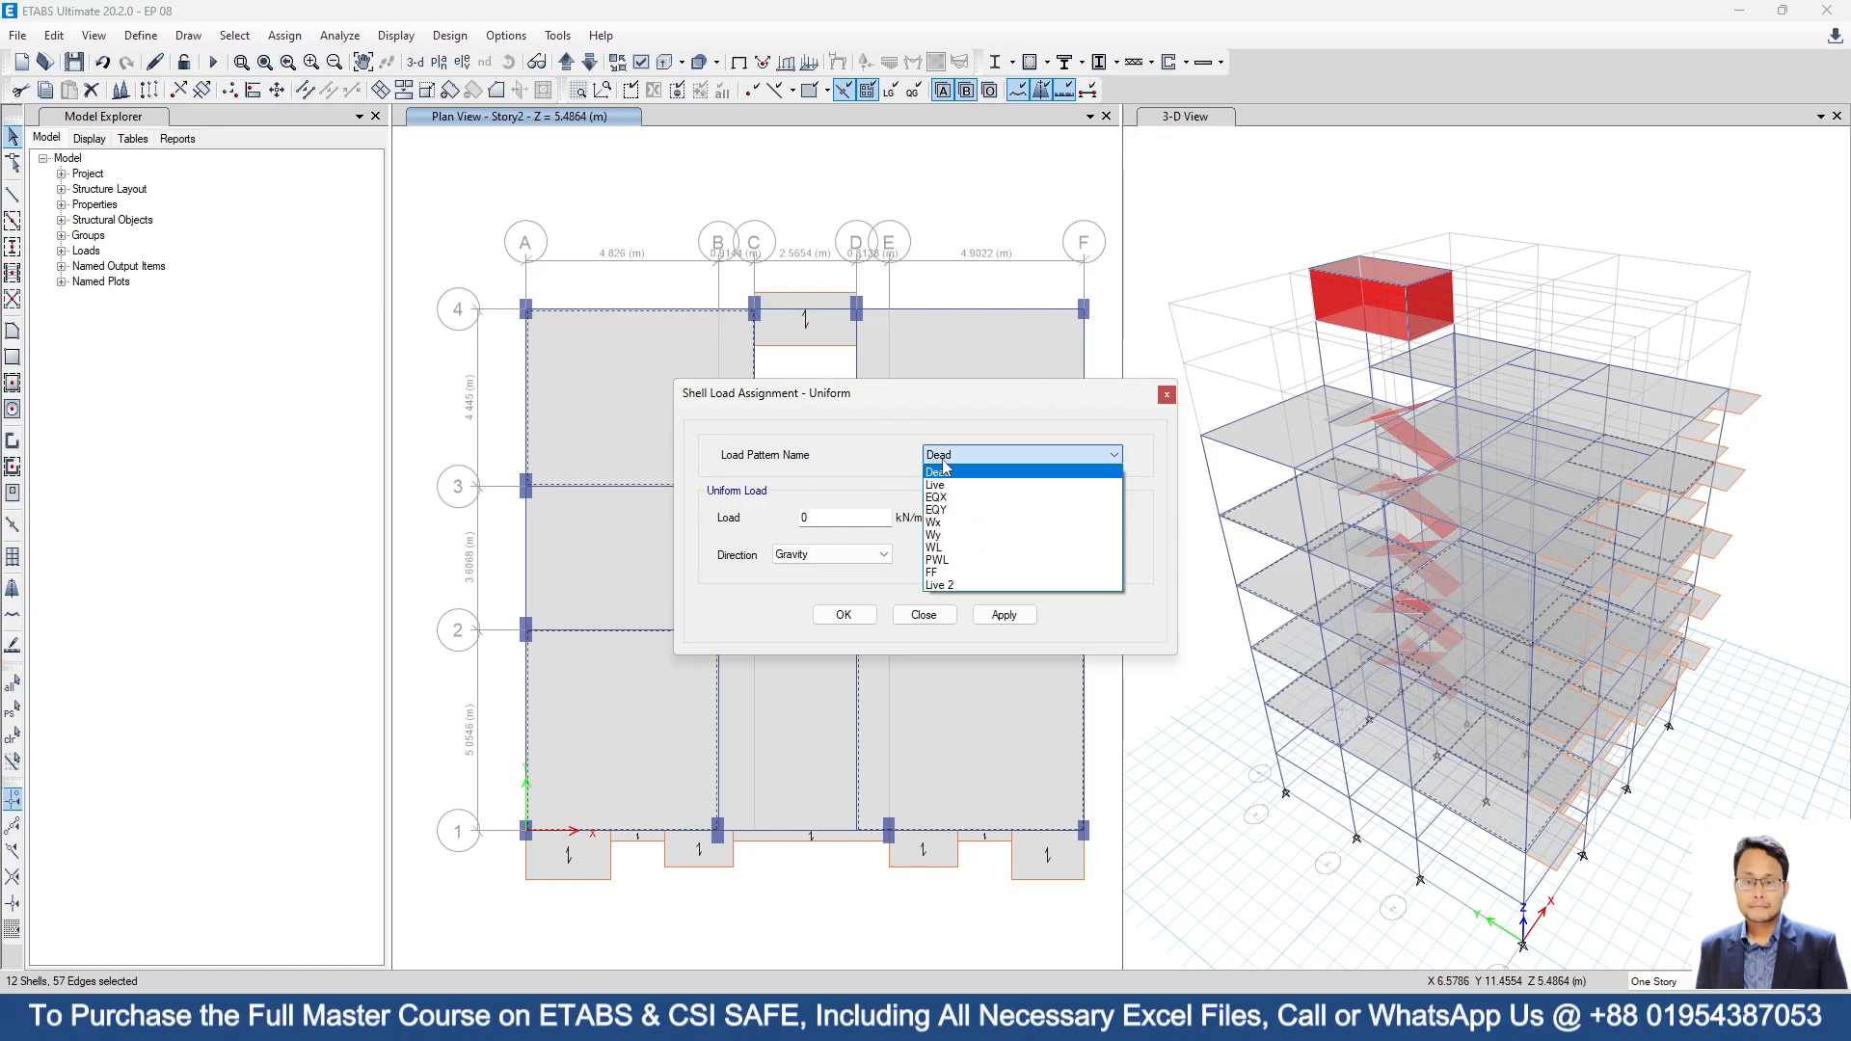
pyautogui.click(943, 568)
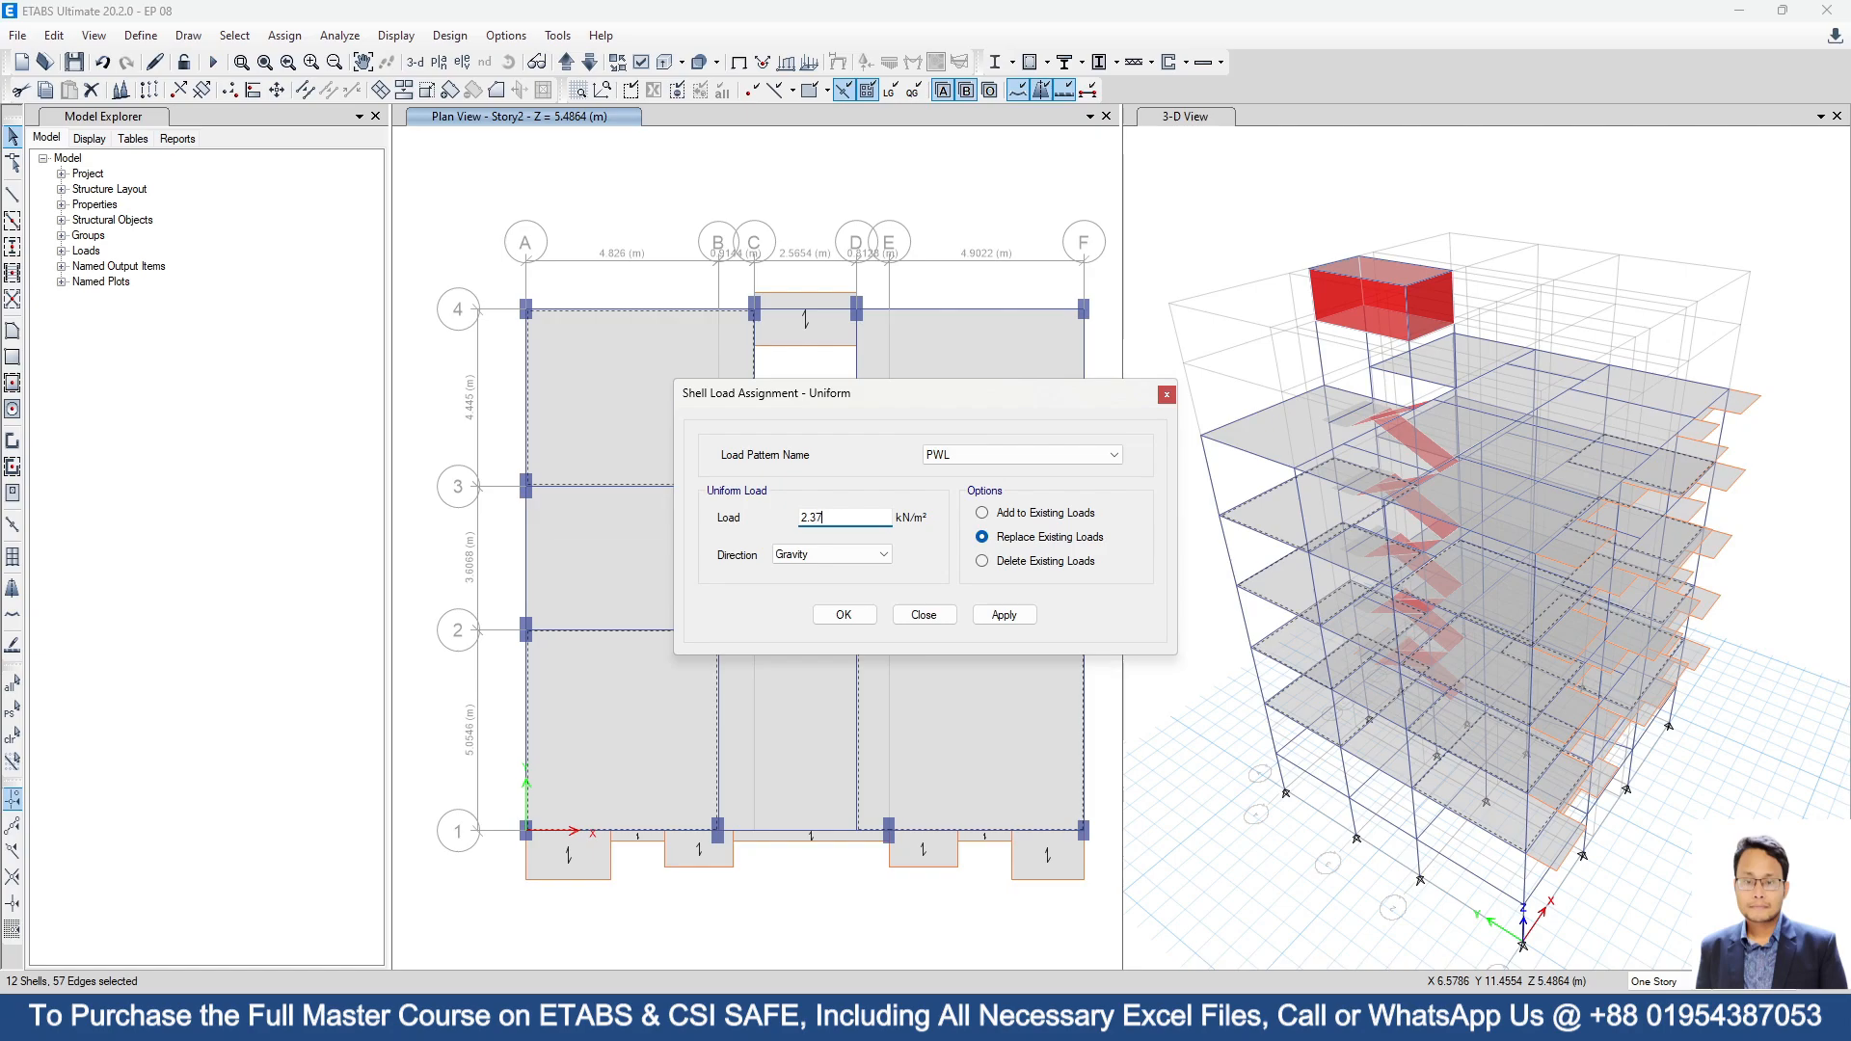
pyautogui.click(1004, 615)
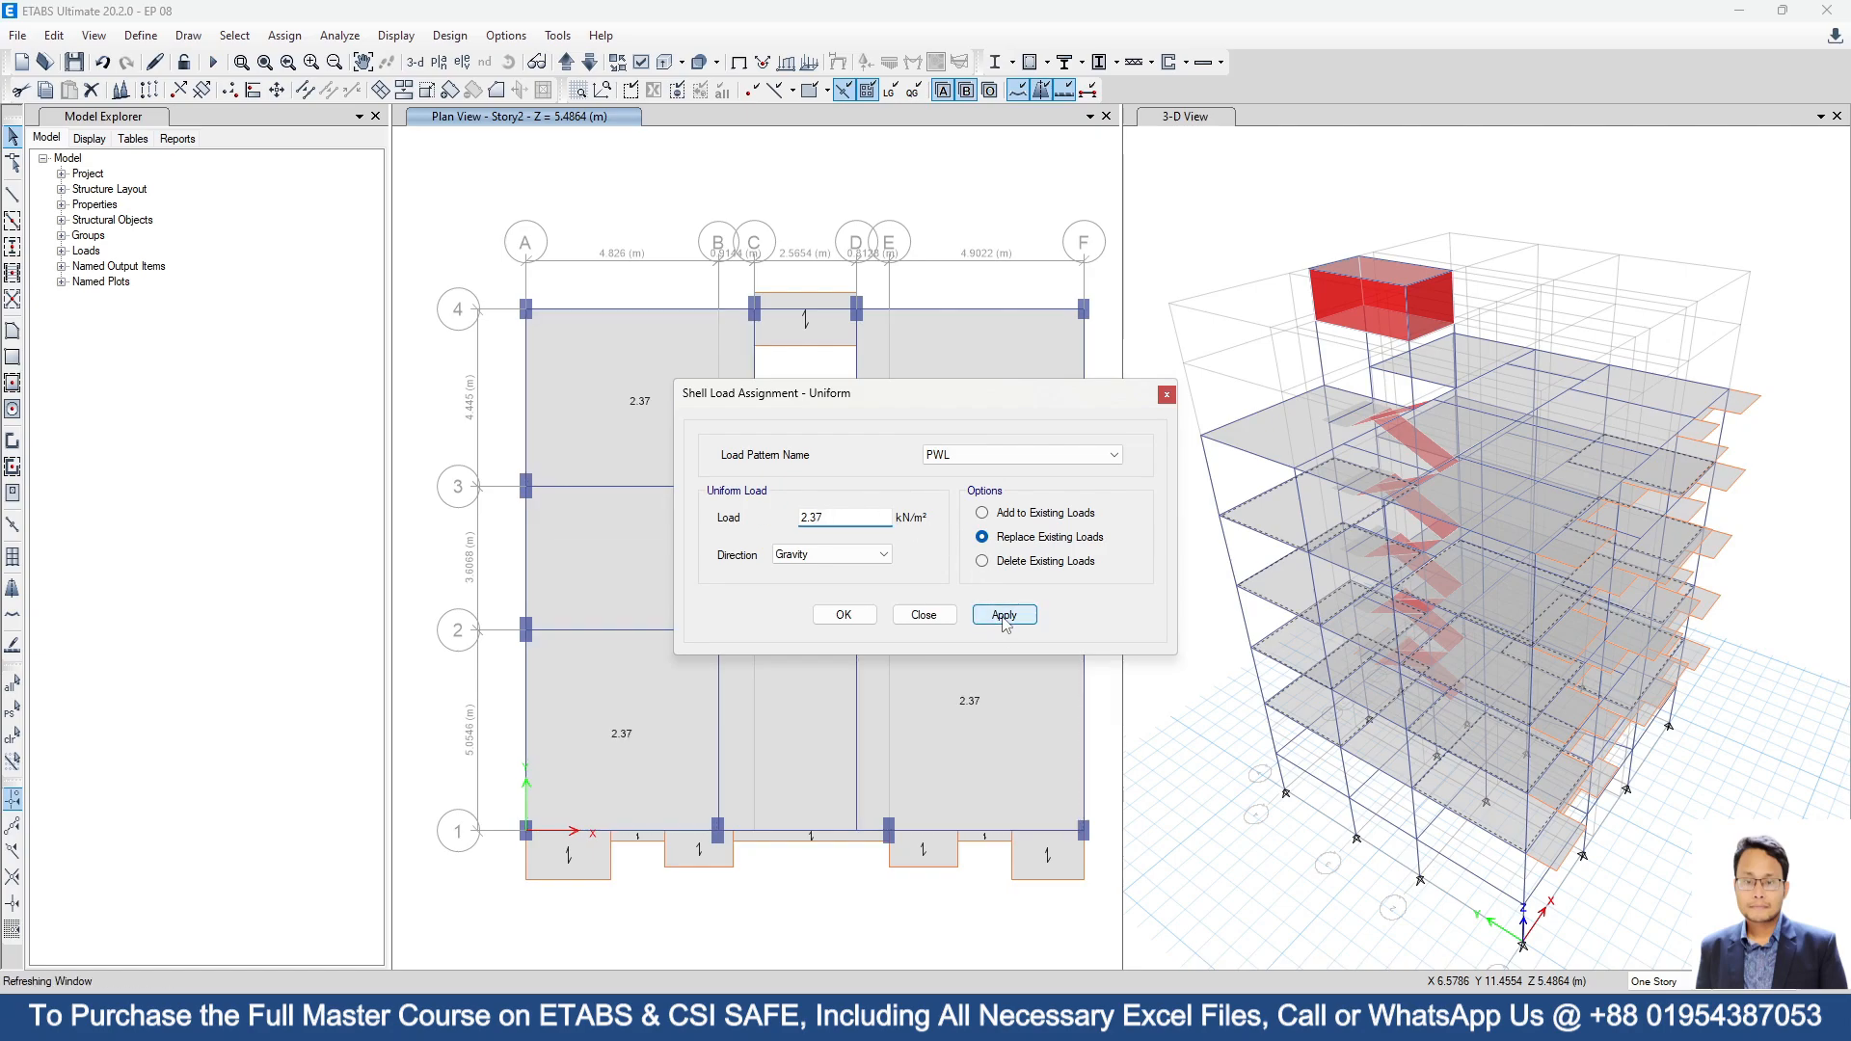
pyautogui.click(842, 614)
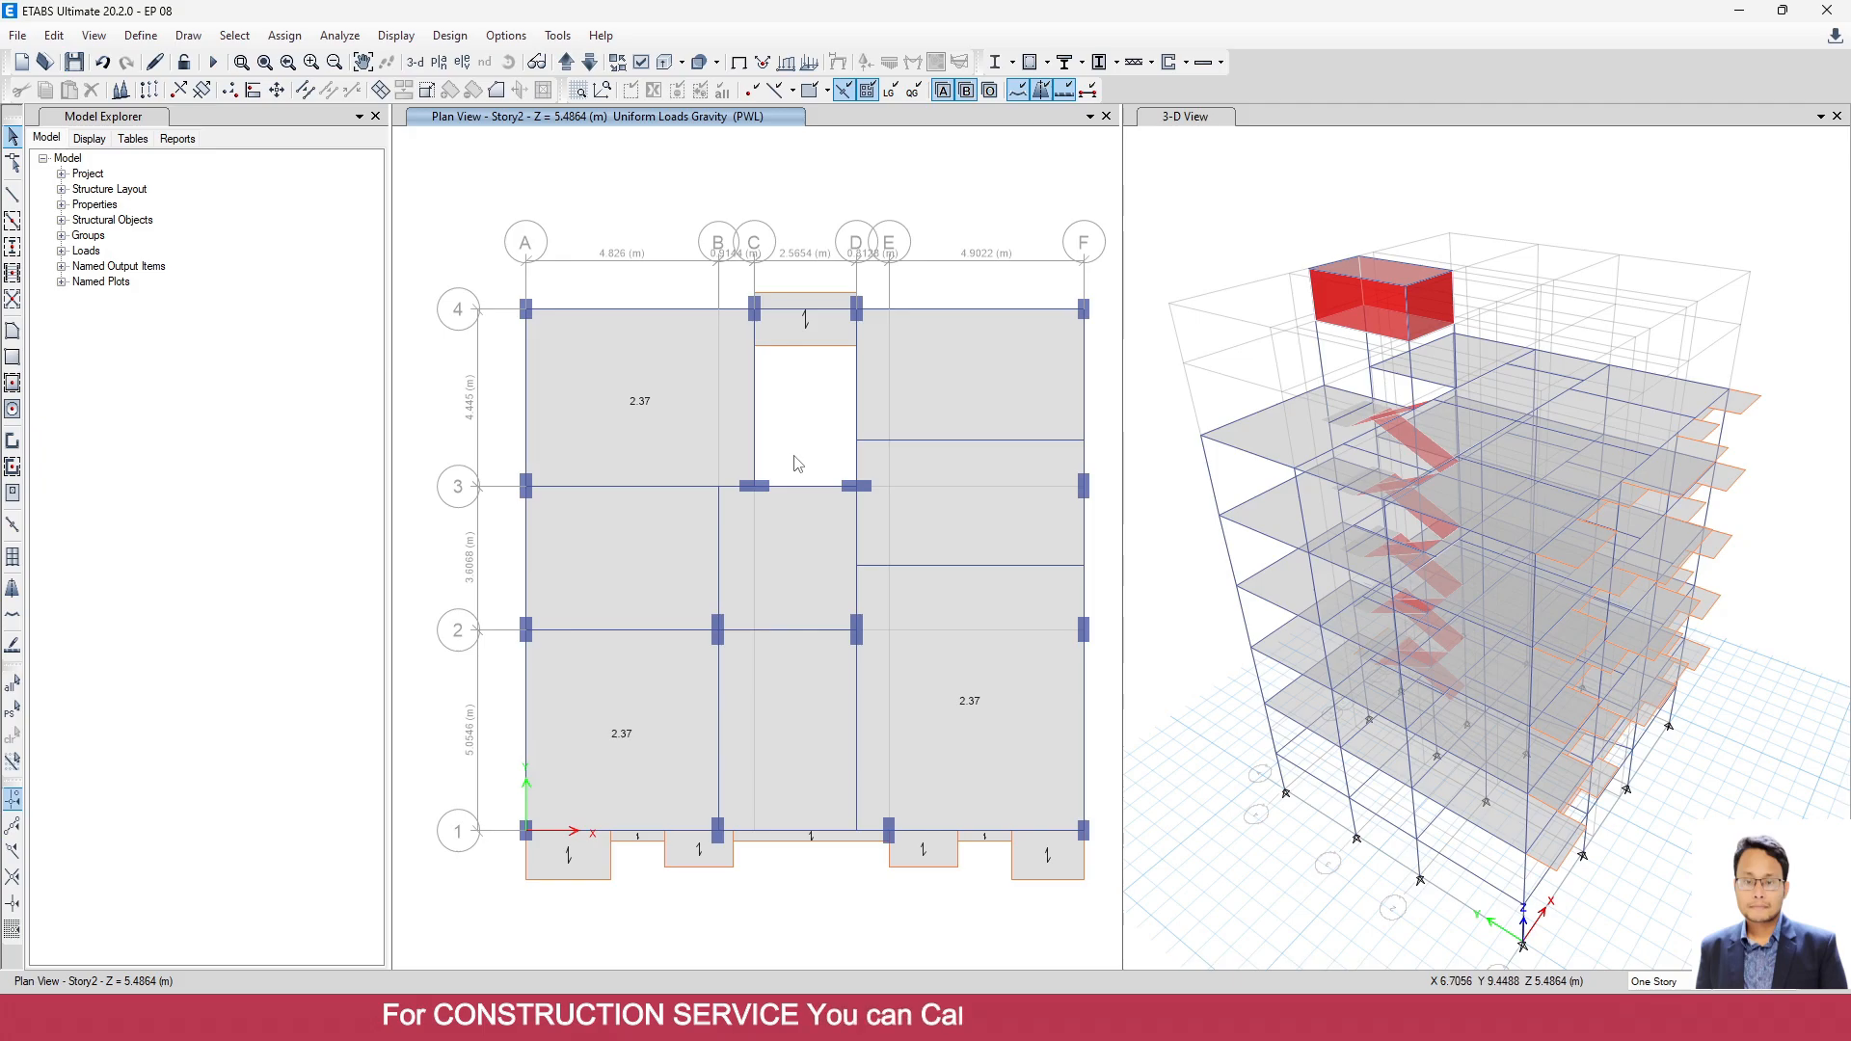
# Select every floor object in the model by the object type Floors.
pyautogui.scroll(-5, 785, 405)
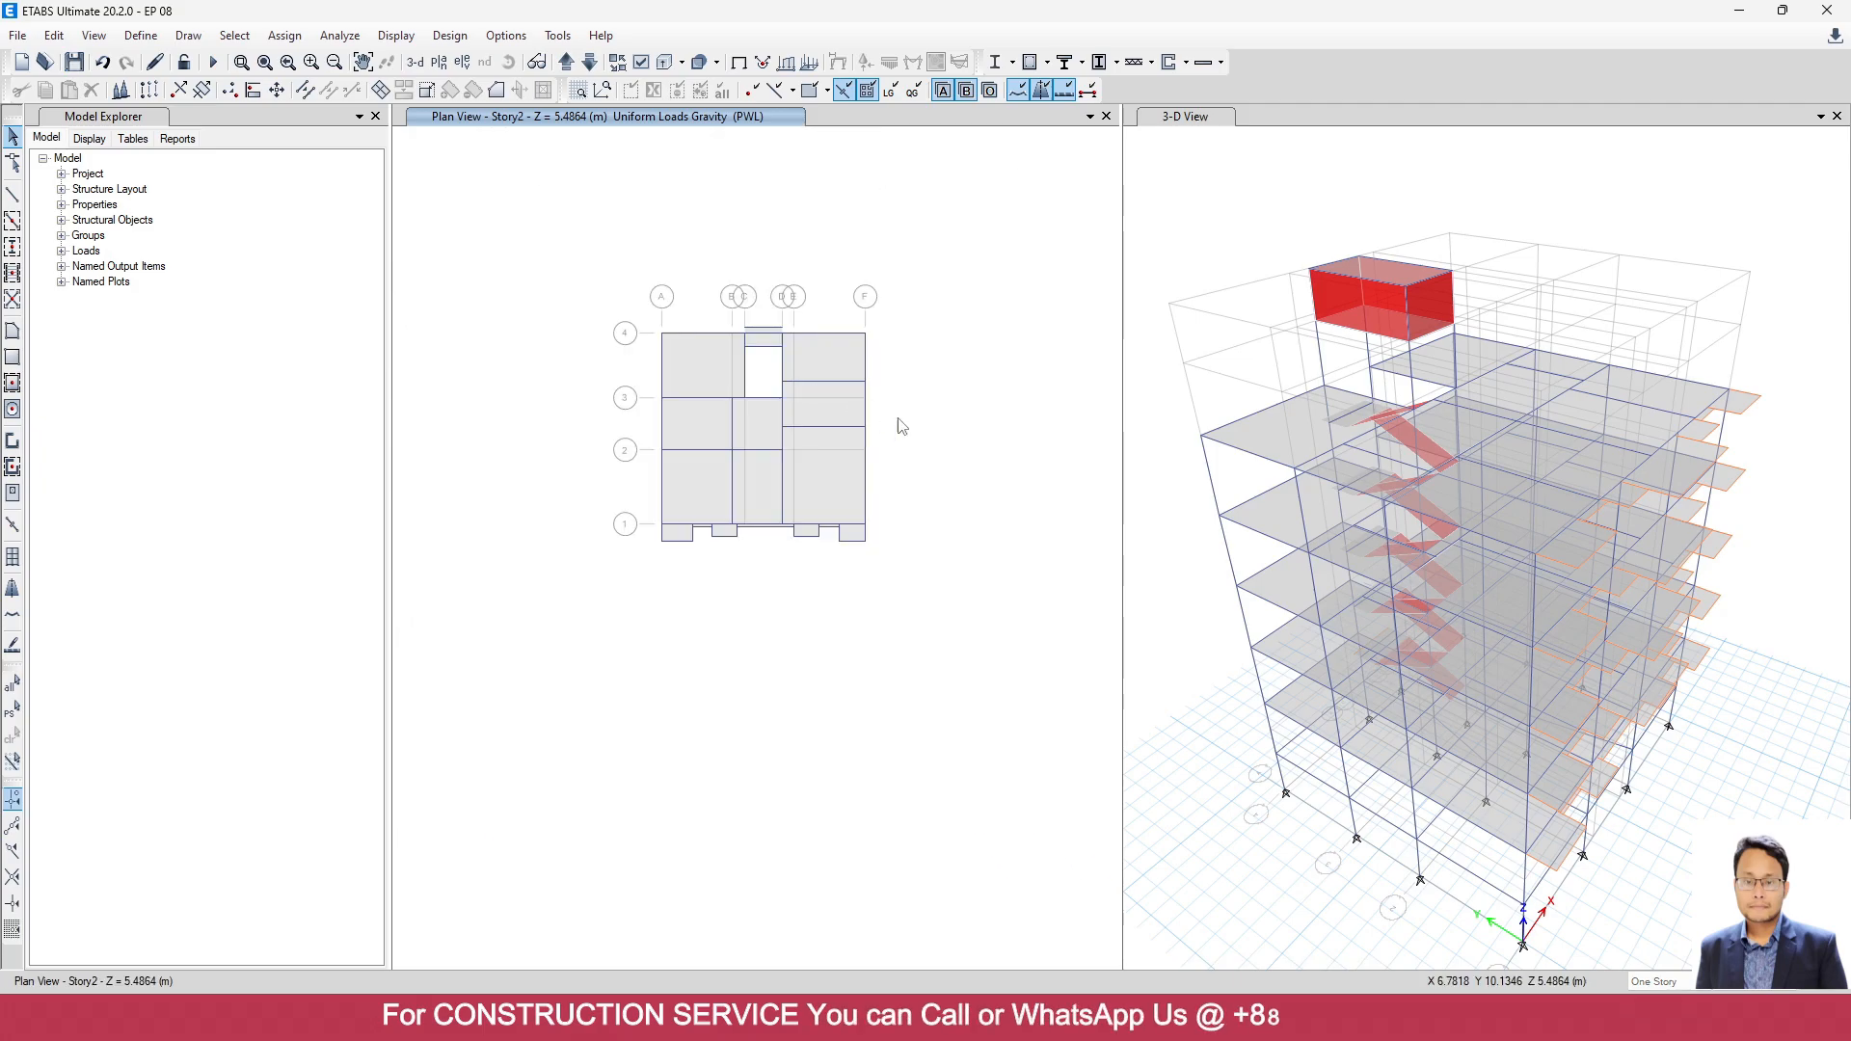
pyautogui.scroll(5, 769, 349)
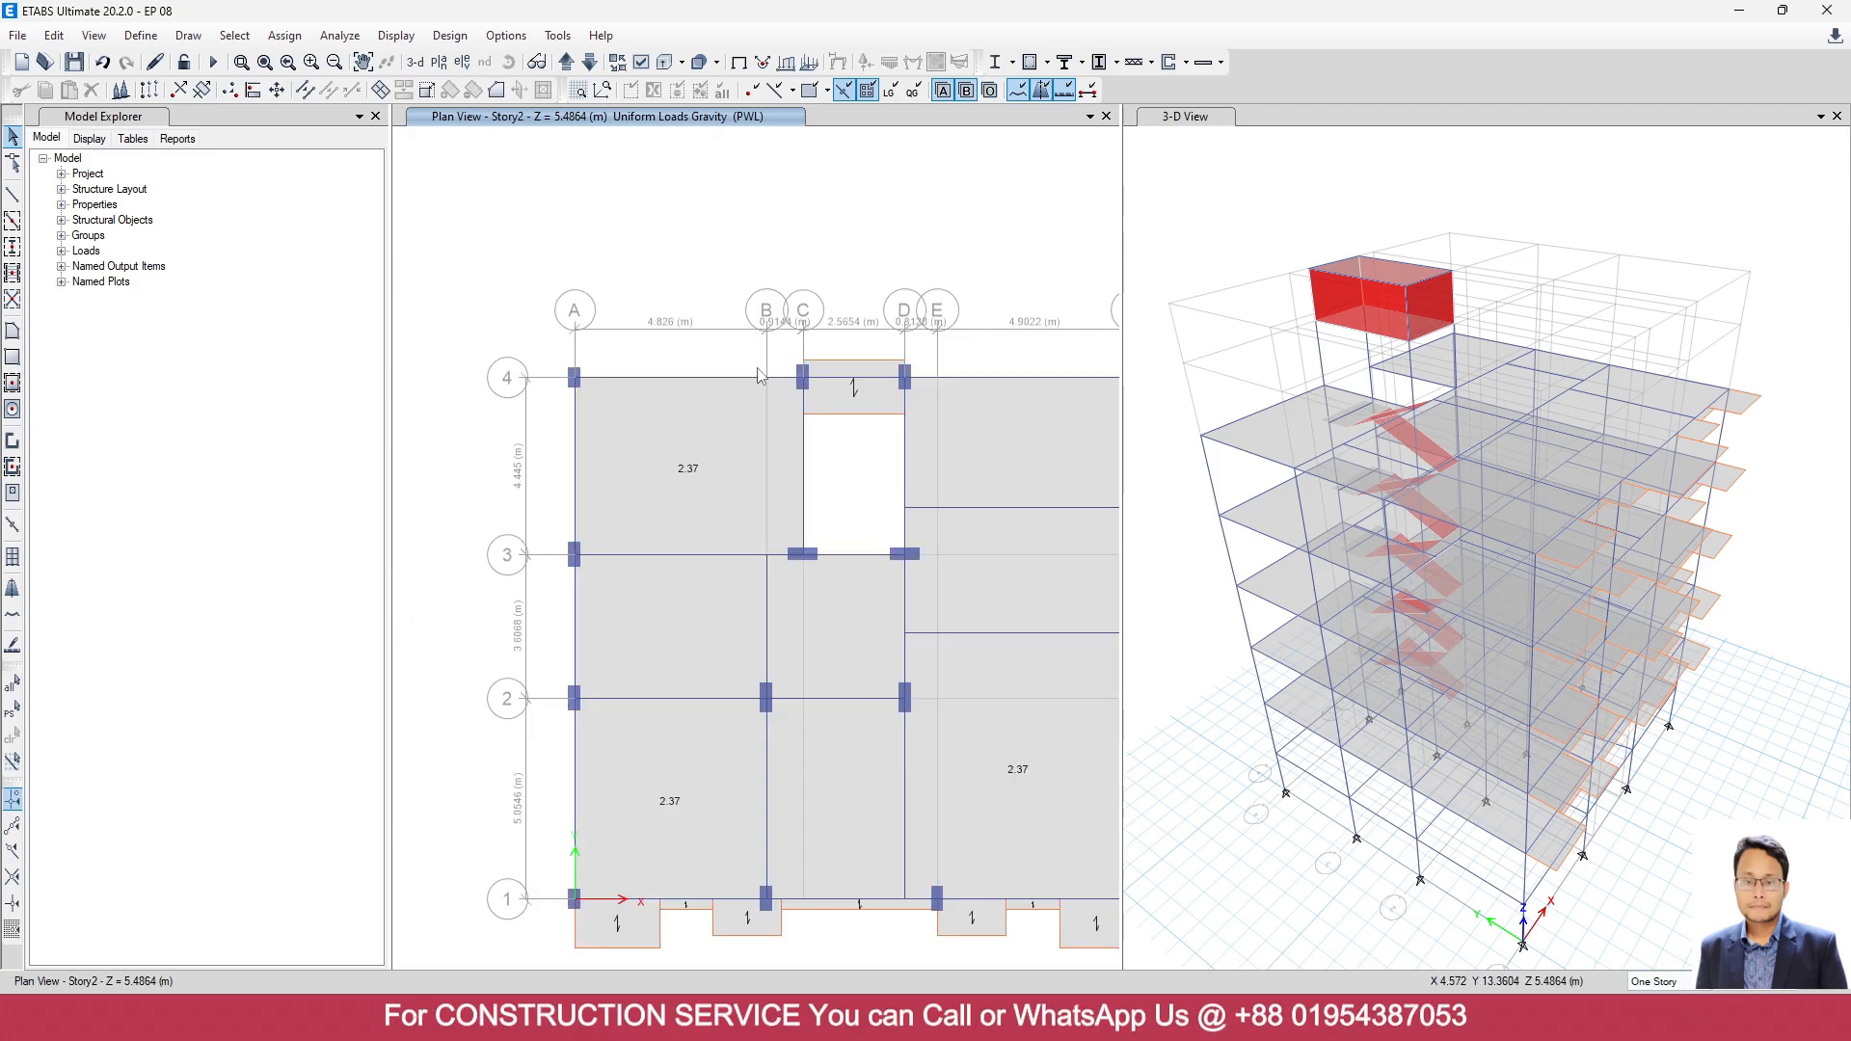
pyautogui.click(231, 38)
pyautogui.moveTo(267, 60)
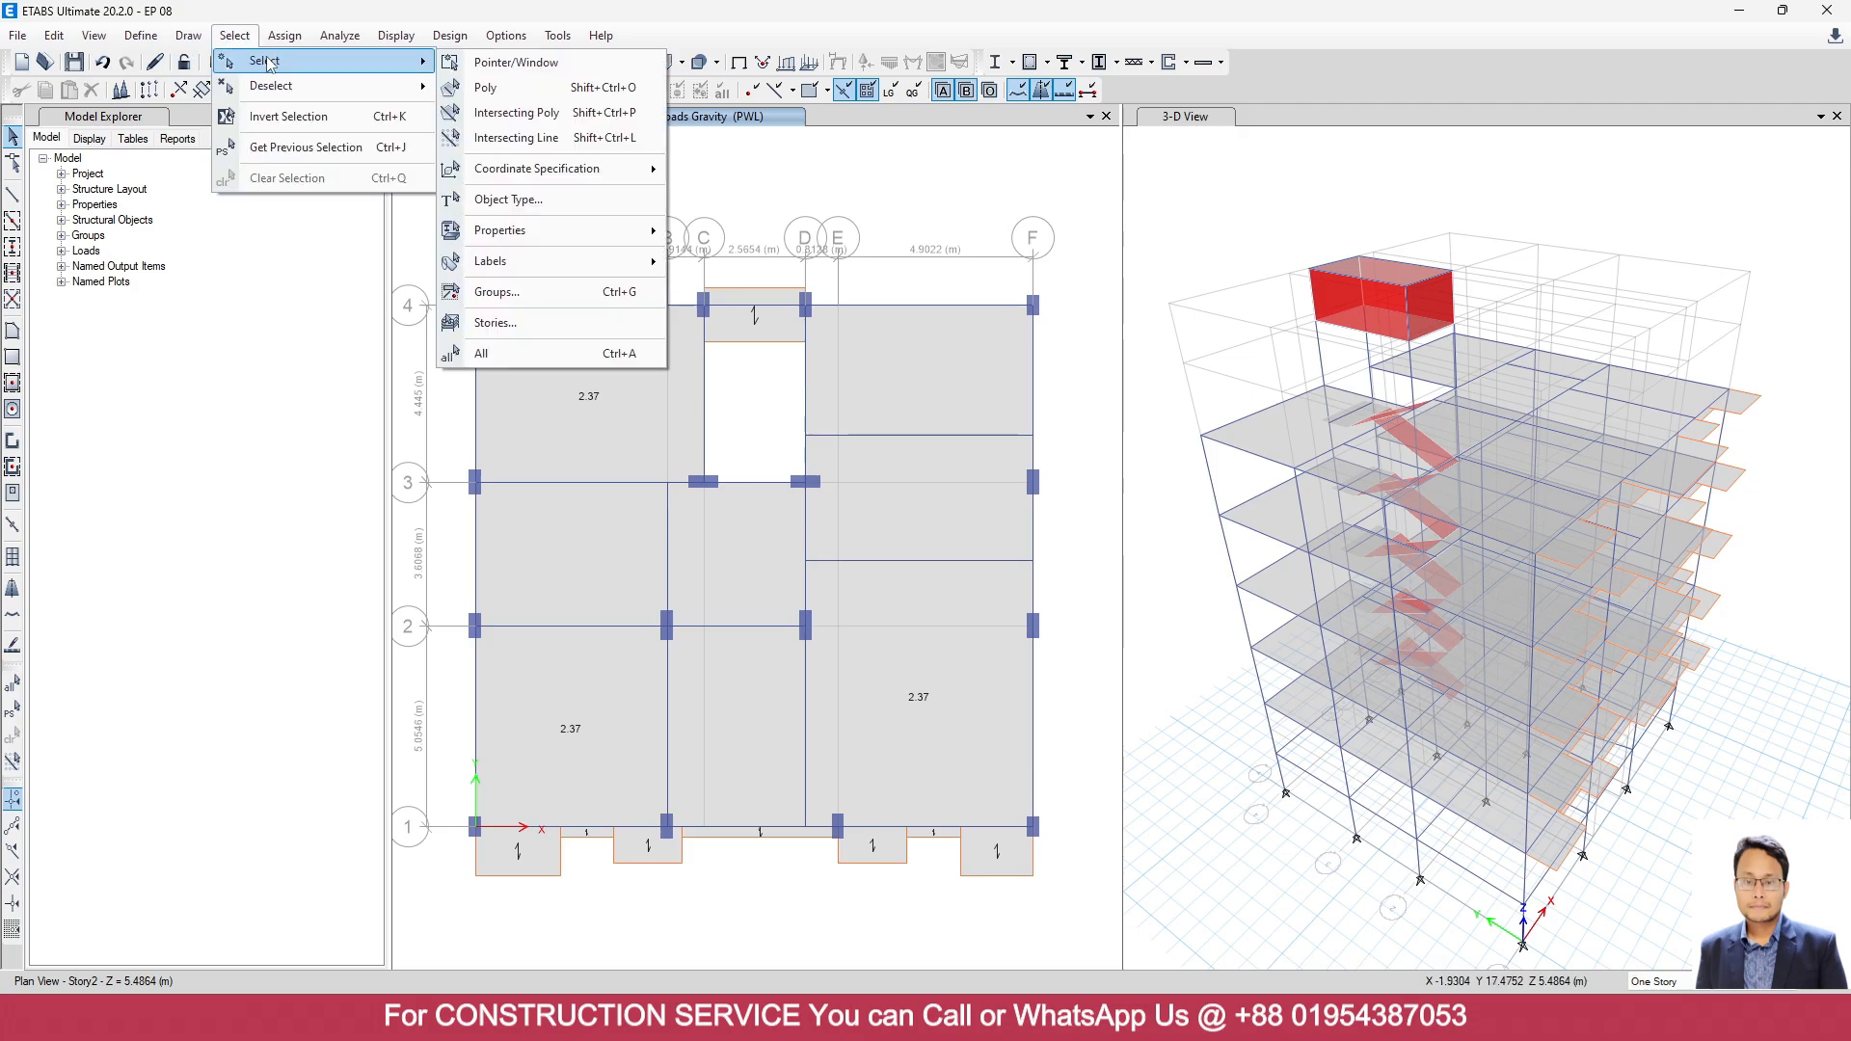
pyautogui.click(589, 193)
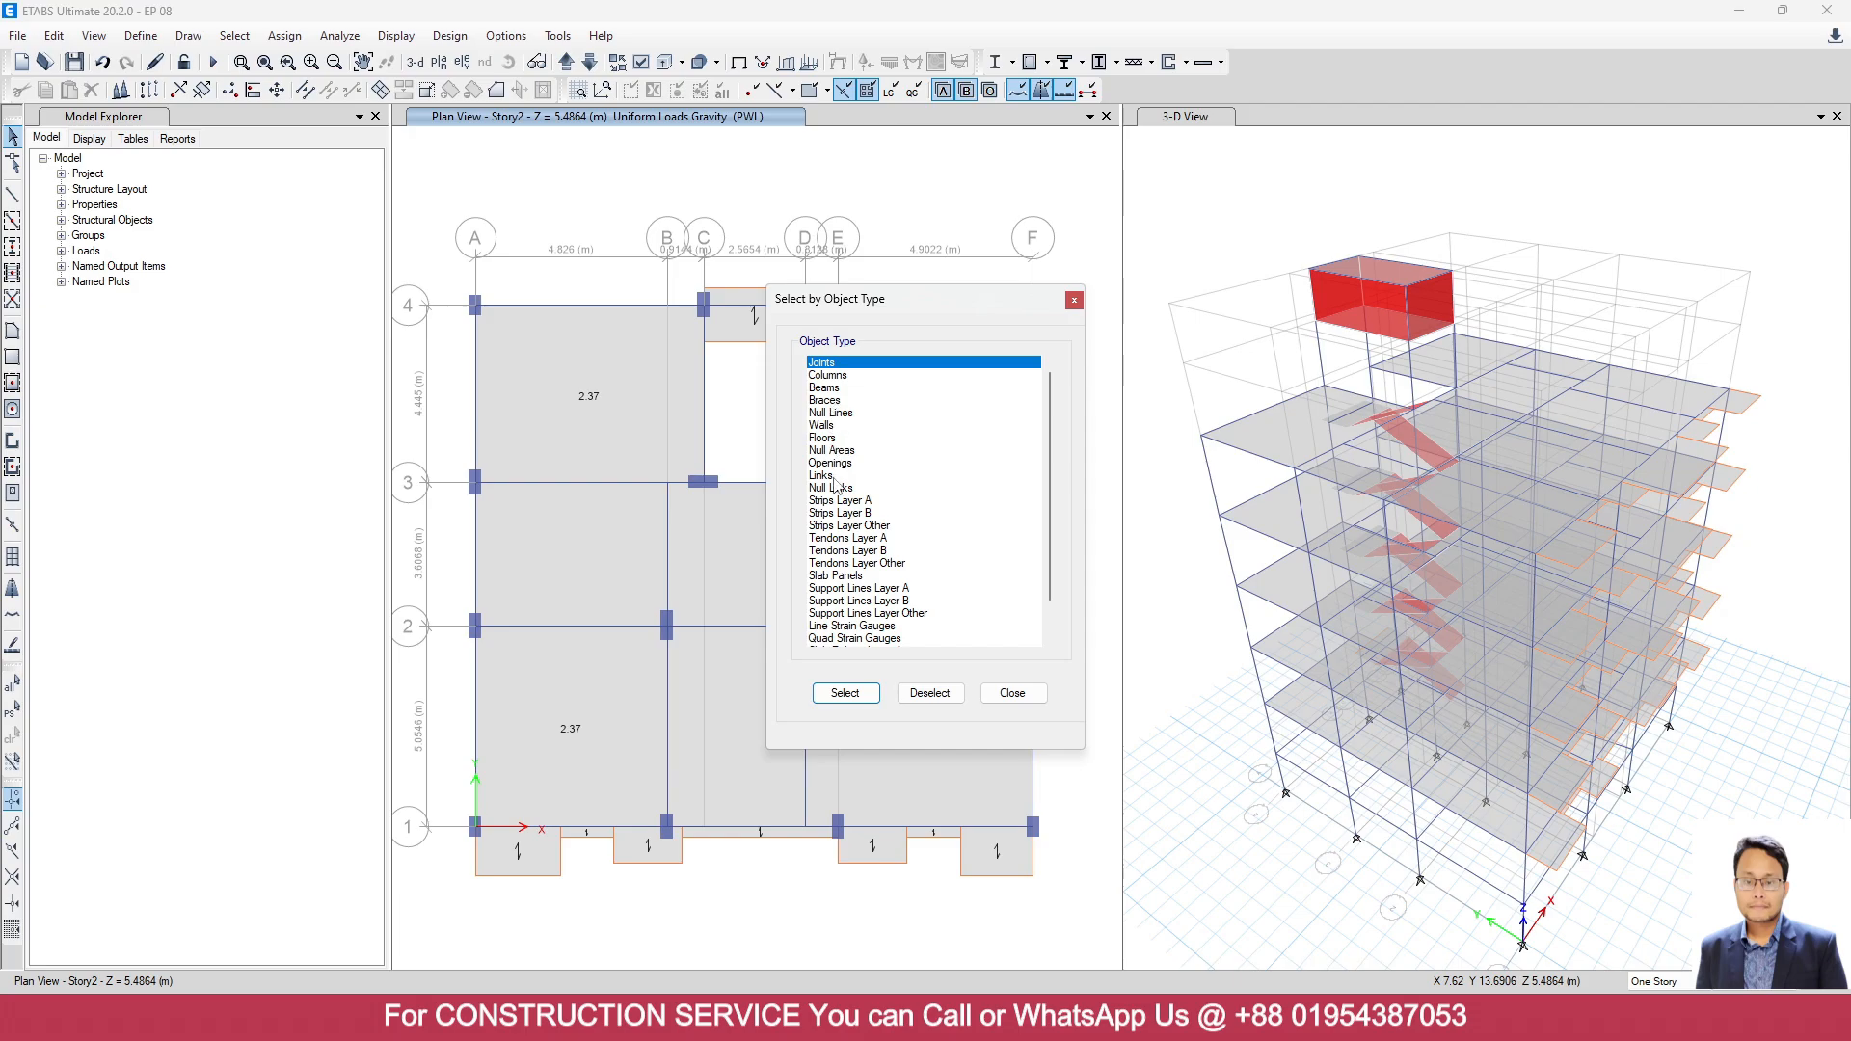
pyautogui.click(823, 438)
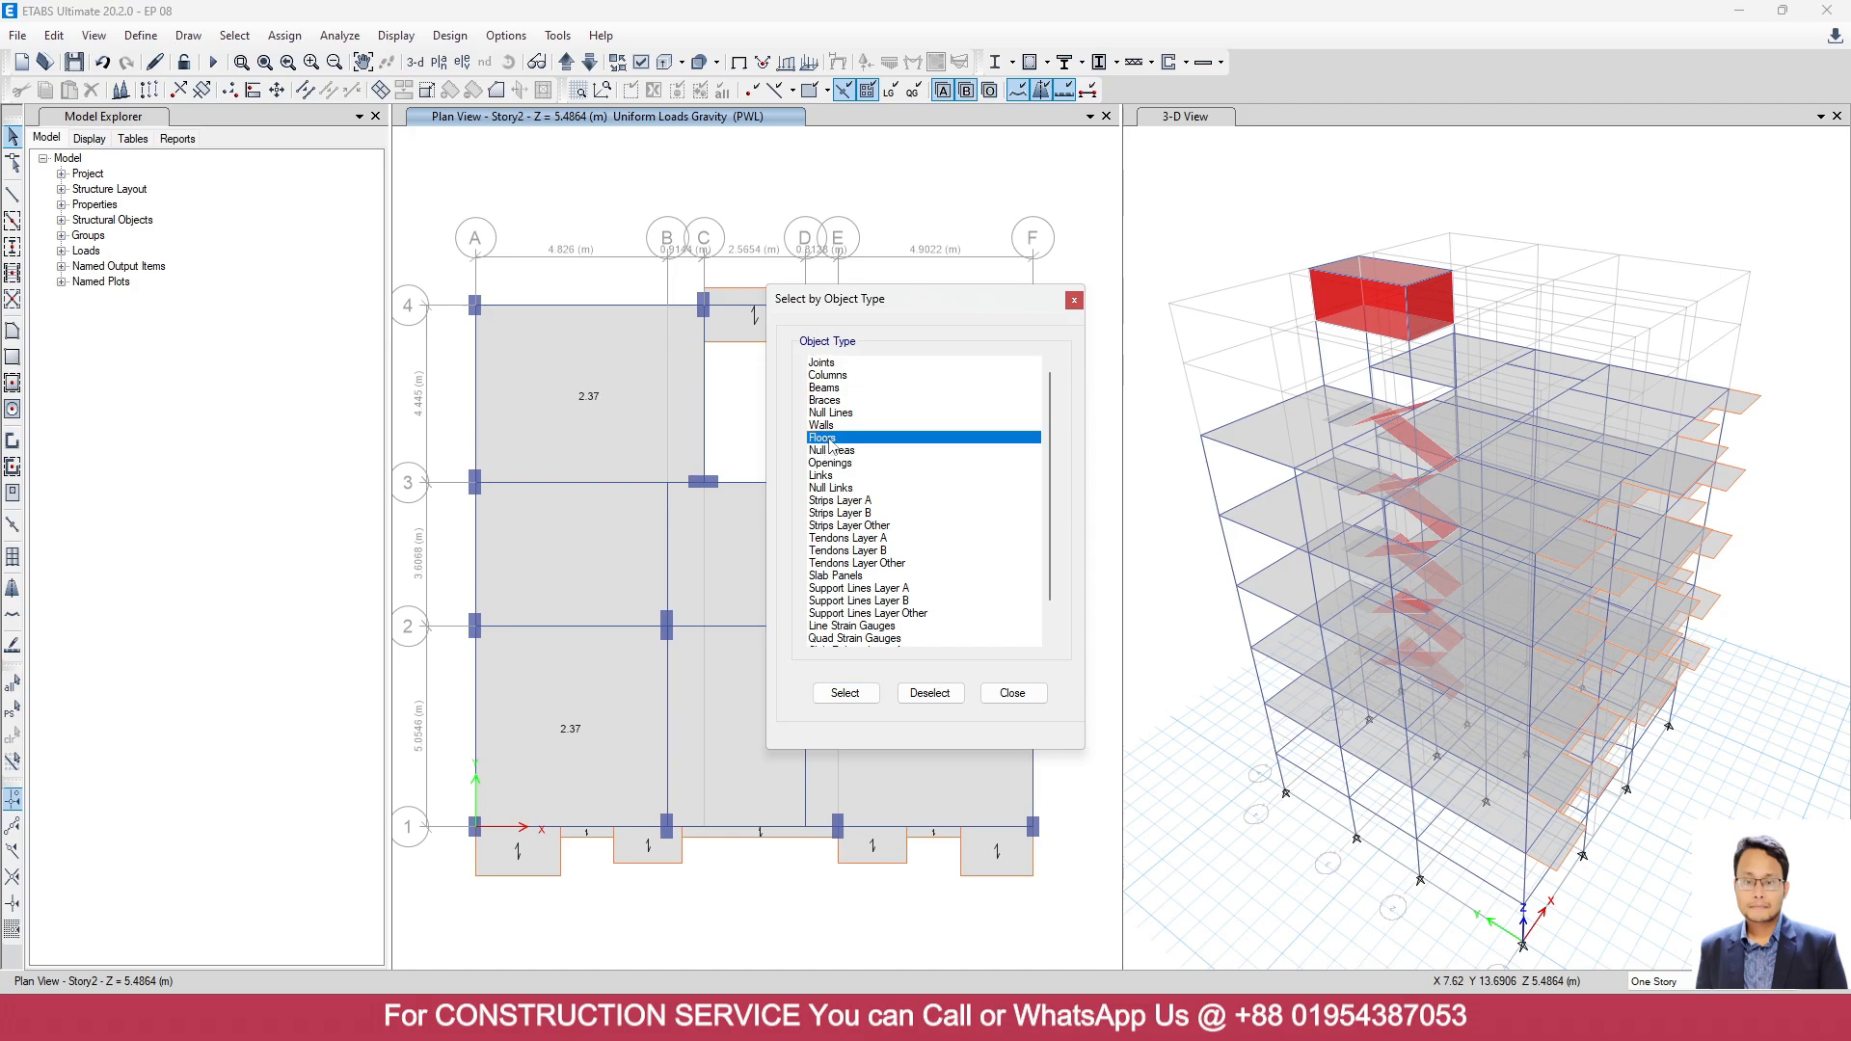
pyautogui.click(844, 693)
pyautogui.click(1012, 693)
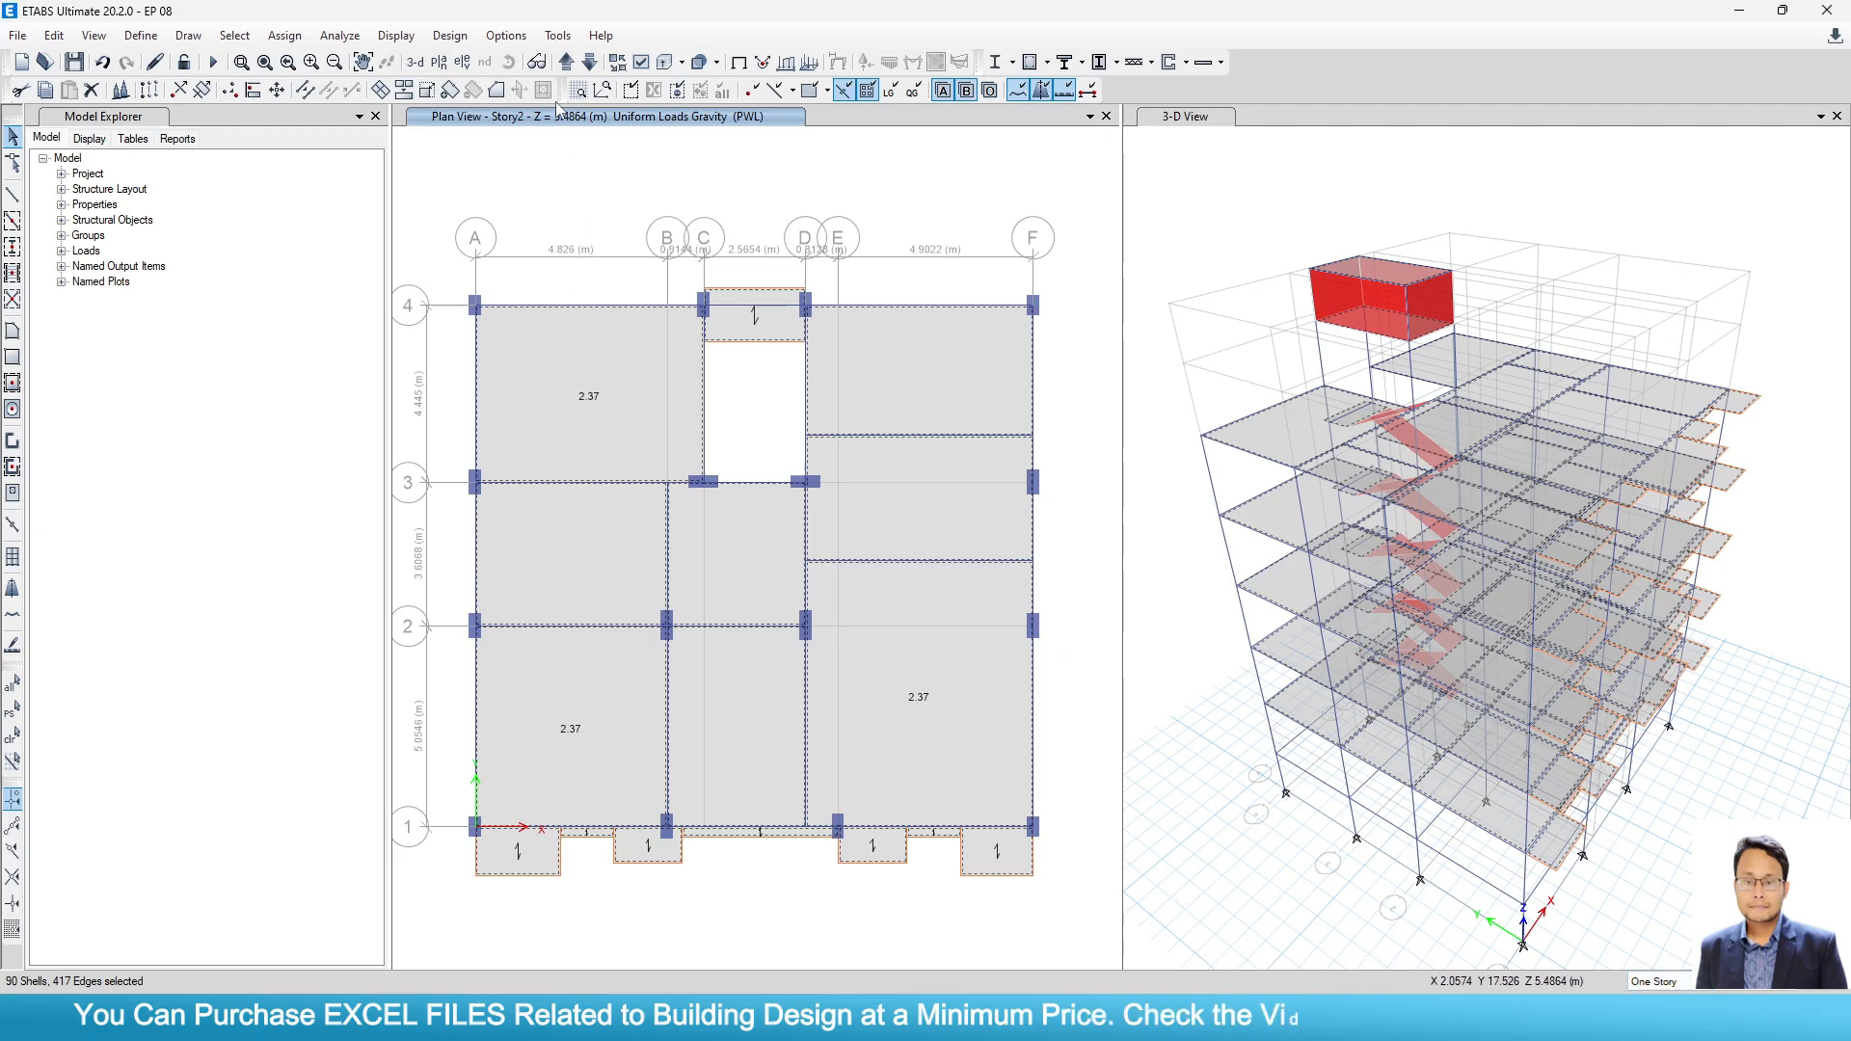
# Display the ROOF plan and deselect all its main slab panels between grids A–F and 1–4.
pyautogui.click(567, 71)
pyautogui.click(567, 71)
pyautogui.click(567, 62)
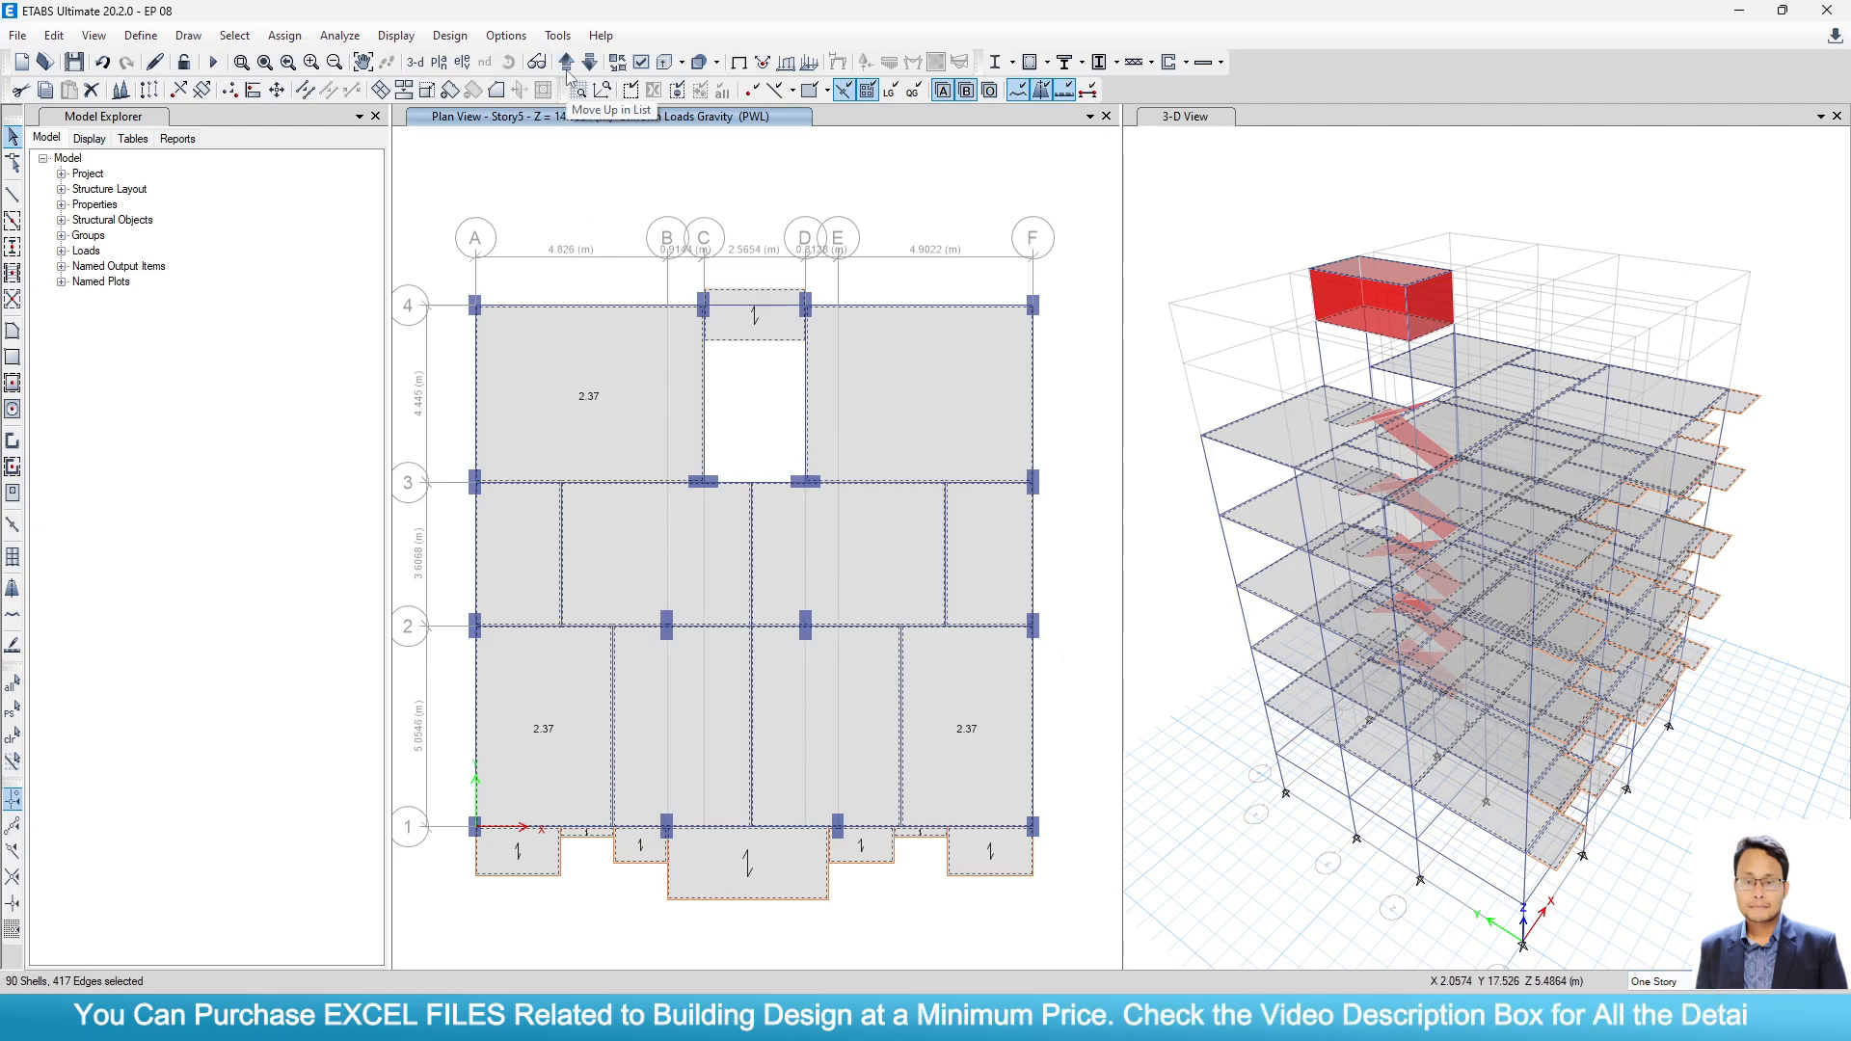
pyautogui.click(567, 62)
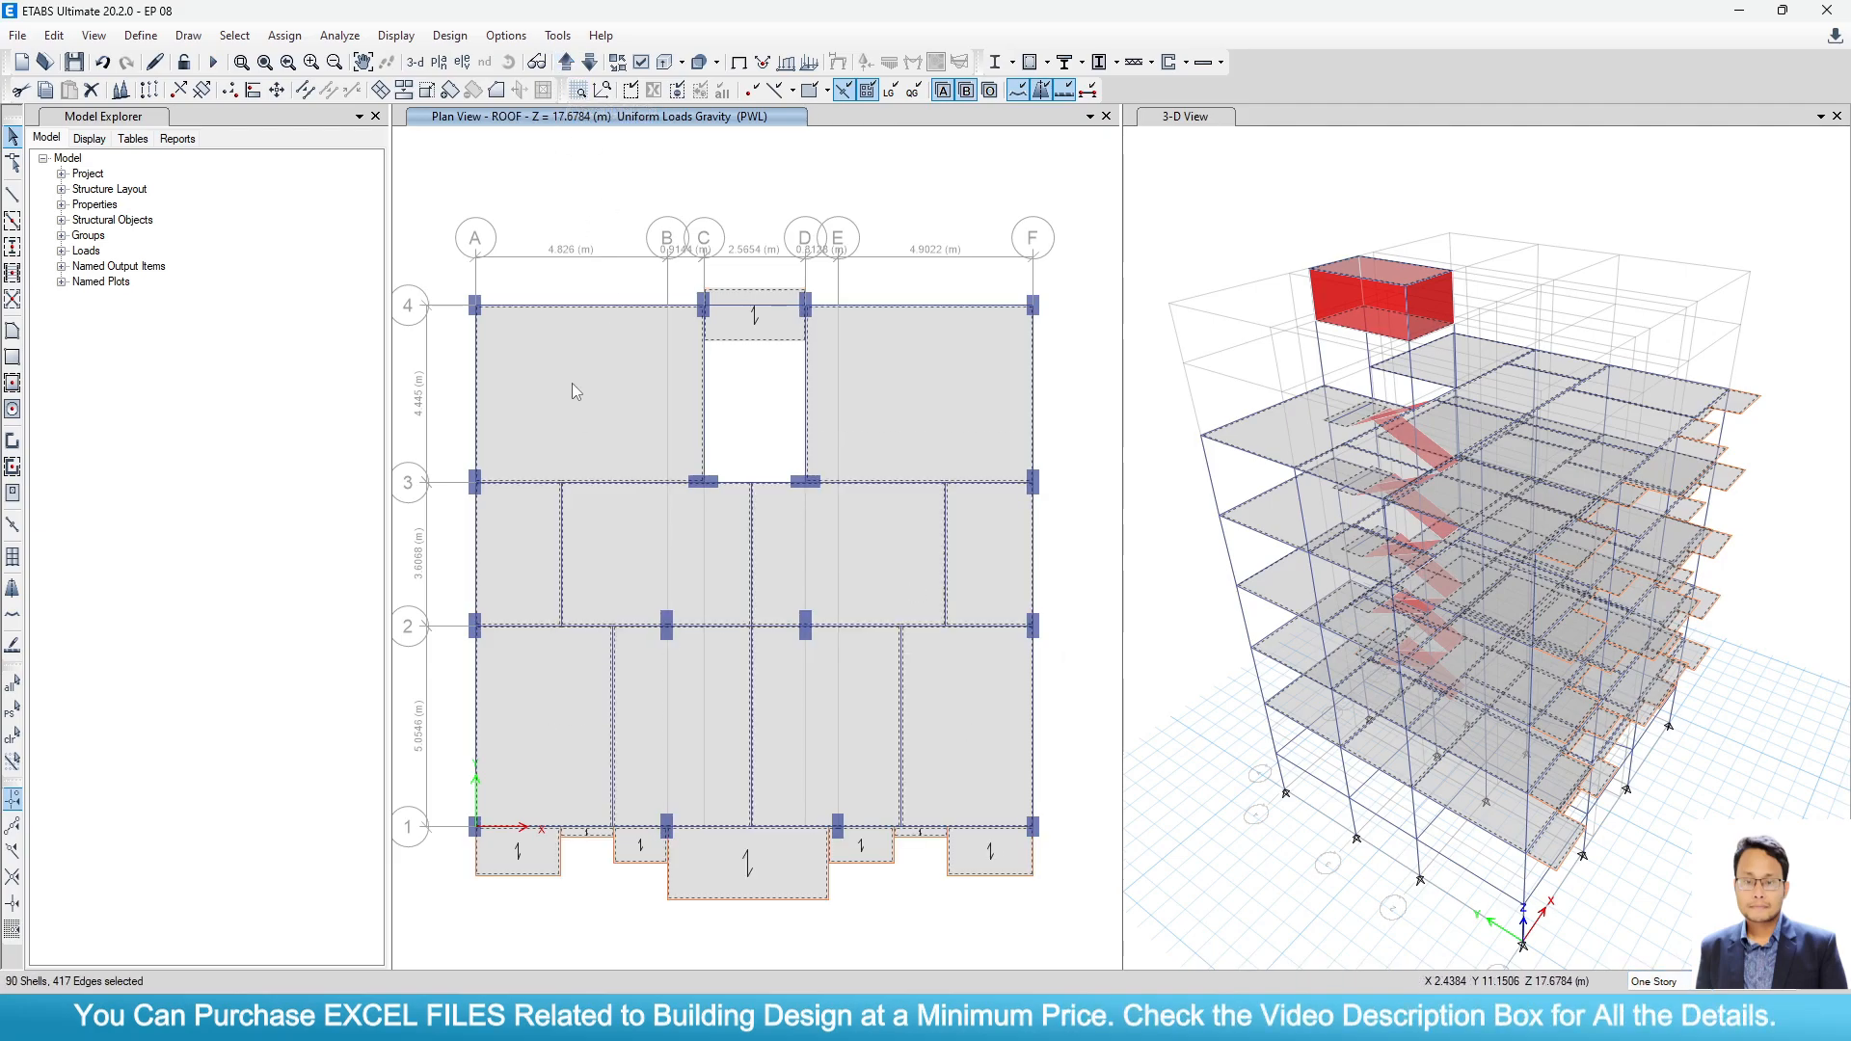
pyautogui.click(571, 384)
pyautogui.click(545, 558)
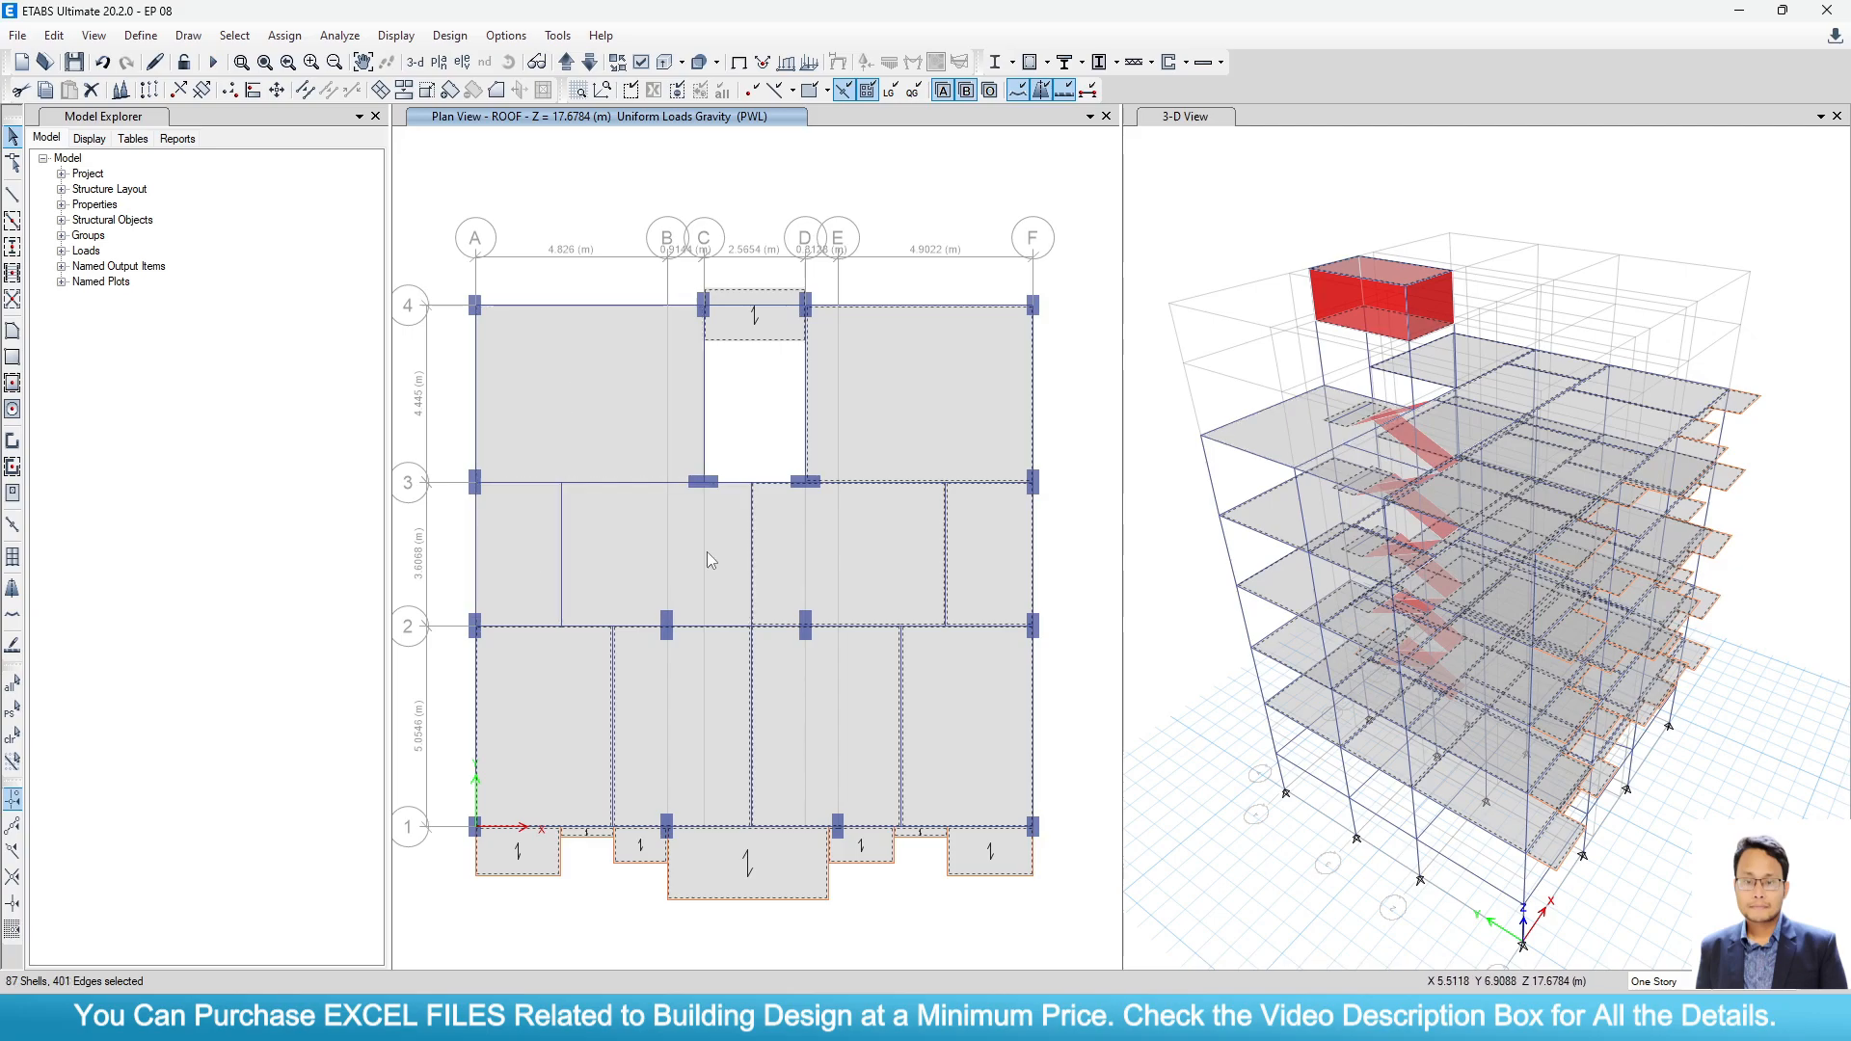
pyautogui.click(904, 413)
pyautogui.click(988, 568)
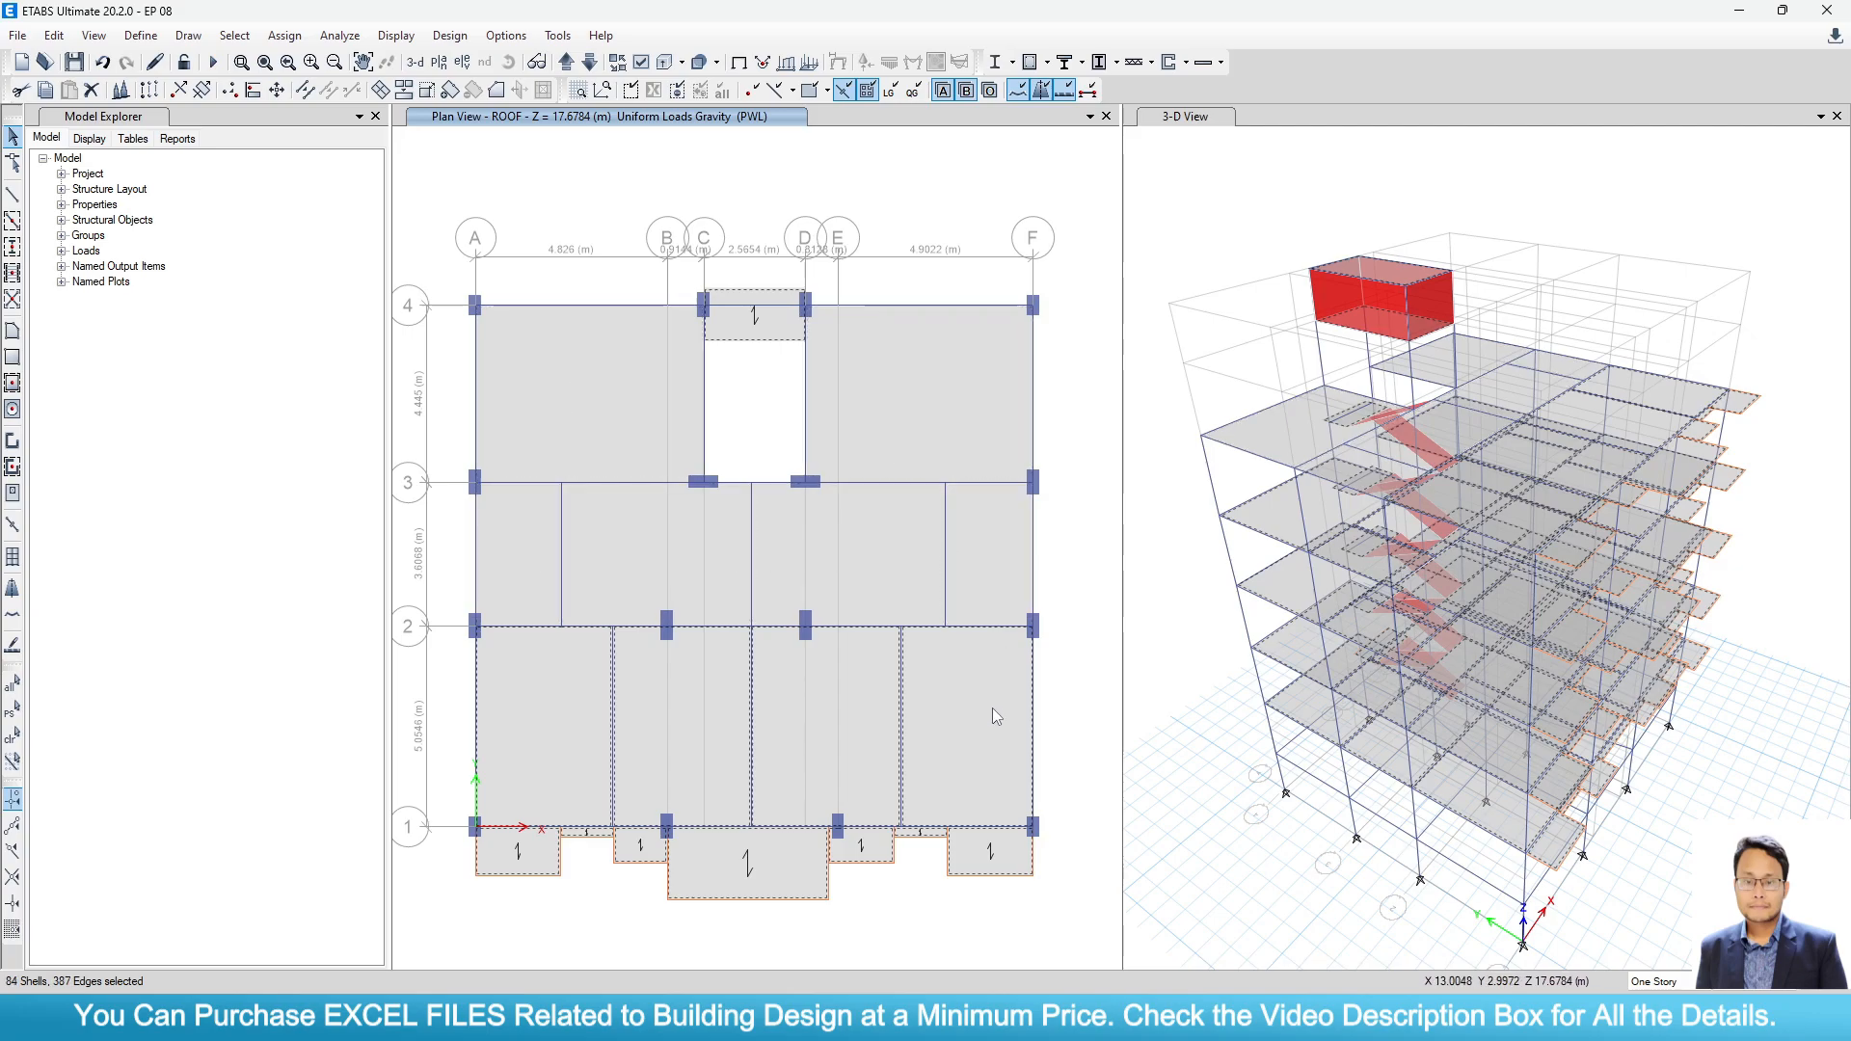
pyautogui.click(992, 708)
pyautogui.click(803, 711)
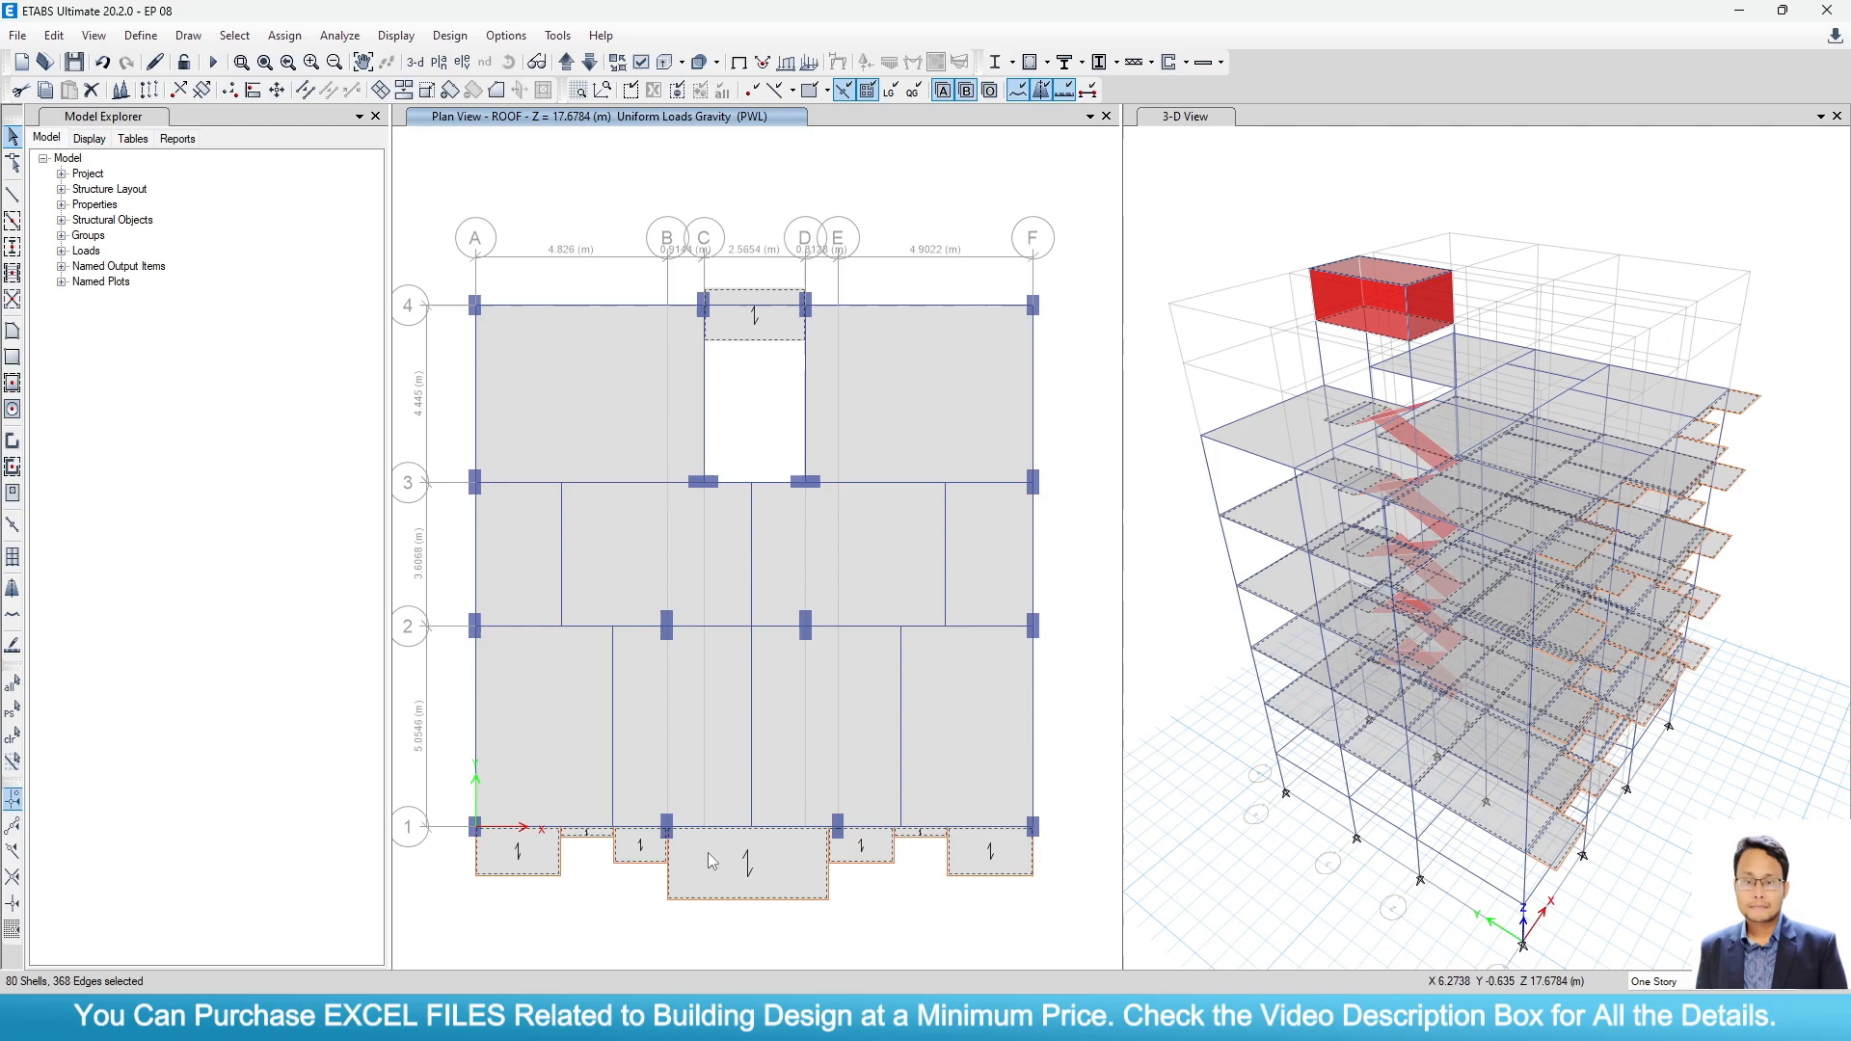
# Deselect the roof's small projecting slabs along the outside of grid 1.
pyautogui.scroll(3, 599, 847)
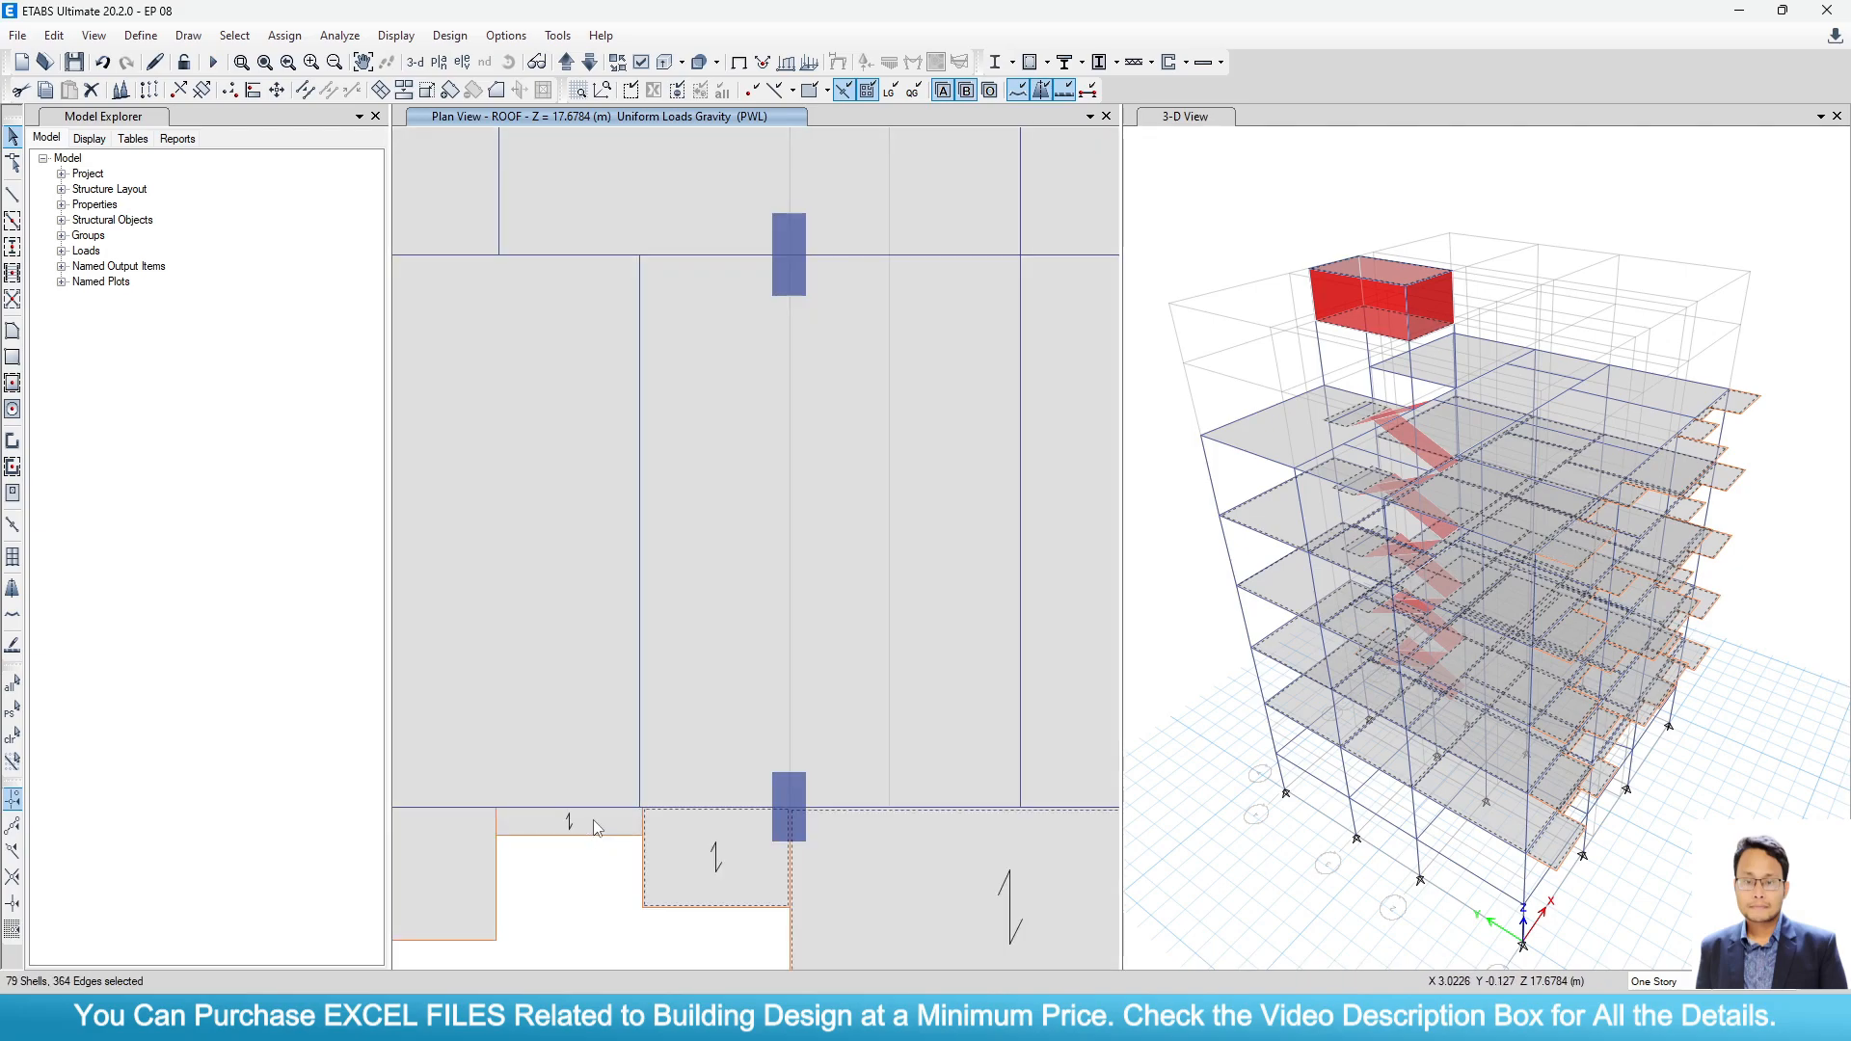
pyautogui.click(847, 870)
pyautogui.scroll(-3, 703, 645)
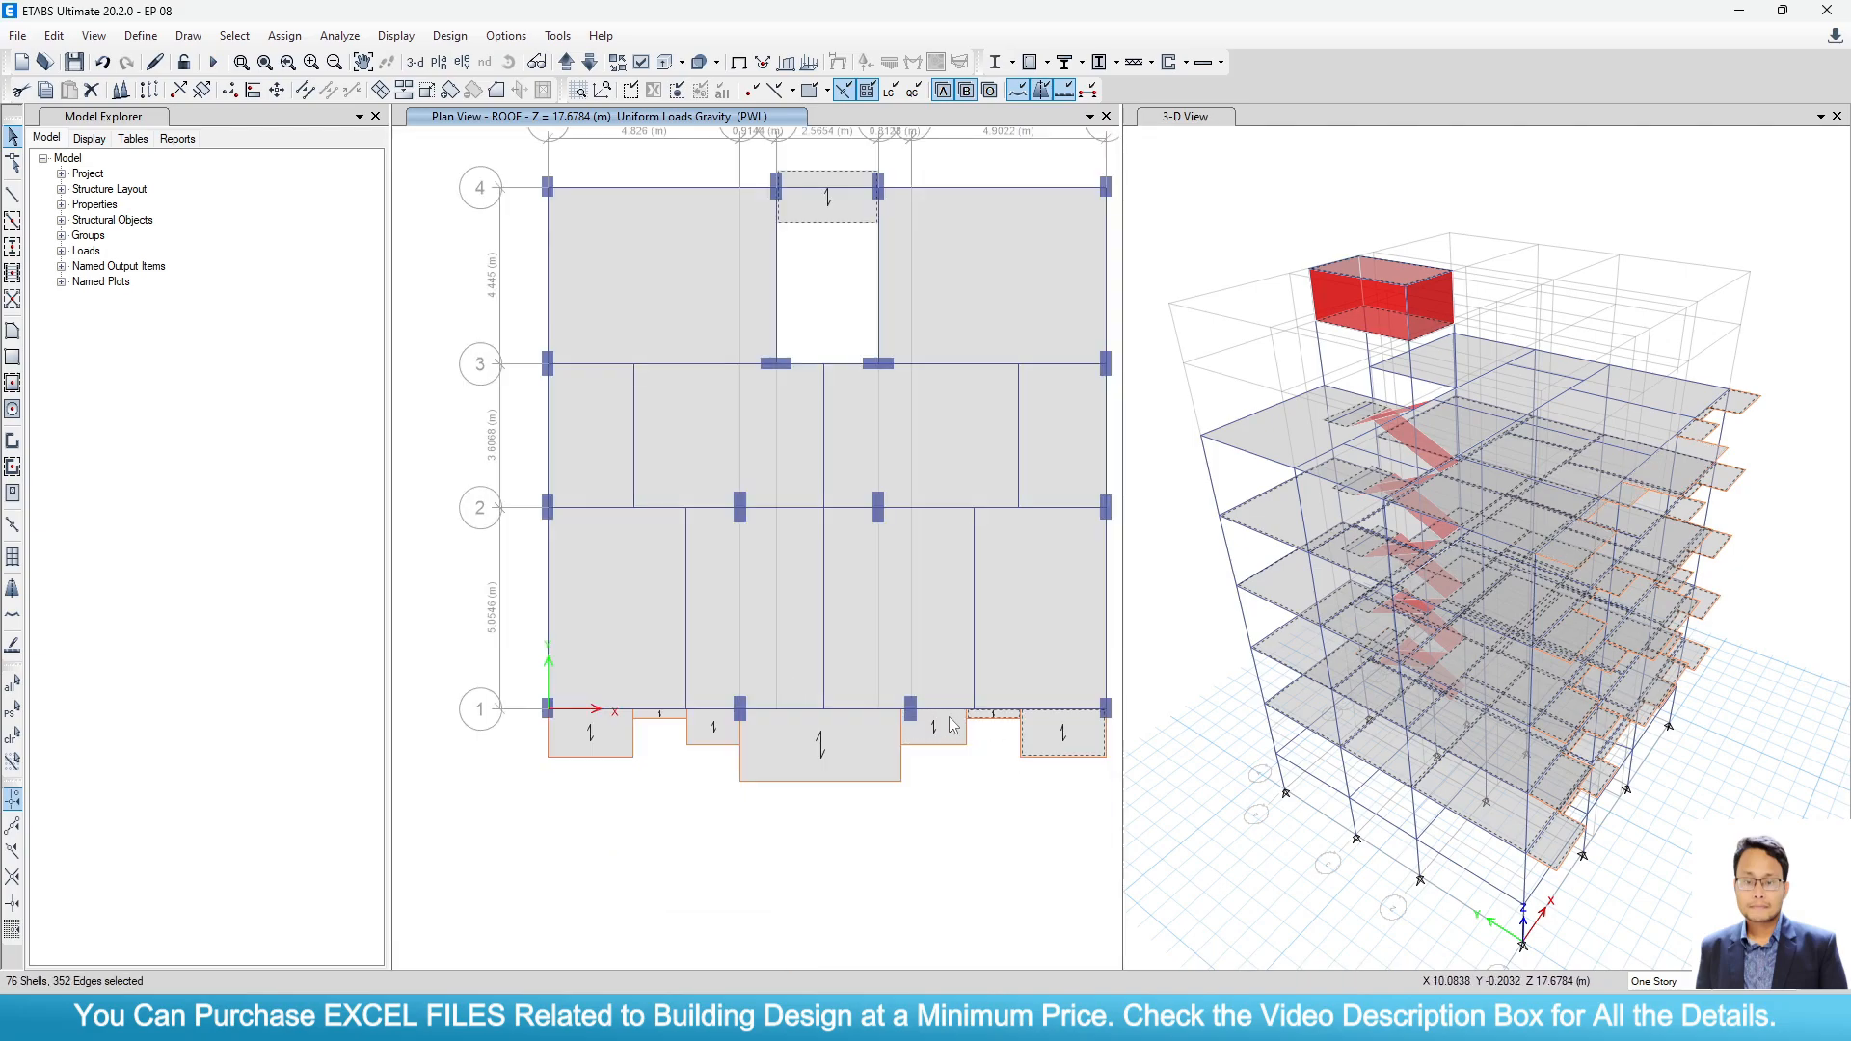
pyautogui.scroll(3, 1024, 724)
pyautogui.click(984, 705)
pyautogui.click(1099, 752)
# Deselect the roof slab at C–D on grid 4 and the WT TS slab at C–D/3–4, and display the Story1 plan.
pyautogui.scroll(-10, 954, 754)
pyautogui.scroll(5, 961, 724)
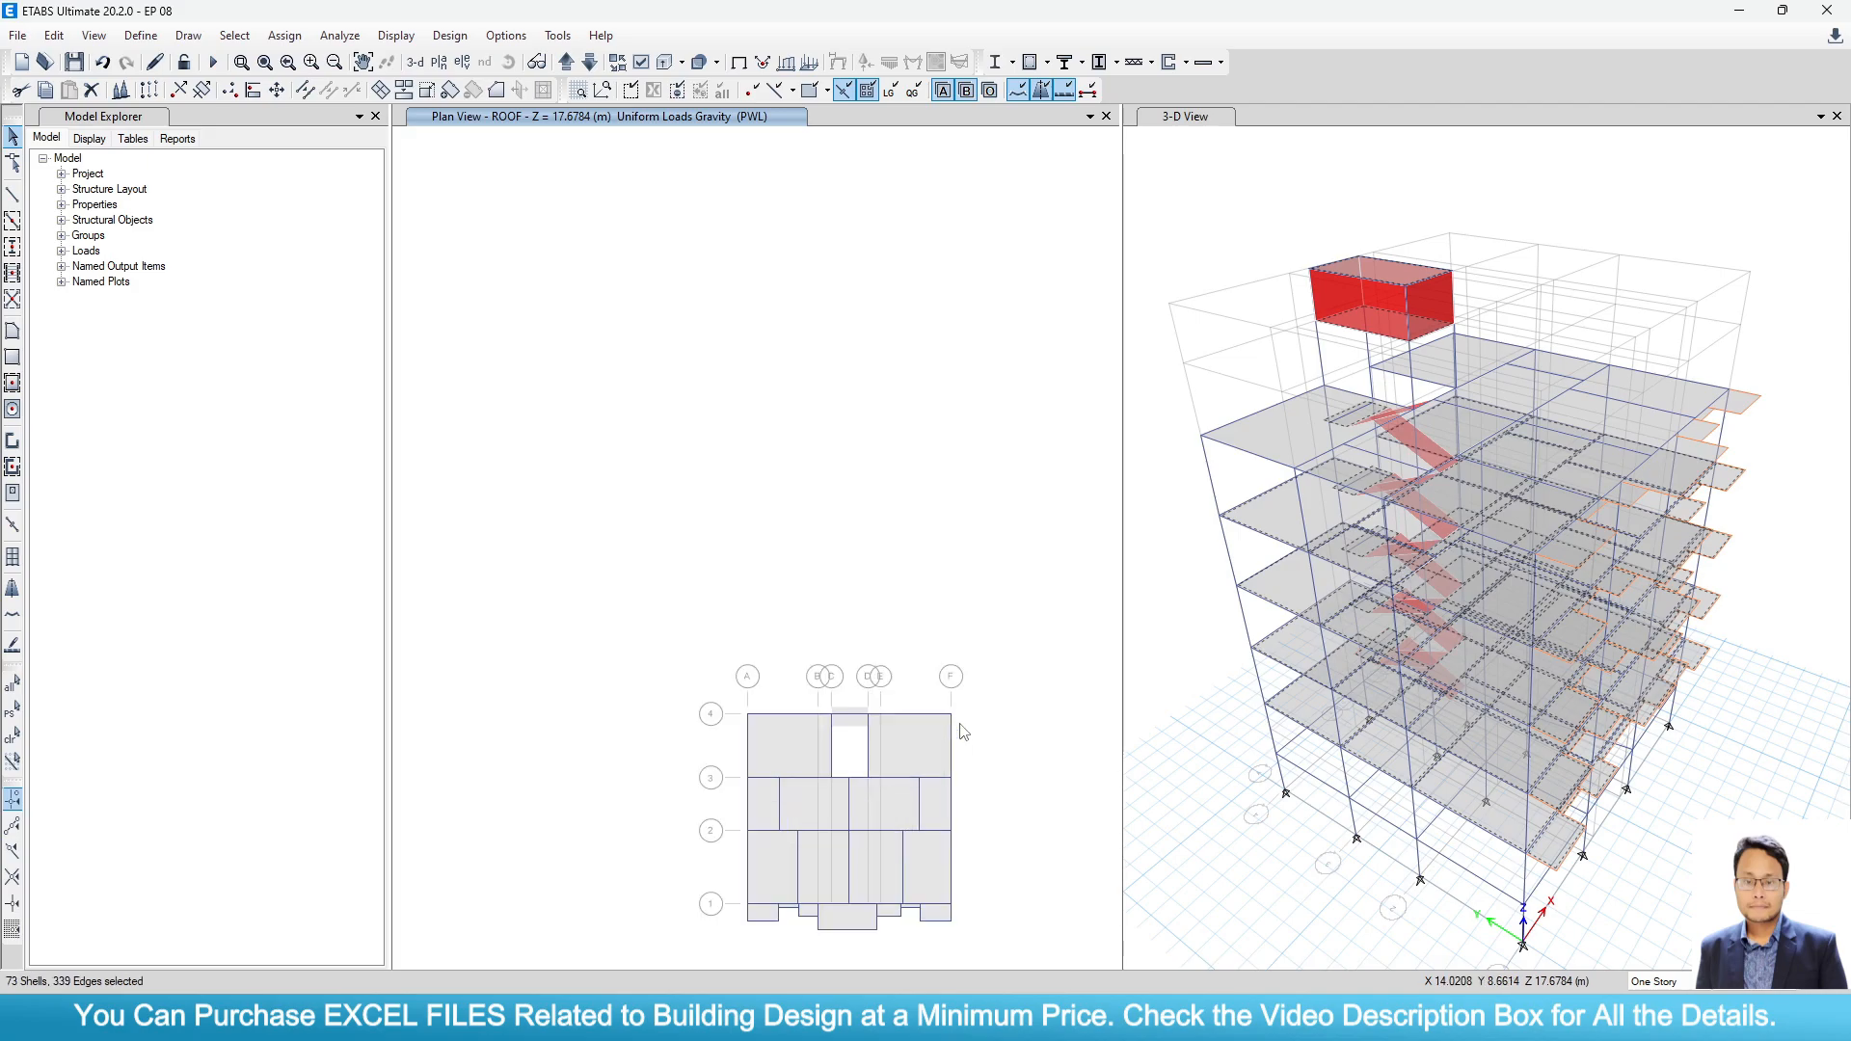
pyautogui.scroll(3, 962, 732)
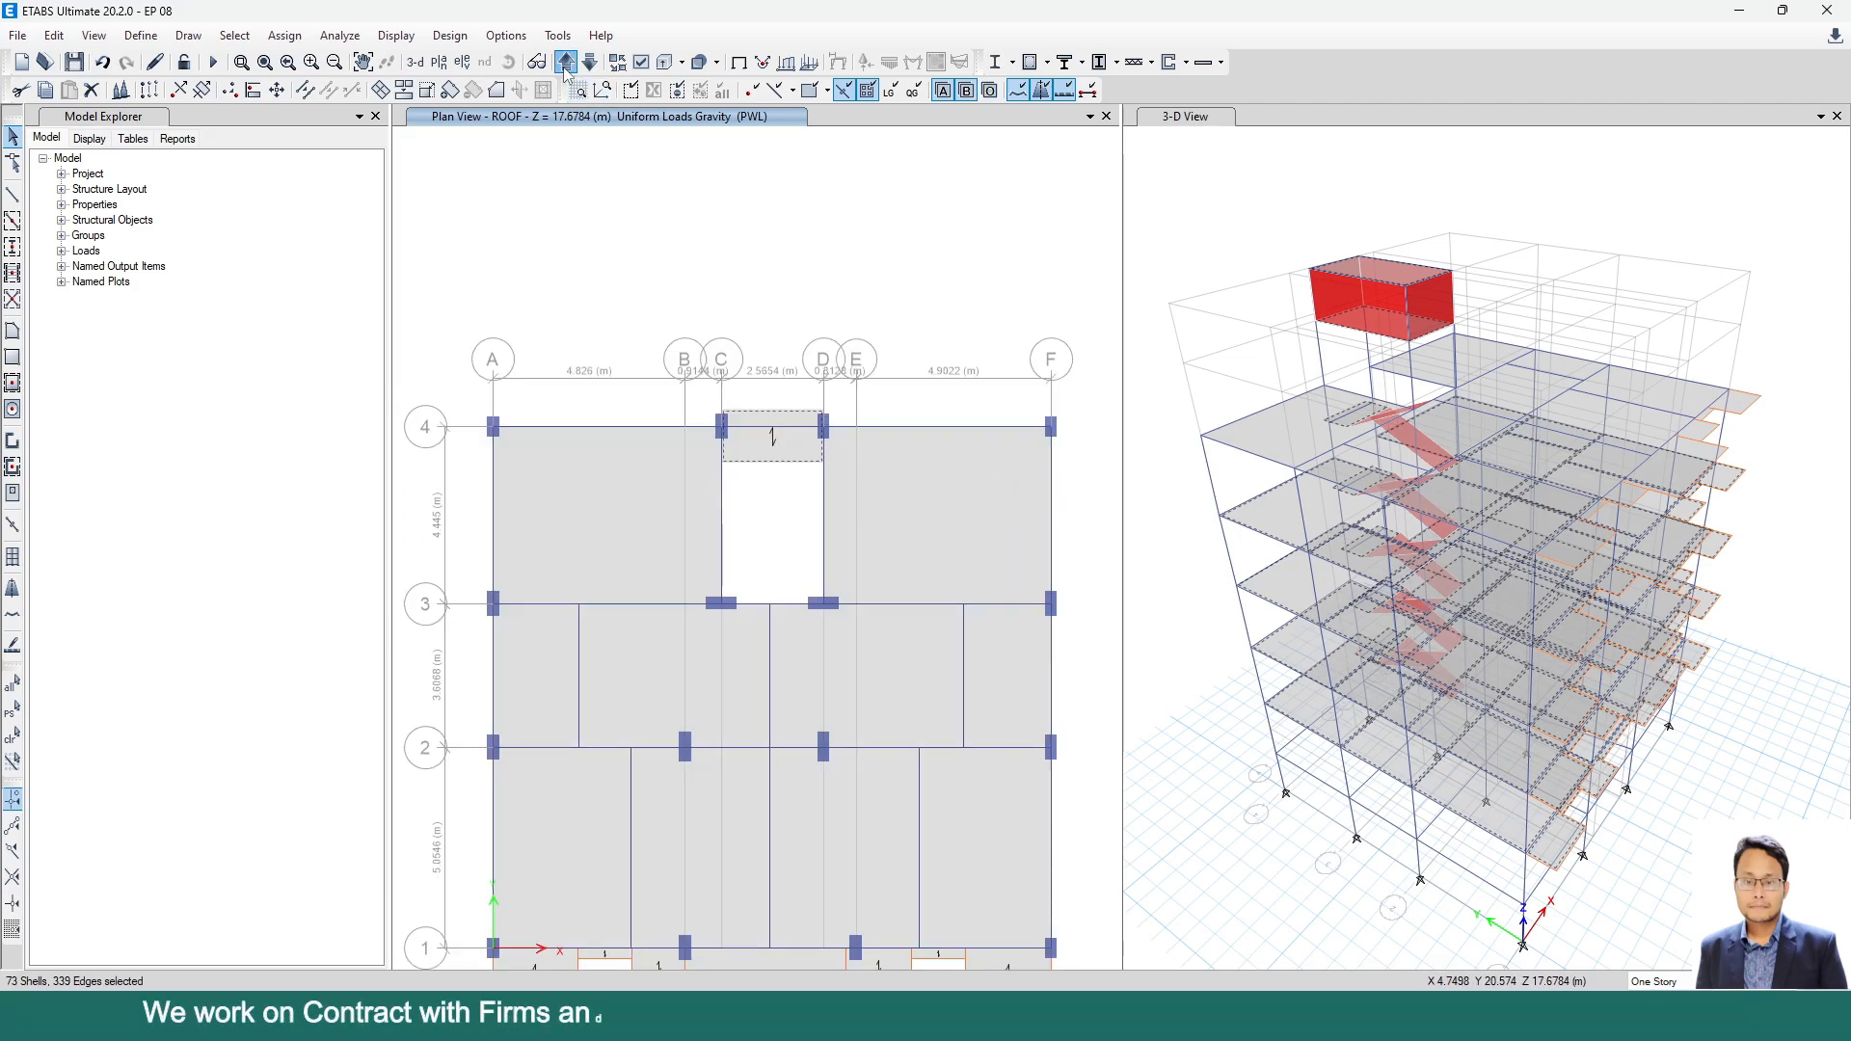
pyautogui.click(566, 63)
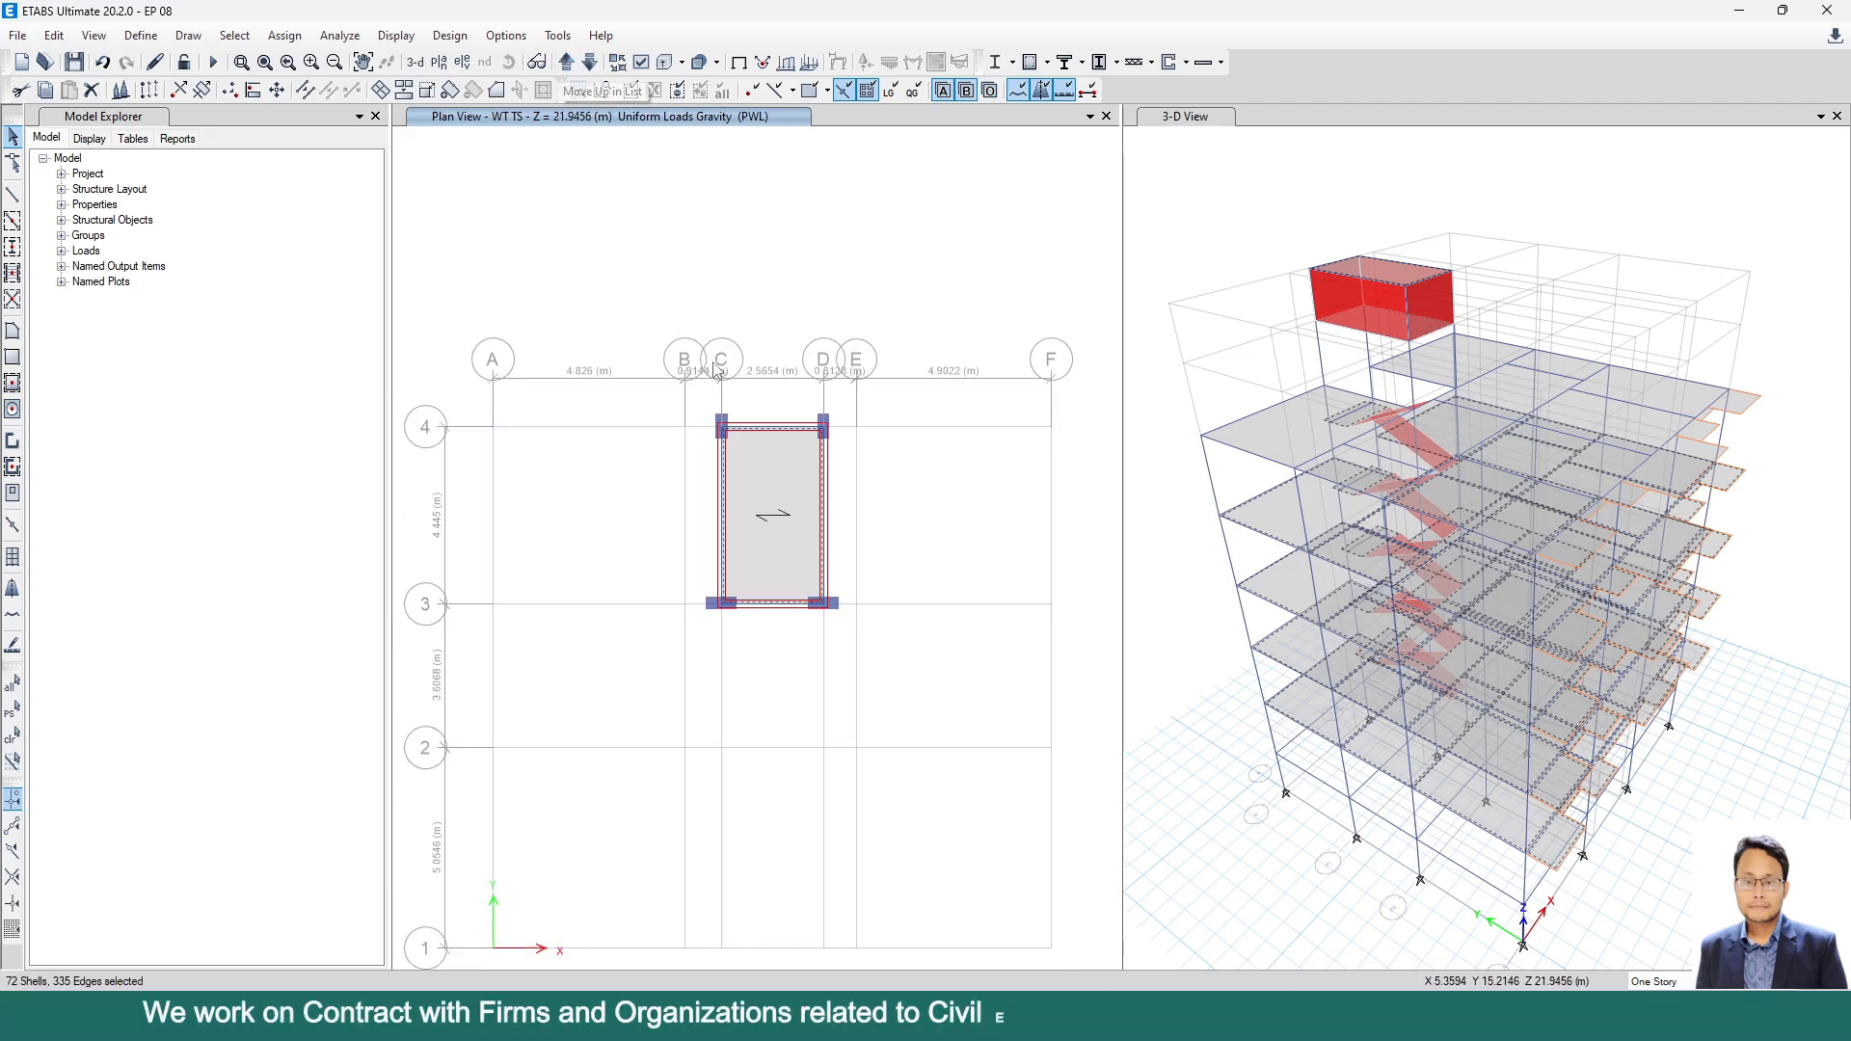
pyautogui.click(739, 456)
pyautogui.scroll(-3, 749, 364)
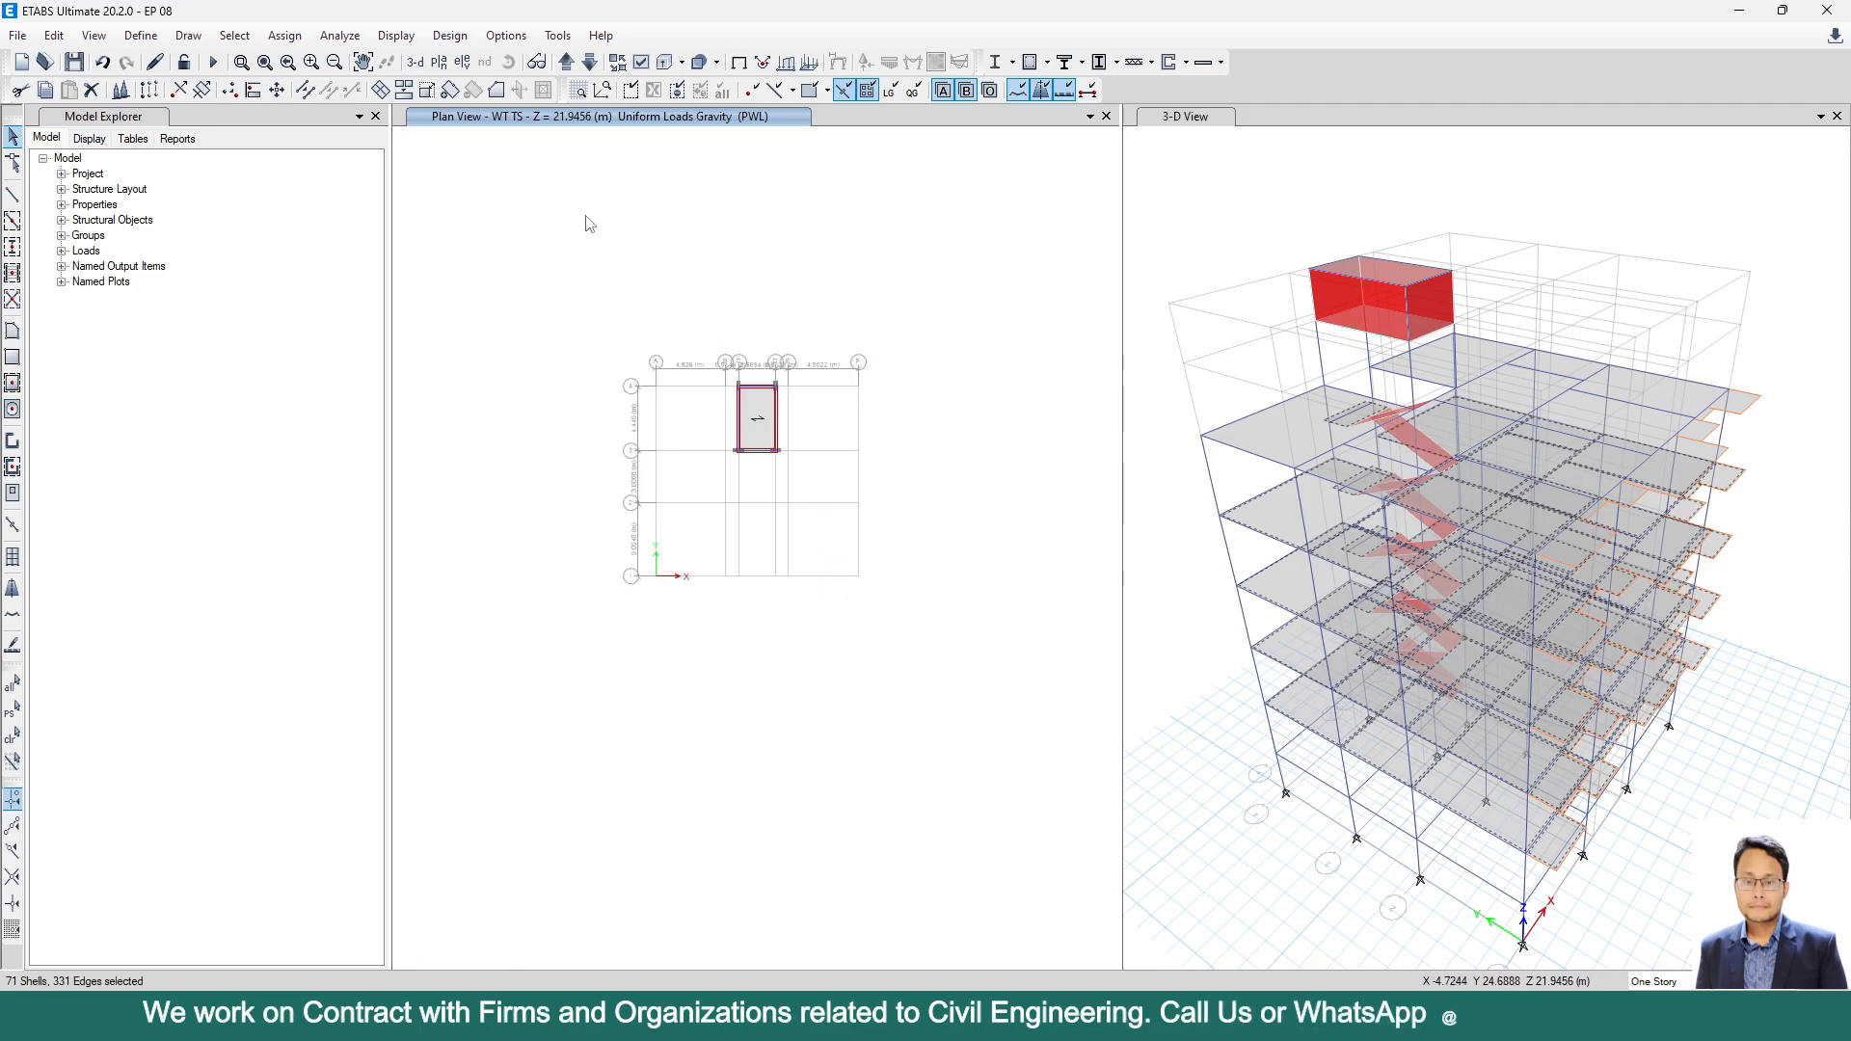
pyautogui.click(567, 64)
pyautogui.click(567, 63)
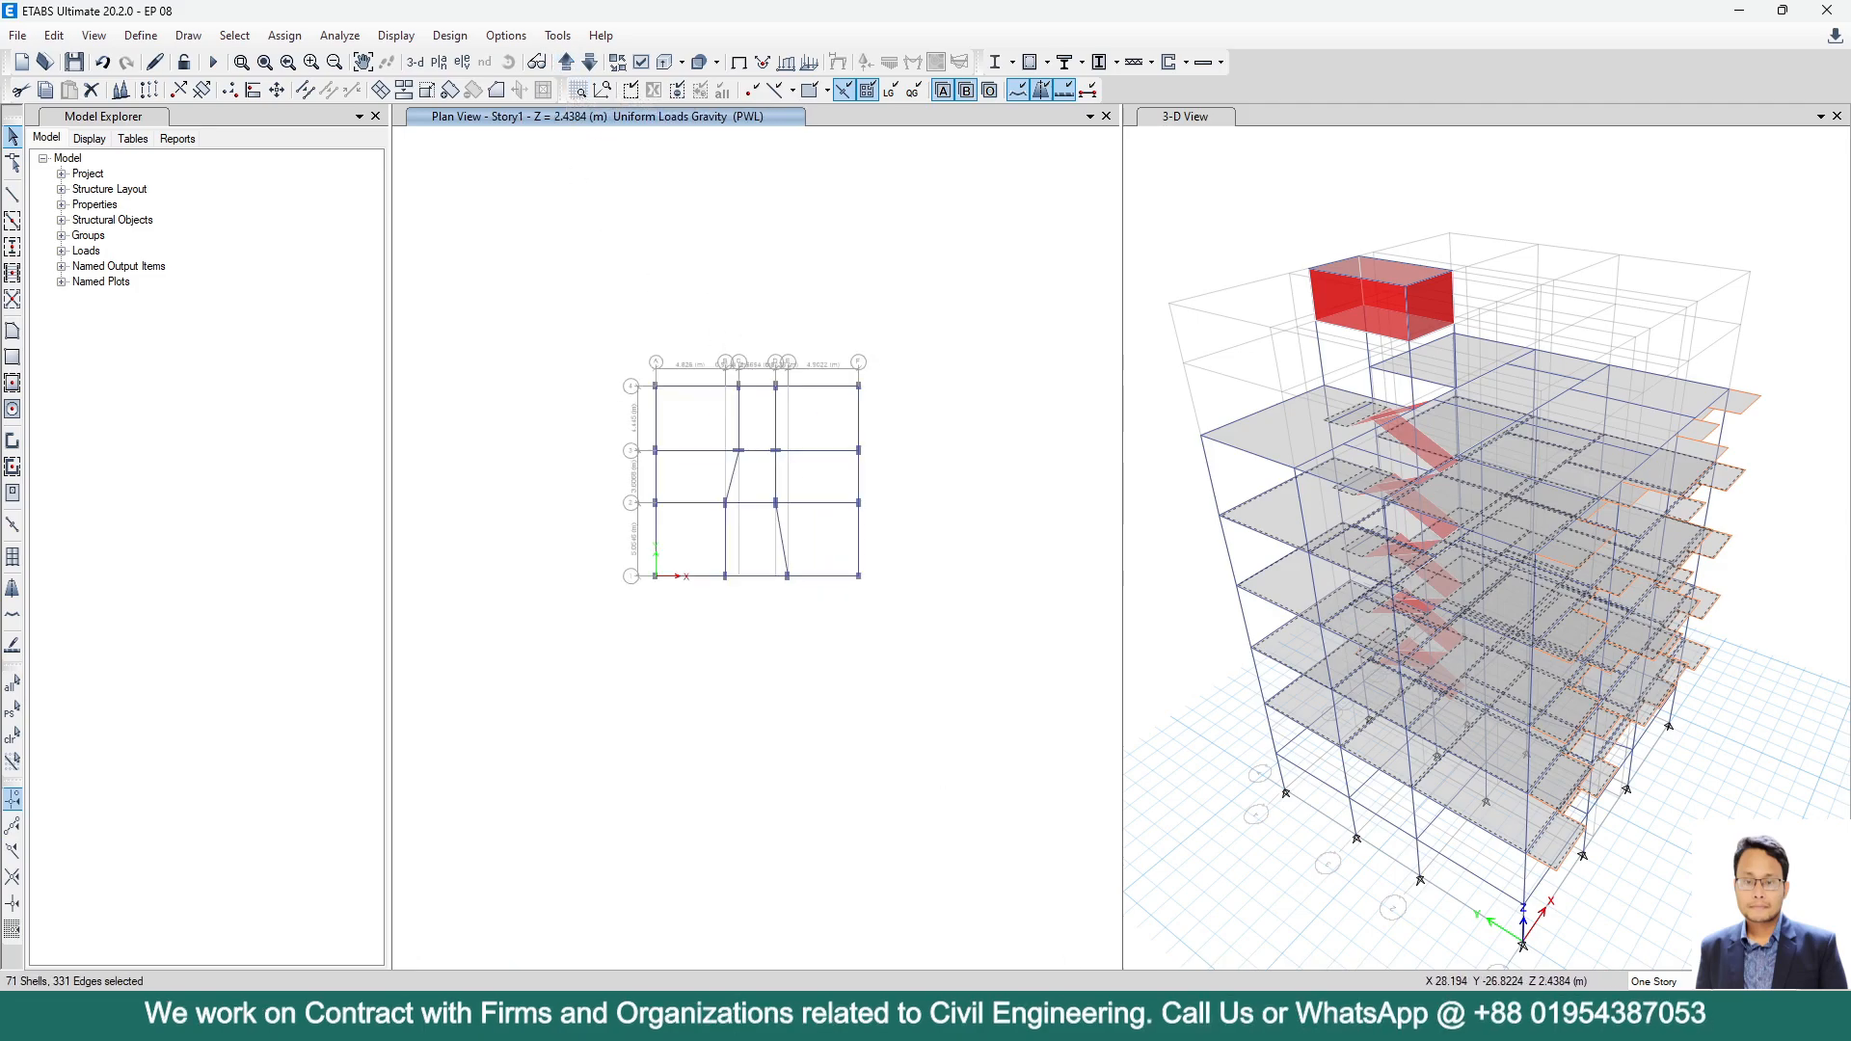
# Switch to the browser, check the Floor Finish (FF) values for floor and roof slabs in SUPERDEAD _ LIVELOAD.pdf, and return to ETABS.
pyautogui.hotkey('alt', 'Tab')
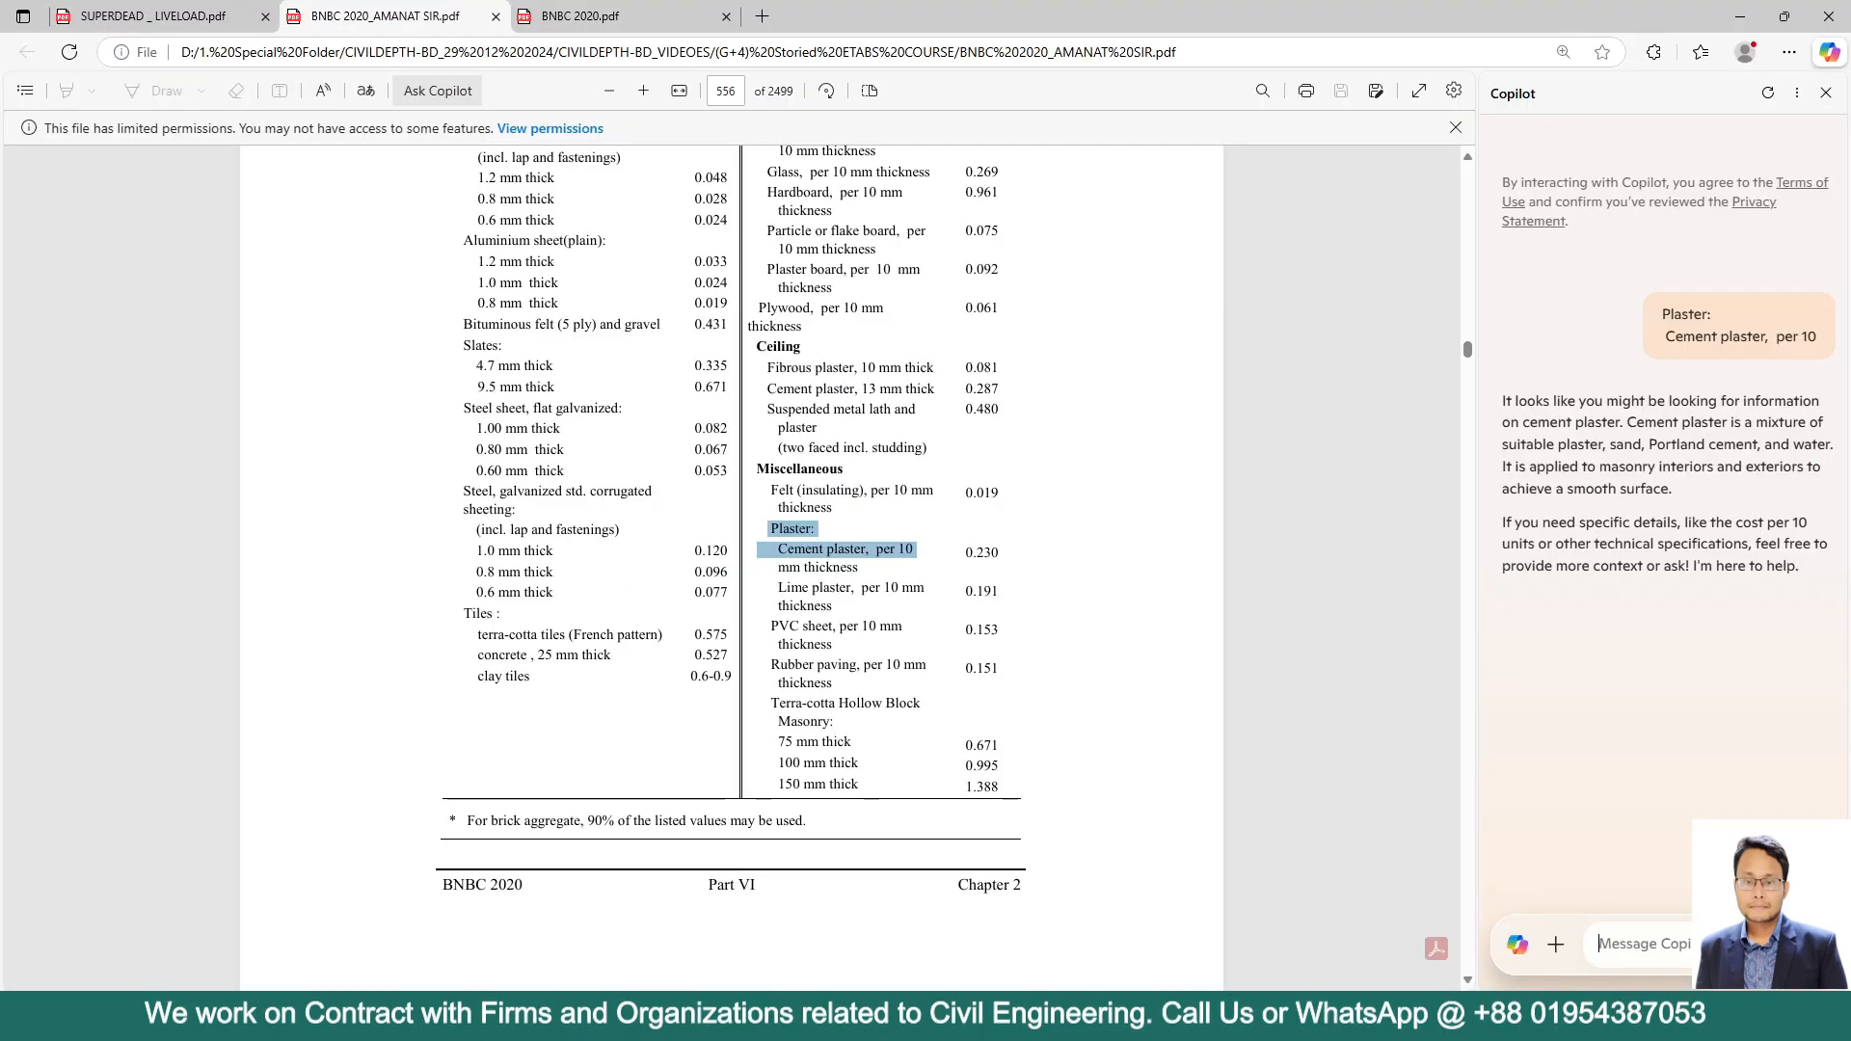
pyautogui.click(108, 16)
pyautogui.scroll(-7, 810, 439)
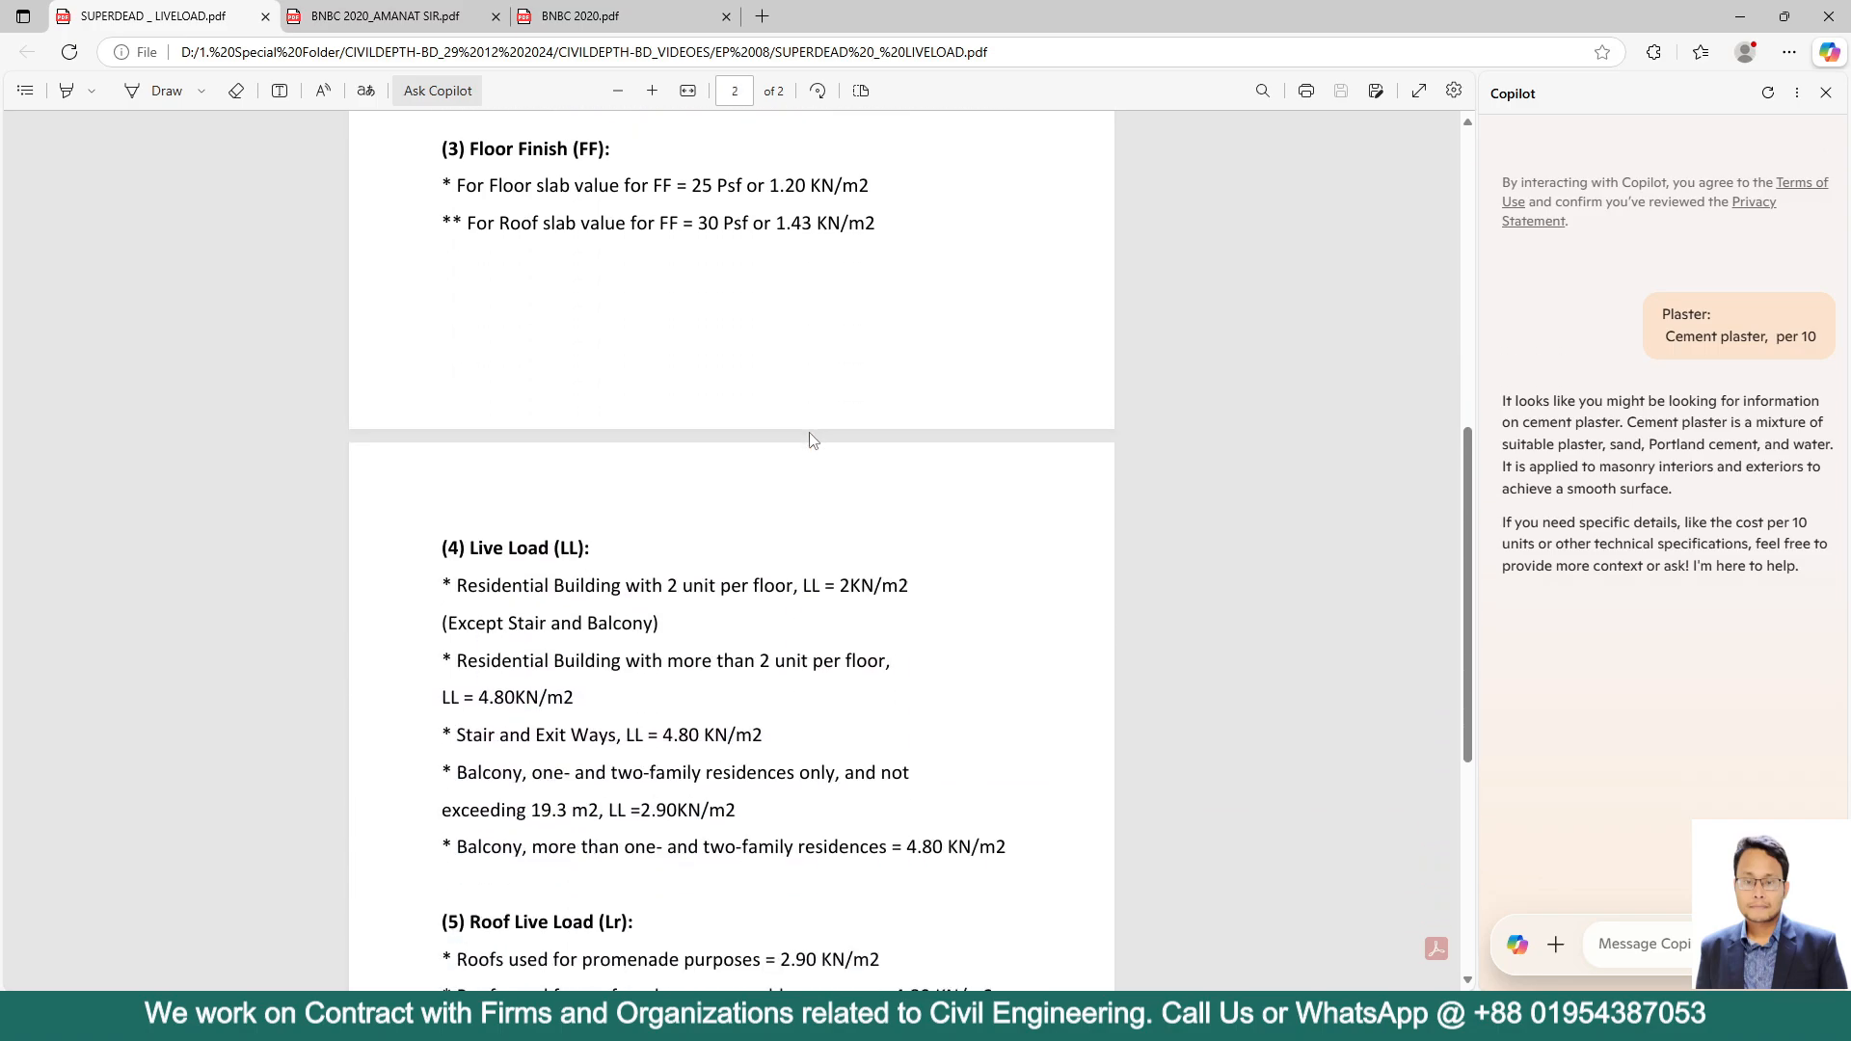
pyautogui.scroll(2, 808, 469)
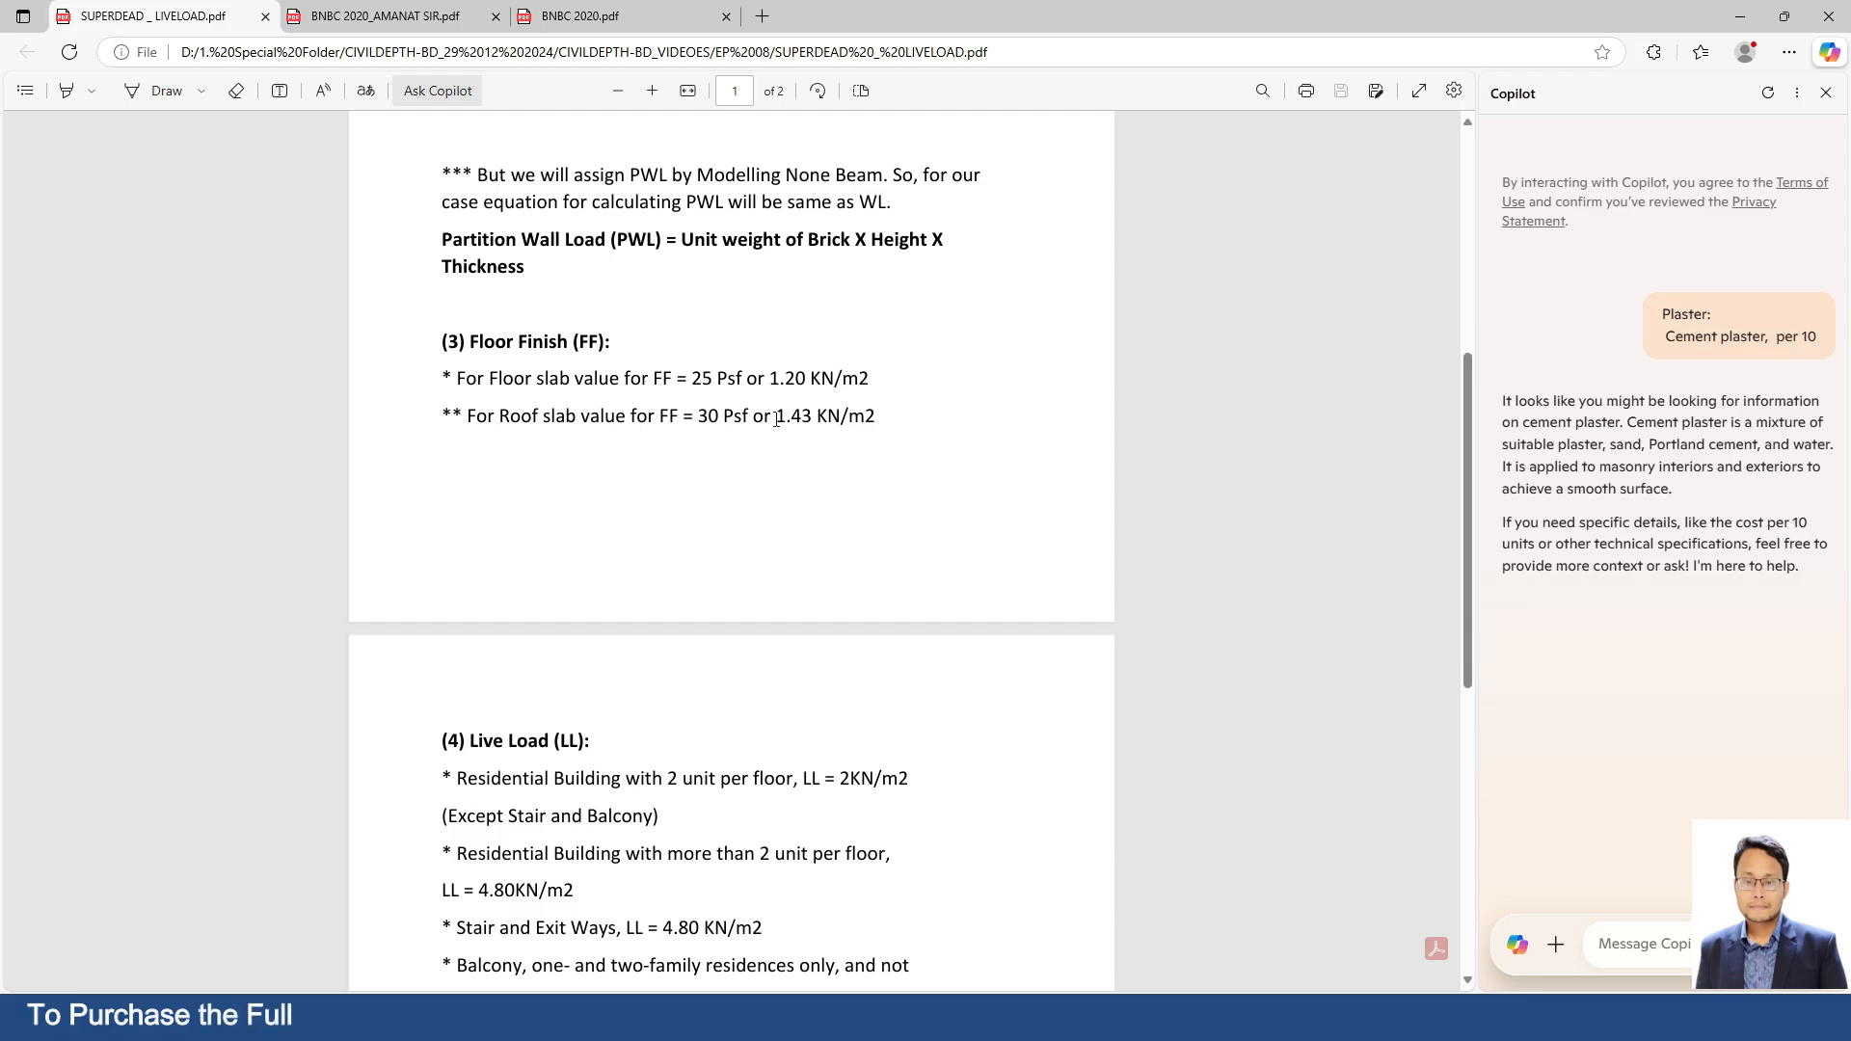
pyautogui.moveTo(779, 417); pyautogui.dragTo(892, 424)
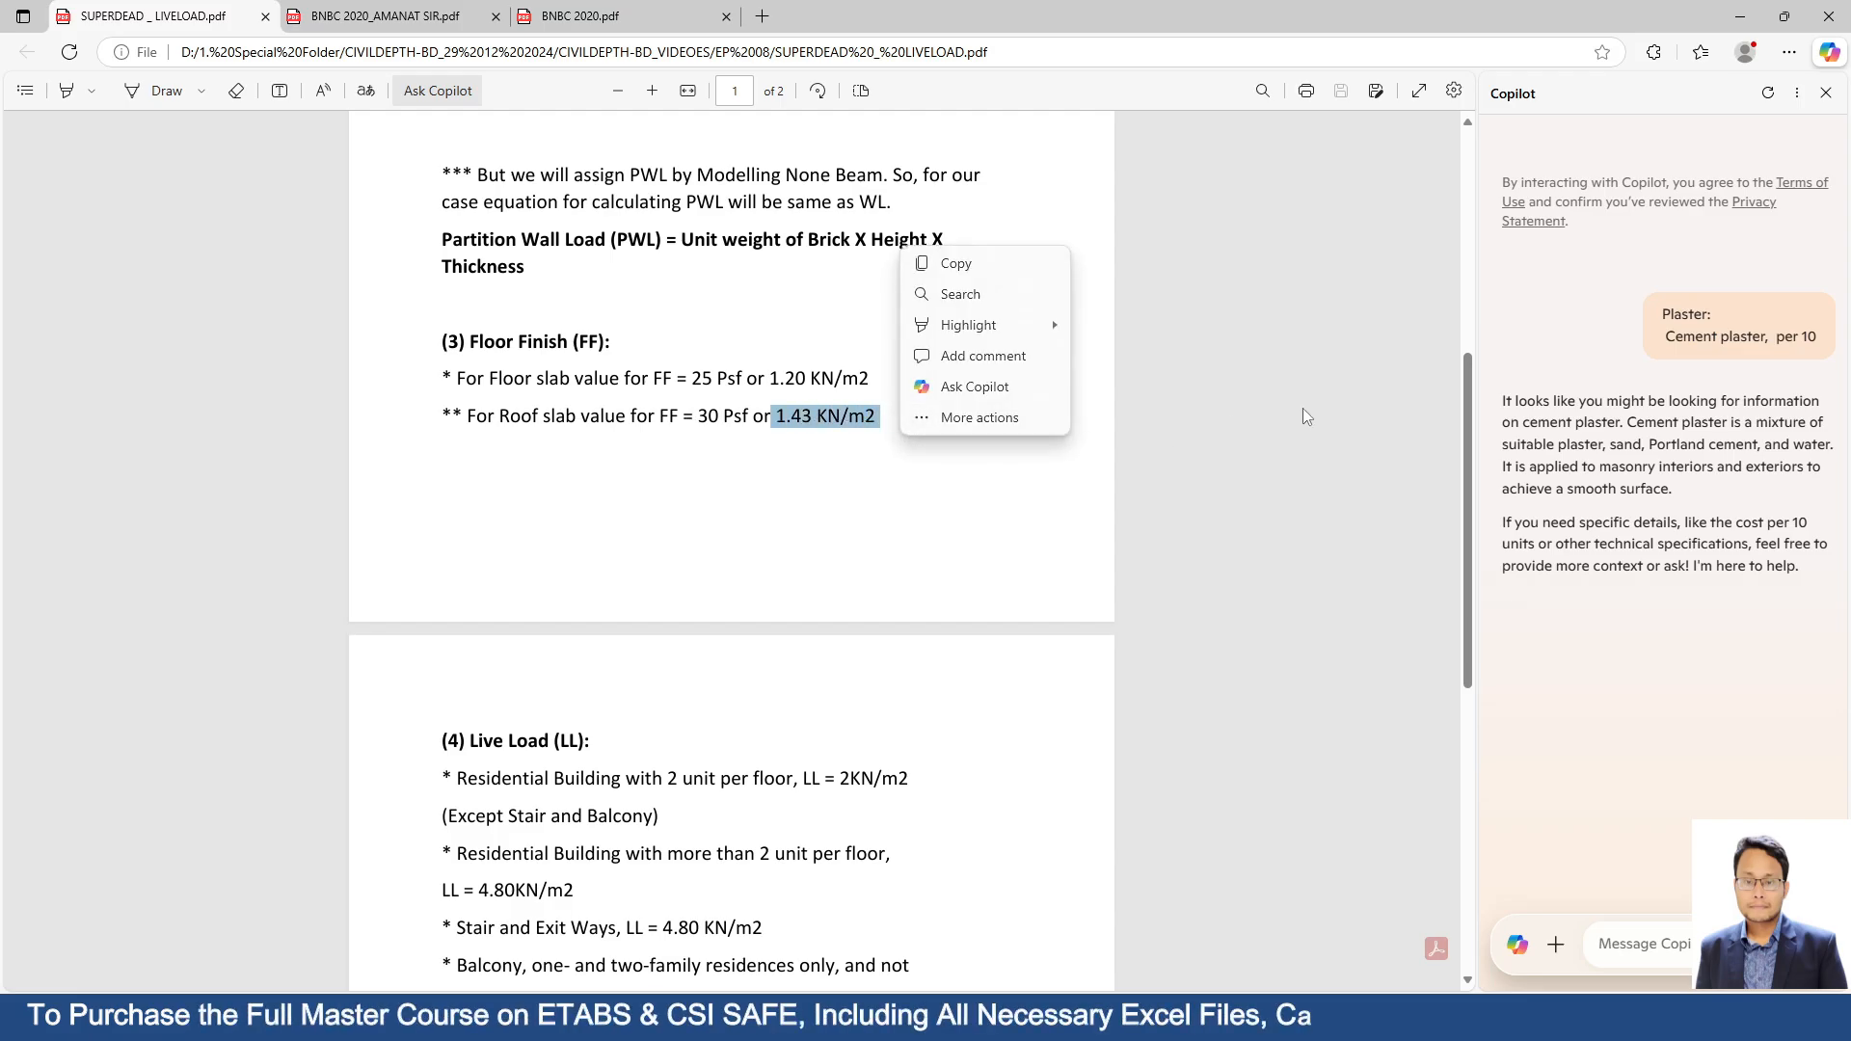
pyautogui.click(1740, 16)
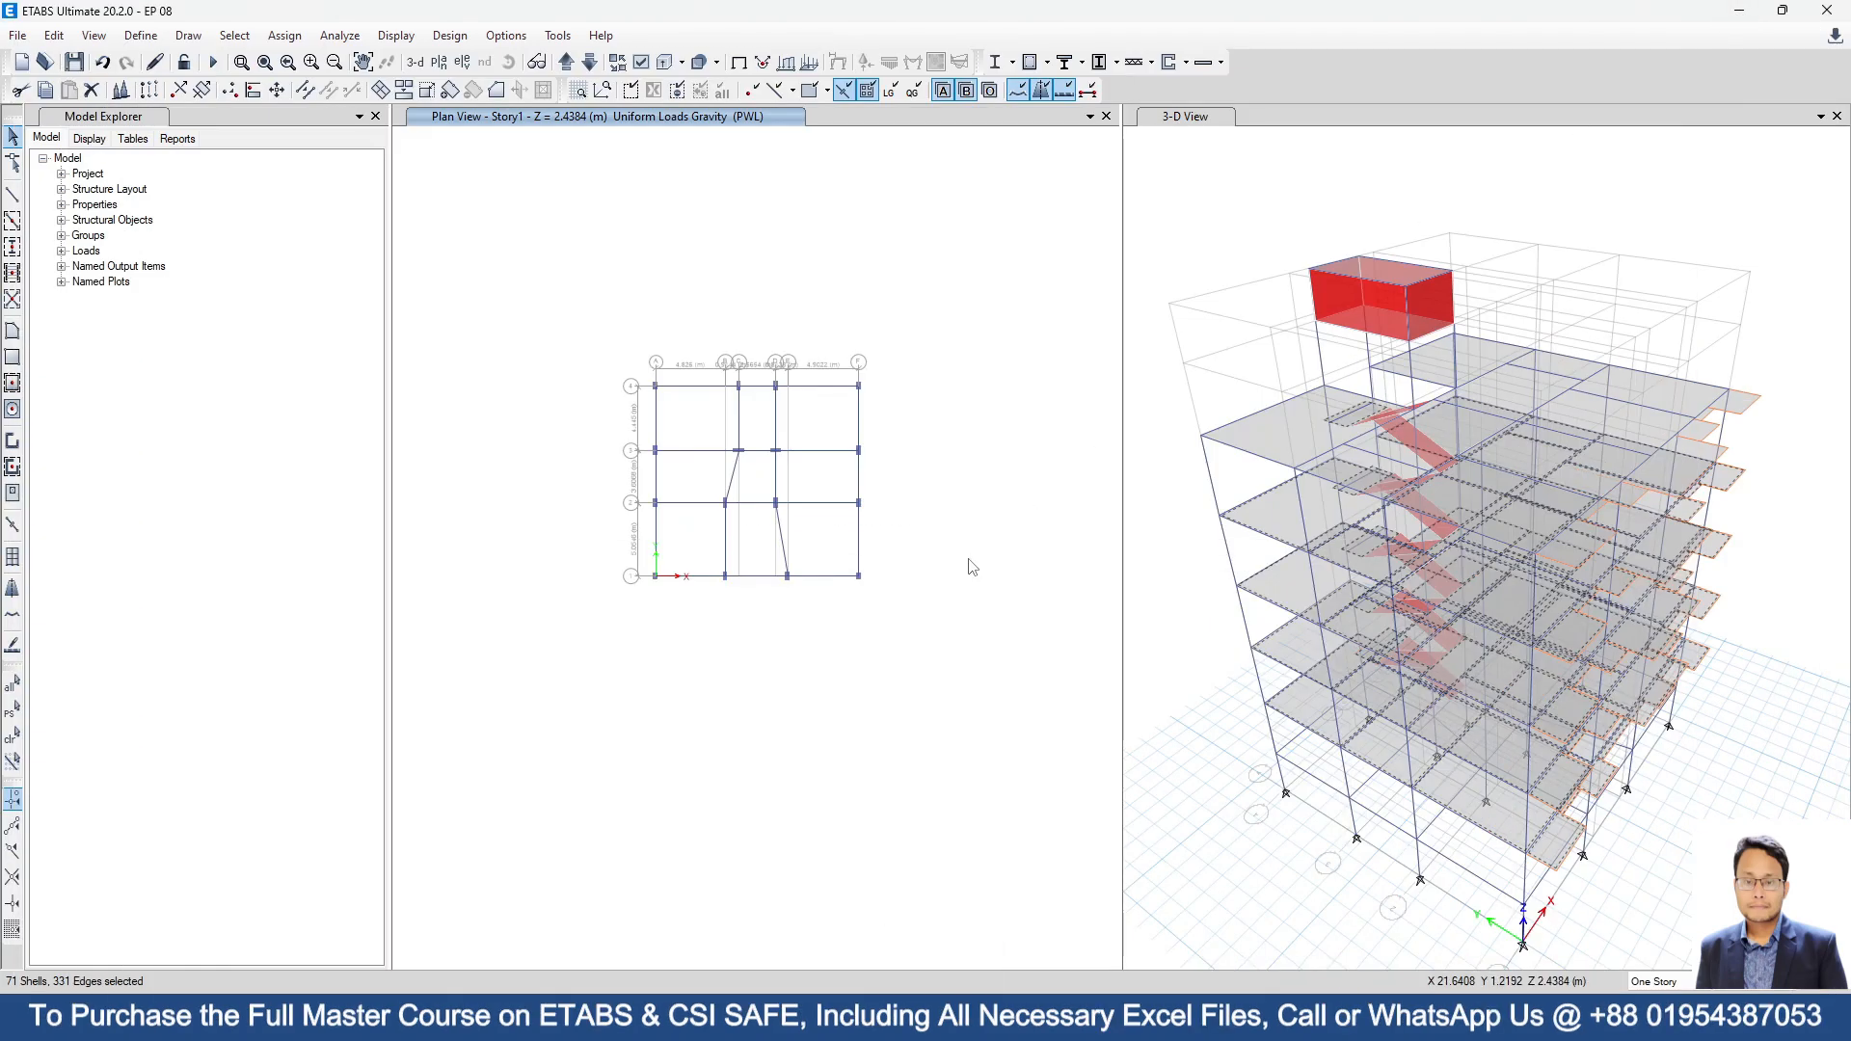
# Assign a uniform FF shell load of 1.20 kN/m² in the gravity direction to the selected floor slabs, replacing existing loads.
pyautogui.click(294, 35)
pyautogui.moveTo(347, 242)
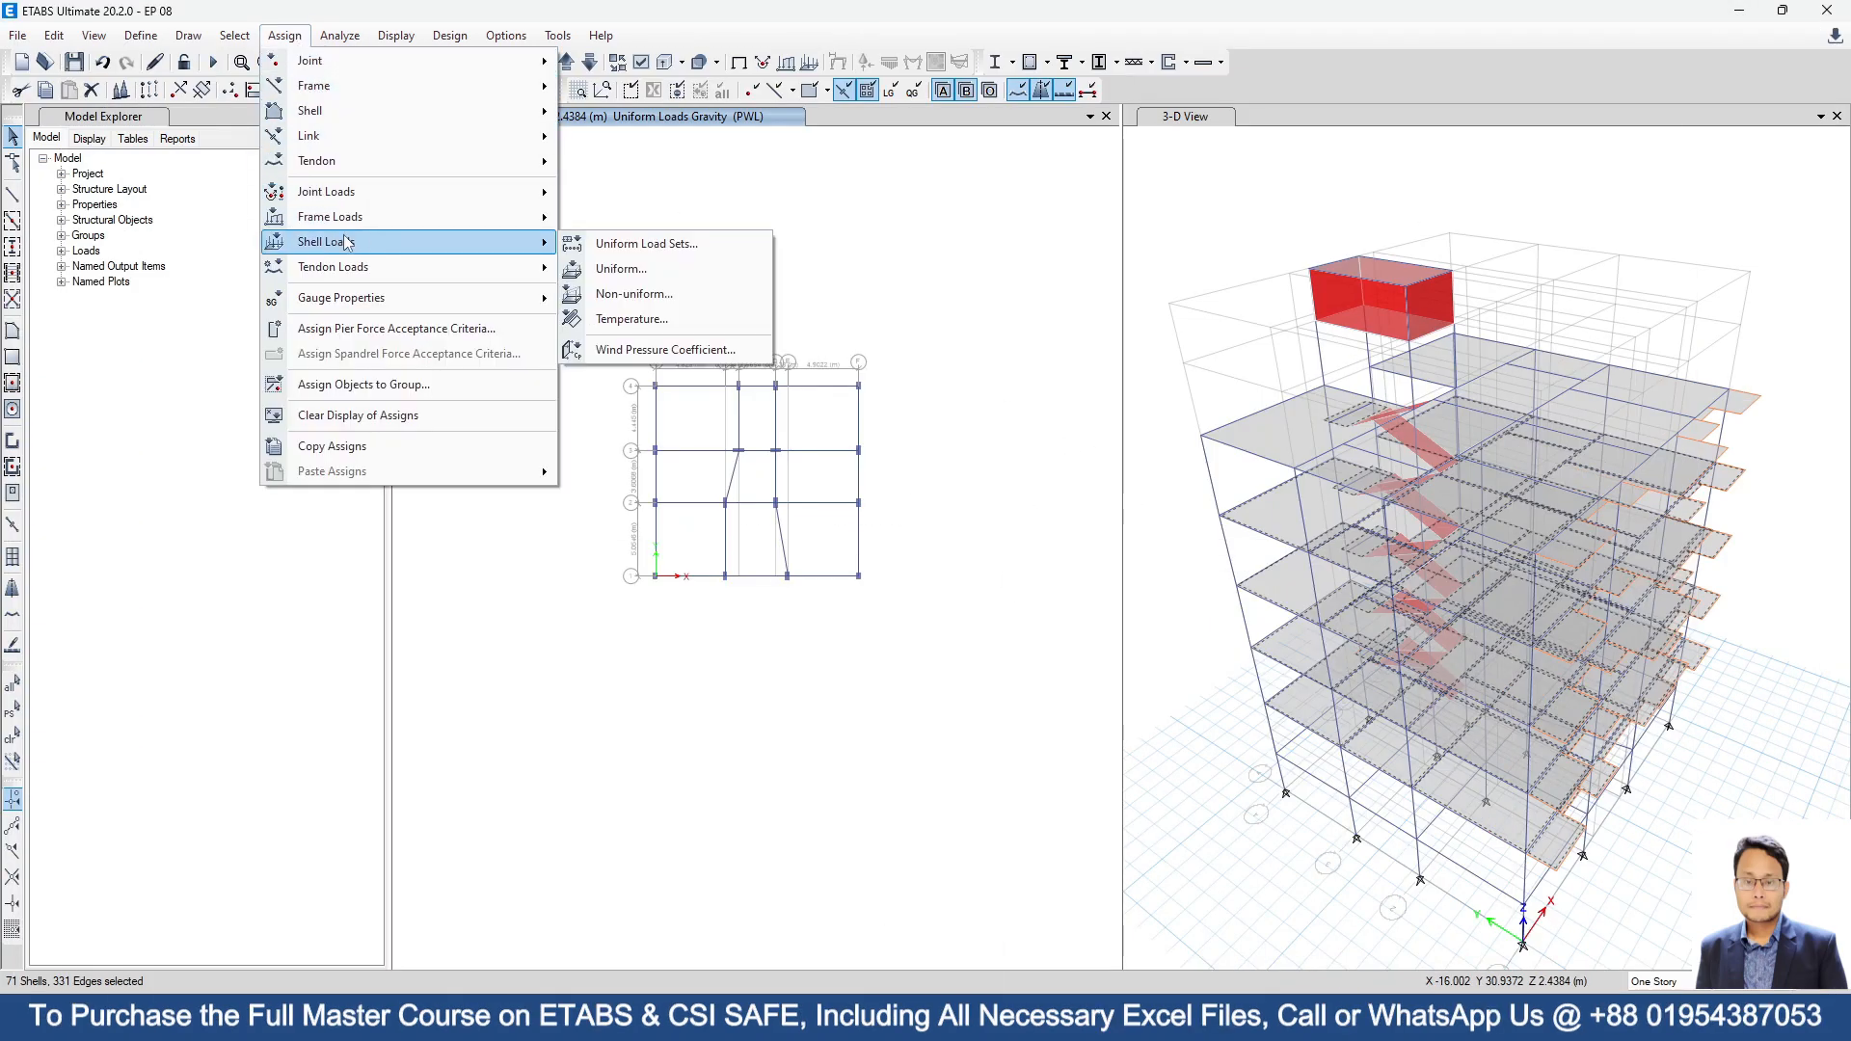
pyautogui.click(665, 266)
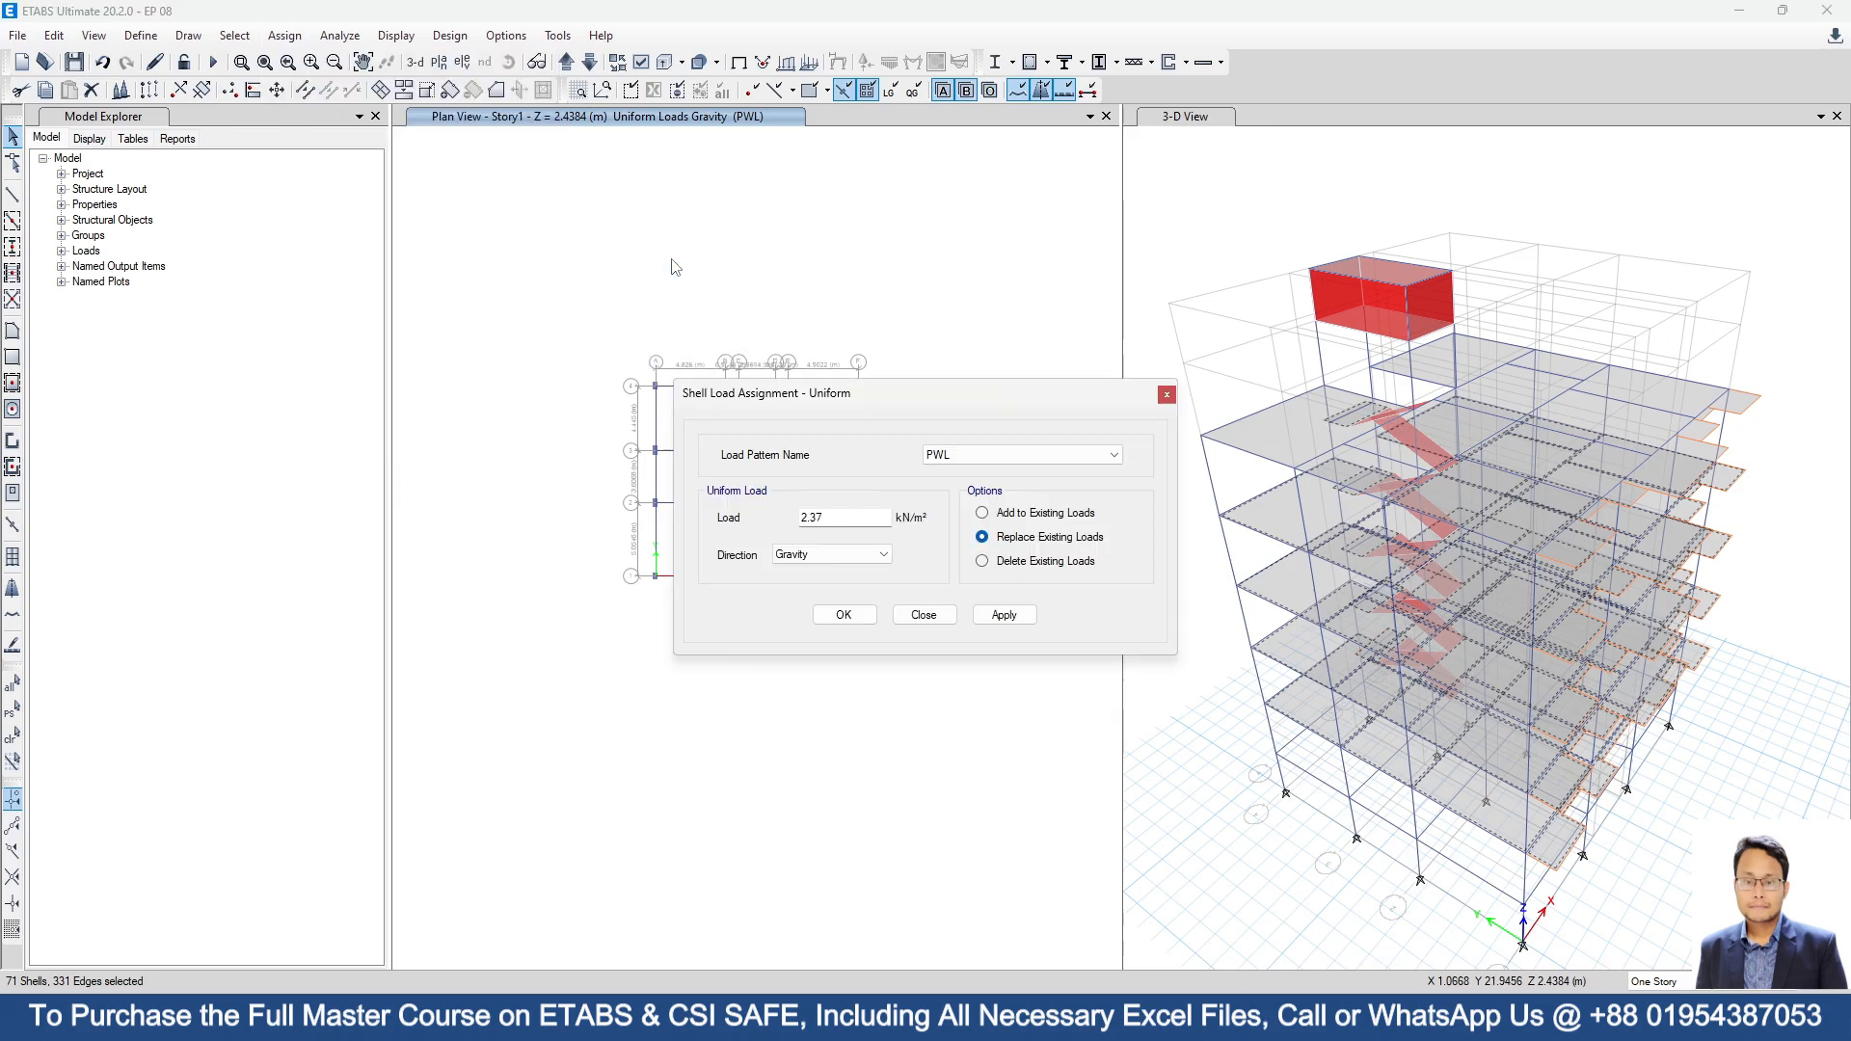
pyautogui.click(991, 461)
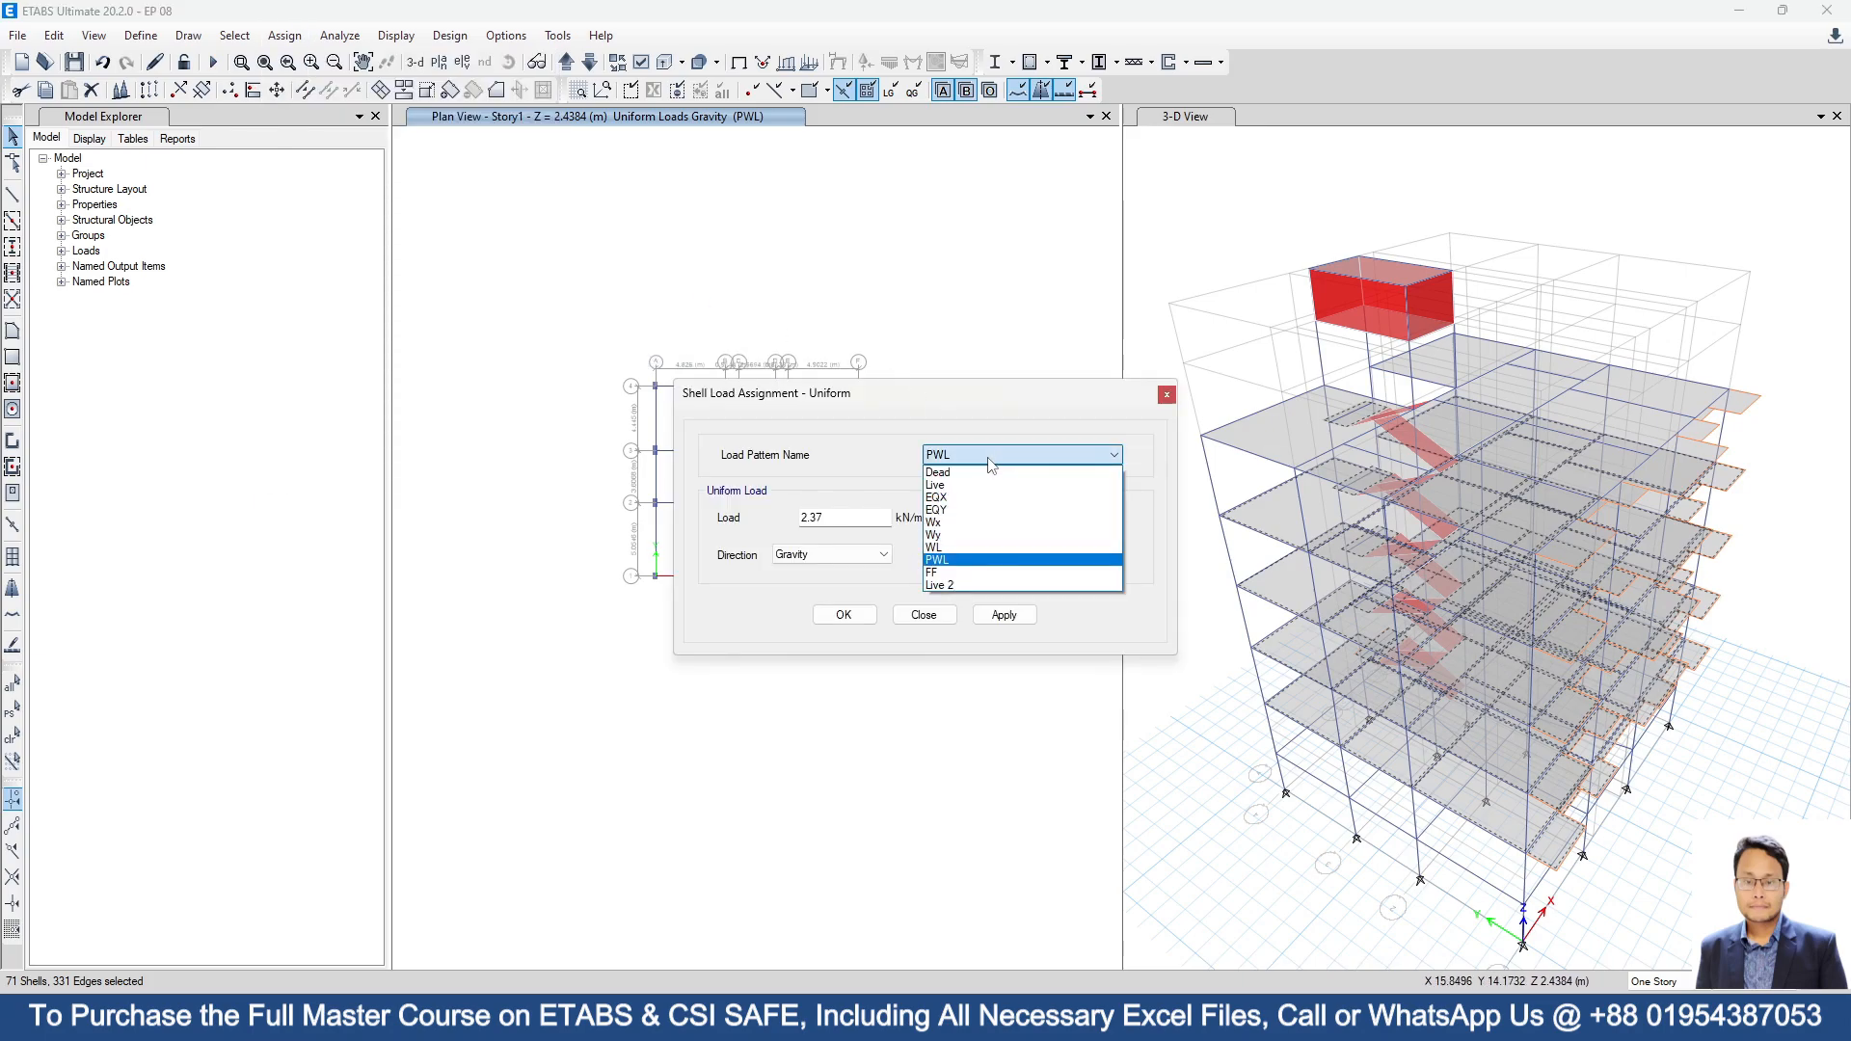
pyautogui.click(958, 575)
pyautogui.press('Tab')
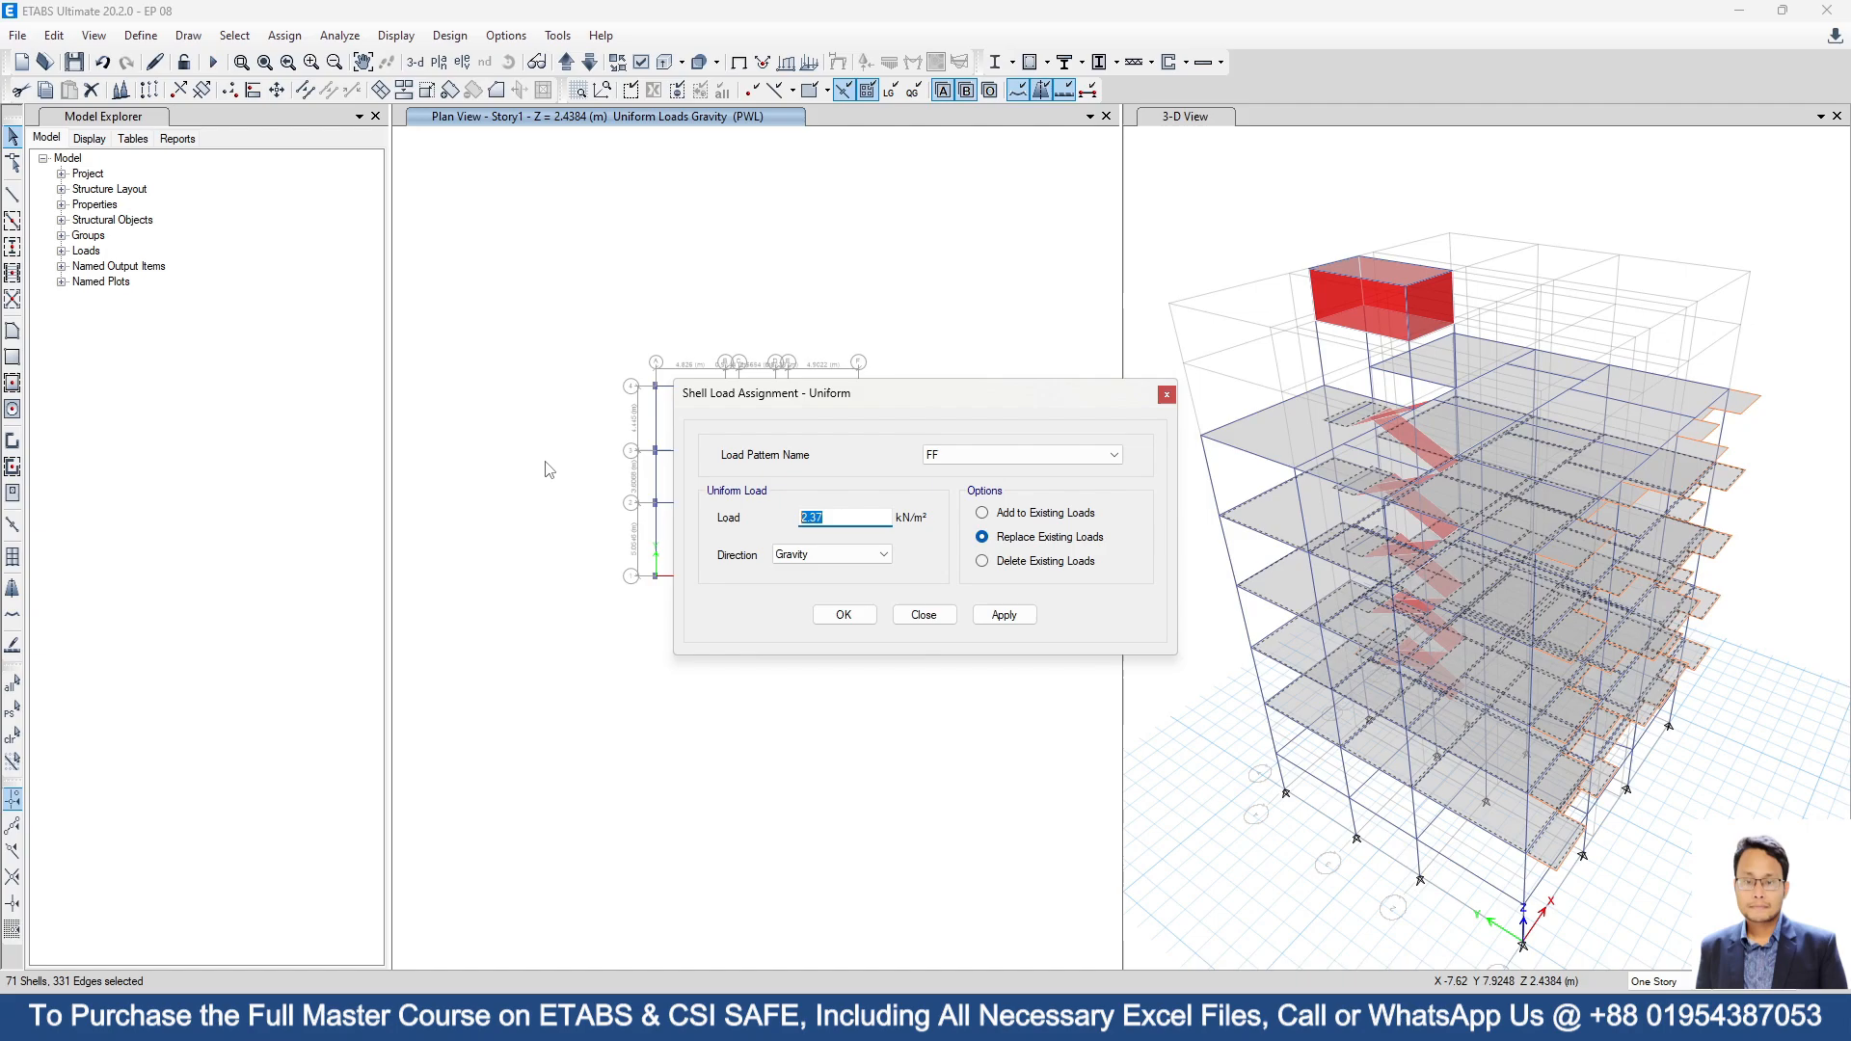
pyautogui.write('1.20')
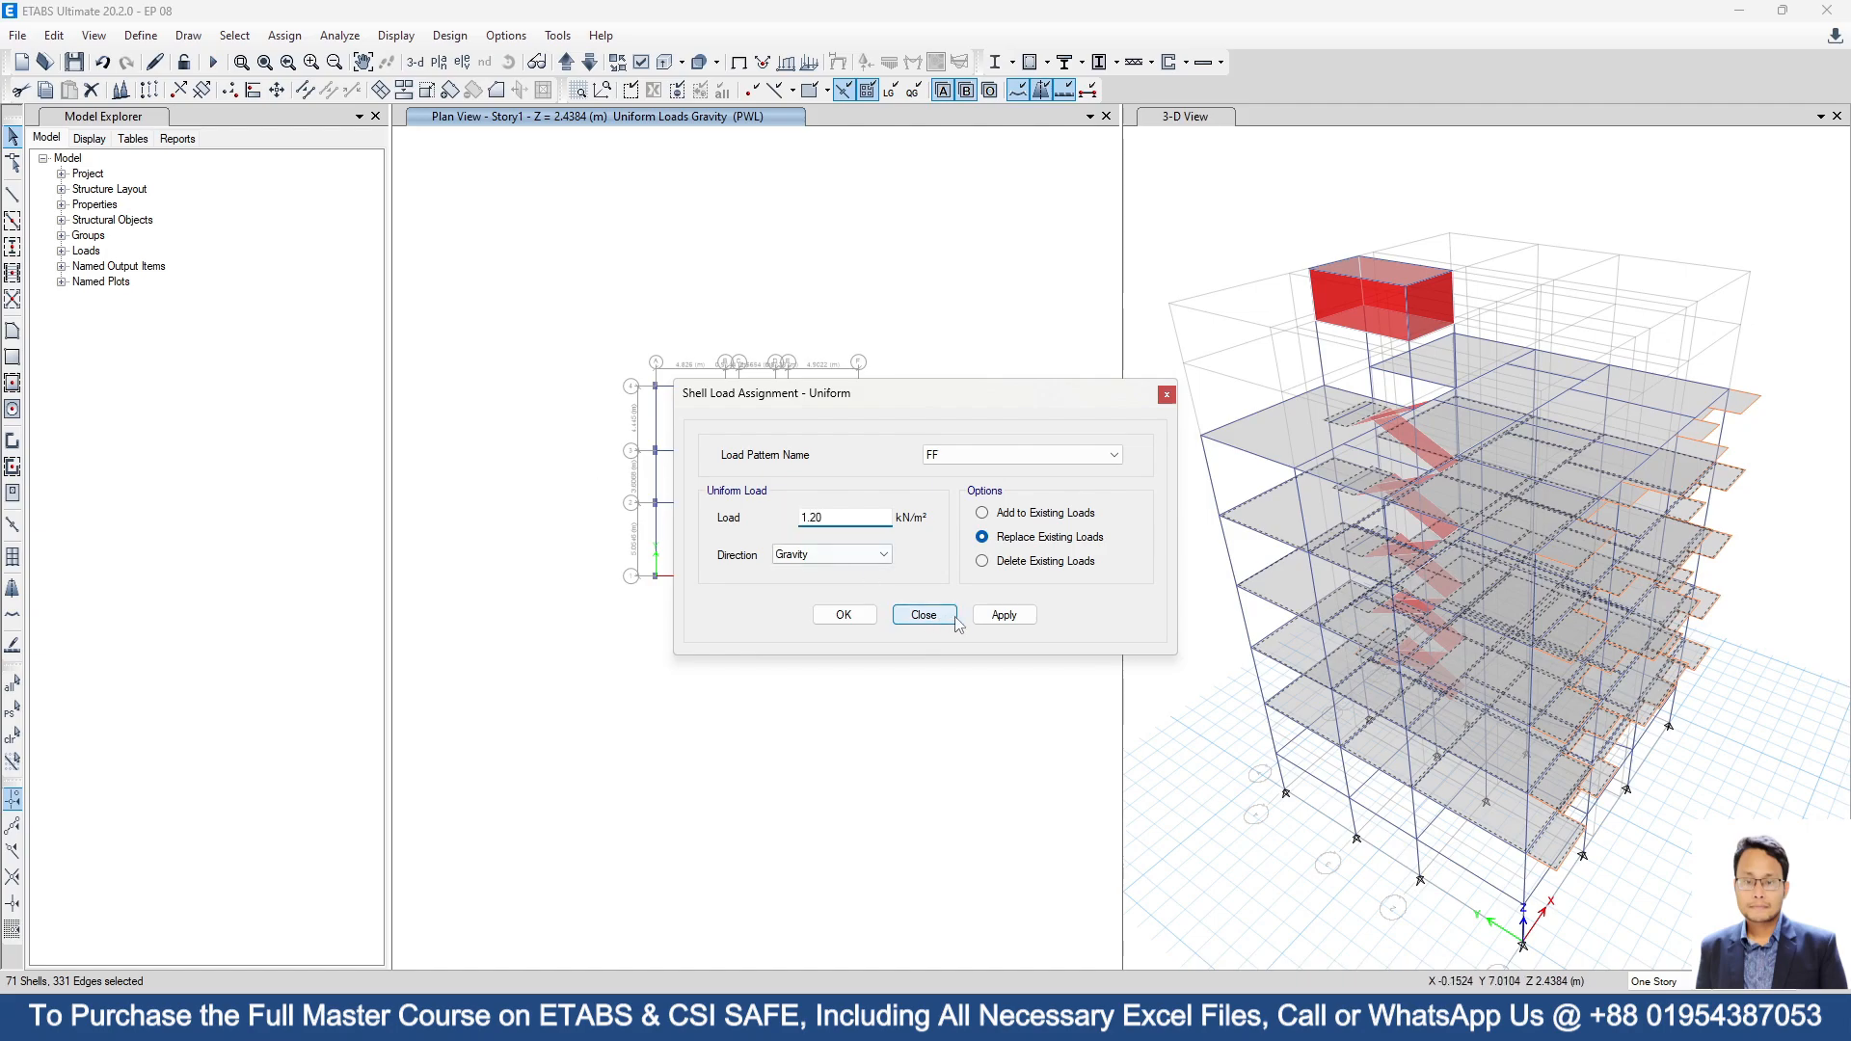
pyautogui.click(987, 621)
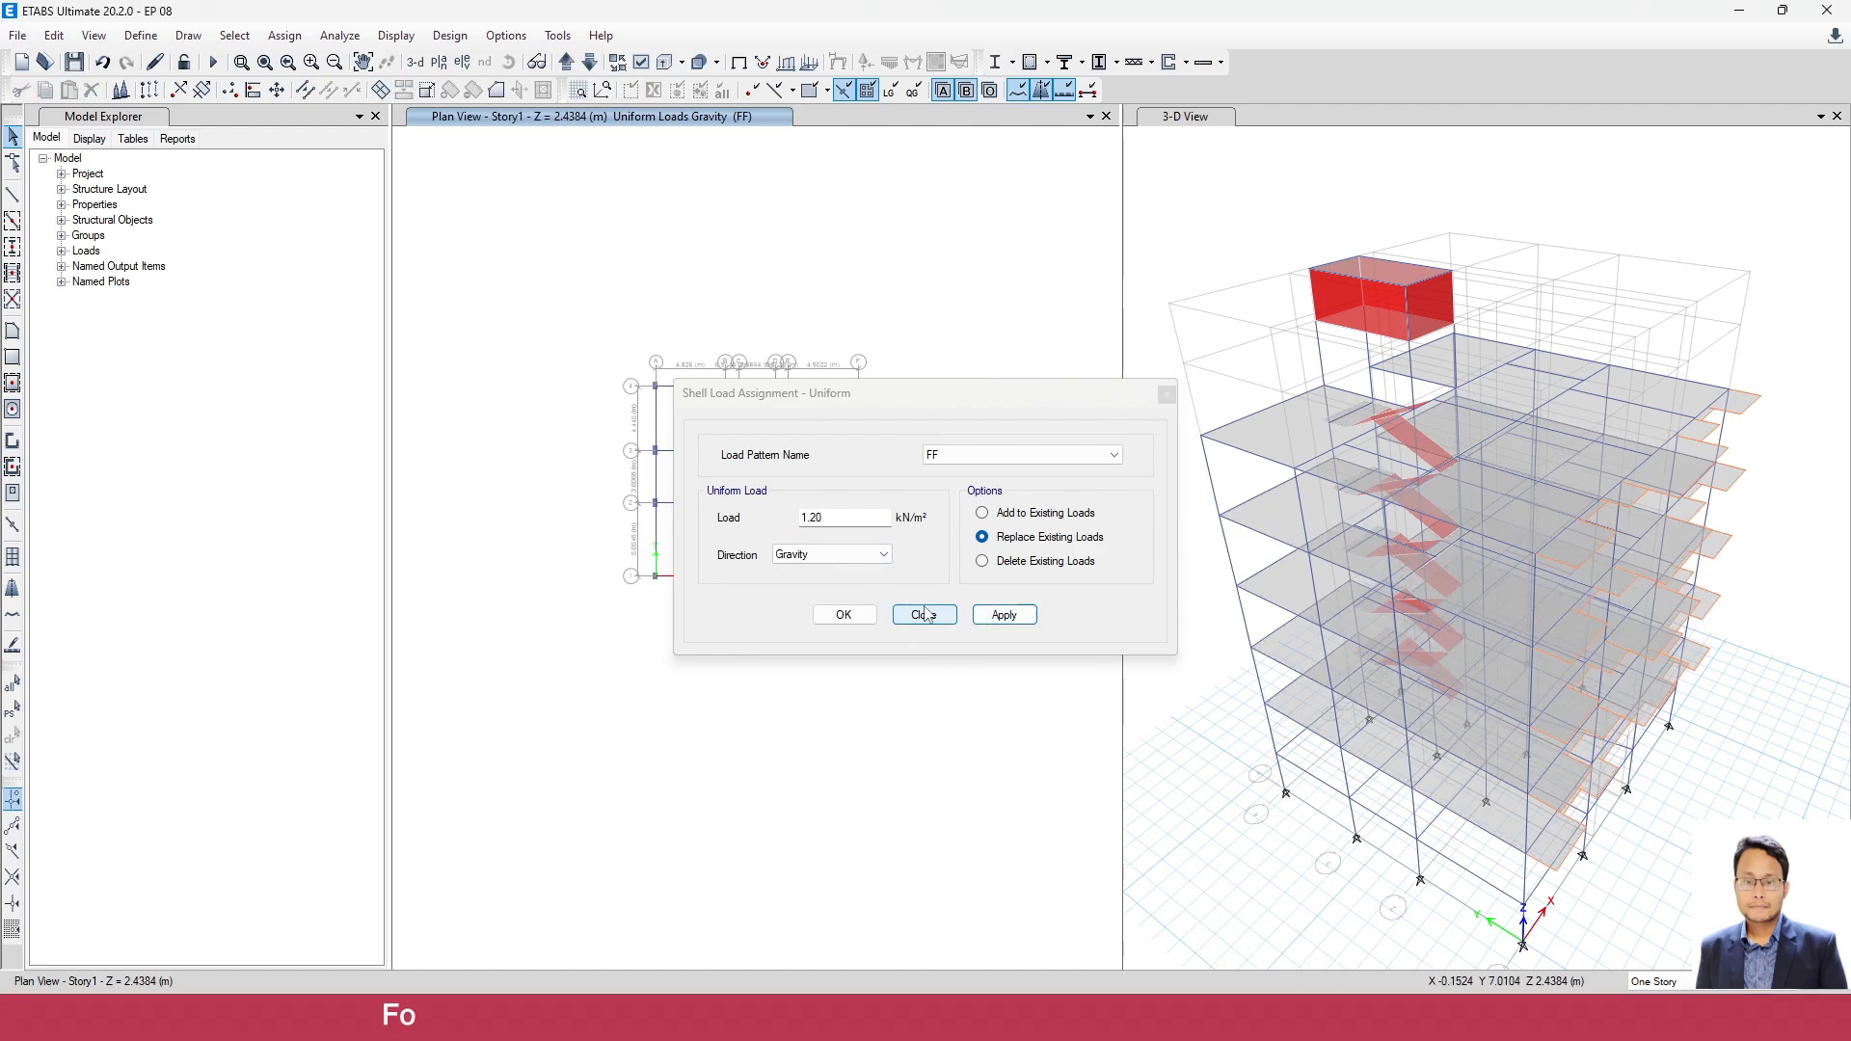
pyautogui.click(845, 615)
# Check the floor finish loads on the Story2 plan and display the ROOF plan.
pyautogui.click(567, 61)
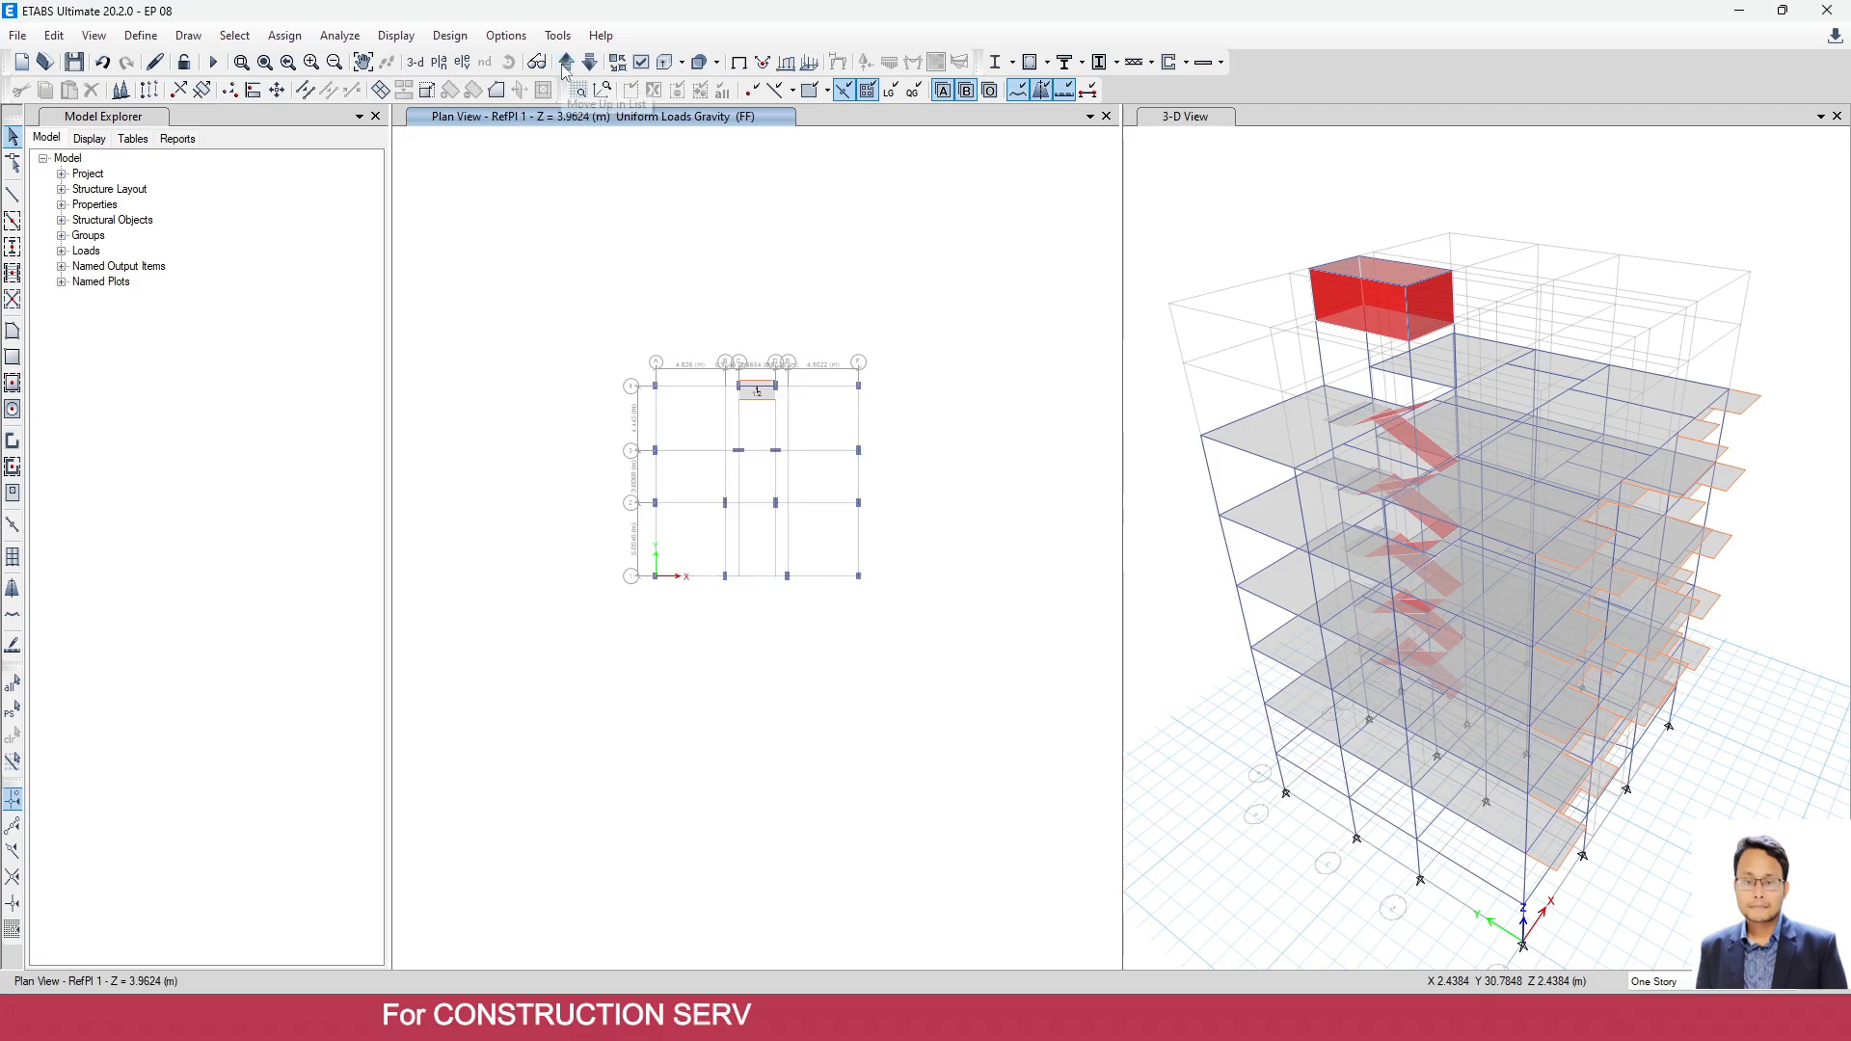
pyautogui.scroll(4, 805, 589)
pyautogui.moveTo(803, 579); pyautogui.dragTo(867, 764, button='middle')
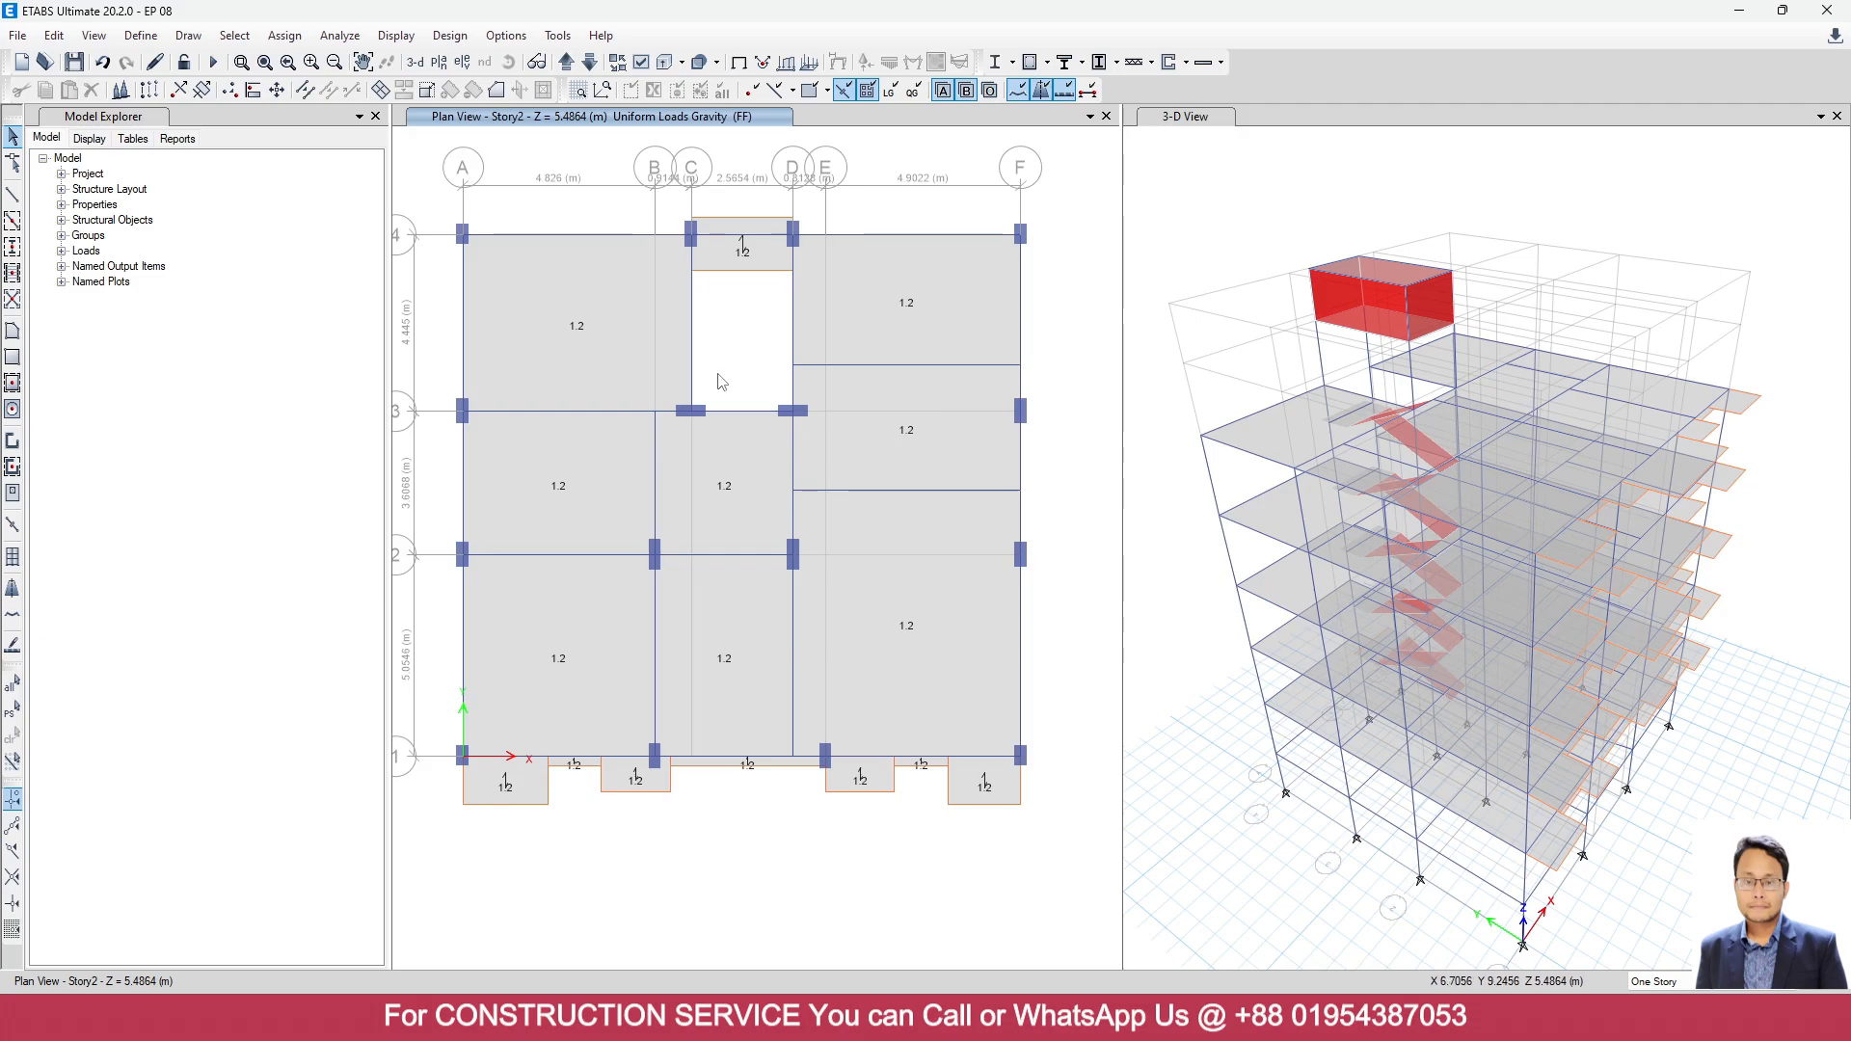
pyautogui.click(439, 61)
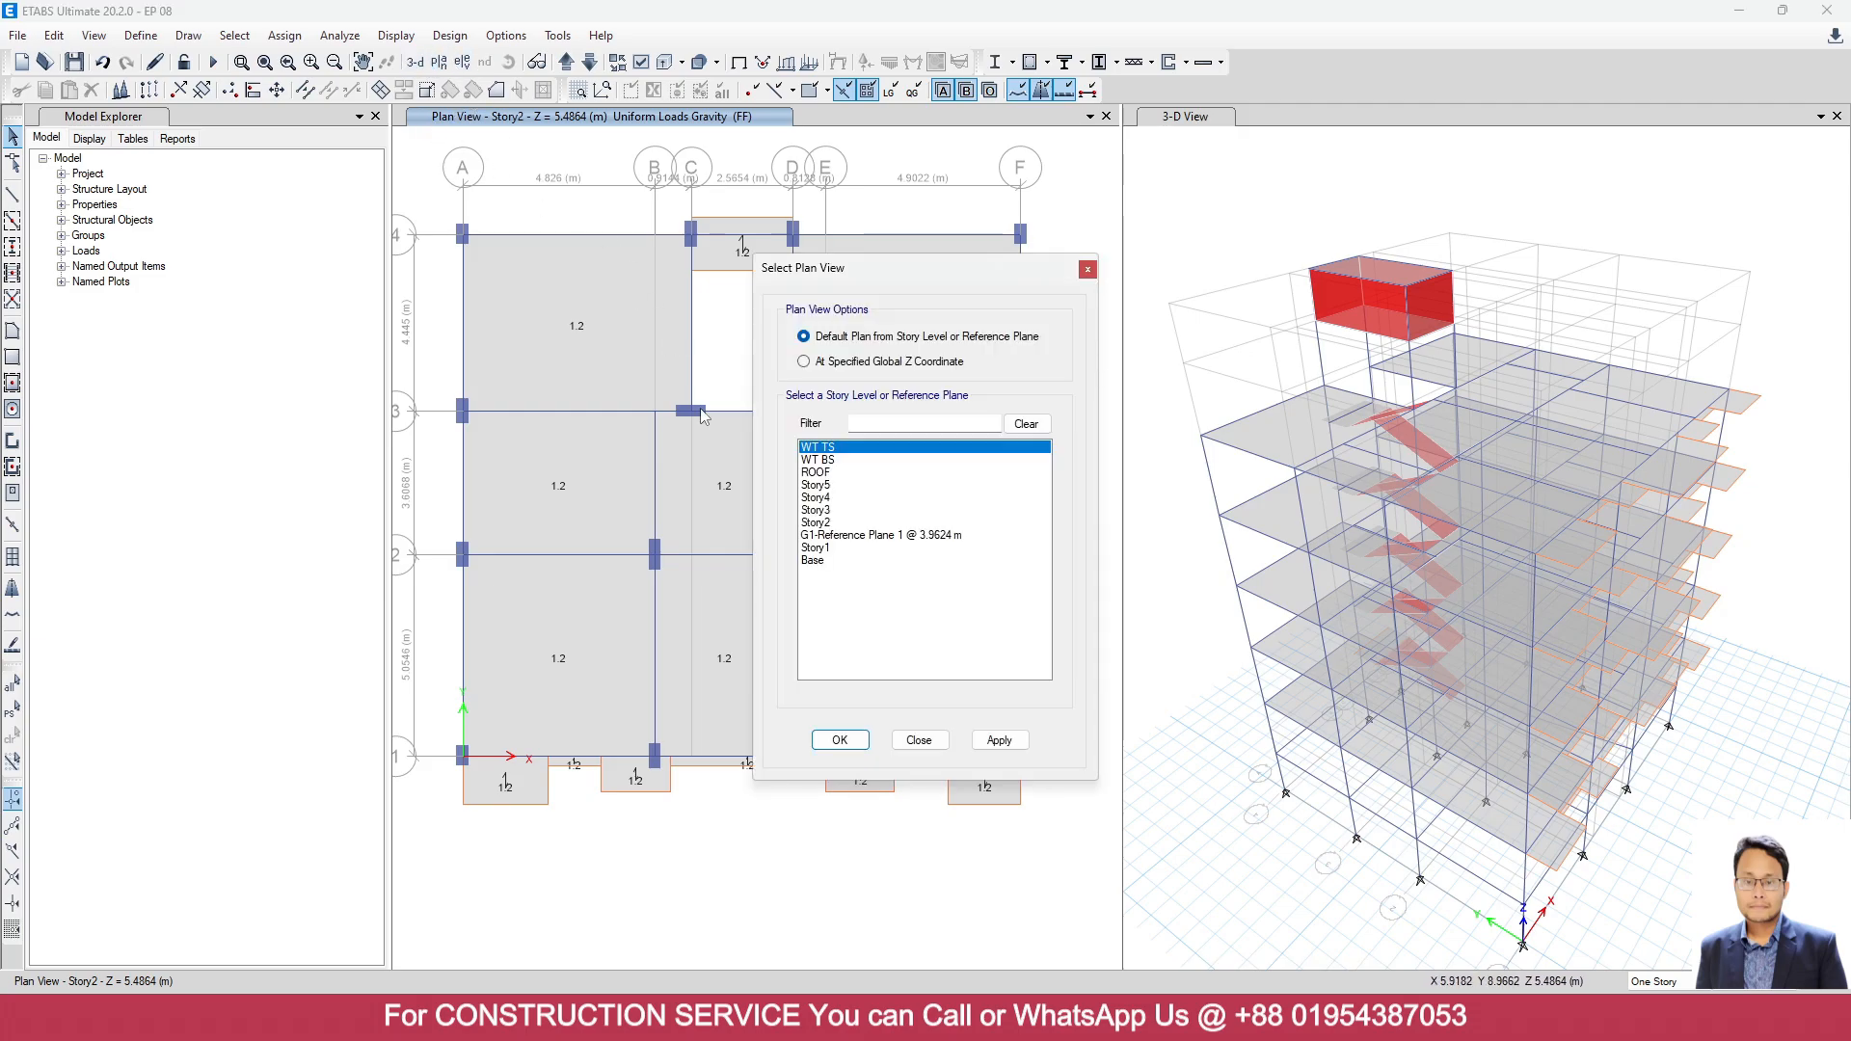
pyautogui.click(822, 472)
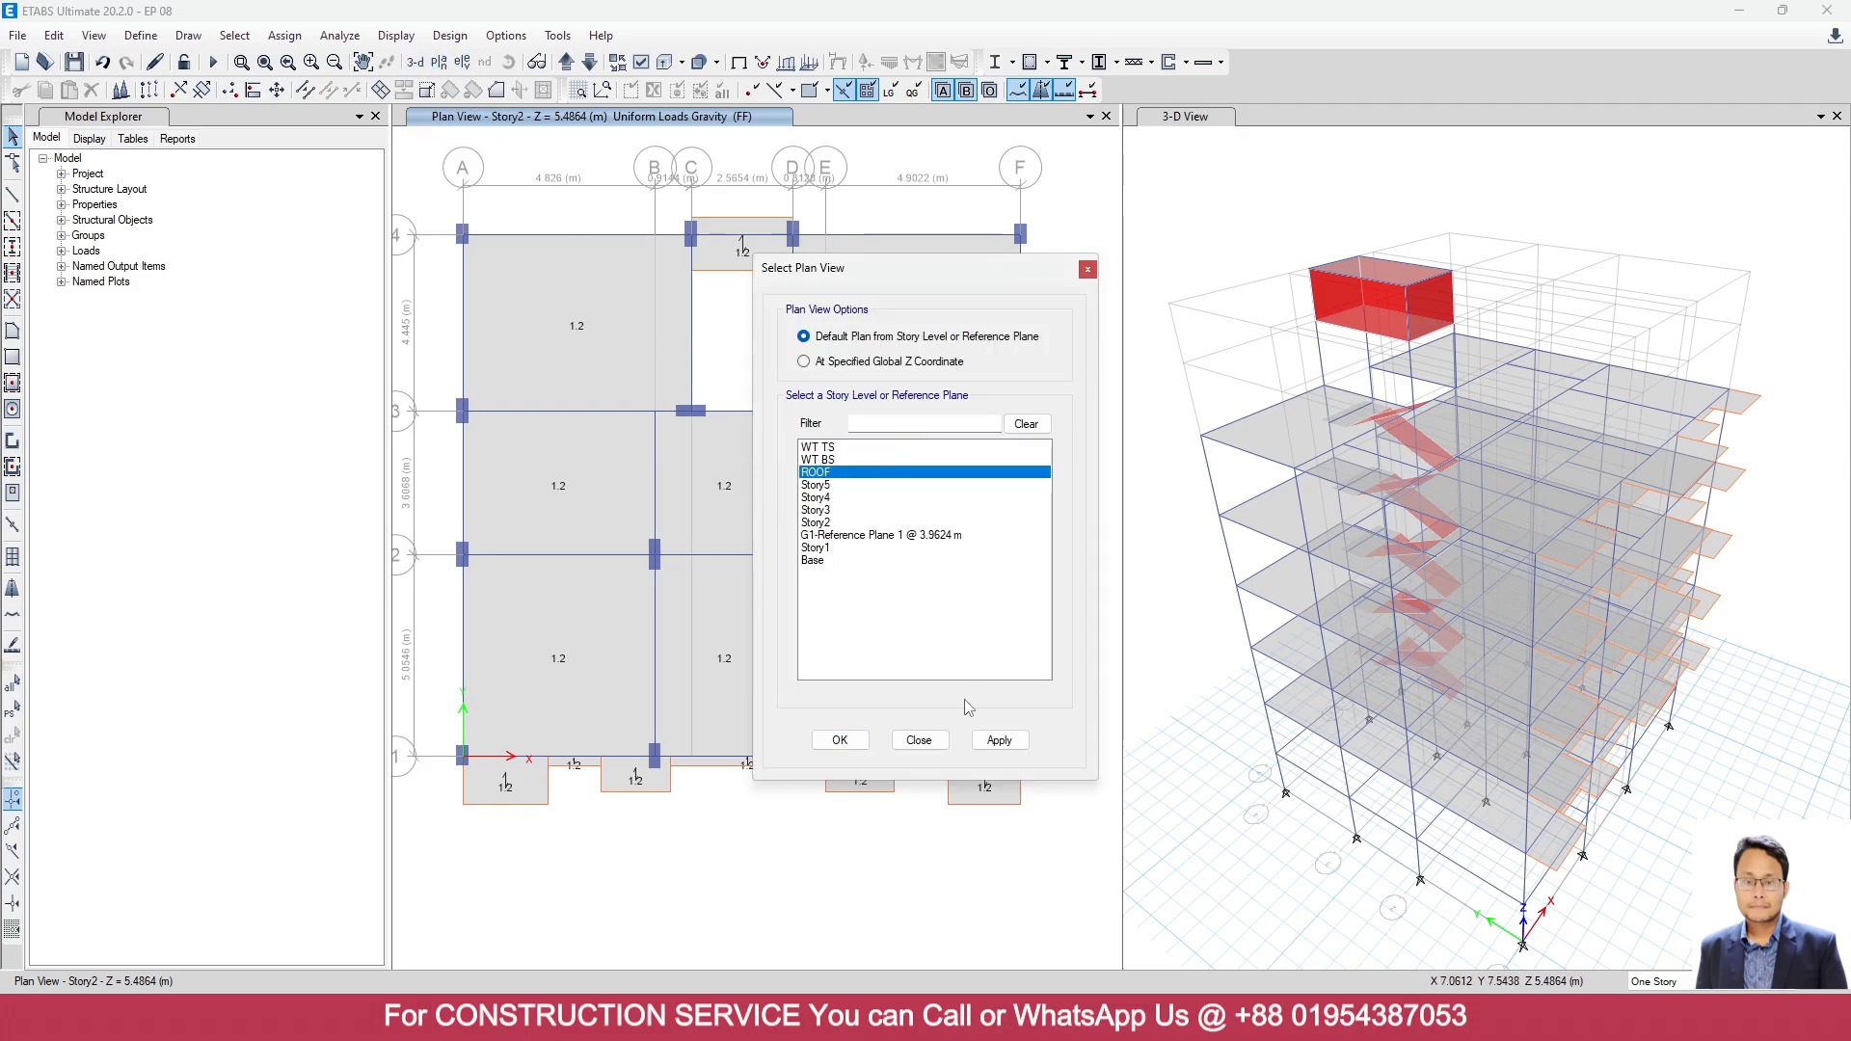
pyautogui.click(999, 740)
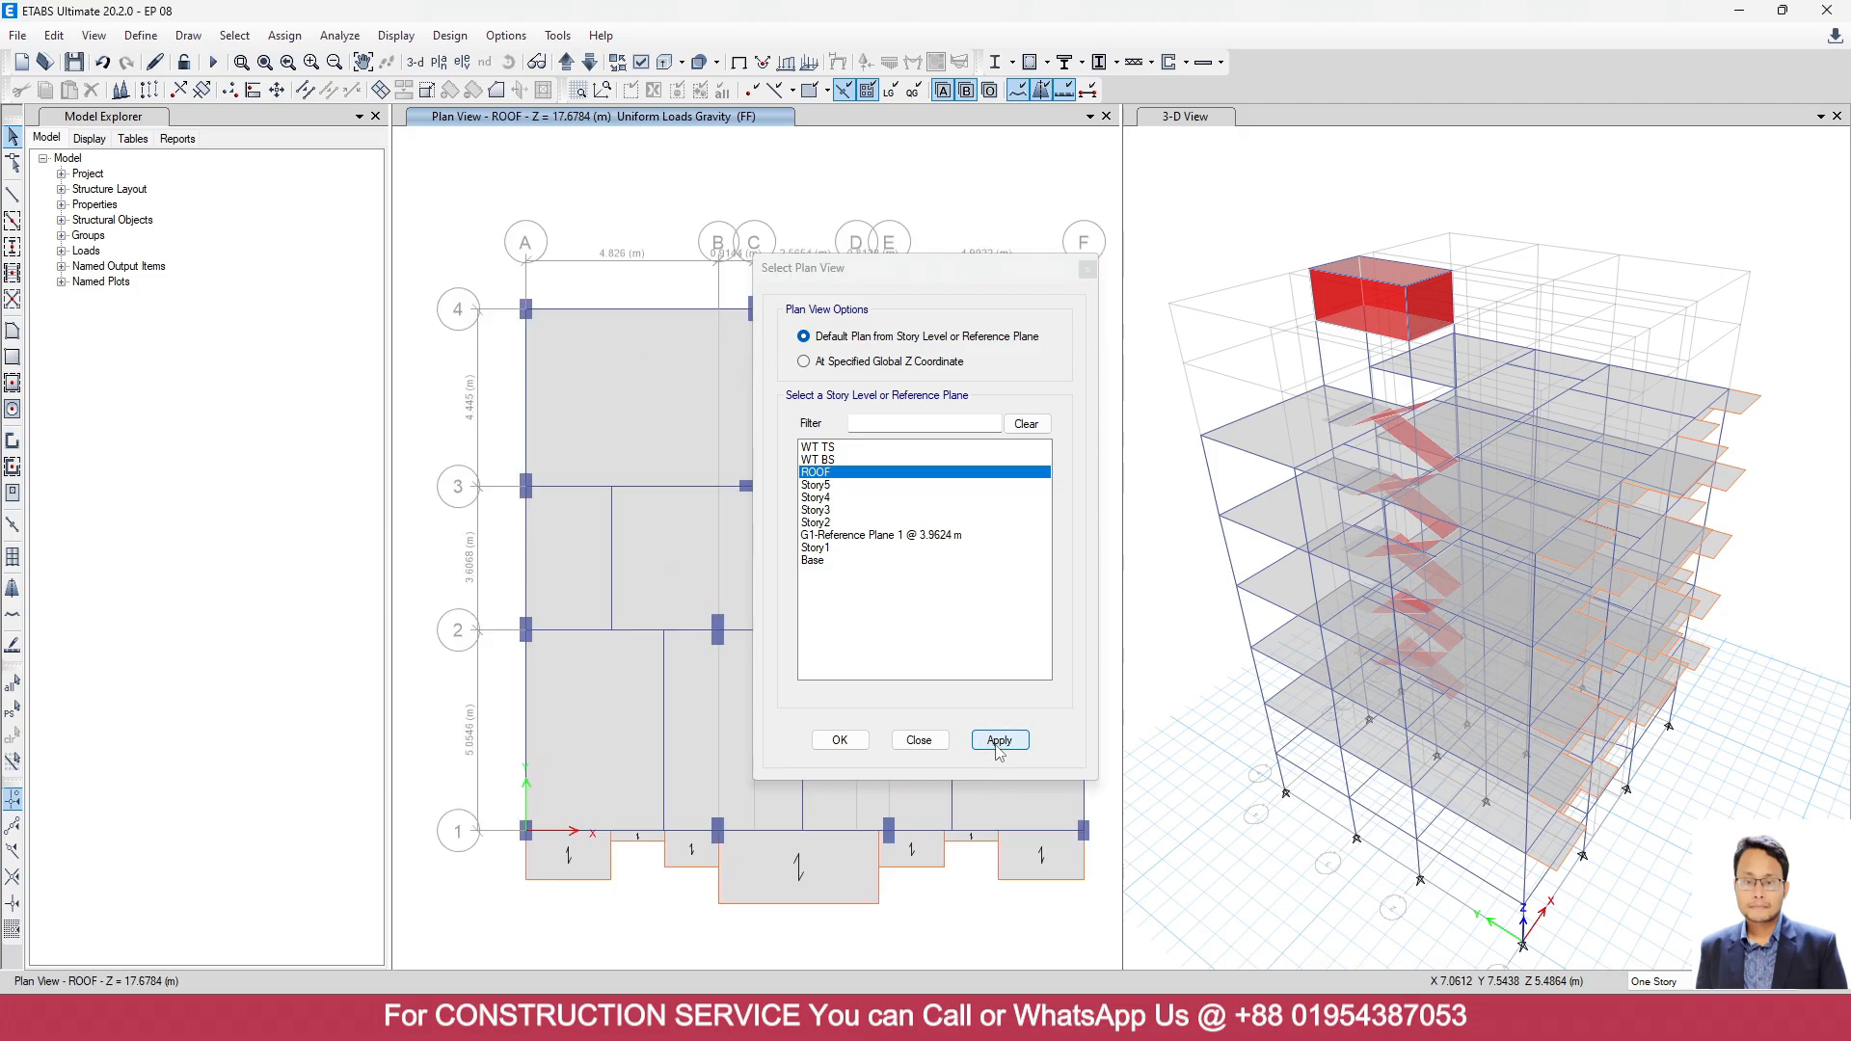
pyautogui.click(840, 740)
# Select all the main roof slab panels between grids A–F and 1–4.
pyautogui.click(586, 327)
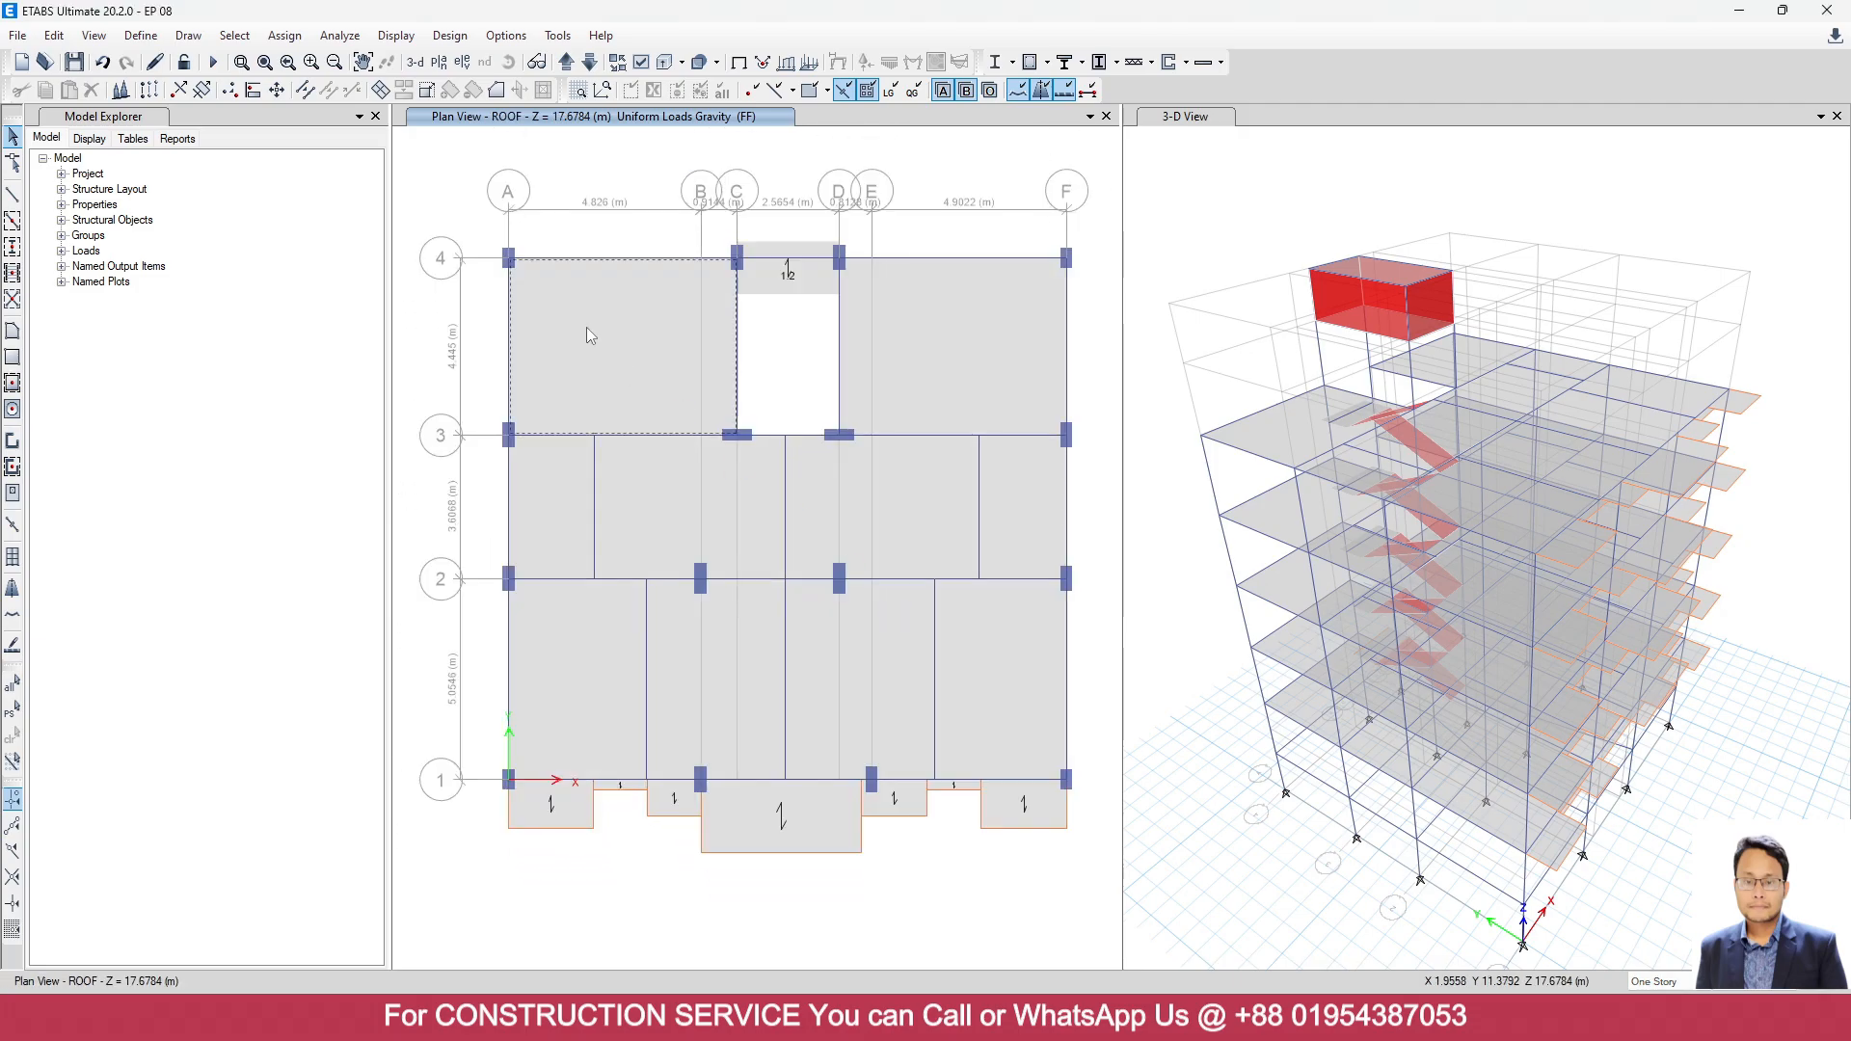
pyautogui.click(572, 482)
pyautogui.click(671, 519)
pyautogui.click(849, 519)
pyautogui.click(914, 378)
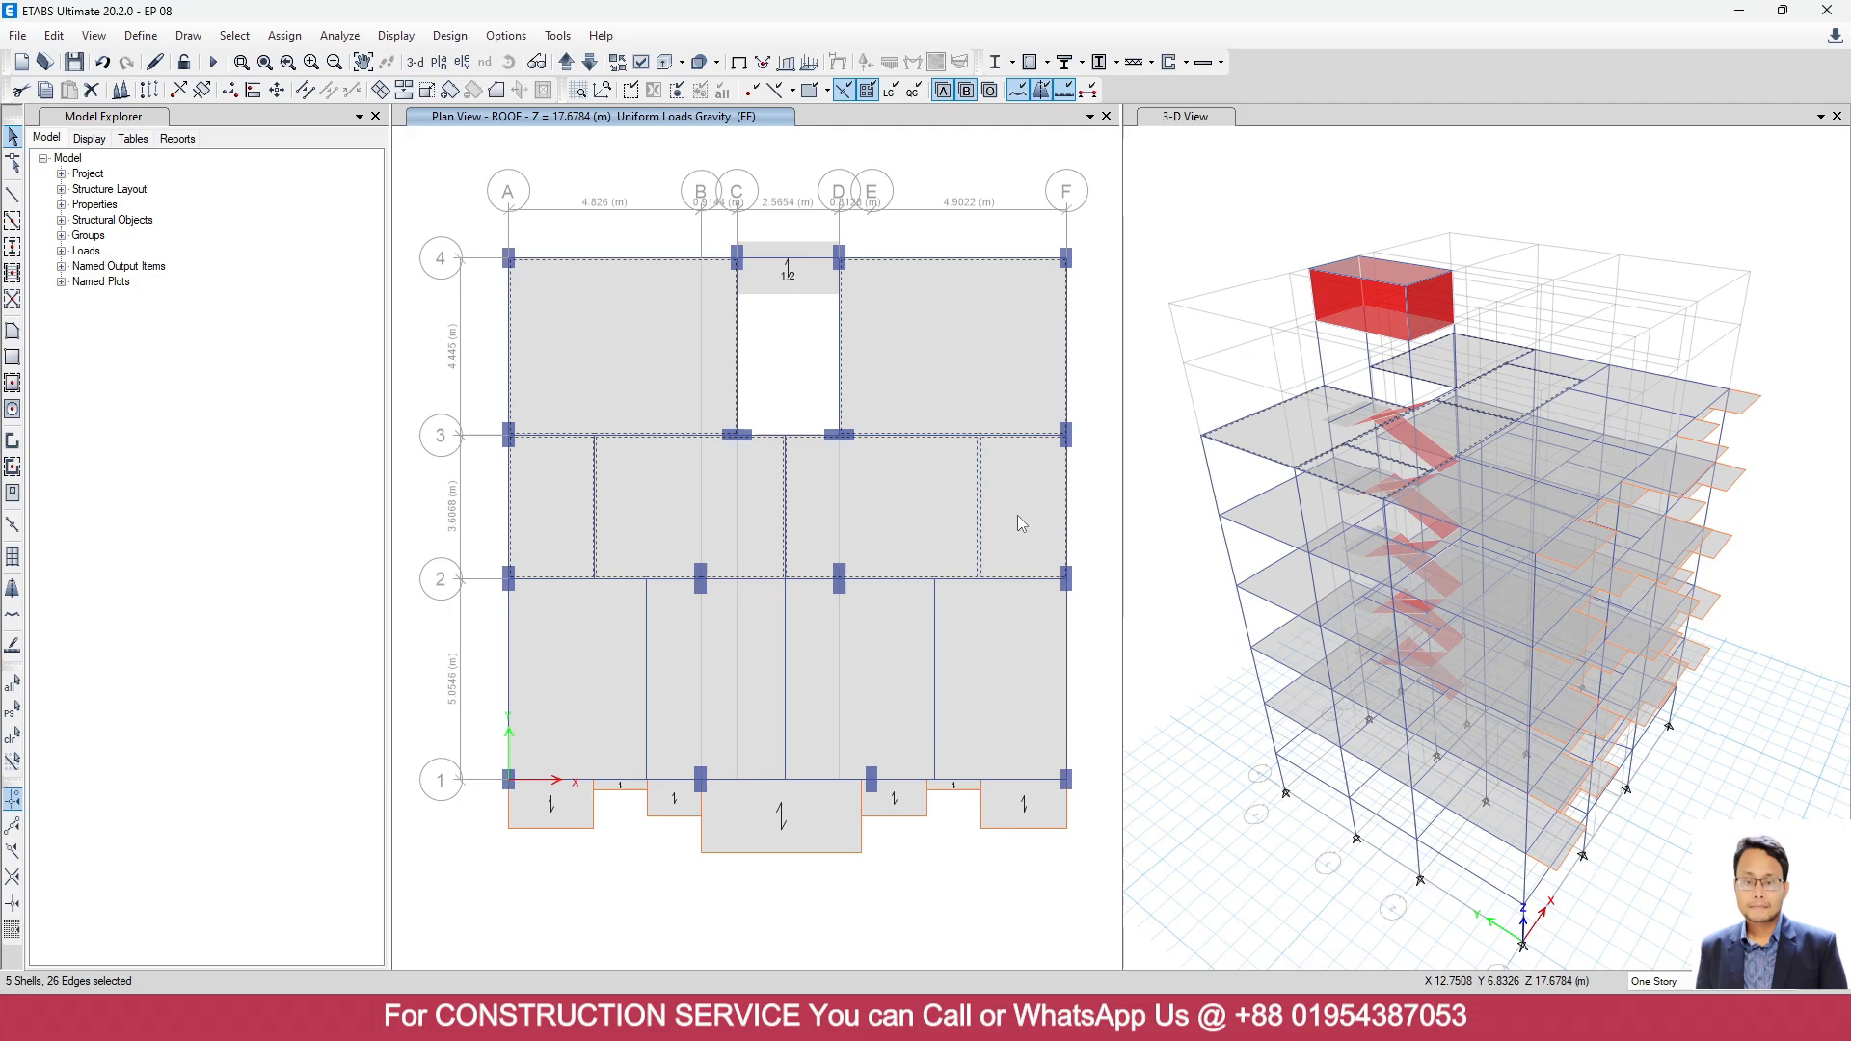
pyautogui.click(1017, 515)
pyautogui.click(1003, 675)
pyautogui.click(897, 665)
pyautogui.click(720, 650)
pyautogui.click(594, 650)
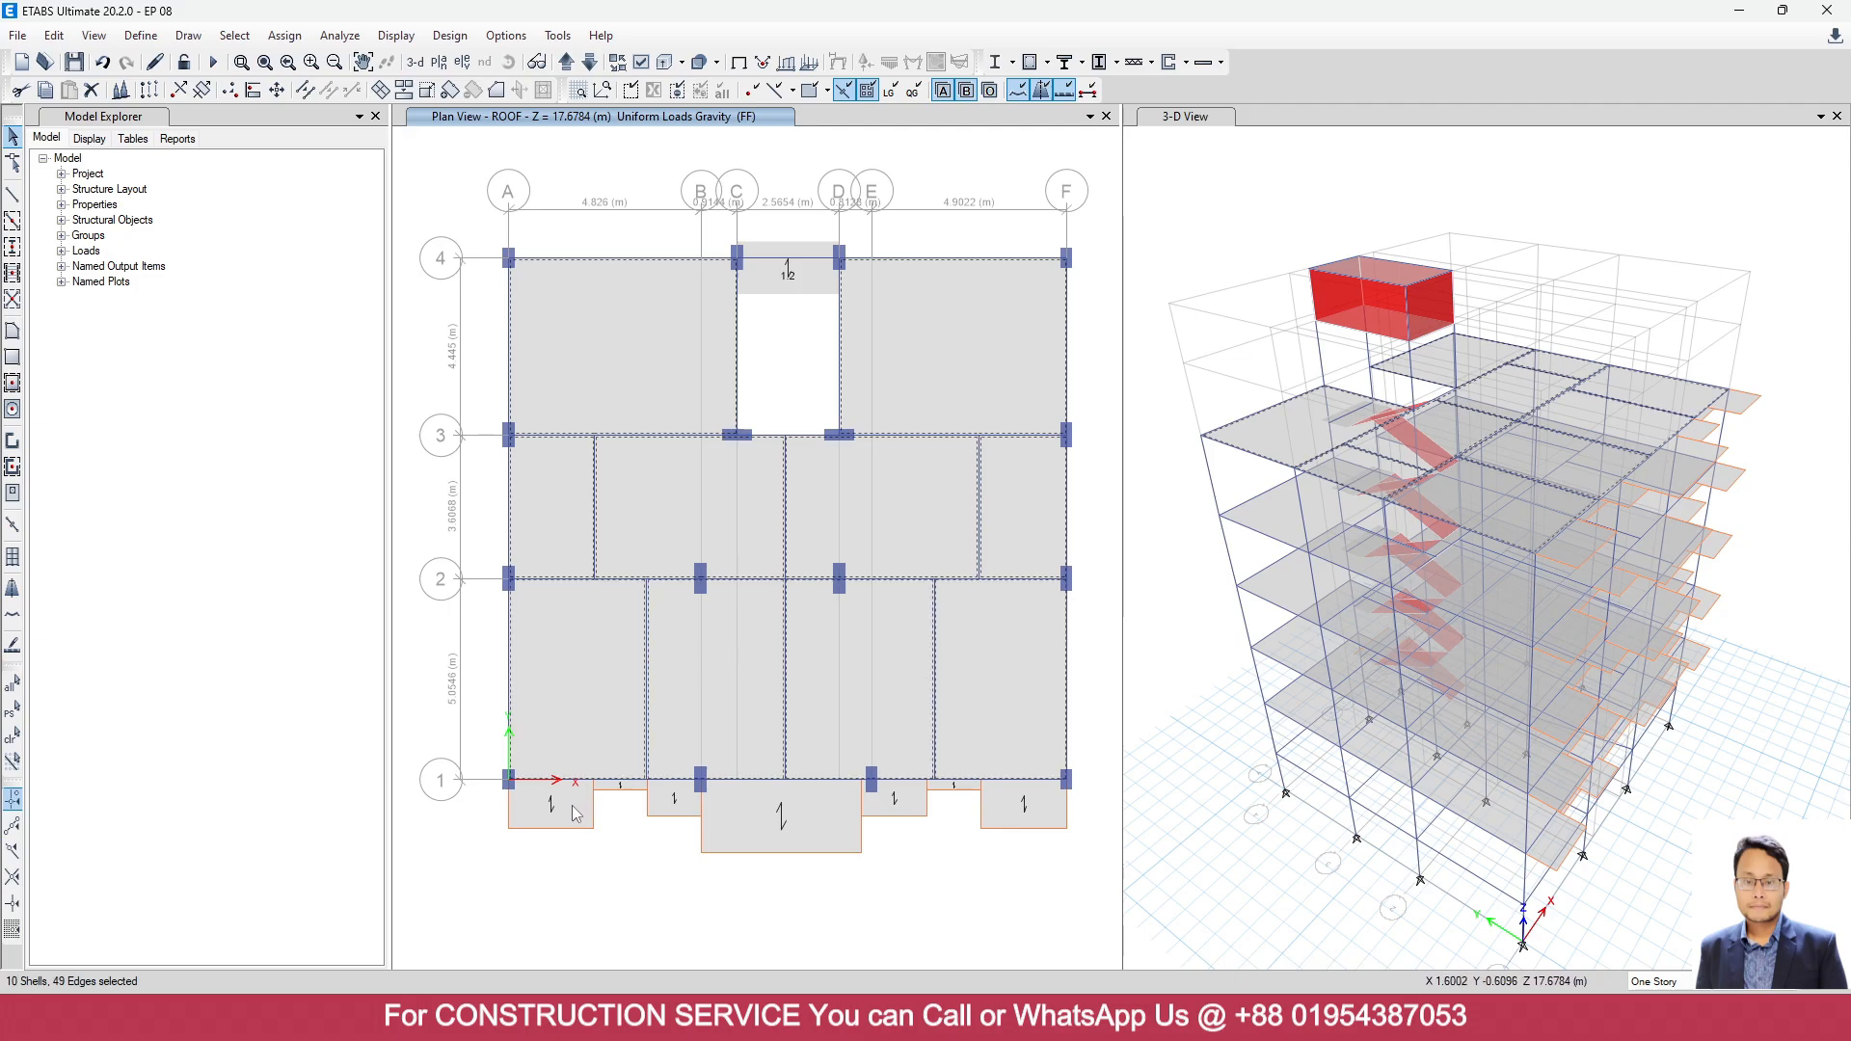
# Add the roof's projecting slabs along the outside of grid 1 to the selection.
pyautogui.click(572, 804)
pyautogui.scroll(5, 630, 783)
pyautogui.click(628, 781)
pyautogui.click(735, 819)
pyautogui.click(866, 831)
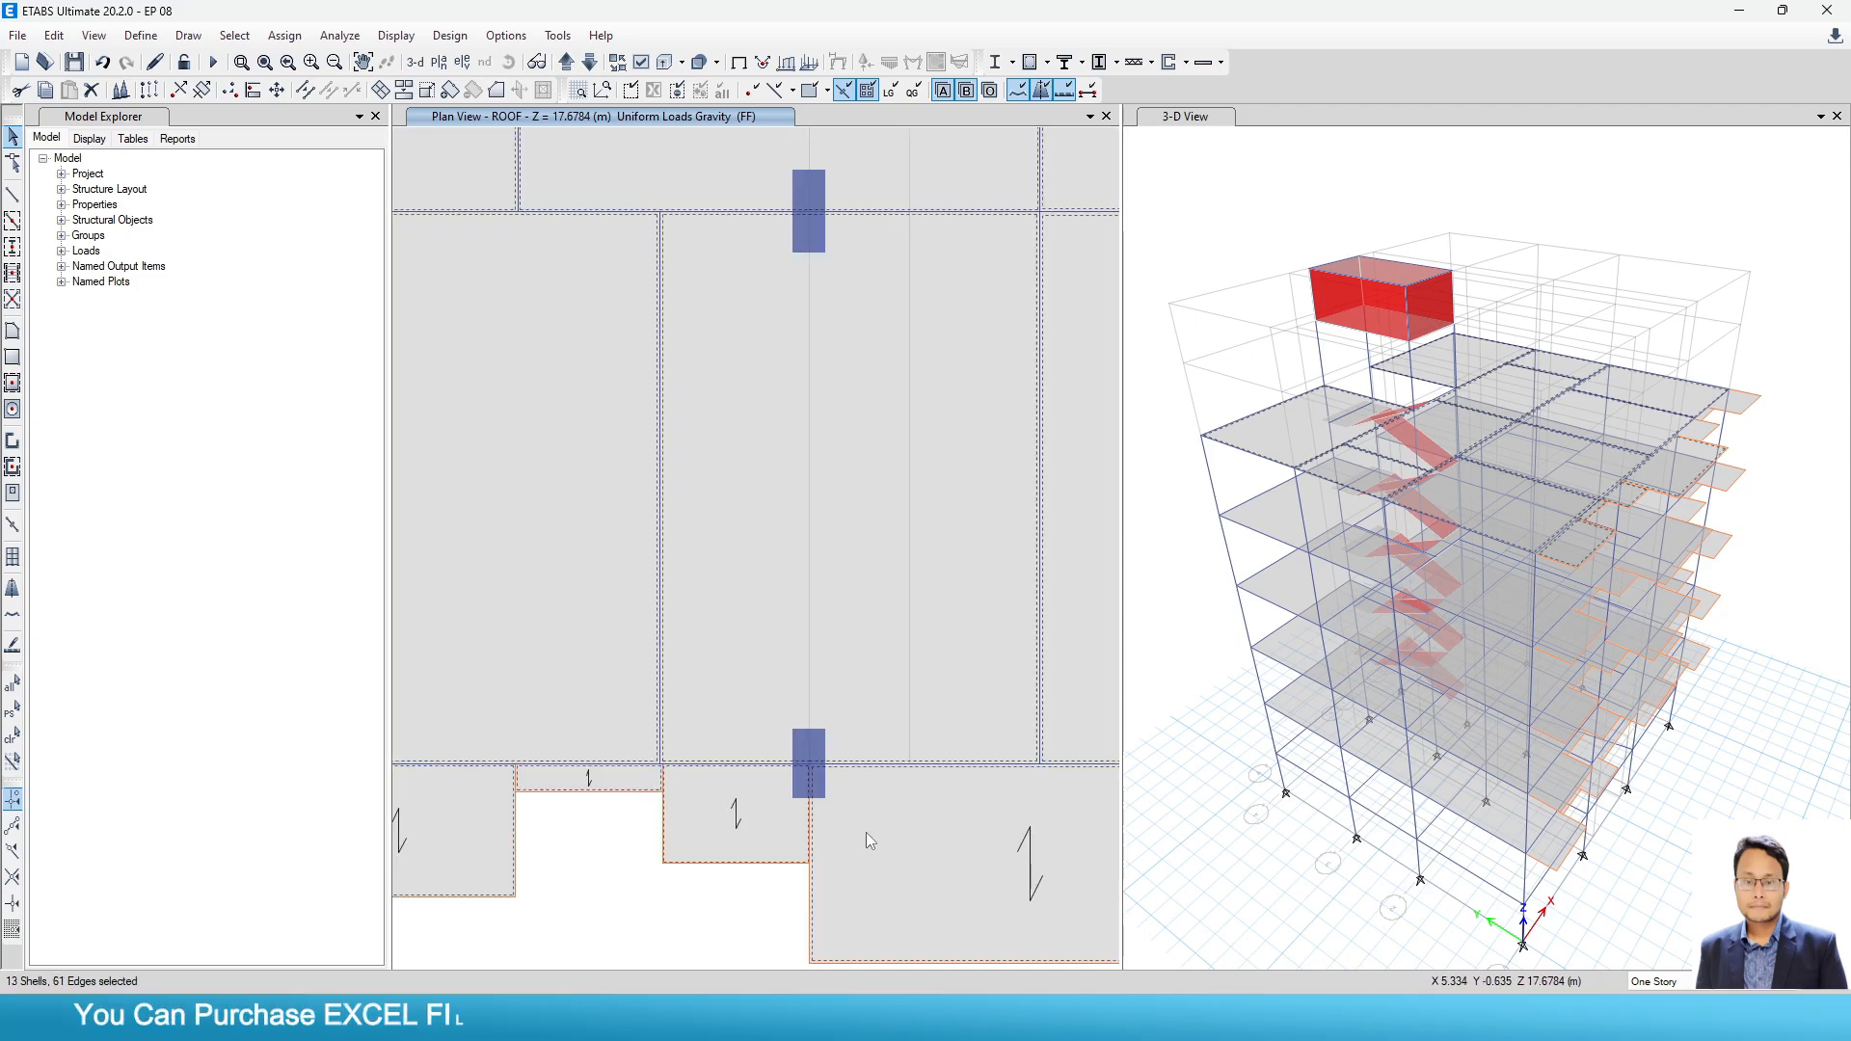
pyautogui.scroll(-5, 866, 831)
pyautogui.click(980, 725)
pyautogui.scroll(5, 1067, 721)
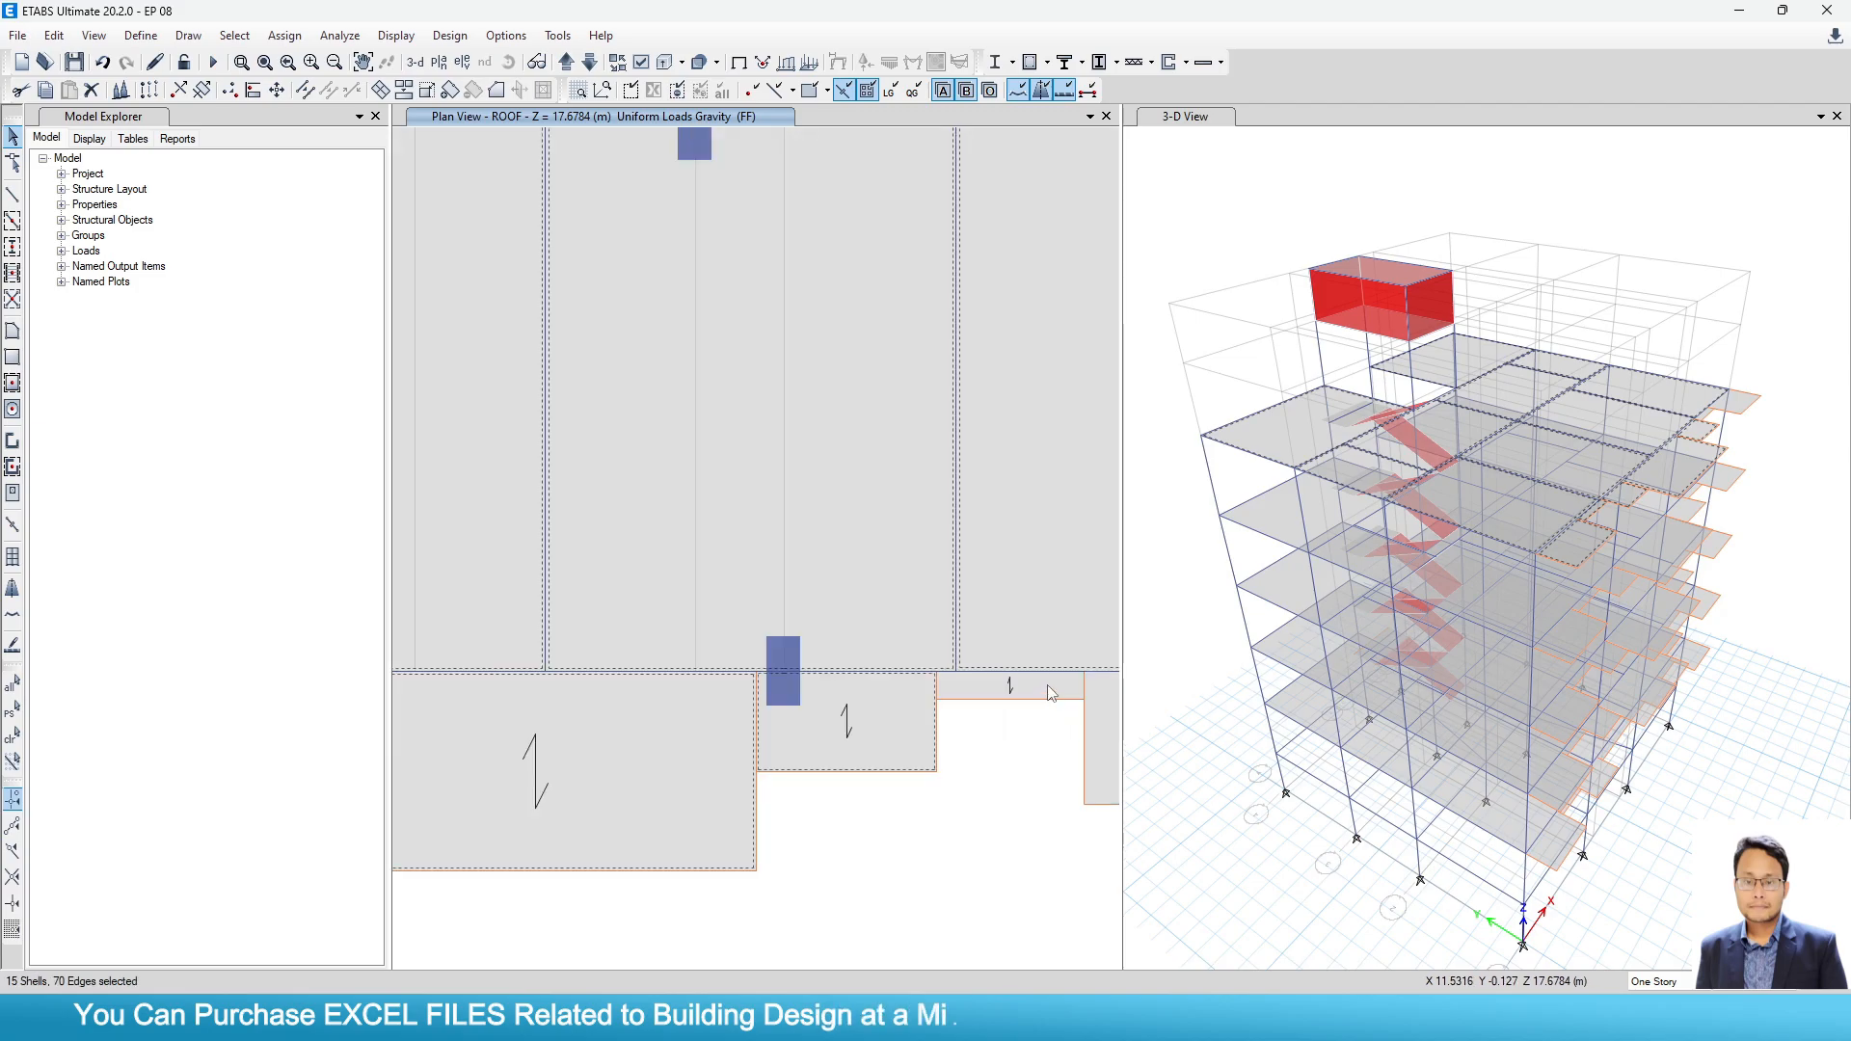
pyautogui.click(1052, 689)
pyautogui.click(1116, 714)
pyautogui.scroll(-6, 869, 700)
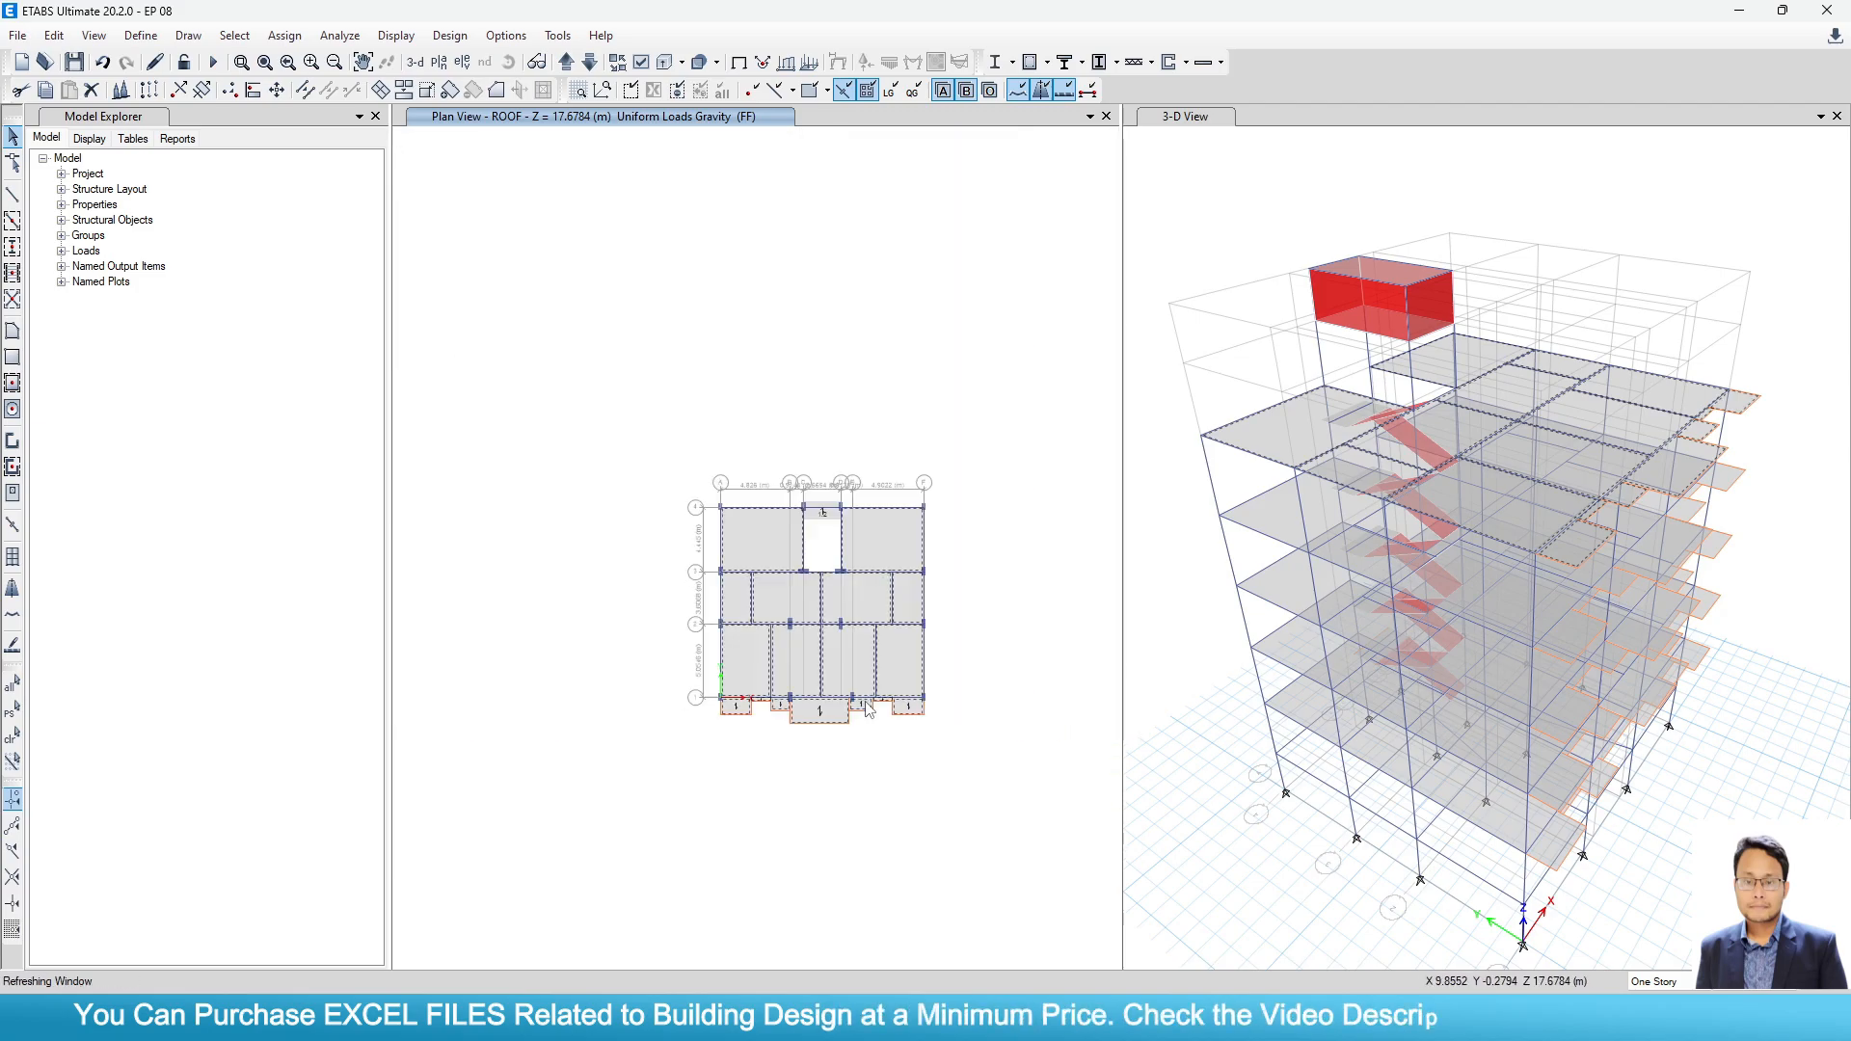
pyautogui.scroll(3, 869, 700)
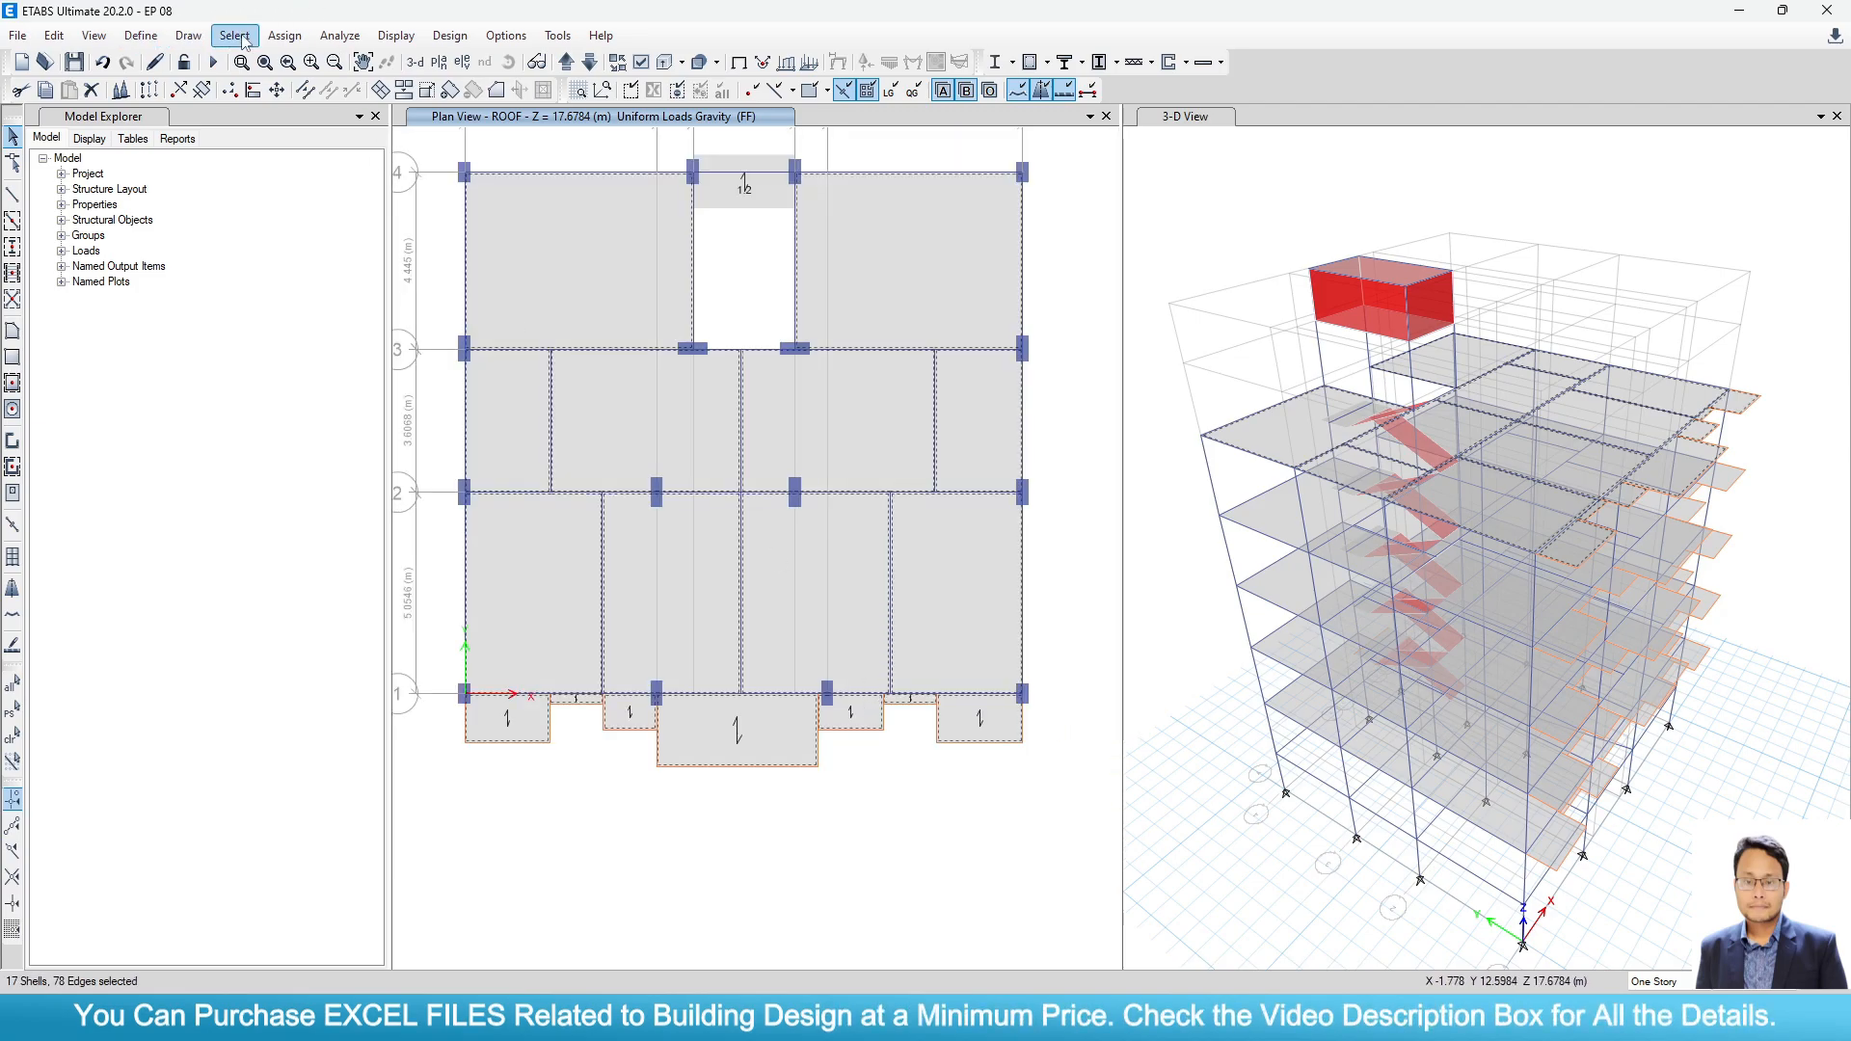
# Assign a uniform FF load of 1.43 kN/m² in the gravity direction to the selected roof slabs, replacing existing loads.
pyautogui.click(284, 35)
pyautogui.moveTo(326, 241)
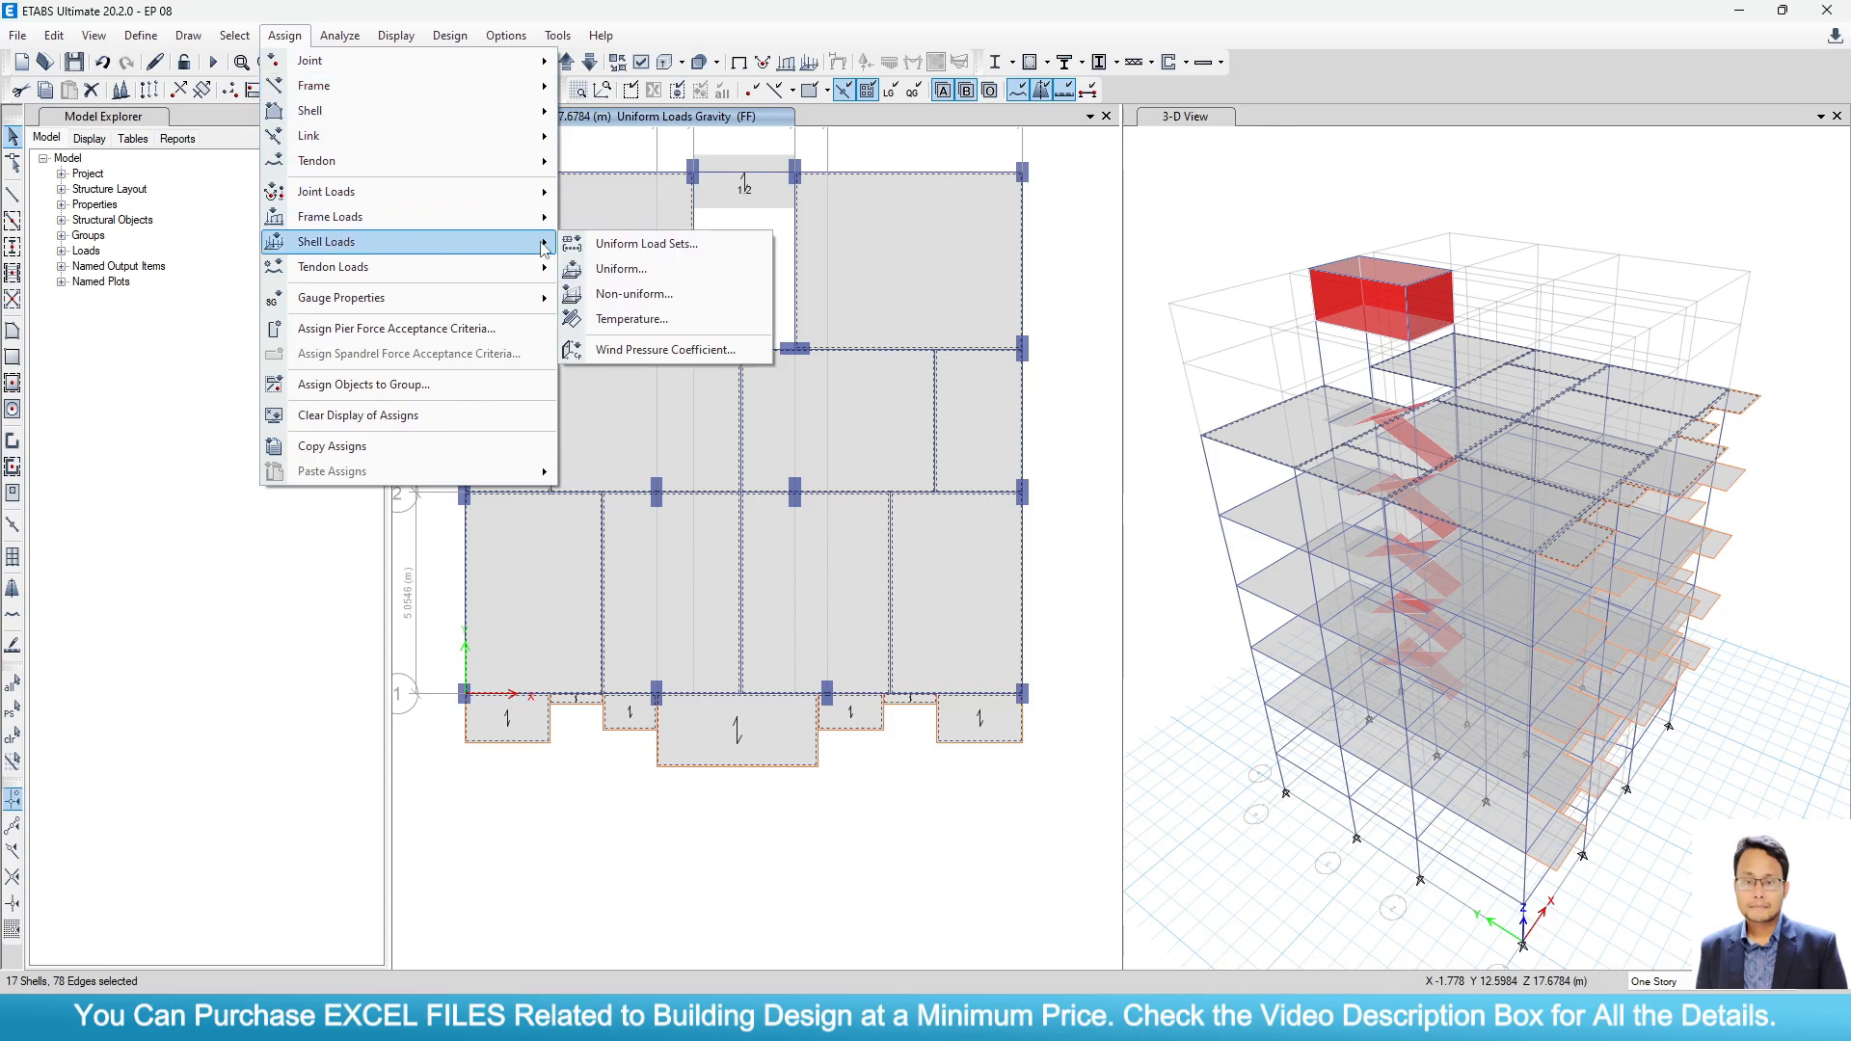
pyautogui.click(636, 266)
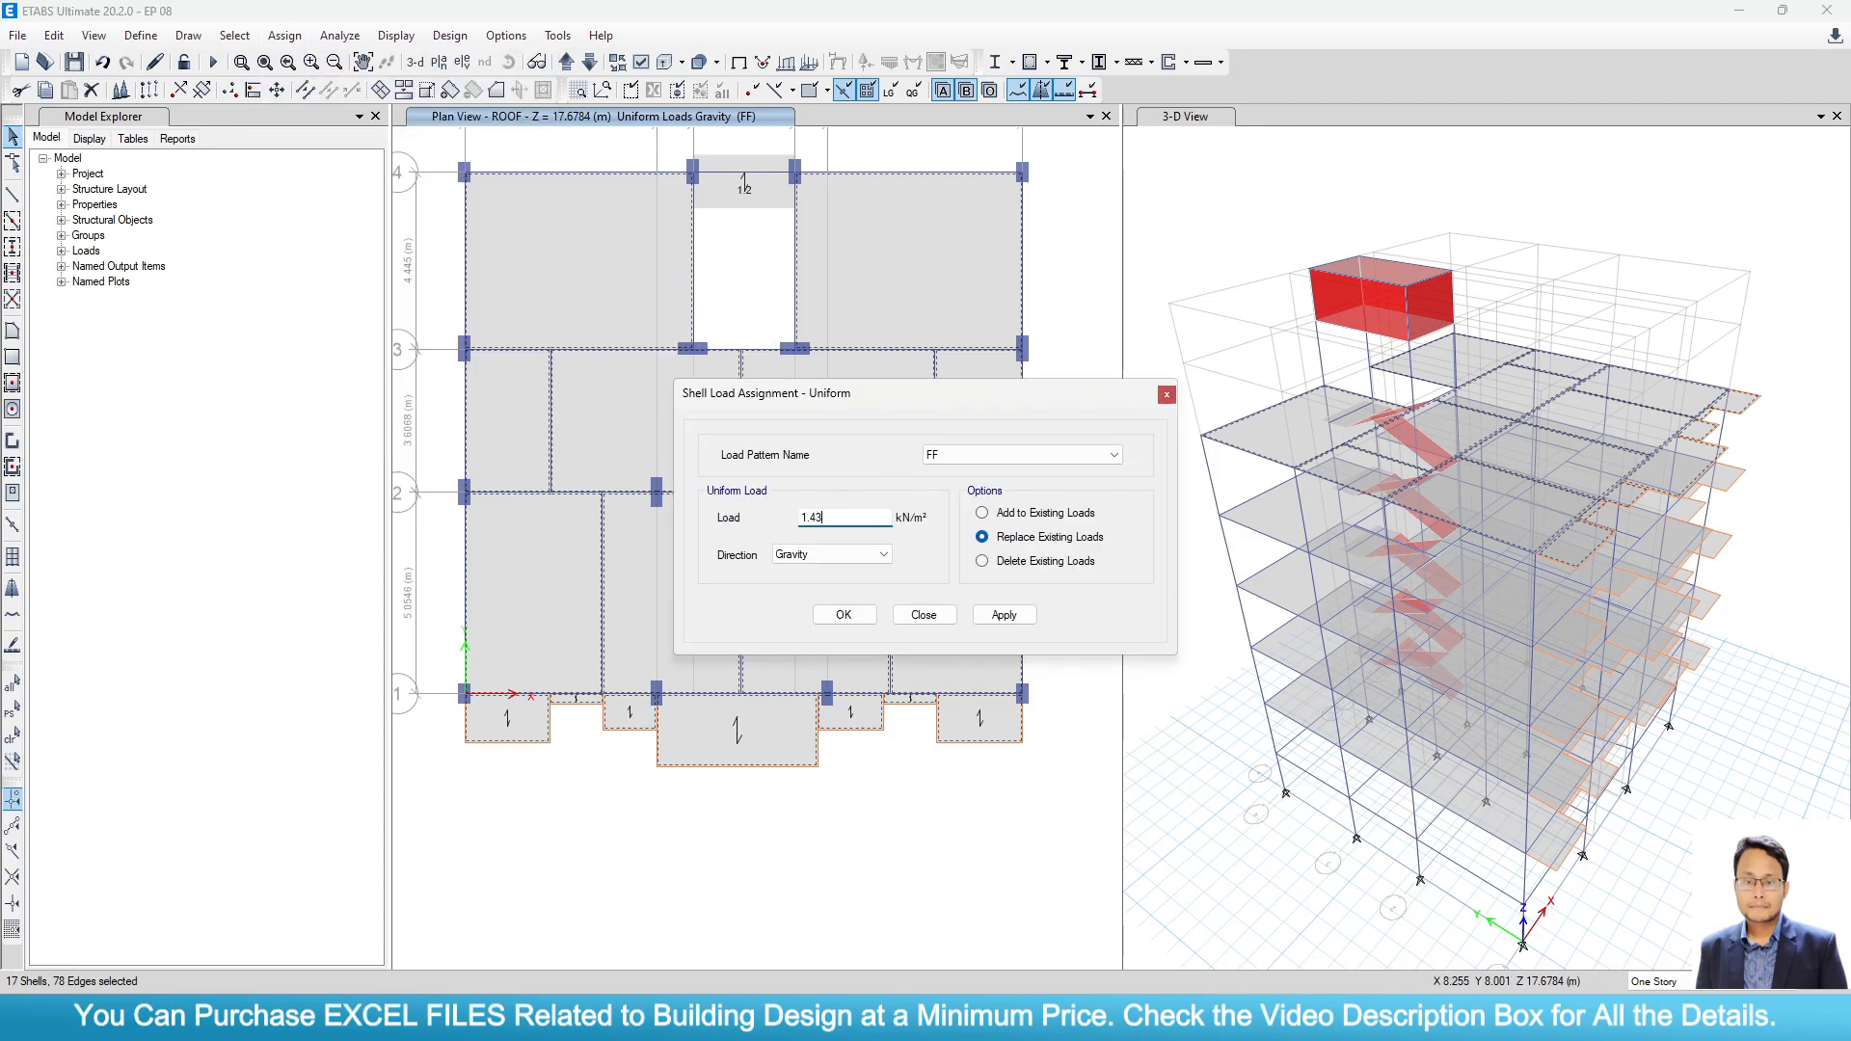
pyautogui.click(1003, 615)
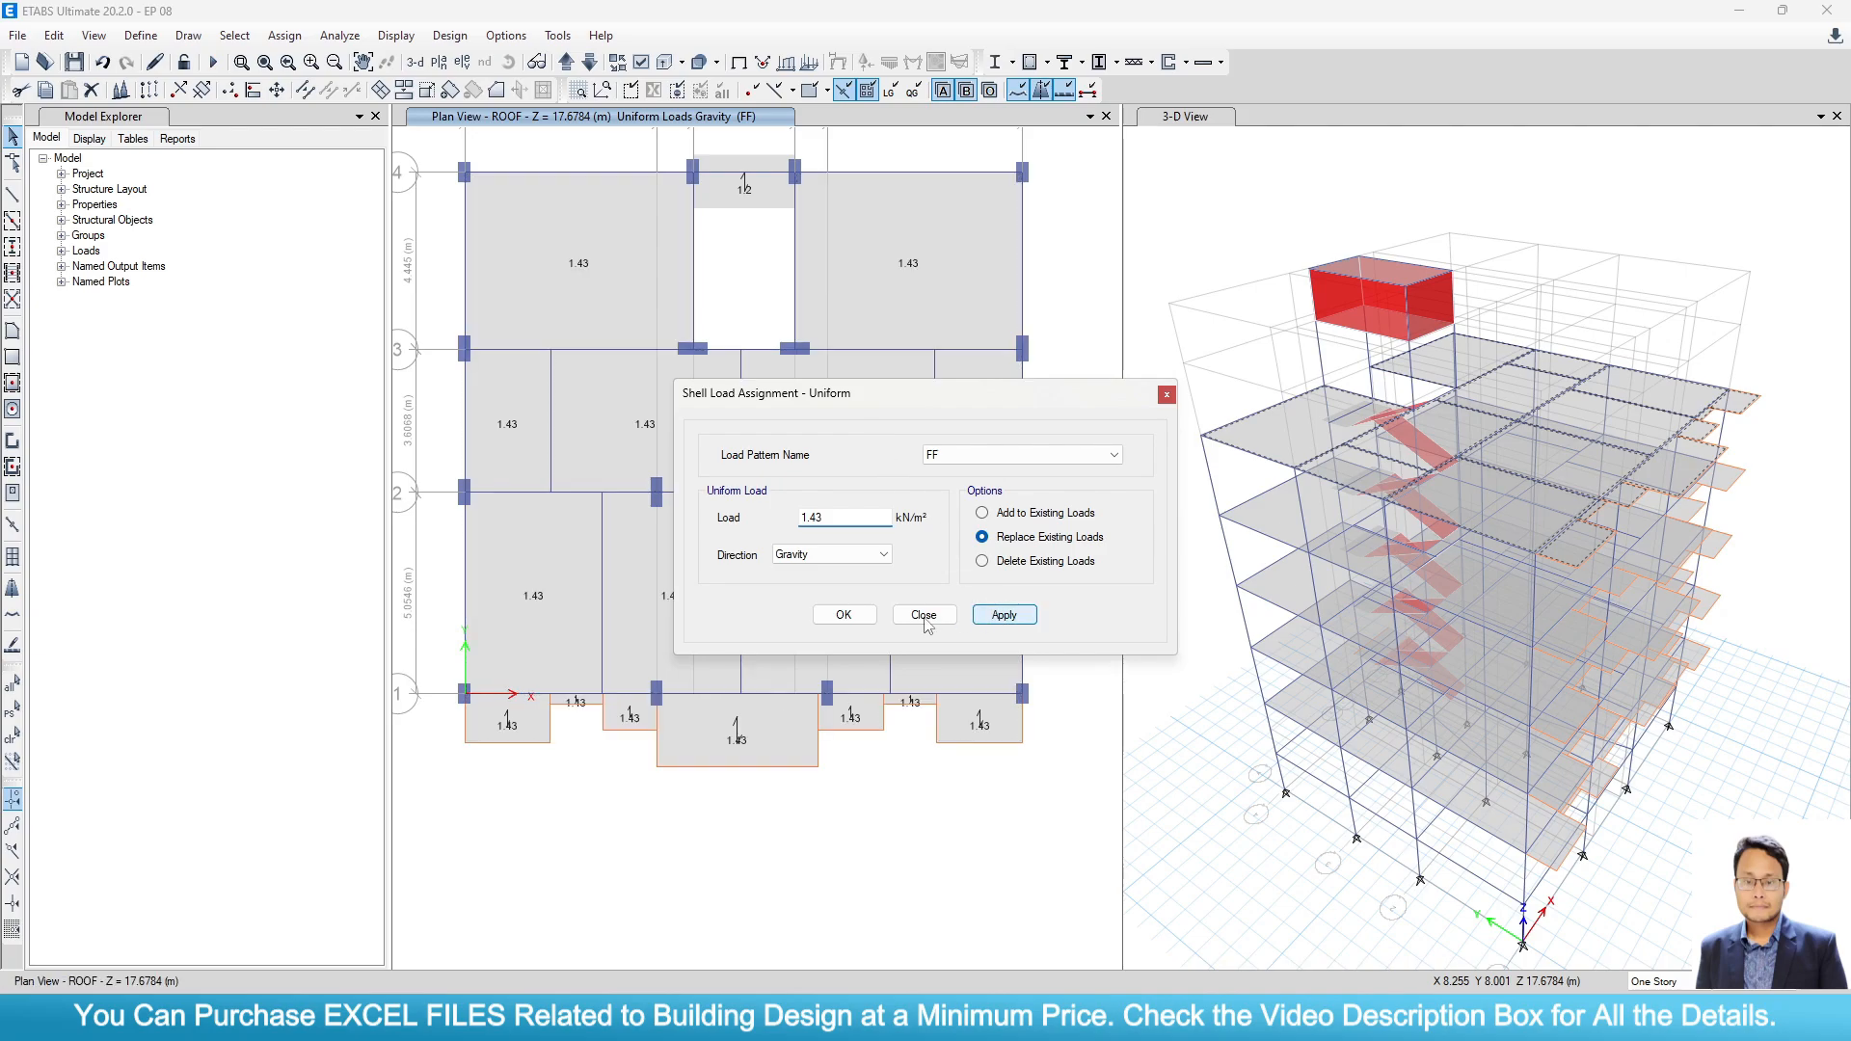
pyautogui.click(844, 614)
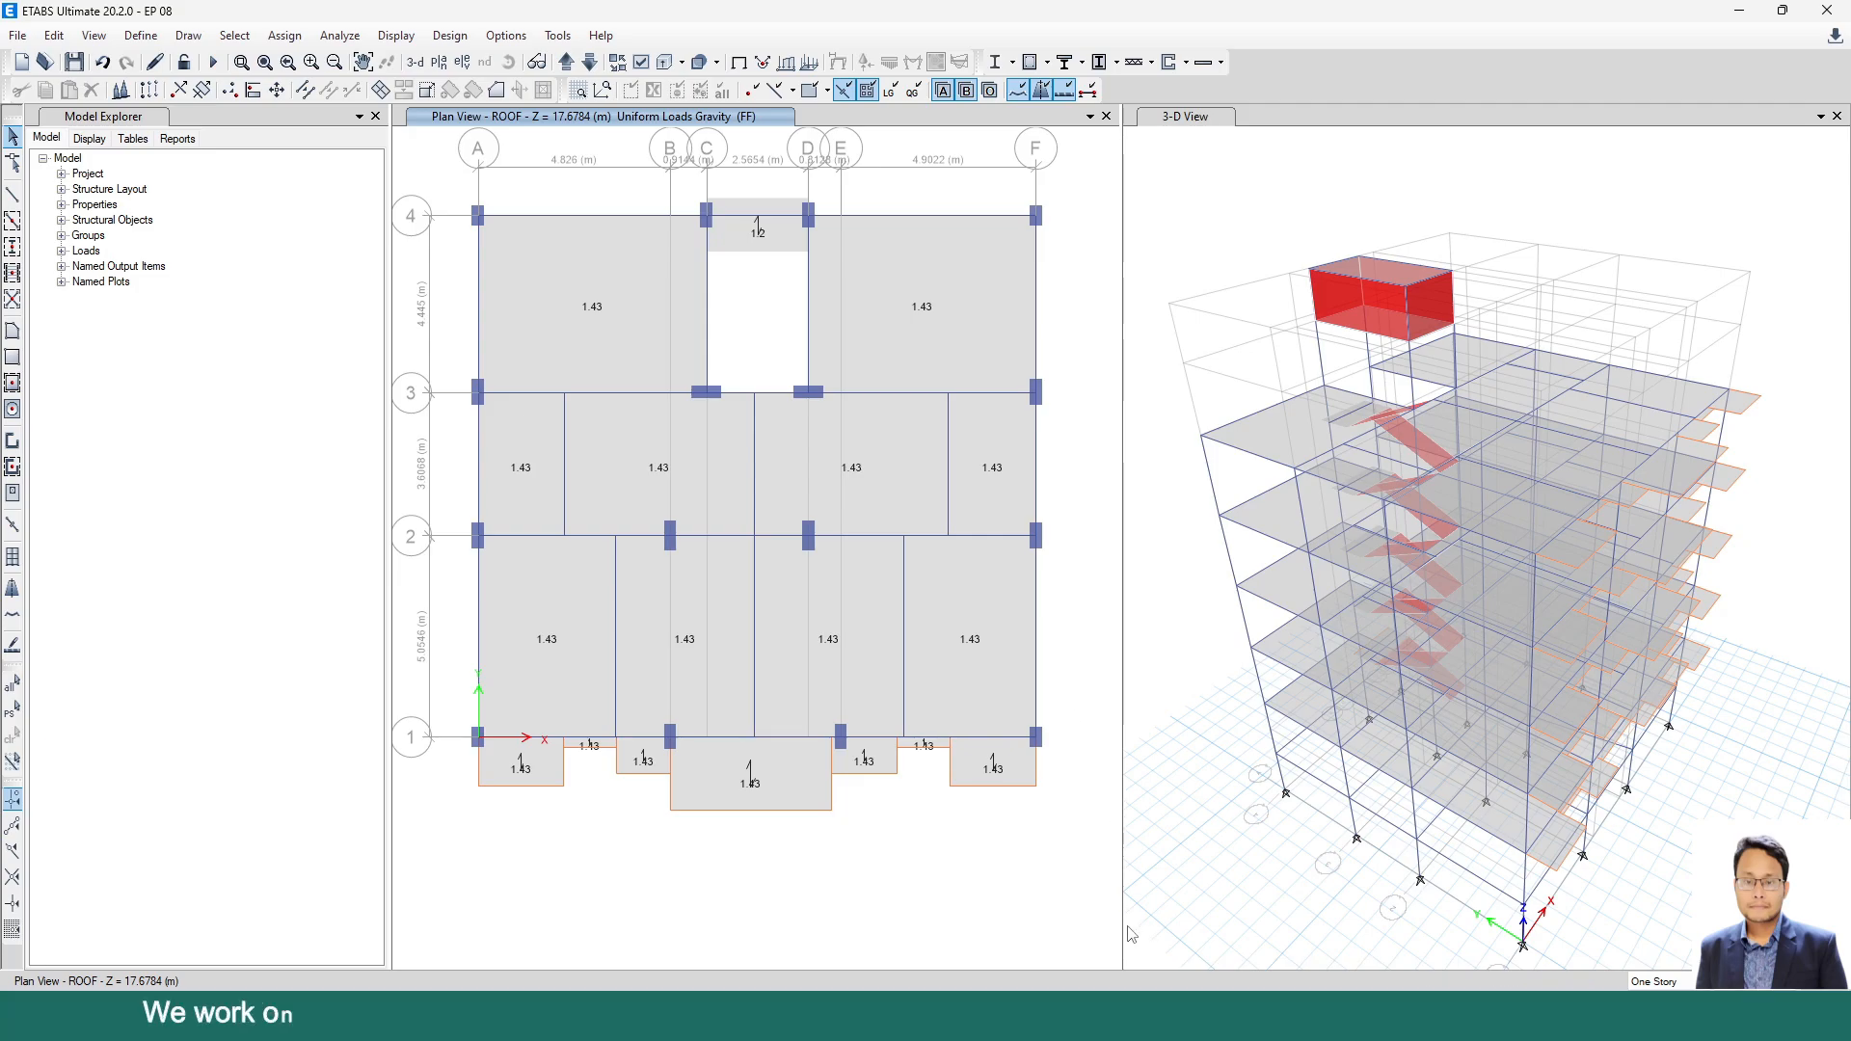
# Switch to the browser, check the Live Load (LL) values for residential buildings in SUPERDEAD _ LIVELOAD.pdf, and return to ETABS.
pyautogui.hotkey('alt', 'Tab')
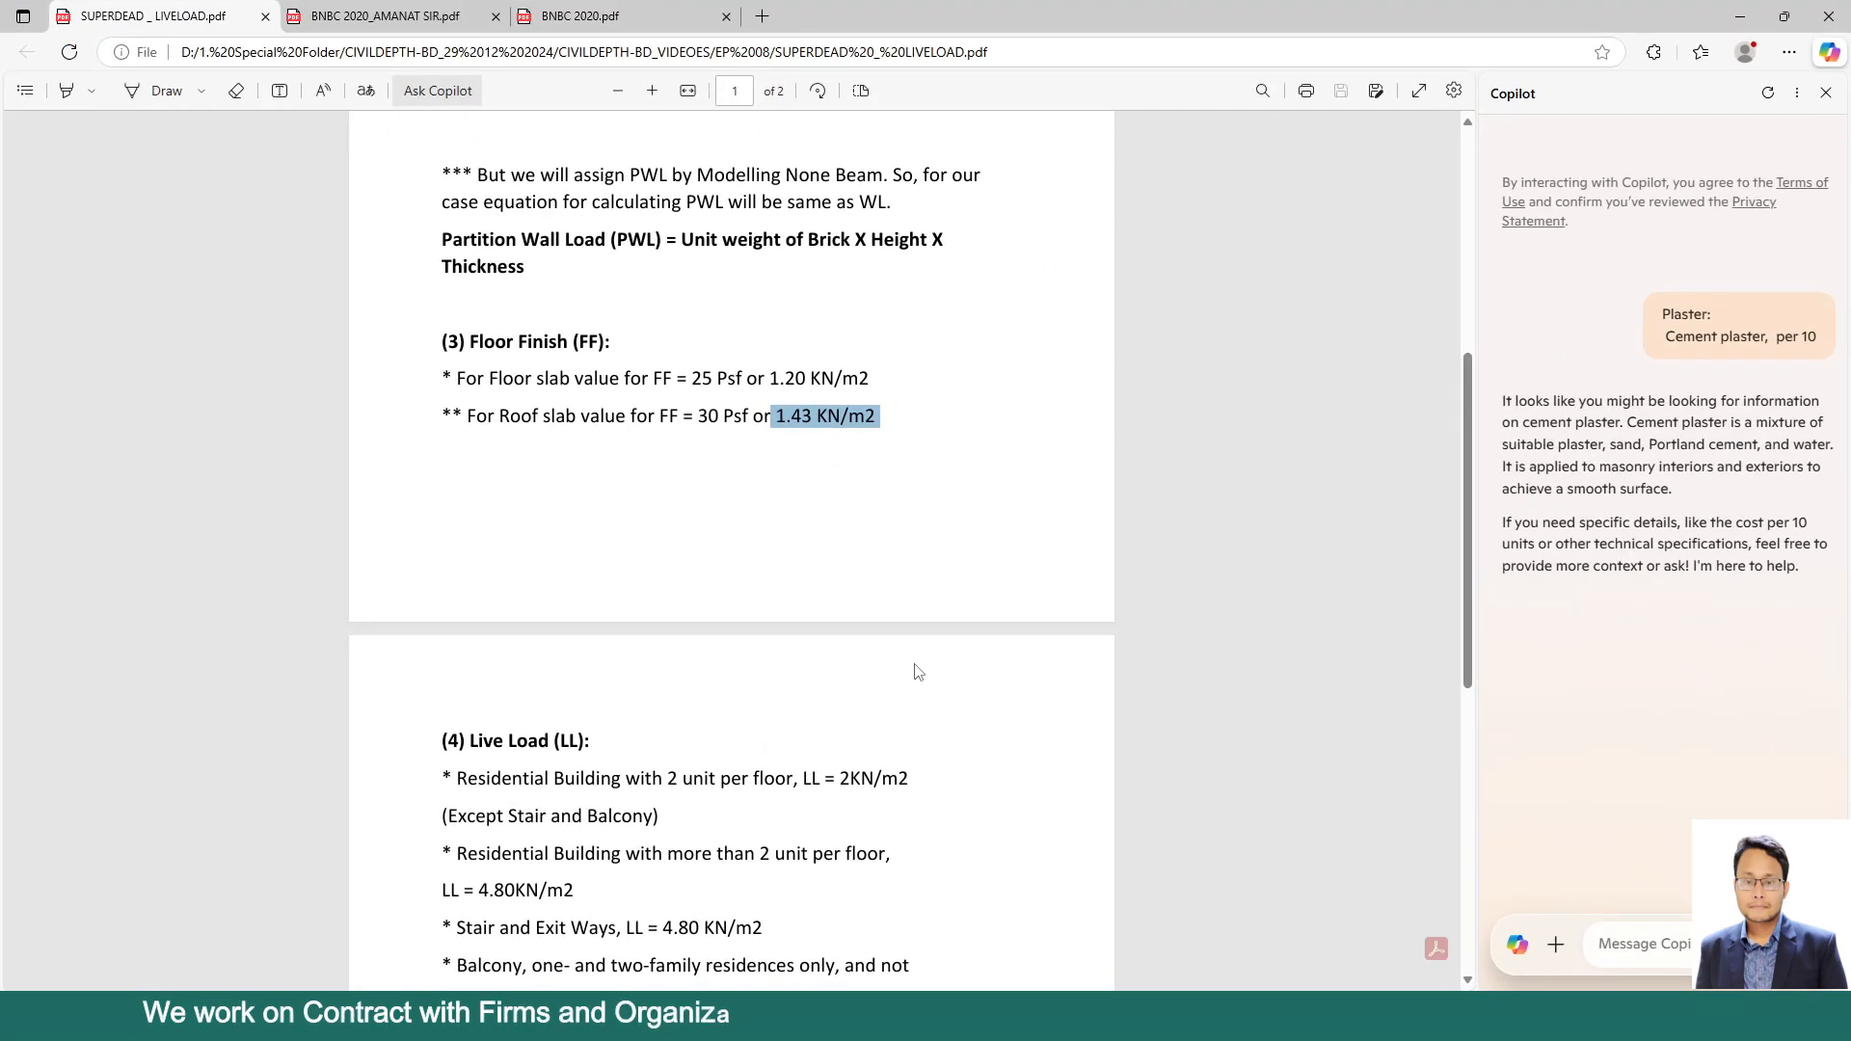
pyautogui.scroll(-5, 920, 670)
pyautogui.moveTo(838, 291); pyautogui.dragTo(974, 298)
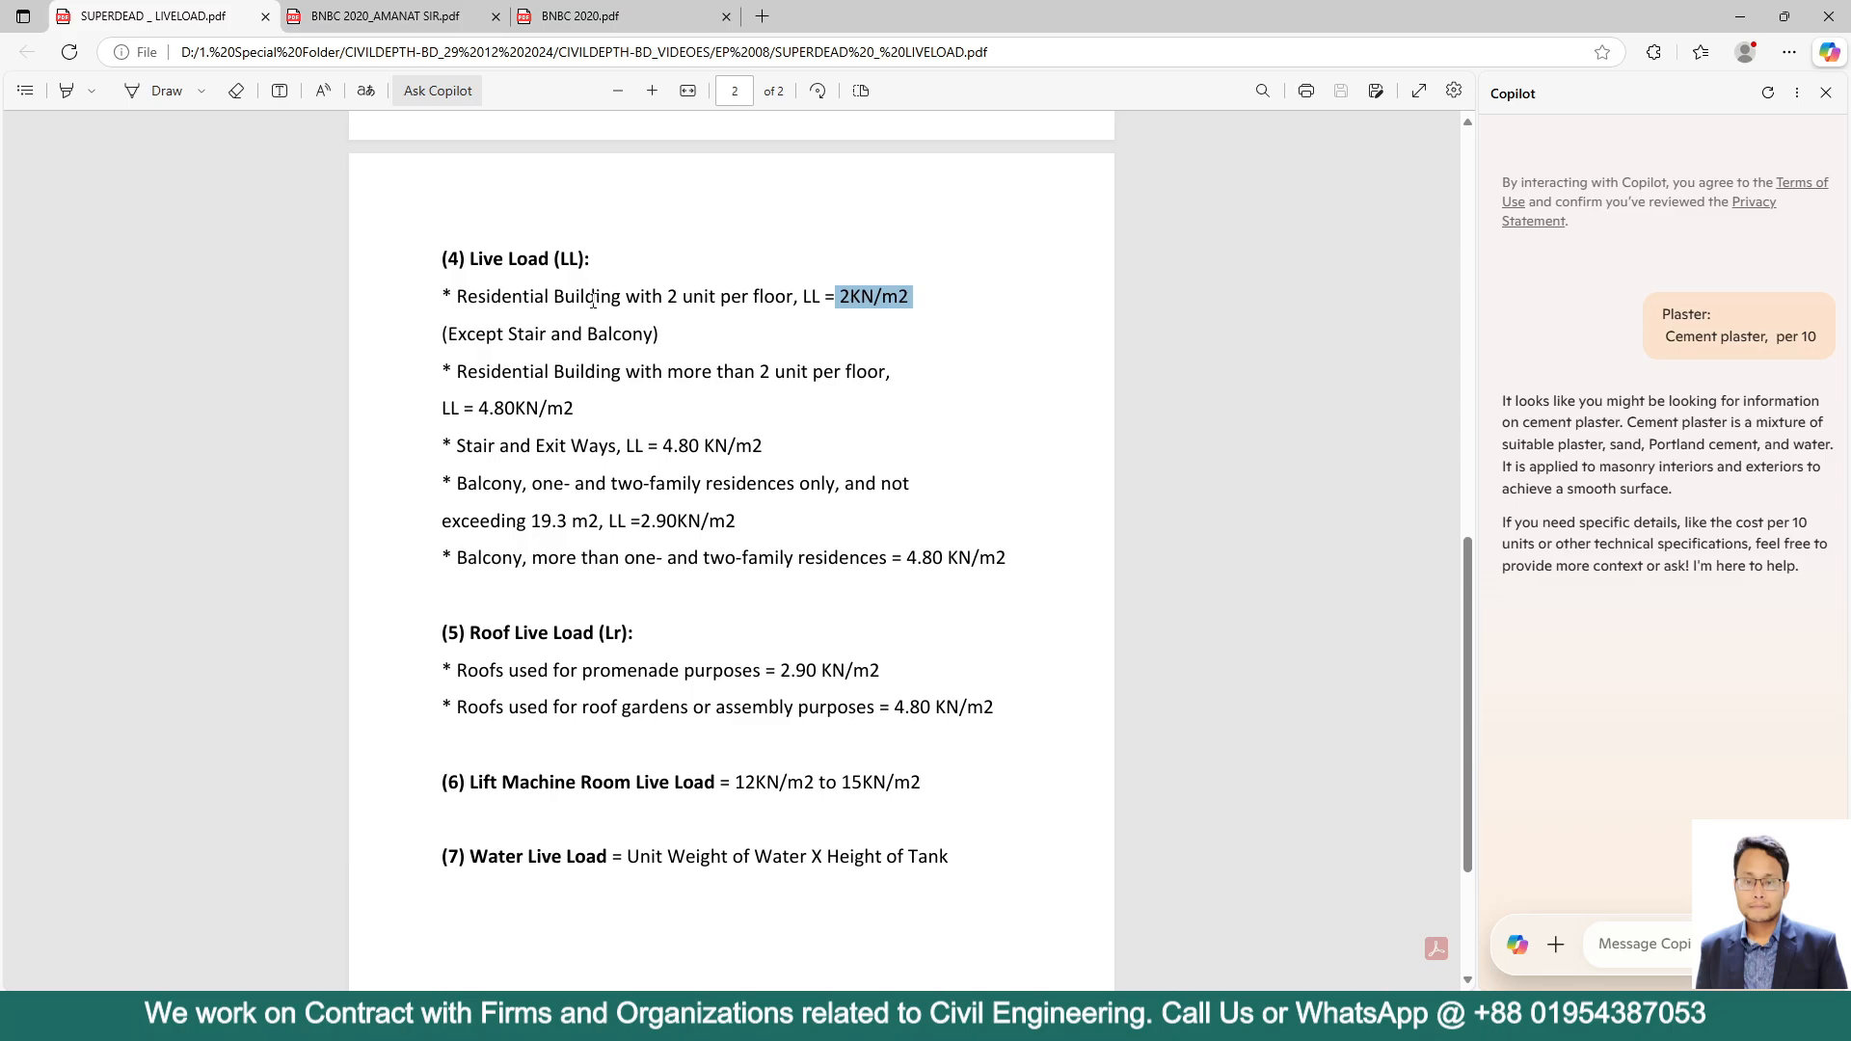
pyautogui.moveTo(586, 297); pyautogui.dragTo(794, 298)
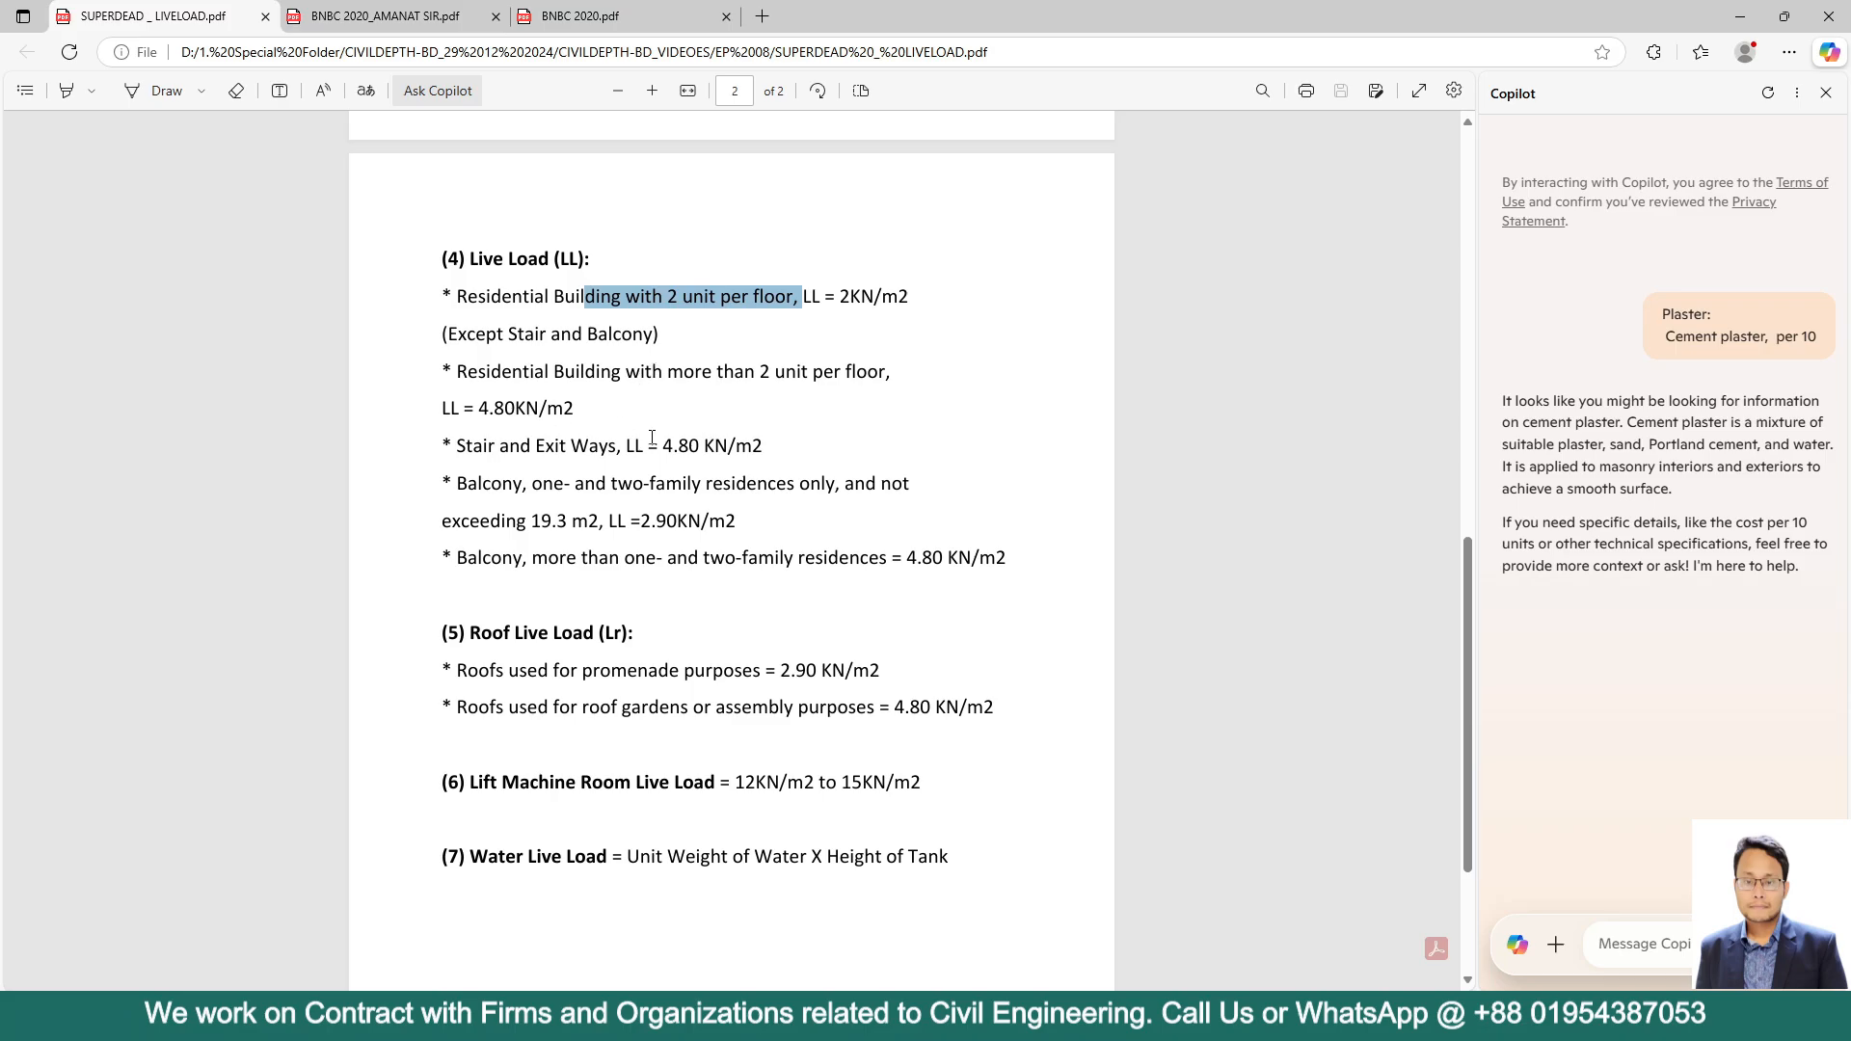
pyautogui.click(1739, 23)
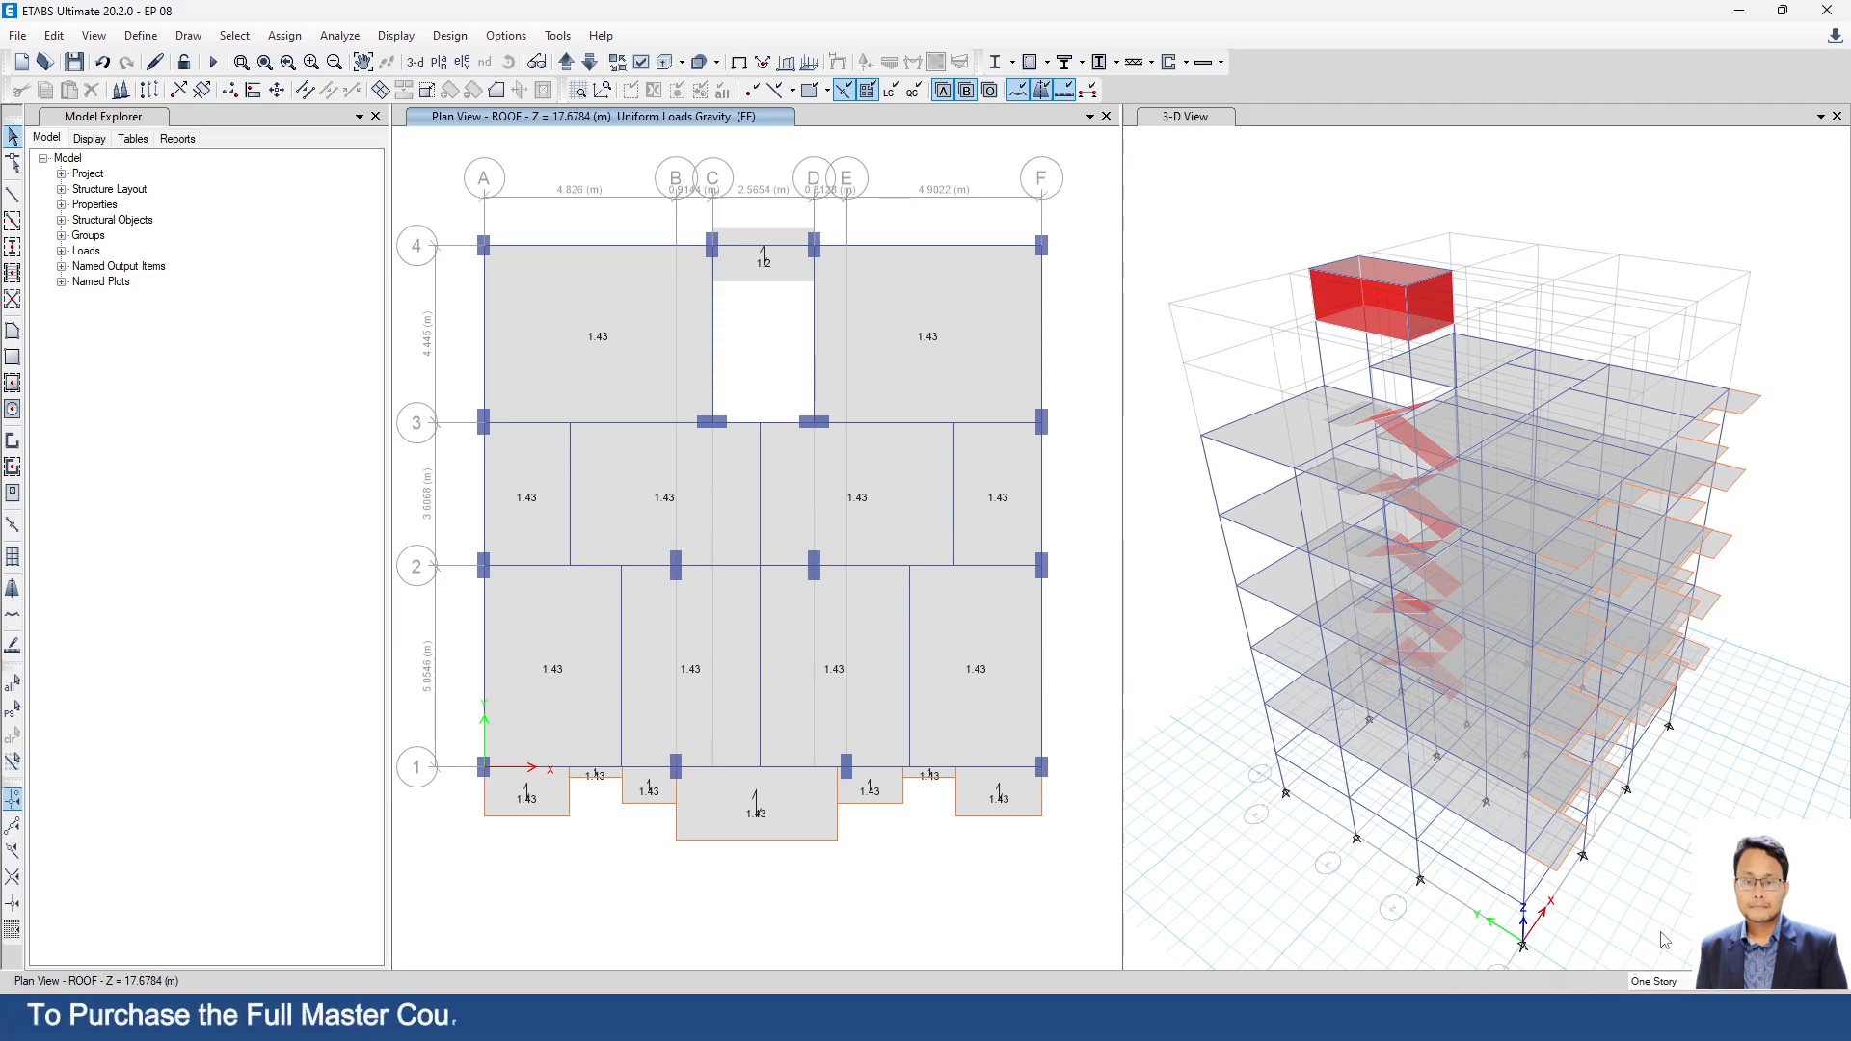
# Clear the display of load assignments and show the Story2 plan.
pyautogui.click(844, 89)
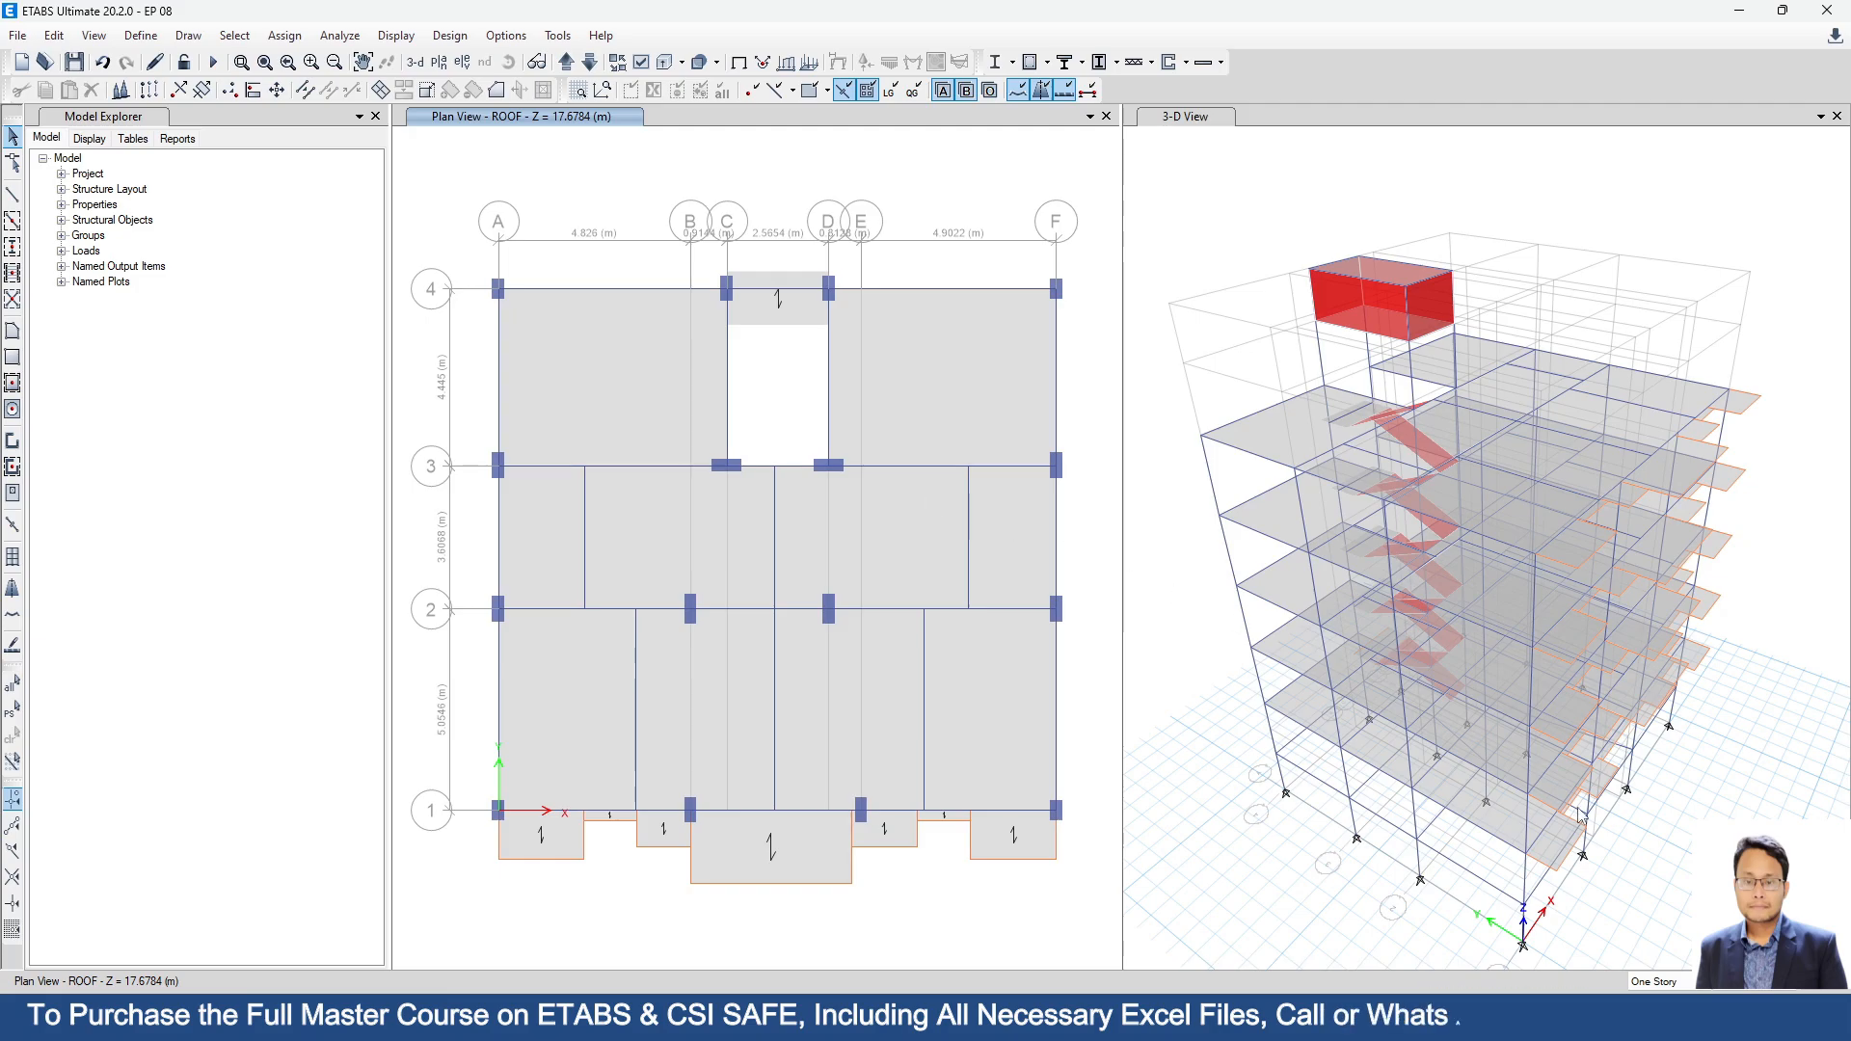
pyautogui.click(597, 59)
pyautogui.click(597, 60)
pyautogui.click(598, 60)
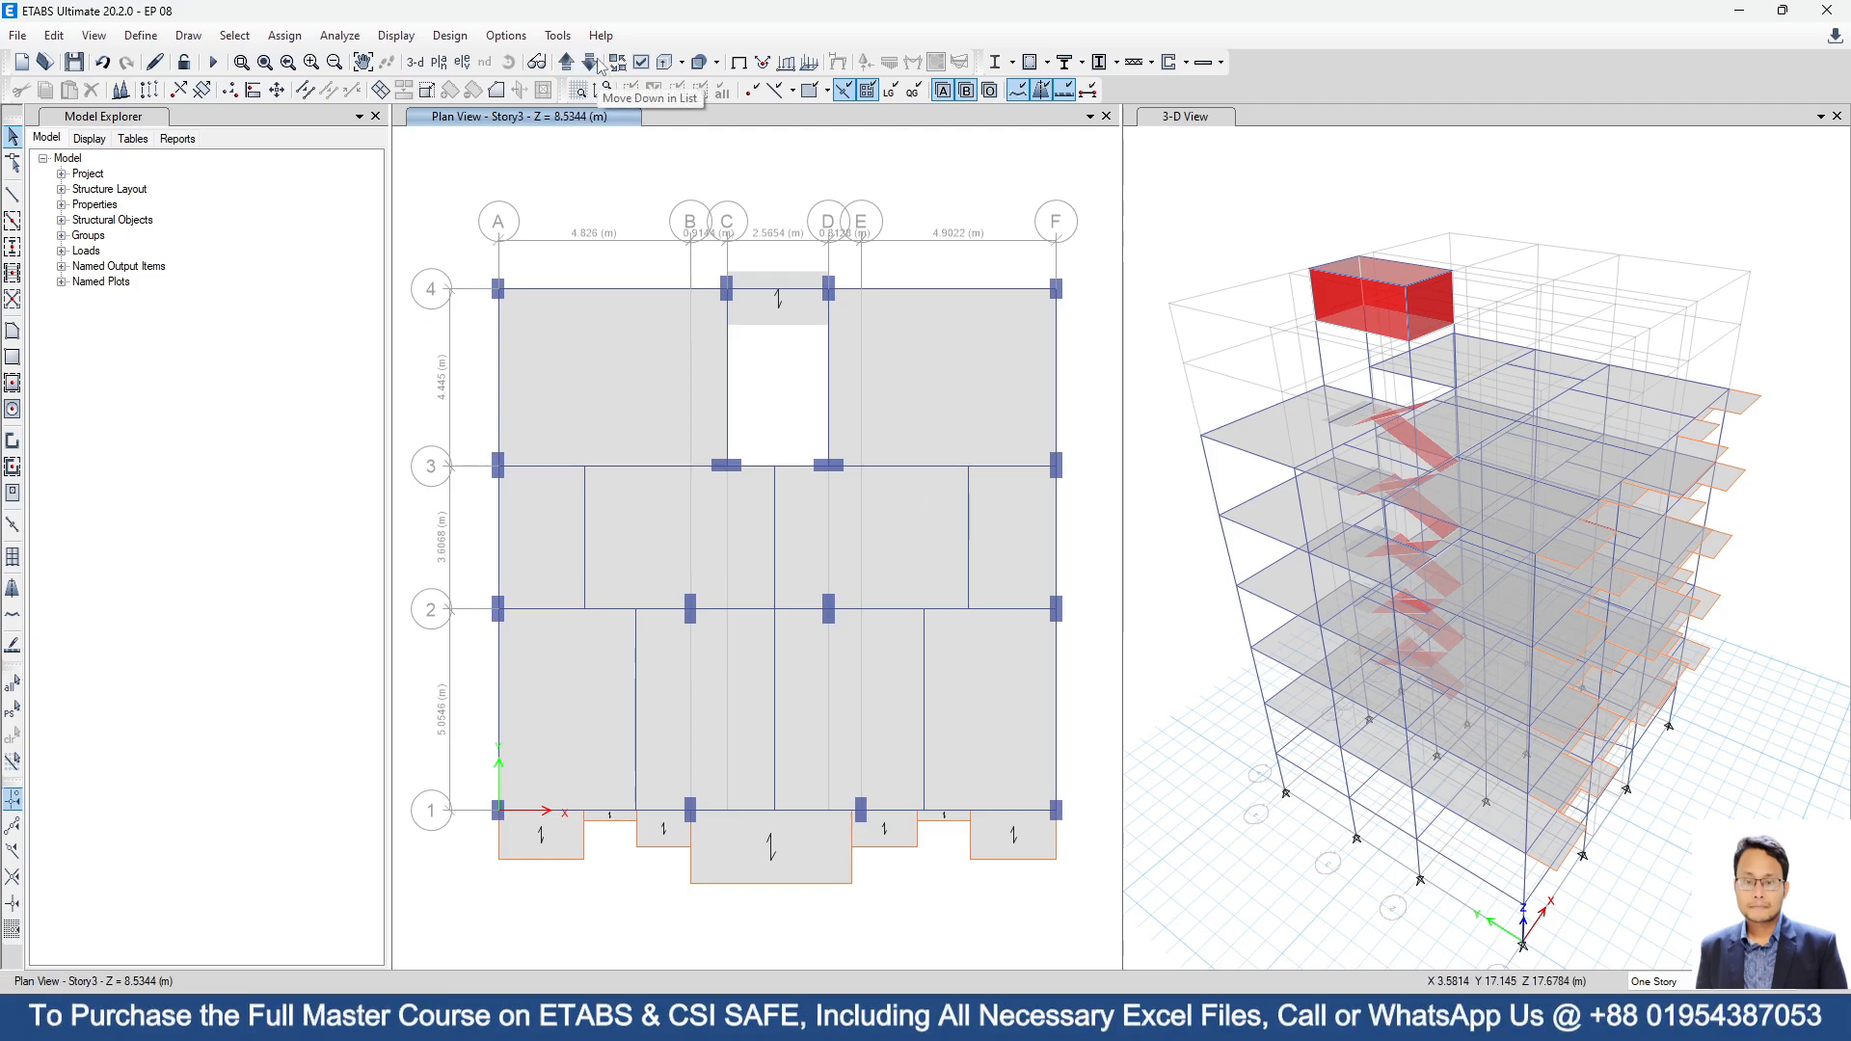
pyautogui.click(597, 61)
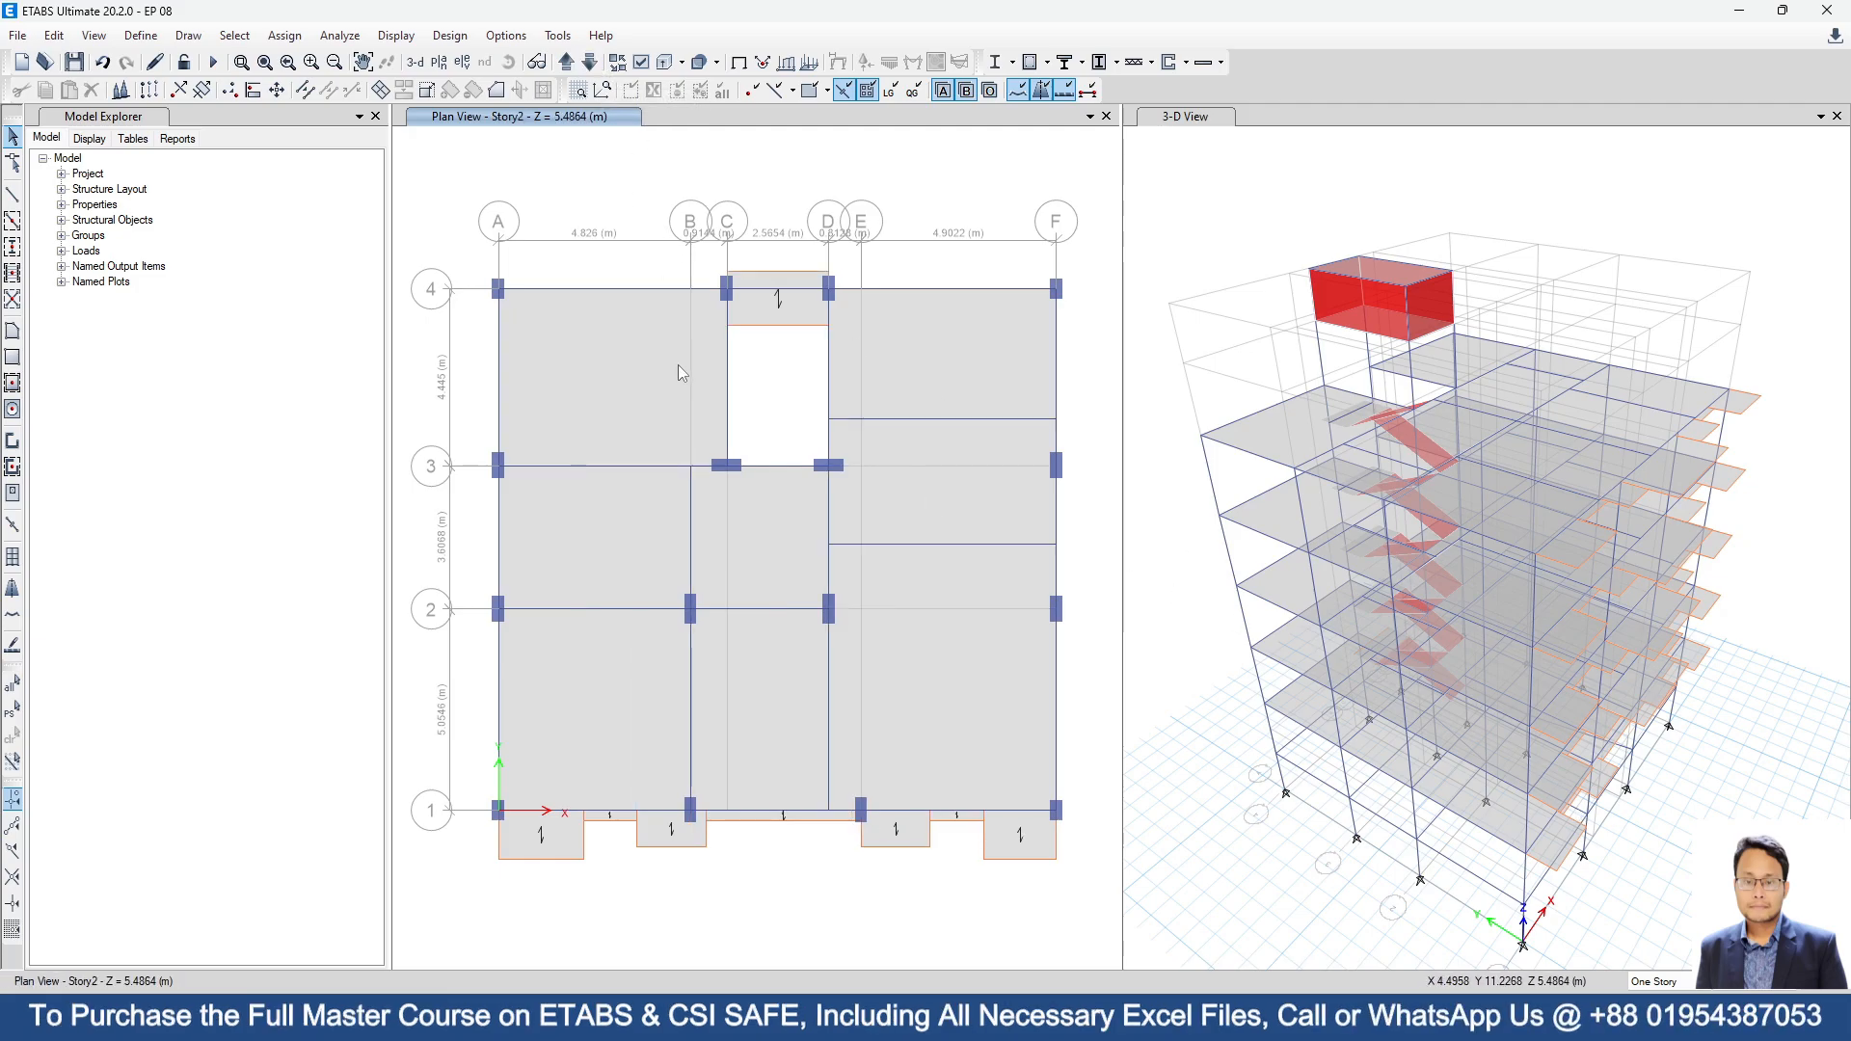
# Select all floor objects in the model by object type.
pyautogui.click(235, 35)
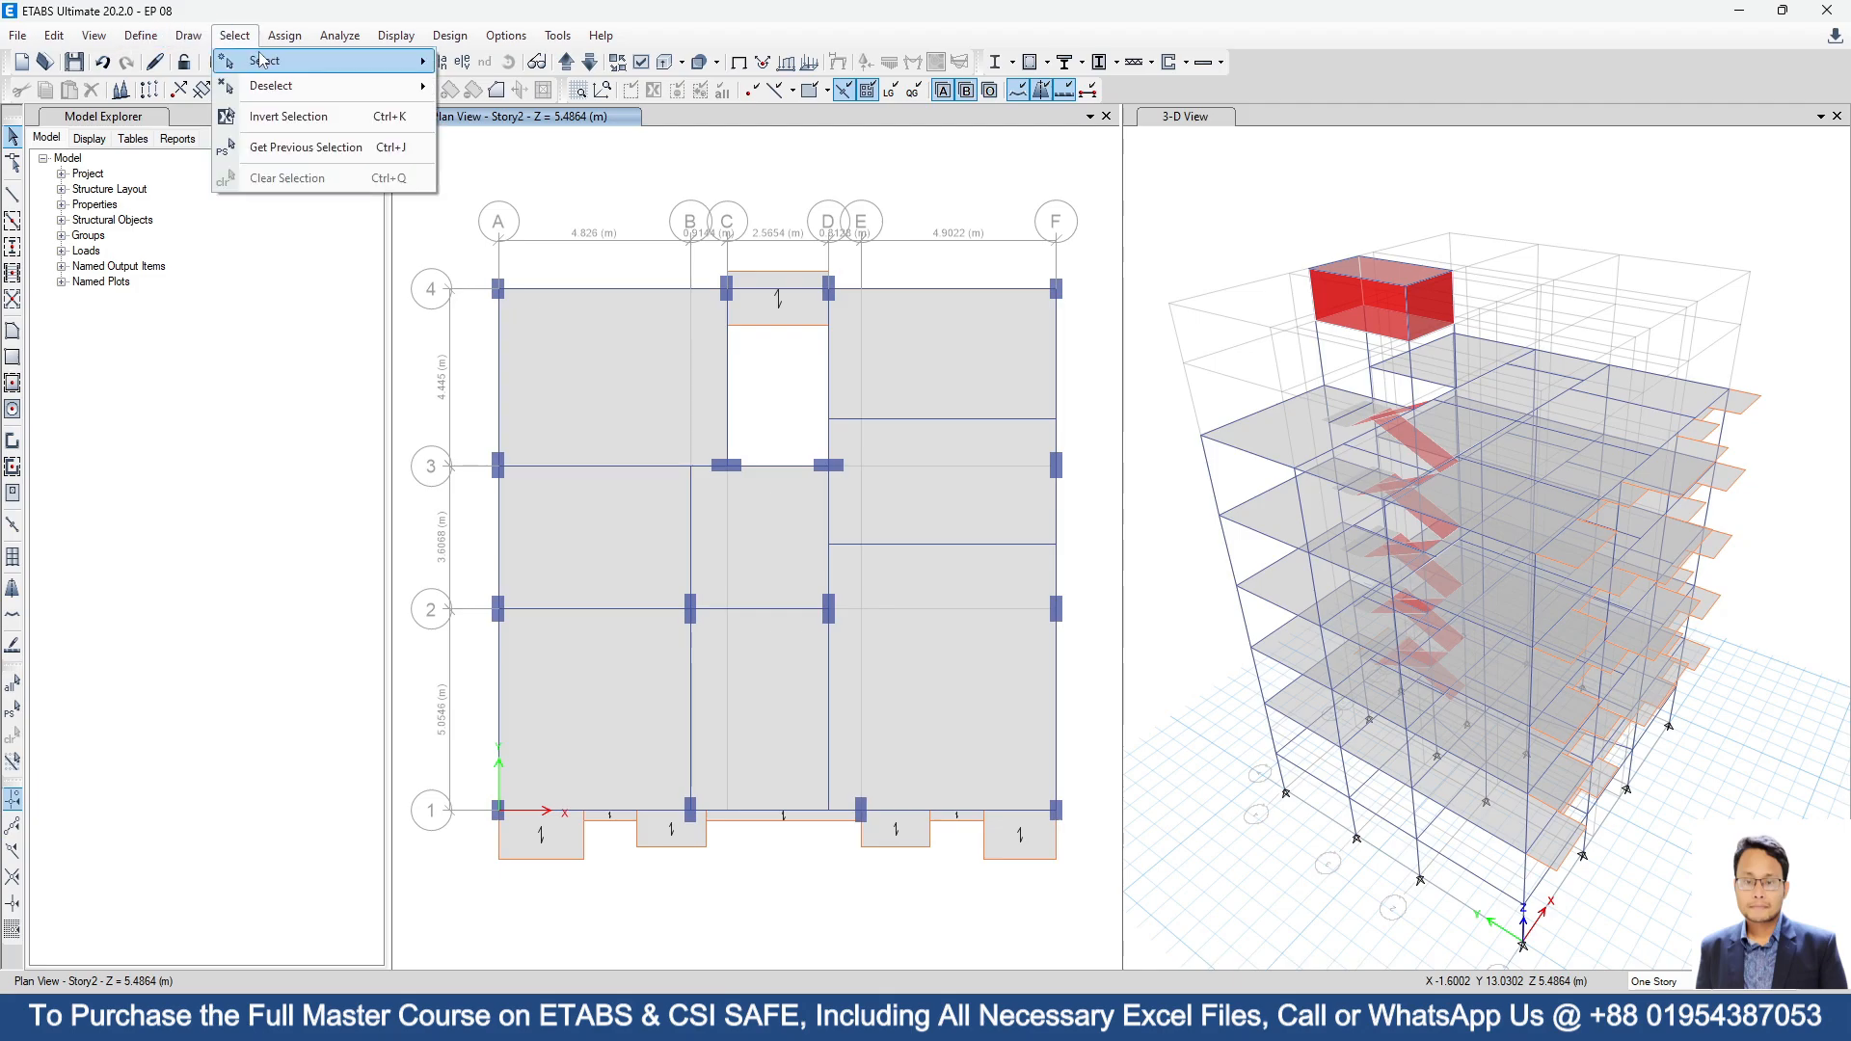
pyautogui.moveTo(260, 59)
pyautogui.click(576, 199)
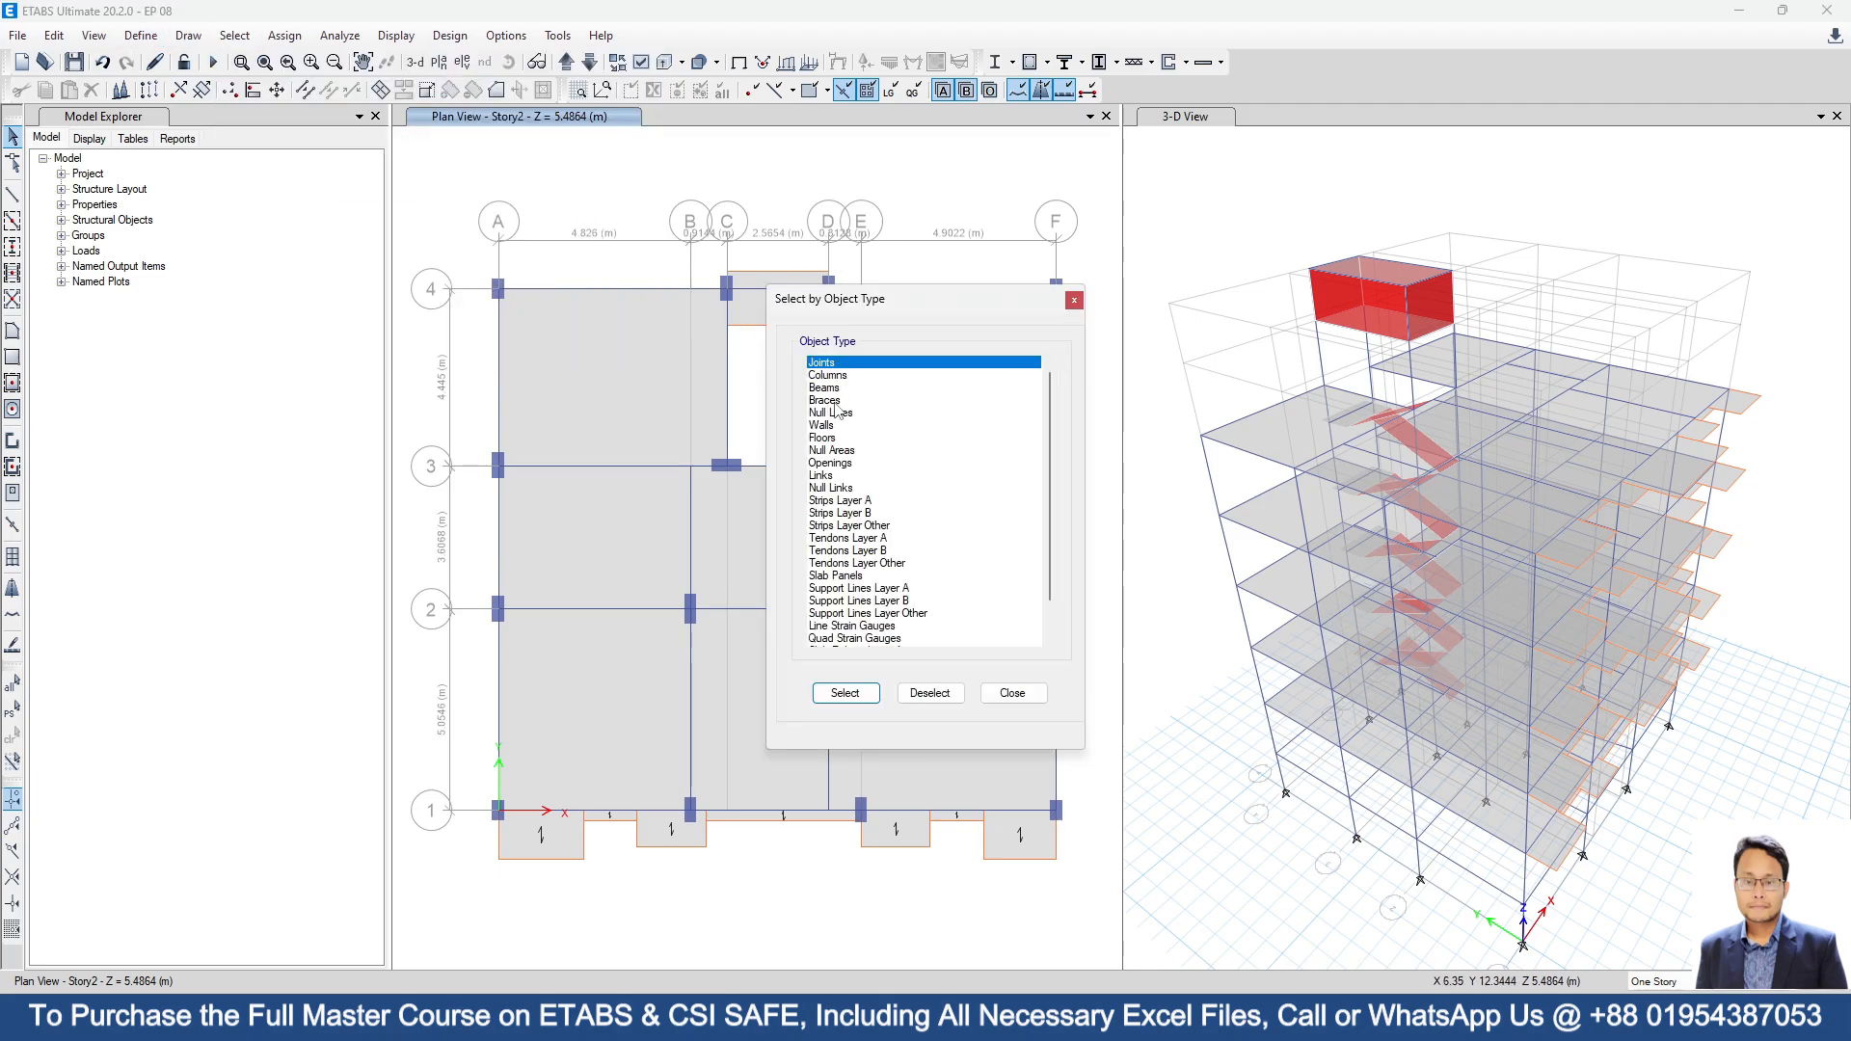
pyautogui.click(845, 693)
pyautogui.click(988, 694)
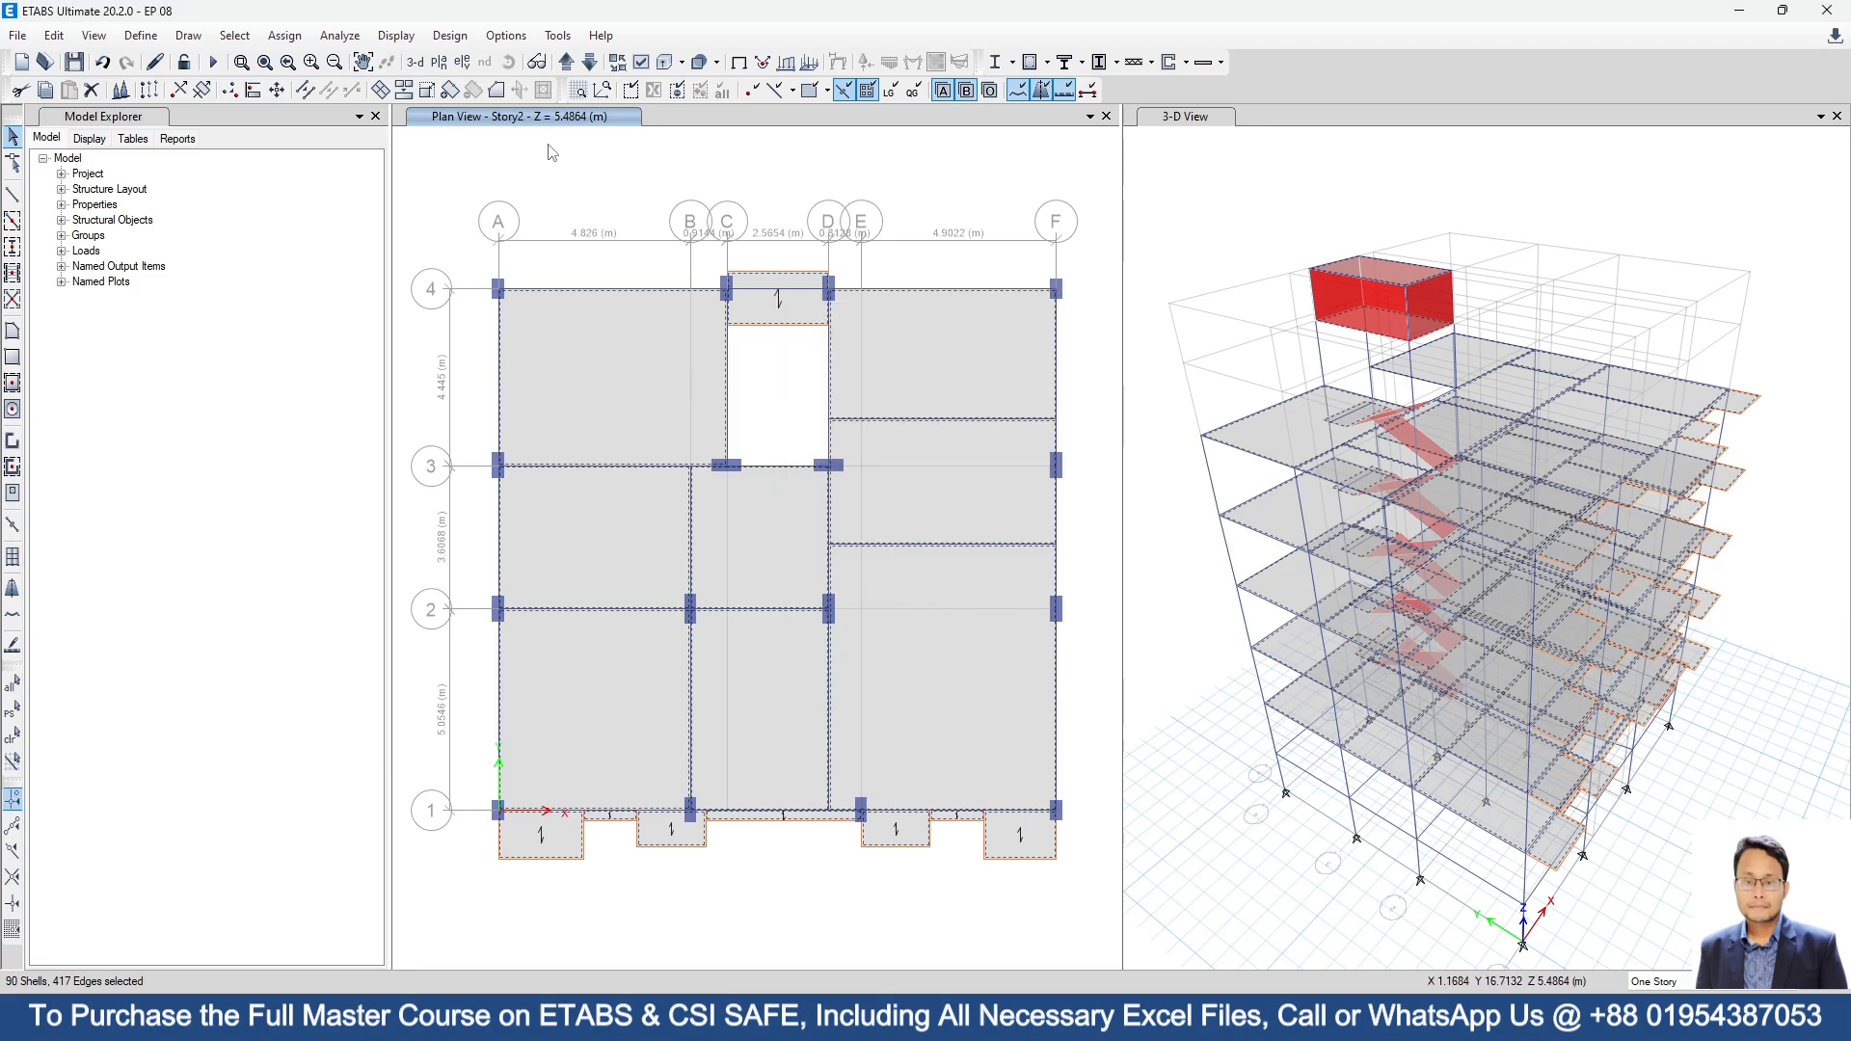
# Show the ROOF plan and remove the main slab panels between grids 1 and 4 from the floor selection.
pyautogui.click(588, 64)
pyautogui.click(588, 63)
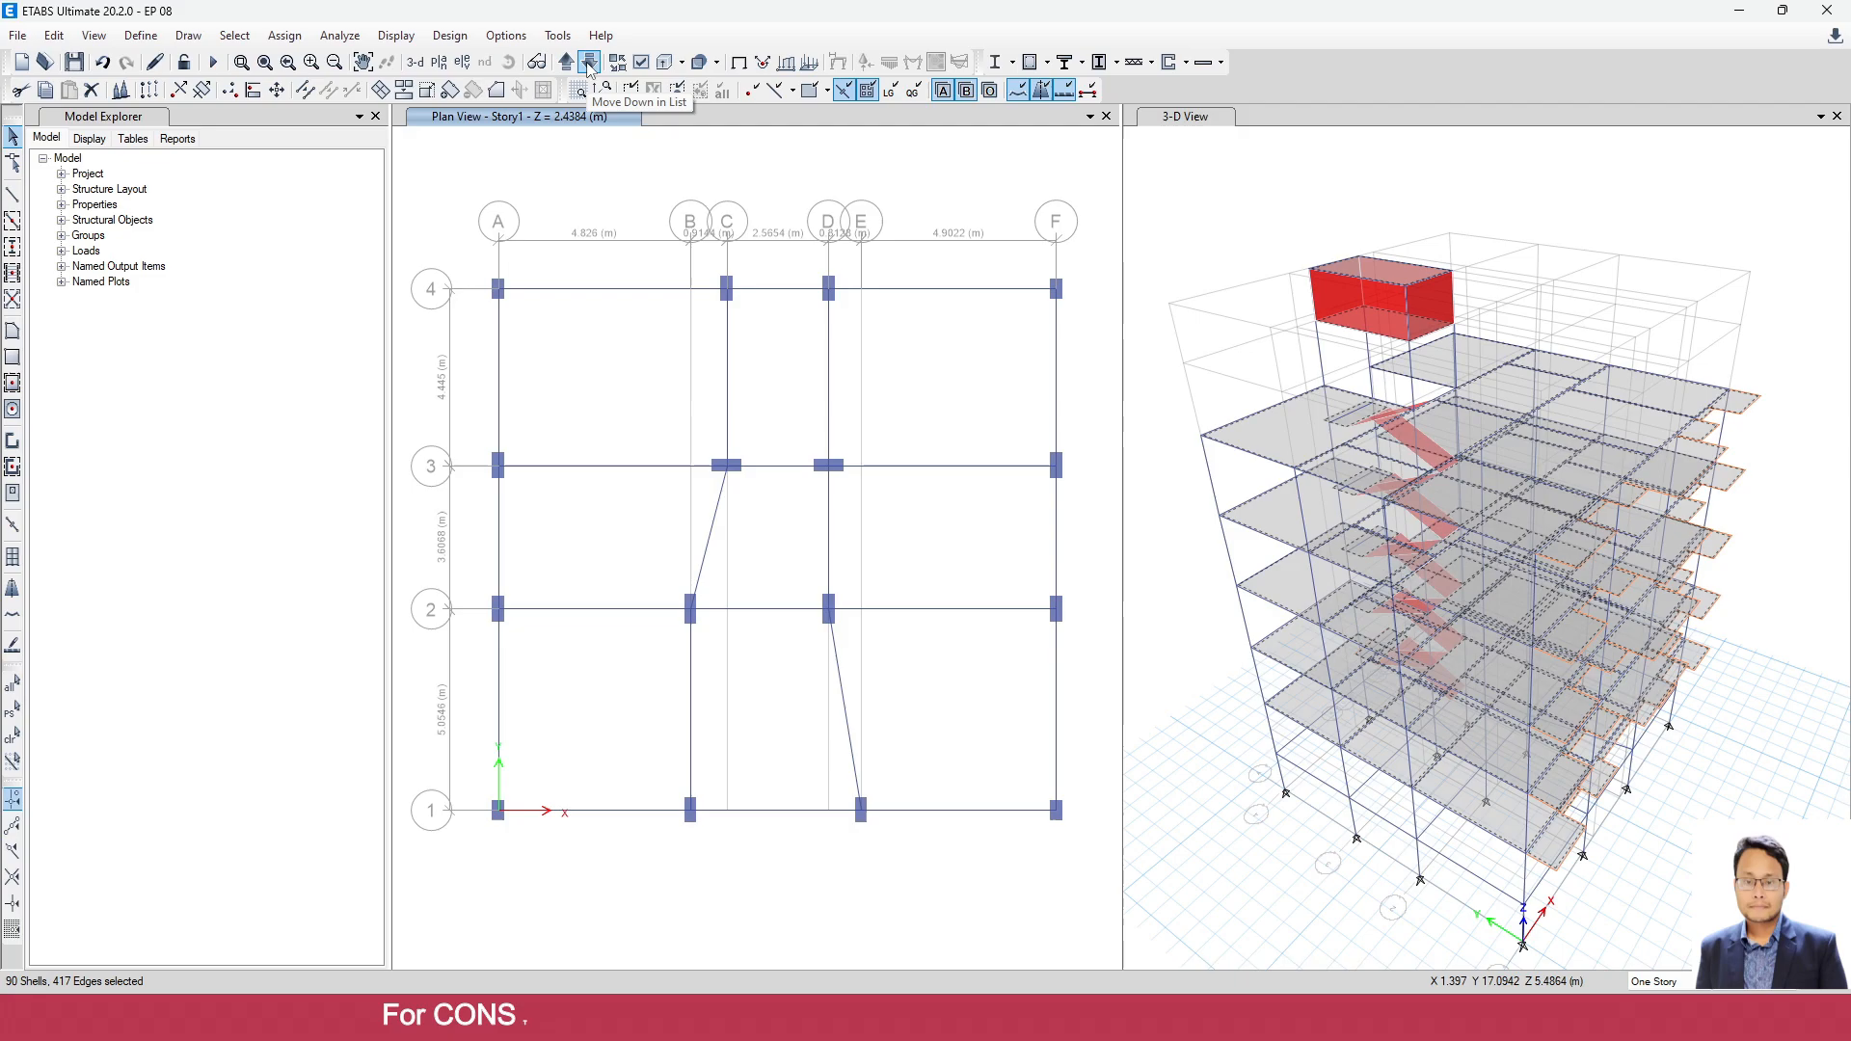
pyautogui.click(588, 63)
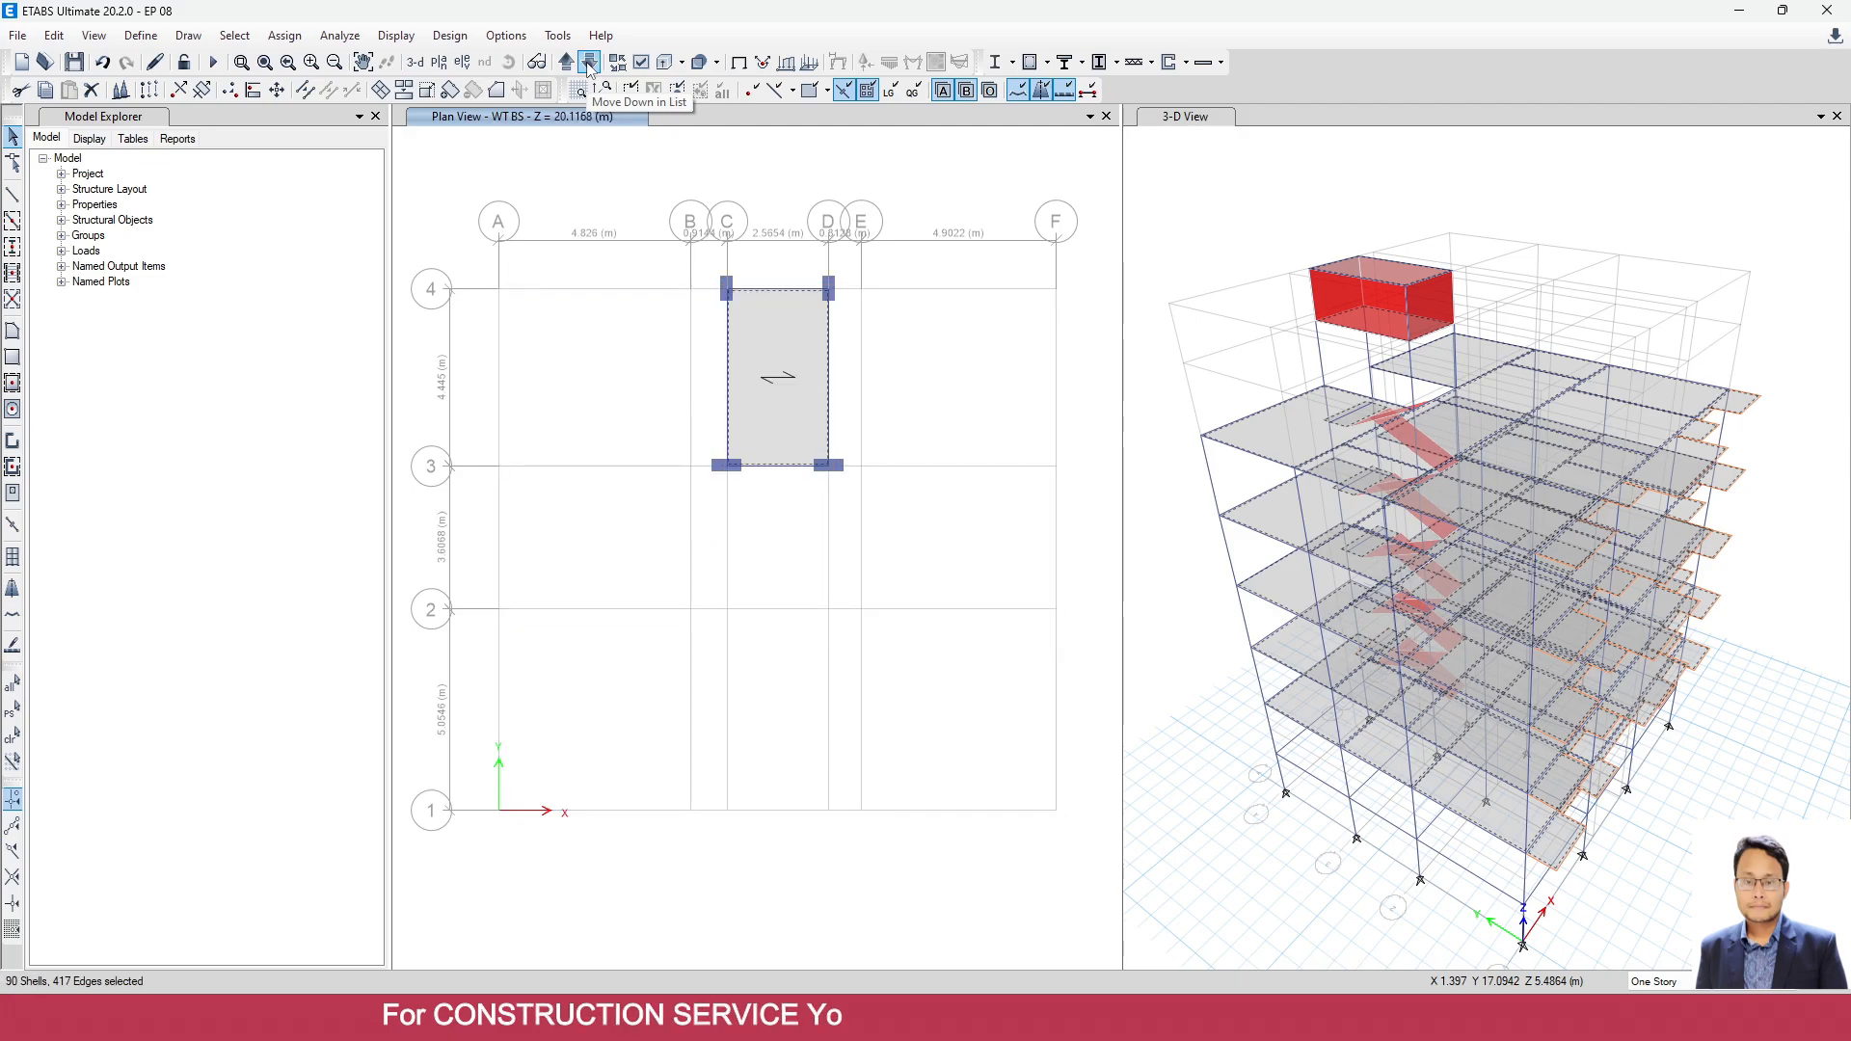
pyautogui.click(588, 63)
pyautogui.click(677, 405)
pyautogui.click(530, 502)
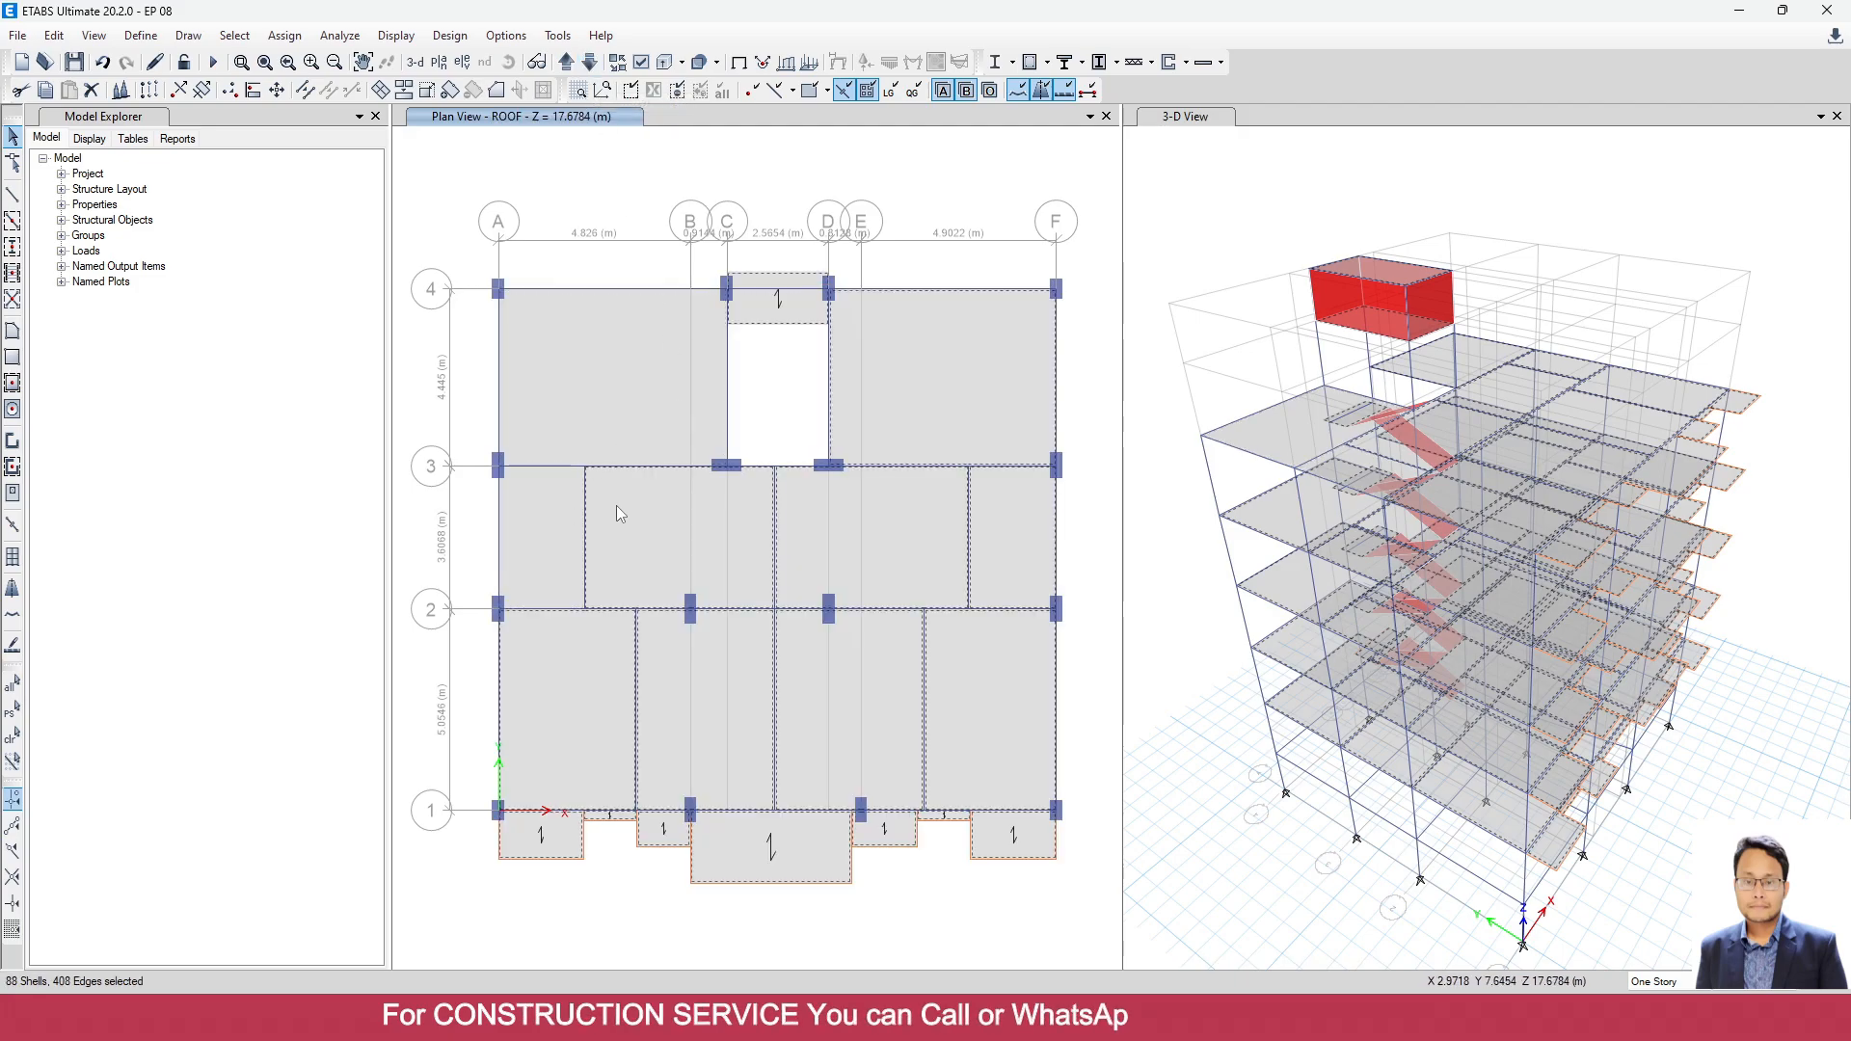
pyautogui.click(616, 505)
pyautogui.click(686, 685)
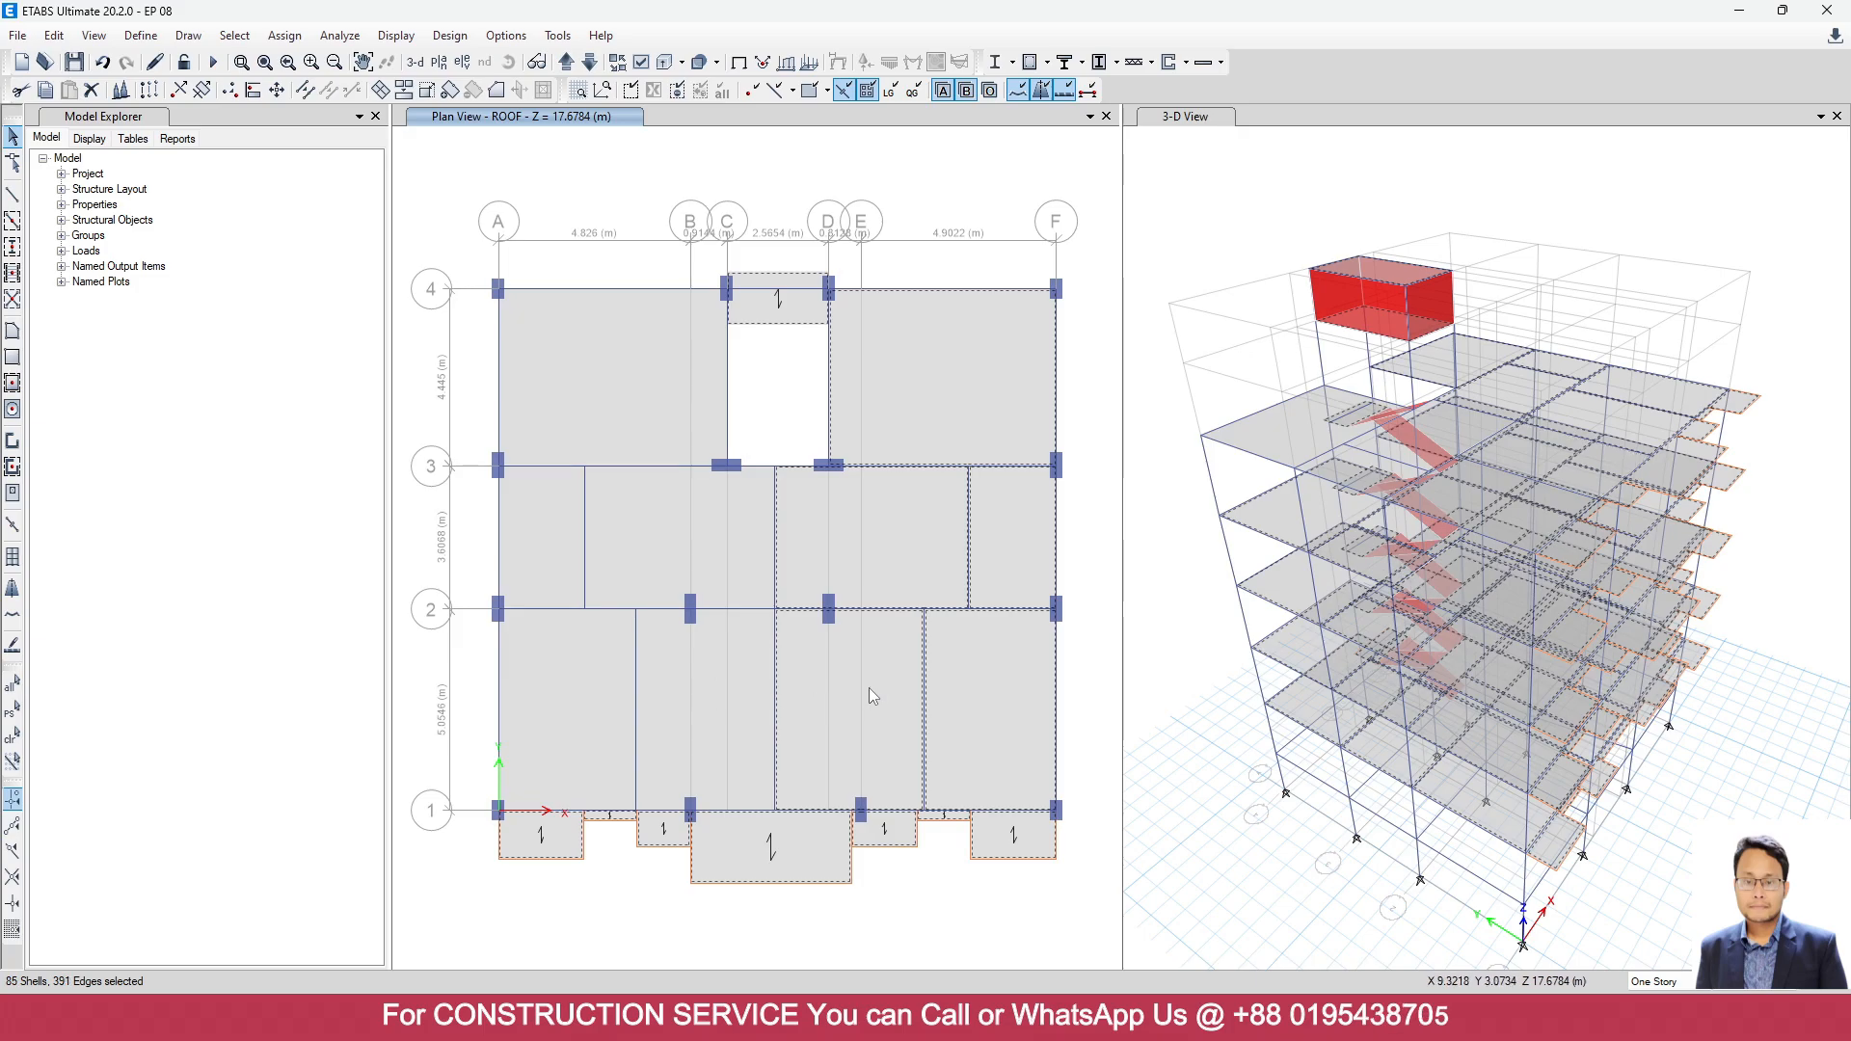
pyautogui.click(869, 687)
pyautogui.click(856, 536)
pyautogui.click(986, 541)
pyautogui.click(976, 384)
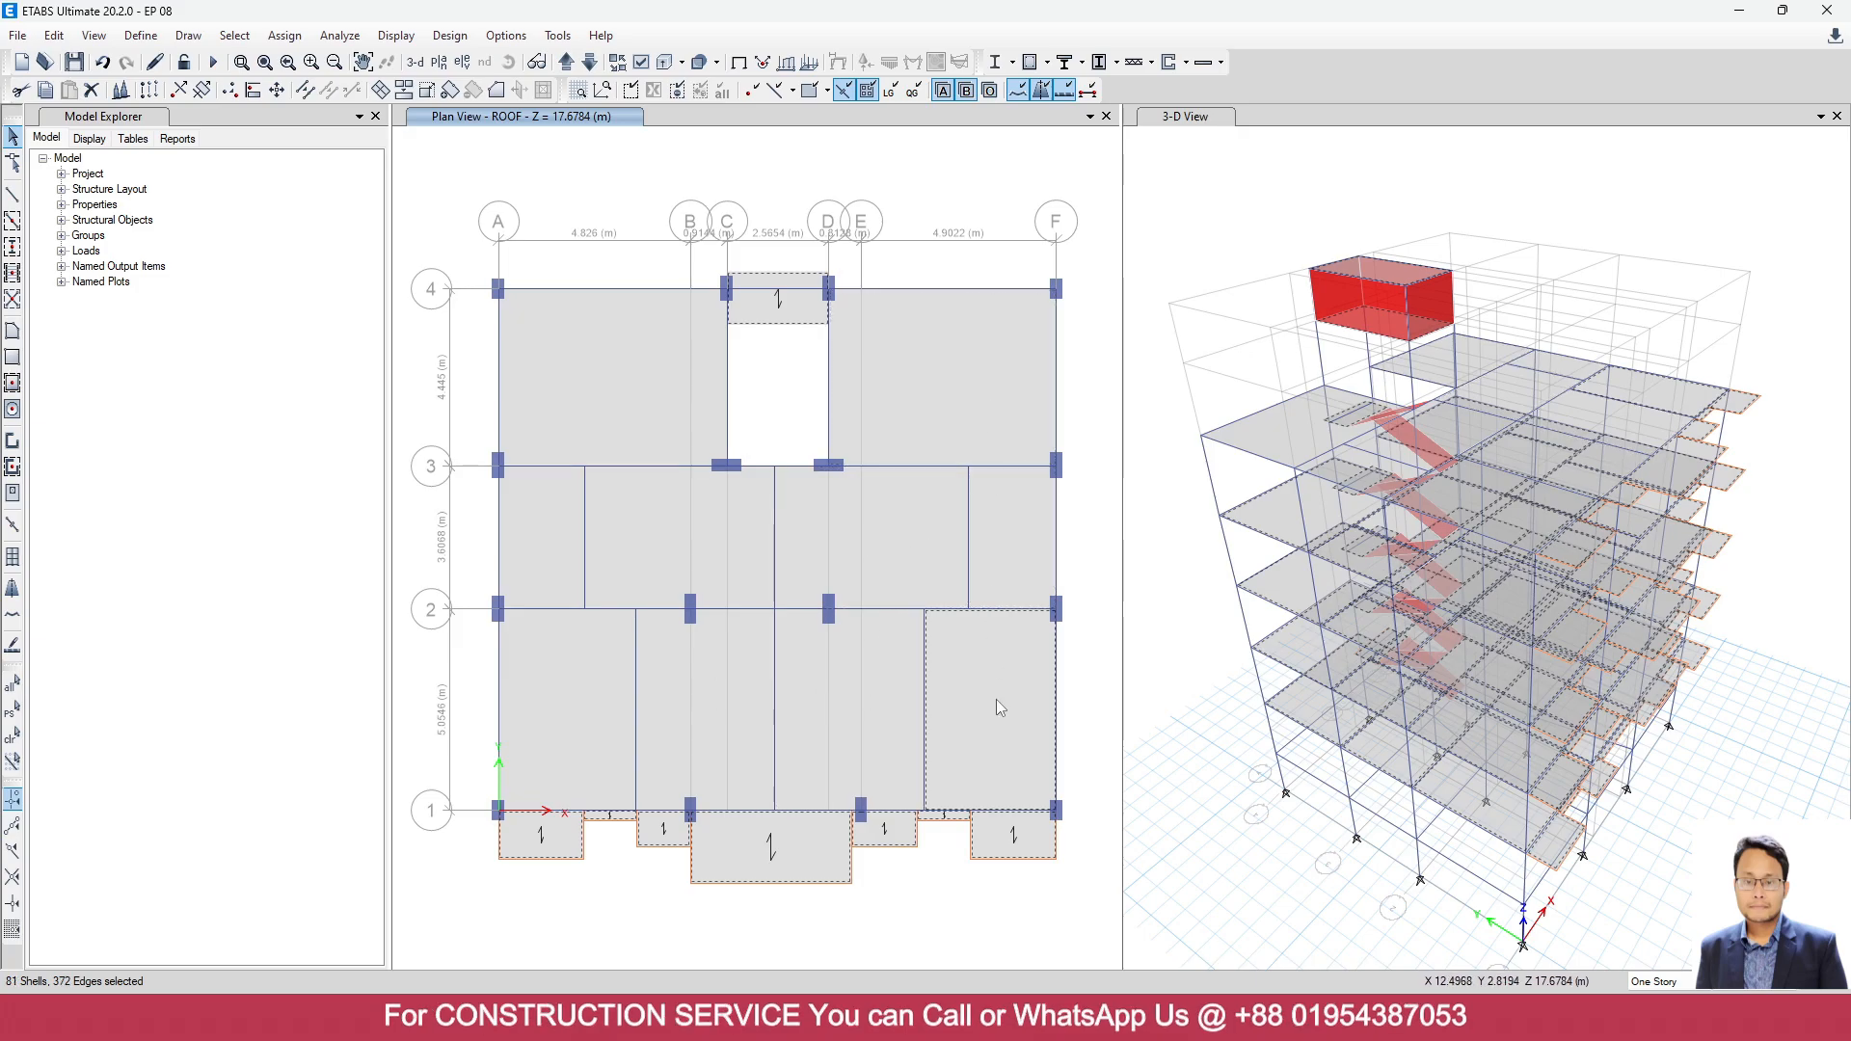
# Remove the roof's cantilever slabs projecting beyond grid line 1 from the selection.
pyautogui.scroll(3, 982, 850)
pyautogui.click(901, 755)
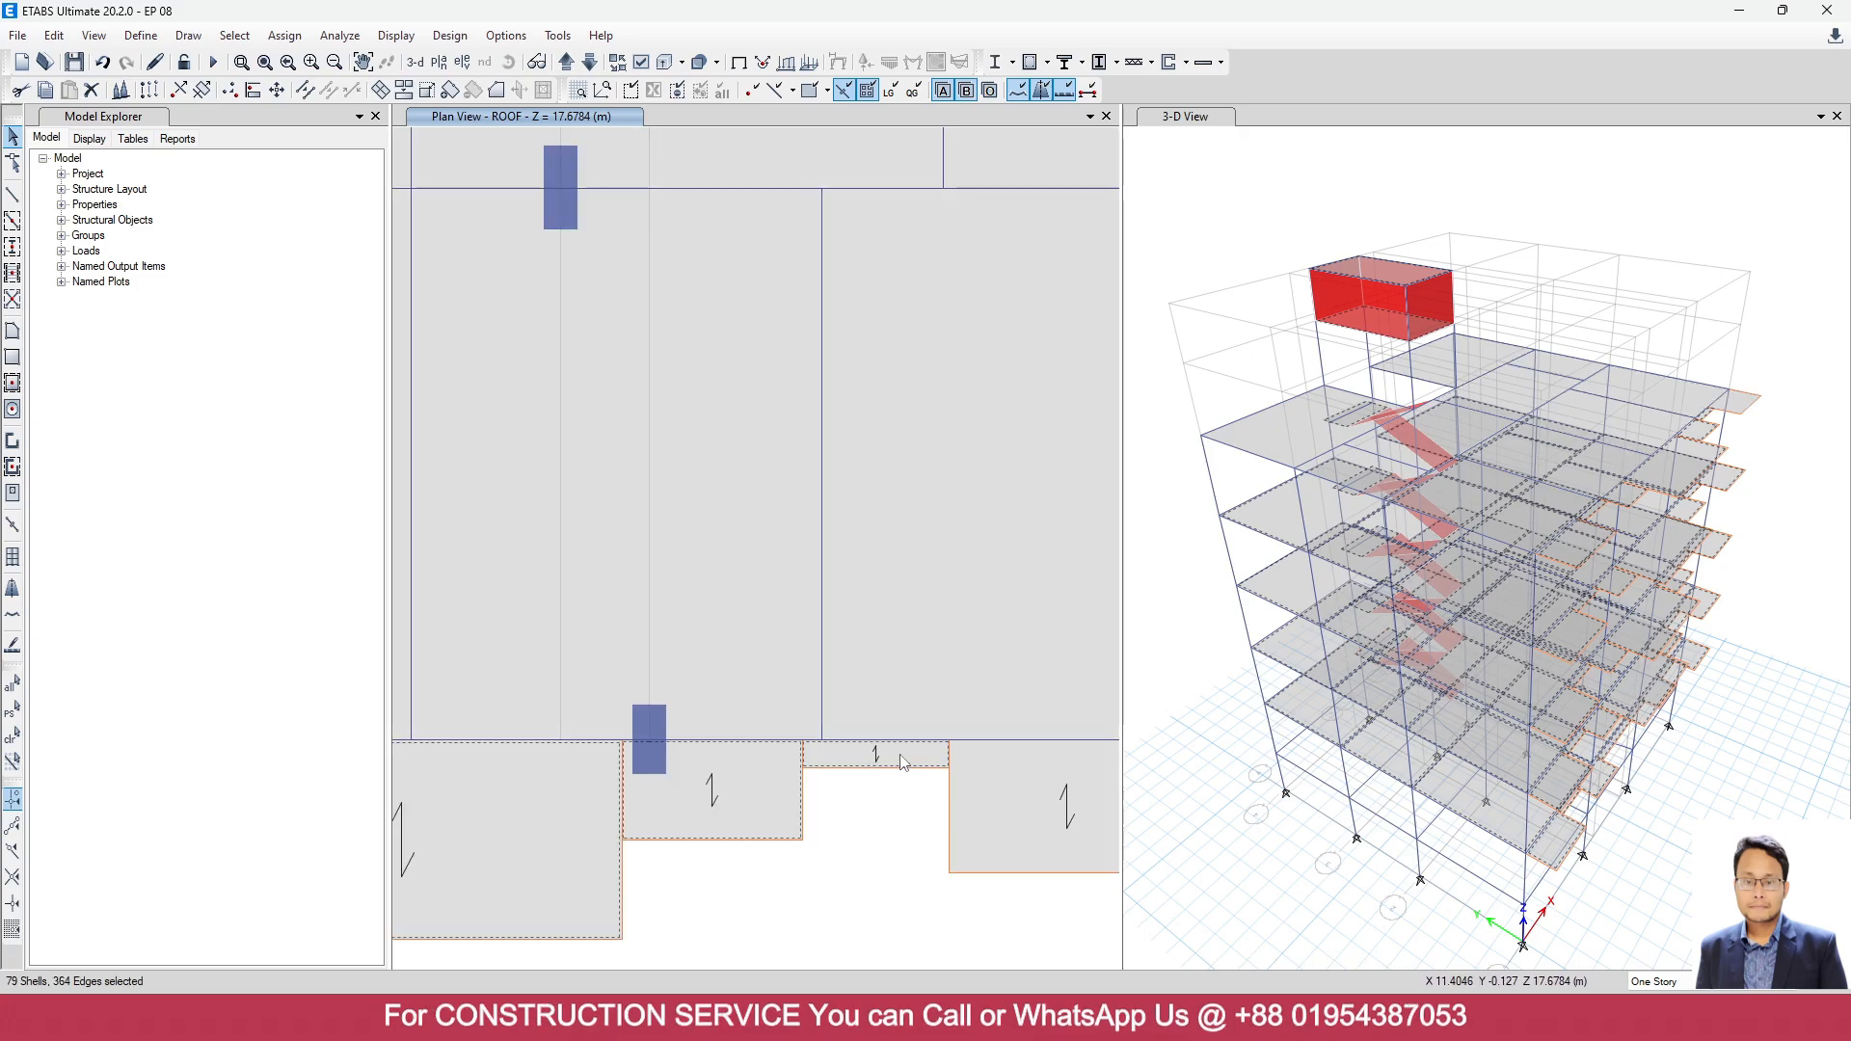
pyautogui.click(867, 763)
pyautogui.scroll(-3, 867, 762)
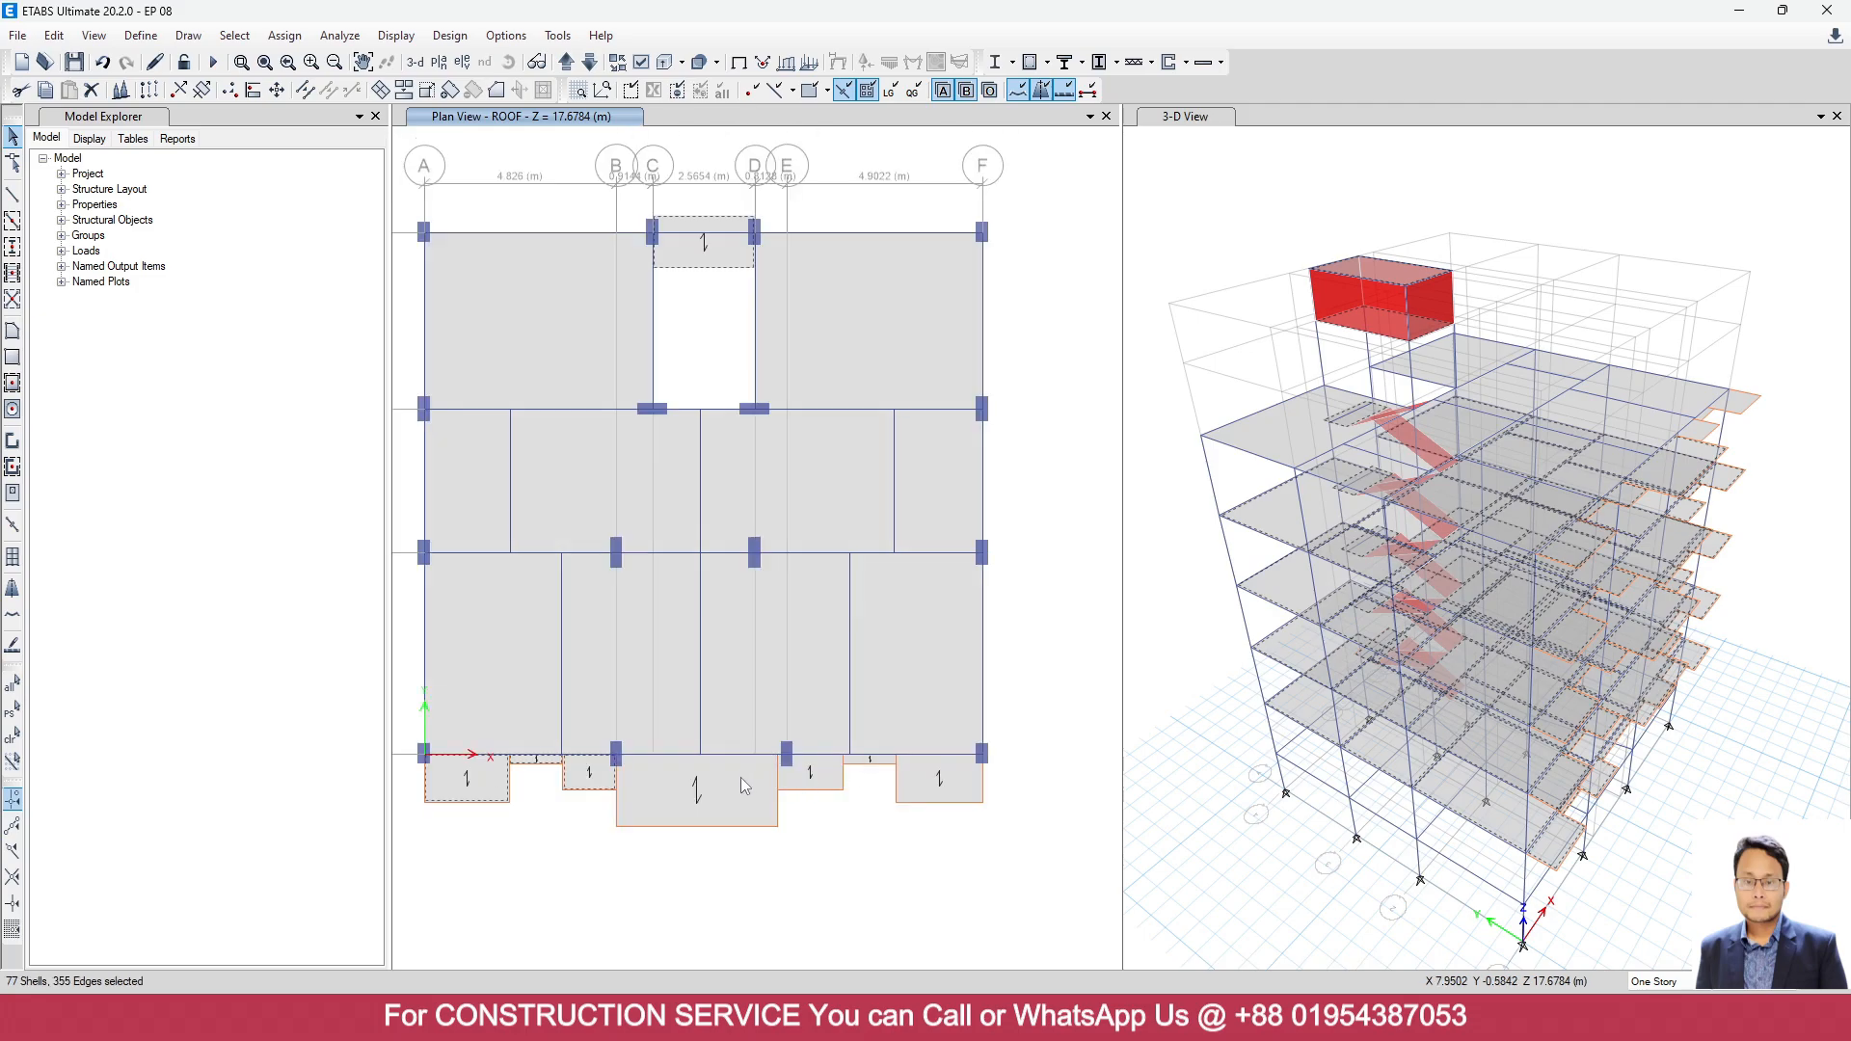
pyautogui.scroll(3, 545, 762)
pyautogui.click(541, 764)
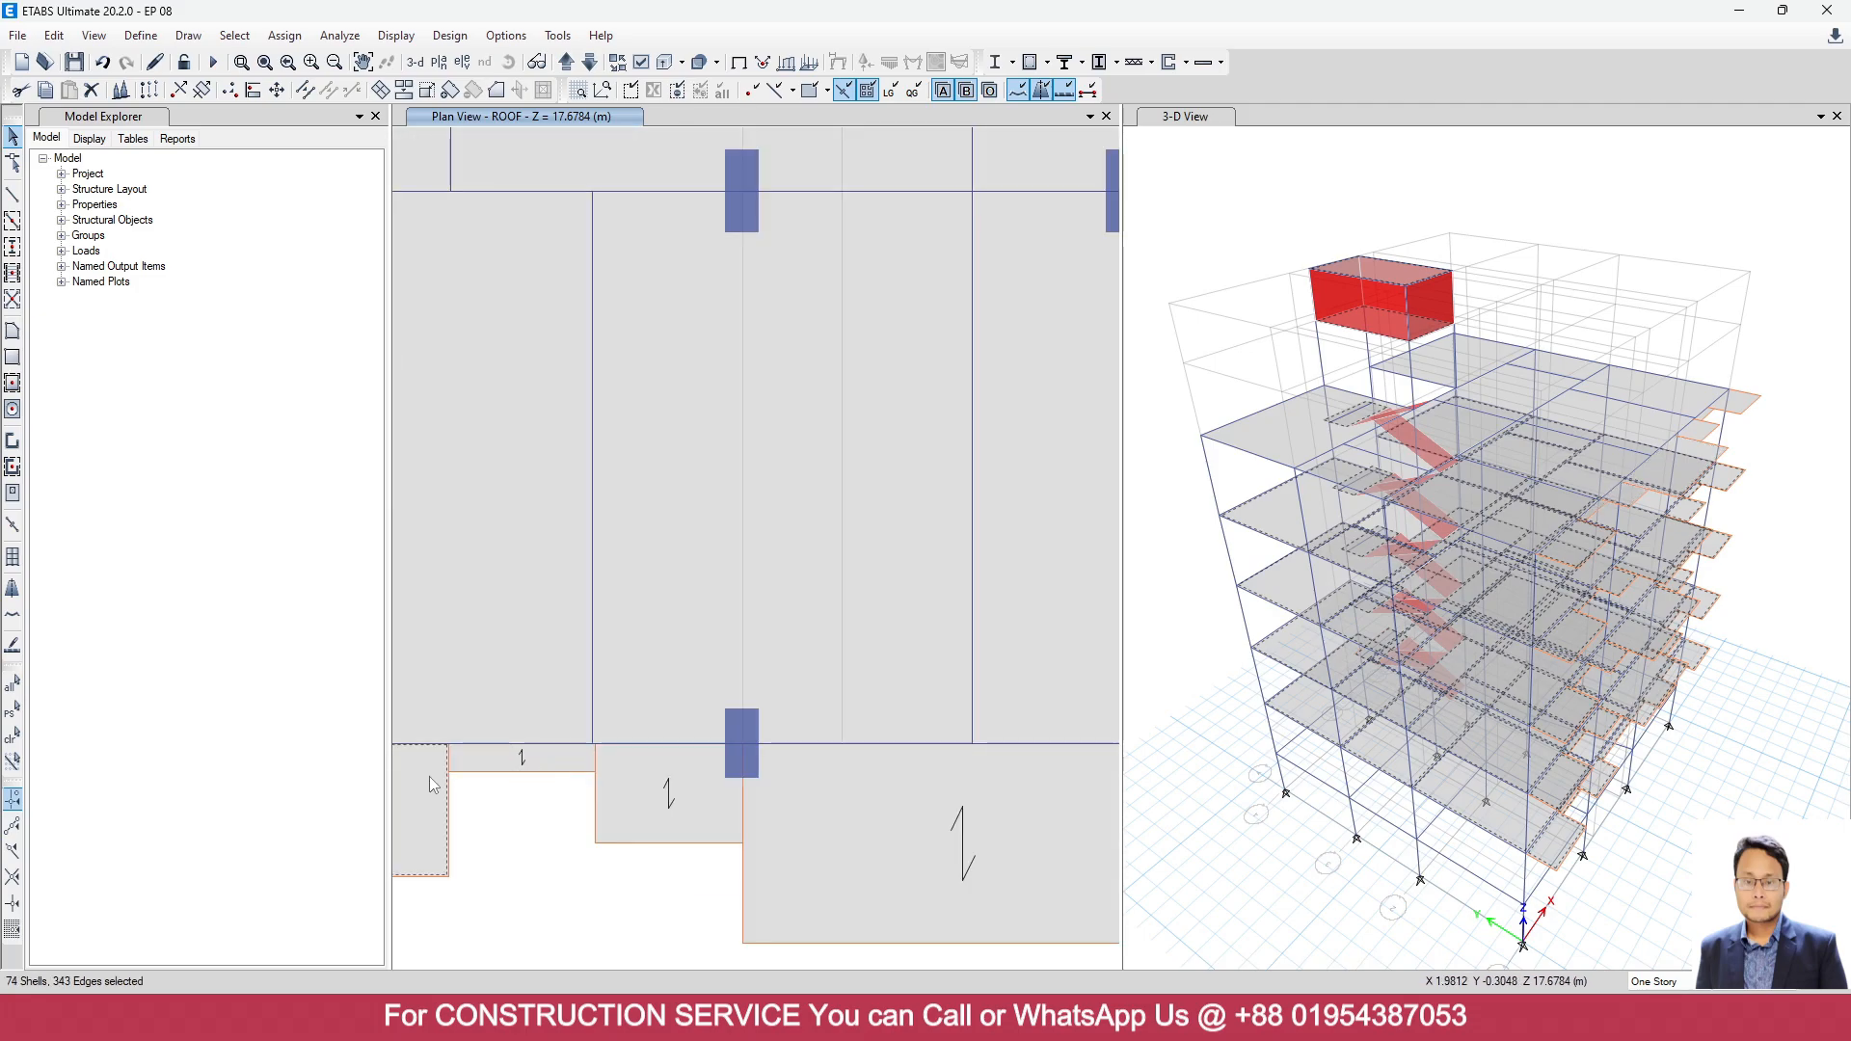
pyautogui.scroll(-3, 598, 771)
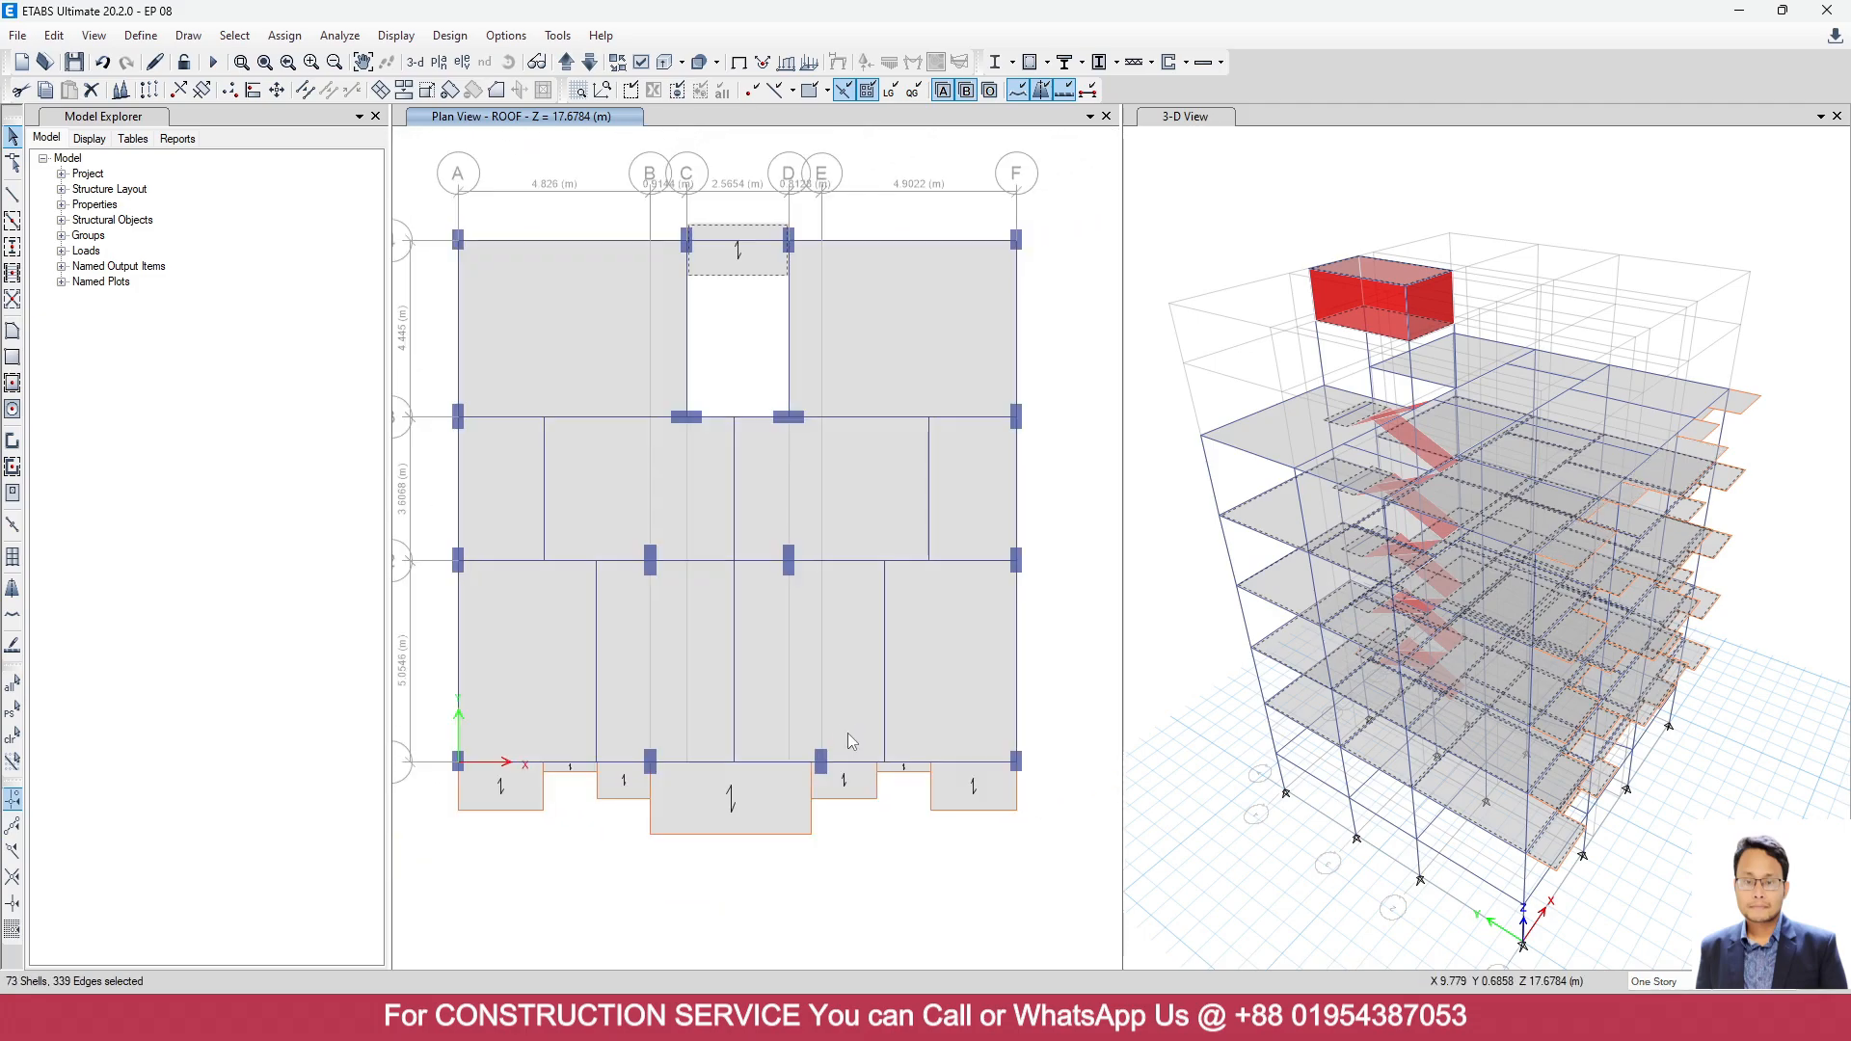
pyautogui.moveTo(833, 373); pyautogui.dragTo(851, 411, button='middle')
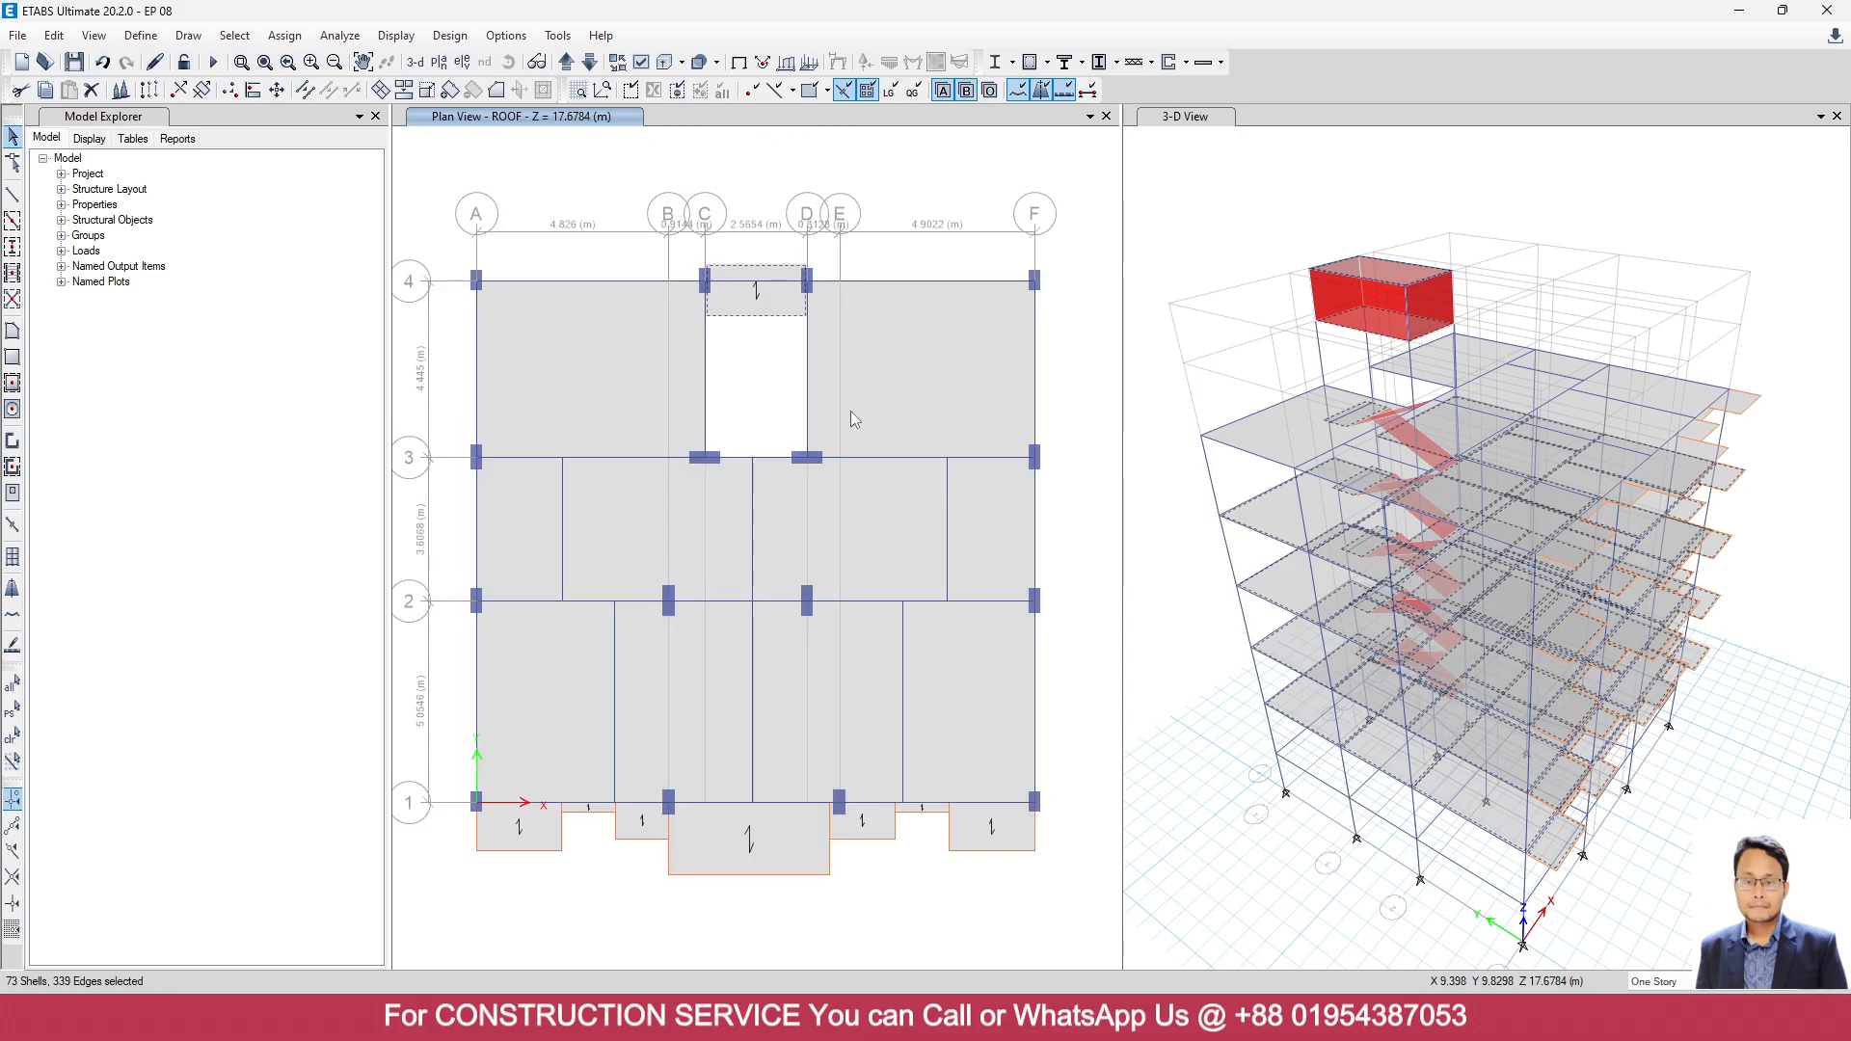
# Remove the water tank's bottom slab on WT BS and top slab on WT TS from the selection.
pyautogui.click(566, 61)
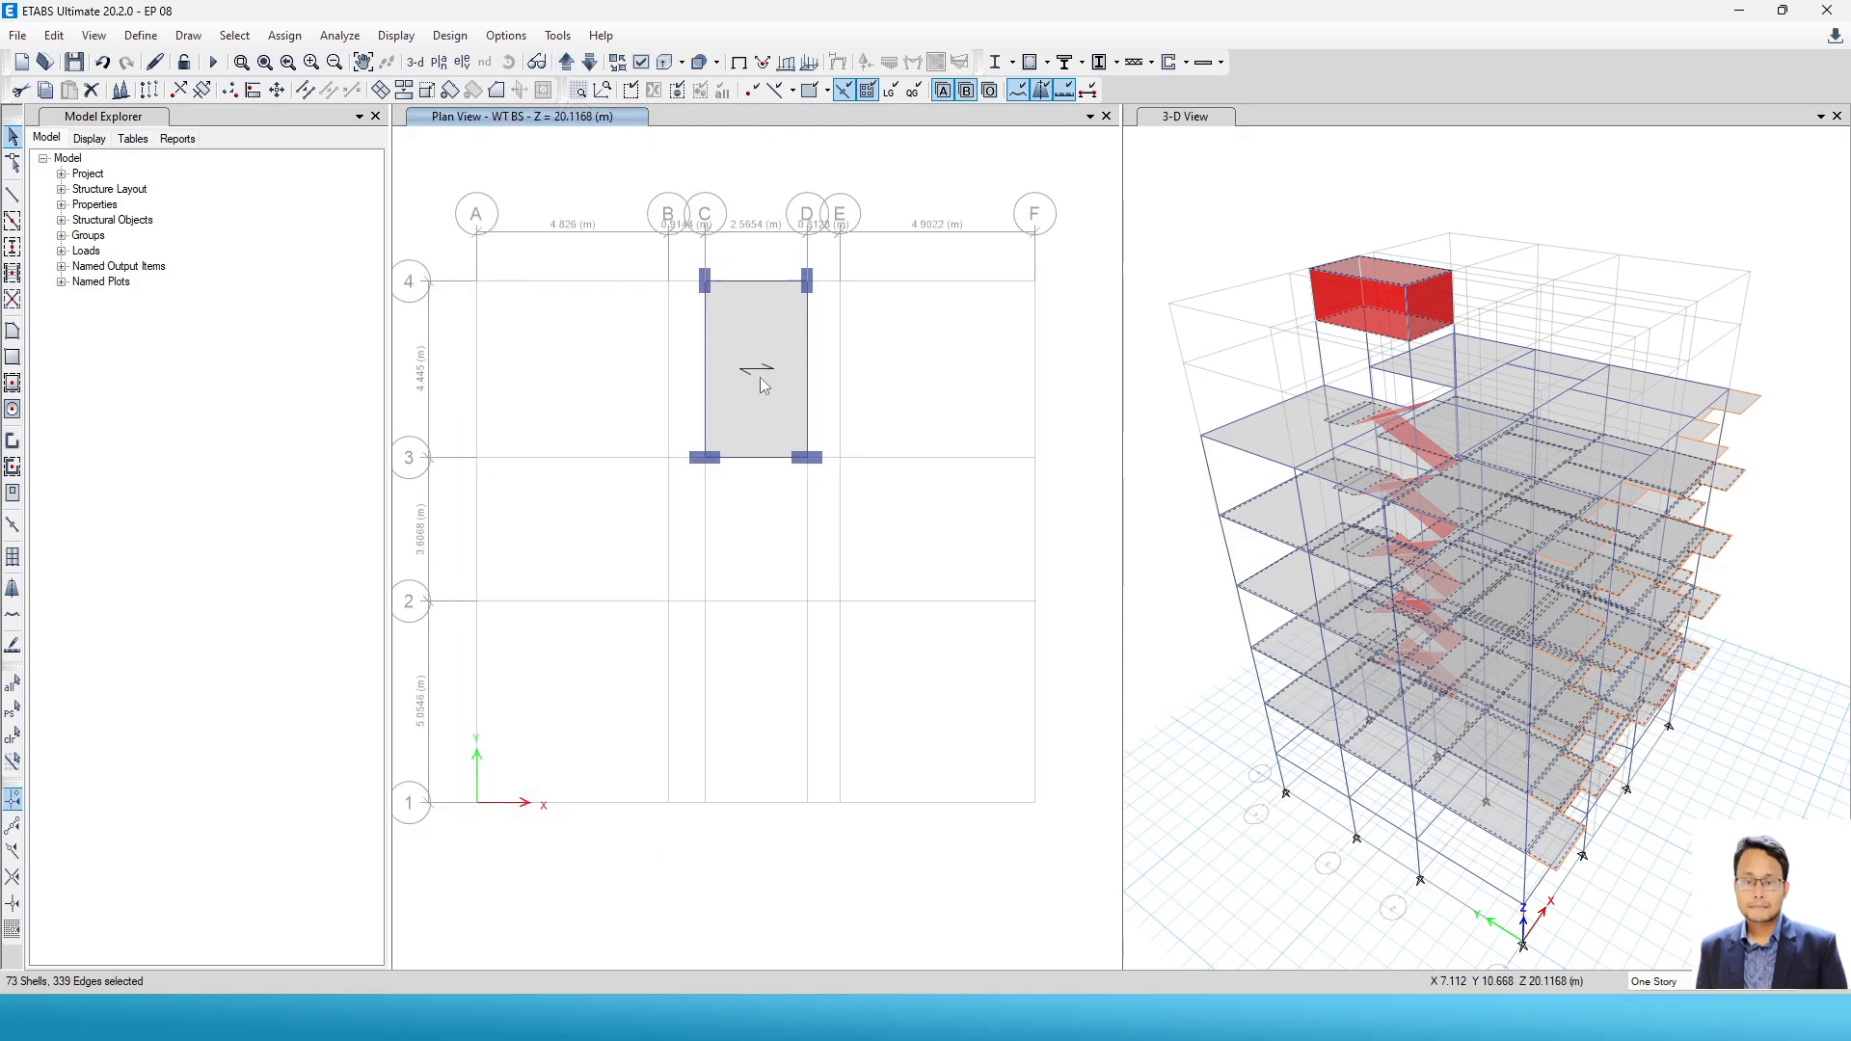
pyautogui.click(733, 295)
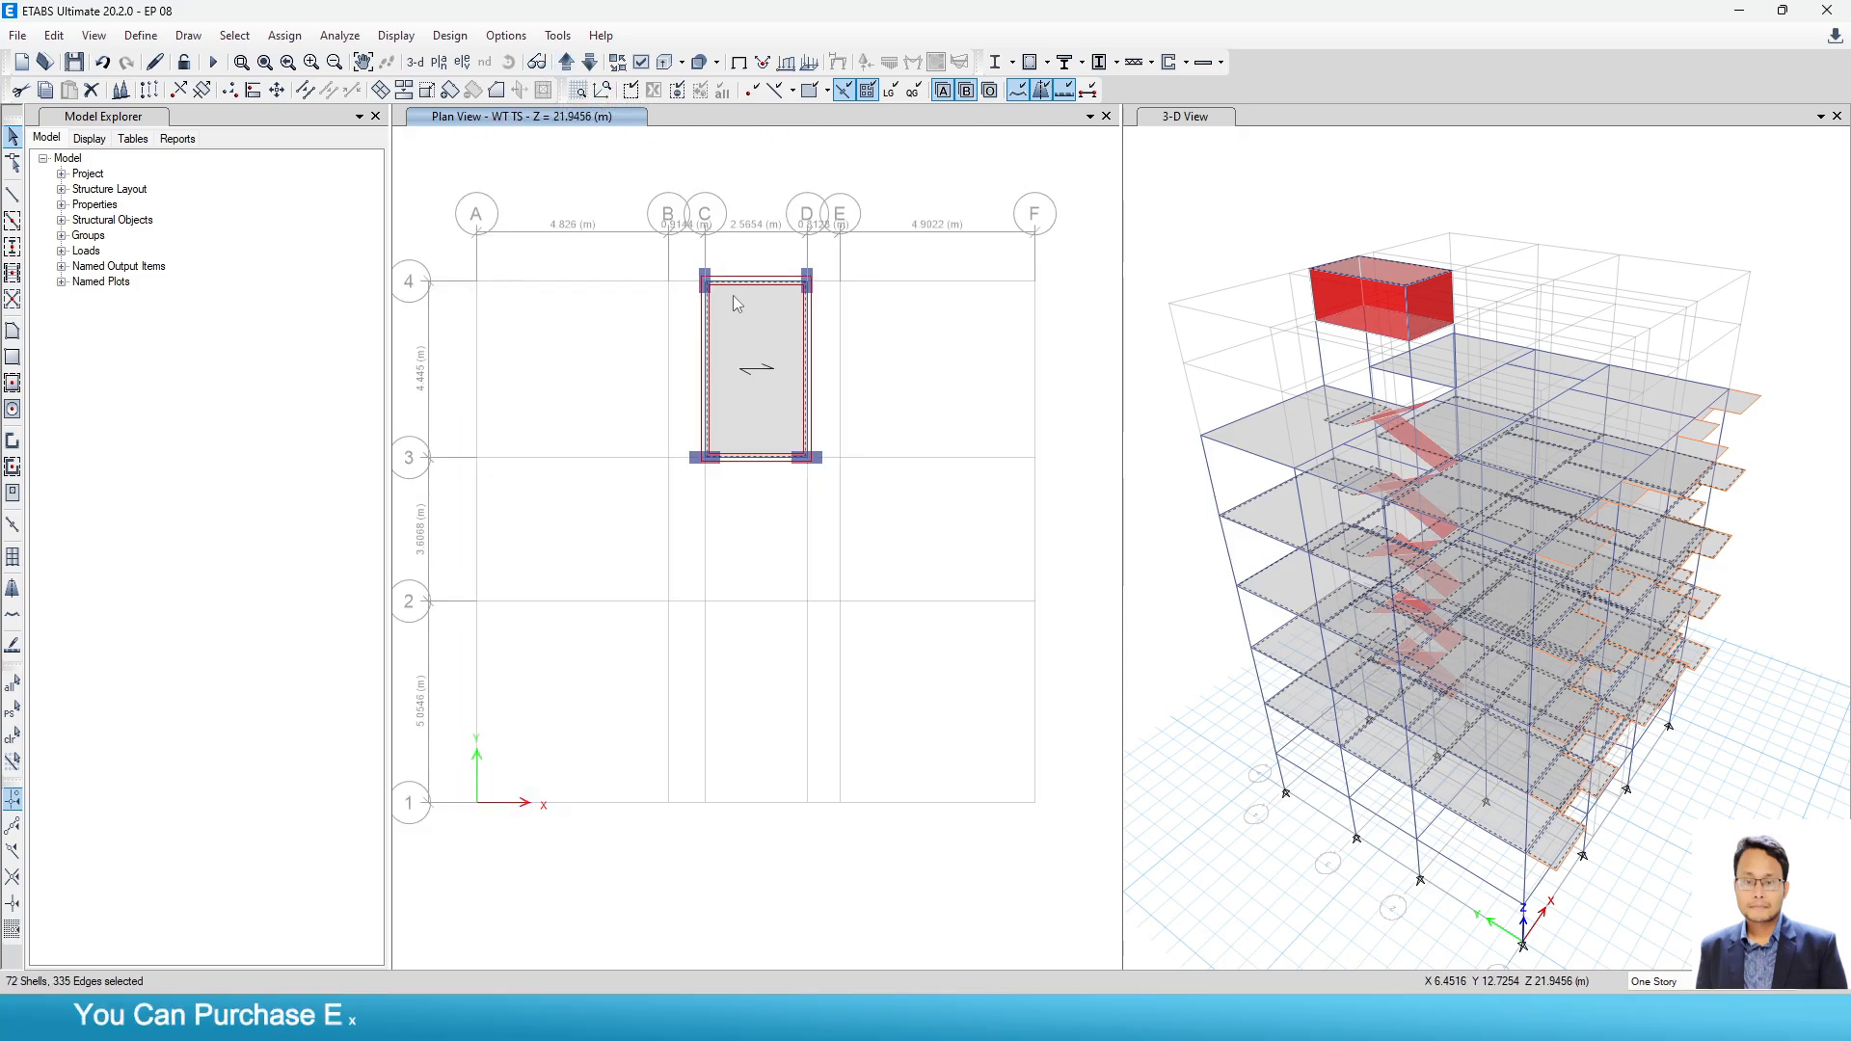
pyautogui.click(589, 62)
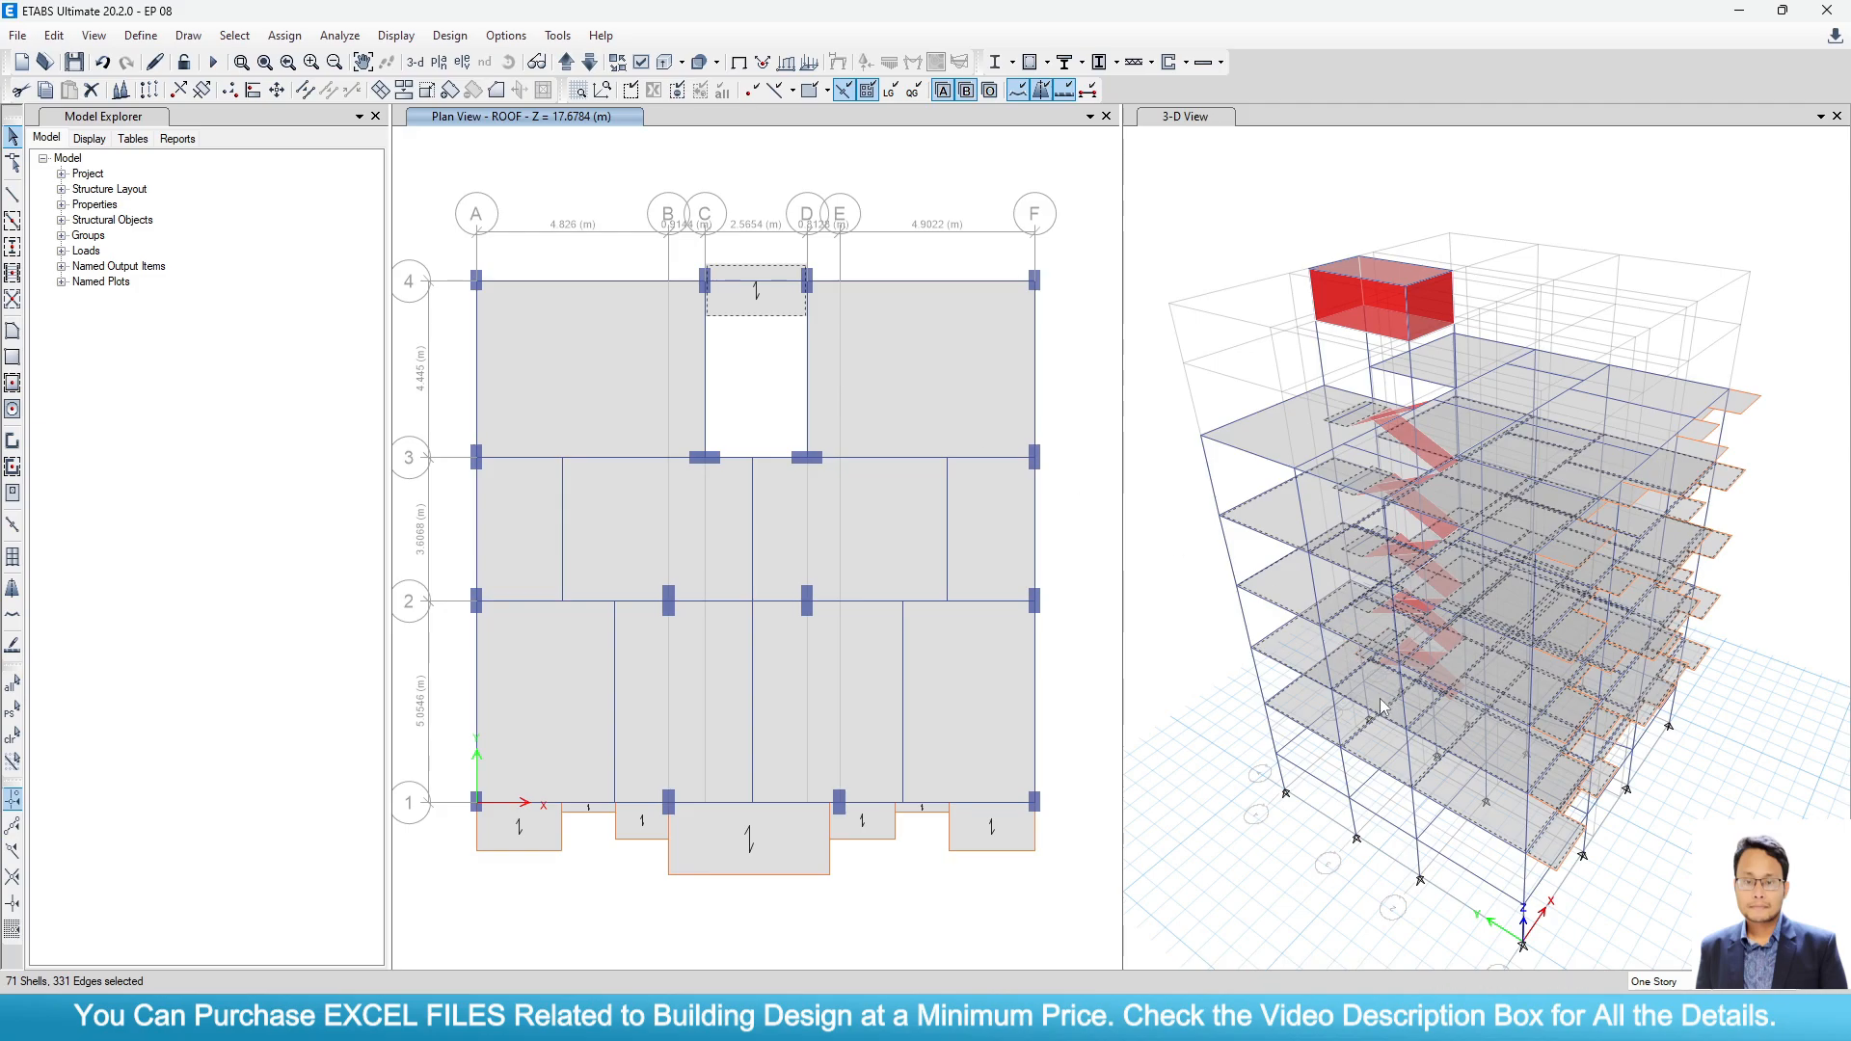
# Remove the stair landing slabs between grids C and D from the selection on ROOF, Story5, Story4 and Story3.
pyautogui.scroll(5, 736, 295)
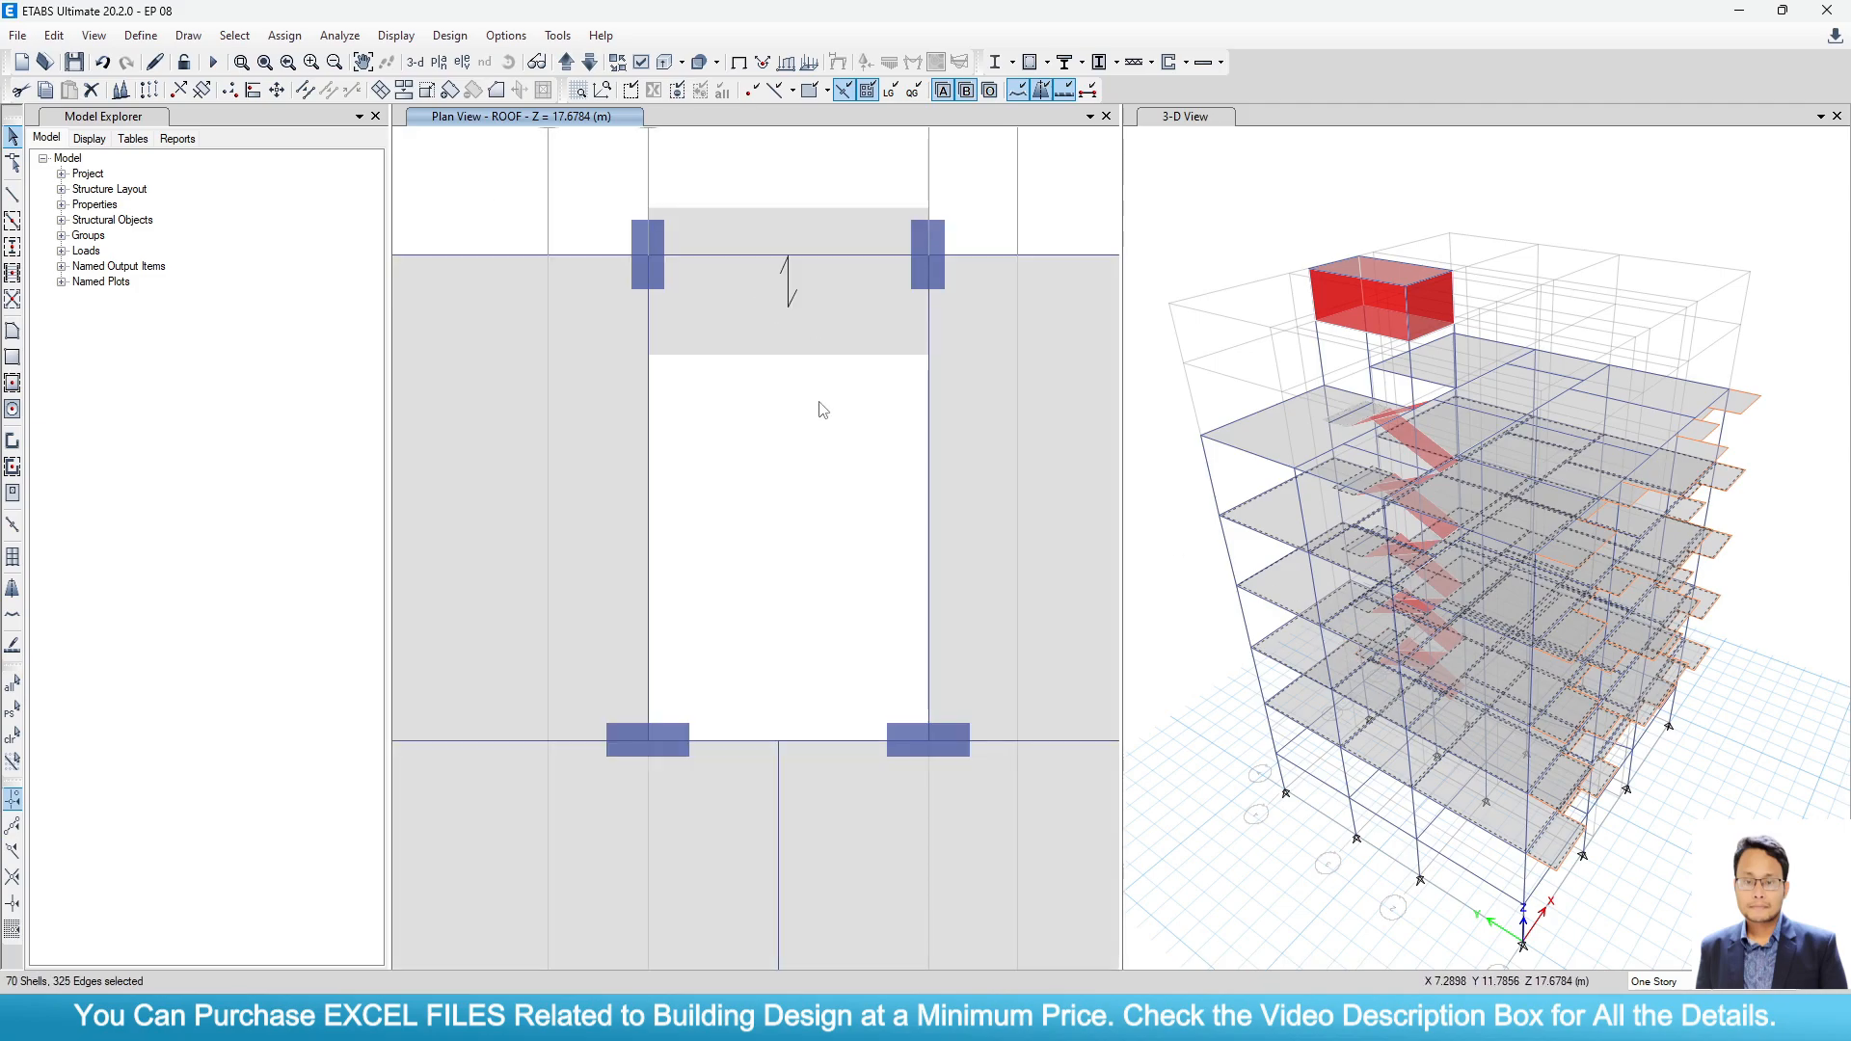
pyautogui.scroll(-5, 822, 410)
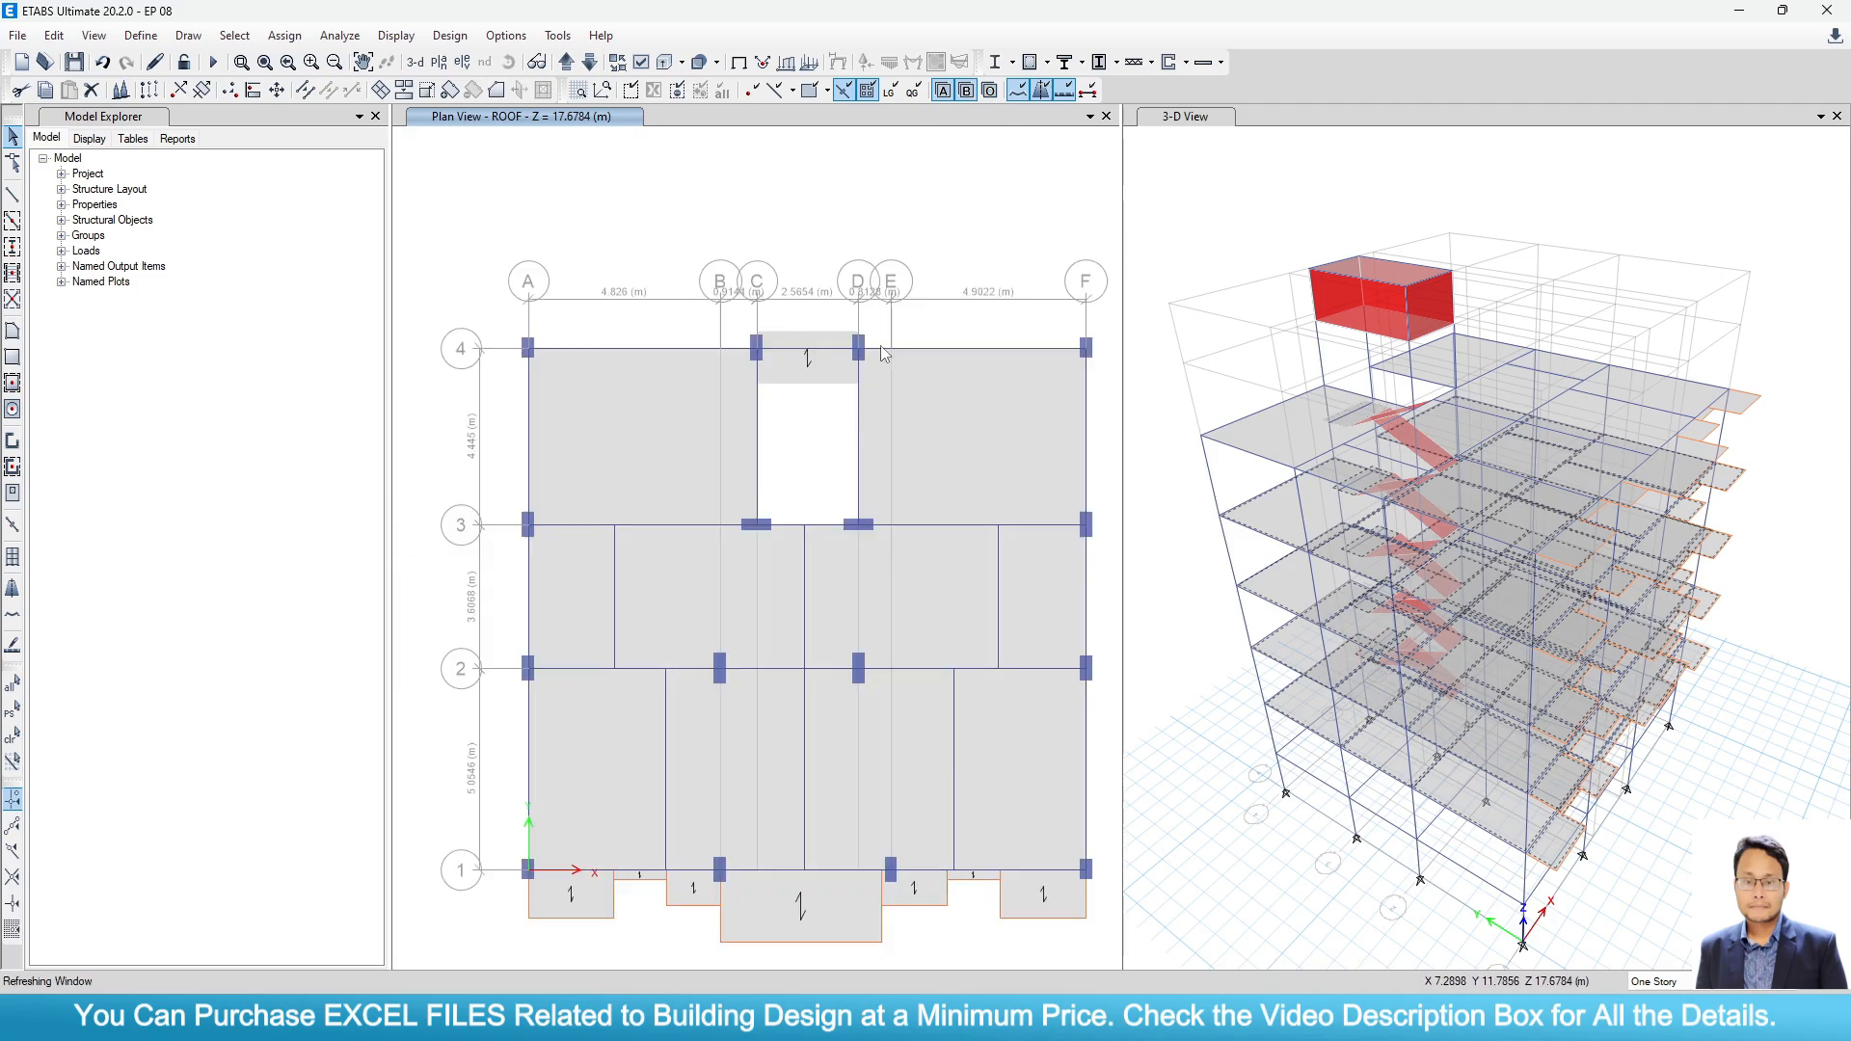
pyautogui.click(589, 61)
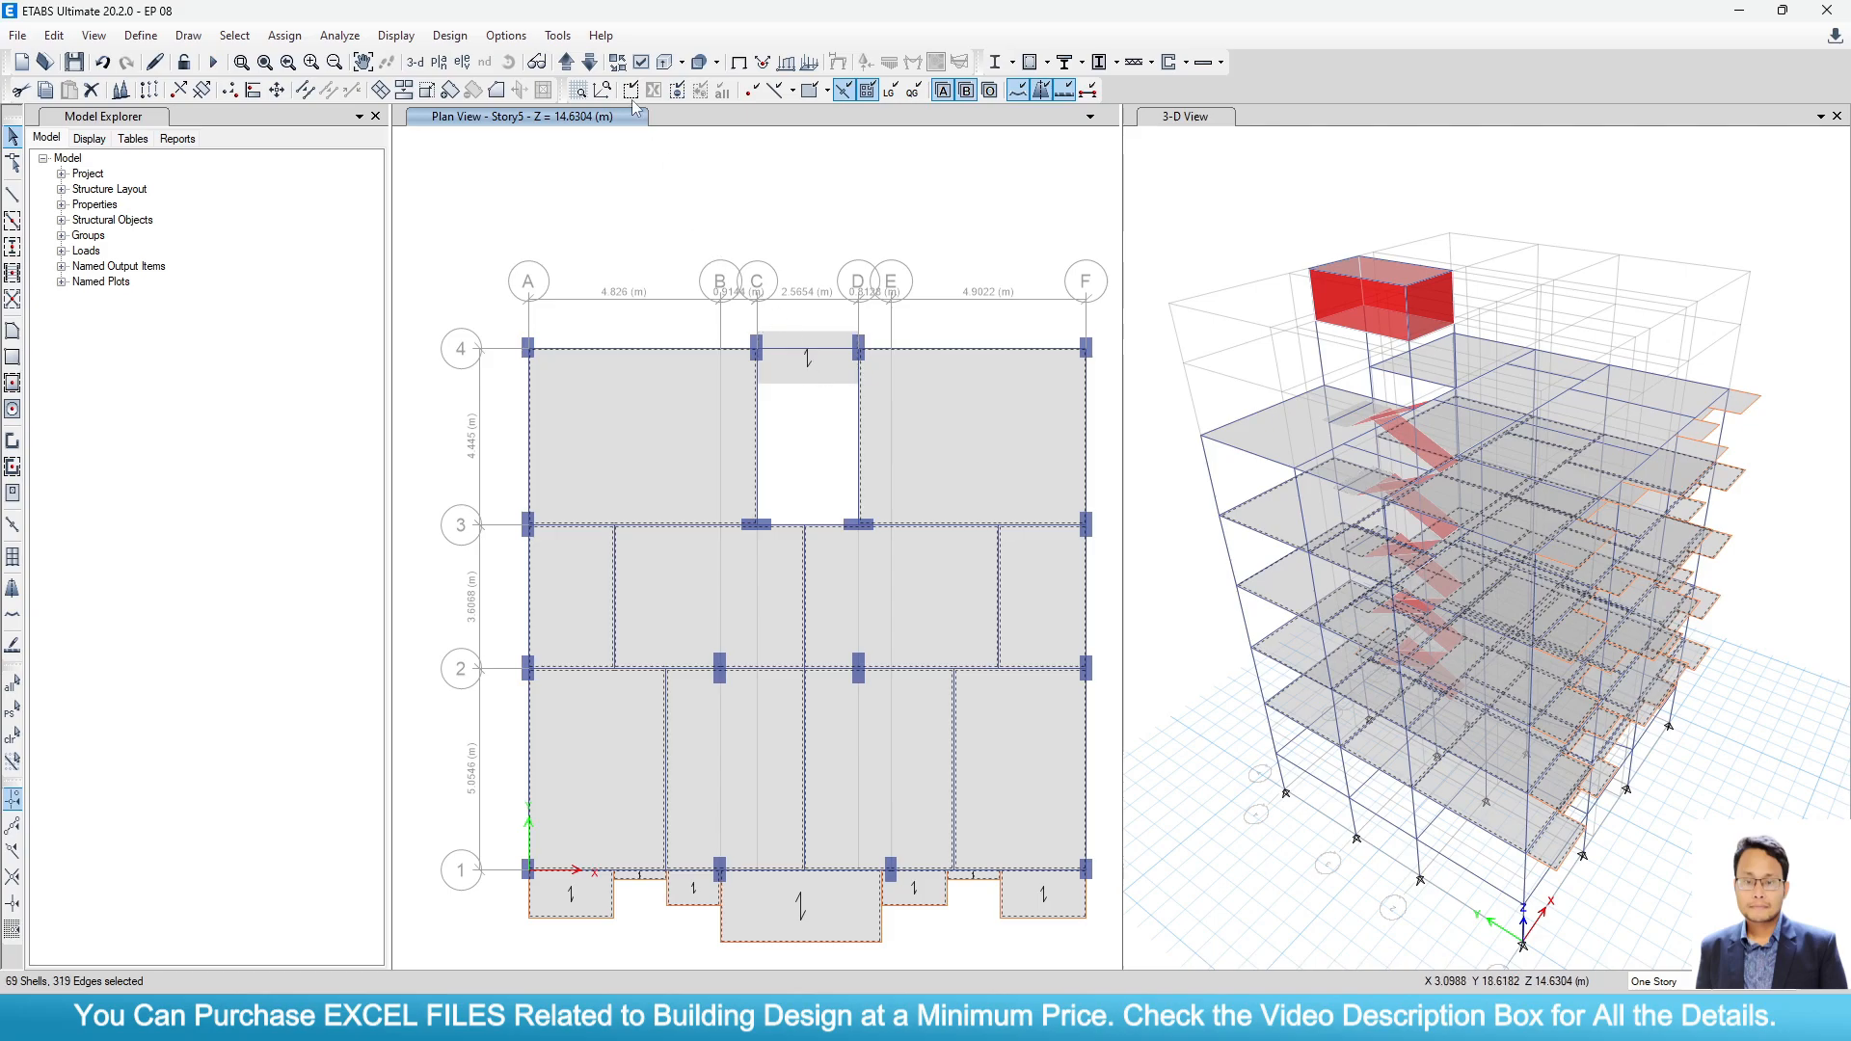
pyautogui.click(589, 61)
pyautogui.click(588, 62)
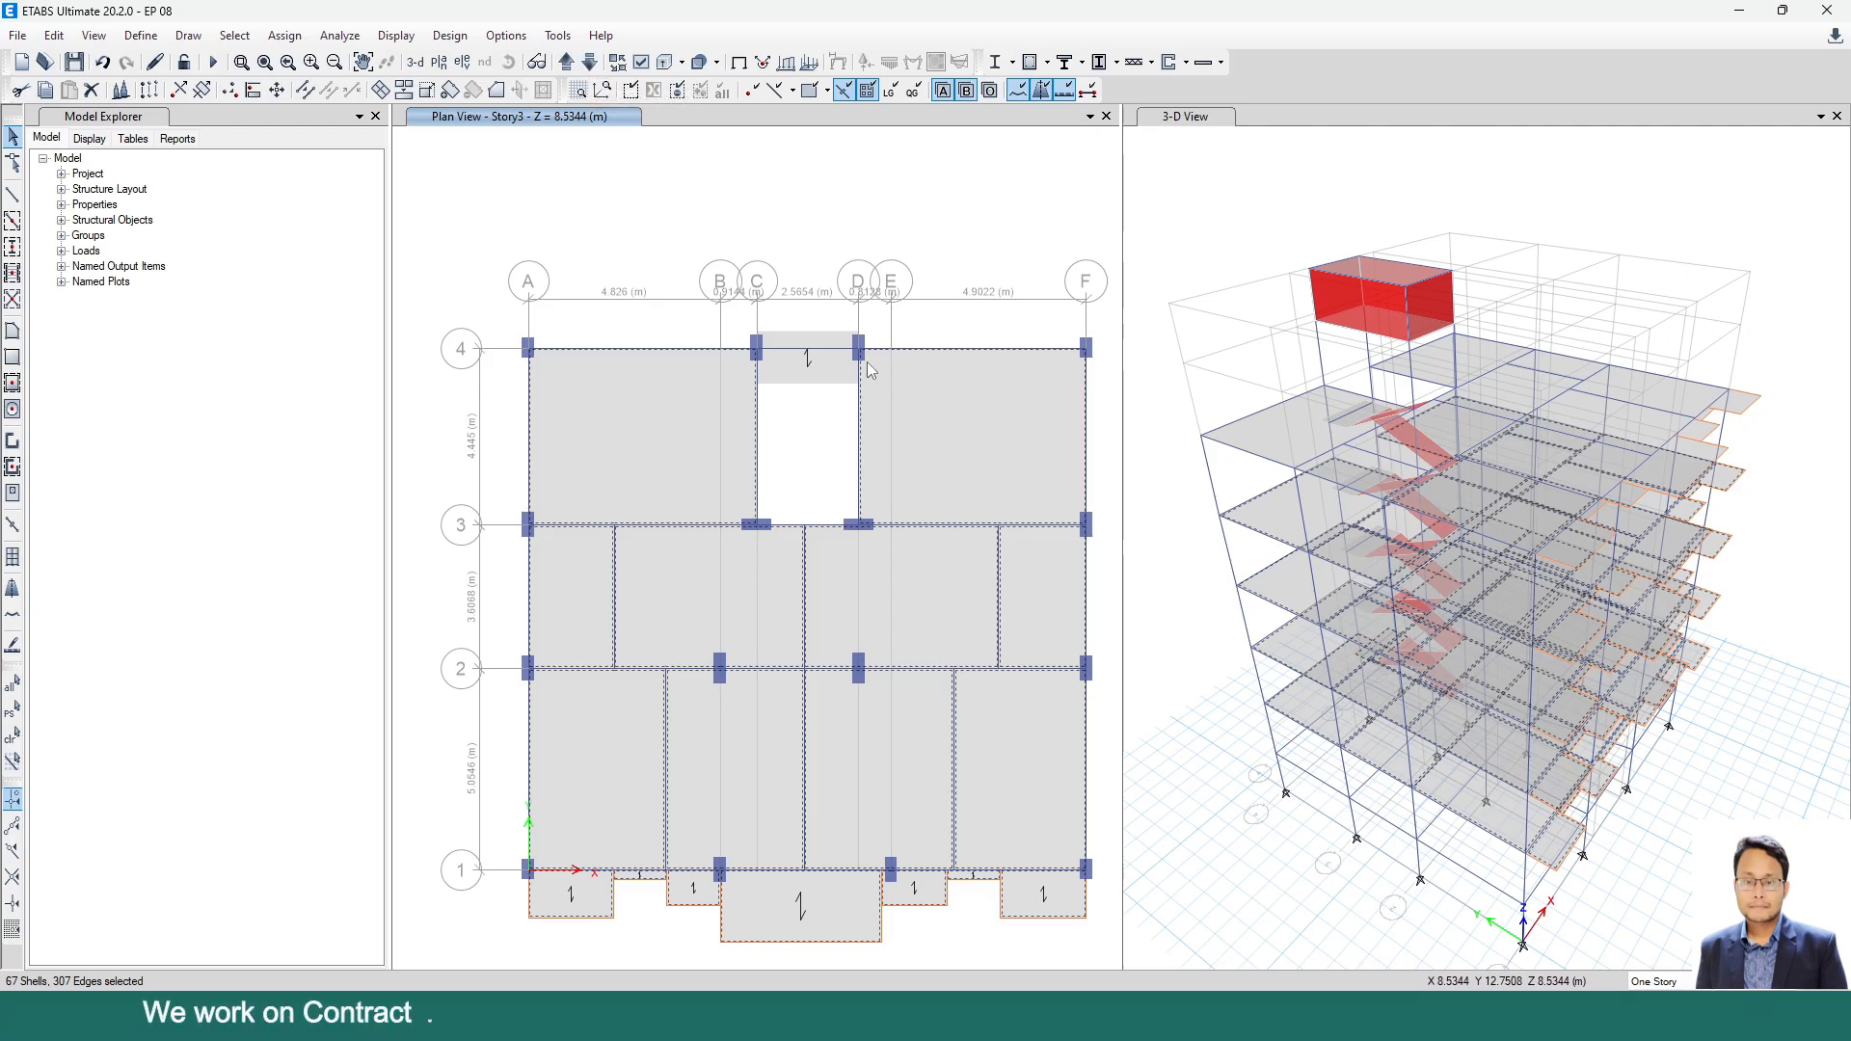
# Add the stair landing slabs on Story3, Story4, Story5 and ROOF back to the selection and return to the Story5 plan.
pyautogui.click(566, 62)
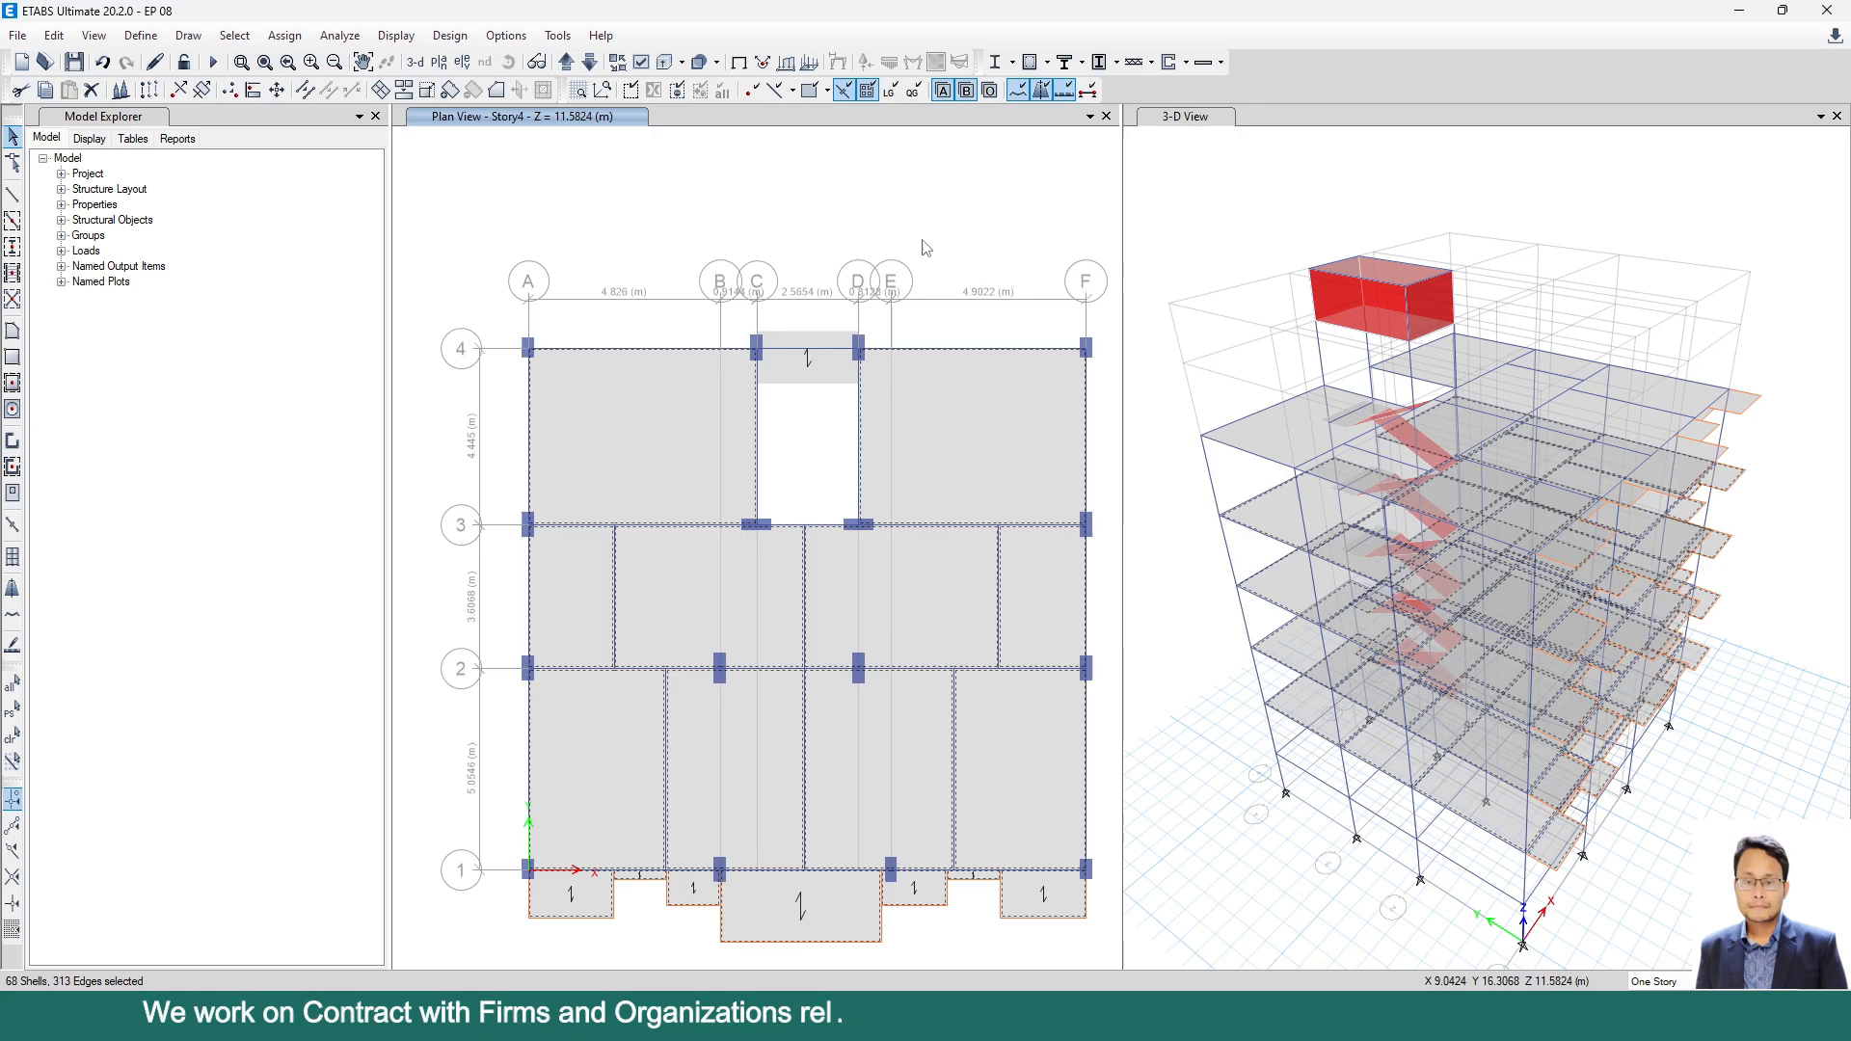
pyautogui.click(829, 362)
pyautogui.click(566, 62)
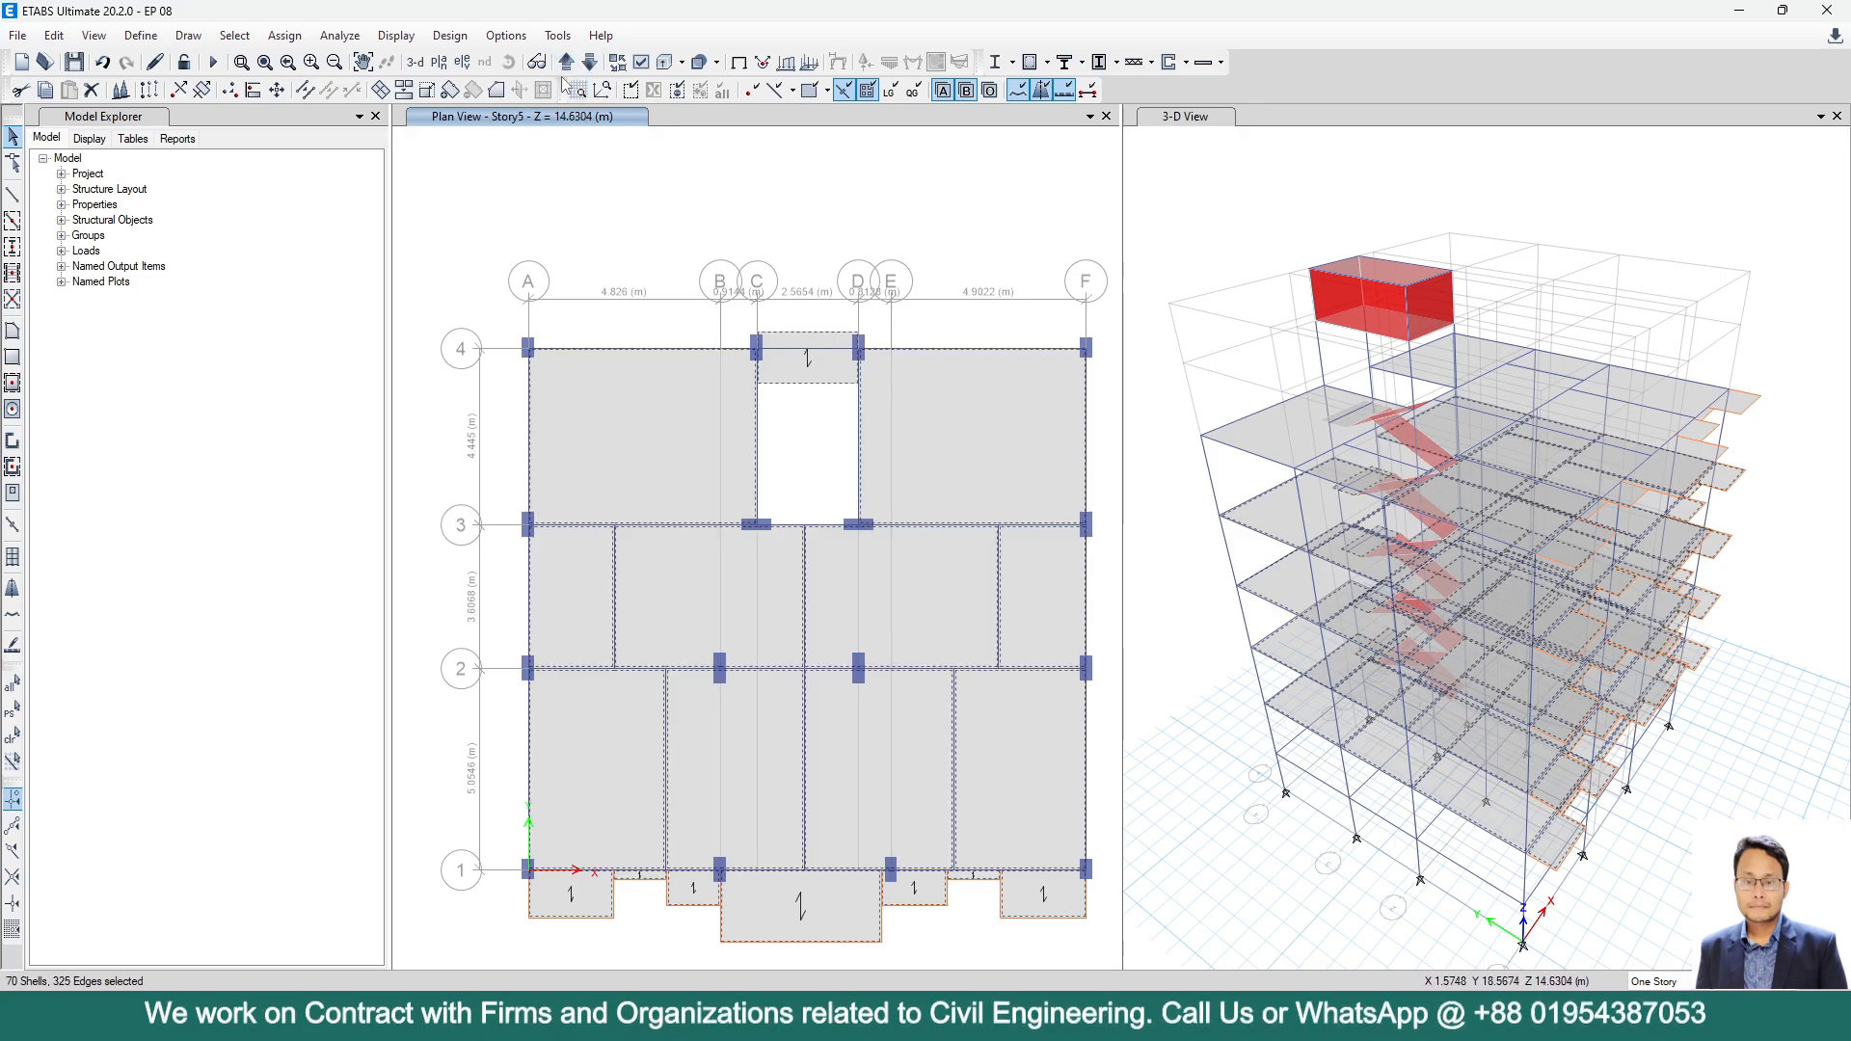
pyautogui.click(567, 63)
pyautogui.click(832, 365)
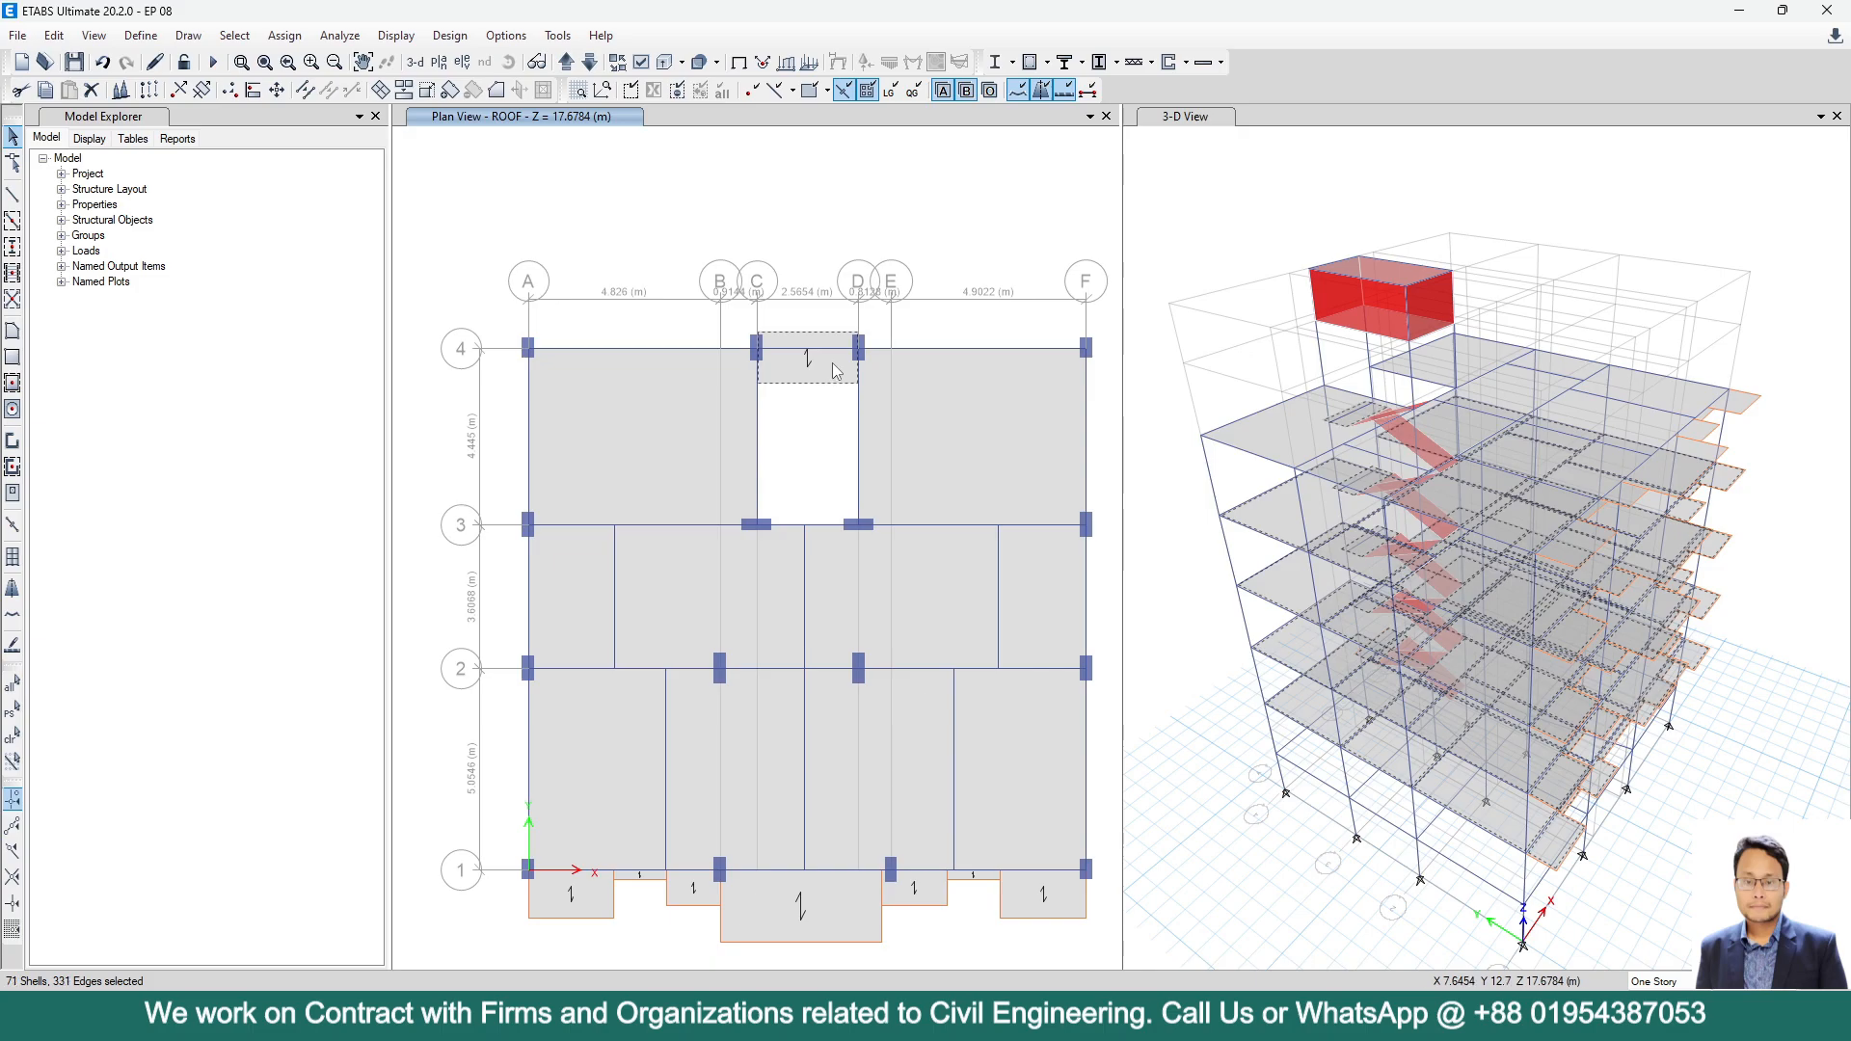
pyautogui.click(566, 62)
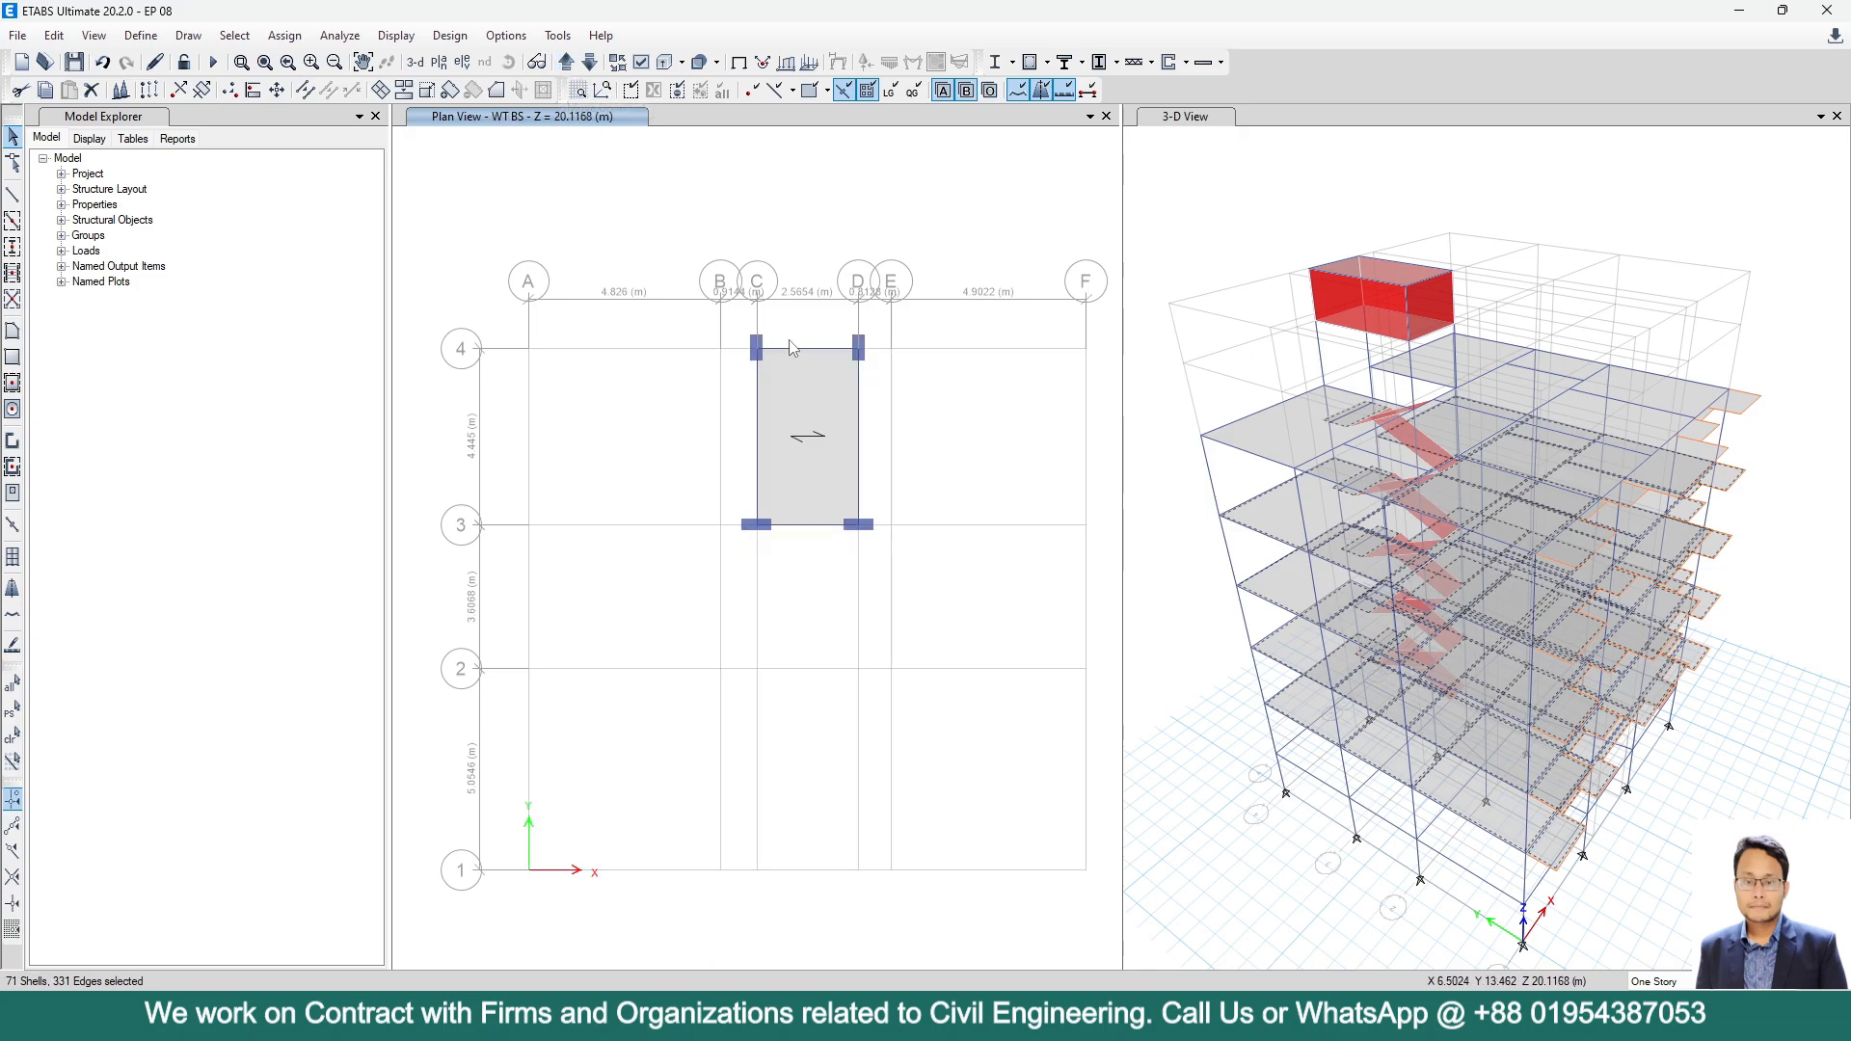
pyautogui.click(598, 65)
pyautogui.click(598, 66)
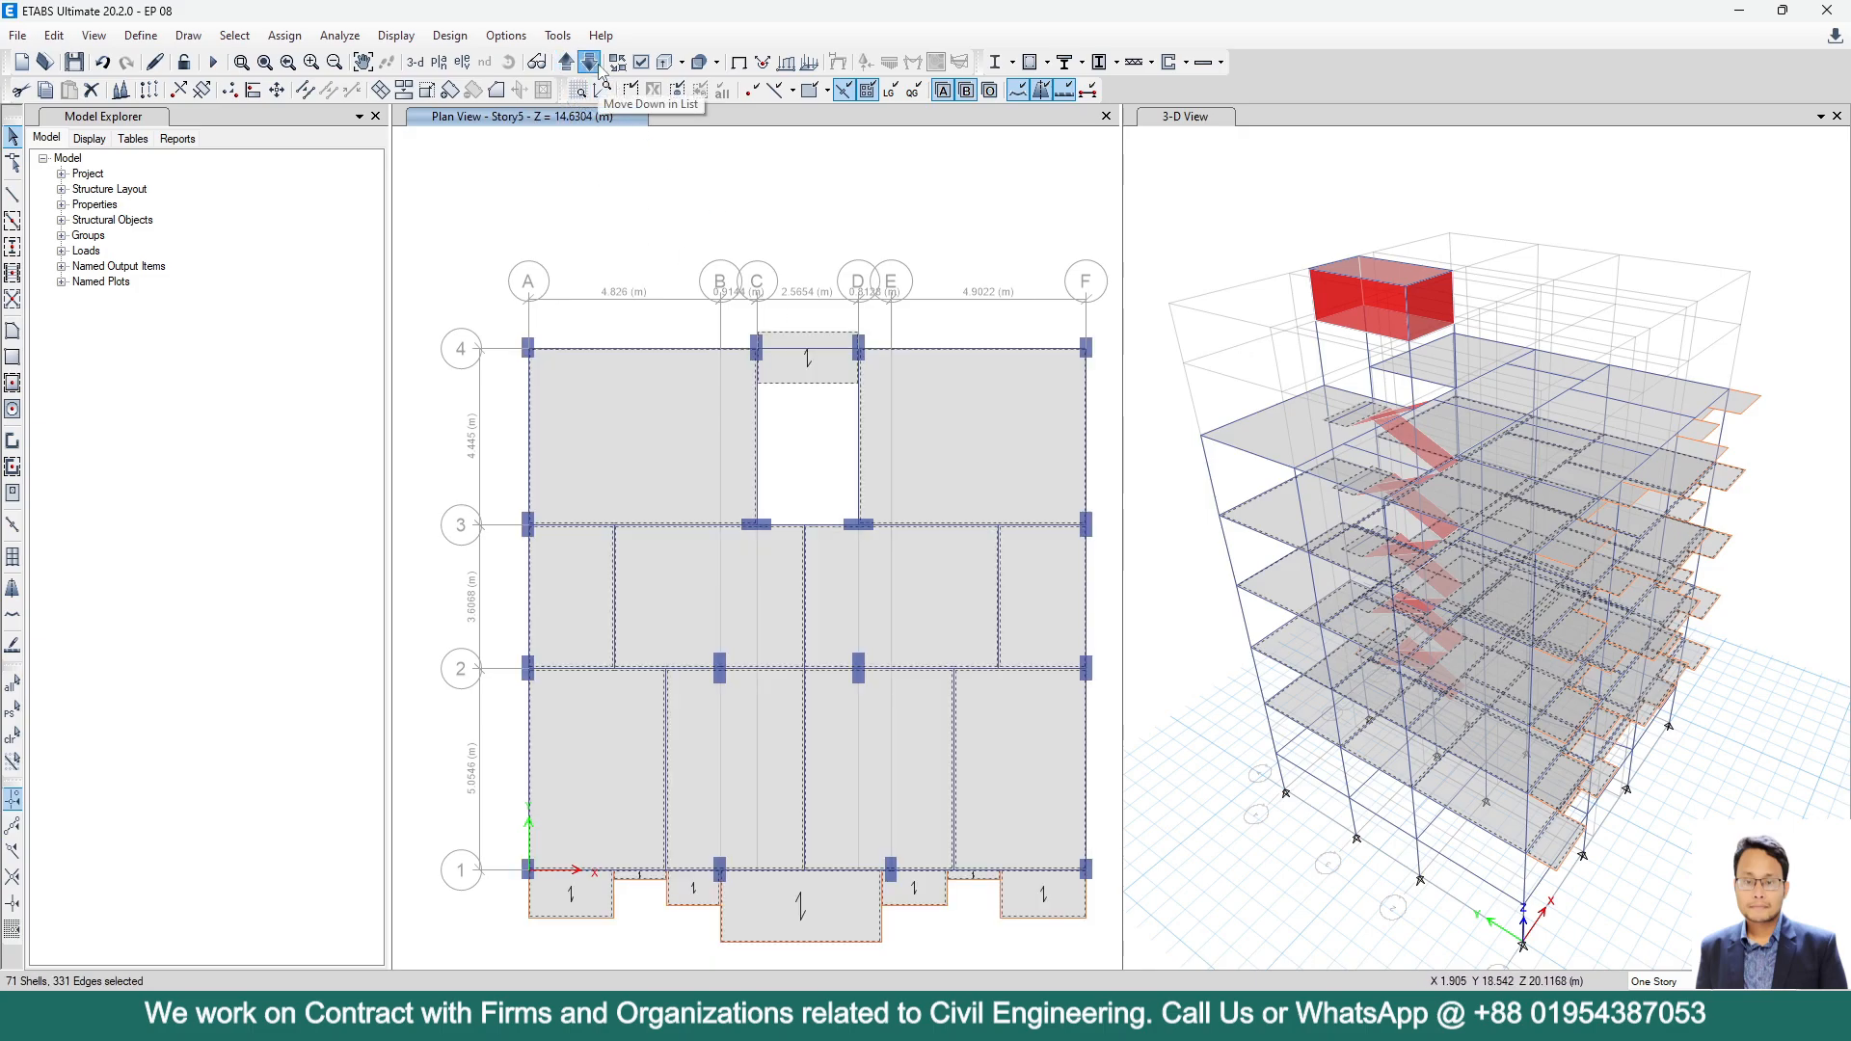
# Assign a uniform Live load of 2 kN/m² in the gravity direction to the selected slabs, replacing existing loads.
pyautogui.click(284, 36)
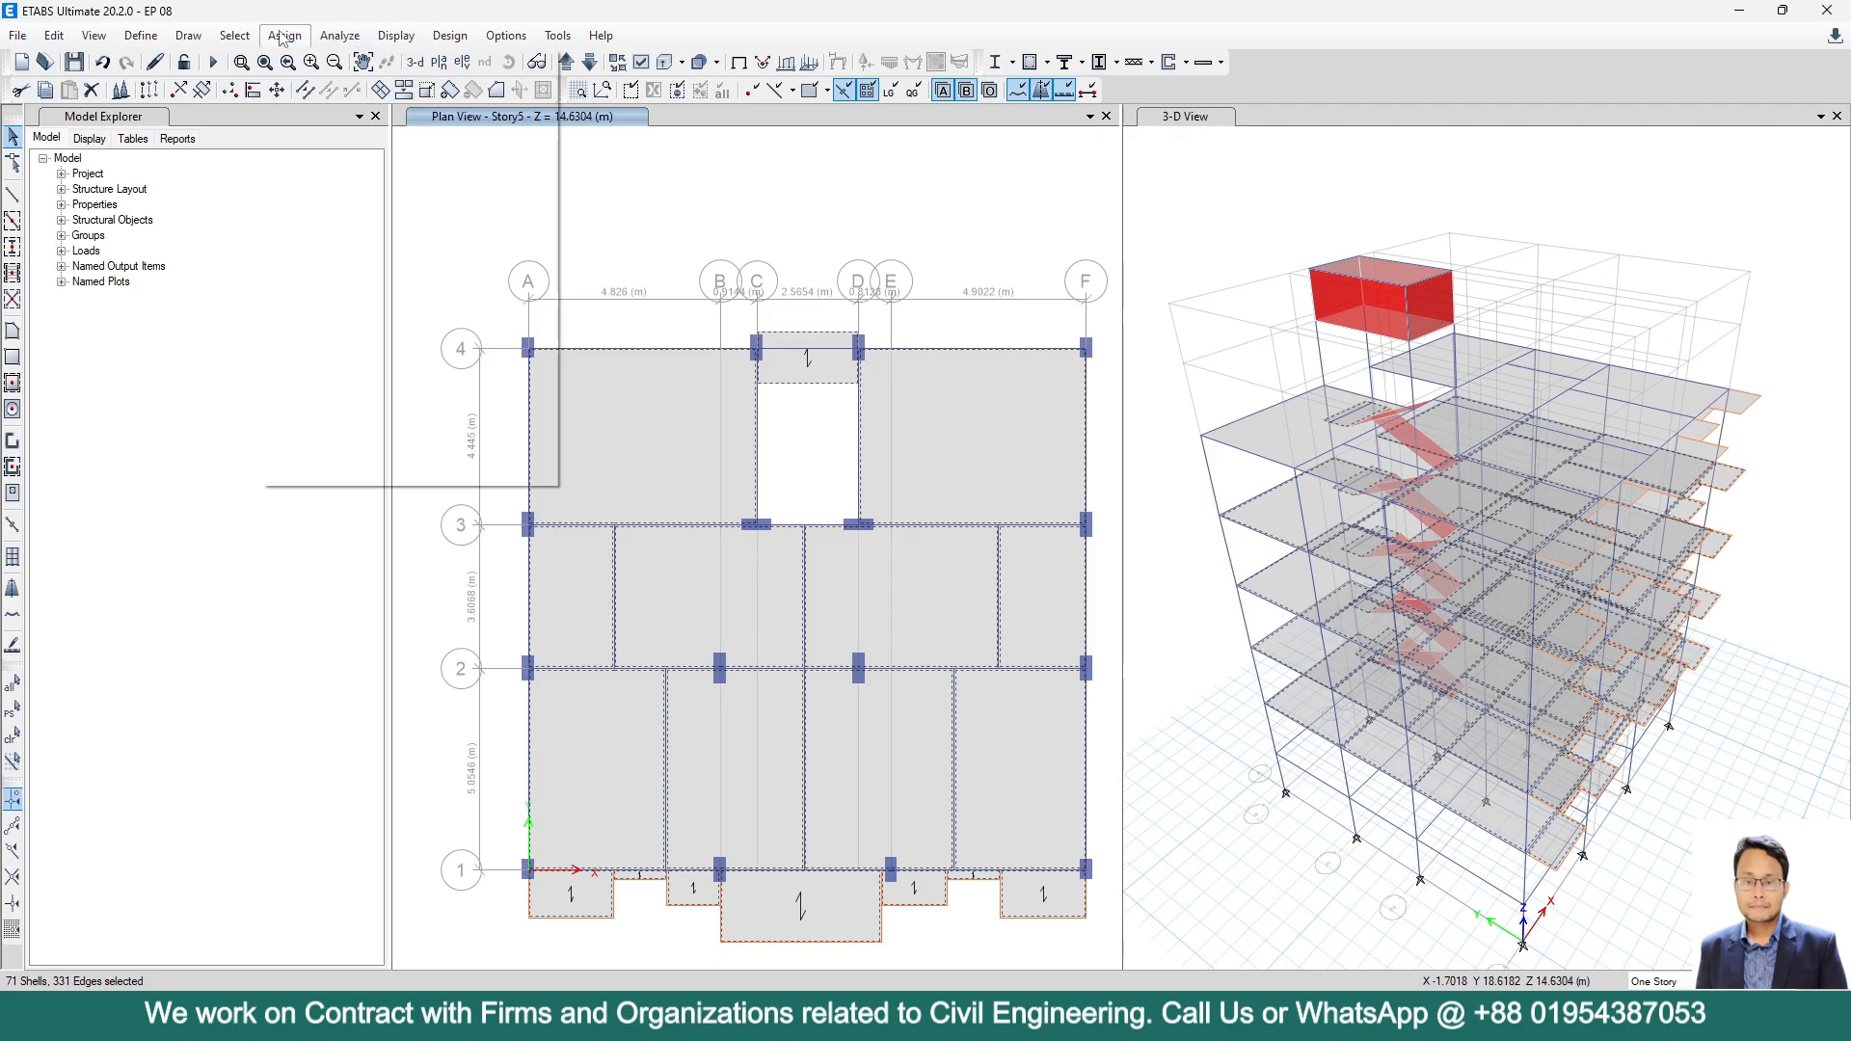
pyautogui.moveTo(408, 241)
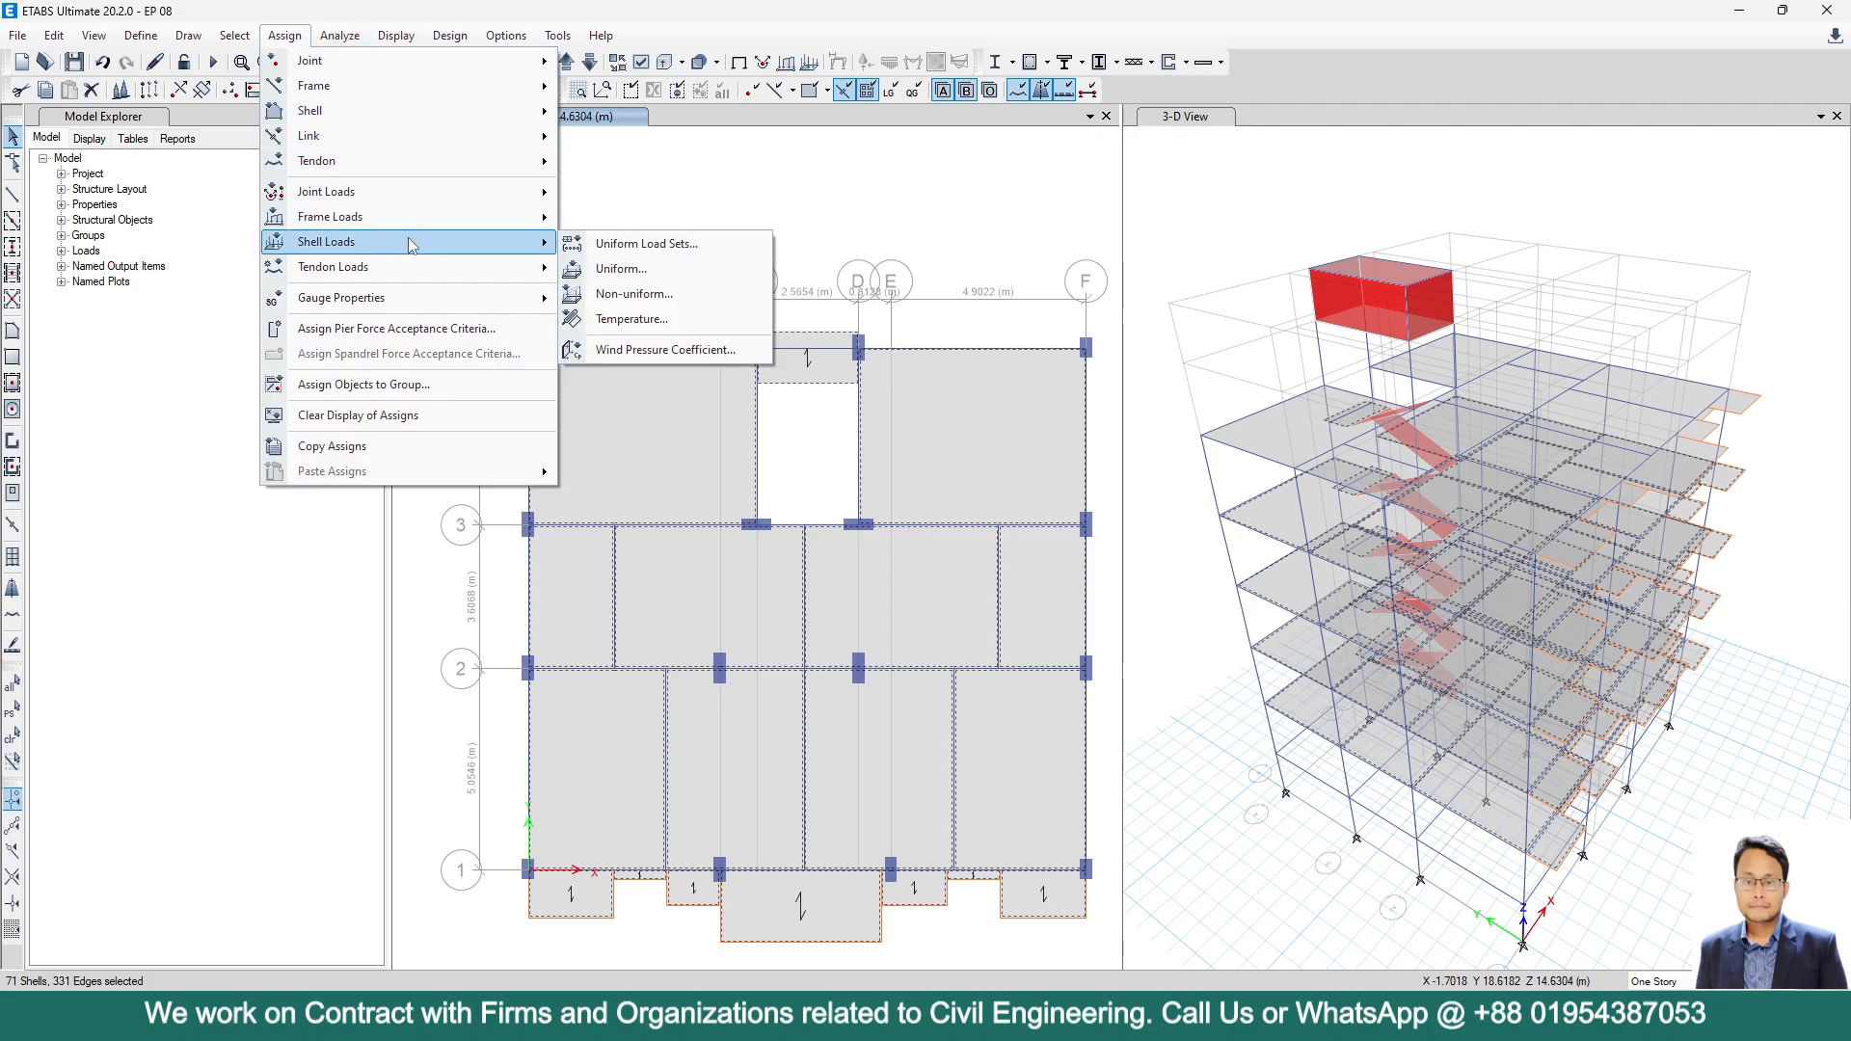
pyautogui.click(607, 273)
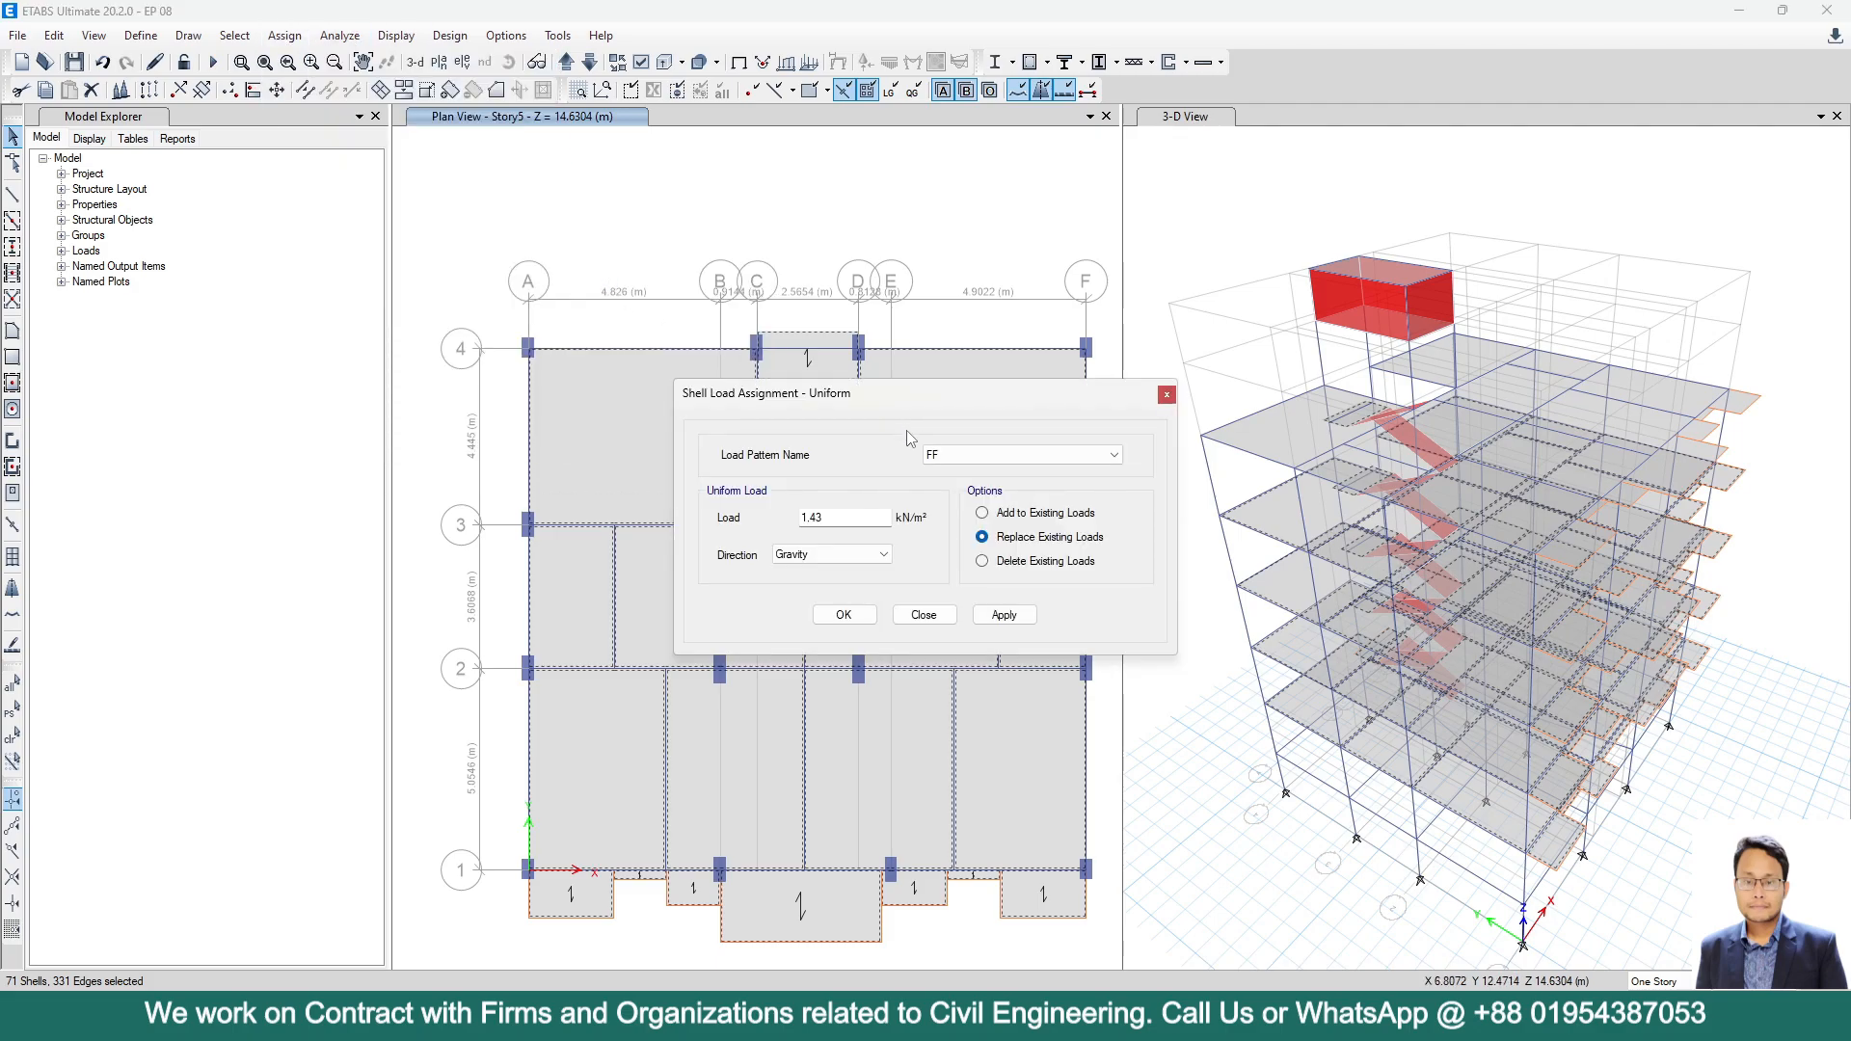
pyautogui.moveTo(1035, 410); pyautogui.dragTo(1377, 251)
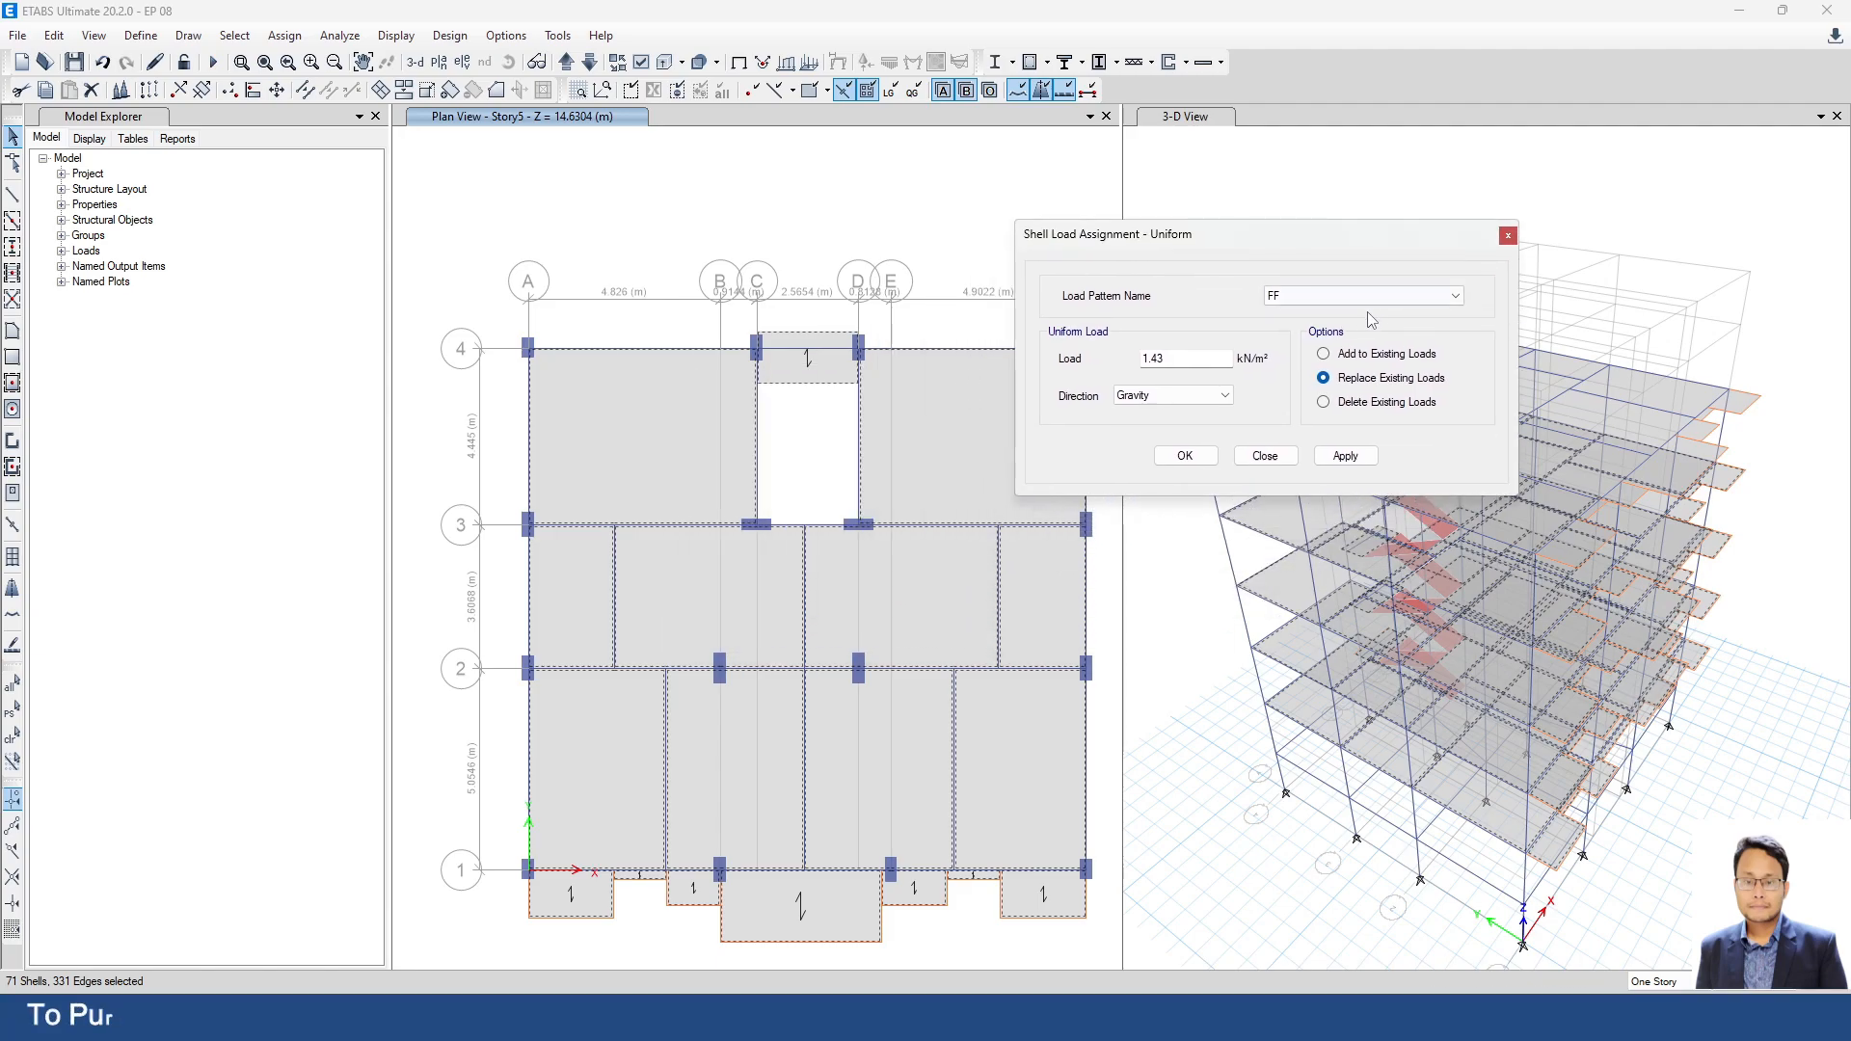
pyautogui.click(1370, 296)
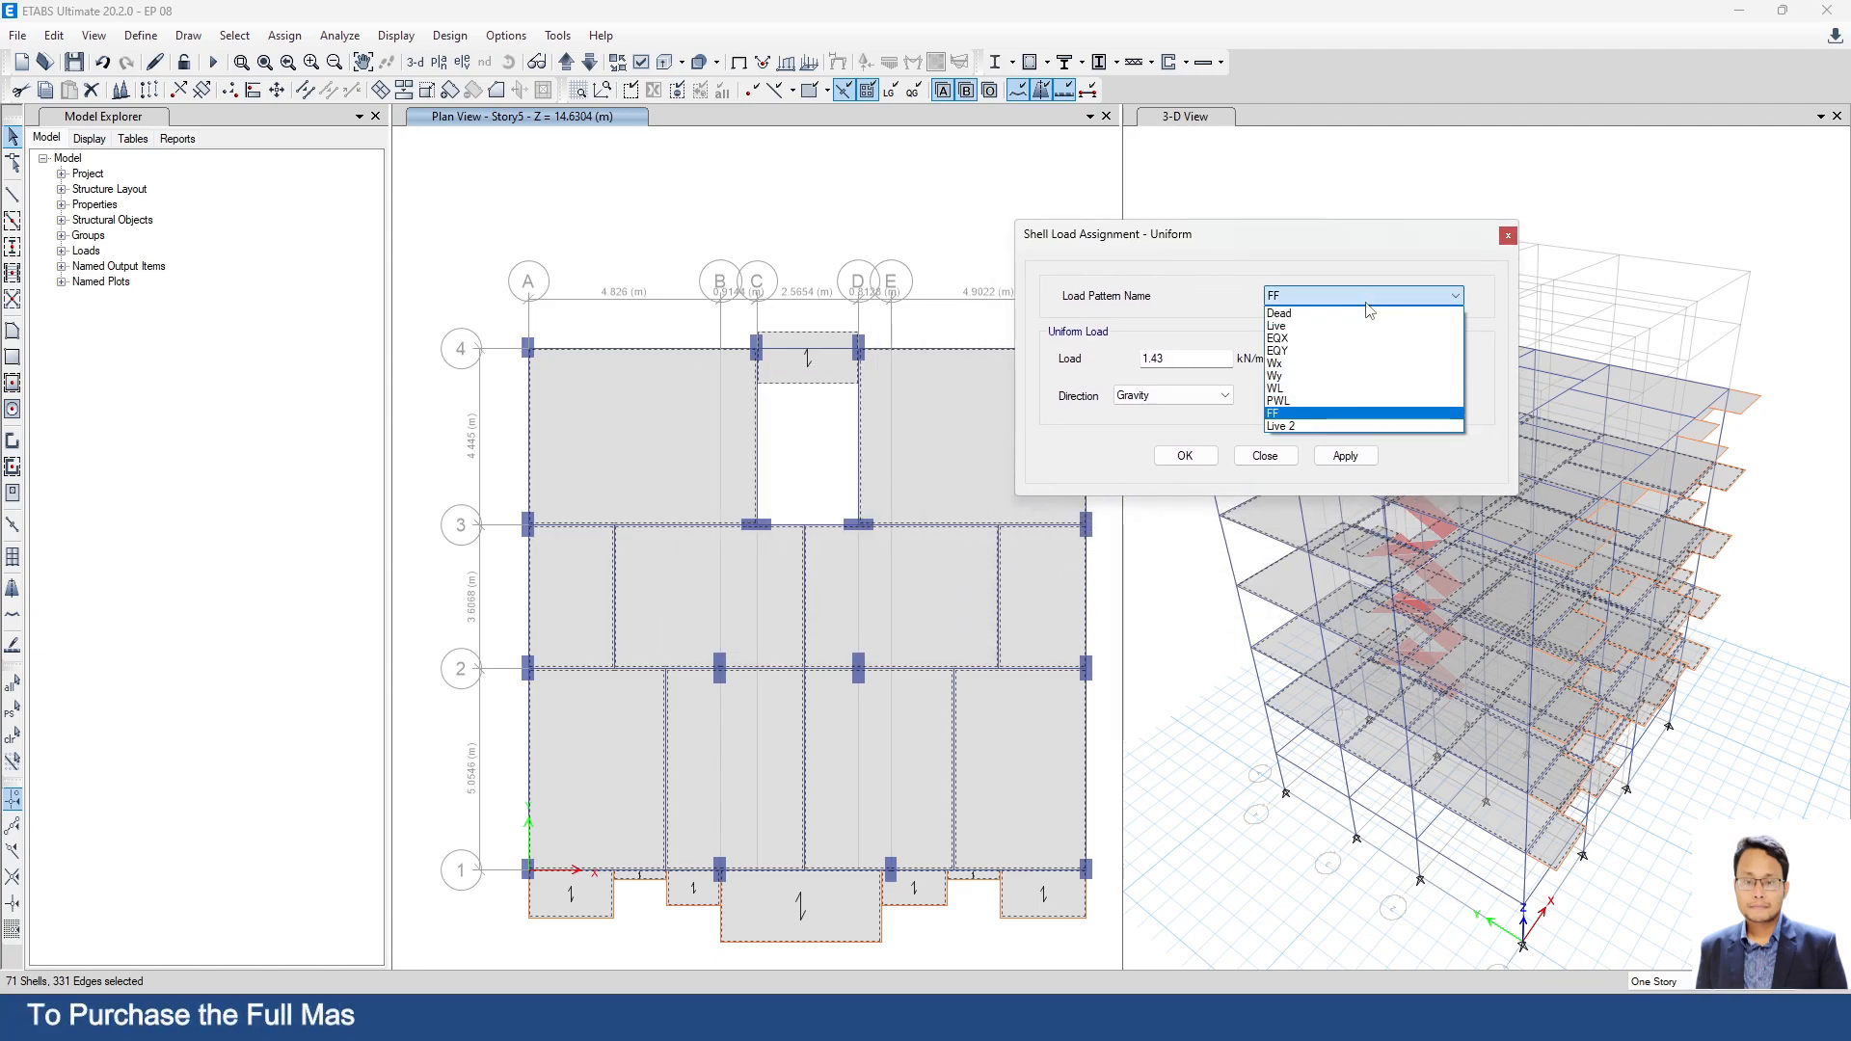
pyautogui.click(1308, 330)
pyautogui.doubleClick(1158, 357)
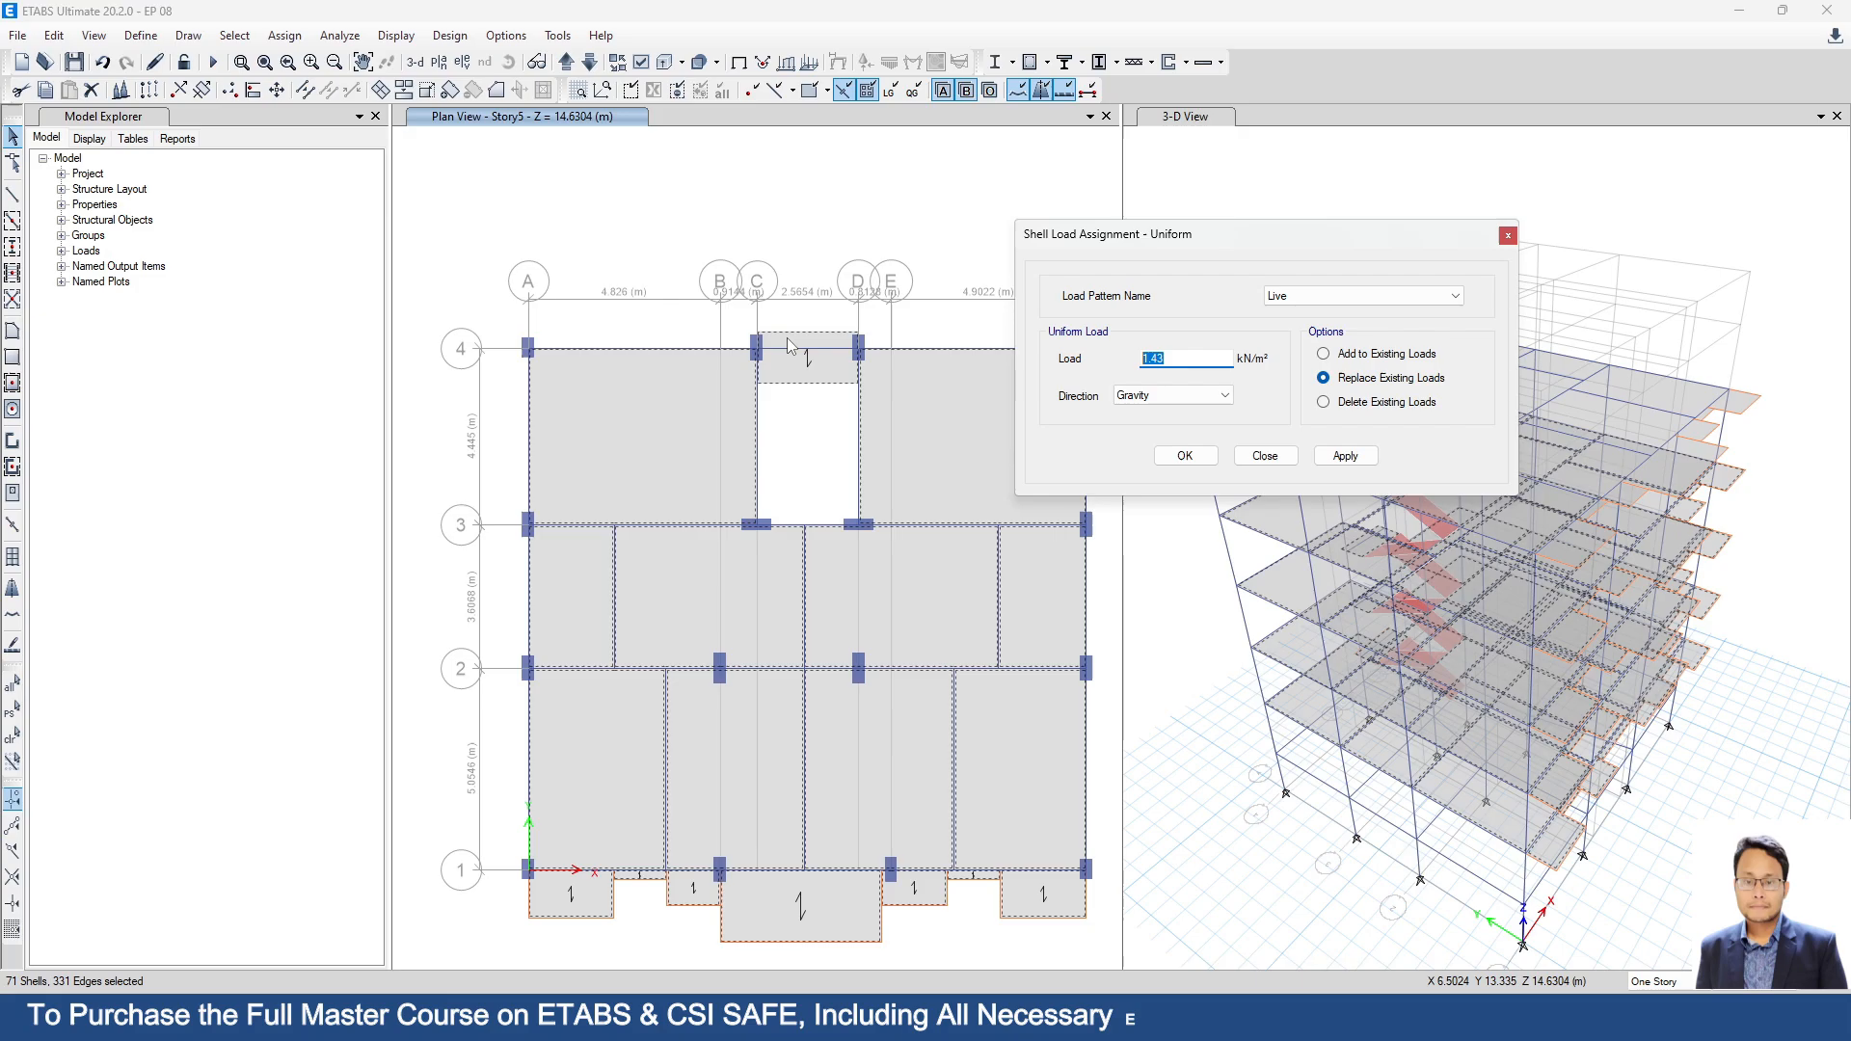
pyautogui.write('2')
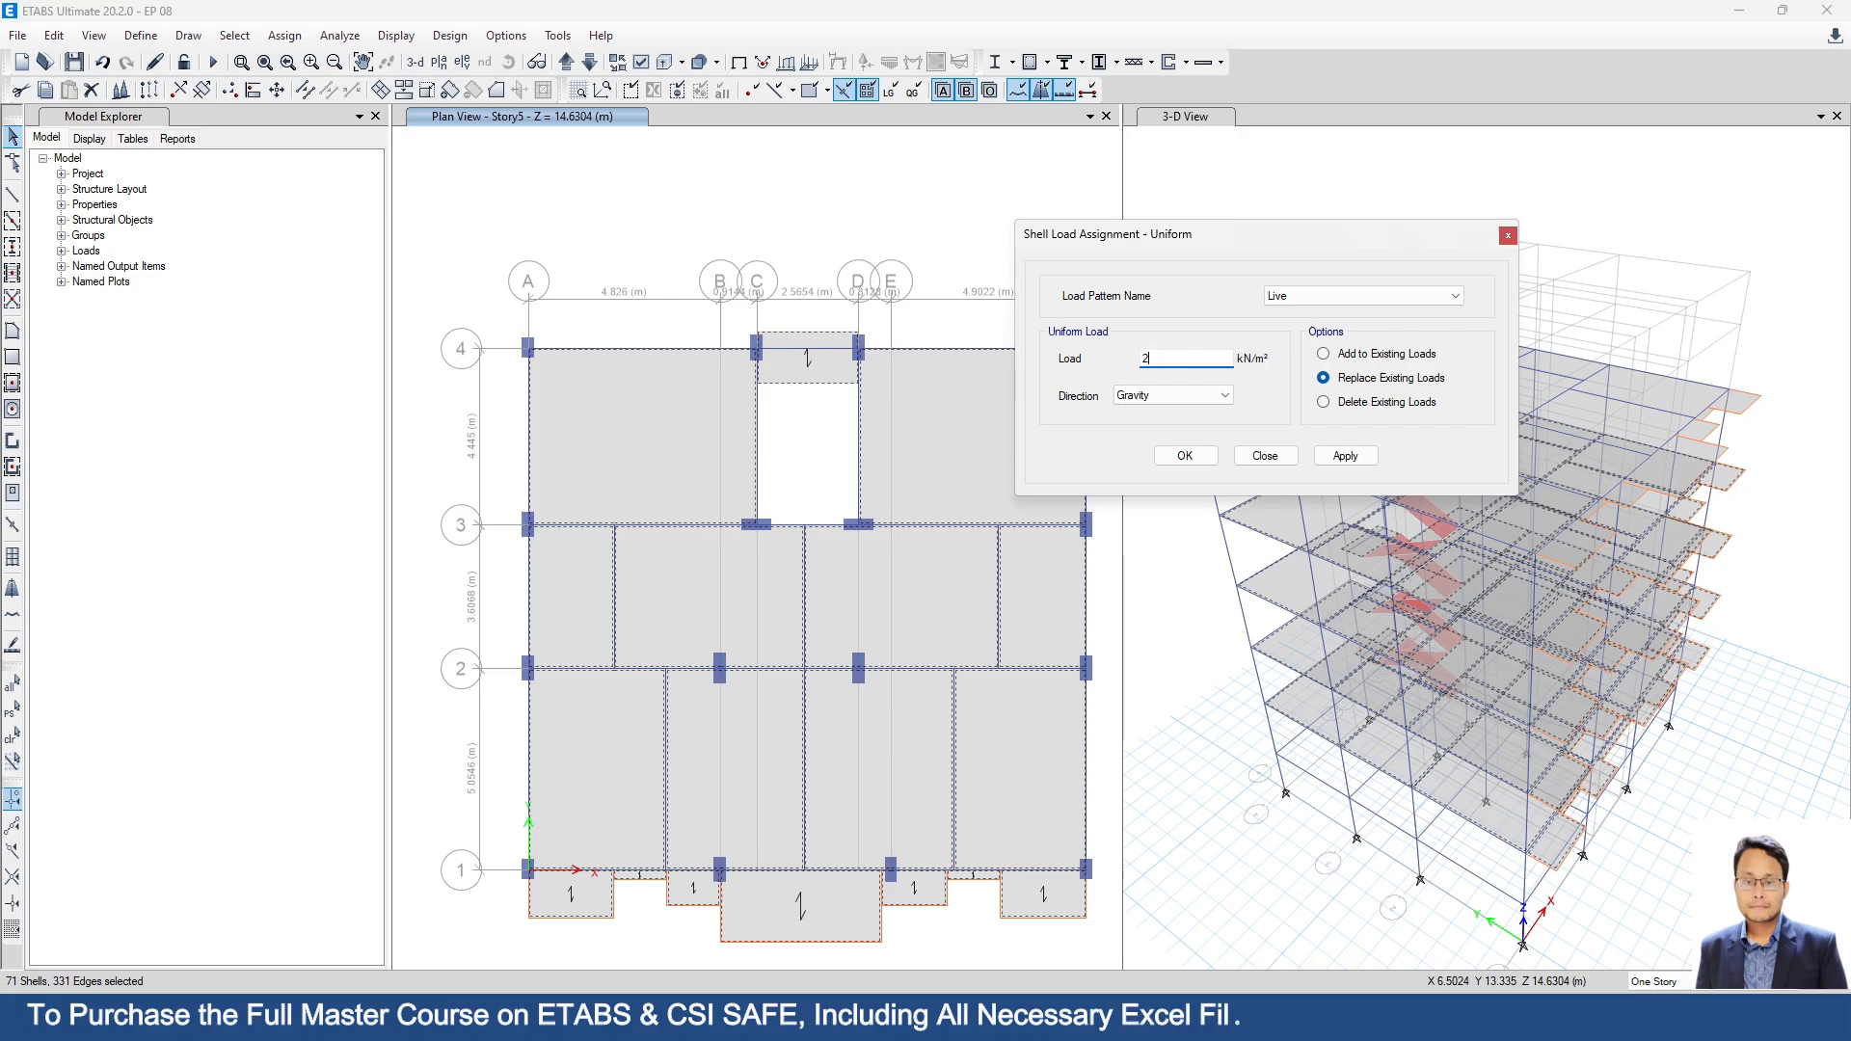
pyautogui.click(1347, 456)
pyautogui.click(1265, 456)
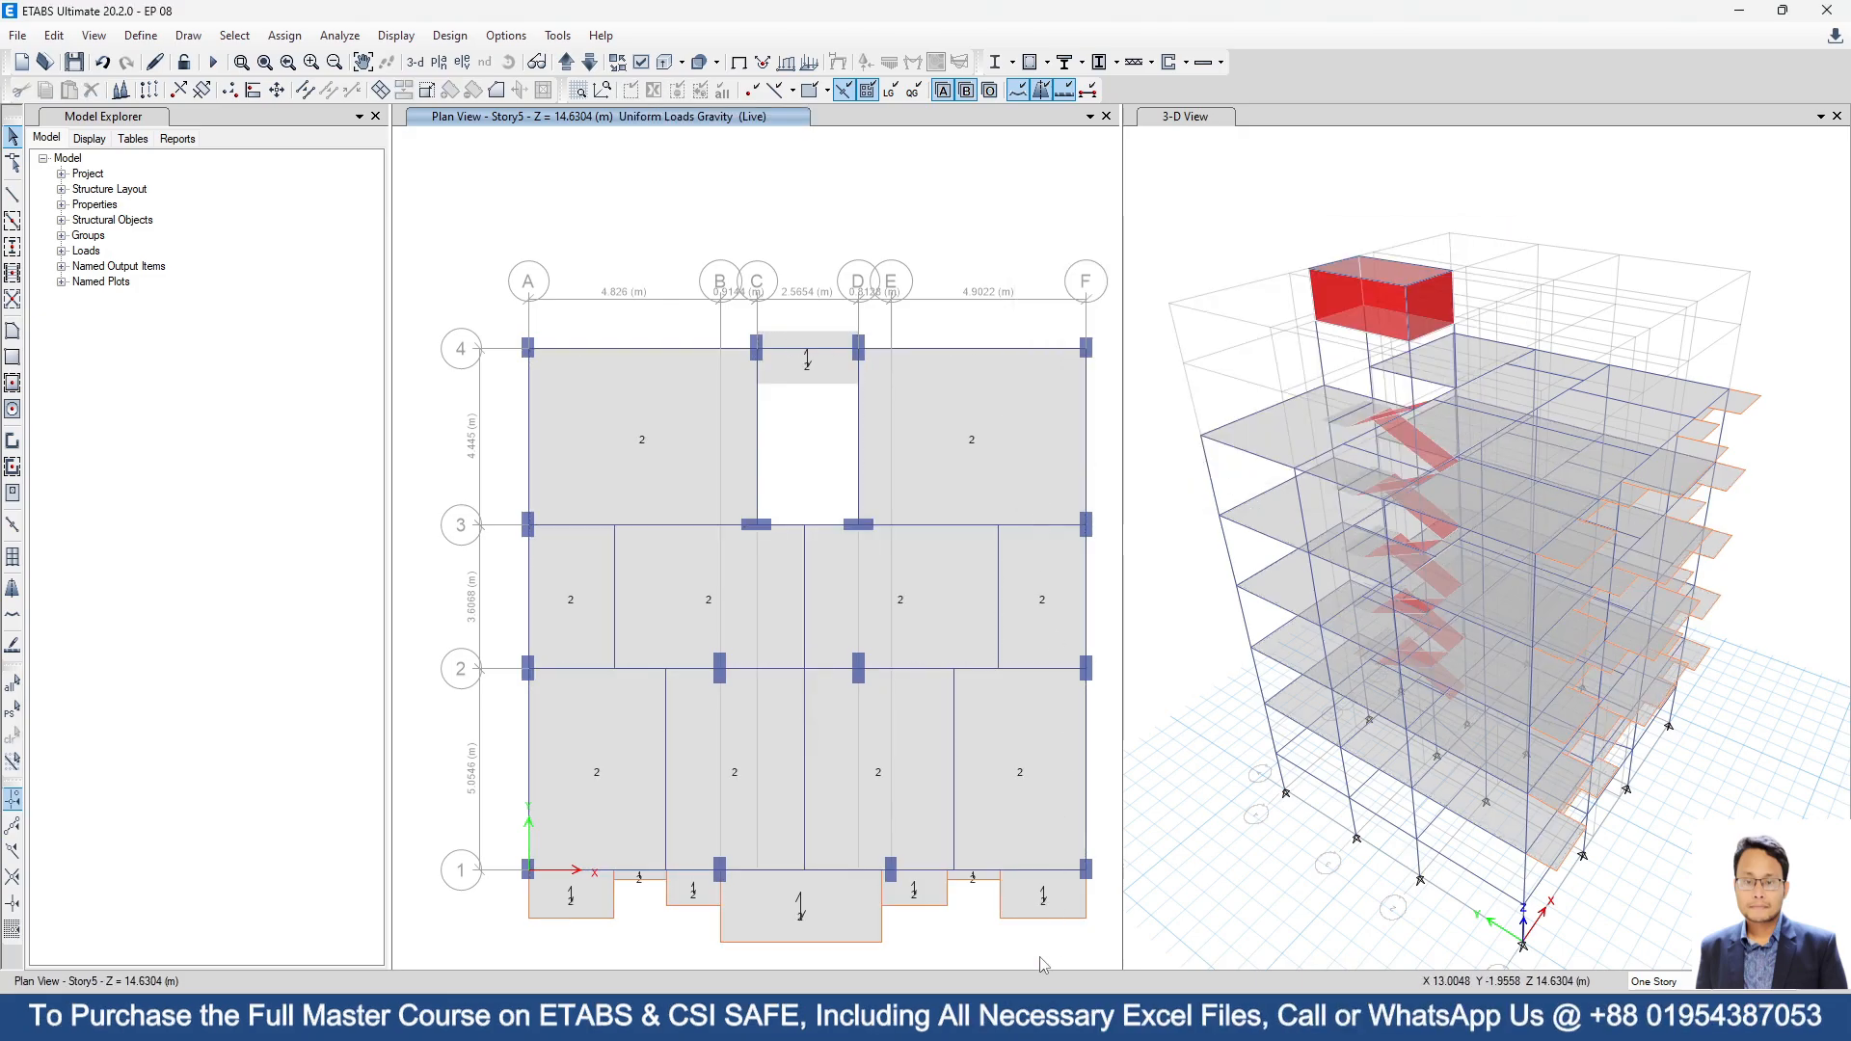
# Check the residential live load values in the reference PDF and select all slabs with the Waist Slab 9 inch property.
pyautogui.click(922, 1019)
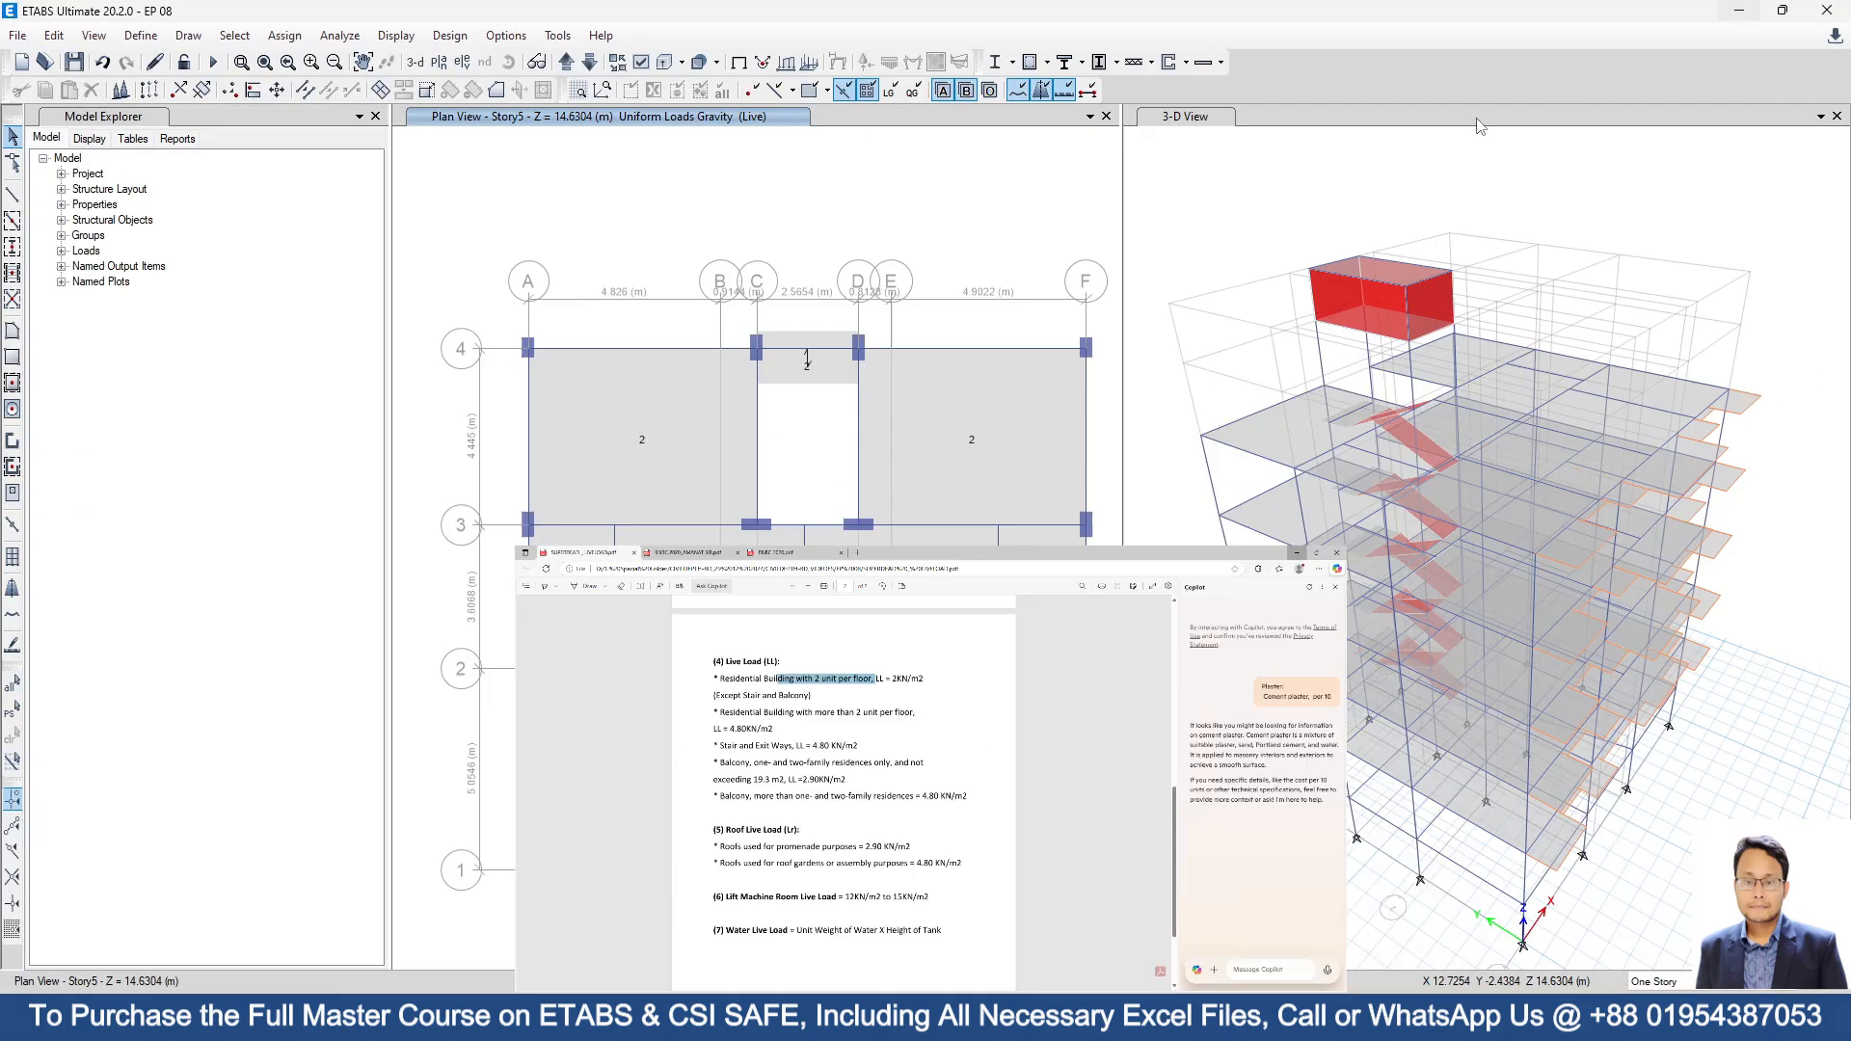
pyautogui.click(1740, 16)
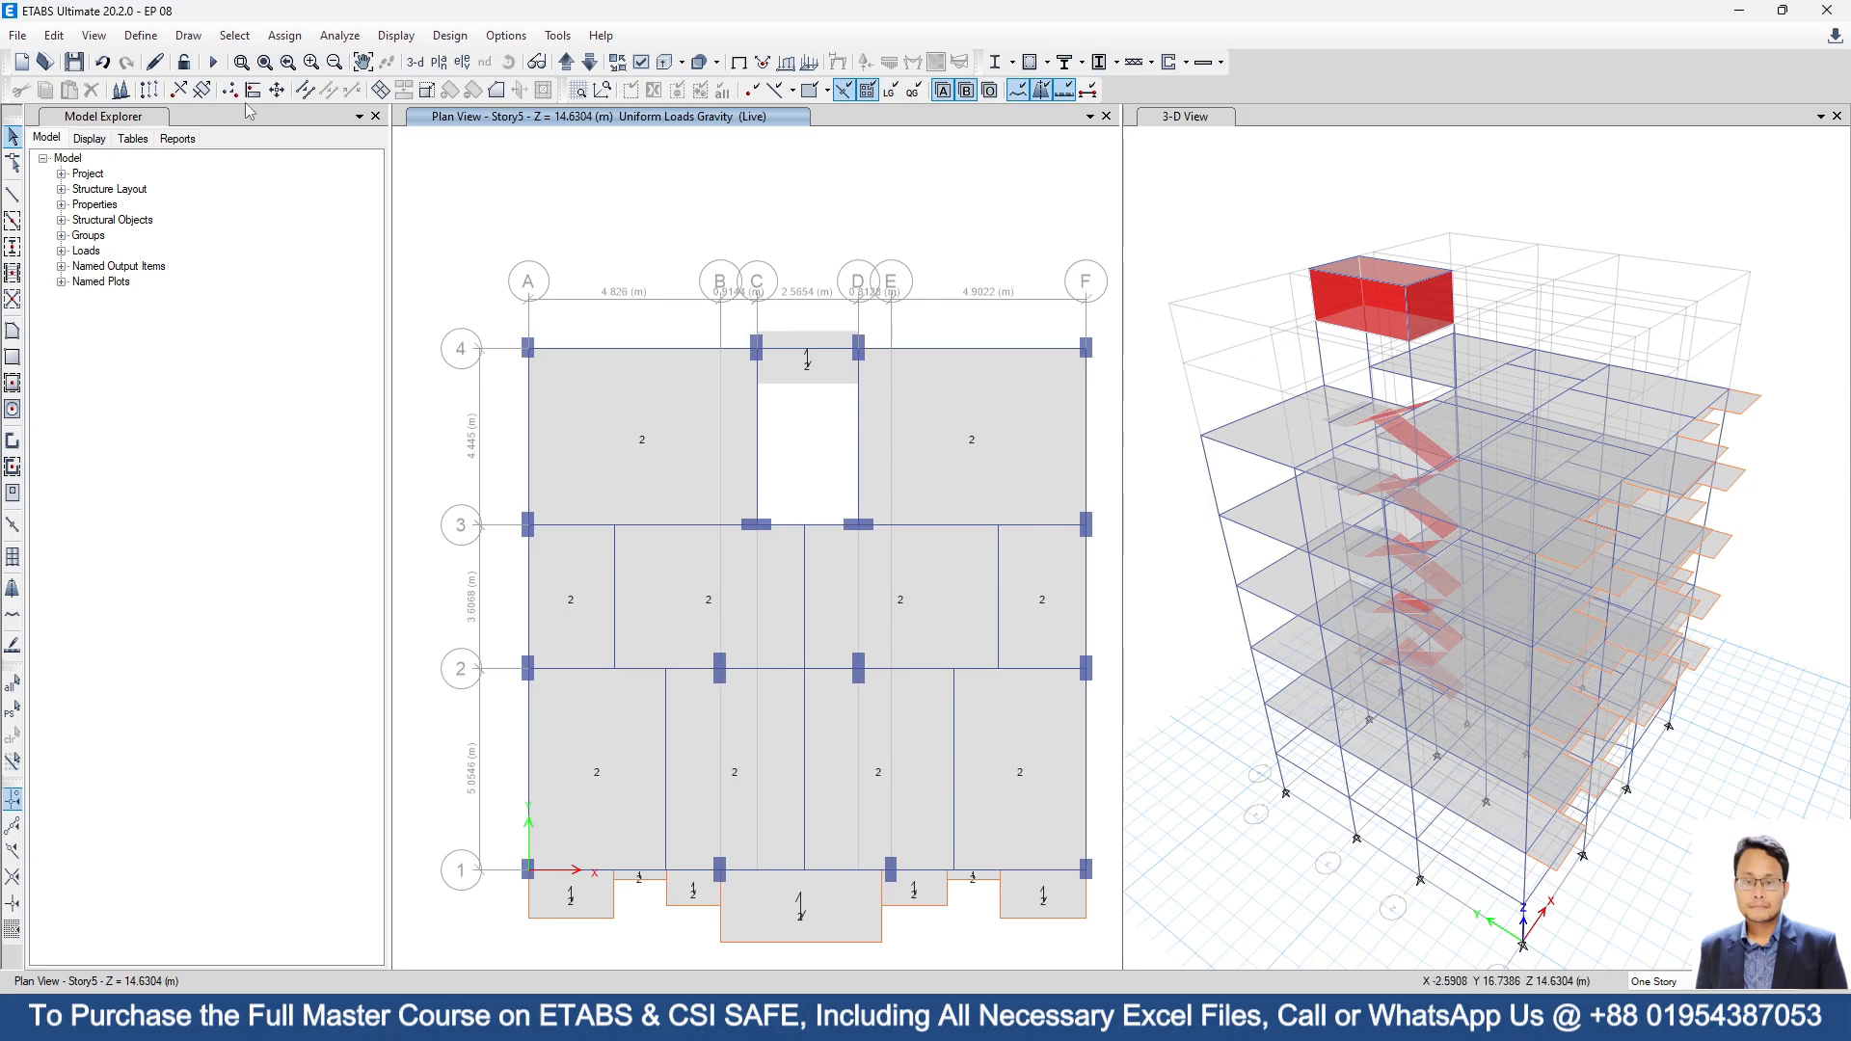
pyautogui.click(238, 37)
pyautogui.moveTo(289, 61)
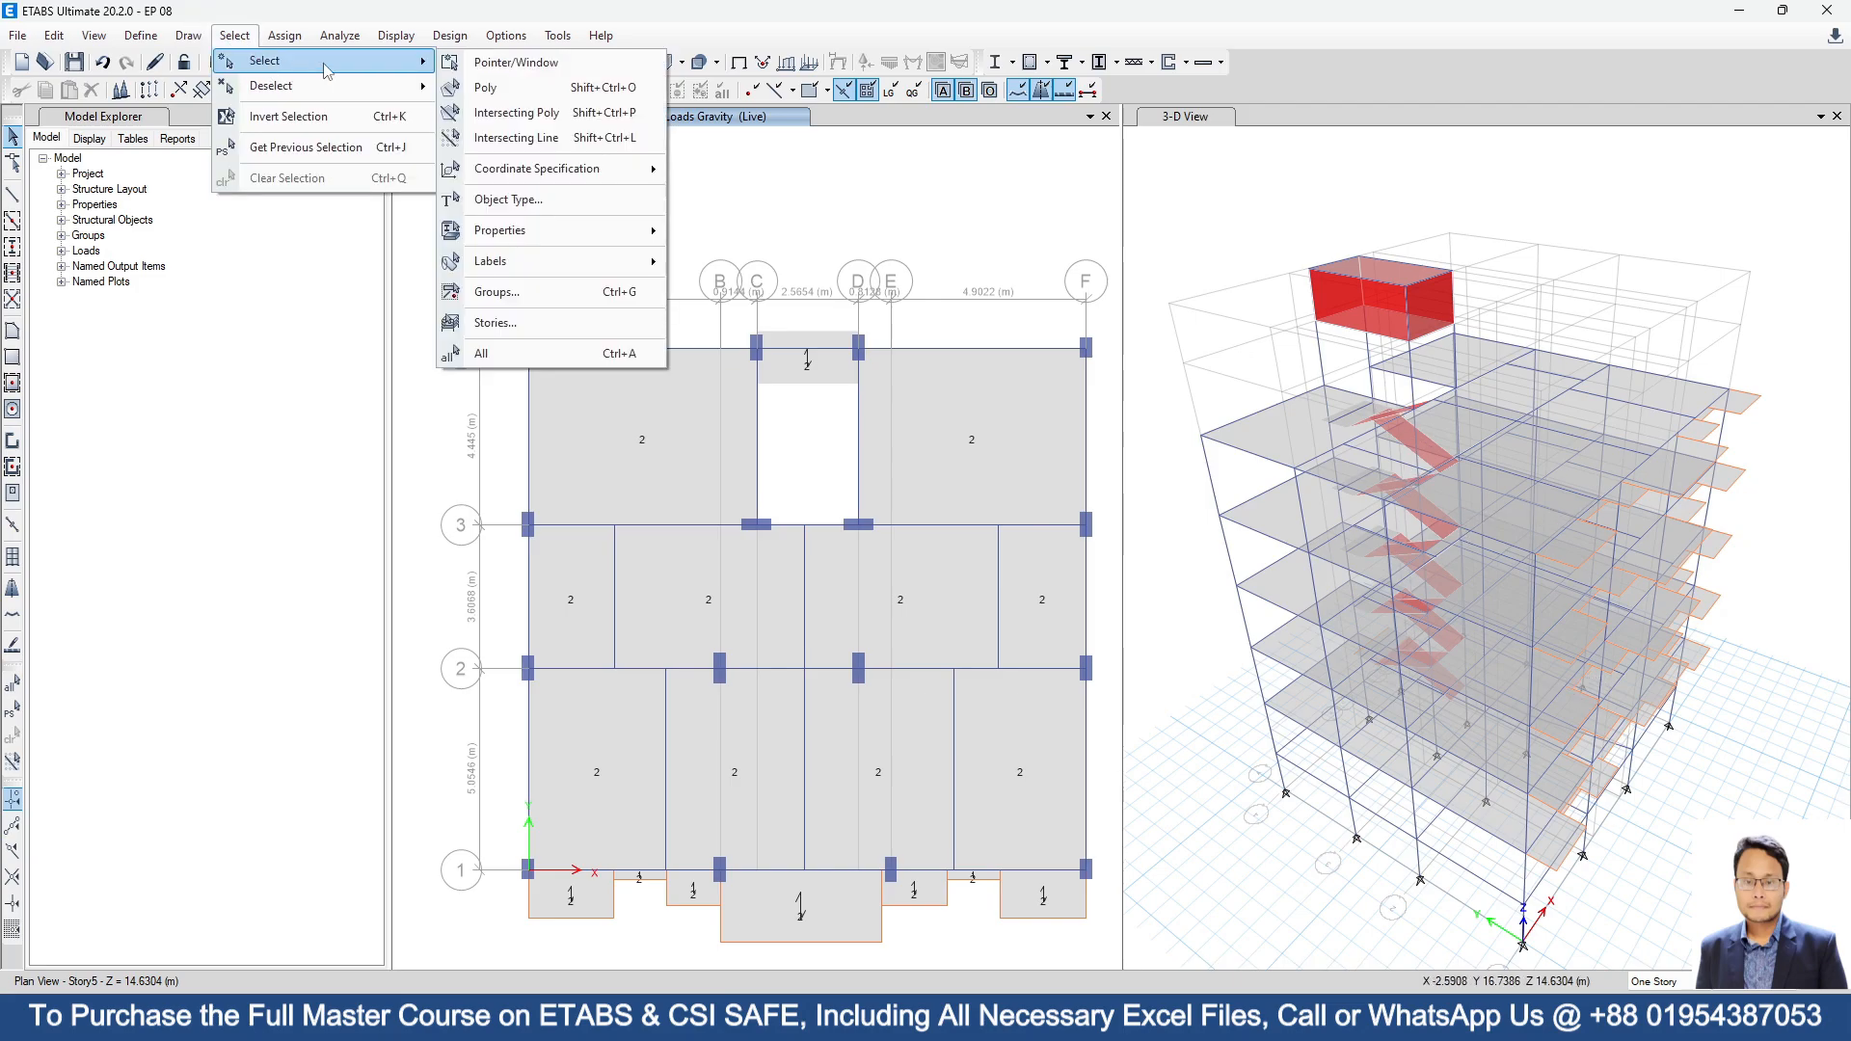
pyautogui.moveTo(572, 239)
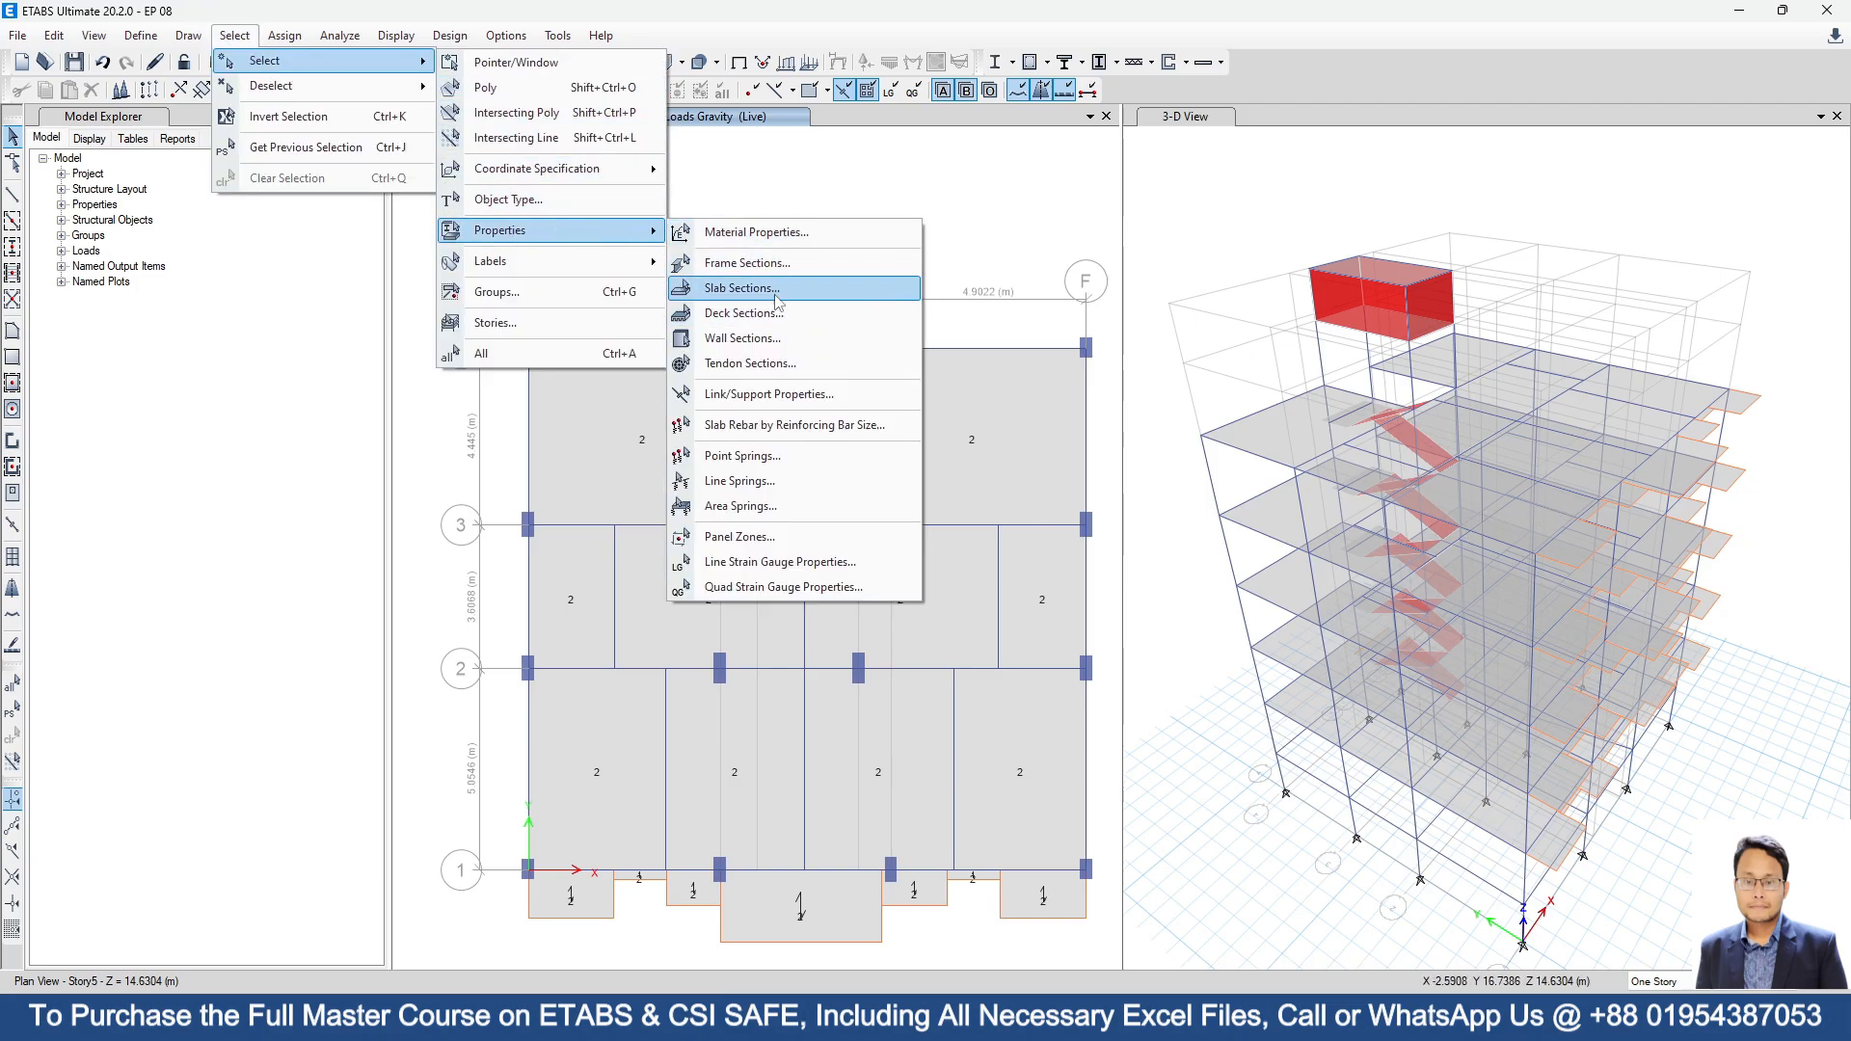
pyautogui.click(741, 288)
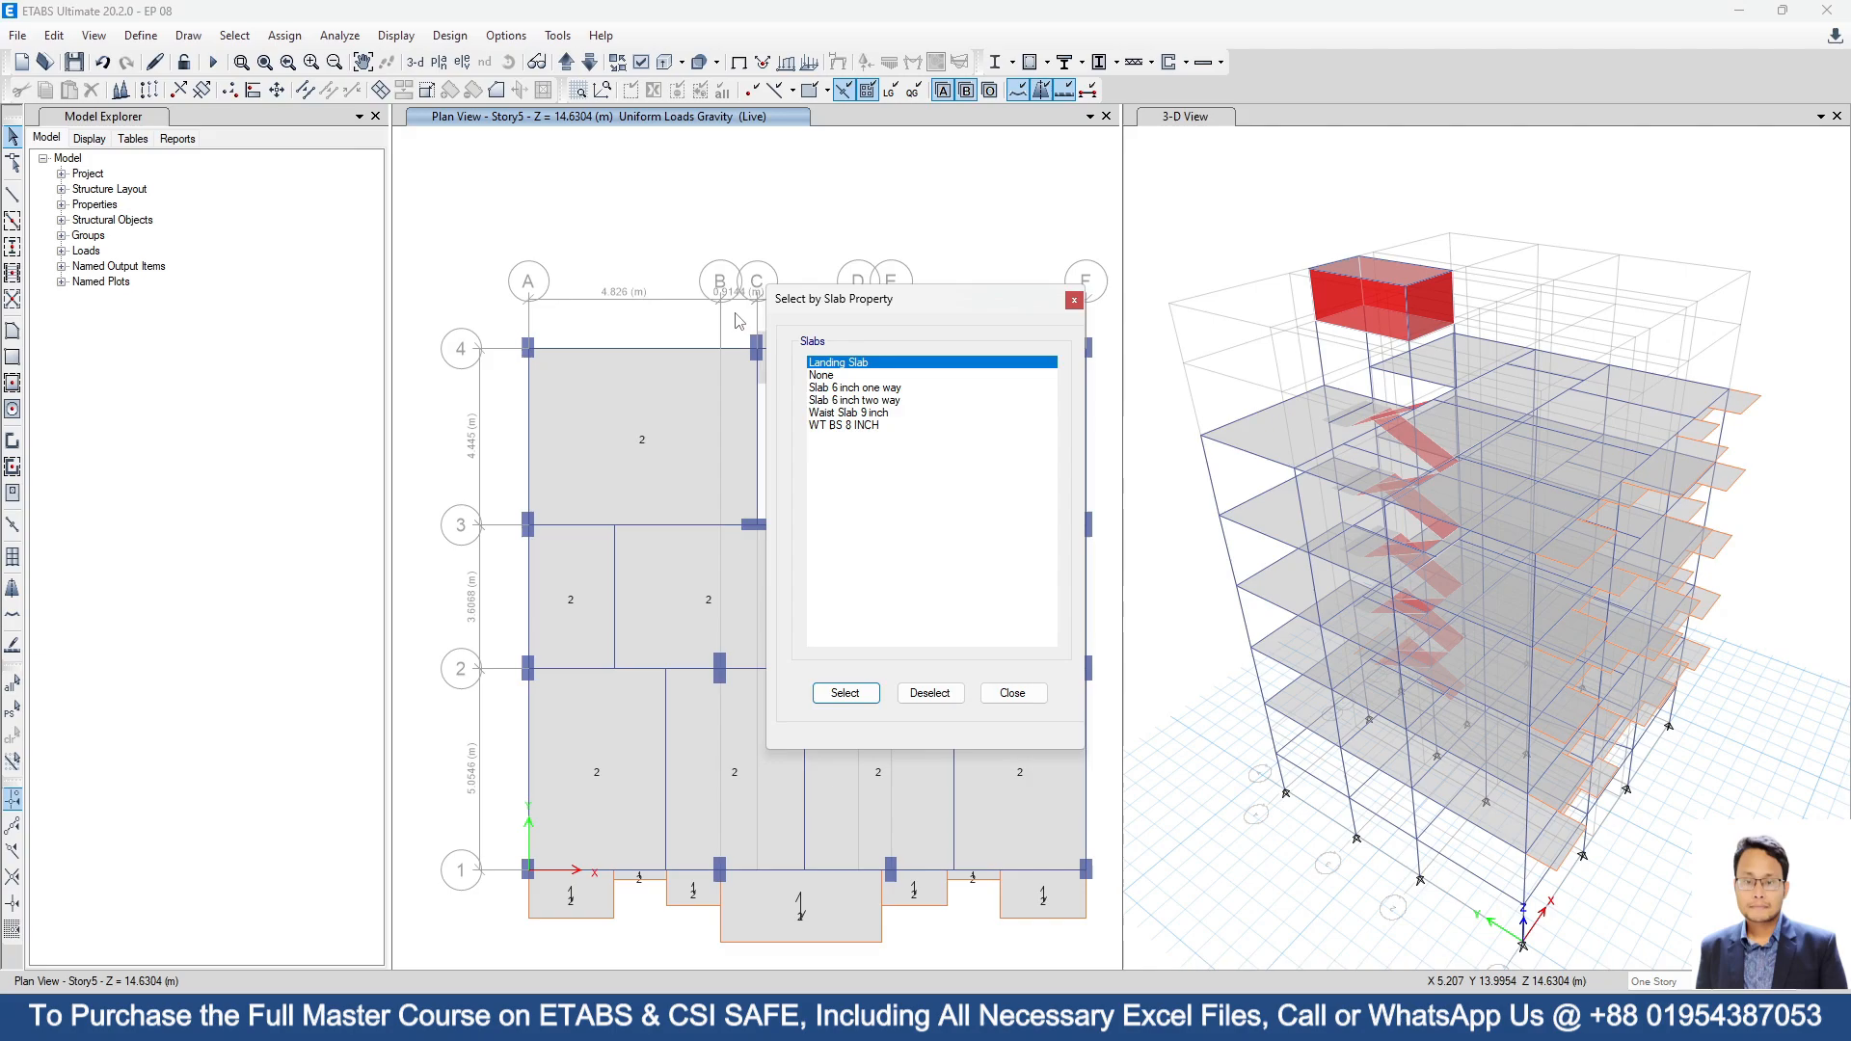
pyautogui.click(871, 413)
pyautogui.click(845, 693)
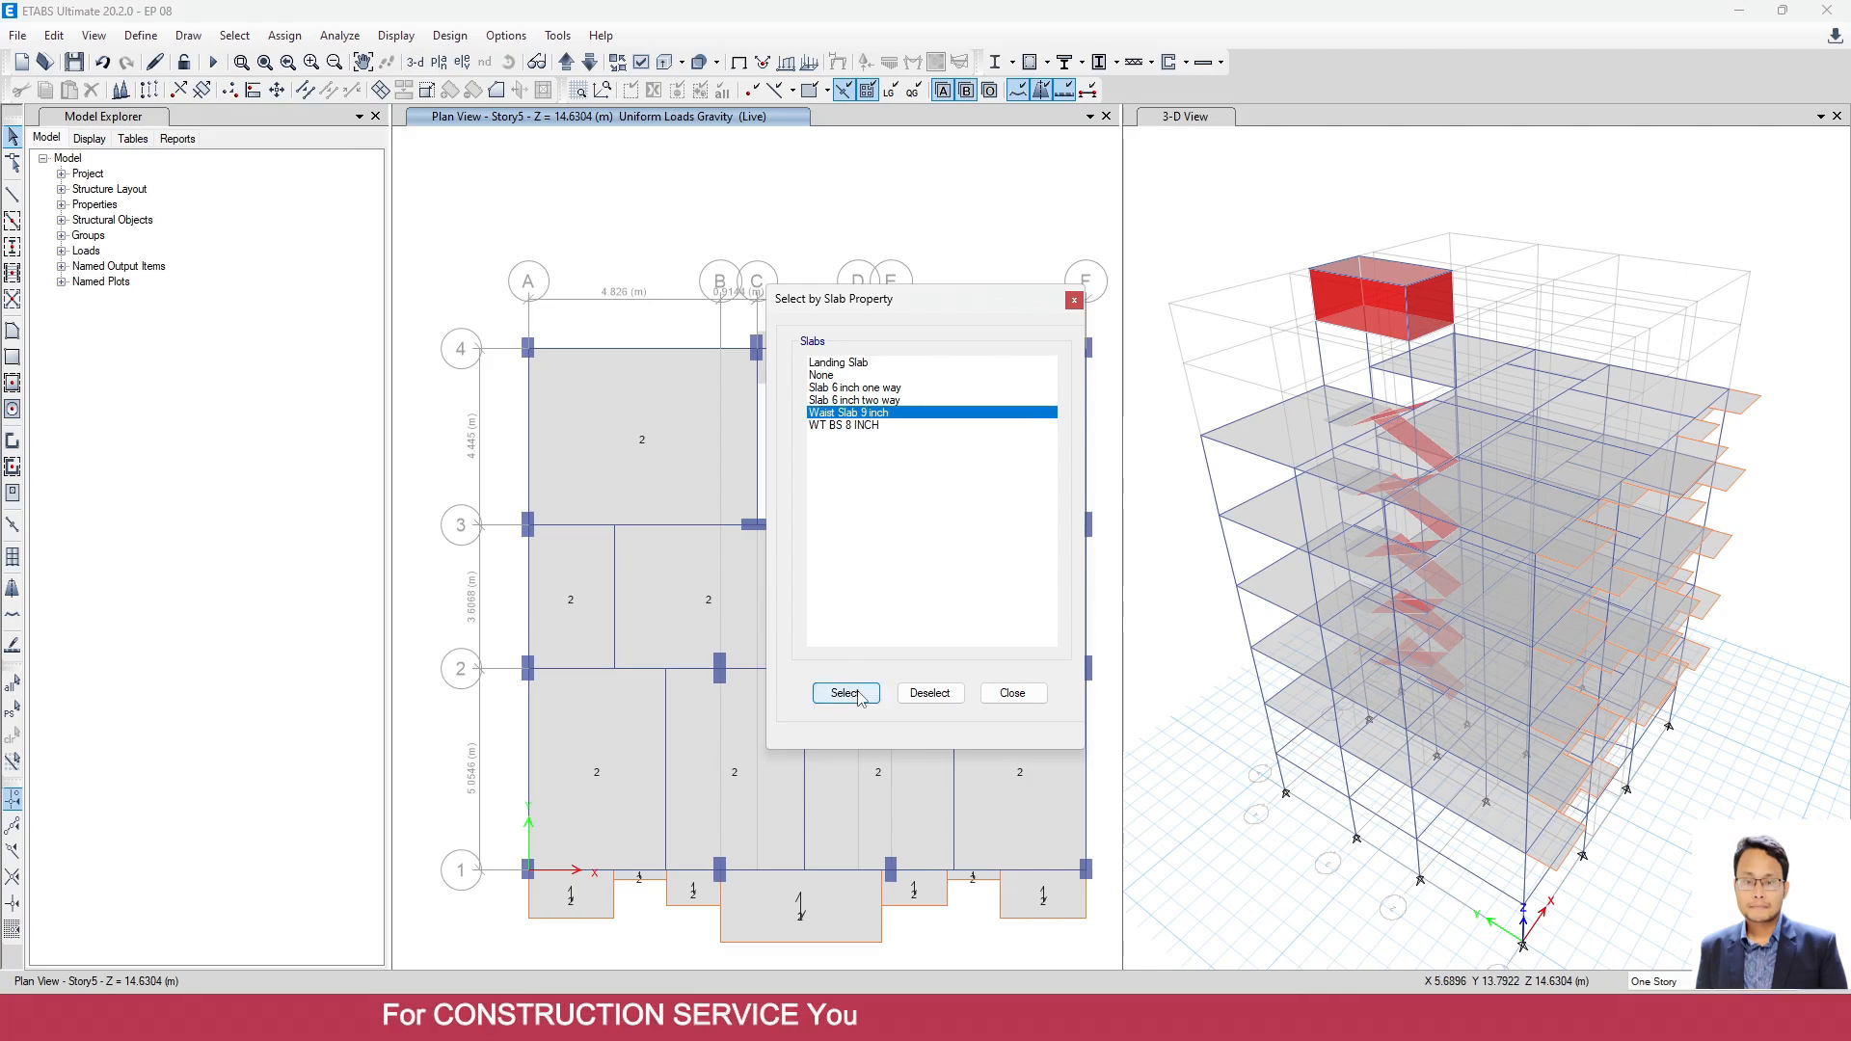
pyautogui.click(1040, 701)
# Assign a uniform Live load of 2 kN/m² in the gravity direction to the selected waist slabs, replacing existing loads.
pyautogui.click(285, 35)
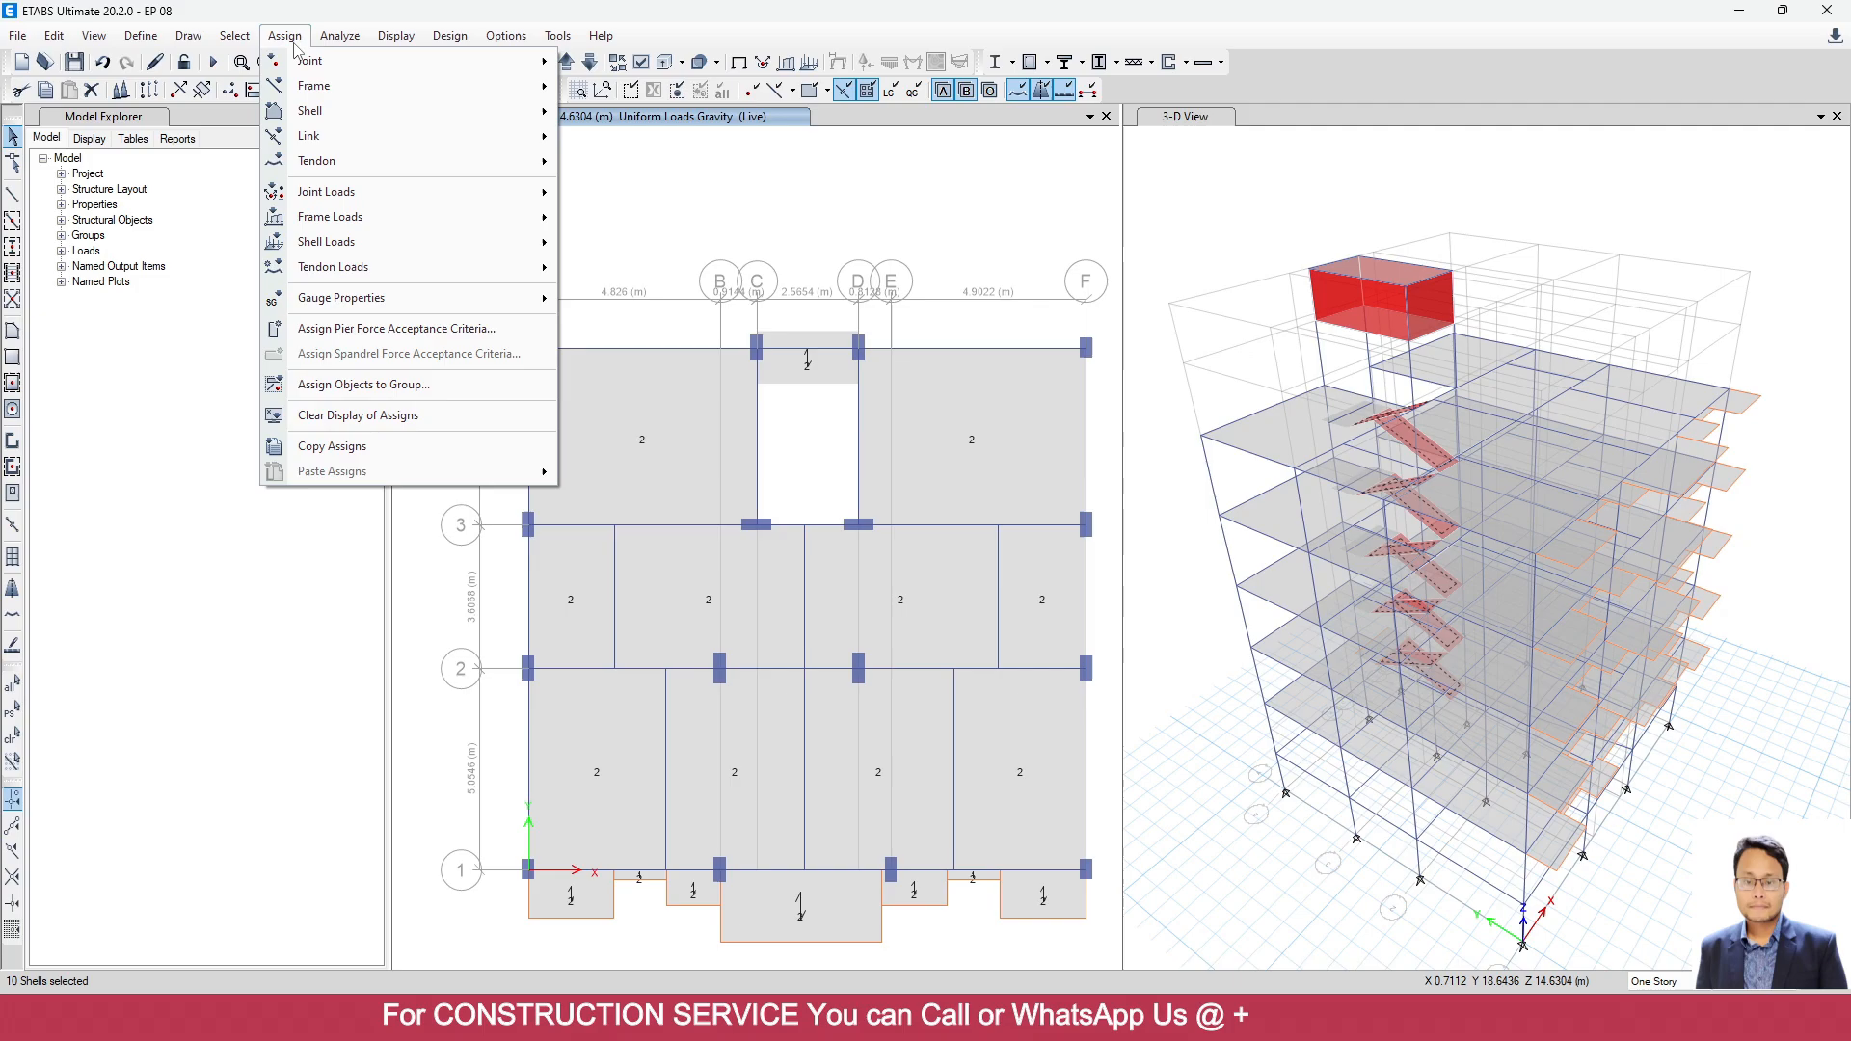
pyautogui.moveTo(357, 243)
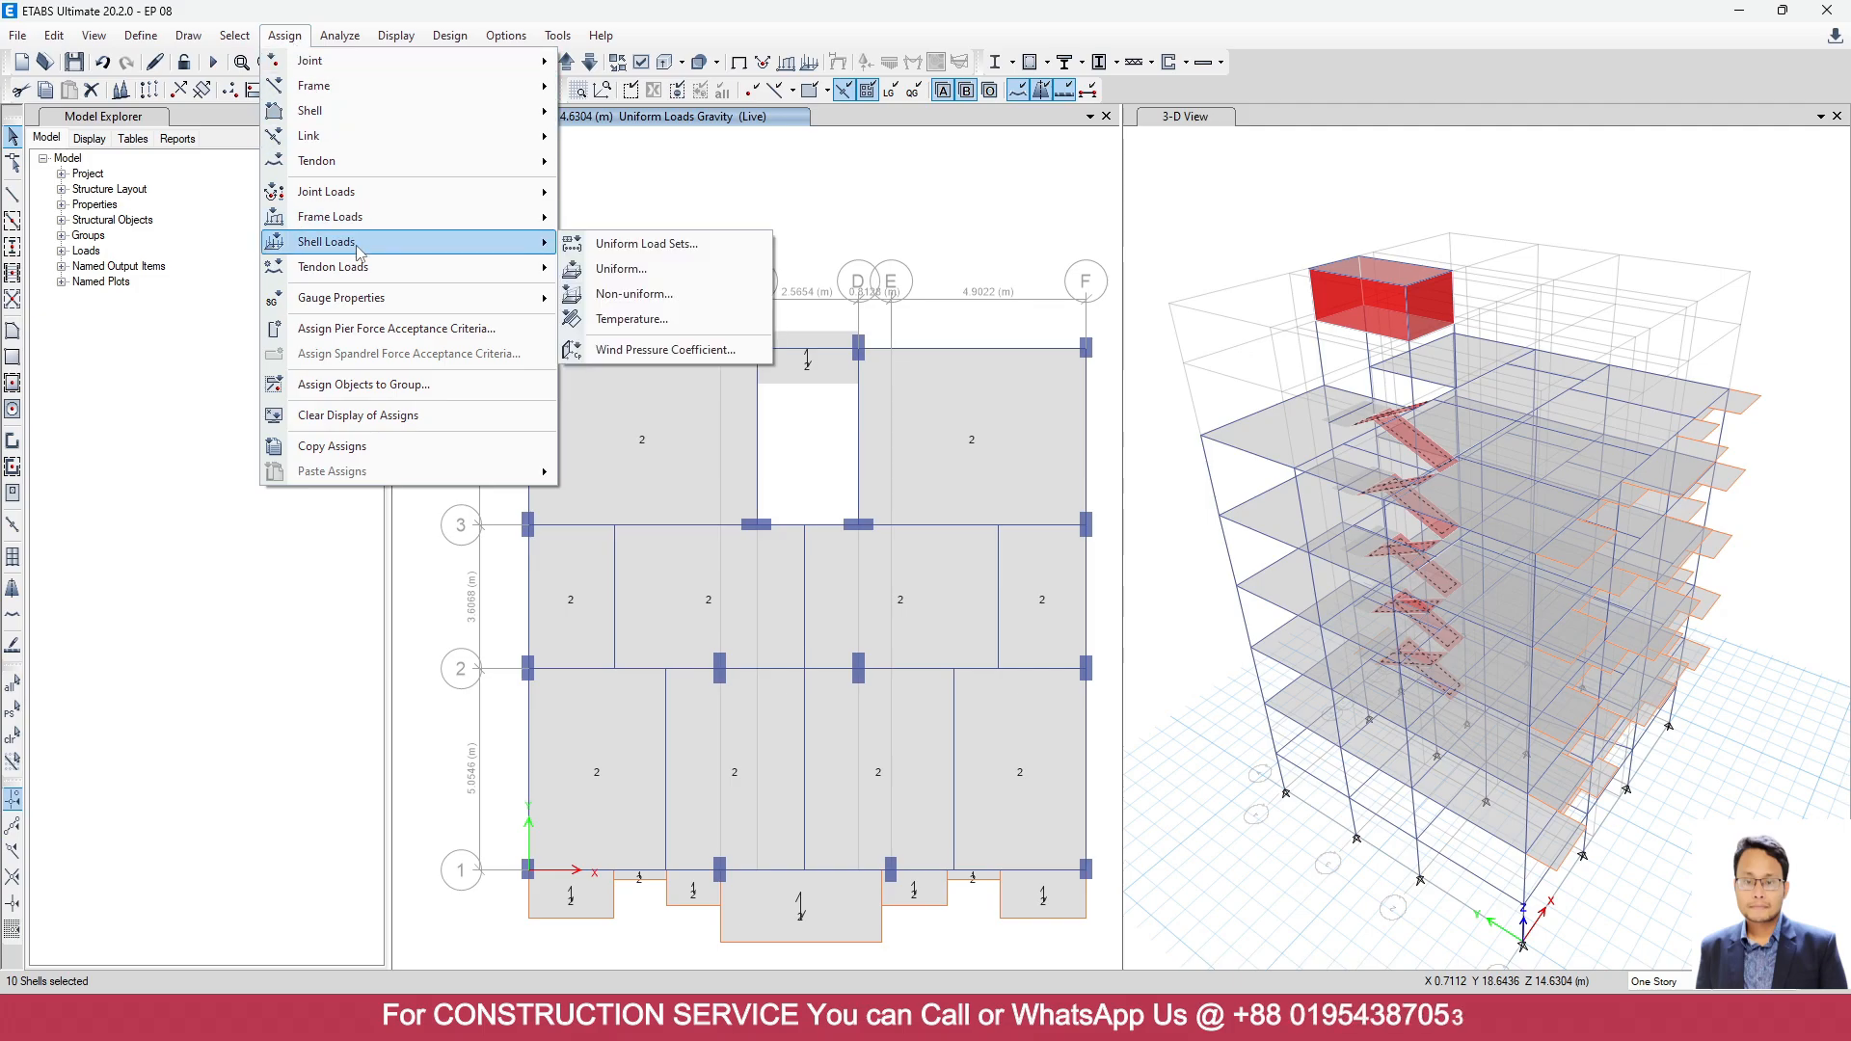
pyautogui.click(634, 278)
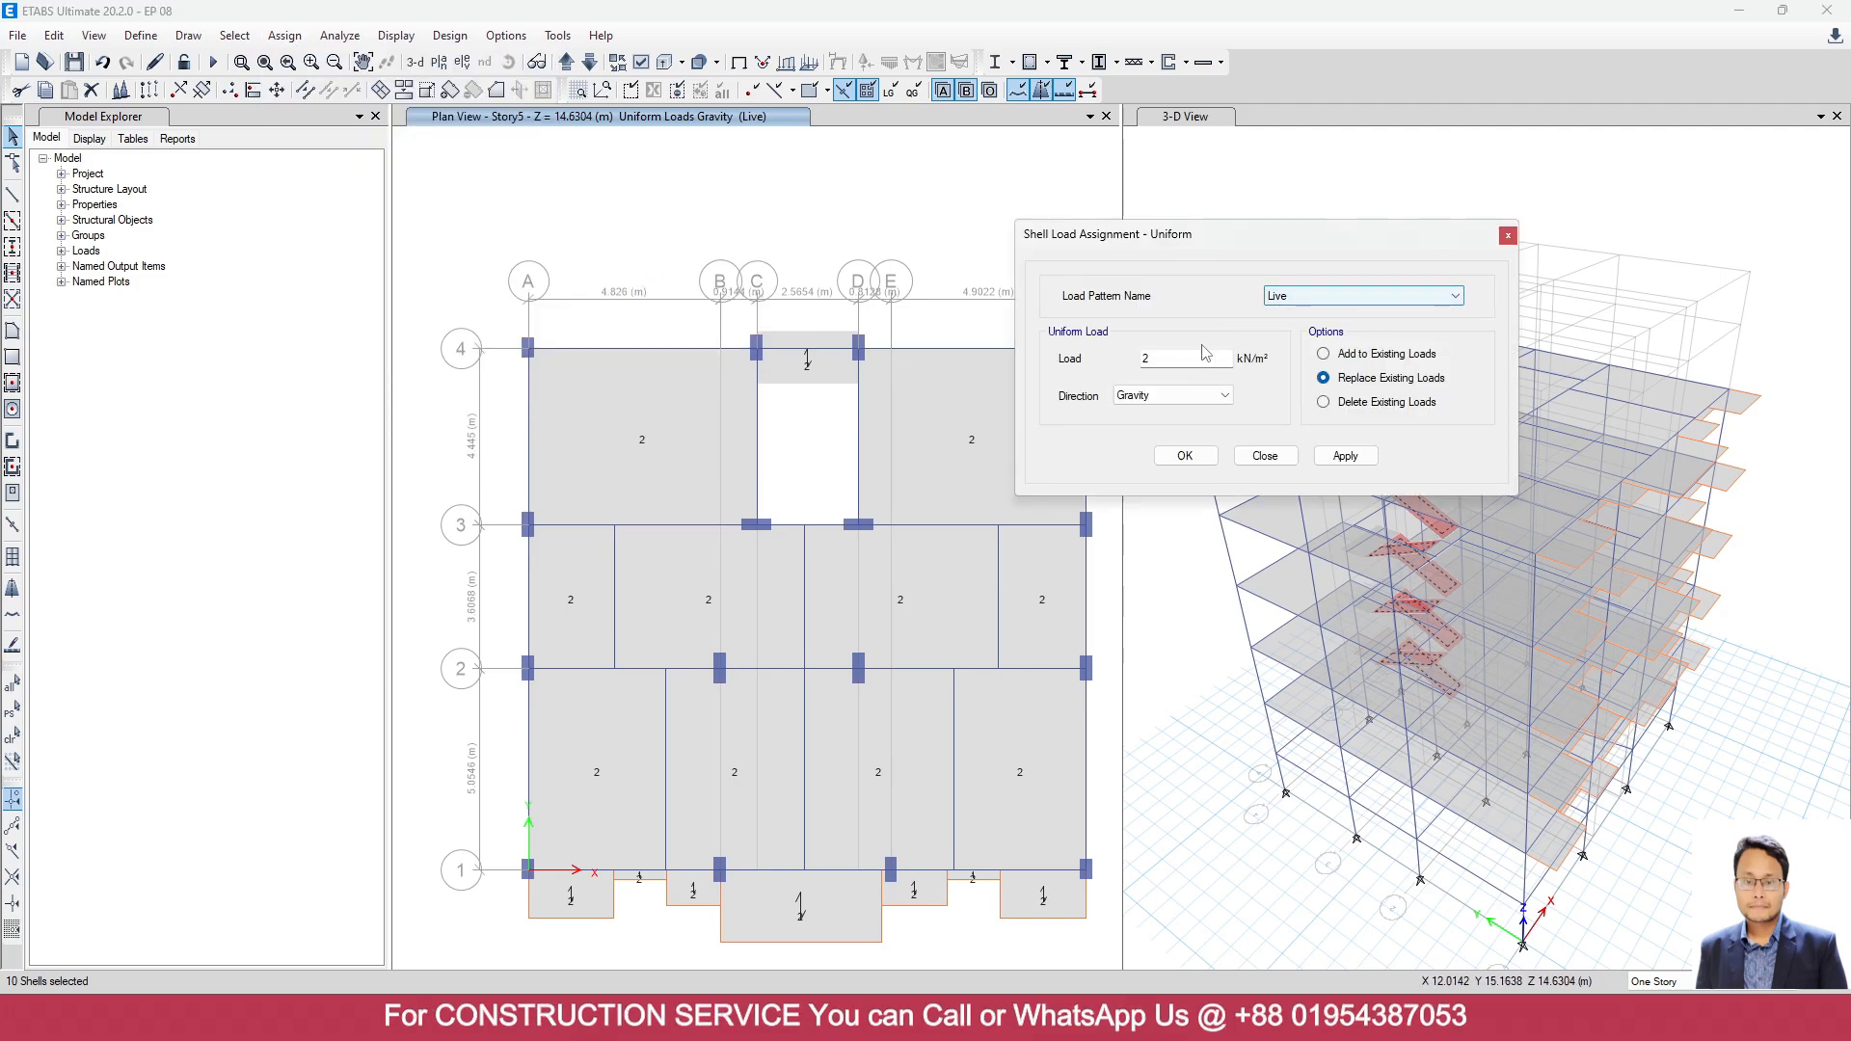
pyautogui.click(1345, 455)
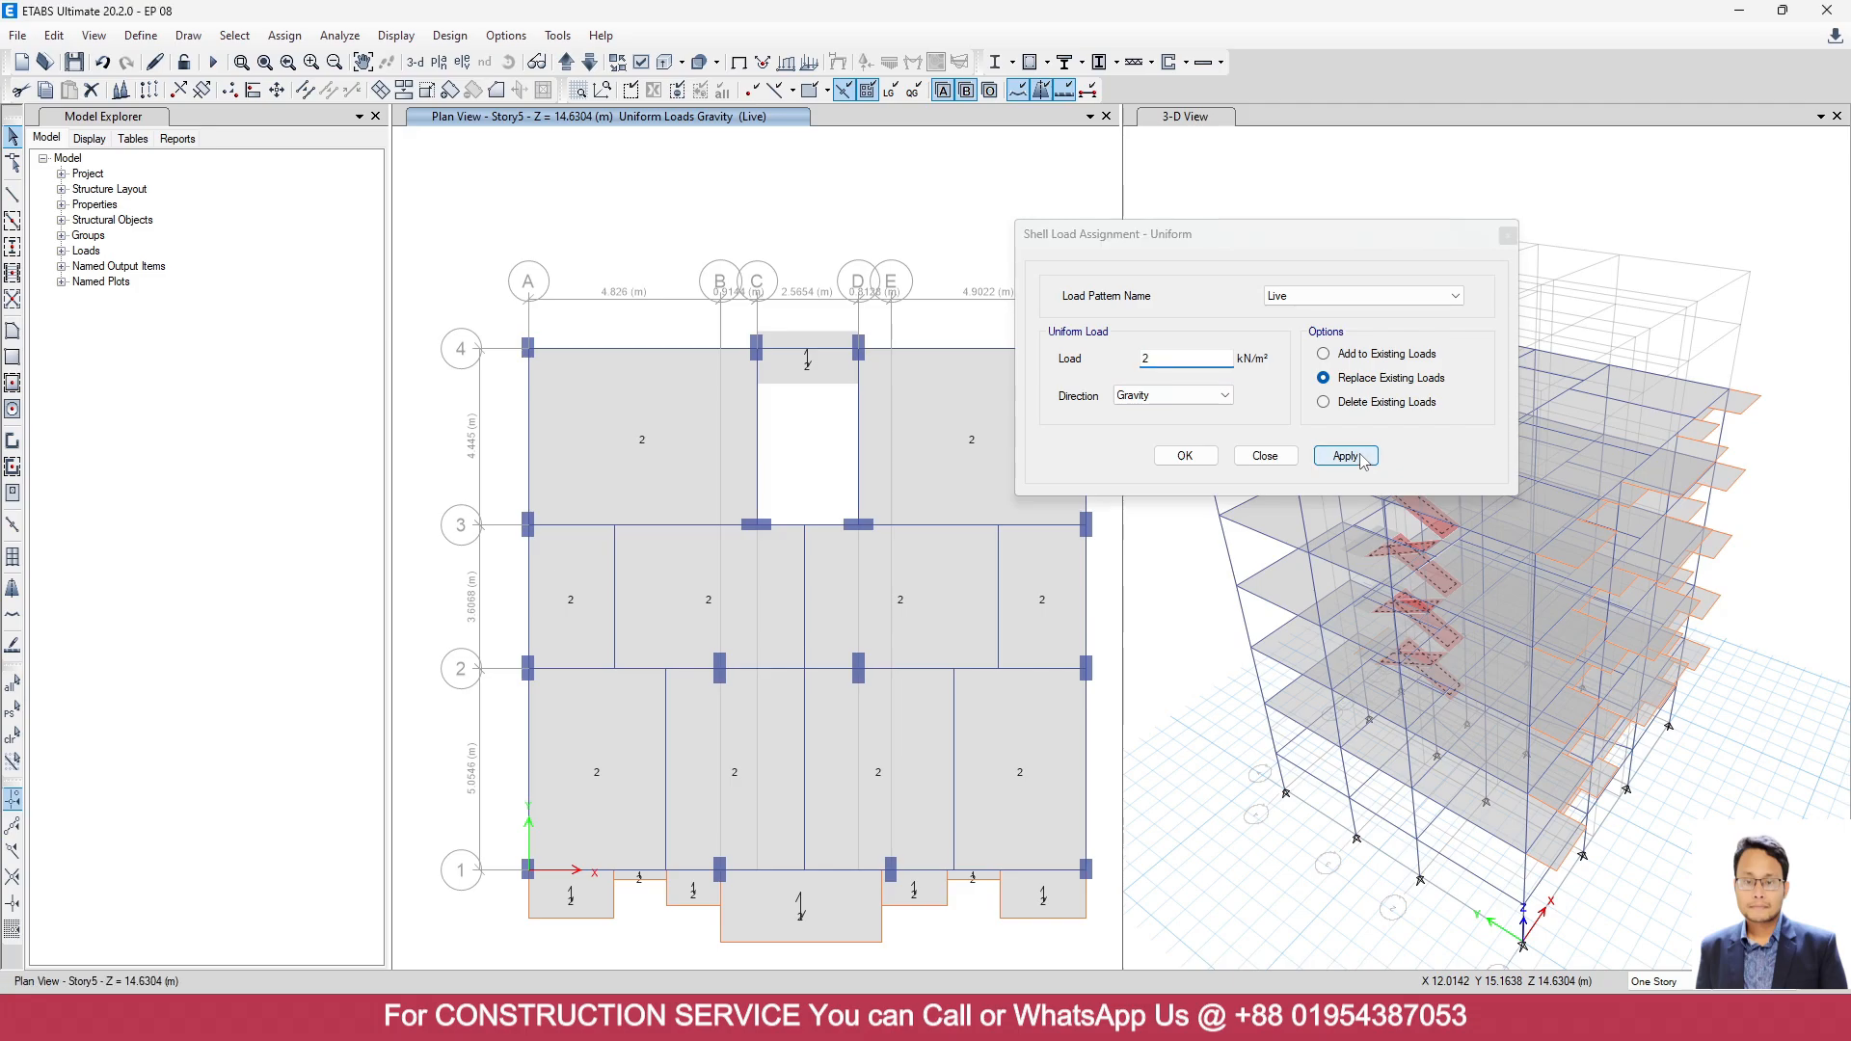
# Reselect the waist slabs and assign a uniform FF load of 1.2 kN/m² in the gravity direction, replacing existing loads.
pyautogui.moveTo(1346, 241); pyautogui.dragTo(963, 187)
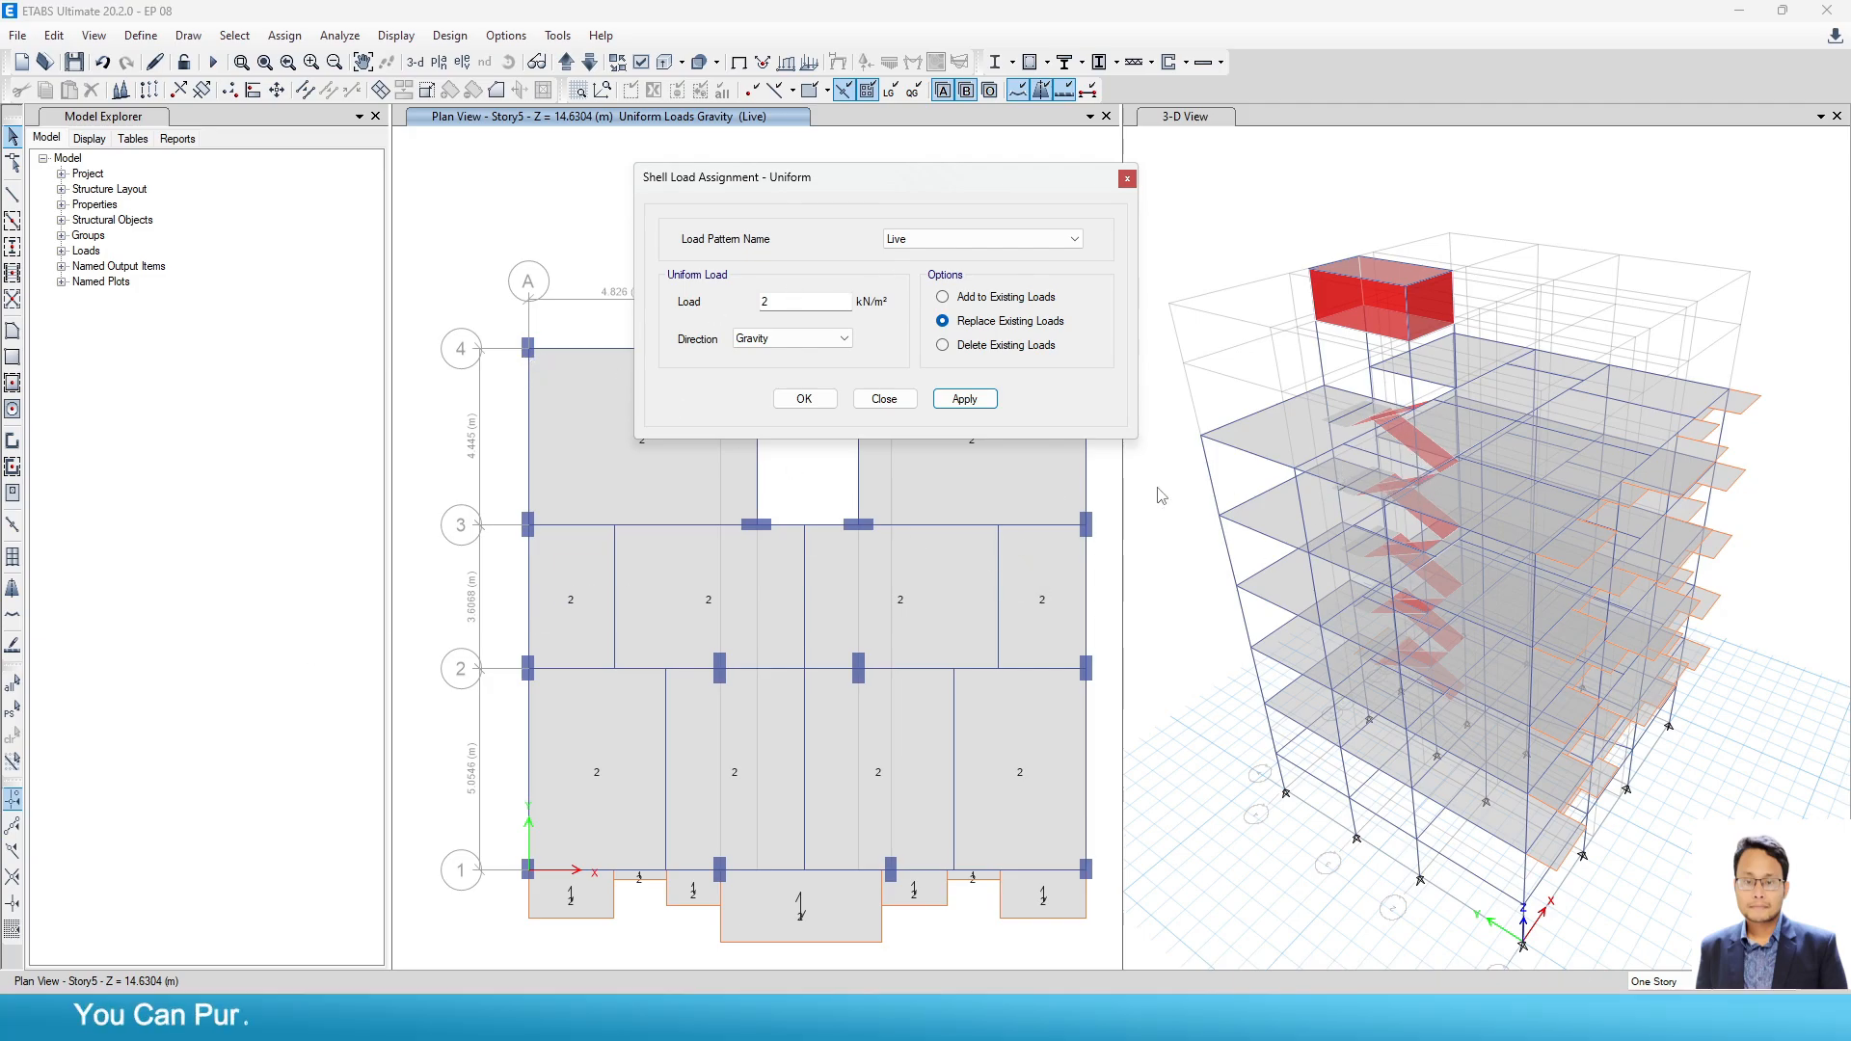
pyautogui.click(13, 711)
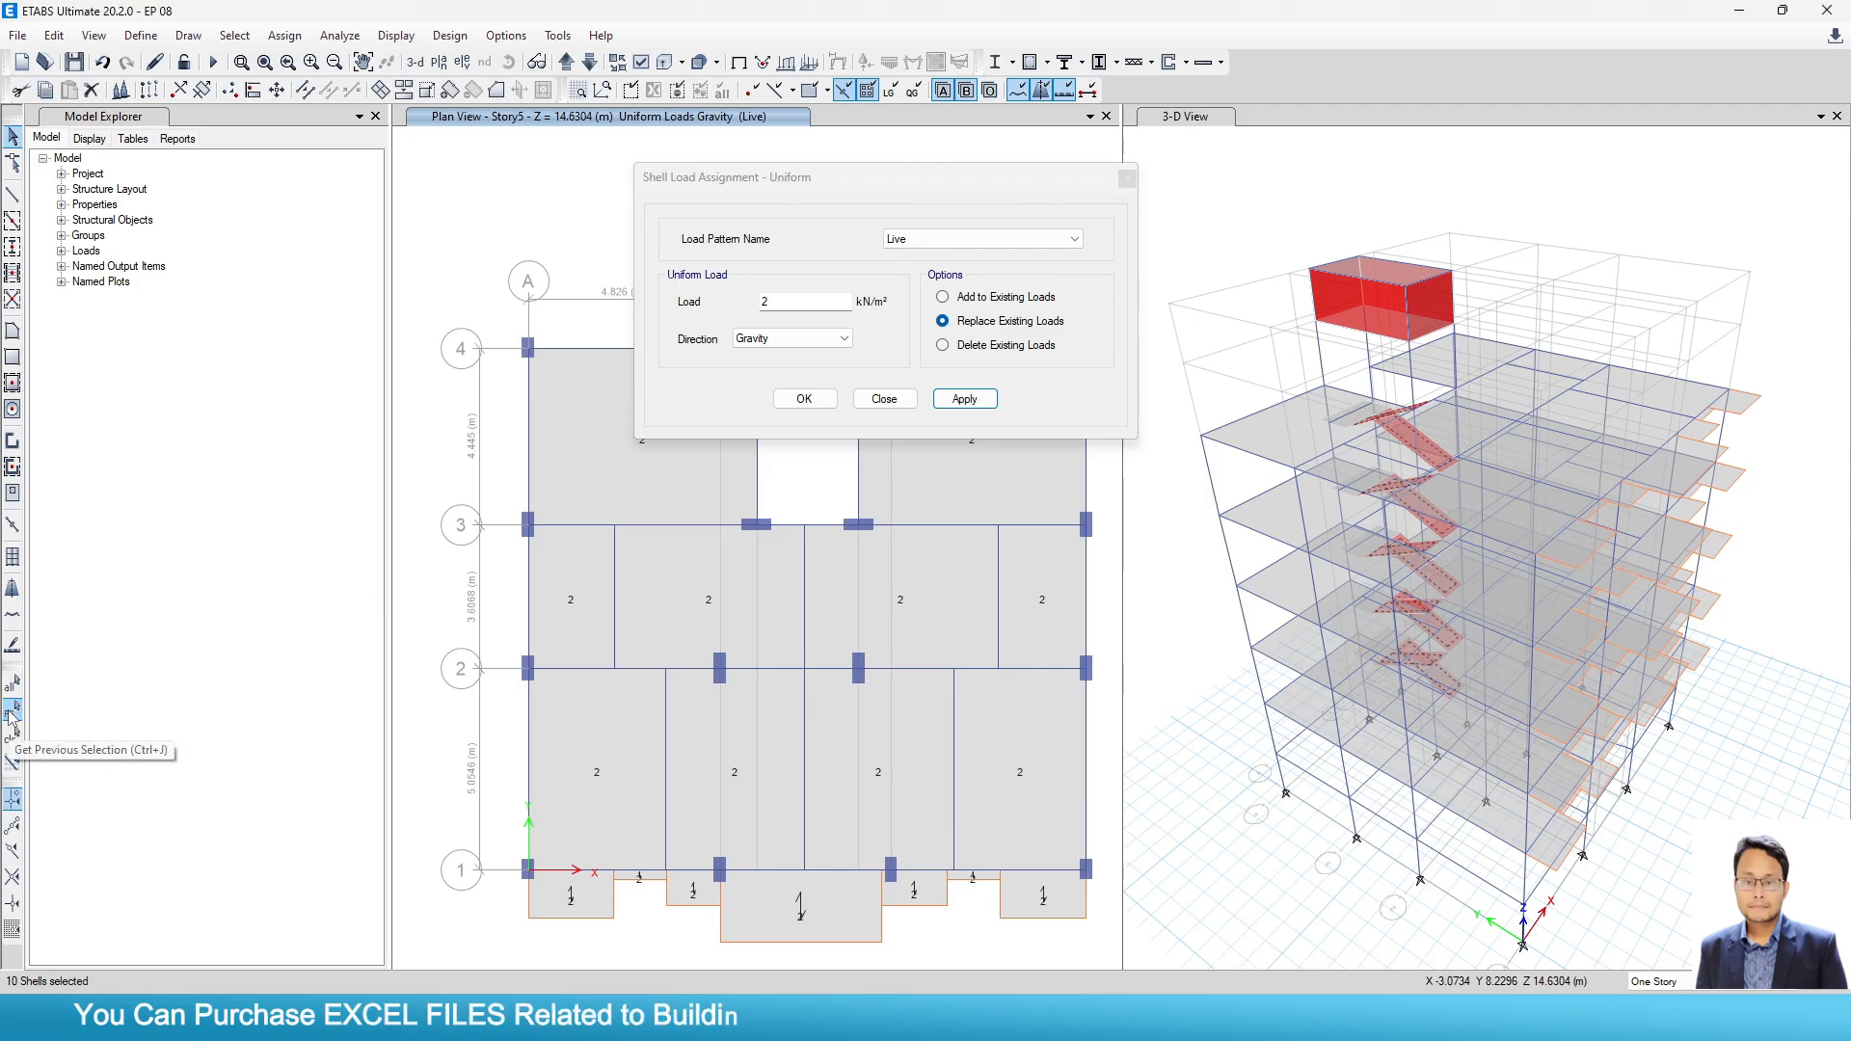
pyautogui.click(896, 241)
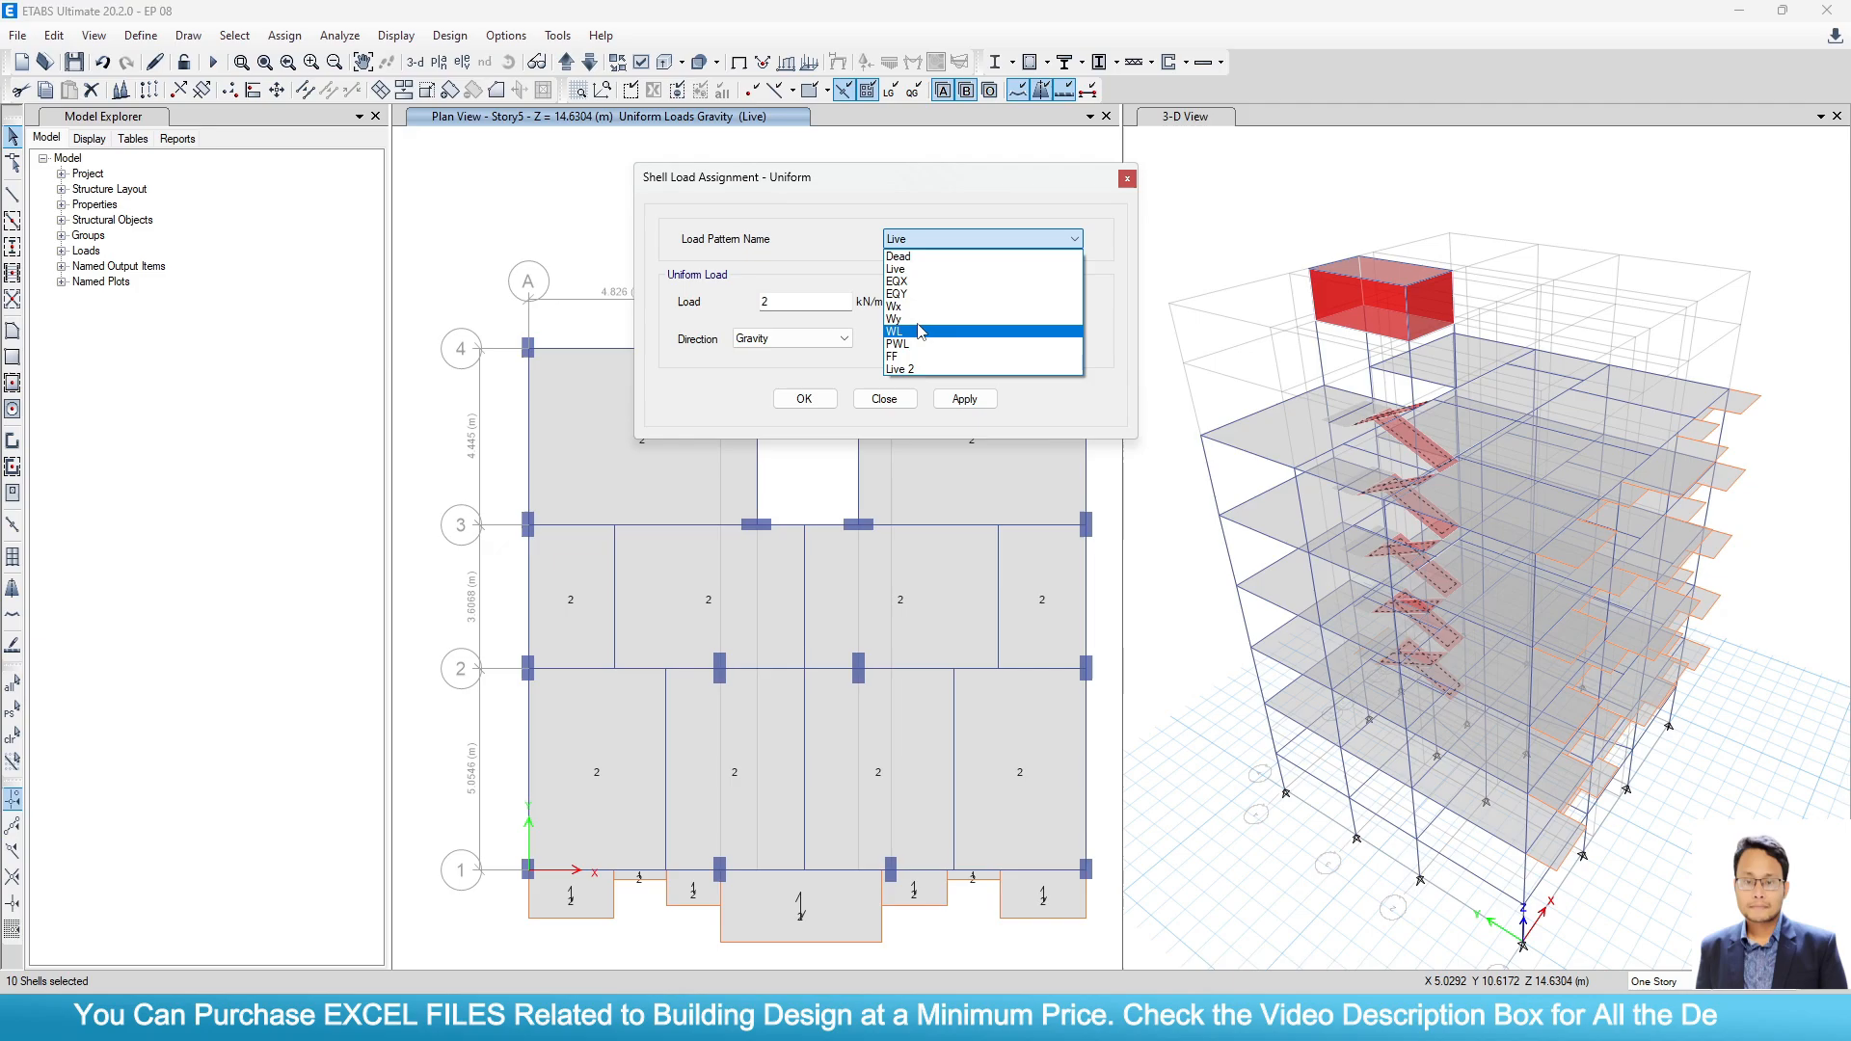
pyautogui.click(897, 356)
pyautogui.press('Tab')
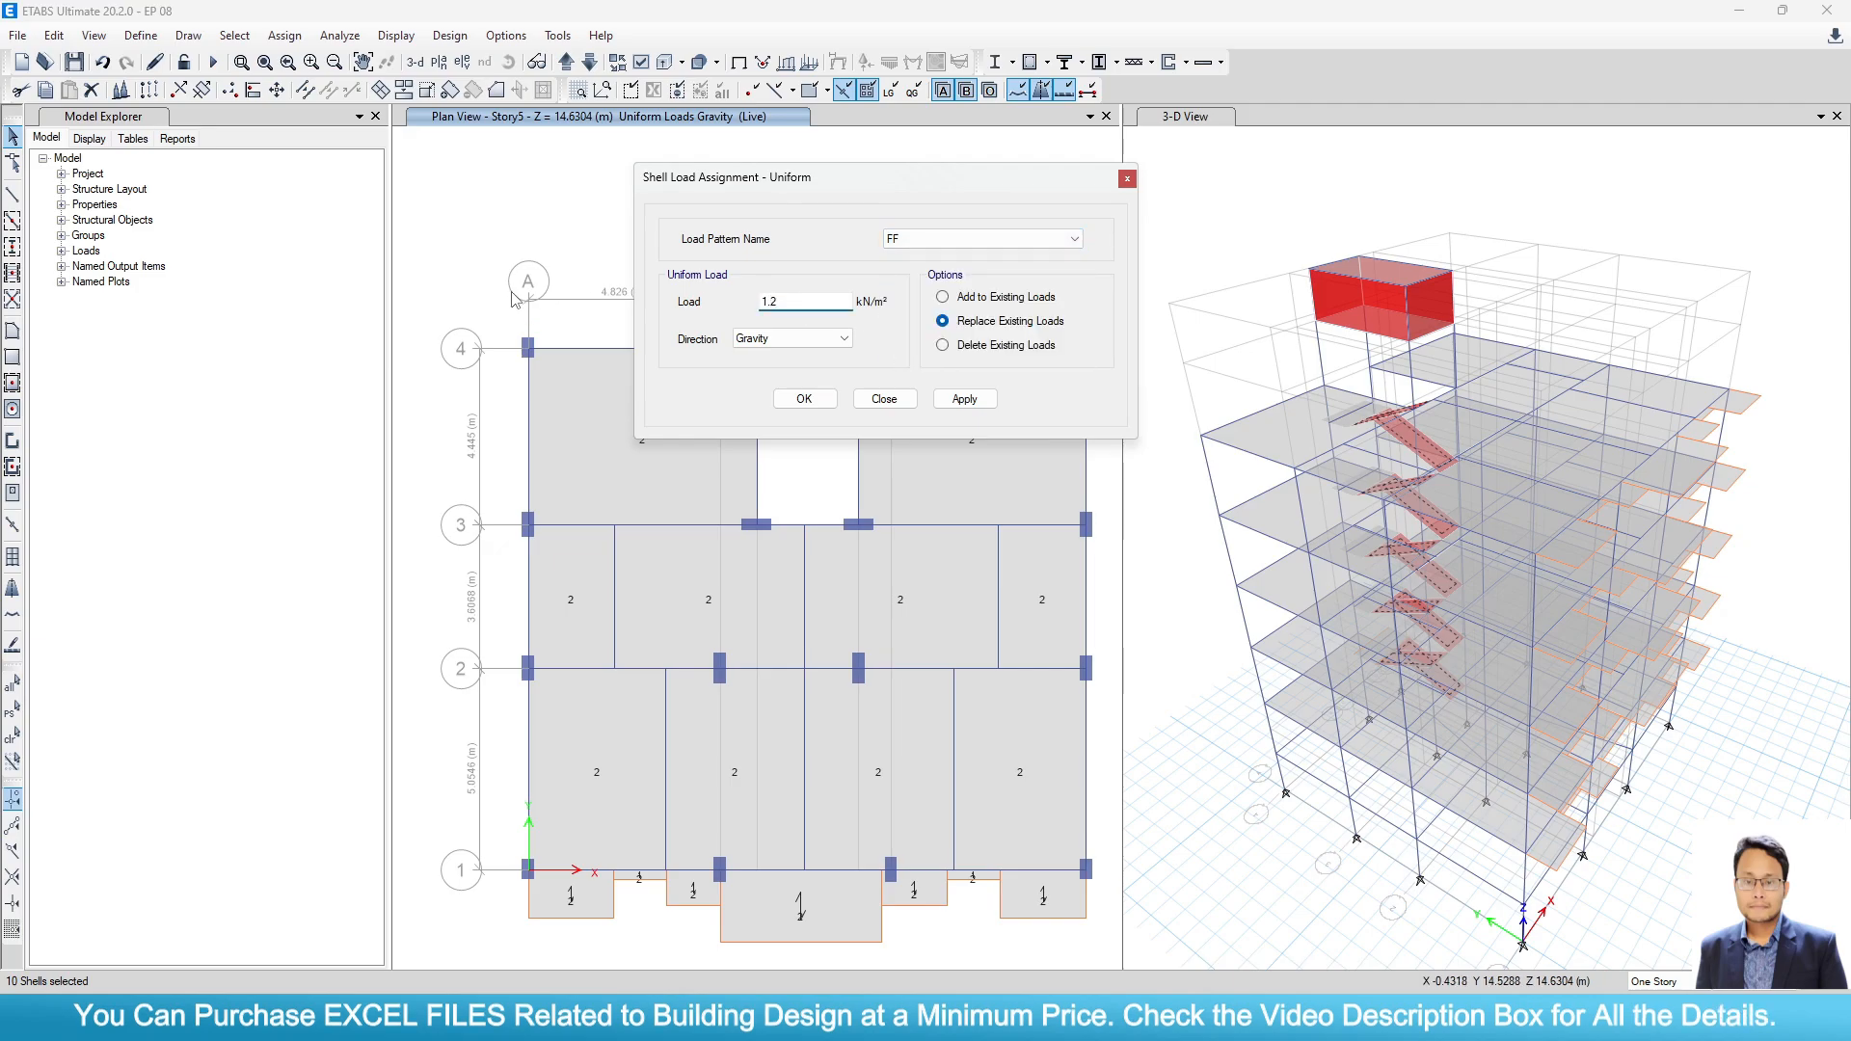
pyautogui.click(968, 403)
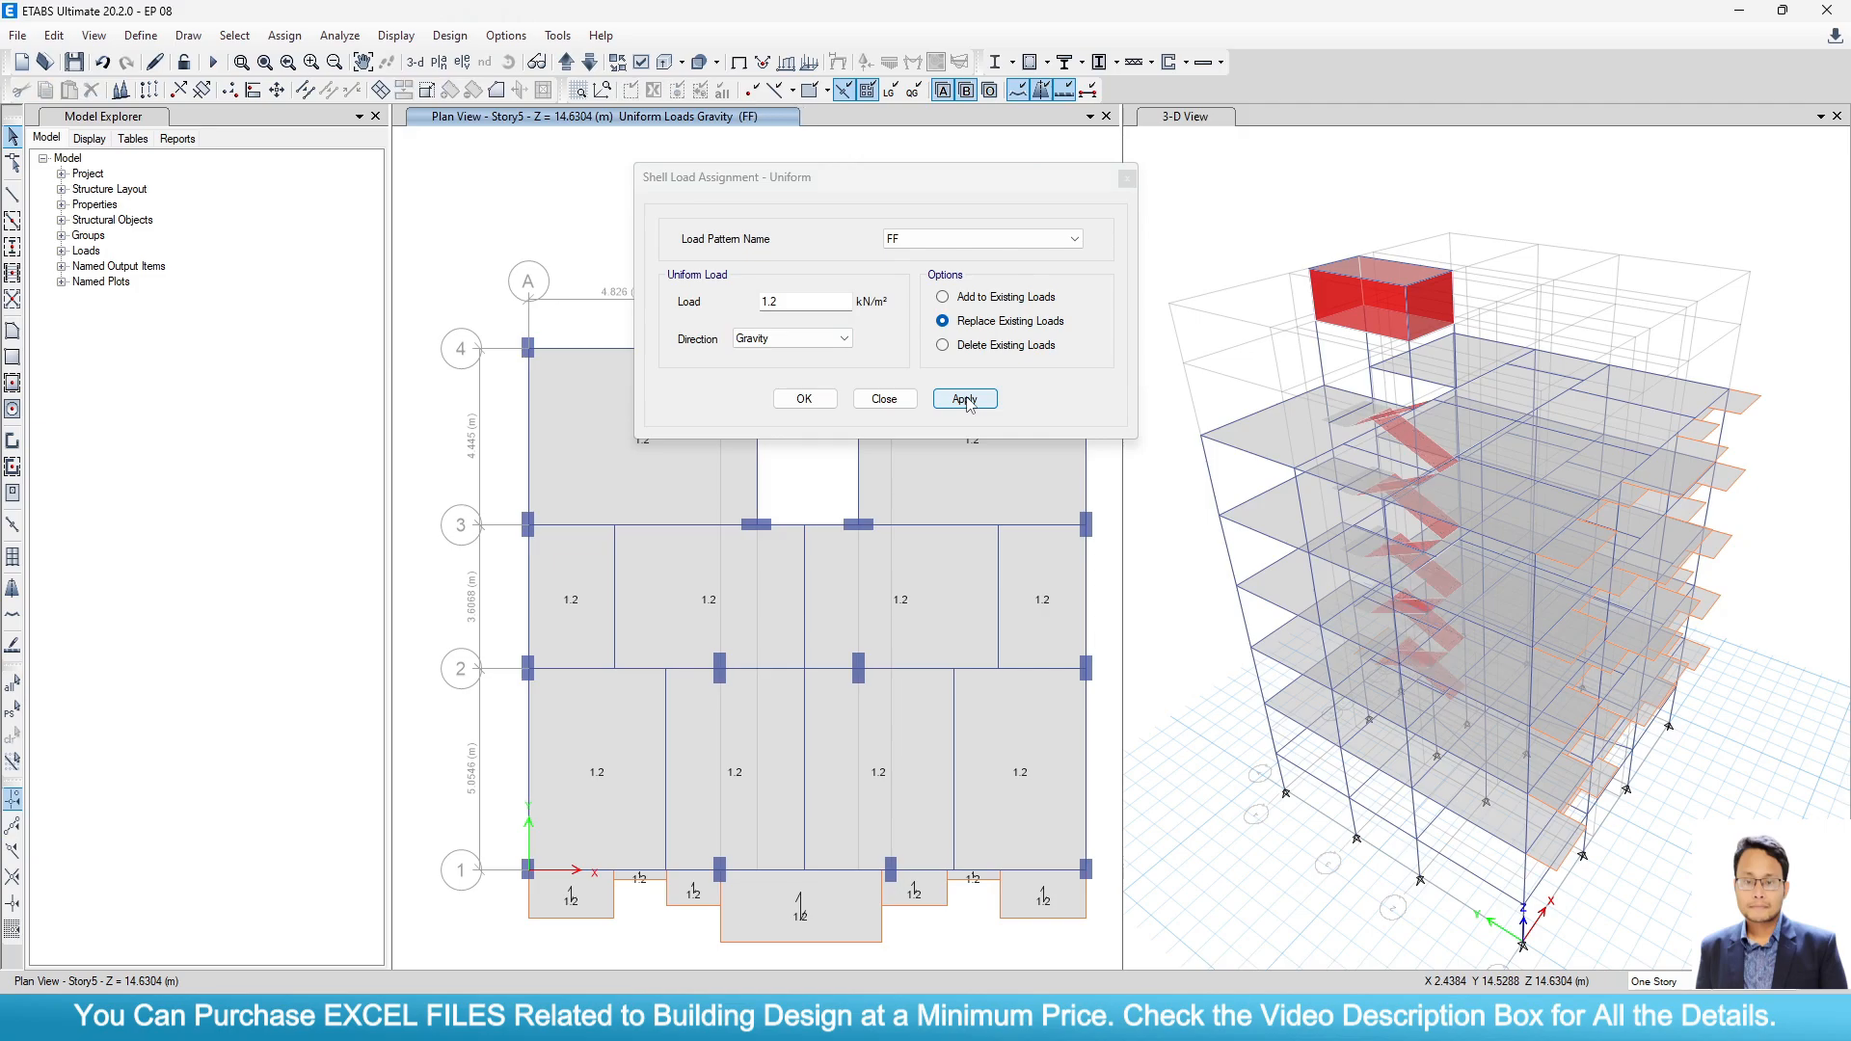
pyautogui.click(835, 407)
# Inspect the loads assigned to a stair waist slab on the ROOF story in the 3-D view.
pyautogui.scroll(6, 1398, 408)
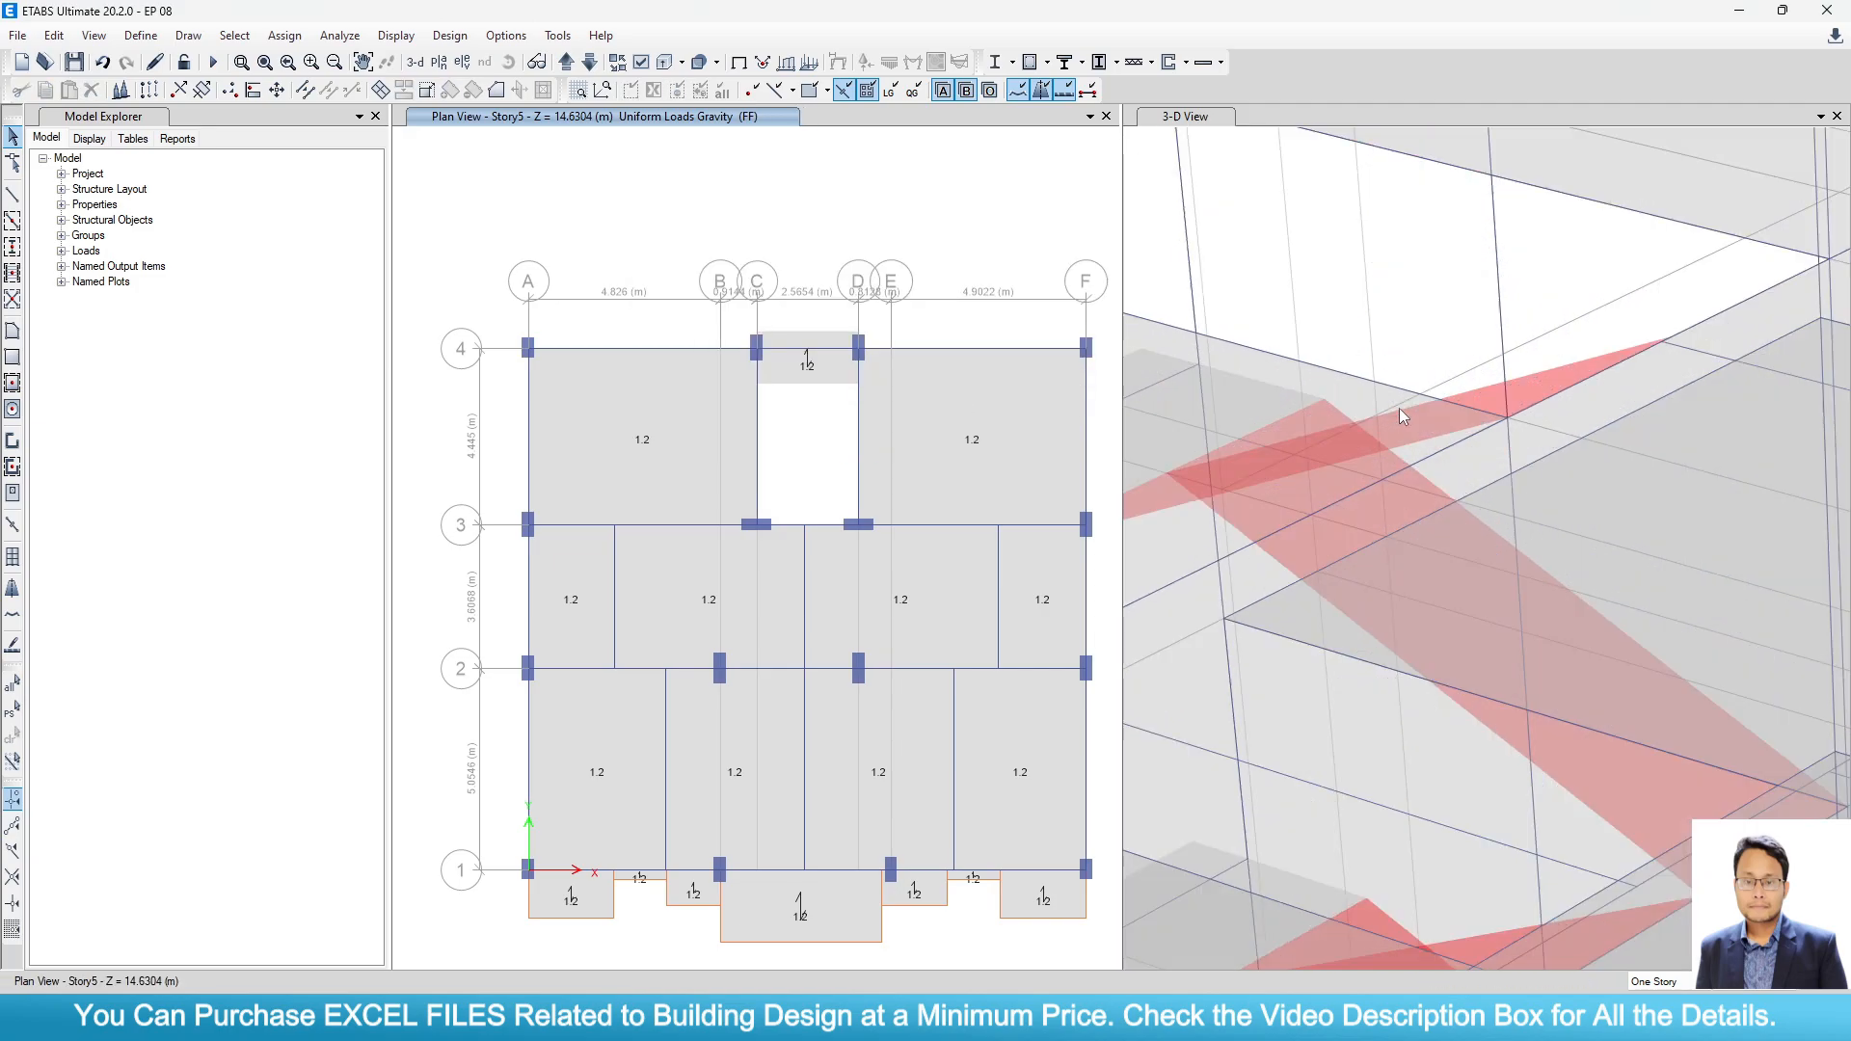
pyautogui.rightClick(1670, 378)
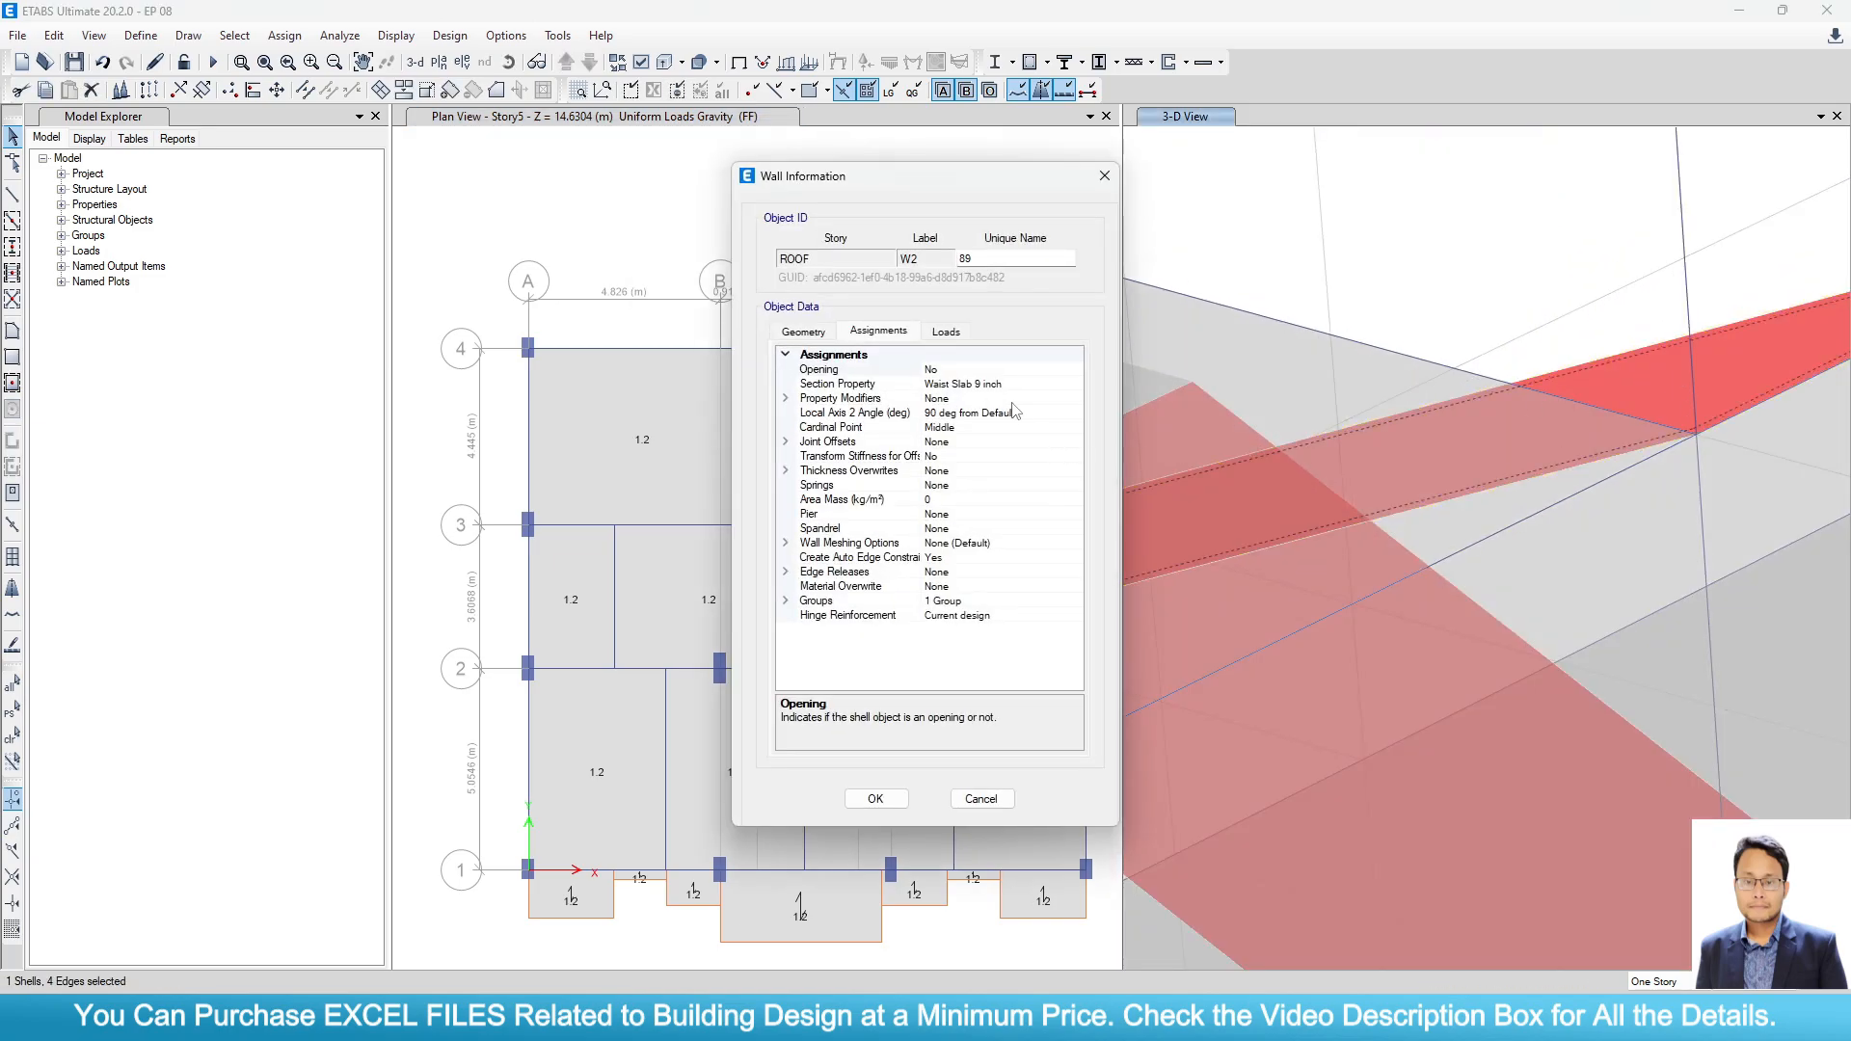
pyautogui.click(946, 330)
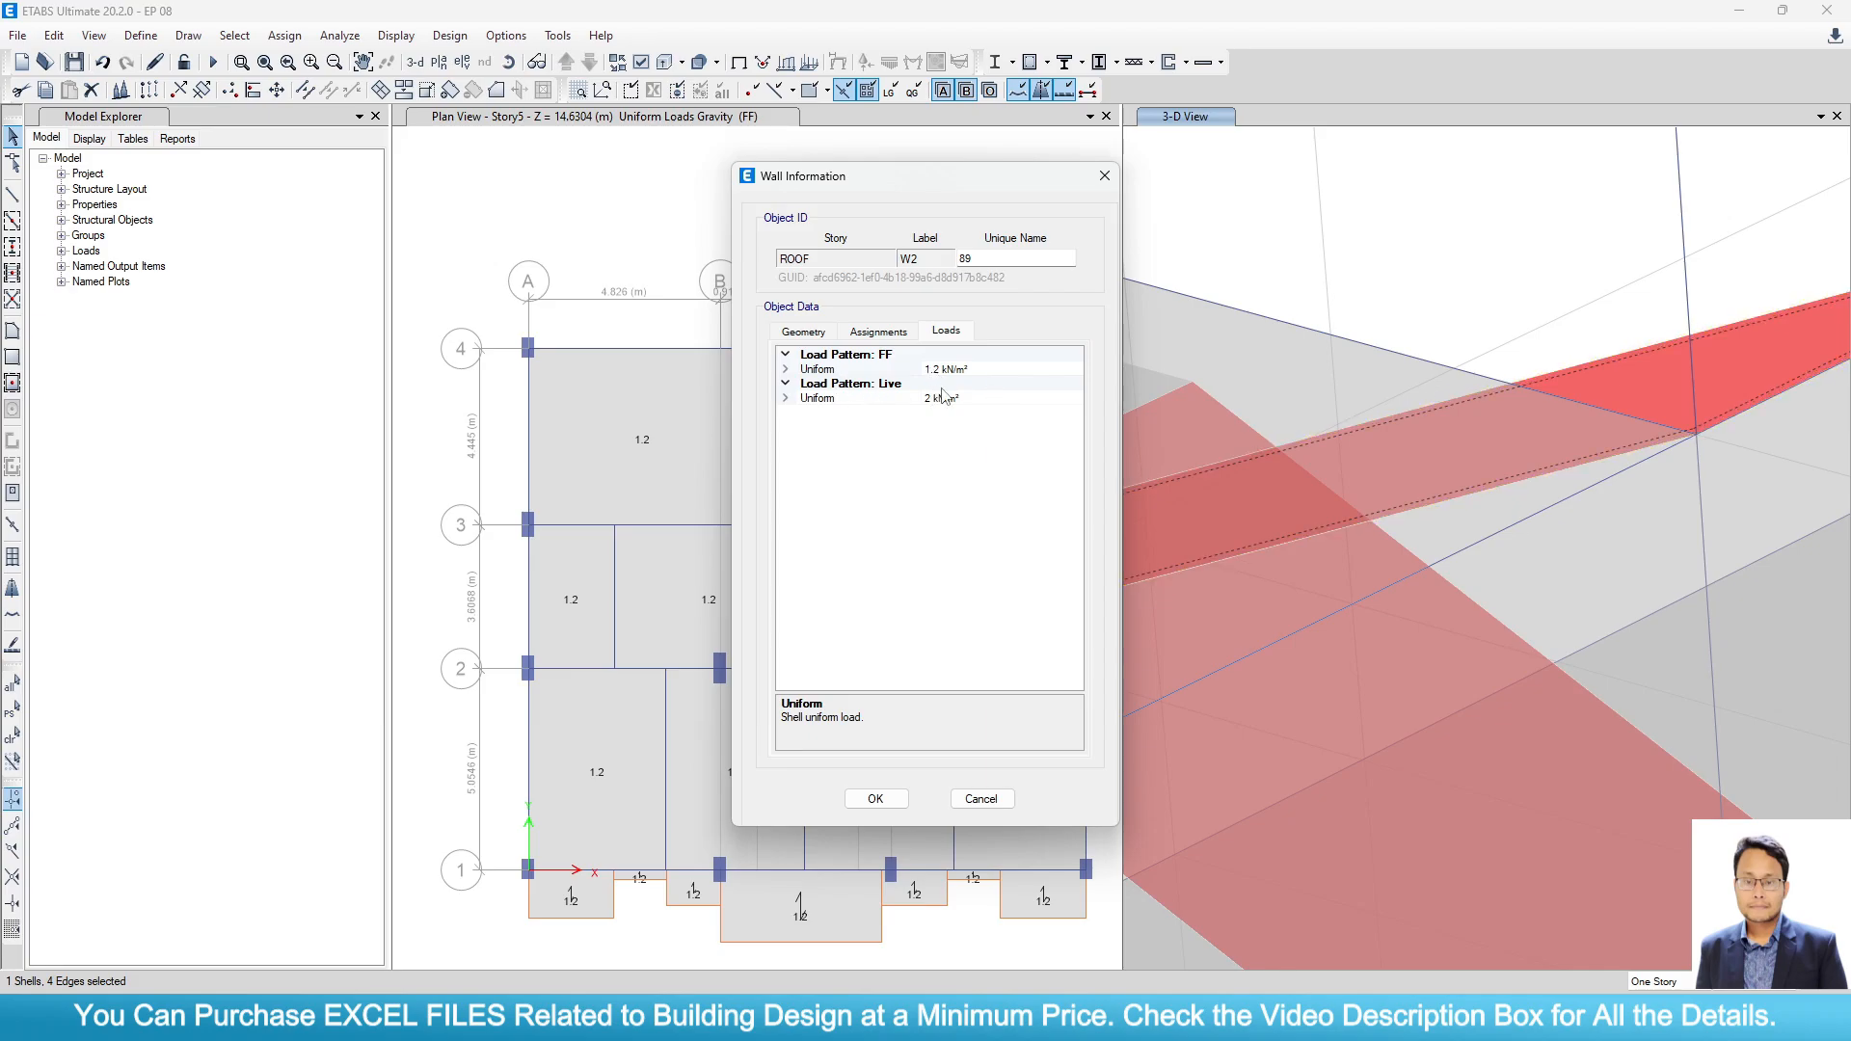
pyautogui.click(1104, 176)
pyautogui.scroll(-5, 1401, 525)
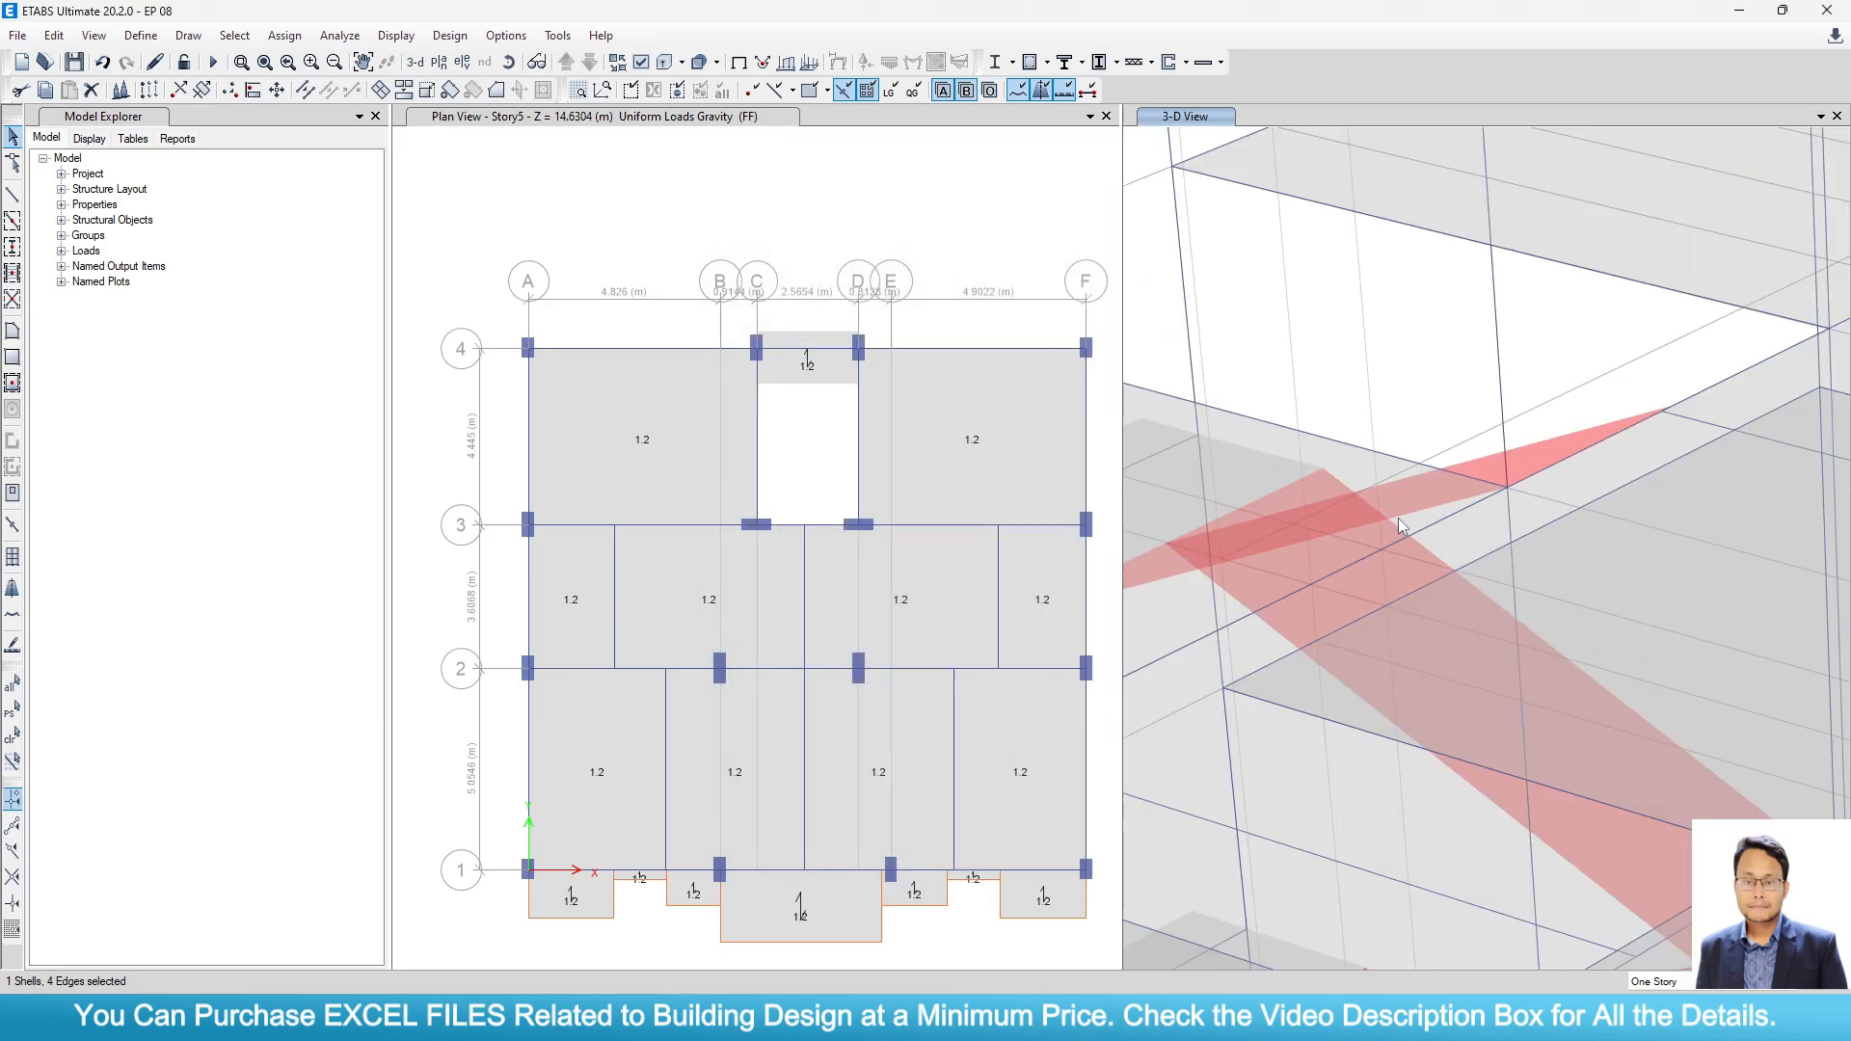
pyautogui.scroll(-6, 1401, 528)
pyautogui.scroll(3, 1401, 527)
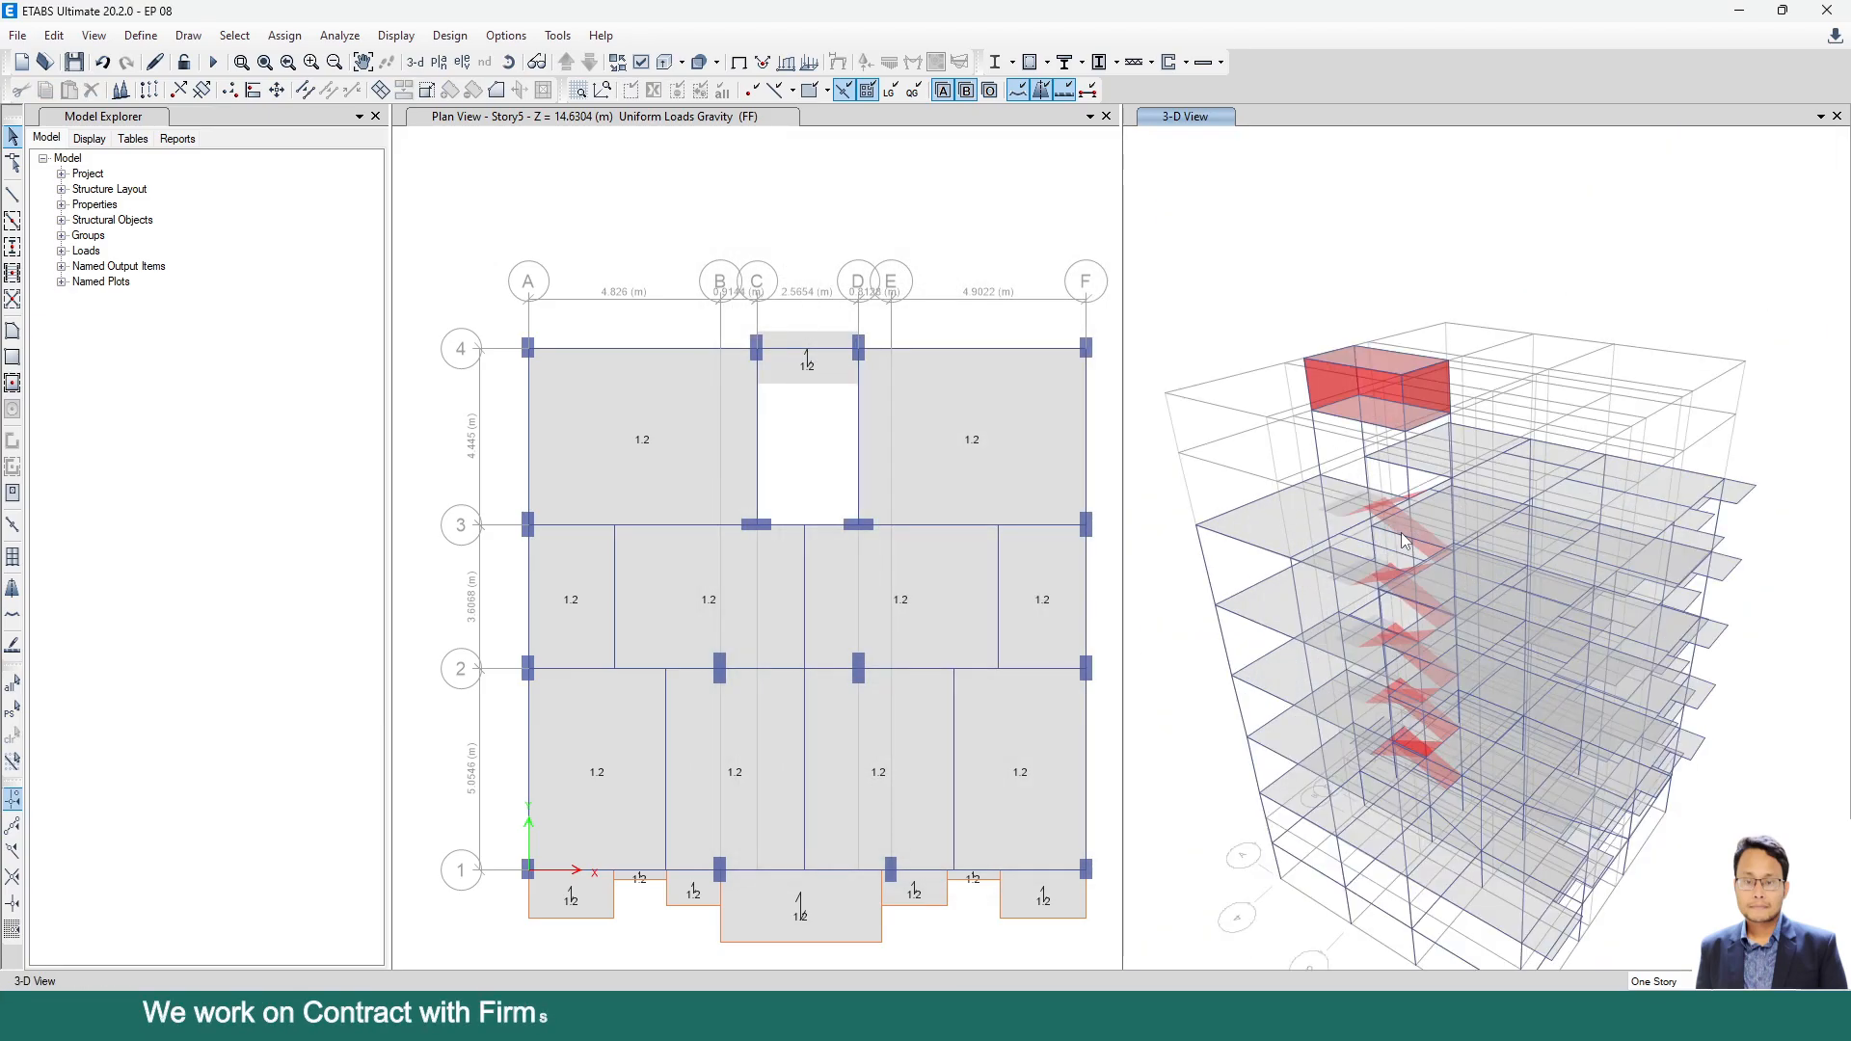
pyautogui.moveTo(1406, 533); pyautogui.dragTo(1406, 471, button='middle')
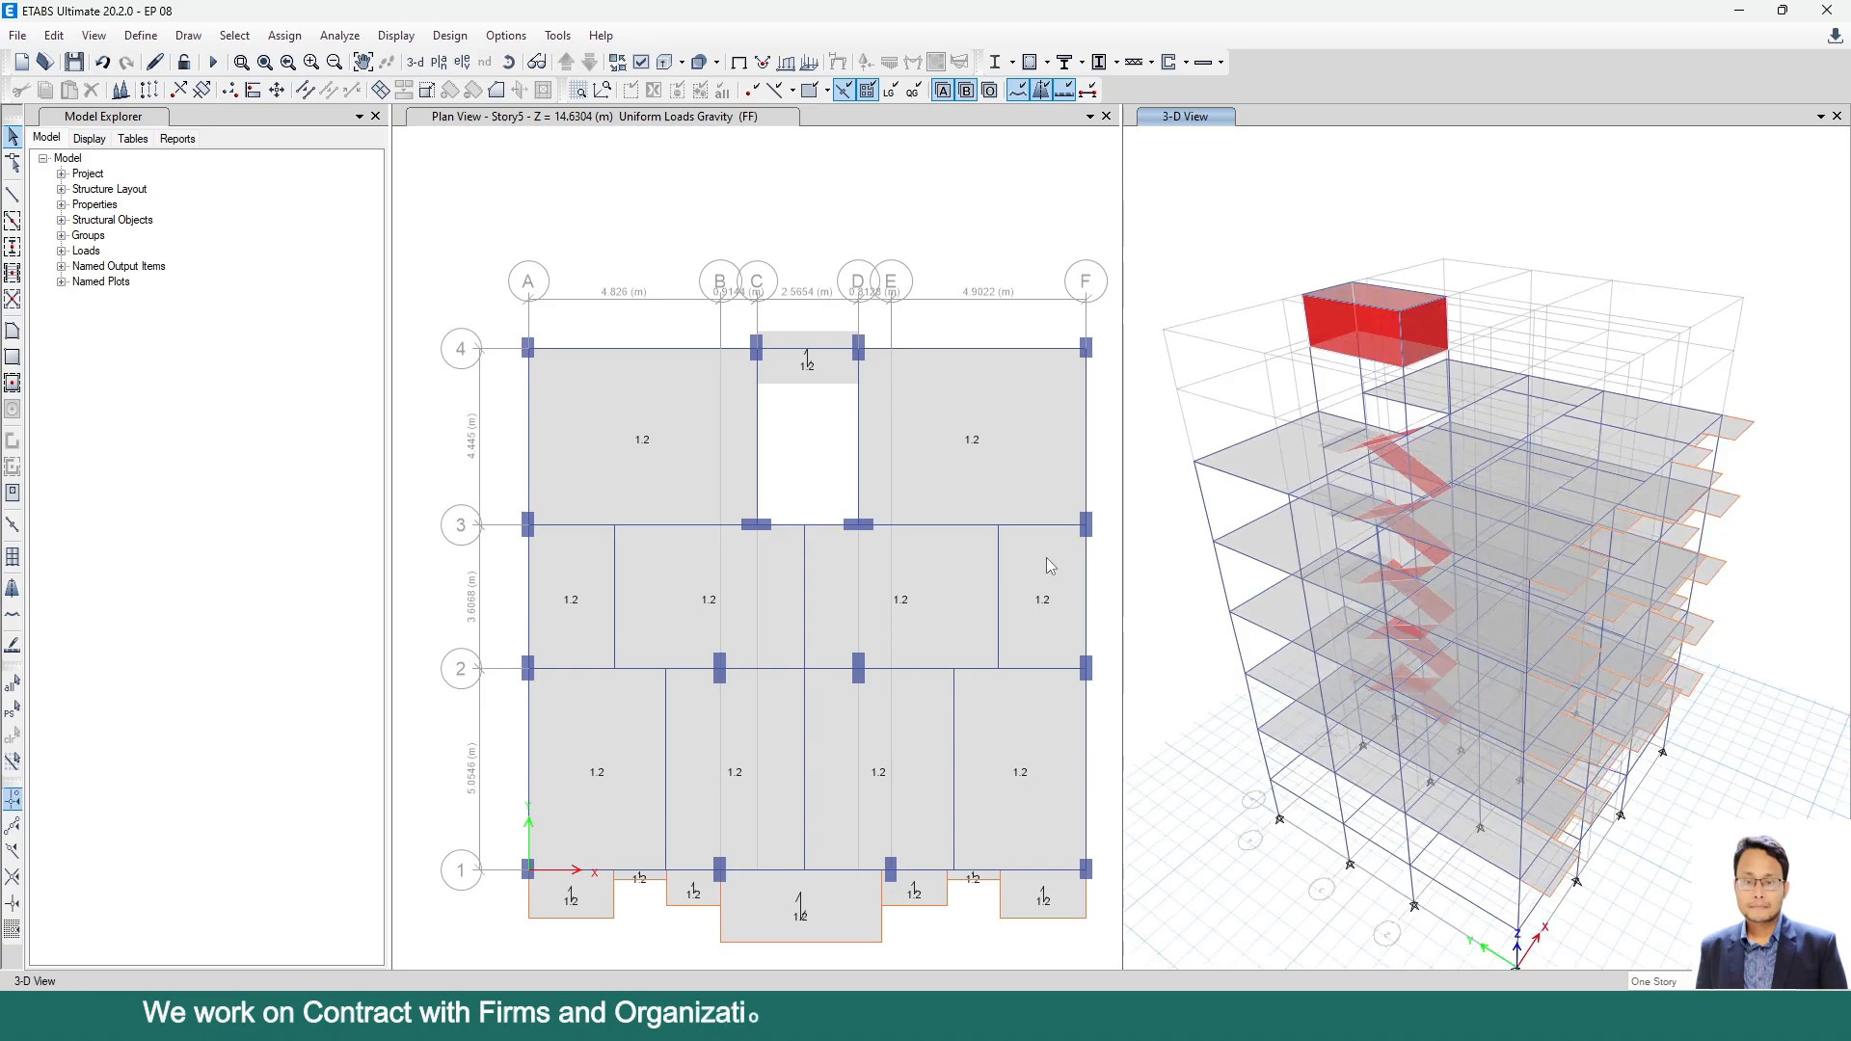
# Add a load pattern named LIVE 3 with type Live and a self weight multiplier of 0.
pyautogui.click(140, 34)
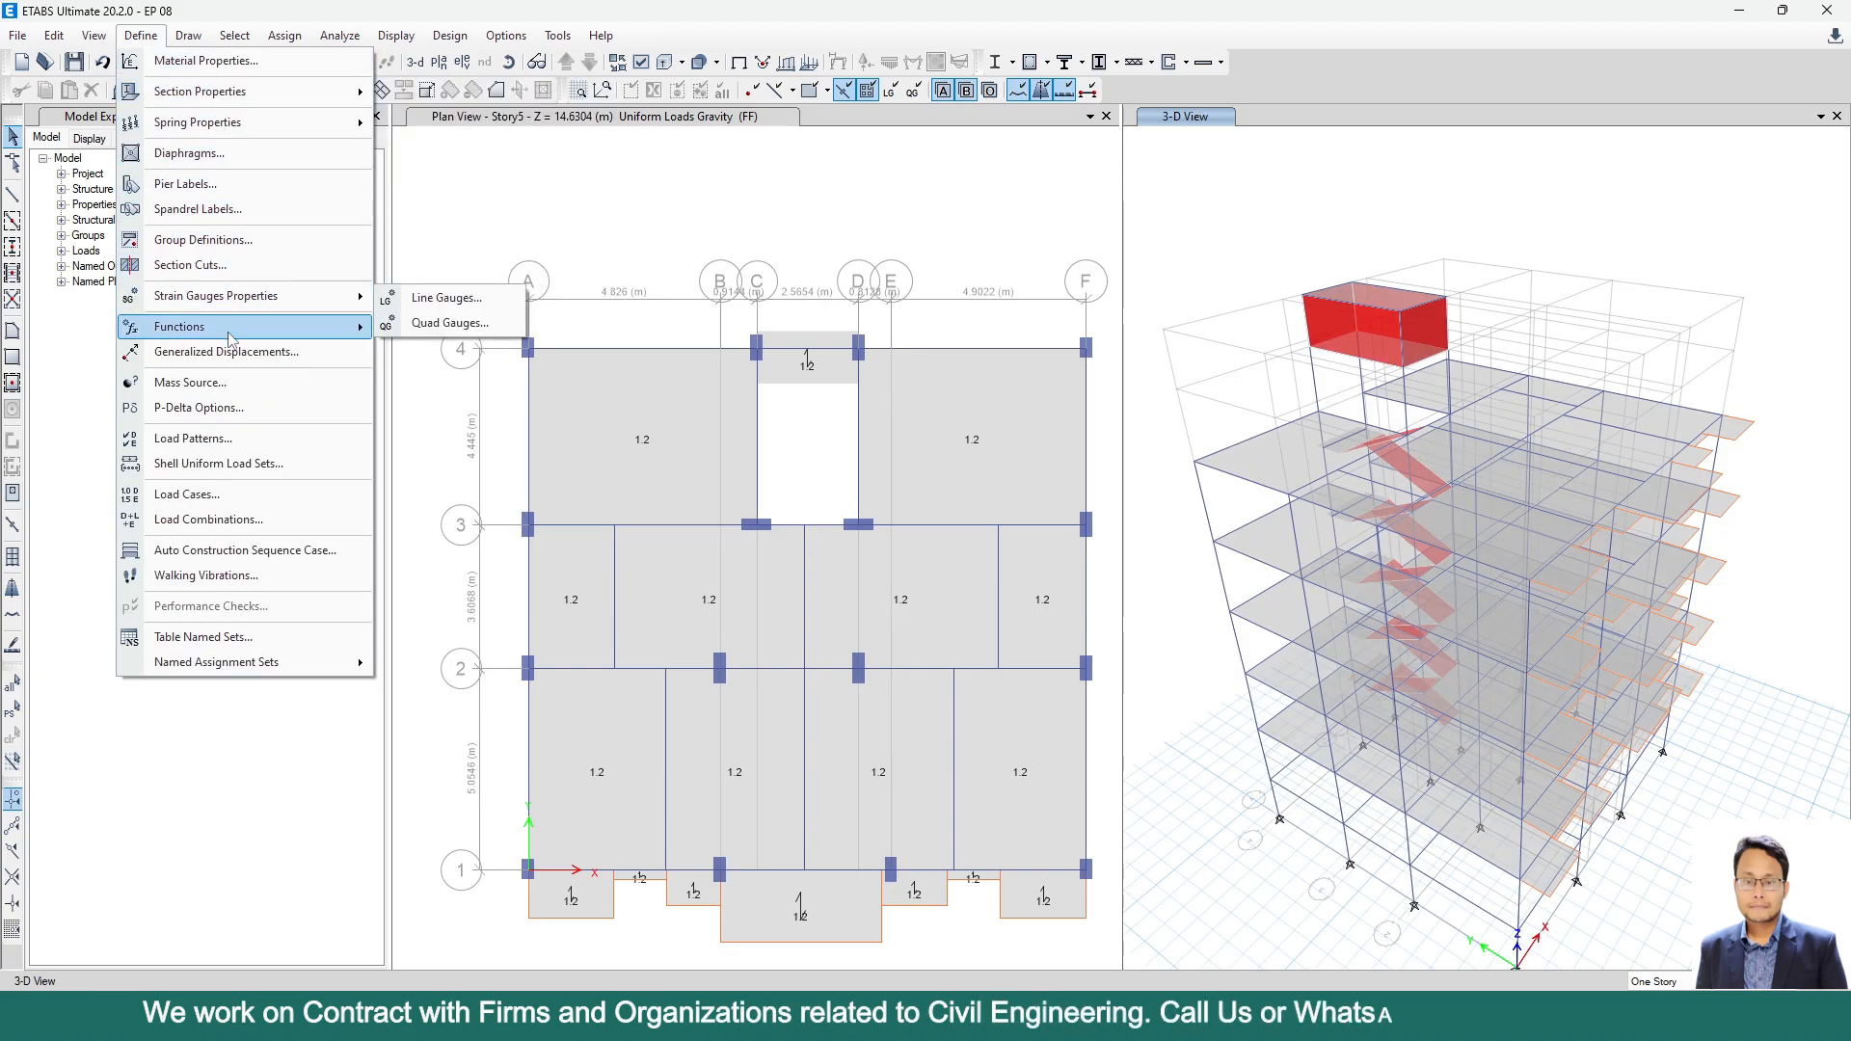
pyautogui.moveTo(208, 340)
pyautogui.click(253, 440)
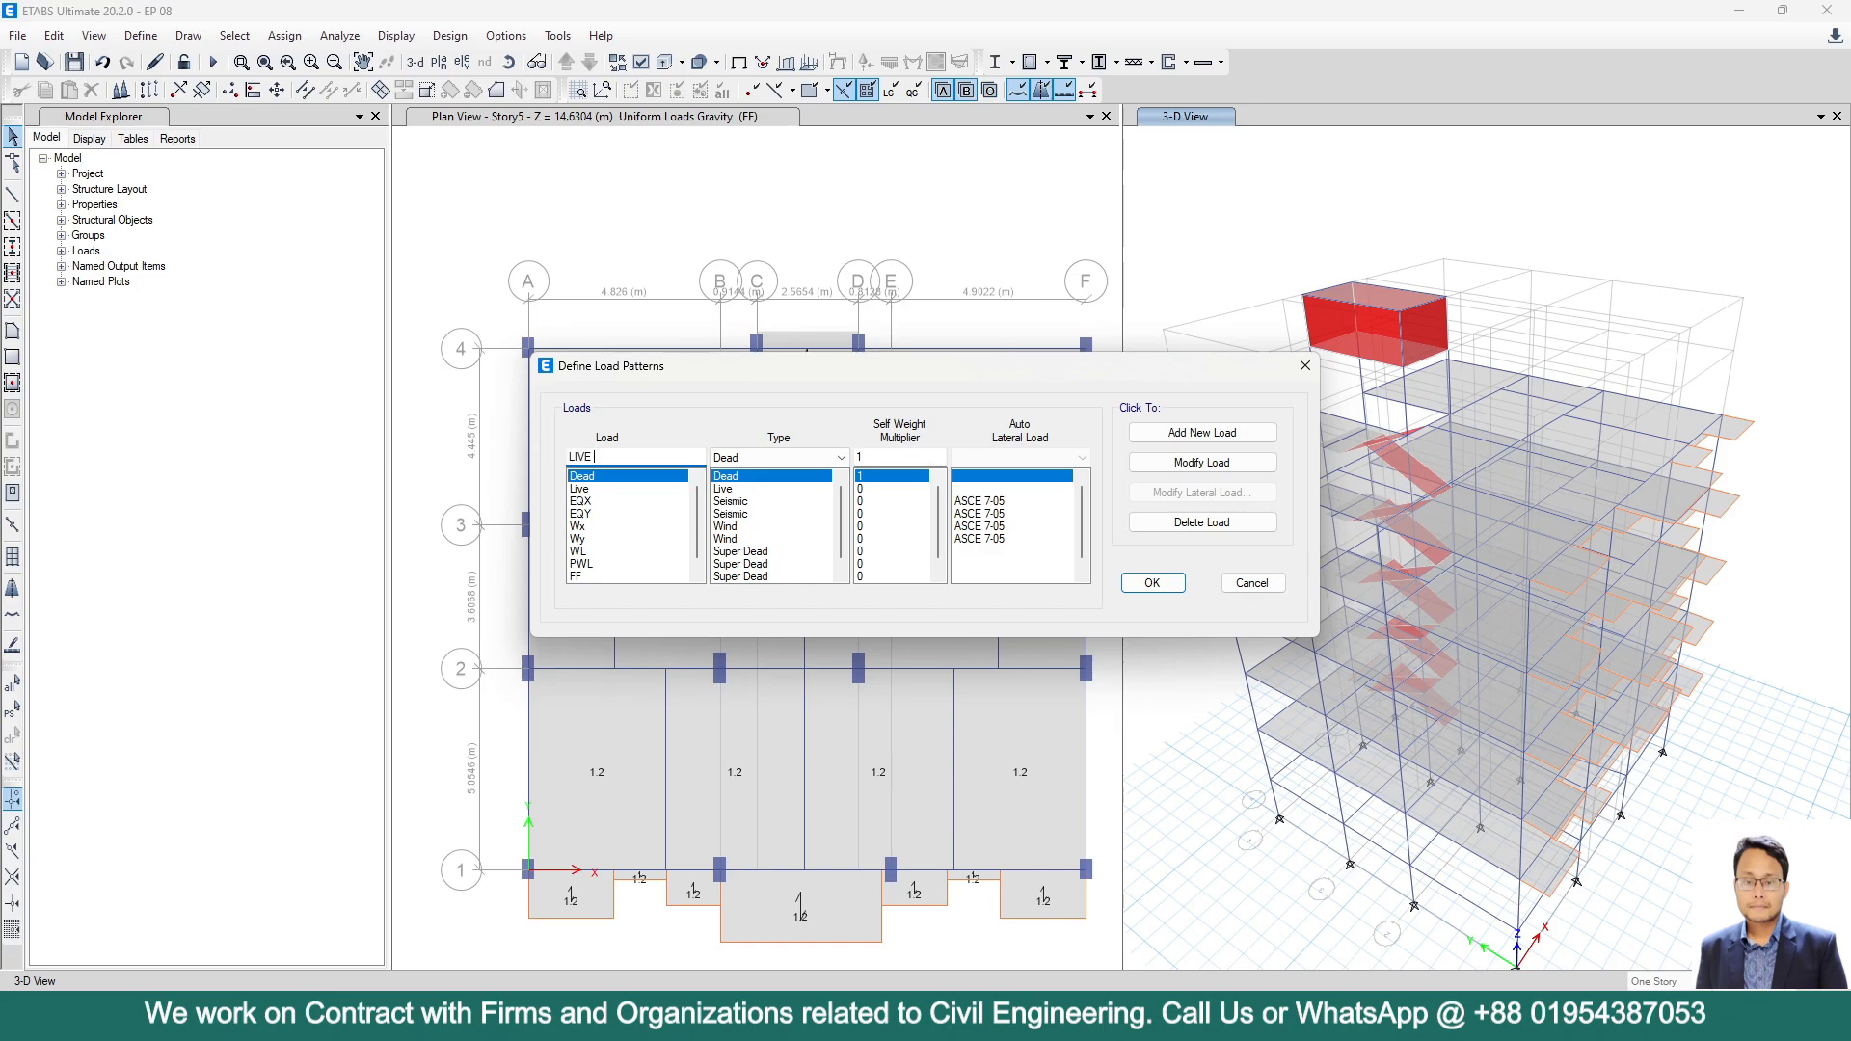
pyautogui.click(807, 458)
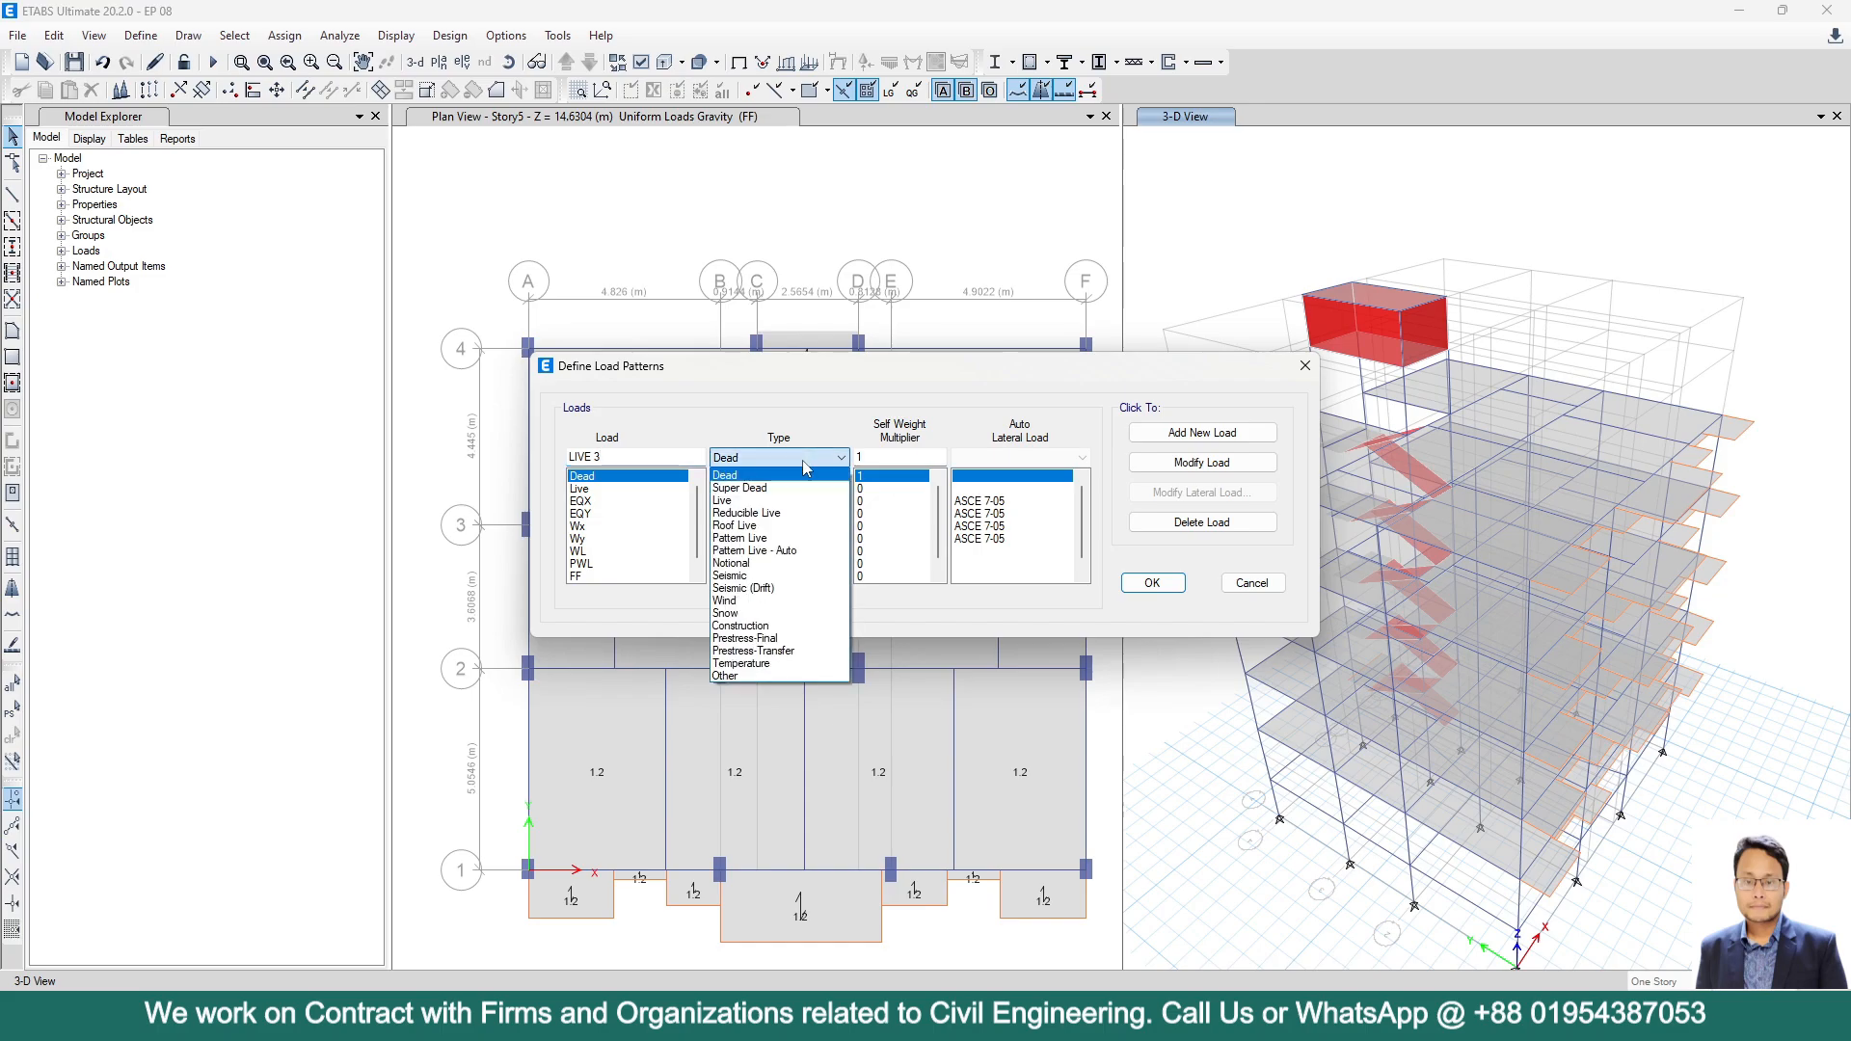
pyautogui.click(790, 500)
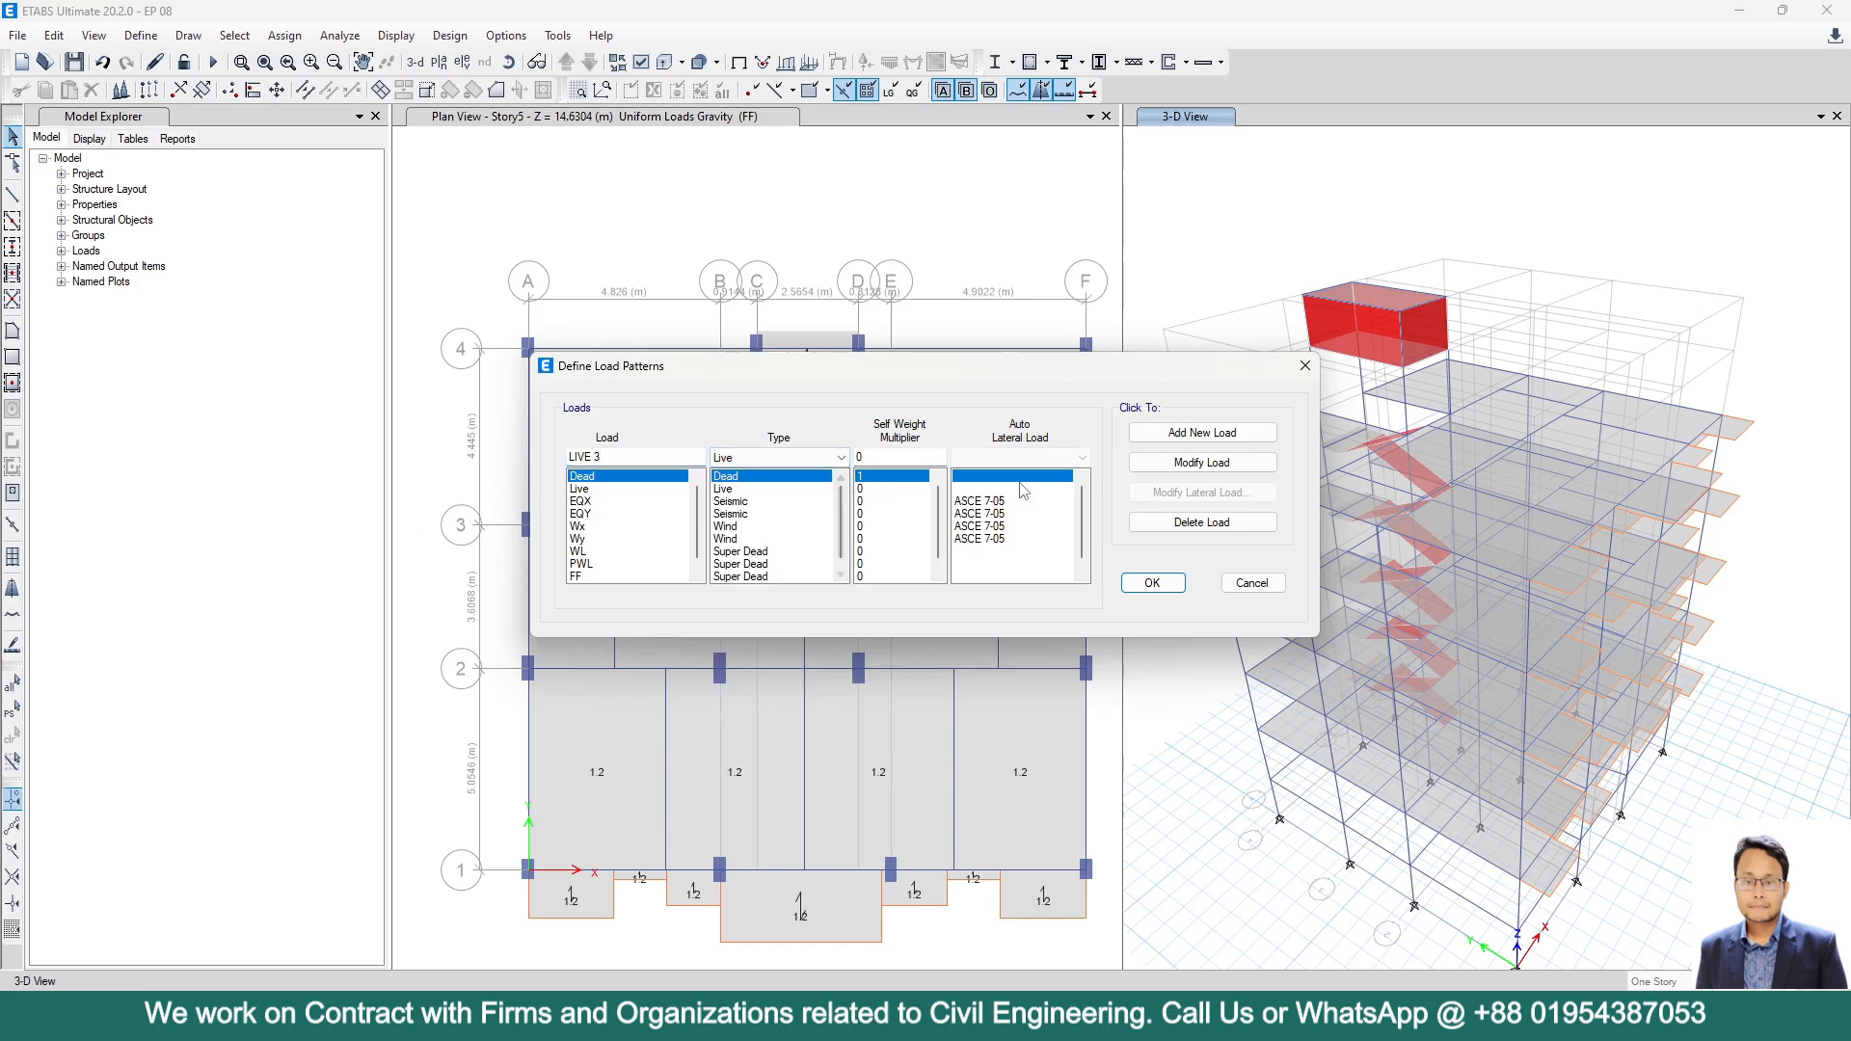
pyautogui.click(1188, 442)
pyautogui.click(1152, 584)
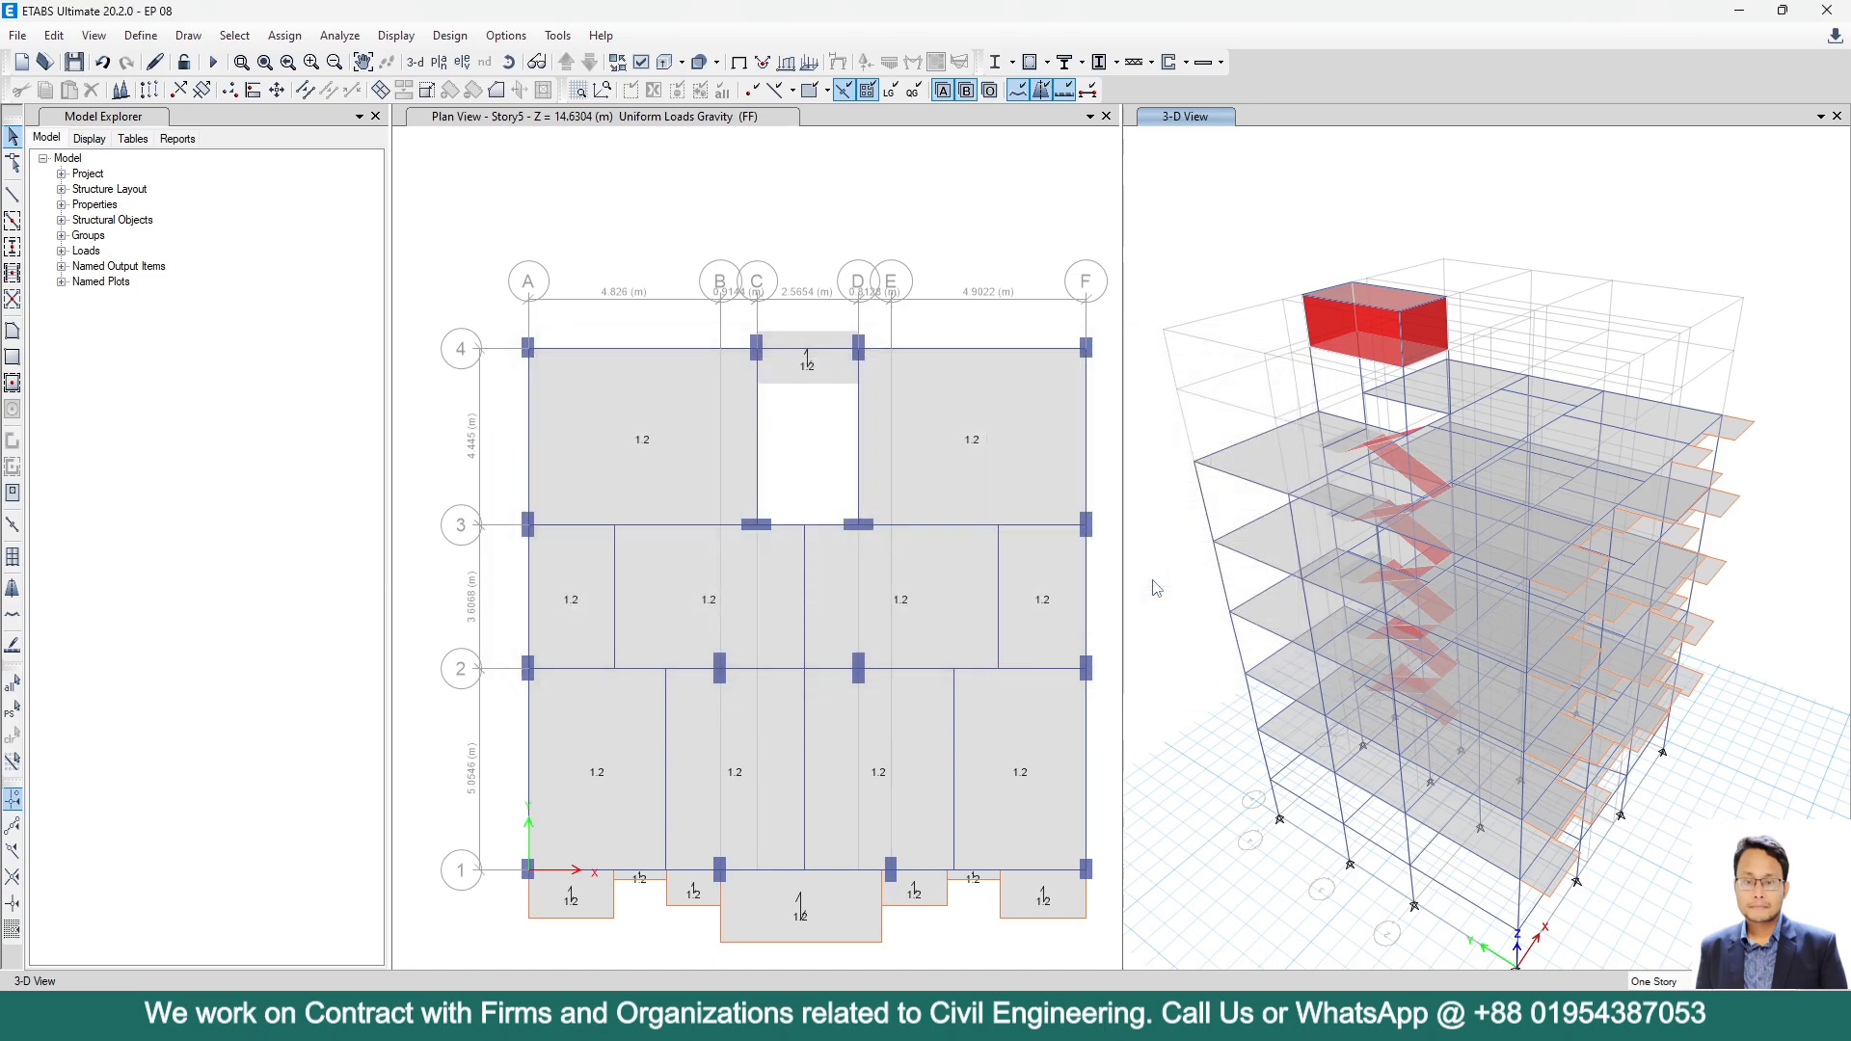
# Show the ROOF plan view and clear the load assignments from its display.
pyautogui.click(891, 515)
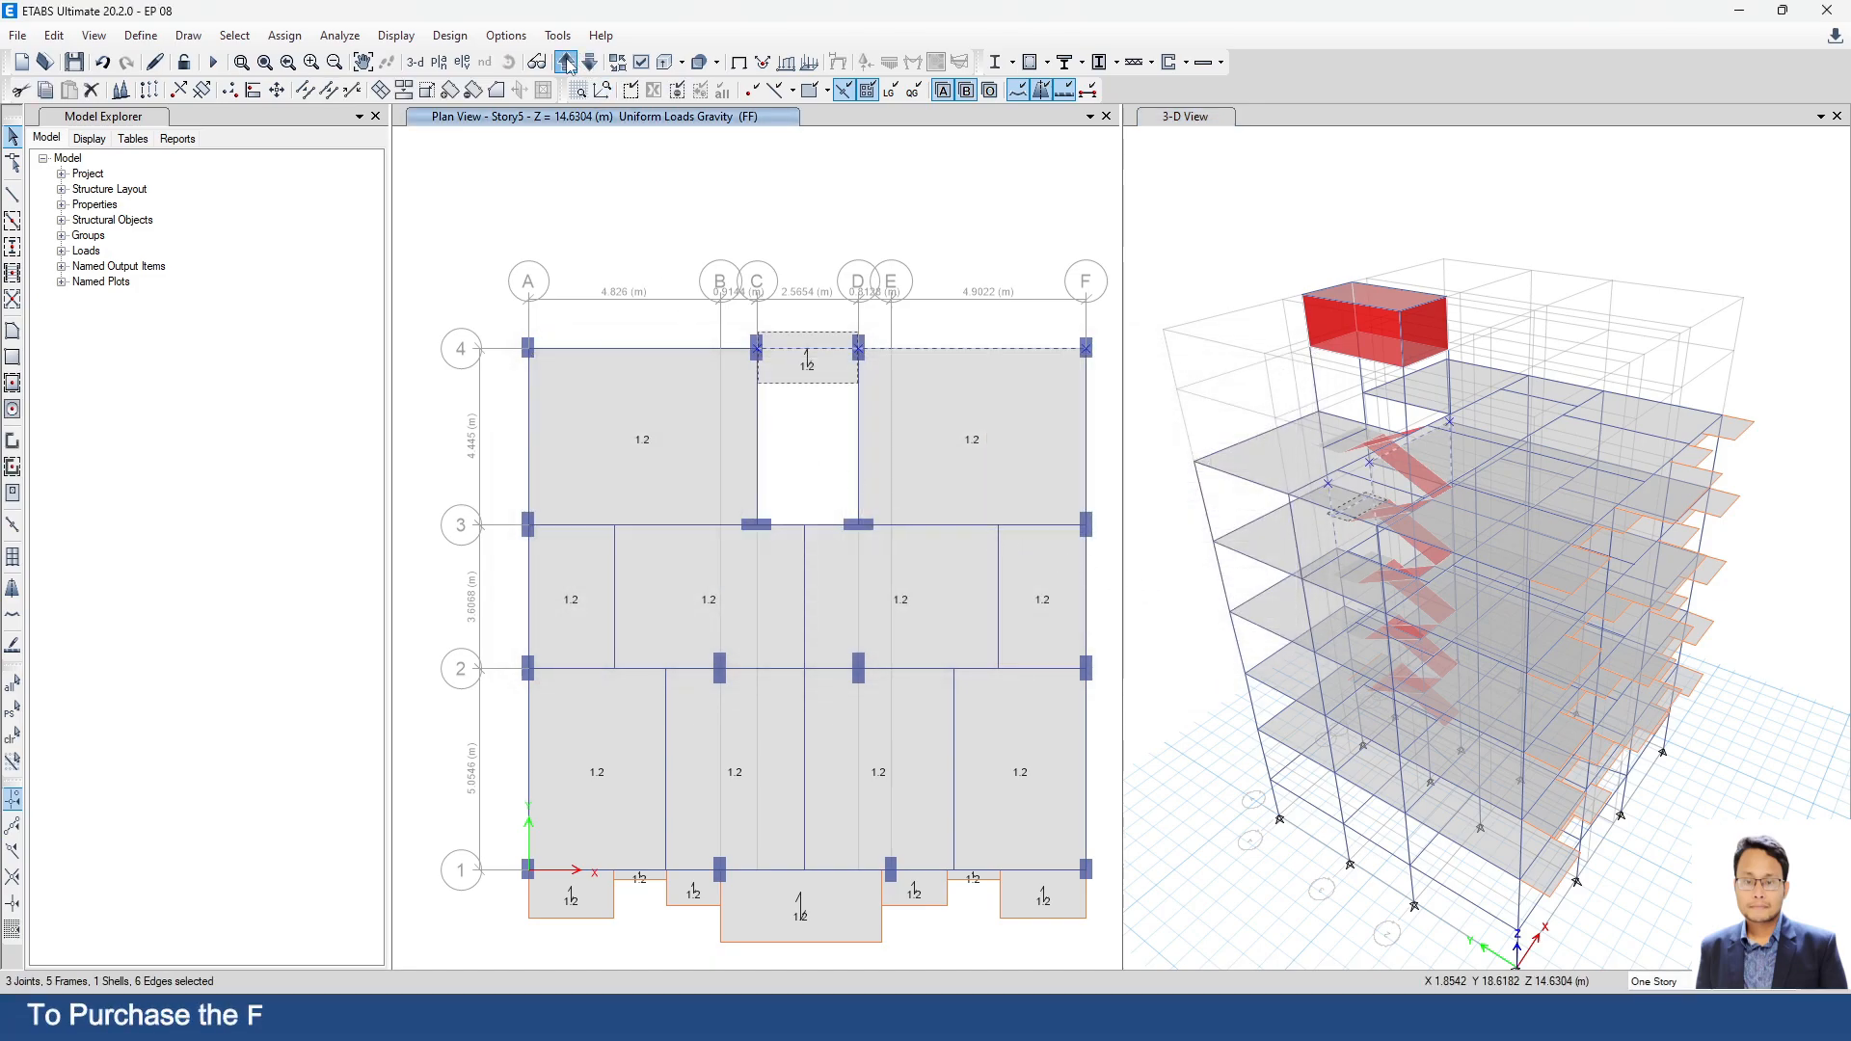
pyautogui.click(567, 63)
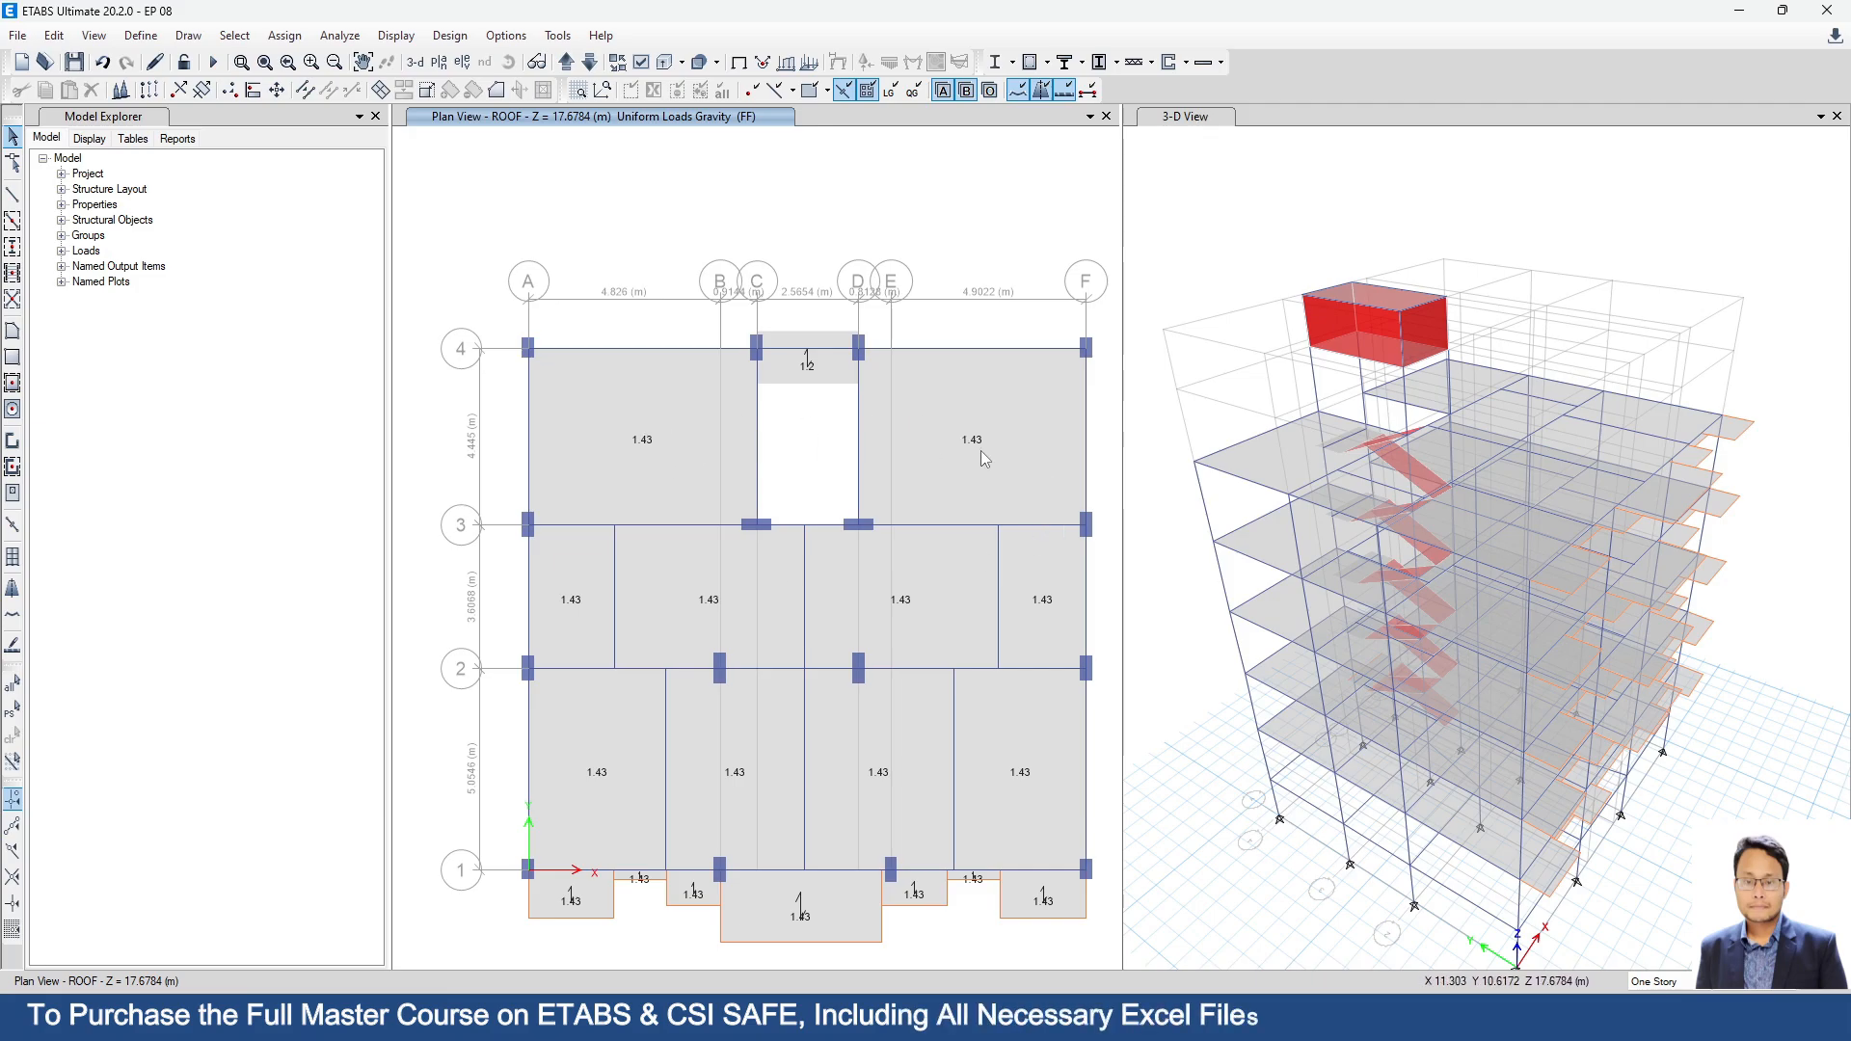
pyautogui.click(739, 61)
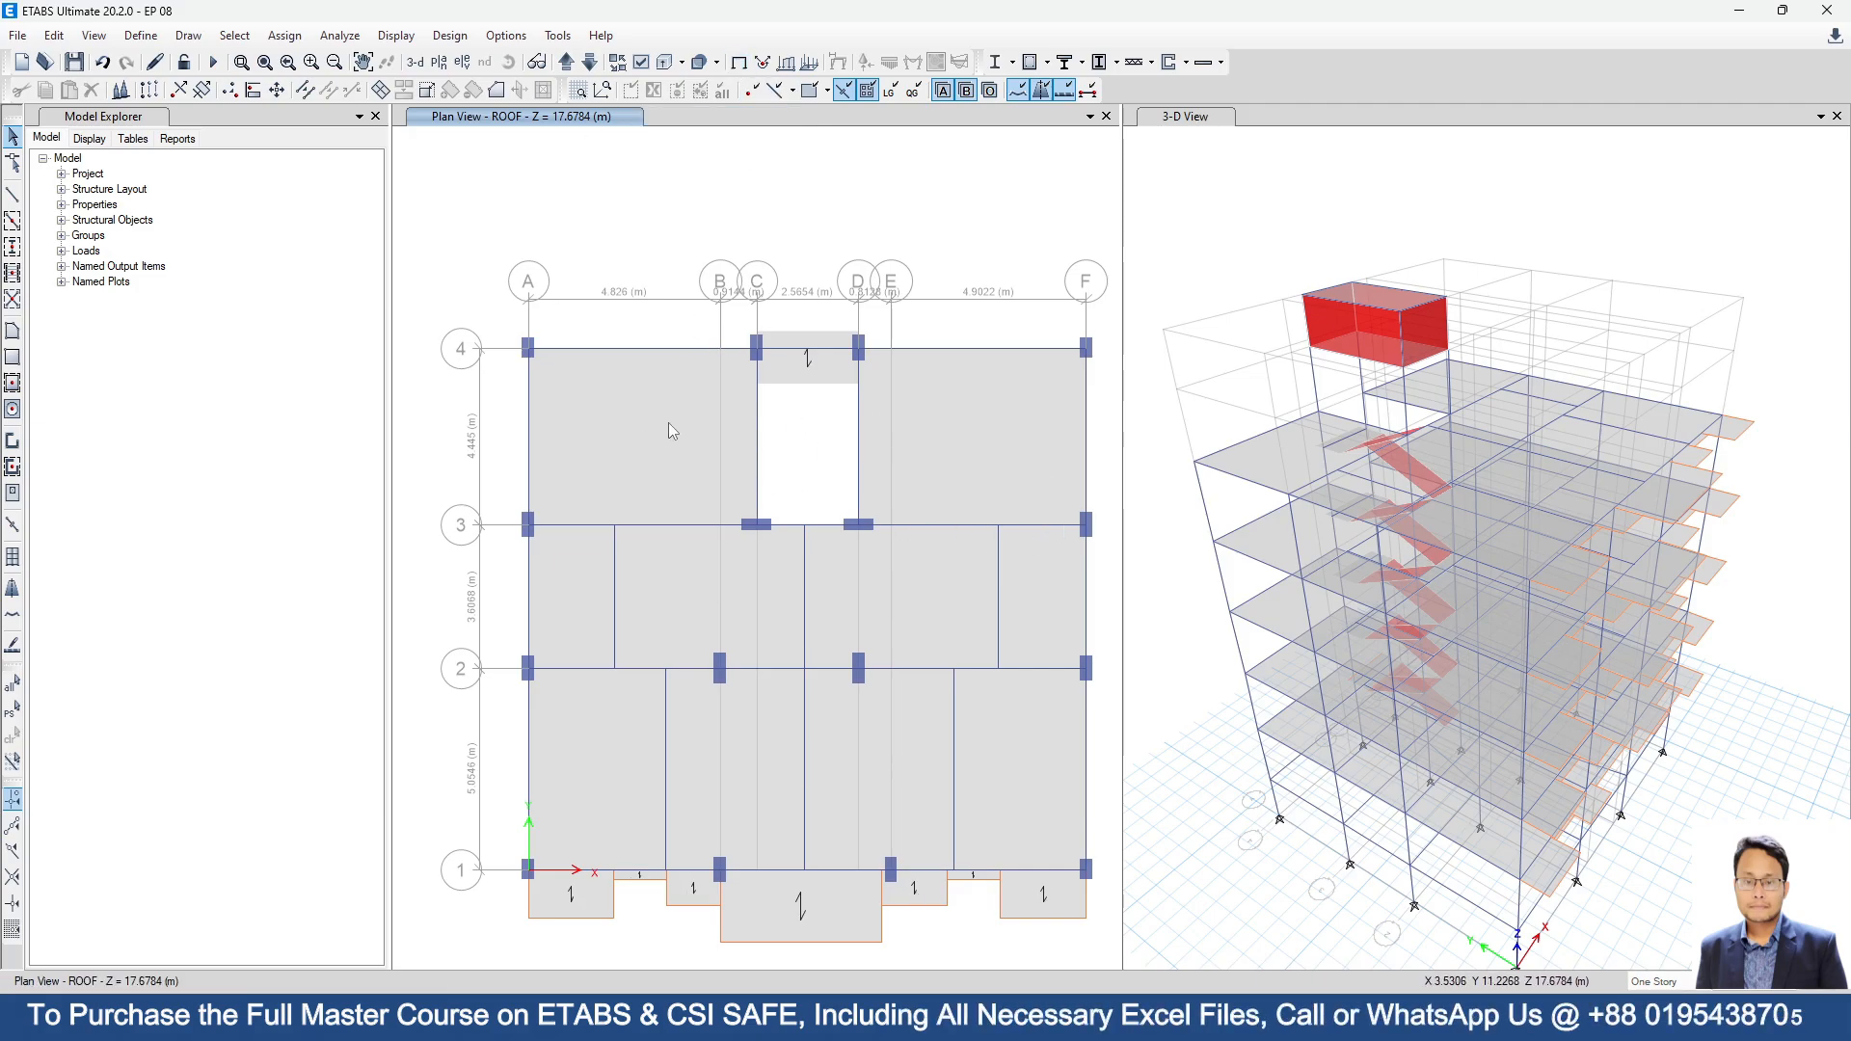
# Select the main slab panels between grids A and F on the ROOF plan, leaving out the stair landing.
pyautogui.click(672, 431)
pyautogui.click(877, 605)
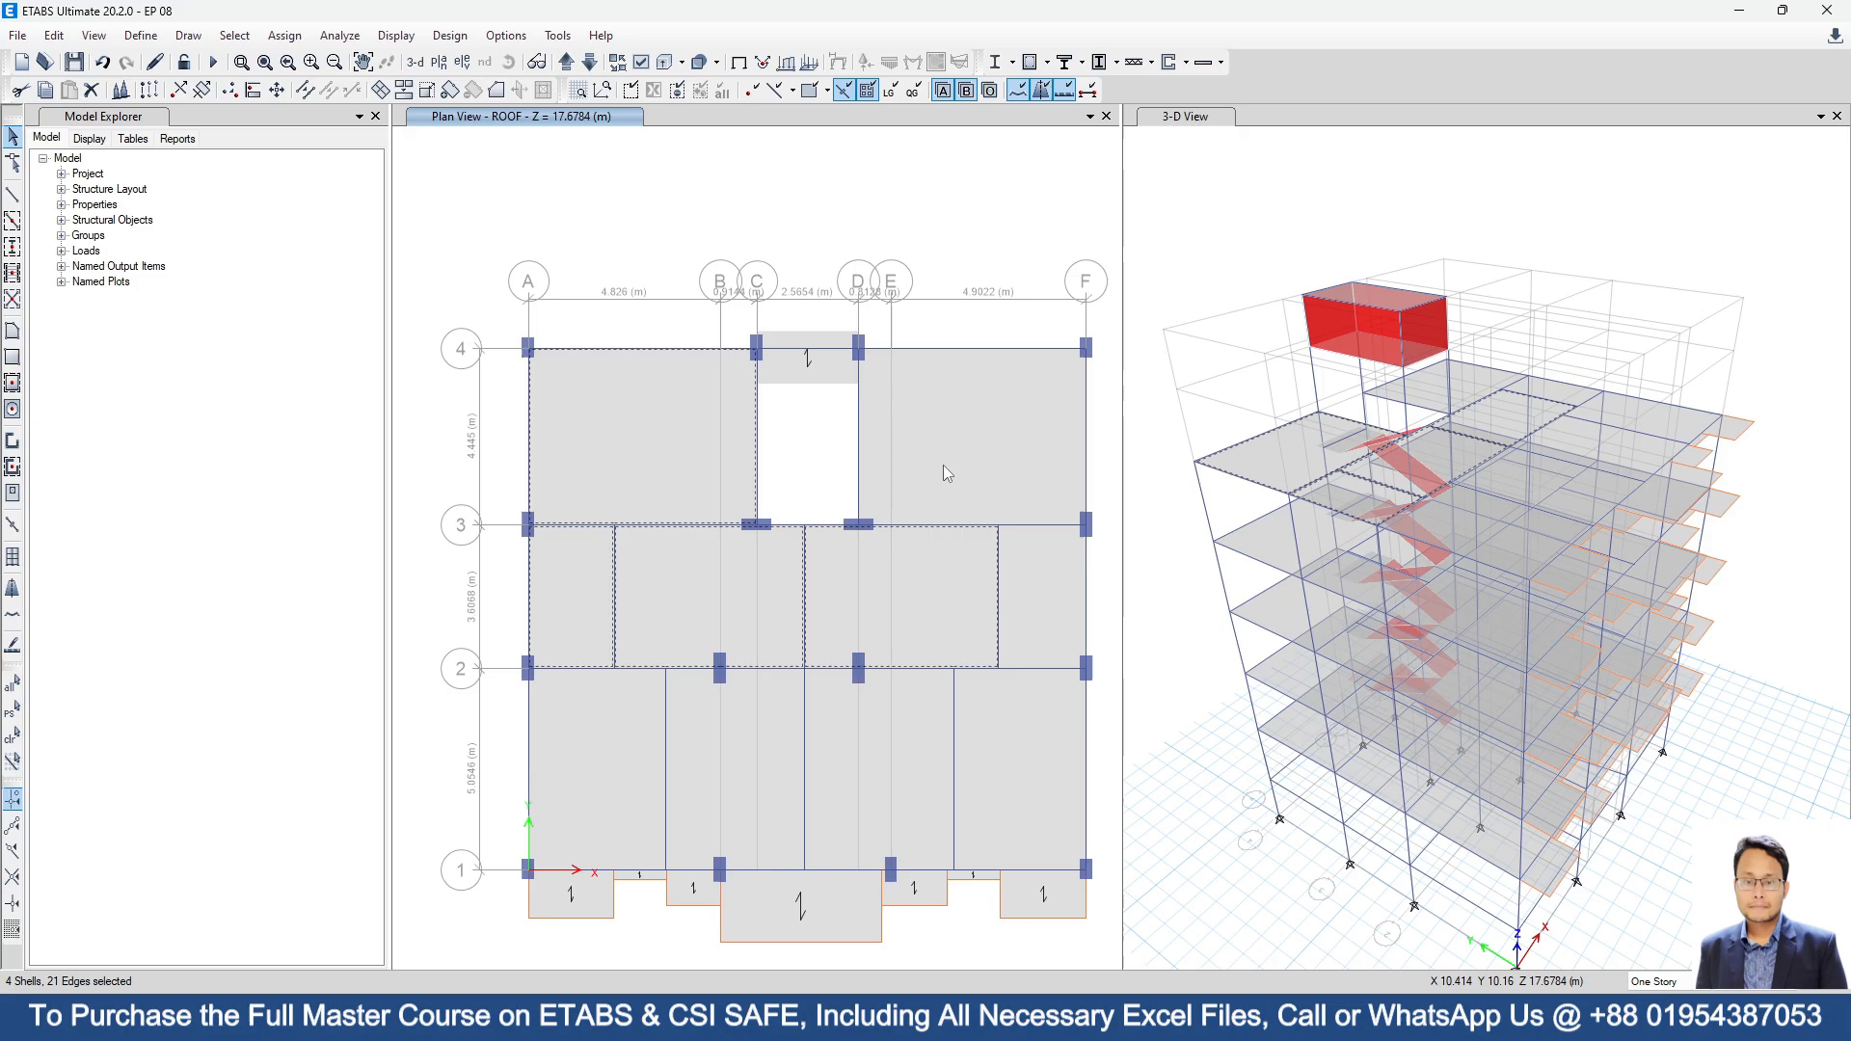
pyautogui.click(943, 467)
pyautogui.moveTo(962, 799); pyautogui.dragTo(978, 589, button='middle')
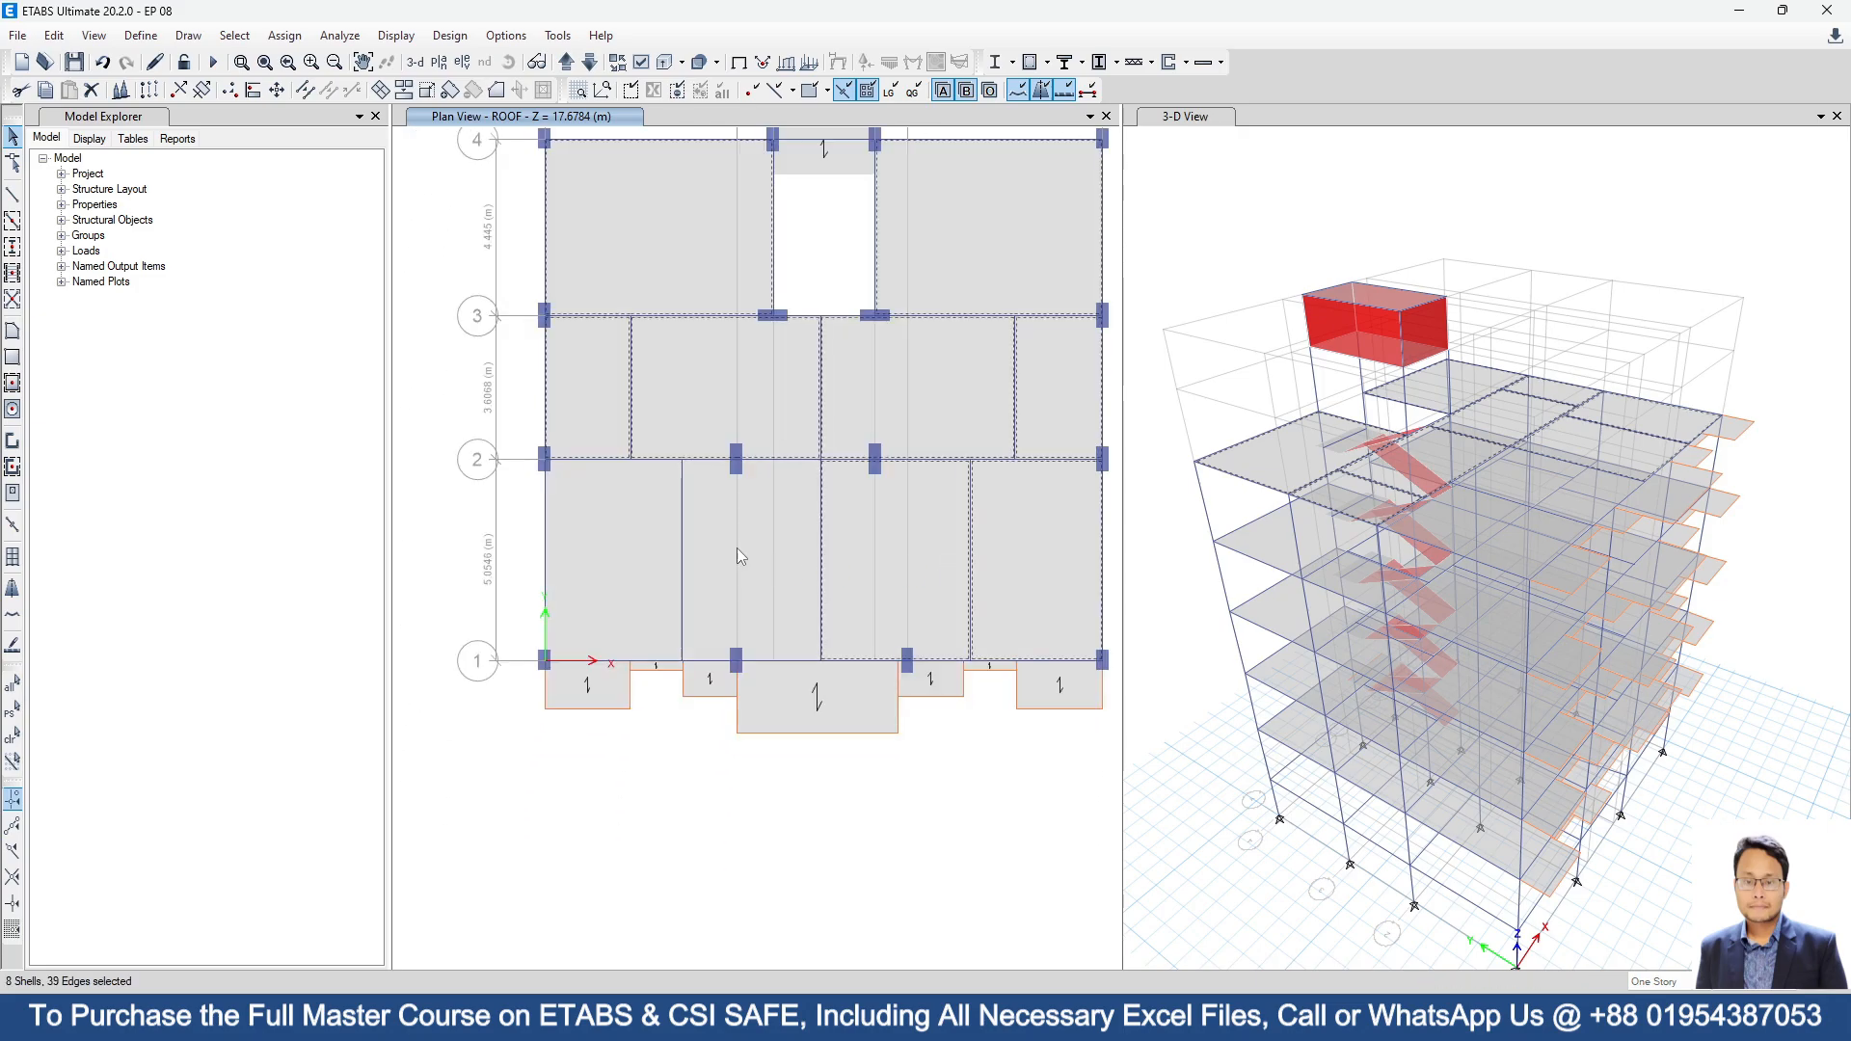
pyautogui.click(709, 551)
pyautogui.click(595, 533)
# Add the cantilever slabs beyond grid 1, including the narrow strips, to the selection on the ROOF plan.
pyautogui.scroll(4, 656, 692)
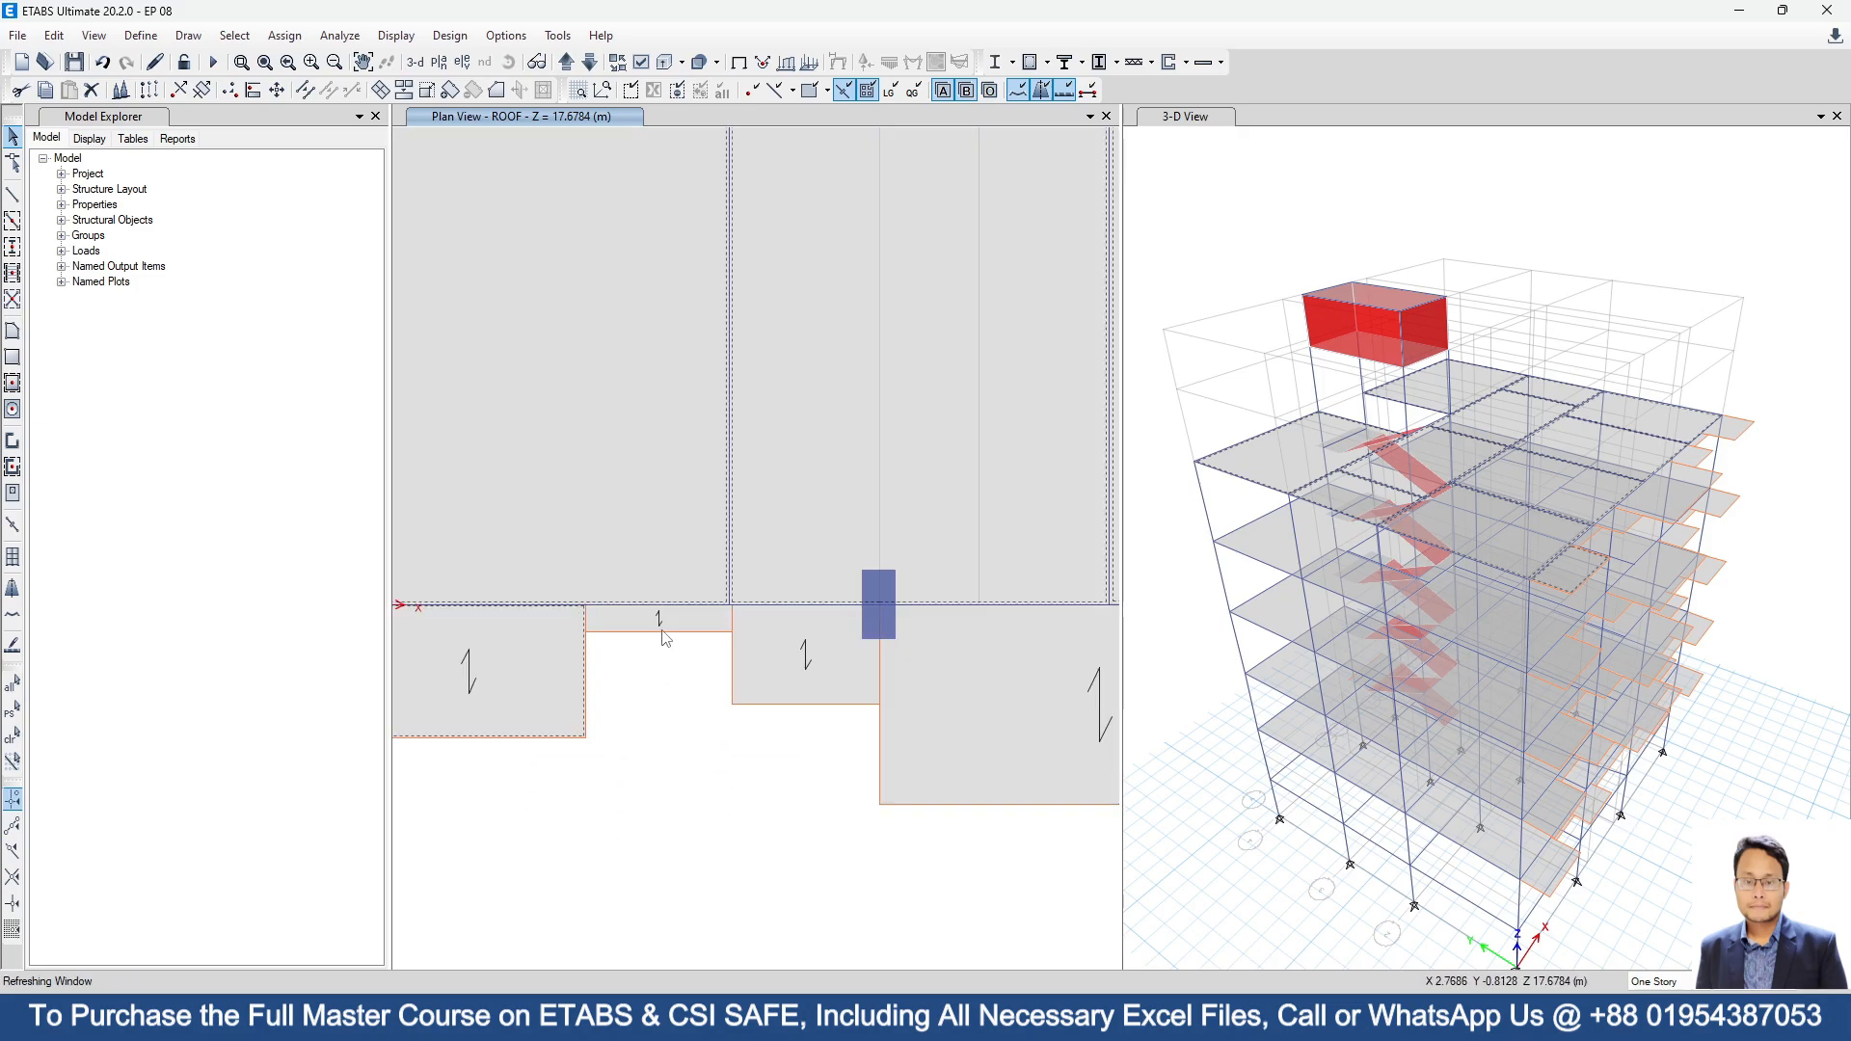
pyautogui.click(662, 623)
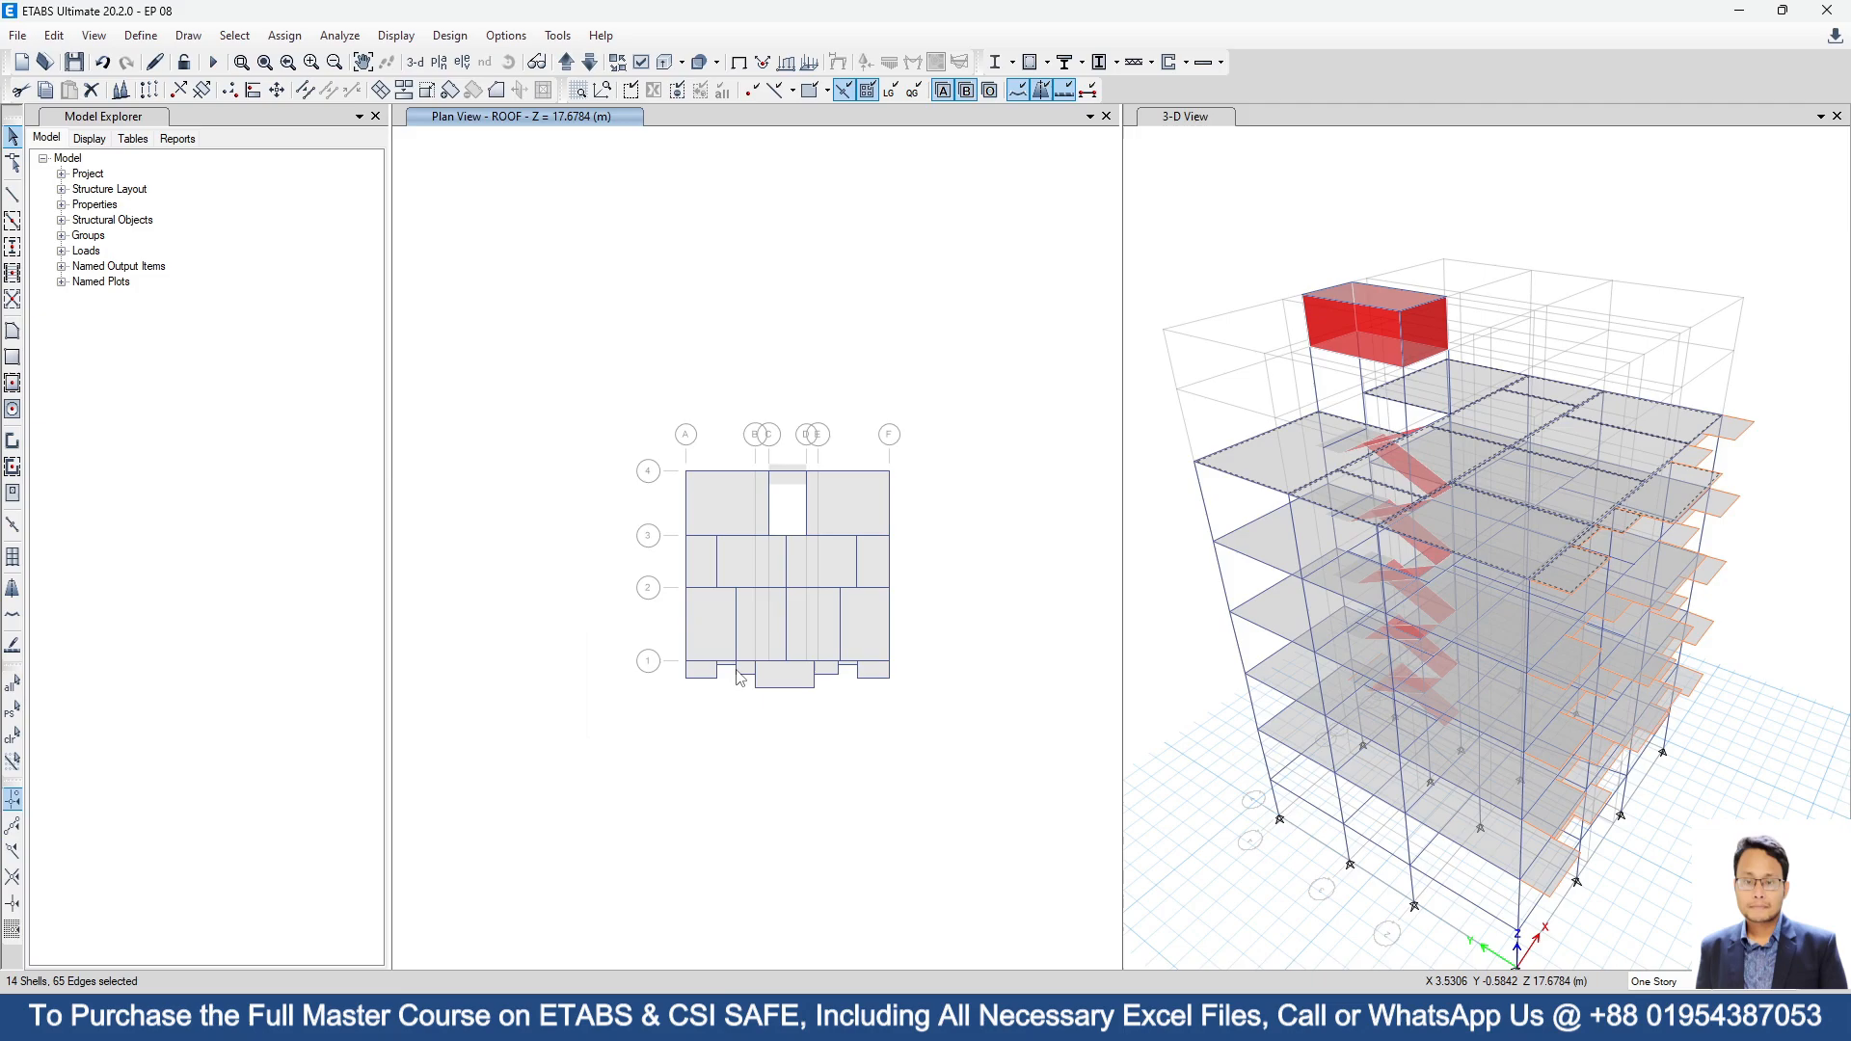
pyautogui.scroll(6, 850, 642)
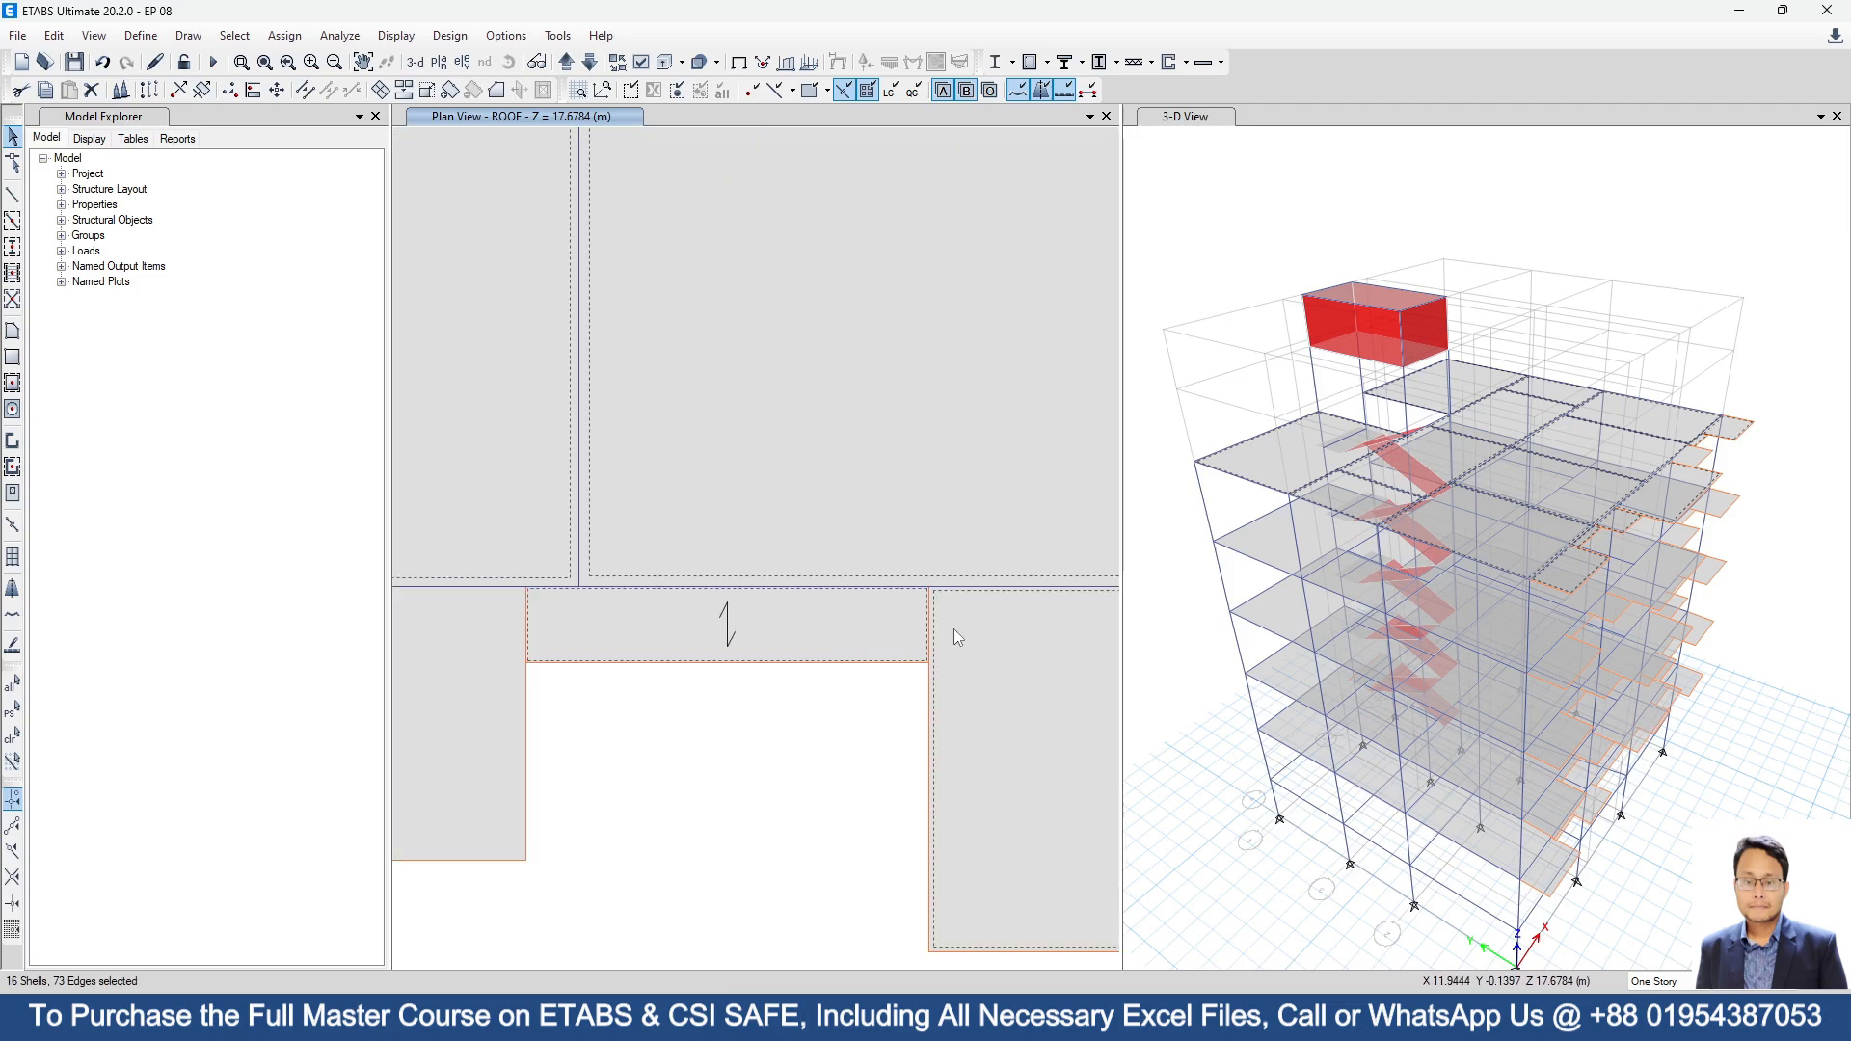
pyautogui.scroll(-6, 953, 629)
pyautogui.moveTo(950, 589); pyautogui.dragTo(946, 703, button='middle')
pyautogui.moveTo(789, 553); pyautogui.dragTo(794, 579, button='middle')
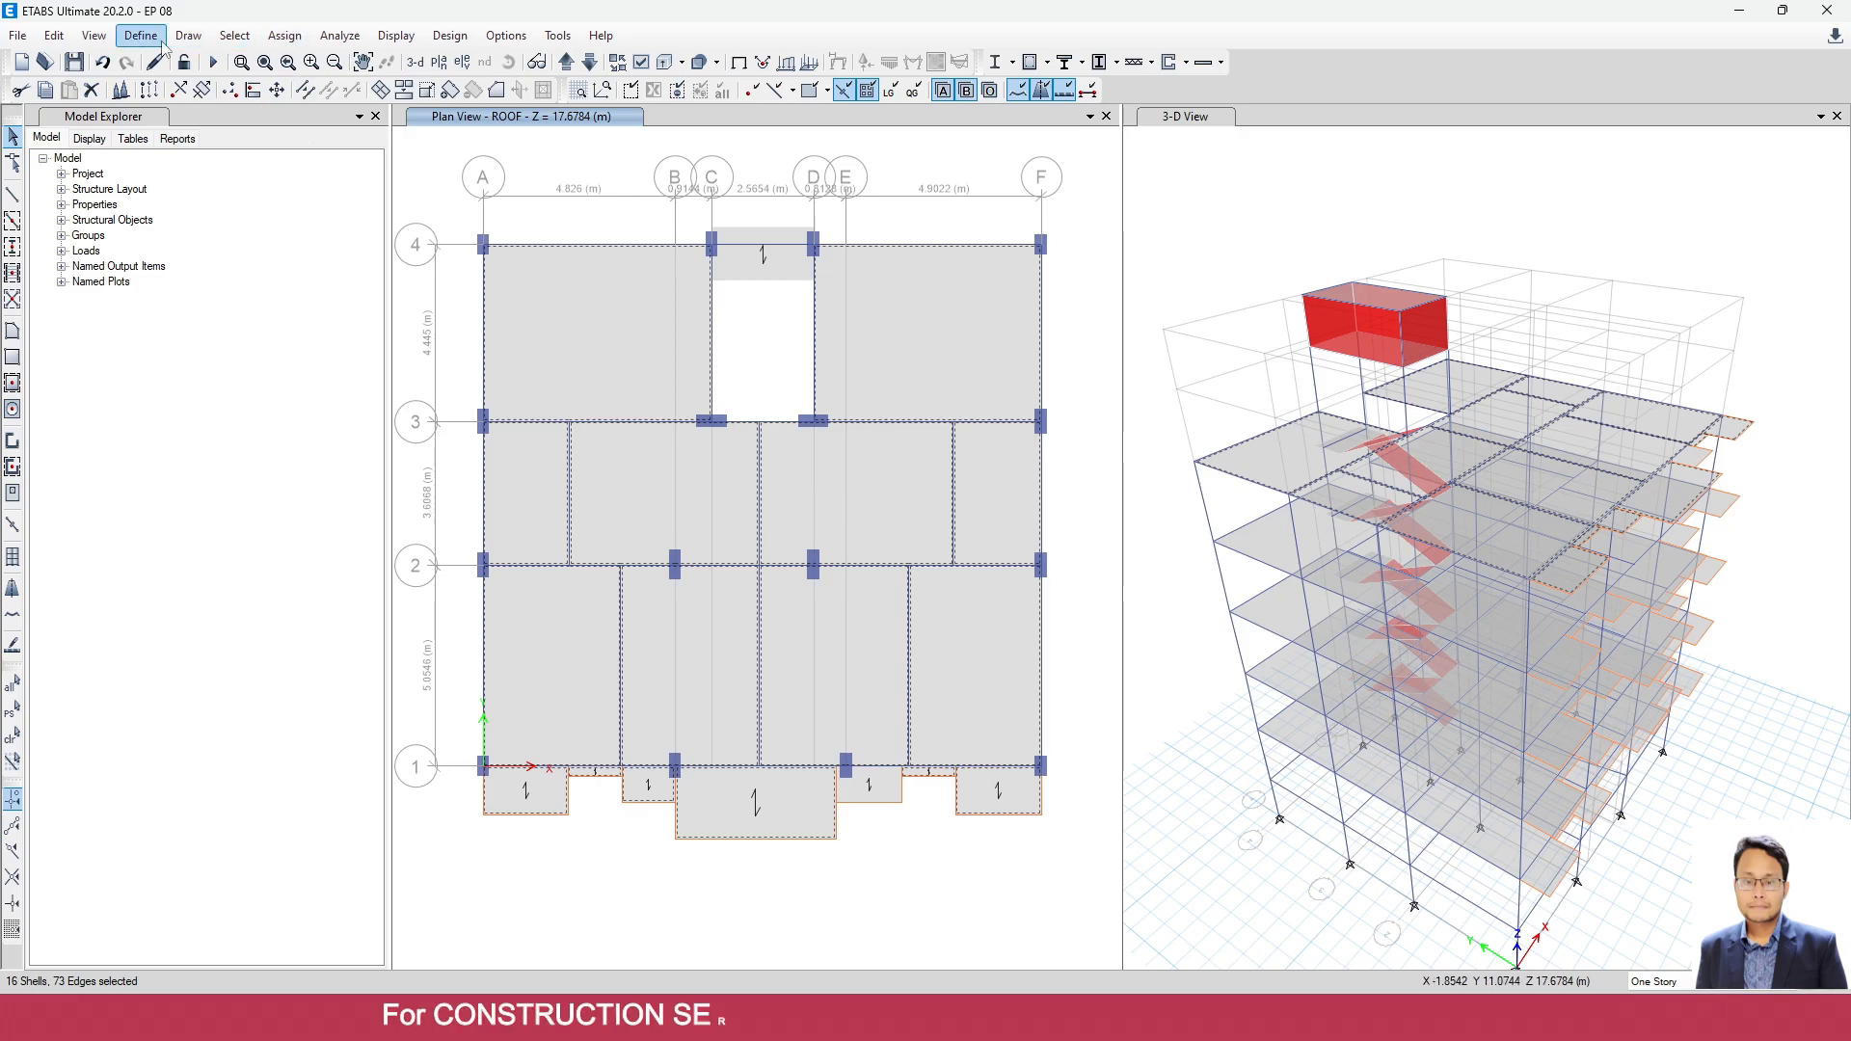
# Assign a uniform LIVE 3 gravity load of 4.8 kN/m² to the selected ROOF slabs, replacing existing loads.
pyautogui.click(284, 35)
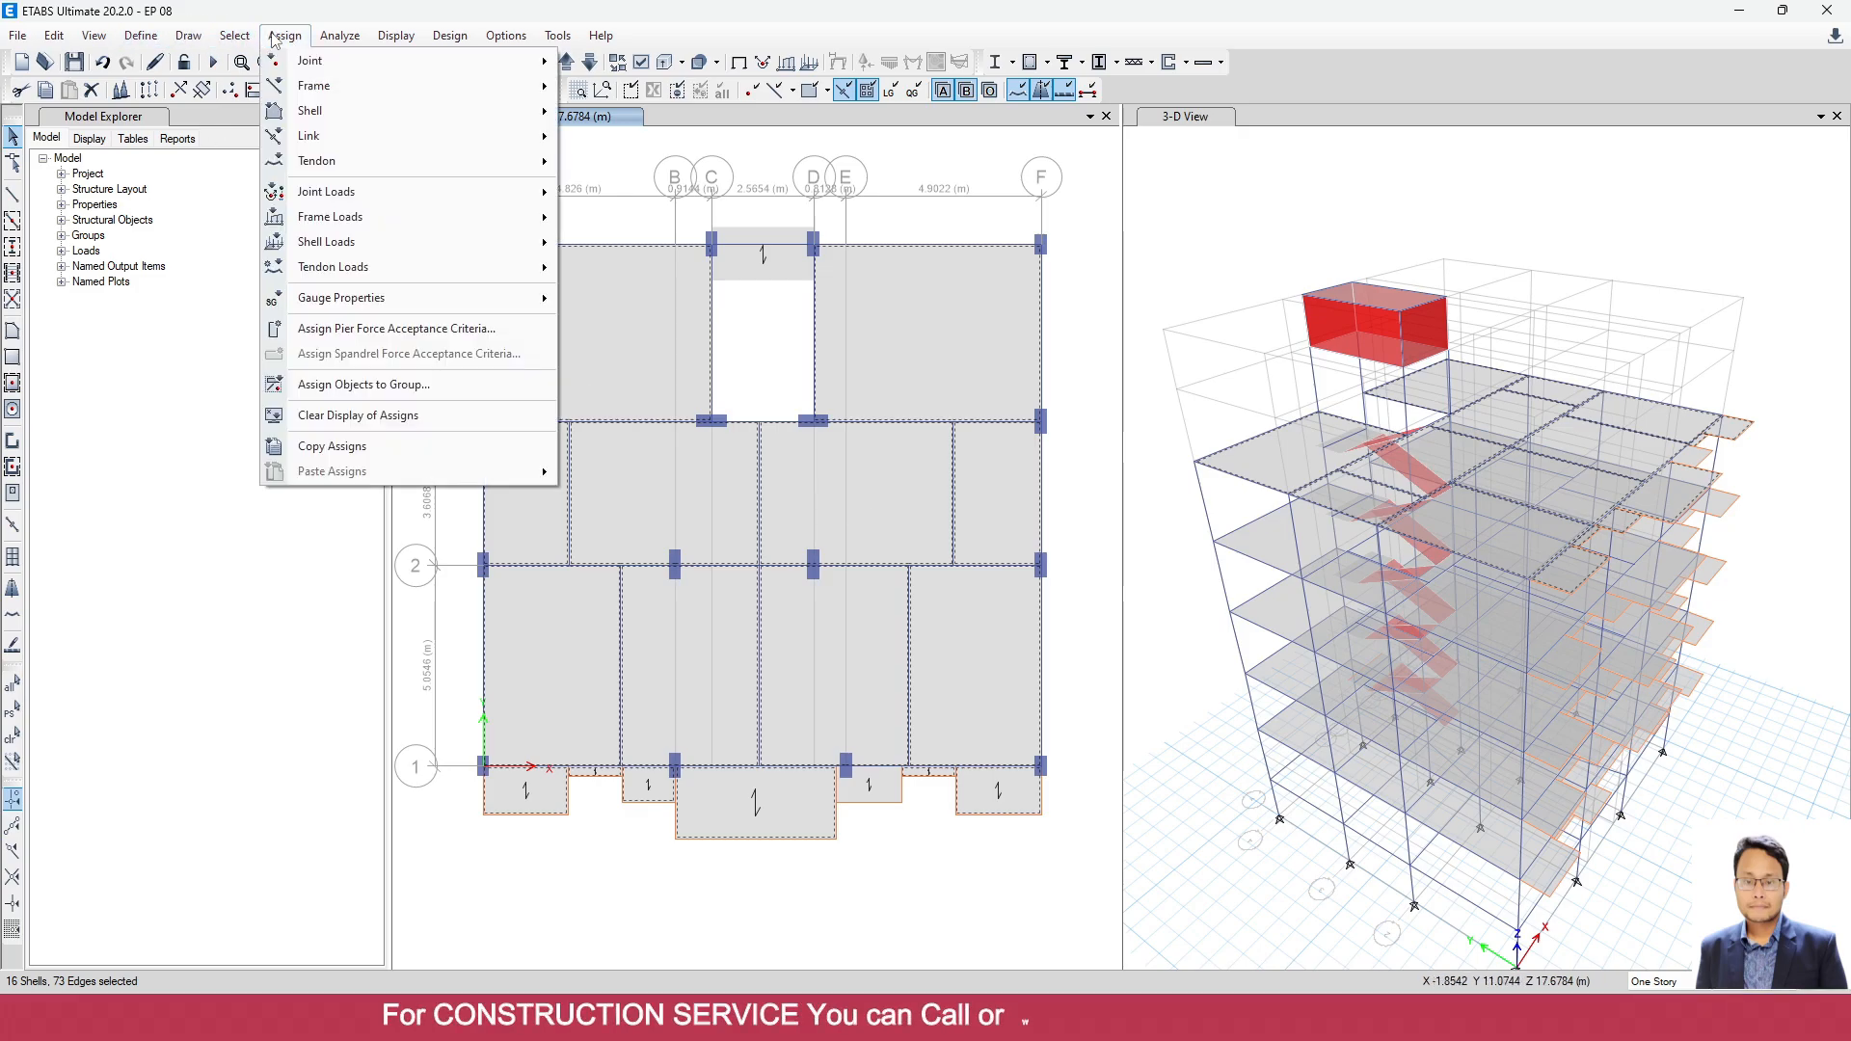
pyautogui.moveTo(354, 245)
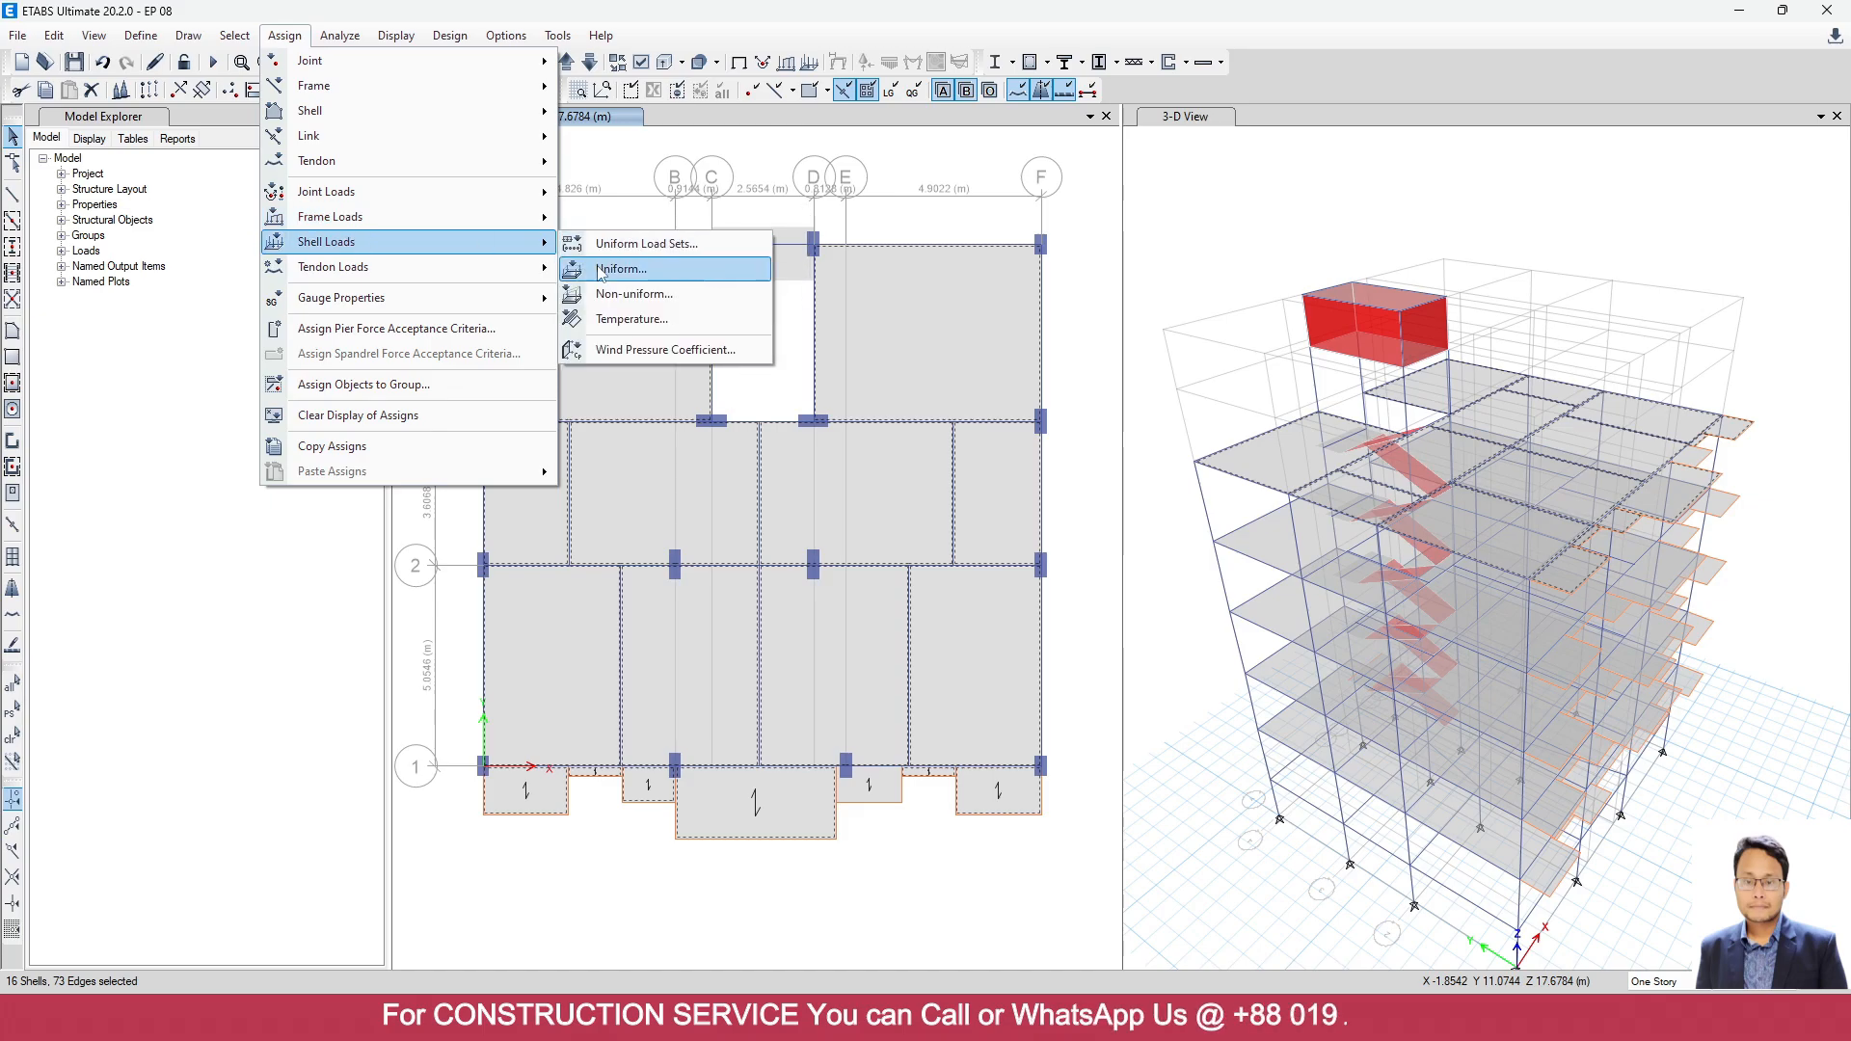
pyautogui.click(607, 272)
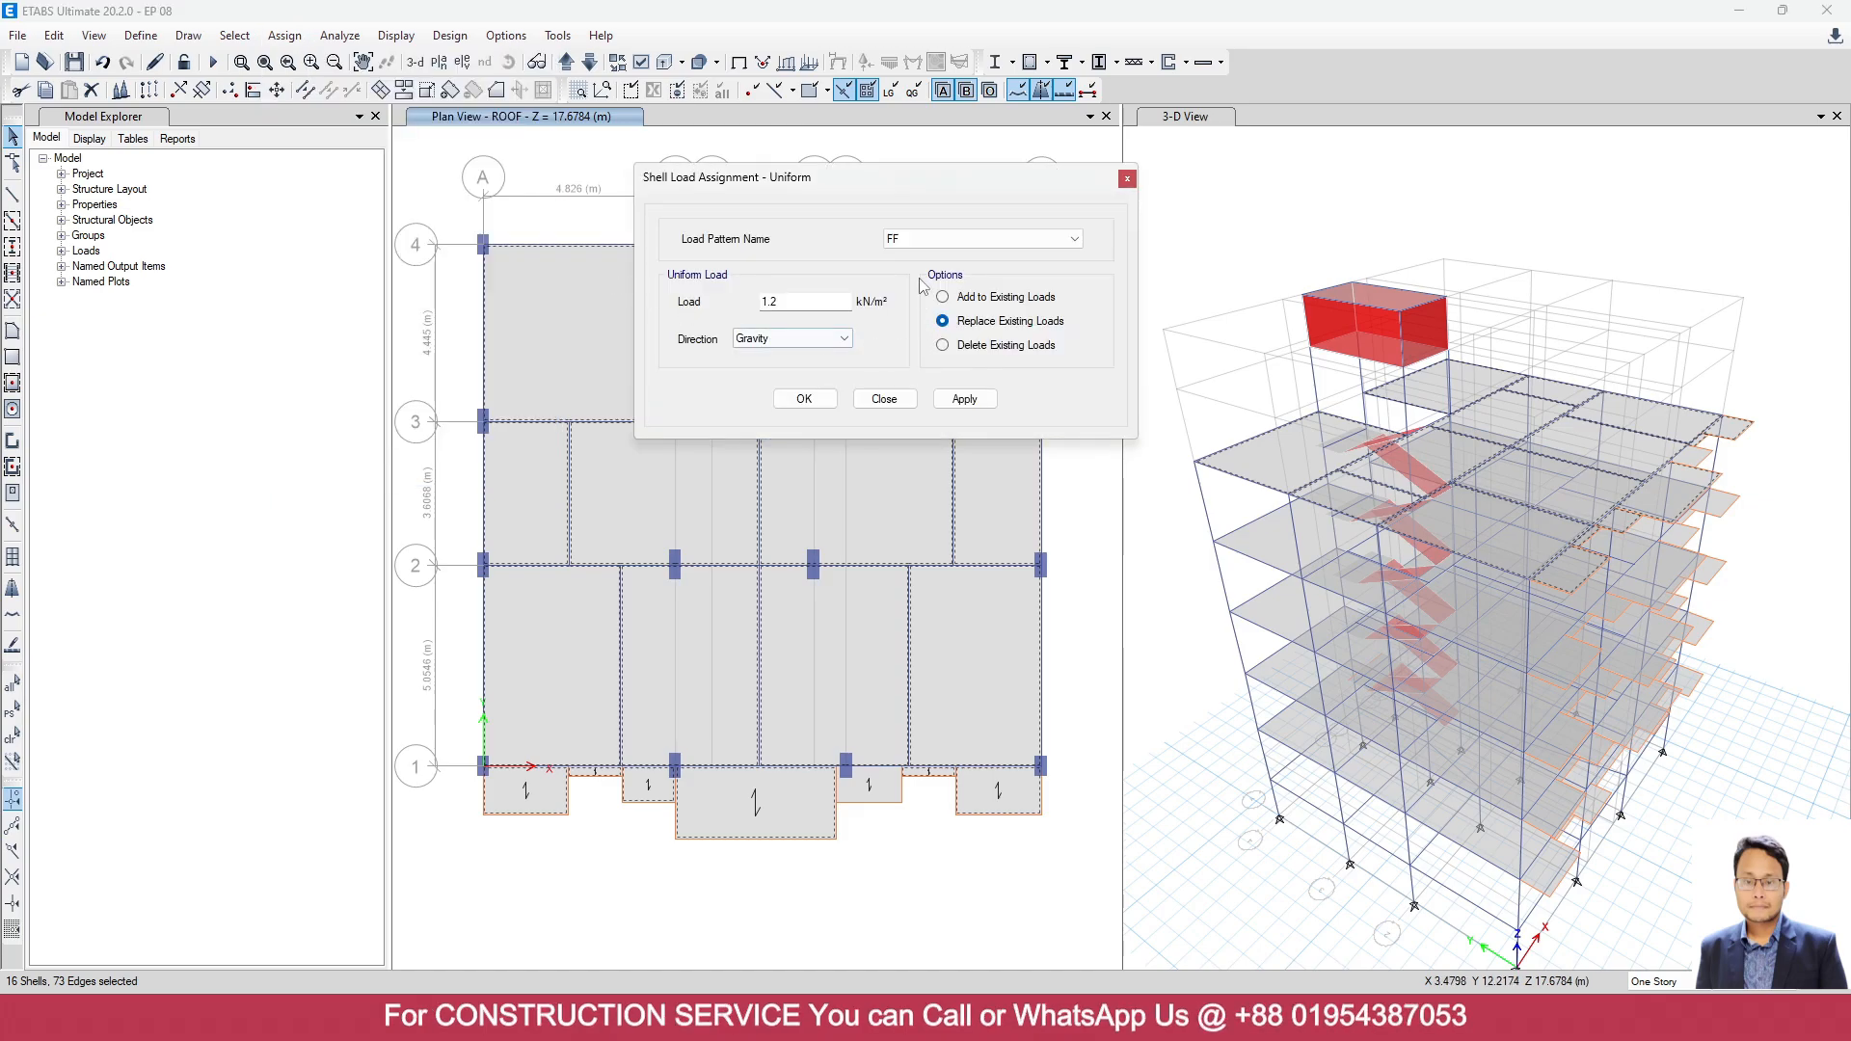
pyautogui.click(921, 240)
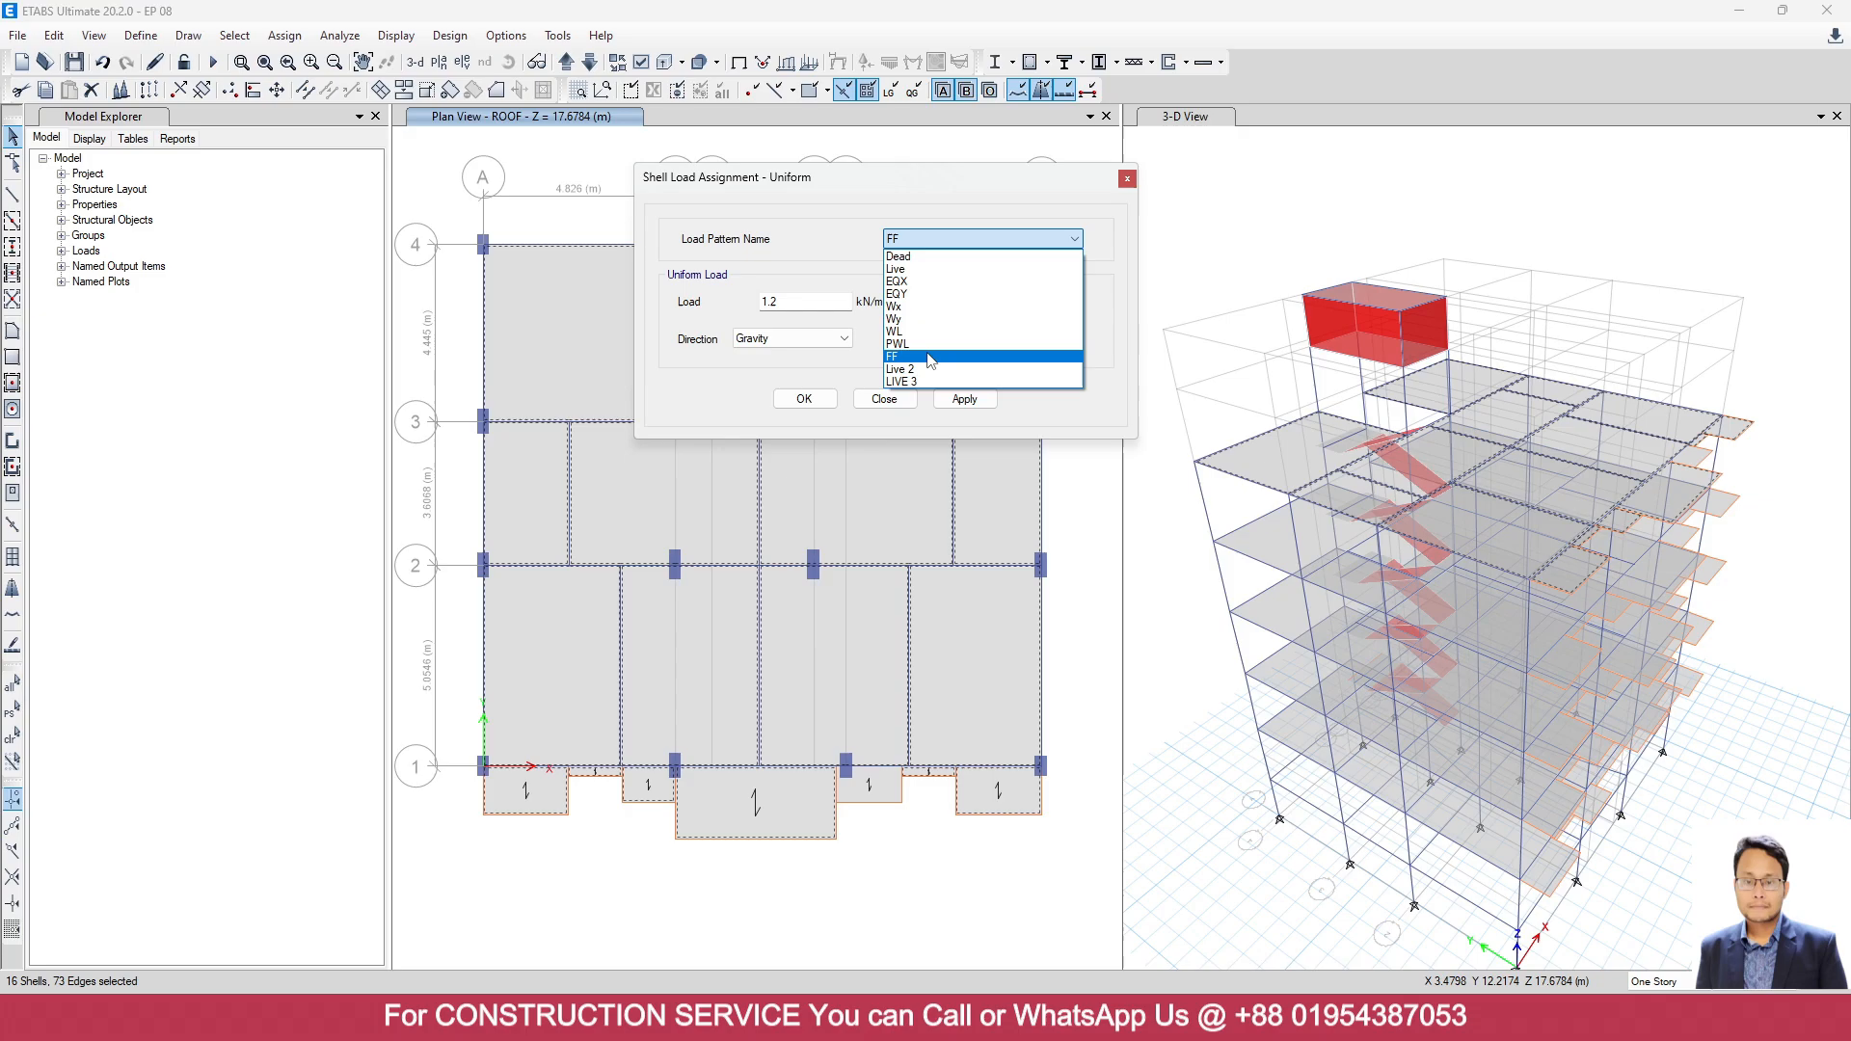
pyautogui.click(923, 382)
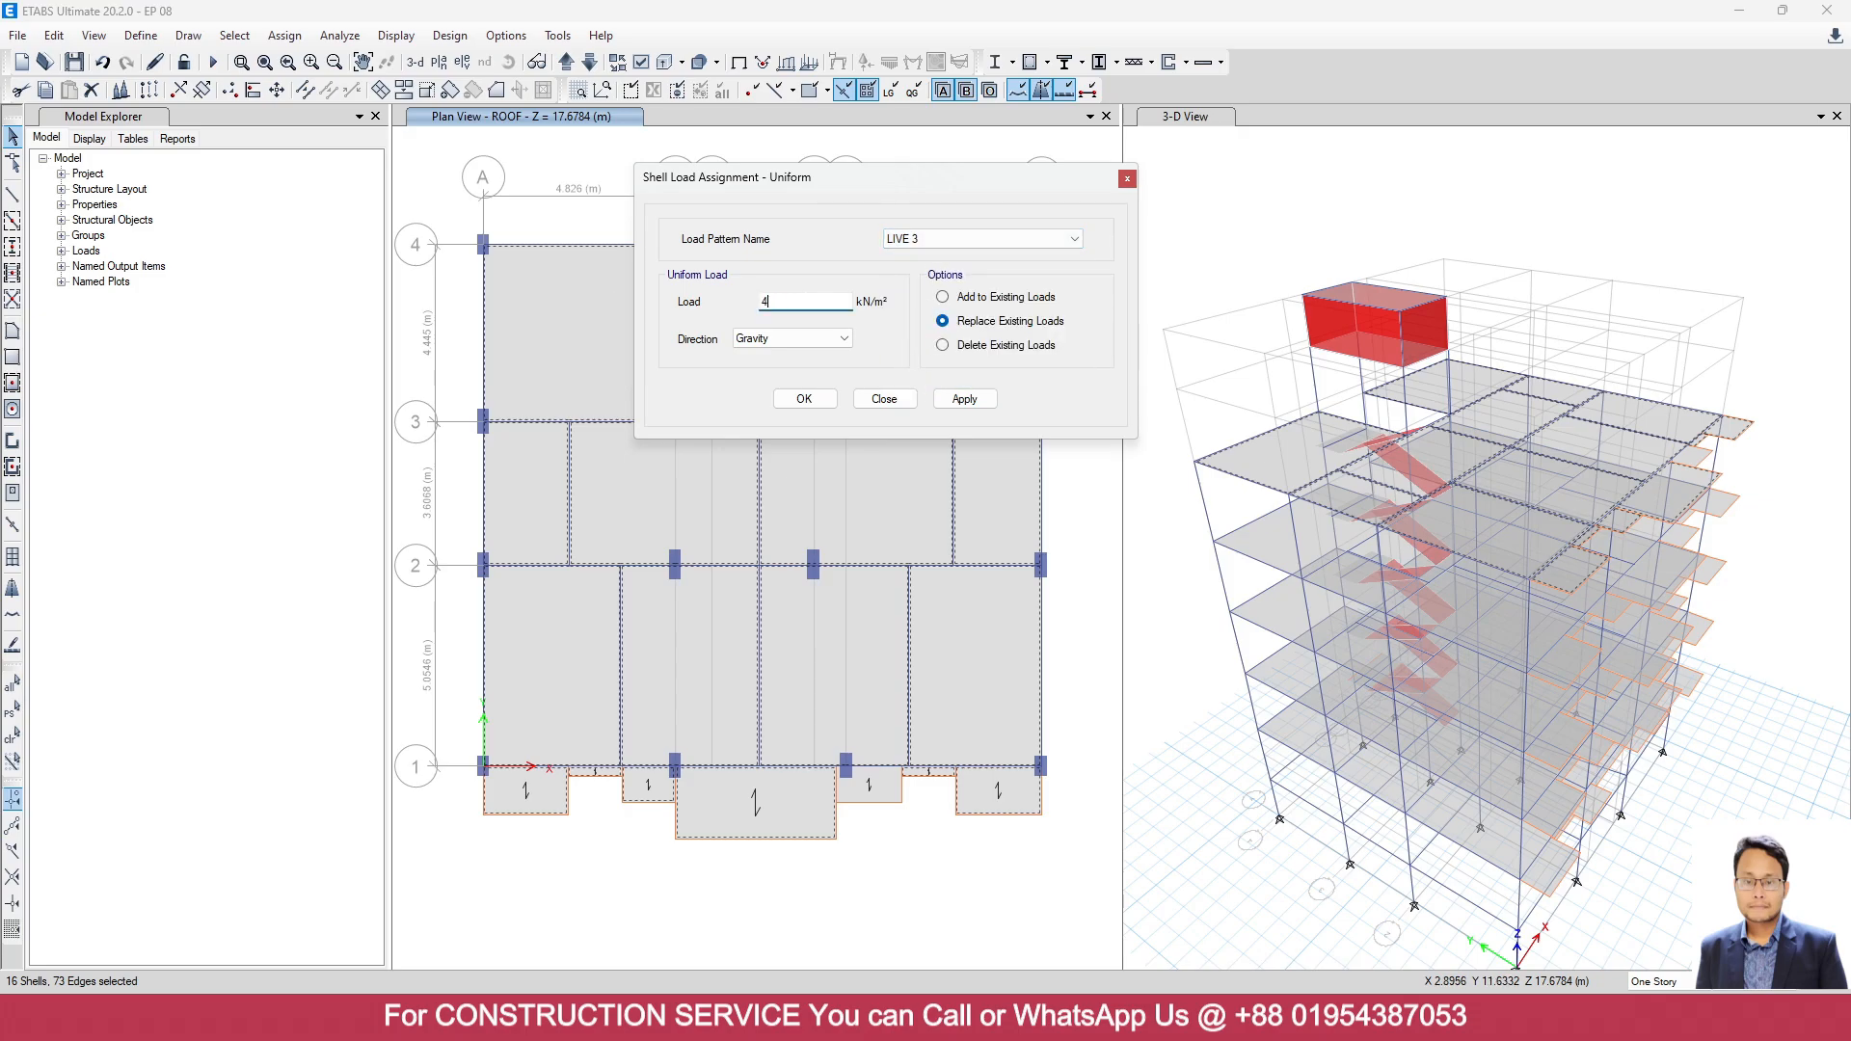
pyautogui.click(964, 398)
pyautogui.click(802, 398)
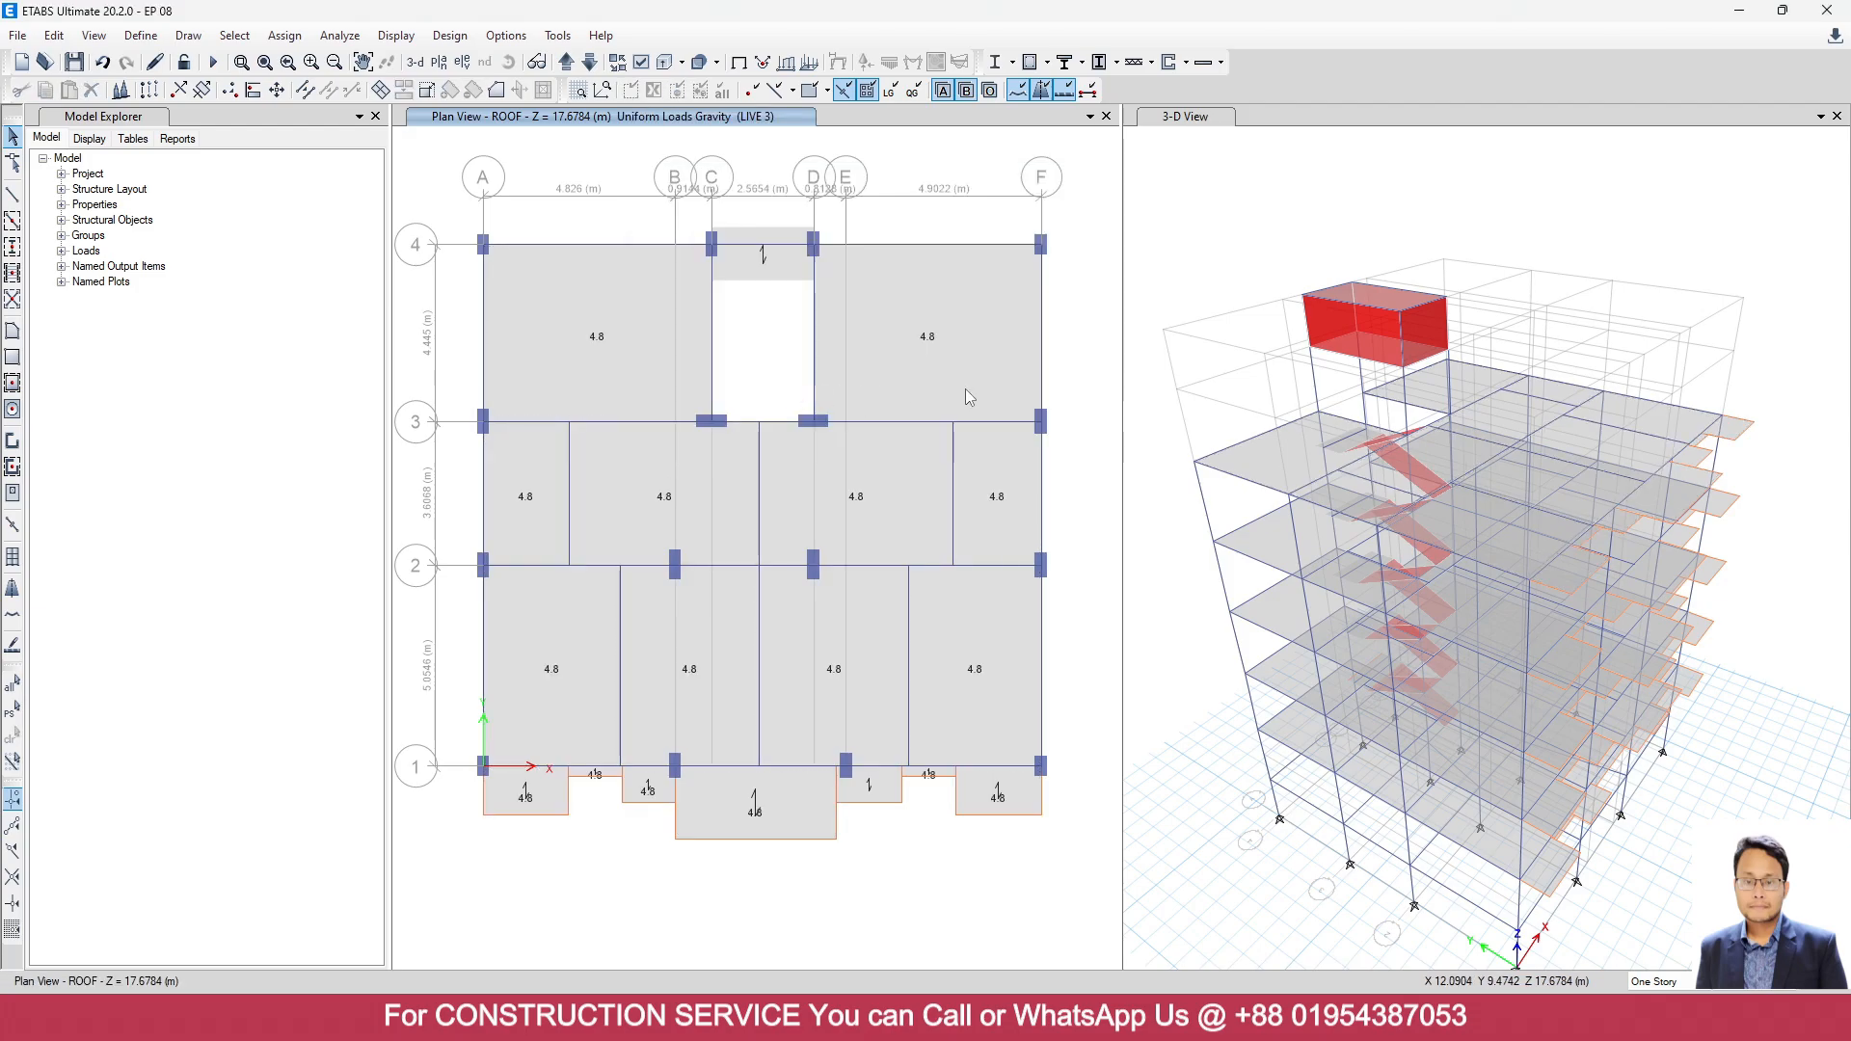
# Show the WT BS plan view and check the section property assigned to the water tank's bottom slab.
pyautogui.click(571, 61)
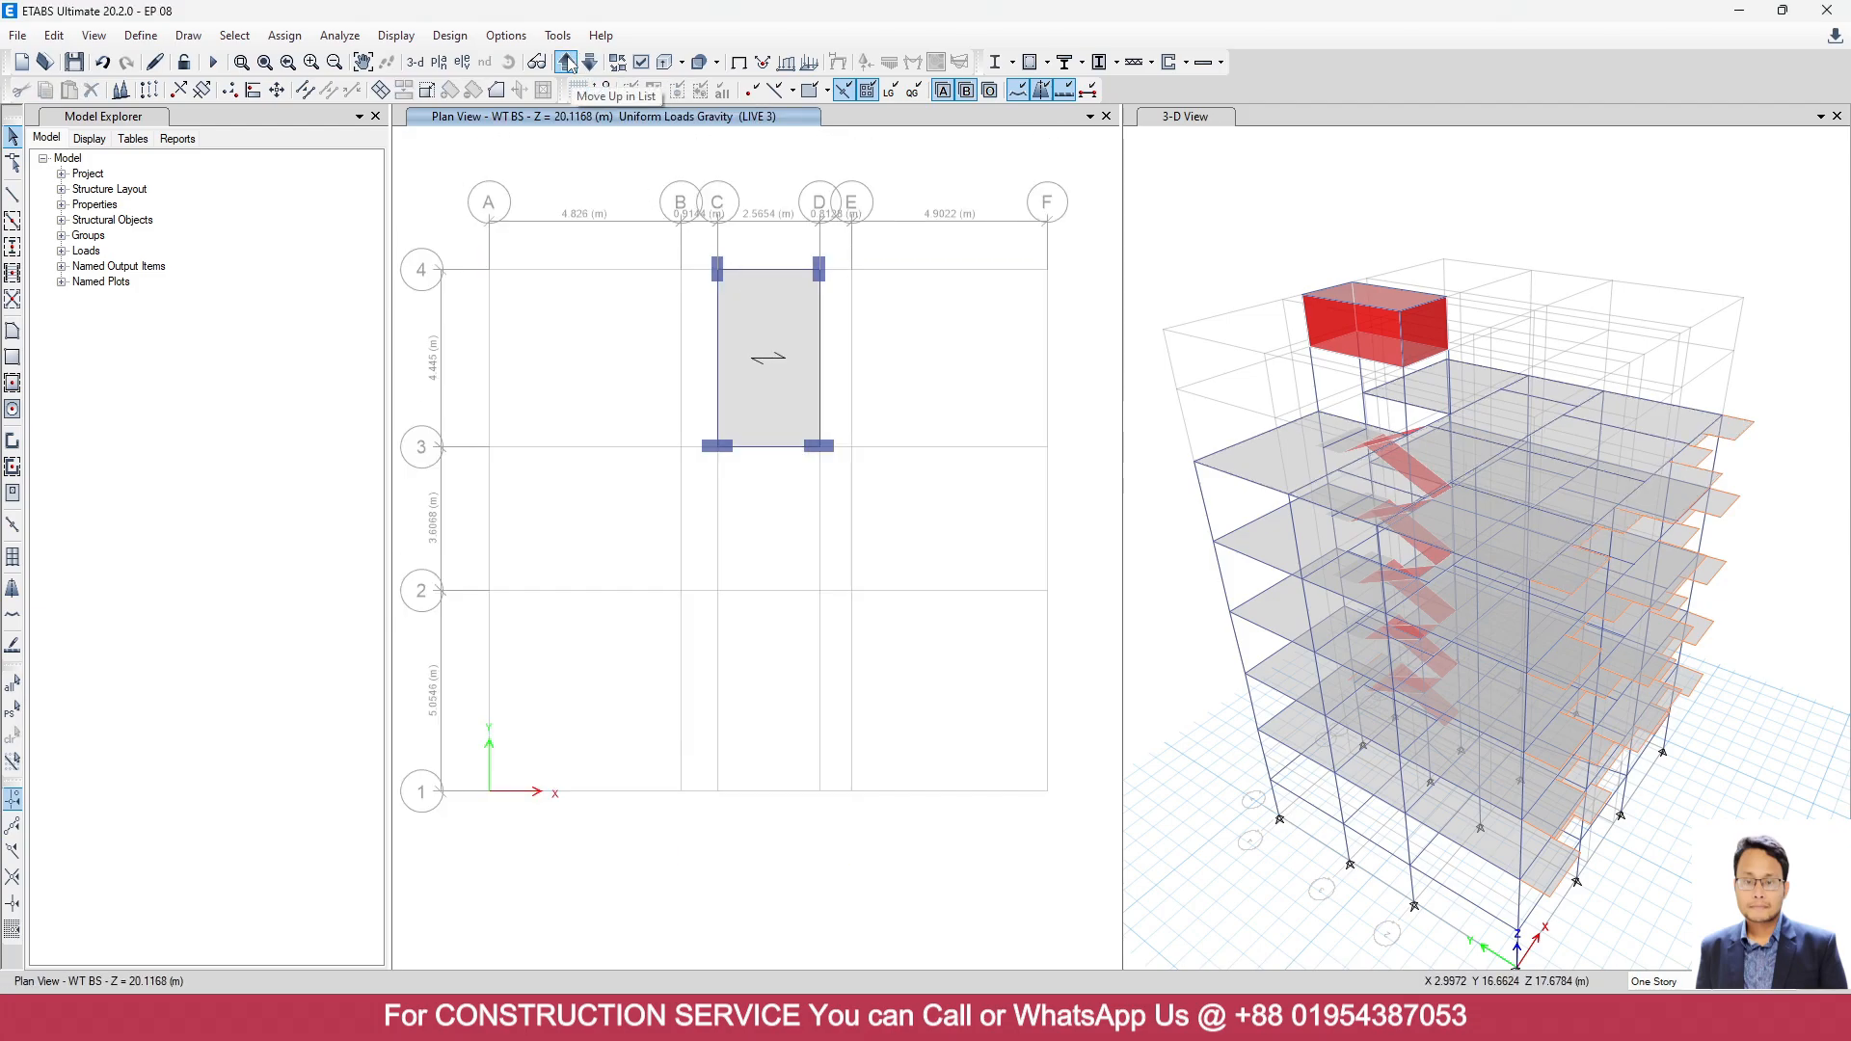
pyautogui.rightClick(779, 380)
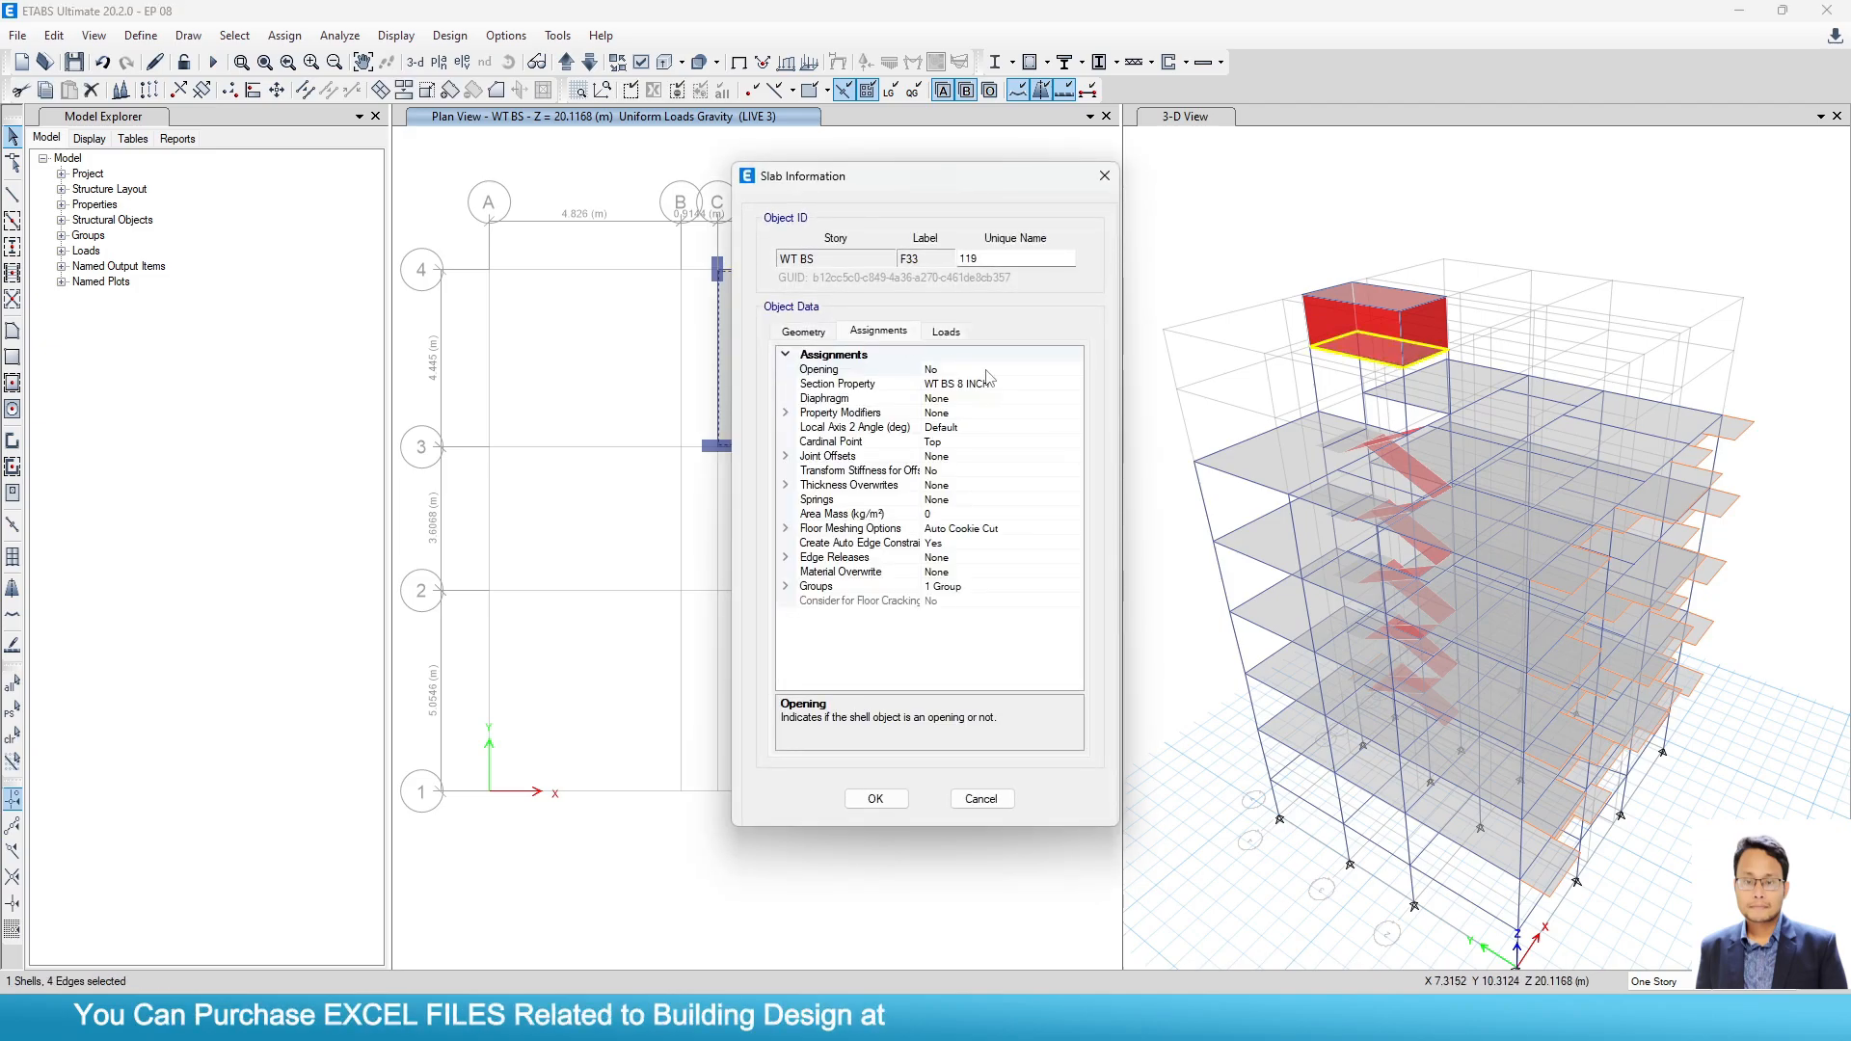
pyautogui.press('Escape')
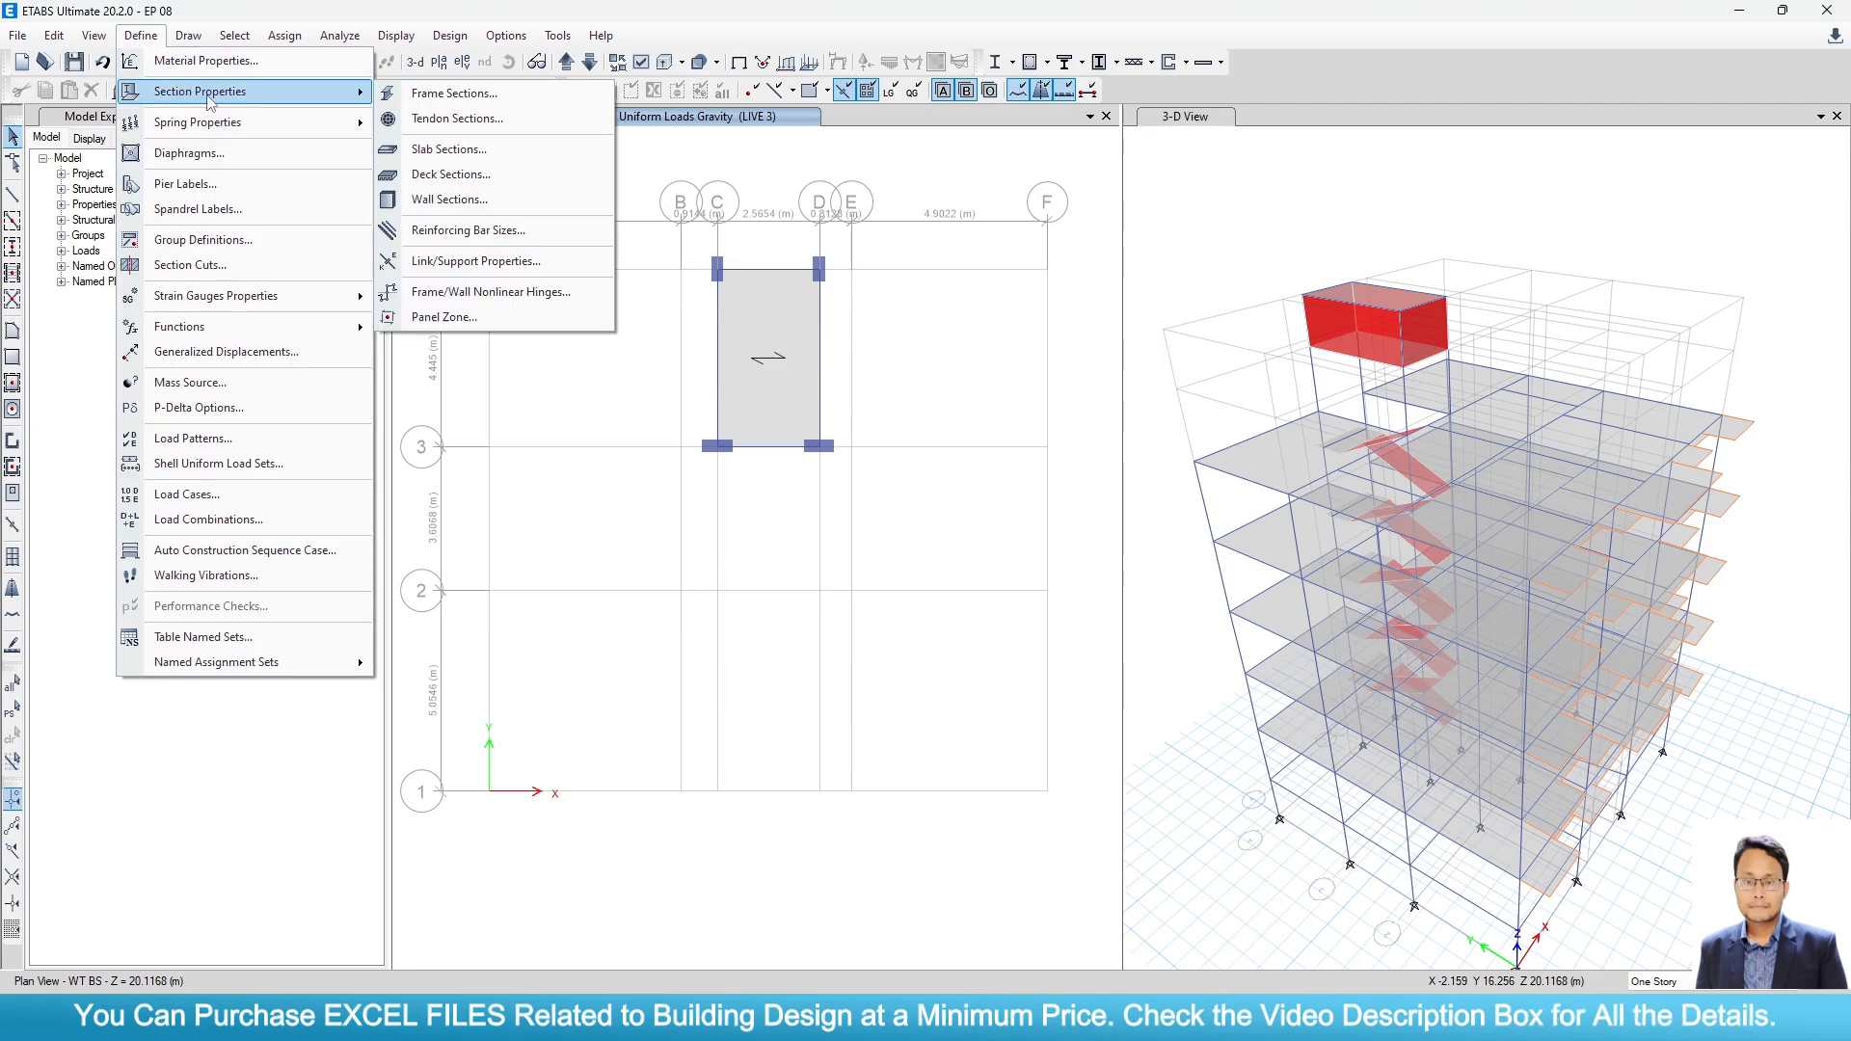
# Turn off special one-way load distribution for the WT BS 8 INCH slab property.
pyautogui.click(482, 156)
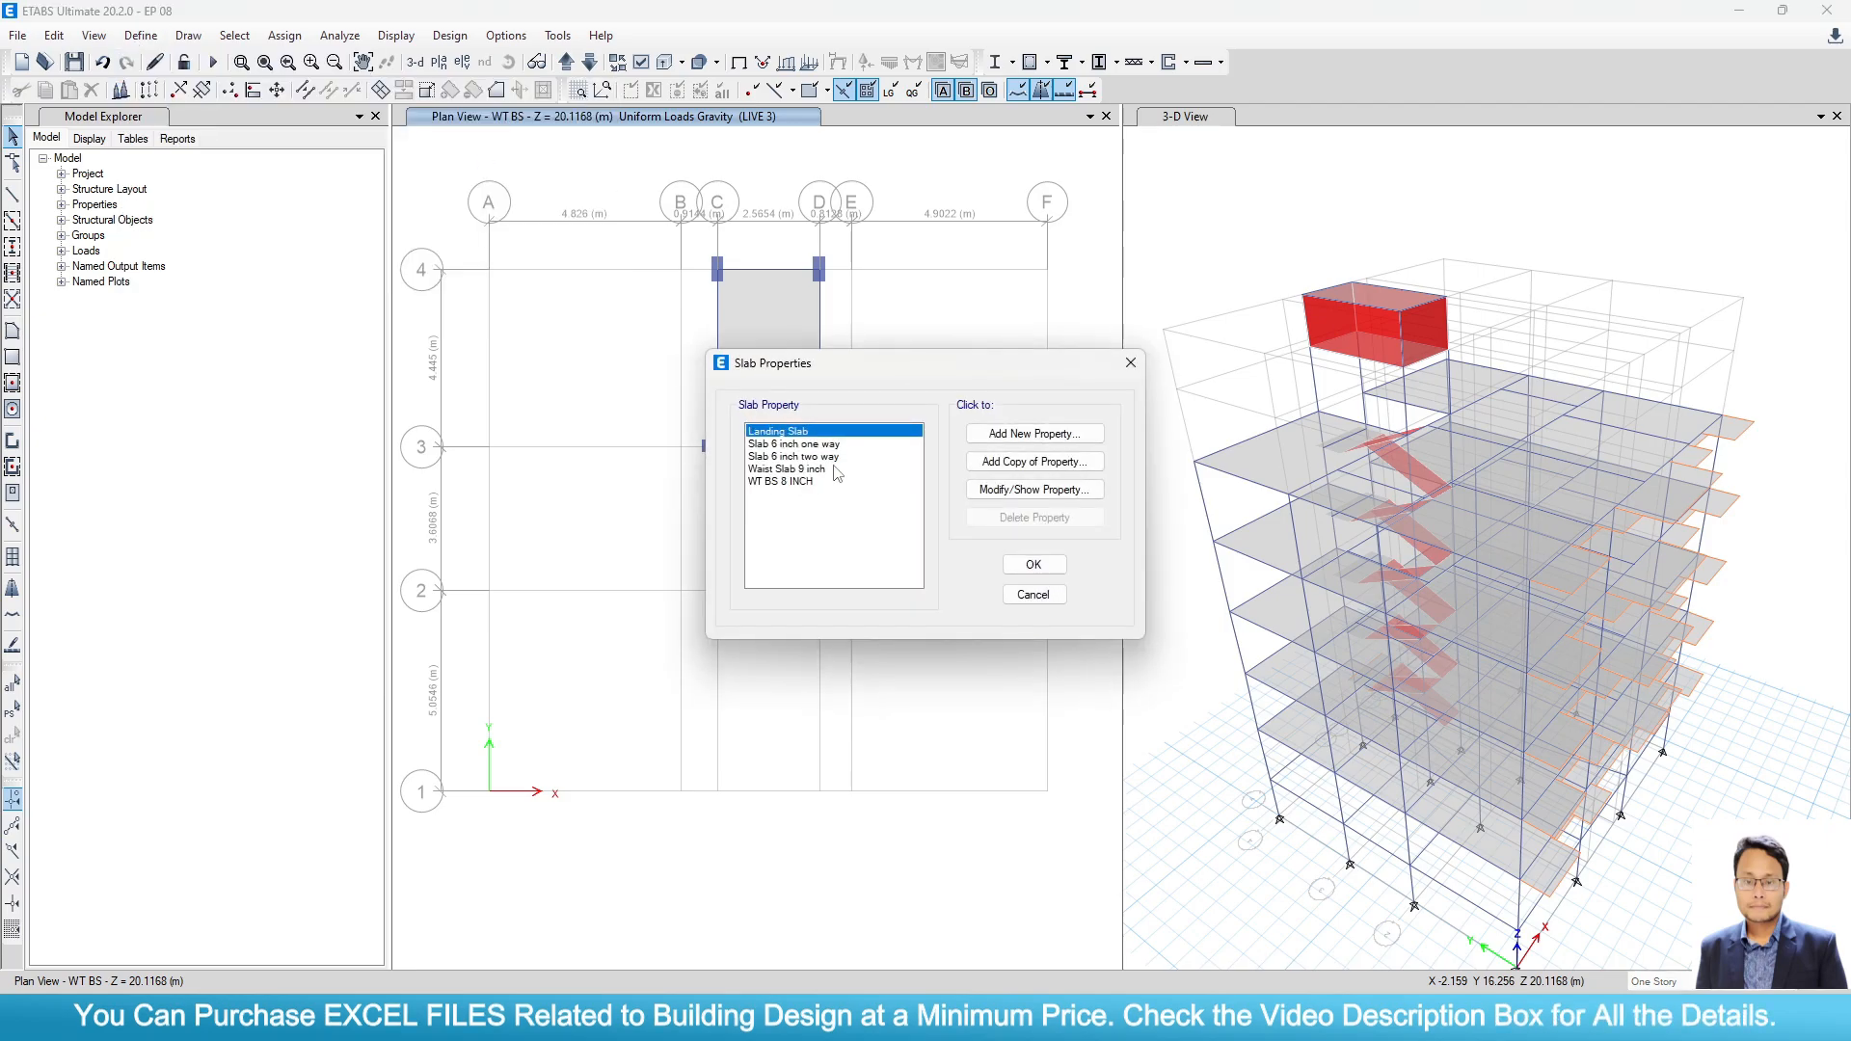
pyautogui.click(797, 482)
pyautogui.click(1033, 490)
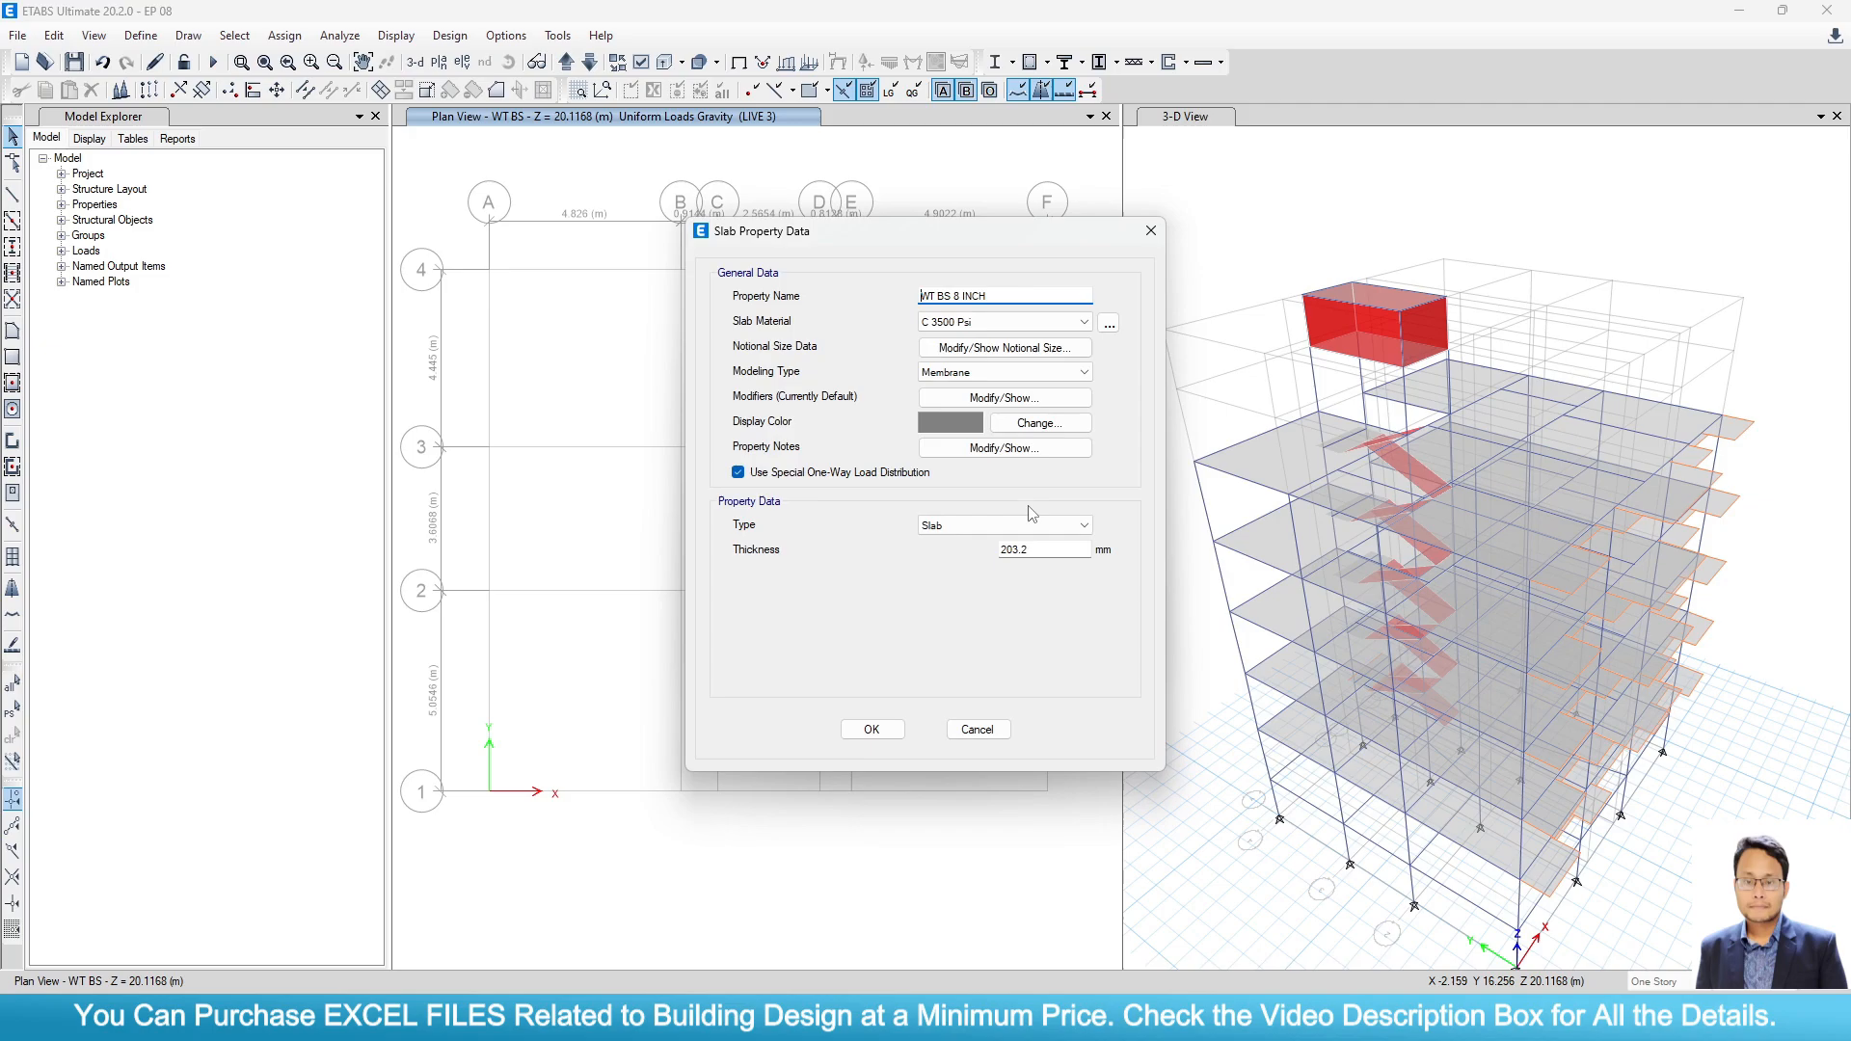
pyautogui.click(804, 474)
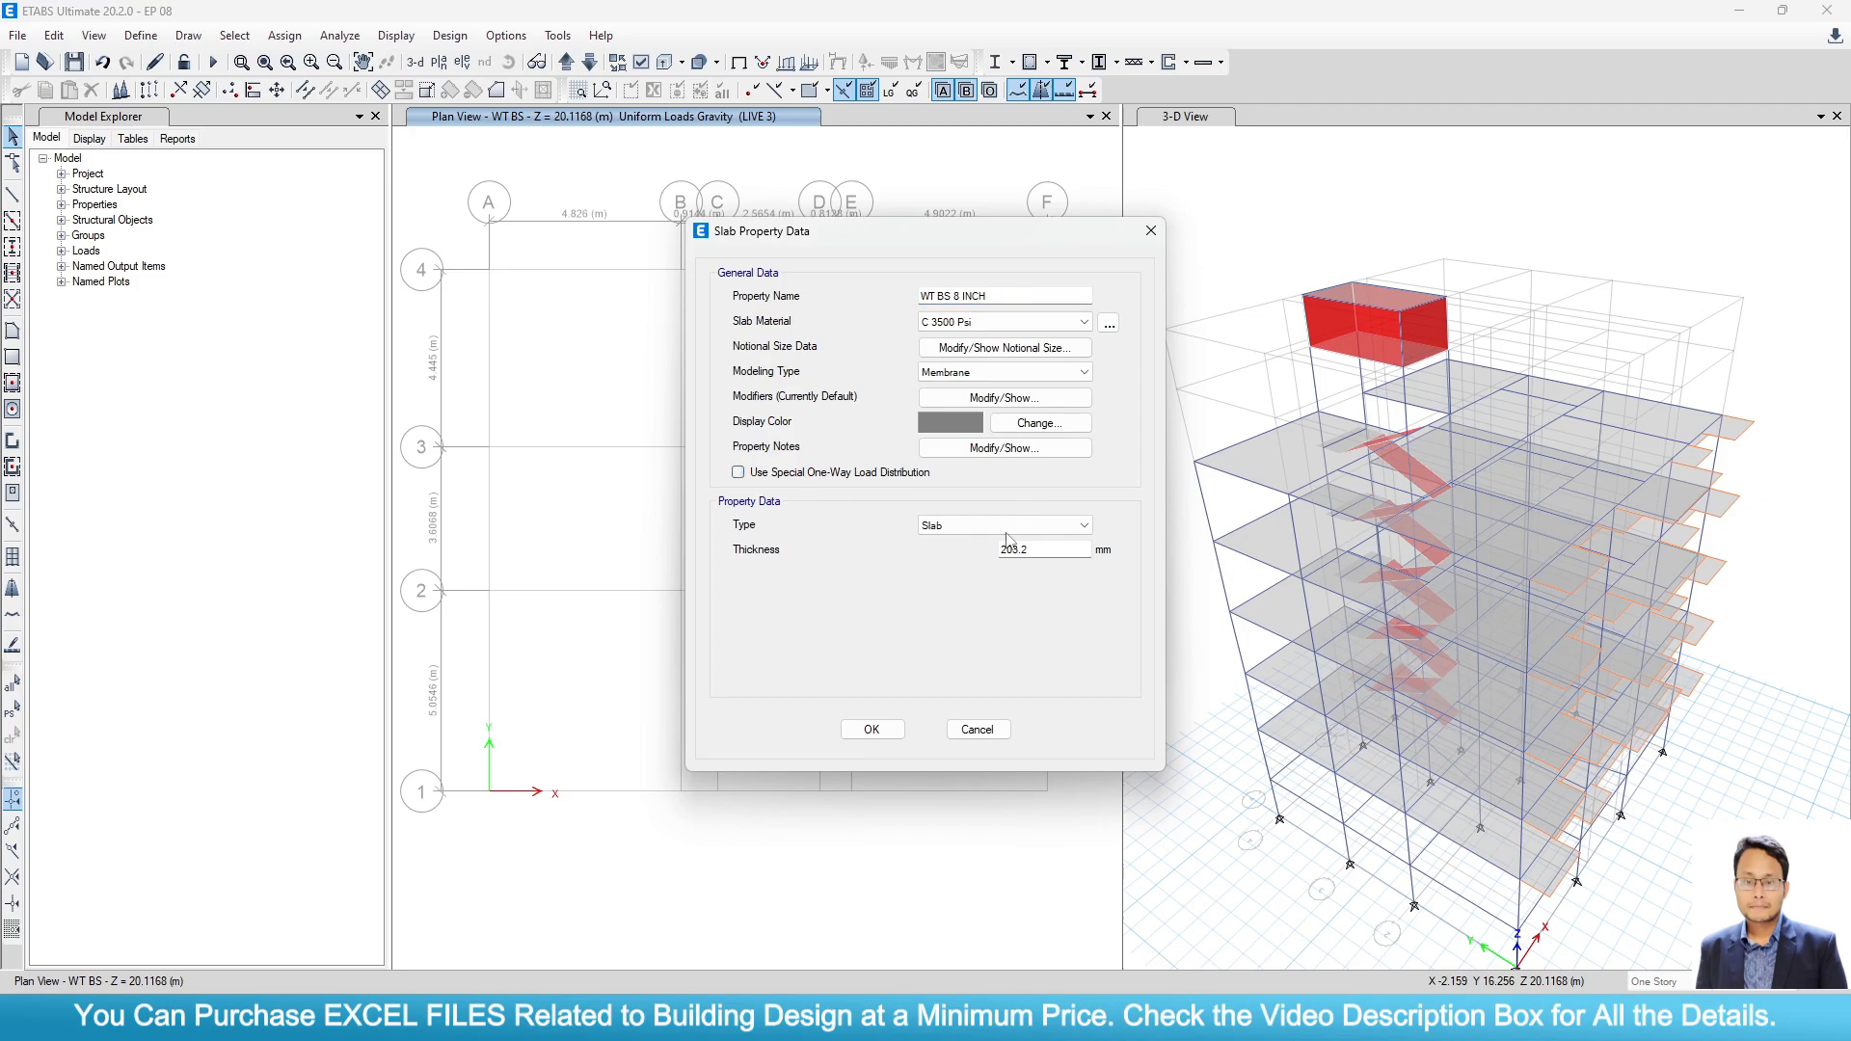
pyautogui.click(871, 730)
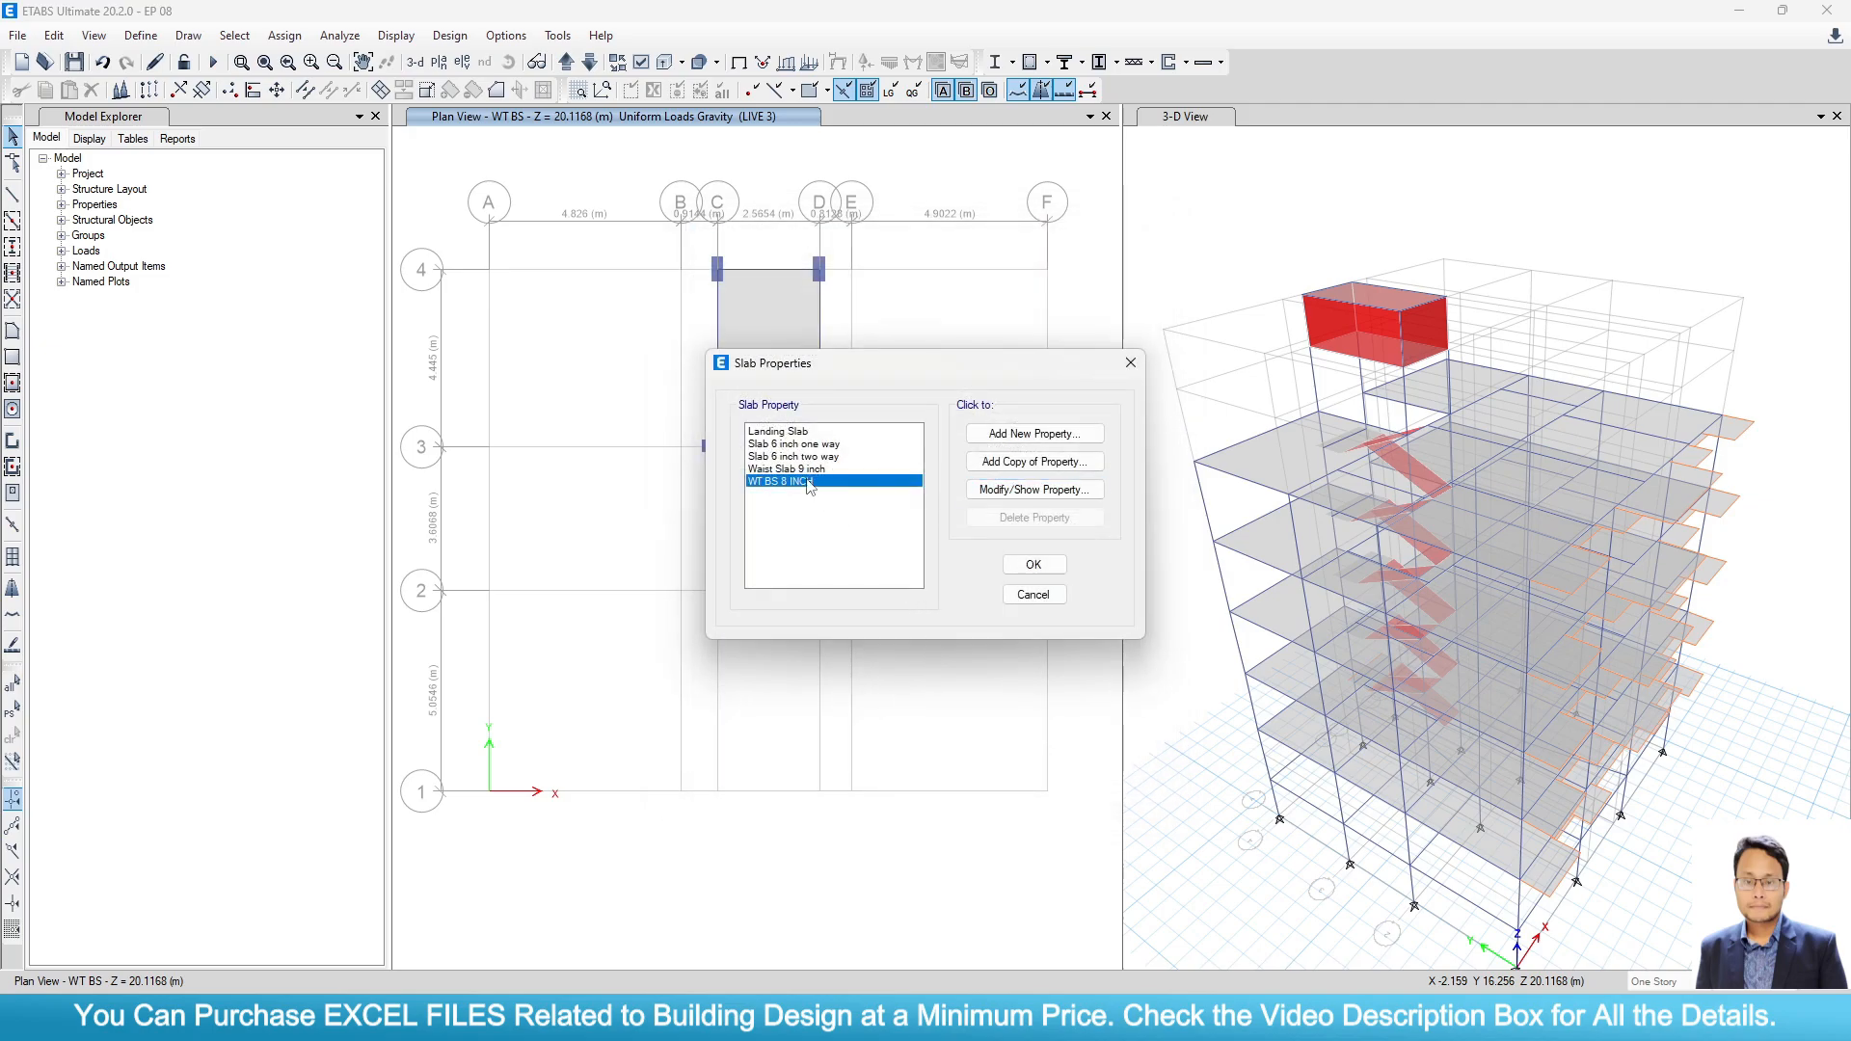
# Set the modeling type of the WT BS 8 INCH slab property to Shell-Thin.
pyautogui.click(1034, 490)
pyautogui.click(1006, 372)
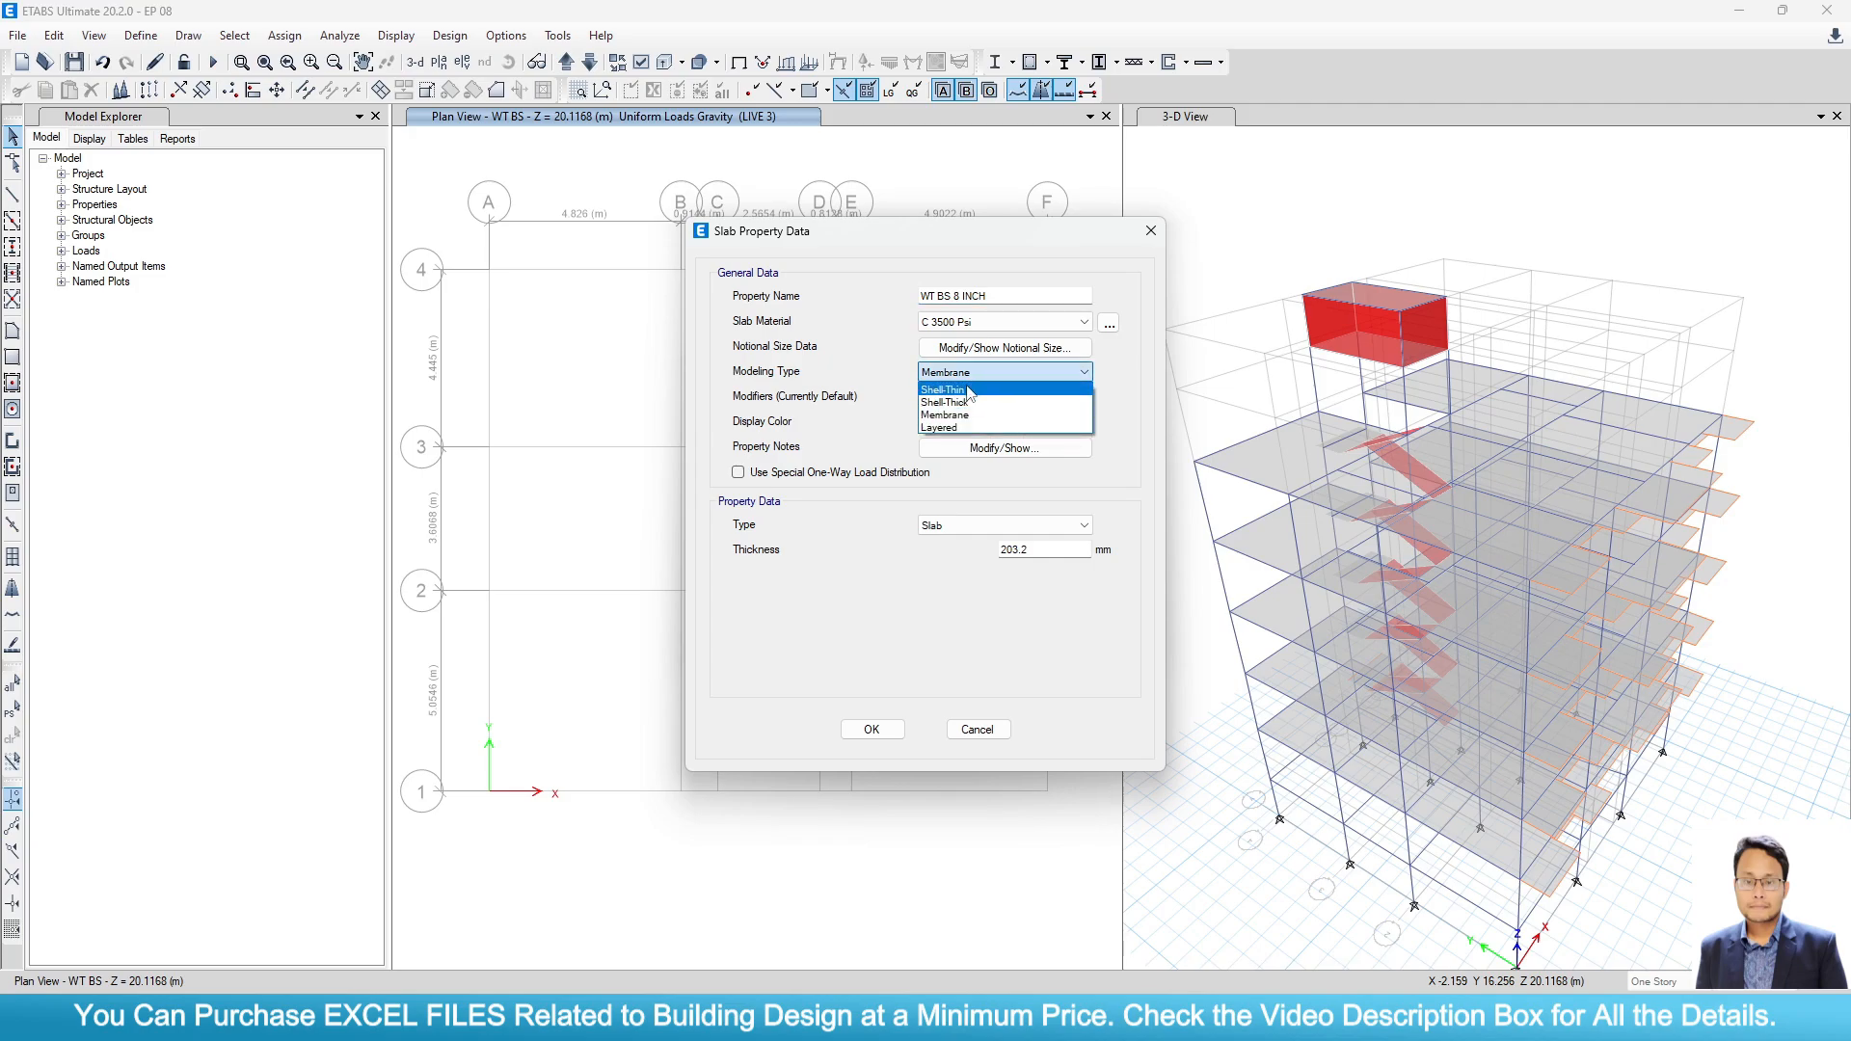
pyautogui.click(964, 391)
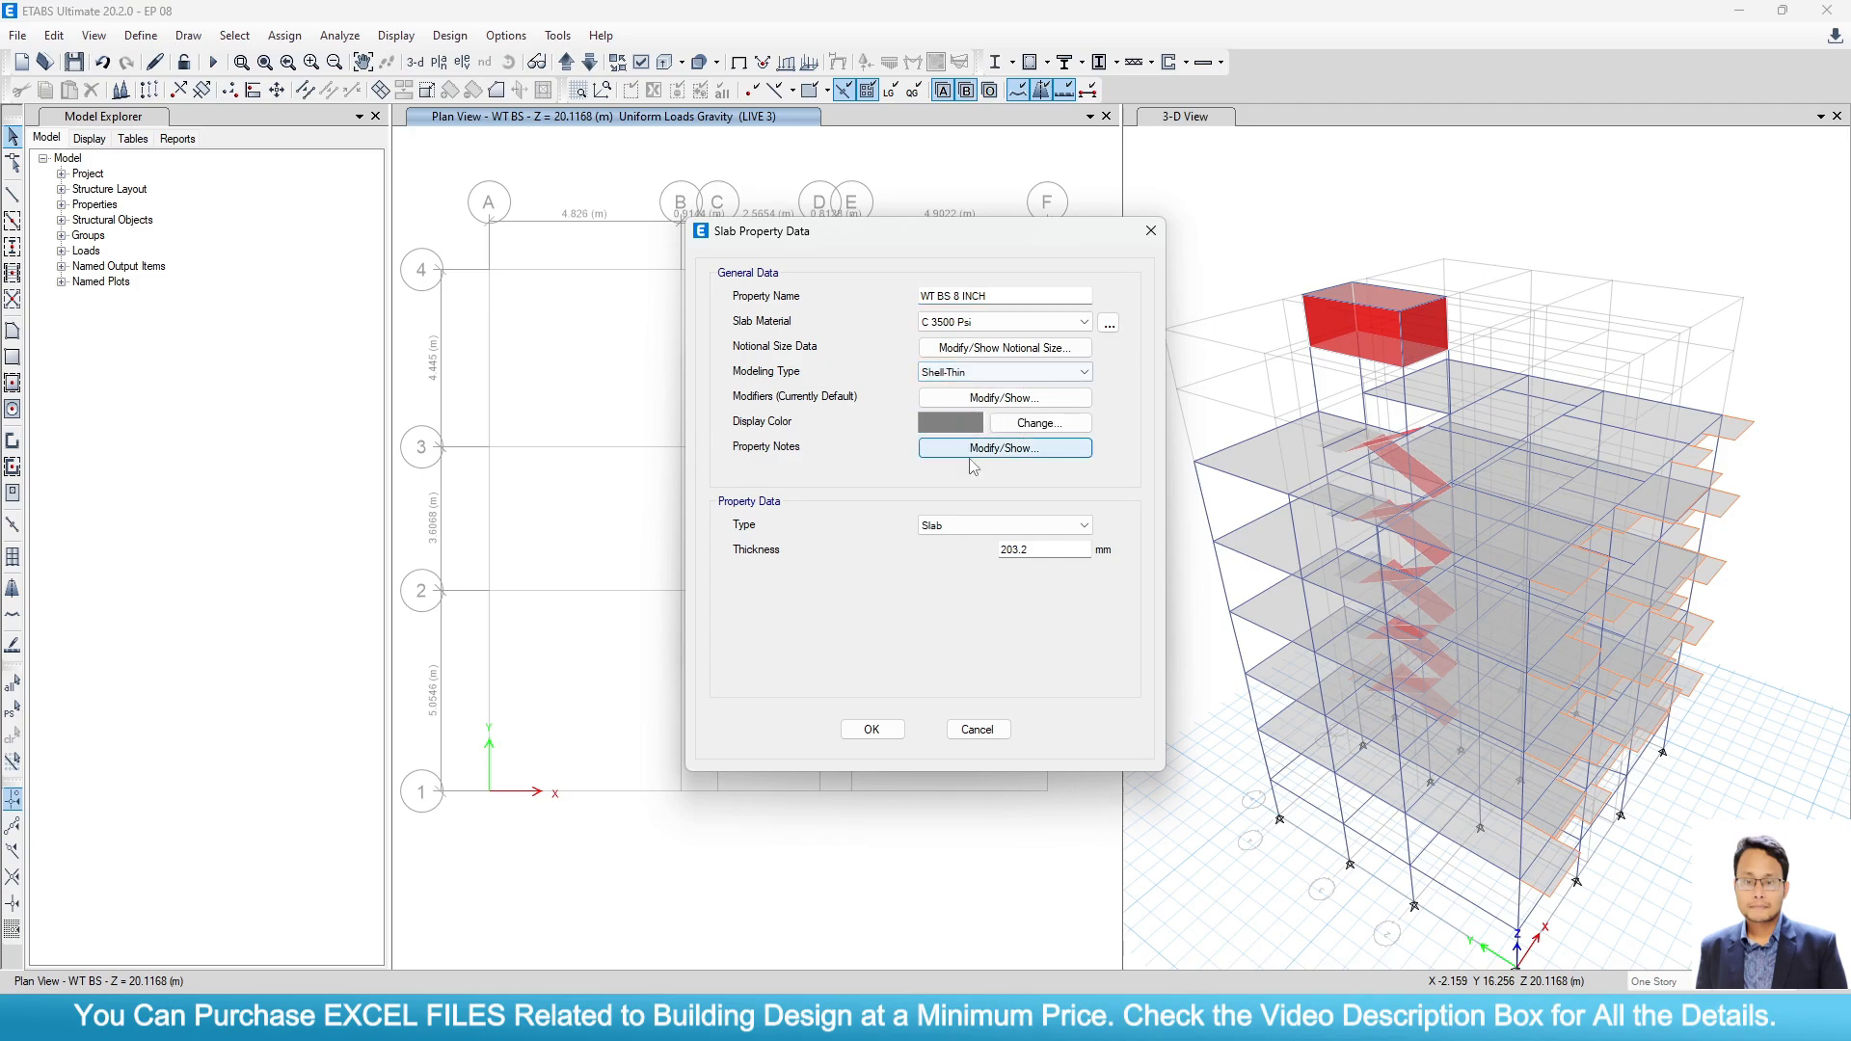
pyautogui.click(871, 730)
pyautogui.click(1032, 569)
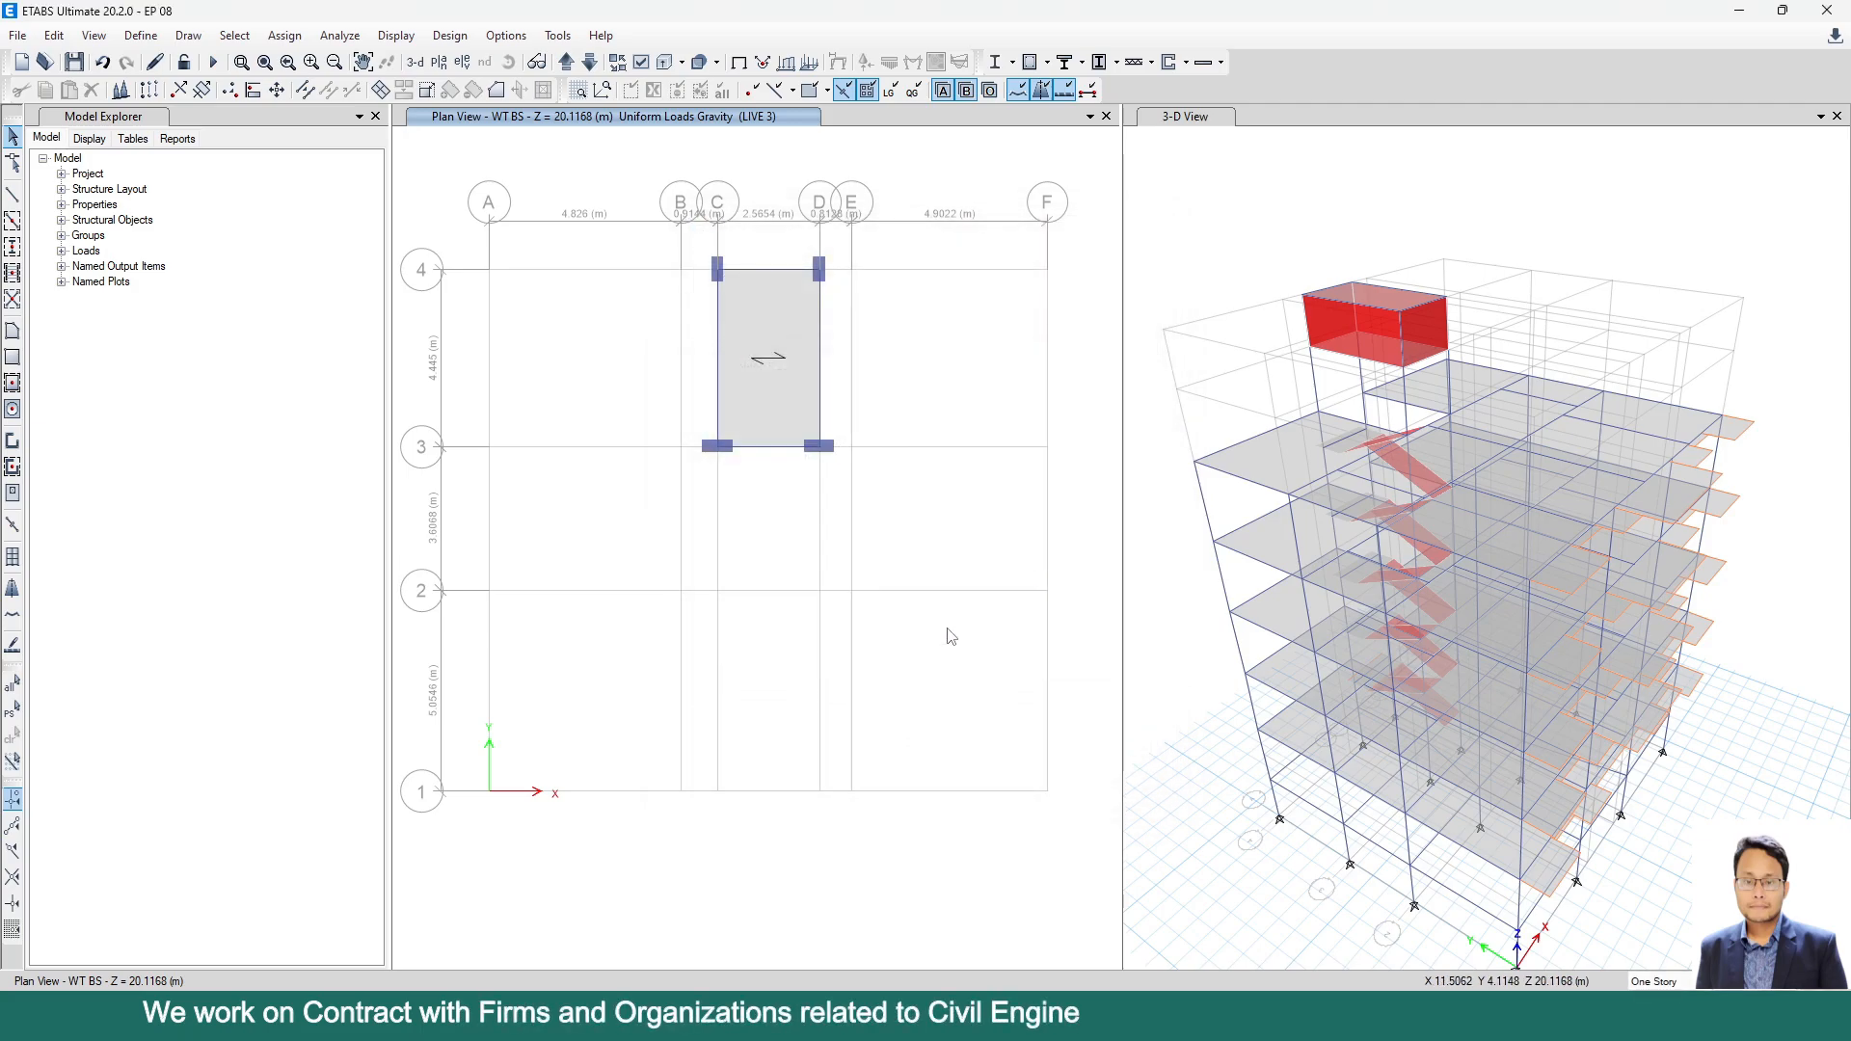
pyautogui.scroll(-3, 921, 614)
pyautogui.scroll(3, 906, 562)
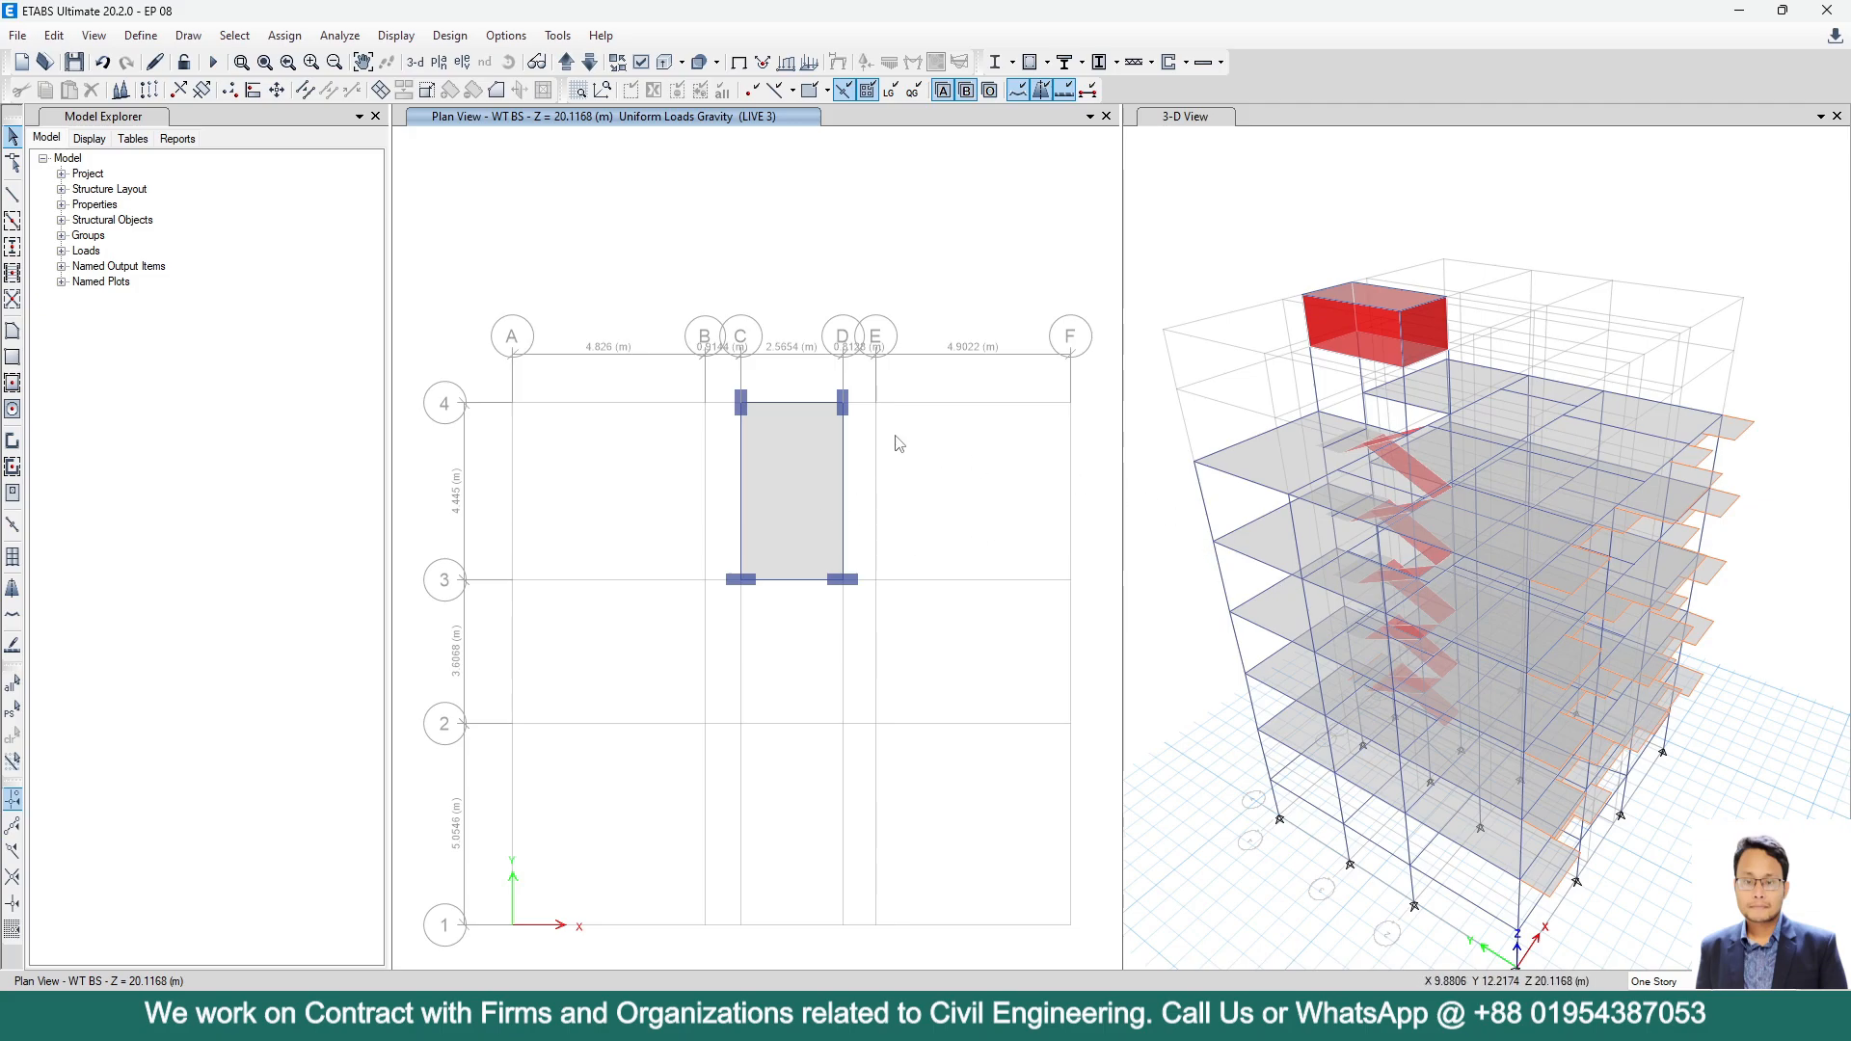
pyautogui.moveTo(761, 432); pyautogui.dragTo(742, 379, button='middle')
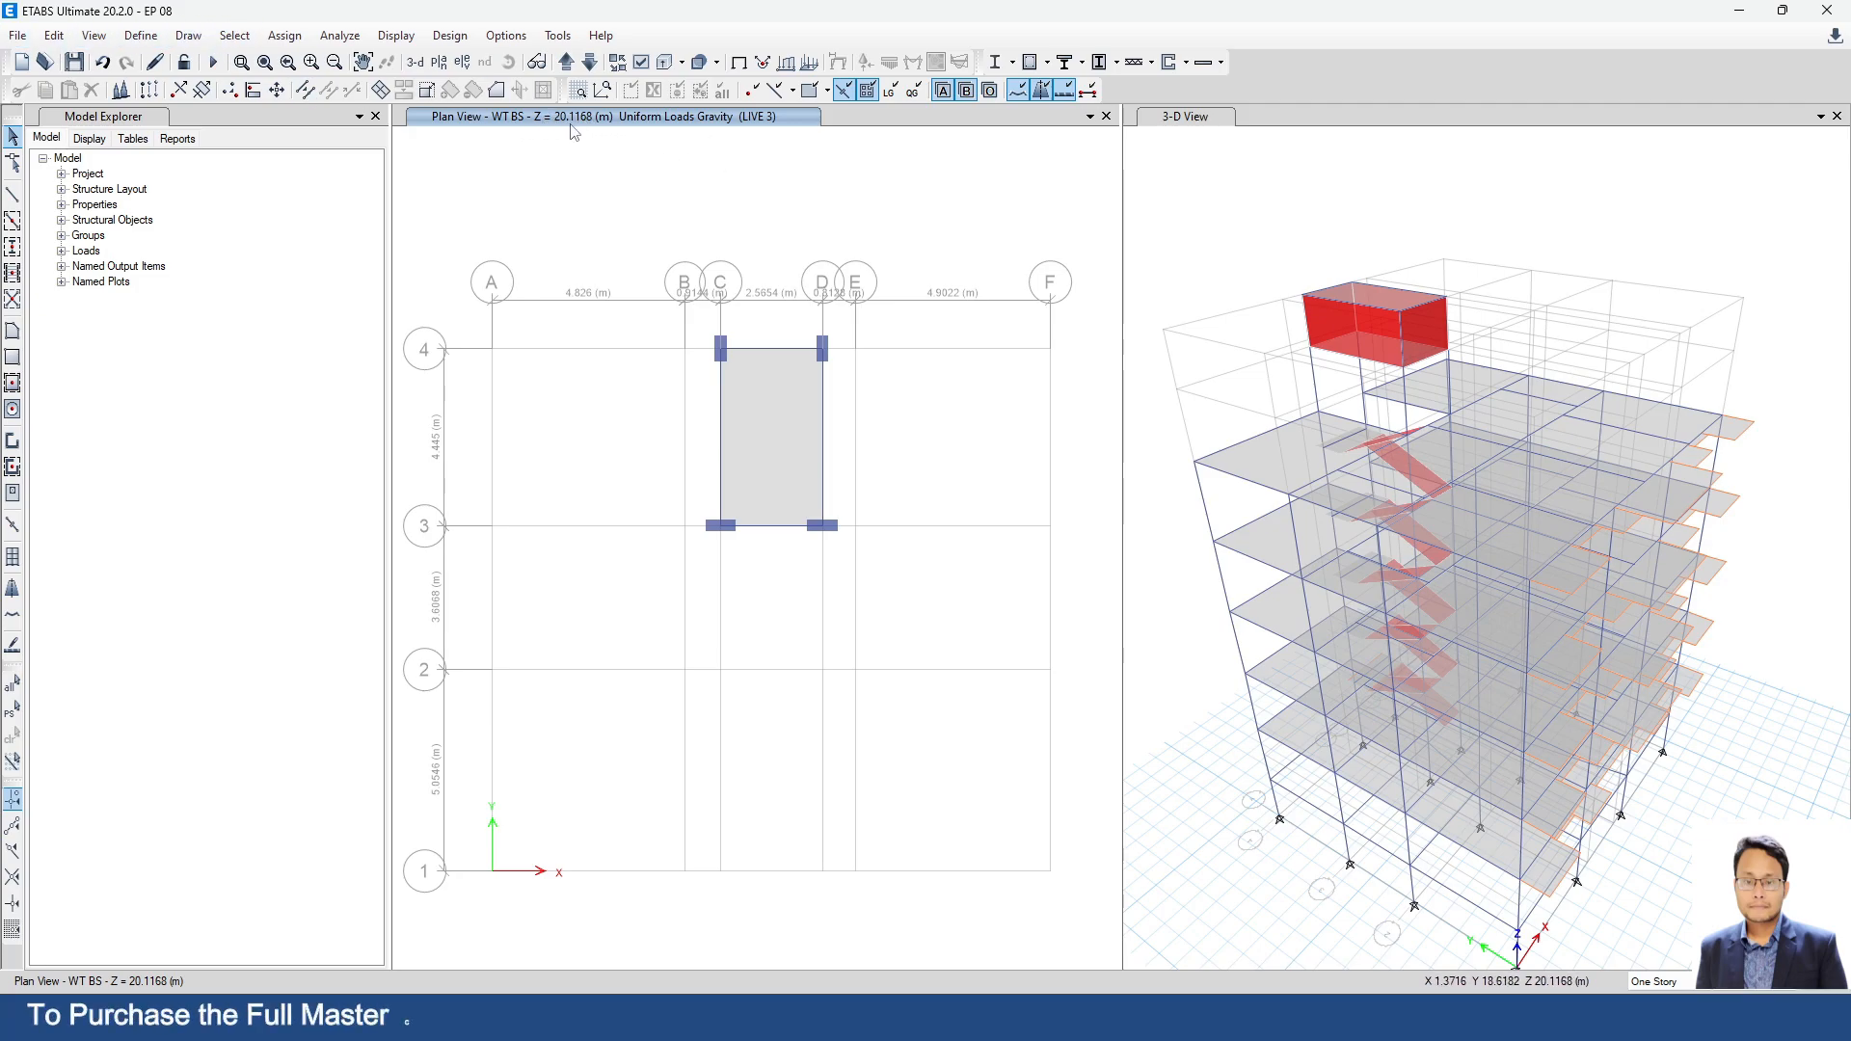
# Look up the height of the WT TS story in the story data.
pyautogui.click(54, 35)
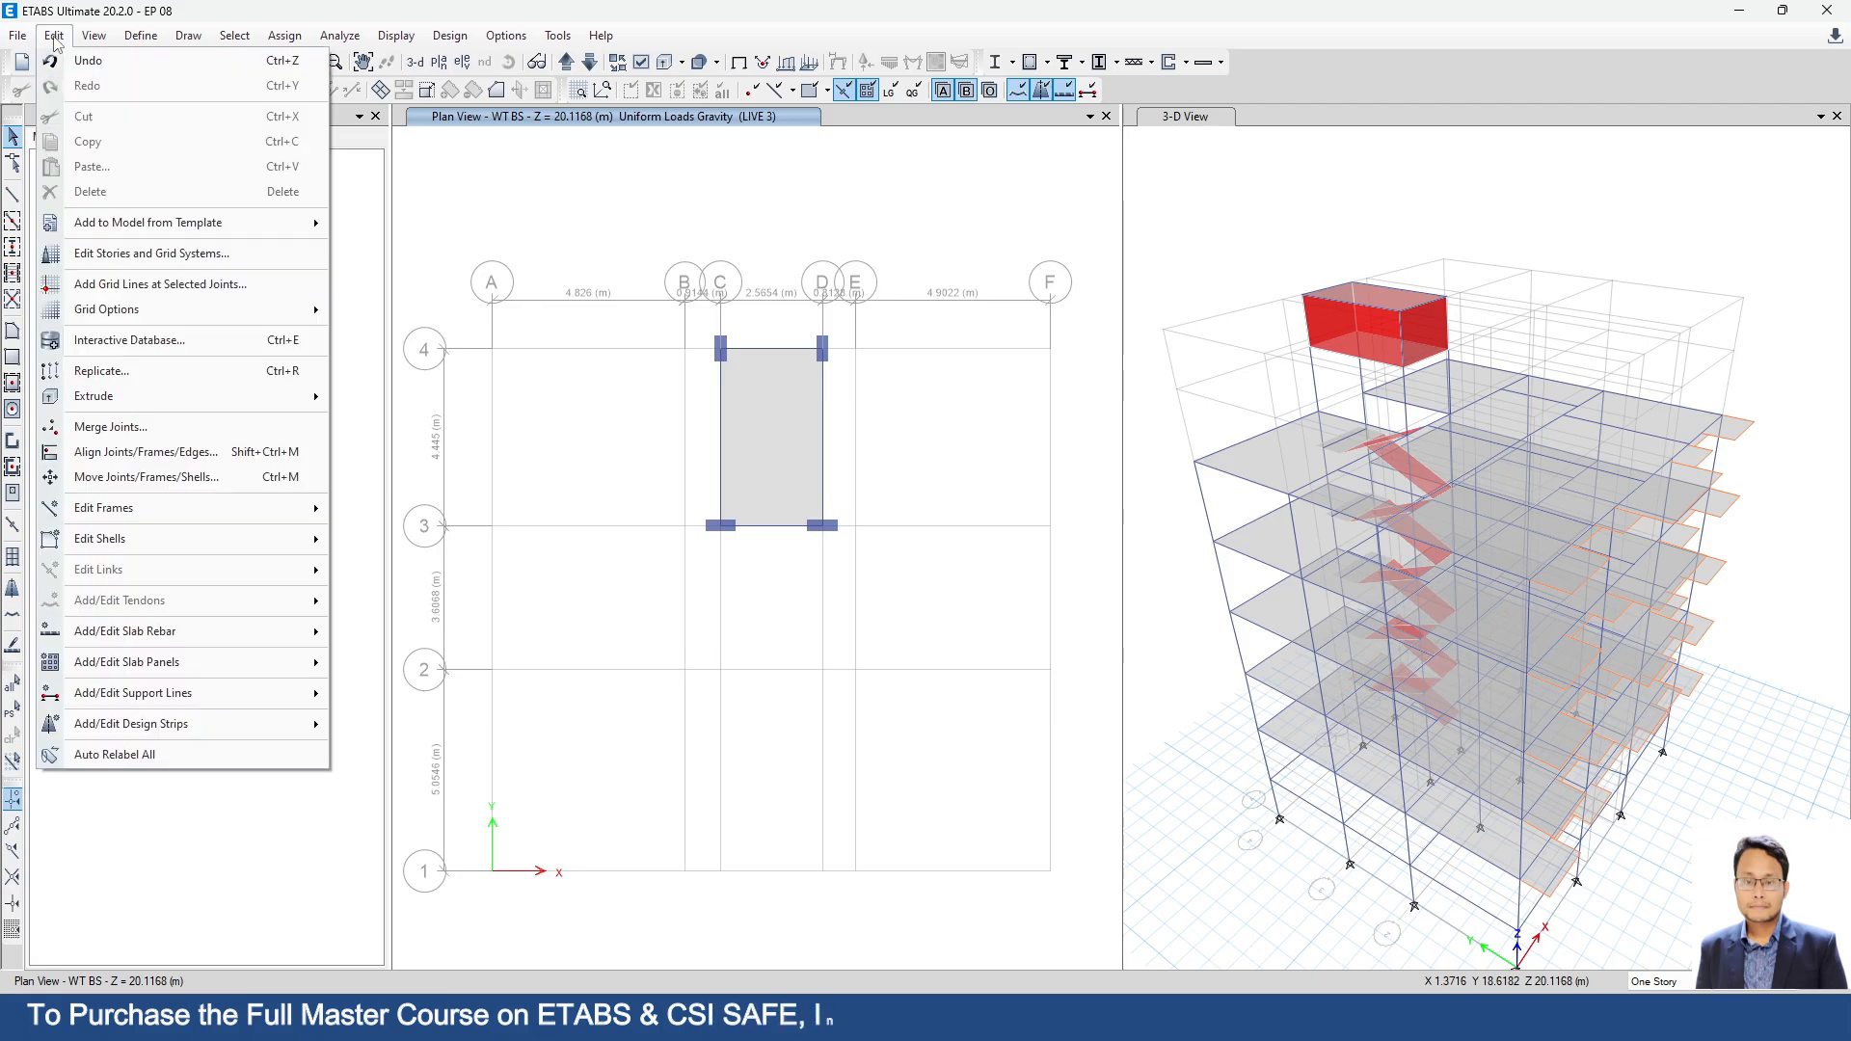
pyautogui.click(140, 253)
pyautogui.click(1068, 315)
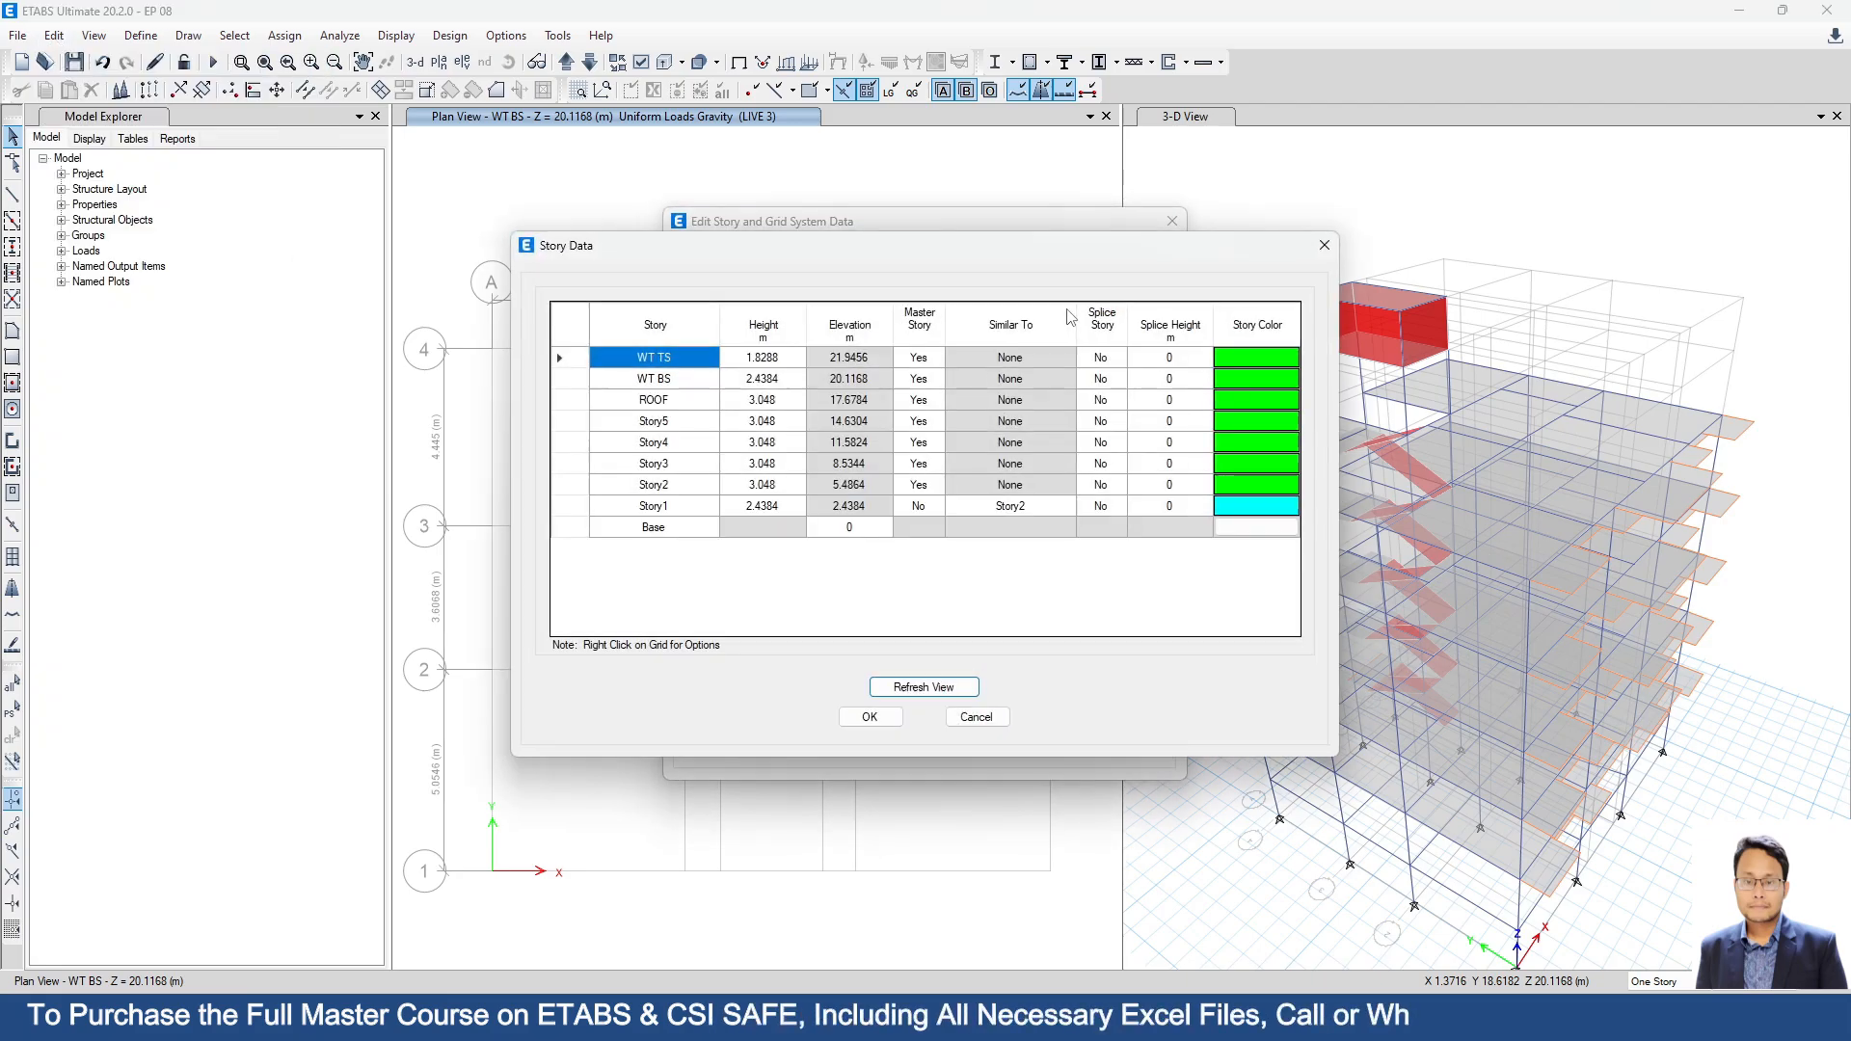
pyautogui.click(802, 358)
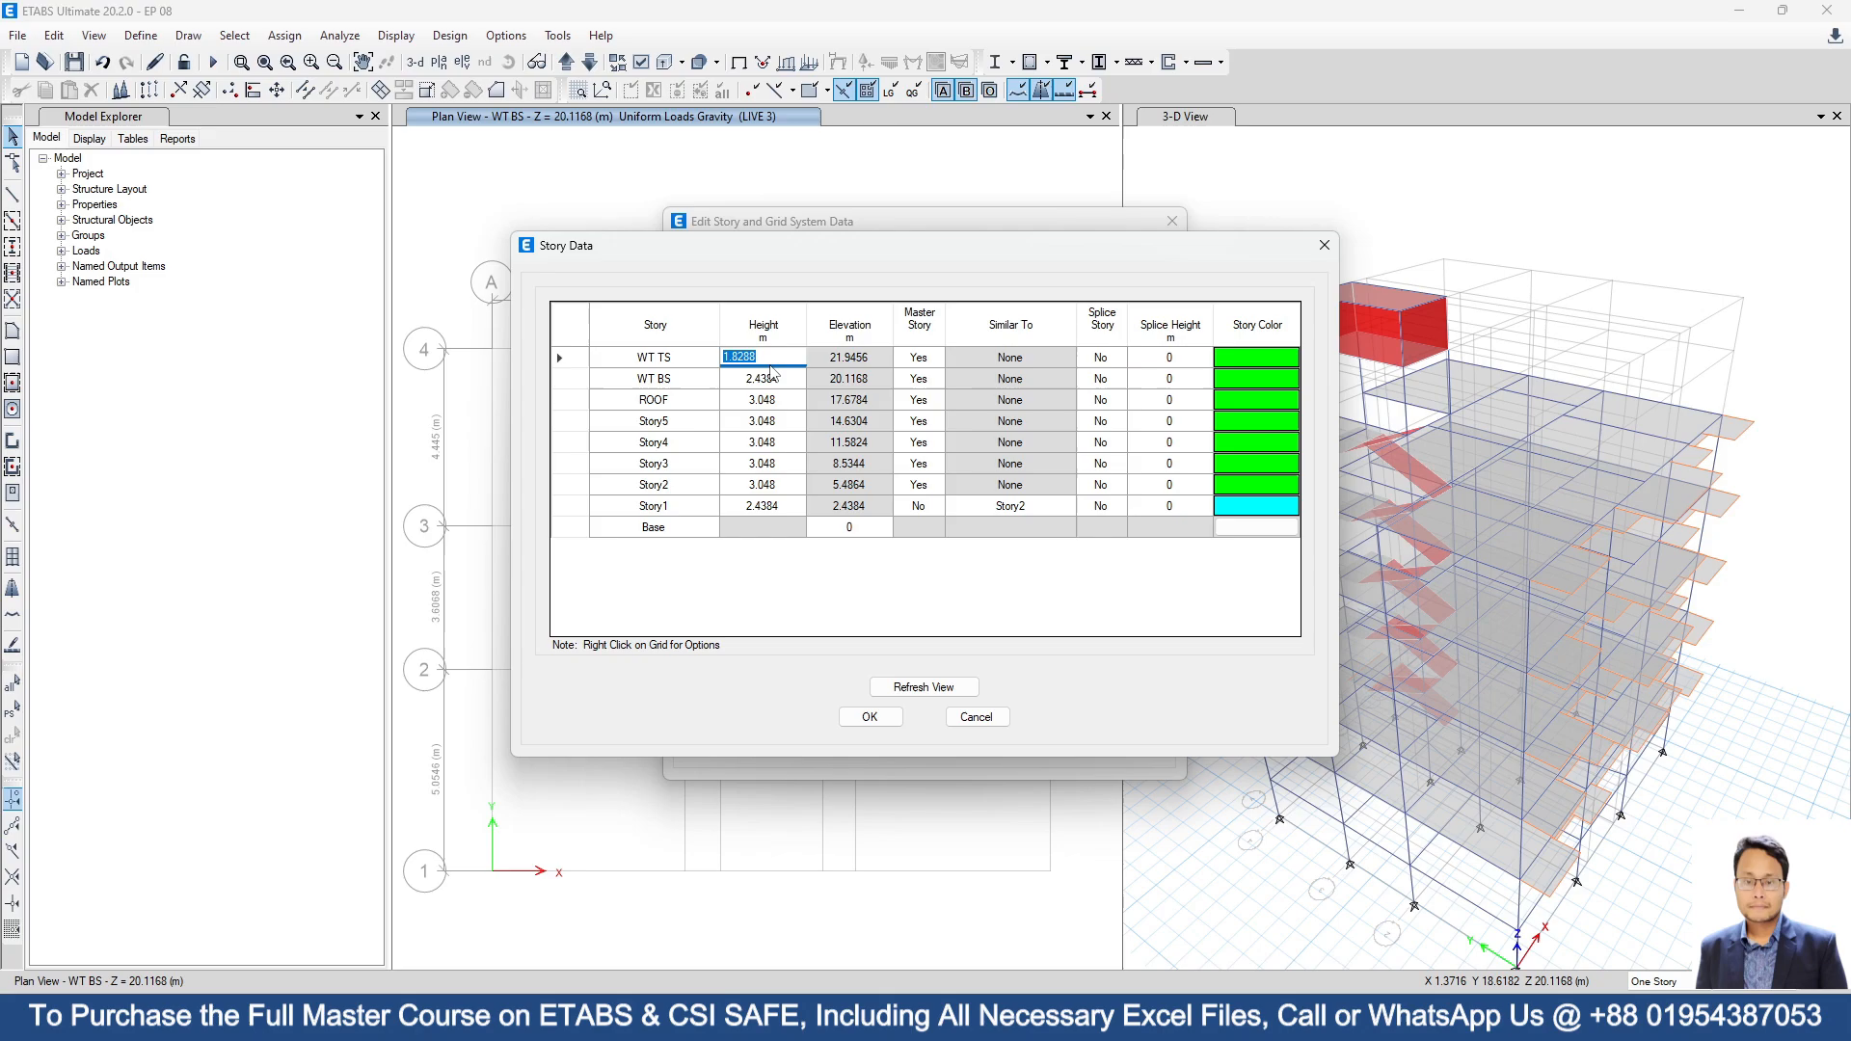
# Calculate 9.8×1.8288 in the fx-991ES PLUS C Emulator, and close the calculator and the story data without changes.
pyautogui.click(1263, 1018)
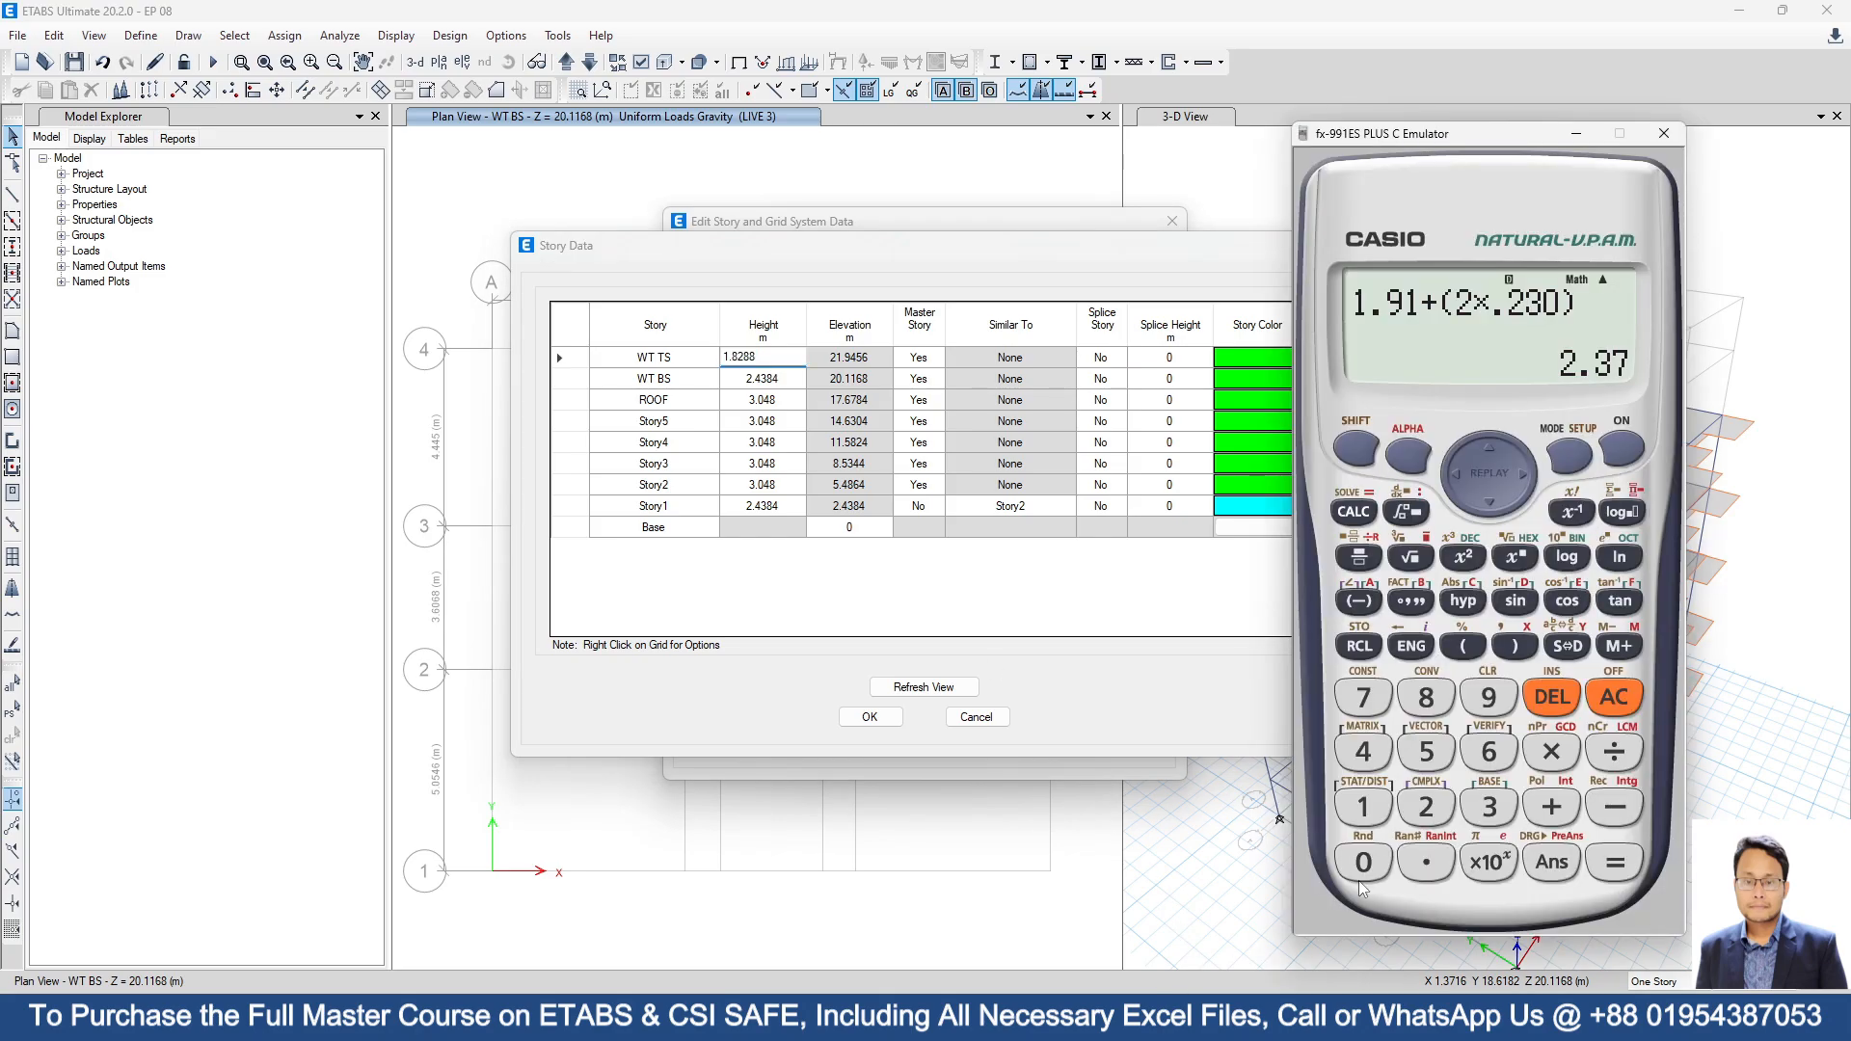
pyautogui.click(1616, 697)
pyautogui.click(1488, 701)
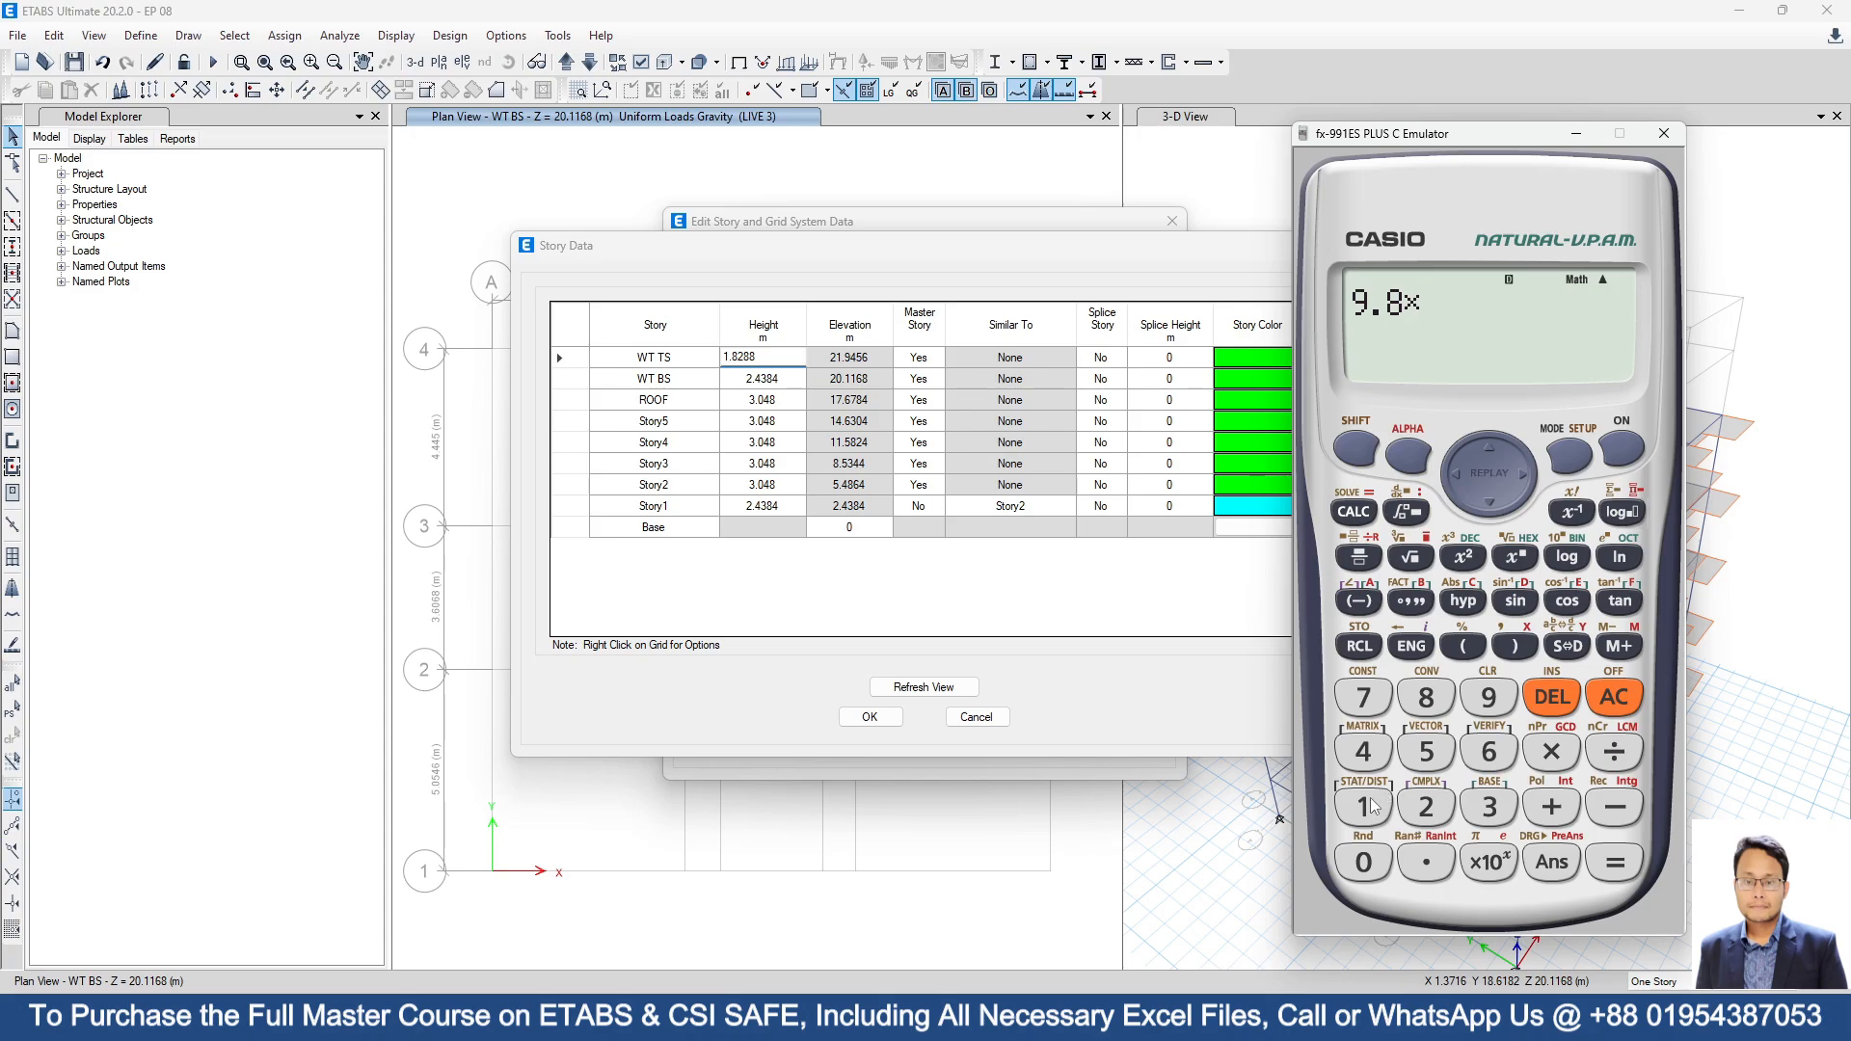
pyautogui.click(1428, 714)
pyautogui.click(1431, 812)
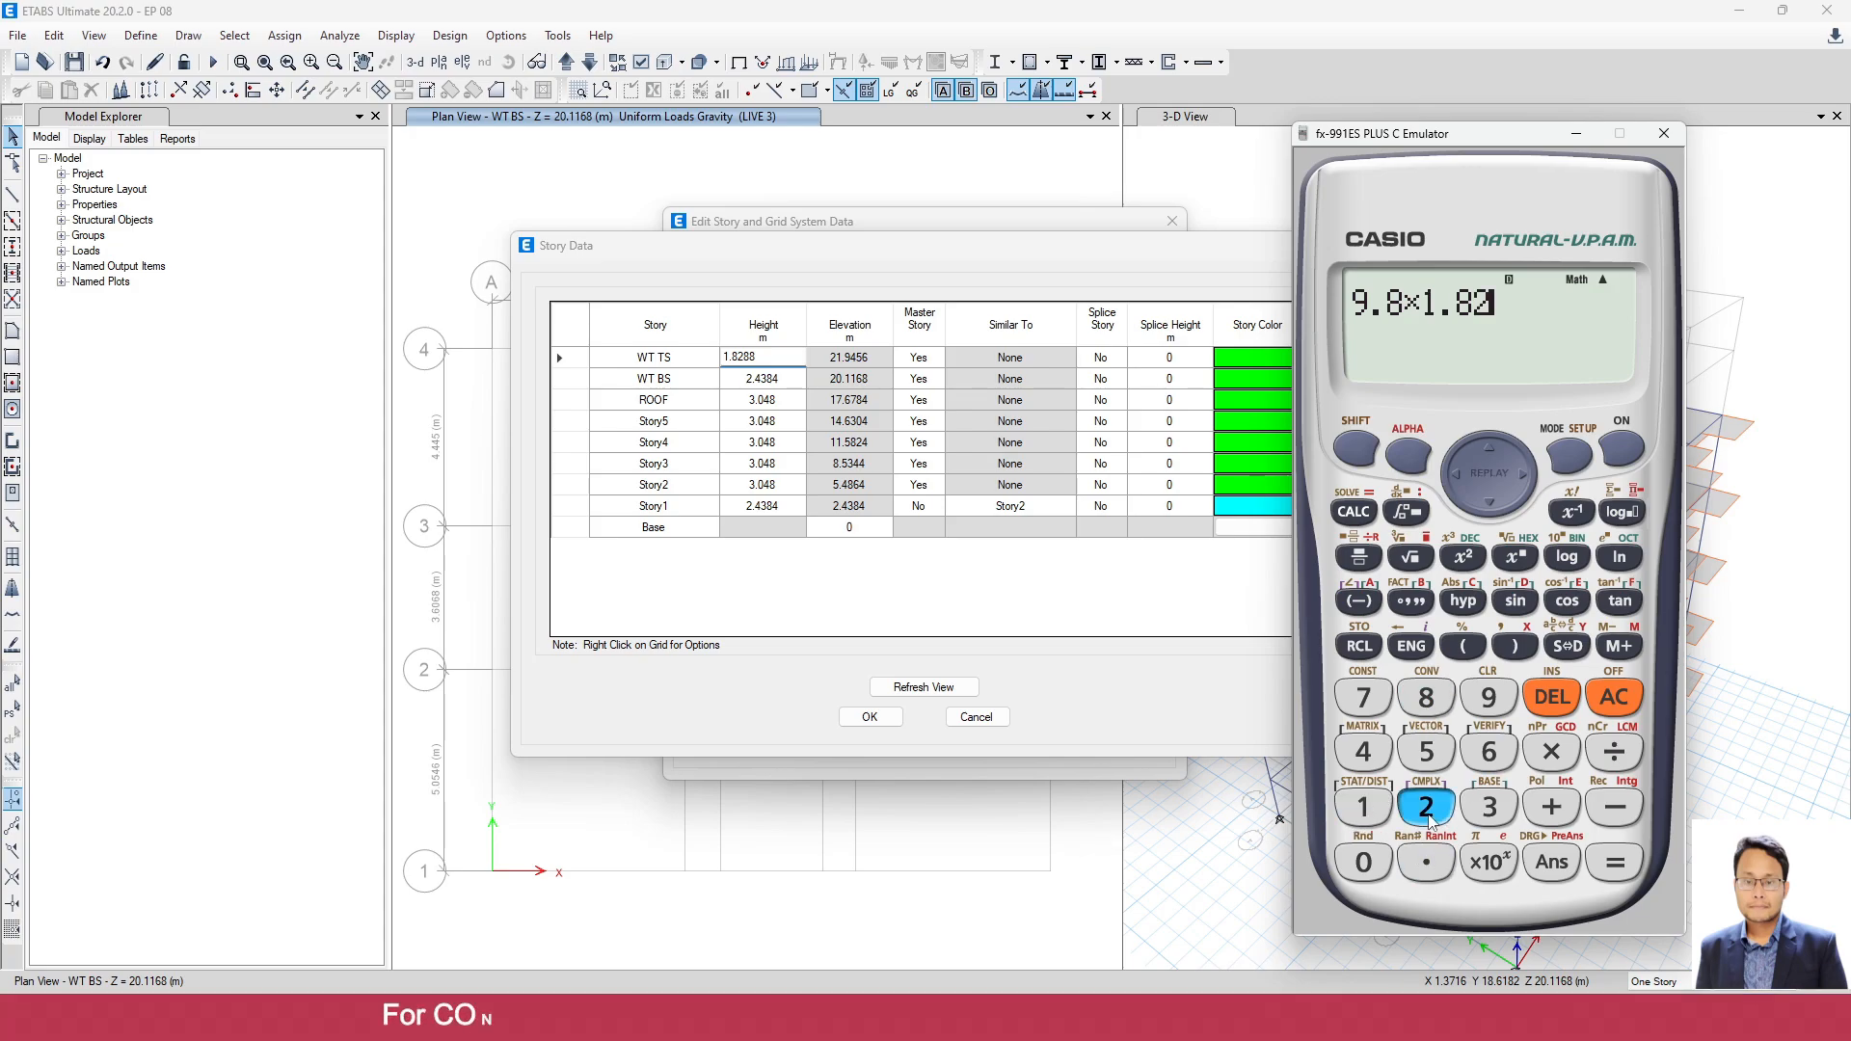
pyautogui.click(1436, 703)
pyautogui.click(1436, 703)
pyautogui.click(1615, 851)
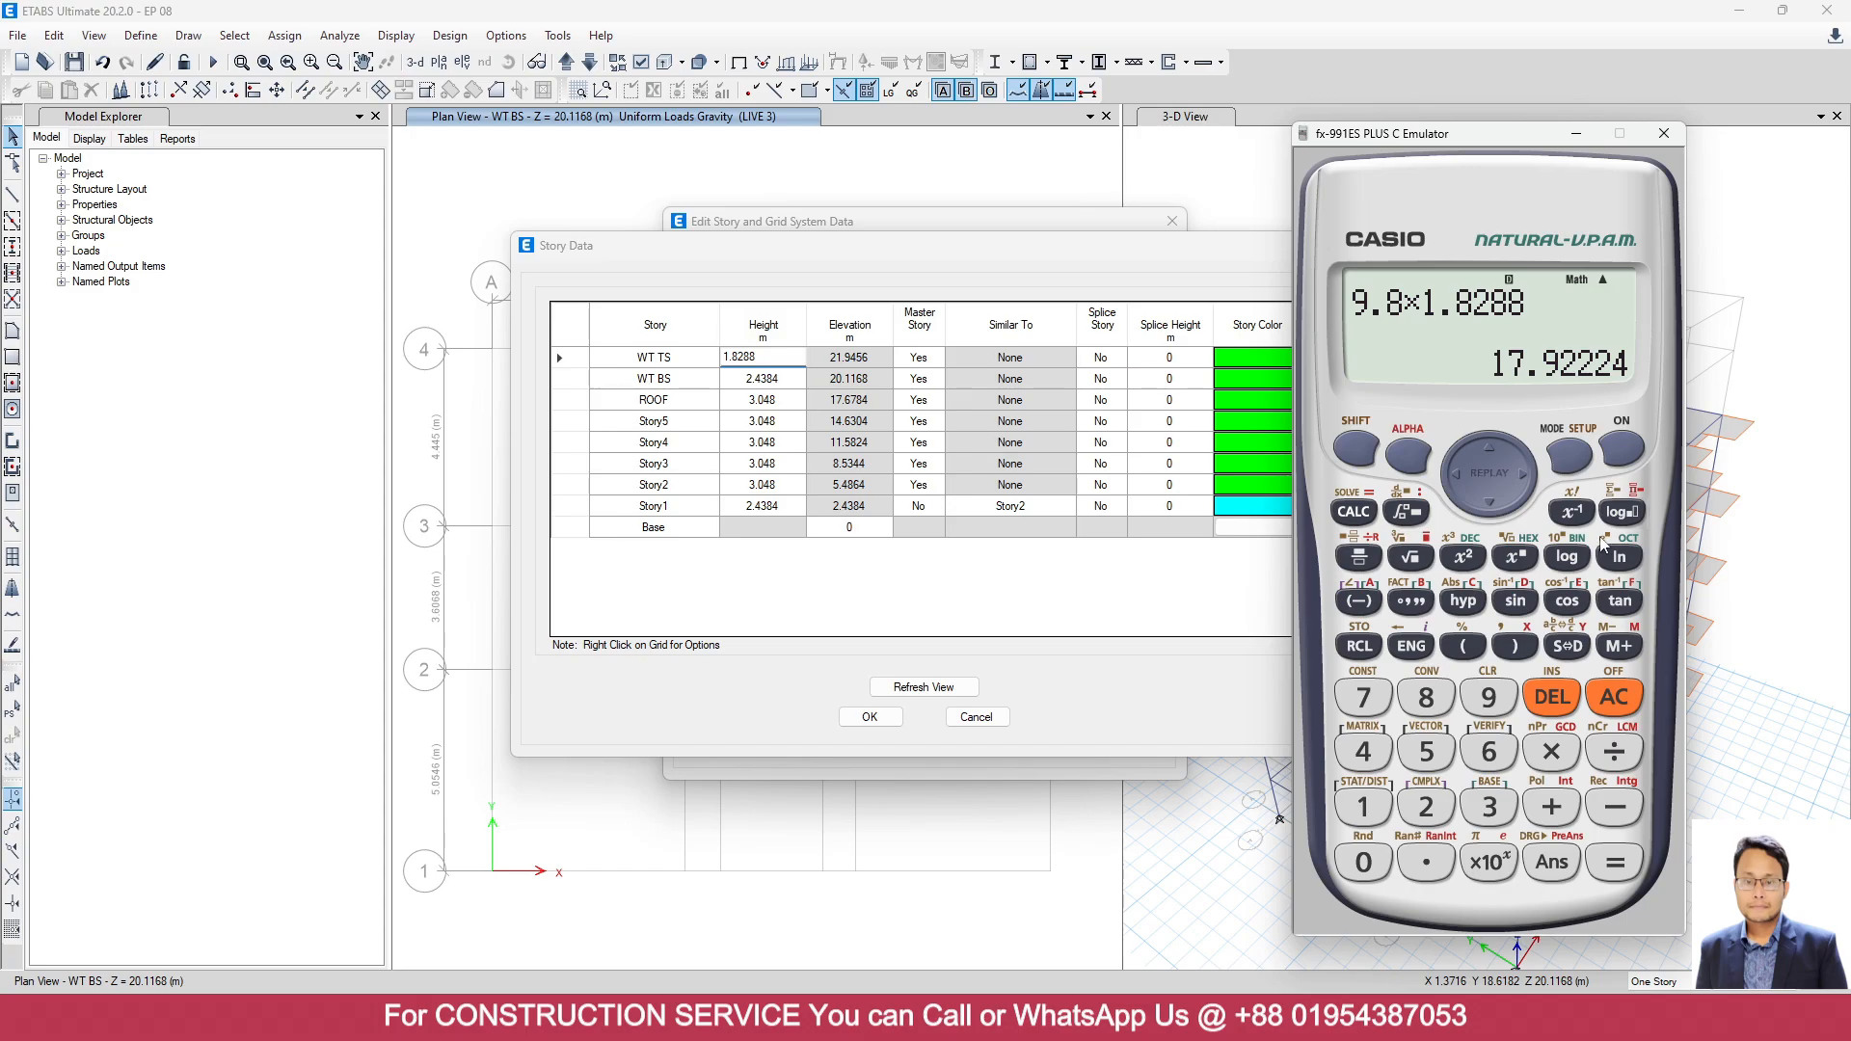
pyautogui.click(1620, 700)
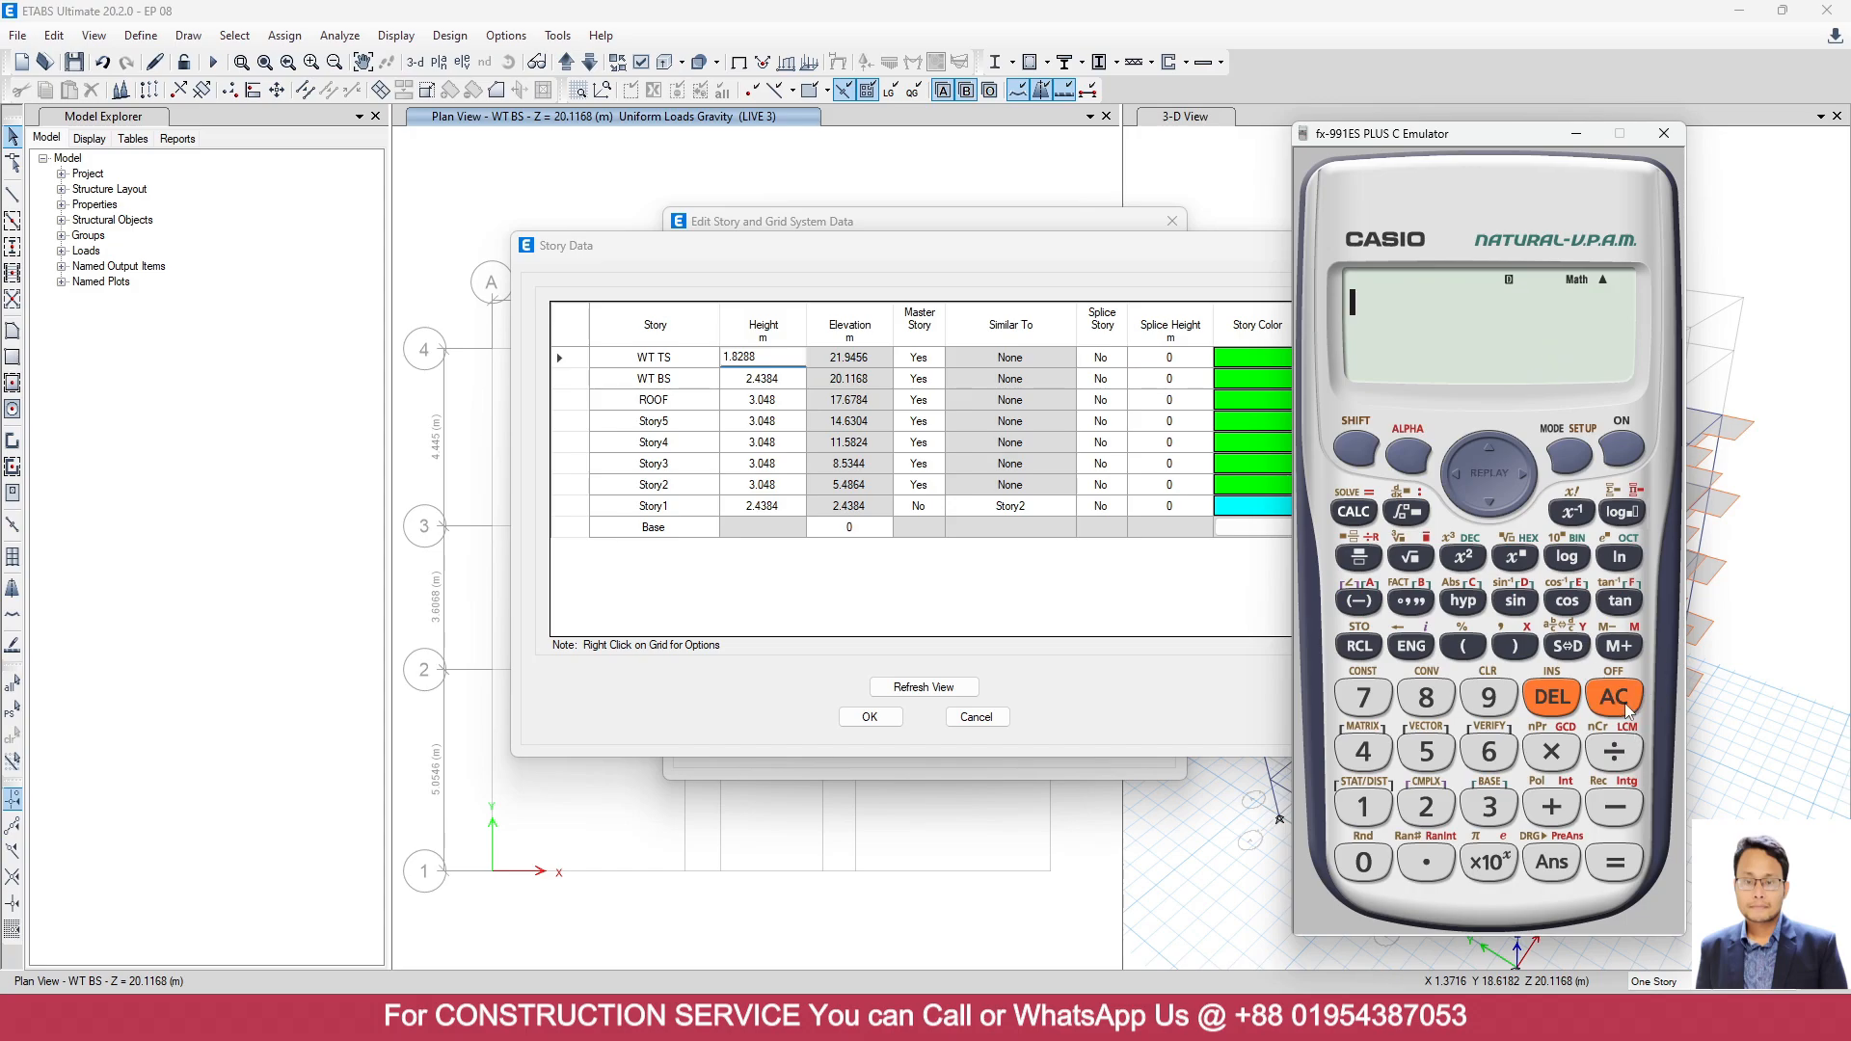
pyautogui.click(1664, 135)
pyautogui.click(1331, 245)
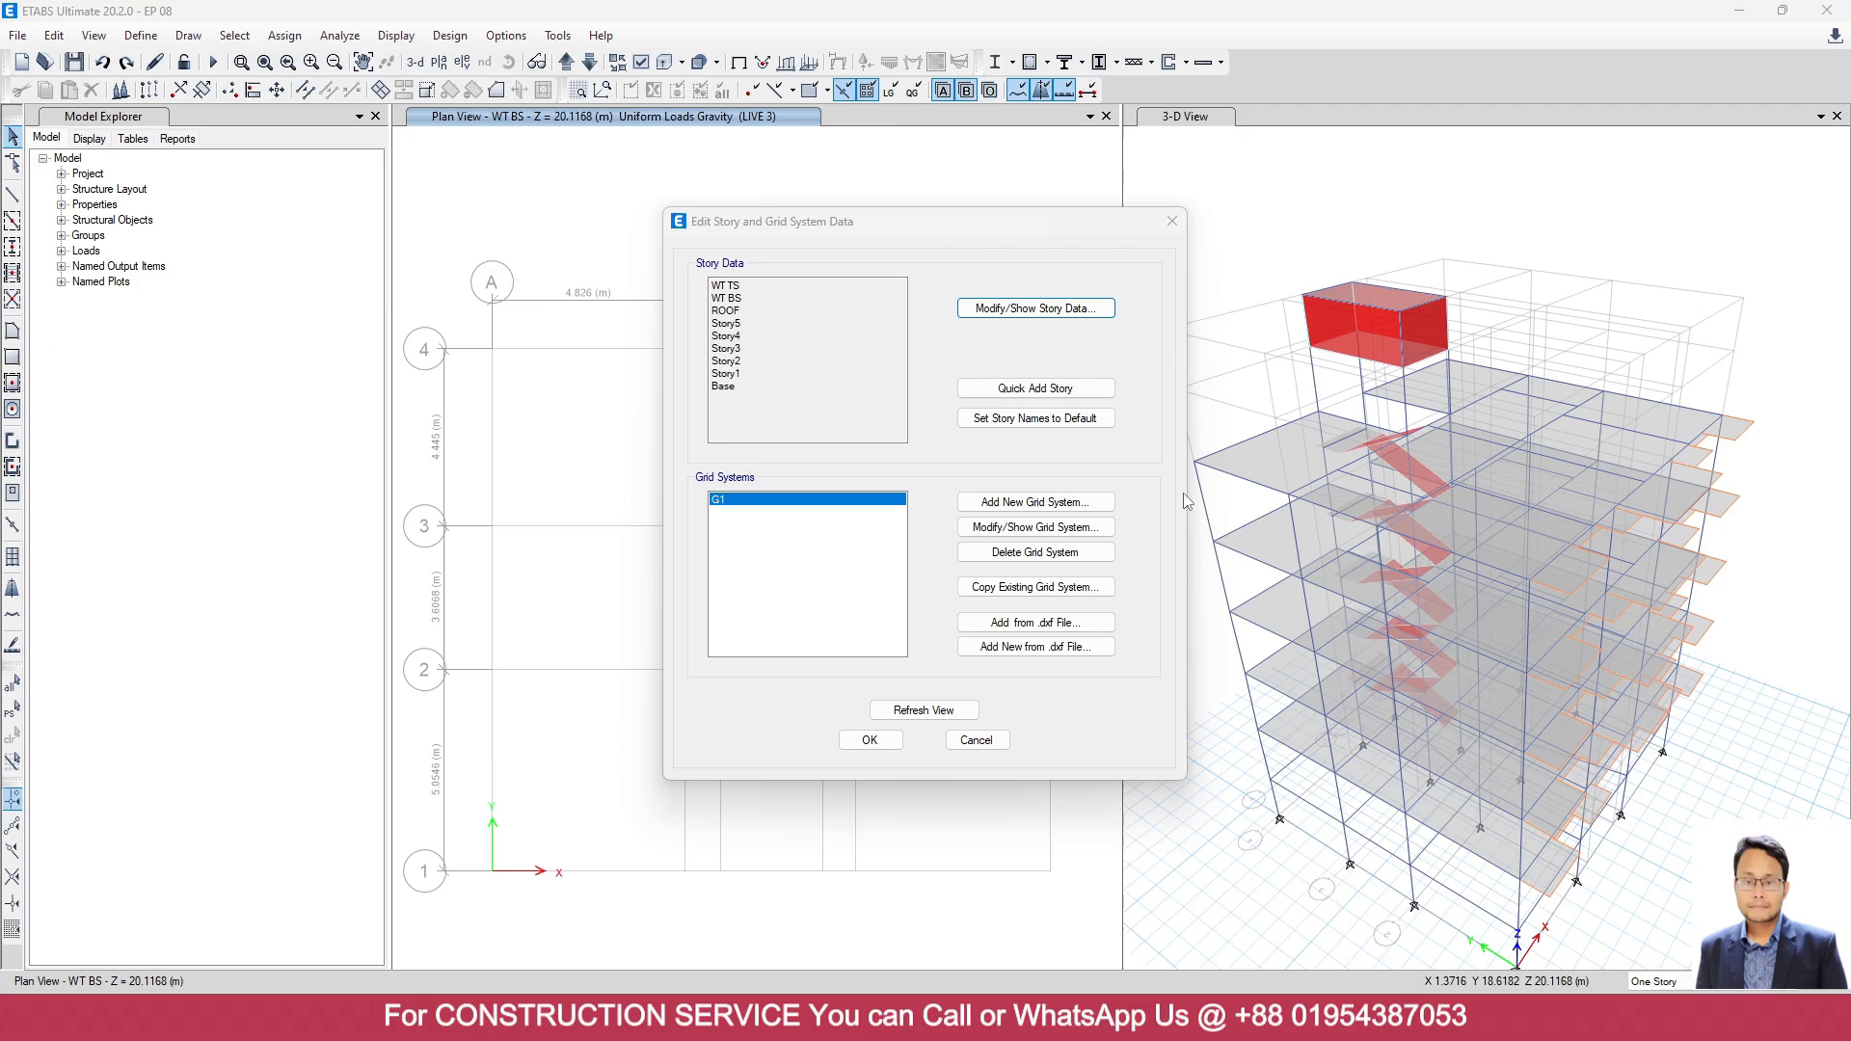
pyautogui.click(885, 738)
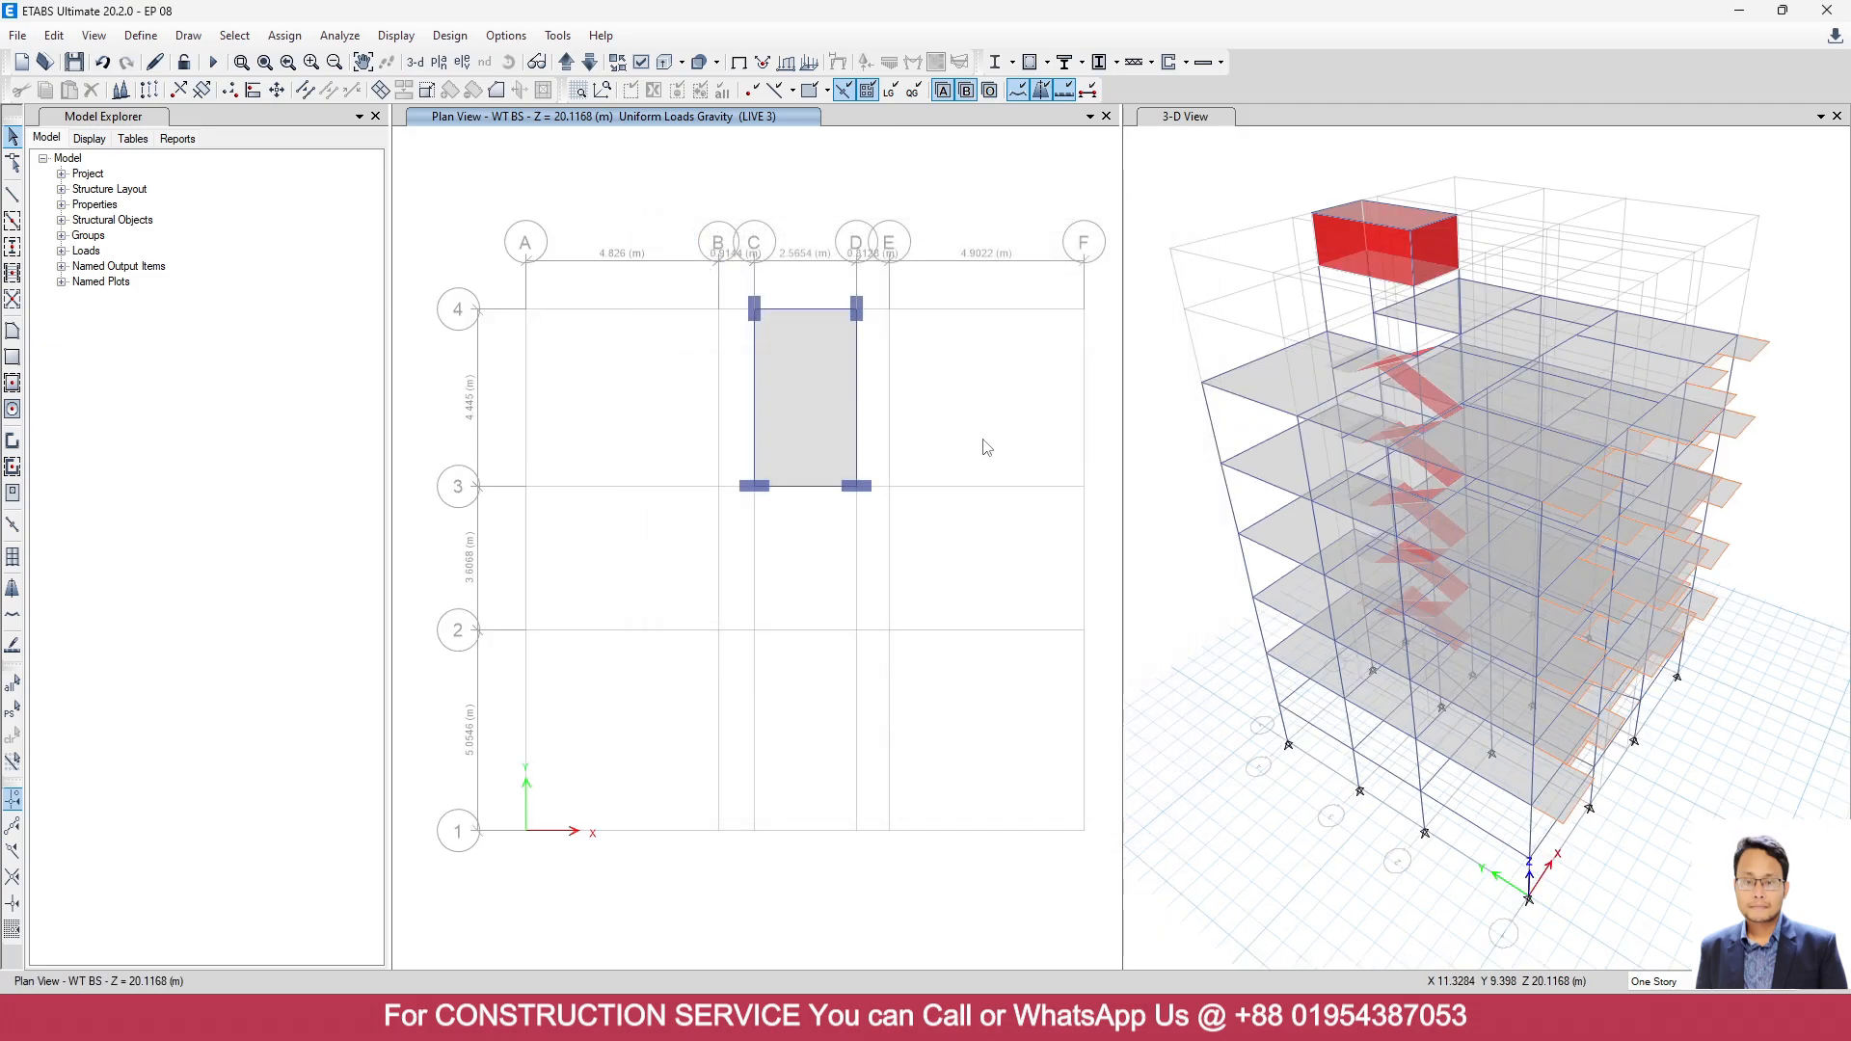
# Assign a uniform Live 2 gravity load of 18 kN/m² to the WT BS slab between grids C and D, replacing existing loads.
pyautogui.click(810, 380)
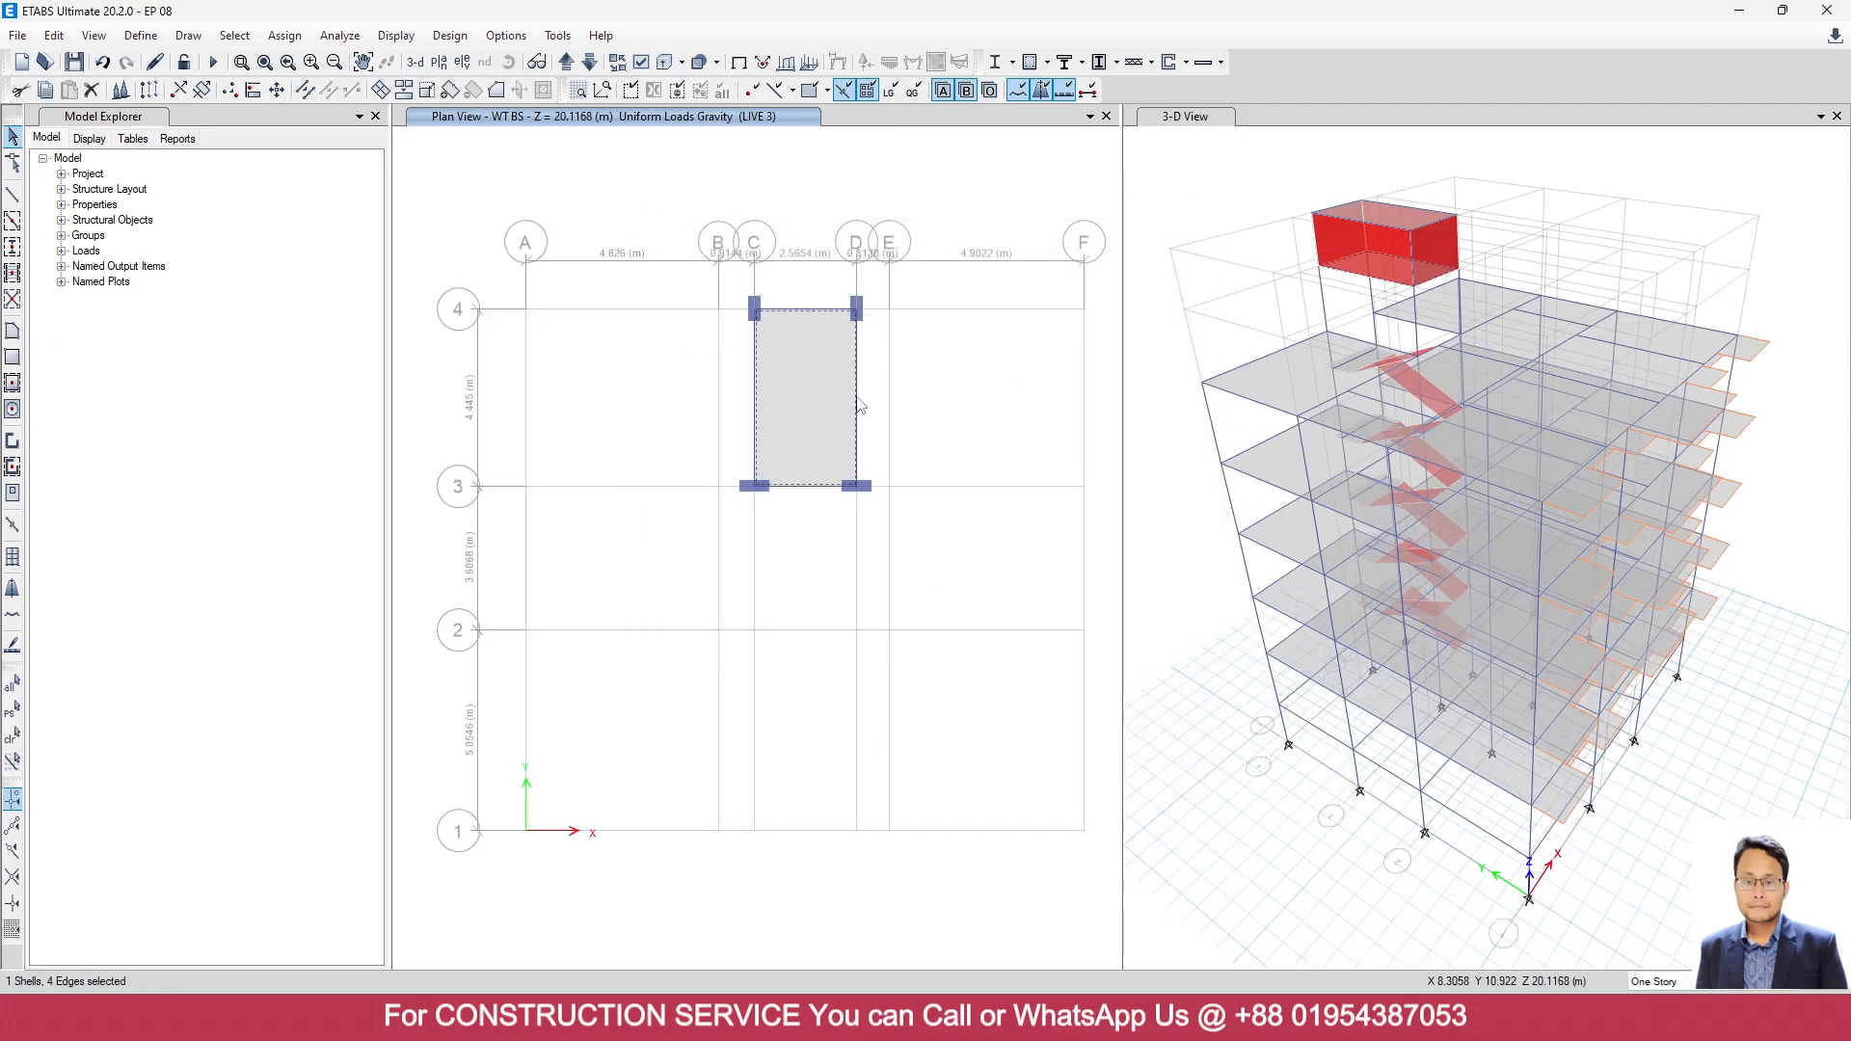
pyautogui.click(285, 35)
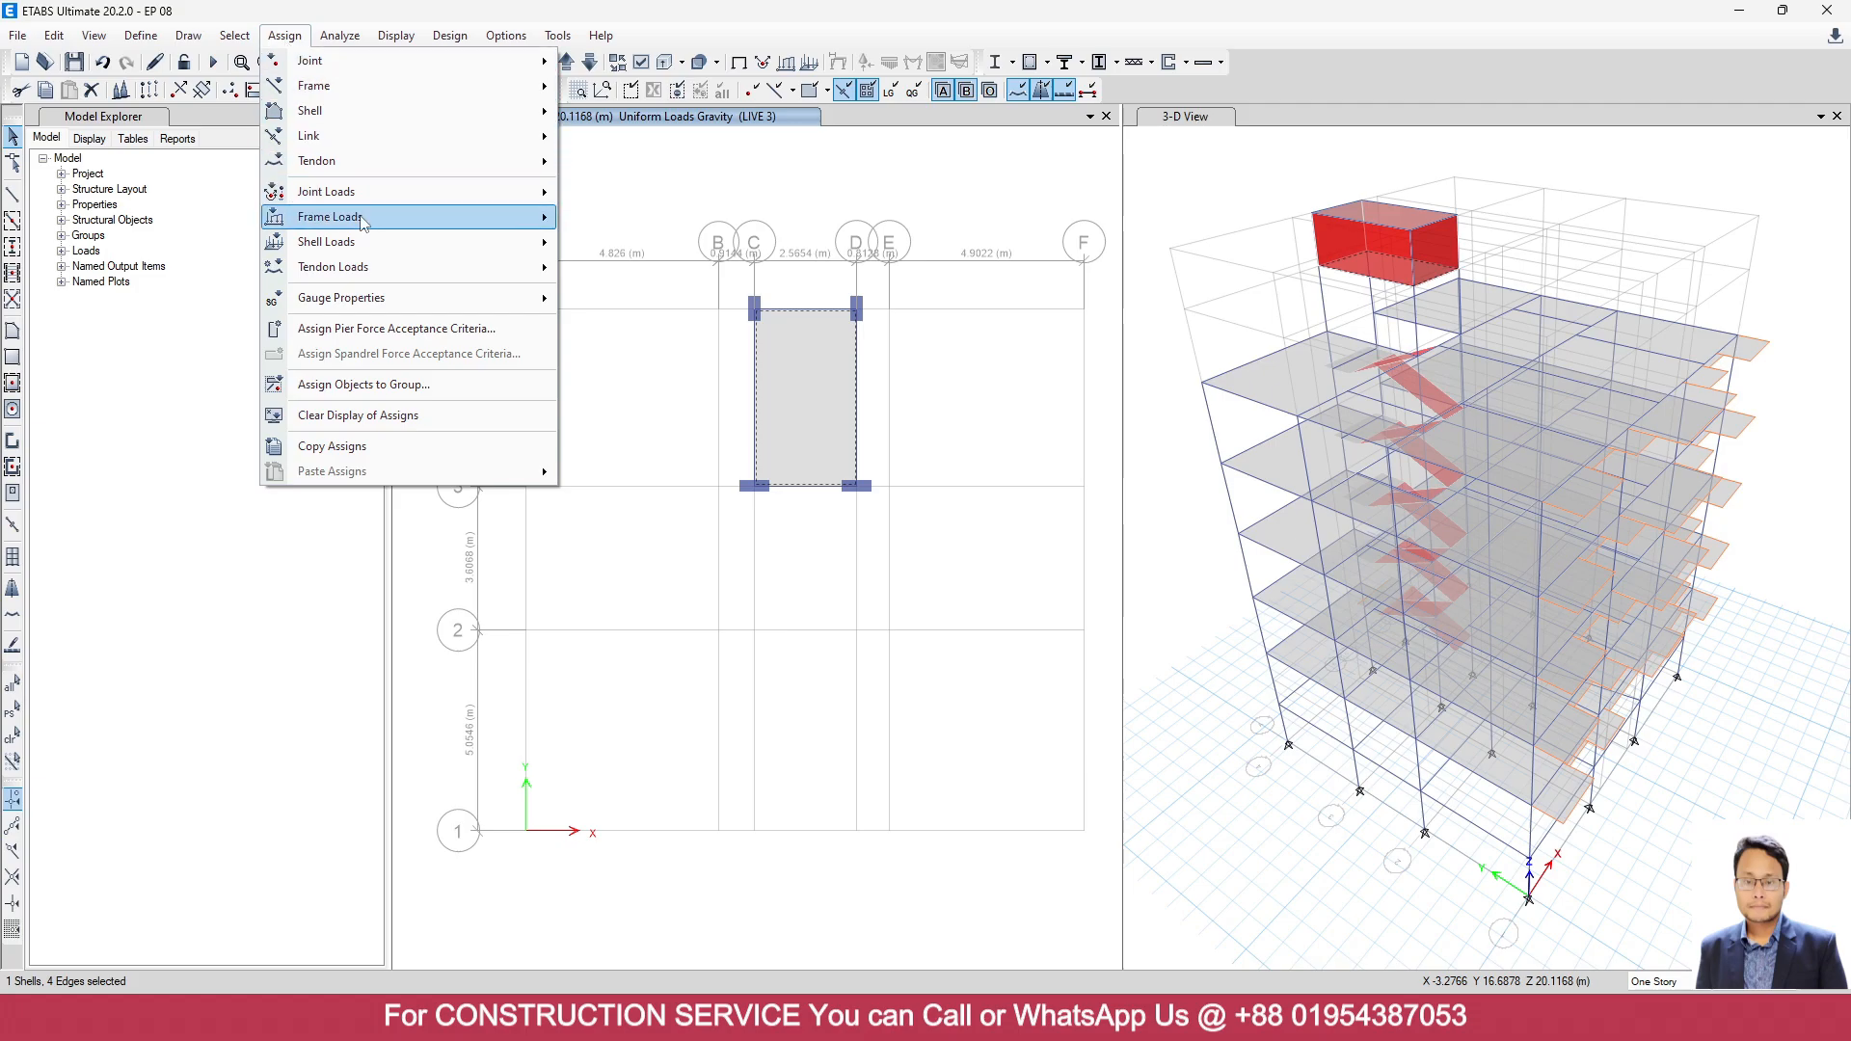
pyautogui.moveTo(434, 242)
pyautogui.click(655, 274)
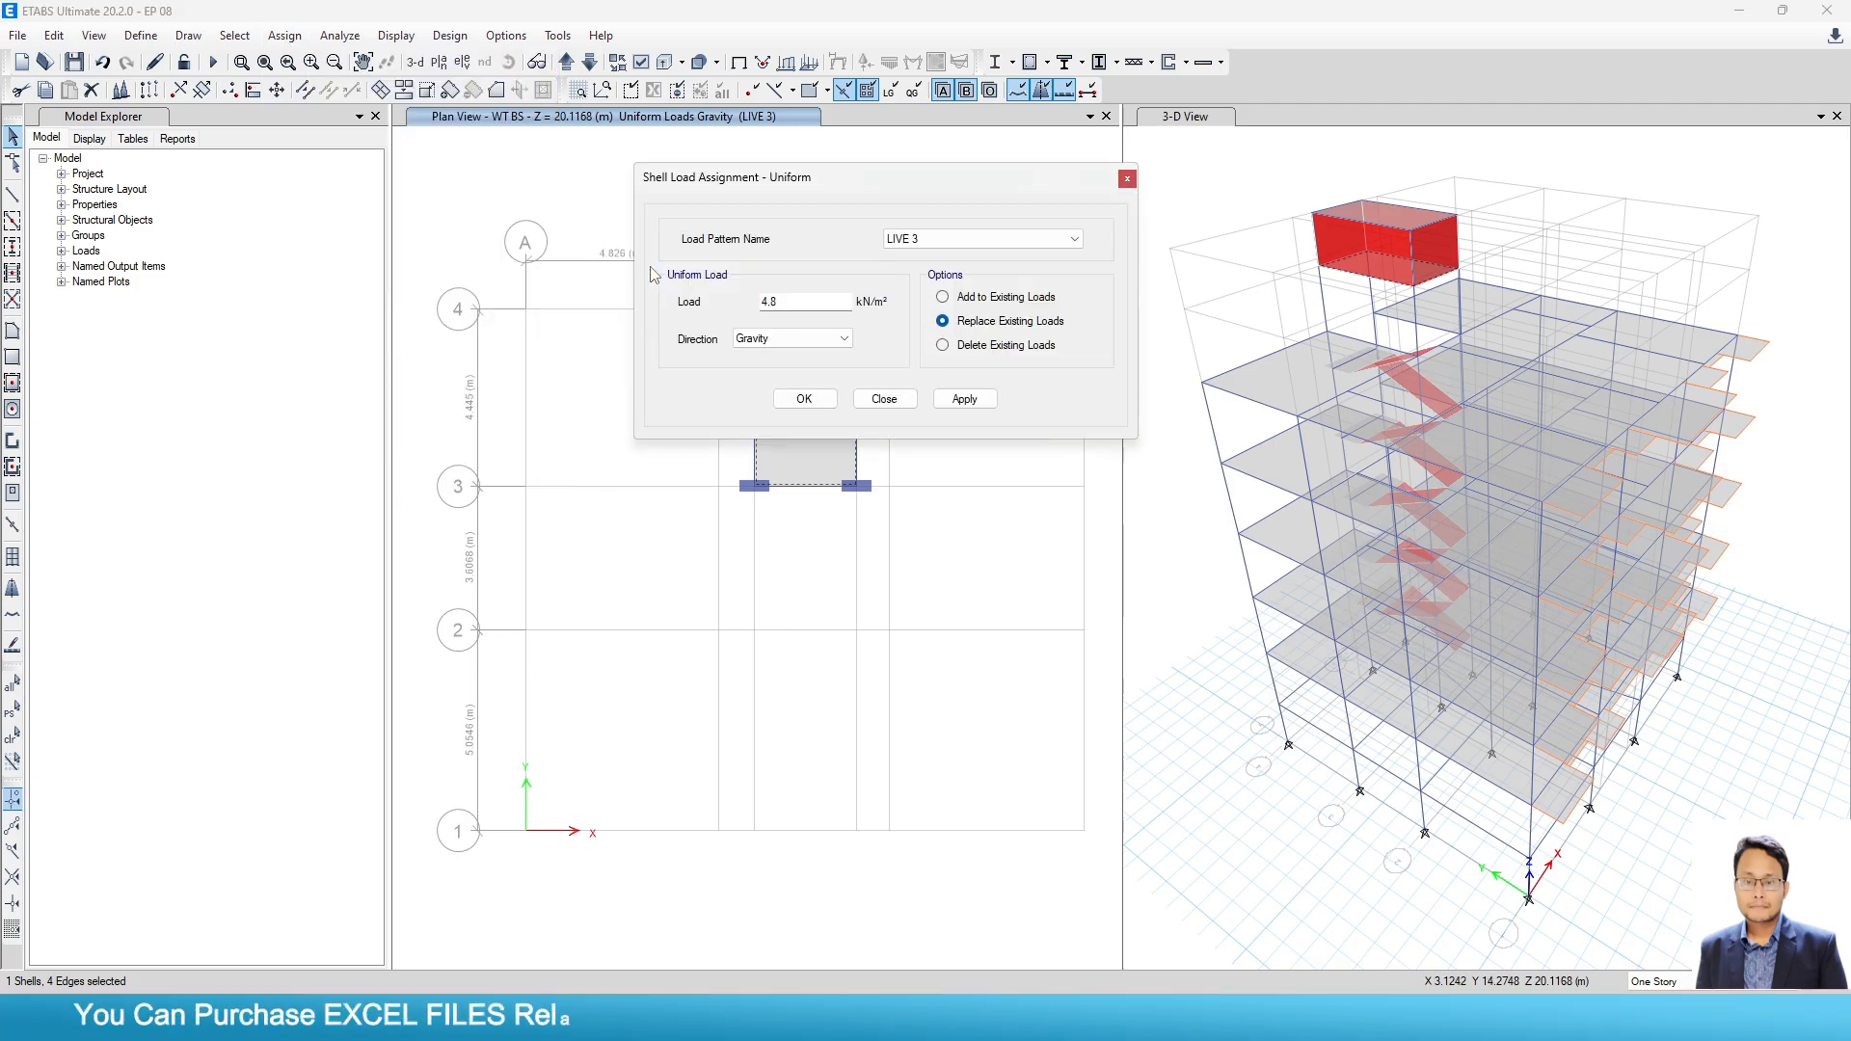
pyautogui.click(921, 238)
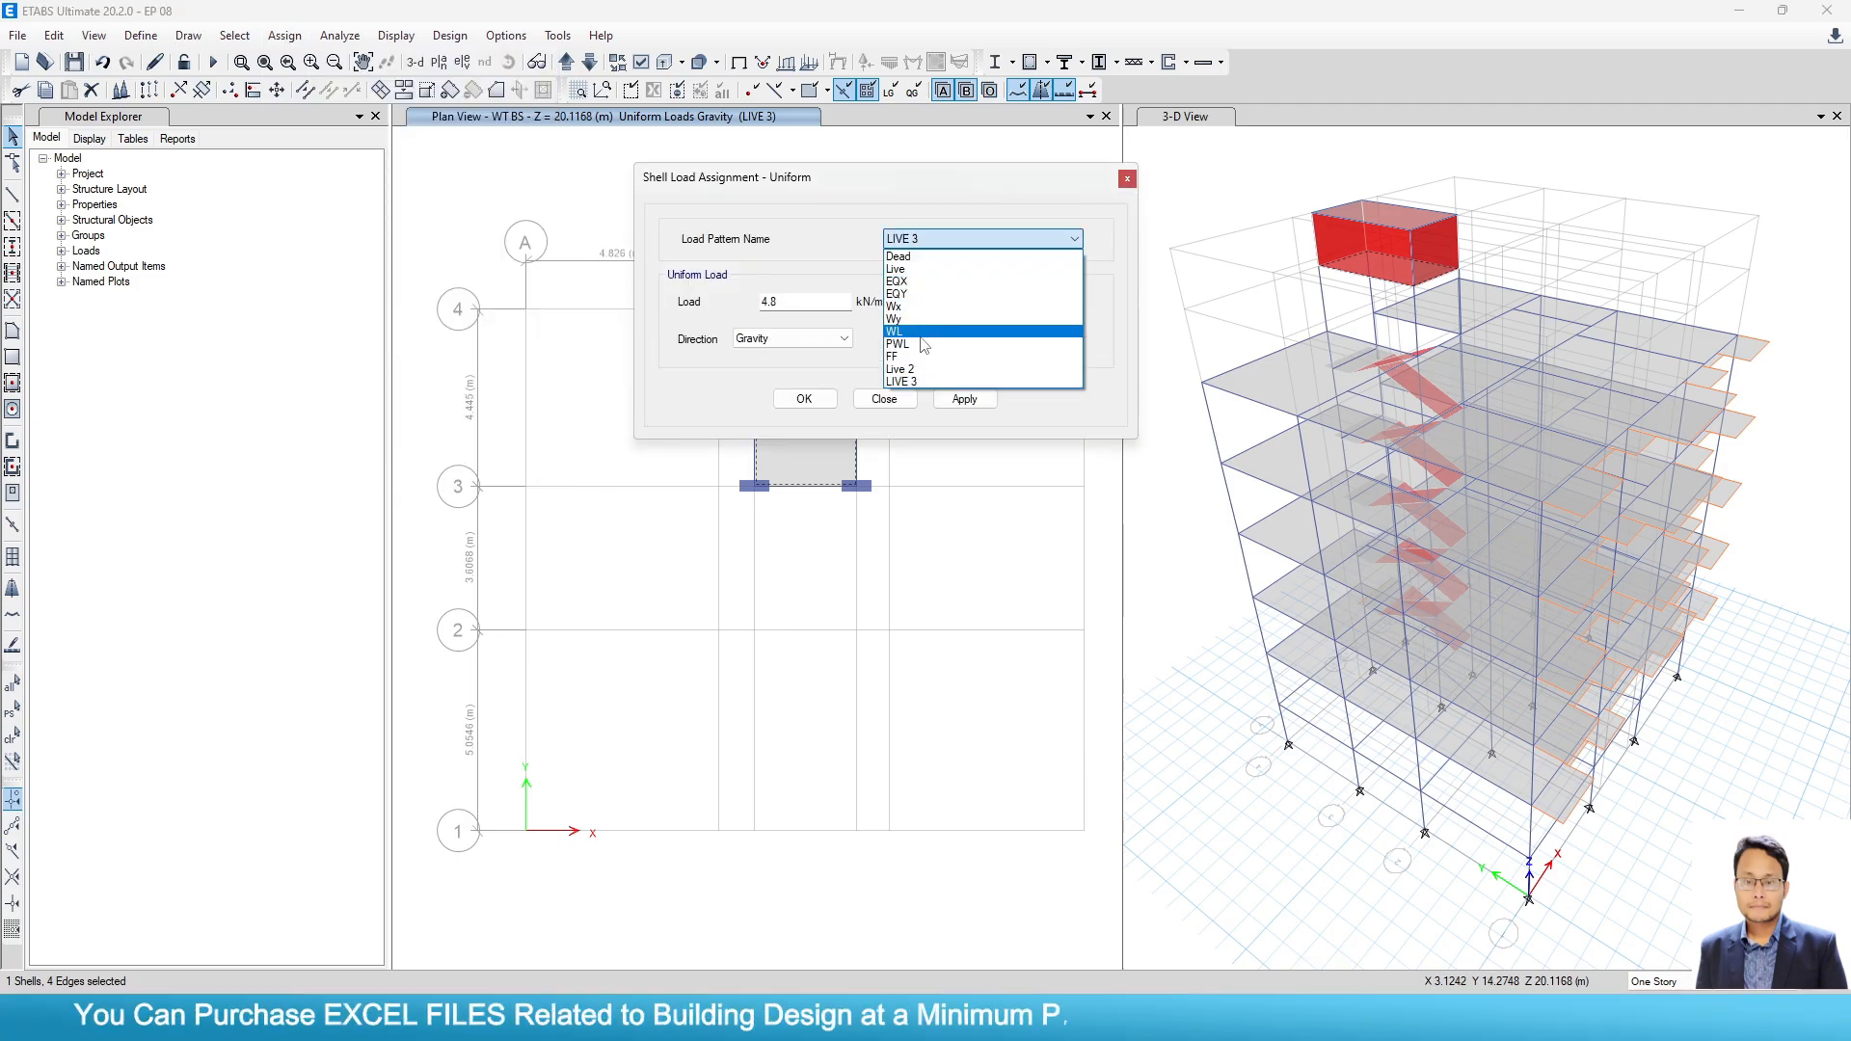
pyautogui.click(905, 369)
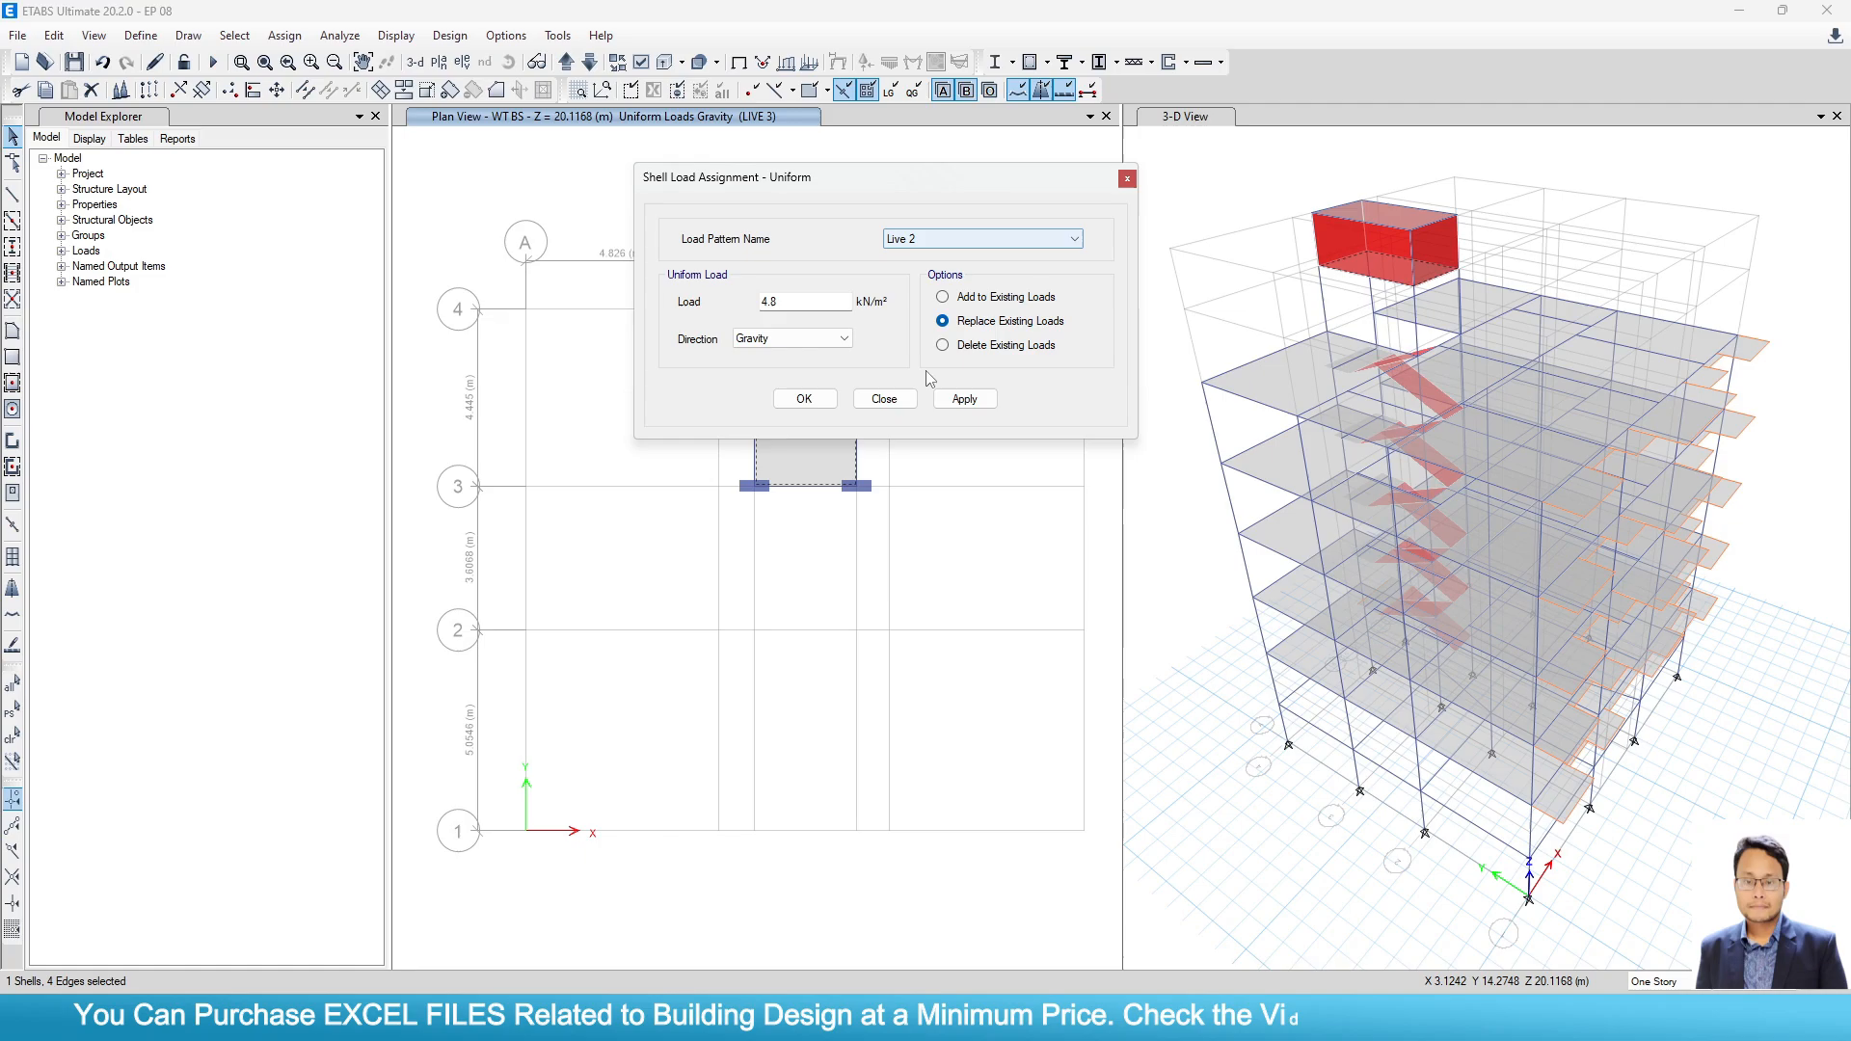
pyautogui.doubleClick(796, 304)
pyautogui.write('18')
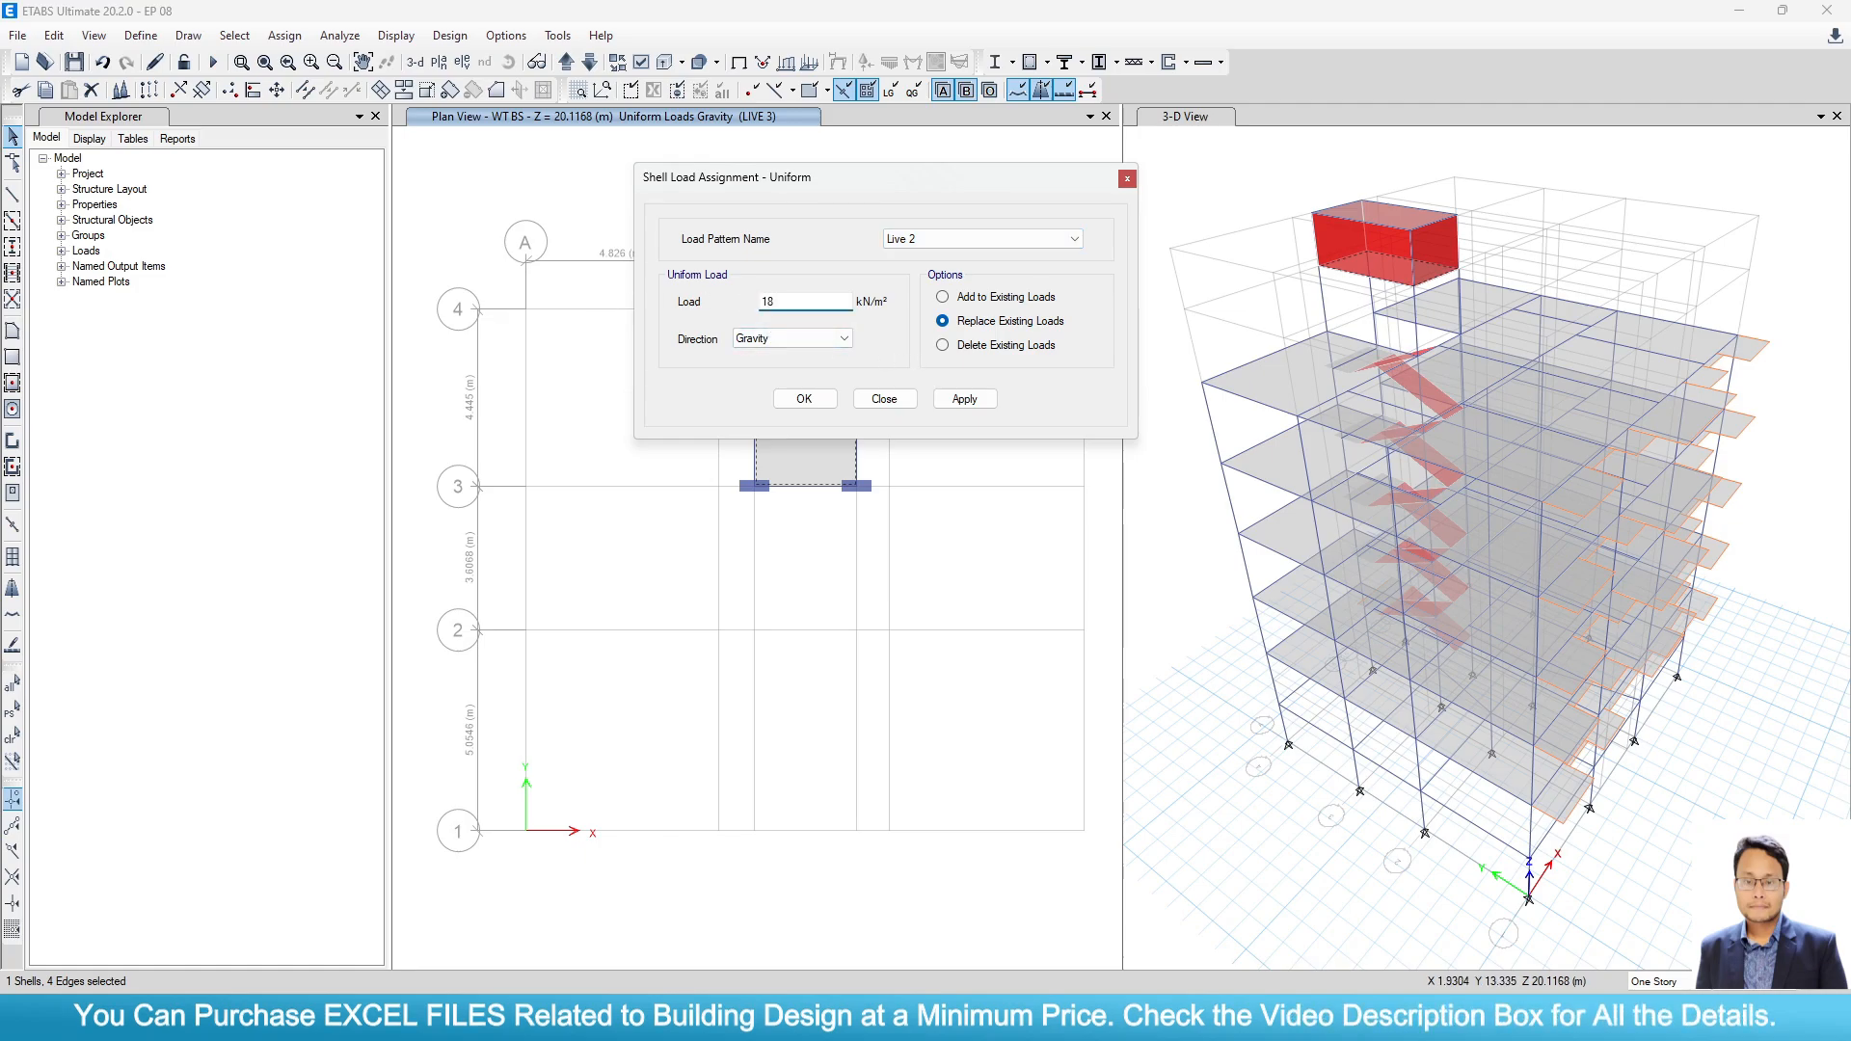
pyautogui.click(994, 398)
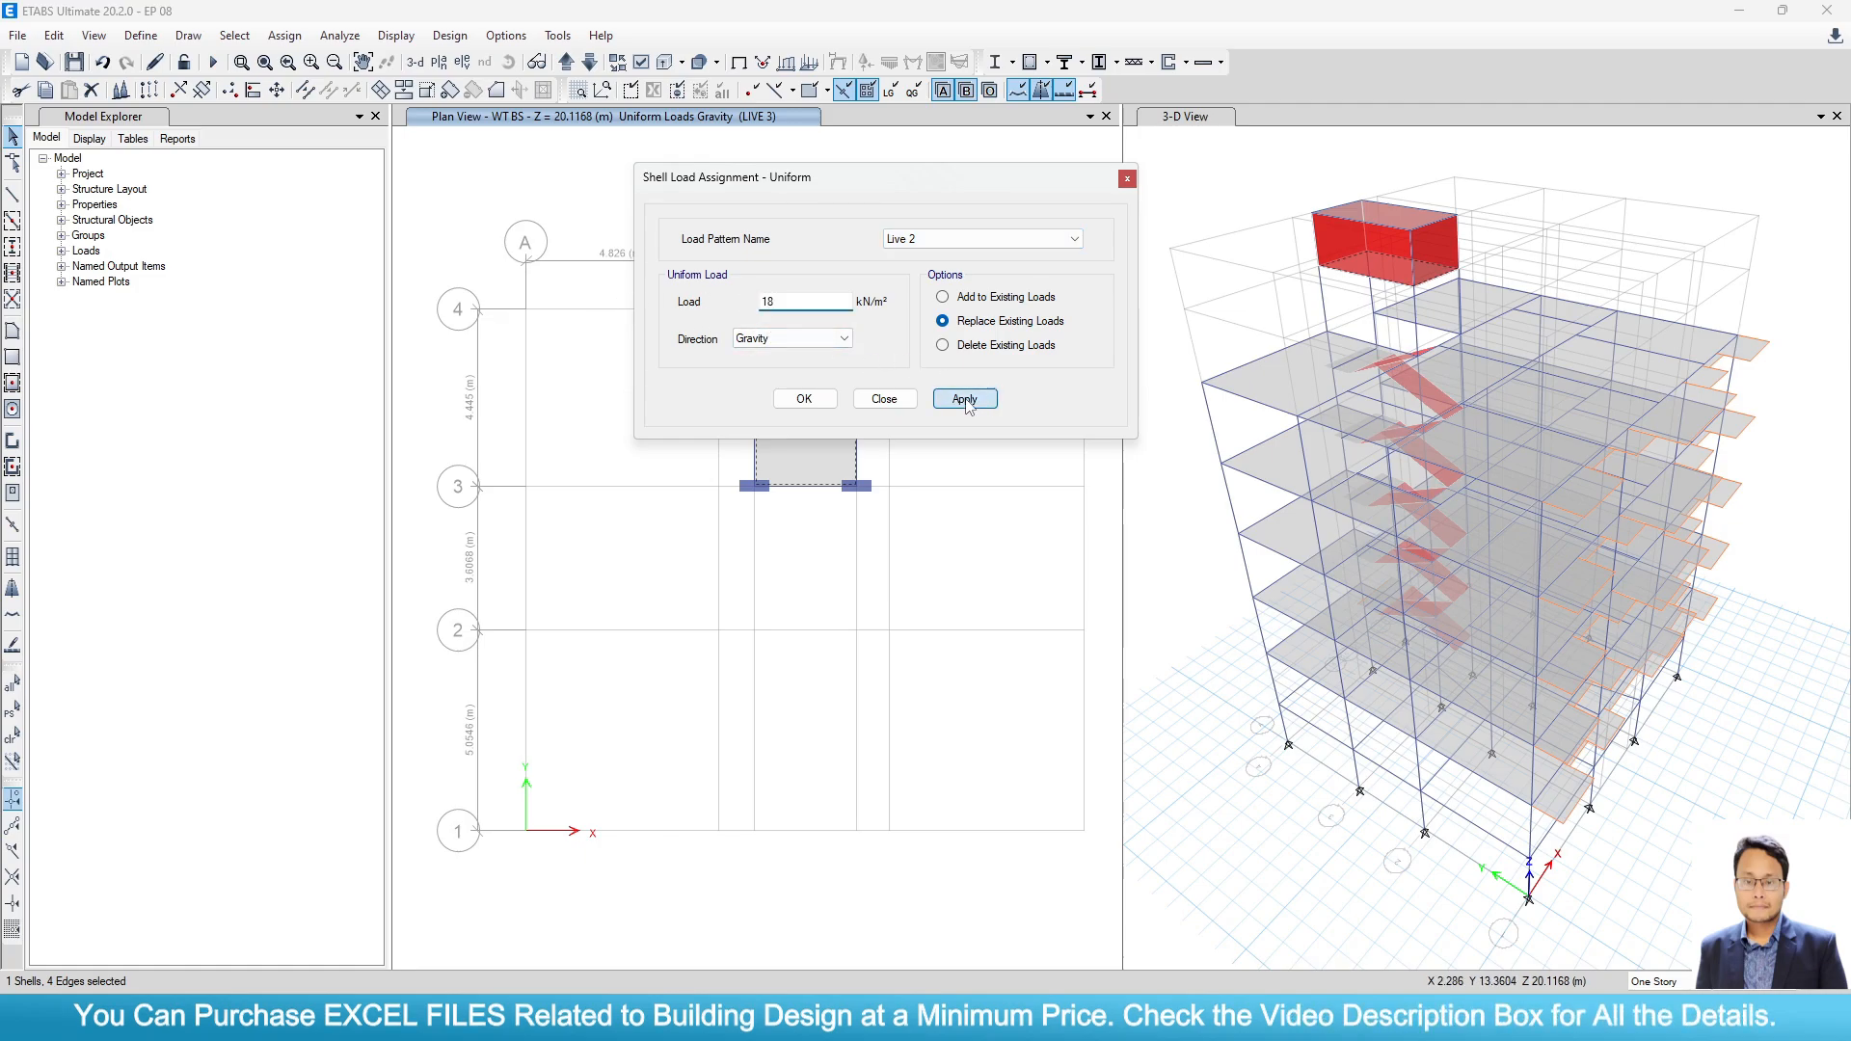
# Confirm the Live 2 load assignment on the WT BS slab and display the WL frame span loads with values in the 3-D view.
pyautogui.click(823, 400)
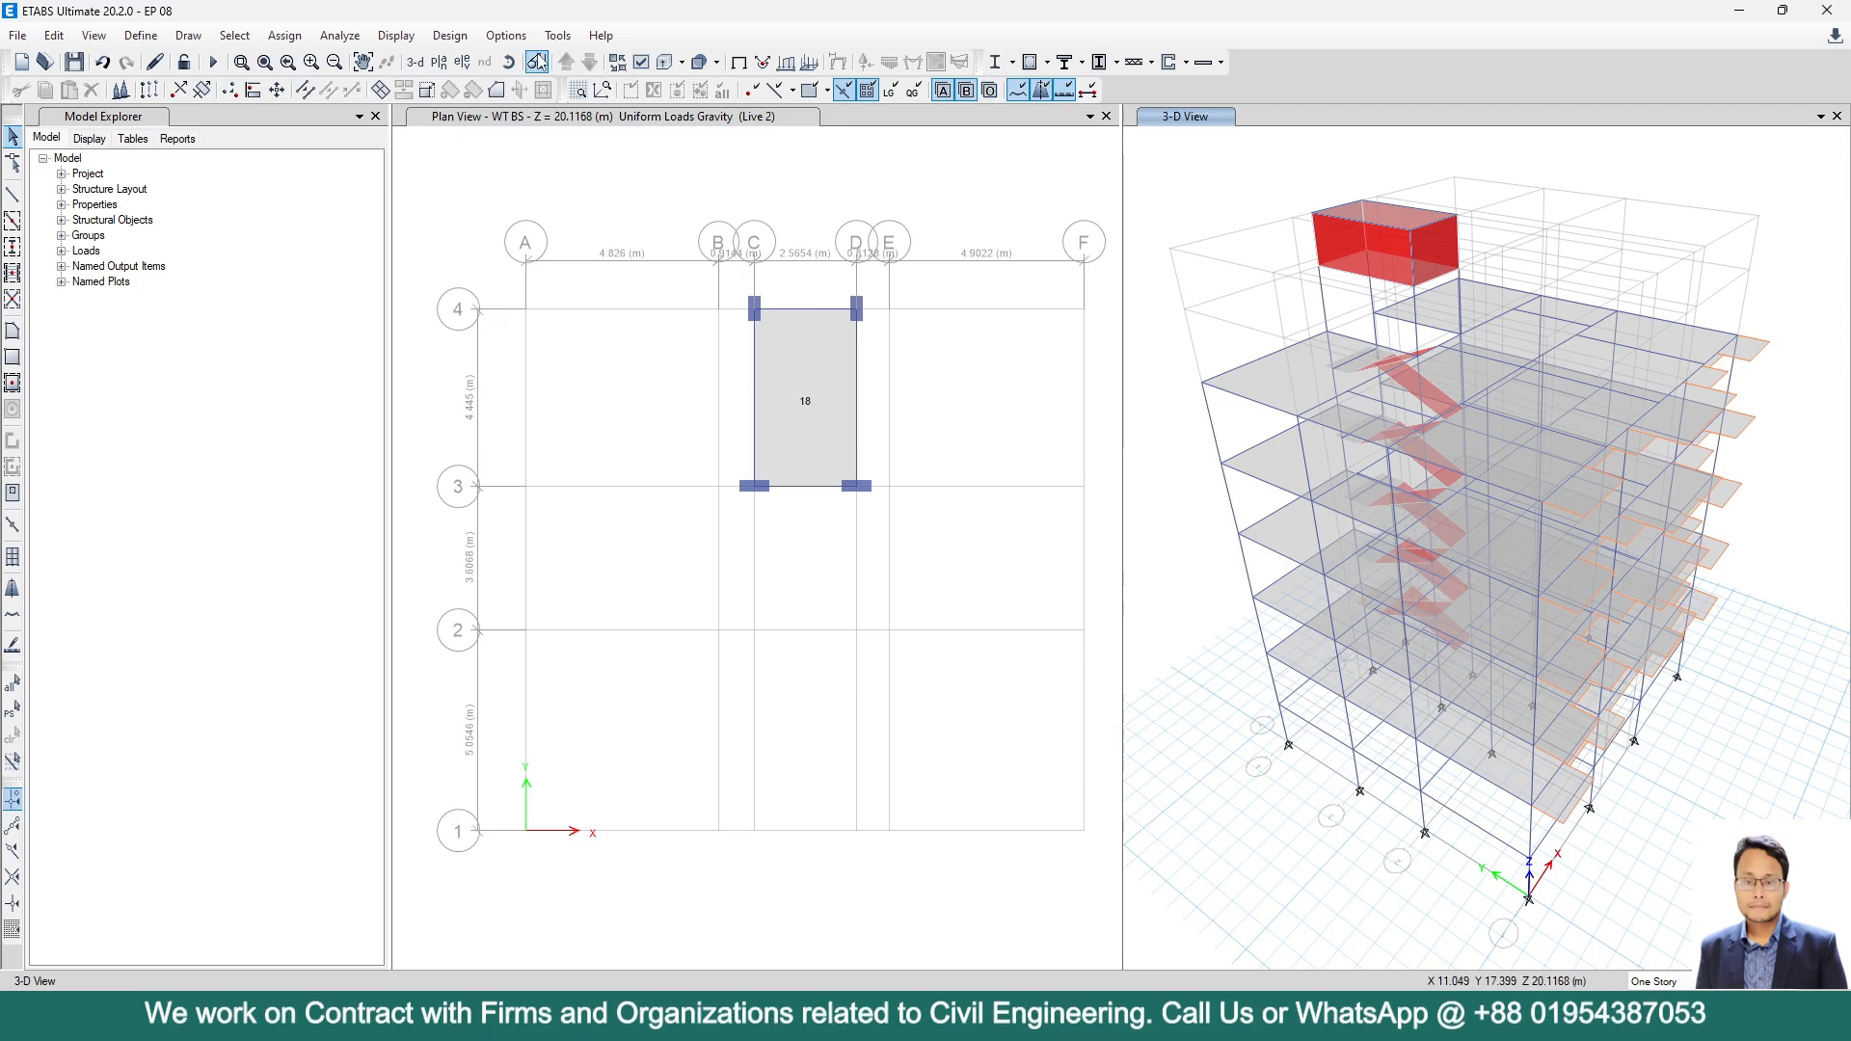
pyautogui.click(396, 36)
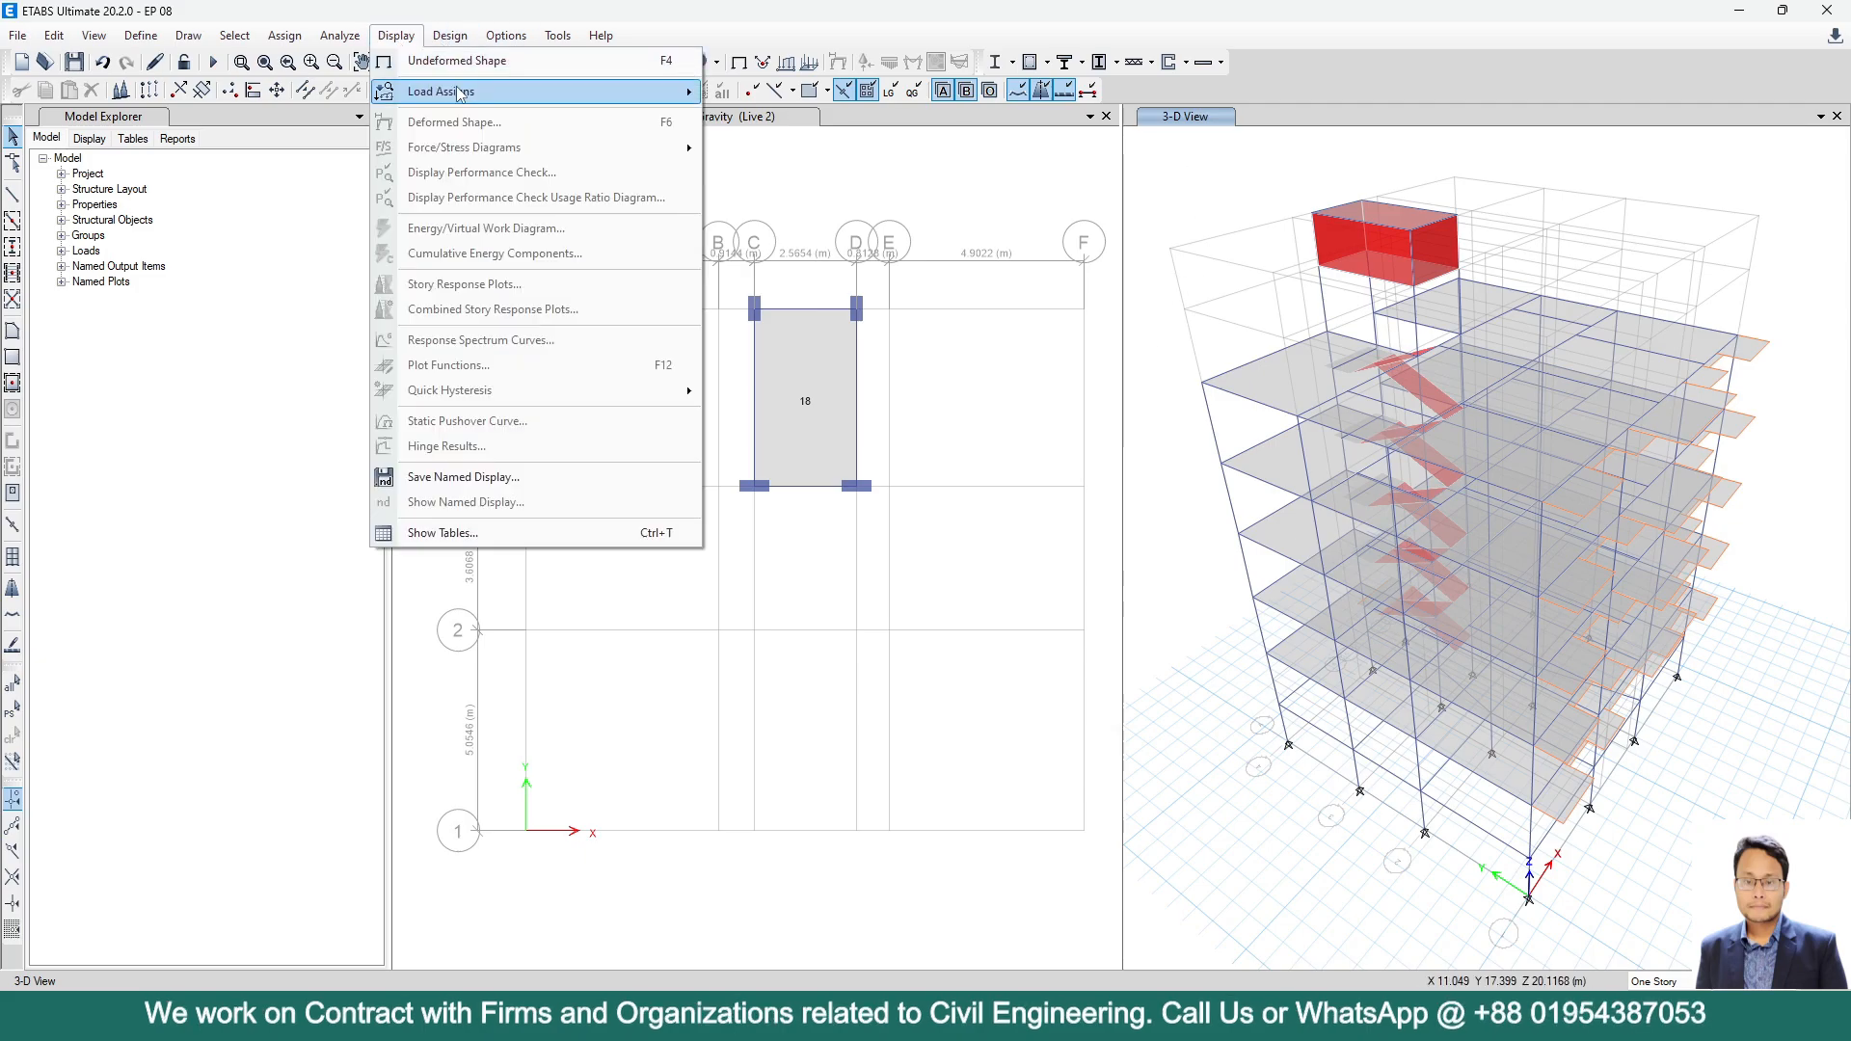
pyautogui.moveTo(453, 92)
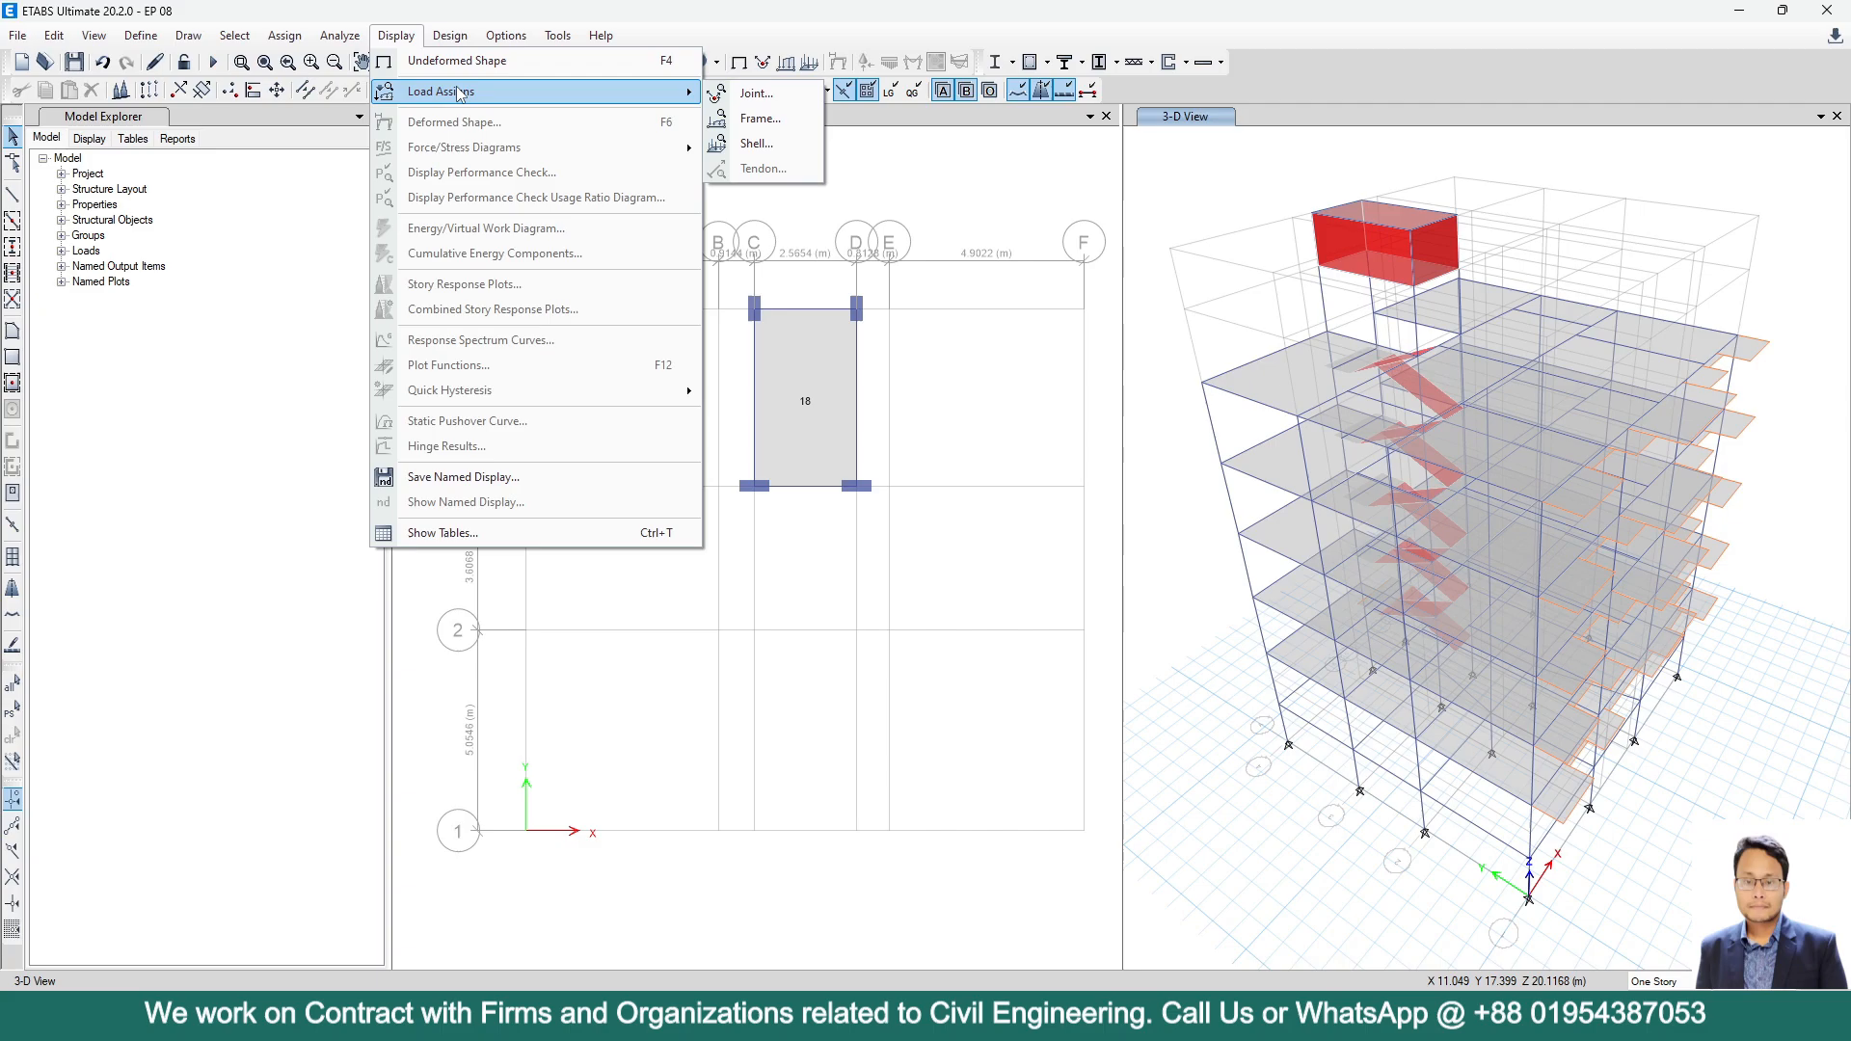
pyautogui.click(762, 118)
pyautogui.click(1029, 373)
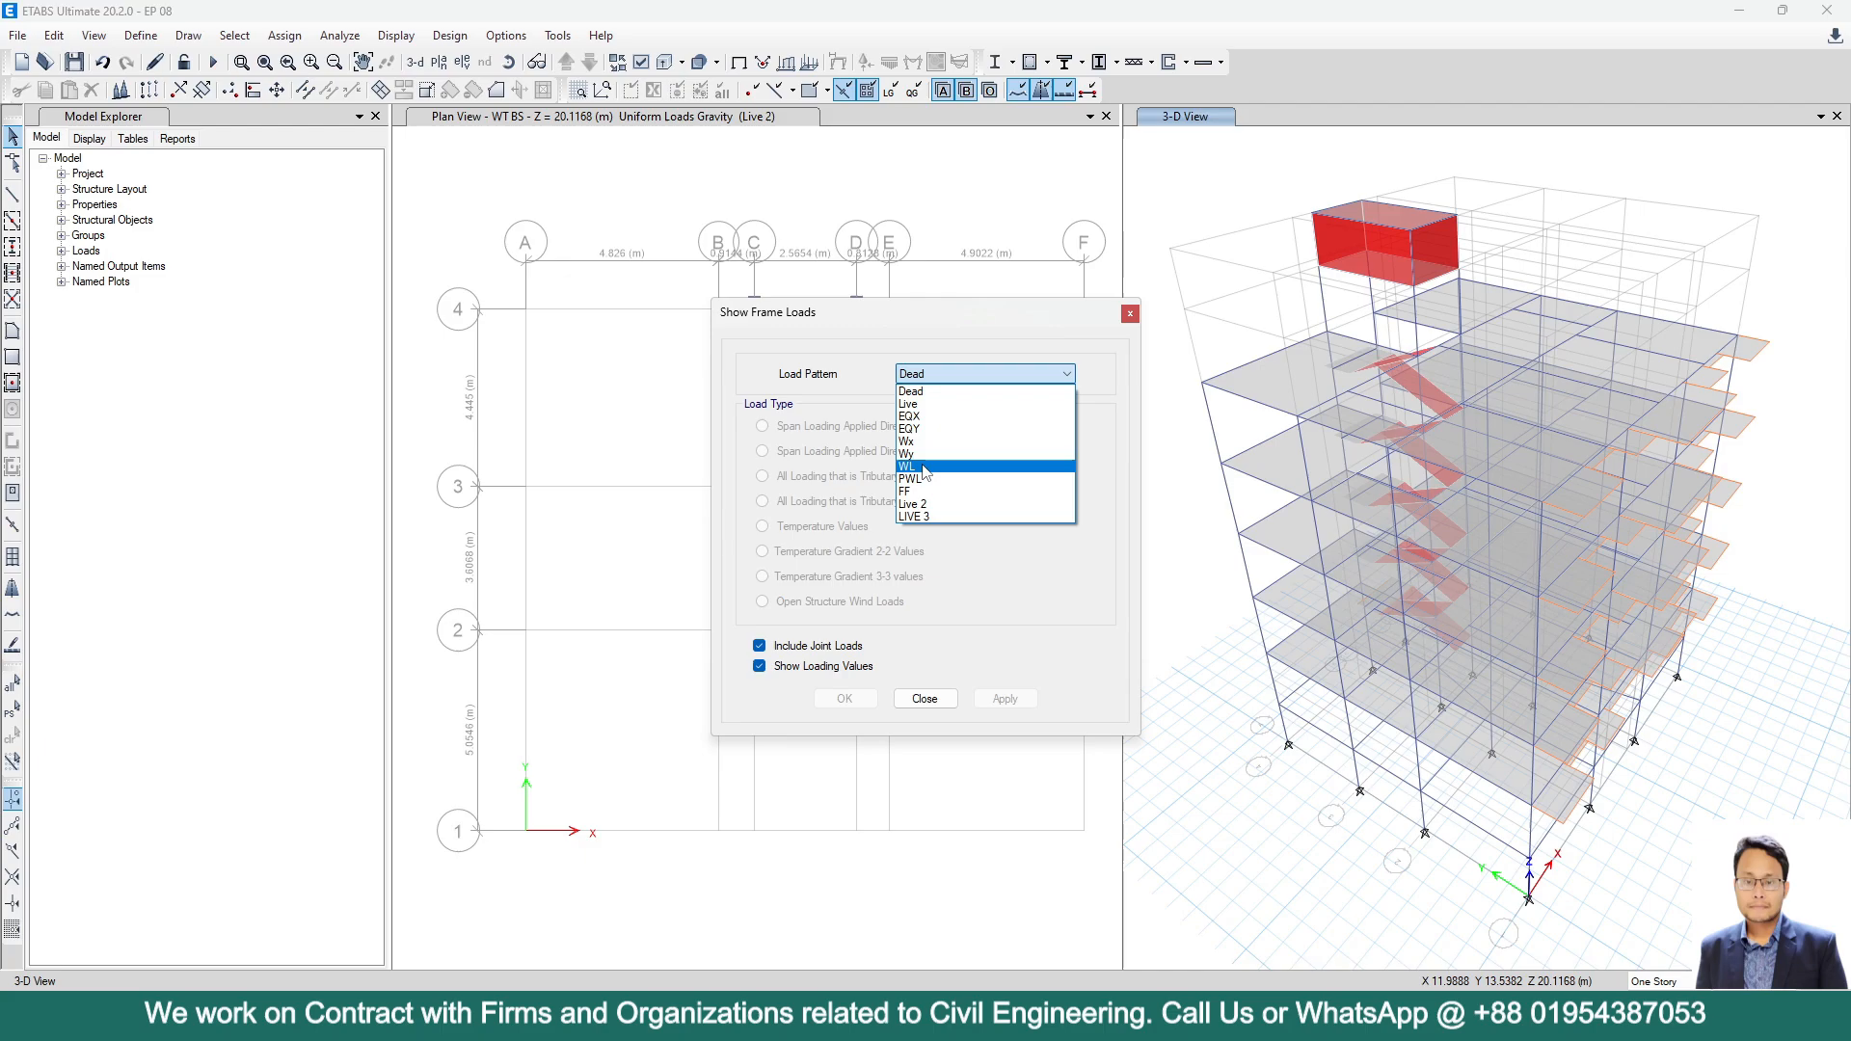
pyautogui.click(955, 465)
pyautogui.click(1003, 699)
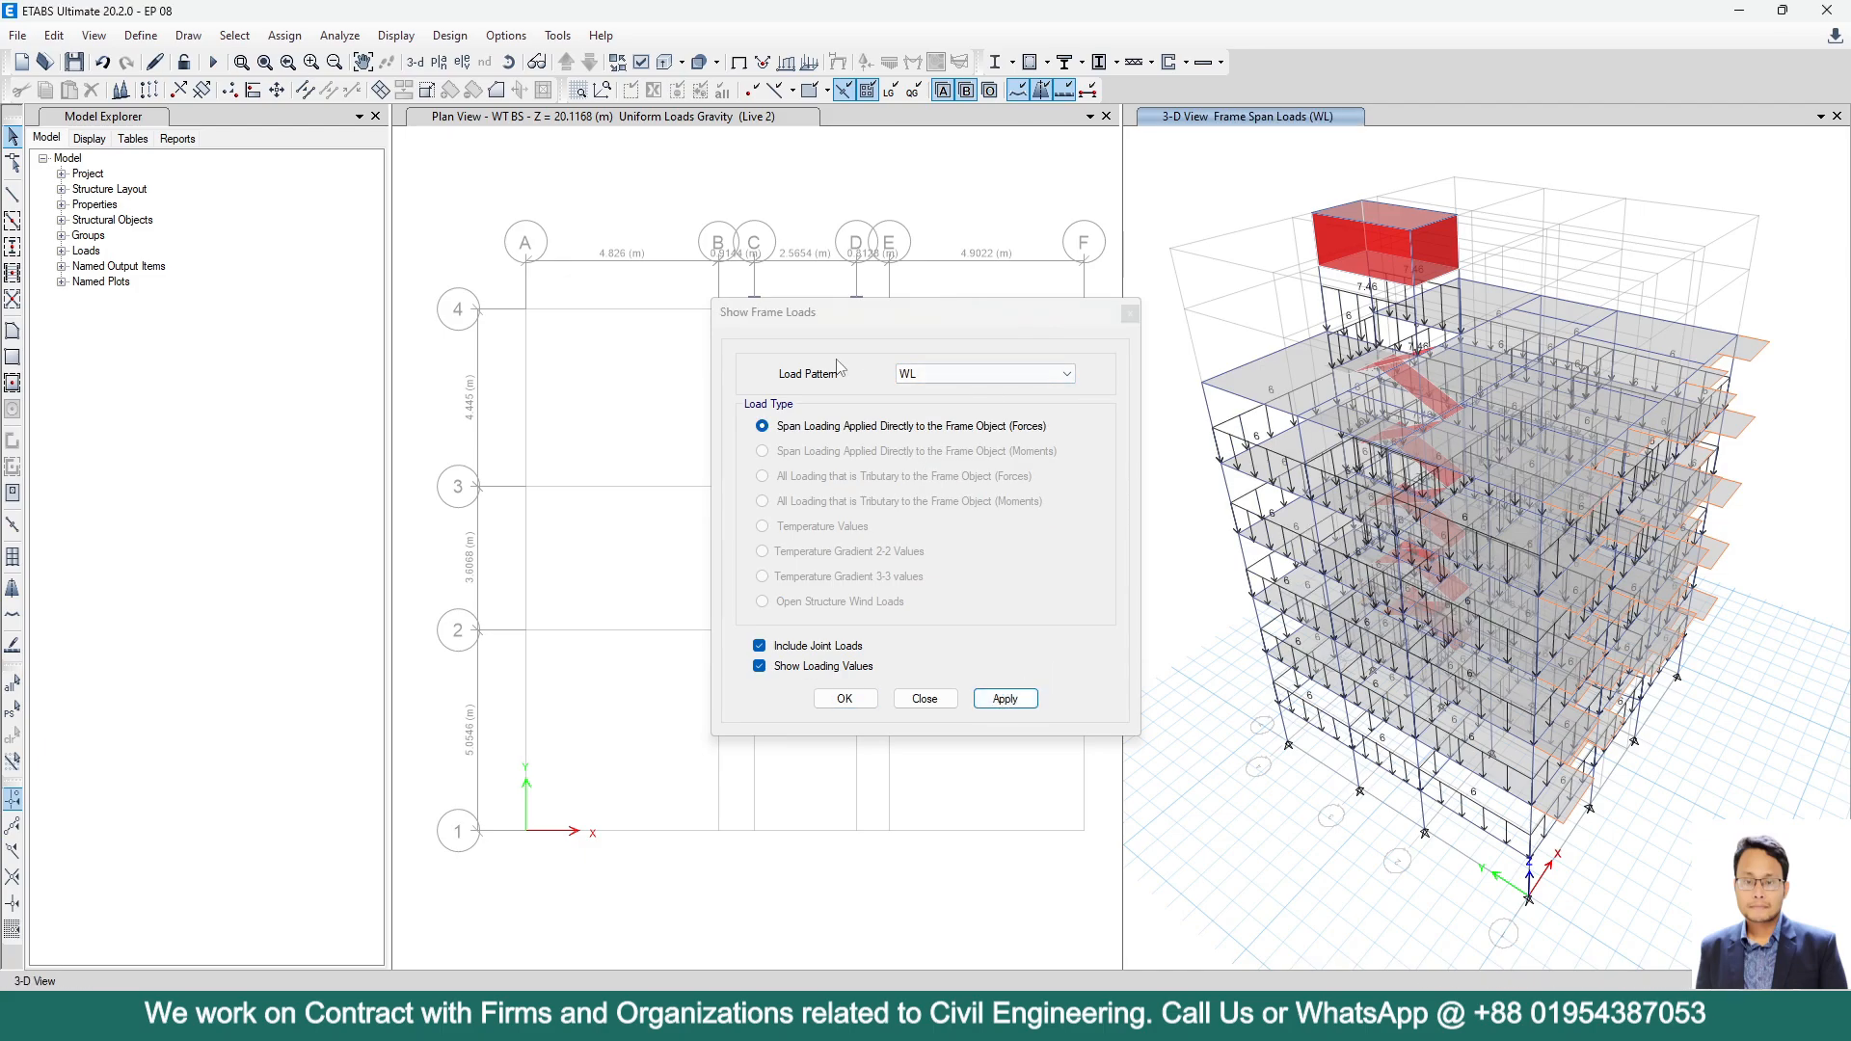
pyautogui.click(940, 373)
pyautogui.click(940, 374)
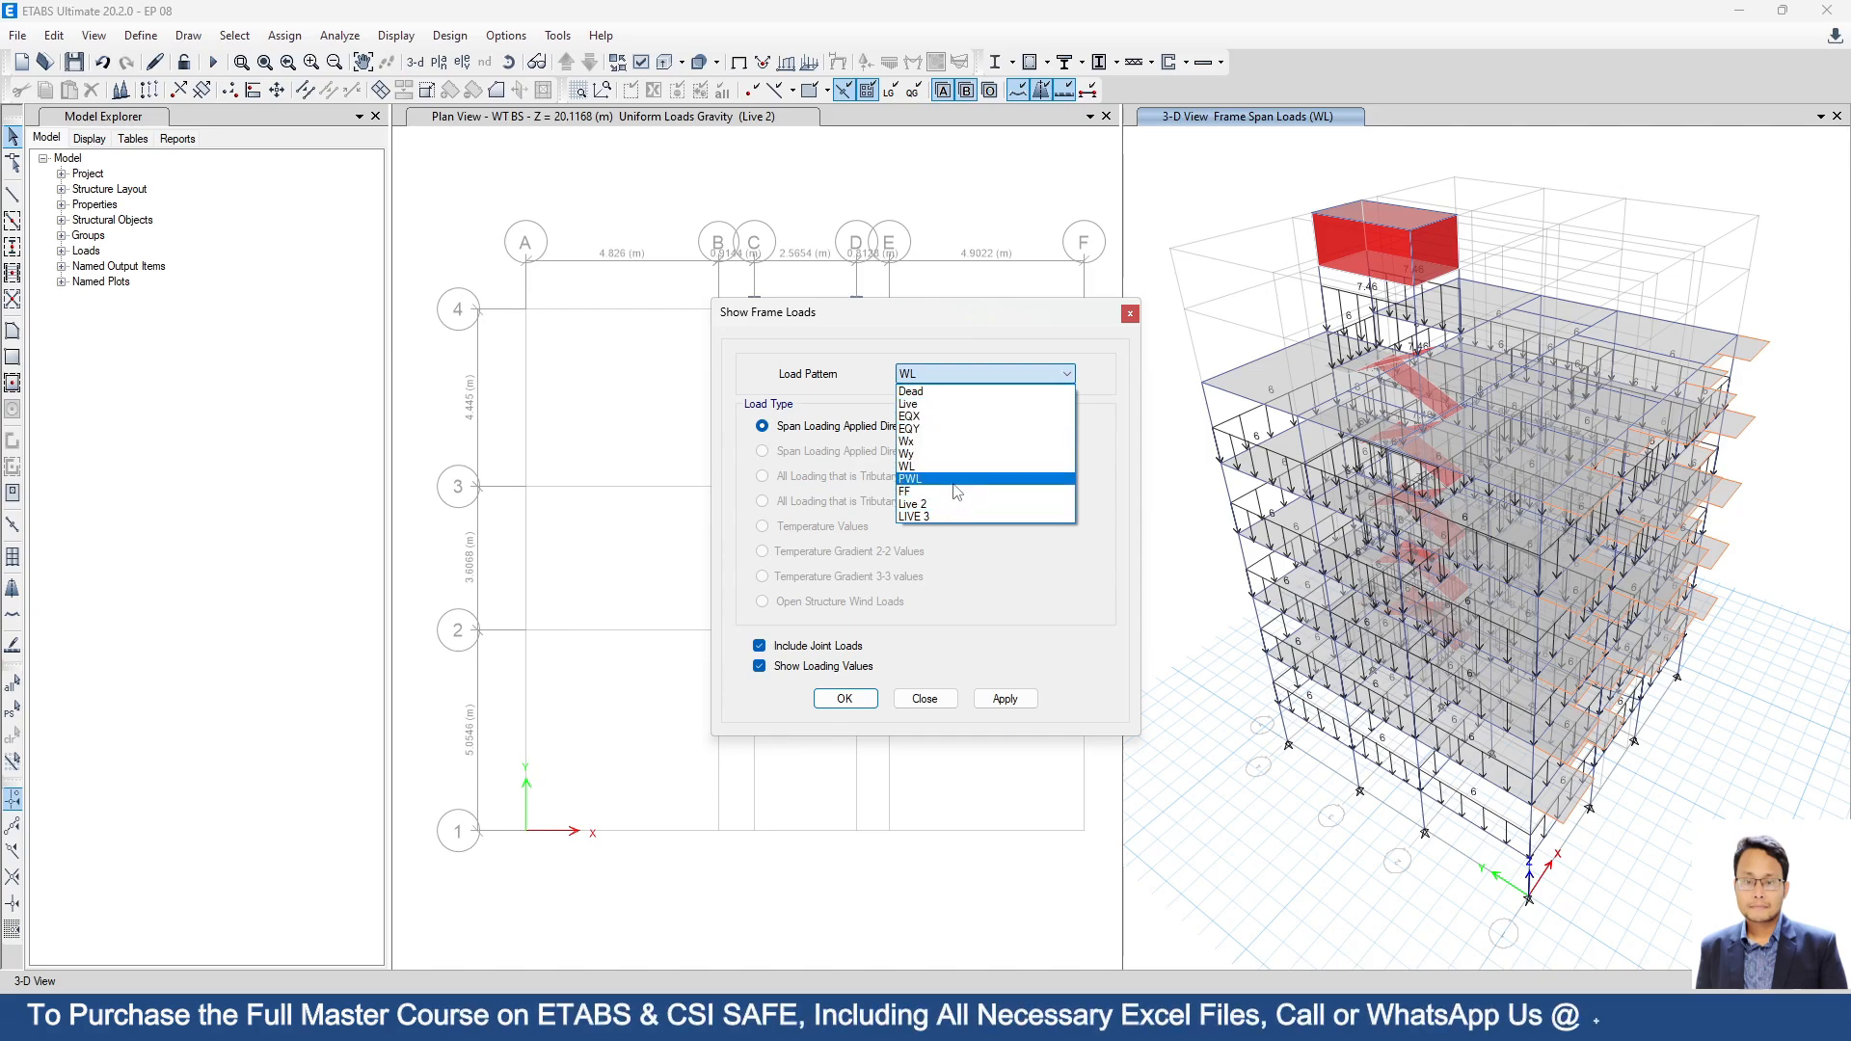
pyautogui.click(1139, 319)
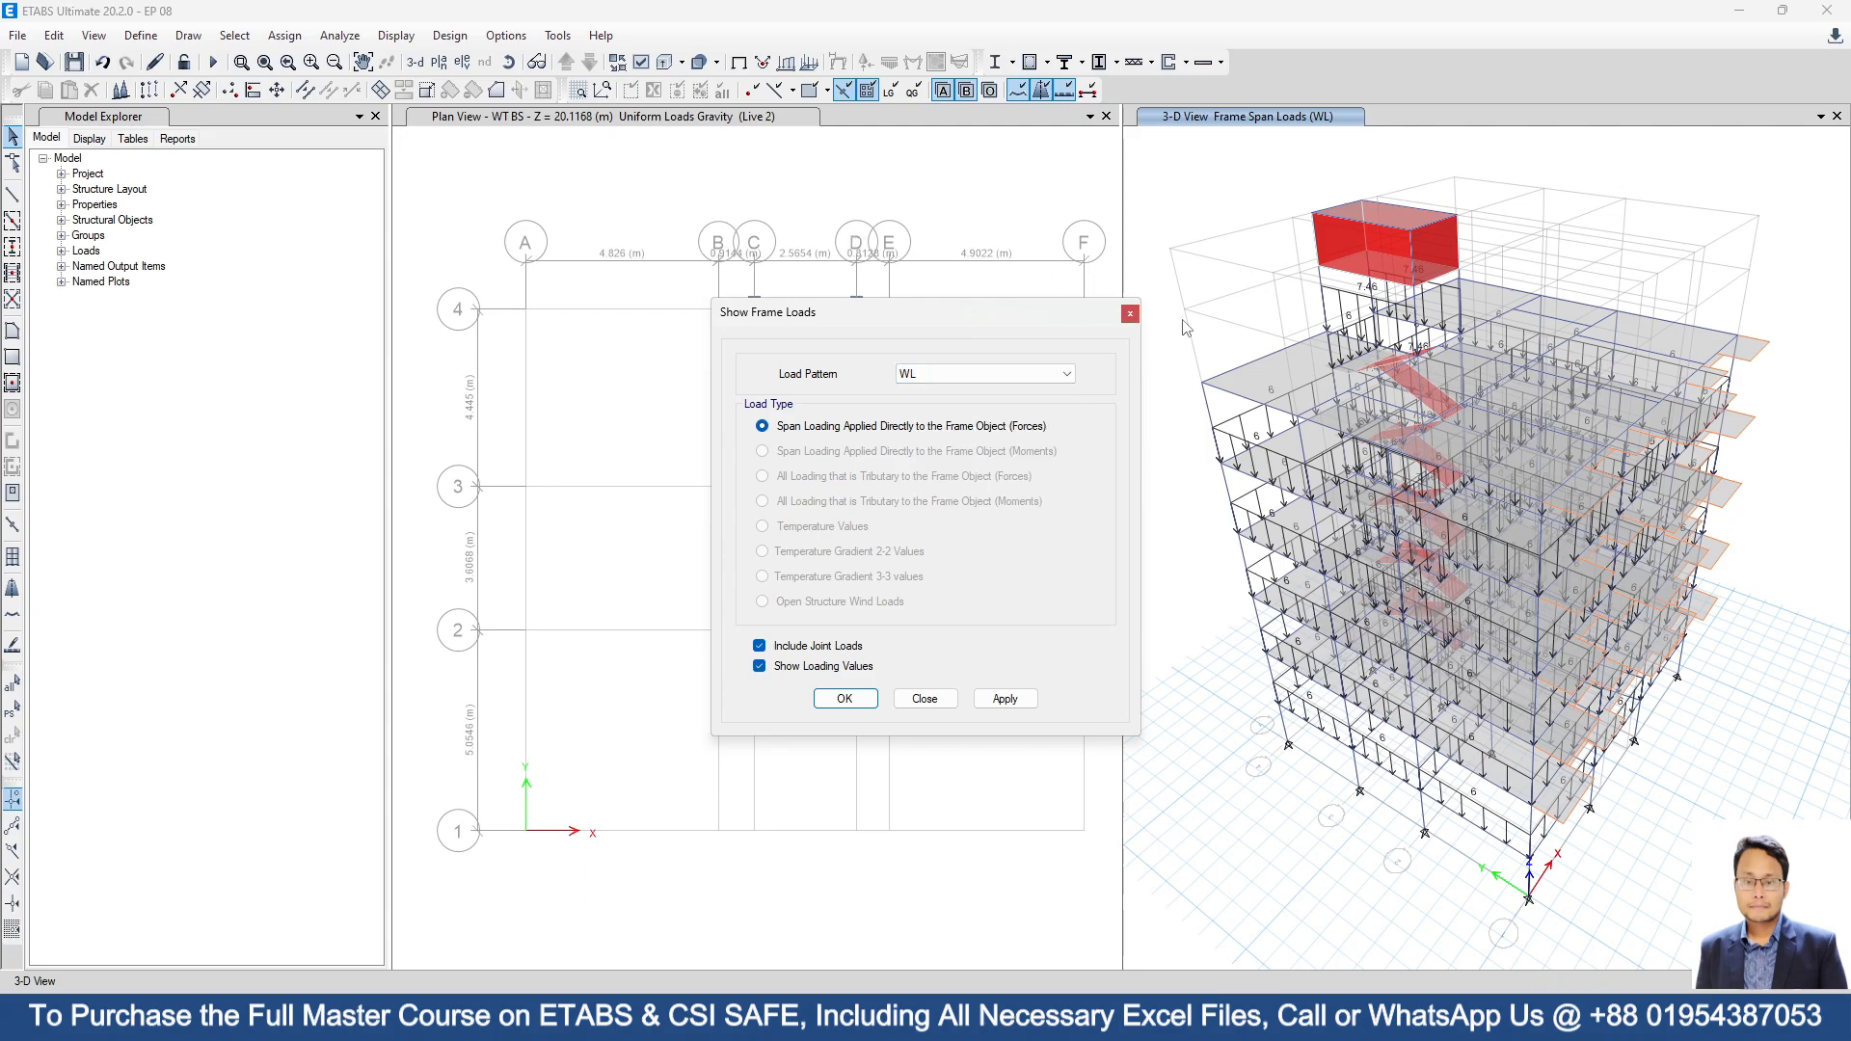
pyautogui.click(1131, 314)
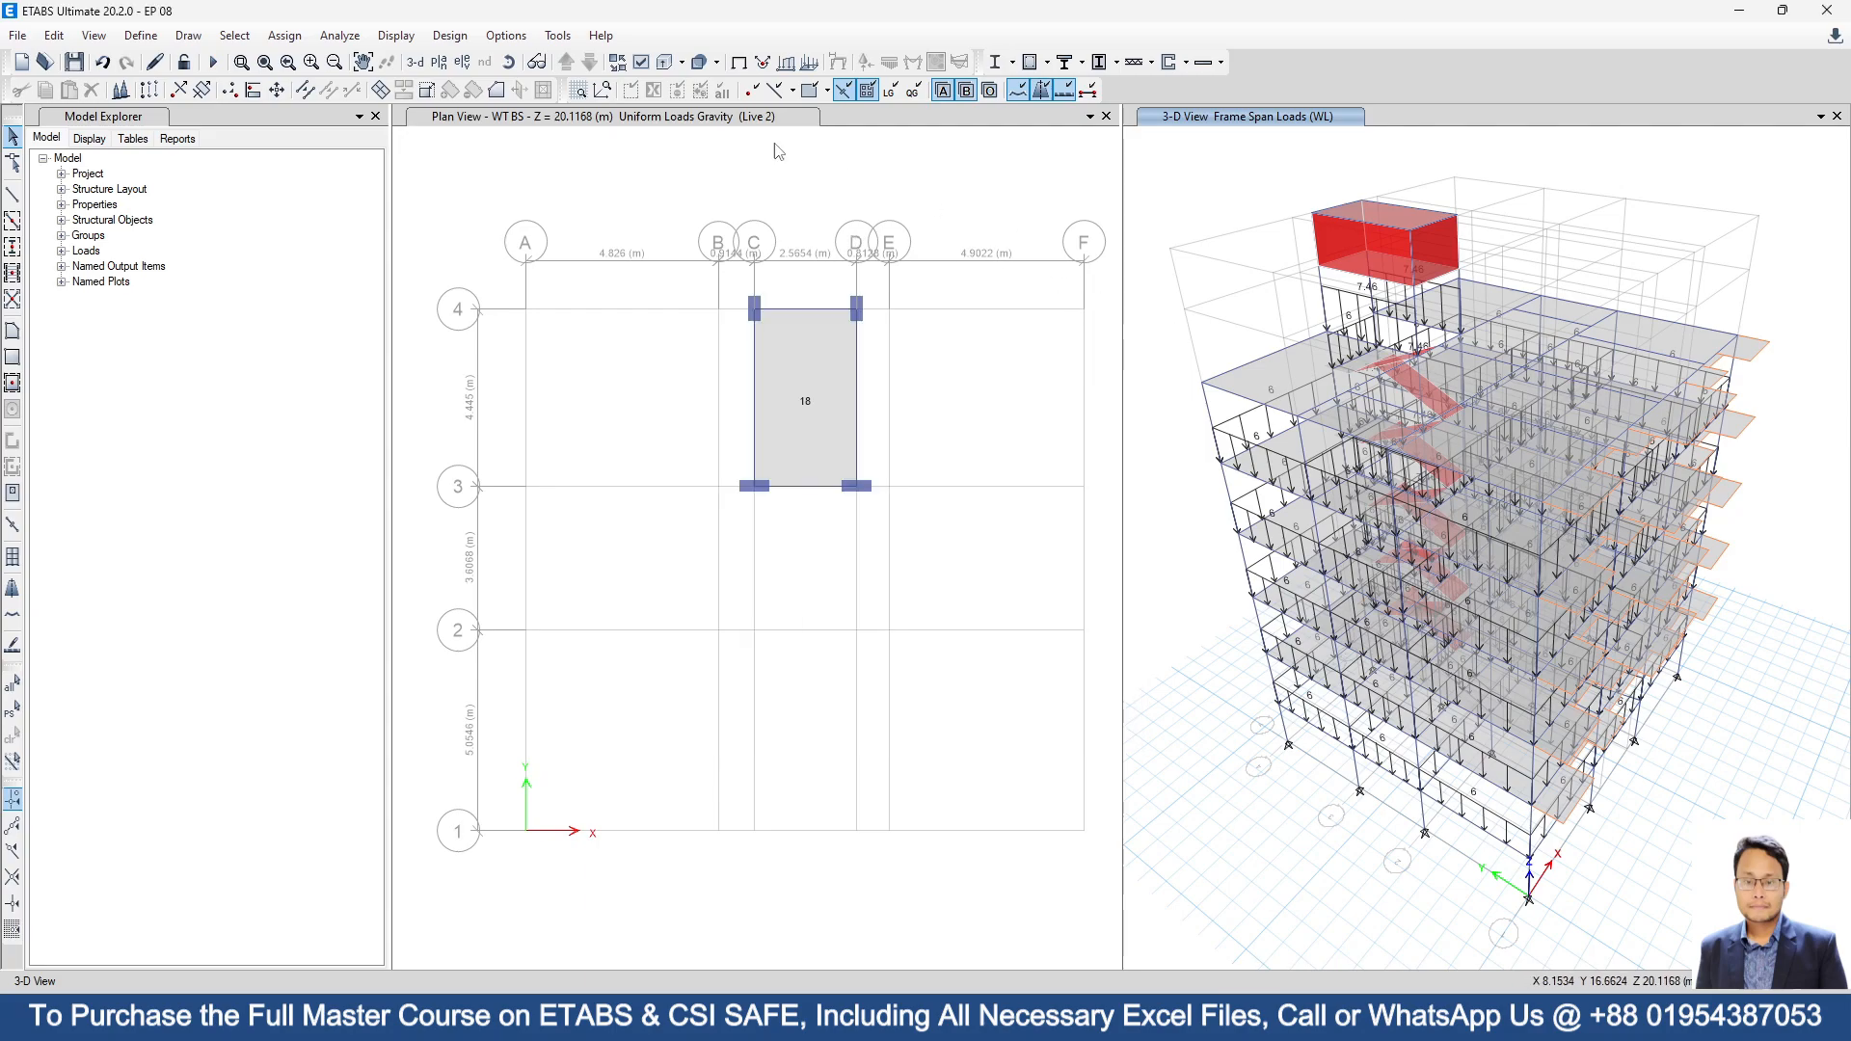
# Display the uniform gravity shell loads of the Live pattern in the 3-D view.
pyautogui.click(395, 35)
pyautogui.moveTo(454, 96)
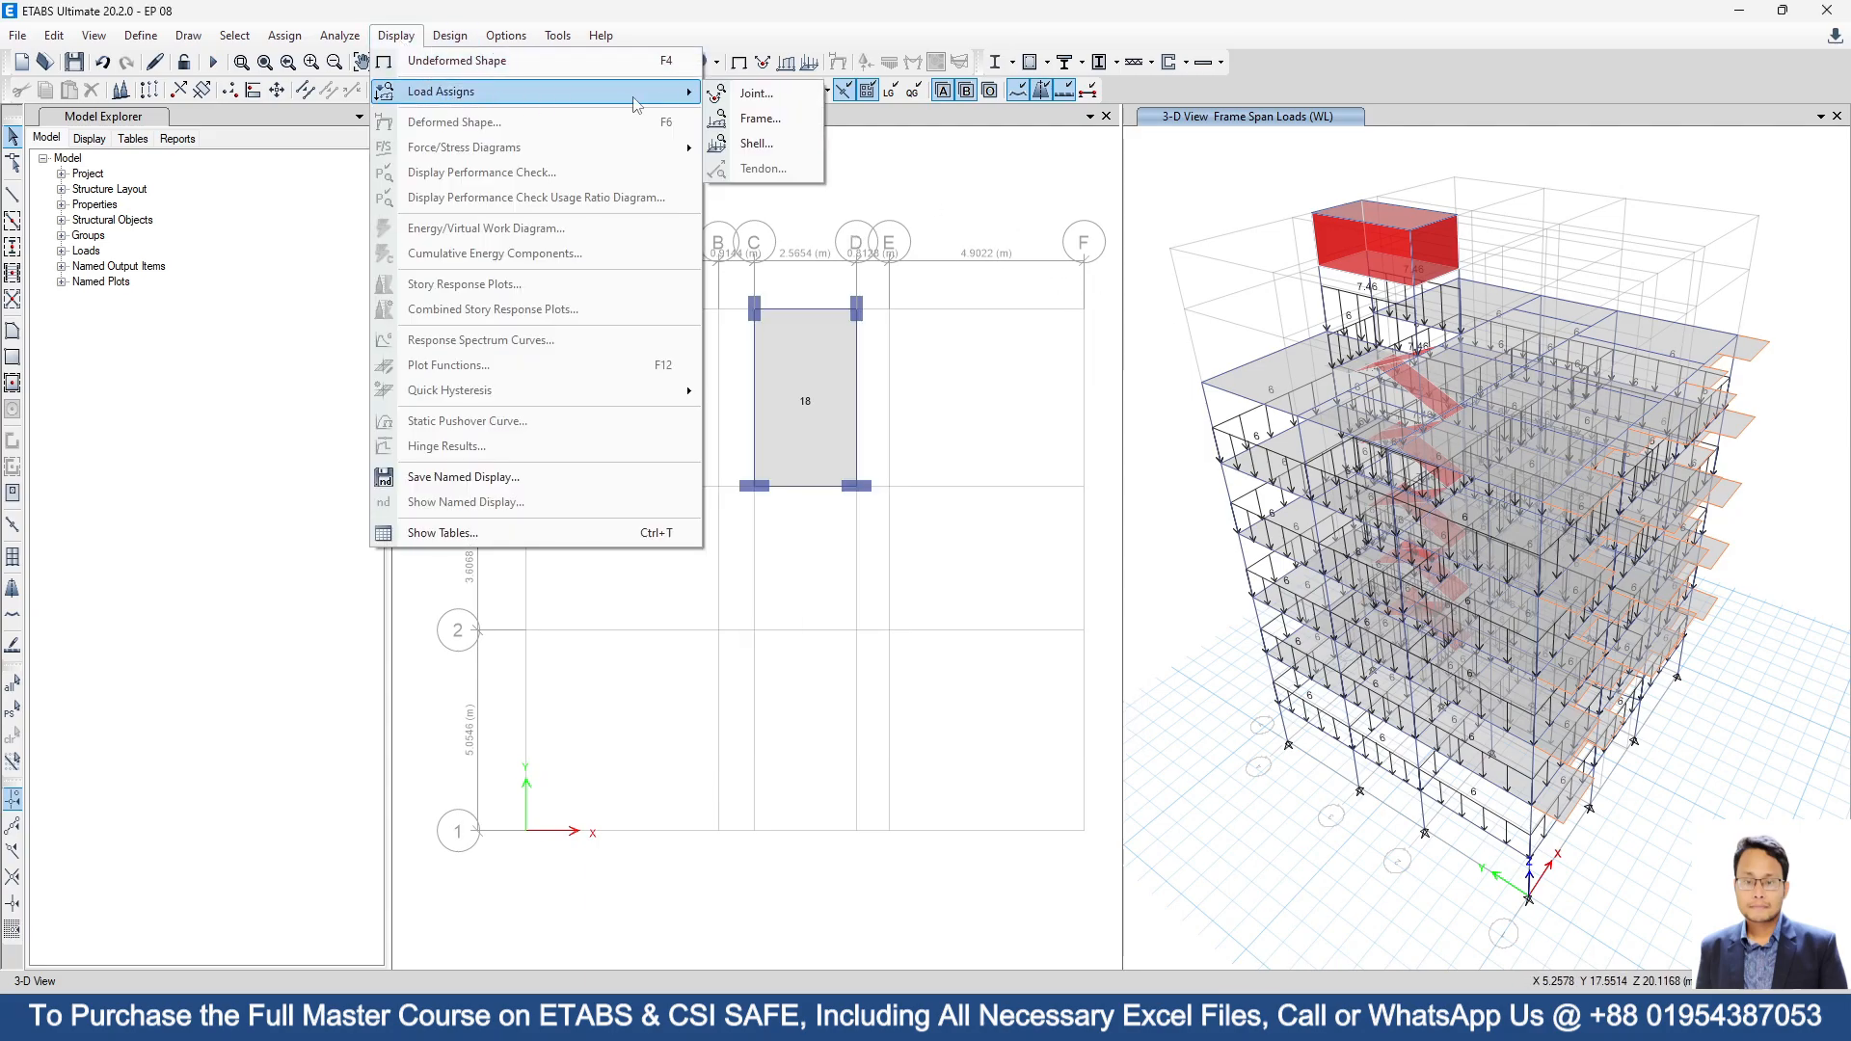
pyautogui.click(757, 143)
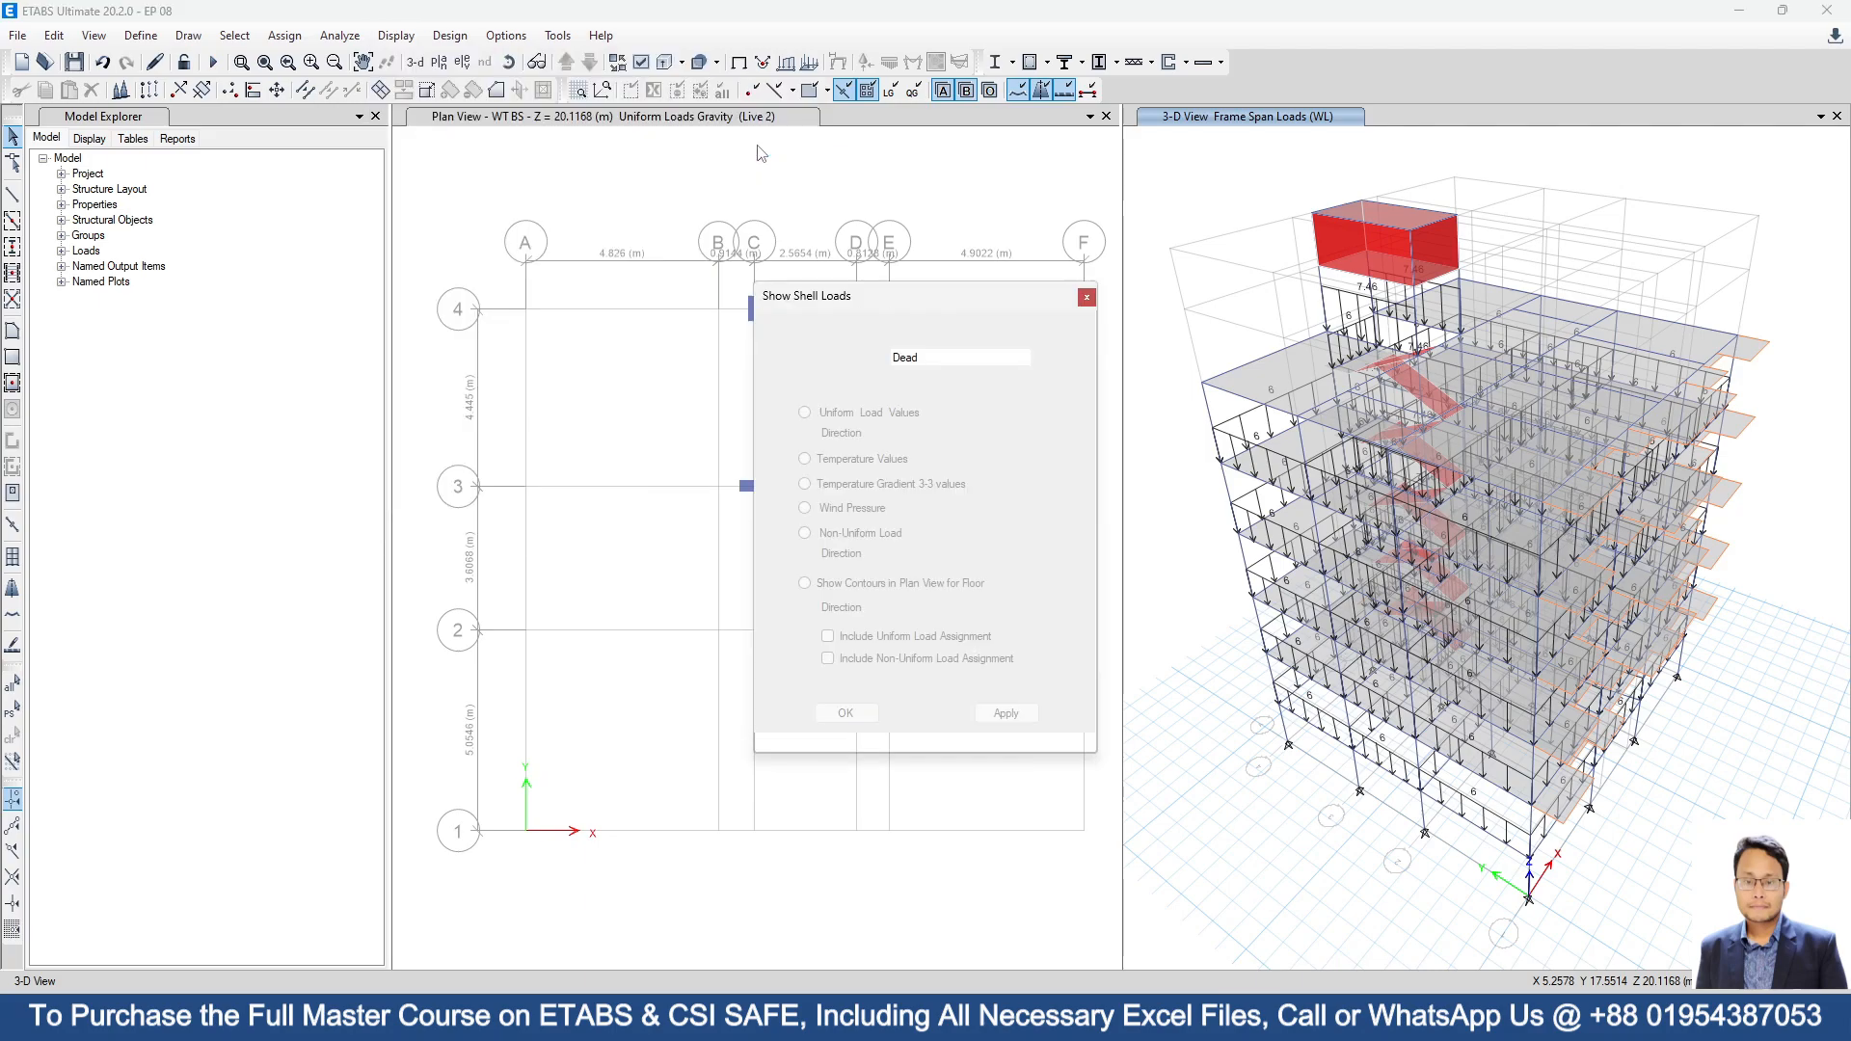
pyautogui.click(976, 358)
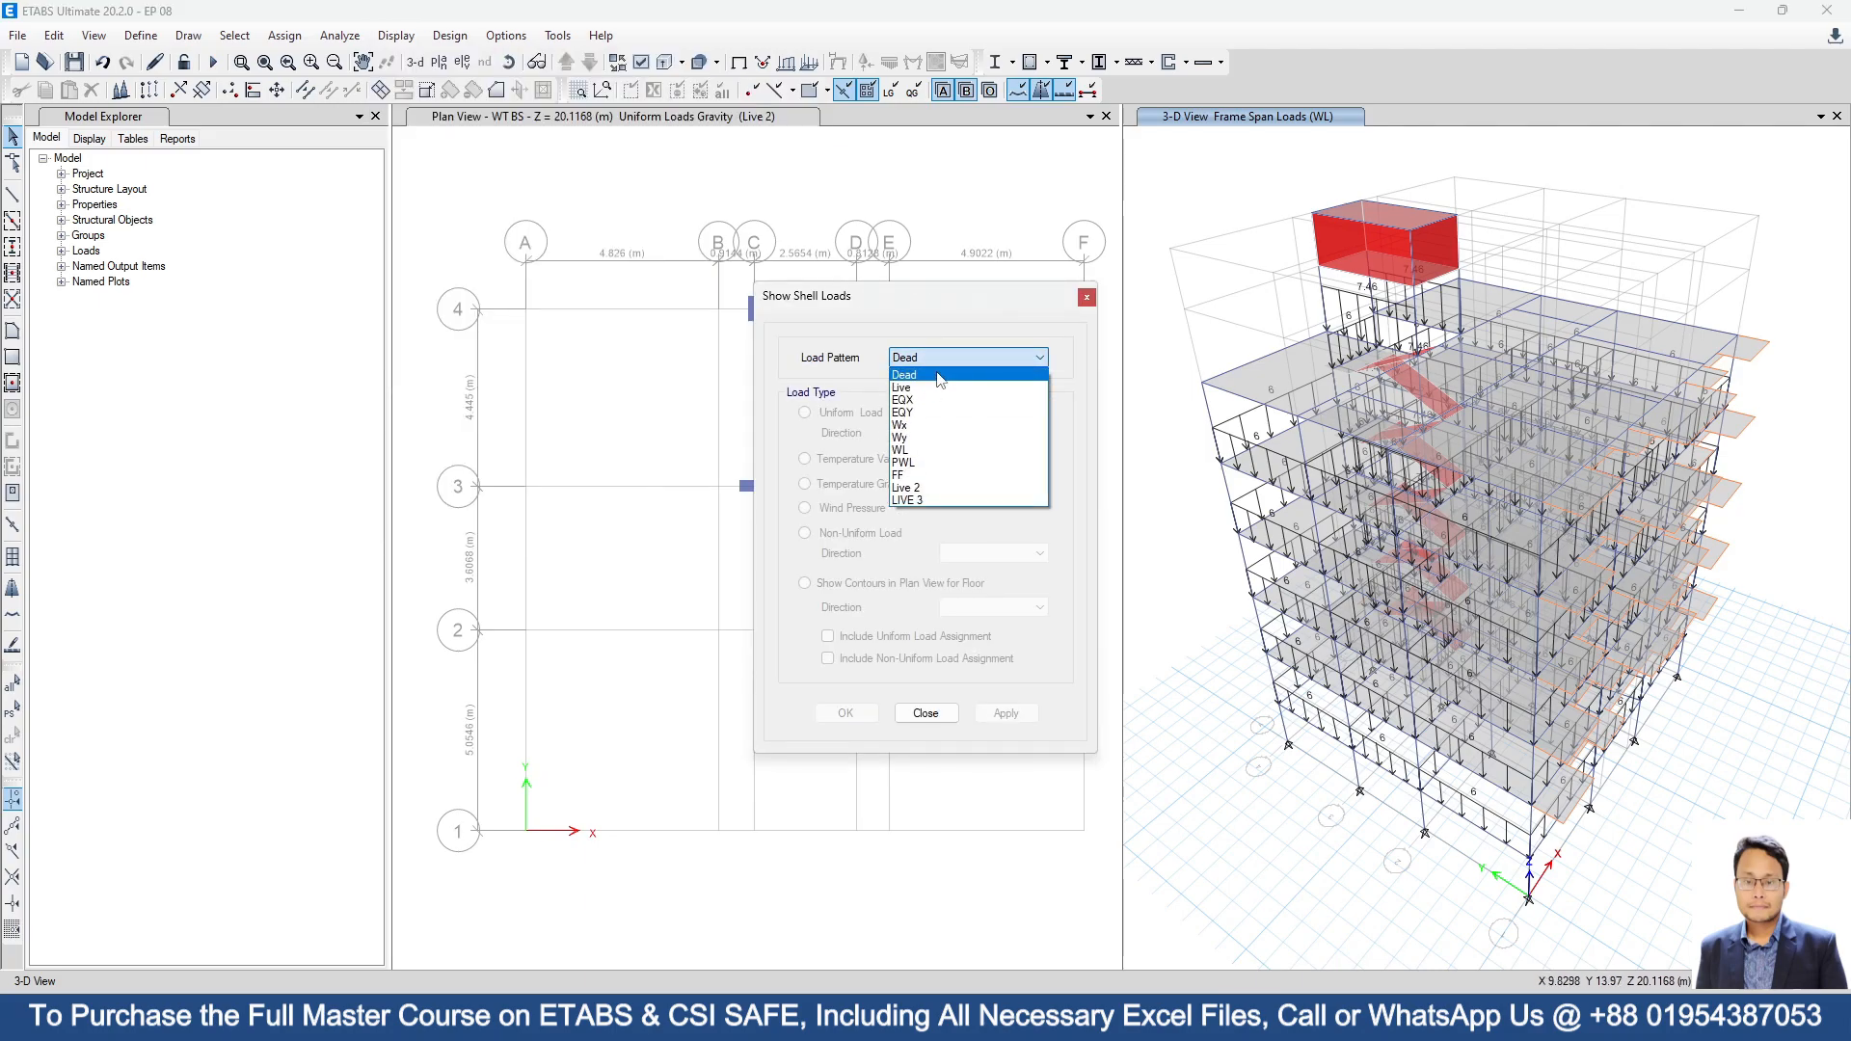
pyautogui.click(974, 365)
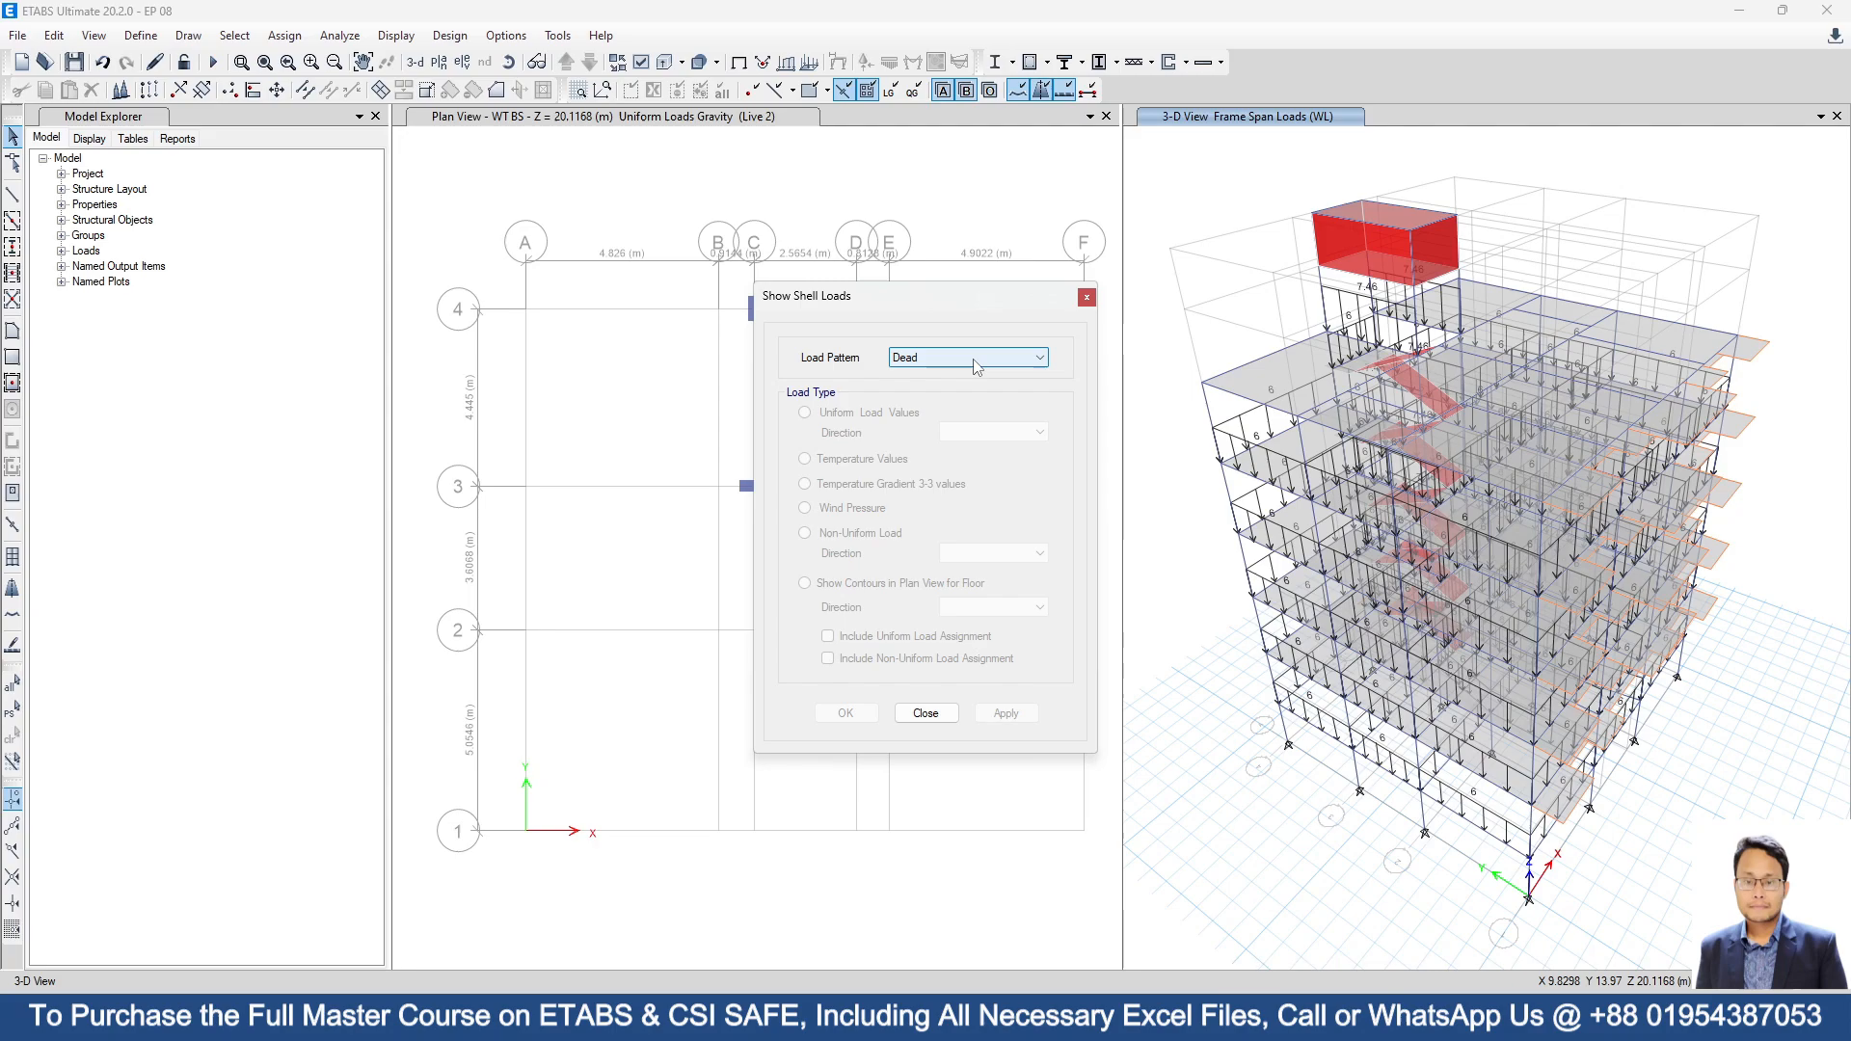
pyautogui.click(975, 366)
pyautogui.click(969, 382)
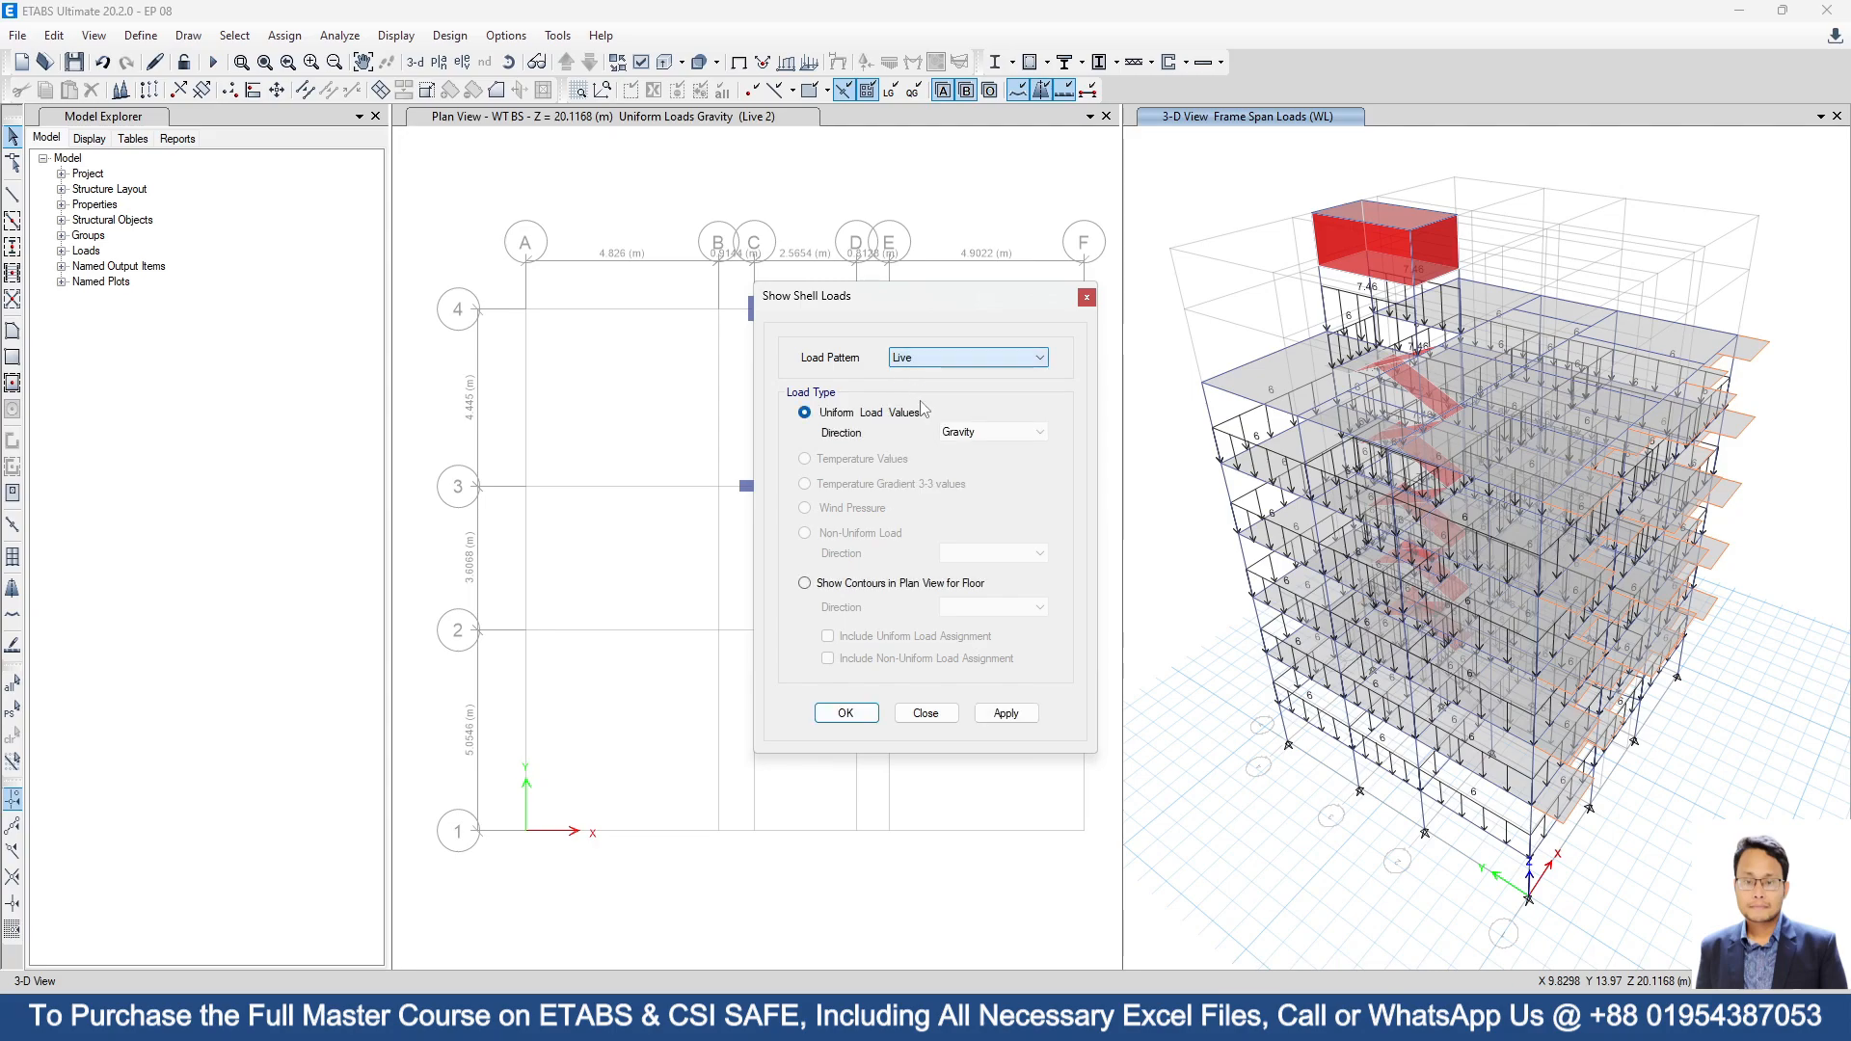
pyautogui.click(1026, 724)
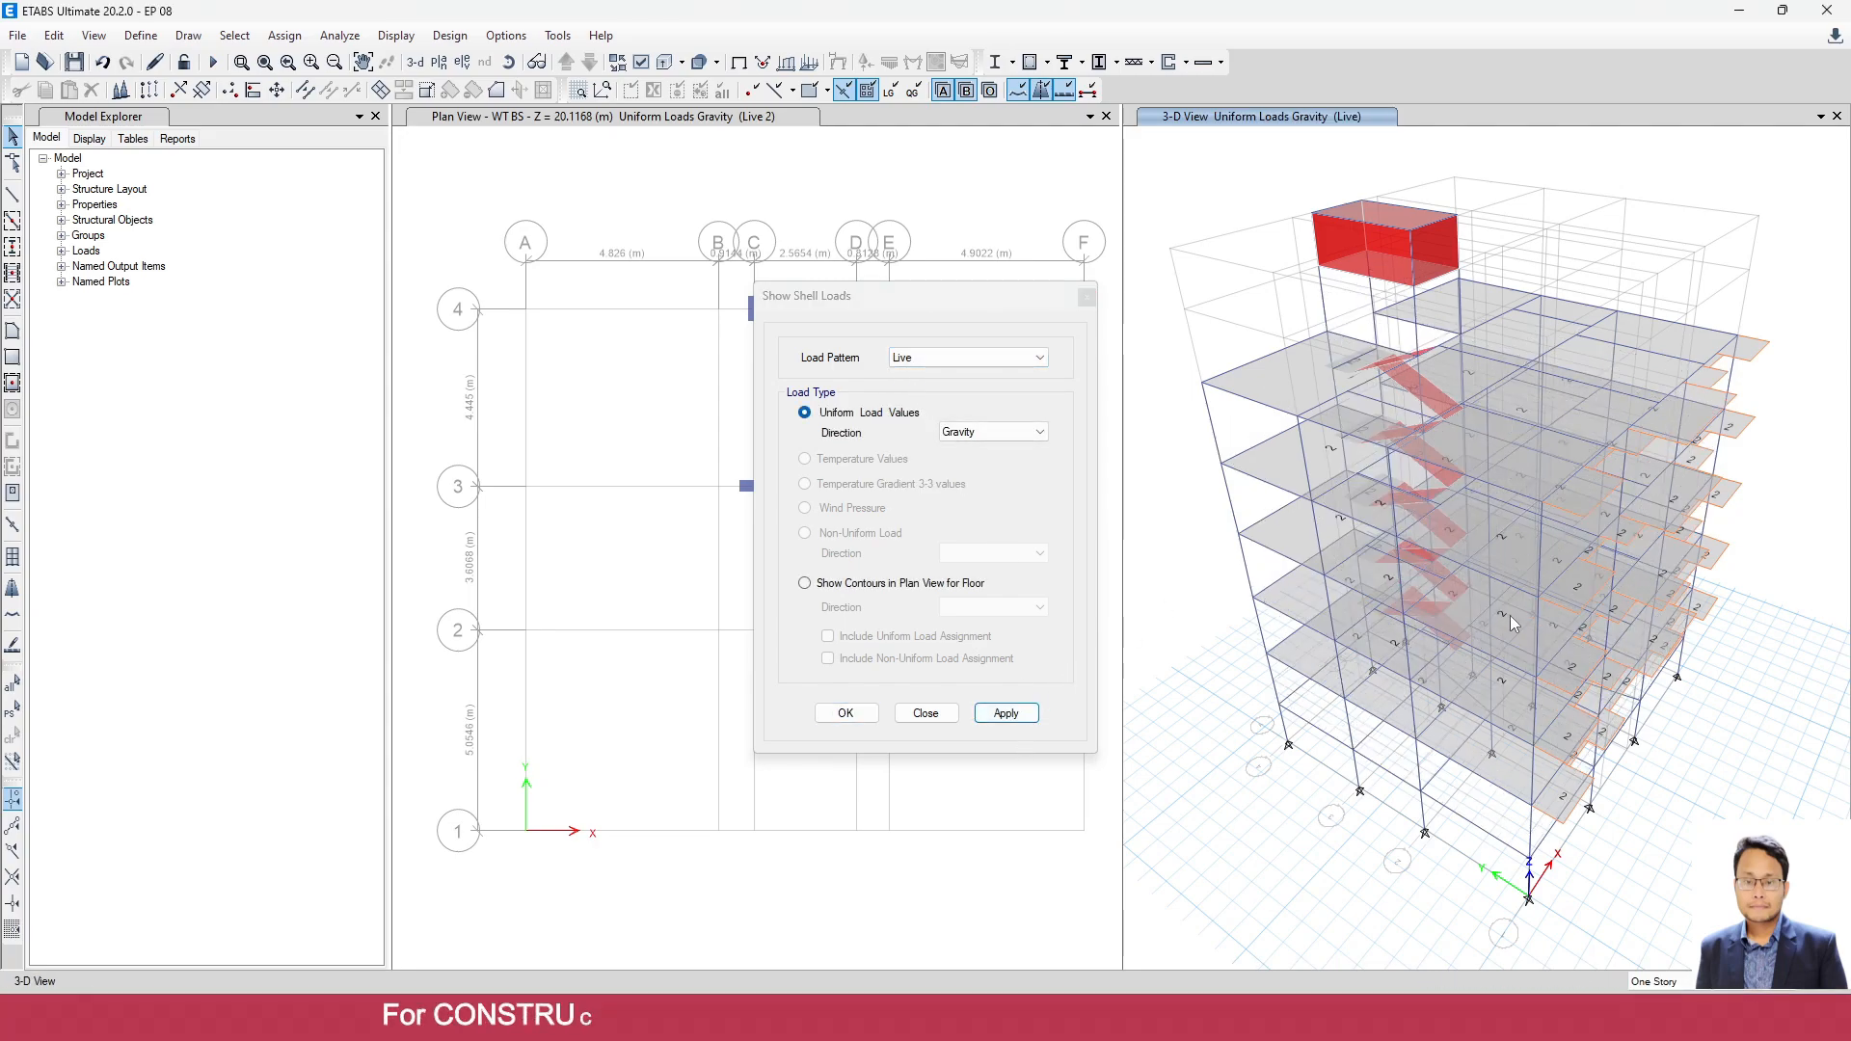
# Display the uniform gravity shell loads of Live 2, checking the water tank bottom slab, and those of LIVE 3 in the 3-D view.
pyautogui.click(973, 363)
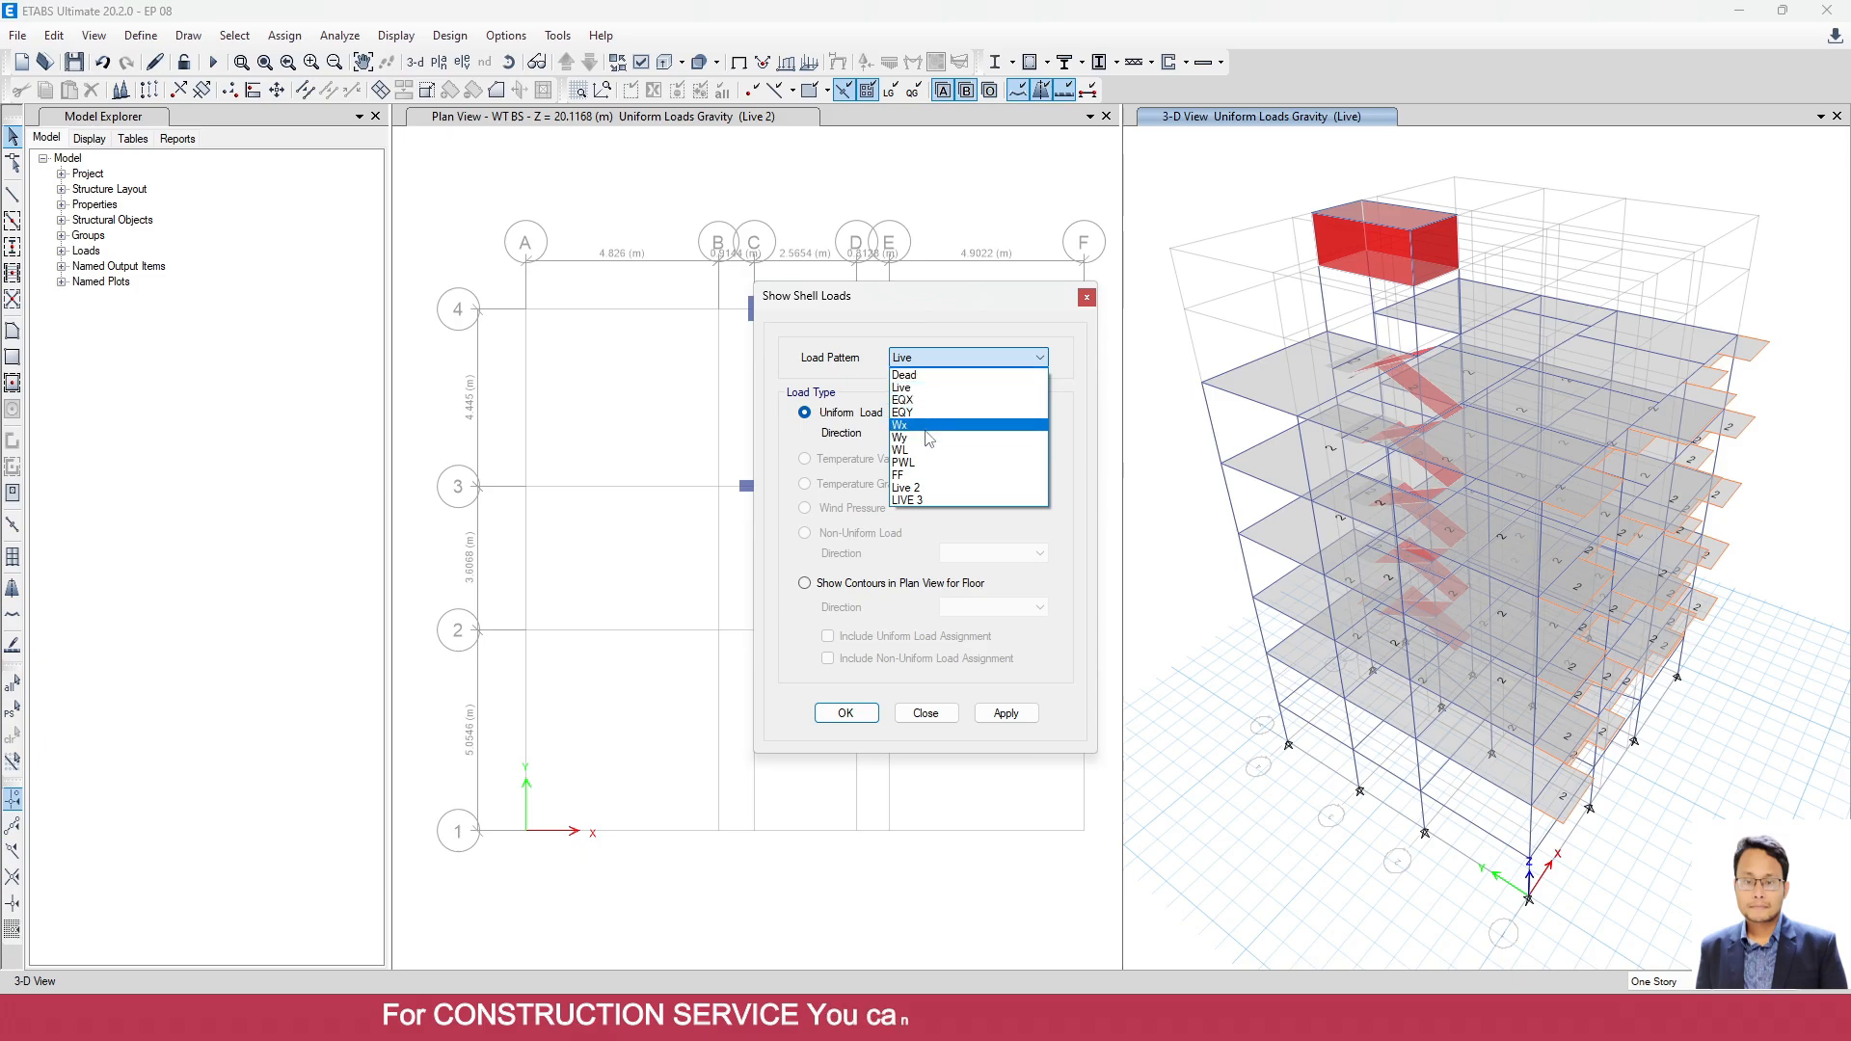
pyautogui.click(919, 489)
pyautogui.click(1006, 713)
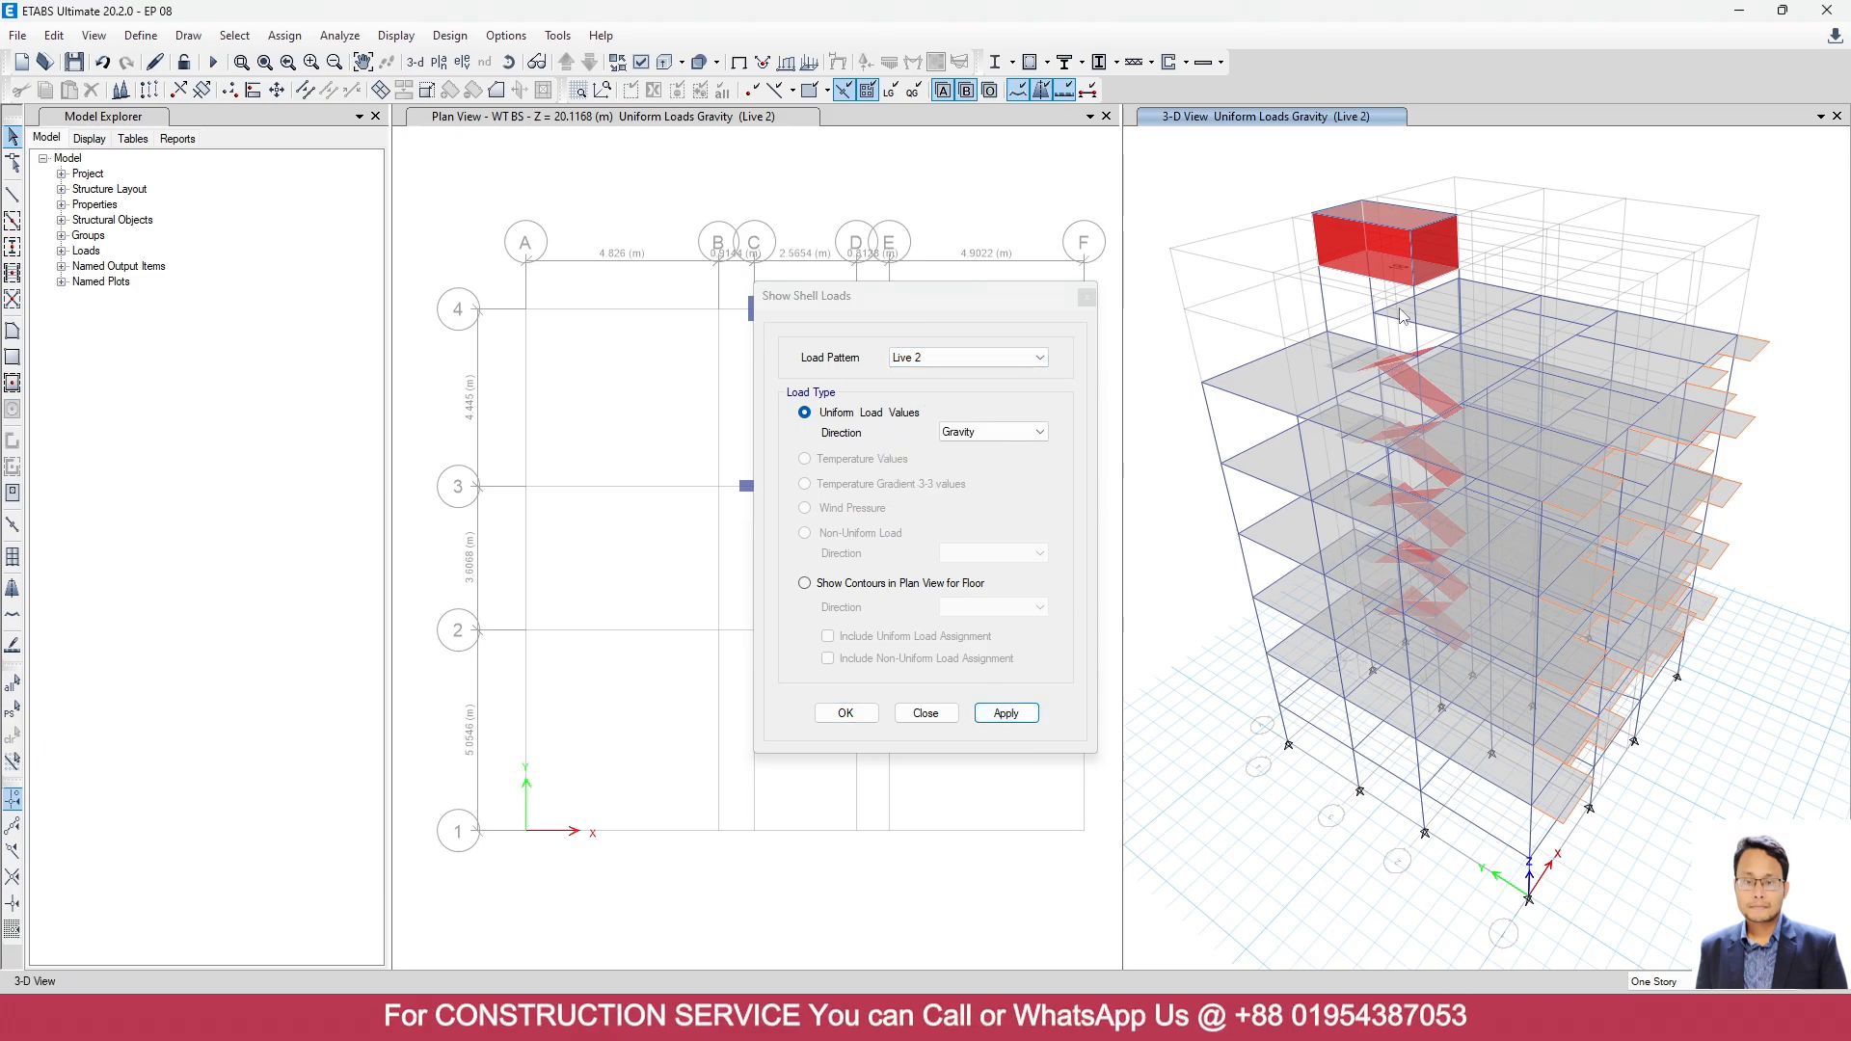
pyautogui.scroll(3, 1390, 280)
pyautogui.scroll(-3, 1404, 409)
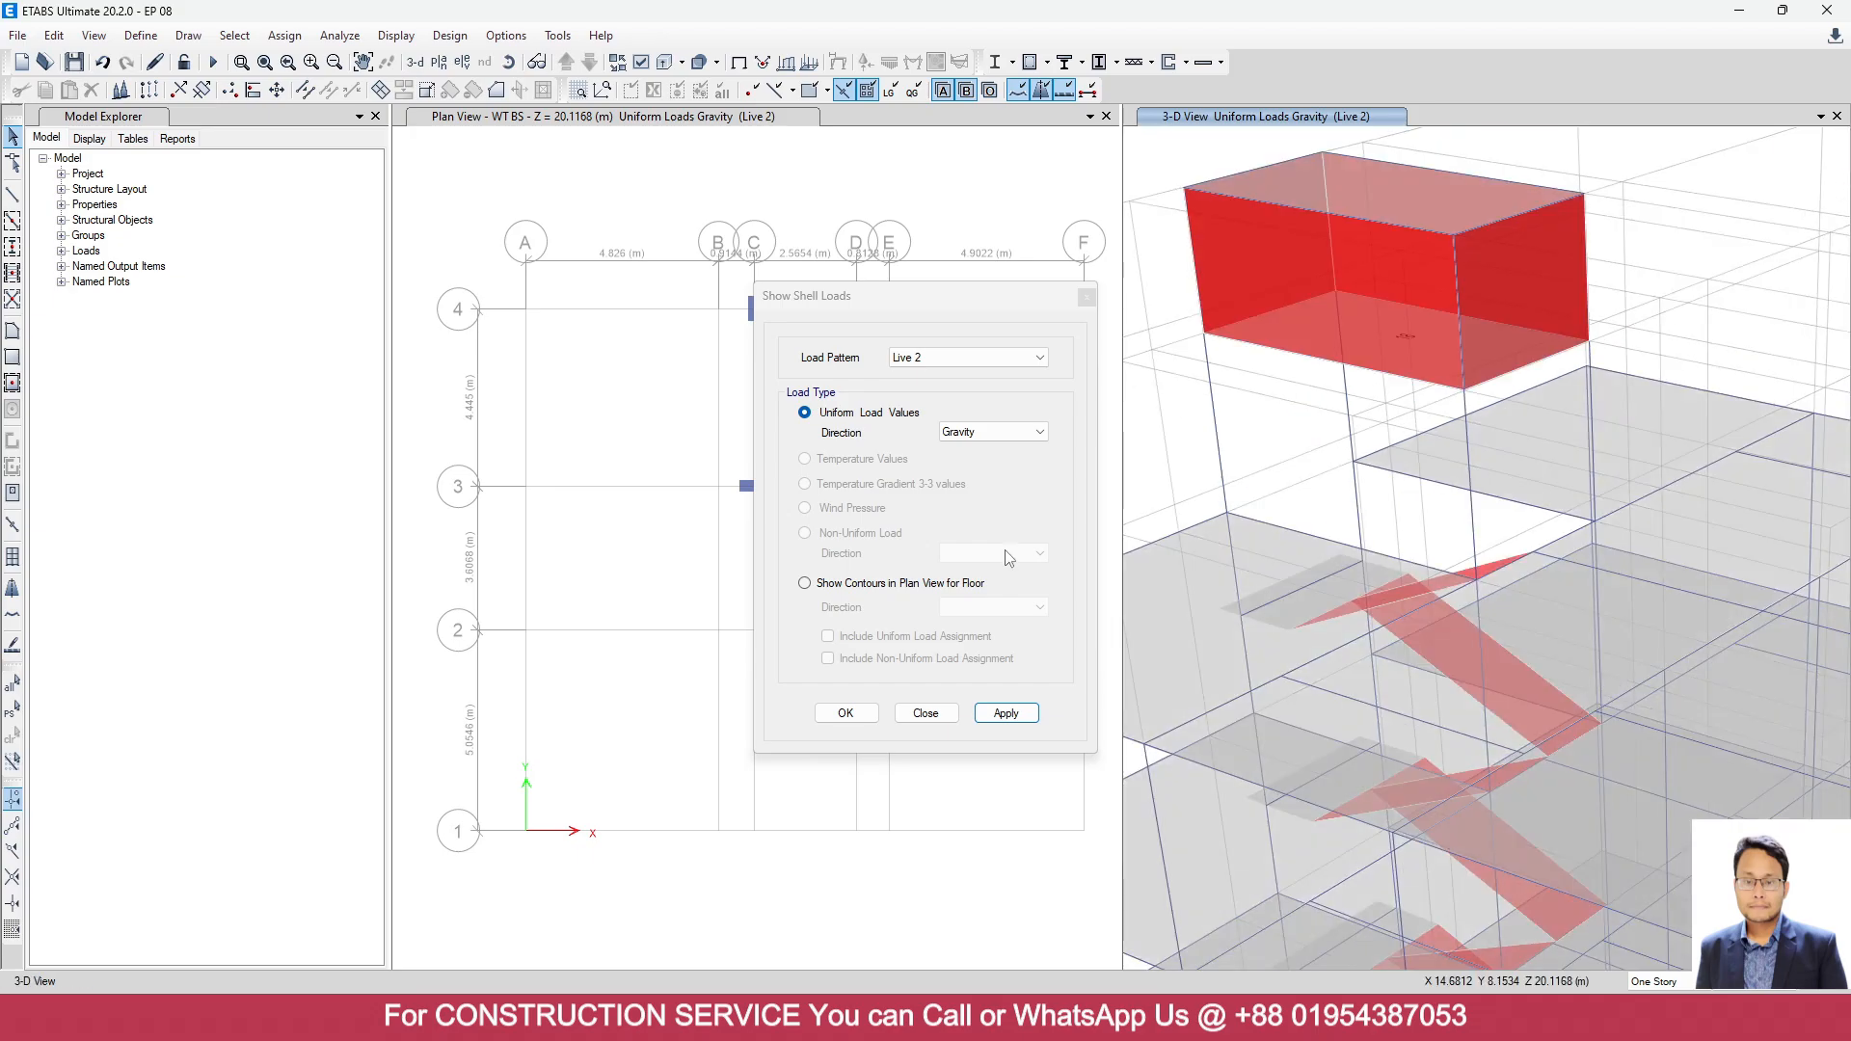
pyautogui.click(955, 359)
pyautogui.click(934, 500)
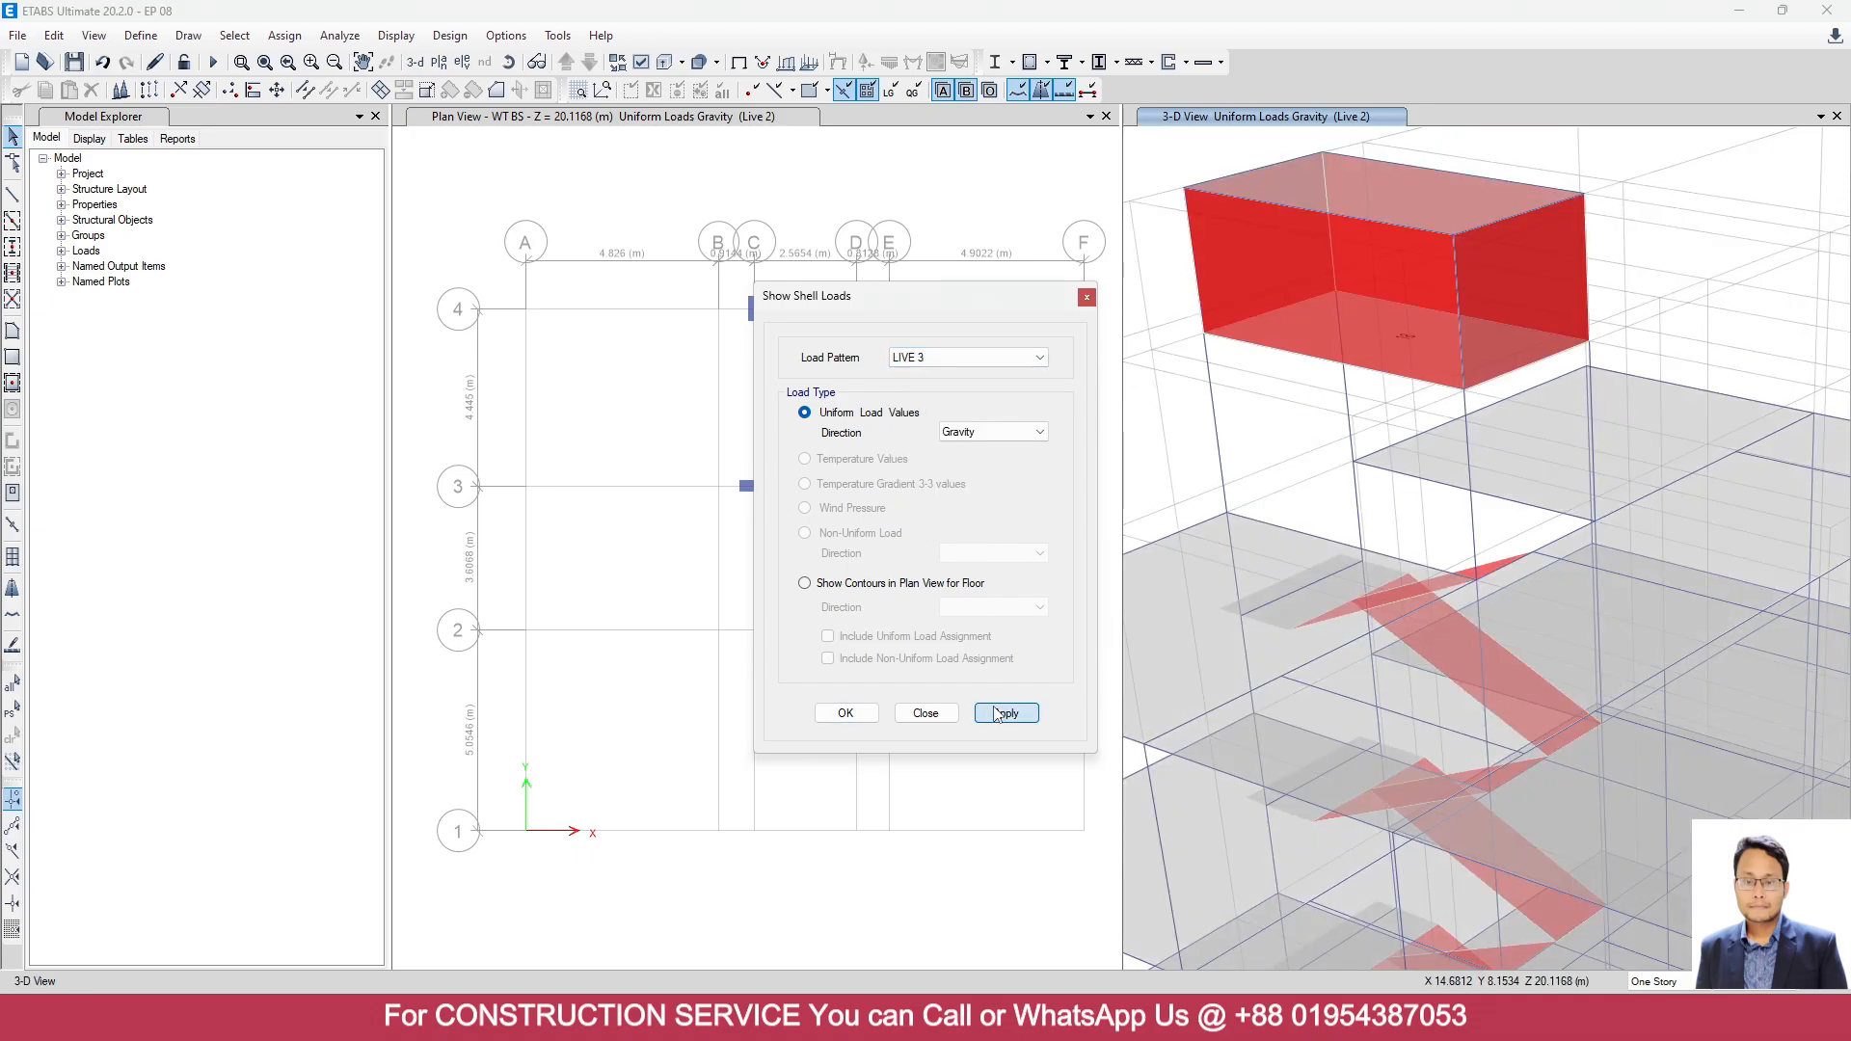
pyautogui.click(998, 714)
# Display the uniform gravity shell loads of the PWL pattern in the 3-D view and check them on the floor slabs.
pyautogui.click(988, 358)
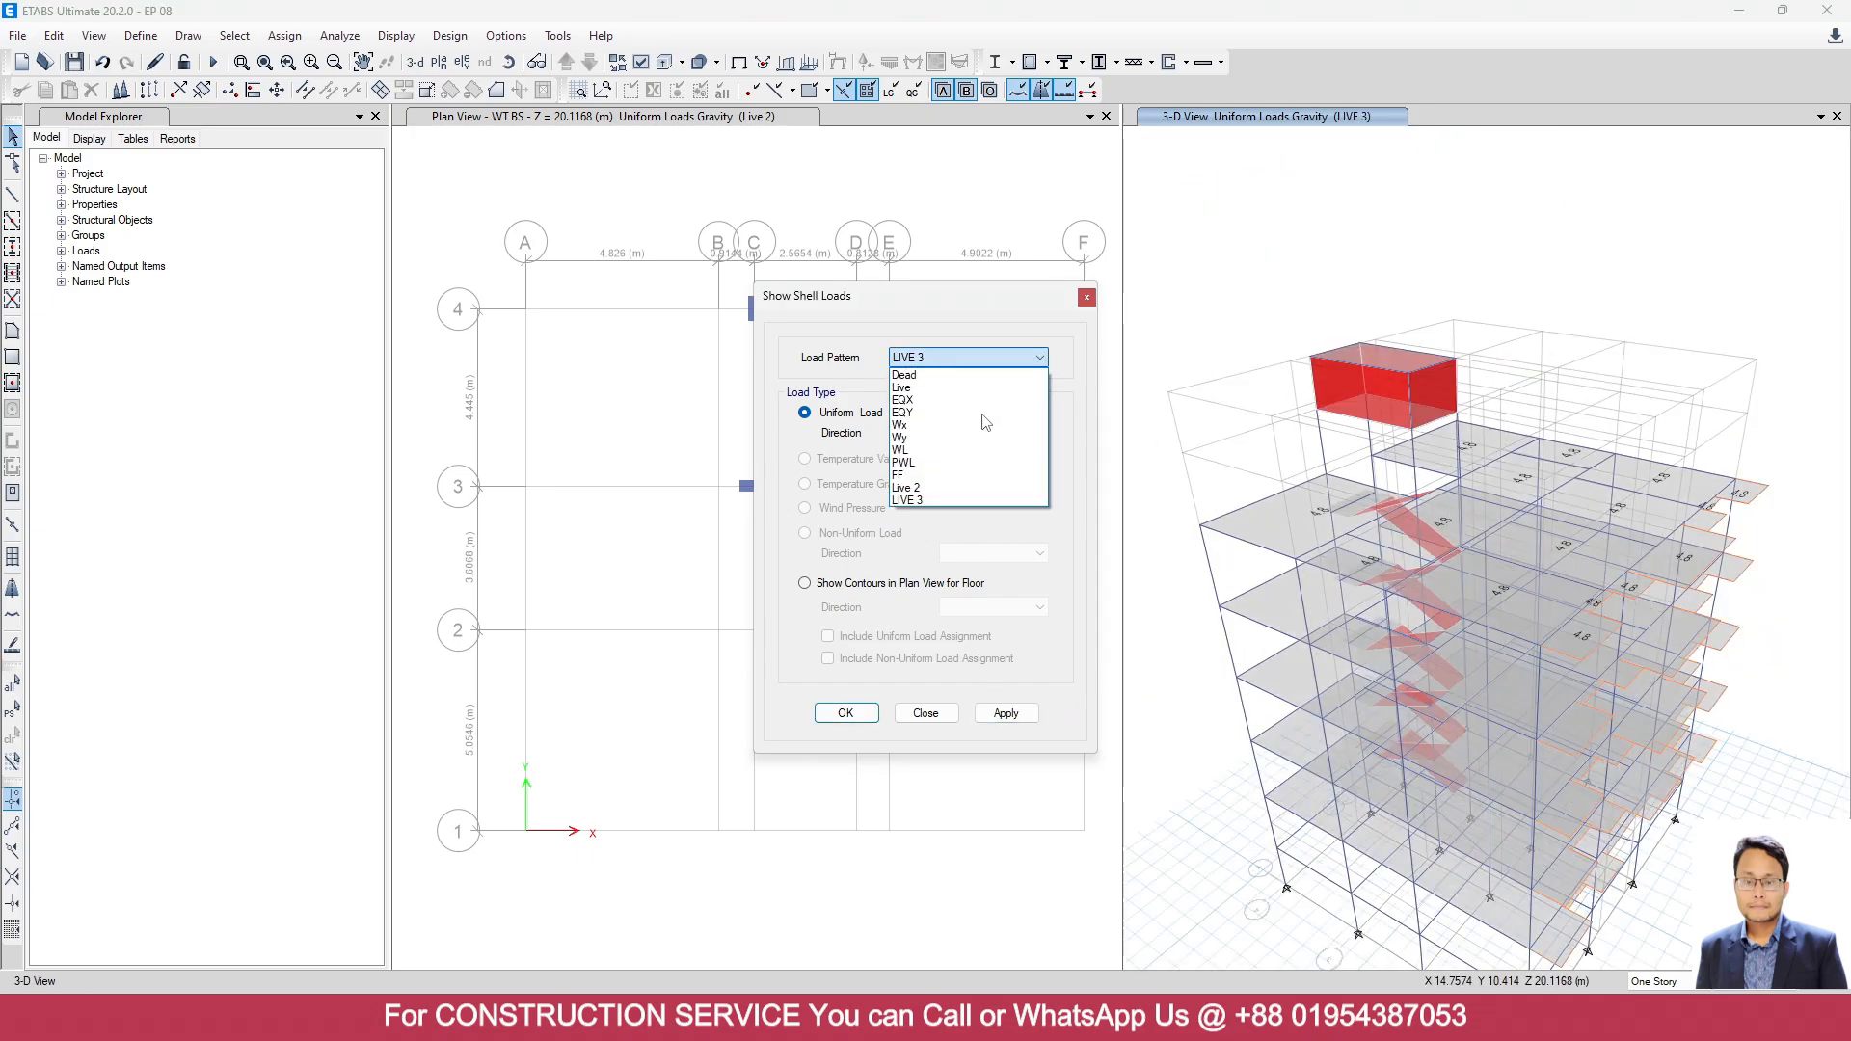
pyautogui.click(916, 463)
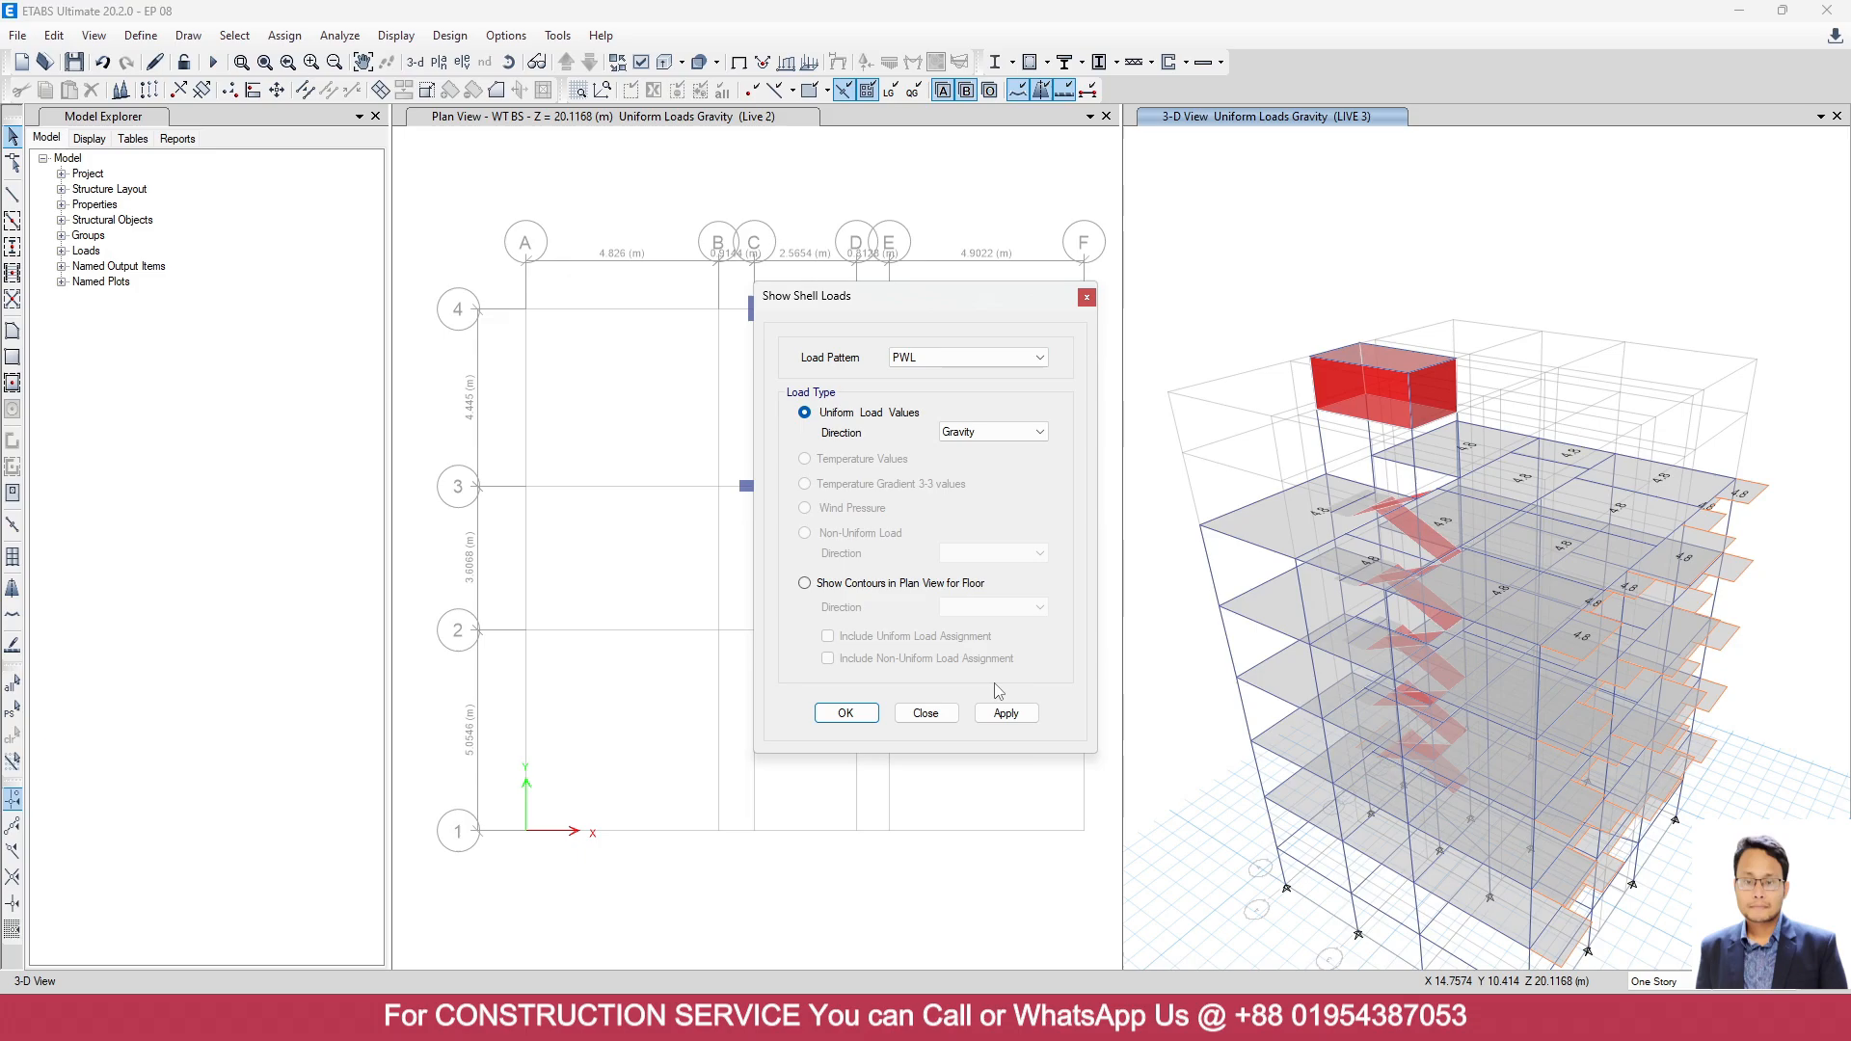
pyautogui.click(1006, 713)
pyautogui.moveTo(1352, 619); pyautogui.dragTo(1395, 461, button='middle')
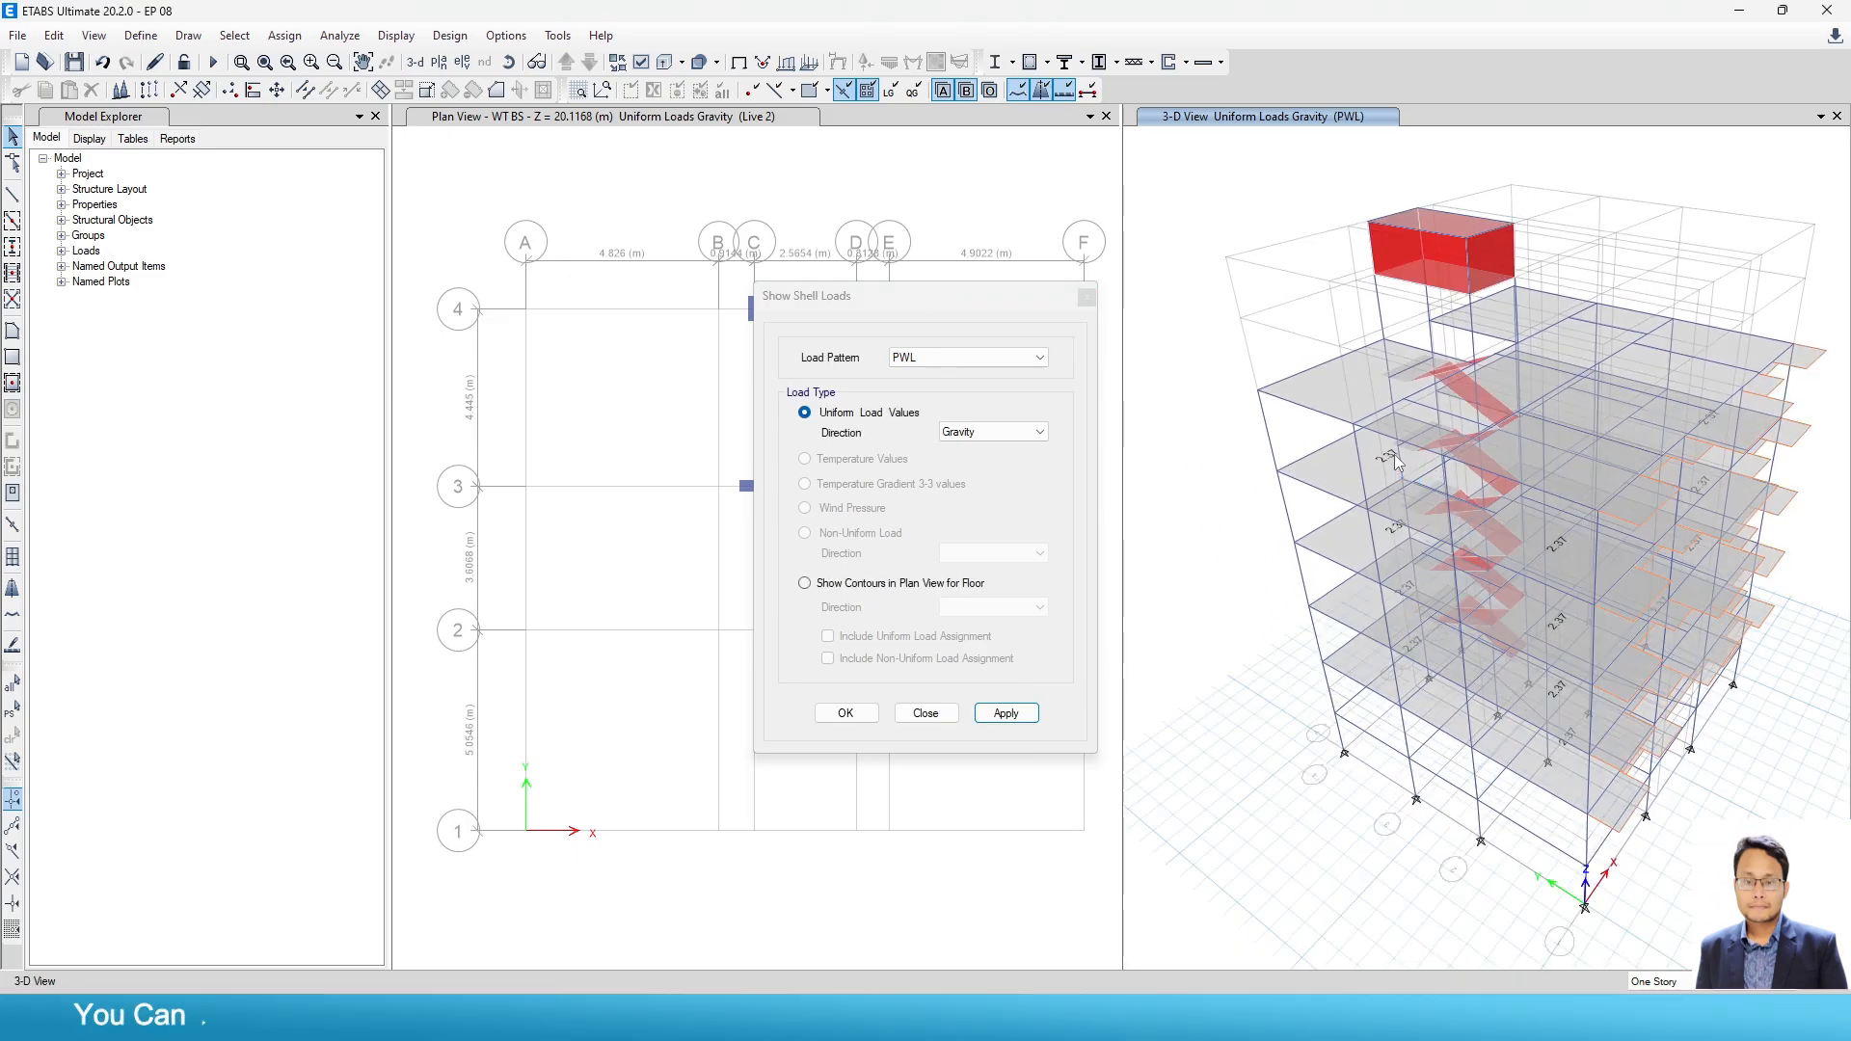
pyautogui.scroll(5, 1394, 454)
pyautogui.scroll(-5, 1335, 485)
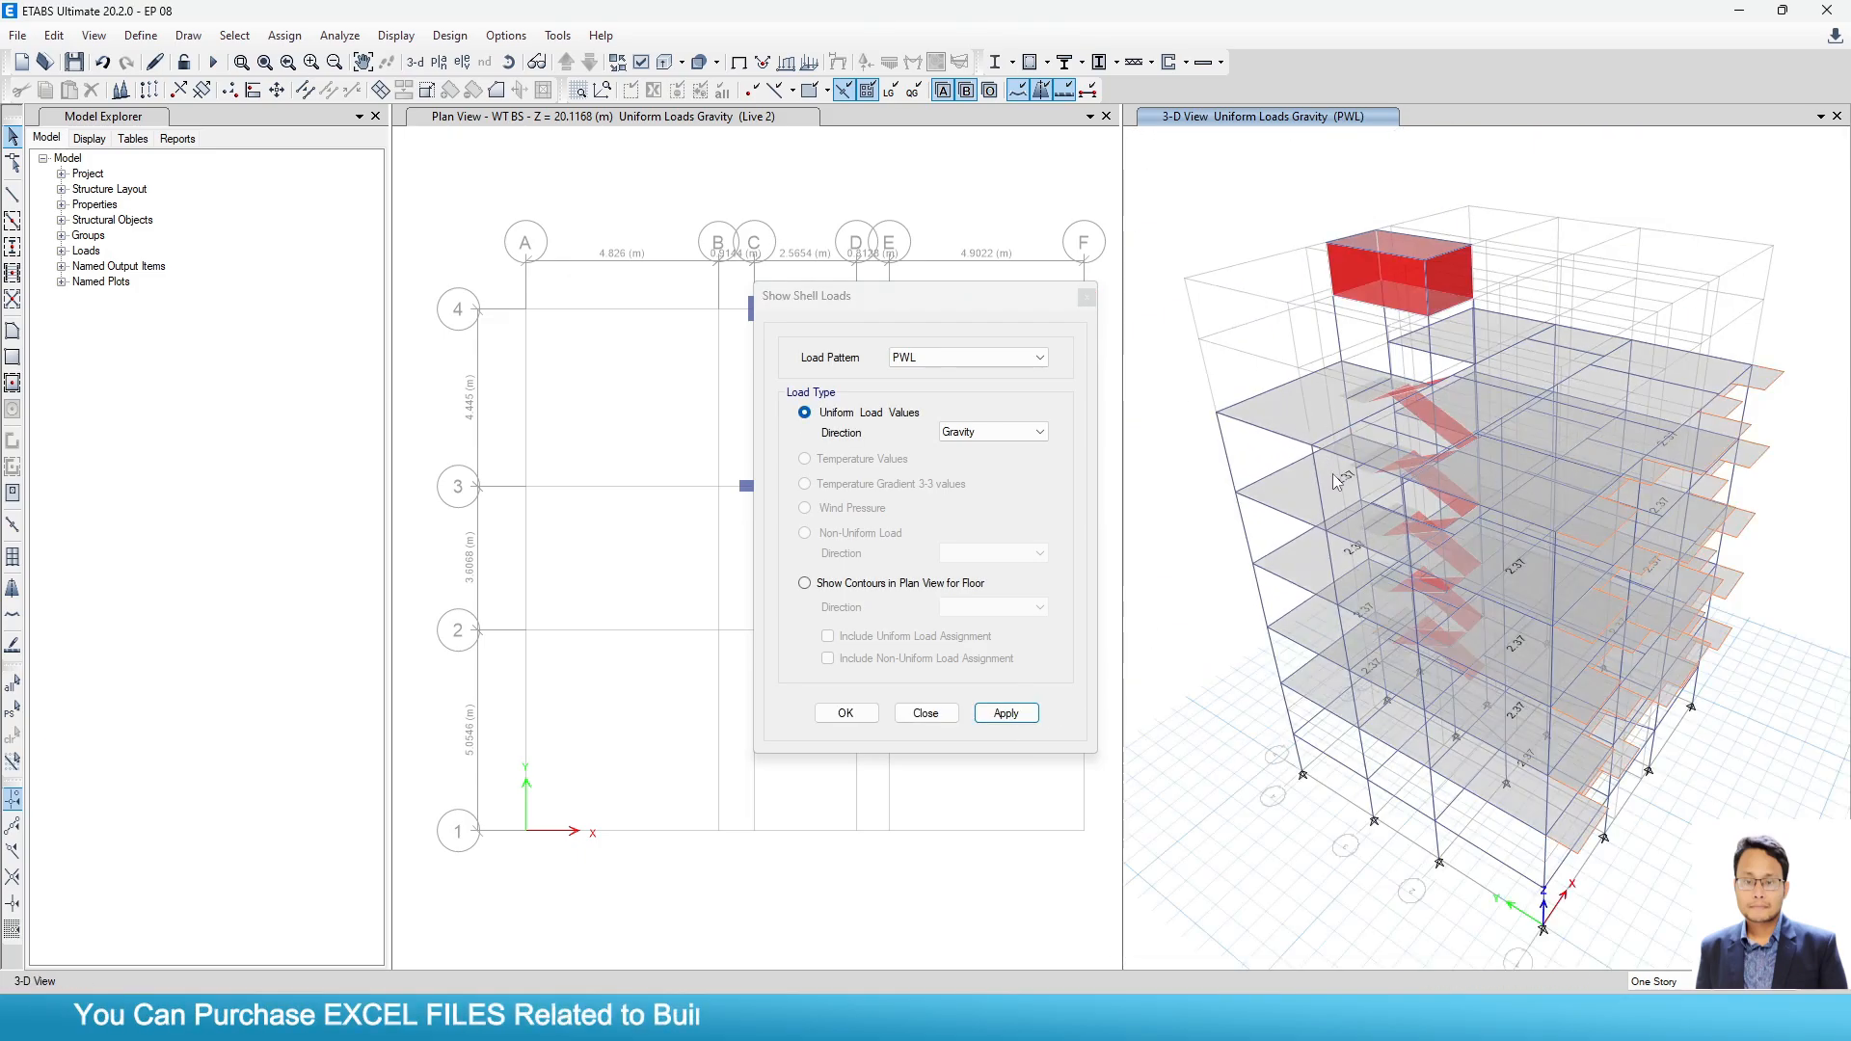
pyautogui.click(1086, 297)
# Step the plan view through the stories from WT BS around to Base and up to Story2.
pyautogui.click(933, 178)
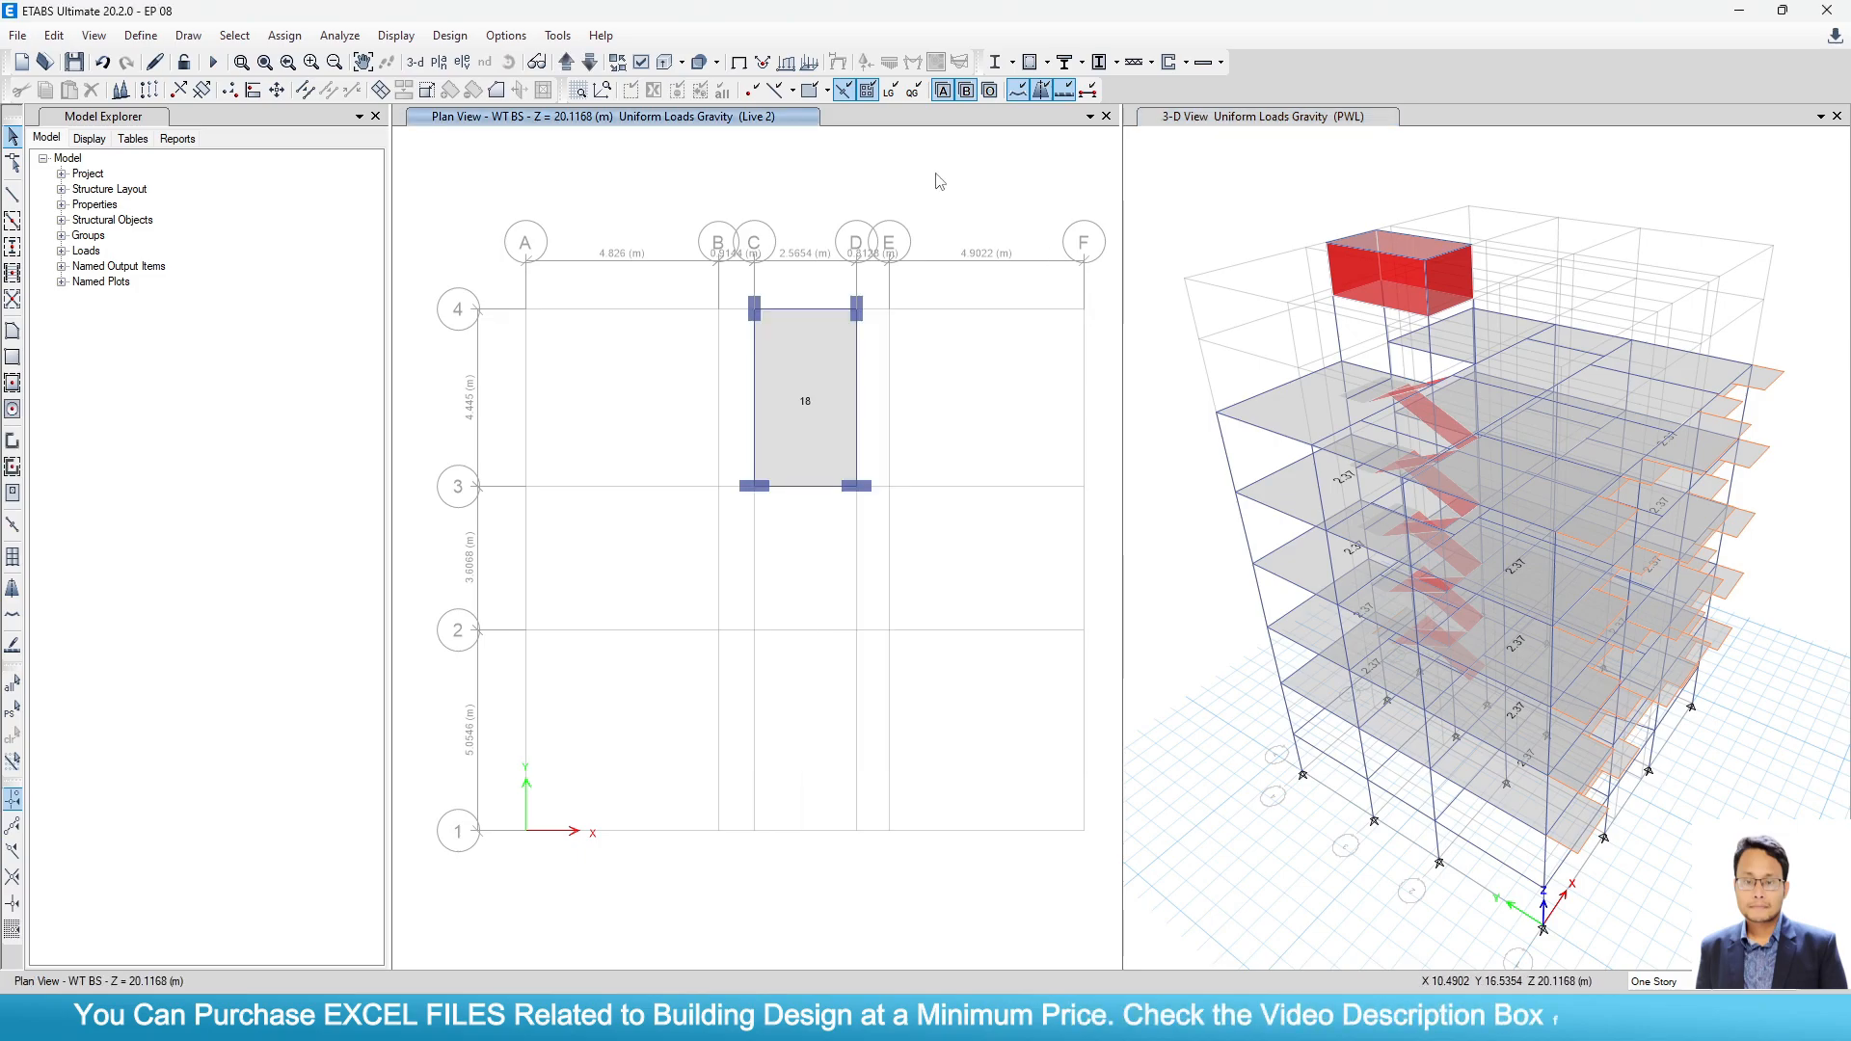
pyautogui.click(567, 63)
pyautogui.click(567, 64)
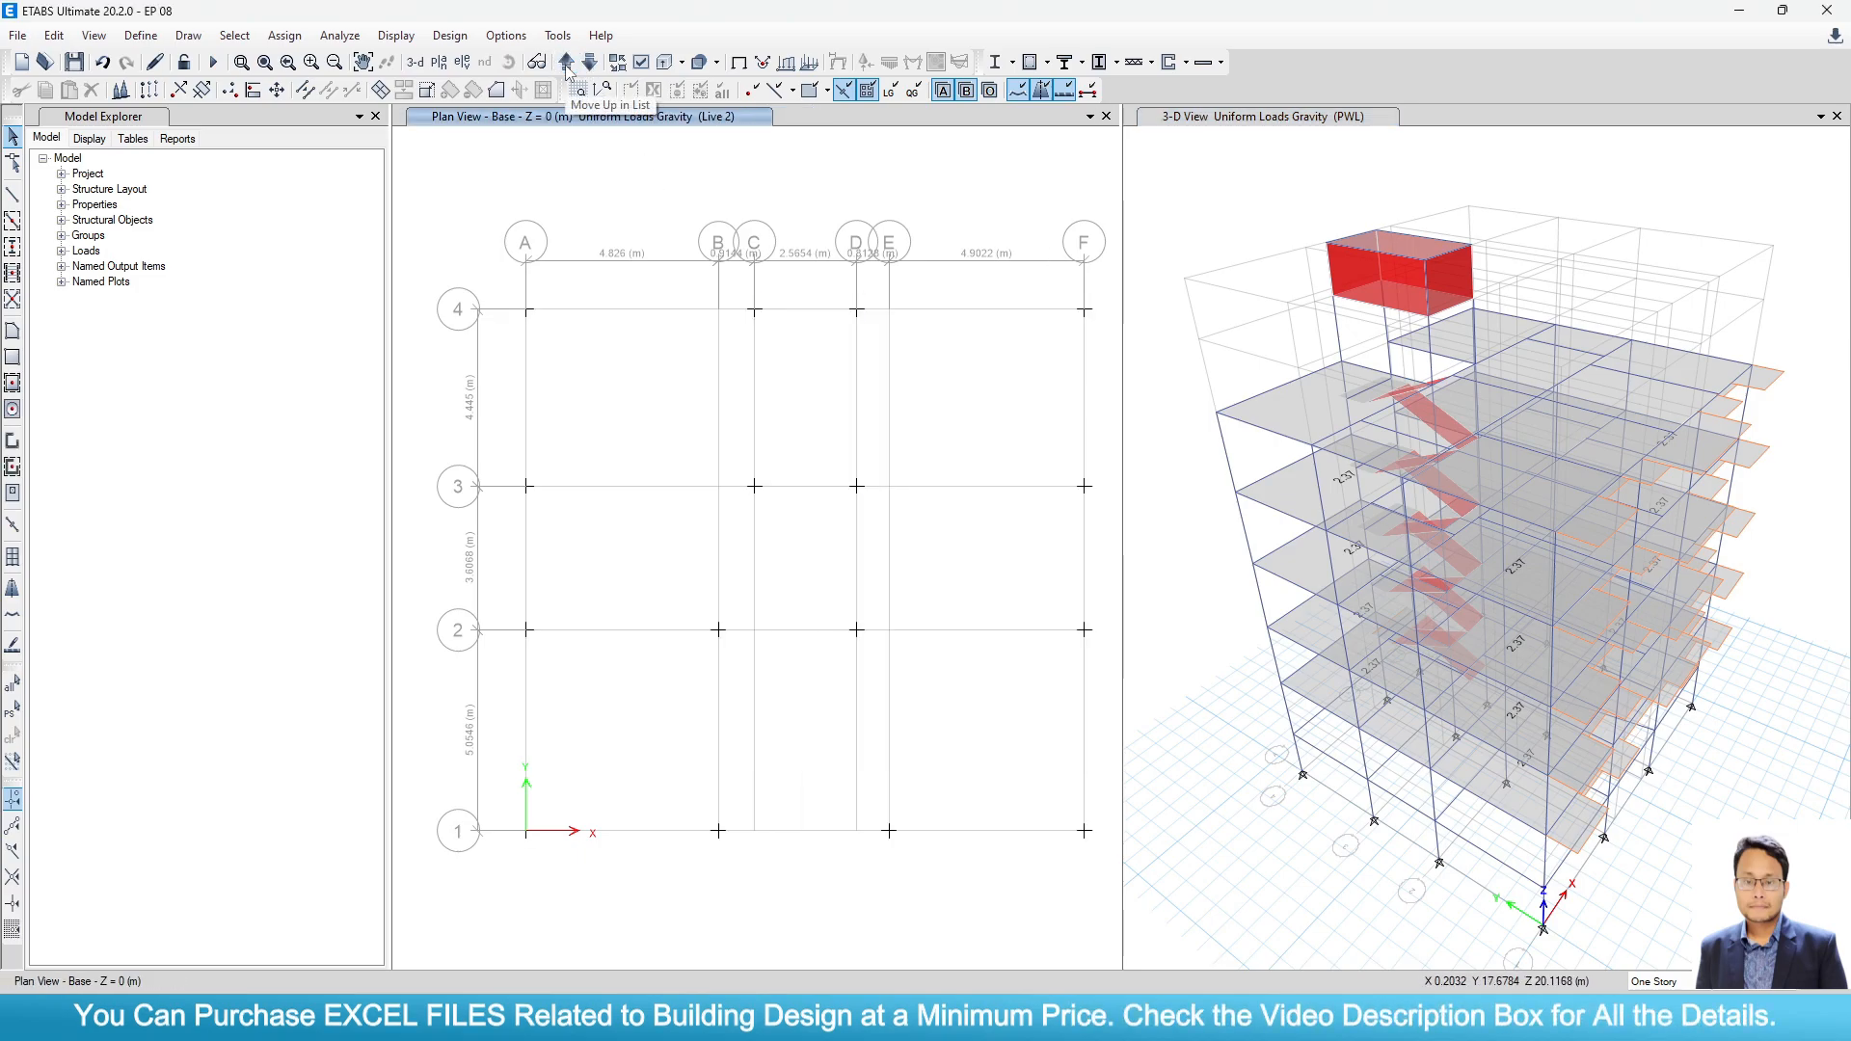
pyautogui.click(567, 64)
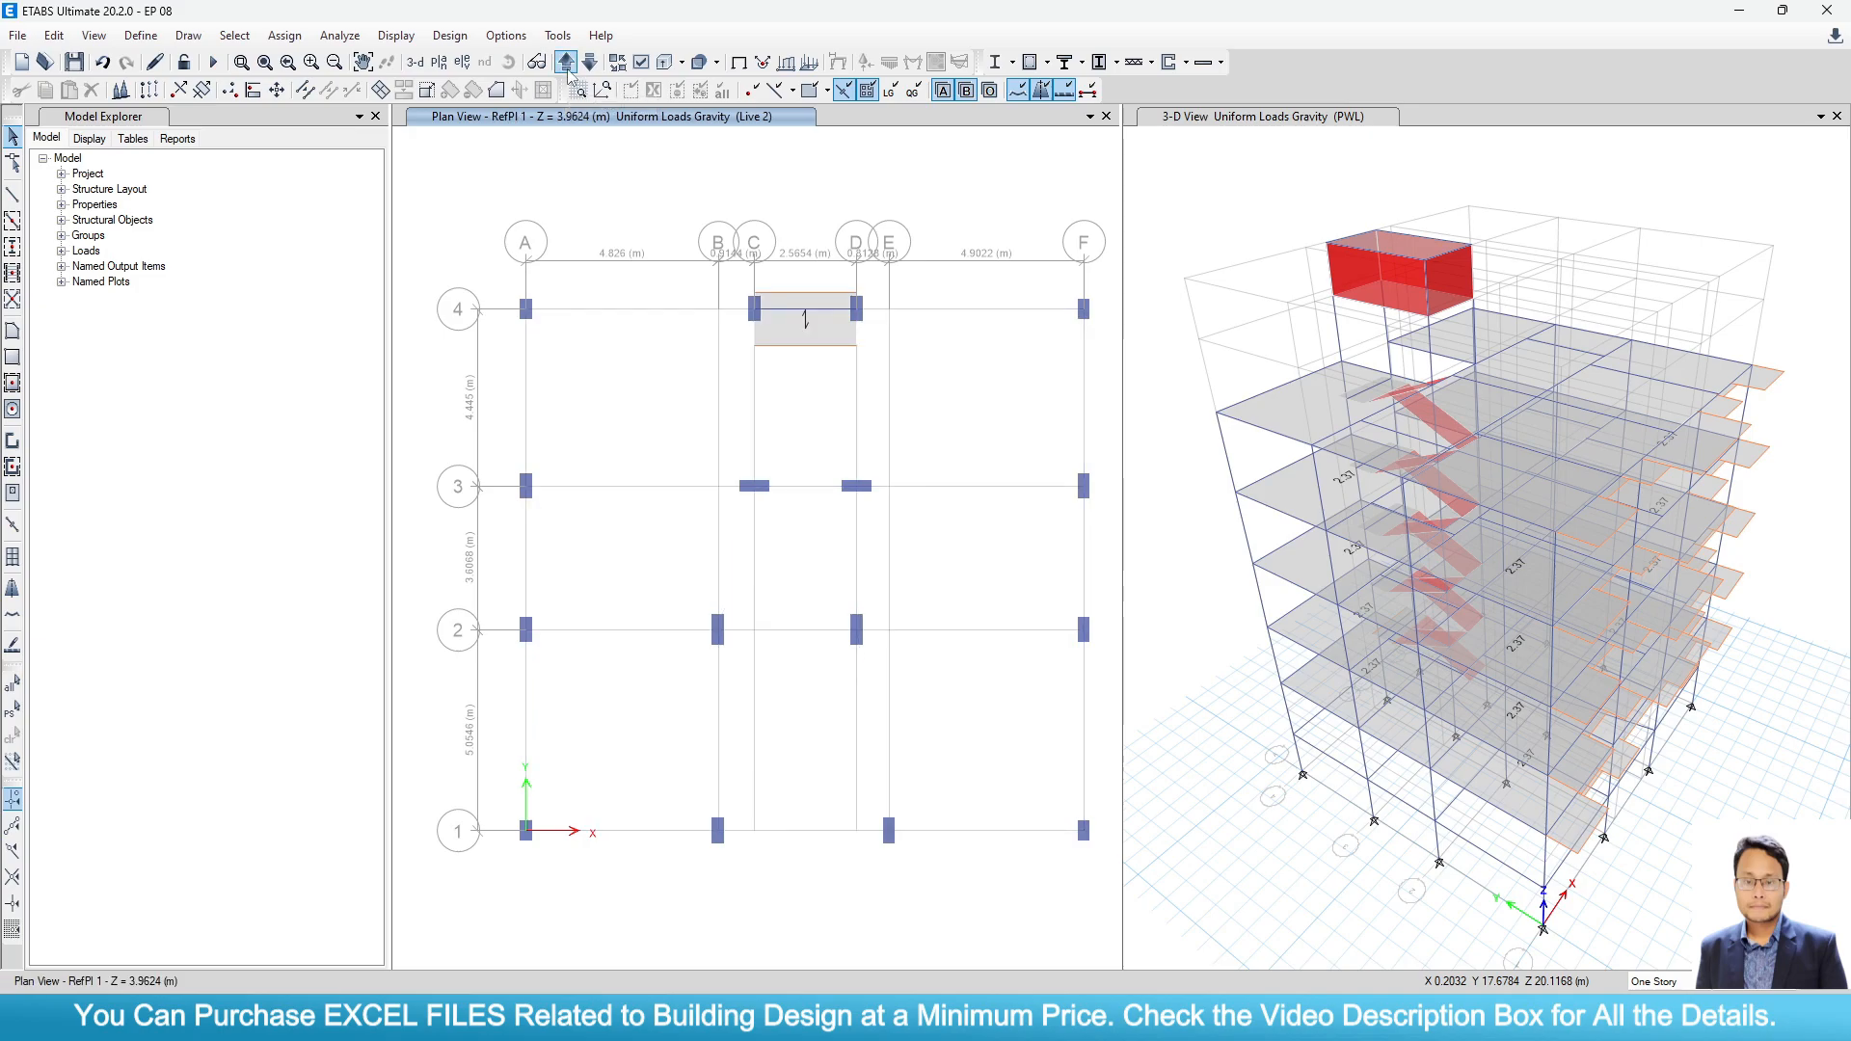
pyautogui.click(567, 64)
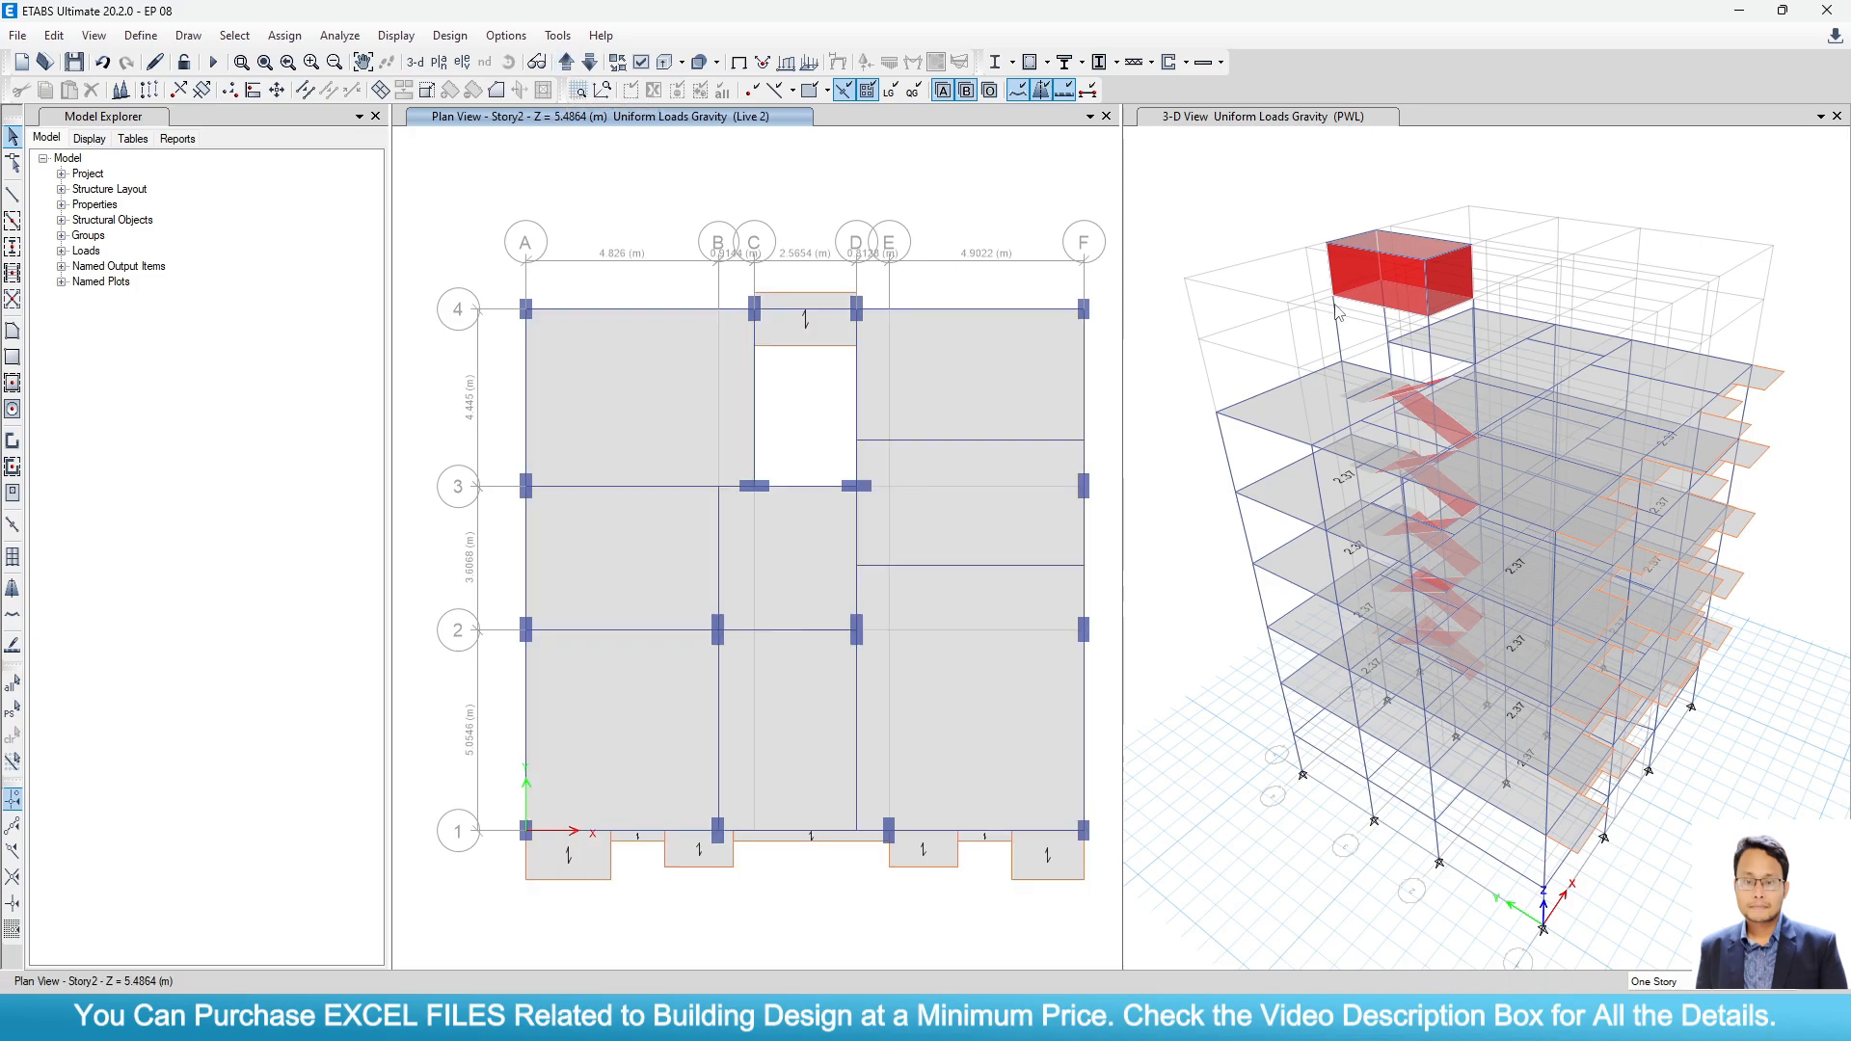